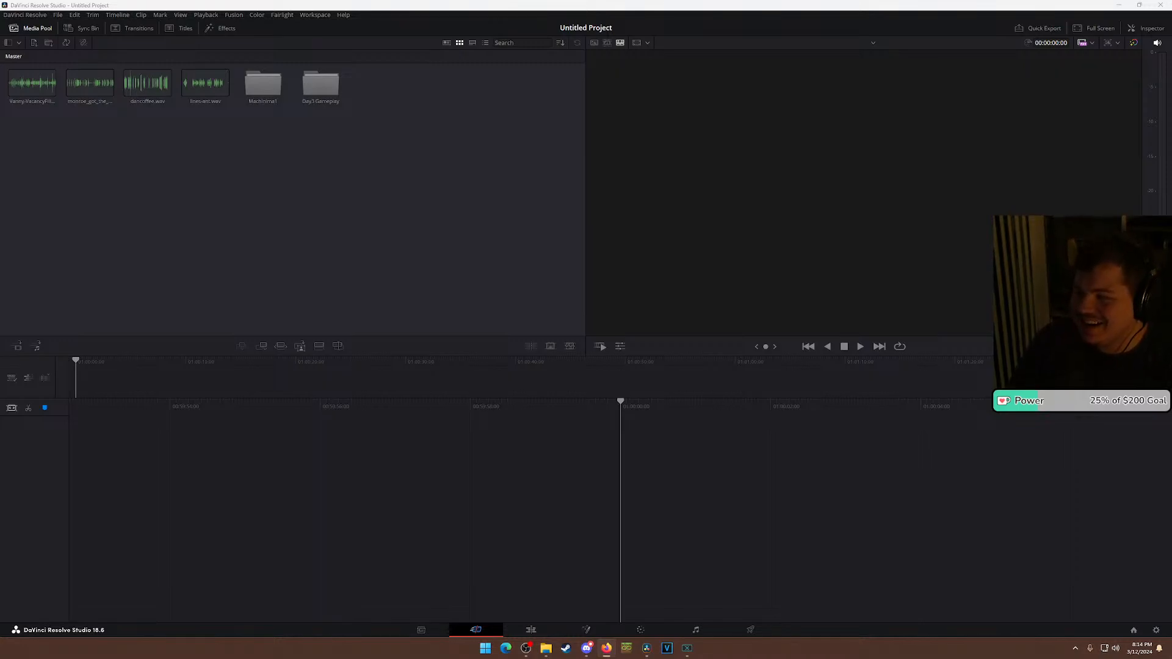
# Close the image IMG_3263.jpg in the photo viewer.
pyautogui.moveTo(1171, 92)
pyautogui.mouseDown()
pyautogui.moveTo(903, 90)
pyautogui.moveTo(486, 9)
pyautogui.moveTo(852, 9)
pyautogui.moveTo(1002, 66)
pyautogui.moveTo(1136, 43)
pyautogui.moveTo(1160, 3)
pyautogui.moveTo(997, 4)
pyautogui.moveTo(1006, 22)
pyautogui.moveTo(1171, 92)
pyautogui.mouseUp()
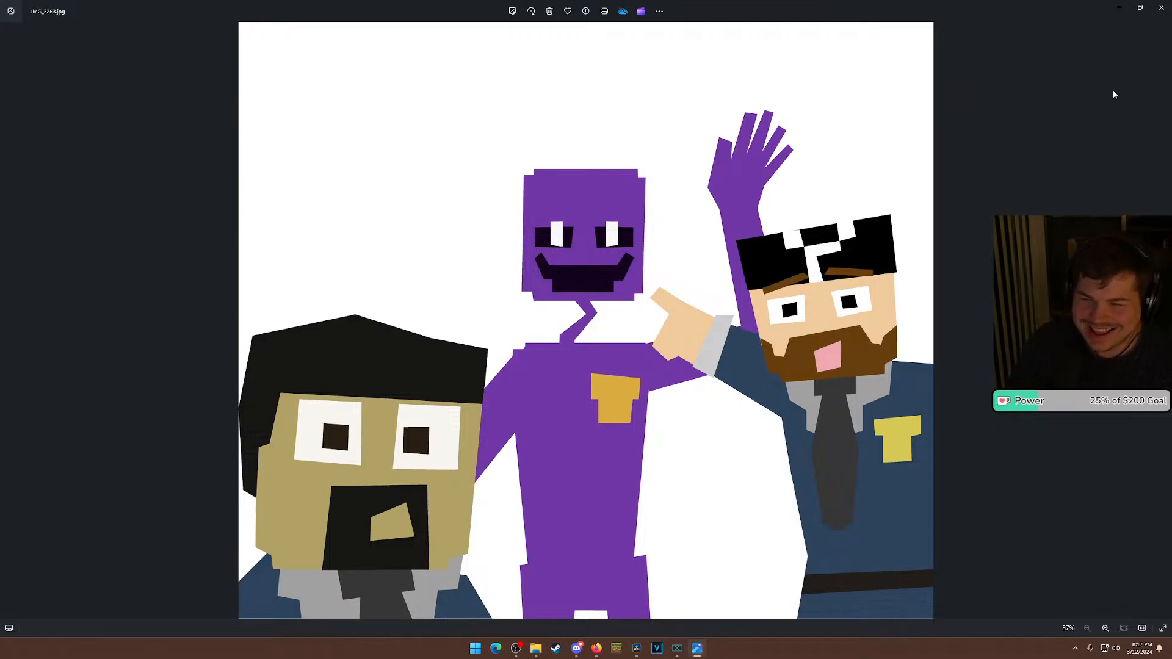
pyautogui.click(1161, 8)
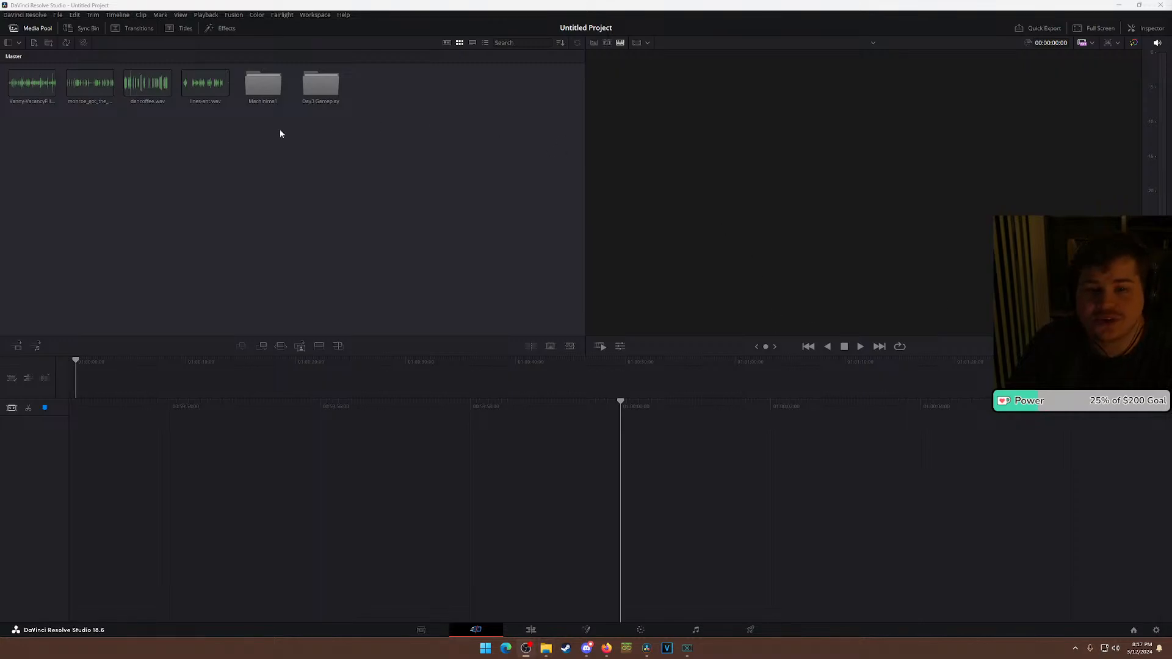
# Open the Machinima1 bin and switch the project to the Edit page.
pyautogui.doubleClick(279, 100)
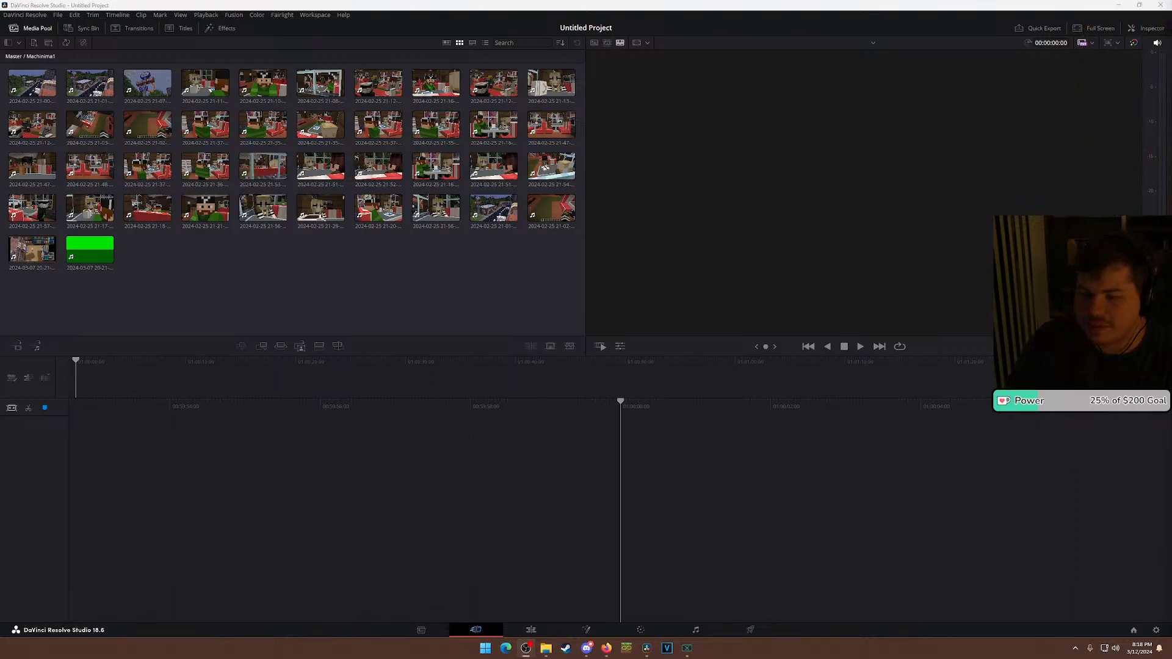
pyautogui.click(489, 472)
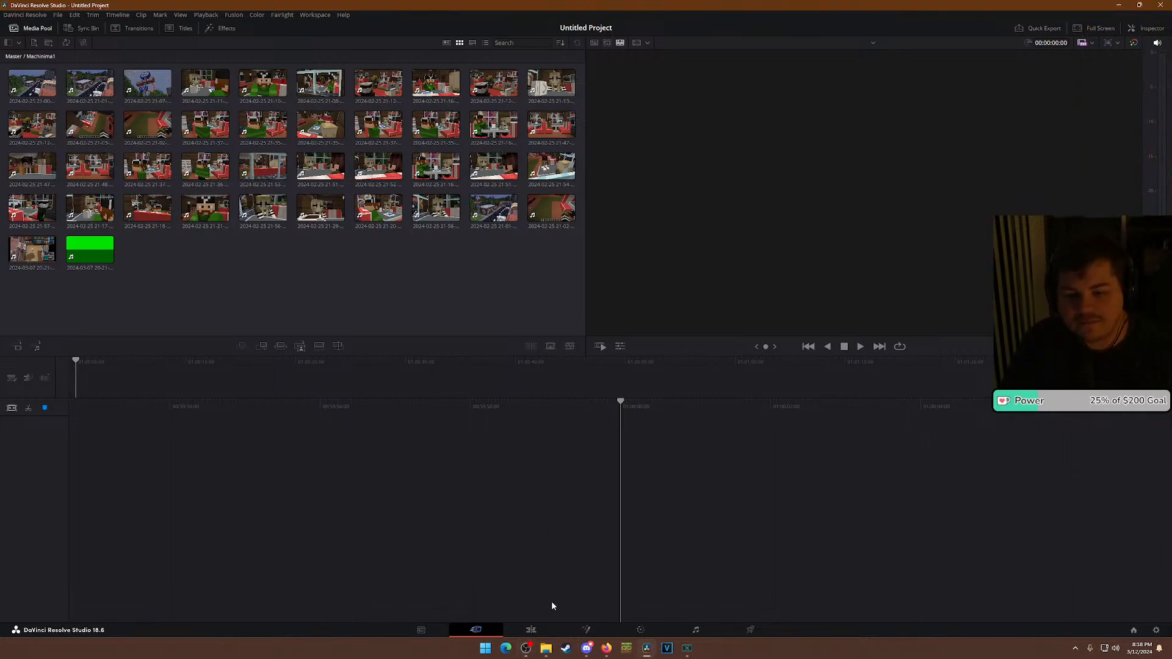
pyautogui.click(531, 629)
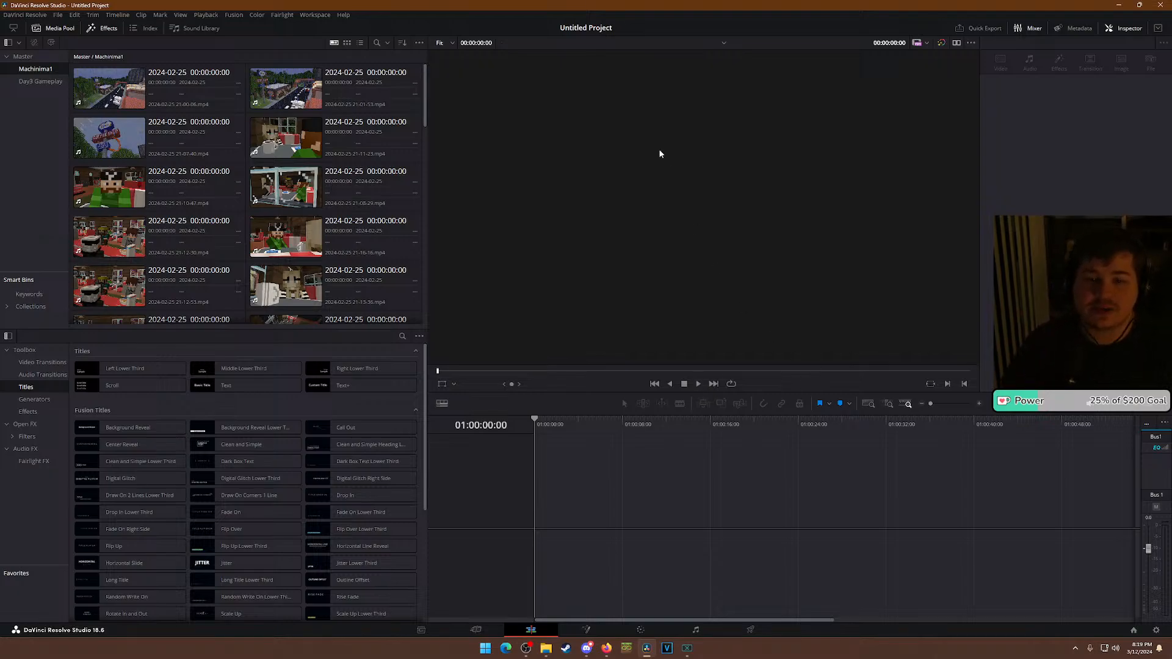
pyautogui.moveTo(427, 212)
pyautogui.mouseDown()
pyautogui.moveTo(251, 194)
pyautogui.moveTo(430, 199)
pyautogui.mouseUp()
pyautogui.scroll(-10, 403, 208)
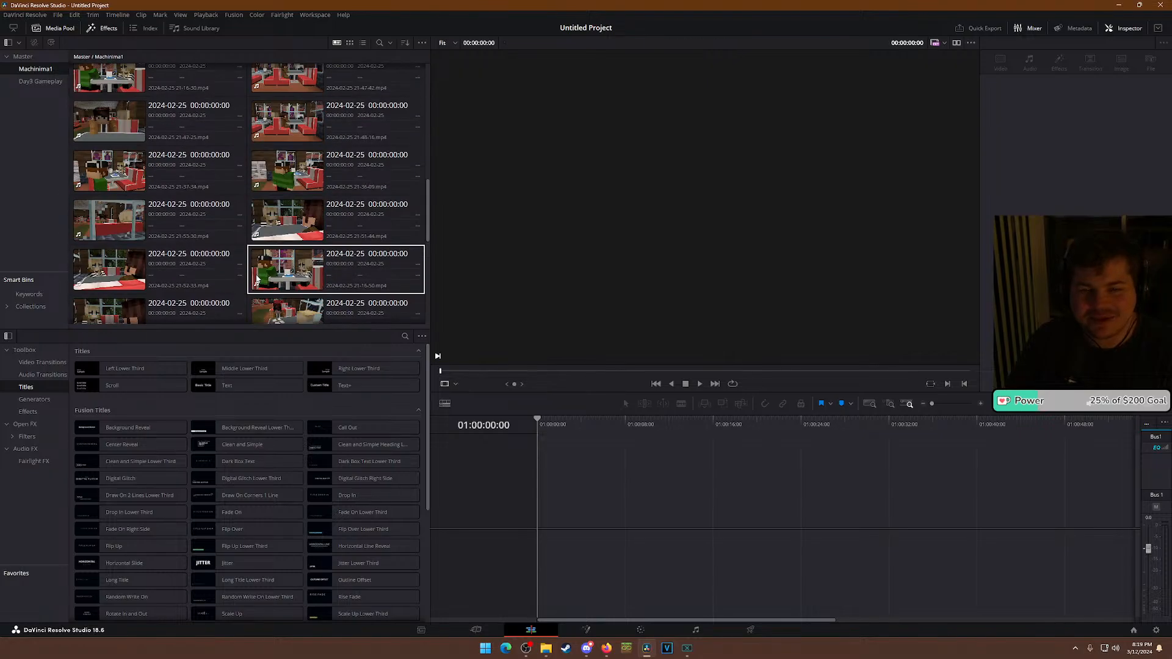
pyautogui.scroll(10, 158, 276)
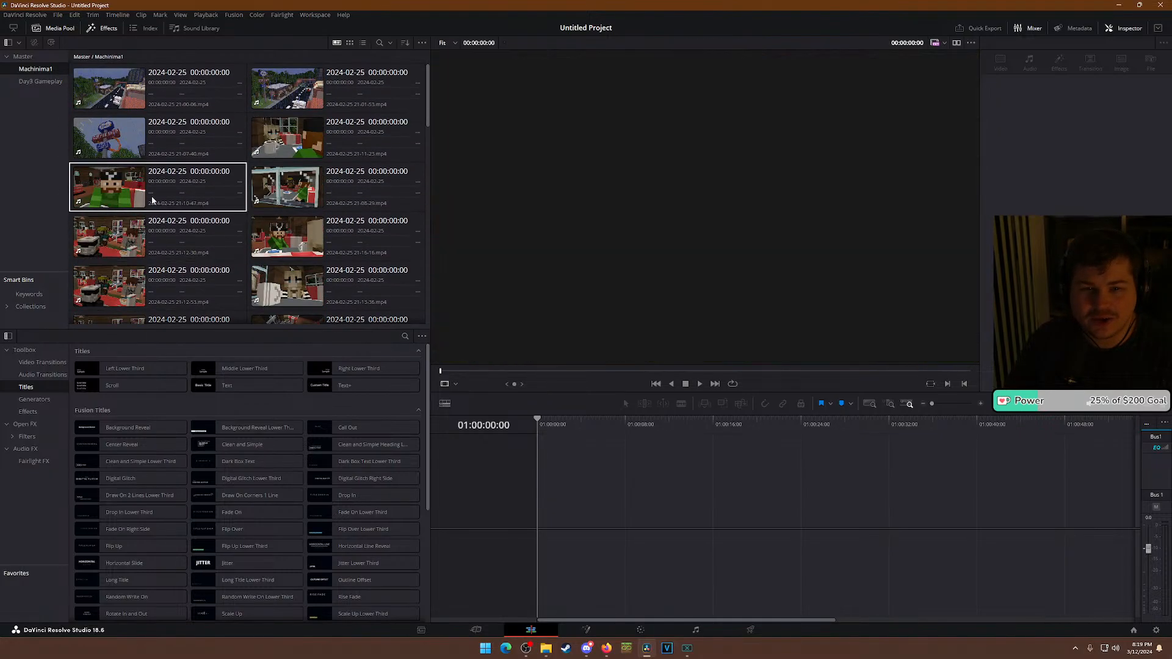
pyautogui.click(262, 92)
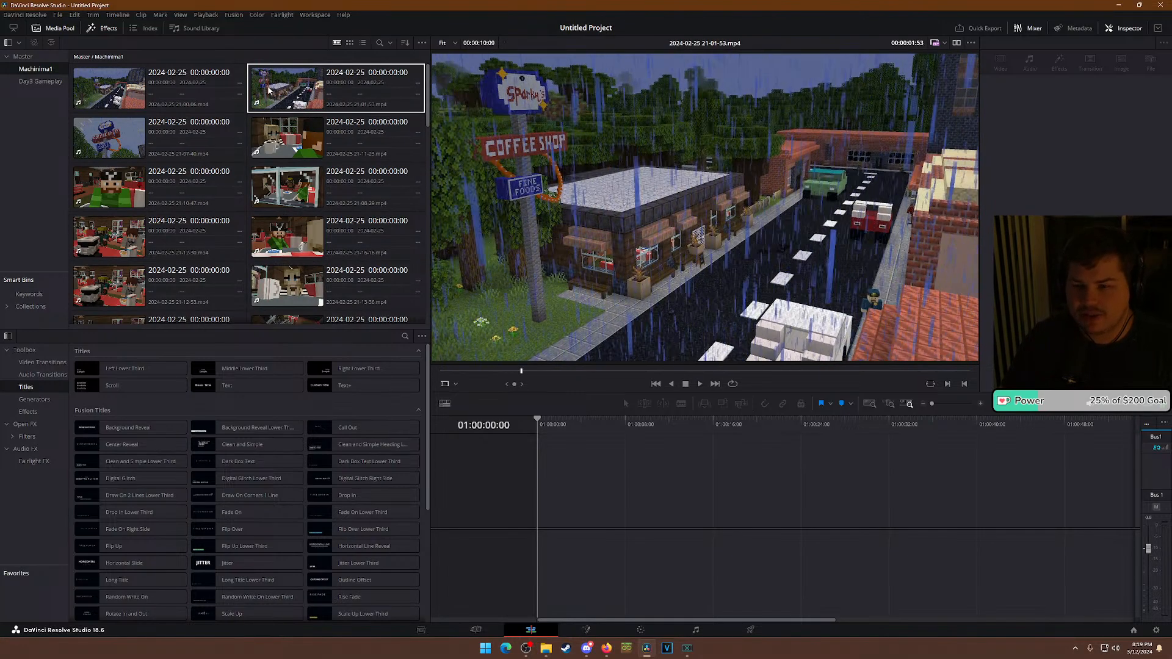
pyautogui.moveTo(288, 93); pyautogui.dragTo(534, 502)
# Review roughly the first six seconds of the street clip in the timeline and return the playhead to the start.
pyautogui.scroll(8, 583, 510)
pyautogui.scroll(2, 584, 510)
pyautogui.moveTo(540, 423); pyautogui.dragTo(631, 415)
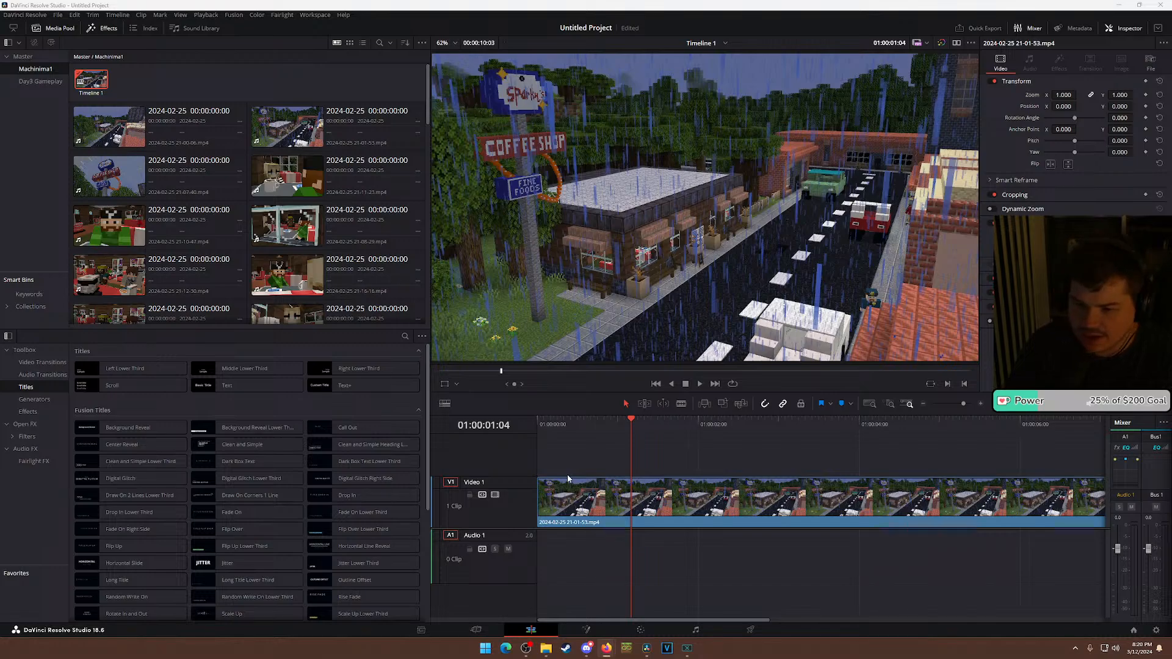
pyautogui.moveTo(622, 422); pyautogui.dragTo(537, 427)
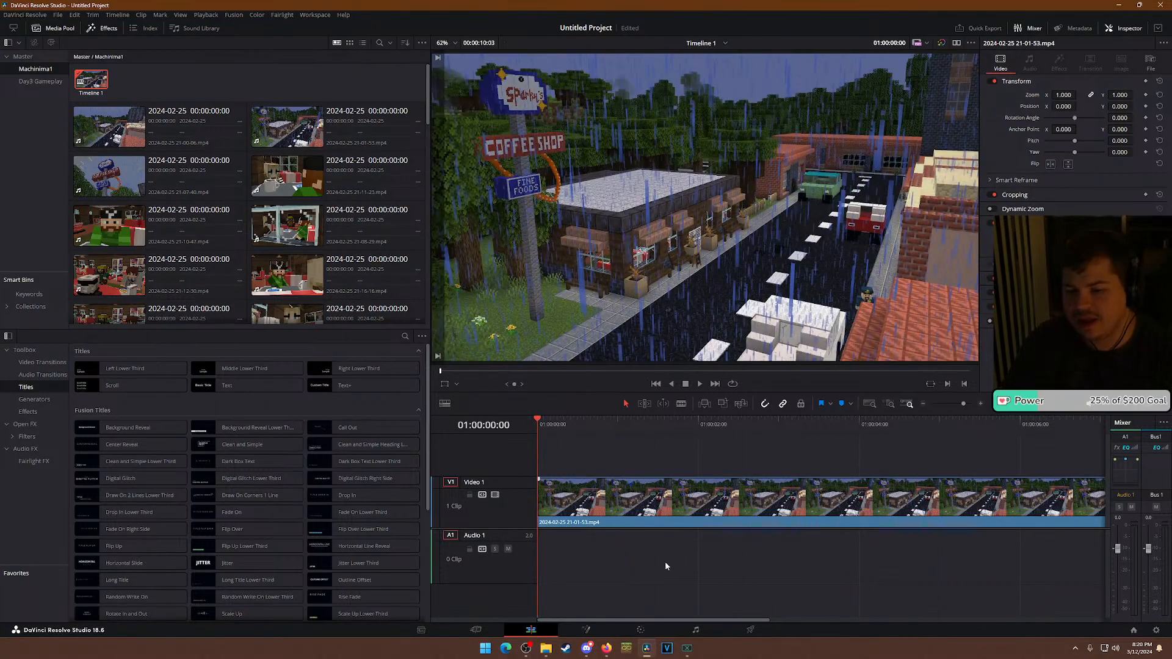
pyautogui.press('space')
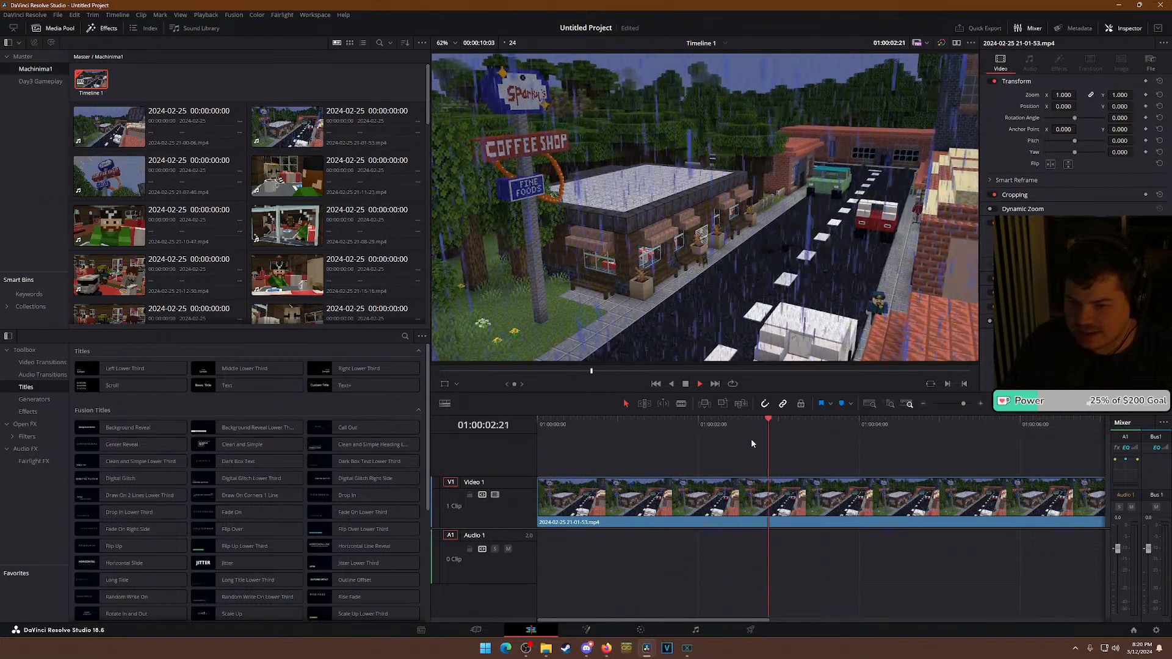
pyautogui.press('space')
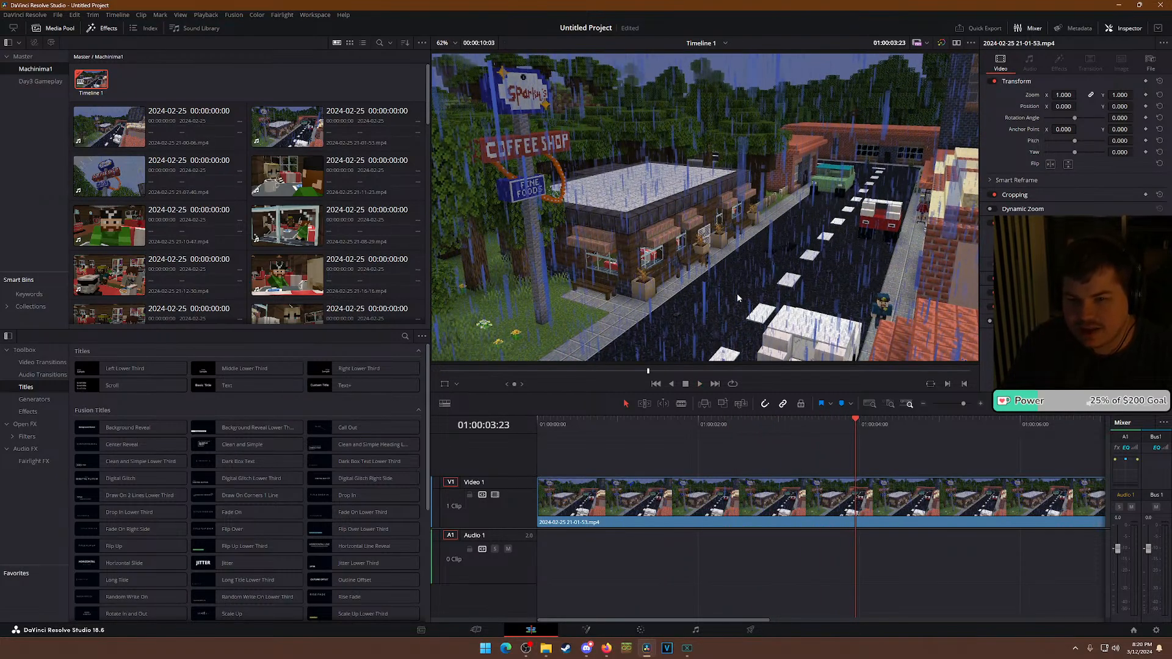
pyautogui.scroll(1, 650, 325)
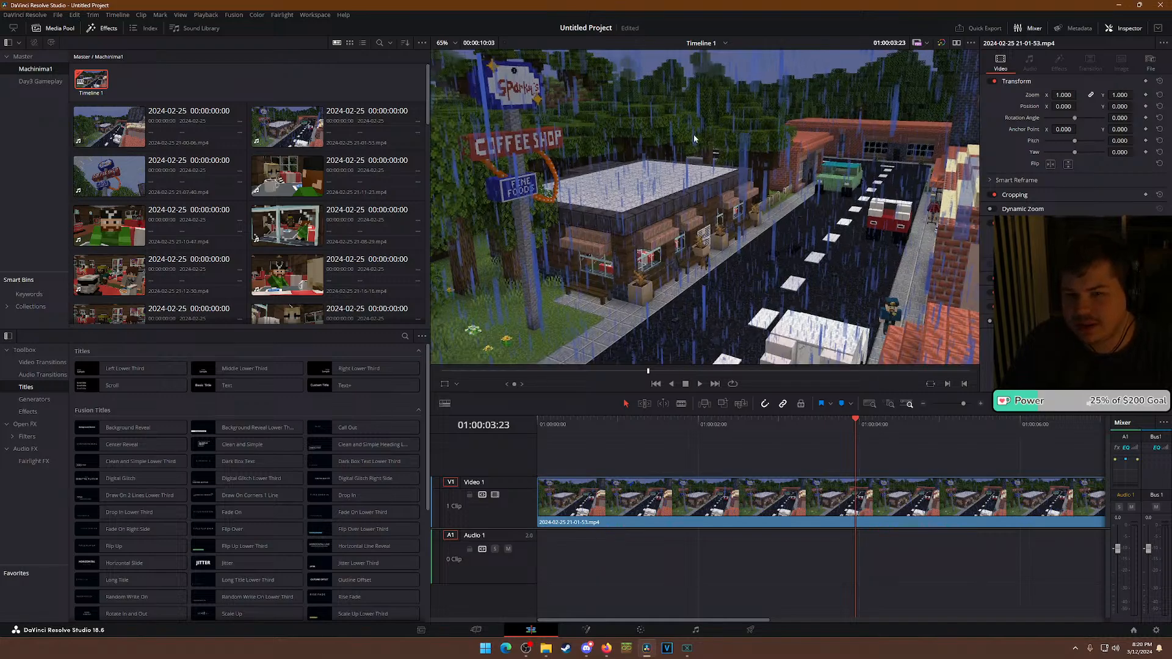
pyautogui.scroll(-2, 641, 302)
pyautogui.scroll(1, 647, 315)
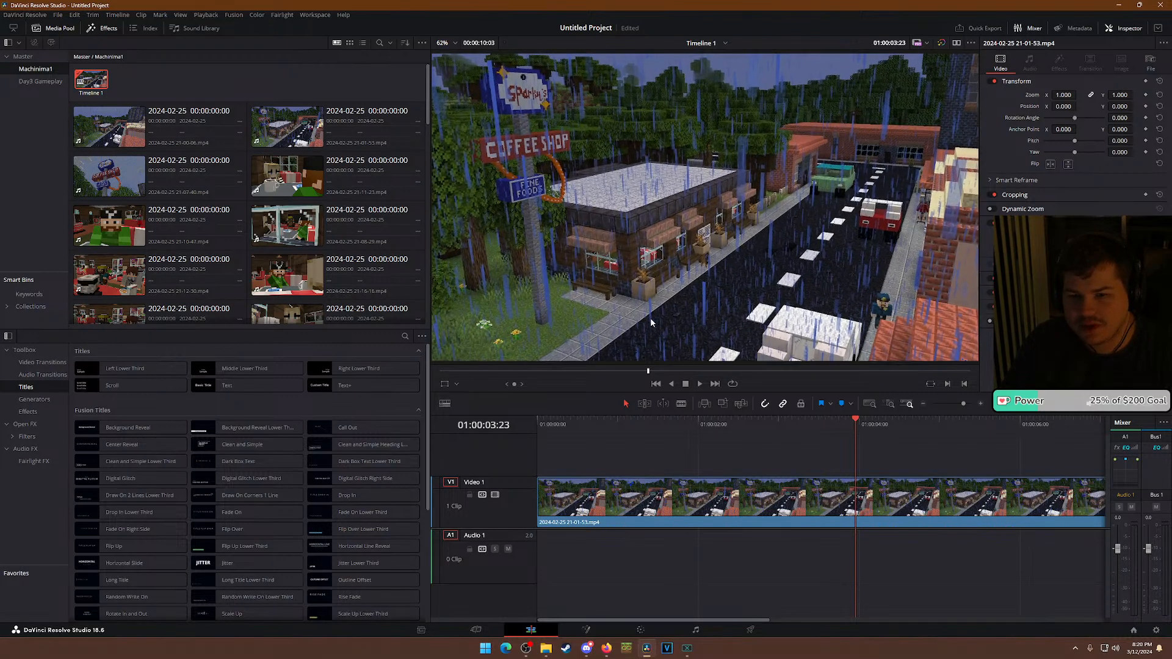
pyautogui.press('space')
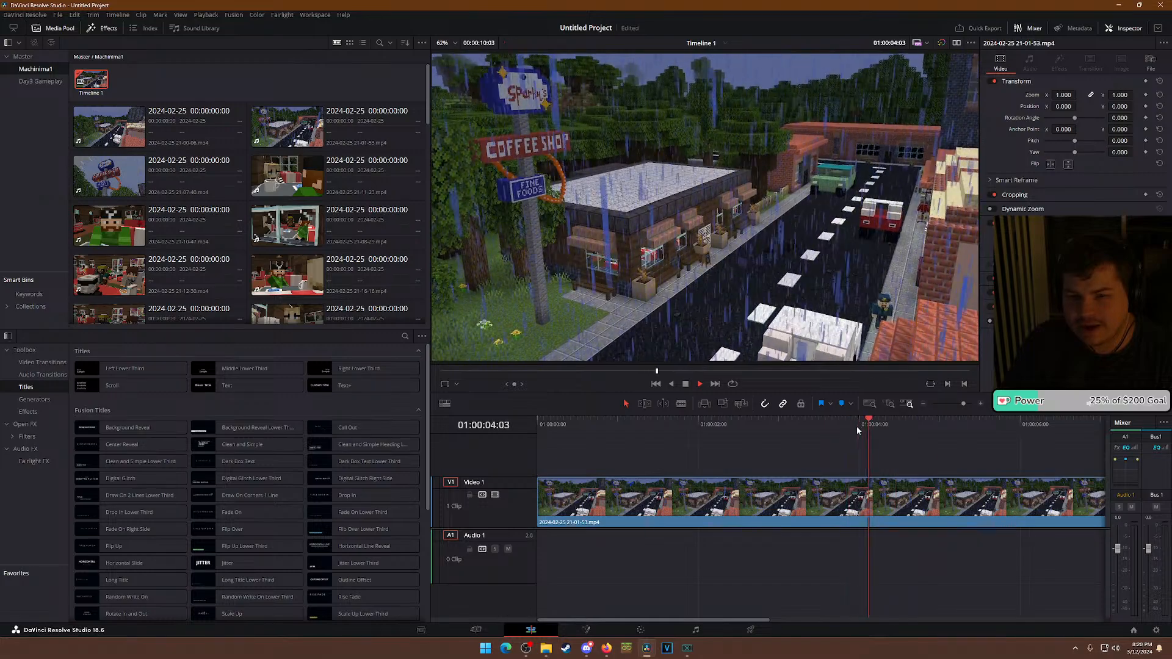
pyautogui.press('space')
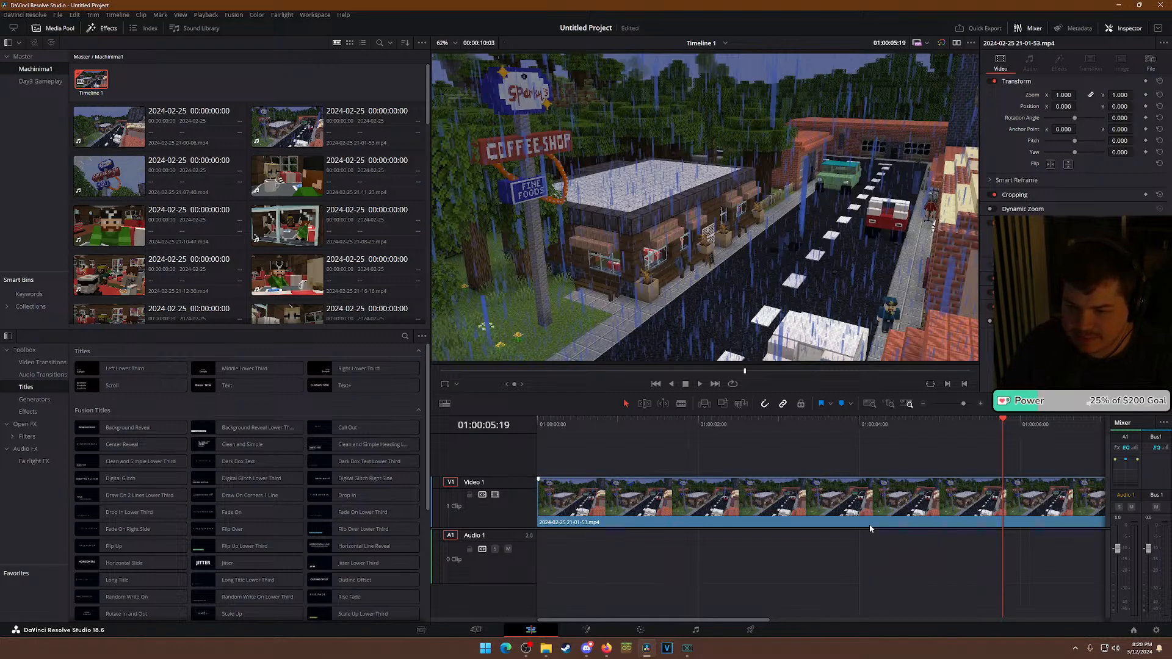
pyautogui.press('Home')
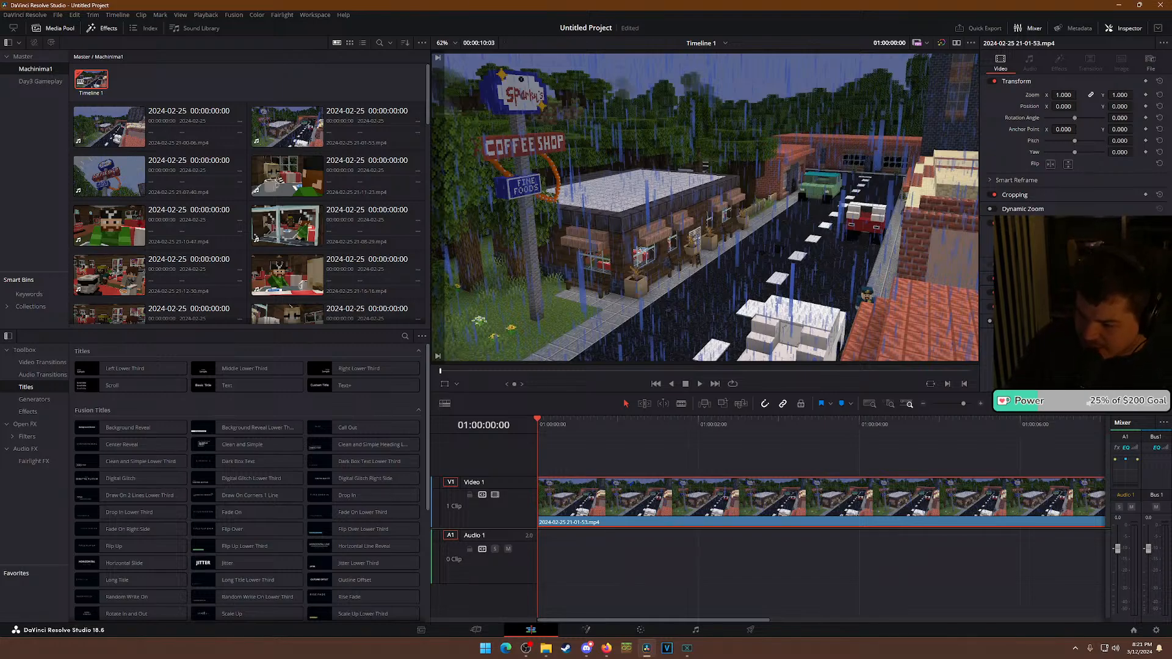
# Recheck the opening seconds of the street clip and look over the other clips in the Machinima1 bin.
pyautogui.hotkey('alt', 'Tab')
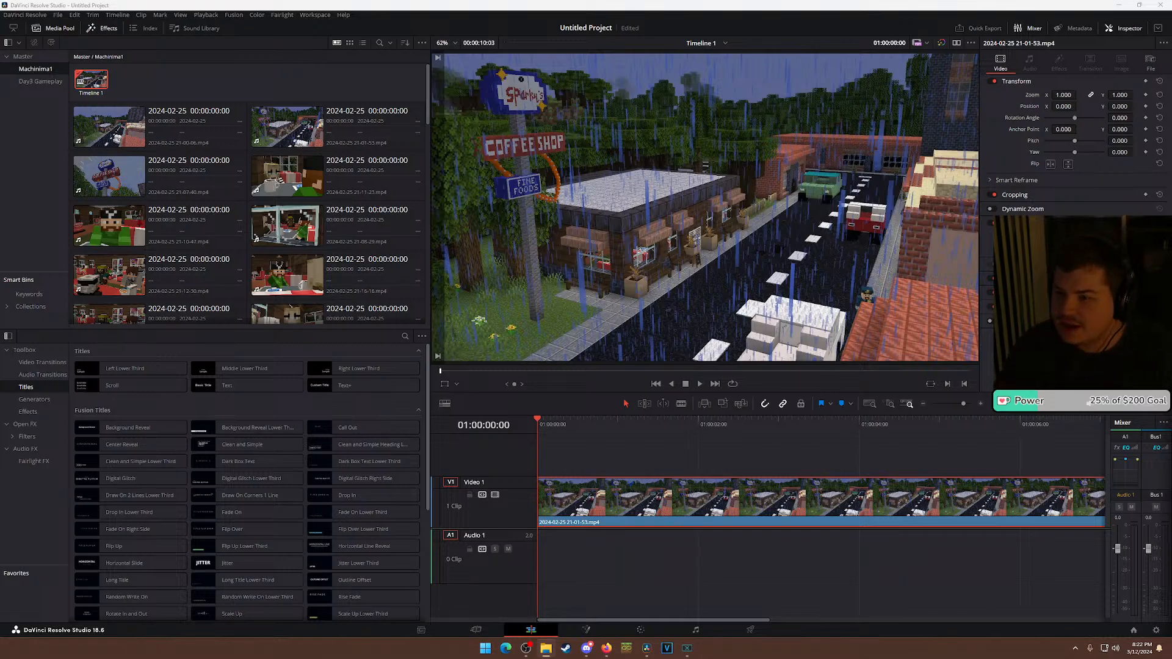
pyautogui.moveTo(733, 421); pyautogui.dragTo(583, 392)
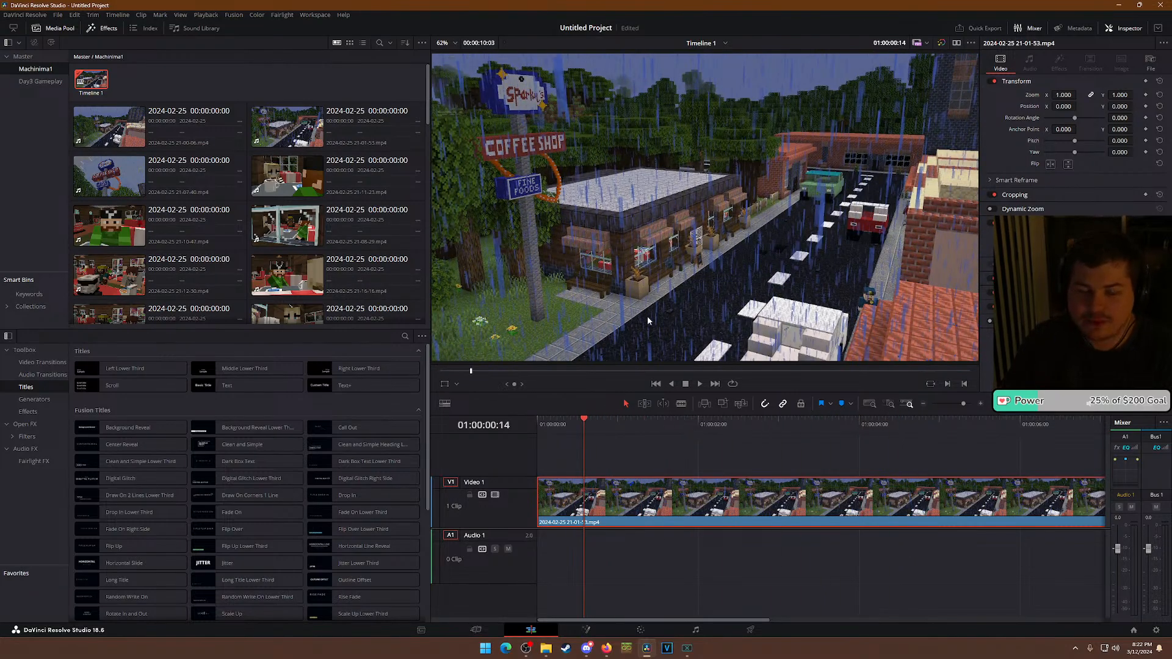
pyautogui.click(364, 237)
pyautogui.click(292, 177)
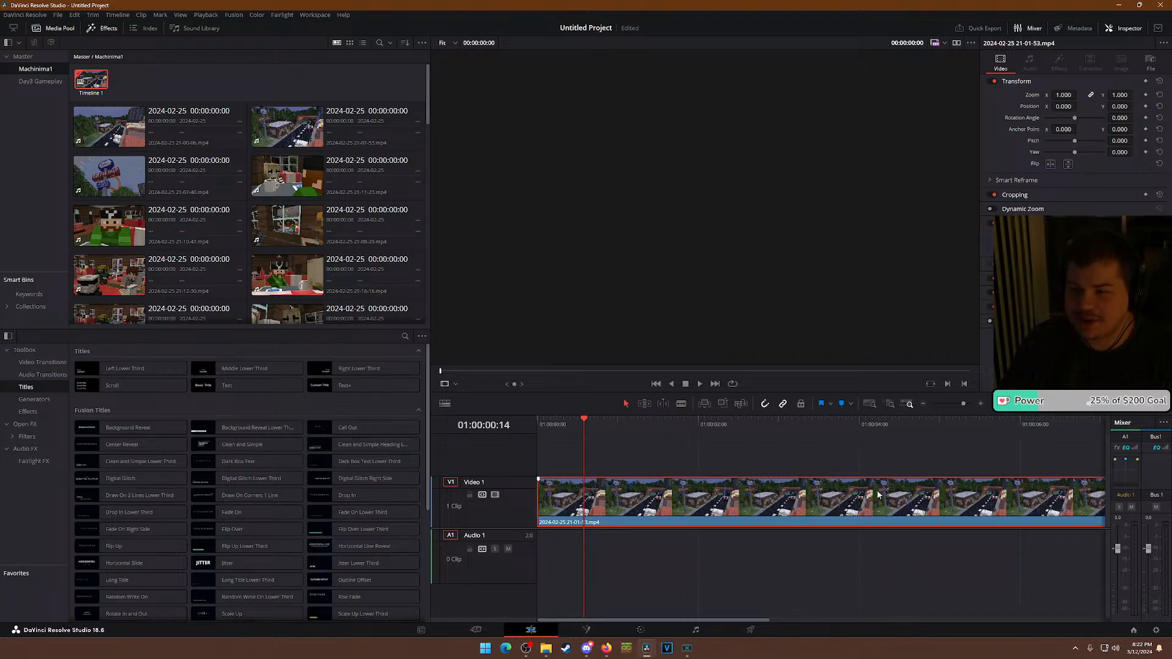
pyautogui.press('space')
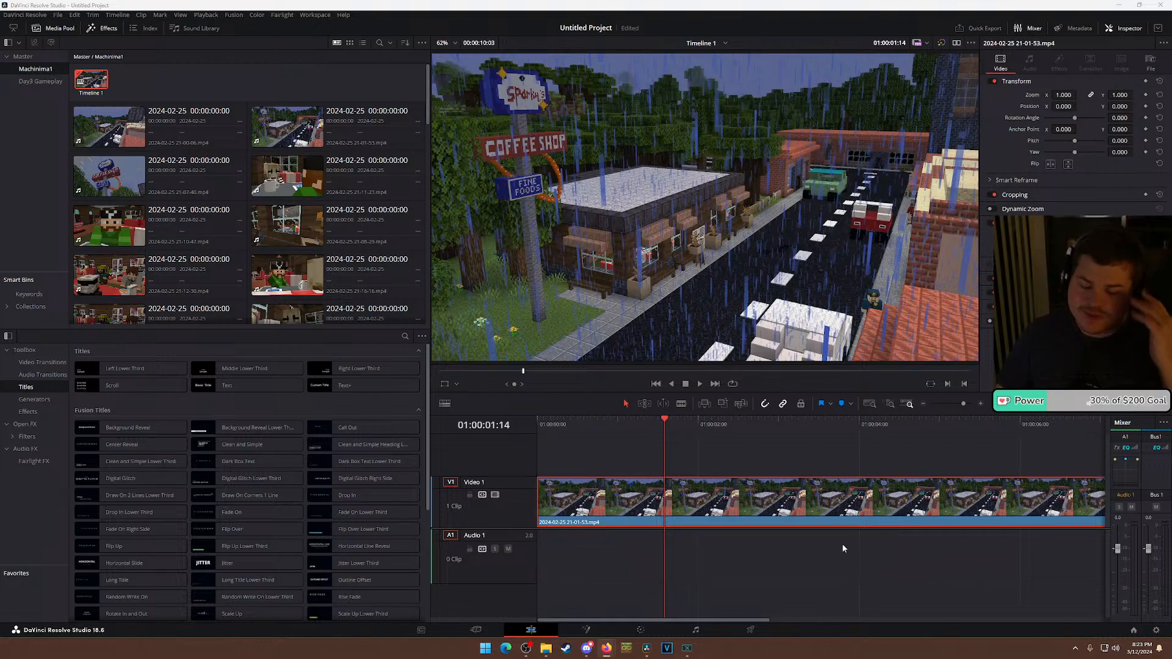
pyautogui.moveTo(656, 430); pyautogui.dragTo(565, 431)
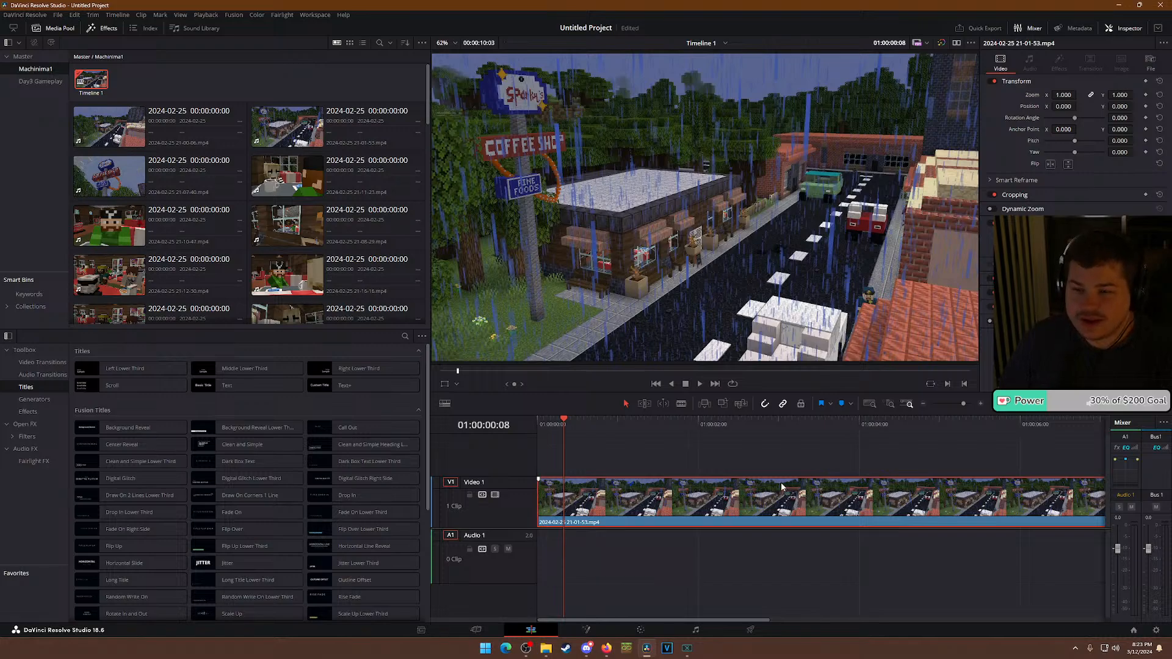
pyautogui.click(278, 178)
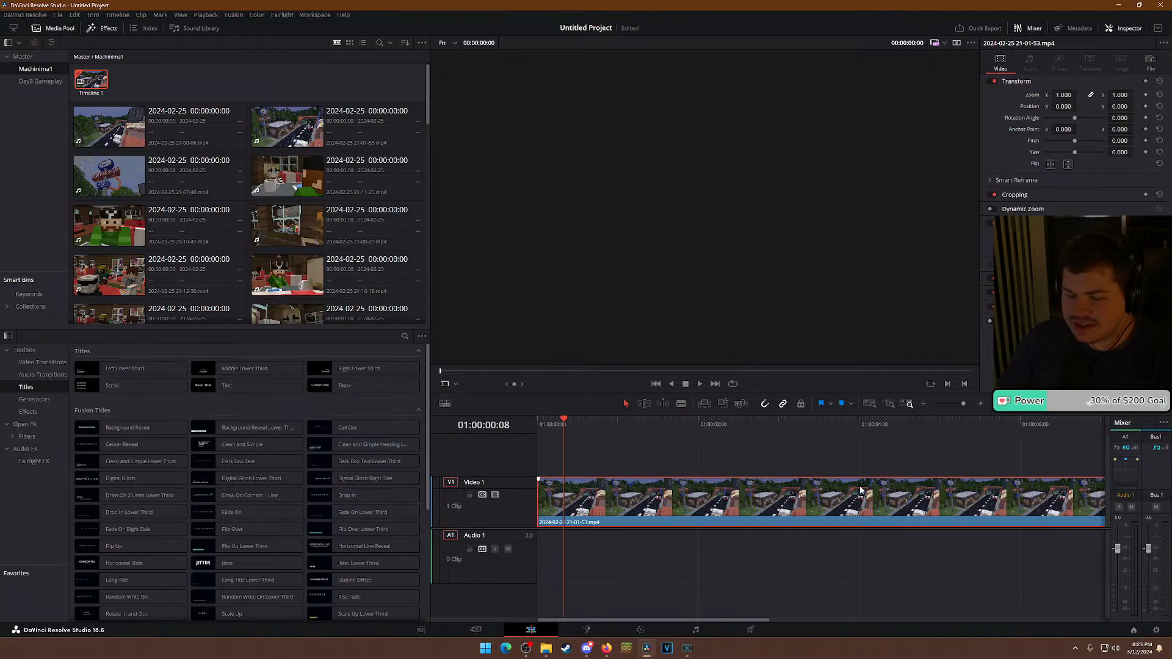
# Try Cinemascope 2-35-1 Croplines.png as an overlay above the street clip at the timeline start, and undo it.
pyautogui.click(538, 425)
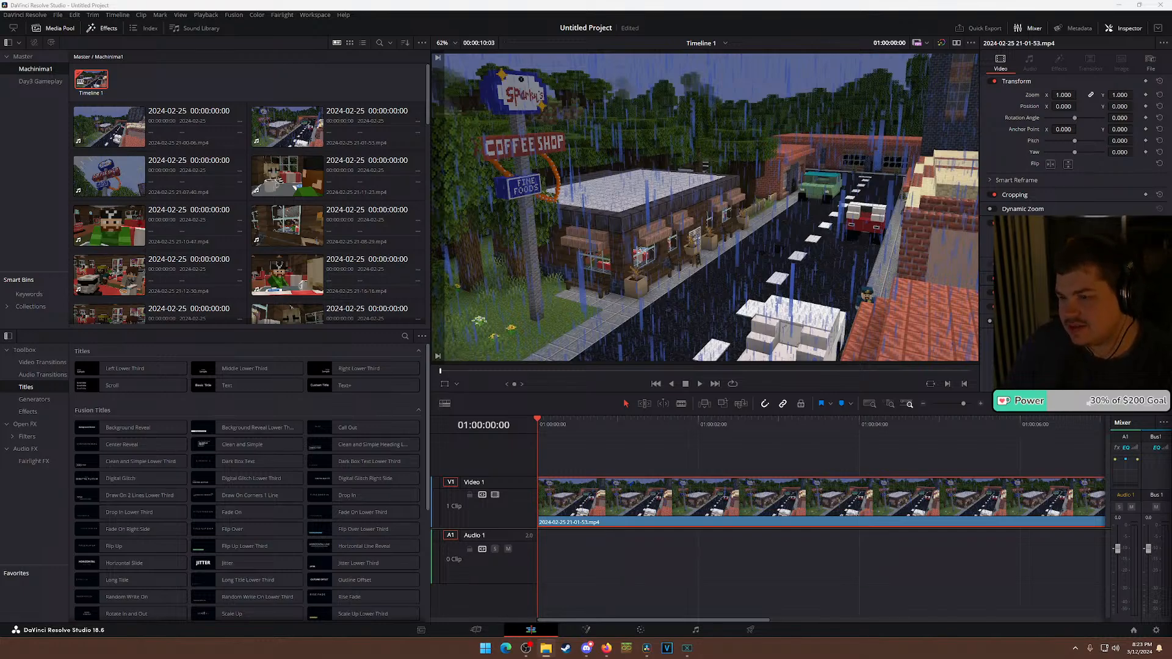
pyautogui.moveTo(287, 385); pyautogui.dragTo(546, 454)
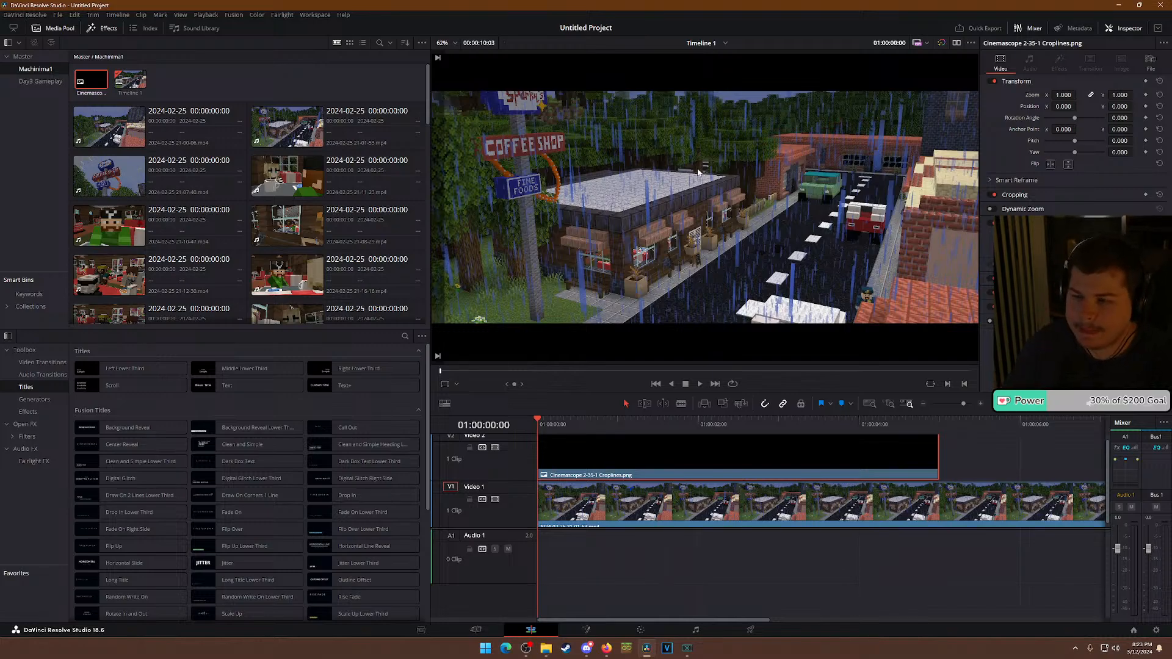
pyautogui.moveTo(568, 421); pyautogui.dragTo(540, 419)
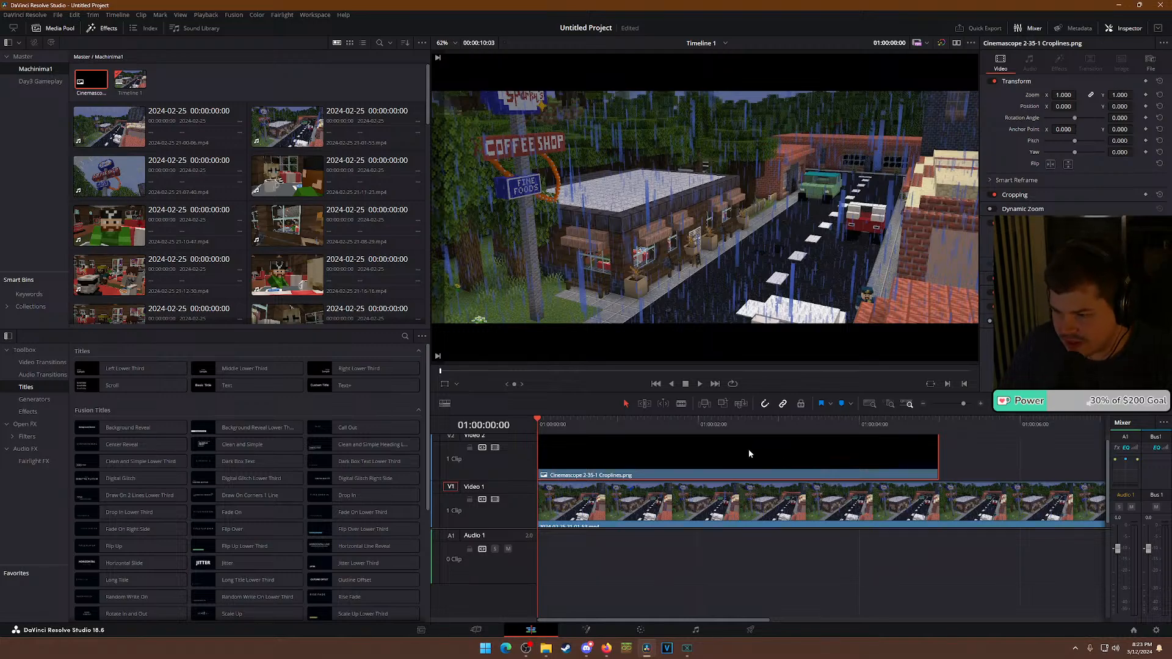
pyautogui.hotkey('ctrl', 'z')
pyautogui.hotkey('ctrl', 'z')
pyautogui.hotkey('ctrl', 'z')
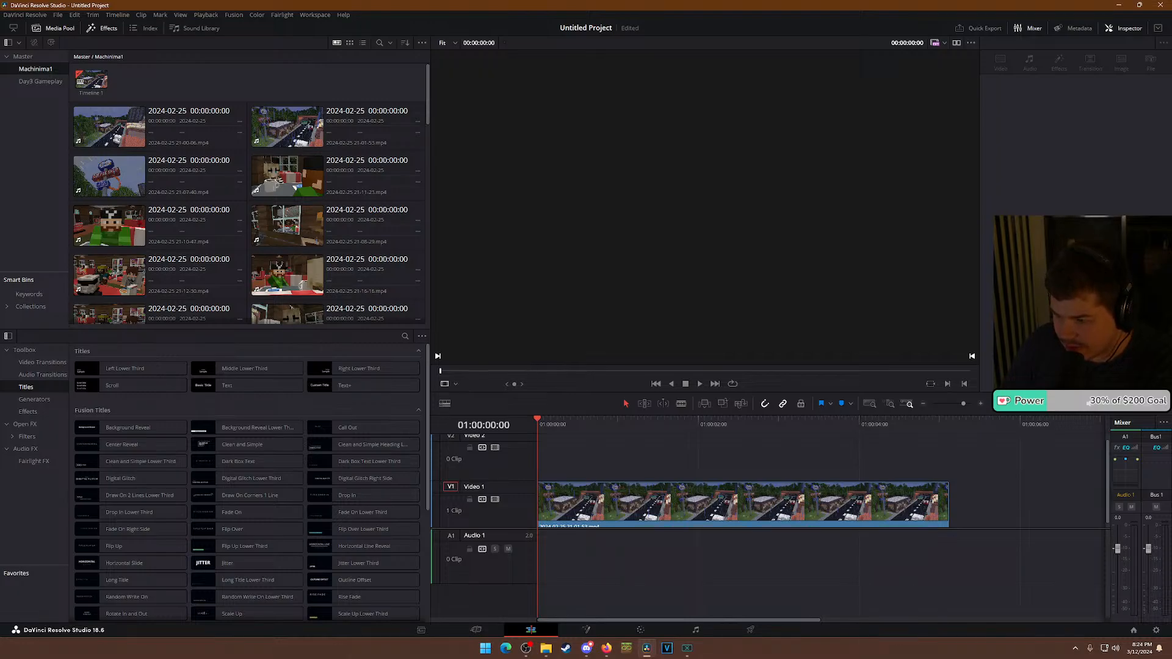
# Overlay AntVenomCinemascope.png on Video 2 above the street clip, starting at the beginning of the timeline.
pyautogui.moveTo(1171, 467); pyautogui.dragTo(540, 464)
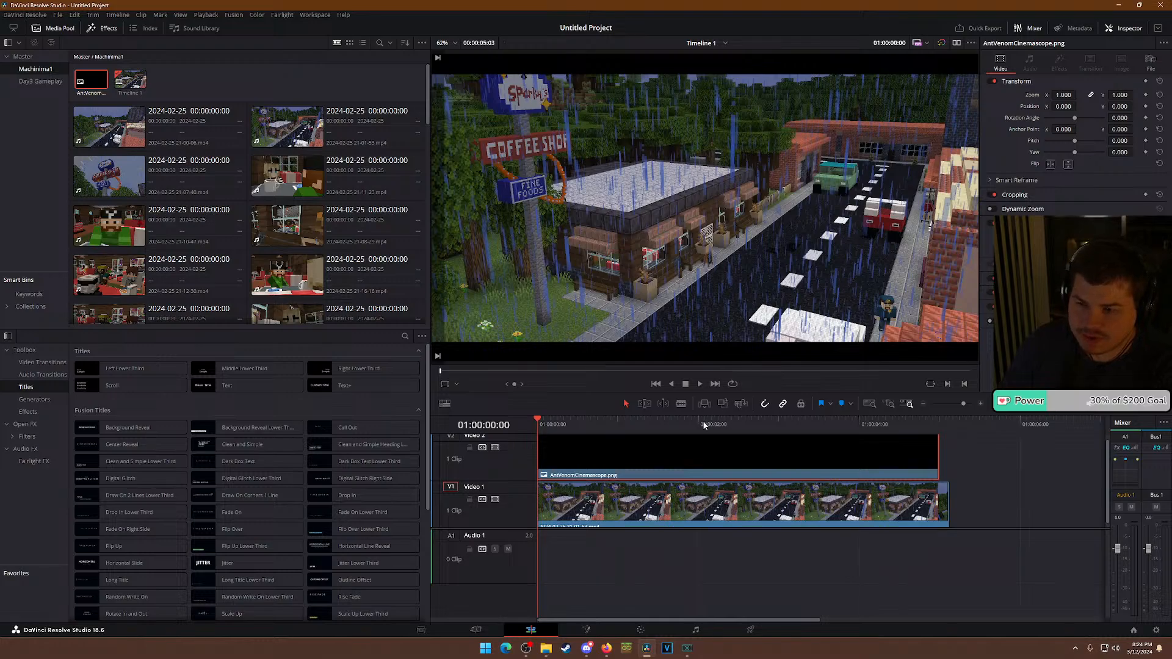
pyautogui.moveTo(587, 423); pyautogui.dragTo(537, 426)
# Trim the street clip's end to match the cinemascope overlay and set its vertical position to -41.
pyautogui.click(685, 512)
pyautogui.moveTo(948, 498); pyautogui.dragTo(939, 498)
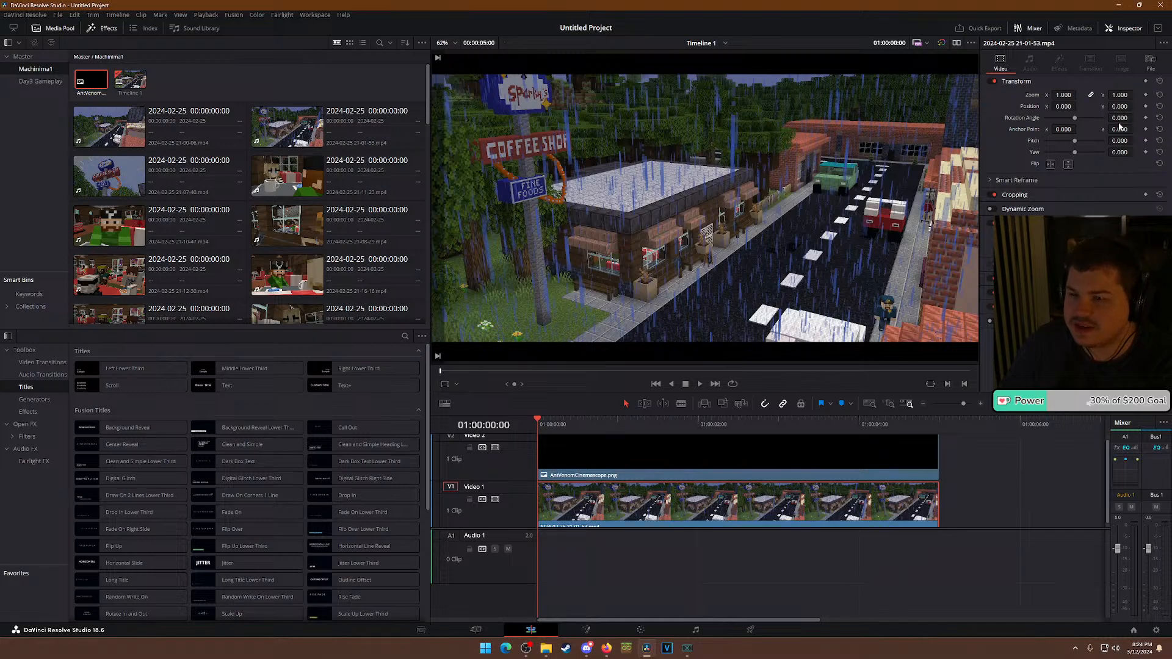
pyautogui.moveTo(1117, 106); pyautogui.dragTo(1133, 106)
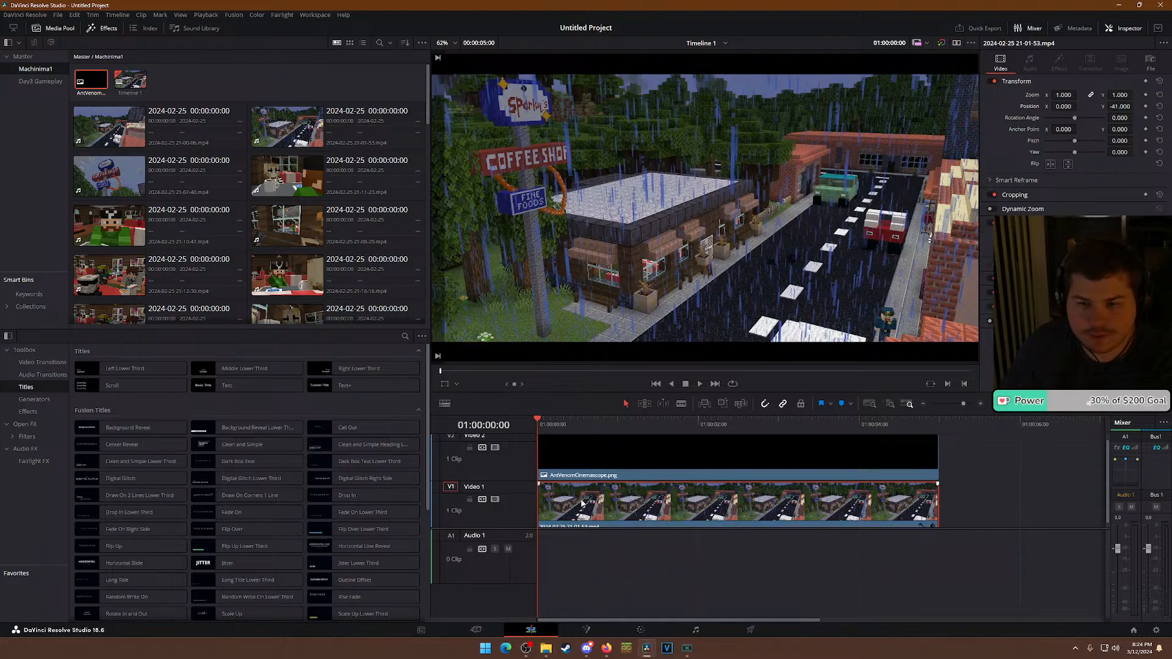
pyautogui.moveTo(123, 174); pyautogui.dragTo(940, 519)
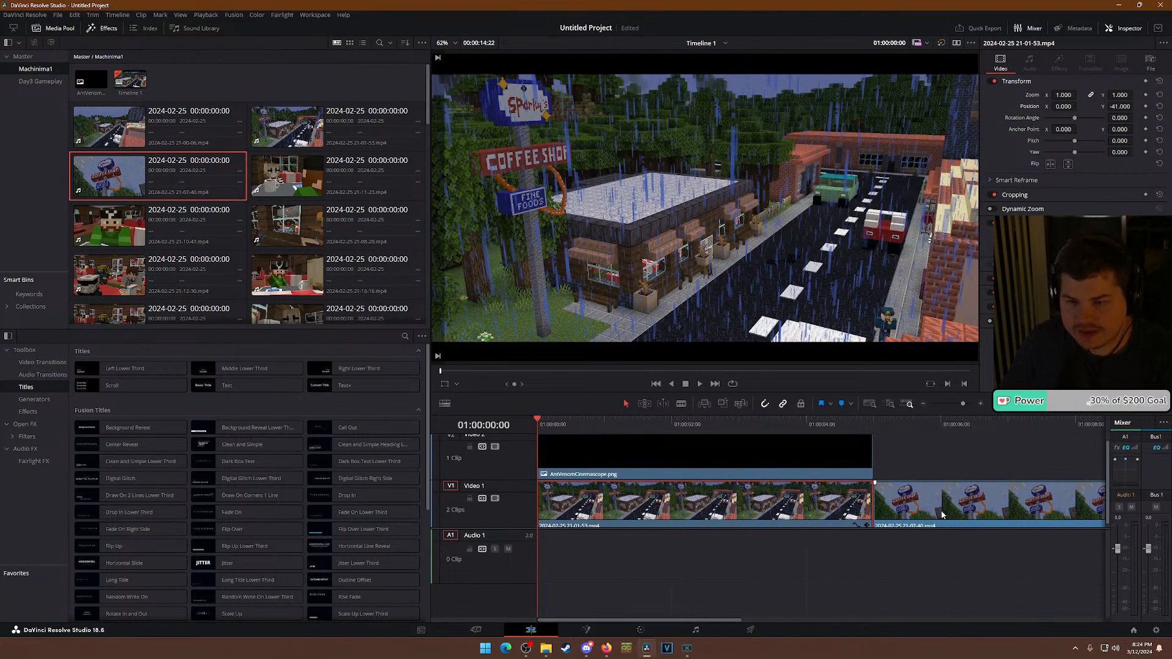
pyautogui.moveTo(645, 421); pyautogui.dragTo(942, 427)
# Move the street clip further along Video 1 and shift the coffee shop sign clip to the start of the timeline.
pyautogui.scroll(-2, 744, 536)
pyautogui.scroll(-2, 744, 536)
pyautogui.moveTo(583, 513); pyautogui.dragTo(900, 513)
pyautogui.moveTo(671, 506); pyautogui.dragTo(598, 507)
pyautogui.scroll(3, 581, 497)
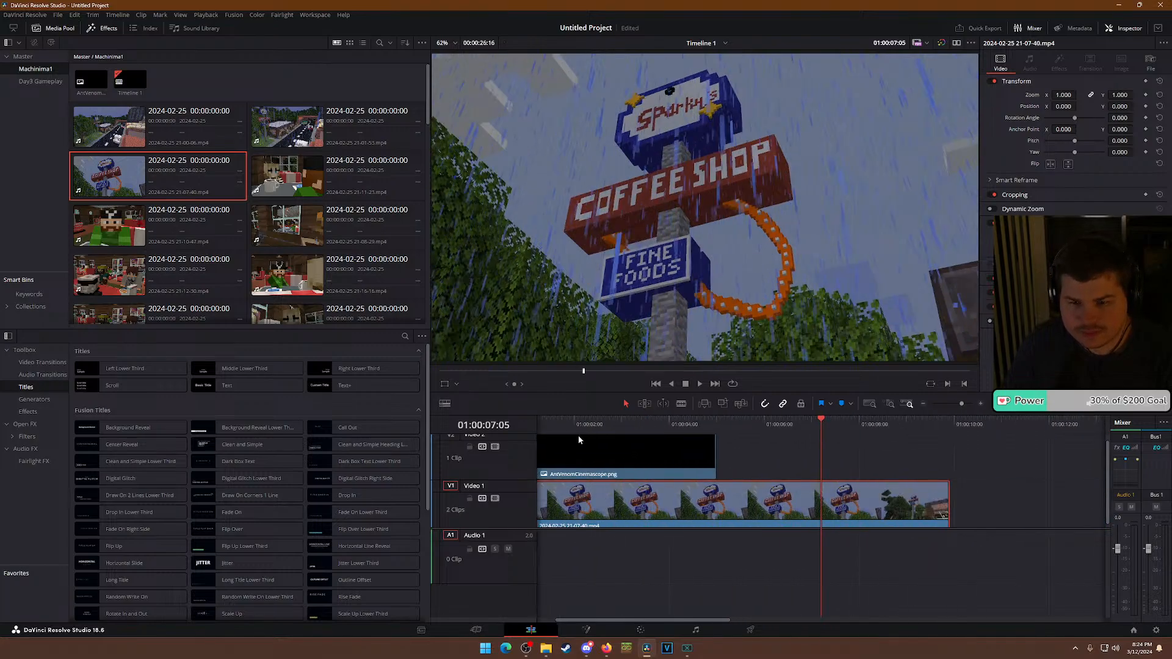
pyautogui.press('Home')
pyautogui.scroll(2, 693, 507)
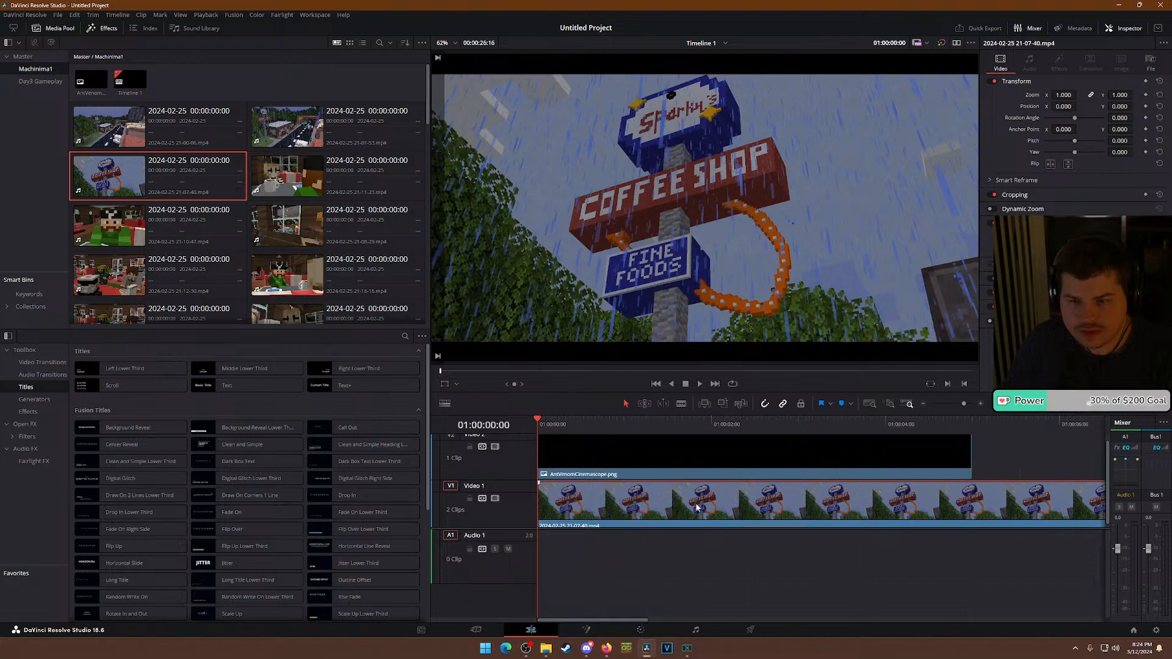
pyautogui.scroll(-2, 705, 501)
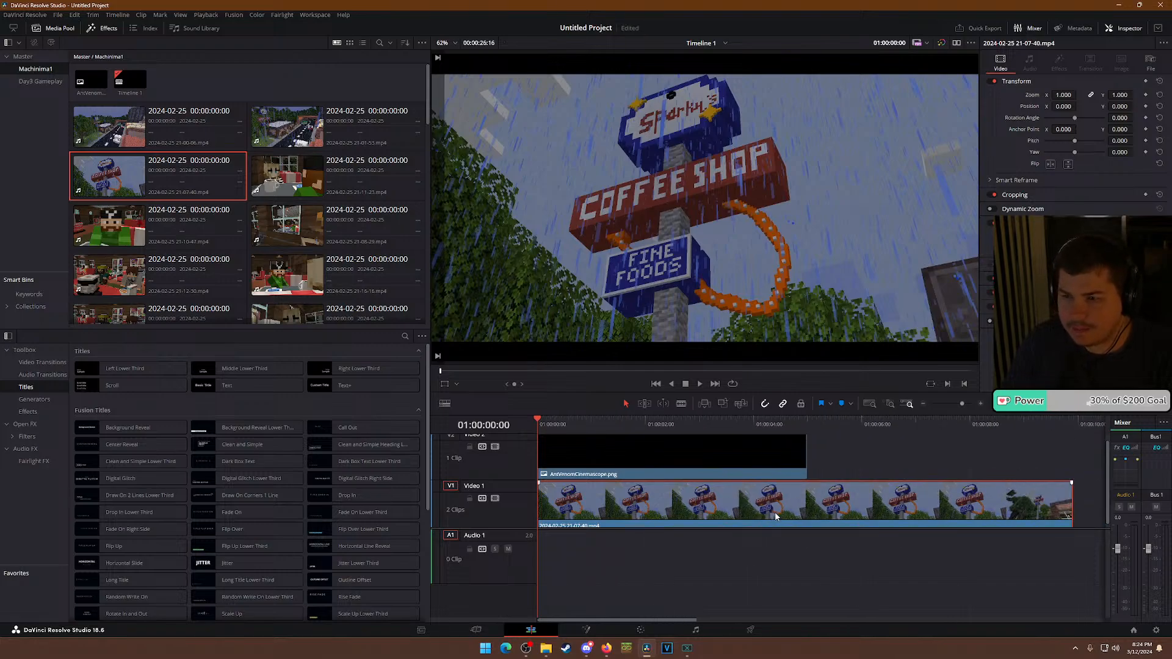
pyautogui.scroll(1, 726, 515)
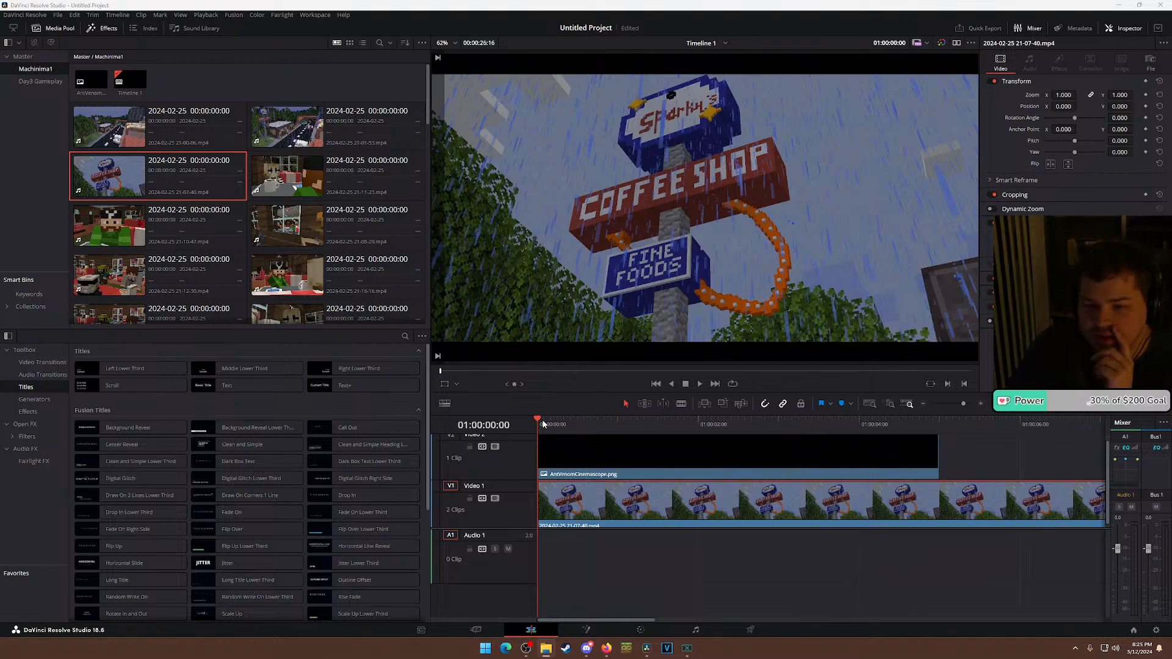
# Shorten the cinemascope overlay to end at 01:00:03:10 and trim the coffee shop sign clip's end to match it.
pyautogui.moveTo(547, 424); pyautogui.dragTo(734, 409)
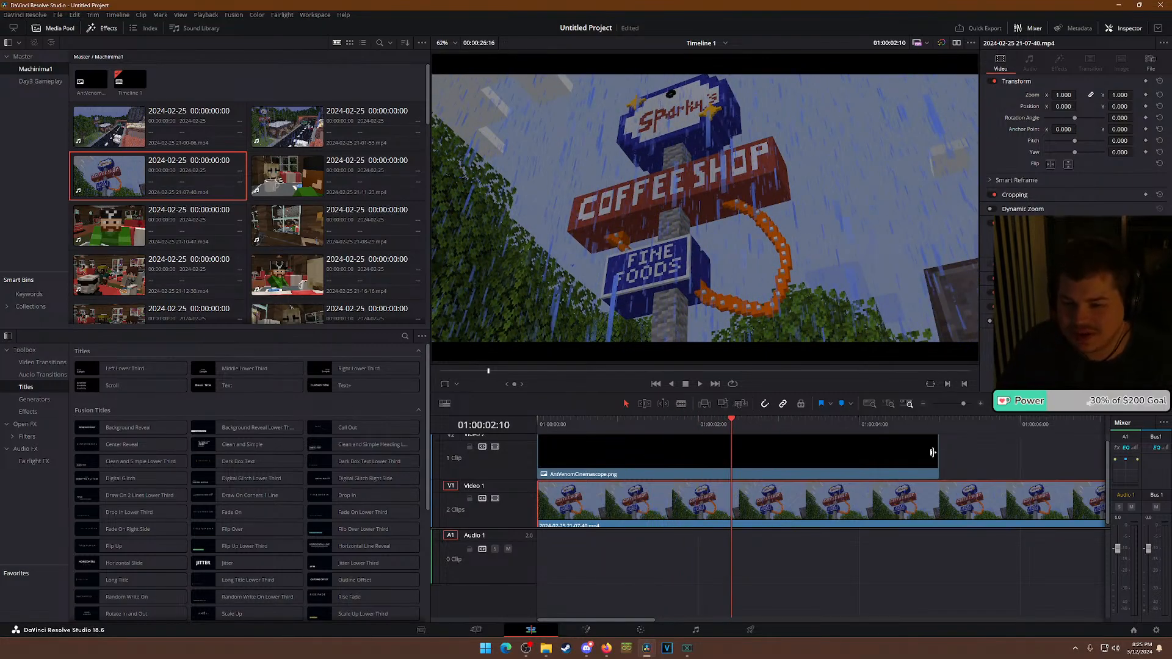
pyautogui.moveTo(934, 455); pyautogui.dragTo(875, 455)
pyautogui.press('Home')
pyautogui.press('space')
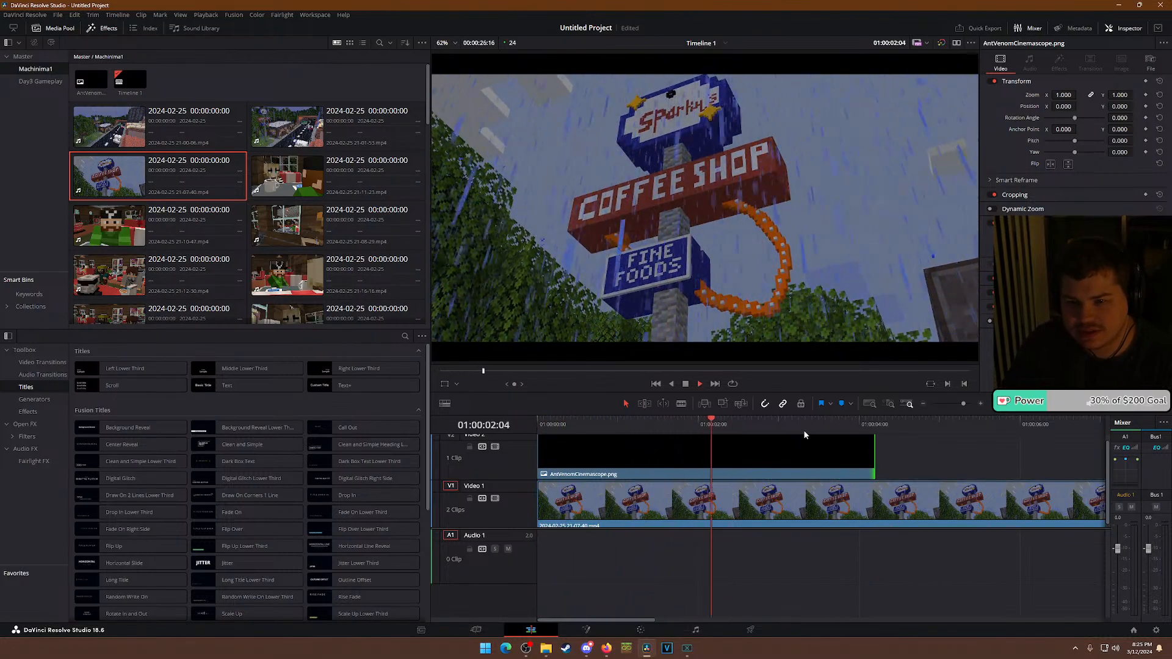
pyautogui.press('space')
pyautogui.moveTo(874, 447); pyautogui.dragTo(812, 452)
pyautogui.scroll(-3, 825, 458)
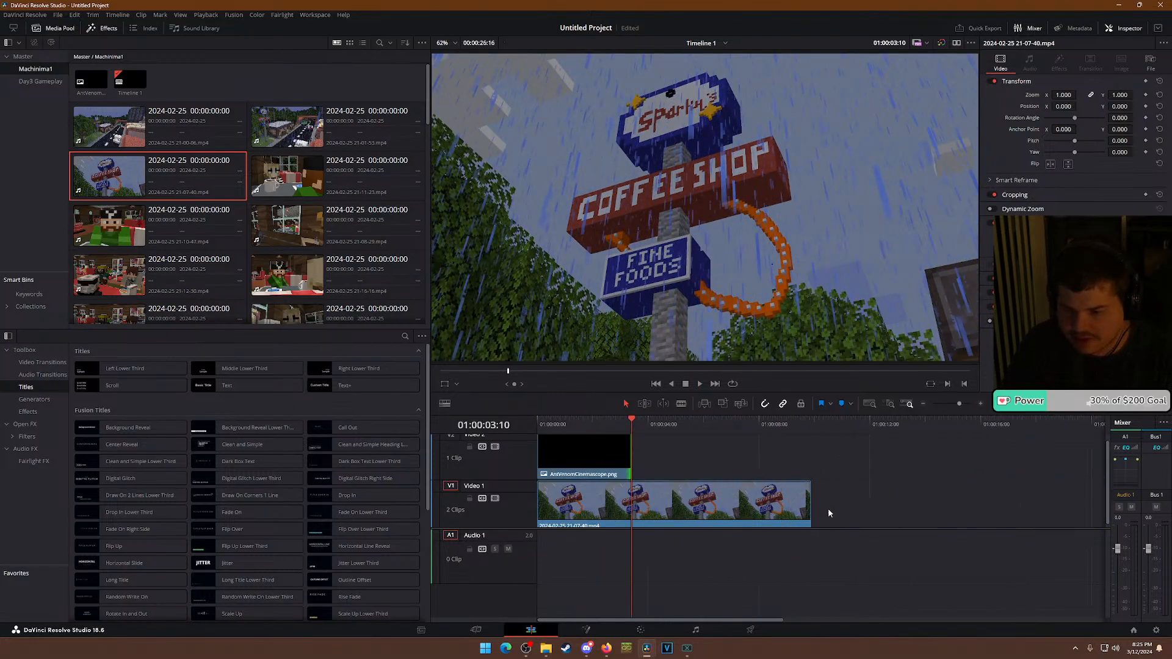
pyautogui.moveTo(806, 512); pyautogui.dragTo(631, 512)
pyautogui.moveTo(109, 126); pyautogui.dragTo(582, 513)
pyautogui.scroll(5, 730, 529)
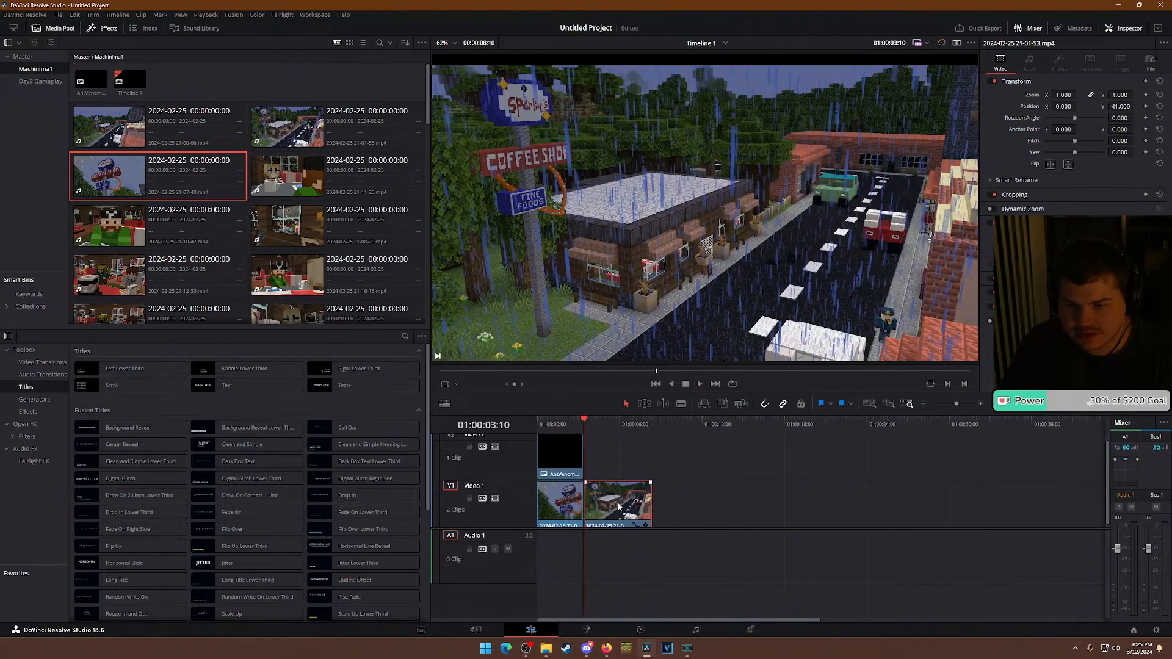
pyautogui.scroll(2, 729, 528)
# Extend the end of the cinemascope overlay across most of the street clip, to about 01:00:06:20.
pyautogui.moveTo(832, 419); pyautogui.dragTo(918, 421)
pyautogui.scroll(-2, 787, 468)
pyautogui.moveTo(742, 450); pyautogui.dragTo(984, 450)
pyautogui.scroll(-2, 882, 517)
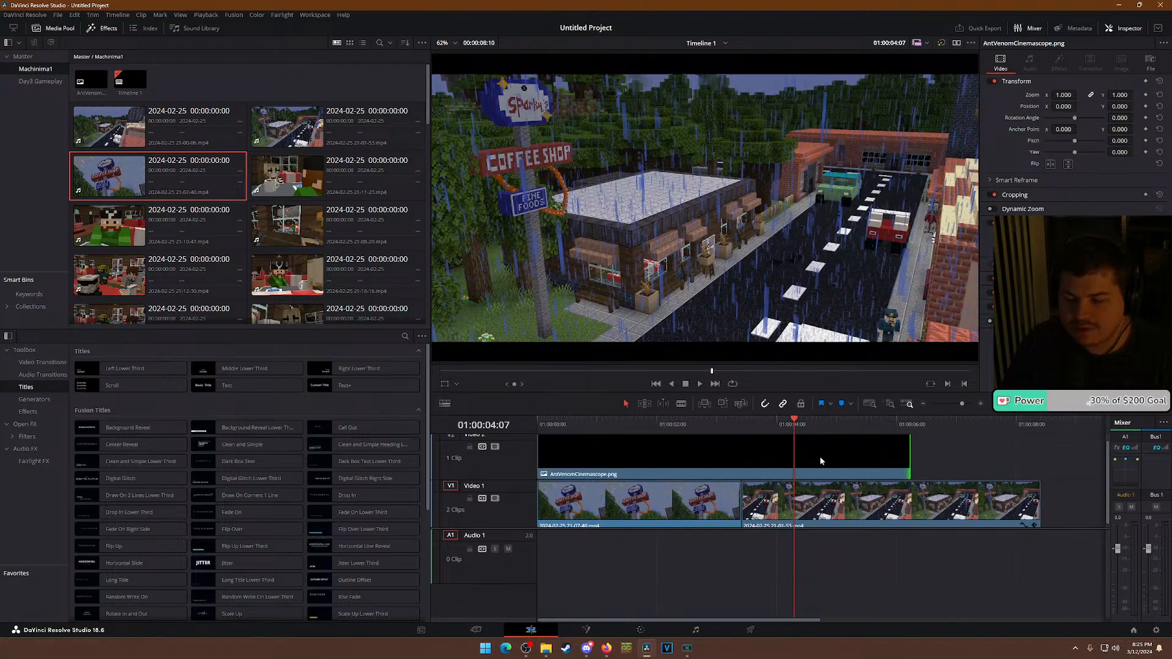
pyautogui.moveTo(910, 457); pyautogui.dragTo(945, 457)
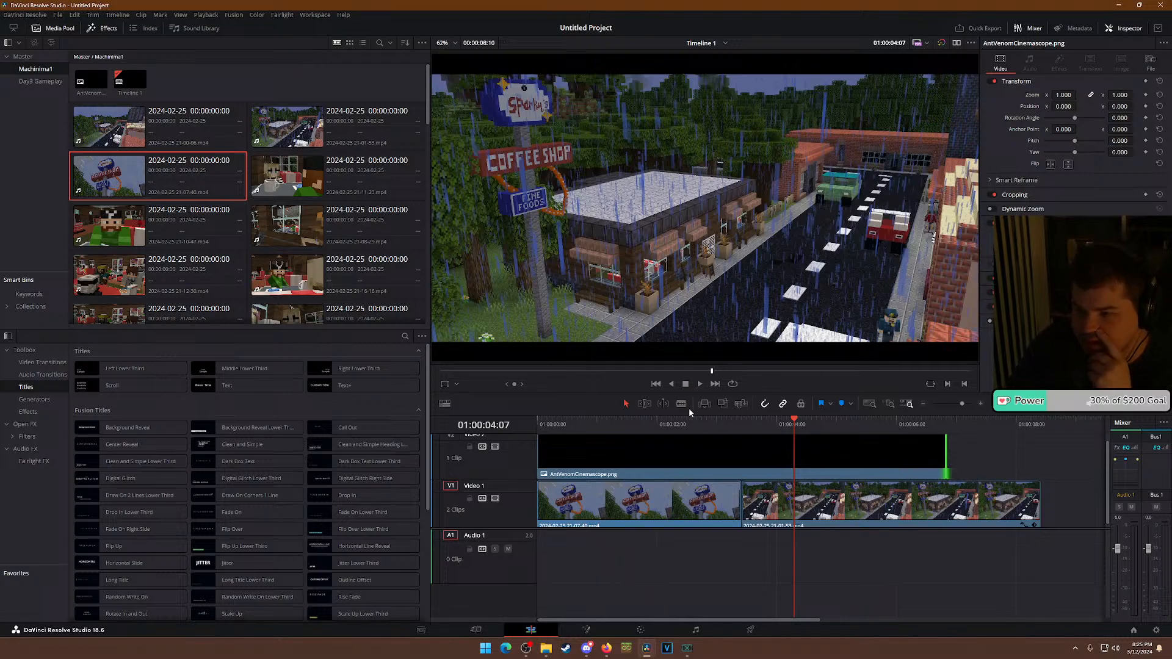
# Scrub and play the timeline from the start to review the cut from the sign clip to the street clip.
pyautogui.moveTo(759, 423); pyautogui.dragTo(648, 422)
pyautogui.moveTo(860, 423); pyautogui.dragTo(534, 423)
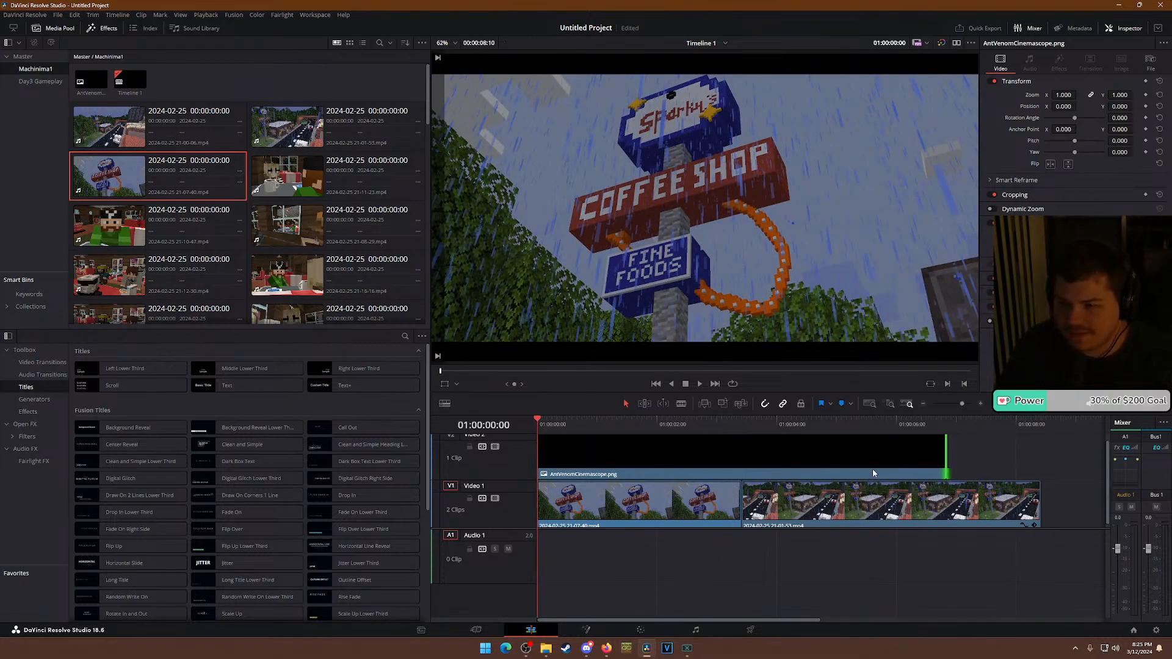
pyautogui.scroll(-4, 818, 511)
pyautogui.click(727, 422)
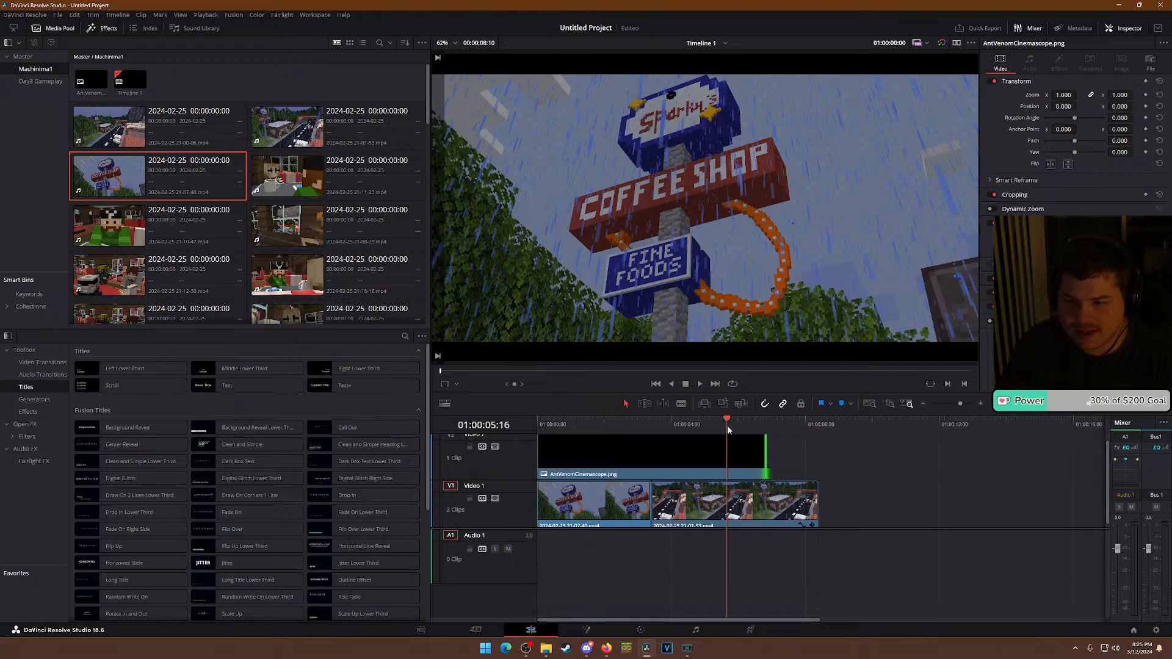
pyautogui.moveTo(696, 423); pyautogui.dragTo(708, 426)
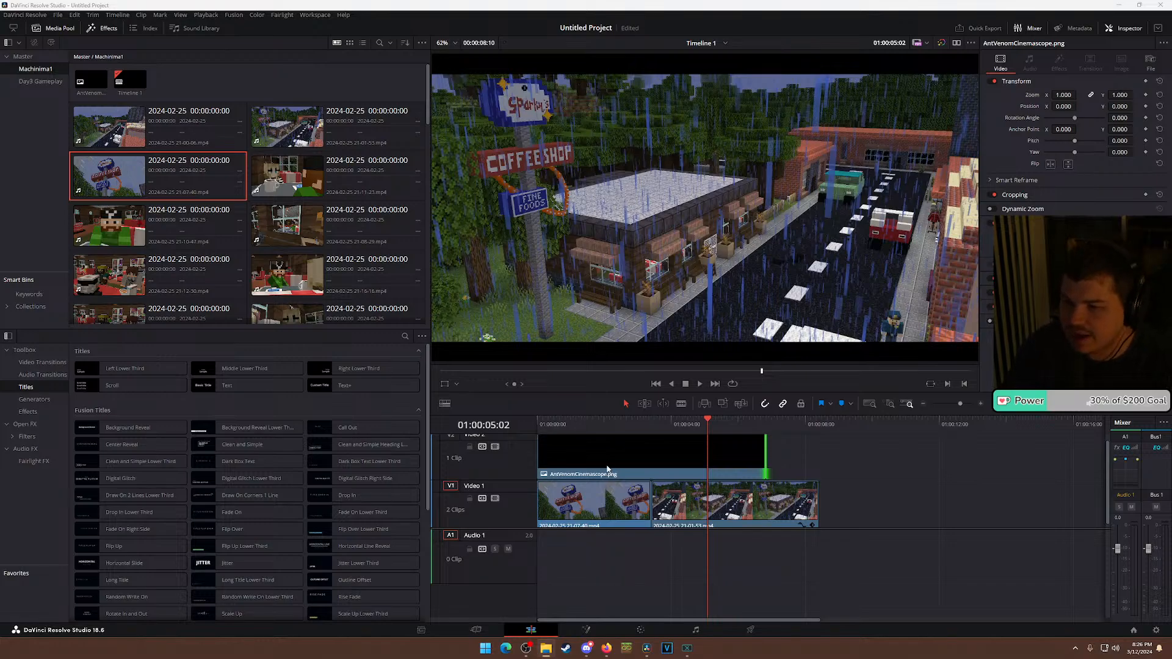
pyautogui.moveTo(564, 430); pyautogui.dragTo(527, 427)
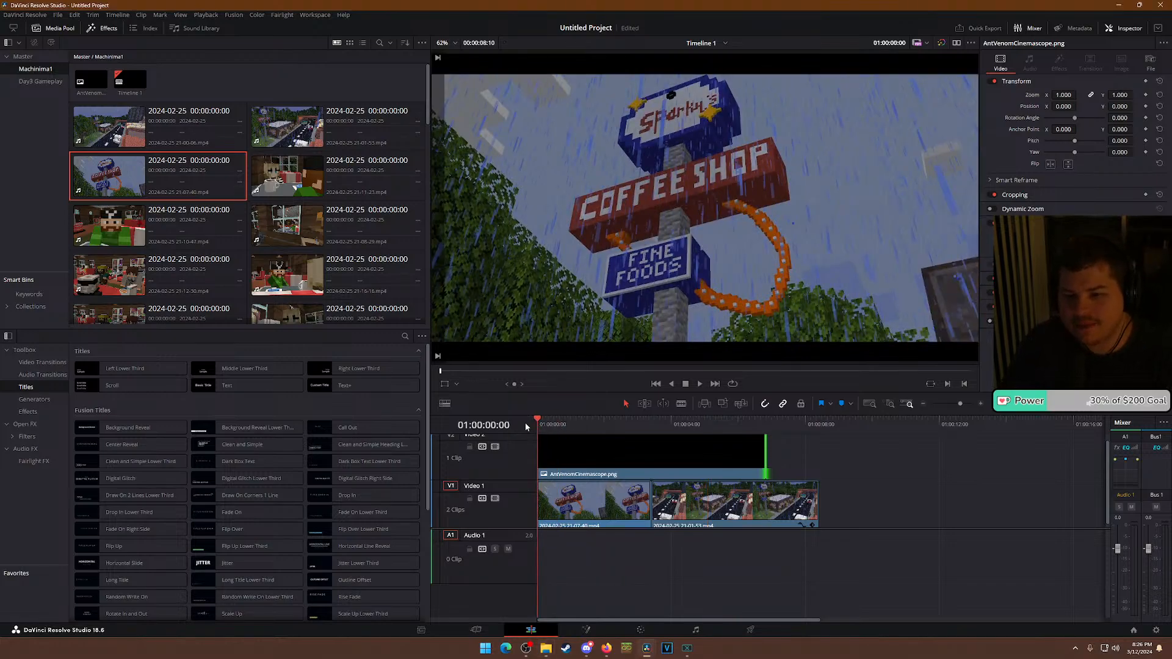
pyautogui.press('space')
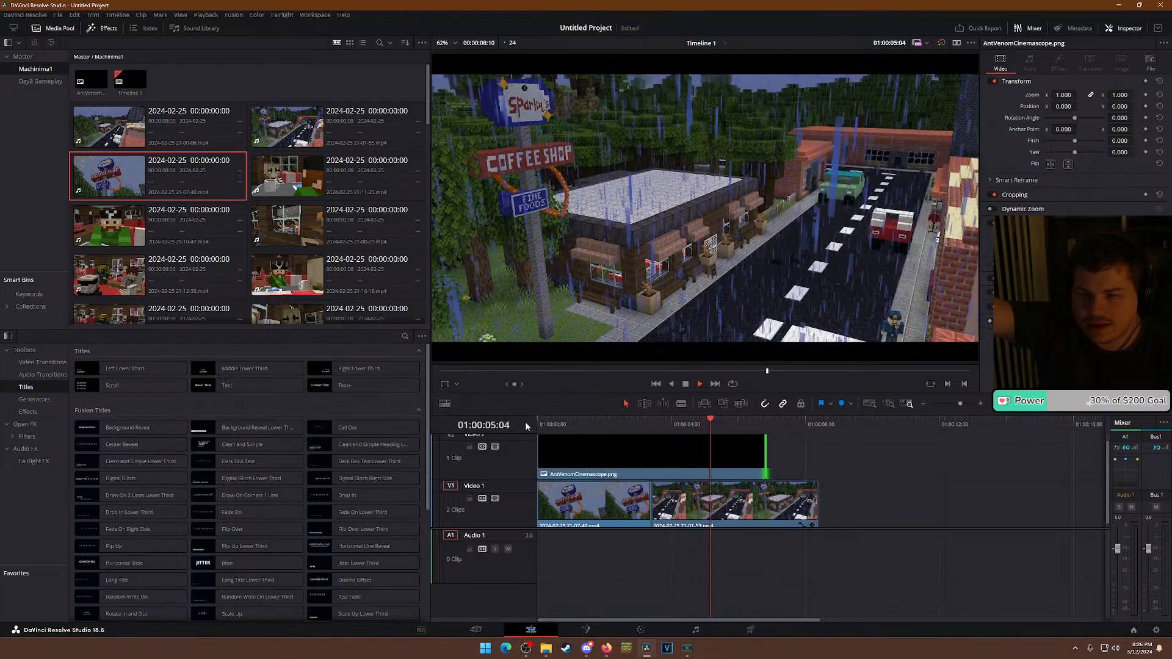
pyautogui.press('space')
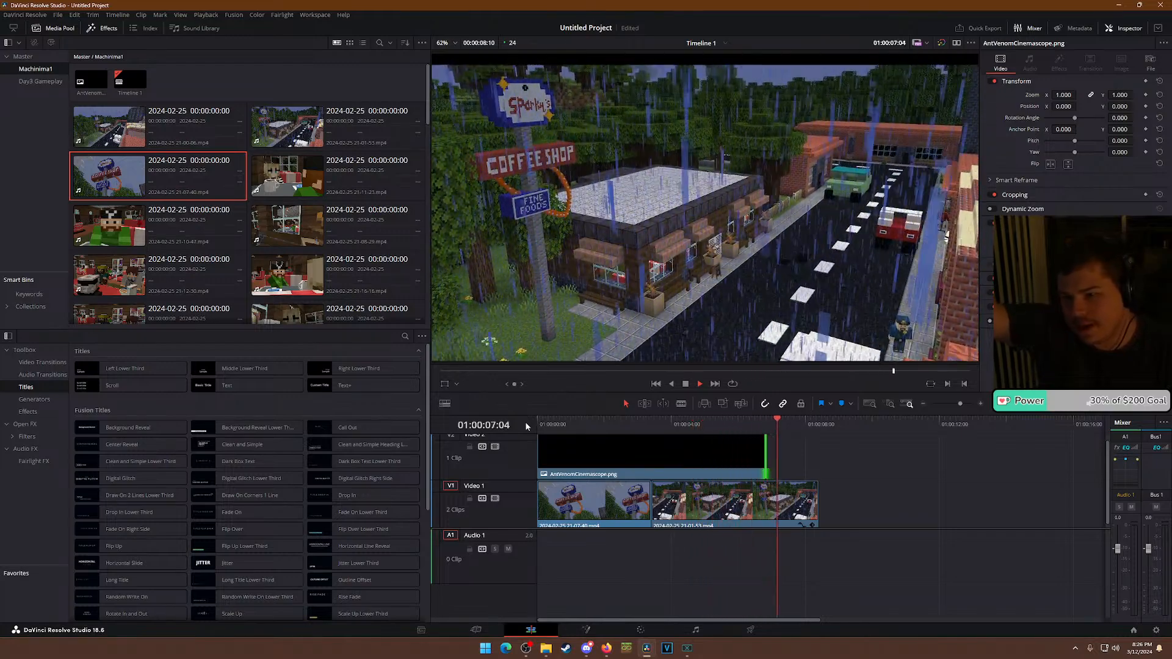
# Extend the cinemascope overlay and trim the street clip so both end at 01:00:07:16, and play the sequence from the start.
pyautogui.moveTo(766, 459); pyautogui.dragTo(793, 460)
pyautogui.moveTo(818, 504); pyautogui.dragTo(792, 499)
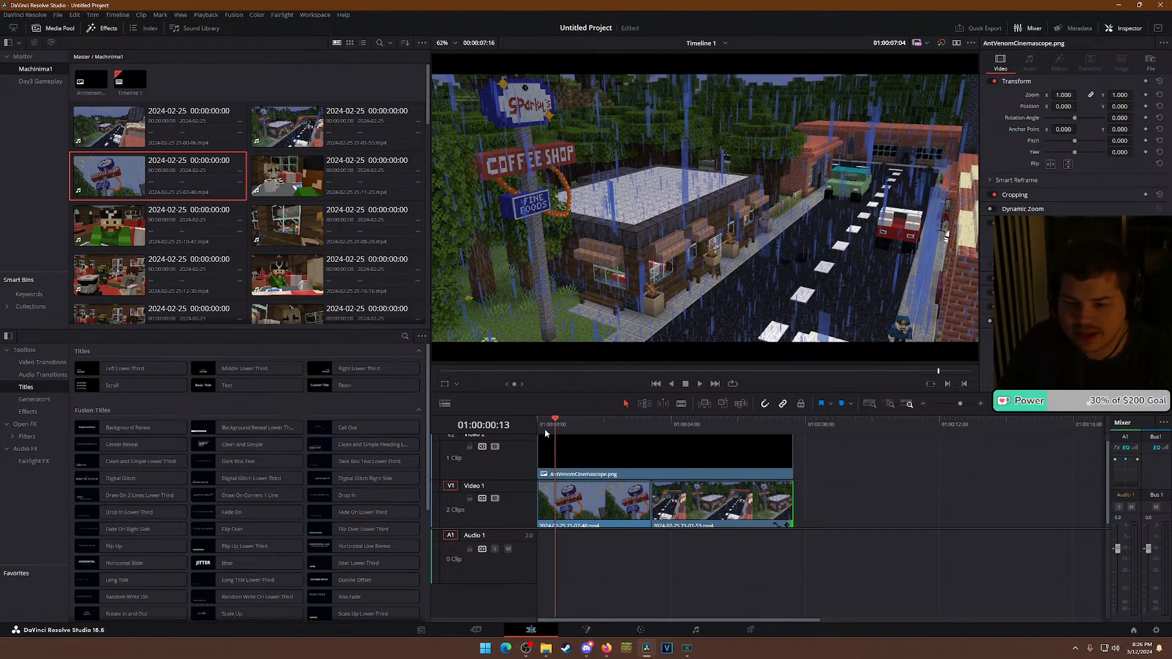
pyautogui.press('Home')
pyautogui.press('space')
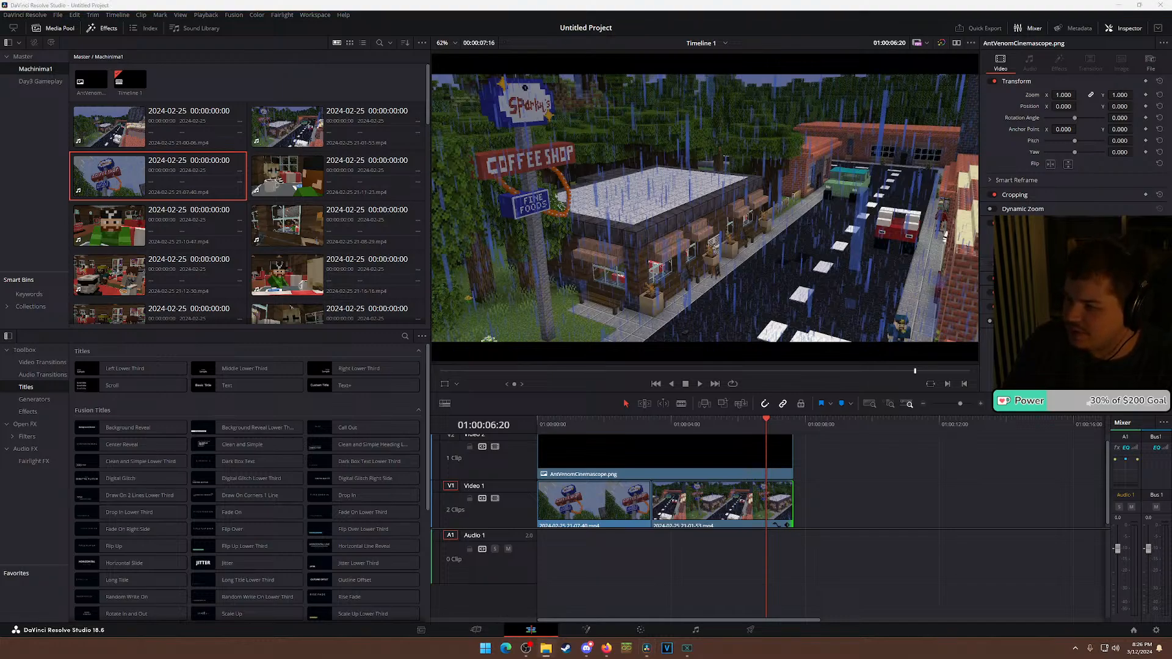
# Switch to File Explorer, maximize the Audio folder window and open the 1001 Sound Effects folder.
pyautogui.moveTo(1171, 391); pyautogui.dragTo(578, 208)
pyautogui.scroll(-2, 611, 354)
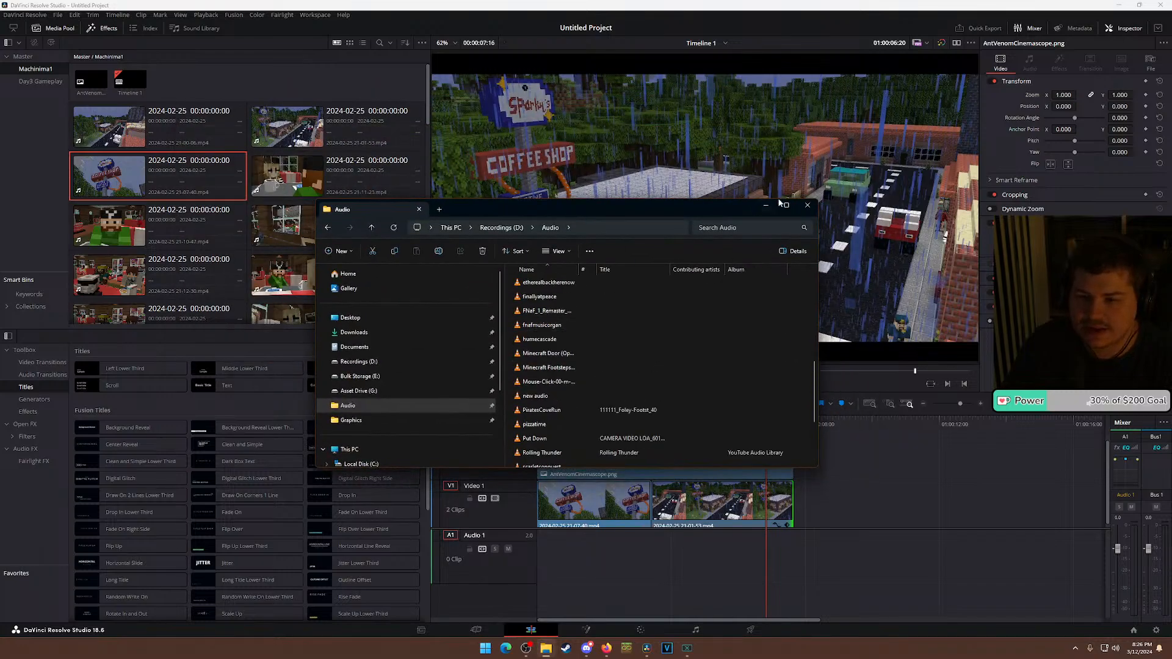
pyautogui.click(782, 207)
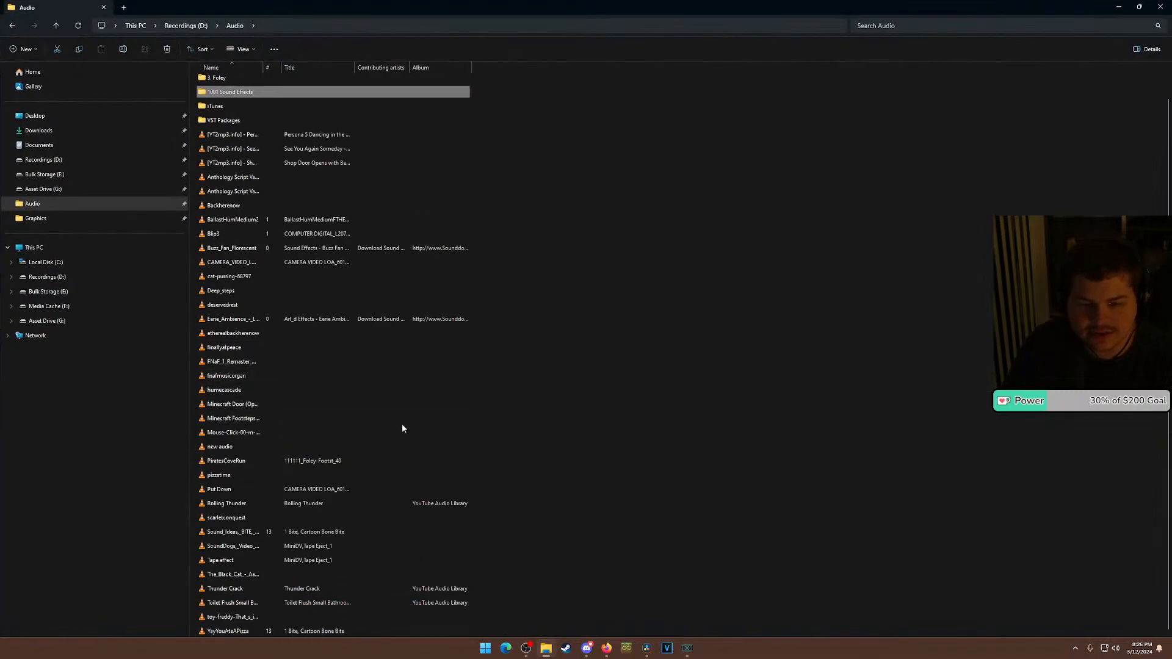
pyautogui.doubleClick(248, 126)
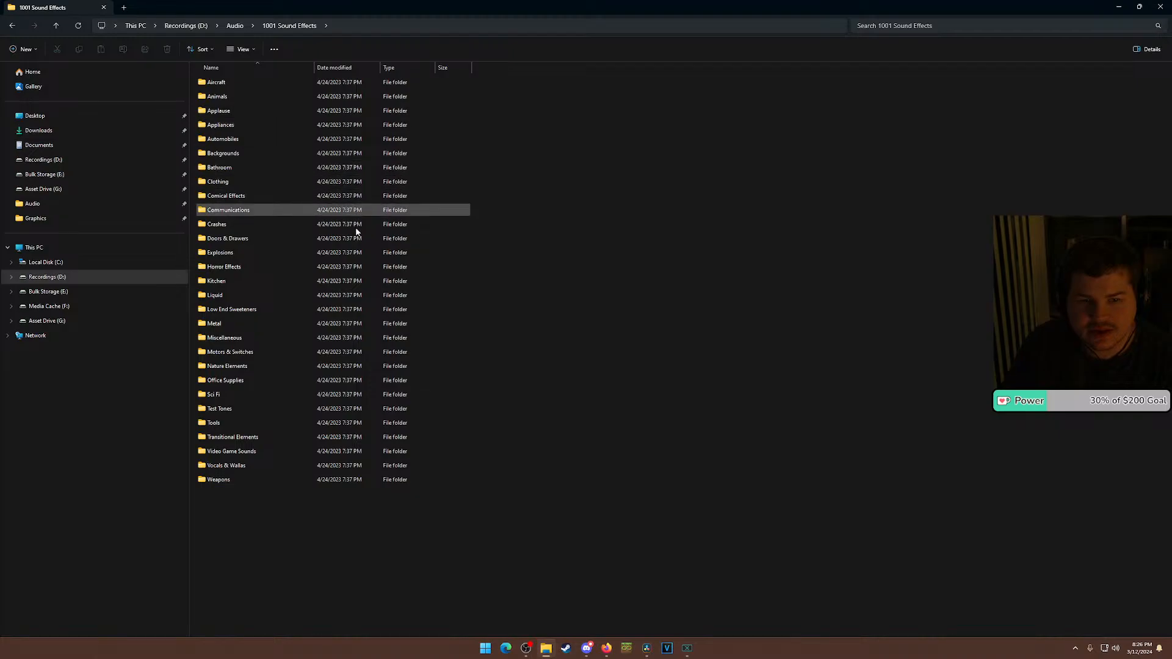
# Browse the 3. Foley folder with its Name column widened and preview the Spongebob Dolphin Censor sound.
pyautogui.click(234, 25)
pyautogui.doubleClick(266, 97)
pyautogui.scroll(-10, 350, 395)
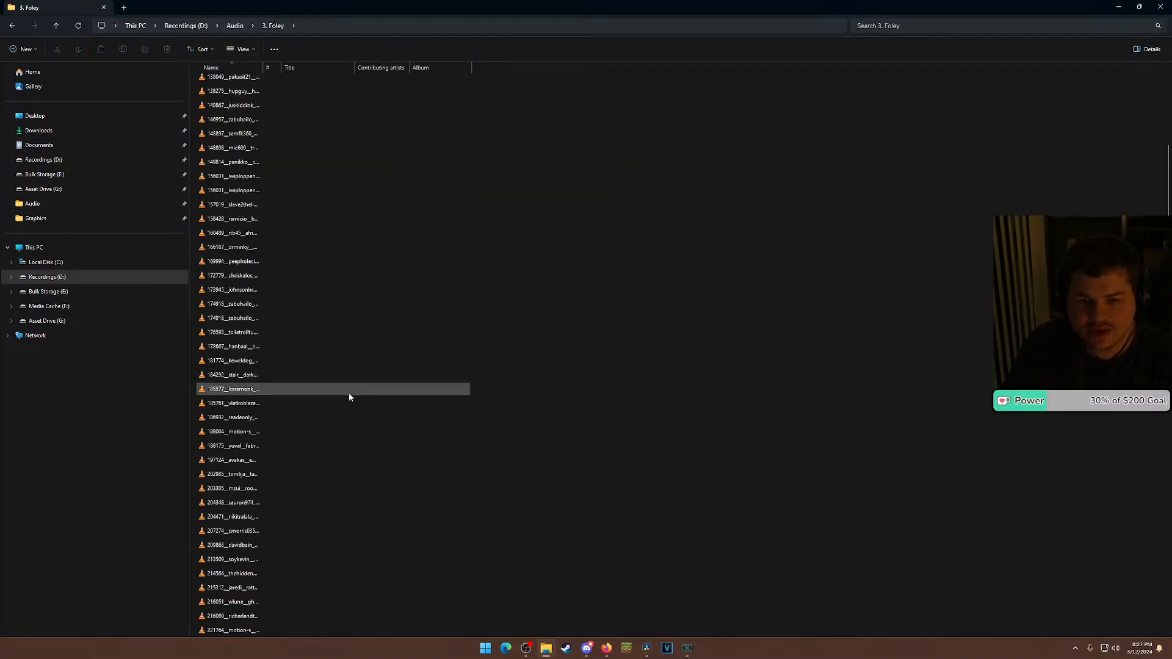
pyautogui.doubleClick(264, 67)
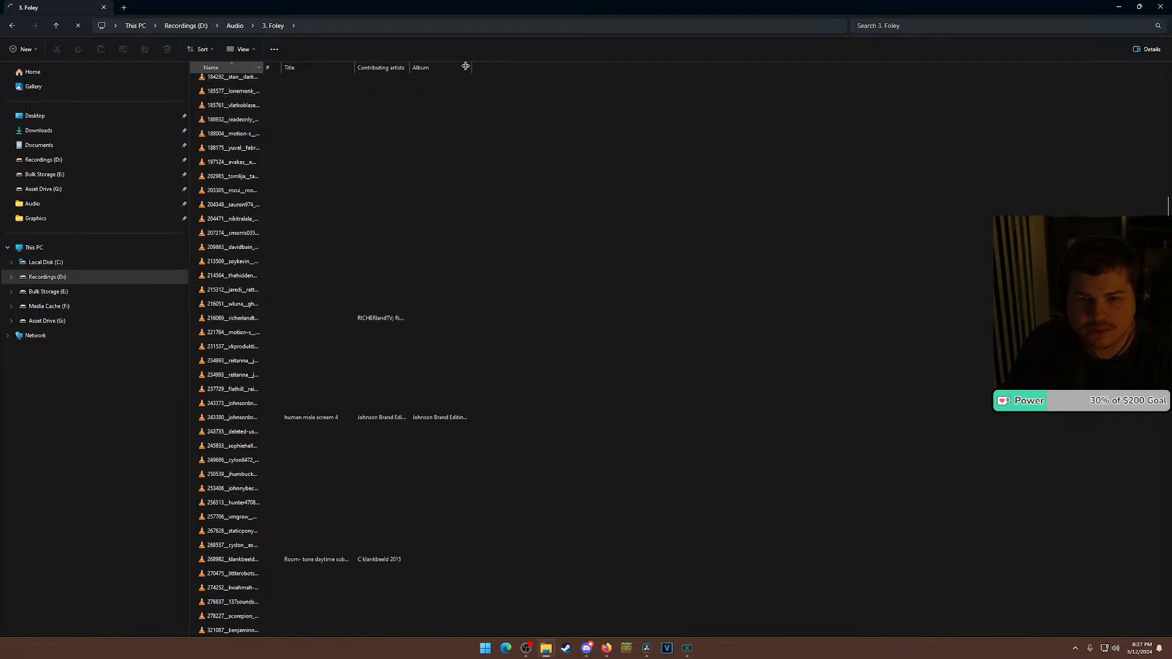
pyautogui.scroll(-15, 392, 397)
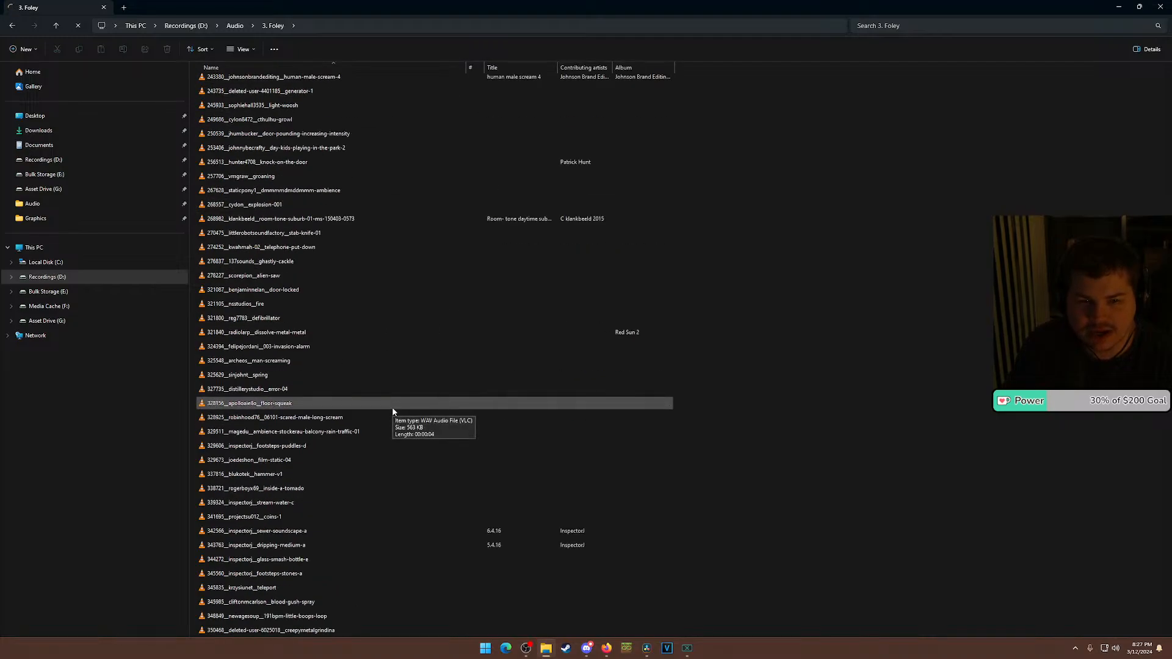
pyautogui.scroll(-14, 391, 400)
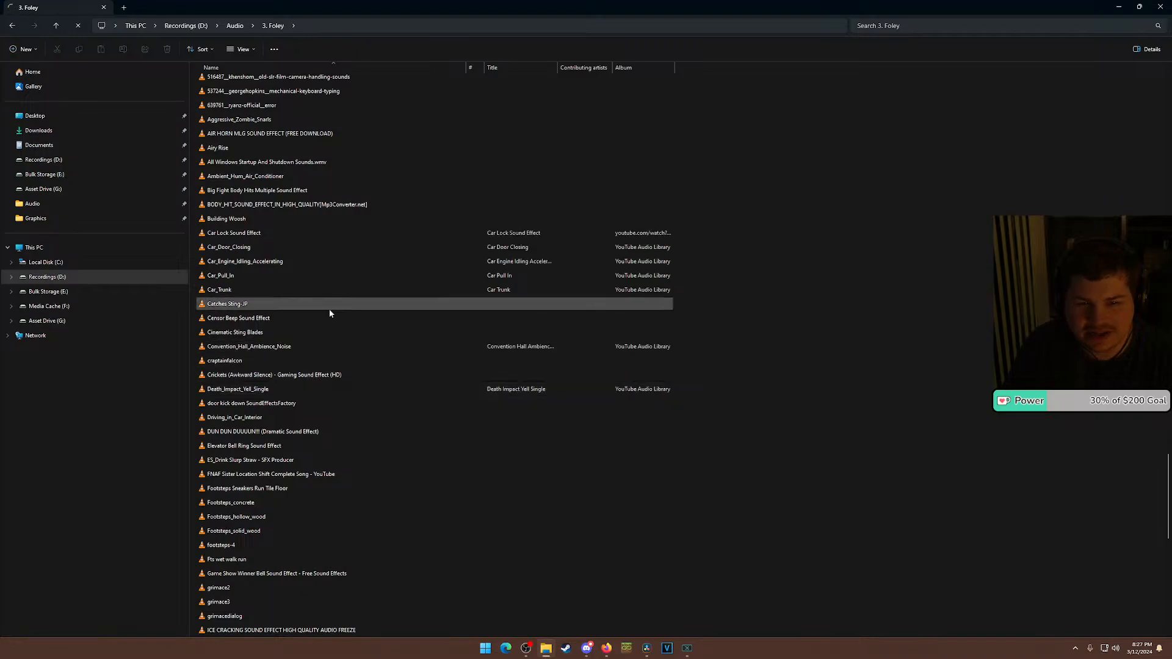
pyautogui.scroll(-15, 328, 313)
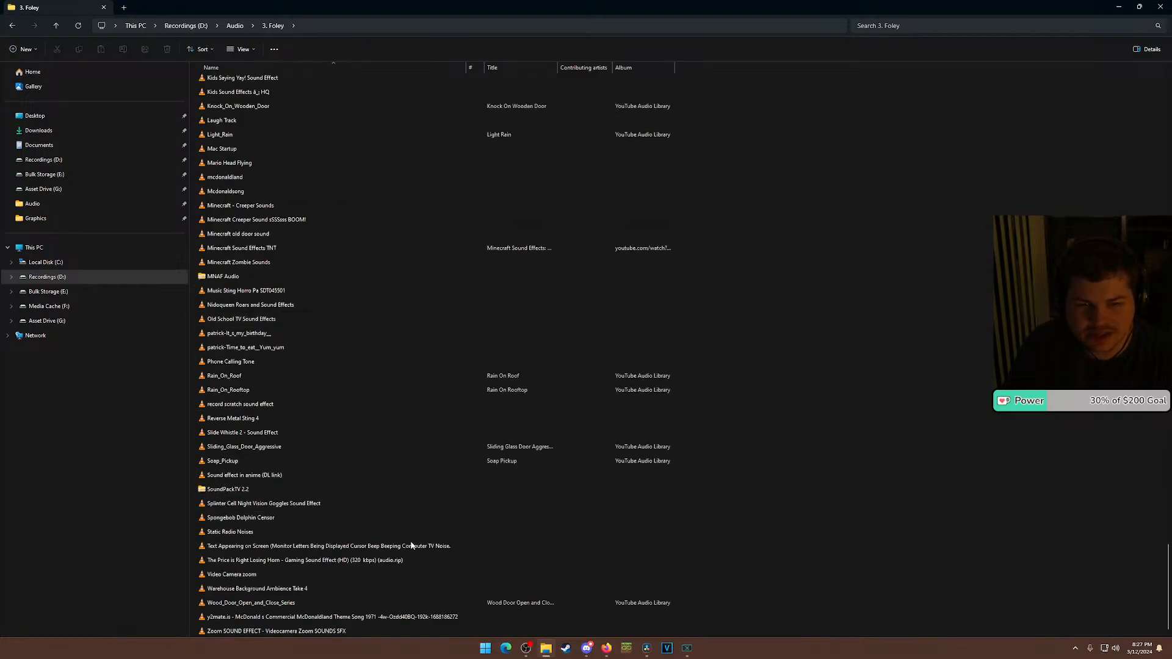
pyautogui.doubleClick(250, 519)
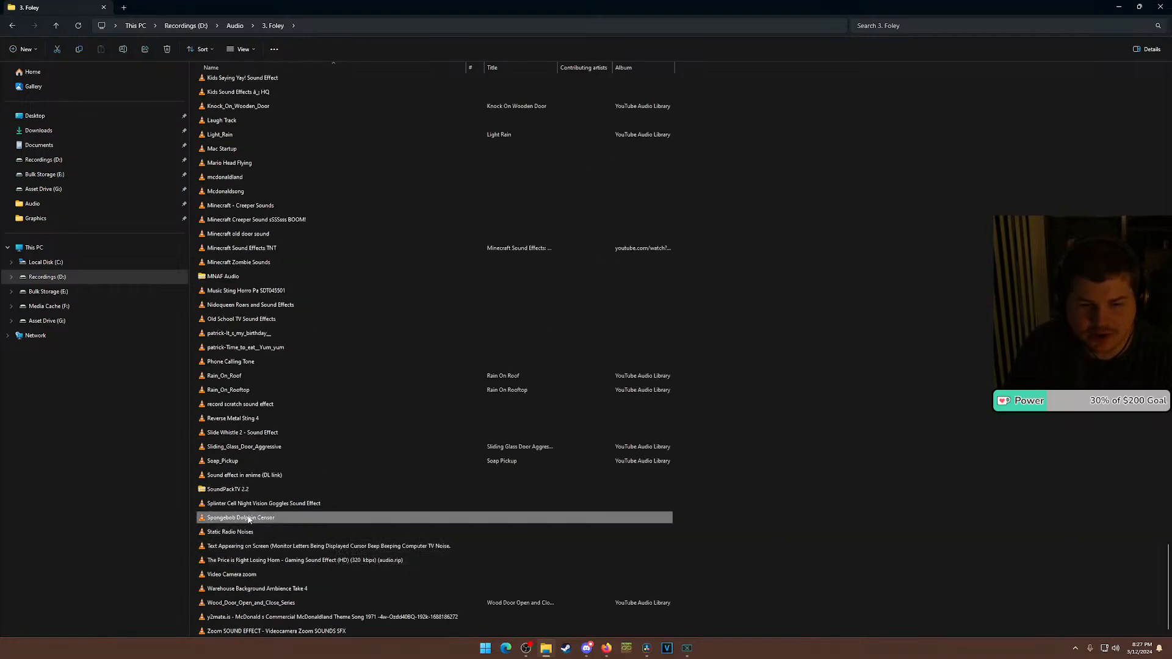
pyautogui.click(1167, 4)
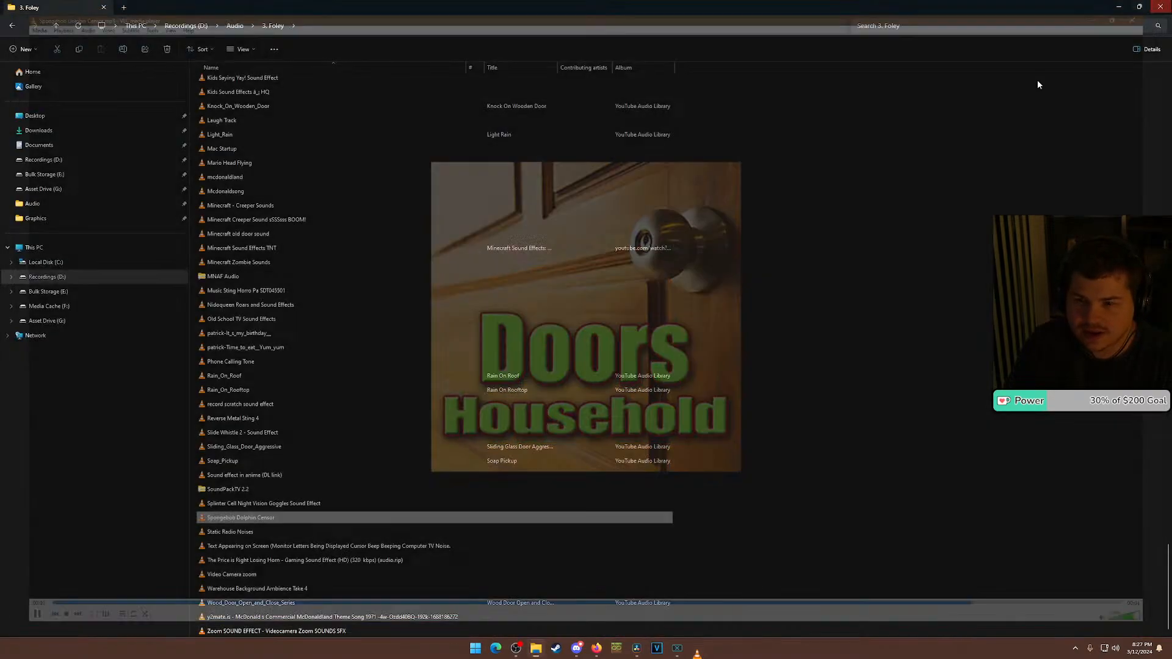
# Return the DaVinci Resolve playhead to the timeline start and preview two rain recordings in VLC, closing the player after each.
pyautogui.hotkey('alt', 'Tab')
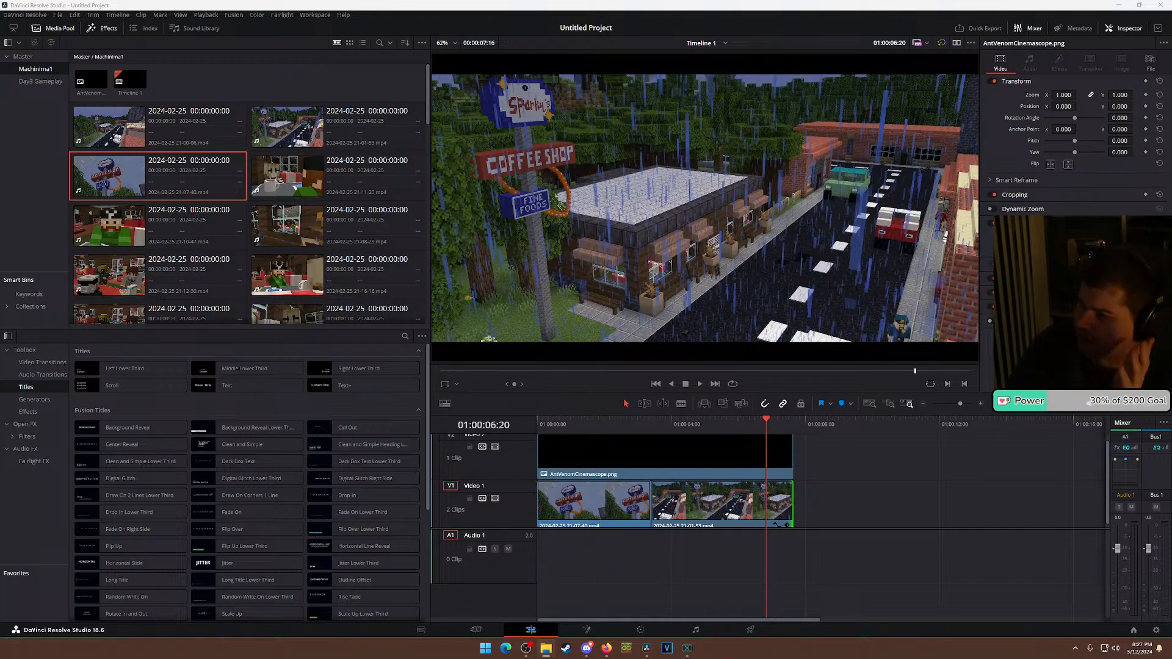
pyautogui.moveTo(567, 428); pyautogui.dragTo(537, 427)
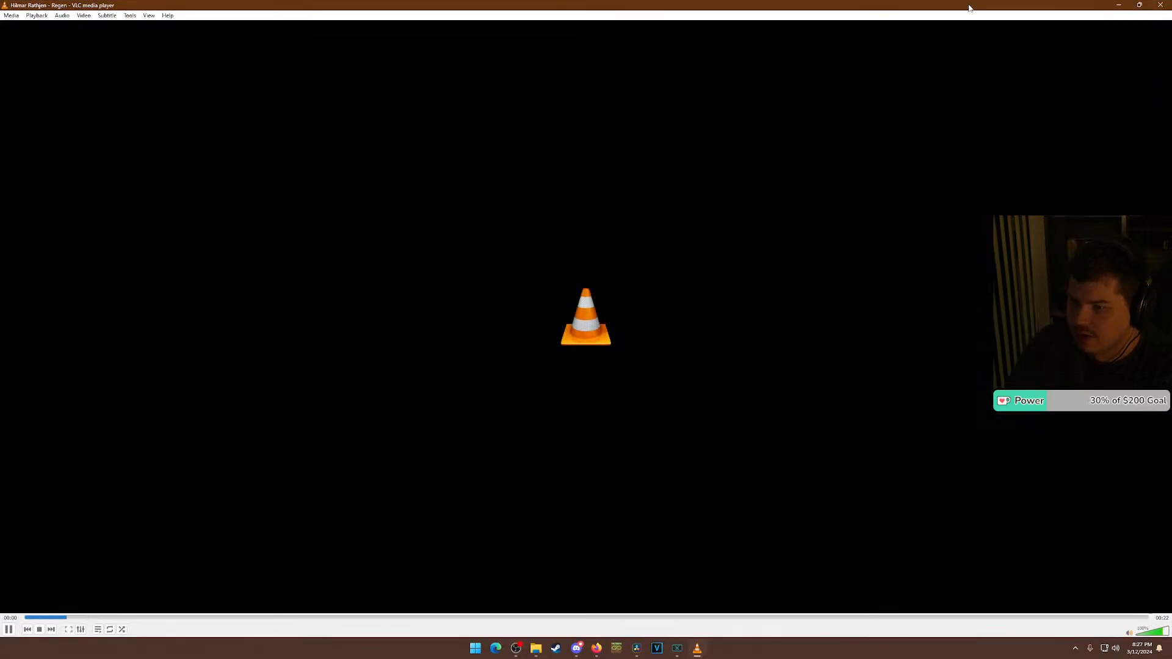
pyautogui.click(1161, 5)
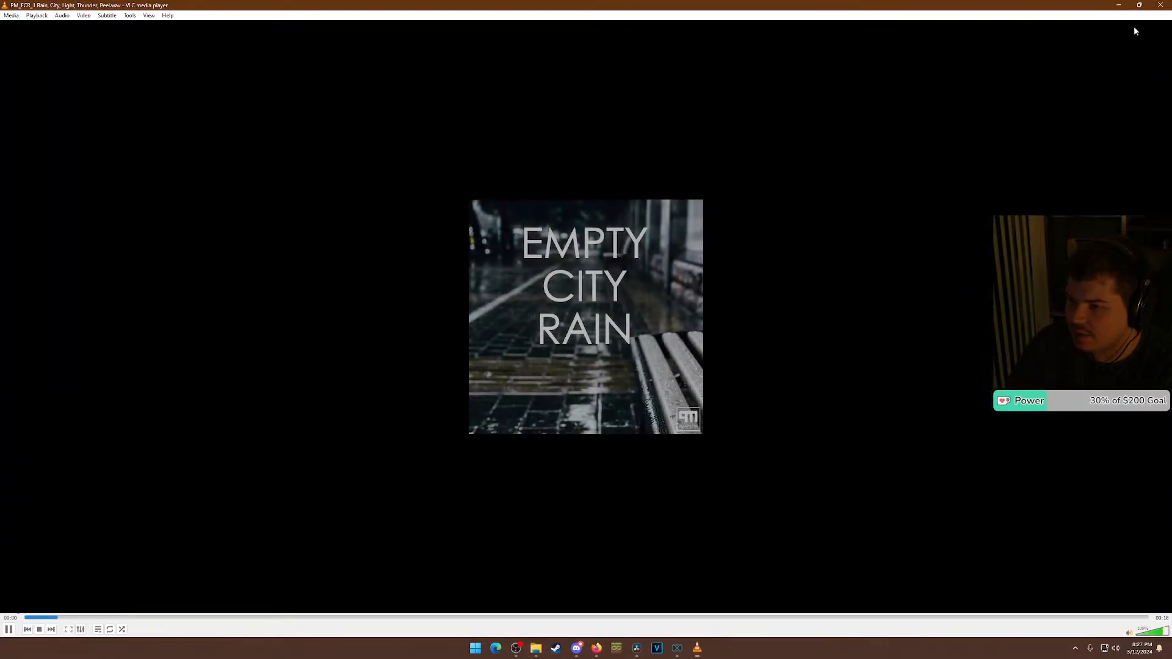
pyautogui.click(1162, 5)
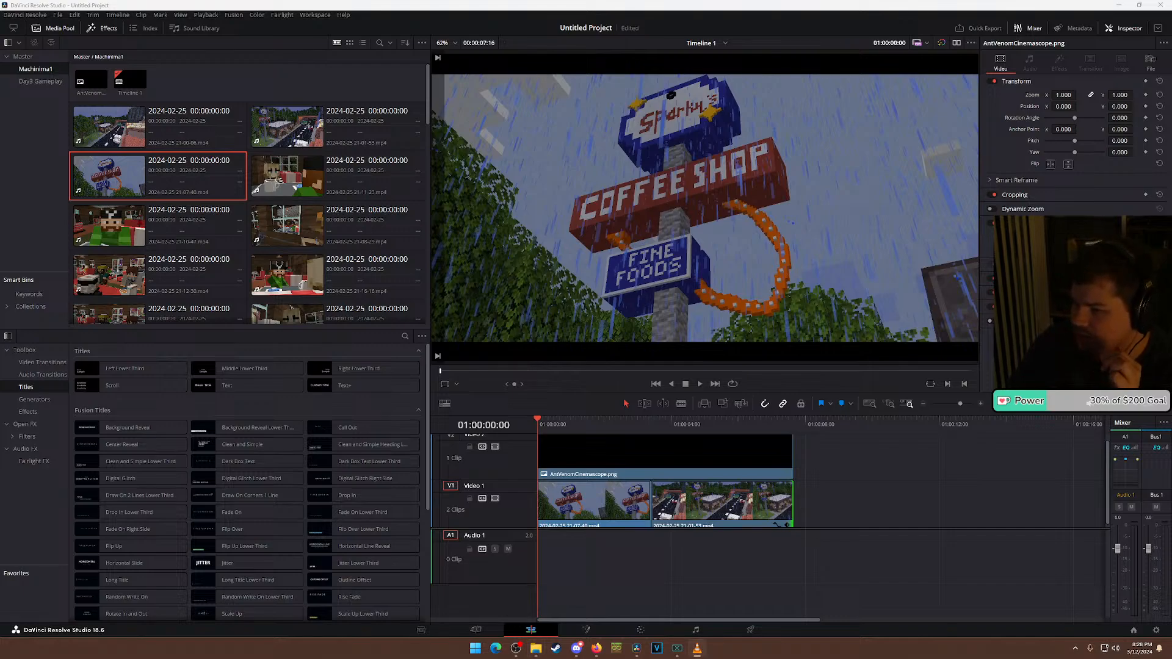
# Add one video track above Video 1 and nine stereo audio tracks below Audio 1.
pyautogui.rightClick(498, 573)
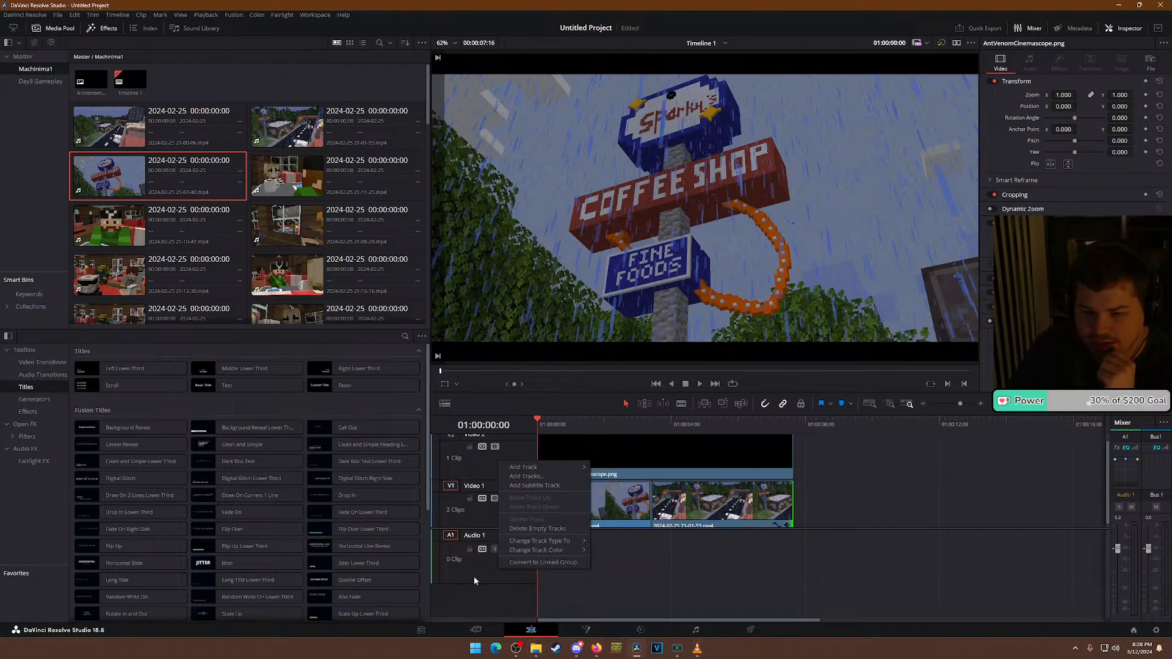
pyautogui.click(528, 483)
pyautogui.click(589, 344)
pyautogui.write('0')
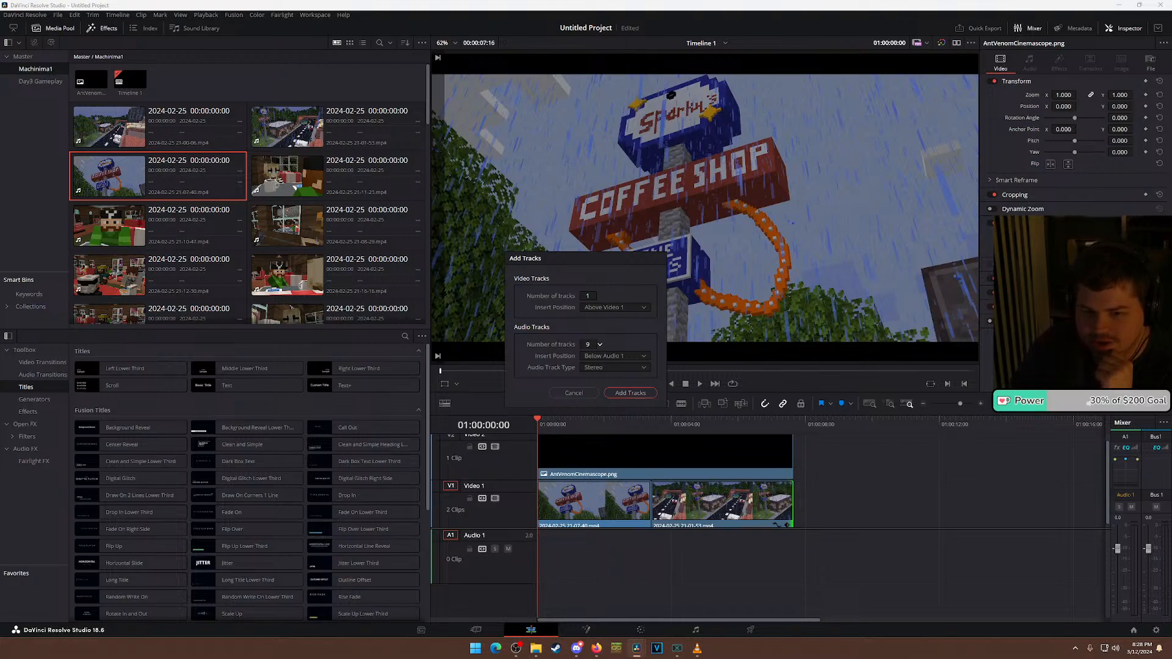
pyautogui.click(631, 393)
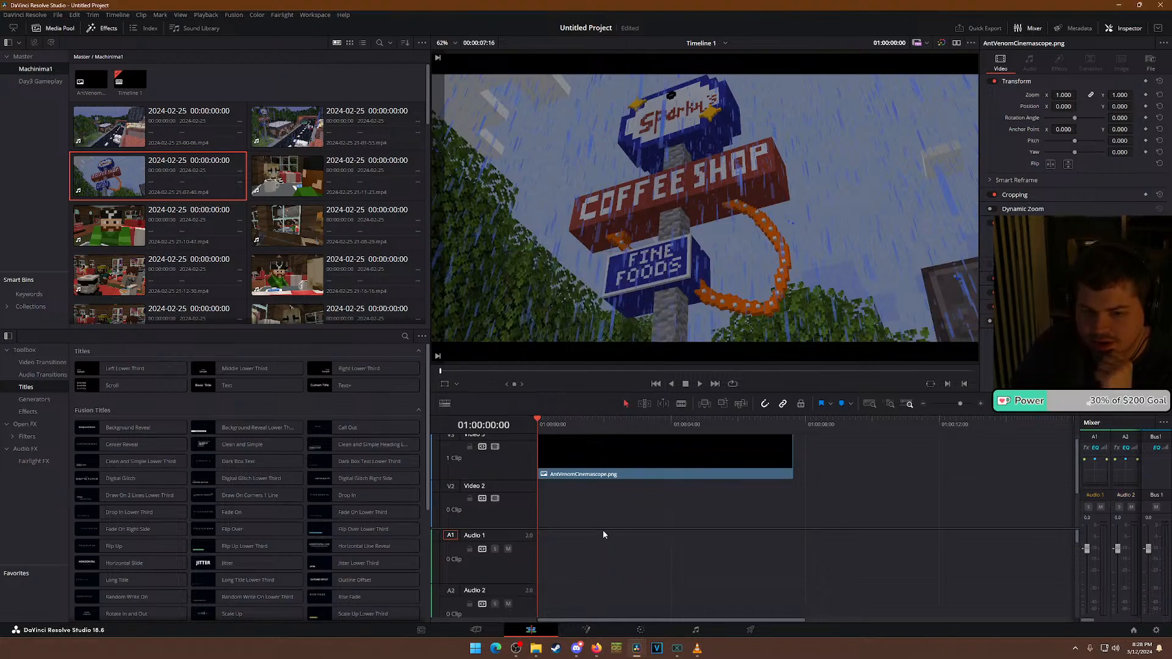
# Enlarge the timeline area by shrinking the viewer and media pool, and select Timeline 1 in the media pool.
pyautogui.scroll(-3, 583, 520)
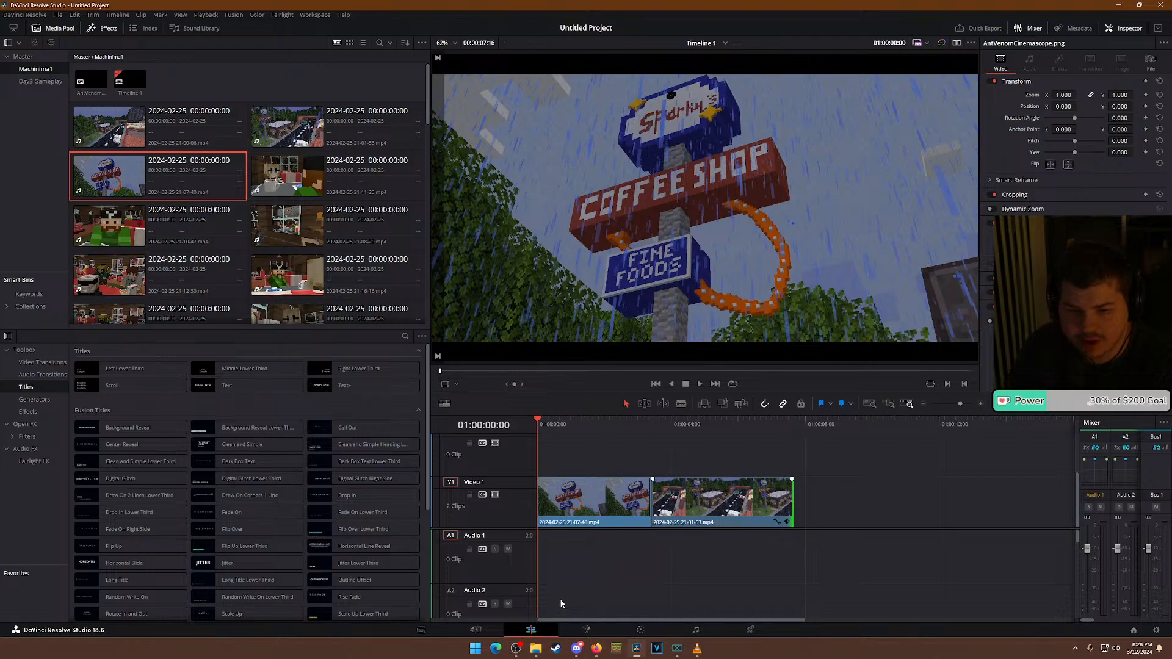
pyautogui.moveTo(431, 294); pyautogui.dragTo(176, 269)
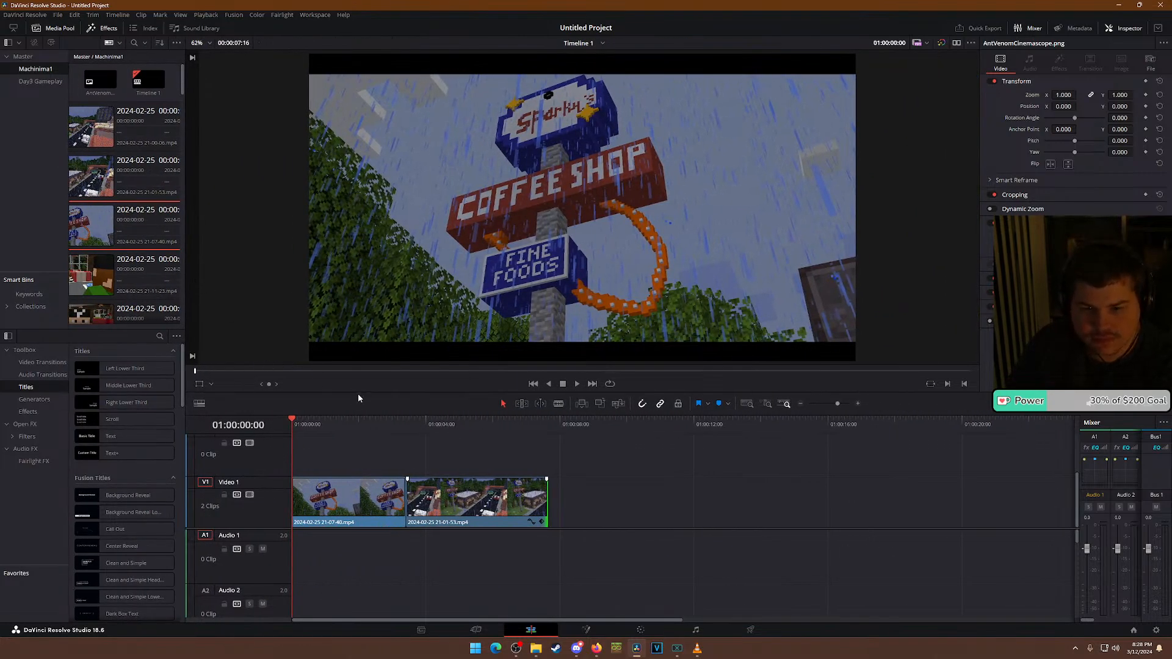
pyautogui.moveTo(360, 394); pyautogui.dragTo(365, 290)
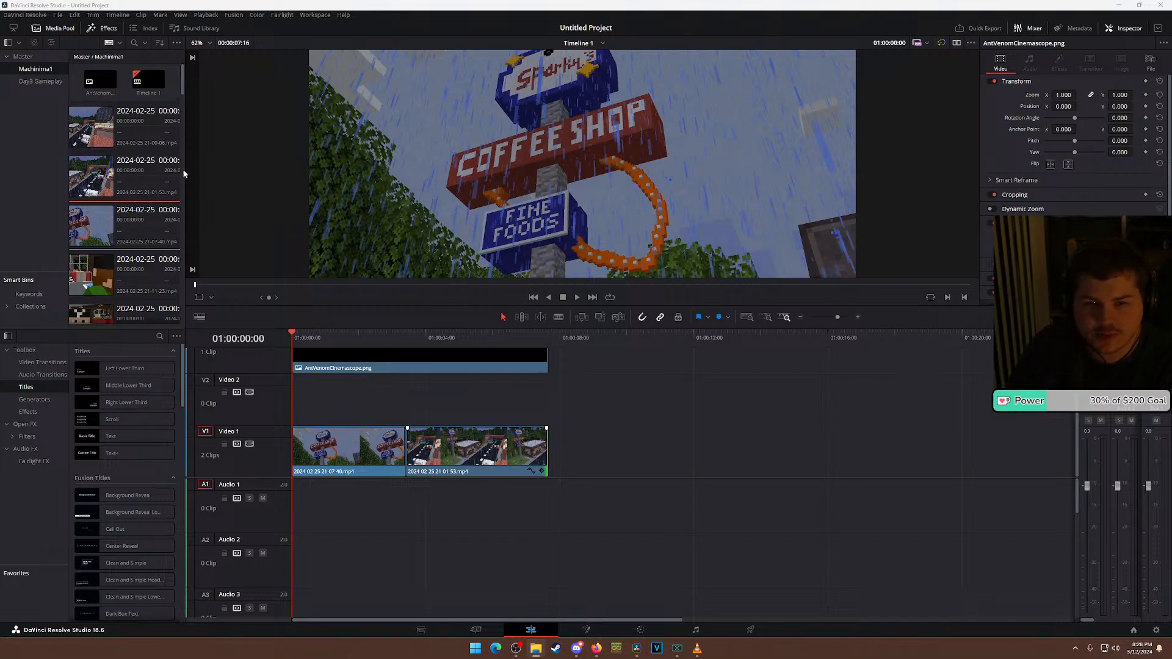
pyautogui.moveTo(183, 174); pyautogui.dragTo(336, 174)
pyautogui.click(144, 89)
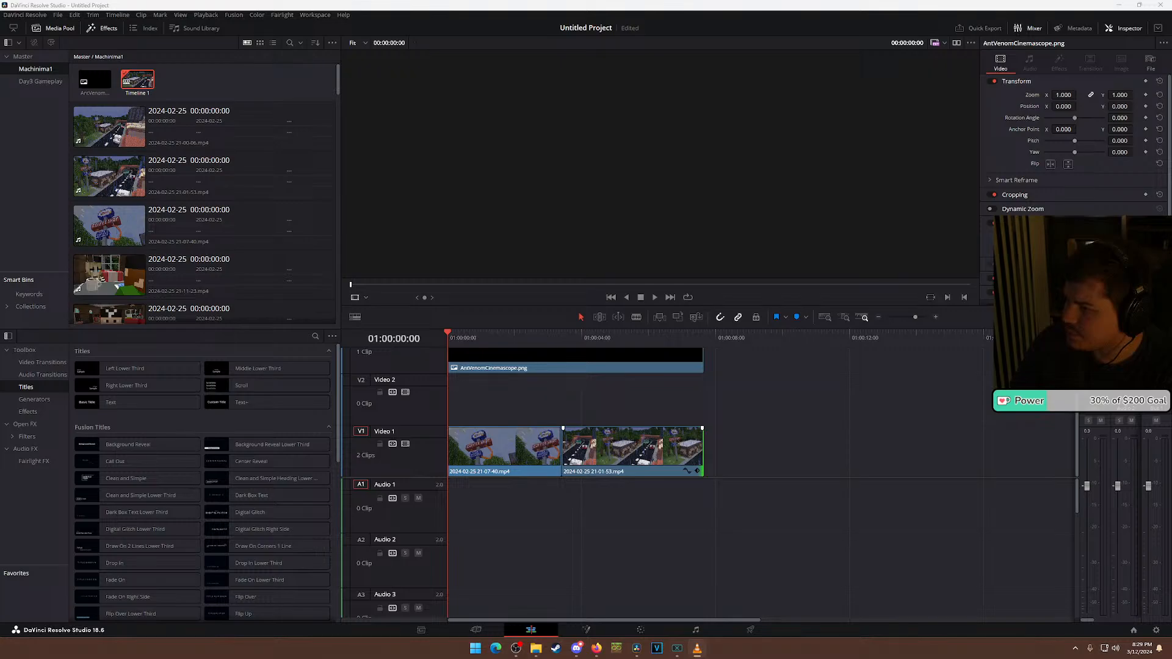
# Place the PM_ECR_6 Rain, City, Medium, Drippy recording at the timeline start on Audio 2 and briefly play it.
pyautogui.moveTo(411, 558); pyautogui.dragTo(463, 501)
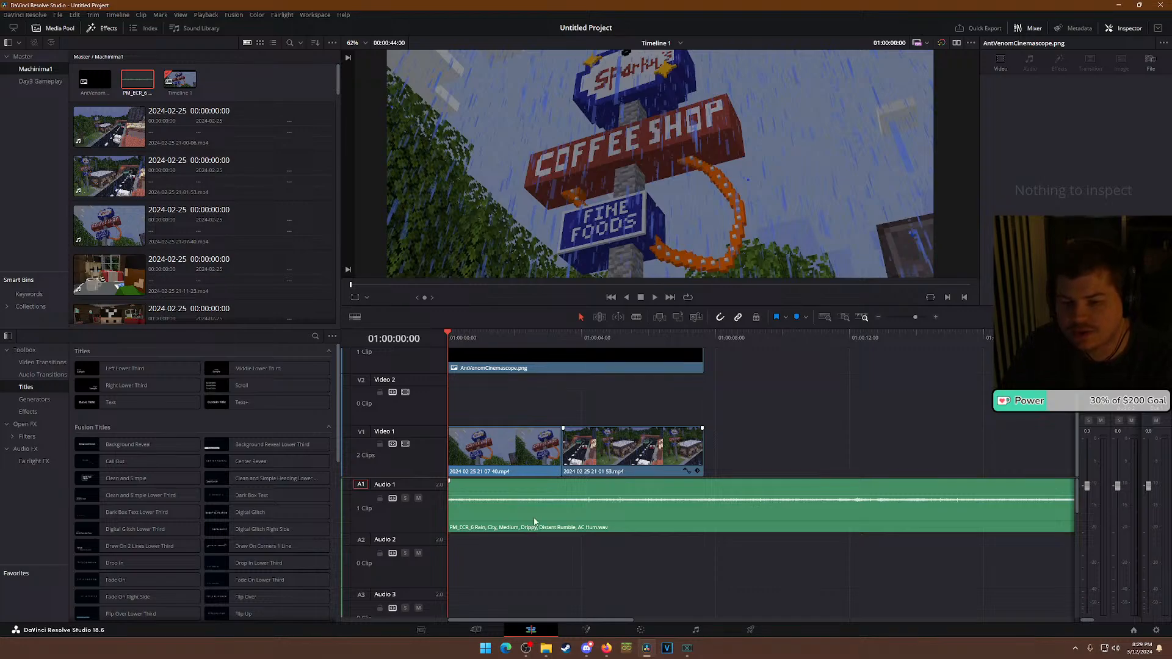
pyautogui.moveTo(533, 517); pyautogui.dragTo(533, 571)
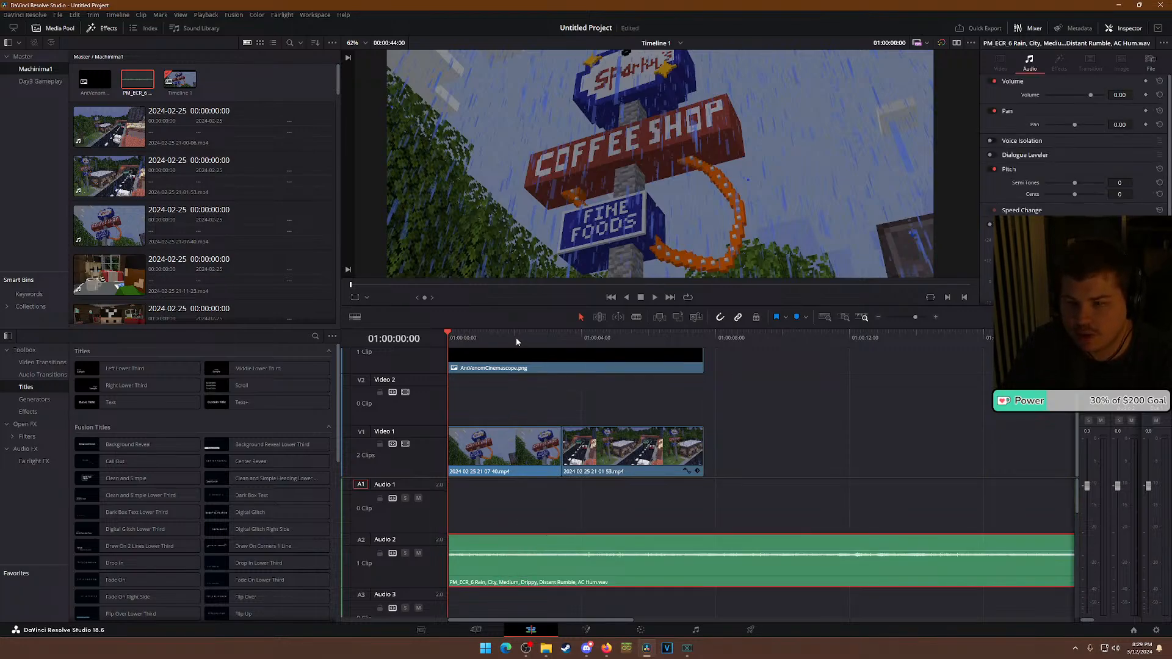
pyautogui.press('space')
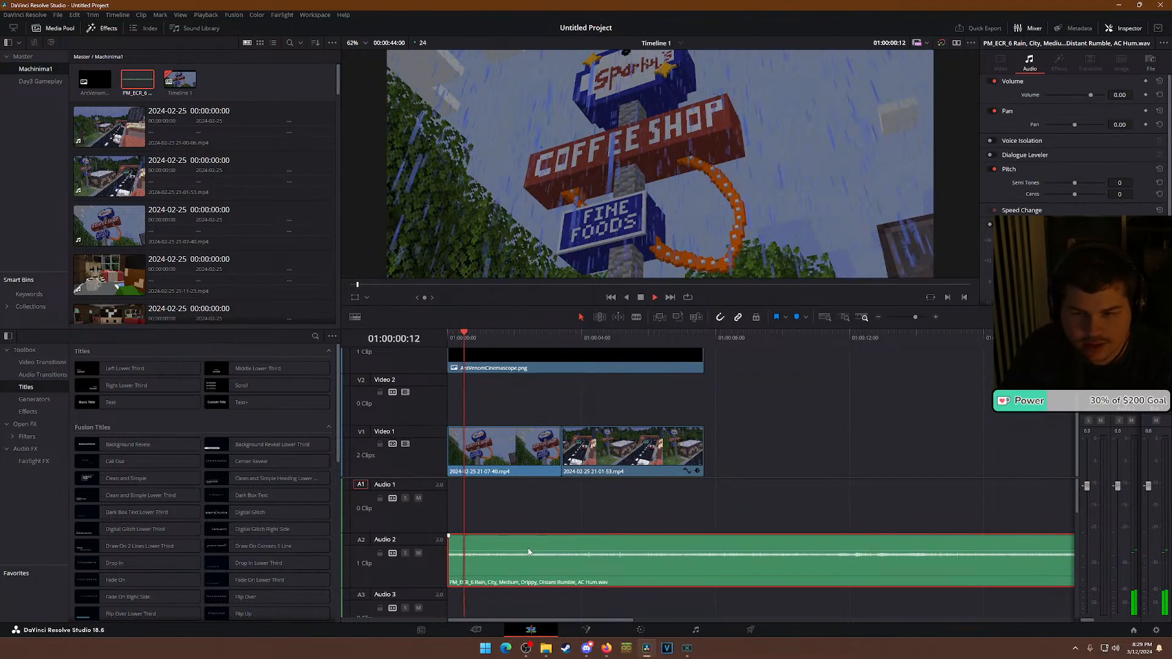
pyautogui.press('space')
# Enlarge the viewer and play the edit from the timeline start into the second shot to hear the rain.
pyautogui.moveTo(498, 305); pyautogui.dragTo(498, 389)
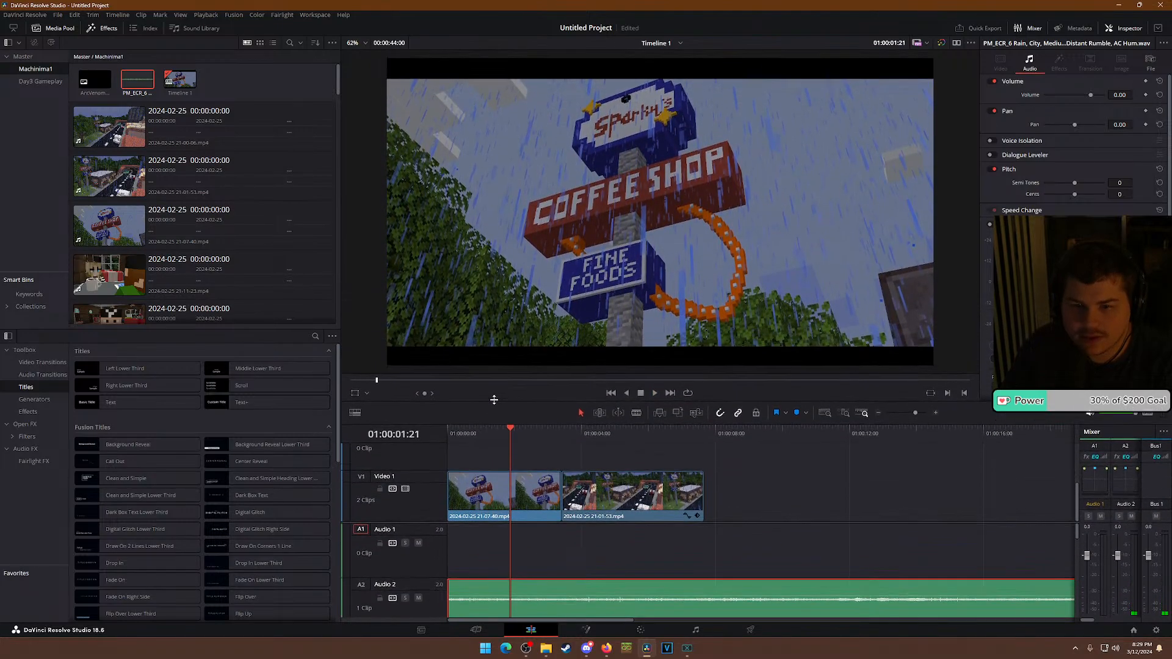
pyautogui.press('Home')
pyautogui.press('space')
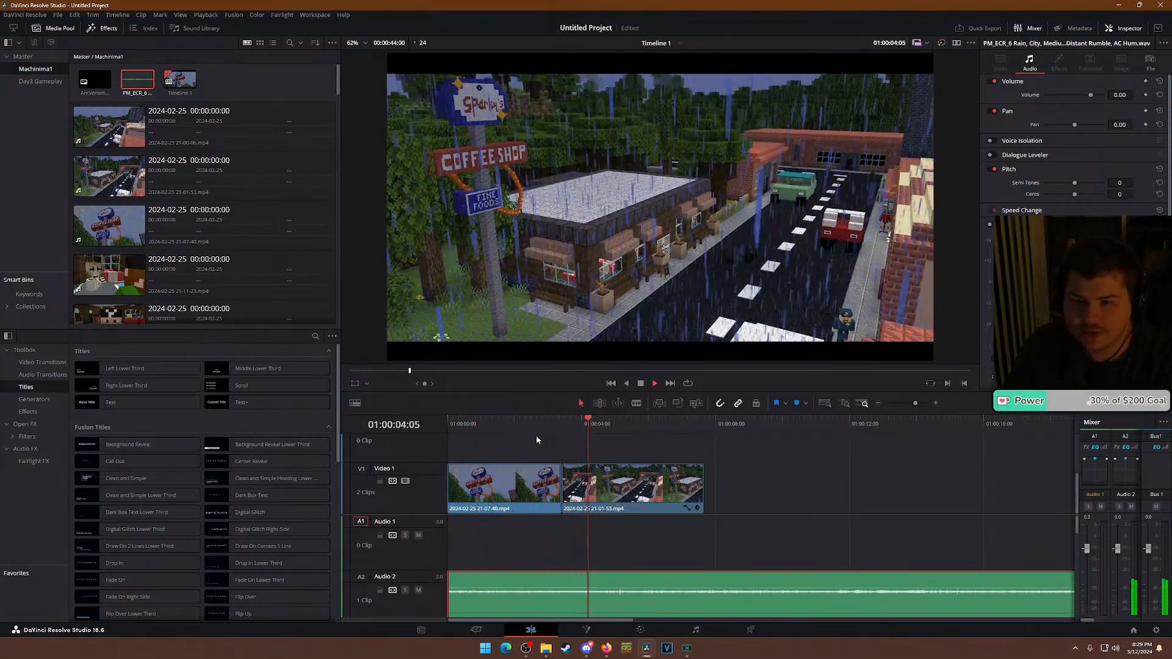
pyautogui.press('space')
# Split the city rain clip on Audio 2 at the cut between the two shots, 01:00:03:10, and save the project.
pyautogui.click(563, 421)
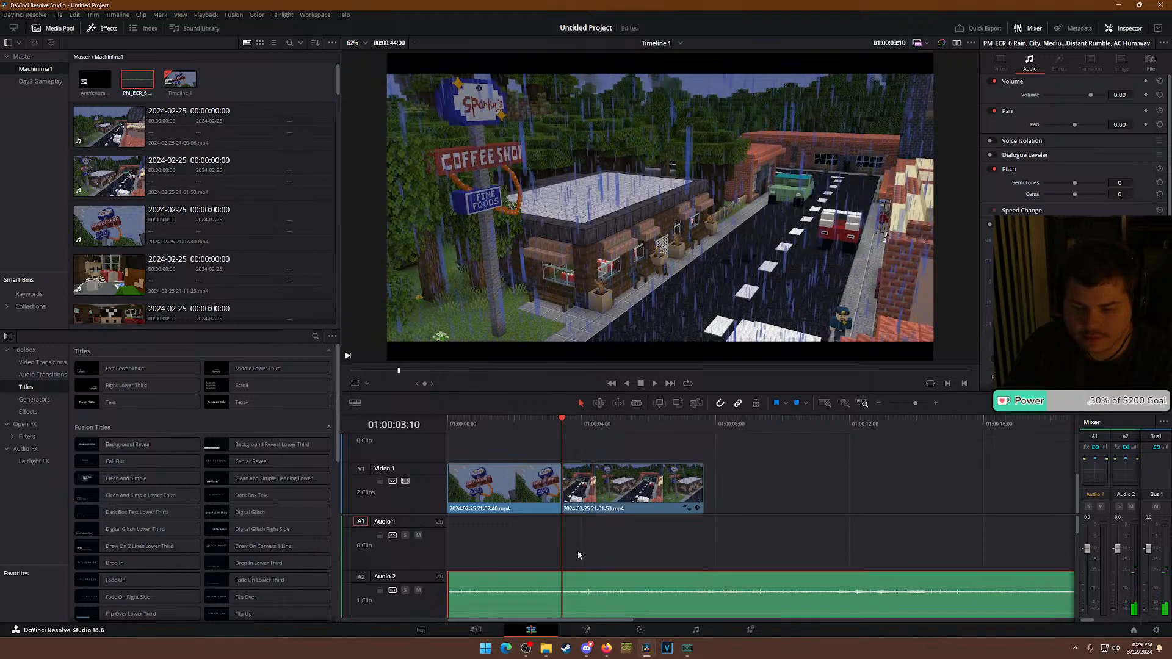
pyautogui.press('b')
pyautogui.click(564, 583)
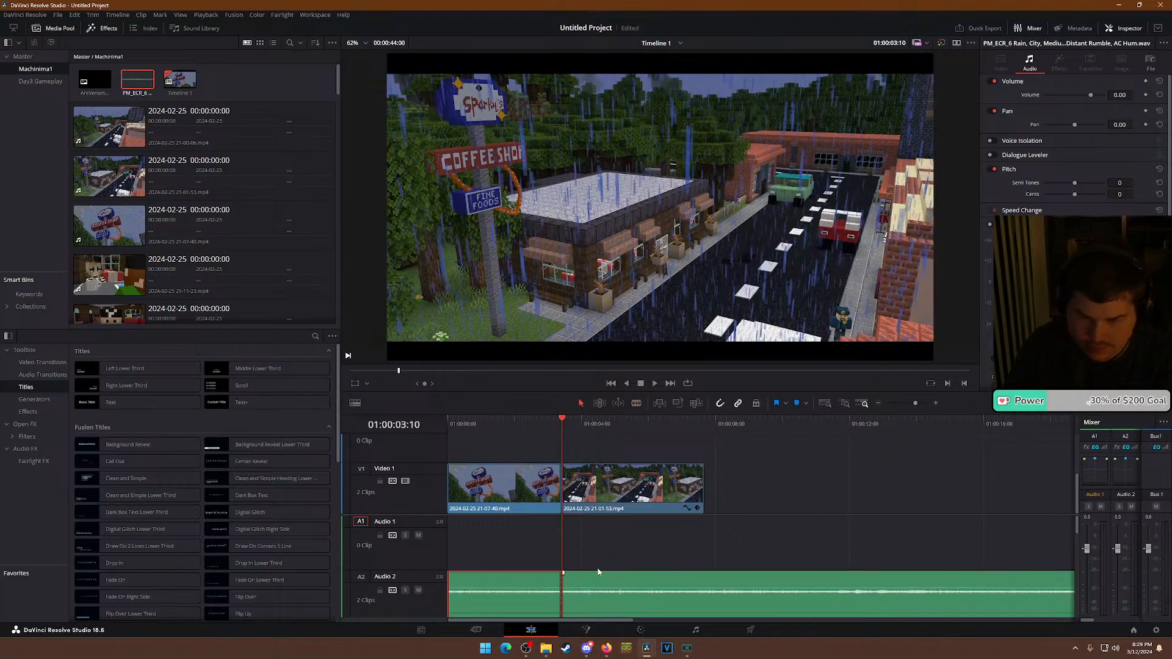
pyautogui.press('a')
pyautogui.hotkey('ctrl', 's')
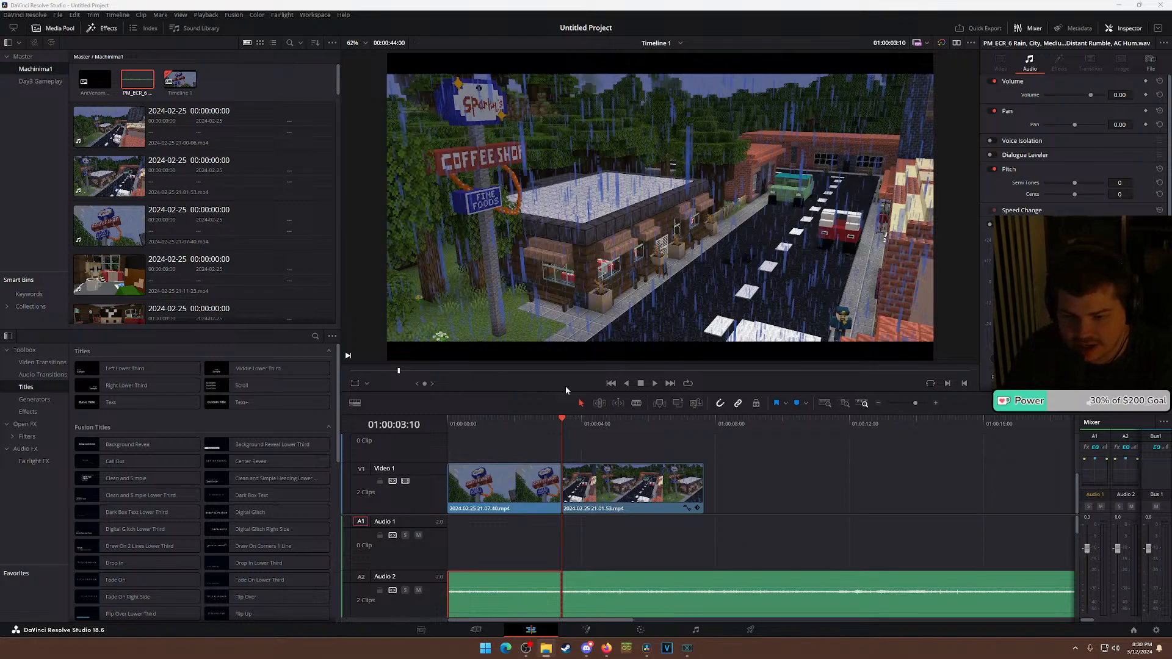
# Replay the opening, and trim the end of the city rain audio to match the end of the second shot.
pyautogui.moveTo(562, 419); pyautogui.dragTo(416, 431)
pyautogui.press('space')
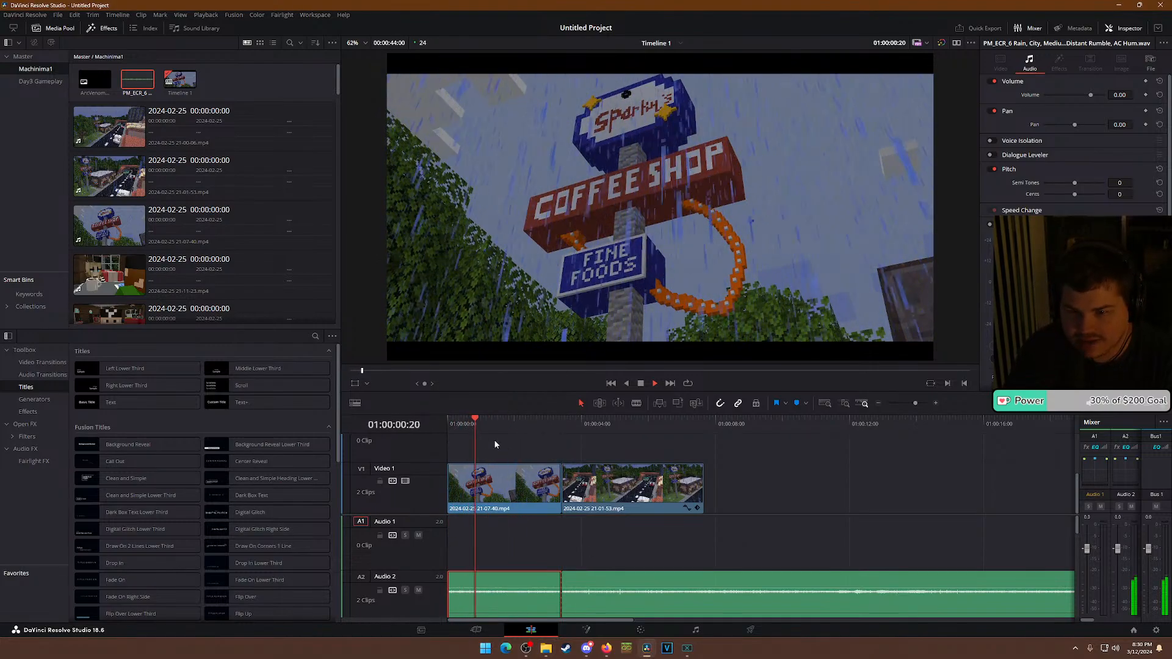
pyautogui.click(589, 423)
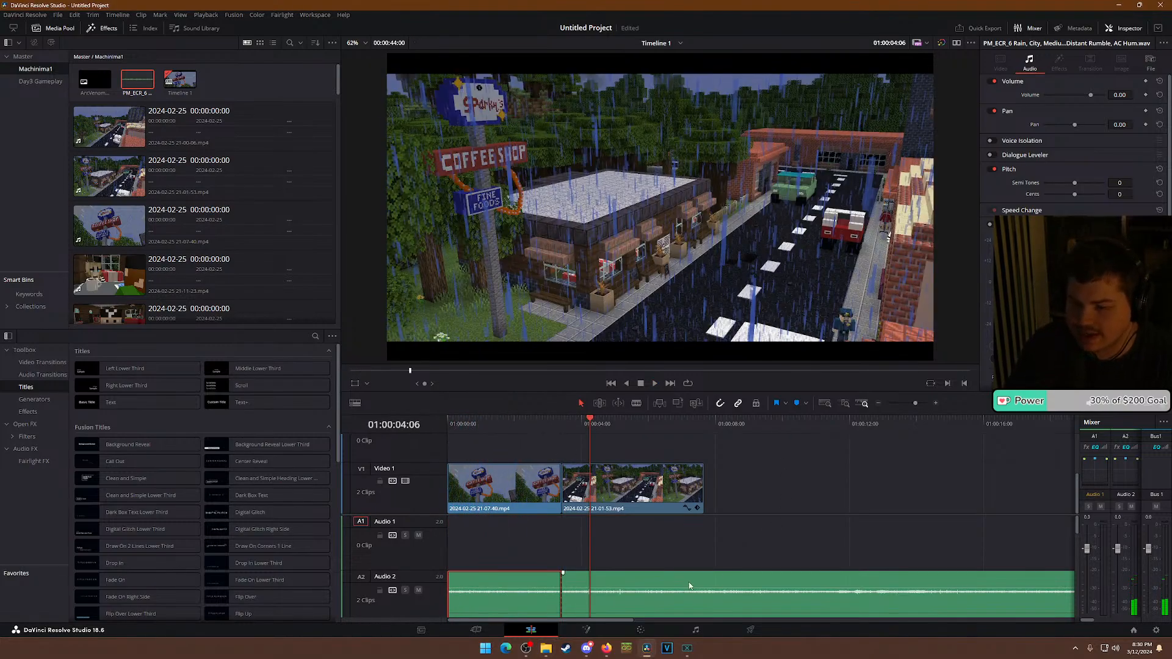
pyautogui.scroll(-3, 818, 531)
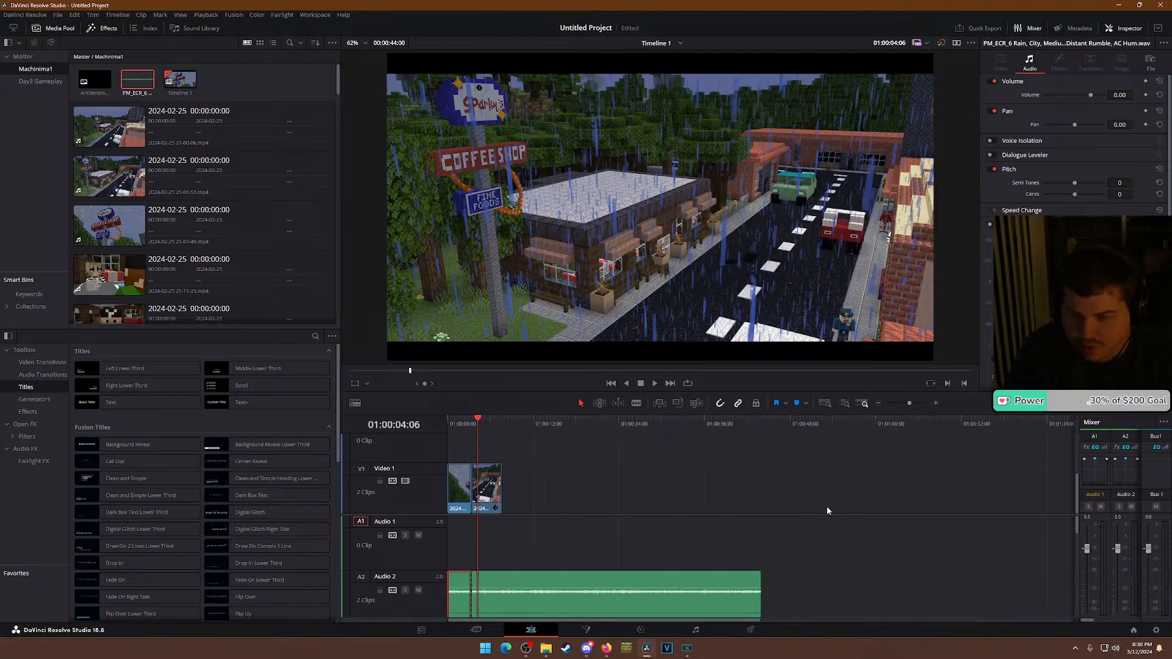
pyautogui.moveTo(758, 584); pyautogui.dragTo(502, 584)
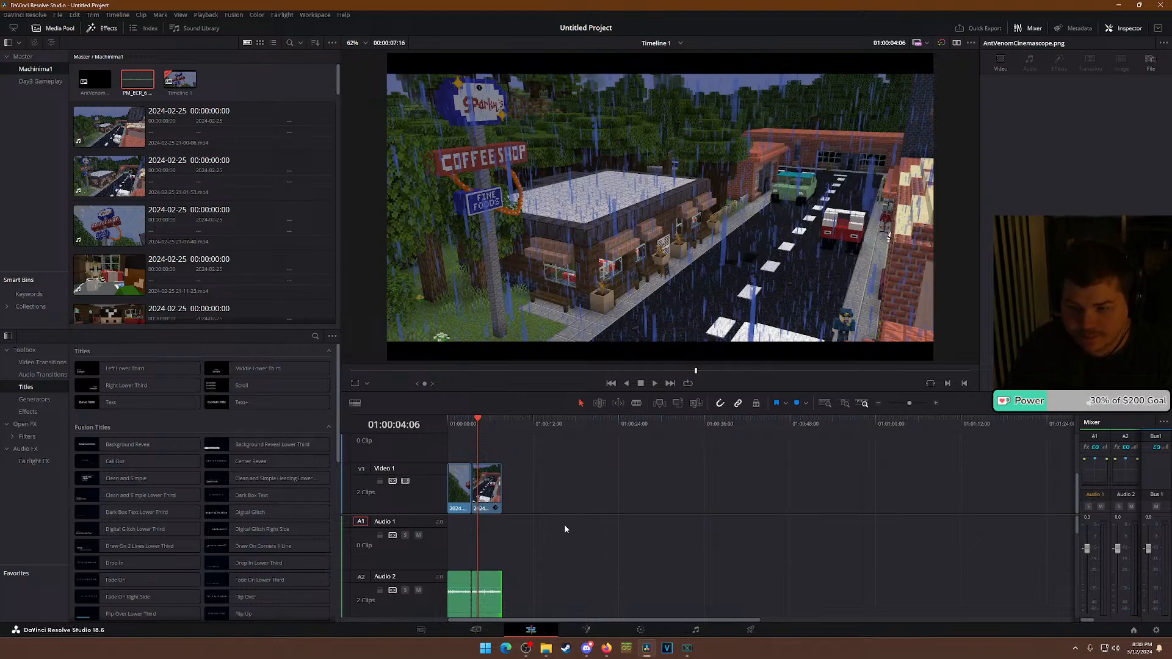
pyautogui.scroll(5, 554, 548)
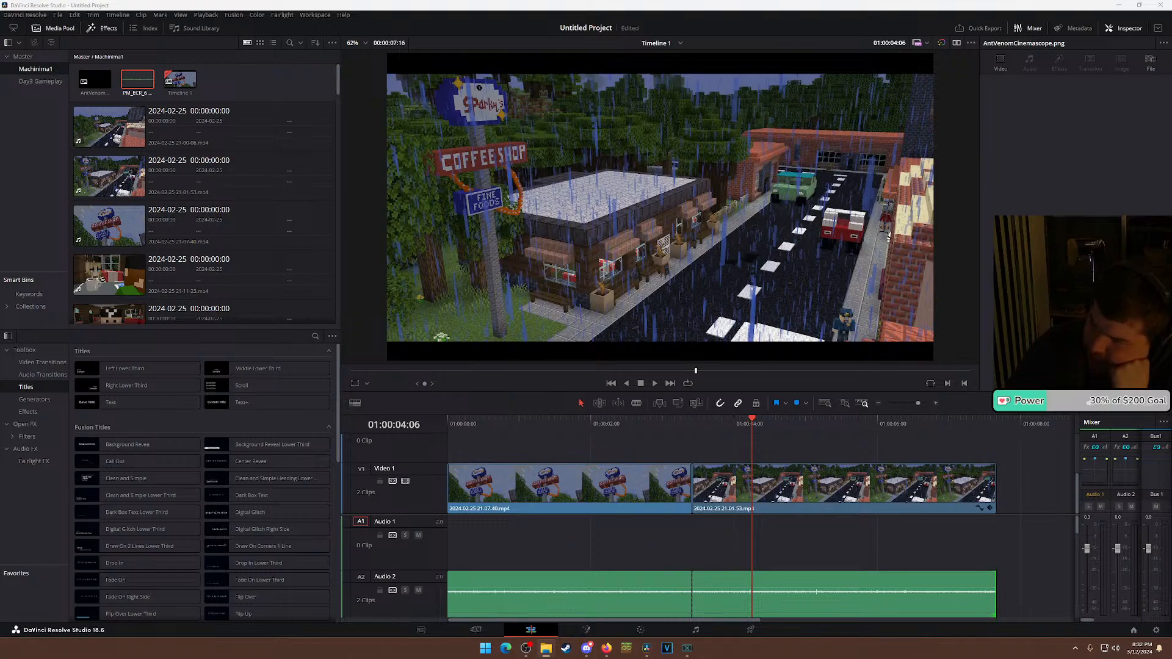
# Browse the MNAF Audio folder in File Explorer, preview Freddy02 and freddy_laugh3, and return to DaVinci Resolve.
pyautogui.hotkey('alt', 'Tab')
pyautogui.moveTo(687, 95); pyautogui.dragTo(802, 99)
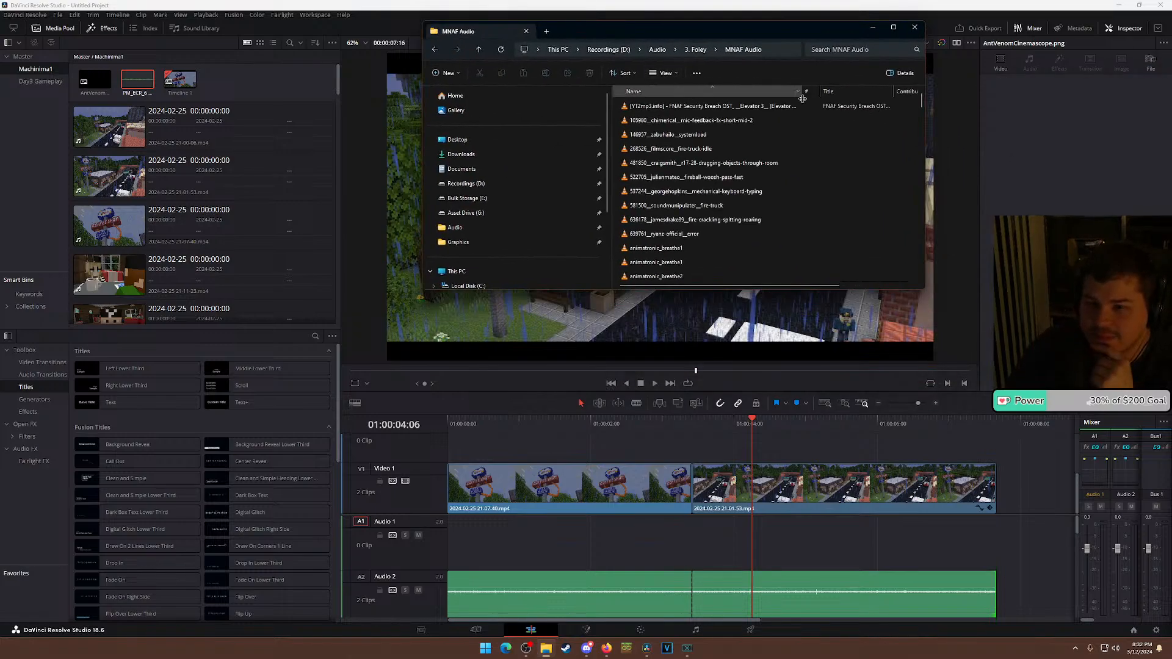
pyautogui.doubleClick(660, 28)
pyautogui.scroll(-20, 563, 297)
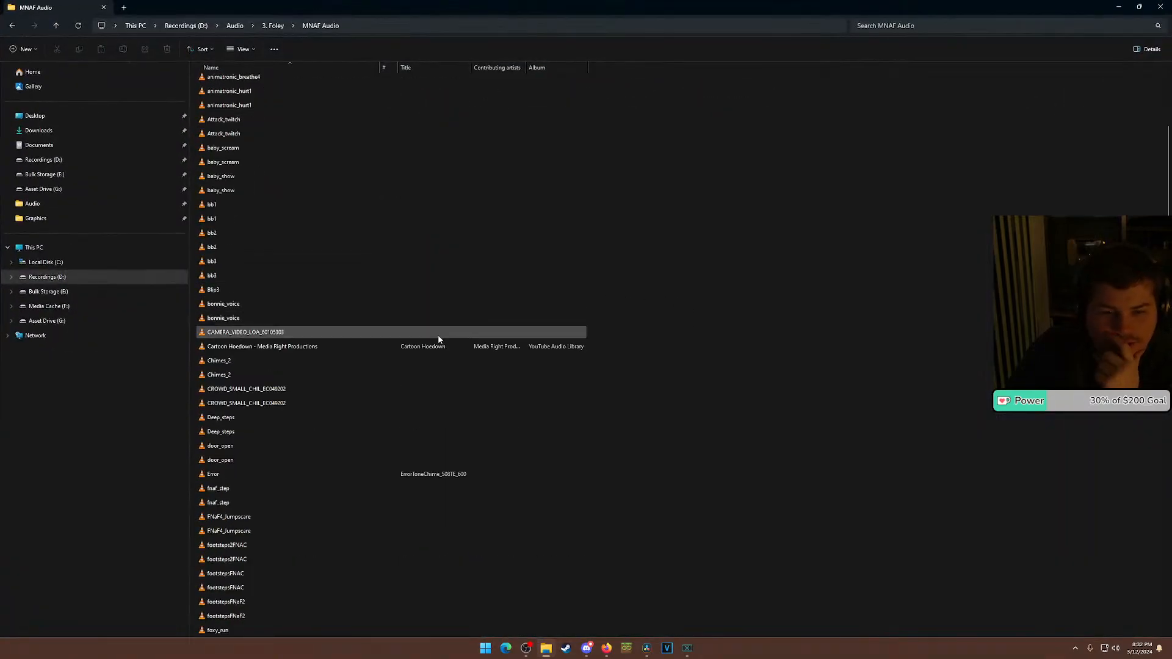
pyautogui.doubleClick(219, 346)
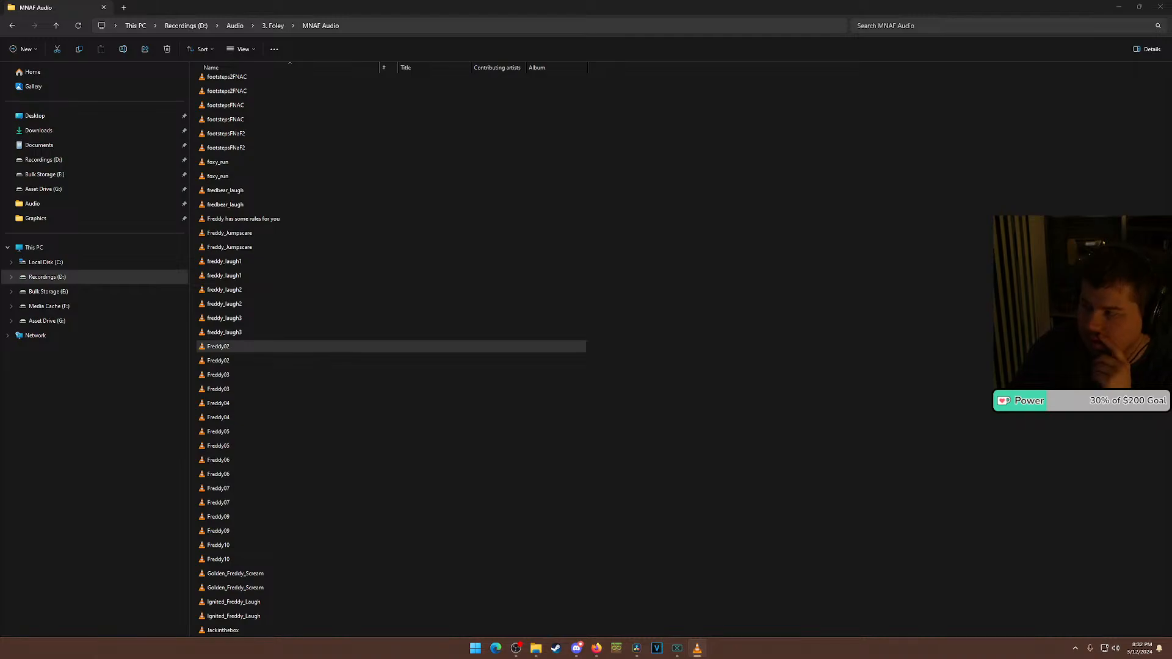
pyautogui.click(239, 318)
pyautogui.doubleClick(239, 318)
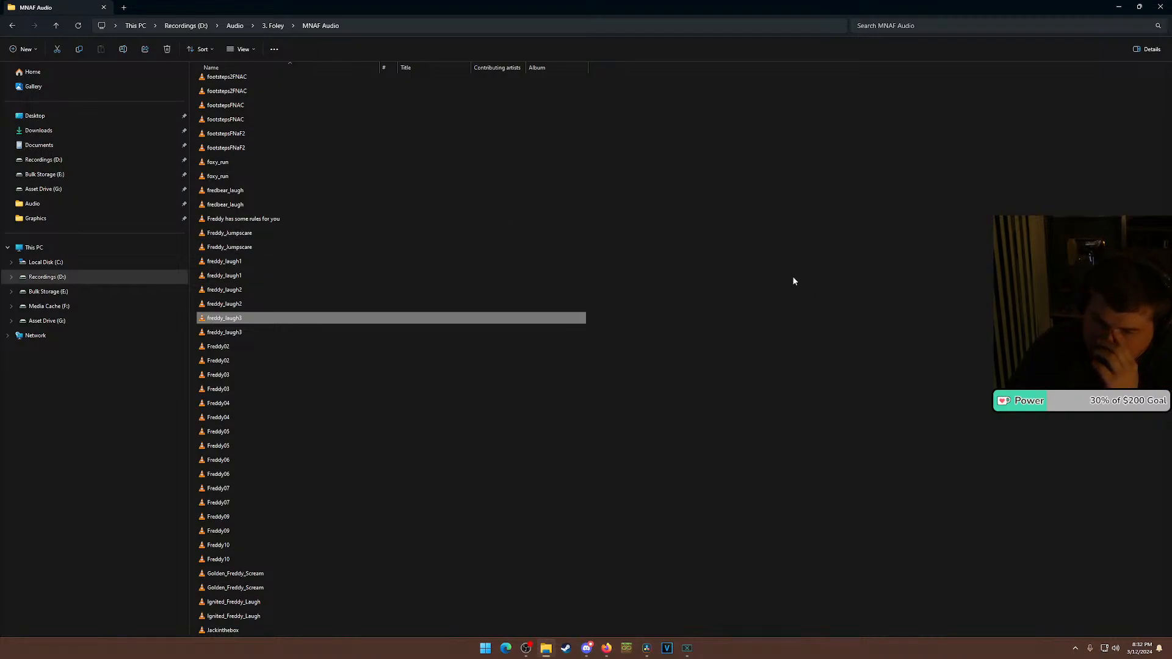
pyautogui.scroll(-13, 447, 390)
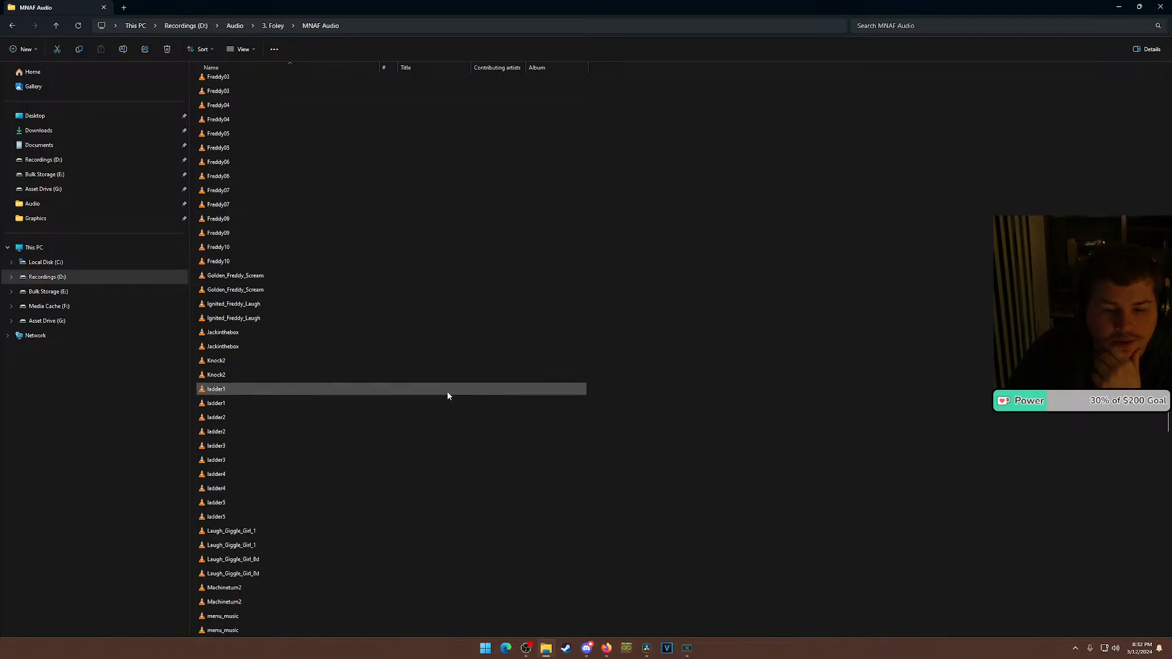
pyautogui.click(421, 238)
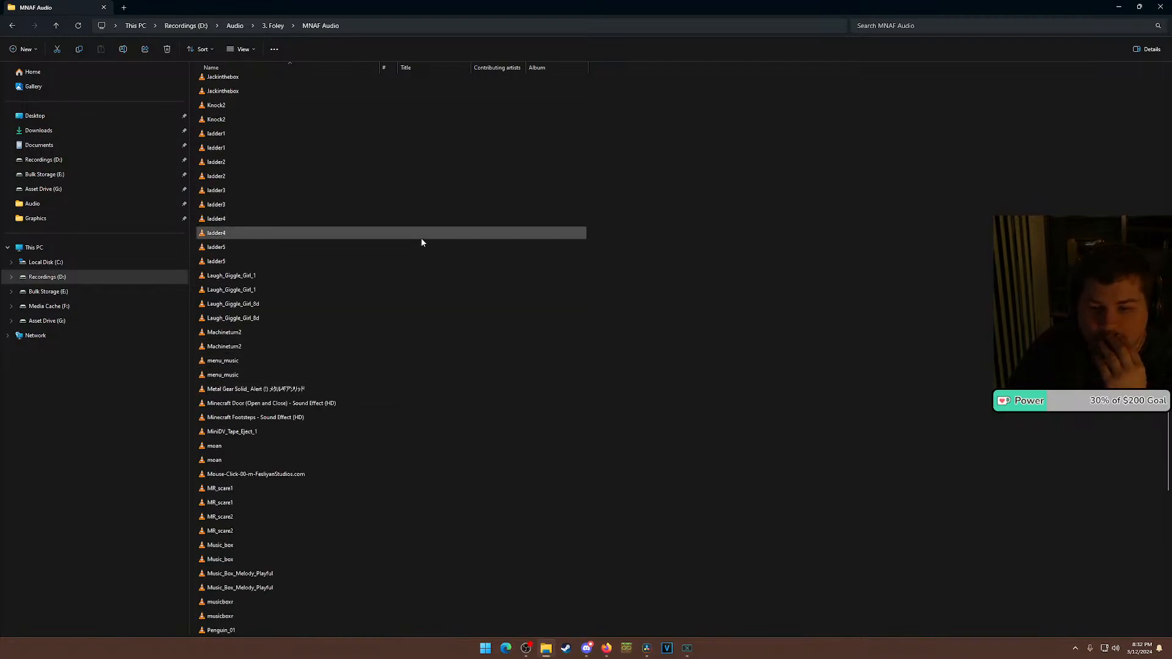
pyautogui.hotkey('alt', 'Tab')
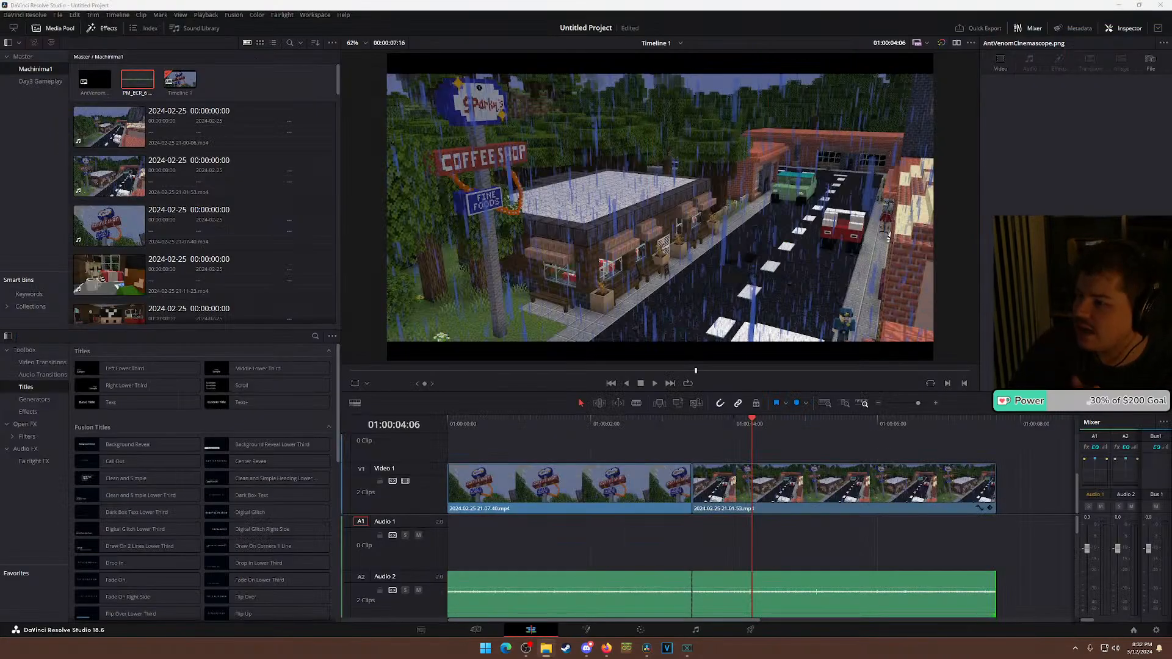
# Scrub through the second shot and play the opening seconds of the timeline from its start.
pyautogui.moveTo(677, 425); pyautogui.dragTo(787, 423)
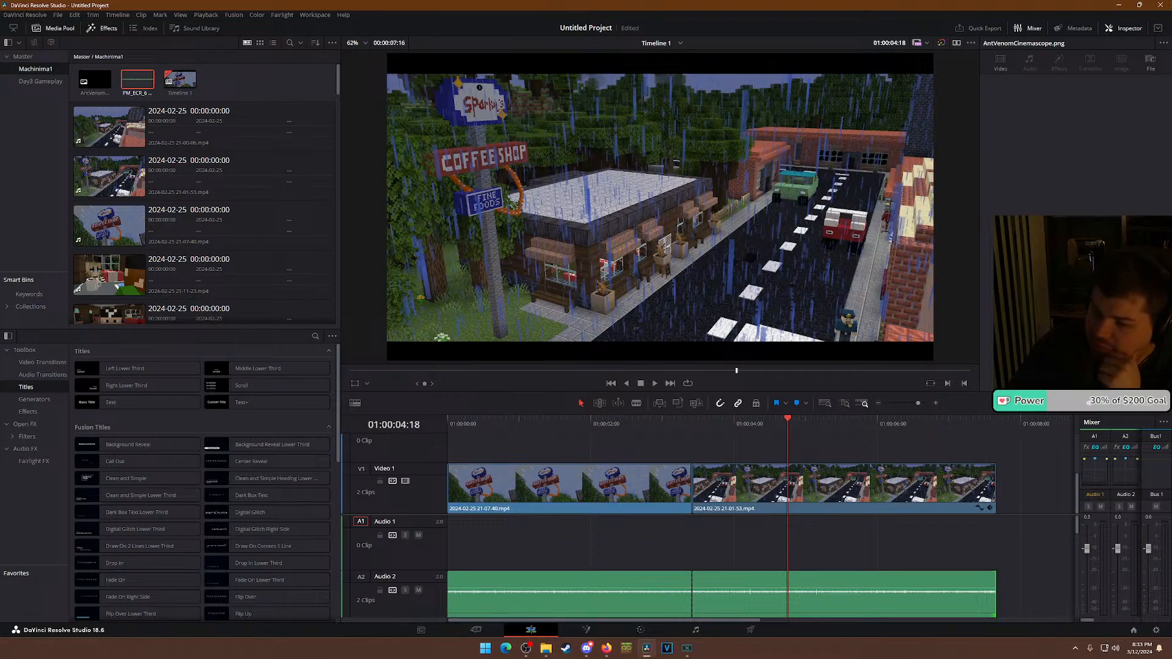
pyautogui.hotkey('alt', 'Tab')
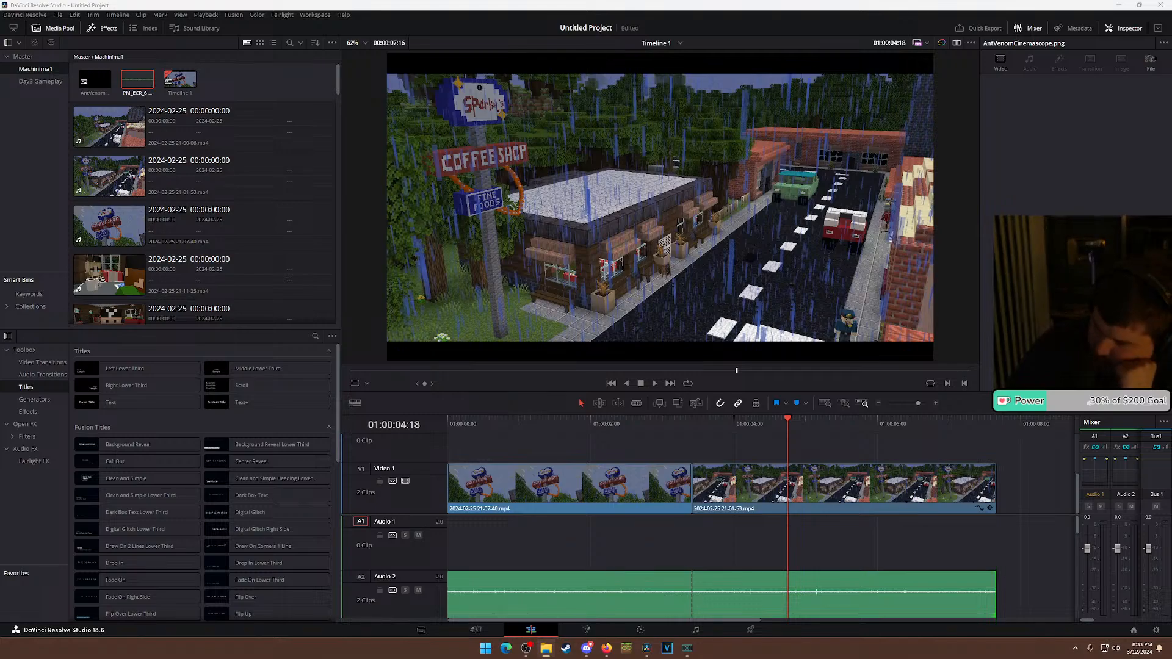
pyautogui.moveTo(483, 423); pyautogui.dragTo(405, 445)
pyautogui.press('space')
pyautogui.press('space')
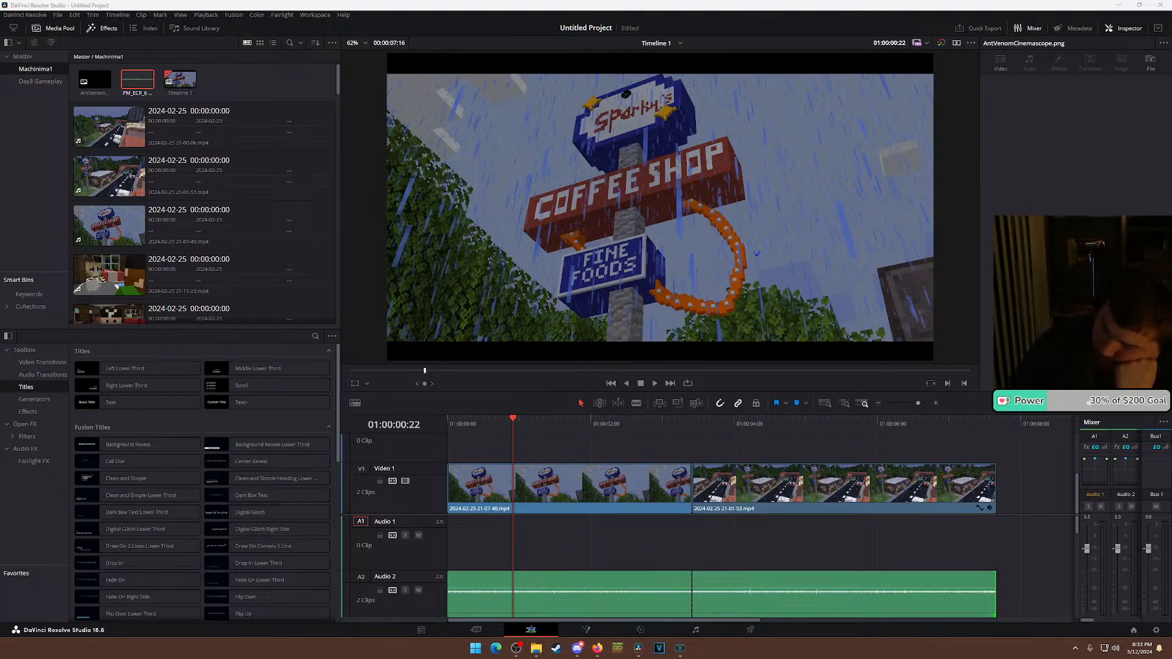
# Add the rain_shower of rain_steady rain_forest_leaves recording to the timeline and place it at the start of Audio 3.
pyautogui.moveTo(495, 531); pyautogui.dragTo(582, 533)
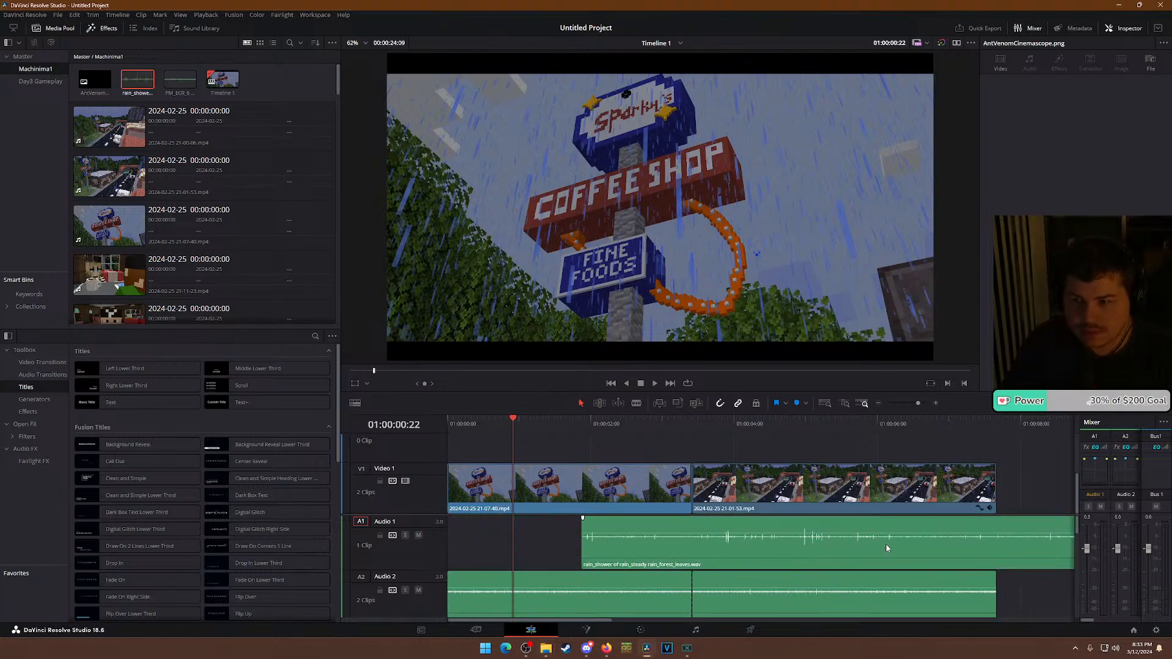
pyautogui.scroll(-4, 880, 541)
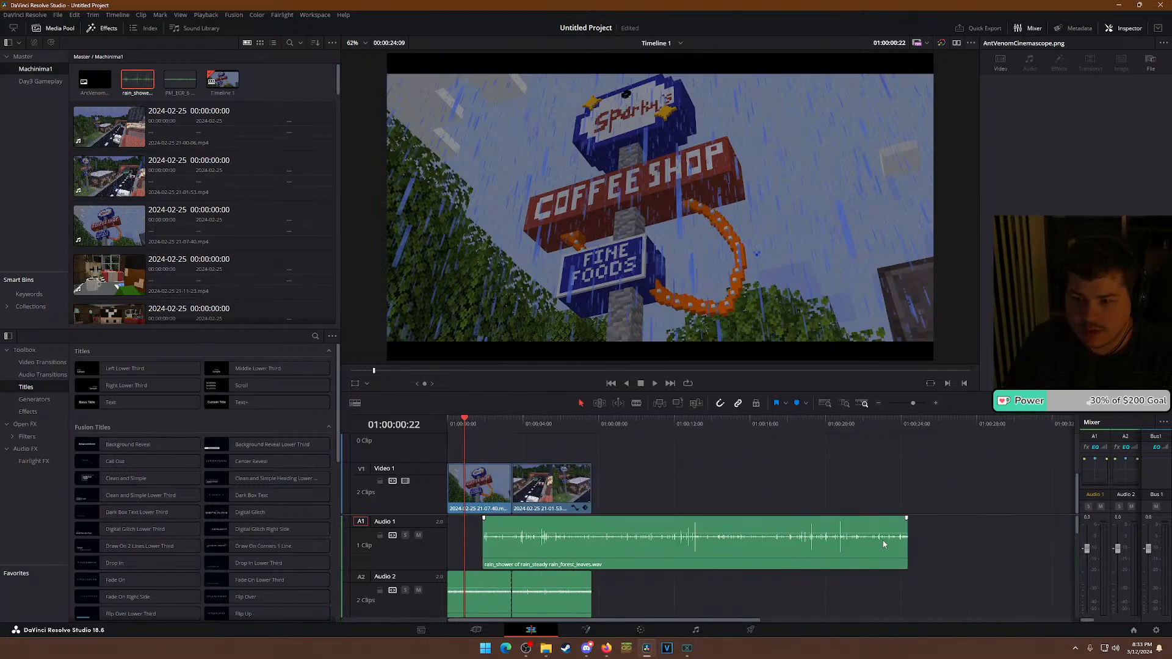
pyautogui.moveTo(751, 554); pyautogui.dragTo(906, 585)
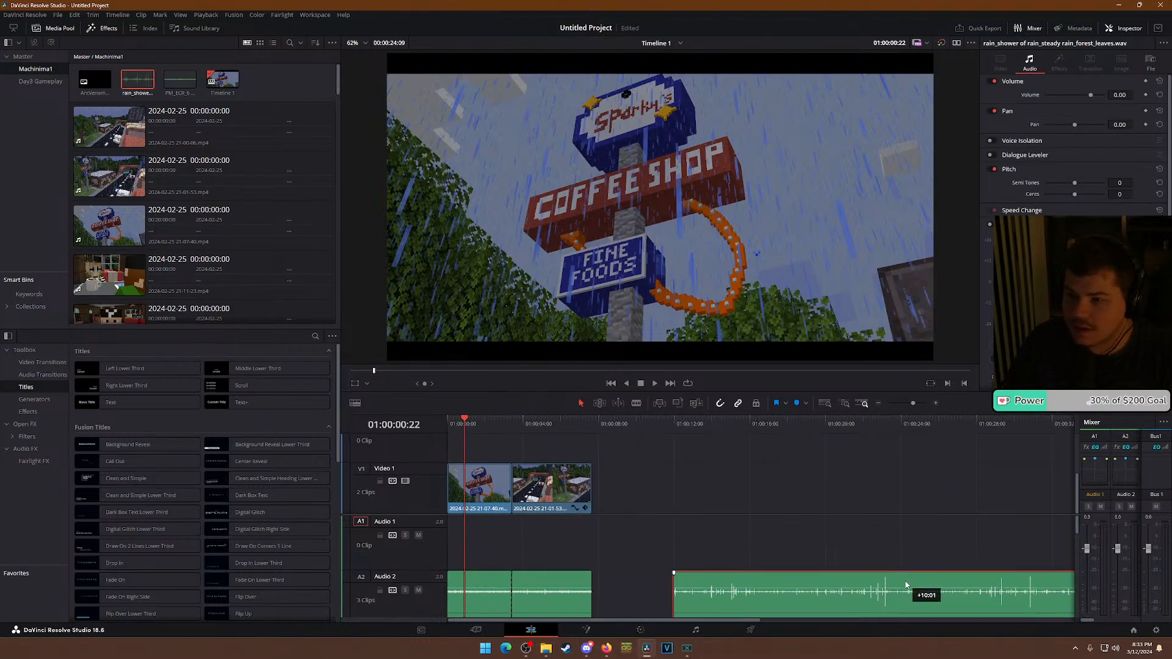
pyautogui.moveTo(776, 611); pyautogui.dragTo(459, 604)
pyautogui.scroll(5, 459, 605)
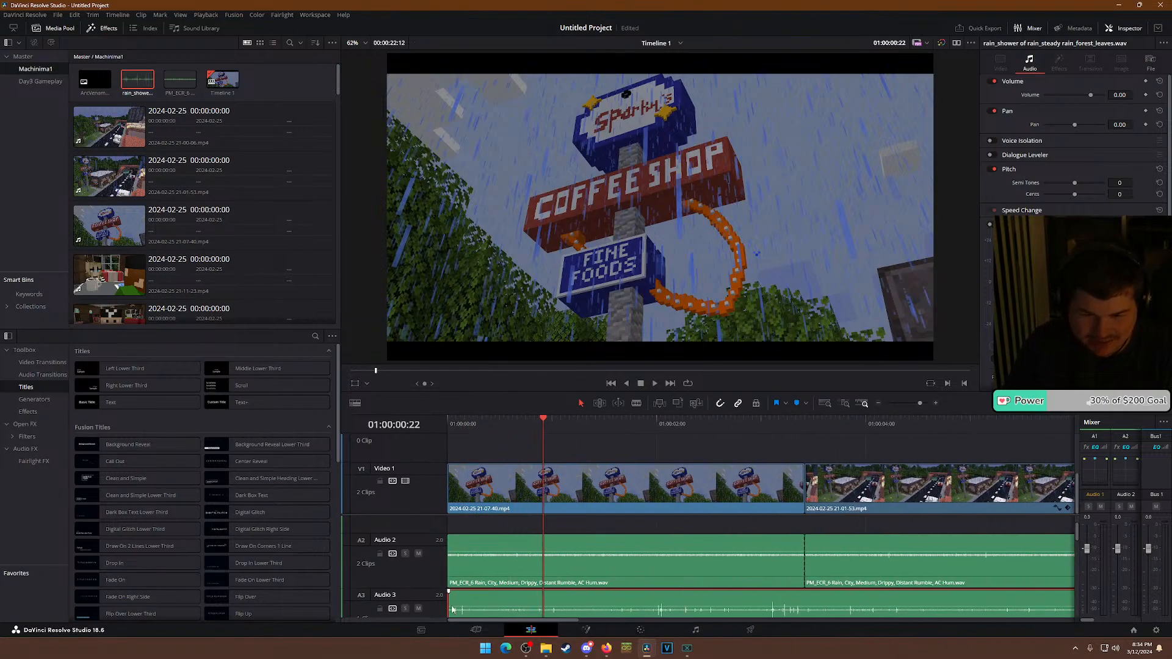
# Split the forest-leaves rain clip on Audio 3 at the cut between the two shots.
pyautogui.scroll(-5, 609, 597)
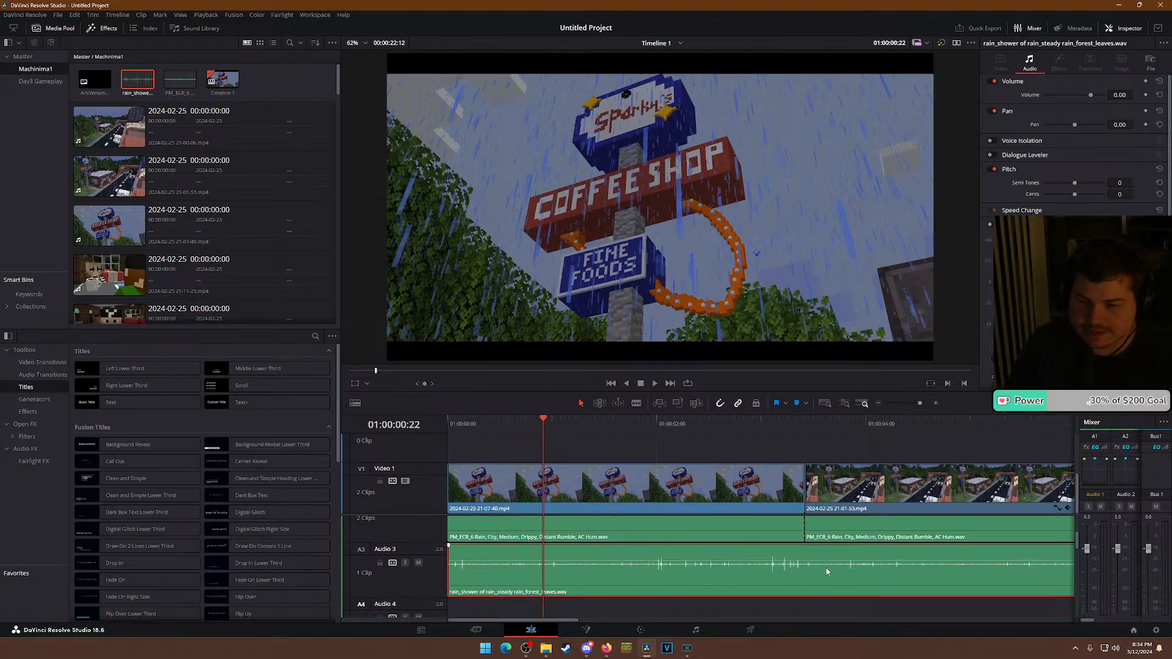
pyautogui.press('b')
pyautogui.click(805, 565)
pyautogui.press('a')
# Play the layered rain audio from the timeline start until just past the cut to the second shot.
pyautogui.press('Home')
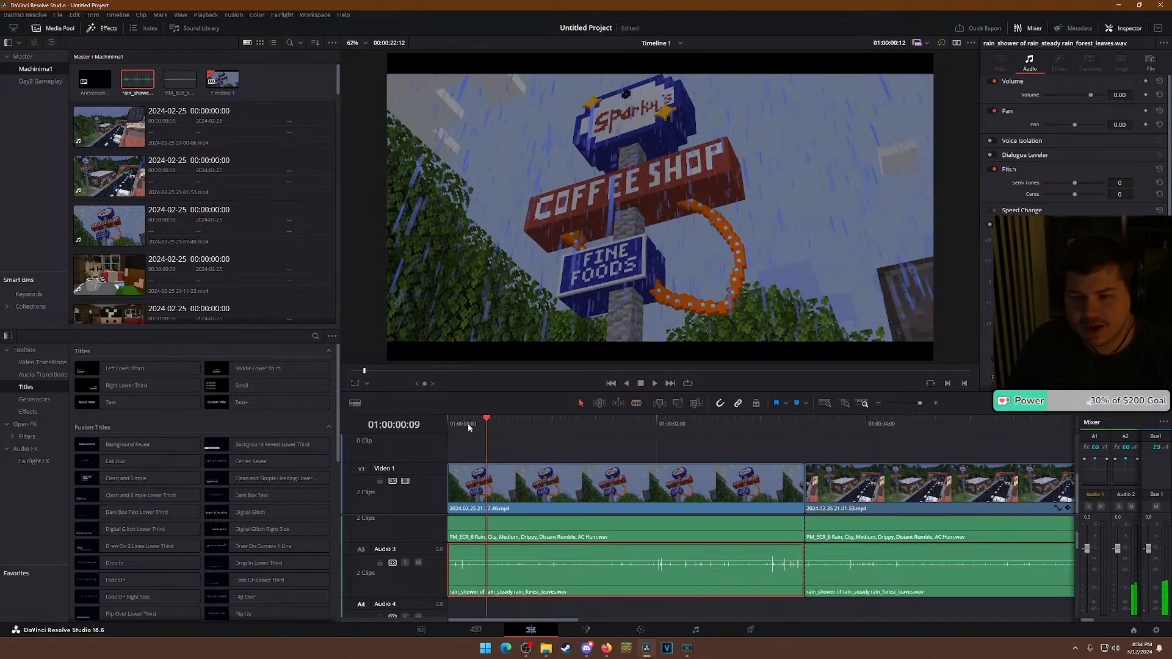
pyautogui.press('space')
pyautogui.press('b')
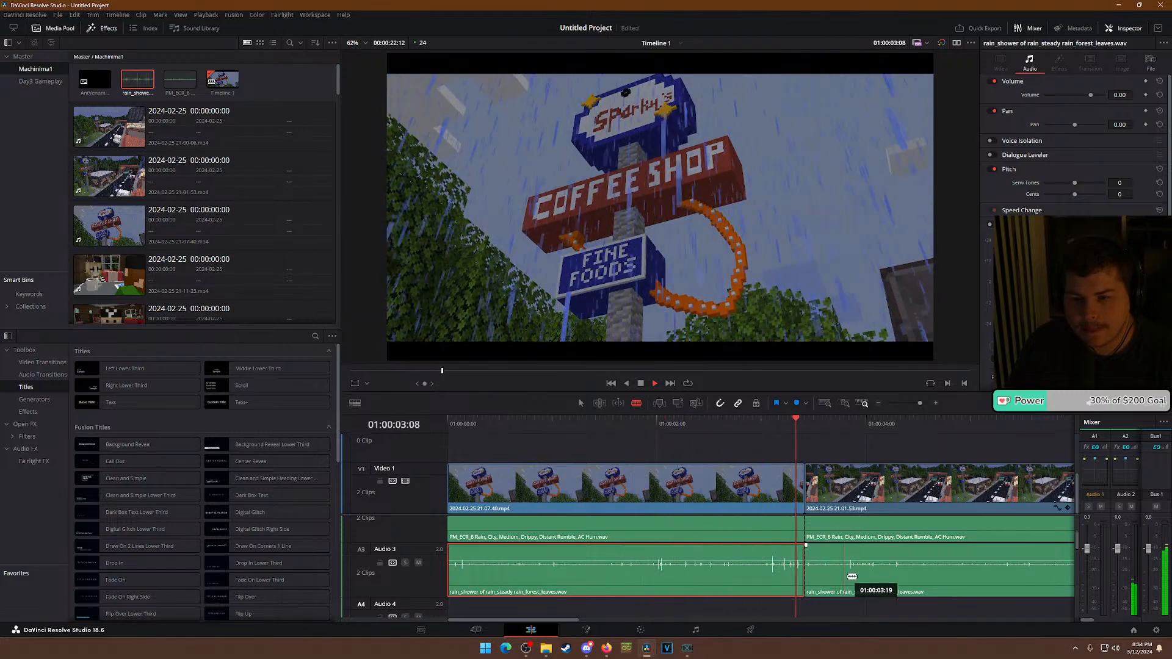
pyautogui.press('space')
pyautogui.press('a')
# Lower the volume of both rain clips under the second shot, setting the city rain clip on Audio 2 to -13.04.
pyautogui.click(867, 527)
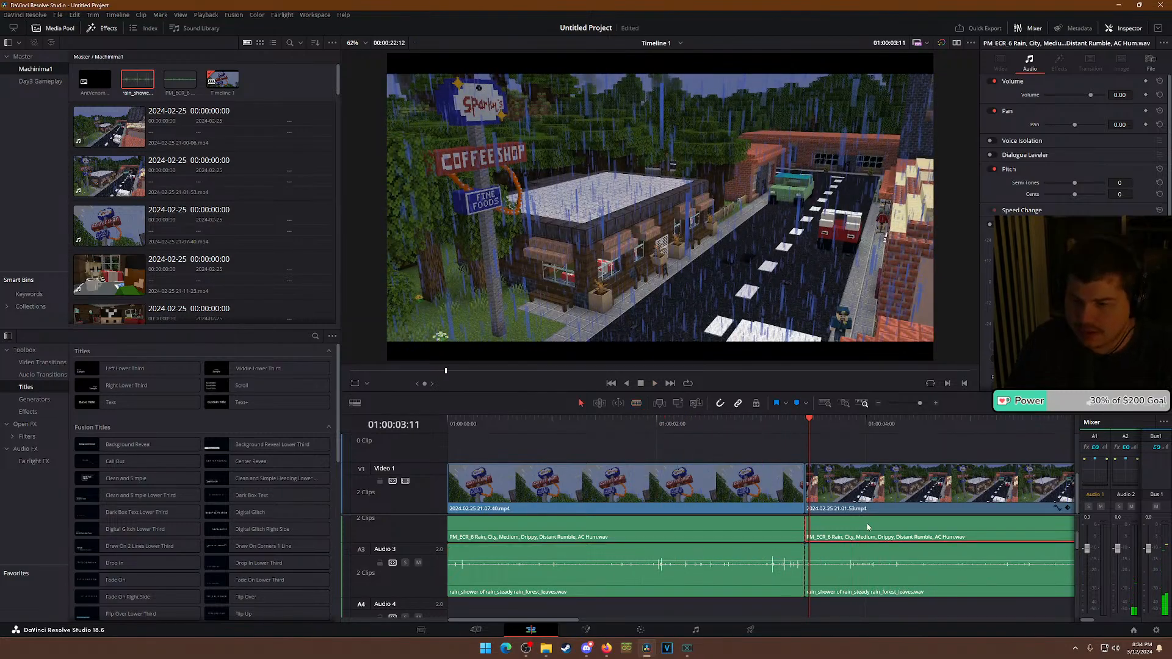
pyautogui.scroll(1, 897, 543)
pyautogui.scroll(1, 896, 543)
pyautogui.moveTo(876, 540); pyautogui.dragTo(851, 581)
pyautogui.scroll(-4, 858, 559)
pyautogui.press('space')
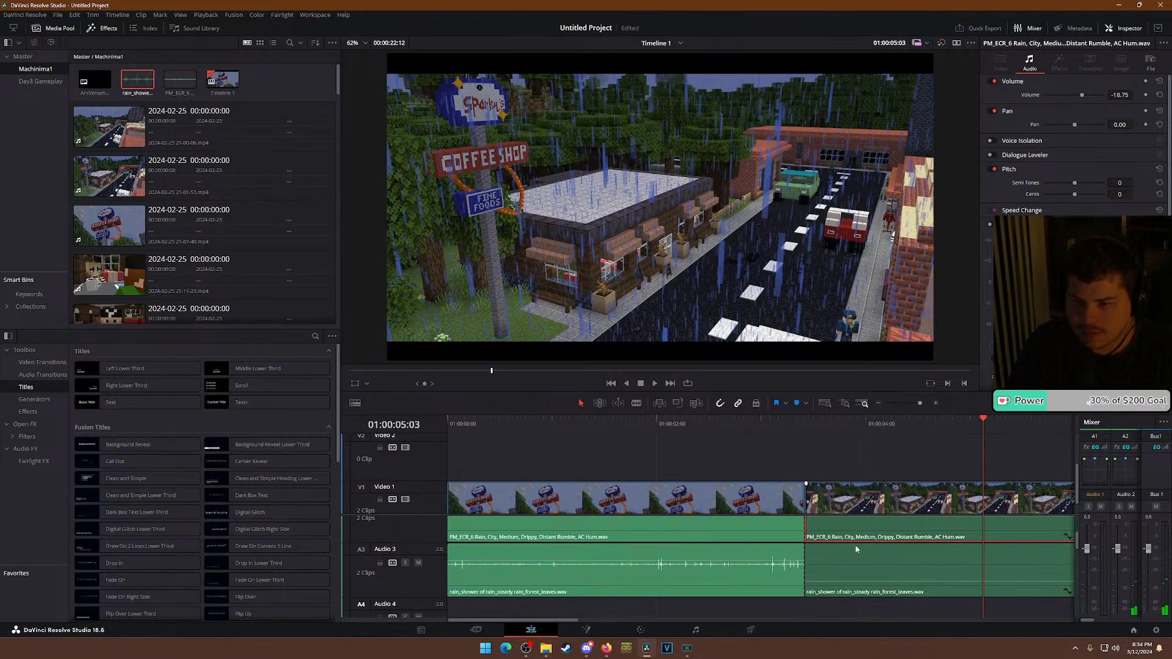
pyautogui.scroll(5, 858, 540)
pyautogui.moveTo(859, 564); pyautogui.dragTo(860, 558)
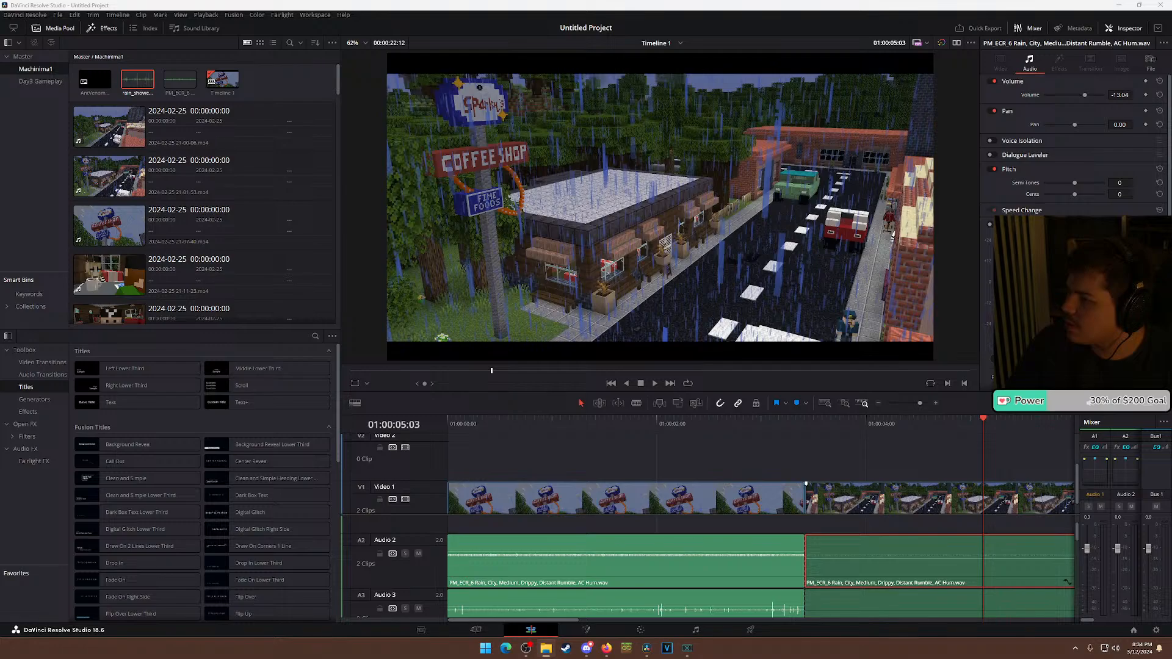
# Add Rain On Concrete Water Dripping In Alley.wav to Audio 4 at the start of the second shot with volume -21.20.
pyautogui.scroll(-3, 611, 549)
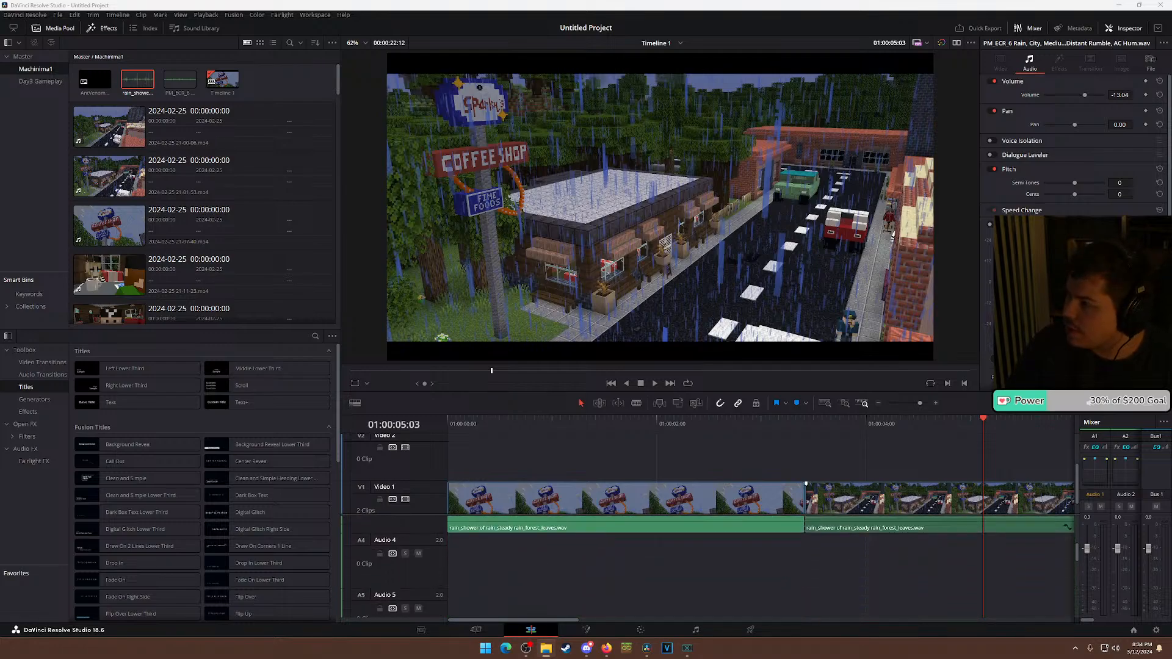
pyautogui.moveTo(1077, 537); pyautogui.dragTo(843, 569)
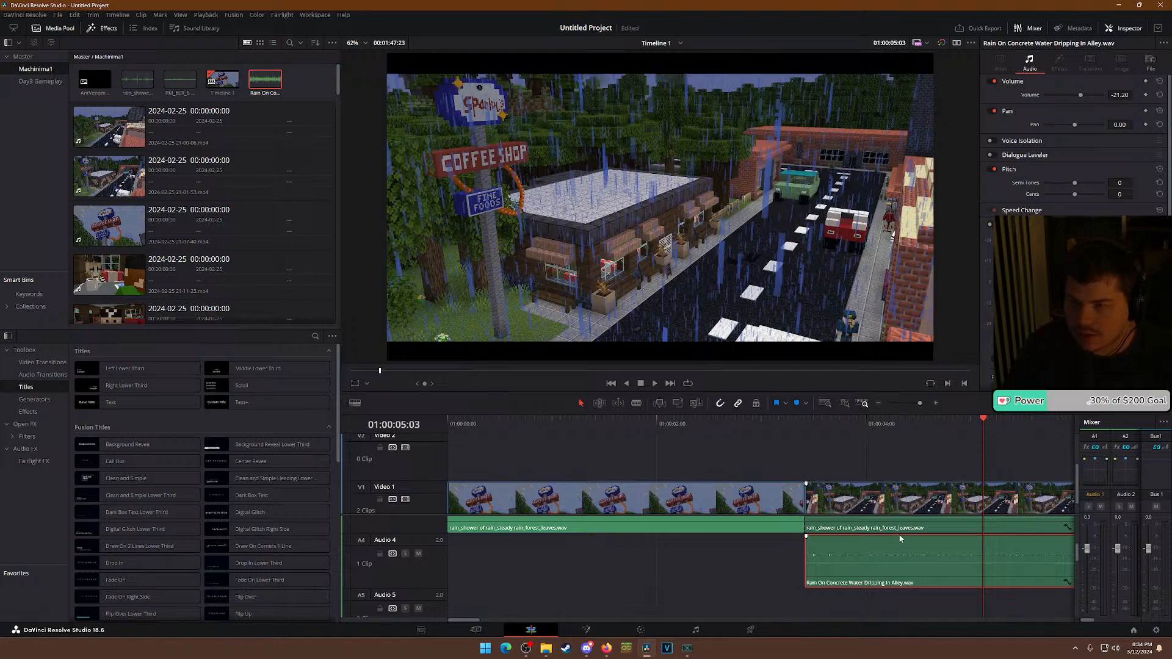
# Trim the Rain On Concrete clip on Audio 4 and the forest-leaves rain clip on Audio 3 to the second shot's end.
pyautogui.scroll(-6, 902, 534)
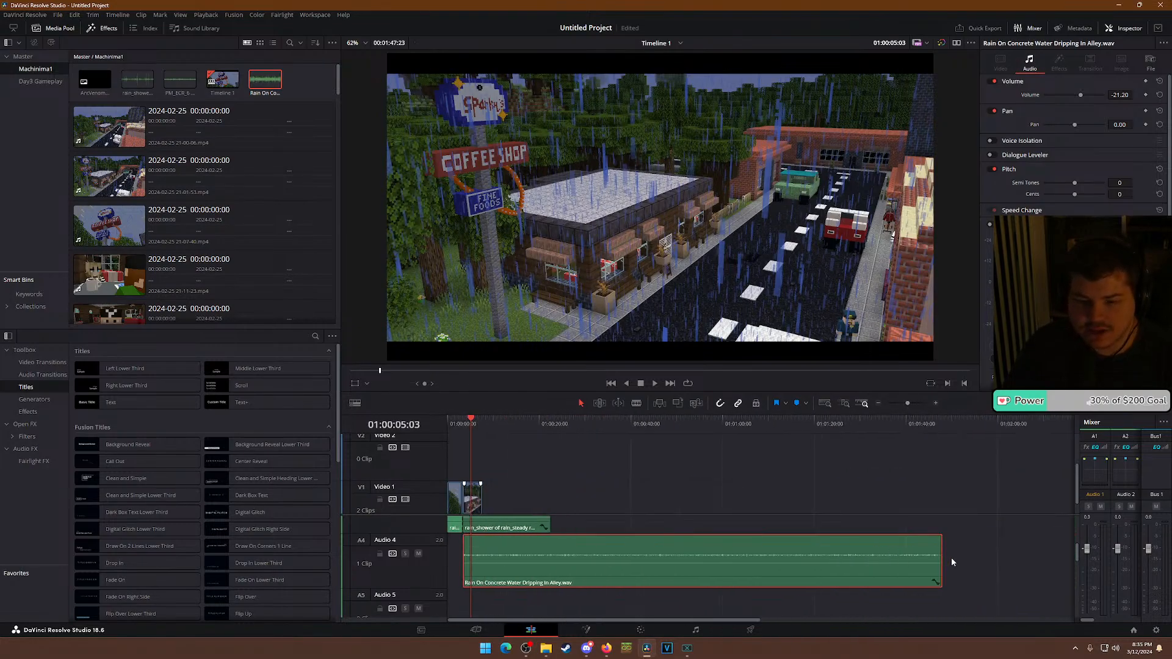
pyautogui.moveTo(941, 559); pyautogui.dragTo(492, 547)
pyautogui.scroll(2, 527, 545)
pyautogui.scroll(3, 492, 548)
pyautogui.scroll(3, 611, 569)
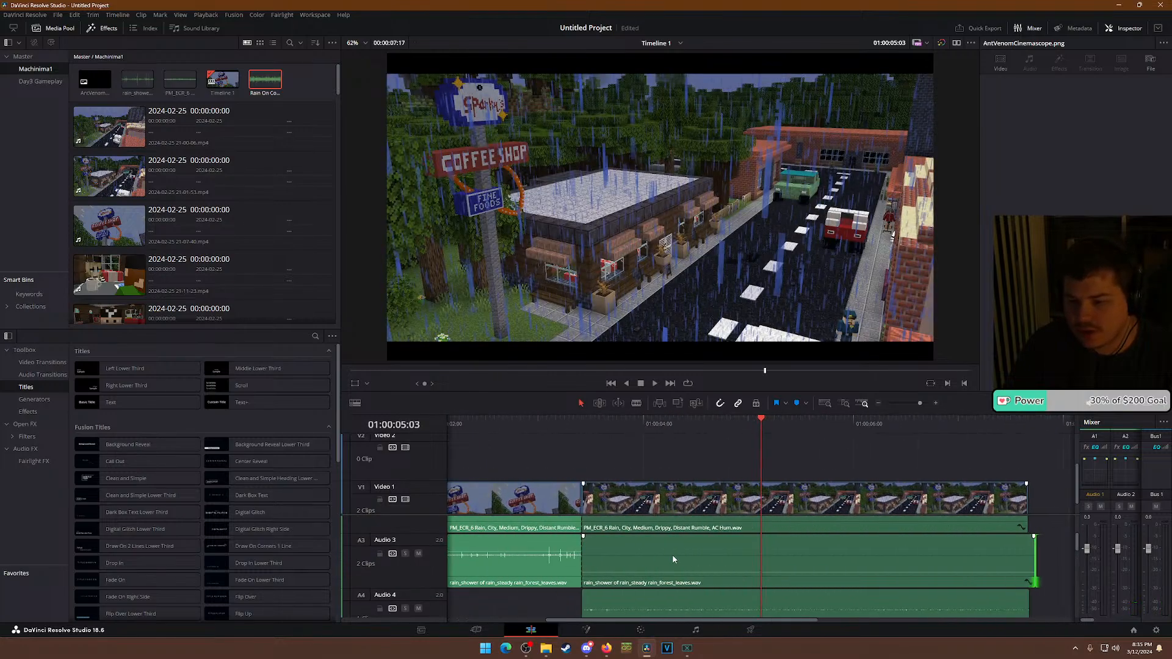
pyautogui.moveTo(1037, 563); pyautogui.dragTo(1031, 563)
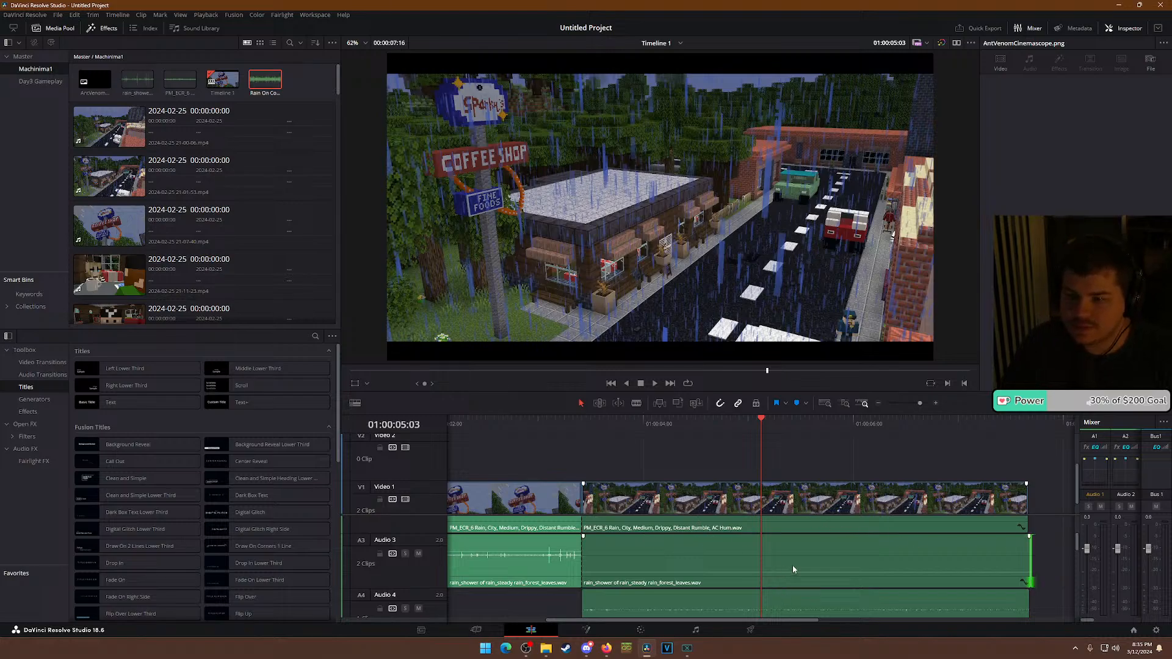
pyautogui.scroll(-2, 790, 569)
# Play the layered rain audio from the timeline start through the second shot.
pyautogui.press('Home')
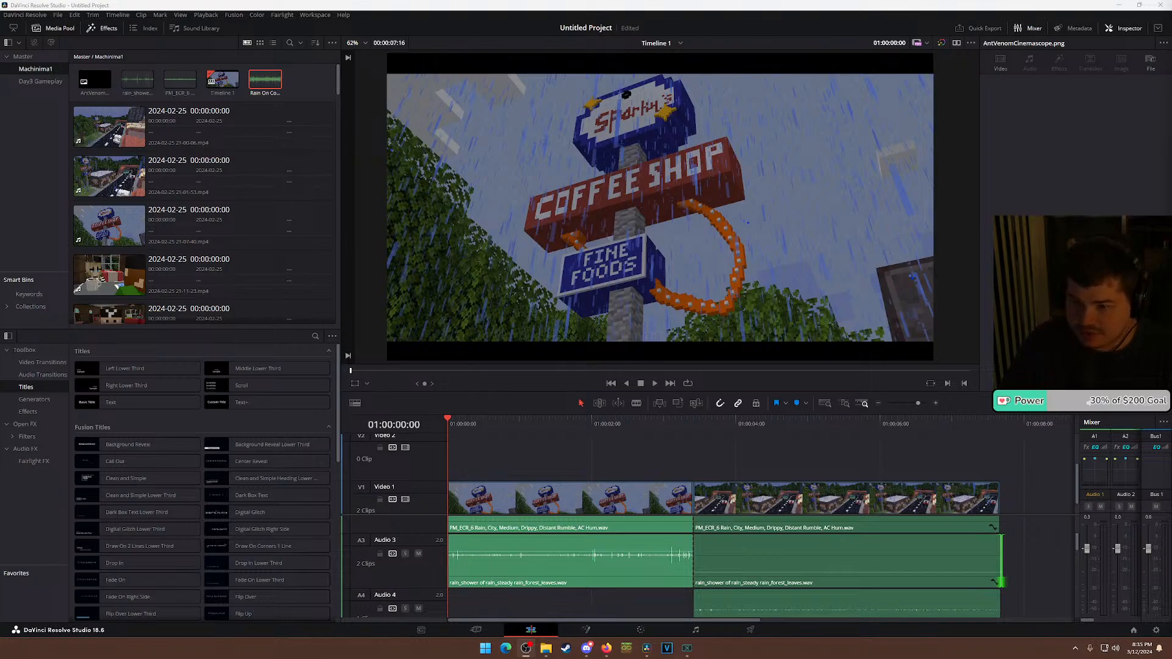
pyautogui.hotkey('alt', 'Tab')
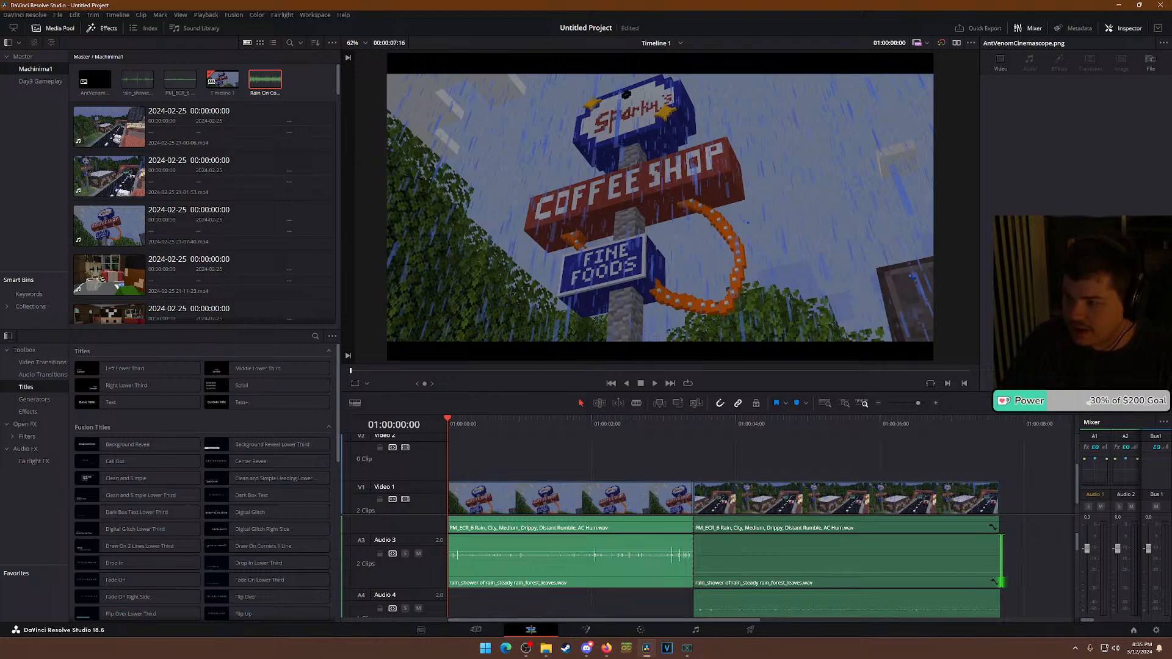
pyautogui.hotkey('alt', 'Tab')
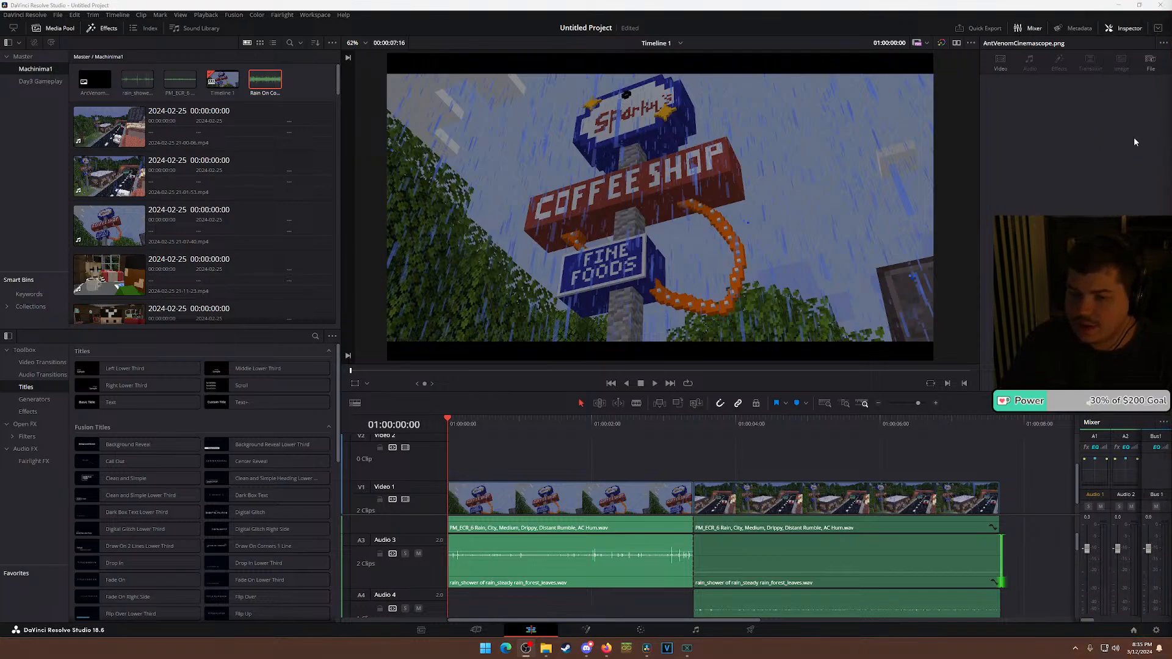
pyautogui.moveTo(562, 423); pyautogui.dragTo(444, 436)
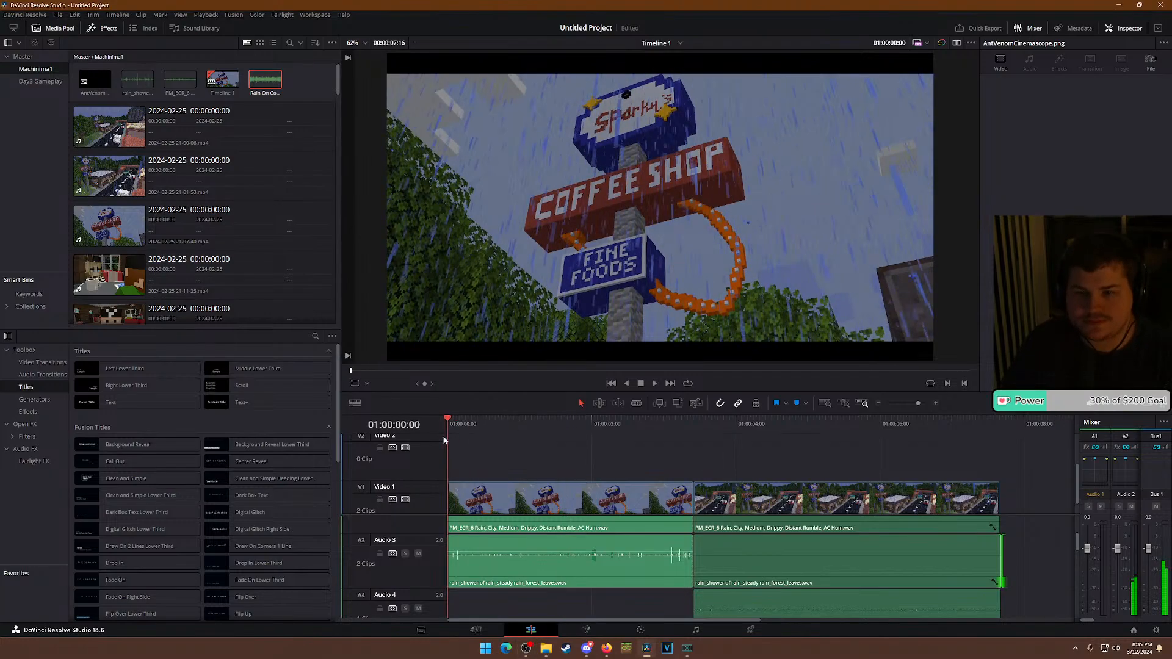
pyautogui.scroll(-1, 562, 578)
pyautogui.press('space')
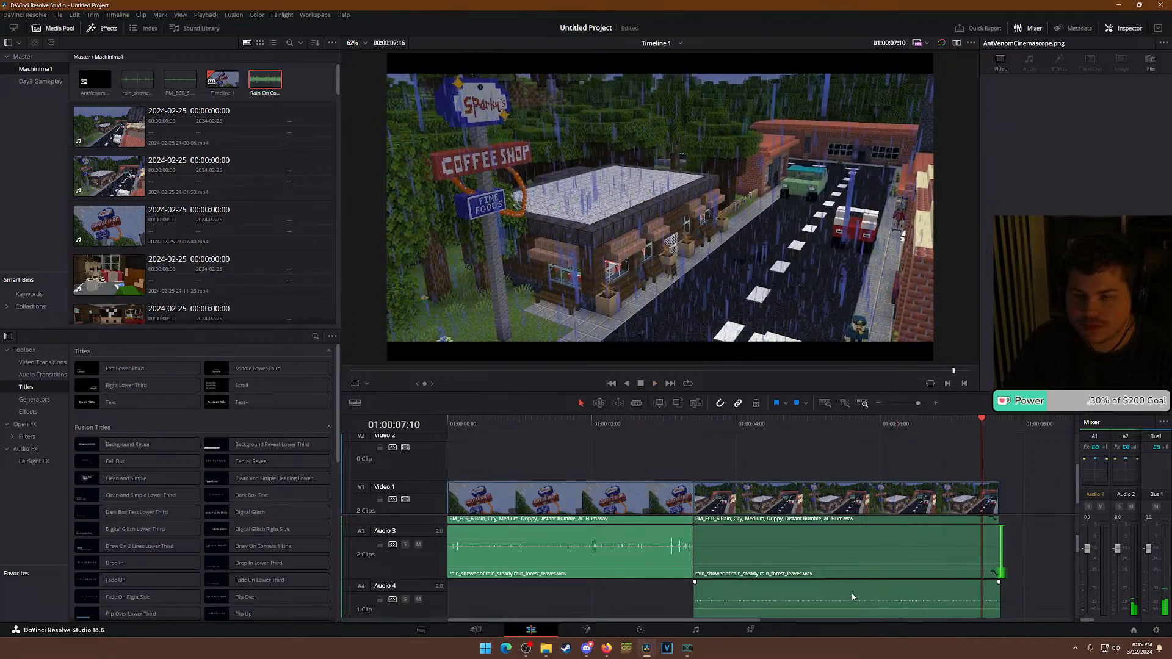
# Set the Rain On Concrete clip's volume on Audio 4 to -4.08 and its pan to 81.68 while playing the second shot.
pyautogui.click(855, 597)
pyautogui.scroll(-1, 840, 579)
pyautogui.moveTo(784, 581); pyautogui.dragTo(789, 568)
pyautogui.click(694, 419)
pyautogui.press('space')
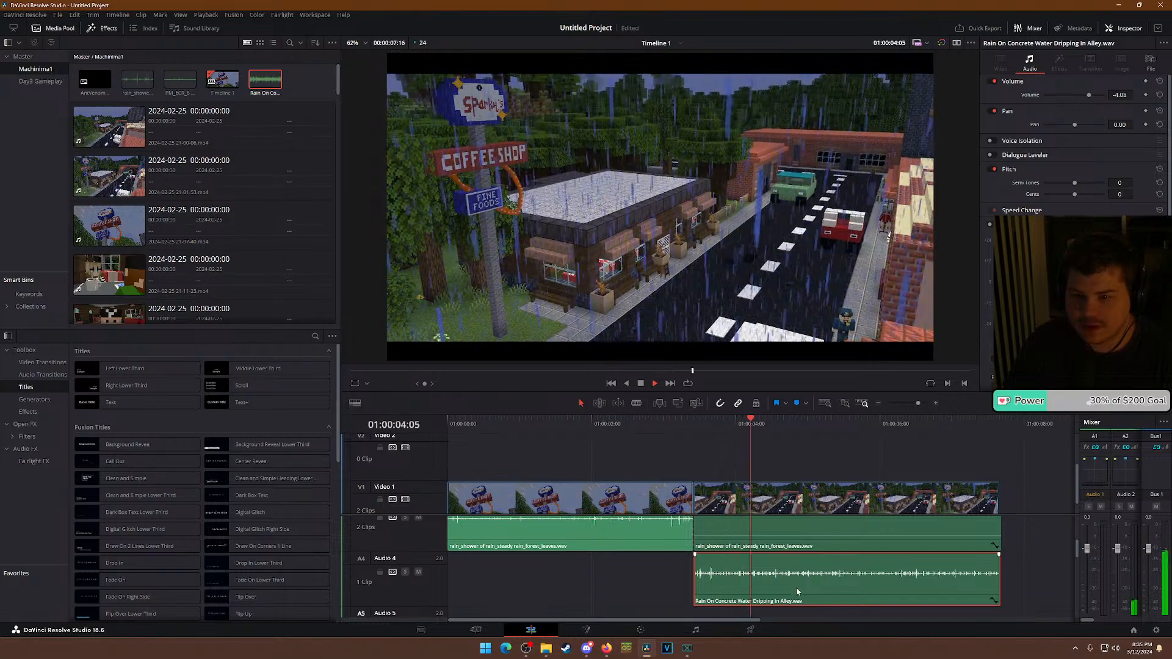
pyautogui.moveTo(1074, 124); pyautogui.dragTo(1099, 125)
pyautogui.press('space')
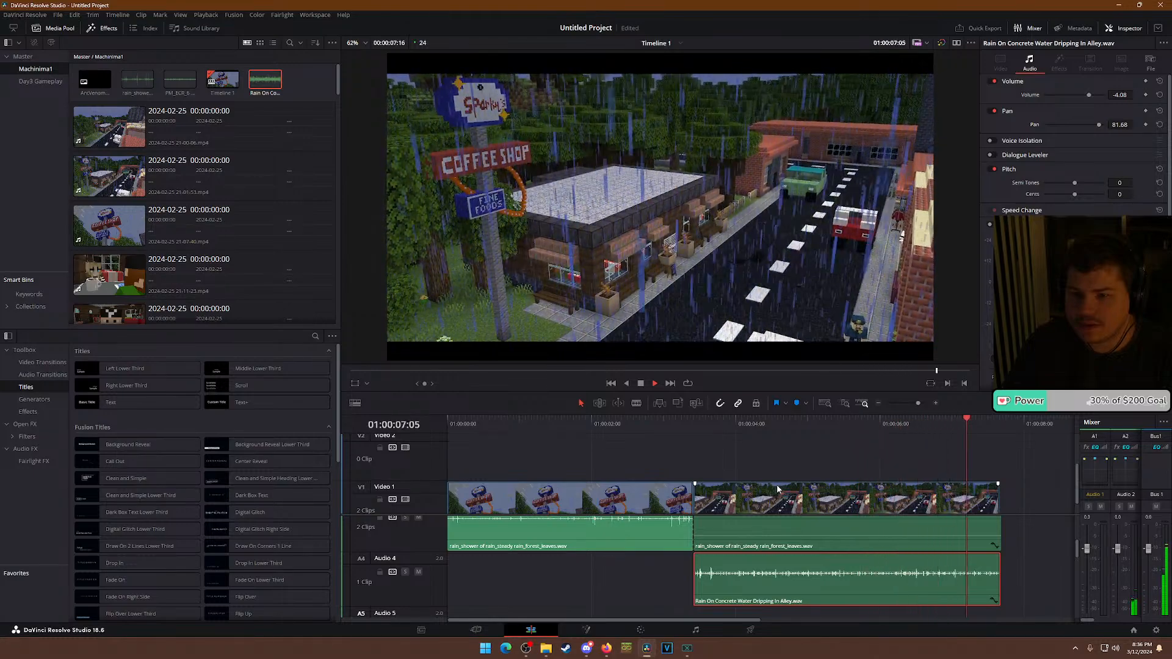
pyautogui.press('space')
# Set the forest-leaves rain clip under the second shot to volume 1.00 and pan -92.37.
pyautogui.scroll(2, 777, 562)
pyautogui.click(773, 559)
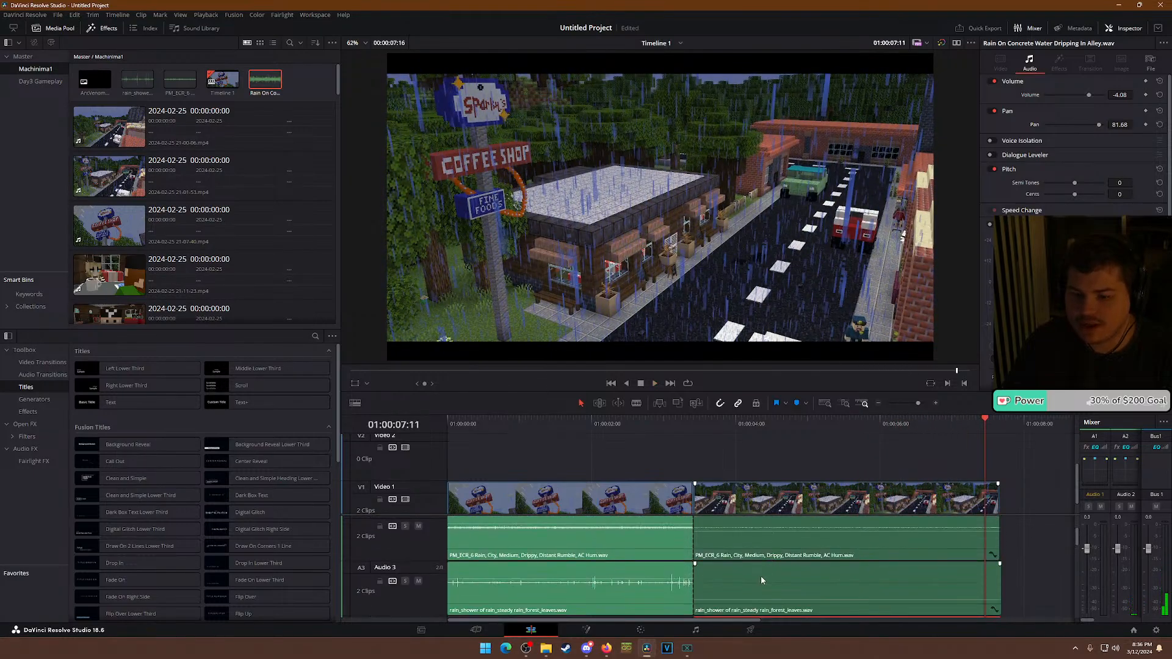
pyautogui.scroll(-1, 757, 560)
pyautogui.moveTo(759, 571); pyautogui.dragTo(760, 556)
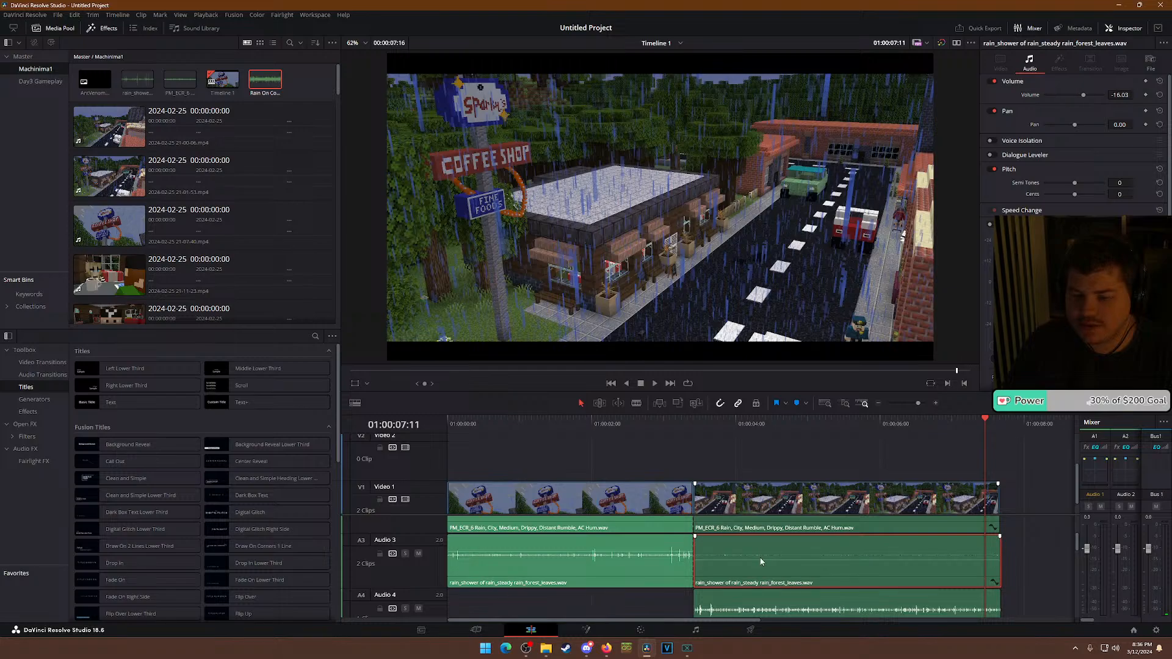
pyautogui.press('Up')
pyautogui.press('space')
pyautogui.moveTo(1085, 95)
pyautogui.mouseDown()
pyautogui.moveTo(1094, 96)
pyautogui.moveTo(1080, 96)
pyautogui.mouseUp()
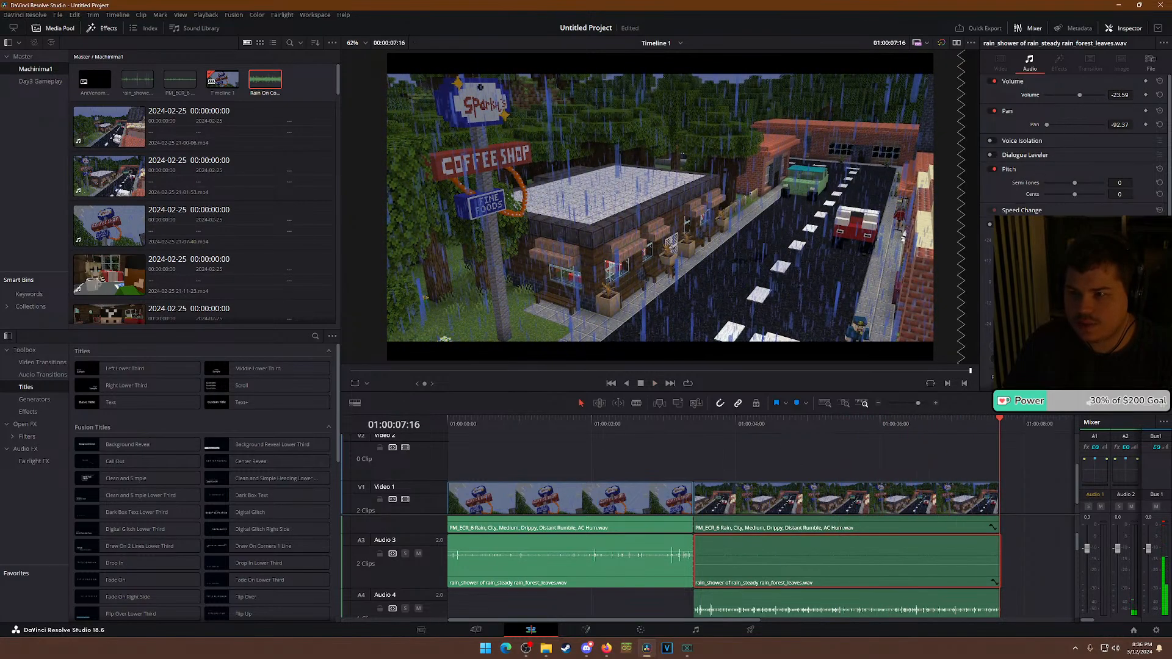
pyautogui.write('1')
pyautogui.press('Return')
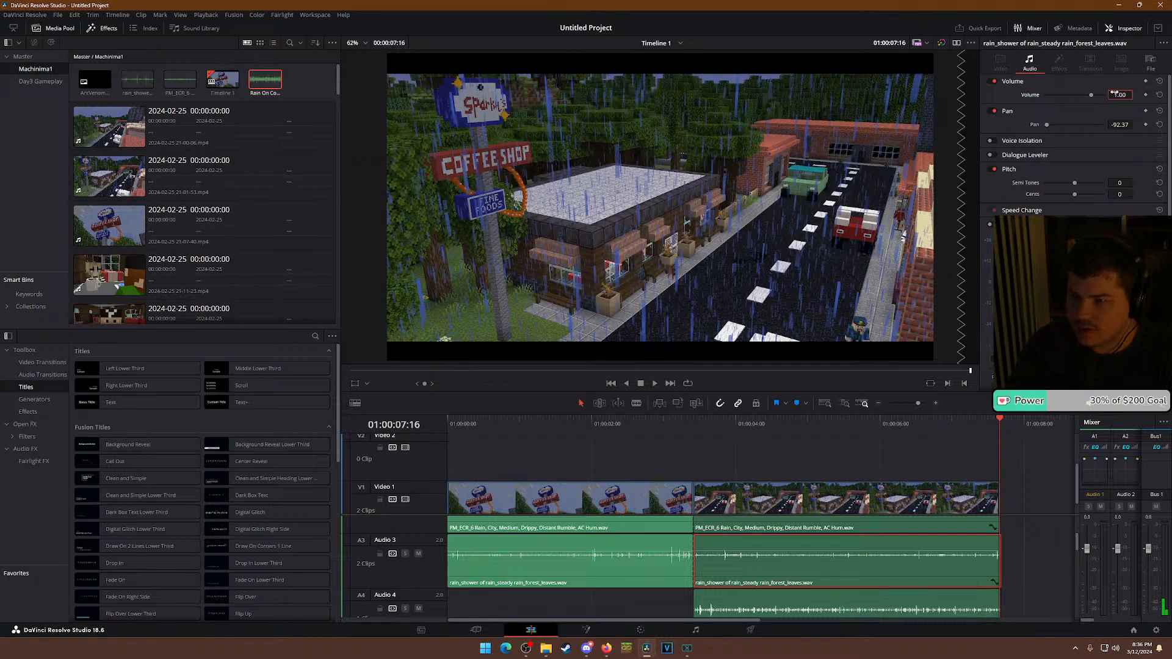
# Play the second shot to check the panned rain layers, and replay from early in the first shot to the end.
pyautogui.click(723, 422)
pyautogui.press('space')
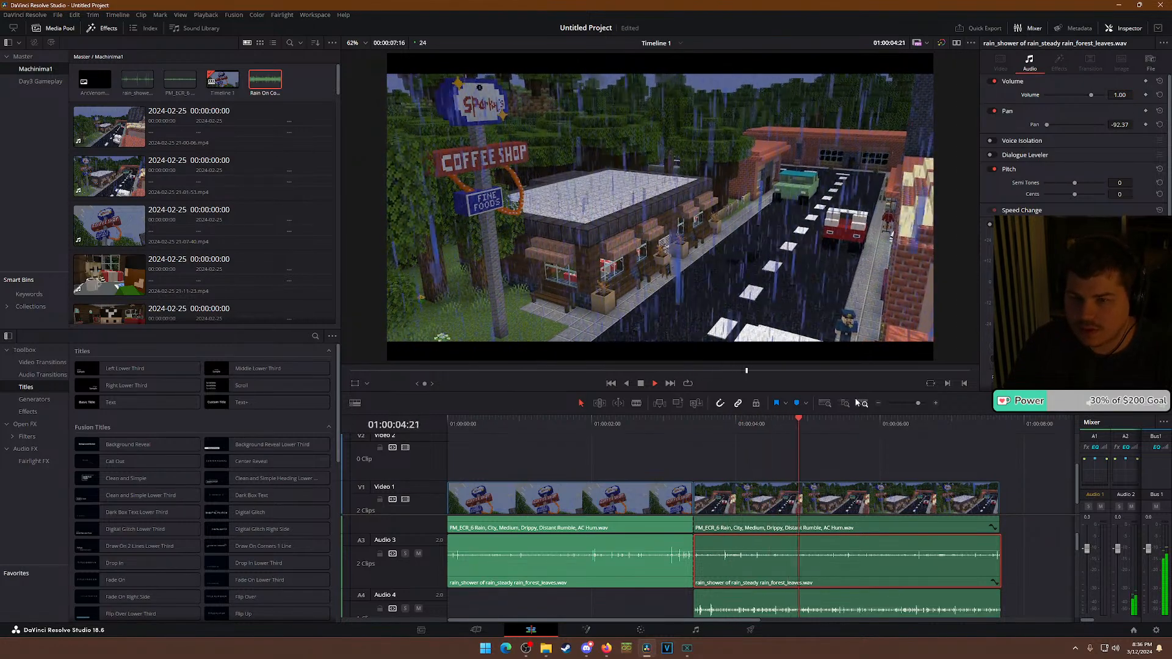
pyautogui.press('space')
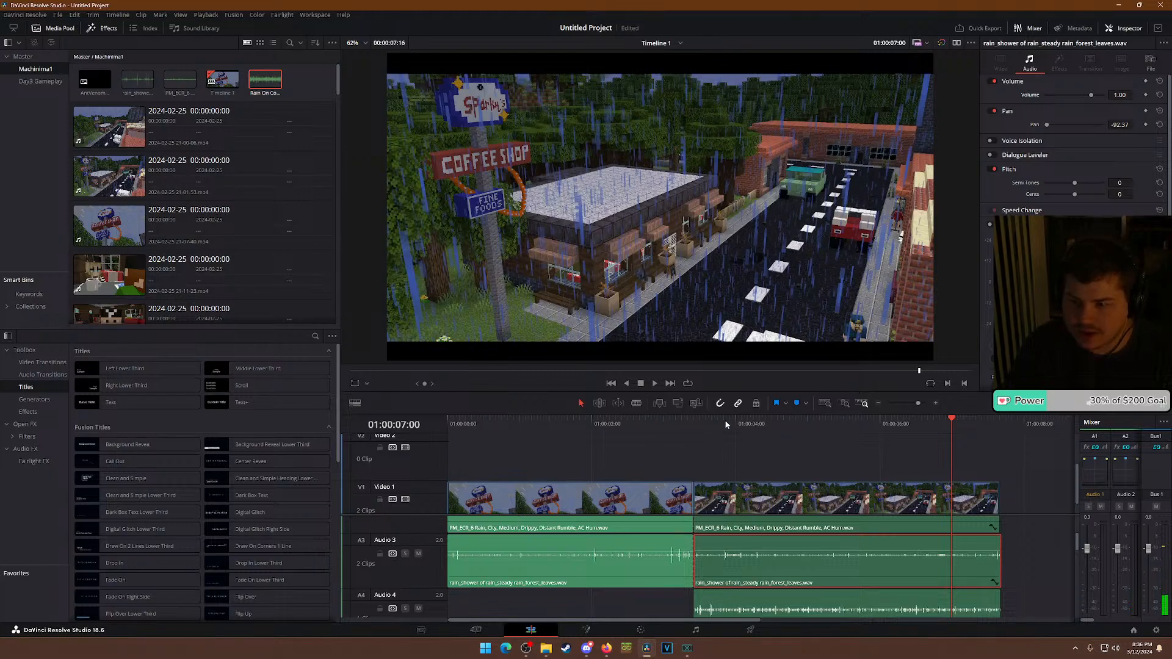
pyautogui.moveTo(535, 421); pyautogui.dragTo(502, 420)
pyautogui.press('space')
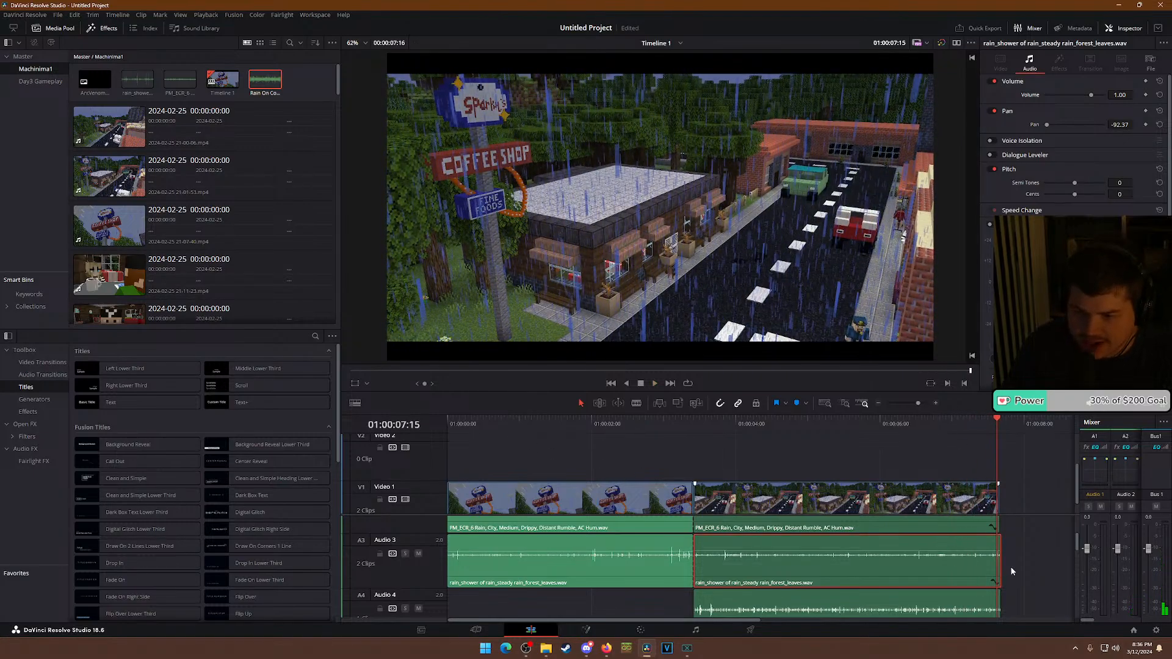
# Extend the end of the second shot on Video 1 so the timeline runs 8 seconds and 7 frames.
pyautogui.scroll(3, 1011, 565)
pyautogui.moveTo(999, 502); pyautogui.dragTo(1041, 504)
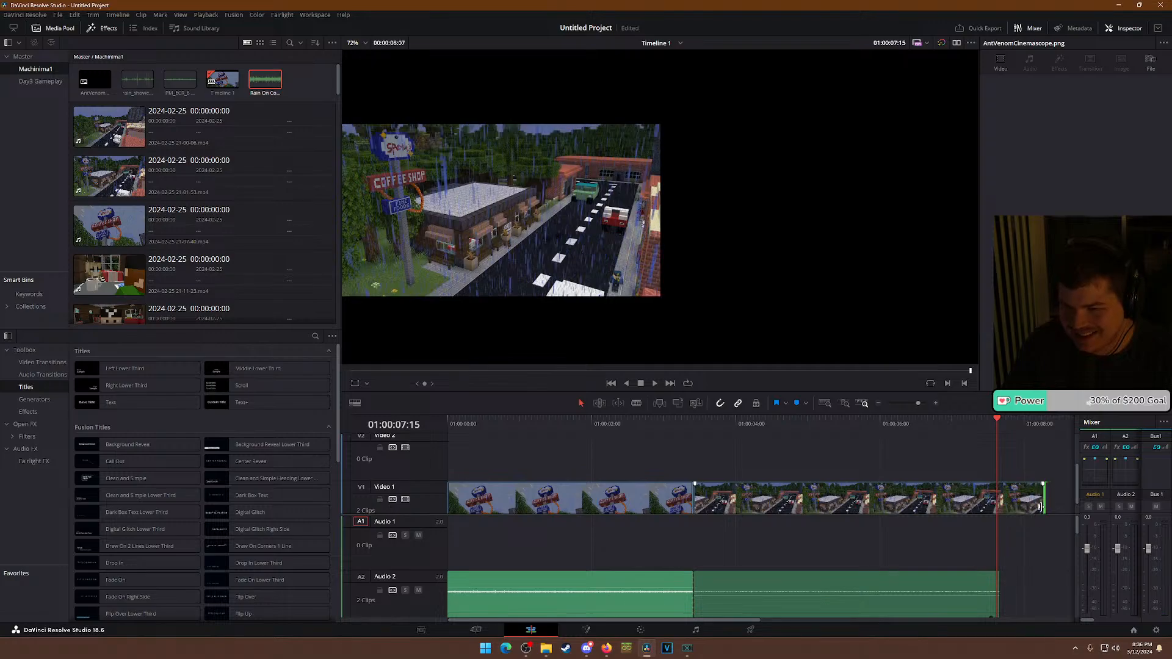
pyautogui.scroll(-2, 1024, 536)
pyautogui.scroll(2, 1024, 539)
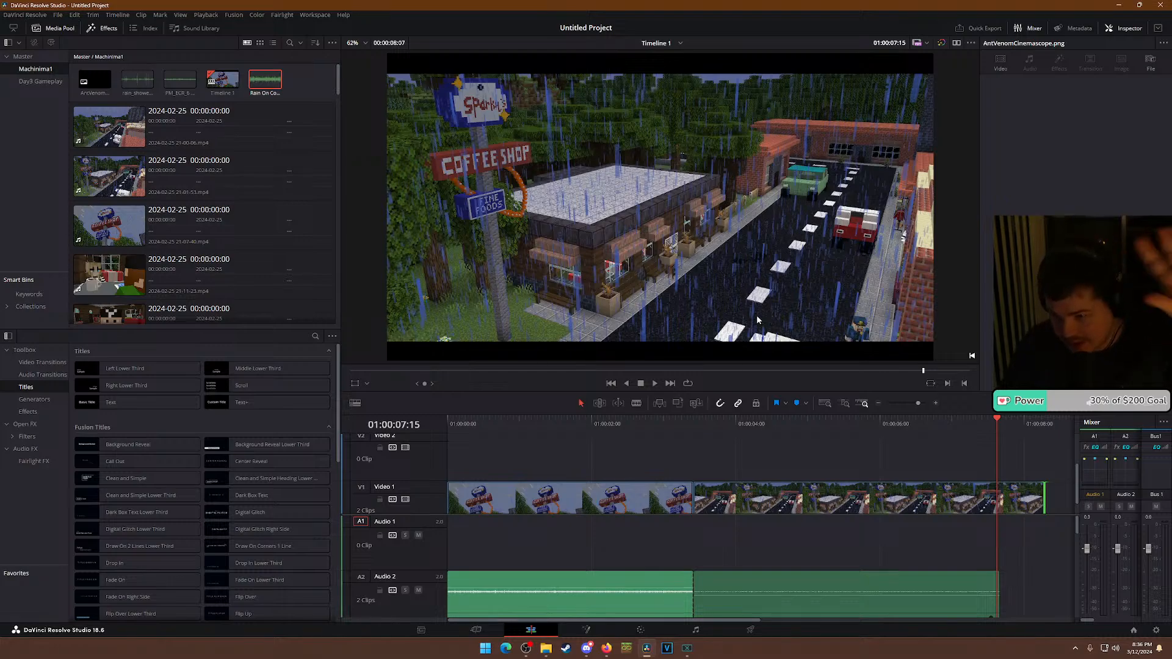
pyautogui.scroll(-3, 921, 512)
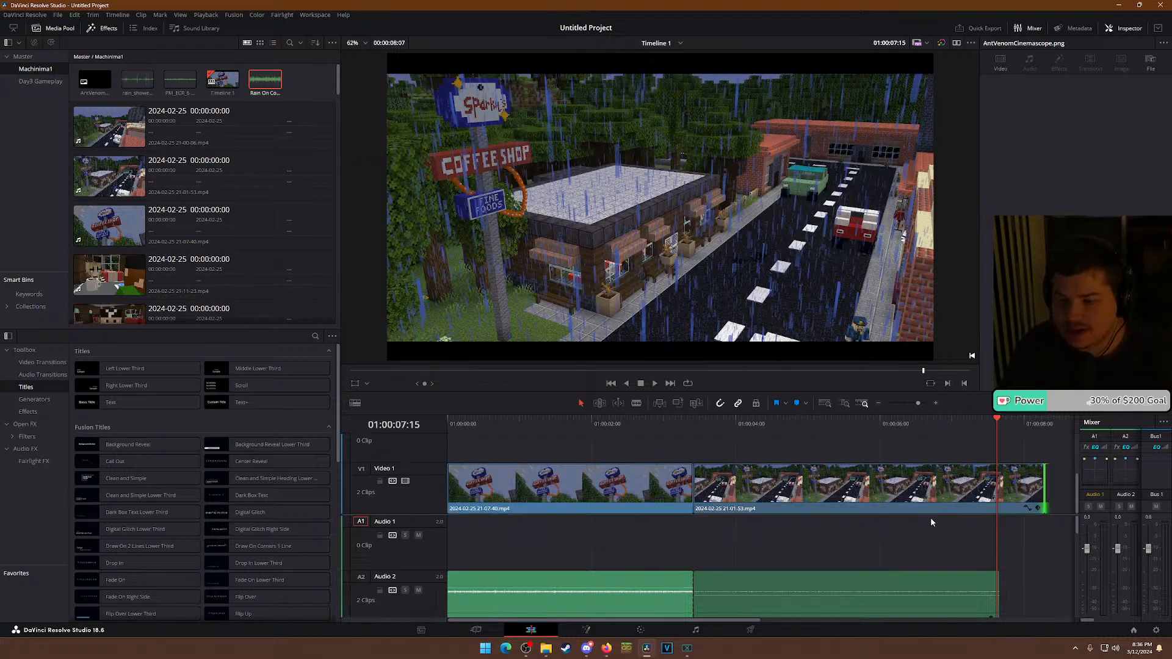
# Extend the city rain clip on Audio 2 under the lengthened shot and trim the shot's end back one frame to 00:00:08:06.
pyautogui.moveTo(998, 537); pyautogui.dragTo(1044, 537)
pyautogui.moveTo(1000, 583); pyautogui.dragTo(1044, 533)
pyautogui.scroll(-1, 1045, 550)
pyautogui.scroll(2, 1040, 549)
pyautogui.moveTo(1040, 577); pyautogui.dragTo(1040, 577)
pyautogui.moveTo(1044, 489); pyautogui.dragTo(1040, 489)
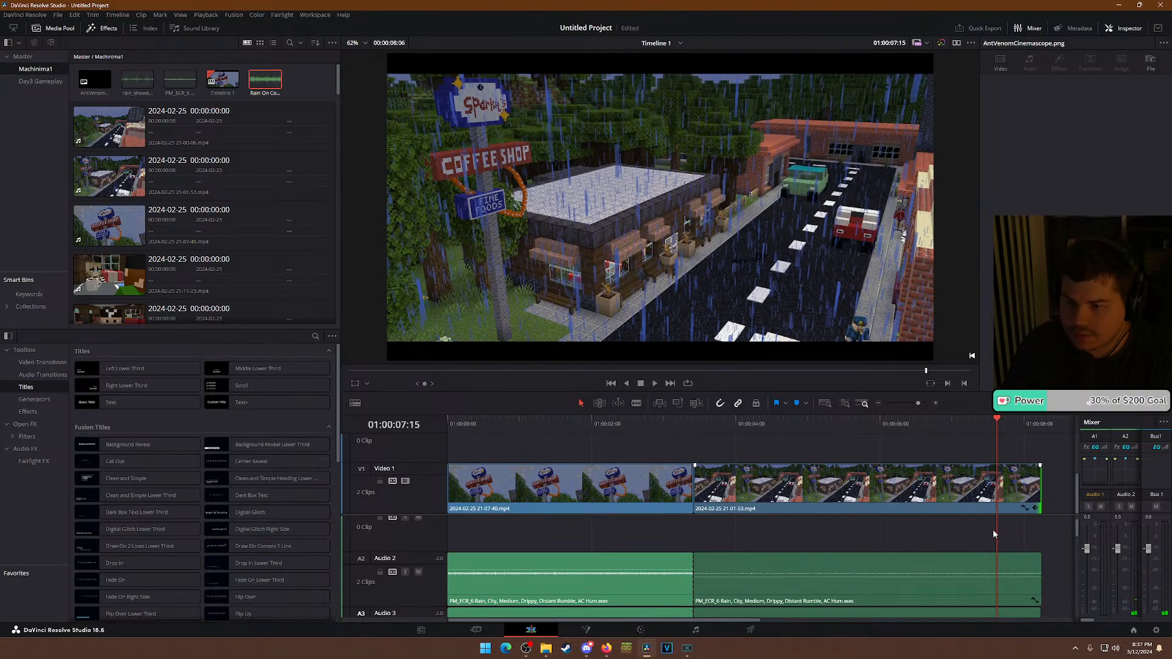
# Extend the forest-leaves clip on Audio 3 and the Rain On Concrete clip on Audio 4 to the second shot's new end.
pyautogui.scroll(-2, 994, 537)
pyautogui.moveTo(995, 546); pyautogui.dragTo(1062, 547)
pyautogui.moveTo(1049, 547); pyautogui.dragTo(1042, 581)
pyautogui.scroll(1, 1048, 569)
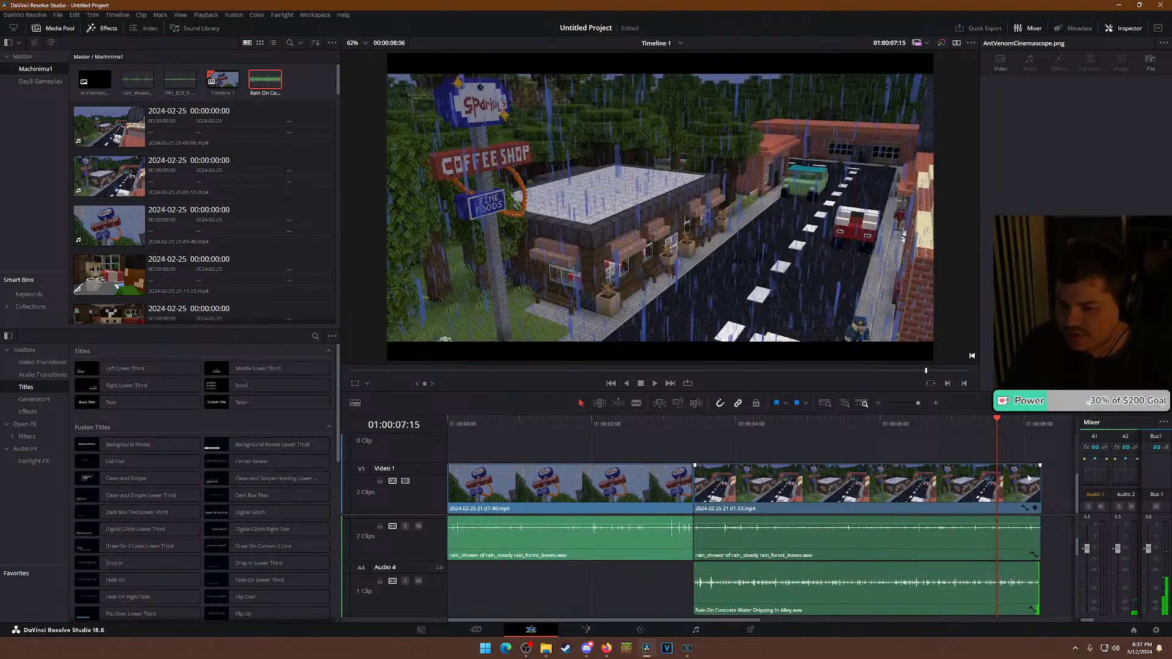
pyautogui.click(1036, 422)
pyautogui.scroll(3, 1021, 544)
pyautogui.scroll(4, 879, 547)
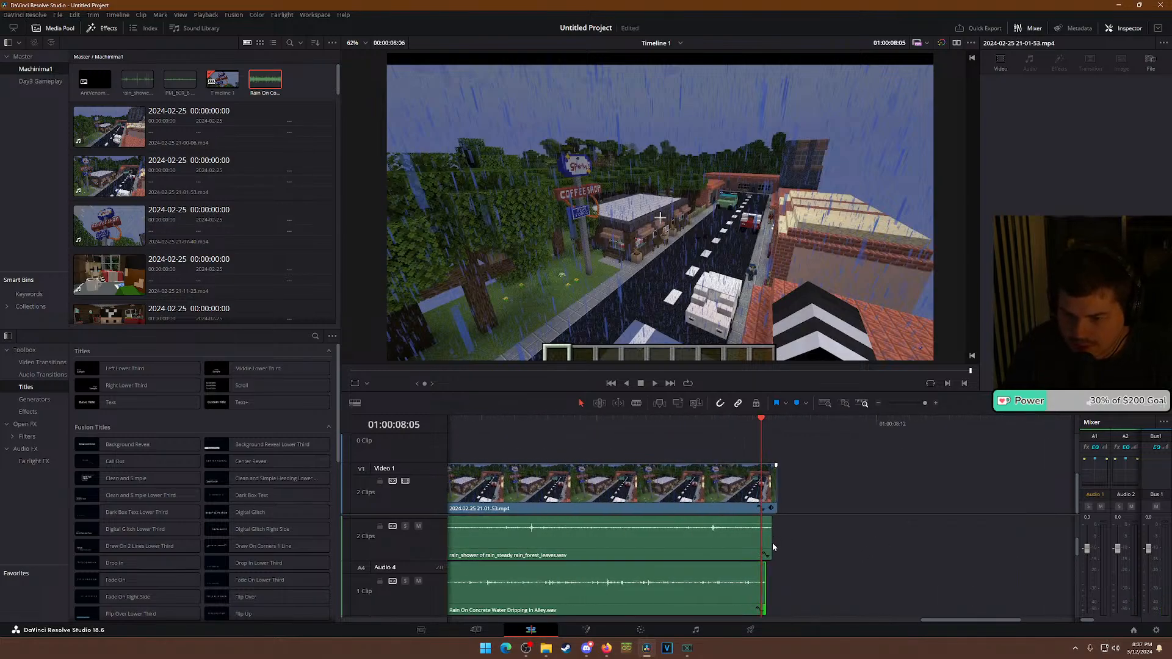
pyautogui.moveTo(772, 545); pyautogui.dragTo(781, 572)
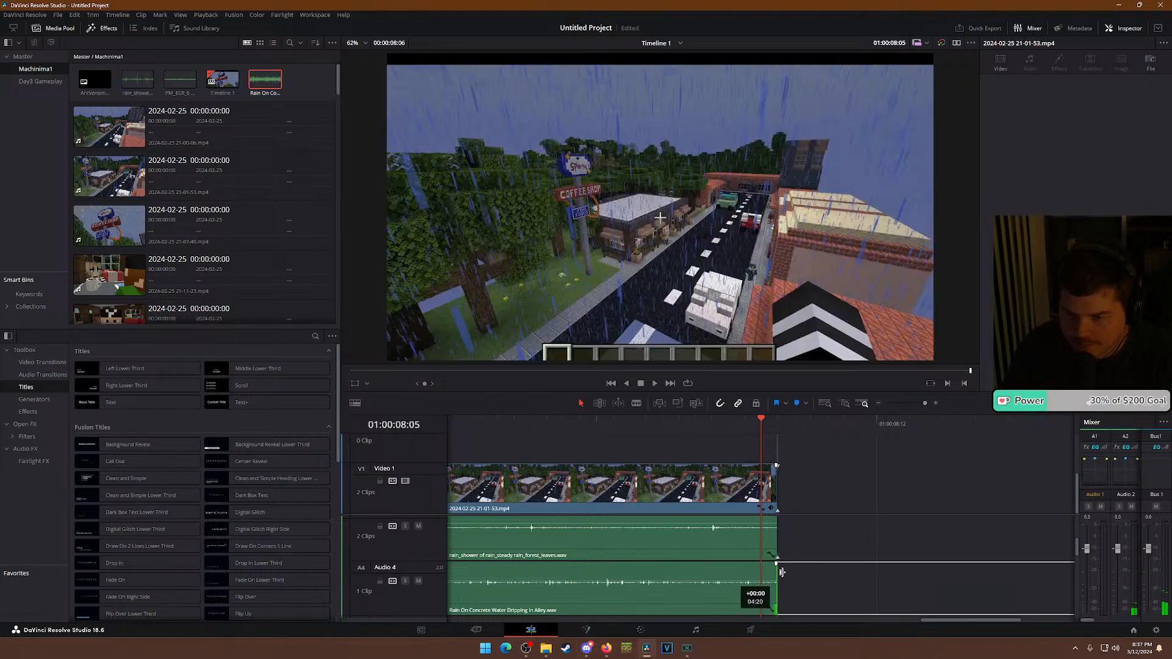
# Play the timeline from the first shot through the end of the extended second shot.
pyautogui.scroll(4, 767, 562)
pyautogui.scroll(-1, 767, 557)
pyautogui.scroll(-3, 766, 561)
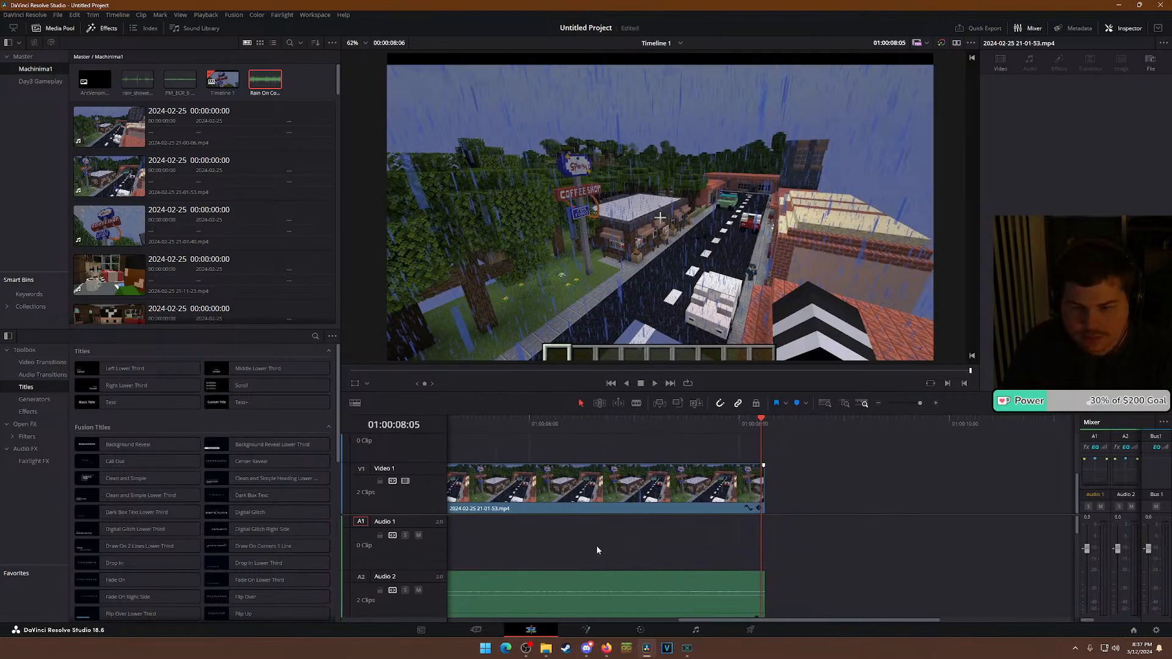
pyautogui.scroll(-5, 596, 546)
pyautogui.scroll(-2, 595, 544)
pyautogui.scroll(1, 596, 543)
pyautogui.click(522, 423)
pyautogui.press('space')
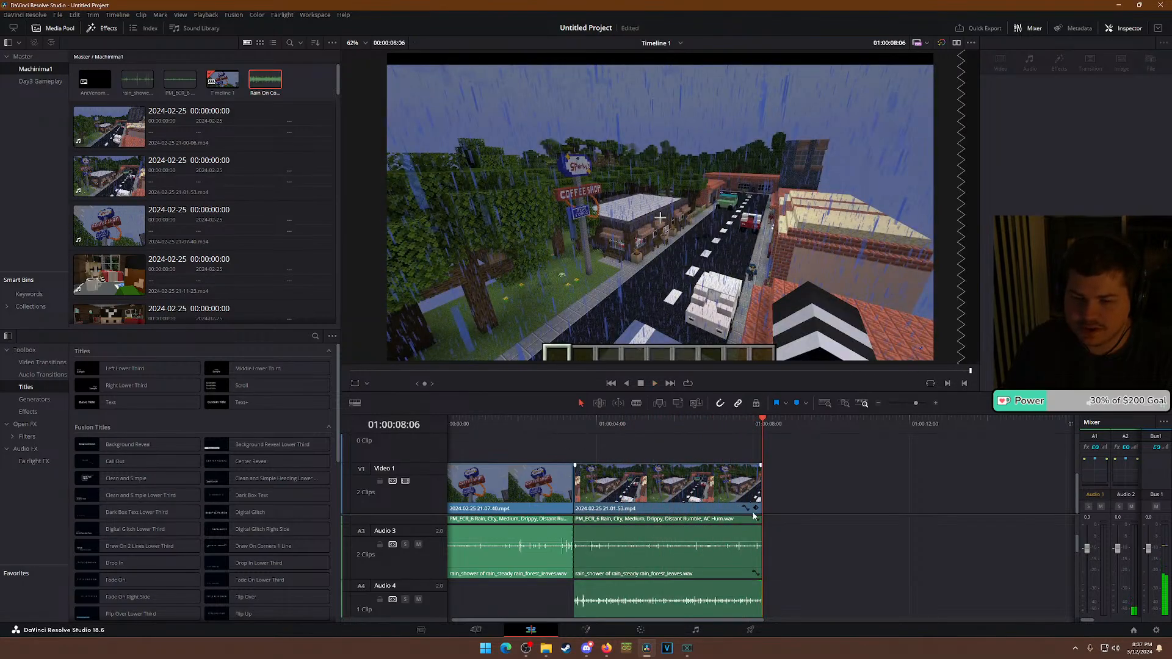
# Extend the AntVenomCinemascope.png overlay on Video 3 to the end of the second shot.
pyautogui.scroll(3, 701, 496)
pyautogui.moveTo(740, 461)
pyautogui.mouseDown()
pyautogui.moveTo(775, 462)
pyautogui.moveTo(760, 461)
pyautogui.mouseUp()
pyautogui.scroll(-2, 670, 537)
pyautogui.scroll(3, 549, 538)
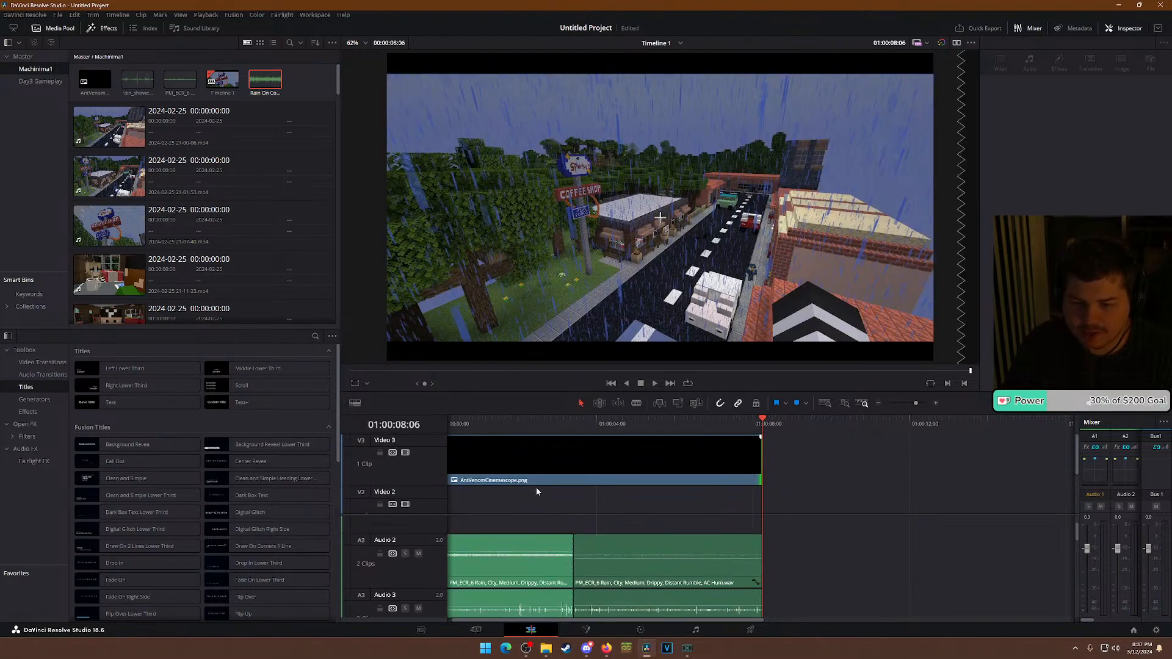
pyautogui.scroll(1, 569, 551)
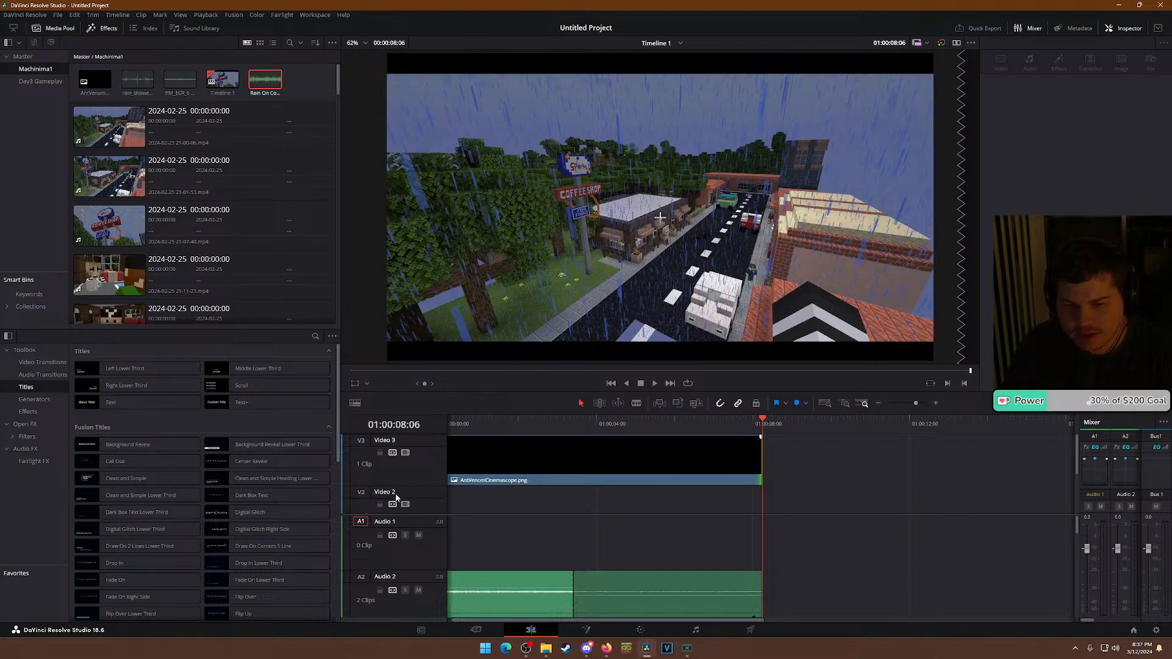
# Play across the cut between the two shots, and play the last second of the second shot to inspect its ending.
pyautogui.scroll(-2, 487, 491)
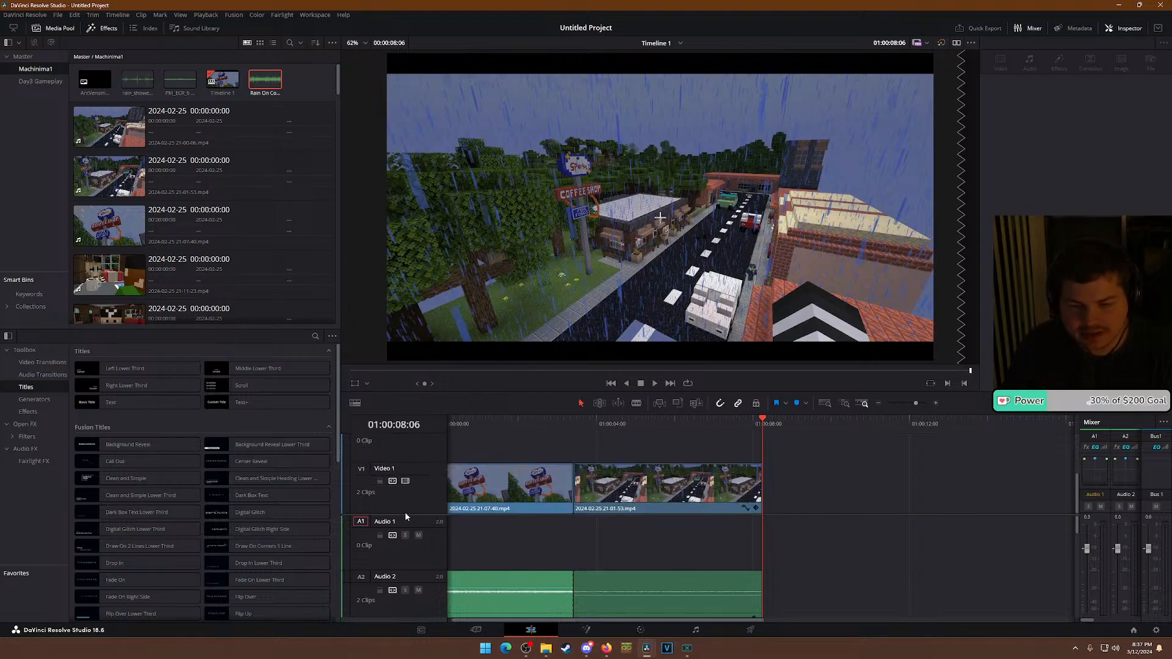
pyautogui.scroll(-3, 674, 556)
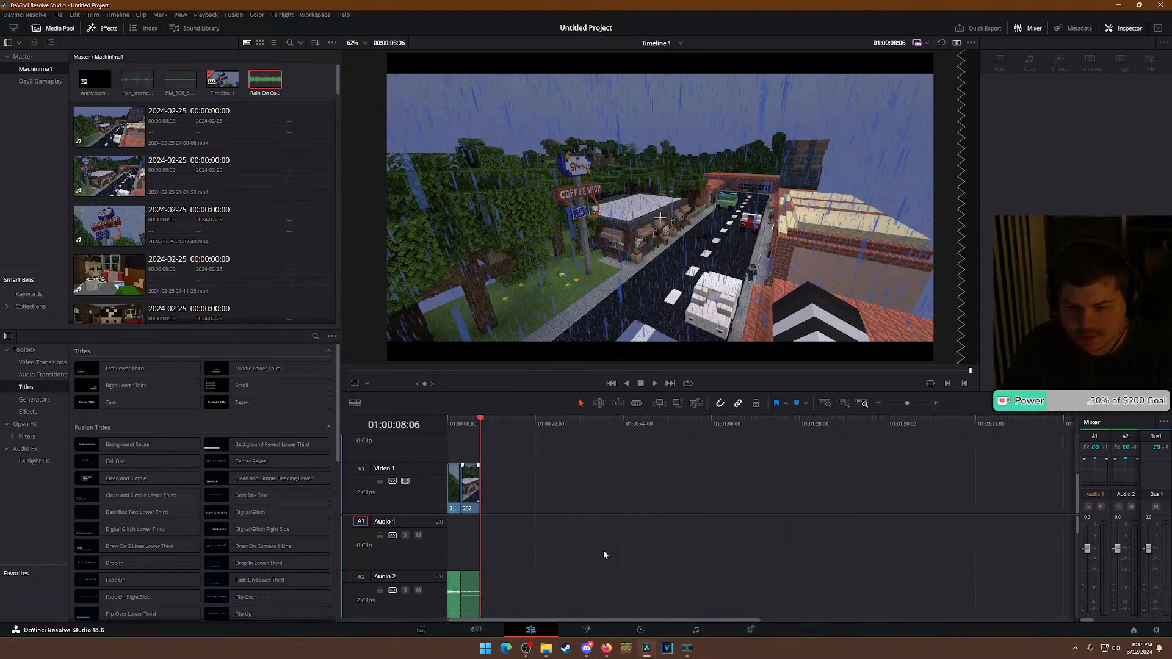
pyautogui.scroll(-3, 604, 553)
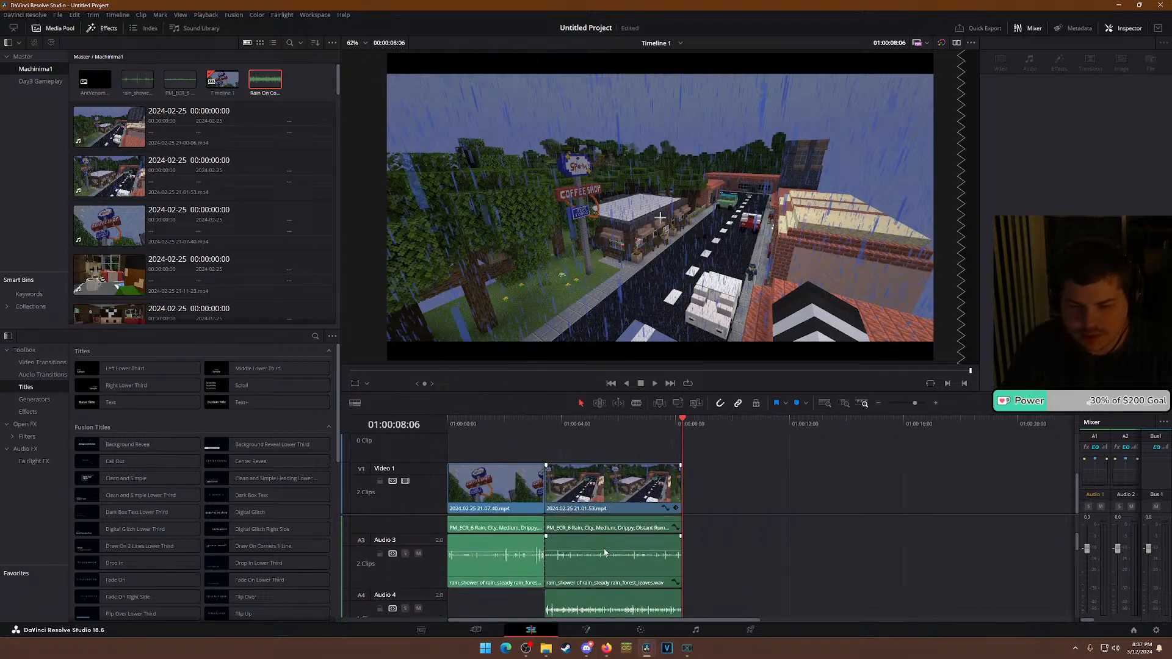
pyautogui.click(510, 427)
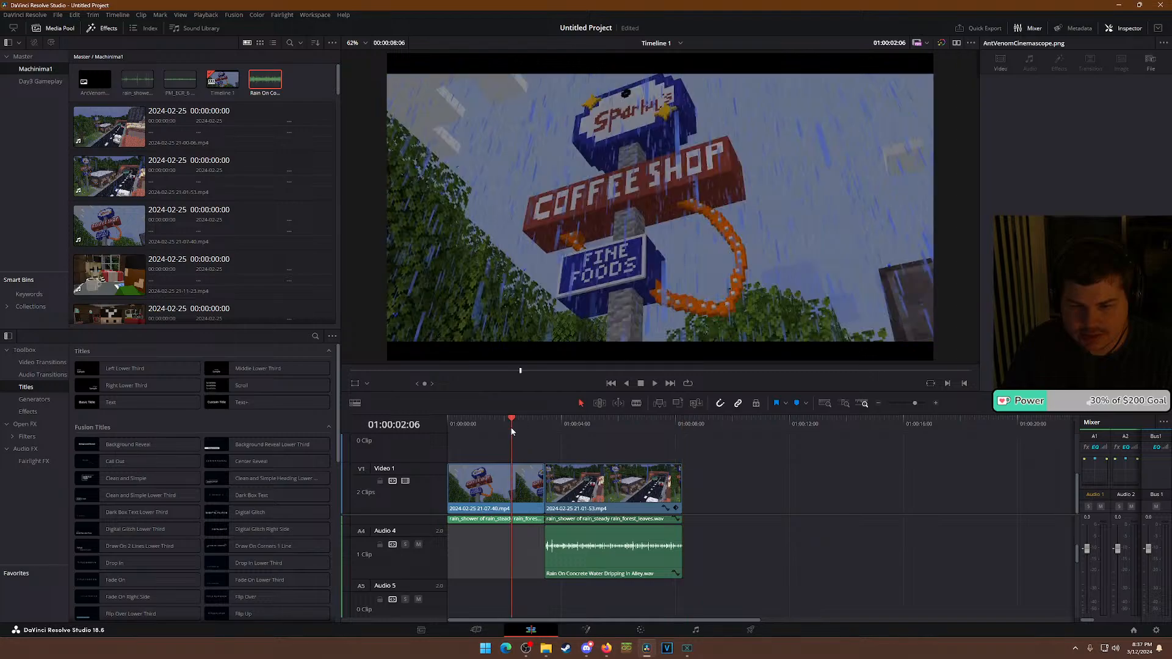
pyautogui.press('space')
pyautogui.press('space')
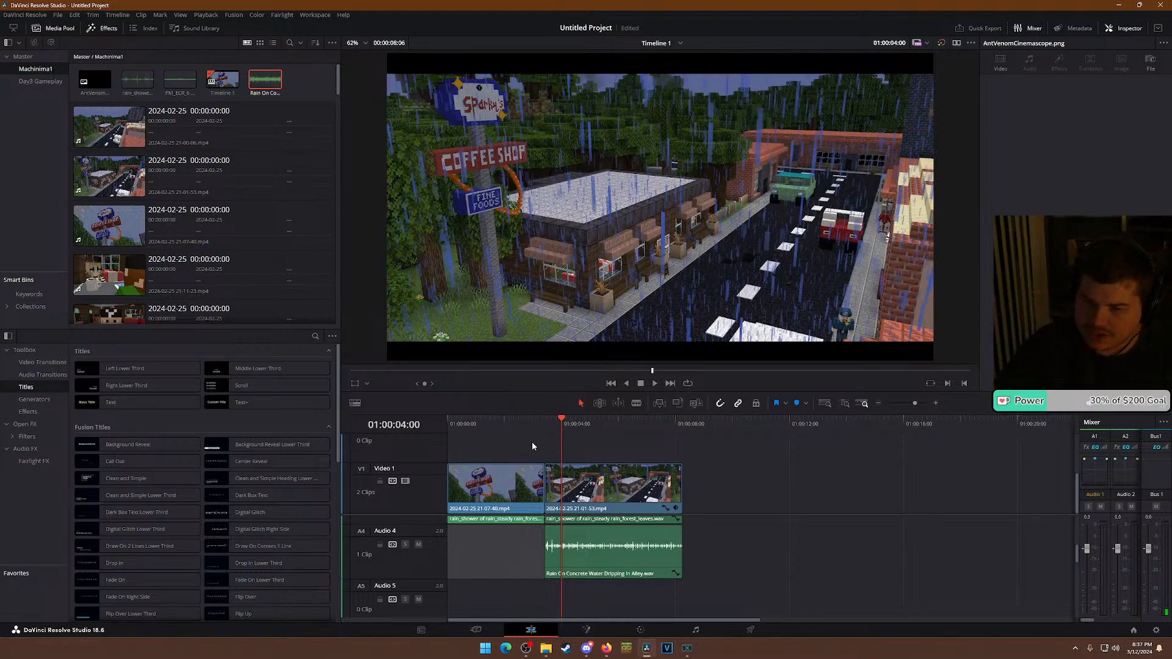
pyautogui.click(654, 427)
pyautogui.press('space')
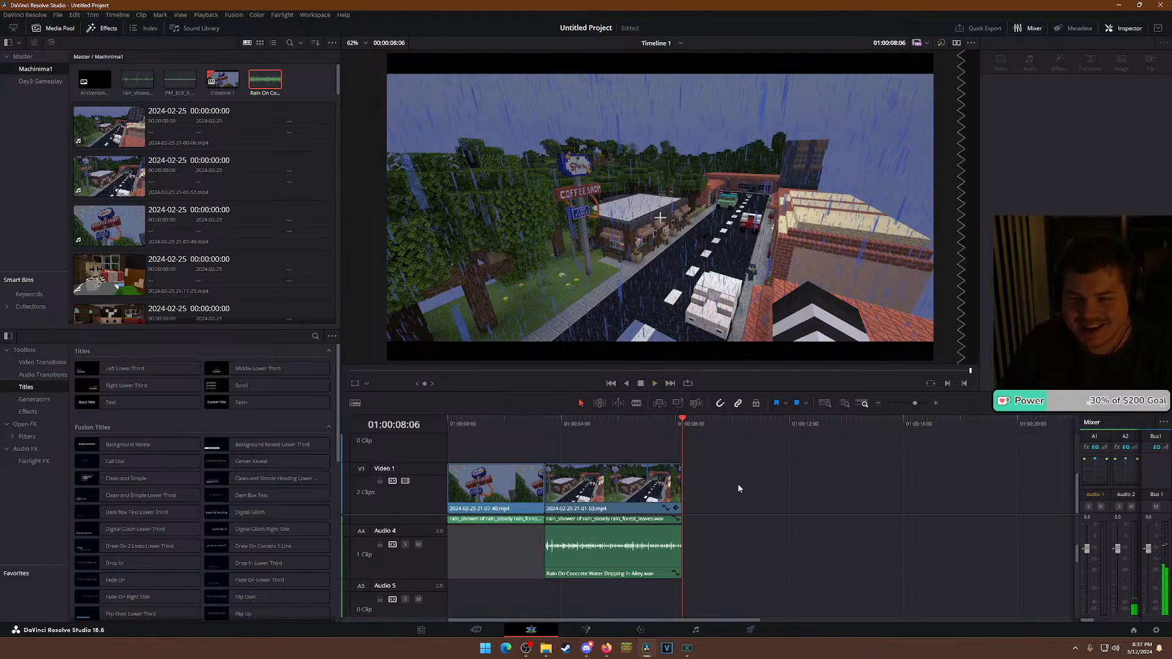
pyautogui.scroll(4, 721, 504)
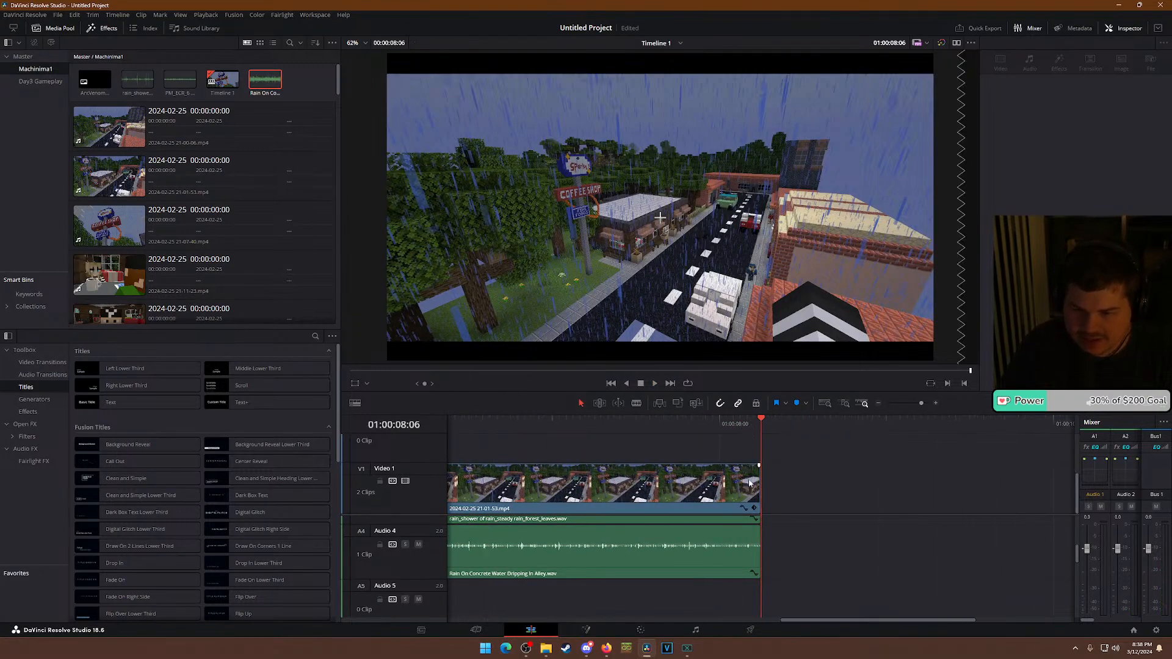
# Shorten the second shot and its rain clips on Audio 2, 3 and 4 to end at about 01:00:08:00.
pyautogui.scroll(1, 754, 486)
pyautogui.moveTo(759, 487); pyautogui.dragTo(710, 486)
pyautogui.moveTo(761, 552); pyautogui.dragTo(709, 552)
pyautogui.scroll(1, 755, 557)
pyautogui.scroll(1, 733, 557)
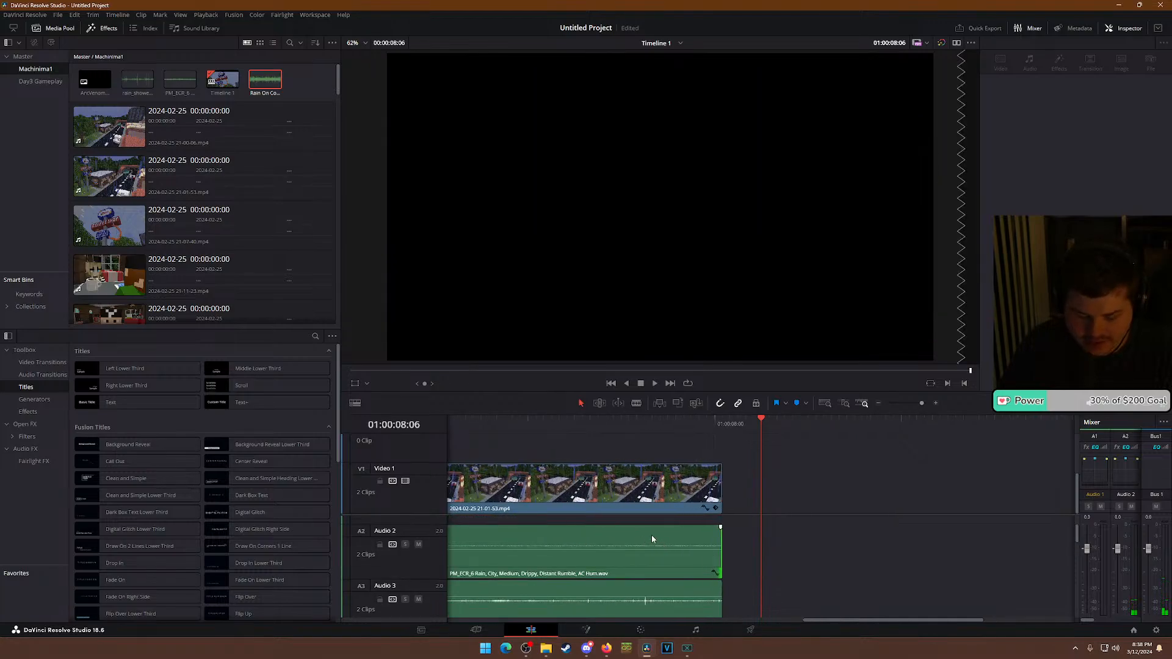
pyautogui.scroll(-1, 651, 535)
pyautogui.scroll(2, 560, 542)
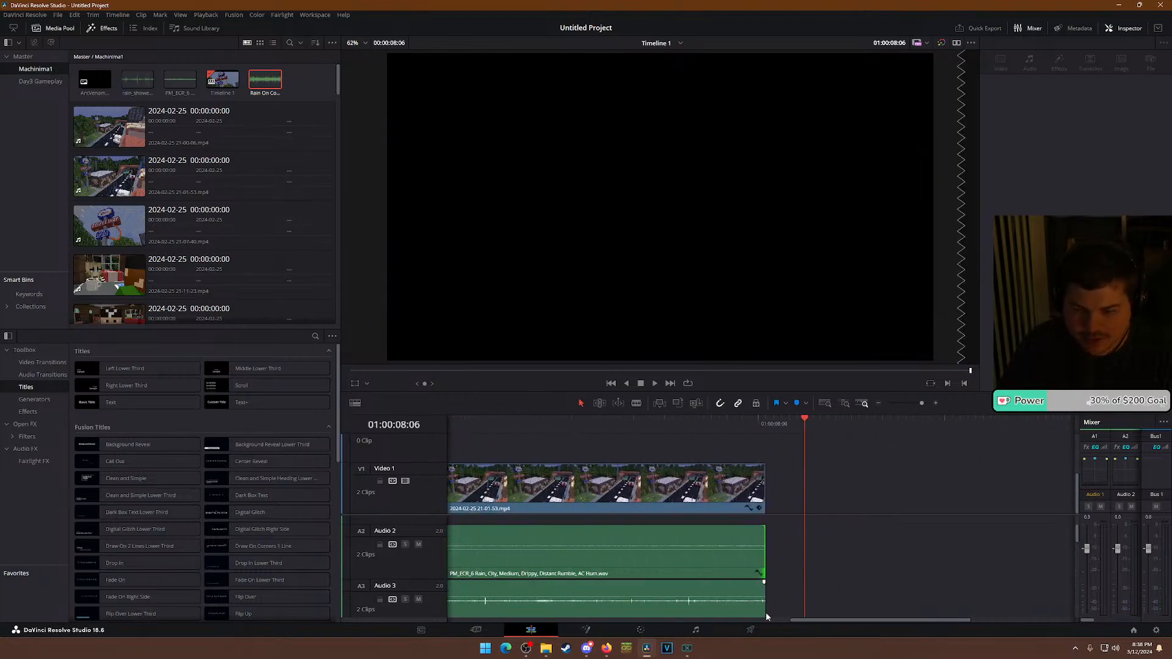
# Play the timeline from its beginning across the cut into the second shot to judge the pacing.
pyautogui.moveTo(796, 620); pyautogui.dragTo(755, 621)
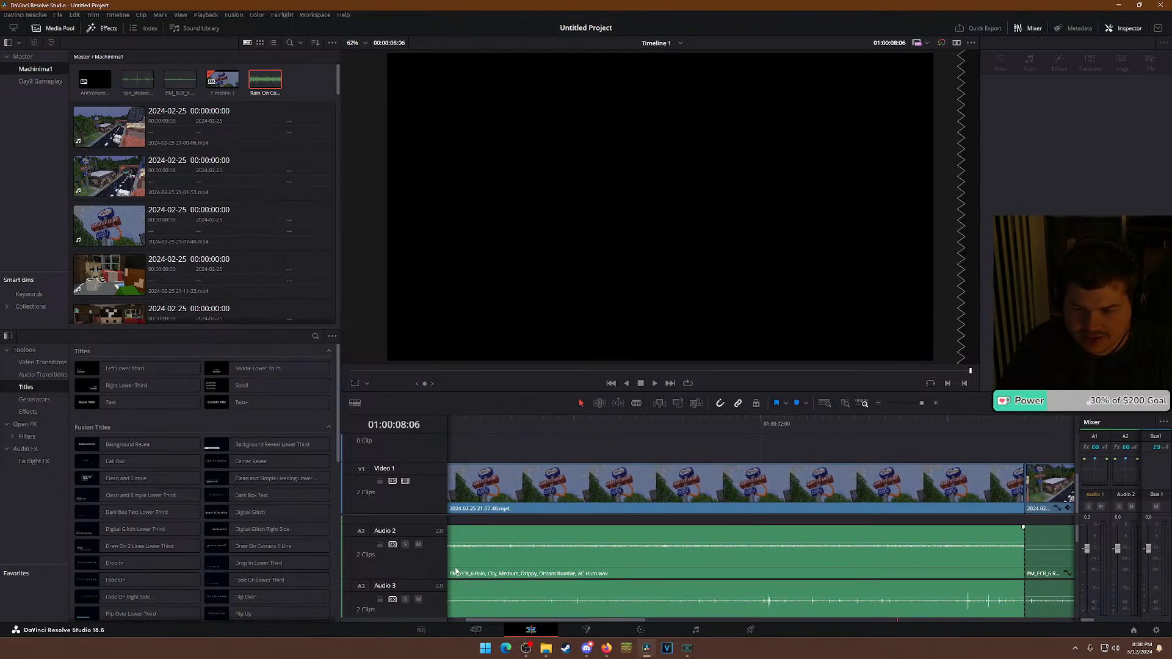
pyautogui.scroll(-3, 559, 532)
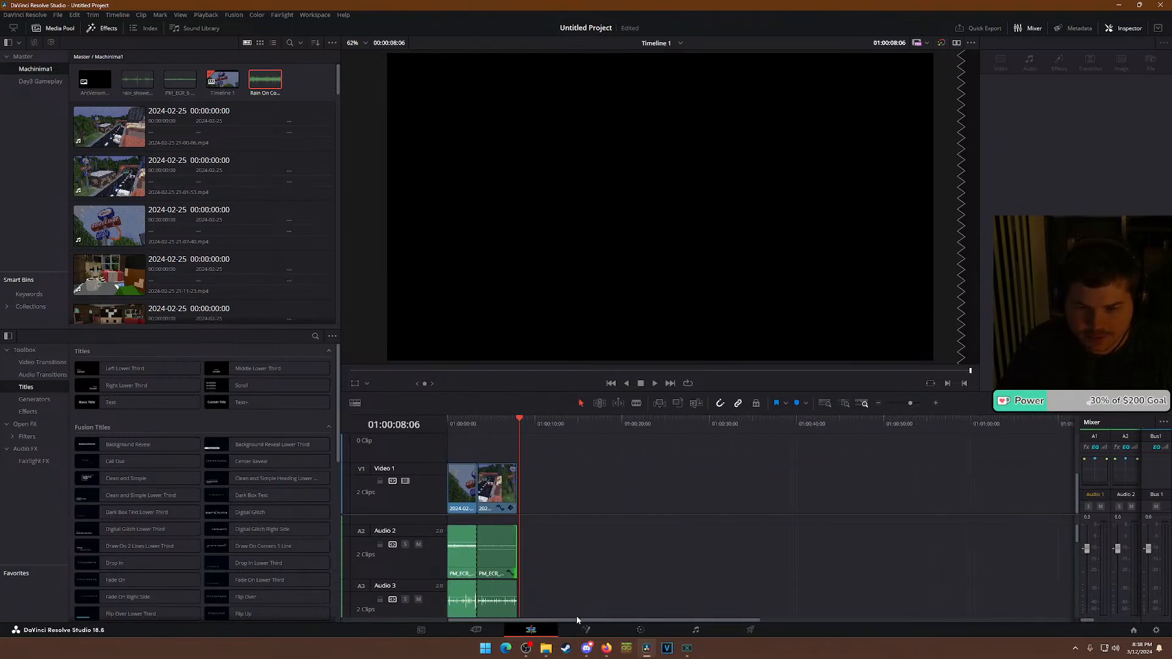
pyautogui.scroll(-1, 538, 544)
pyautogui.scroll(-1, 554, 605)
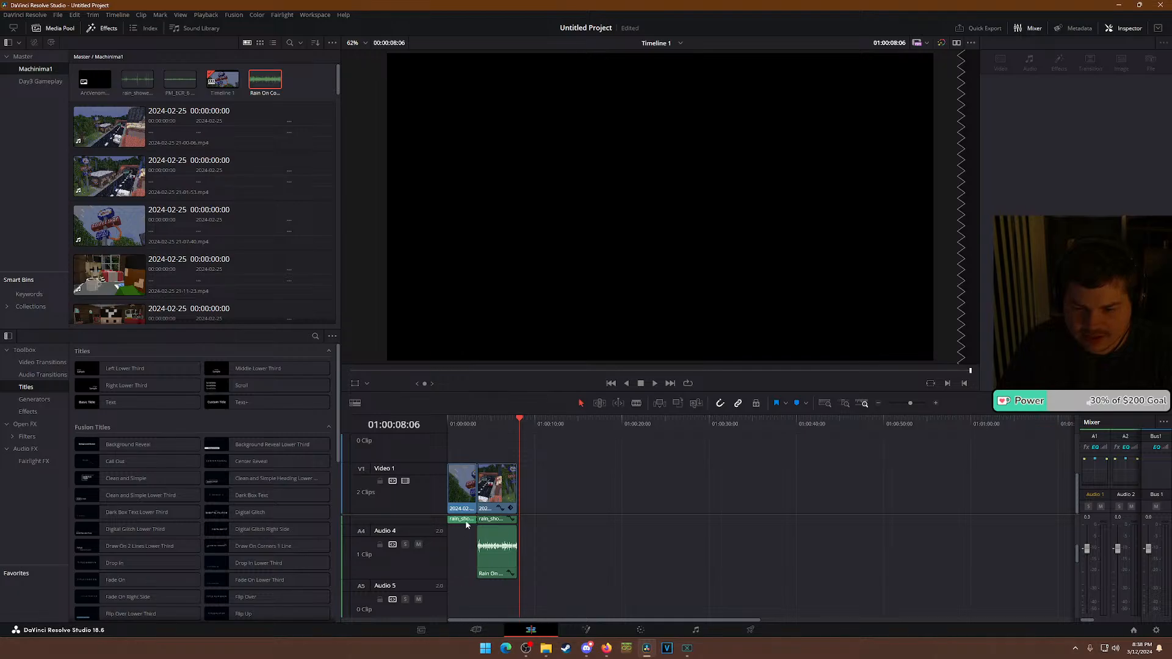
pyautogui.click(447, 422)
pyautogui.press('space')
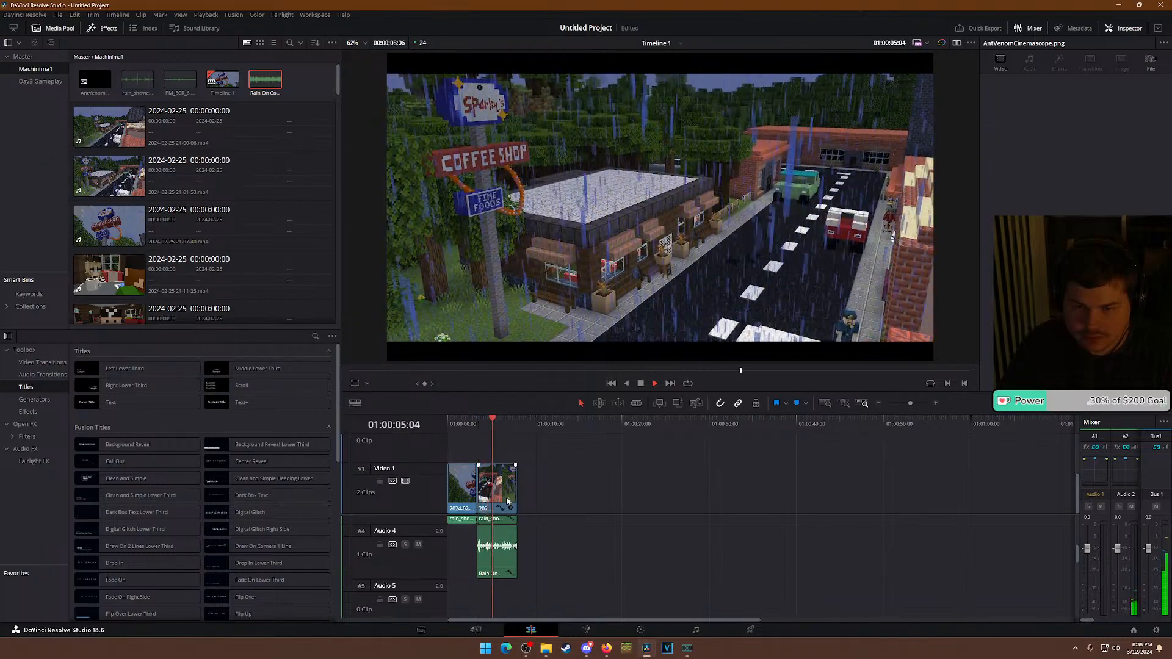
pyautogui.press('space')
# Shorten the second shot and its rain clips on Audio 2, 3 and 4 to end at about 01:00:07:10.
pyautogui.scroll(5, 506, 499)
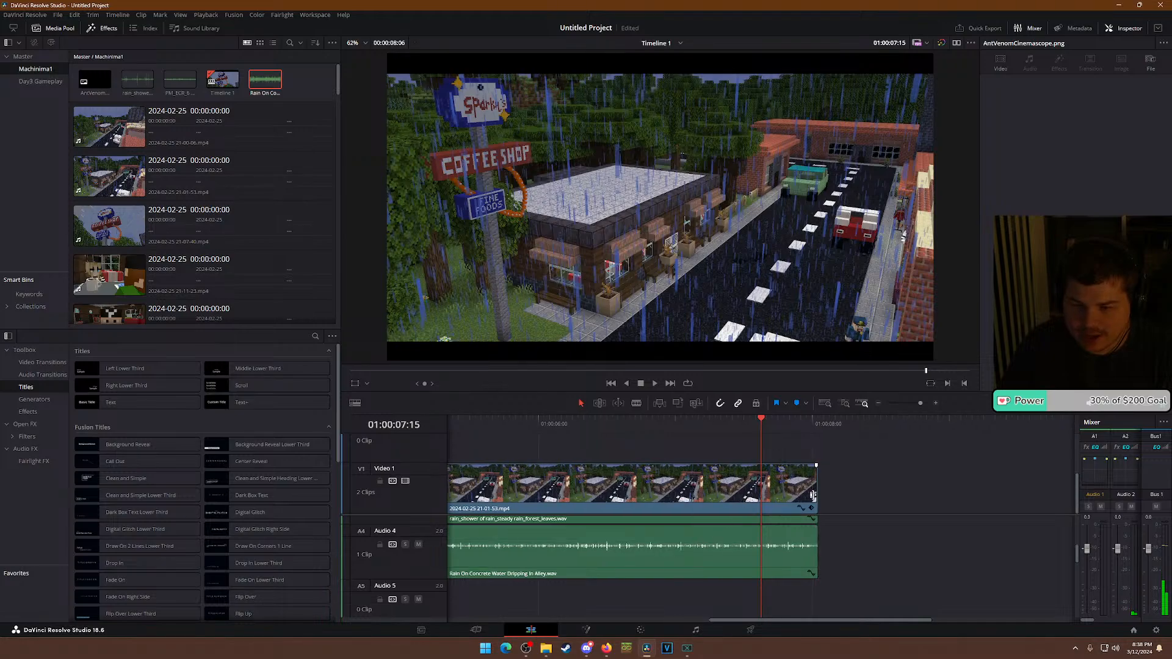
pyautogui.moveTo(817, 490); pyautogui.dragTo(733, 488)
pyautogui.moveTo(810, 562); pyautogui.dragTo(732, 561)
pyautogui.scroll(2, 785, 570)
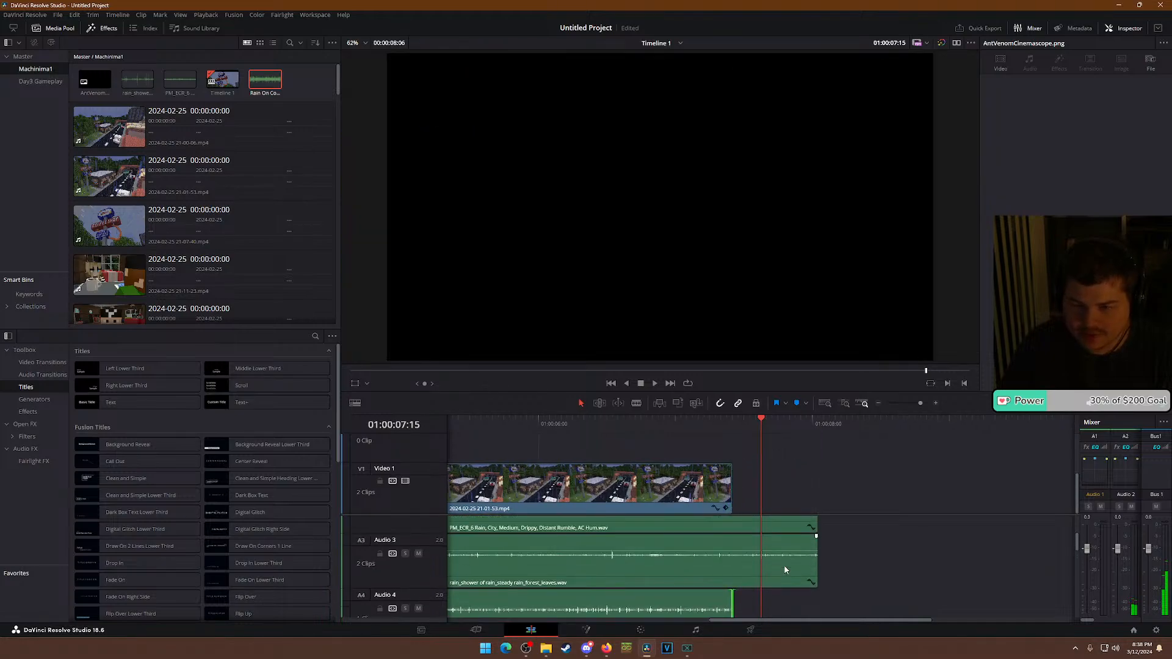
pyautogui.moveTo(815, 574); pyautogui.dragTo(733, 570)
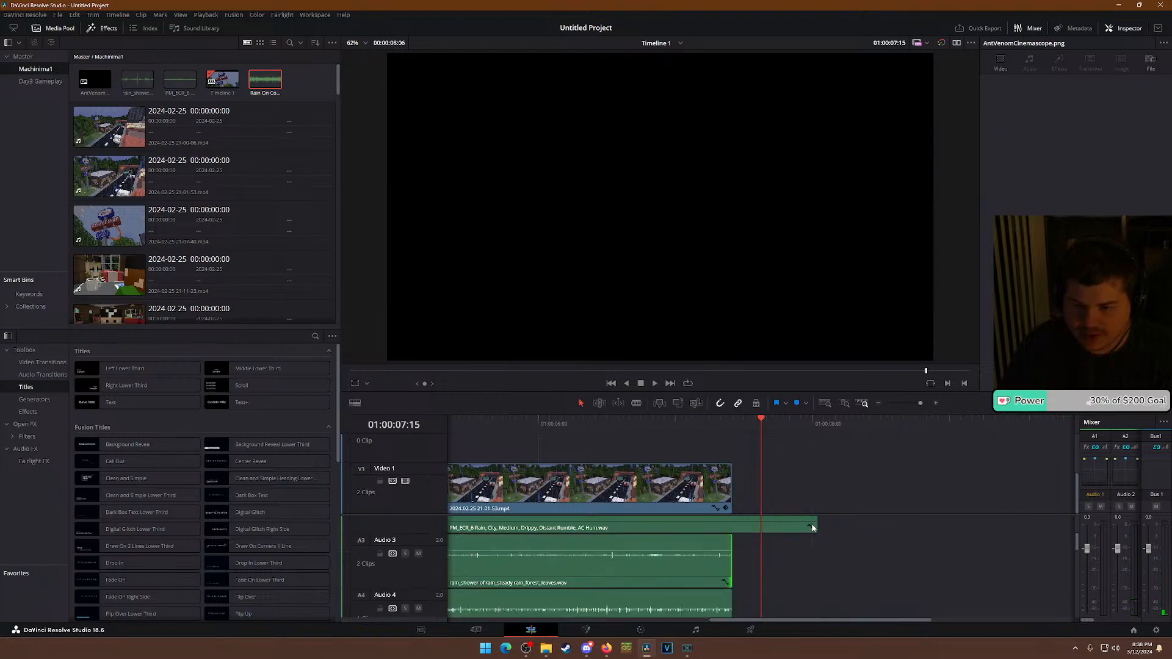
pyautogui.click(812, 527)
pyautogui.click(811, 527)
pyautogui.moveTo(812, 563); pyautogui.dragTo(731, 562)
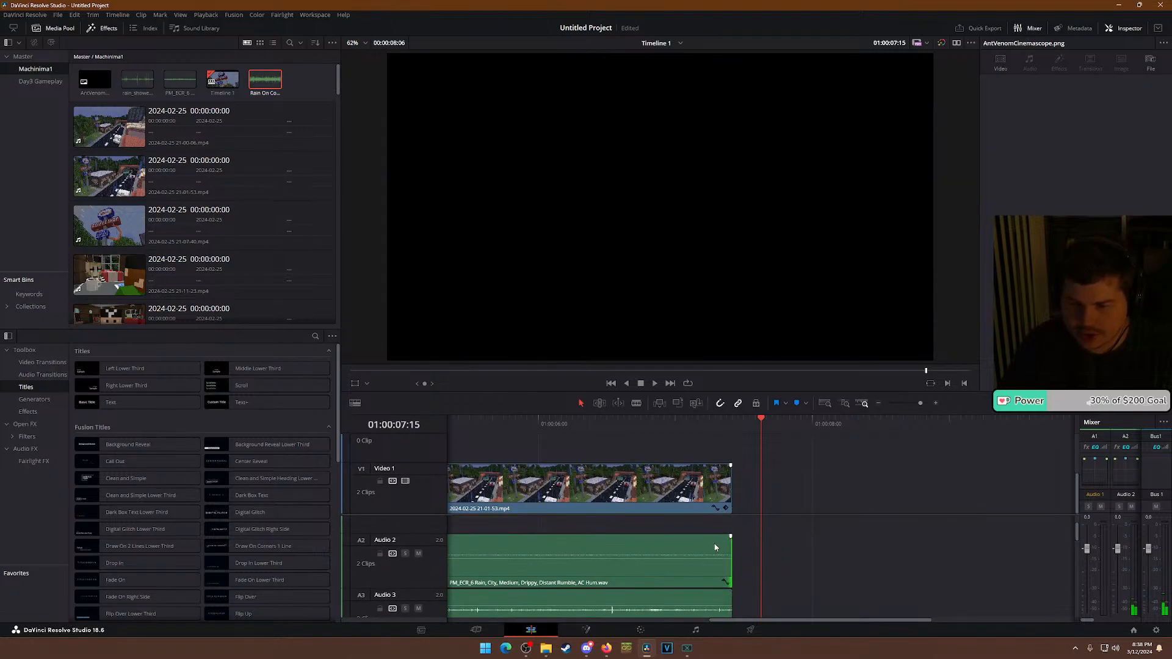
pyautogui.scroll(-3, 716, 536)
pyautogui.scroll(-3, 714, 531)
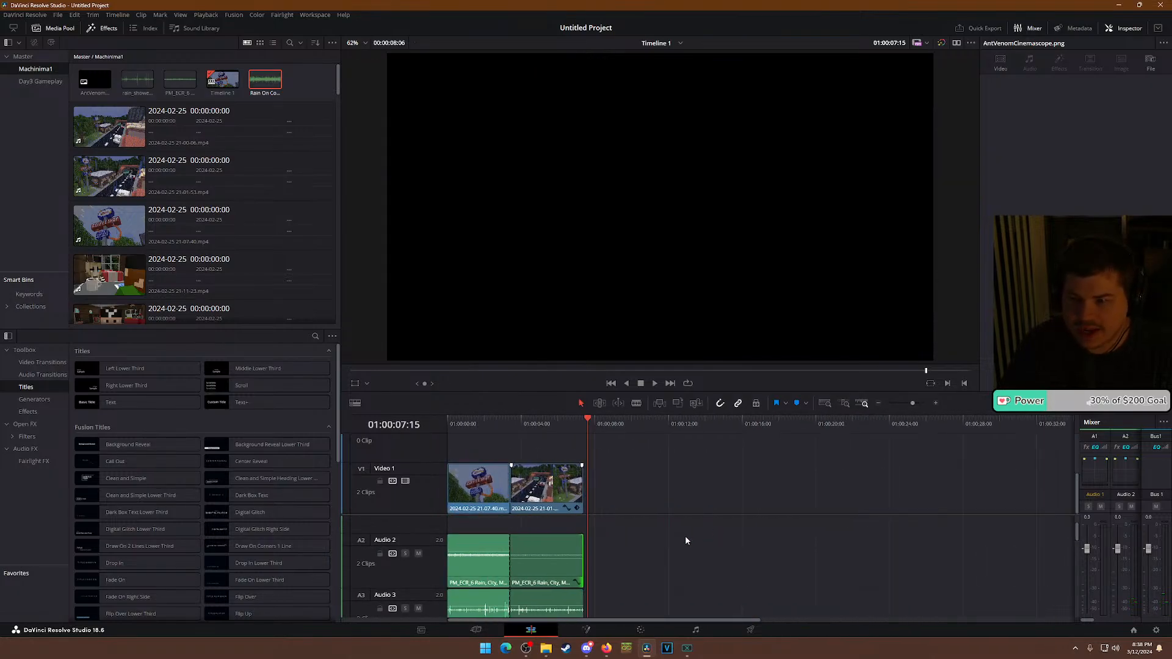
pyautogui.scroll(5, 685, 536)
pyautogui.scroll(-1, 710, 530)
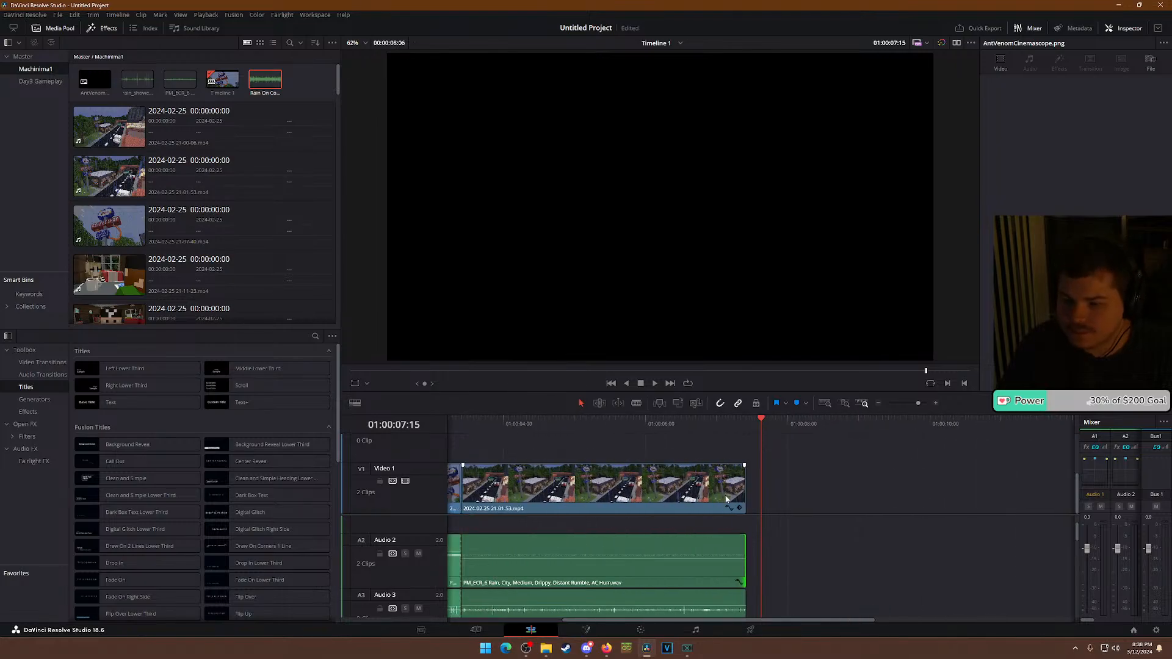
pyautogui.moveTo(566, 423); pyautogui.dragTo(819, 431)
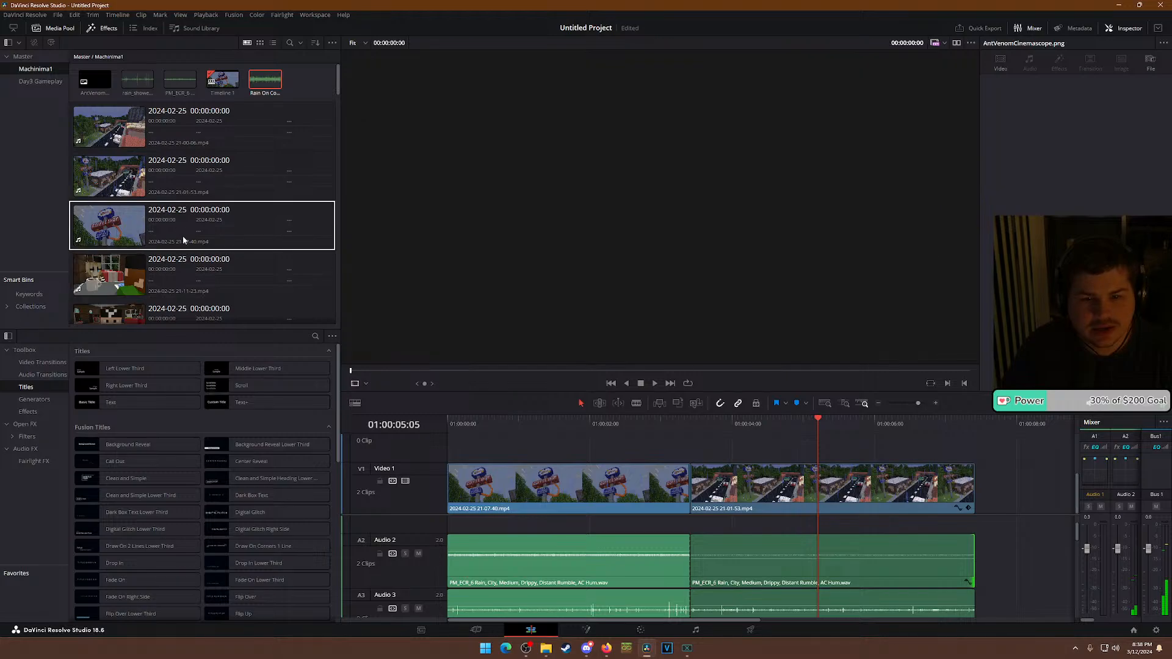
pyautogui.scroll(-3, 186, 269)
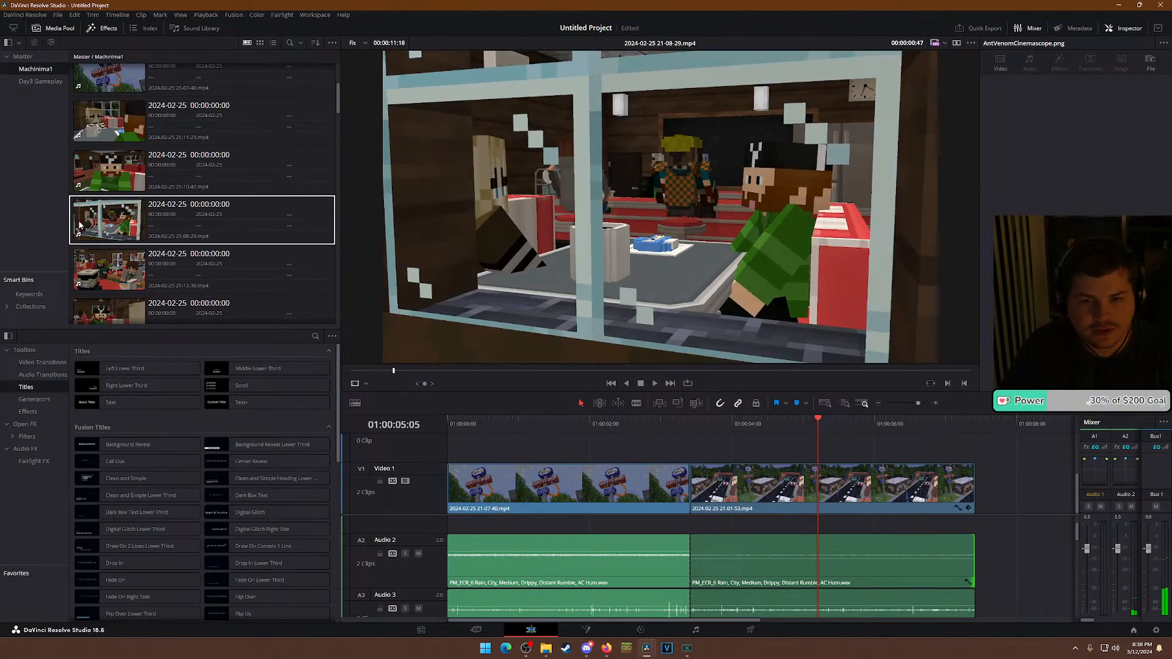
pyautogui.moveTo(91, 224); pyautogui.dragTo(983, 499)
pyautogui.scroll(-2, 925, 496)
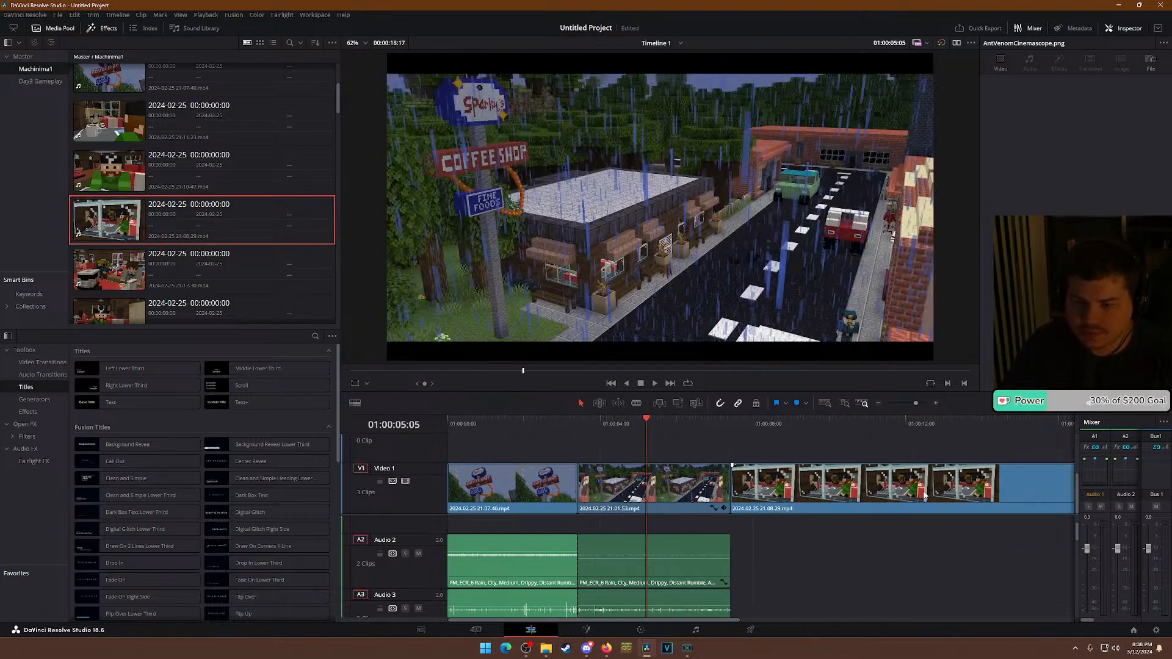
pyautogui.moveTo(720, 419); pyautogui.dragTo(730, 419)
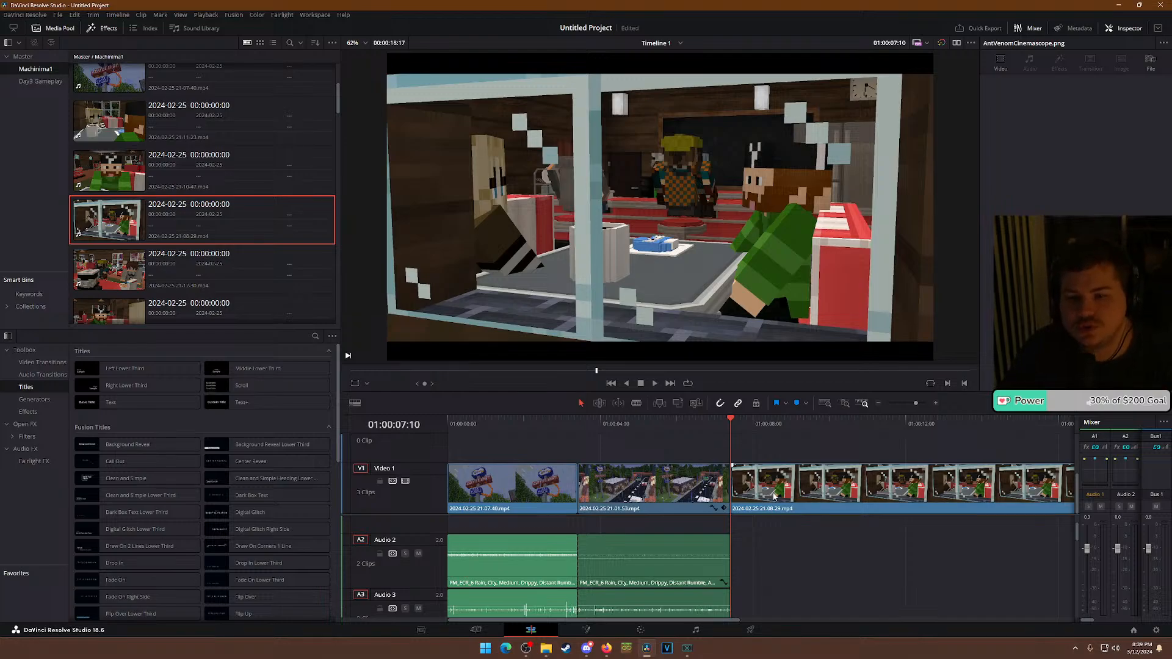
# Place the dancoffee.wav voice recording from the Master bin on Audio 1, starting with the third shot.
pyautogui.scroll(3, 211, 236)
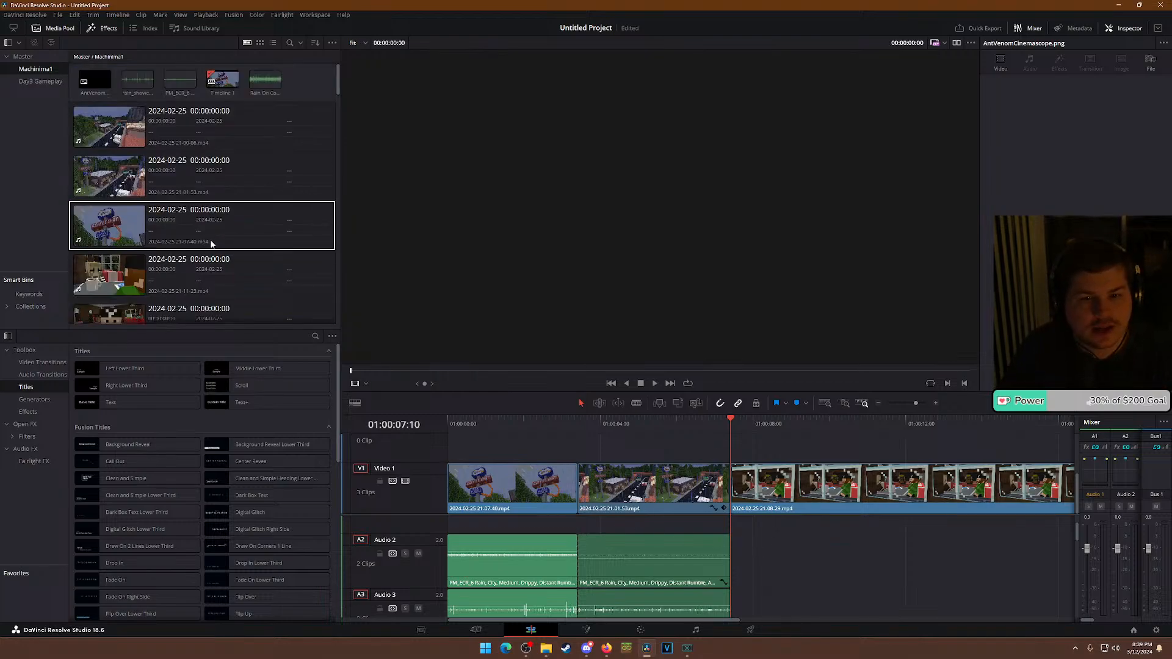
pyautogui.click(33, 55)
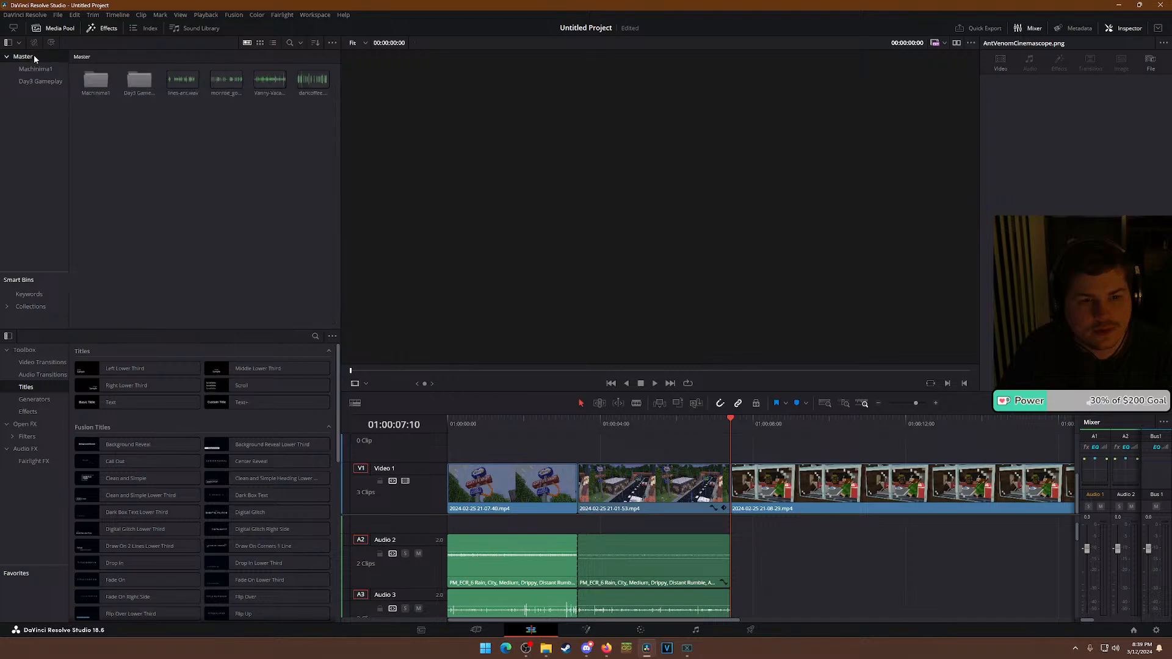
pyautogui.moveTo(313, 80); pyautogui.dragTo(741, 565)
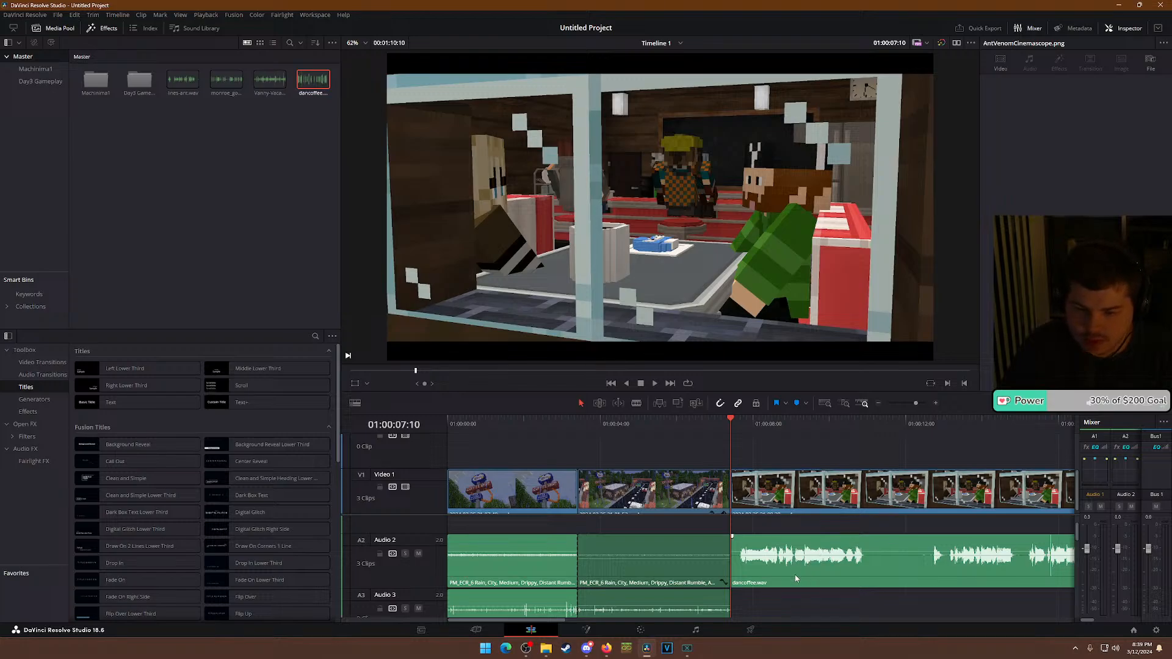
pyautogui.scroll(2, 812, 574)
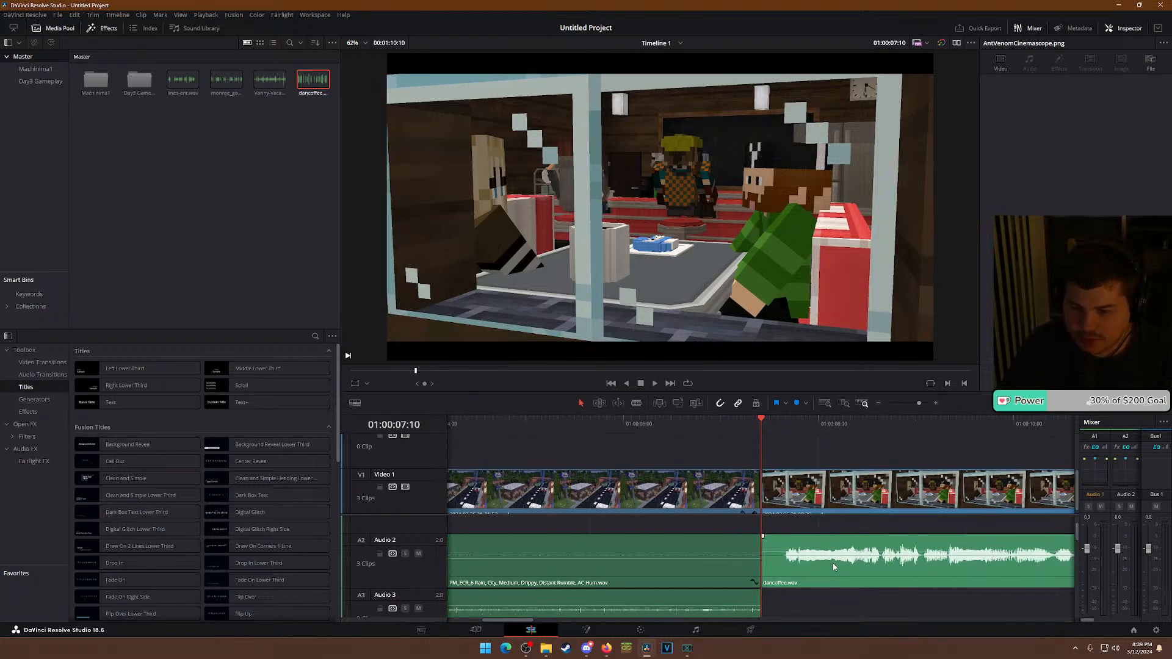
pyautogui.scroll(2, 794, 556)
pyautogui.click(823, 587)
pyautogui.scroll(-2, 806, 580)
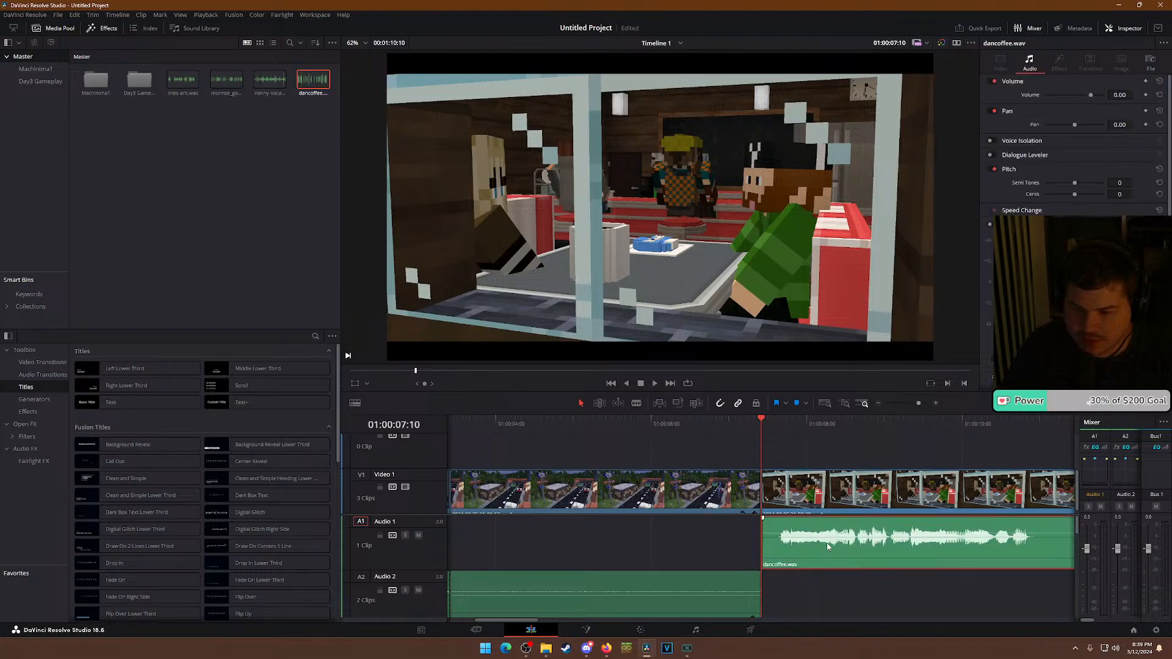
pyautogui.press('Delete')
pyautogui.scroll(-4, 806, 585)
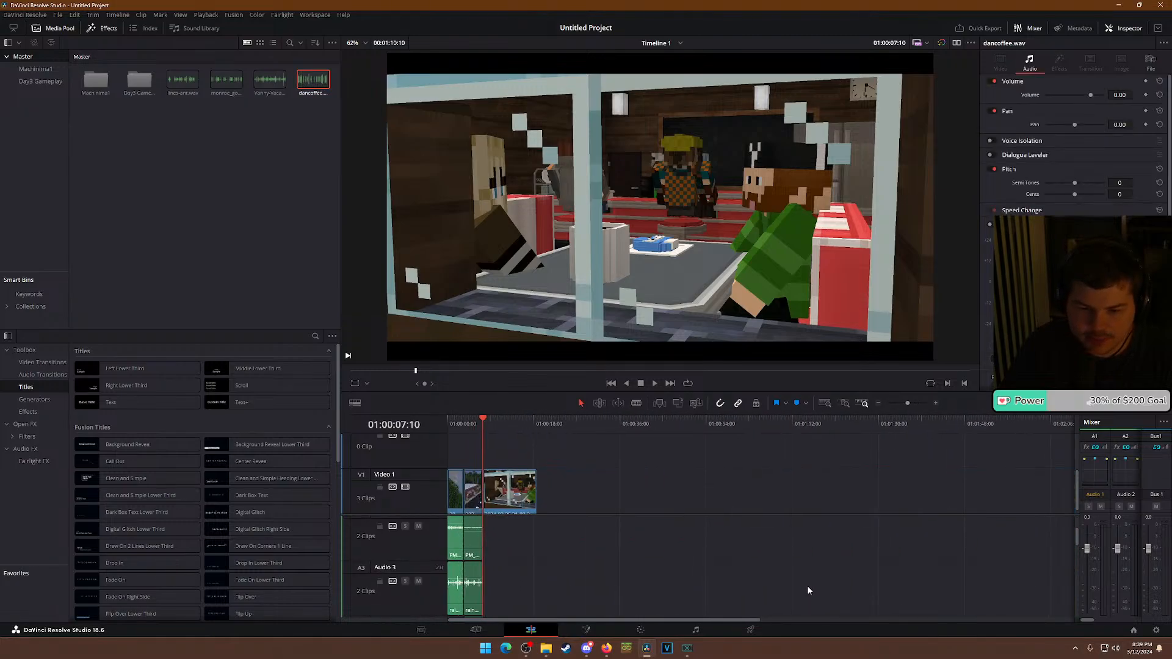
pyautogui.scroll(3, 741, 574)
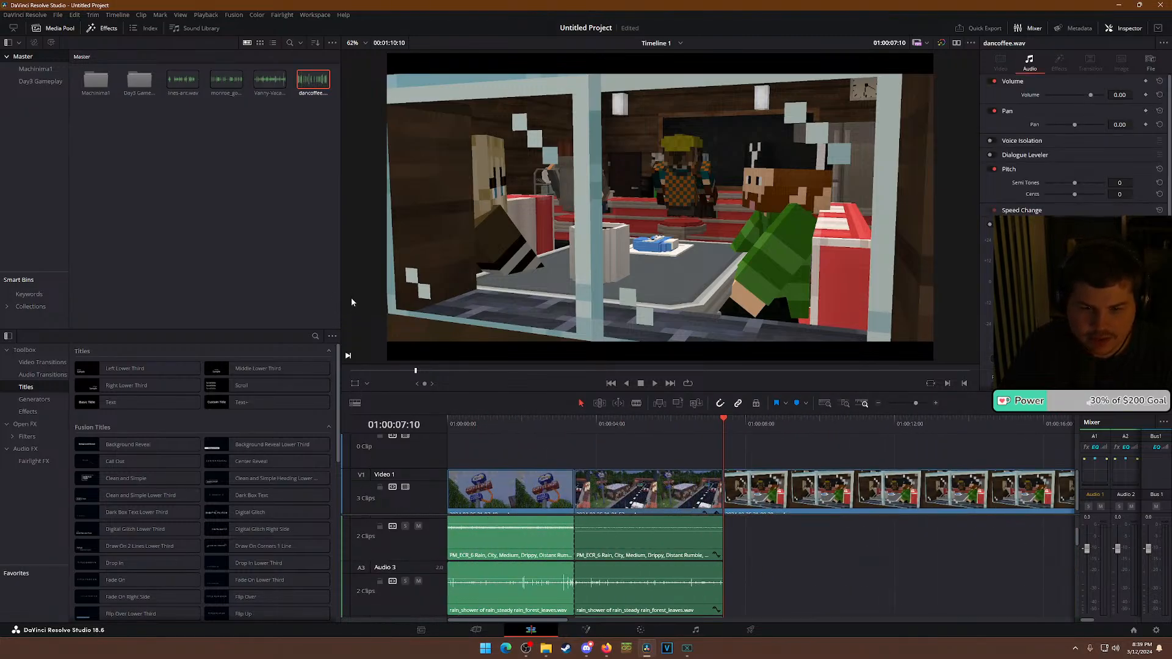
# Enlarge the timeline area and move all rain clips from Audio 2–4 down to Audio 5–7.
pyautogui.moveTo(340, 301); pyautogui.dragTo(141, 263)
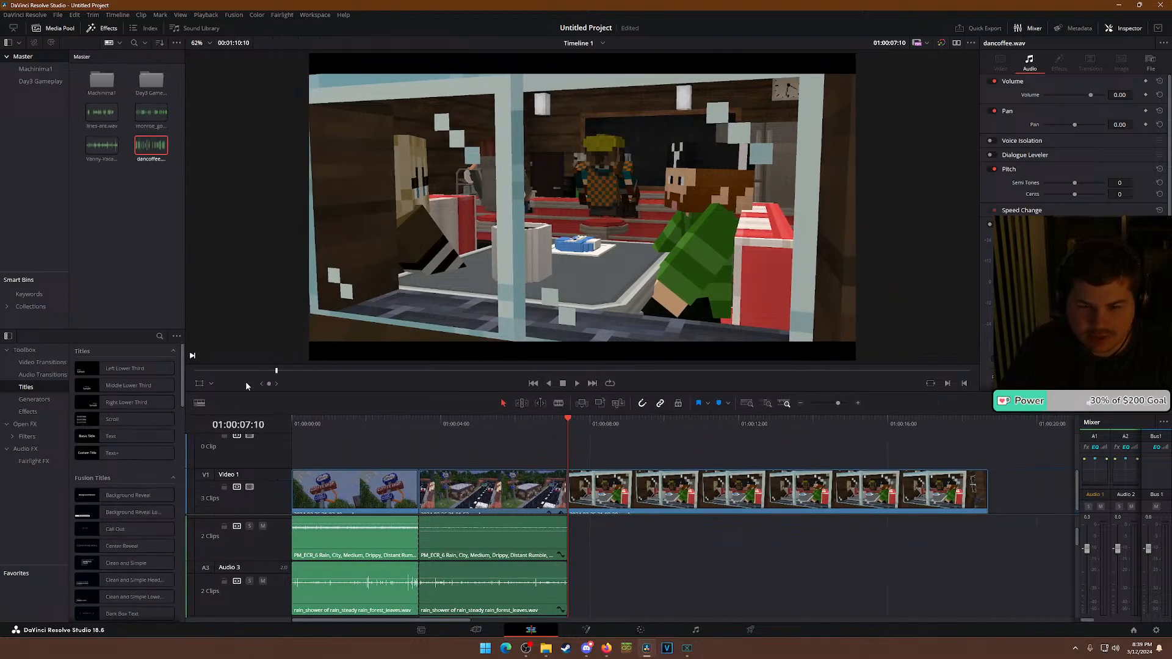
pyautogui.moveTo(302, 390); pyautogui.dragTo(308, 101)
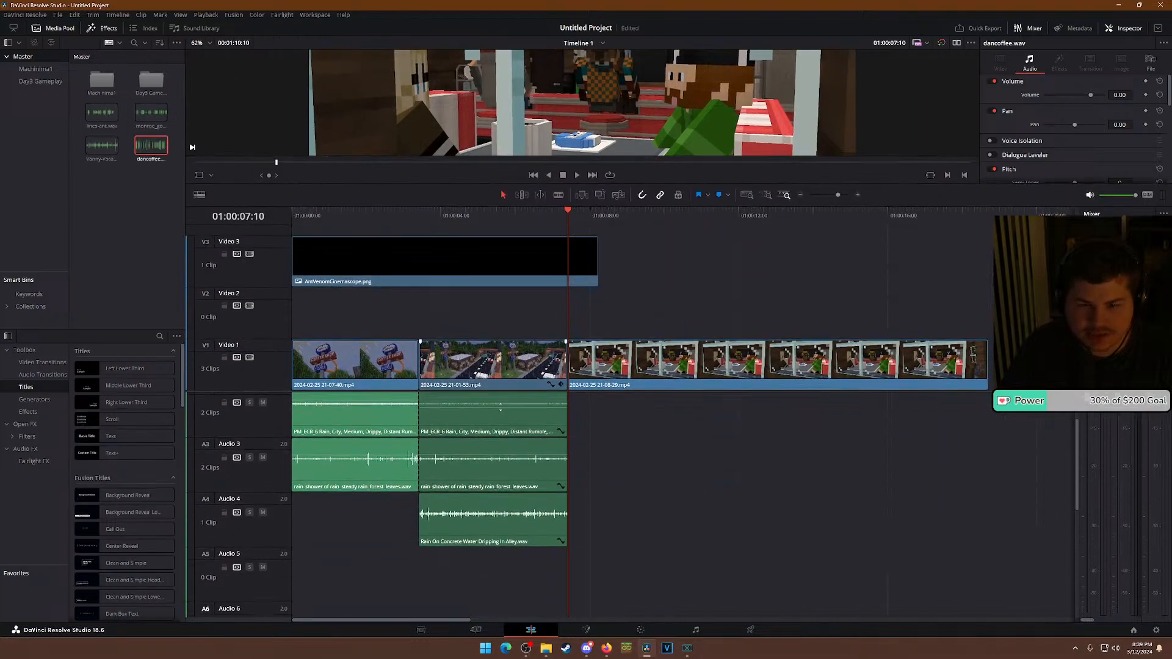
pyautogui.scroll(-1, 611, 556)
pyautogui.moveTo(618, 565); pyautogui.dragTo(354, 406)
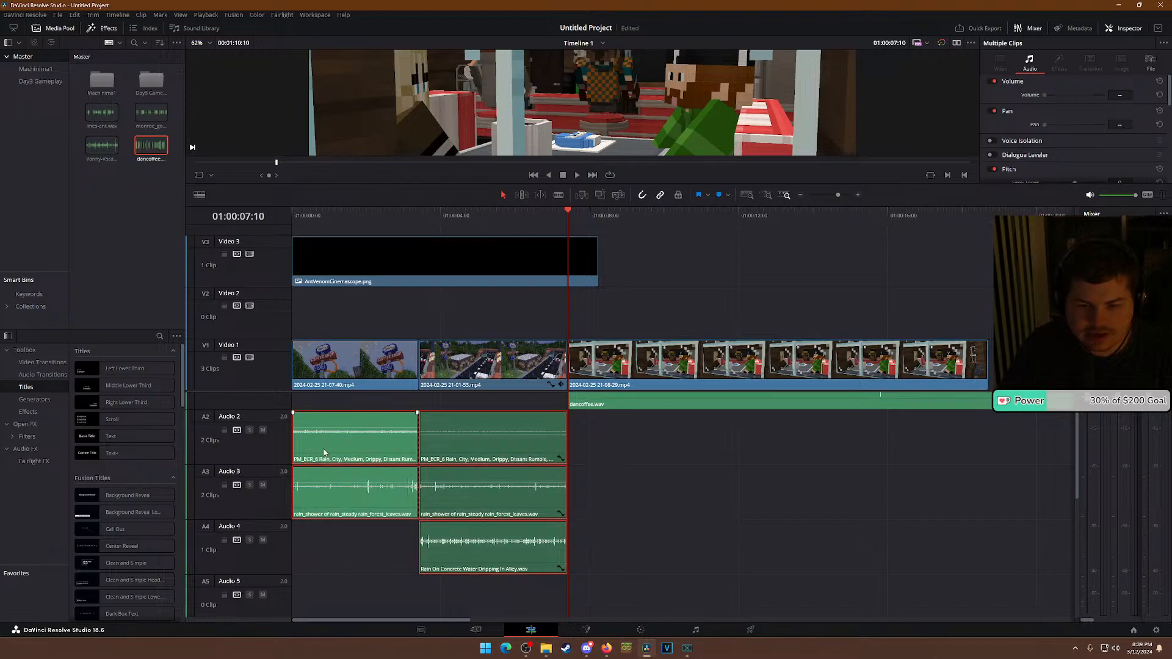
pyautogui.scroll(3, 376, 483)
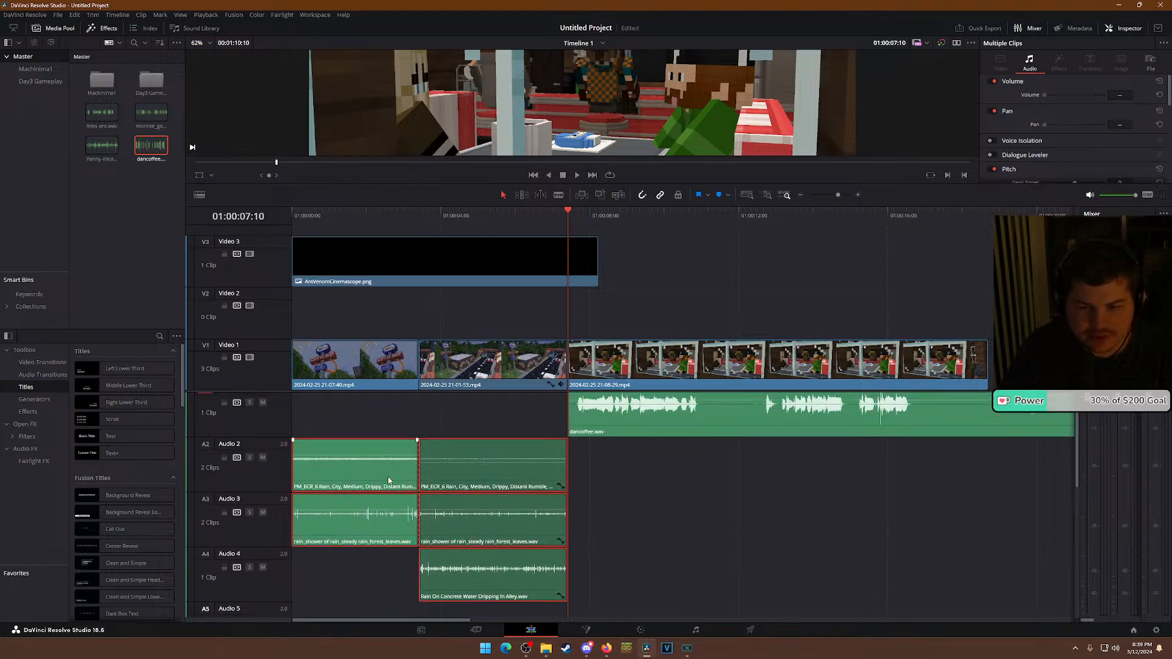
pyautogui.moveTo(355, 481)
pyautogui.mouseDown()
pyautogui.moveTo(364, 614)
pyautogui.moveTo(347, 638)
pyautogui.moveTo(353, 492)
pyautogui.moveTo(353, 502)
pyautogui.mouseUp()
pyautogui.click(393, 437)
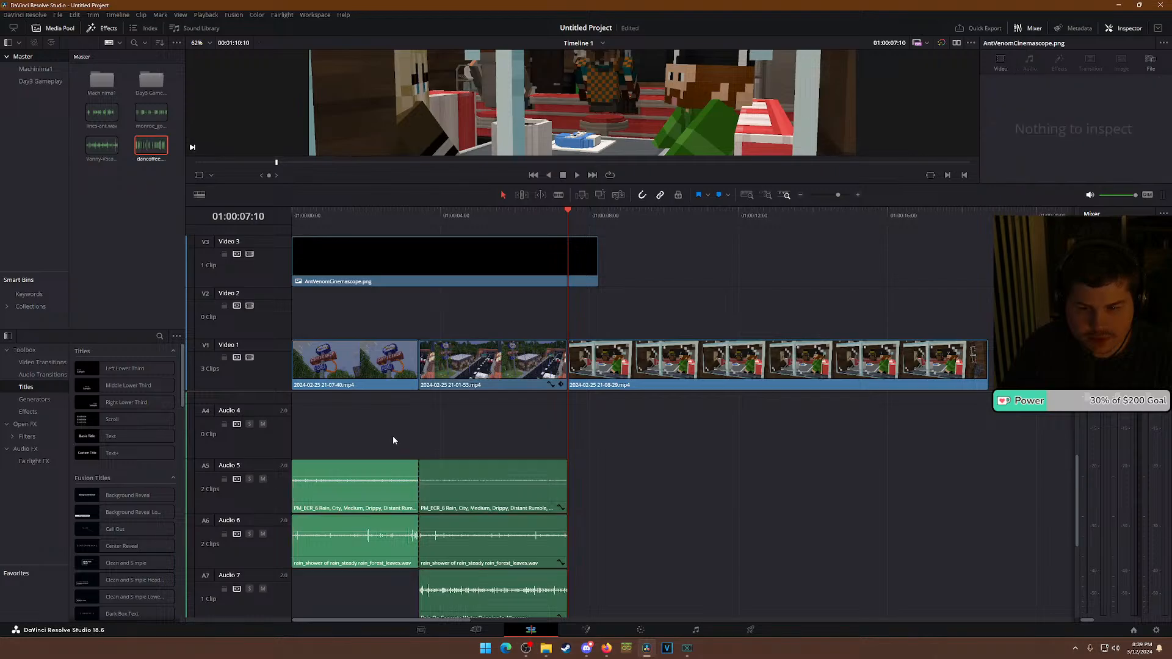
# Extend the AntVenomCinemascope.png overlay past the end of the third shot and play the opening of dancoffee.wav.
pyautogui.scroll(5, 428, 464)
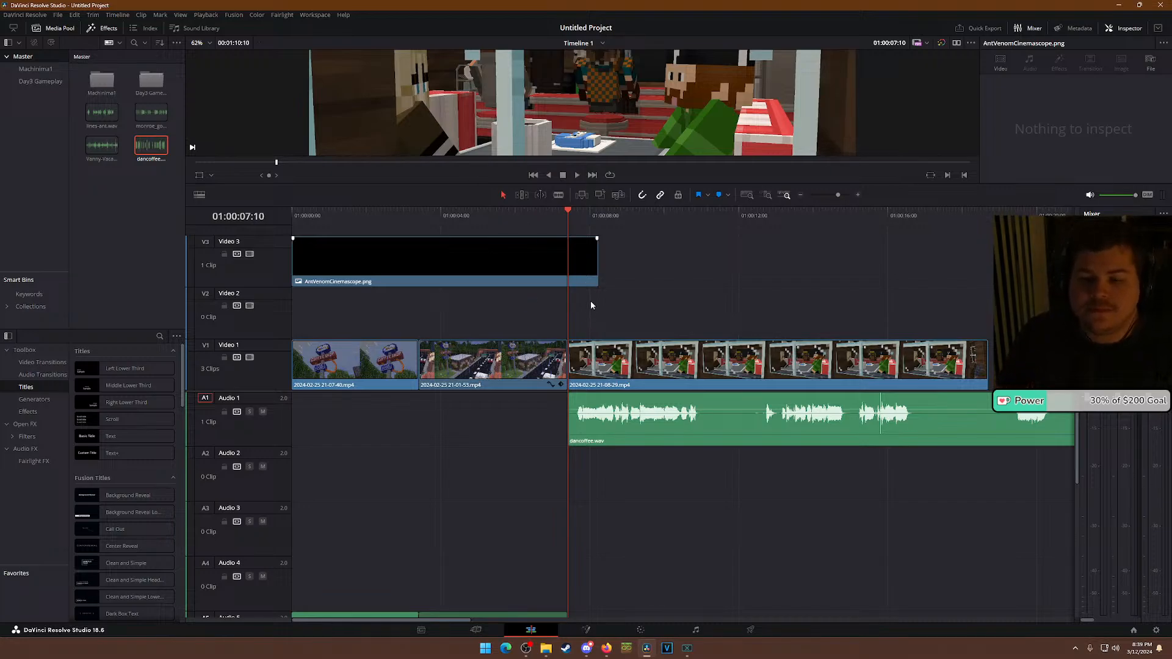
pyautogui.moveTo(598, 266); pyautogui.dragTo(994, 266)
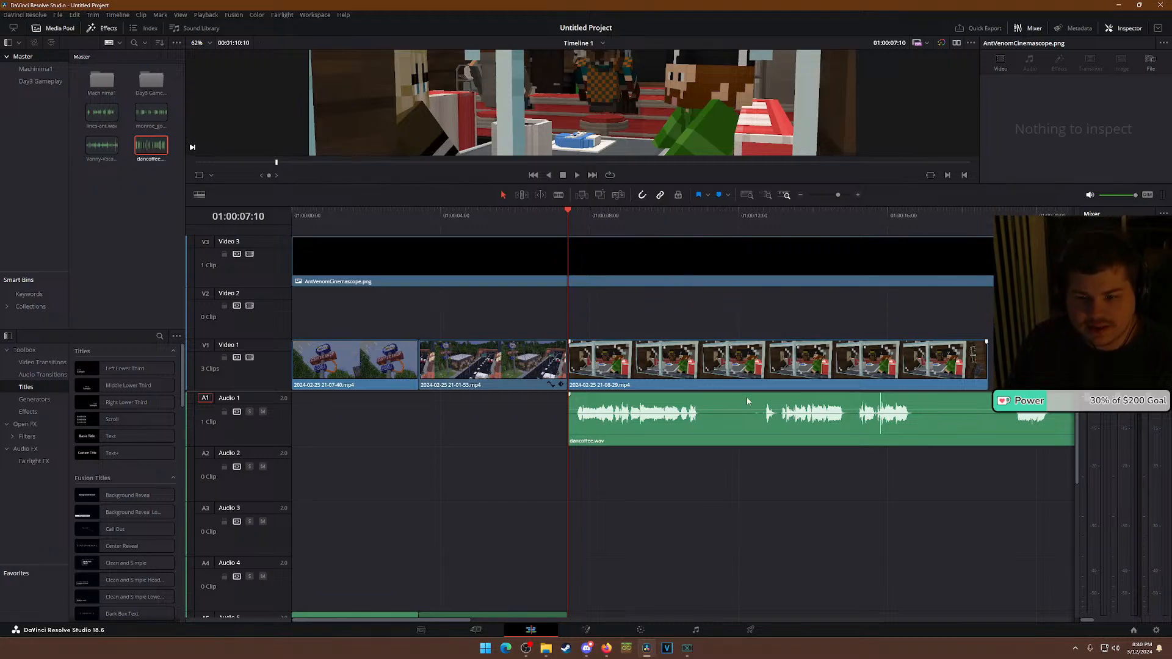
pyautogui.click(641, 435)
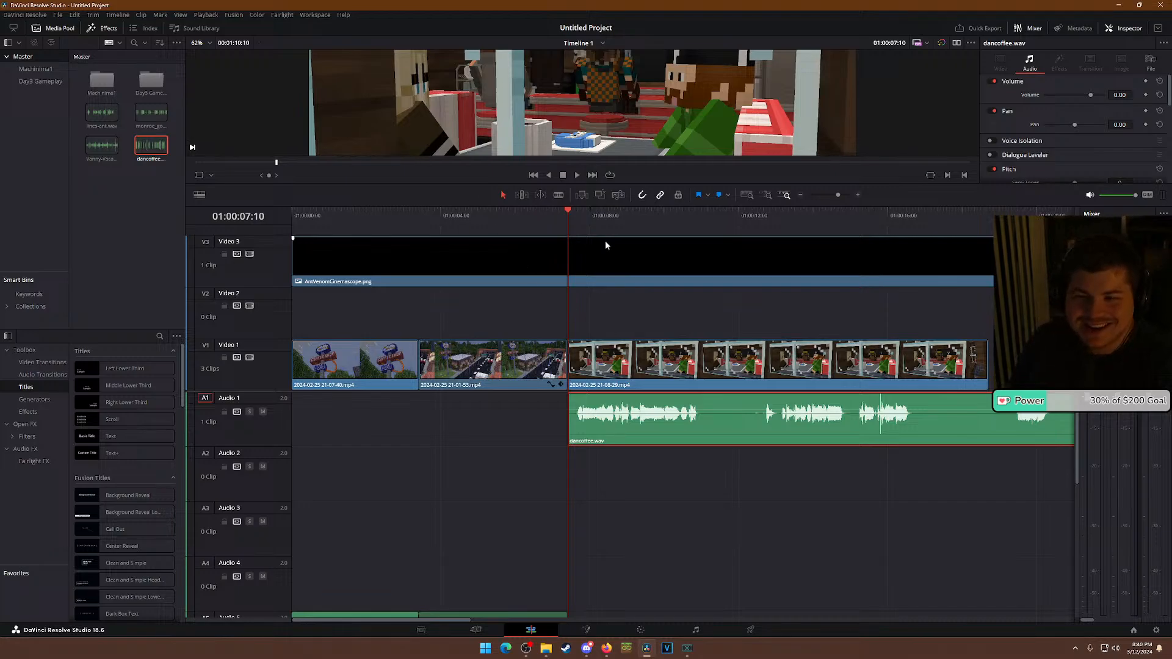
pyautogui.press('space')
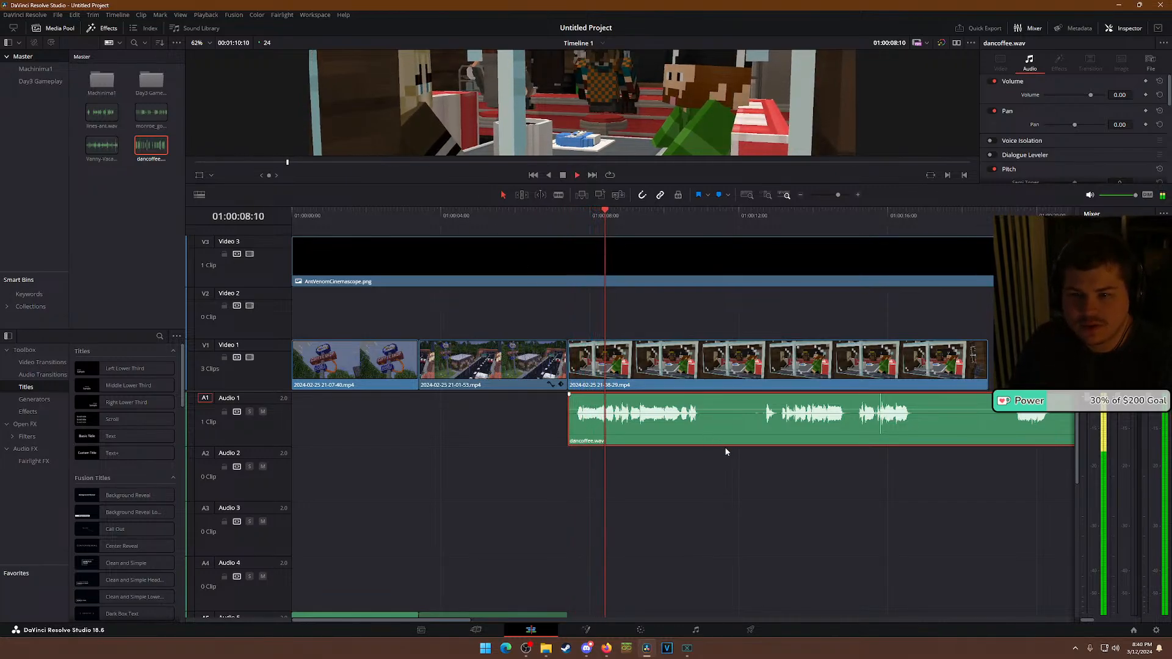
pyautogui.press('space')
# Trim about 3 seconds off the start of the diner window shot and move it back against the second shot.
pyautogui.moveTo(570, 365); pyautogui.dragTo(682, 359)
pyautogui.moveTo(706, 363); pyautogui.dragTo(601, 356)
pyautogui.click(560, 228)
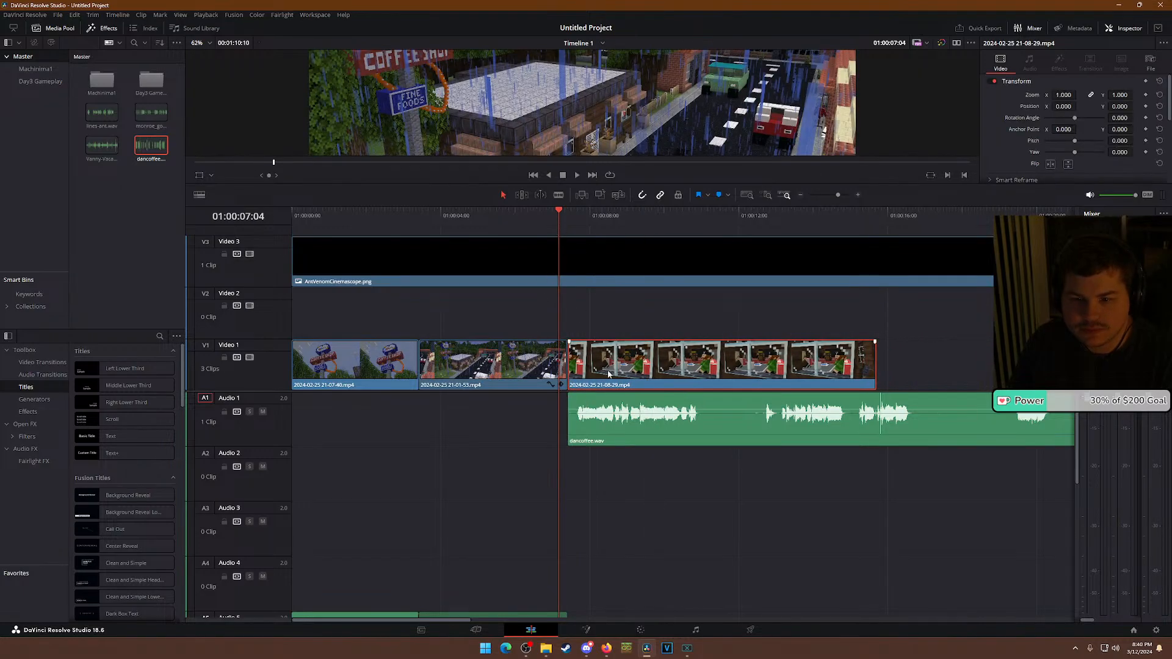
# Shorten dancoffee.wav on Audio 1 to end just after its first spoken passage.
pyautogui.click(647, 426)
pyautogui.hotkey('ctrl', '-')
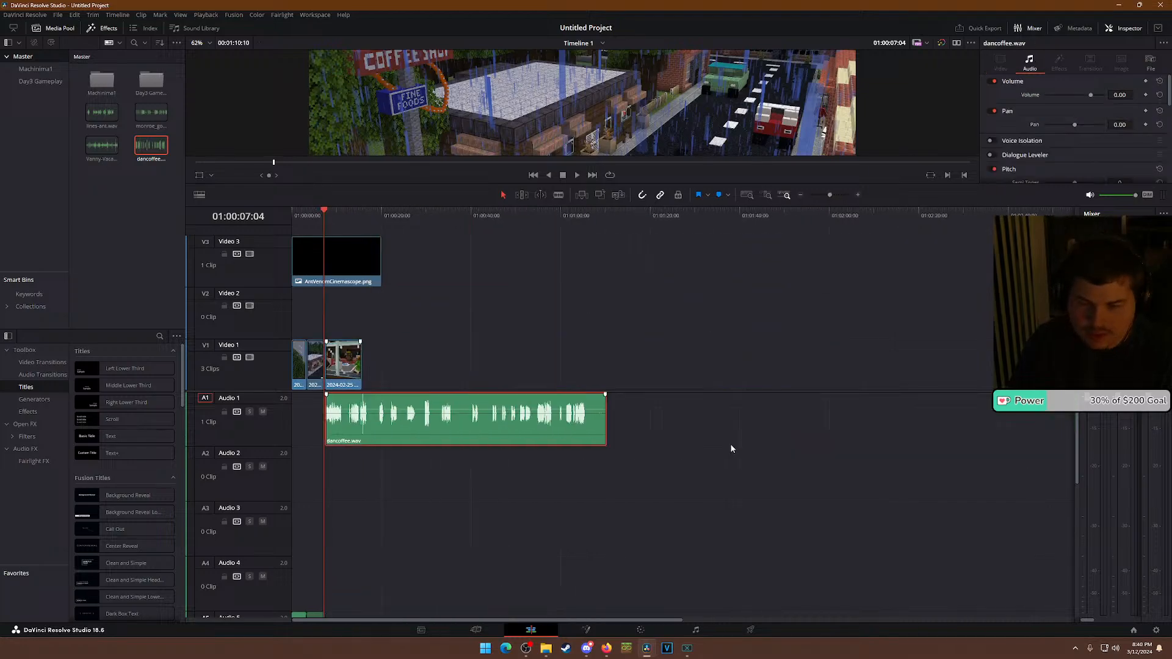
pyautogui.moveTo(790, 419); pyautogui.dragTo(369, 403)
pyautogui.scroll(4, 462, 434)
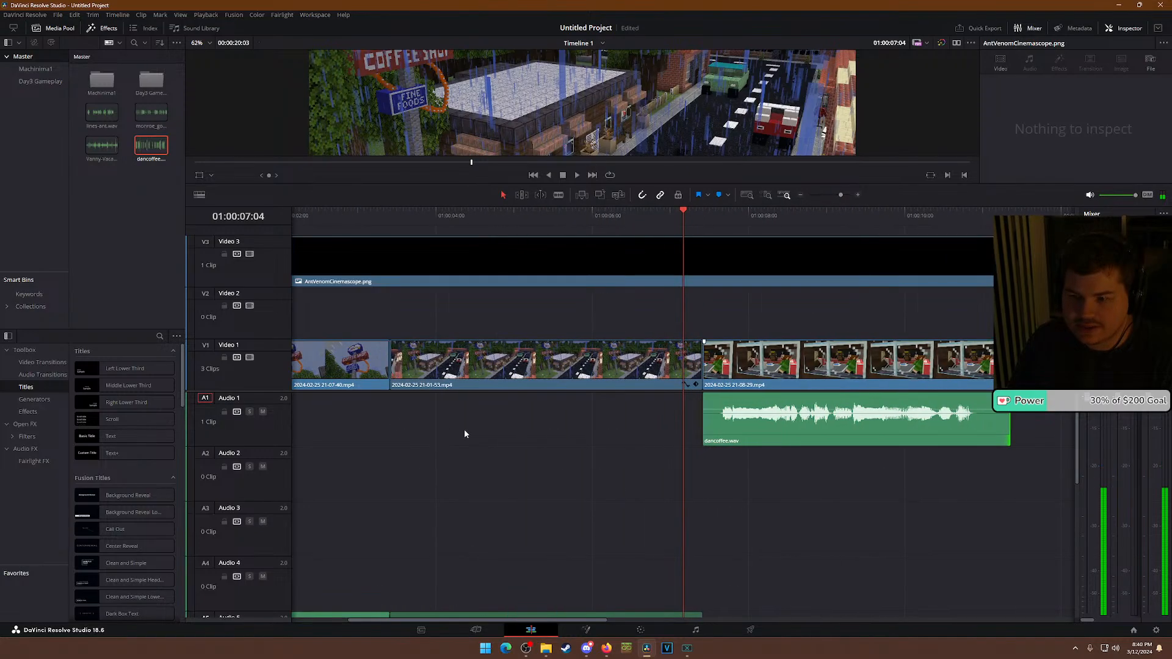
# Enlarge the preview viewer until the whole frame is comfortably visible and return the playhead to the start of the timeline.
pyautogui.hotkey('alt', 'Tab')
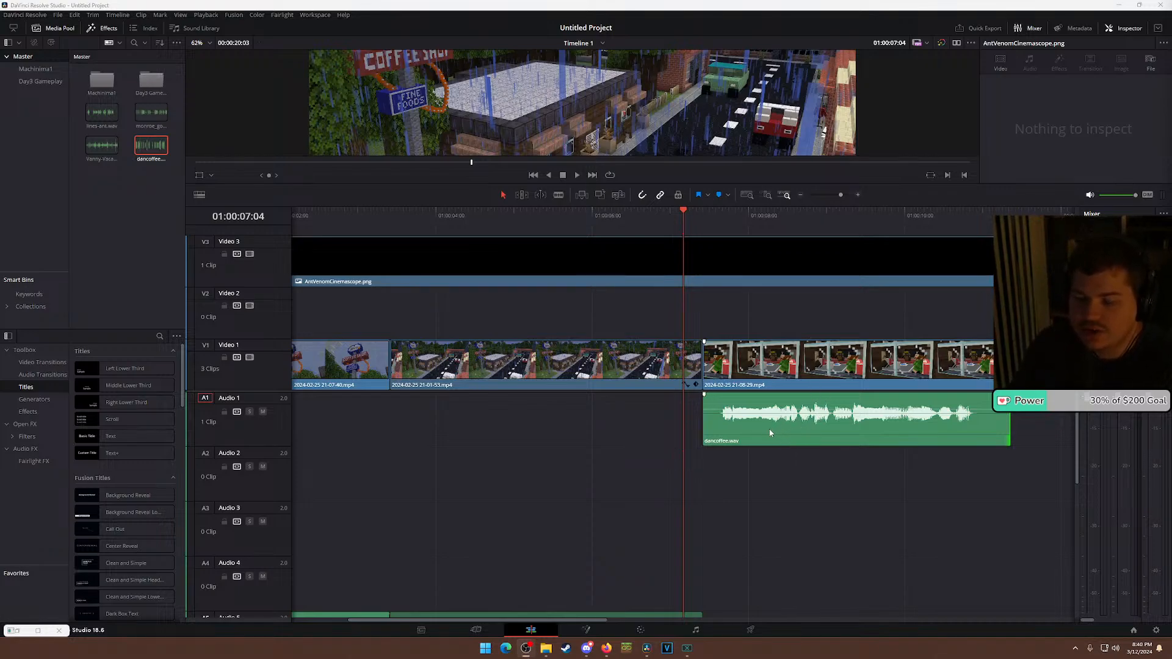
pyautogui.click(752, 220)
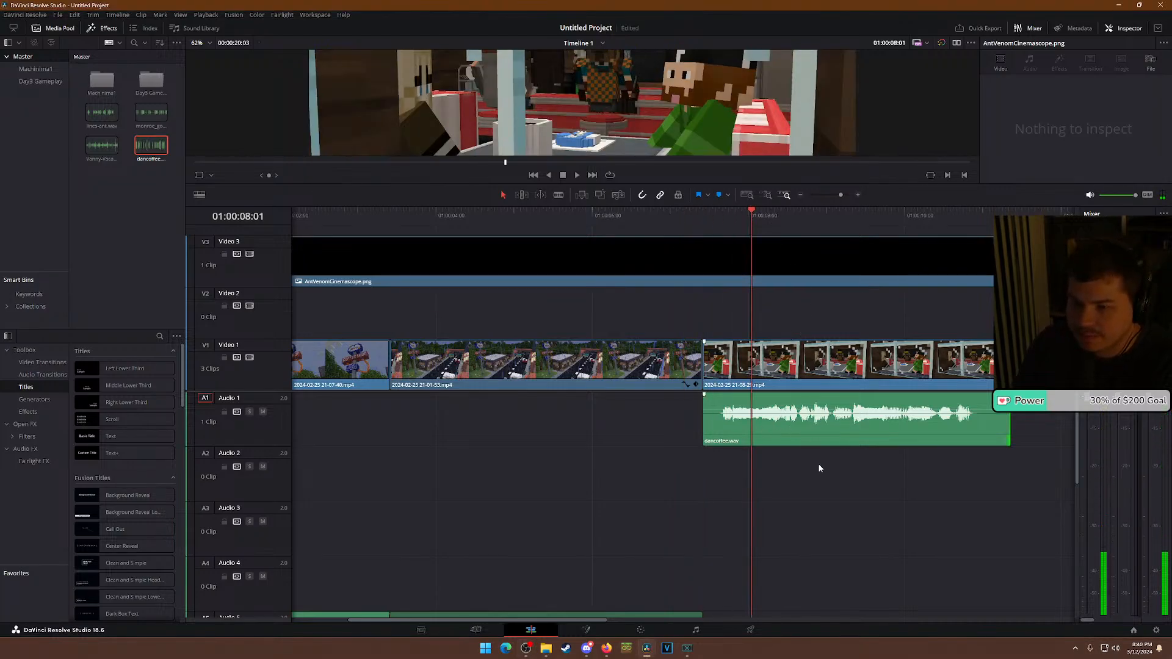
pyautogui.moveTo(265, 390); pyautogui.dragTo(281, 490)
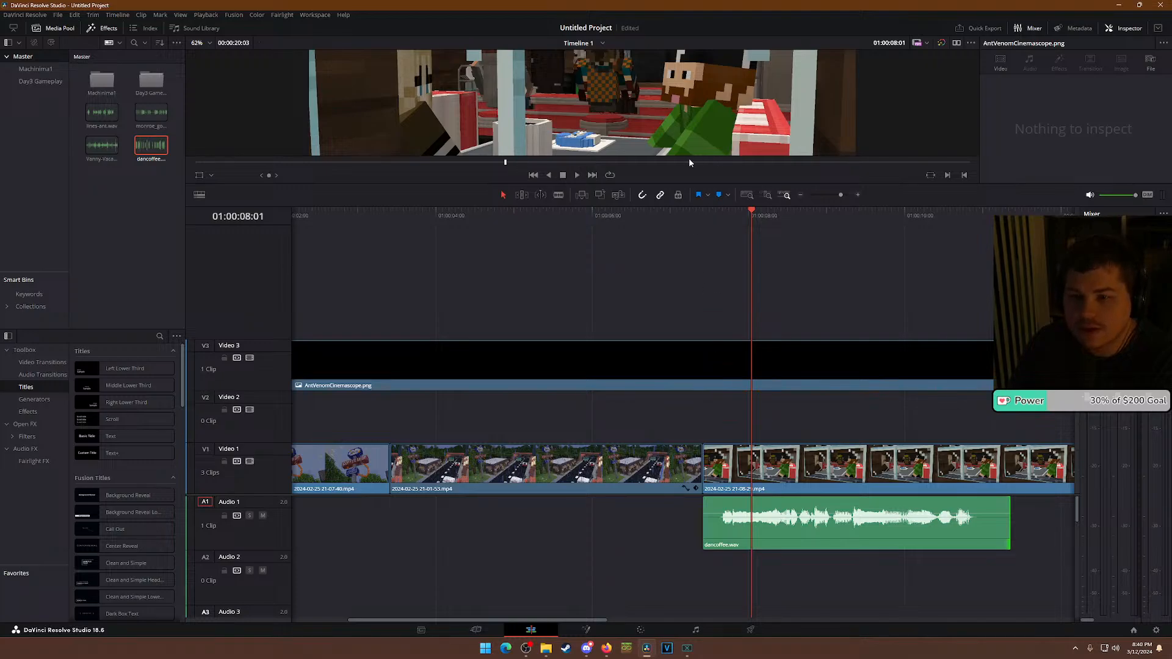
pyautogui.moveTo(375, 183); pyautogui.dragTo(471, 208)
pyautogui.scroll(-4, 482, 244)
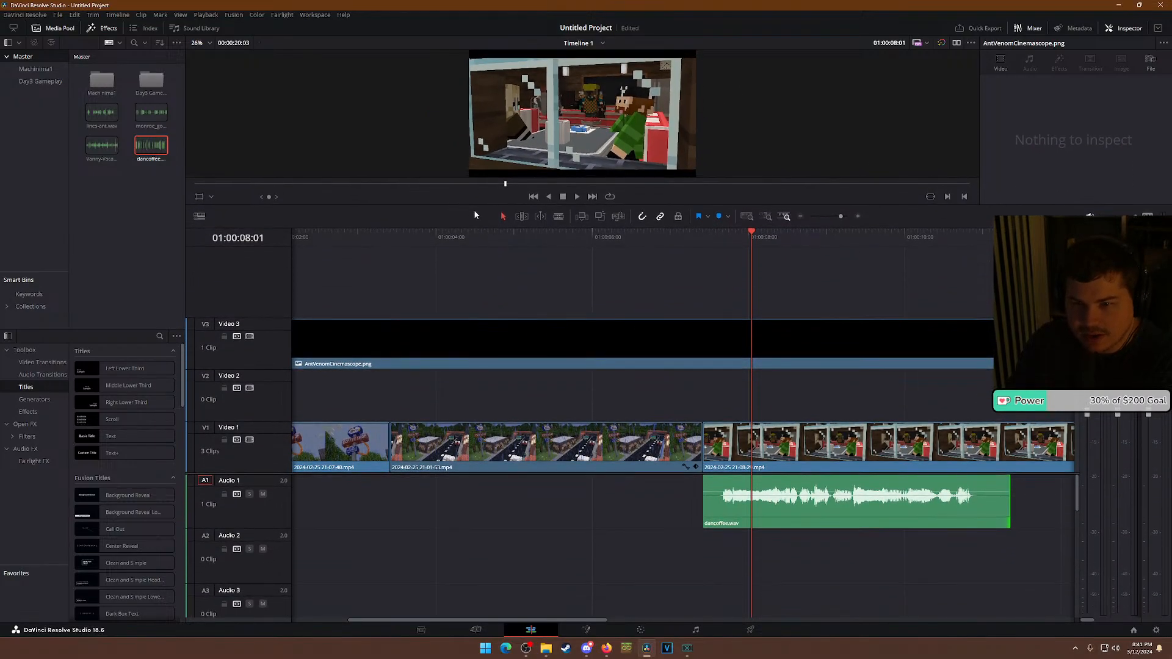
pyautogui.click(783, 257)
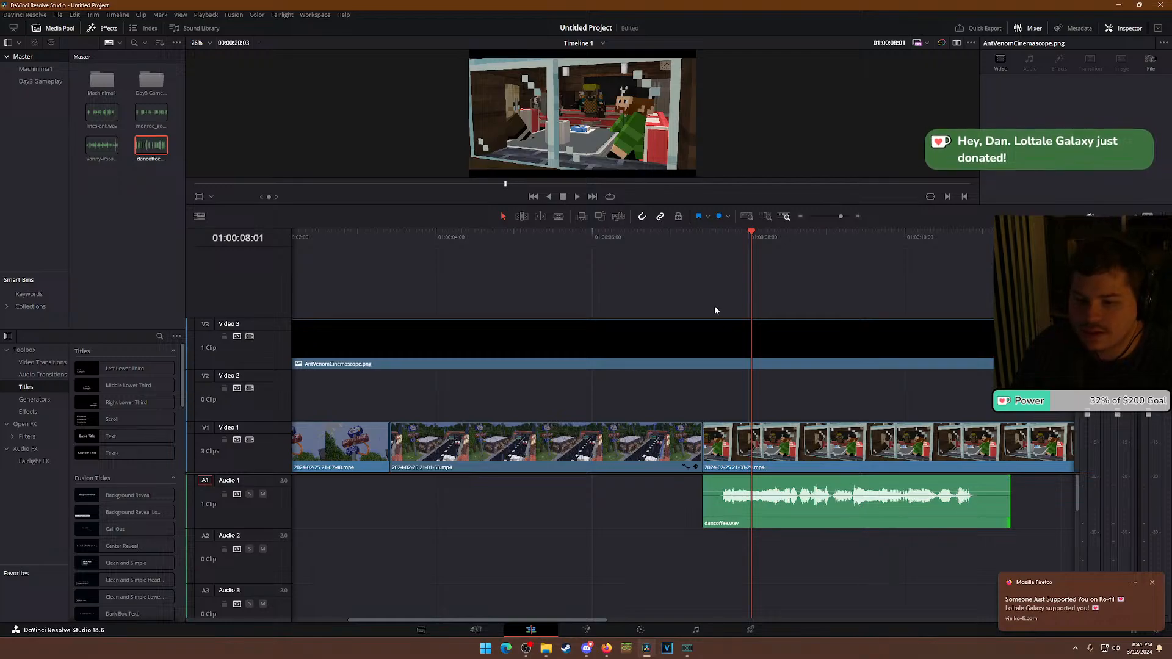
pyautogui.click(704, 237)
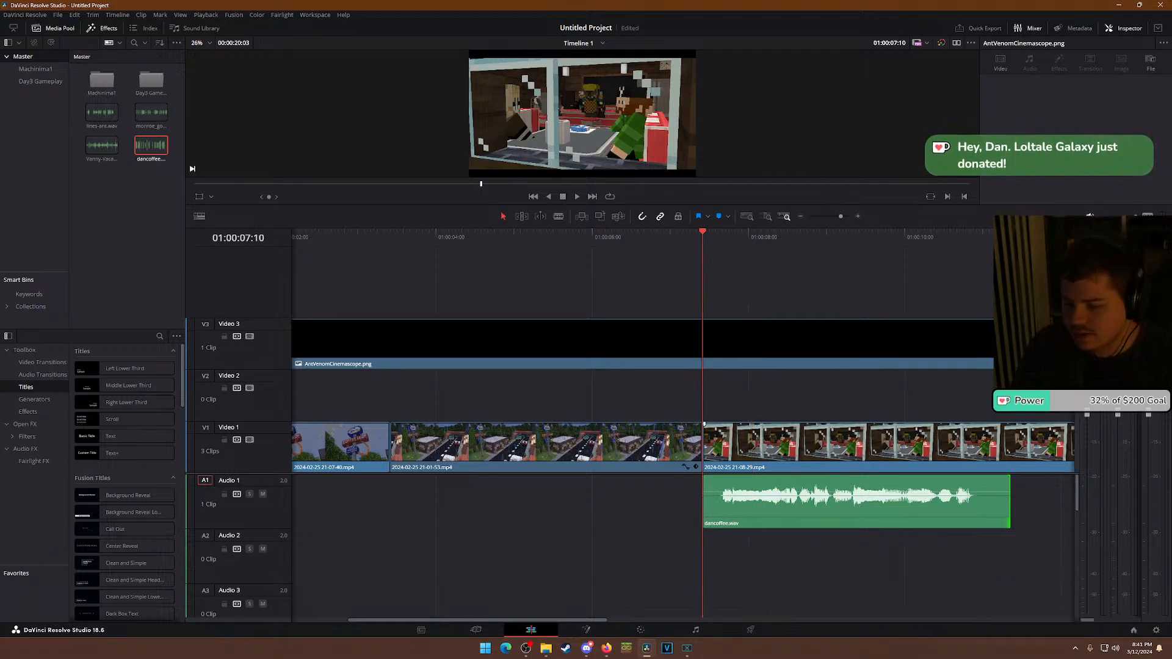
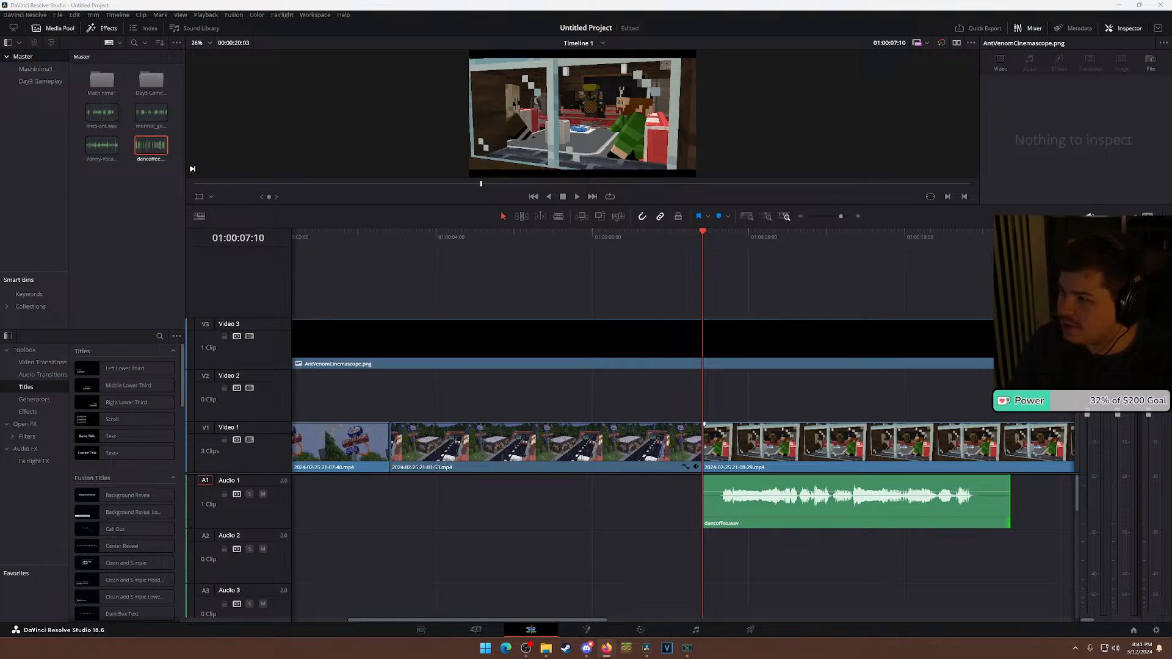
pyautogui.hotkey('alt', 'Tab')
pyautogui.moveTo(635, 233); pyautogui.dragTo(280, 270)
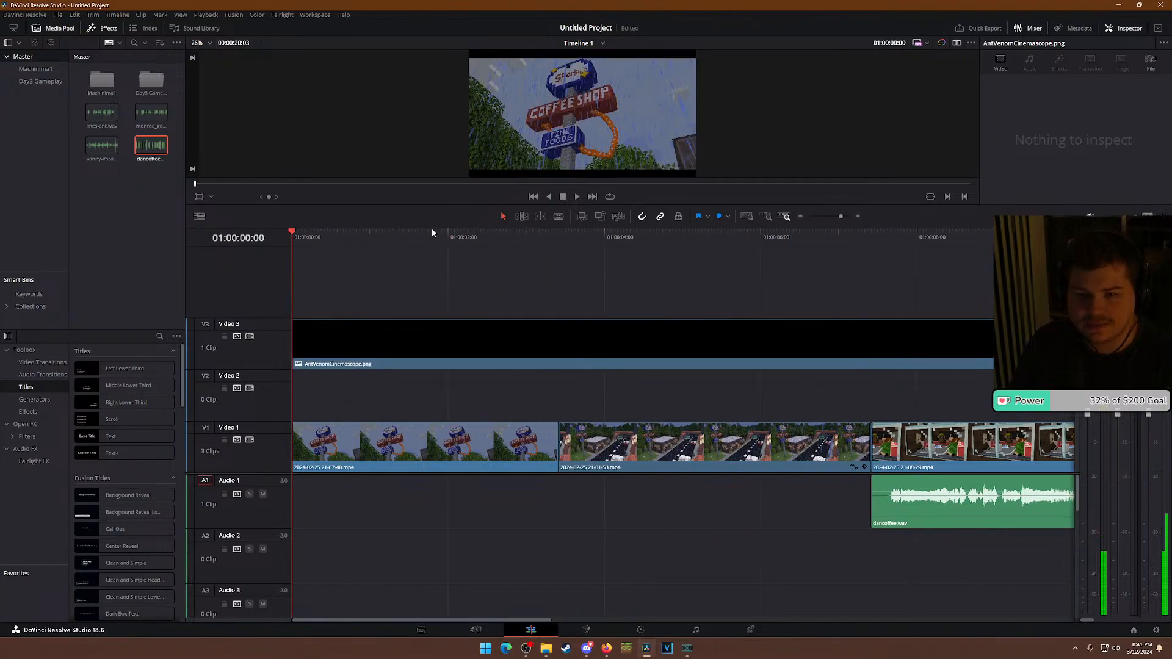
pyautogui.moveTo(439, 204); pyautogui.dragTo(445, 312)
# Play the opening shots and trim the end of the coffee shop street shot to 01:00:05:19.
pyautogui.press('space')
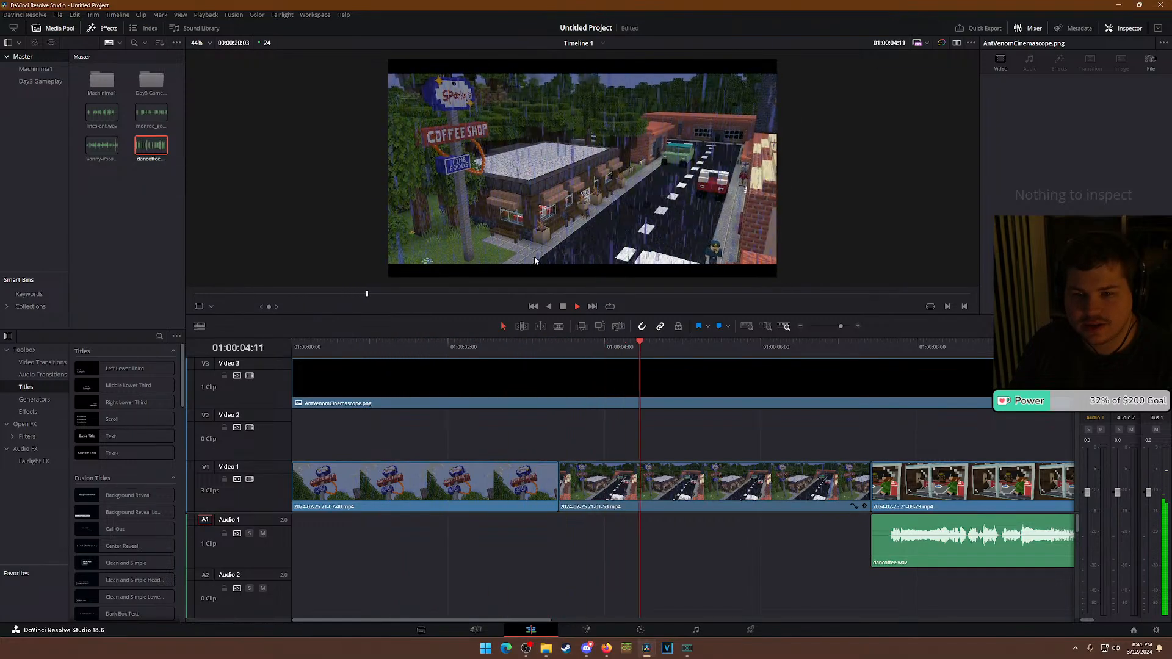
pyautogui.press('space')
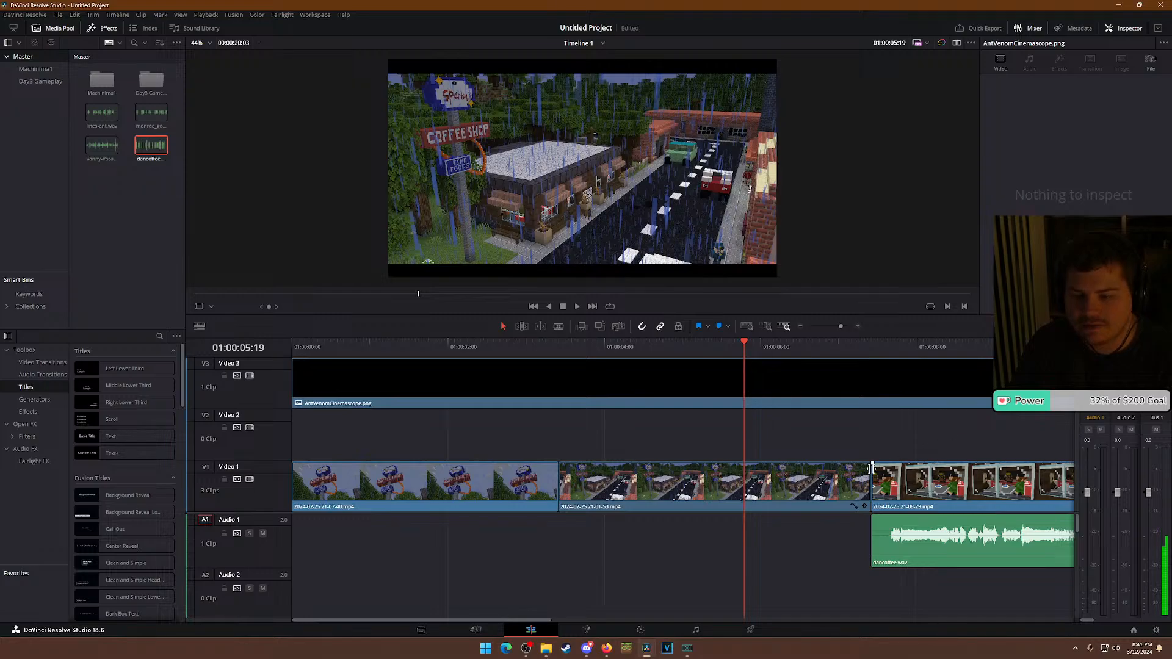
pyautogui.moveTo(872, 467); pyautogui.dragTo(745, 482)
pyautogui.scroll(-1, 769, 555)
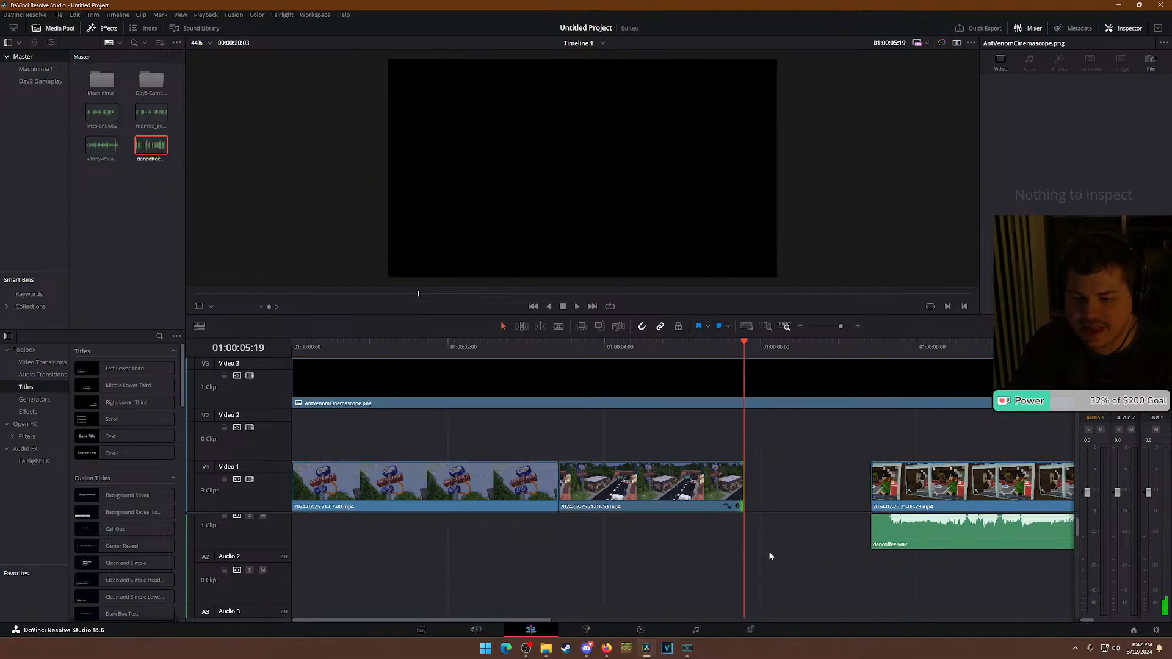
pyautogui.scroll(-1, 776, 550)
pyautogui.scroll(2, 789, 569)
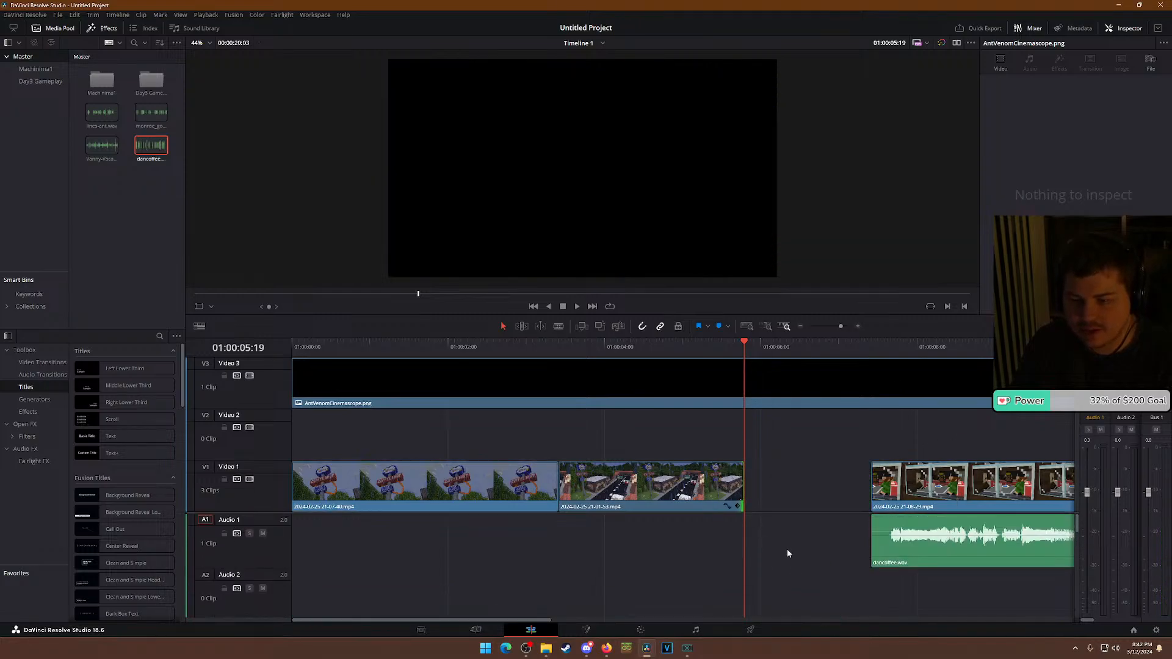
# Trim the ends of the three rain clips under the street shot to 01:00:05:19.
pyautogui.scroll(-4, 823, 566)
pyautogui.moveTo(867, 573); pyautogui.dragTo(717, 574)
pyautogui.scroll(-1, 794, 571)
pyautogui.moveTo(870, 573); pyautogui.dragTo(748, 563)
pyautogui.scroll(-1, 794, 568)
pyautogui.moveTo(868, 570); pyautogui.dragTo(744, 563)
# Extend the start of the diner window shot about half a second earlier and play it with dancoffee.wav.
pyautogui.scroll(6, 742, 562)
pyautogui.moveTo(1018, 590); pyautogui.dragTo(912, 428)
pyautogui.moveTo(873, 491); pyautogui.dragTo(829, 491)
pyautogui.click(831, 492)
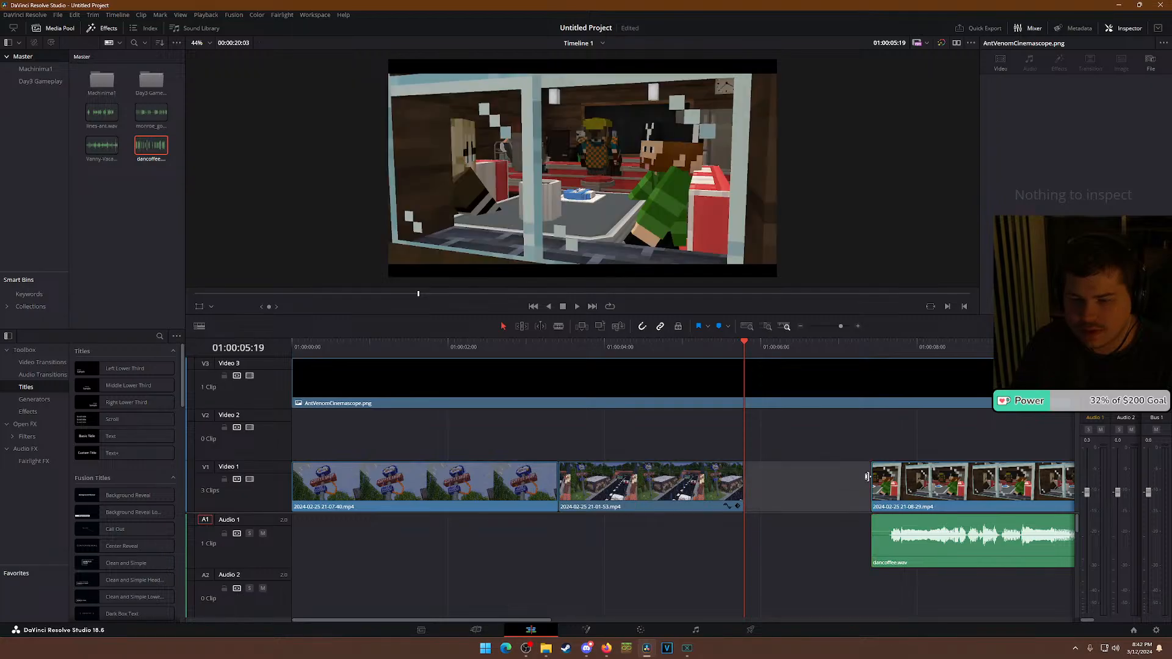
pyautogui.click(867, 476)
pyautogui.moveTo(872, 483); pyautogui.dragTo(838, 353)
pyautogui.click(895, 347)
pyautogui.press('space')
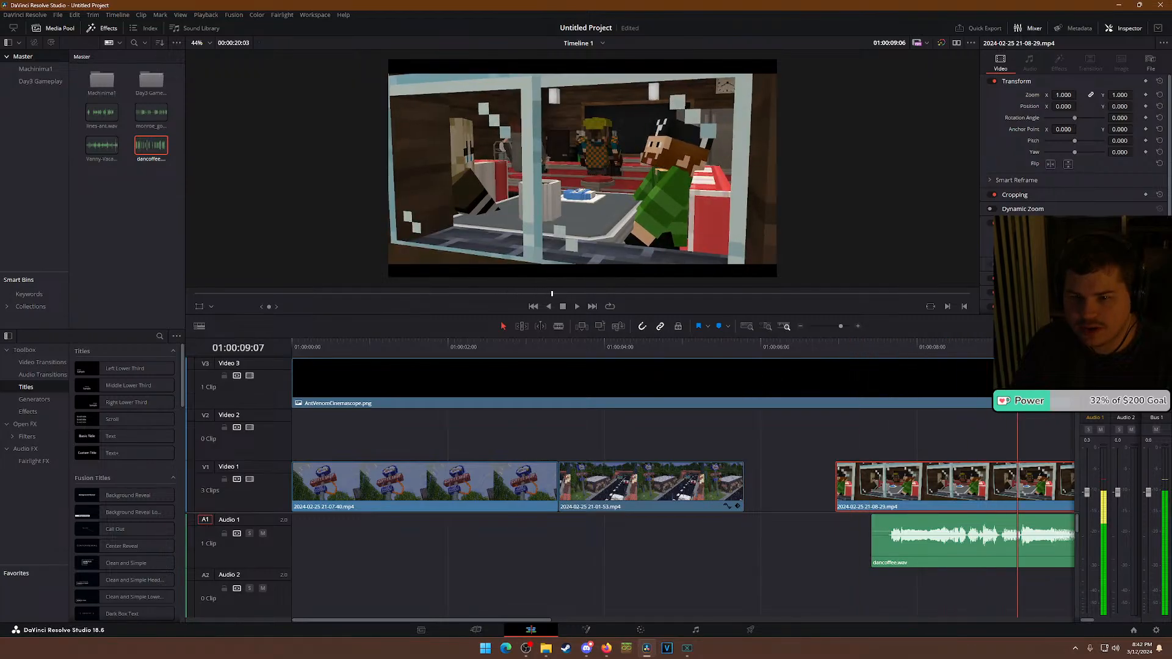
pyautogui.press('space')
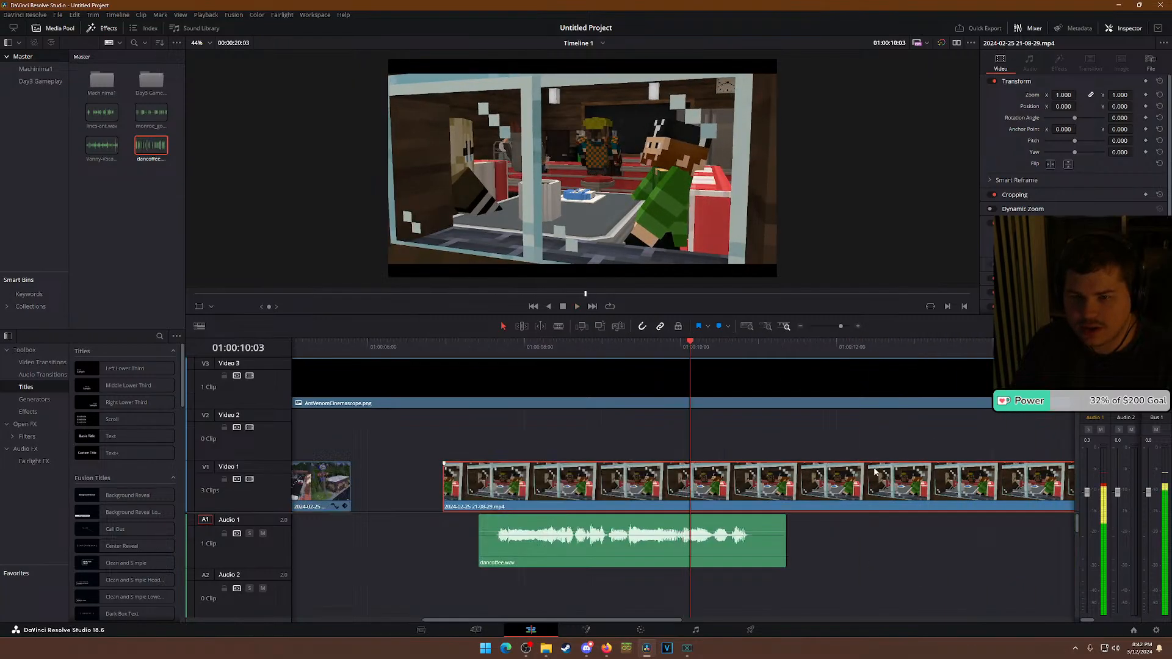
# Trim a few frames off the start of the diner window shot and move it back against the street shot.
pyautogui.scroll(-1, 632, 468)
pyautogui.moveTo(523, 482)
pyautogui.mouseDown()
pyautogui.moveTo(592, 482)
pyautogui.moveTo(529, 483)
pyautogui.mouseUp()
pyautogui.click(528, 346)
pyautogui.press('space')
pyautogui.press('space')
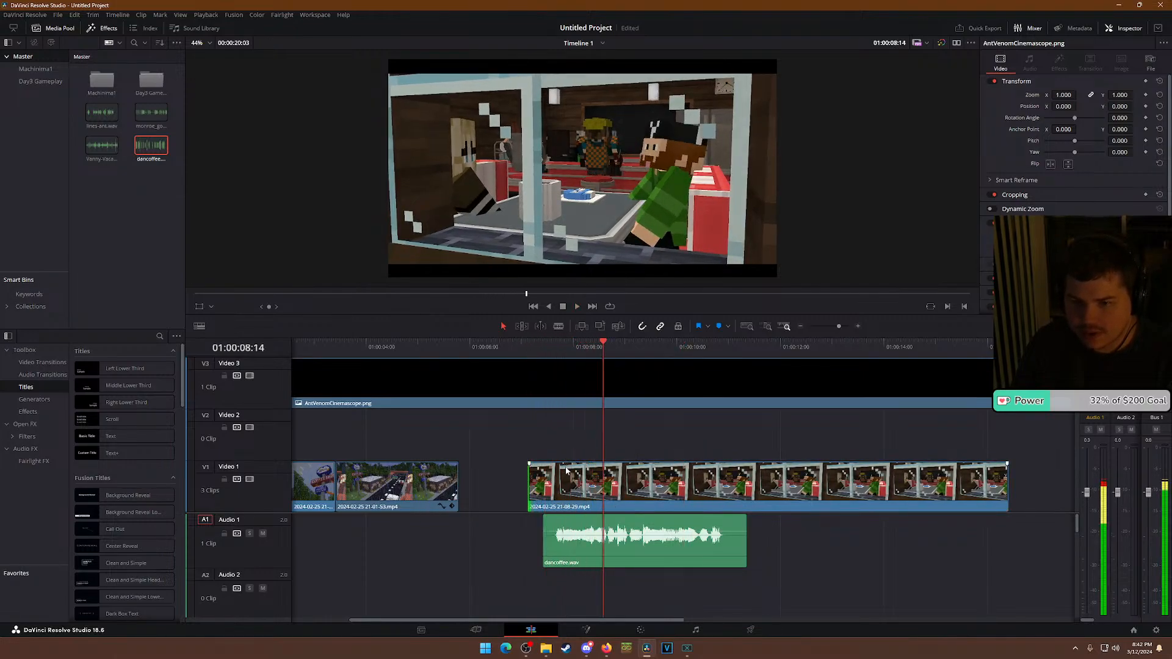
pyautogui.click(528, 489)
pyautogui.moveTo(595, 489); pyautogui.dragTo(526, 488)
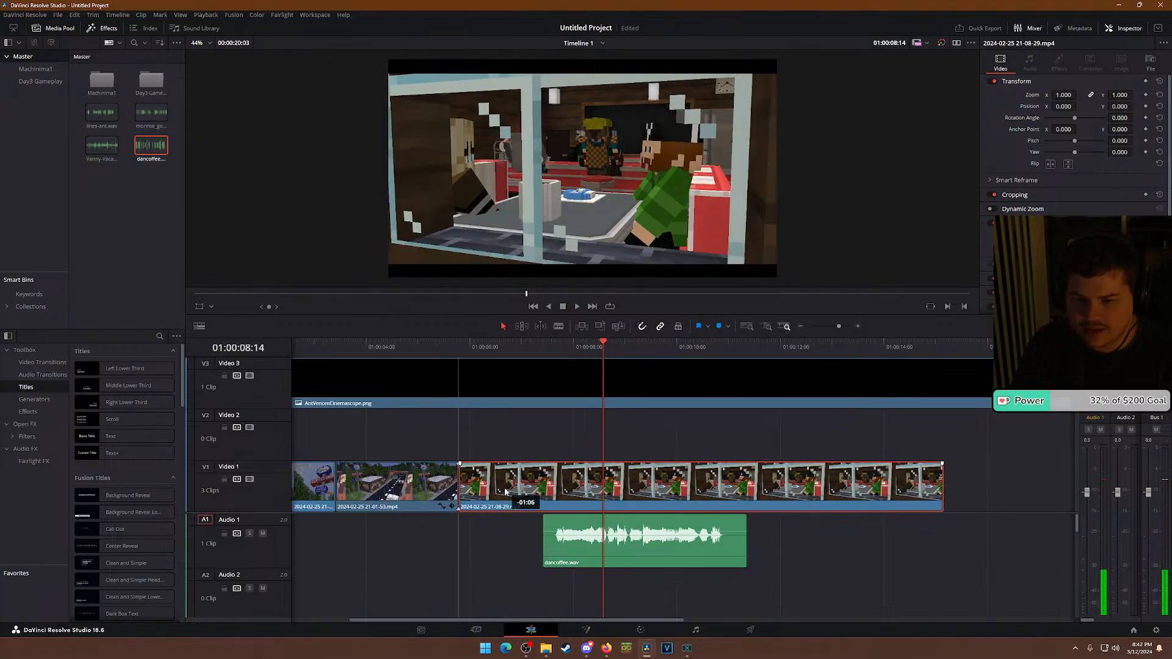
# Move dancoffee.wav on Audio 1 to start about one second into the diner window shot.
pyautogui.moveTo(608, 548); pyautogui.dragTo(619, 548)
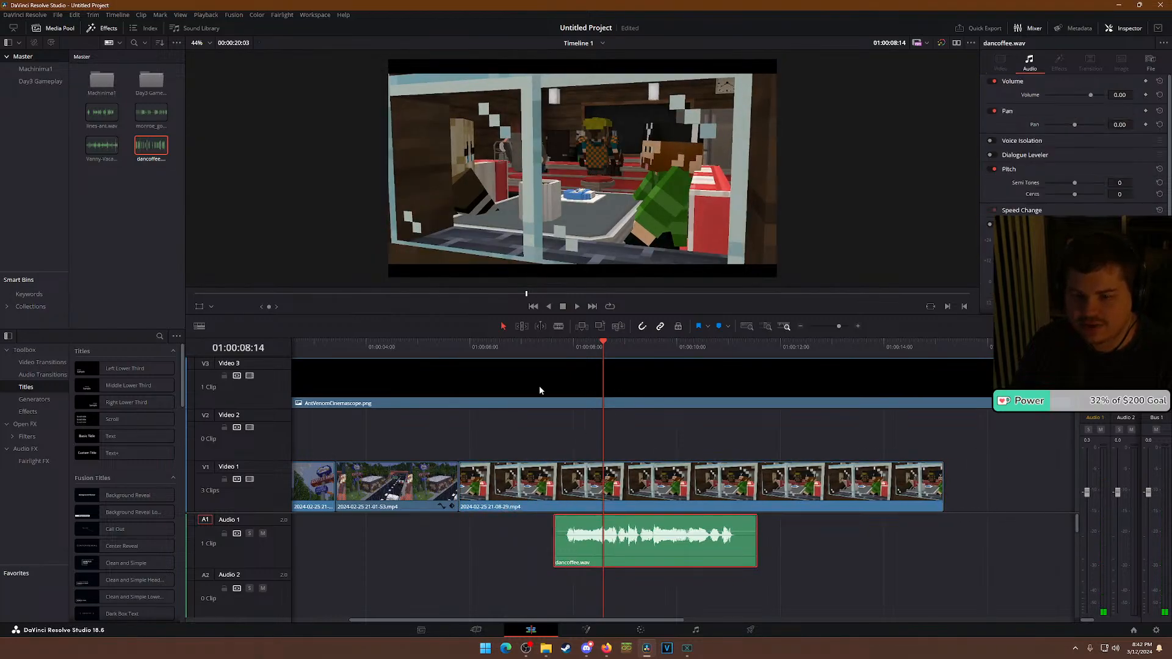
pyautogui.moveTo(531, 354); pyautogui.dragTo(556, 349)
pyautogui.moveTo(607, 542); pyautogui.dragTo(564, 542)
pyautogui.press('space')
pyautogui.press('space')
# Play the first words of dancoffee.wav and trim the end of the diner window shot to 01:00:07:20.
pyautogui.click(525, 345)
pyautogui.press('space')
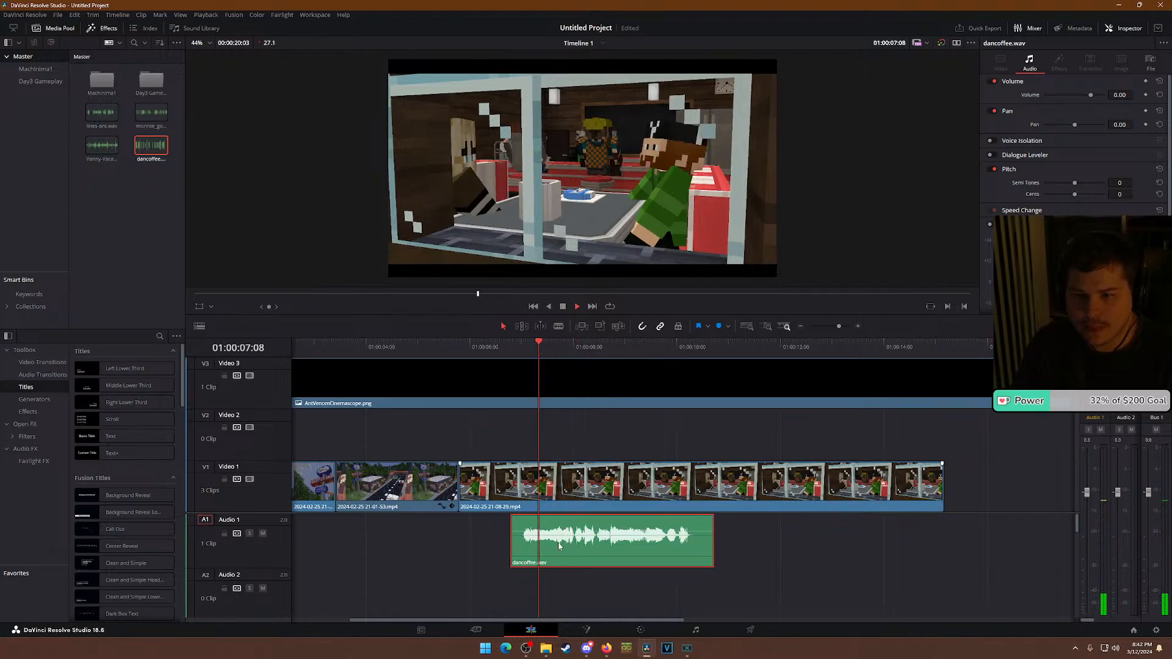
pyautogui.press('space')
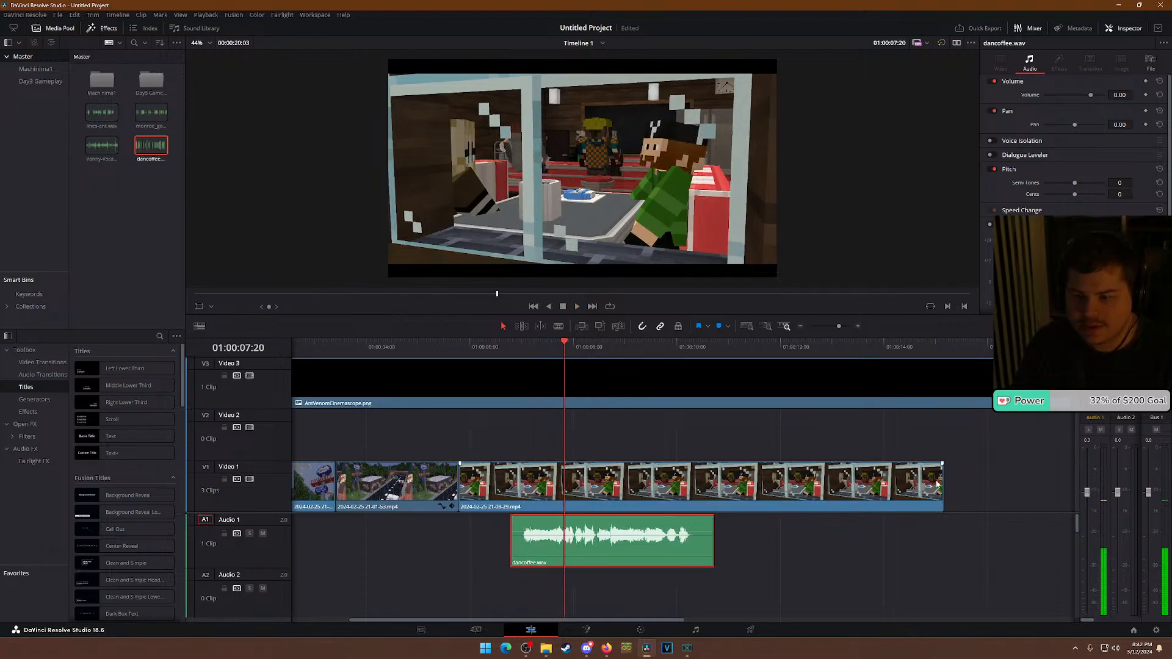
pyautogui.moveTo(939, 482); pyautogui.dragTo(563, 482)
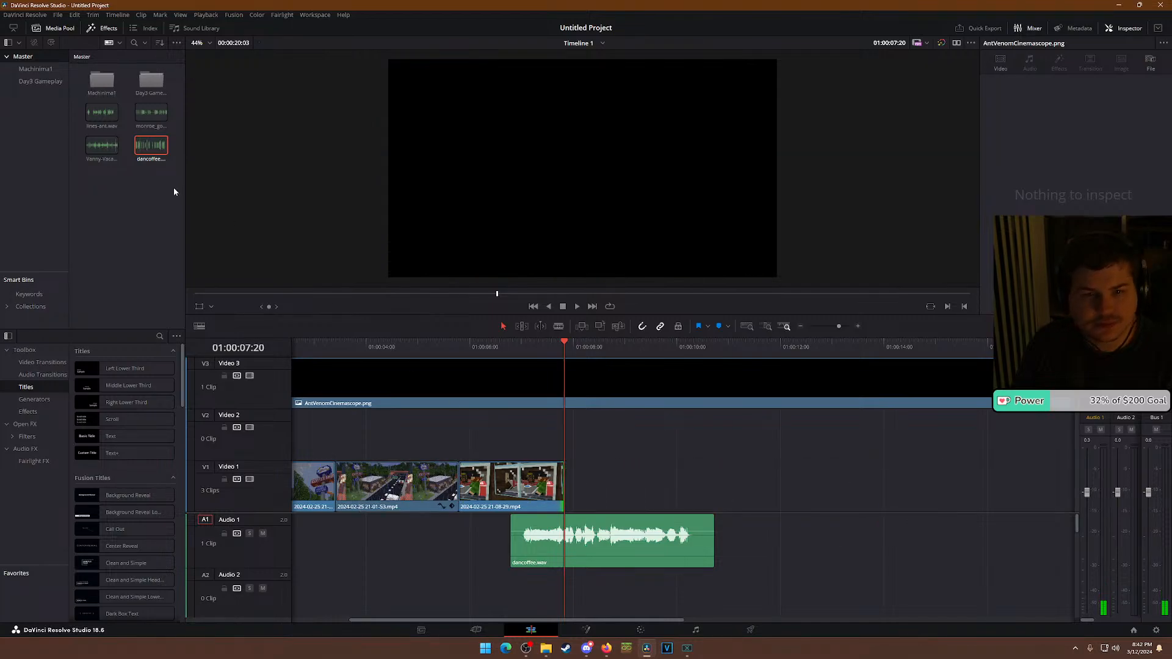
pyautogui.doubleClick(101, 81)
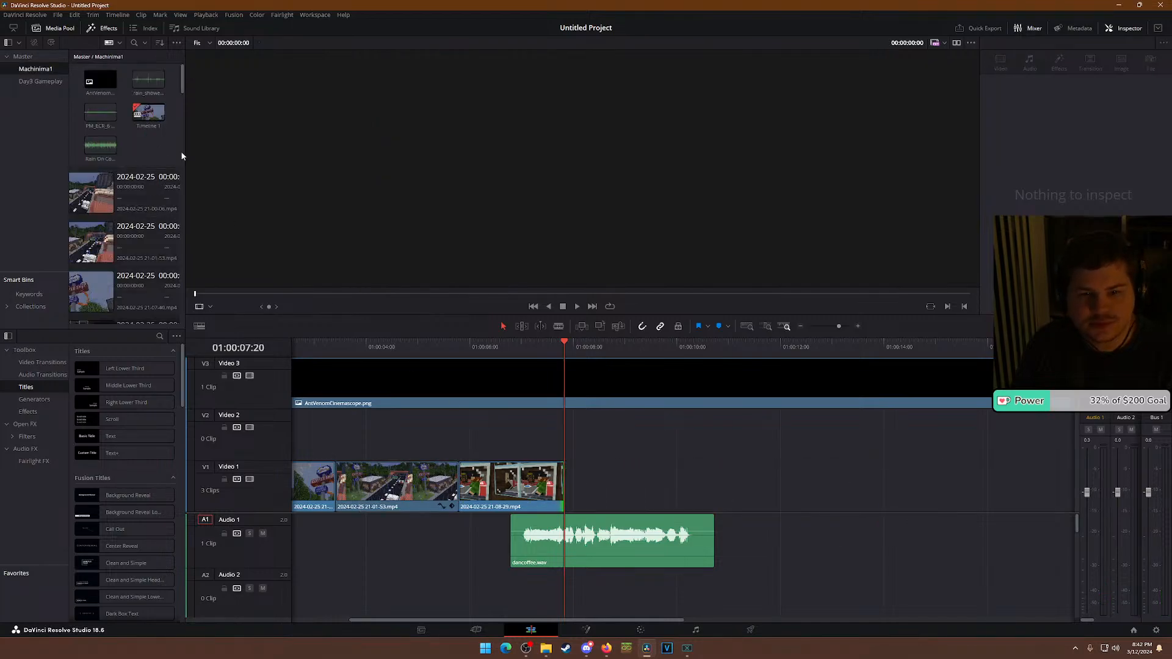
pyautogui.moveTo(186, 140); pyautogui.dragTo(246, 134)
pyautogui.scroll(-3, 107, 181)
pyautogui.click(107, 181)
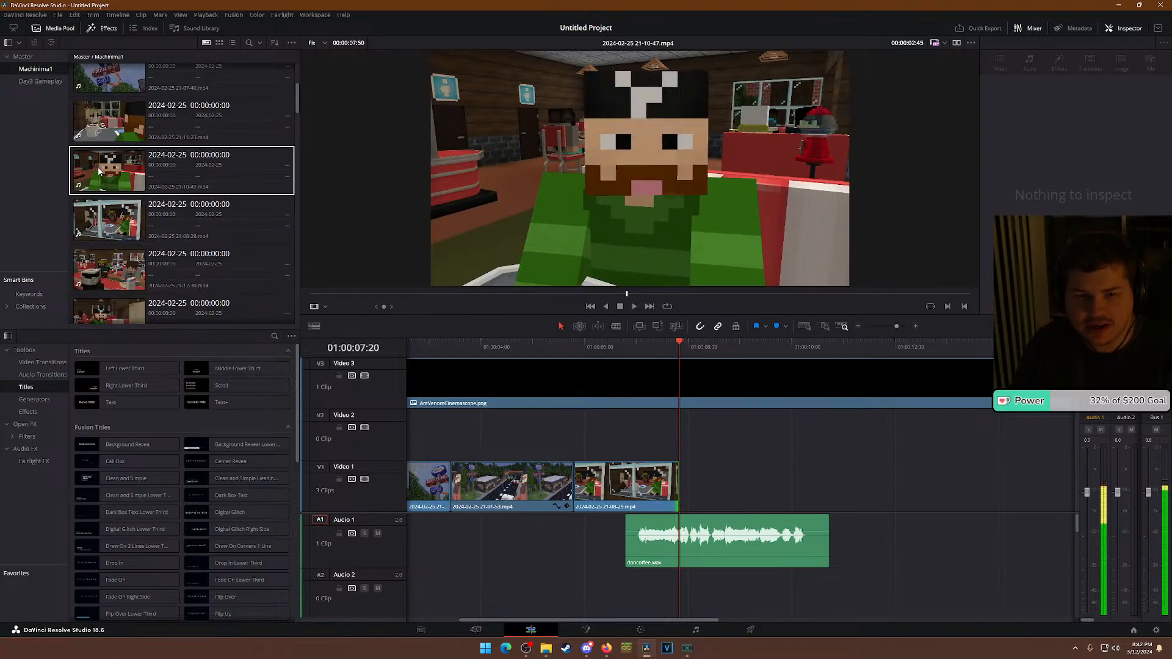
pyautogui.moveTo(96, 171); pyautogui.dragTo(685, 486)
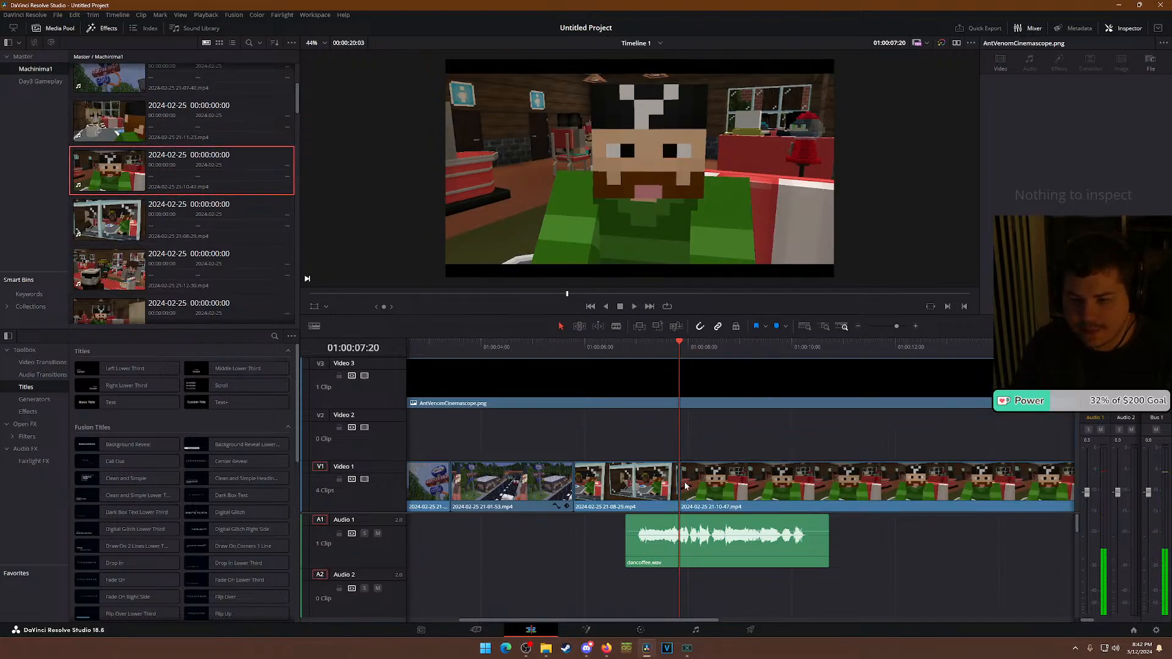
# Trim about a second off the close-up's start, butt it against a slightly shortened diner window shot, and play the result.
pyautogui.click(700, 351)
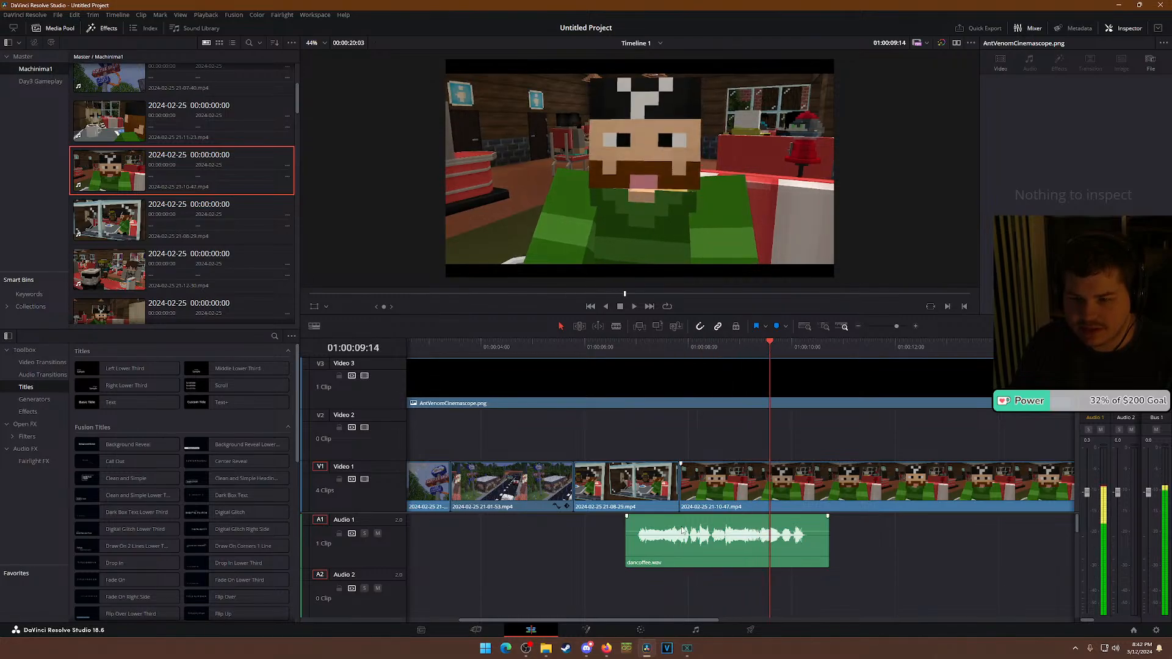
pyautogui.moveTo(679, 490); pyautogui.dragTo(740, 486)
pyautogui.click(624, 350)
pyautogui.press('space')
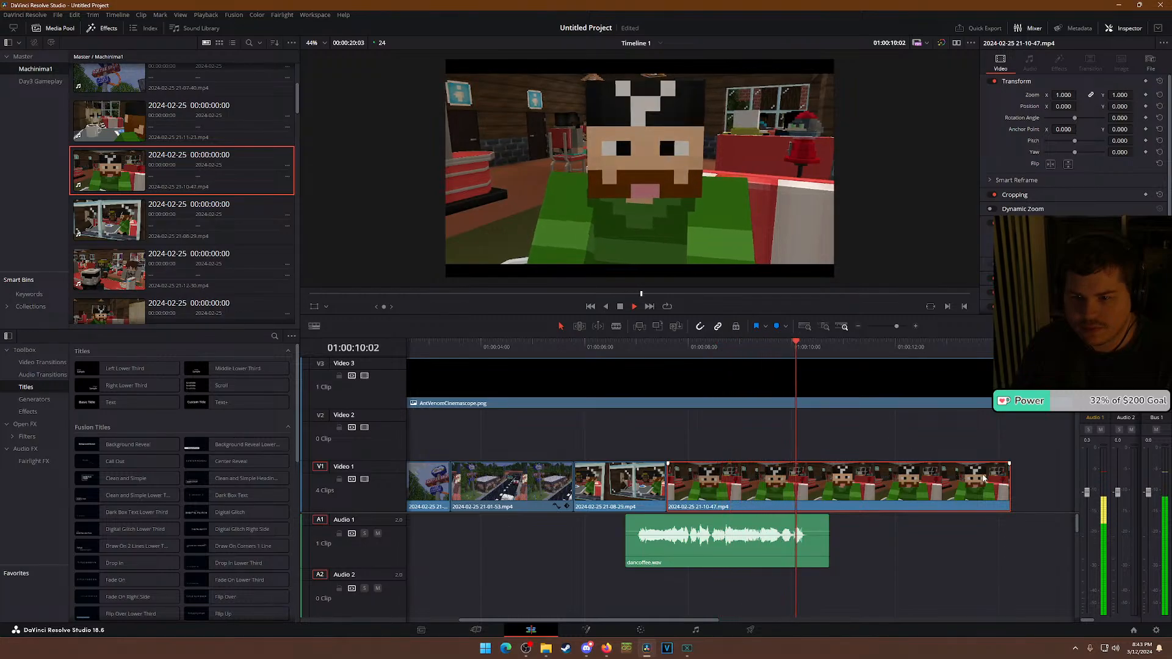
pyautogui.press('space')
# Trim about another half second off the close-up's start, close the gap and check the mouth movement against dancoffee.wav.
pyautogui.moveTo(669, 487); pyautogui.dragTo(714, 486)
pyautogui.click(636, 345)
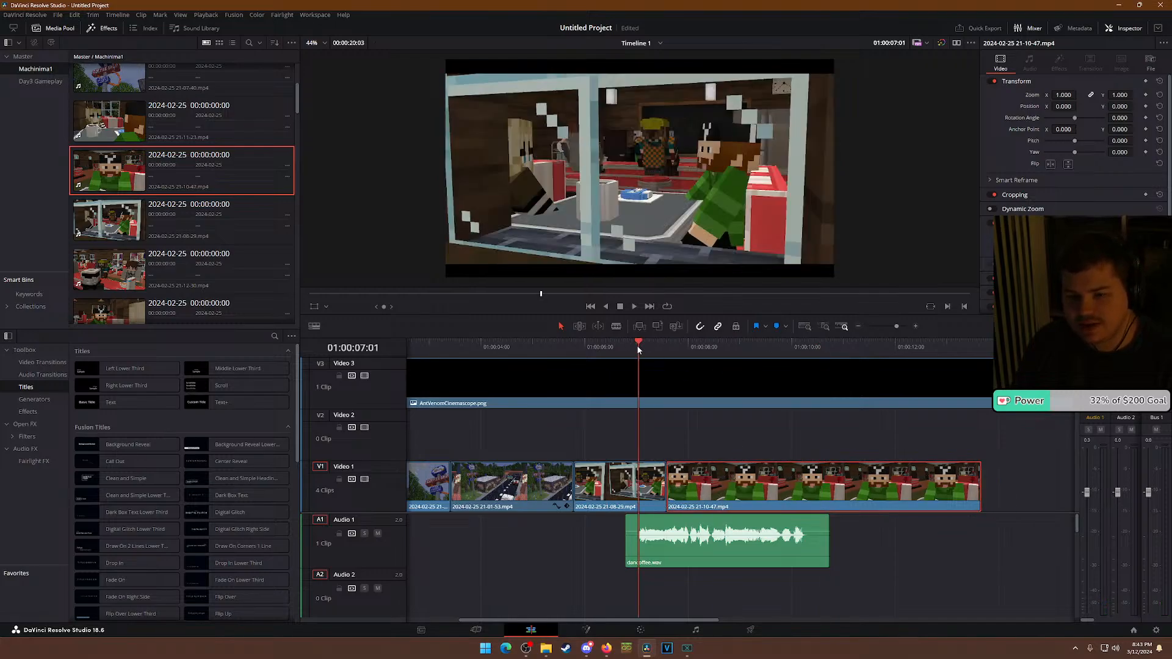
pyautogui.press('space')
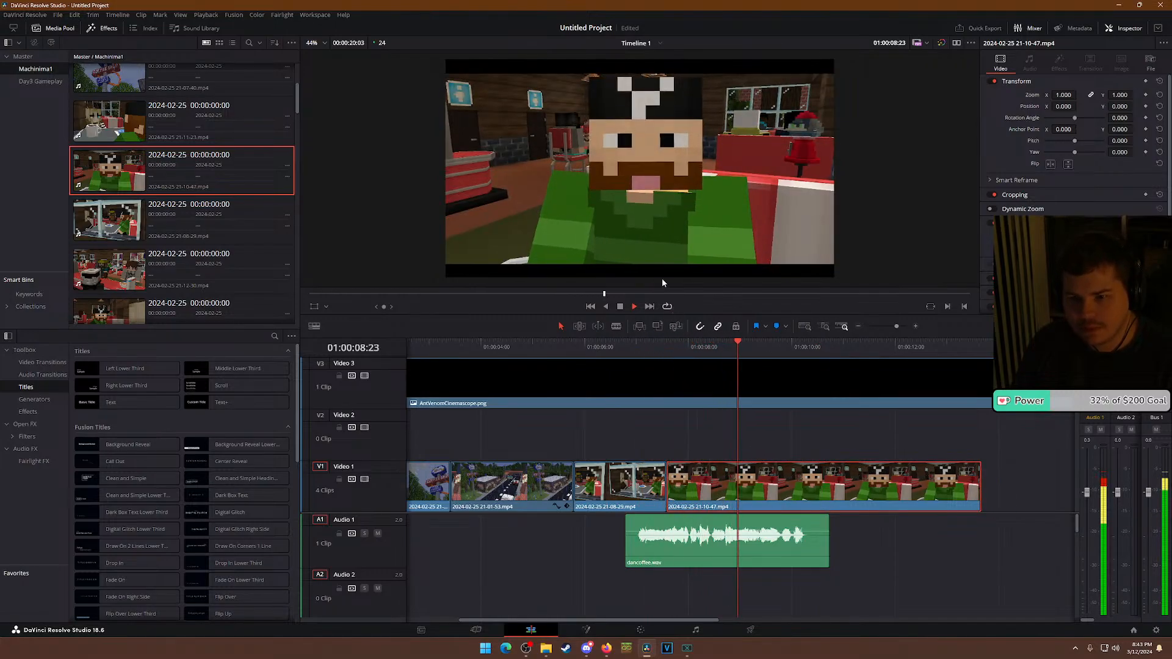
pyautogui.press('space')
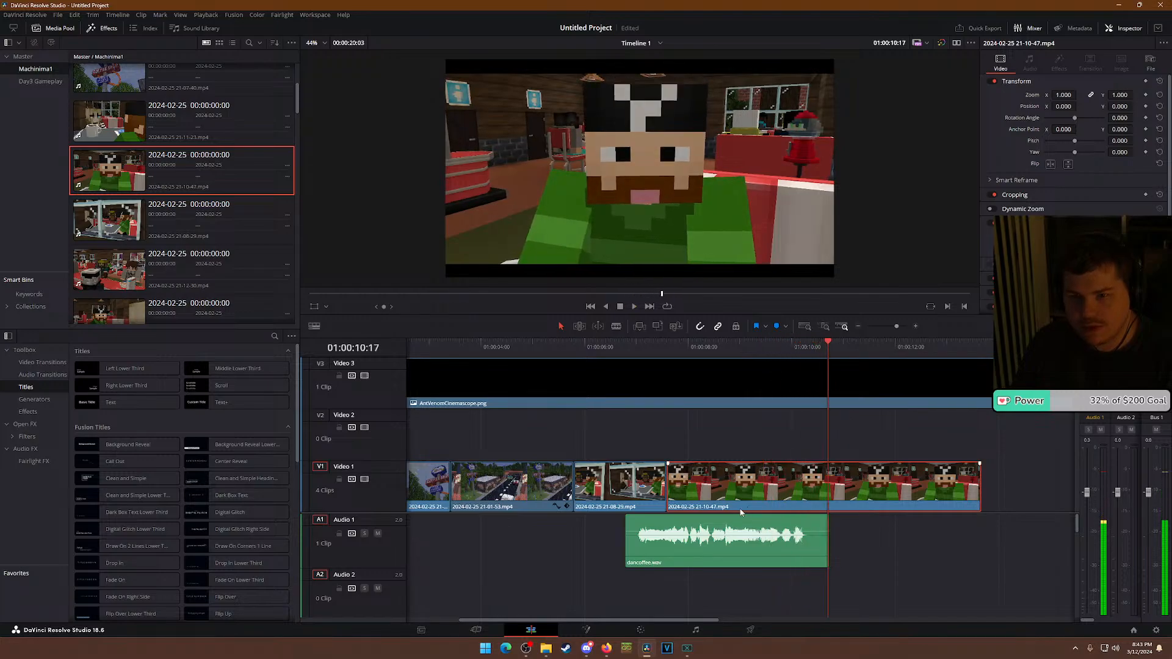
# Cut about 1.5 seconds more from the start of the close-up, rejoin it to the diner window shot and replay the dialogue.
pyautogui.moveTo(673, 485); pyautogui.dragTo(720, 489)
pyautogui.click(643, 342)
pyautogui.press('space')
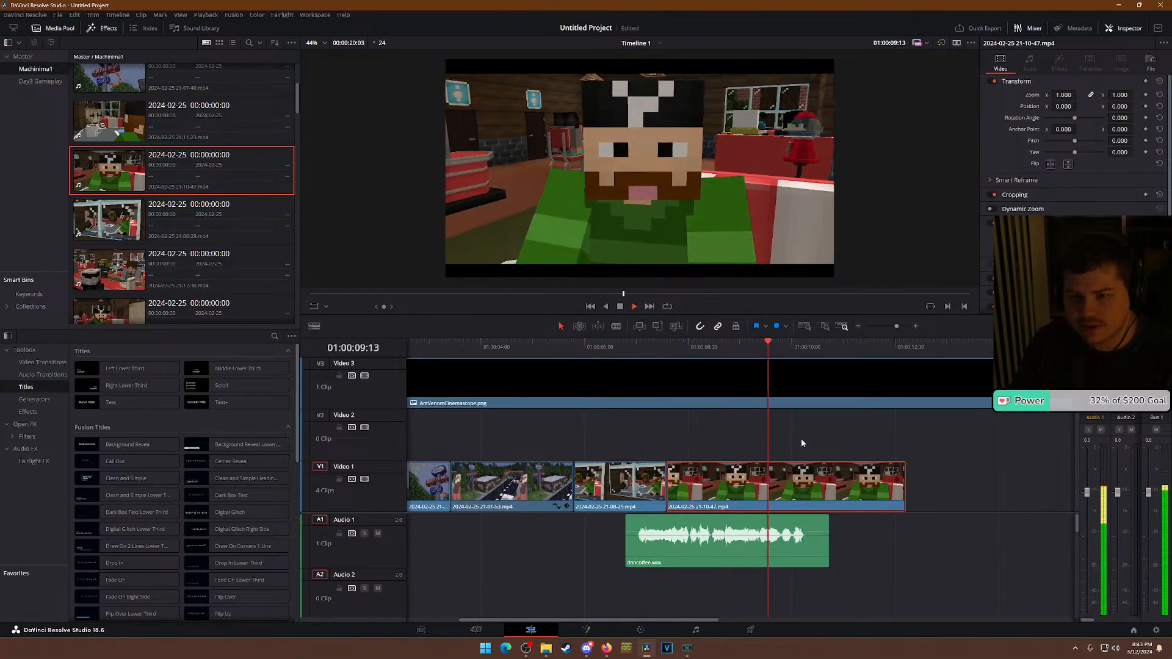
pyautogui.press('space')
# Restore about a third of a second at the start of the close-up and play the dialogue across the cut.
pyautogui.moveTo(776, 482); pyautogui.dragTo(794, 482)
pyautogui.moveTo(685, 487); pyautogui.dragTo(667, 481)
pyautogui.click(602, 346)
pyautogui.press('space')
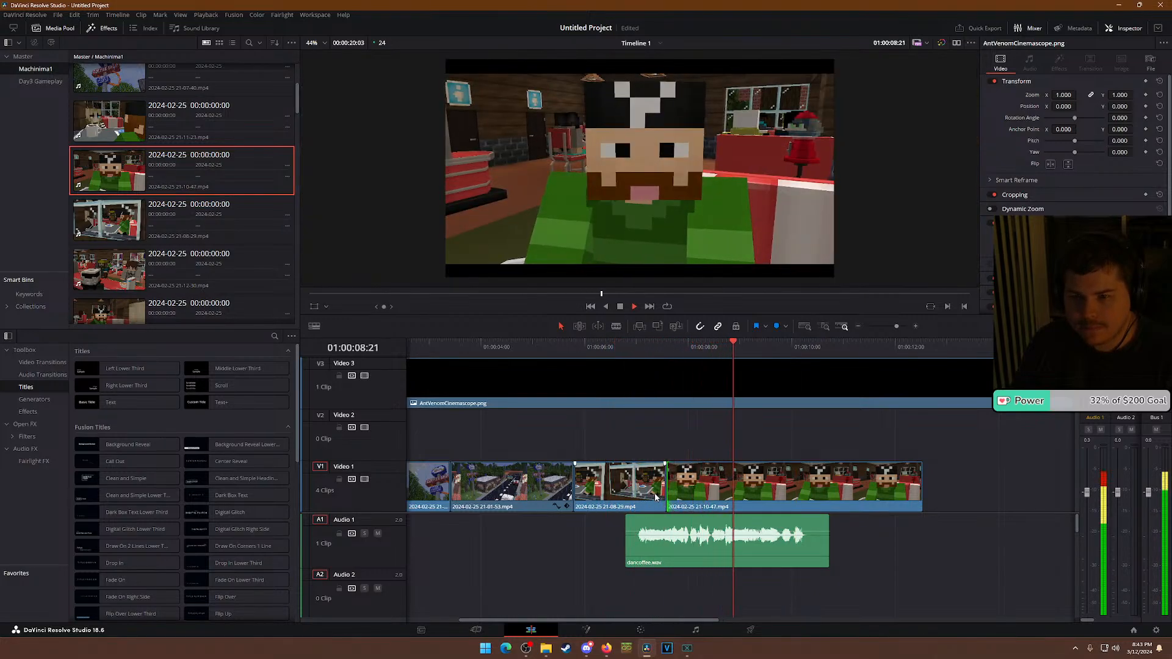
pyautogui.click(773, 494)
pyautogui.press('space')
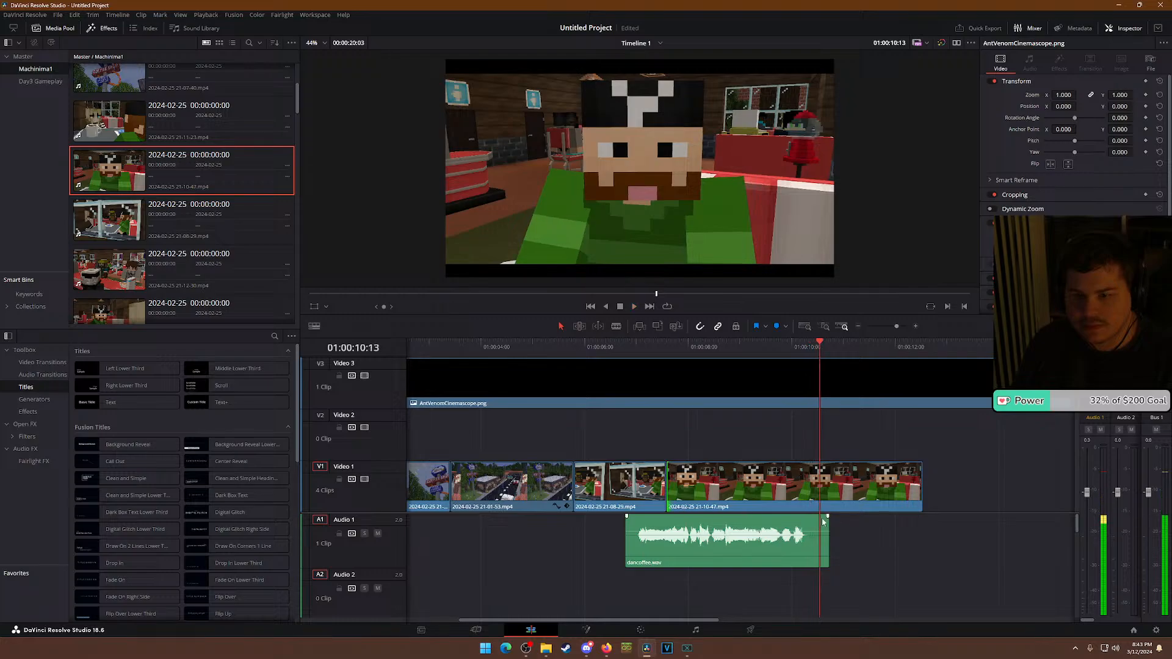
# Try trimming about three frames off the close-up's start, and undo the change.
pyautogui.keyDown('ctrl'); pyautogui.scroll(2, 768, 500); pyautogui.keyUp('ctrl')
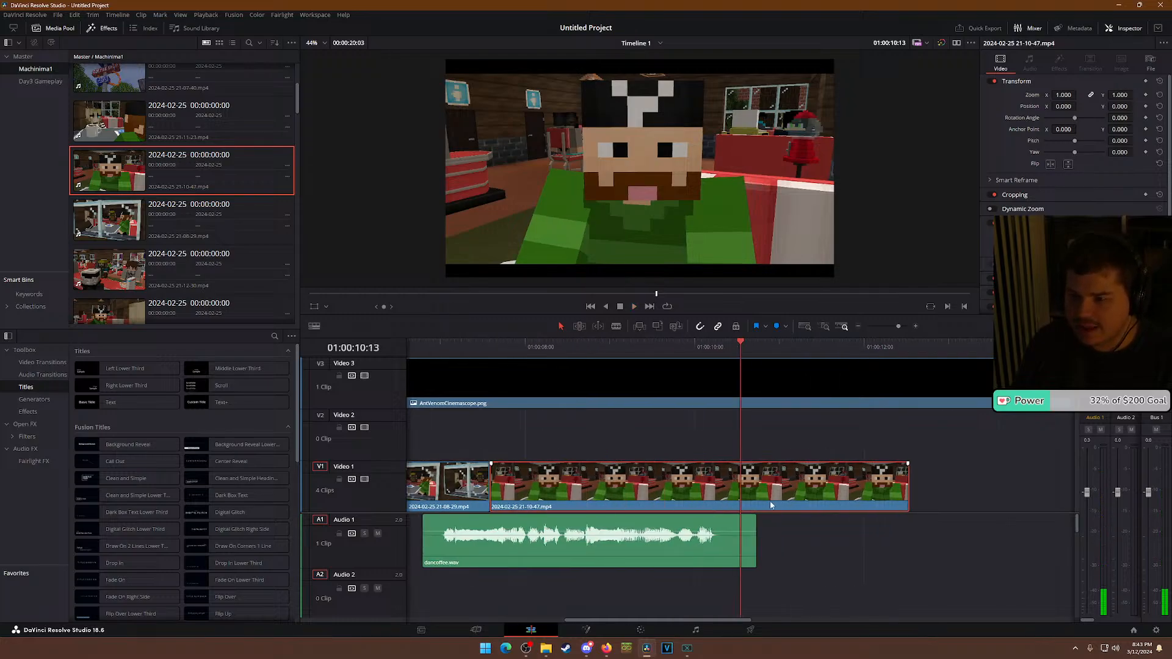
pyautogui.keyDown('ctrl'); pyautogui.scroll(2, 777, 469); pyautogui.keyUp('ctrl')
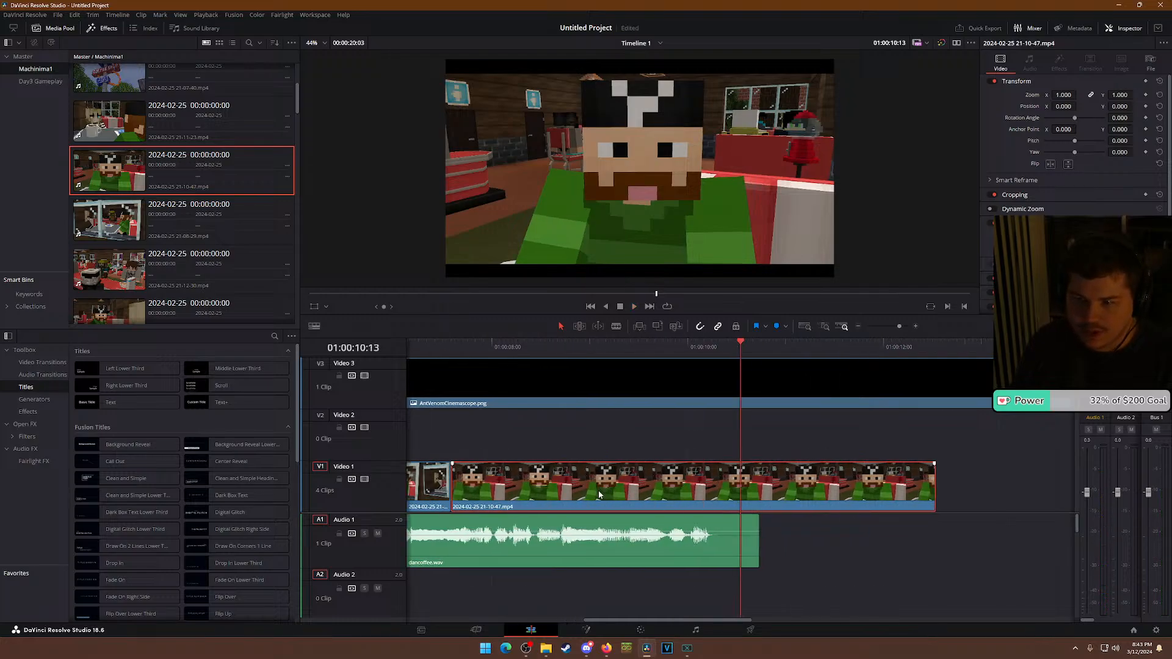
pyautogui.keyDown('ctrl'); pyautogui.scroll(-2, 532, 508); pyautogui.keyUp('ctrl')
pyautogui.moveTo(543, 489); pyautogui.dragTo(548, 489)
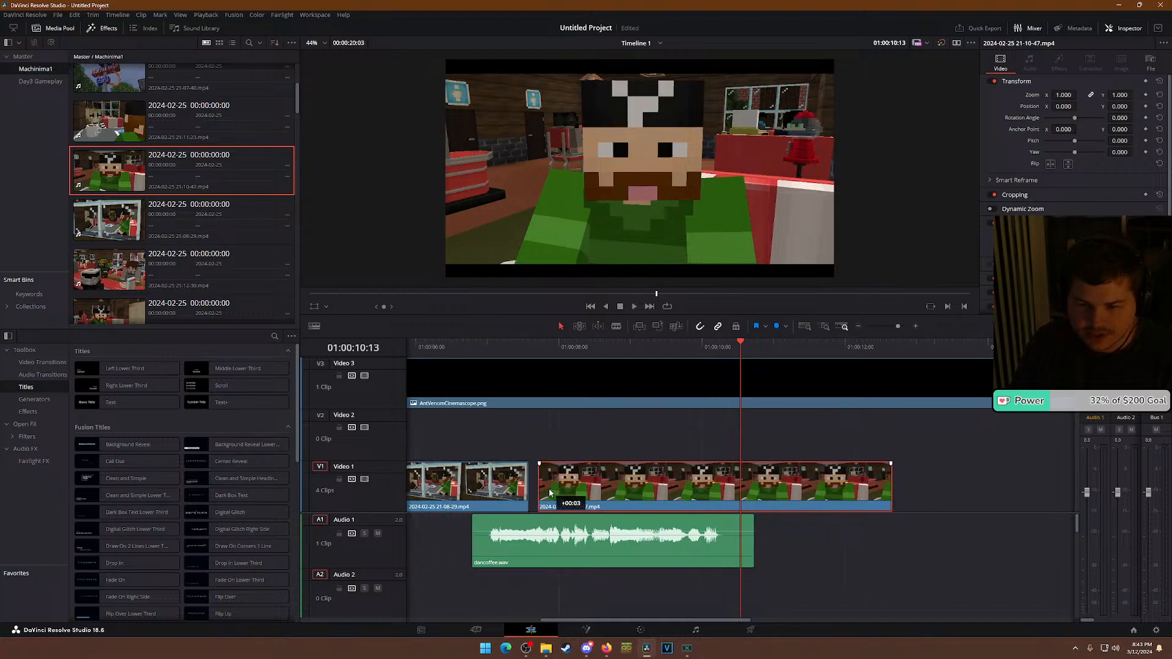
pyautogui.hotkey('ctrl', 'z')
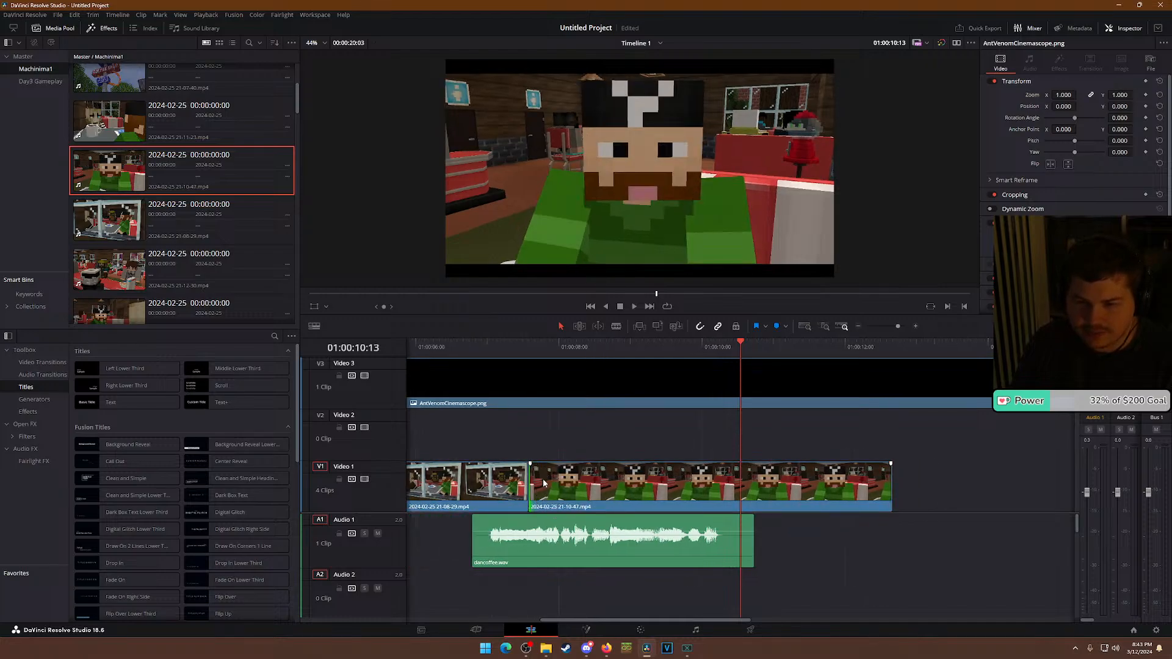
# Trim about 2 seconds off the close-up's end and play the dialogue across the diner window cut.
pyautogui.click(512, 342)
pyautogui.keyDown('ctrl'); pyautogui.scroll(2, 535, 438); pyautogui.keyUp('ctrl')
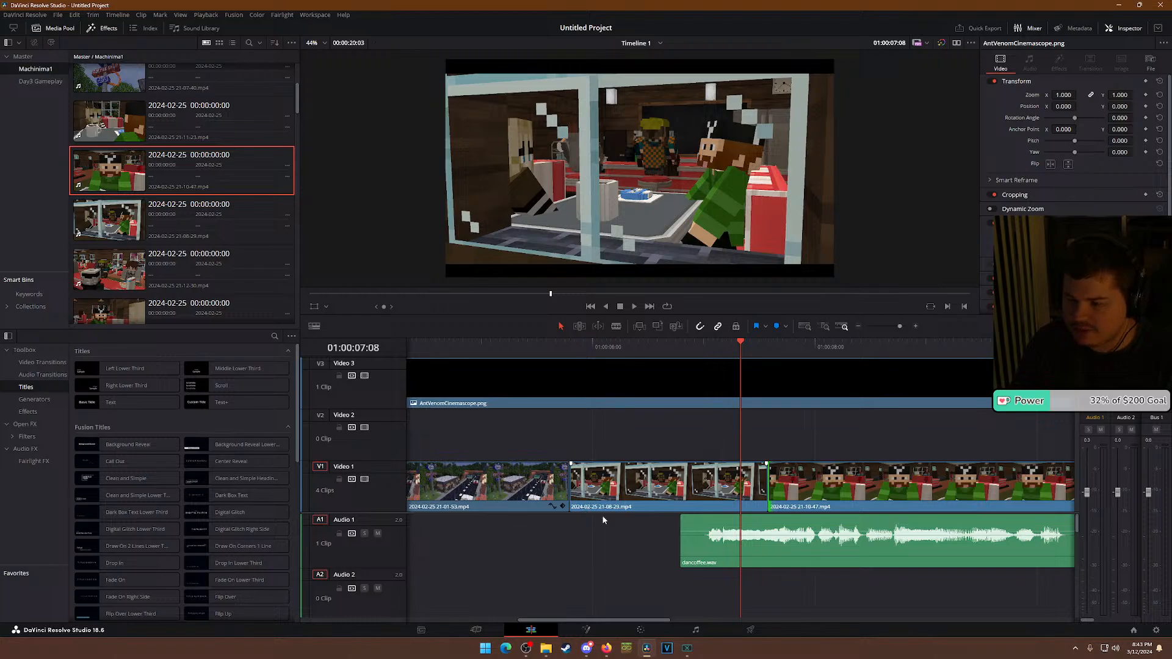
pyautogui.keyDown('ctrl'); pyautogui.scroll(-3, 818, 505); pyautogui.keyUp('ctrl')
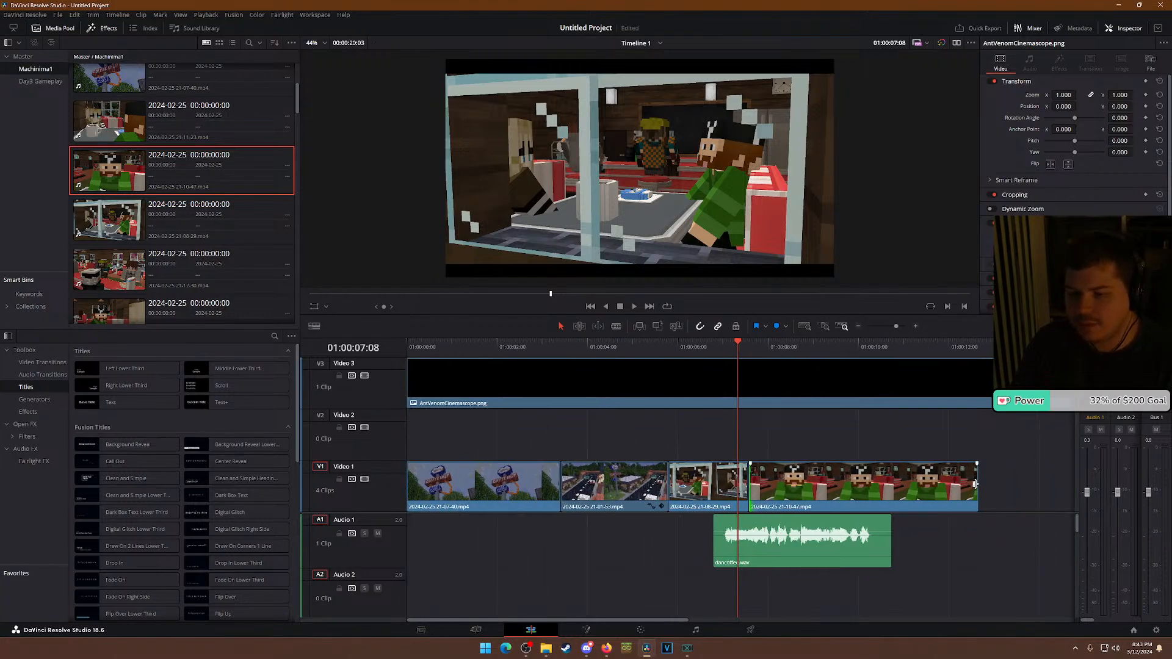
pyautogui.moveTo(975, 484); pyautogui.dragTo(879, 485)
pyautogui.click(777, 348)
pyautogui.press('space')
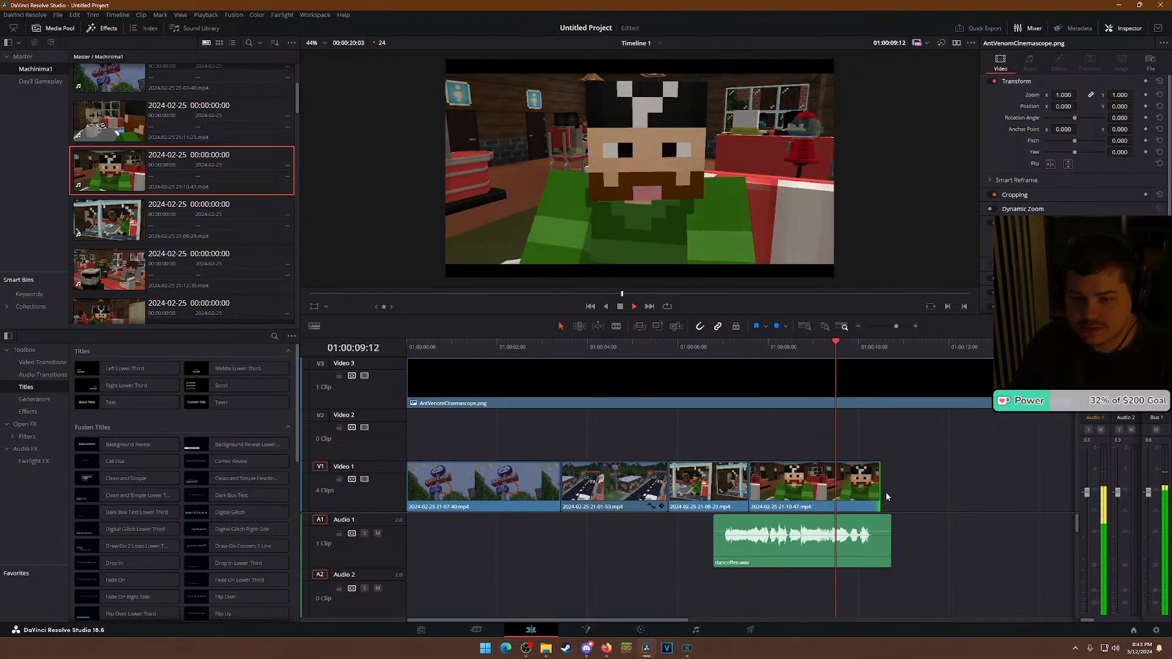
pyautogui.press('space')
# Trim the silent tail of dancoffee.wav so the audio ends just past the close-up's end.
pyautogui.moveTo(890, 525); pyautogui.dragTo(876, 528)
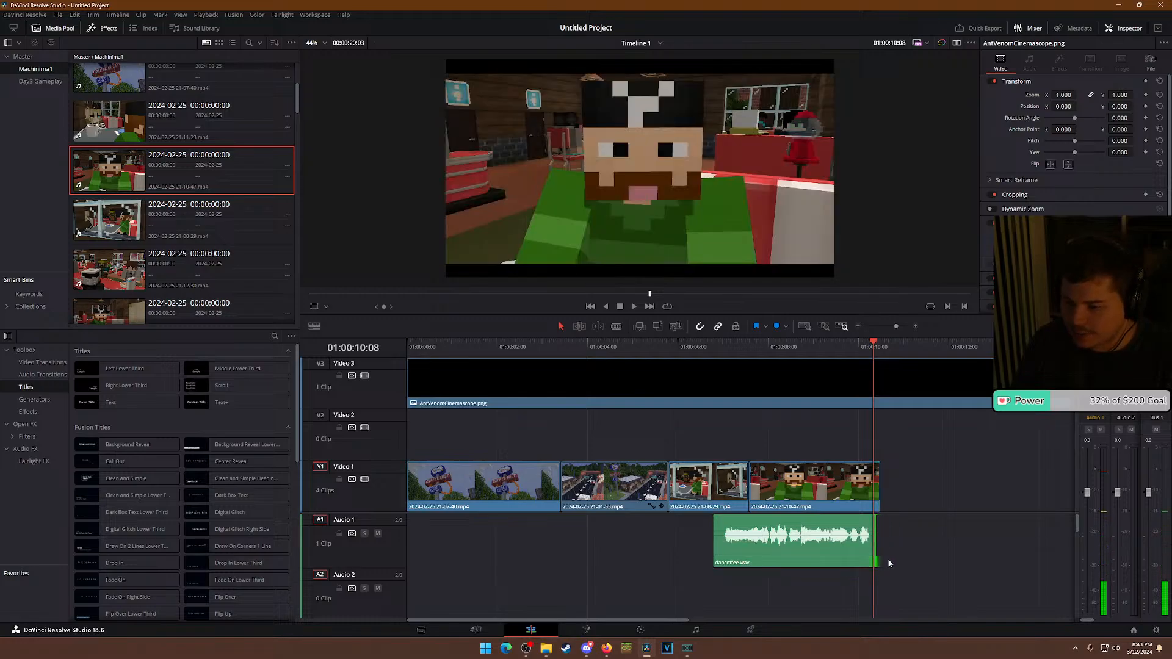
pyautogui.scroll(3, 889, 558)
pyautogui.moveTo(746, 549); pyautogui.dragTo(768, 543)
pyautogui.scroll(-2, 759, 508)
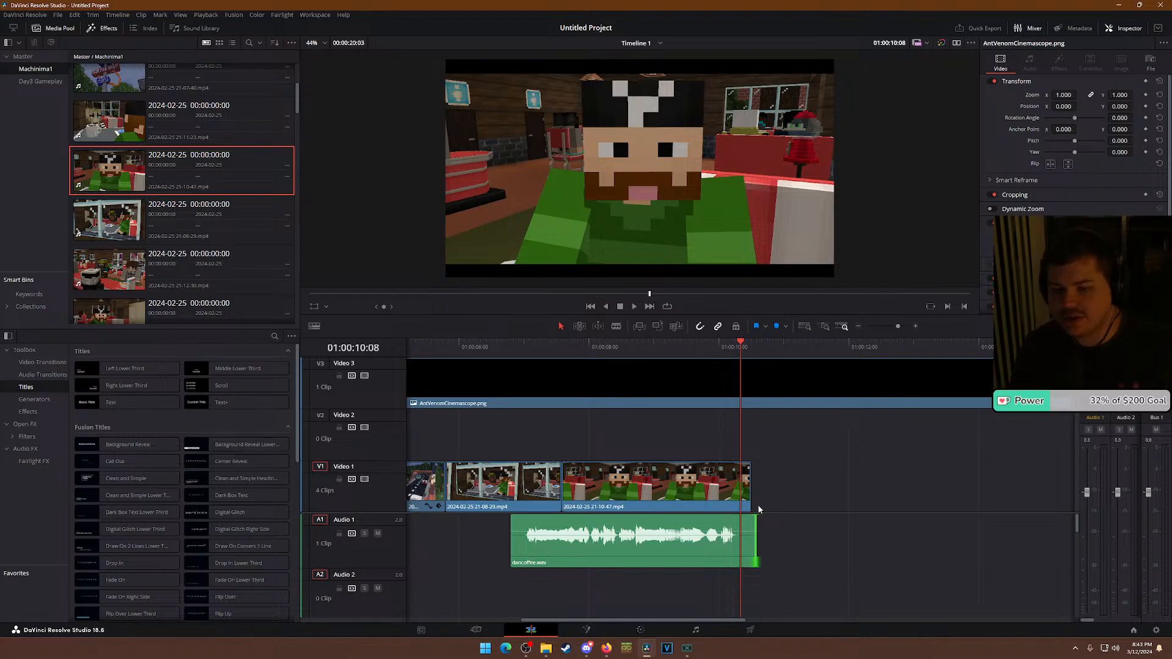
# Replay the dialogue from the start of dancoffee.wav and shave a sliver more off the audio's end.
pyautogui.click(512, 347)
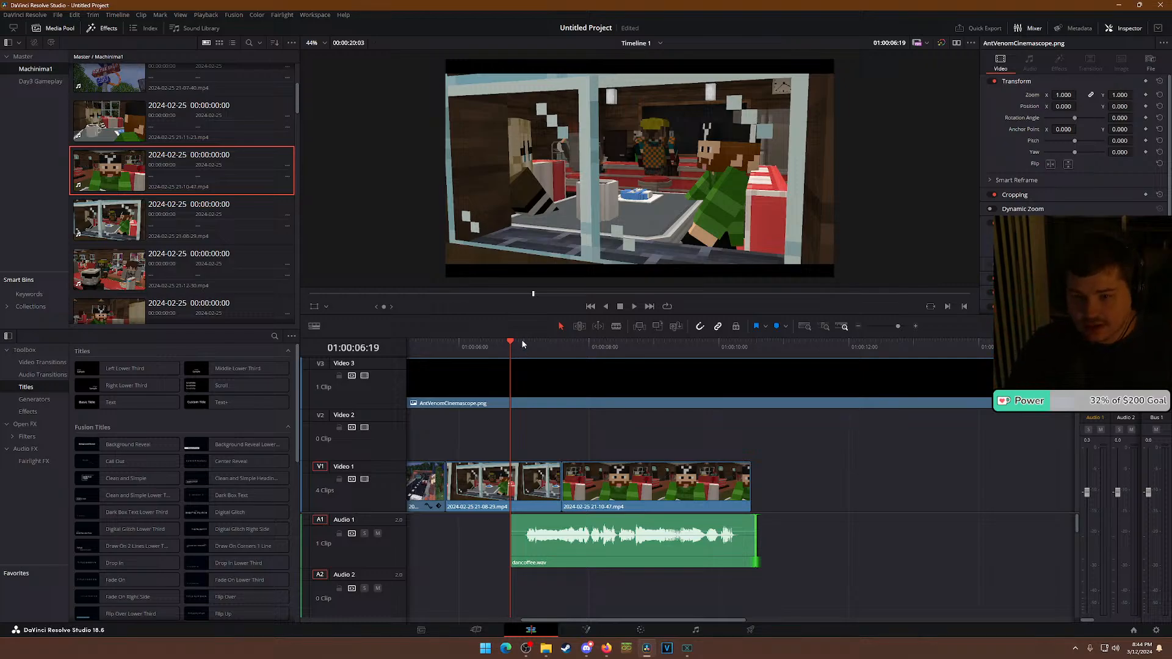
pyautogui.press('space')
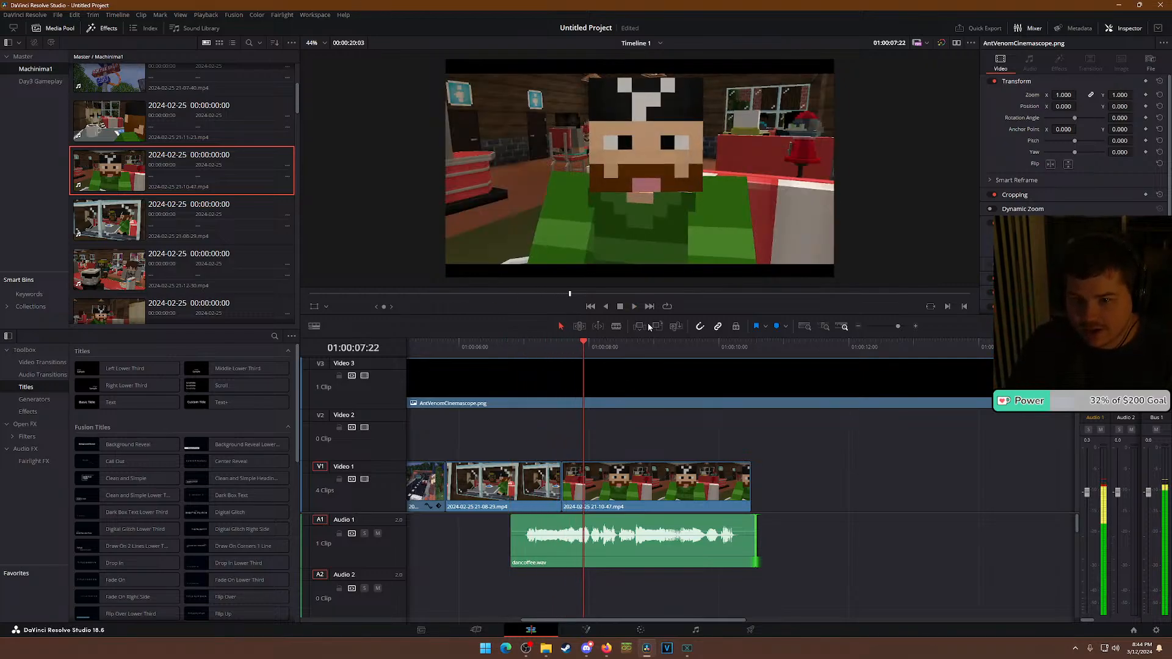
pyautogui.click(542, 352)
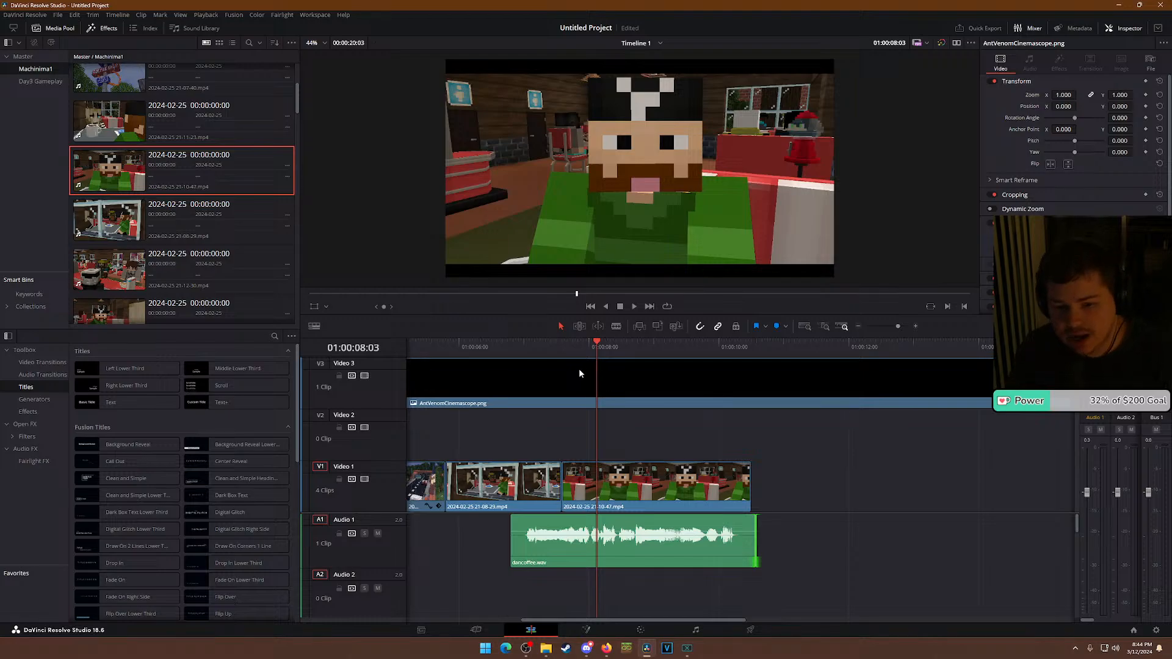
pyautogui.scroll(-3, 682, 522)
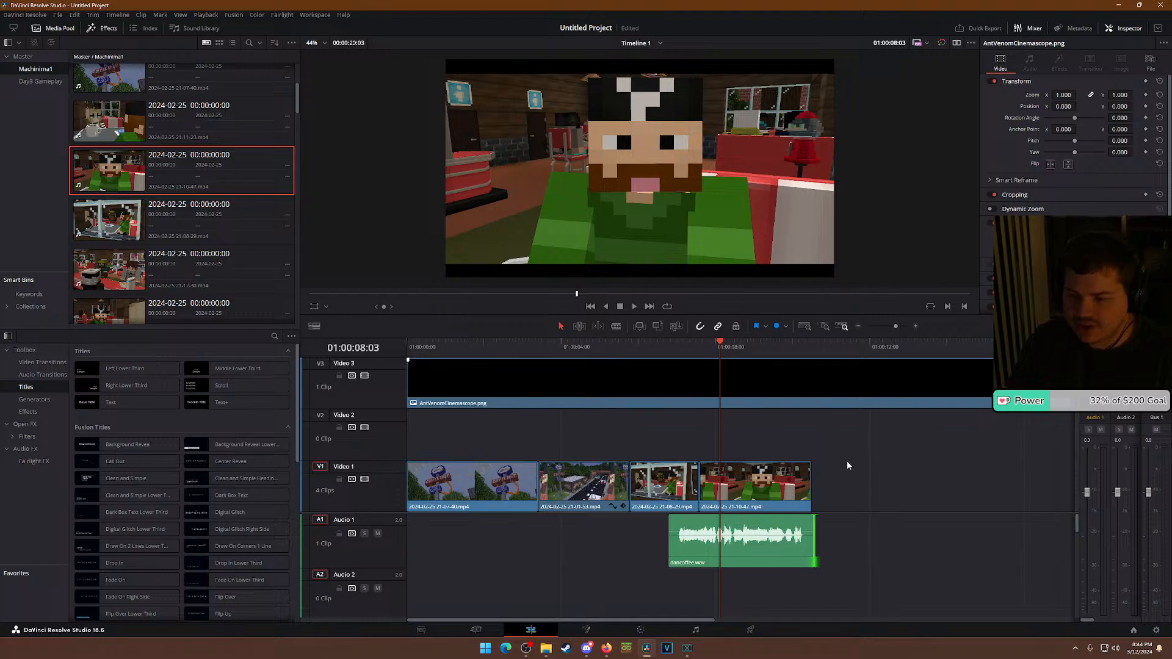
pyautogui.scroll(2, 855, 465)
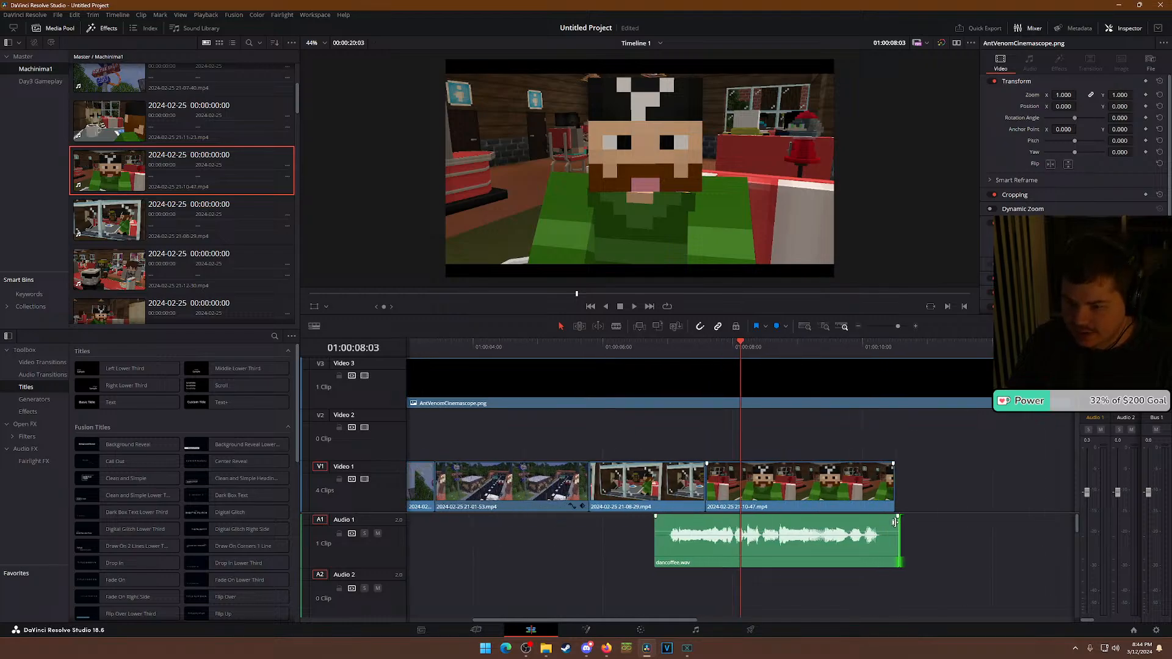
pyautogui.moveTo(900, 533); pyautogui.dragTo(897, 530)
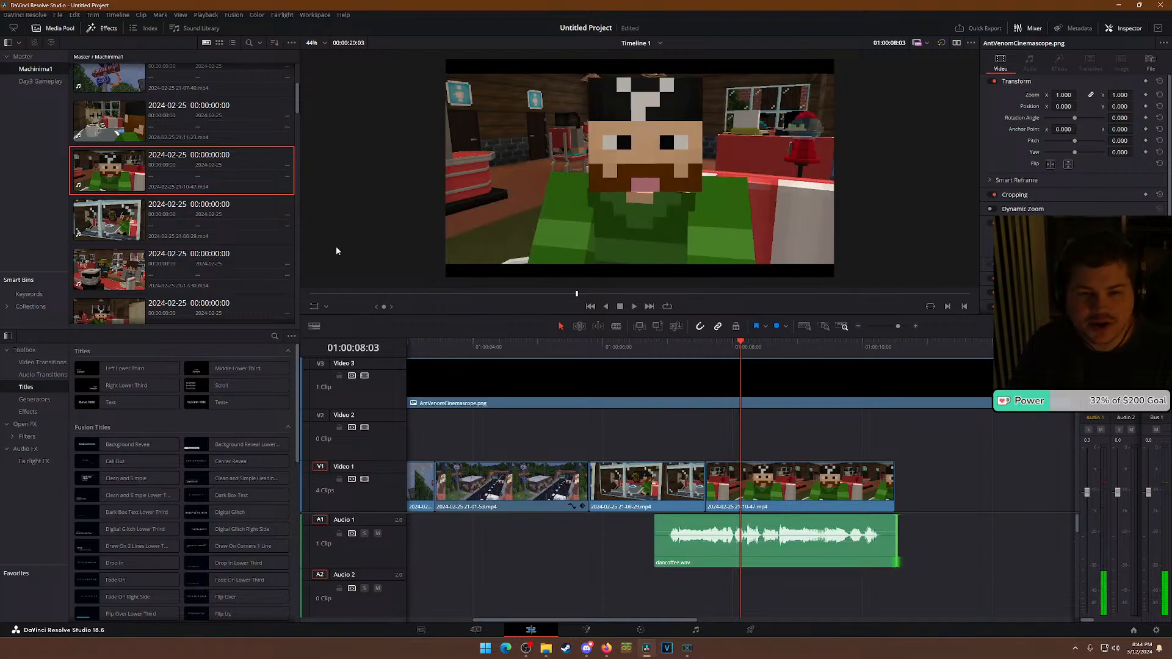
pyautogui.scroll(-3, 160, 250)
pyautogui.click(123, 222)
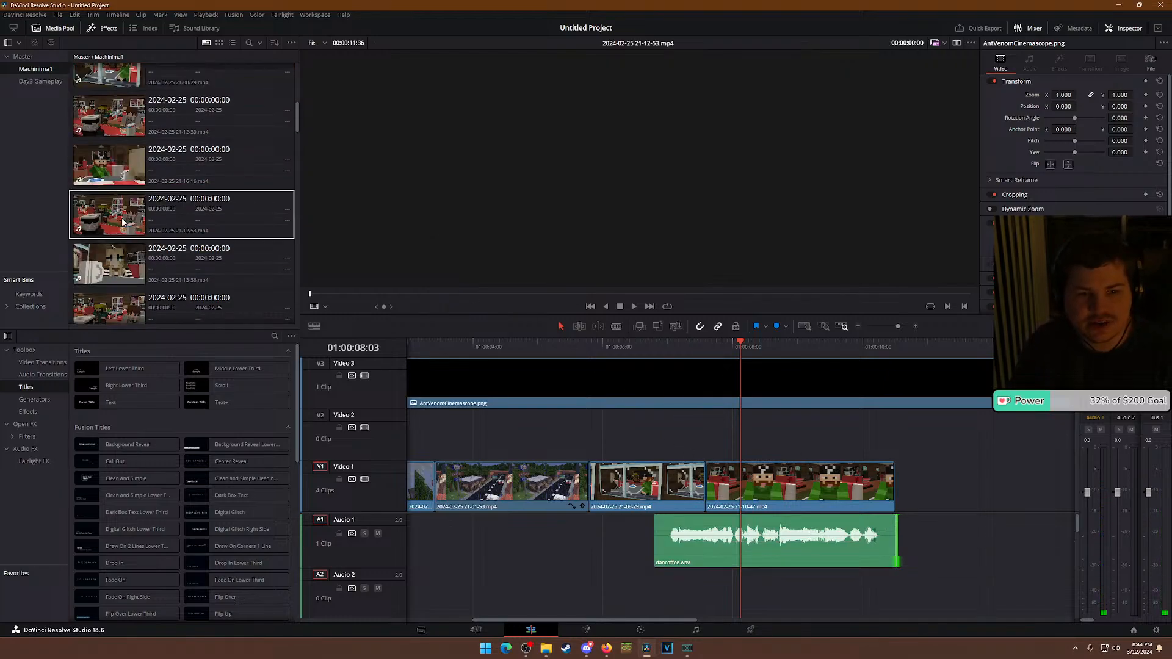
pyautogui.click(110, 168)
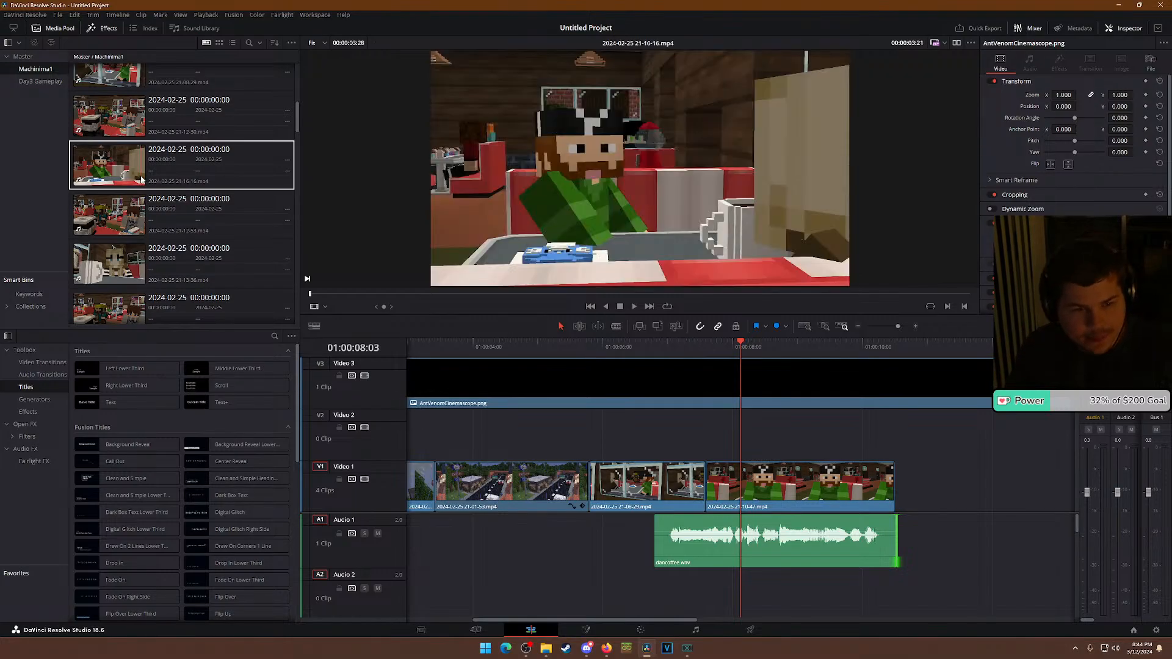
pyautogui.scroll(-1, 104, 244)
pyautogui.click(99, 277)
pyautogui.moveTo(99, 277); pyautogui.dragTo(924, 496)
pyautogui.scroll(-1, 973, 501)
pyautogui.scroll(3, 906, 497)
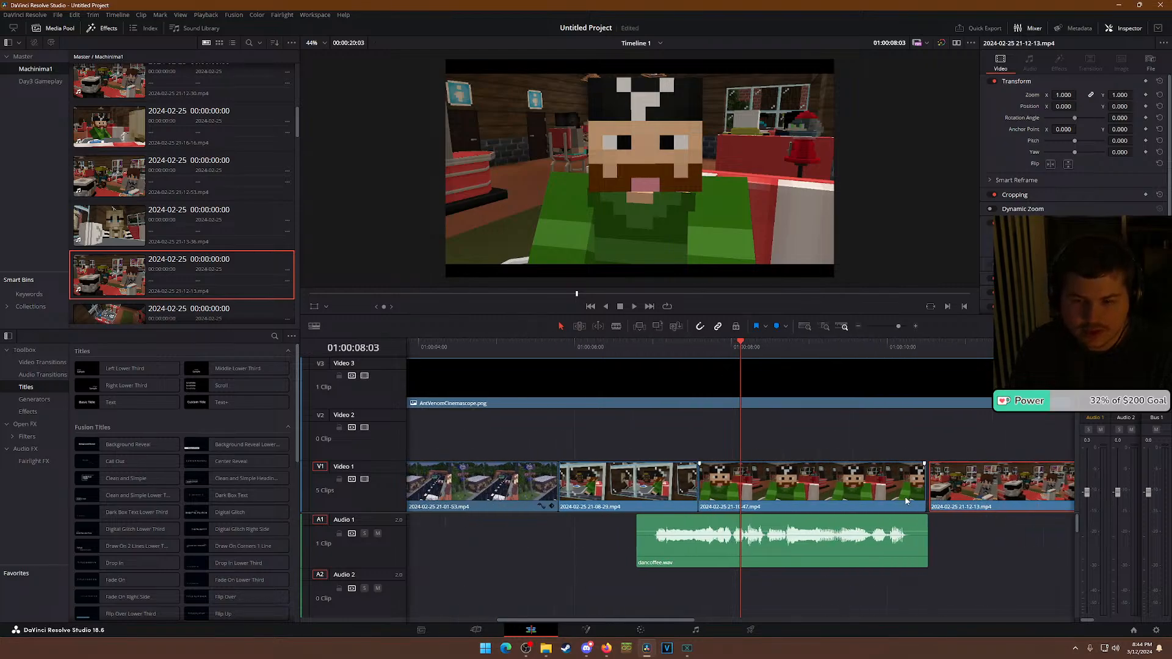
pyautogui.scroll(-2, 982, 496)
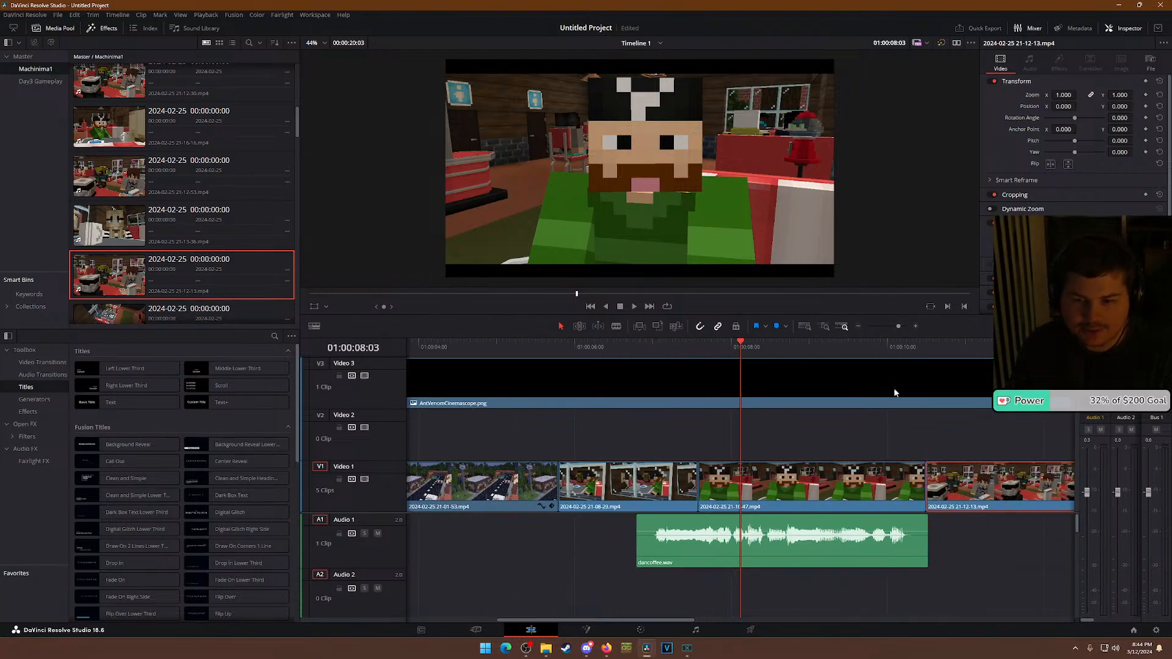
# Play the cut from the close-up into the diner counter shot.
pyautogui.click(902, 349)
pyautogui.press('space')
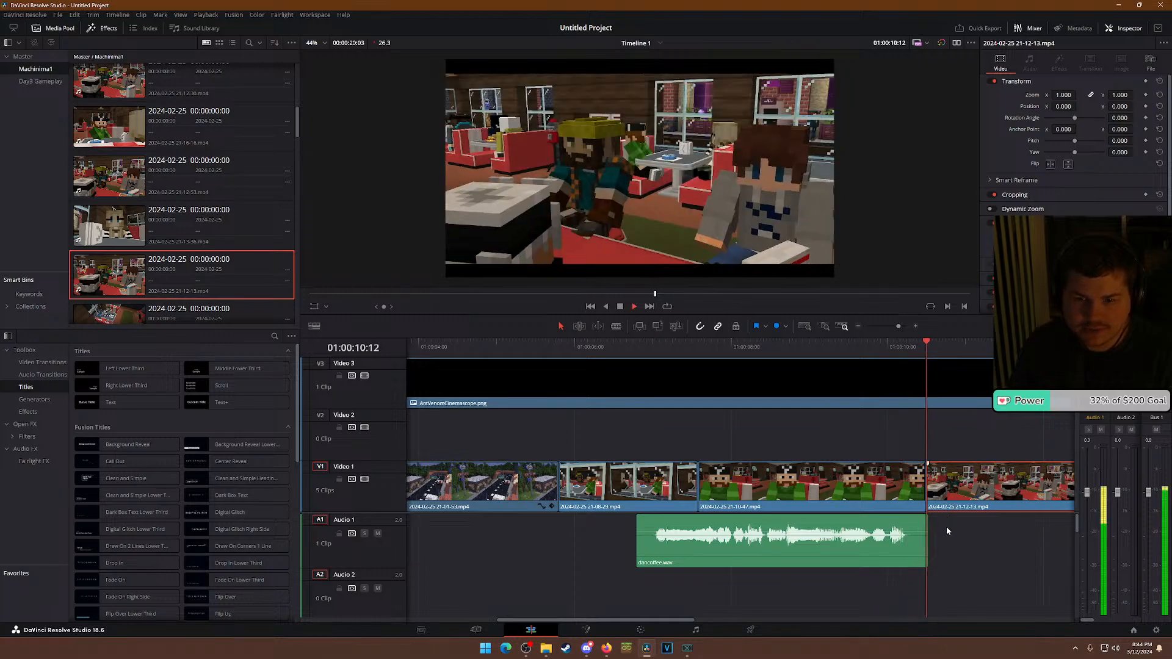
pyautogui.scroll(-3, 930, 533)
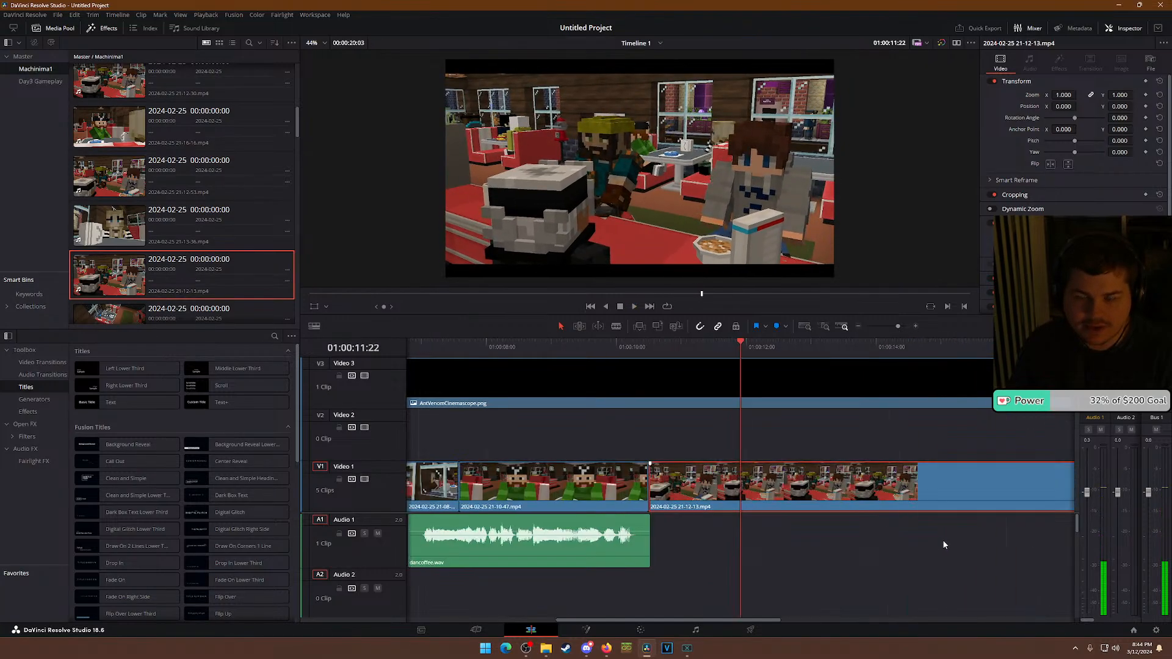
pyautogui.moveTo(663, 482); pyautogui.dragTo(758, 486)
pyautogui.press('Delete')
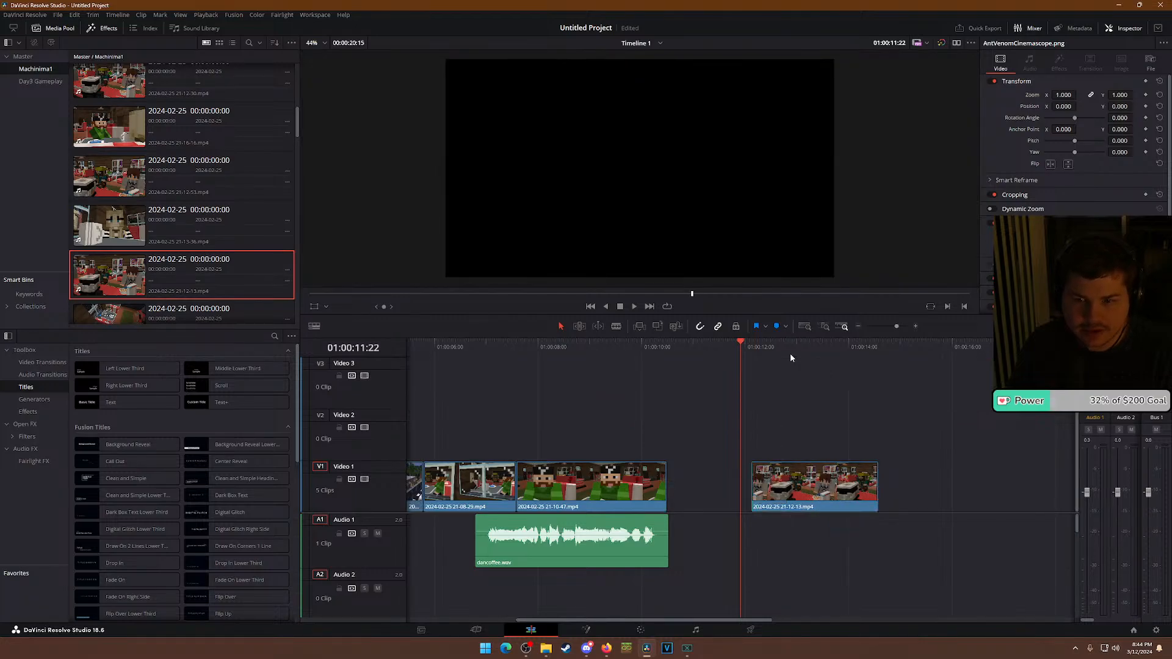
pyautogui.hotkey('ctrl', 'z')
pyautogui.moveTo(758, 349); pyautogui.dragTo(823, 349)
pyautogui.moveTo(751, 494); pyautogui.dragTo(737, 494)
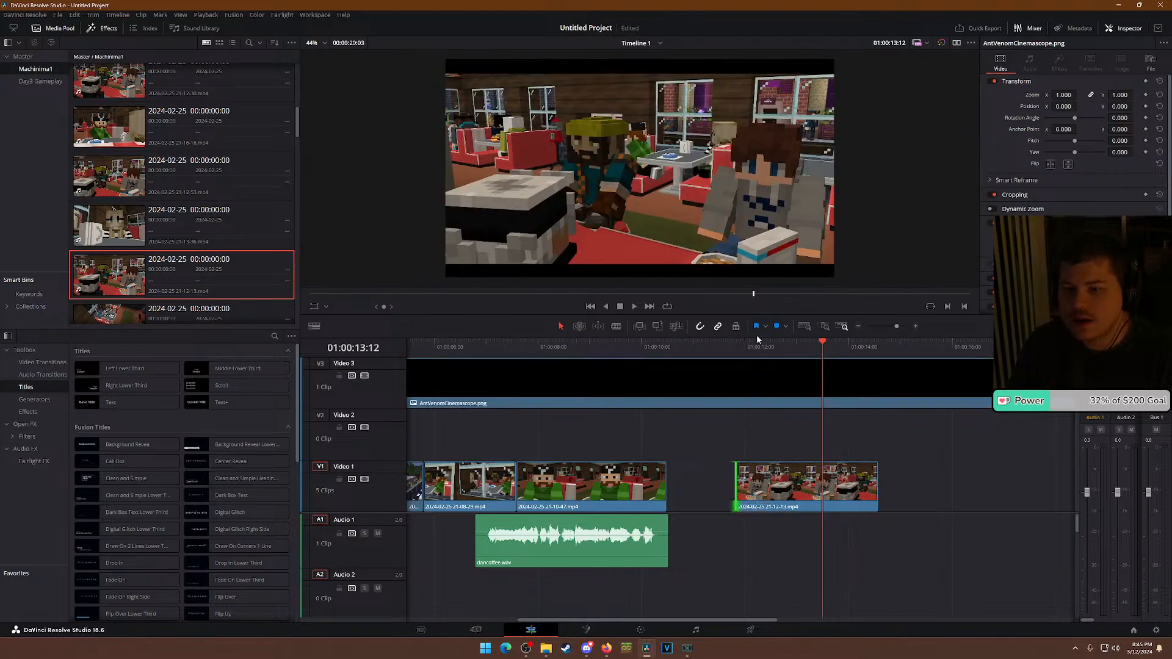
pyautogui.click(769, 497)
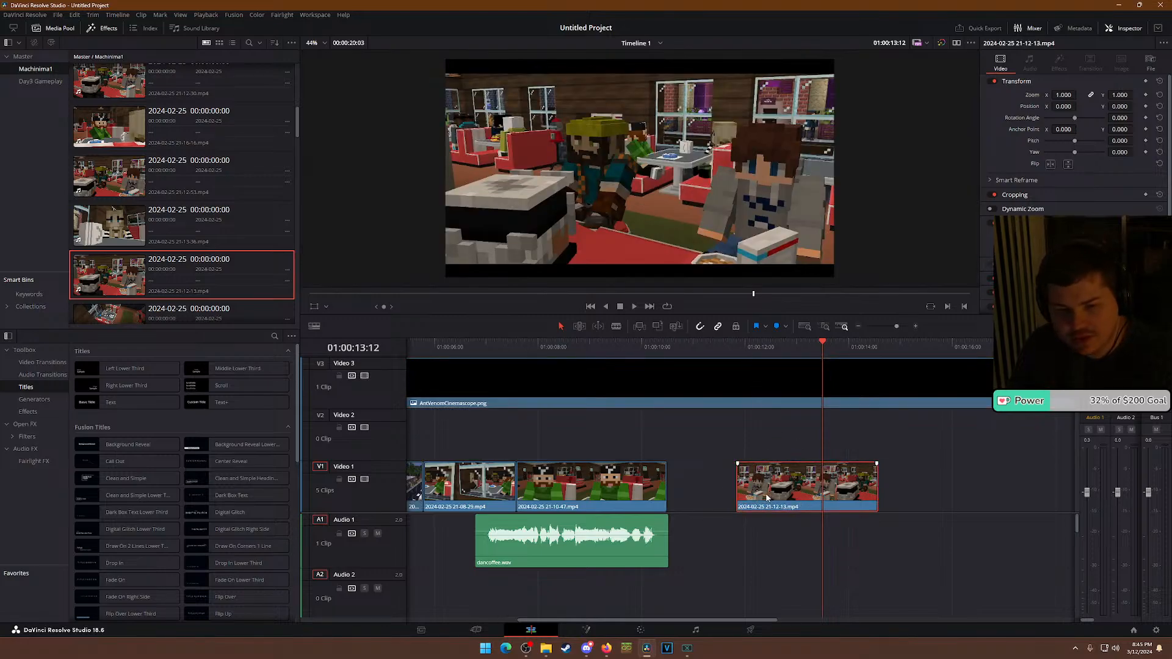
pyautogui.press('Delete')
# Look through the remaining recordings in the Machinima1 bin and preview candidates for the shot after the close-up.
pyautogui.scroll(-2, 192, 320)
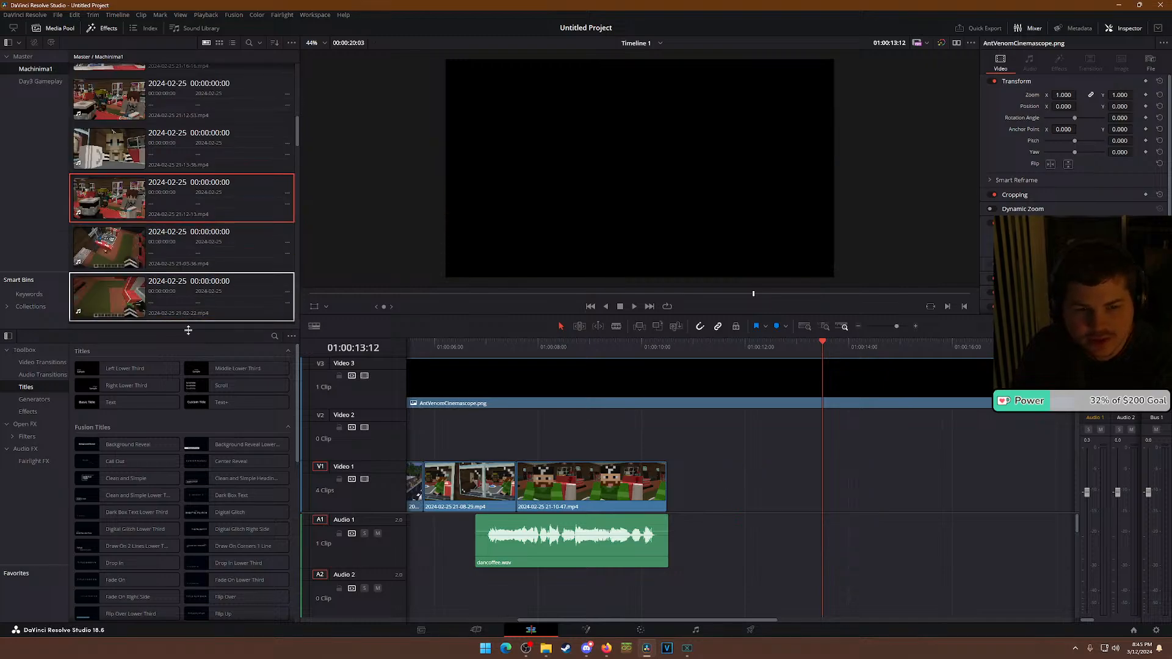
pyautogui.click(99, 297)
pyautogui.scroll(-1, 100, 297)
pyautogui.click(100, 220)
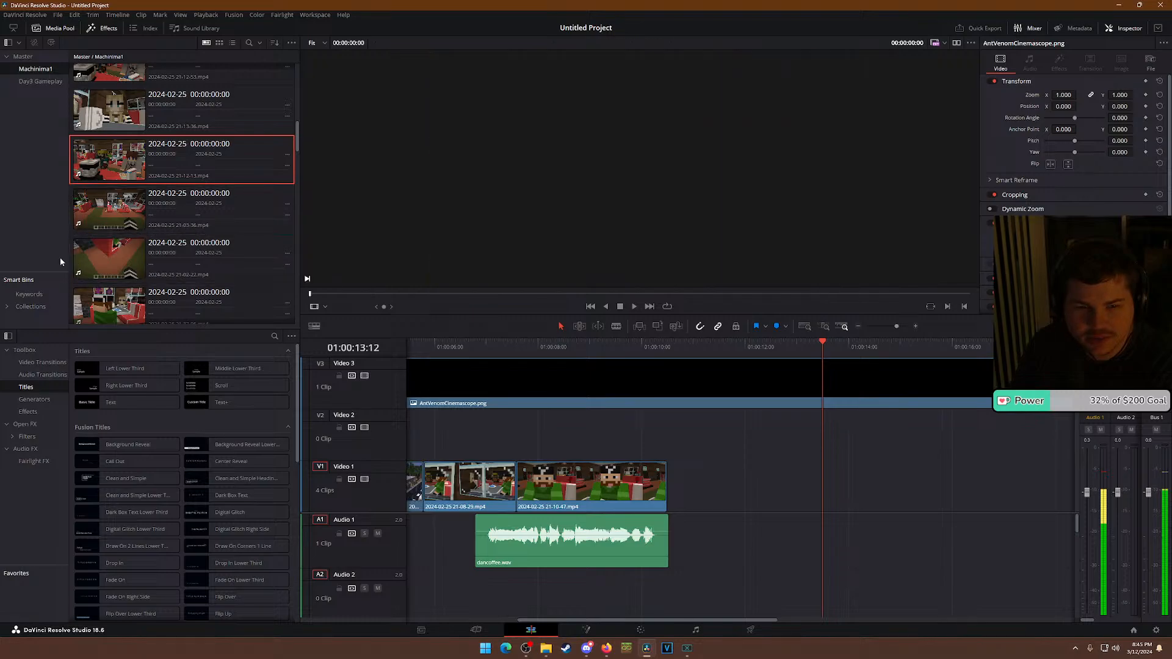
pyautogui.scroll(-2, 79, 277)
pyautogui.scroll(-3, 85, 262)
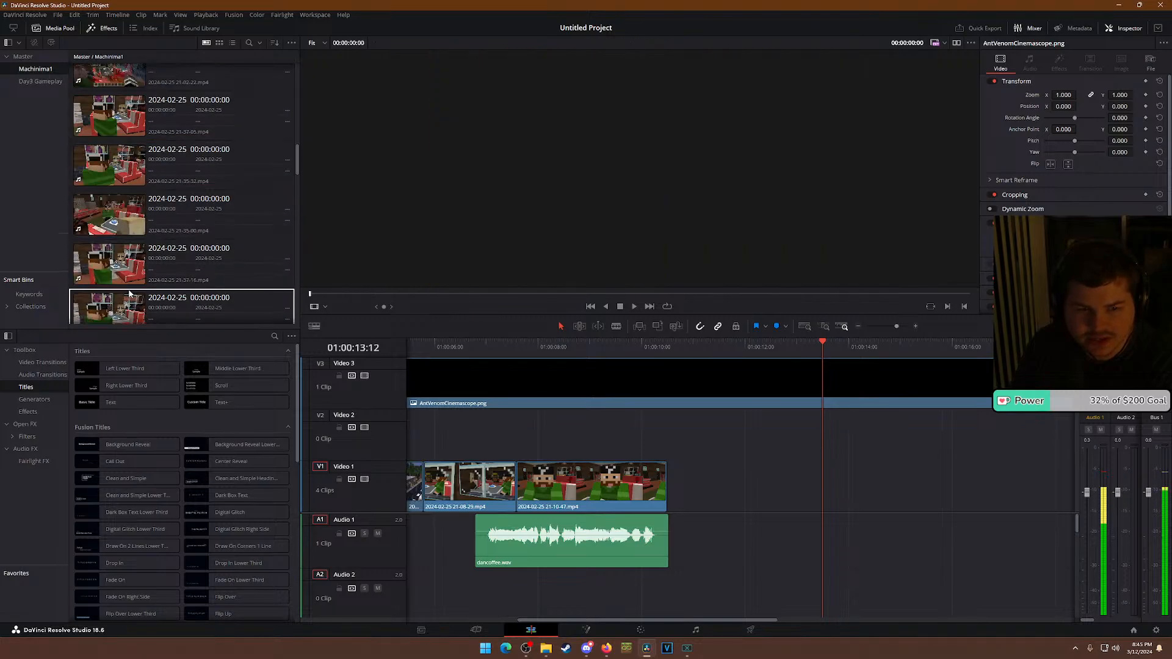
pyautogui.scroll(-4, 91, 274)
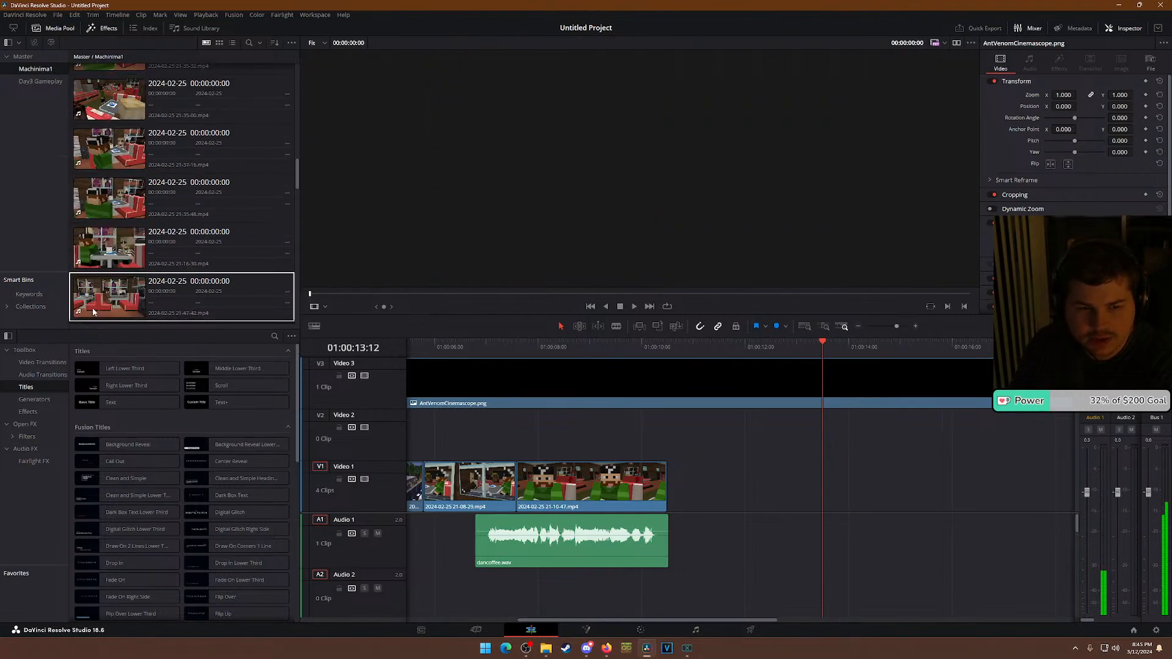
pyautogui.scroll(-4, 92, 287)
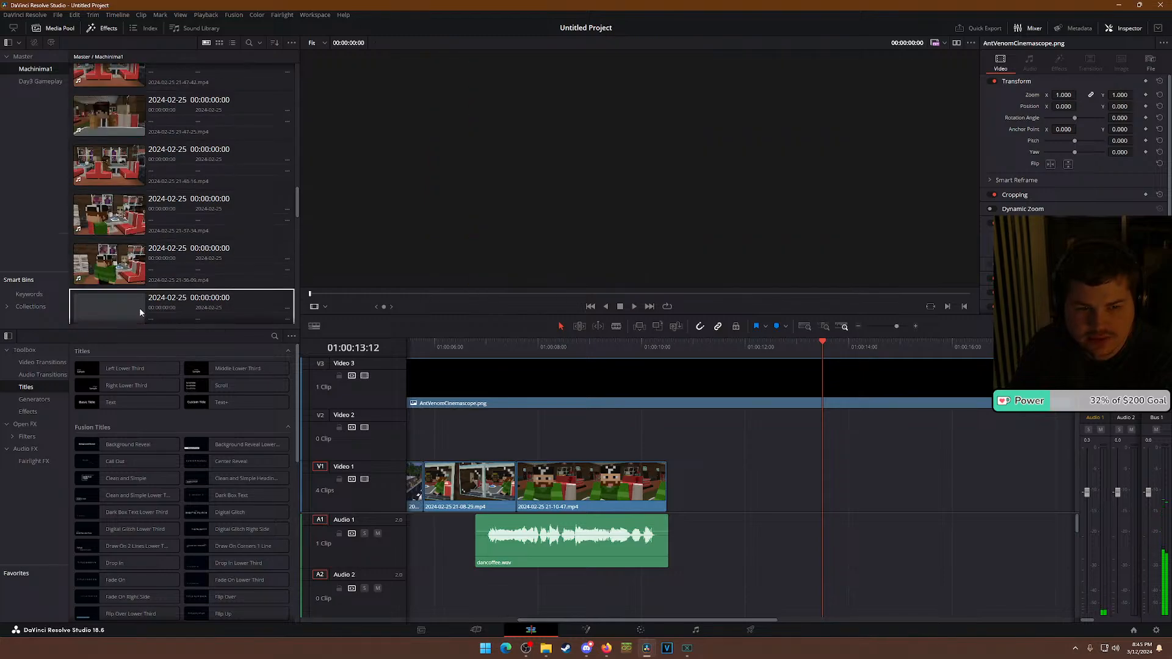
pyautogui.scroll(-4, 209, 295)
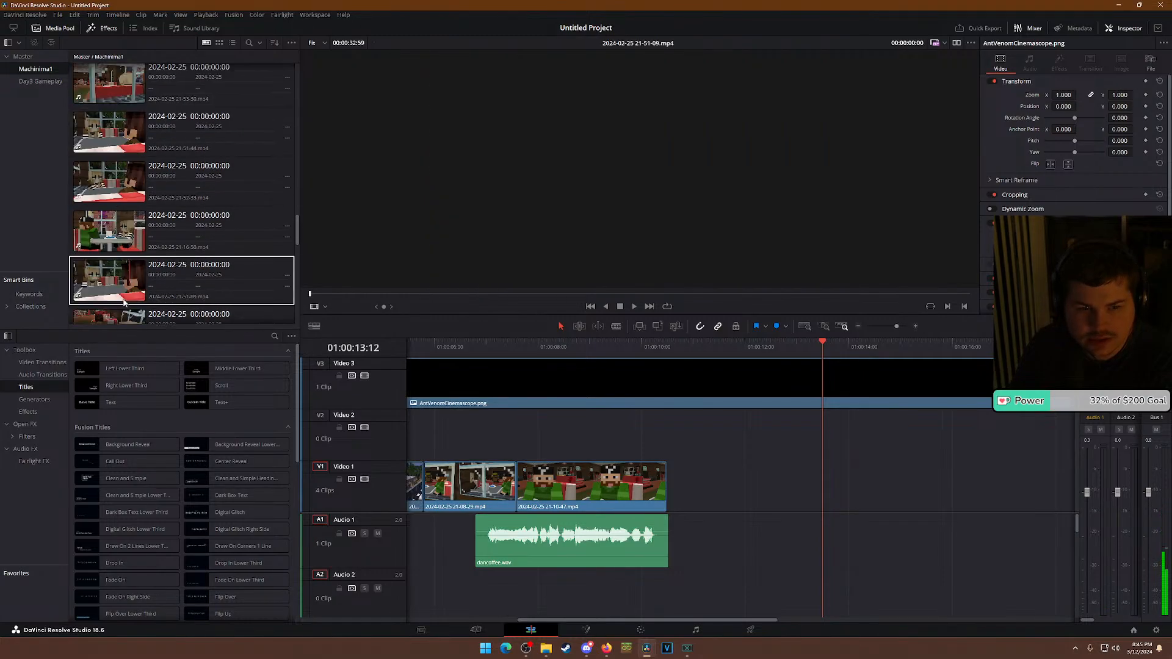
pyautogui.scroll(-4, 177, 312)
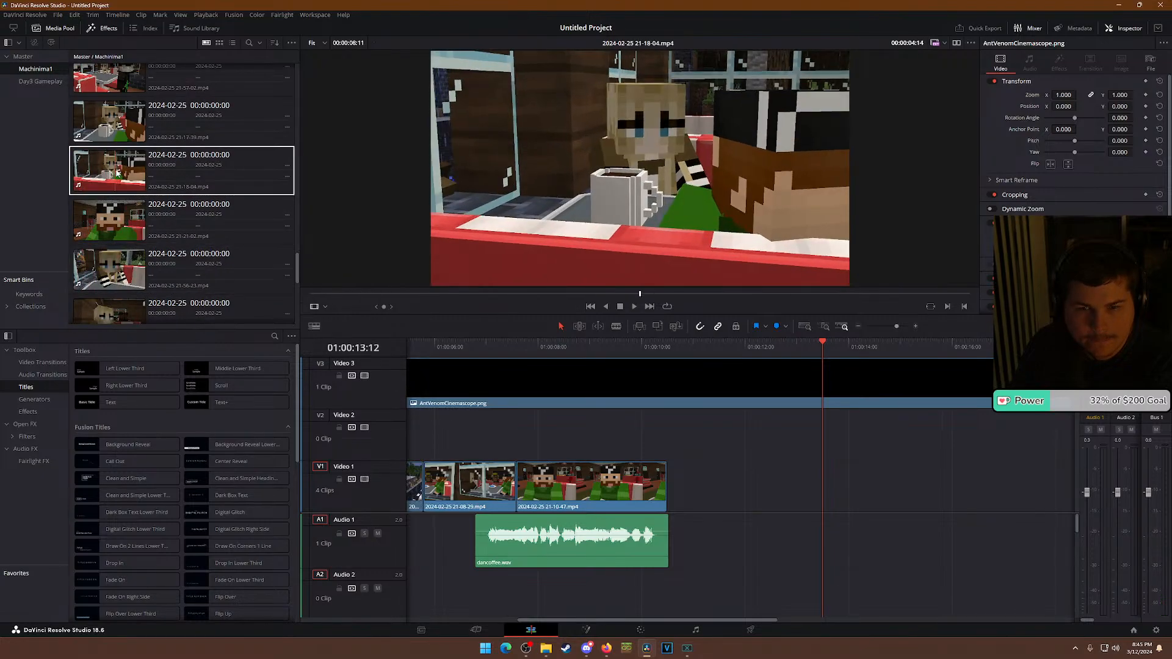
pyautogui.scroll(-2, 92, 259)
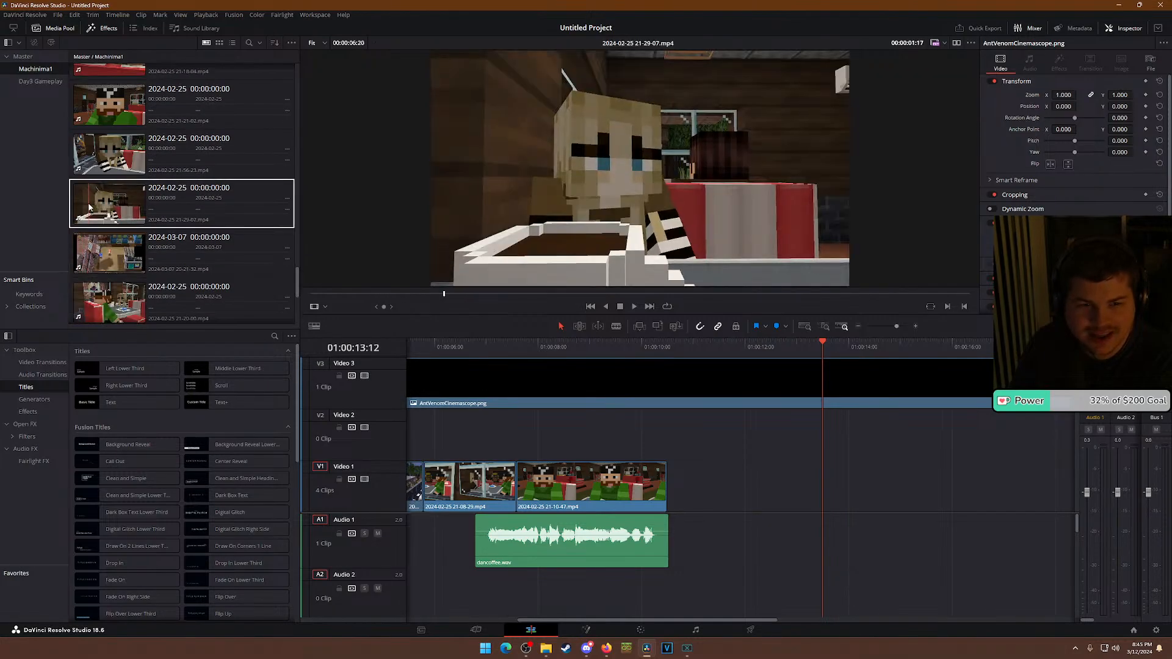
pyautogui.rightClick(251, 244)
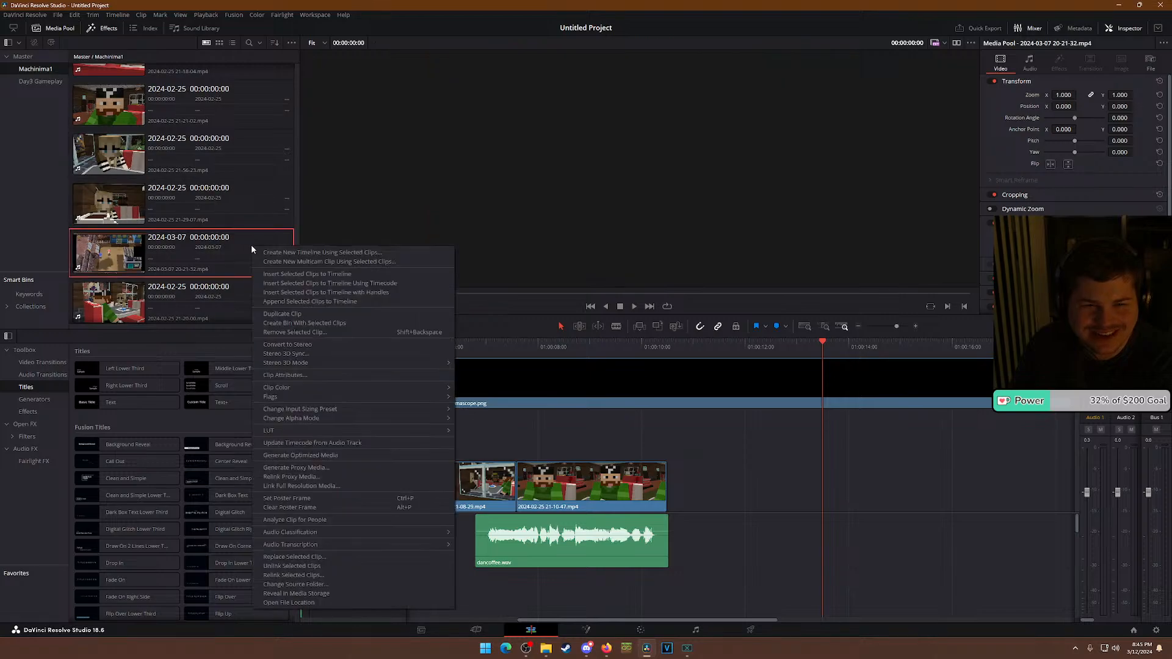
pyautogui.click(283, 240)
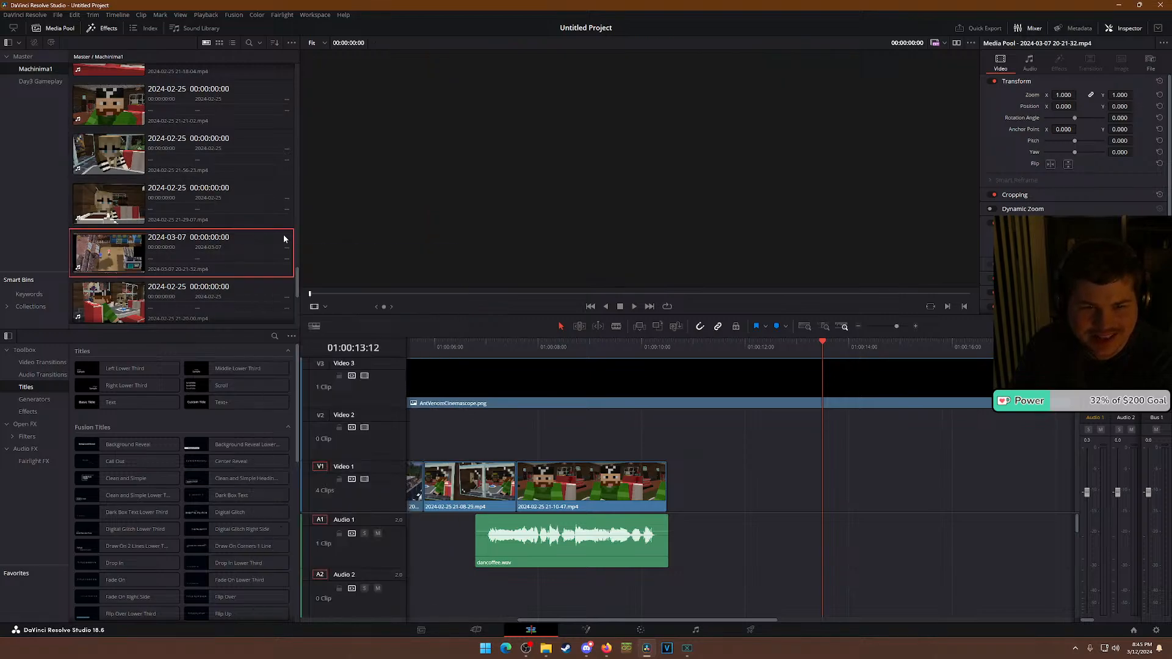
pyautogui.rightClick(267, 245)
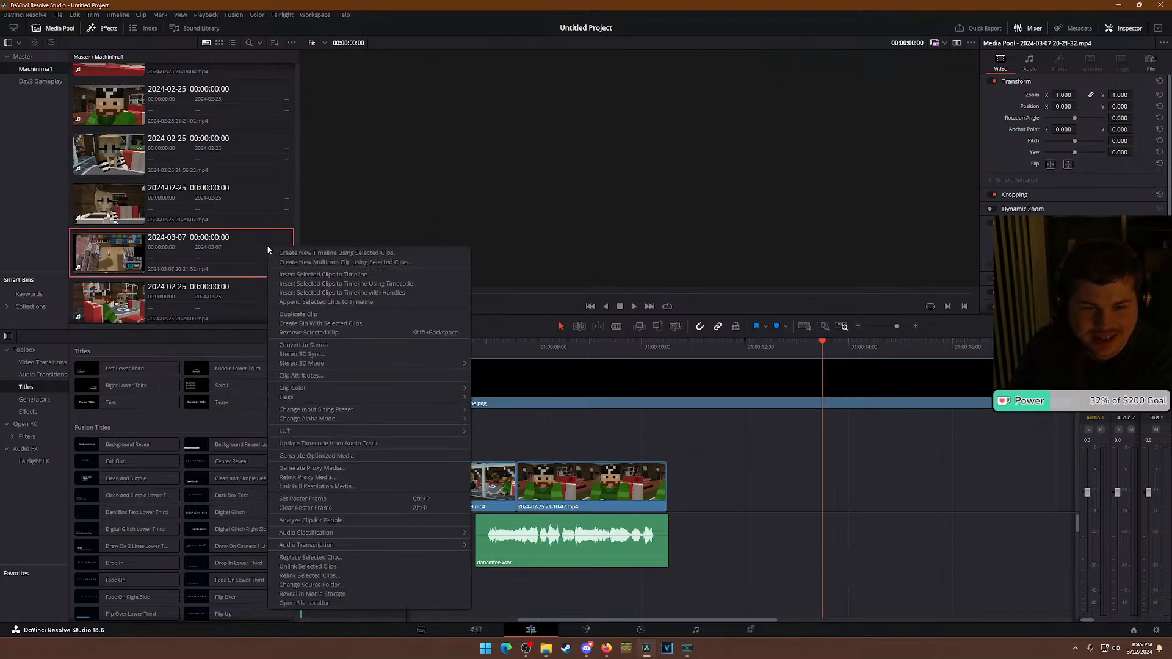
pyautogui.click(181, 237)
pyautogui.press('Delete')
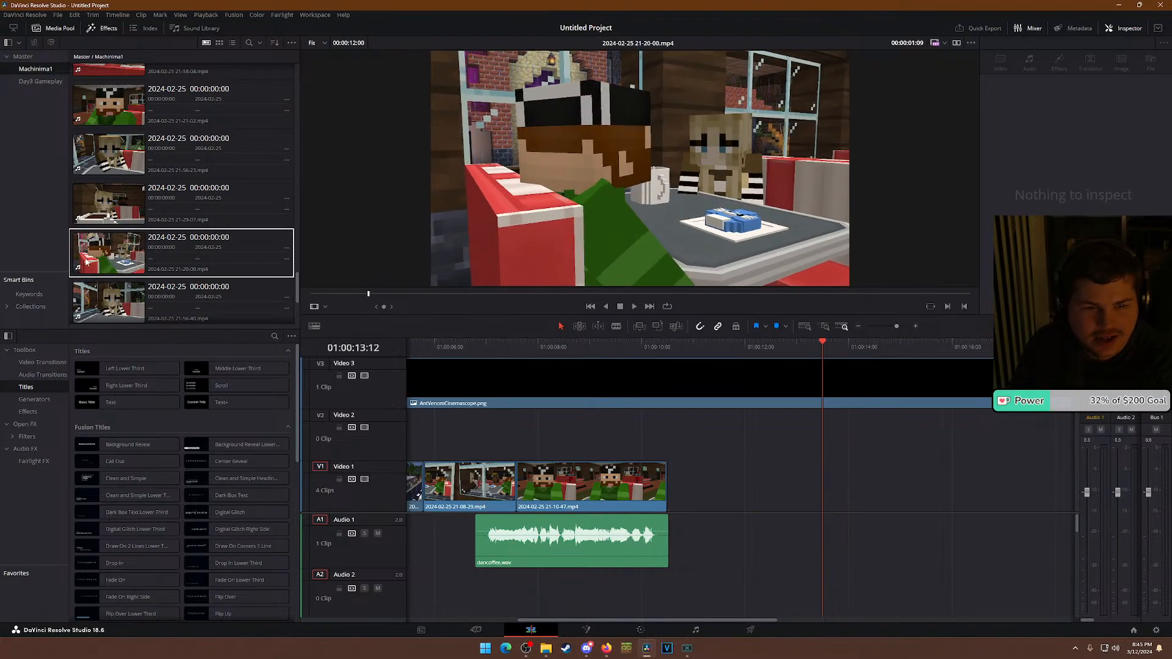
pyautogui.hotkey('ctrl', 'z')
pyautogui.scroll(-1, 95, 307)
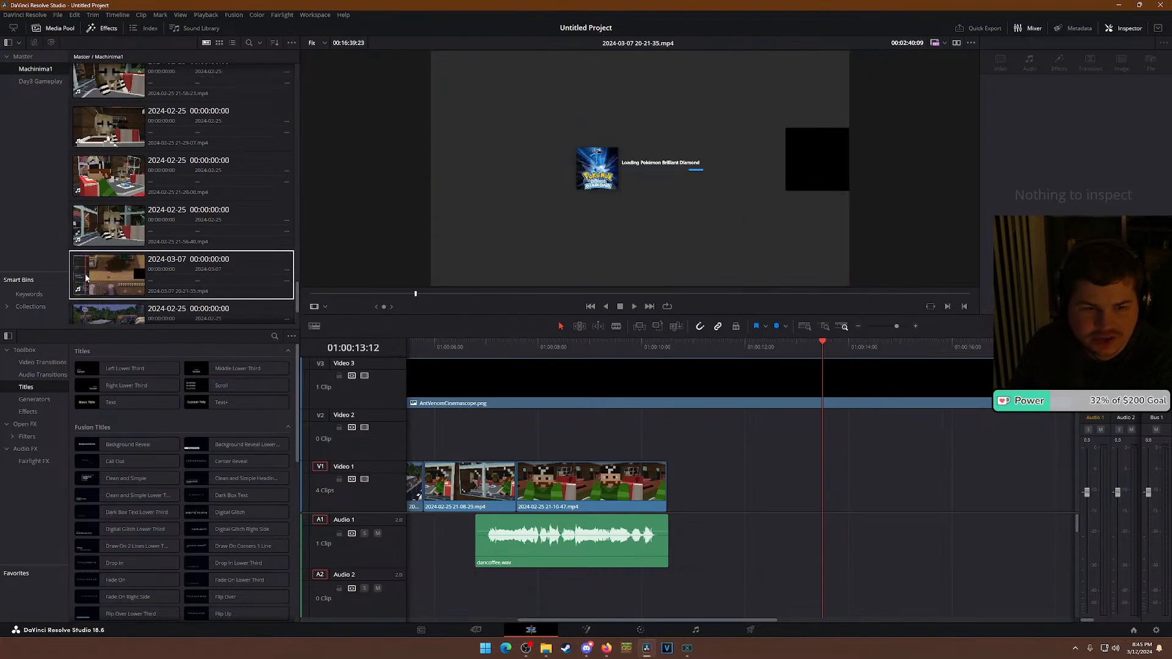
pyautogui.press('Delete')
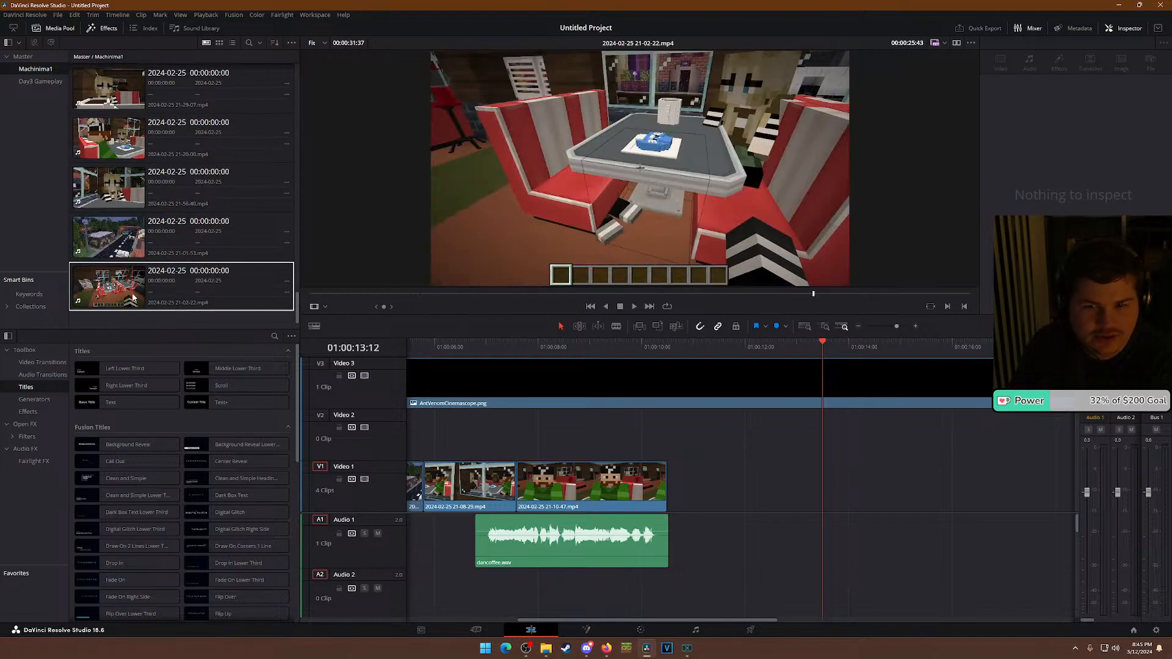
# Look back up through the Machinima1 recordings and preview the diner takes for the shot that follows the close-up.
pyautogui.click(101, 238)
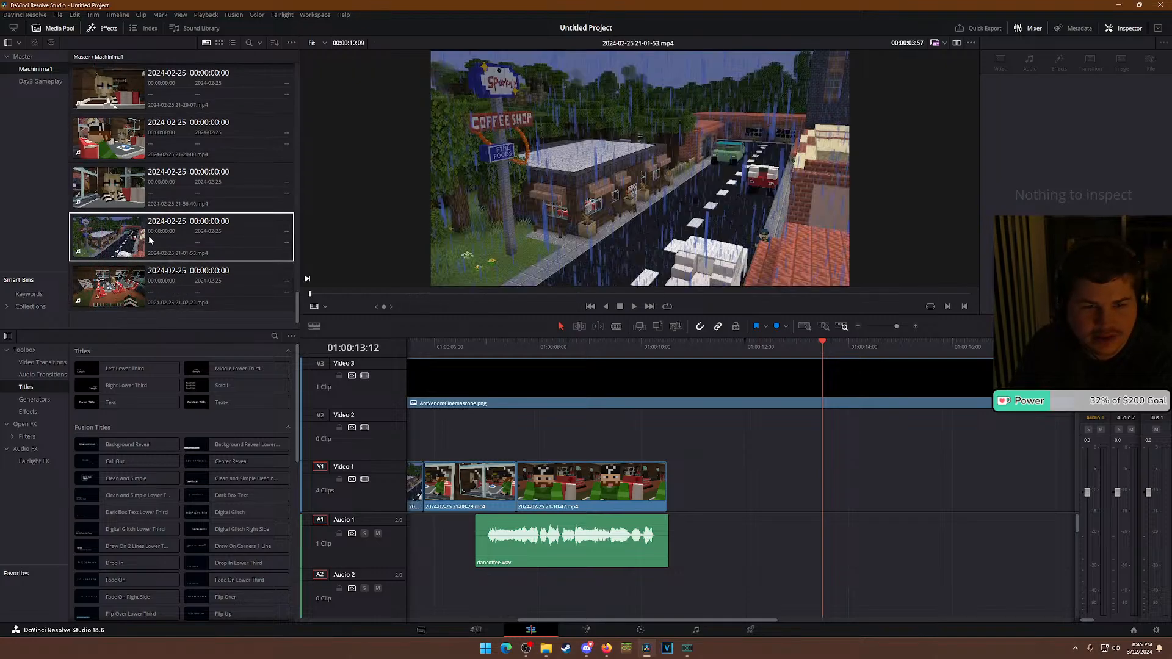
pyautogui.scroll(4, 153, 235)
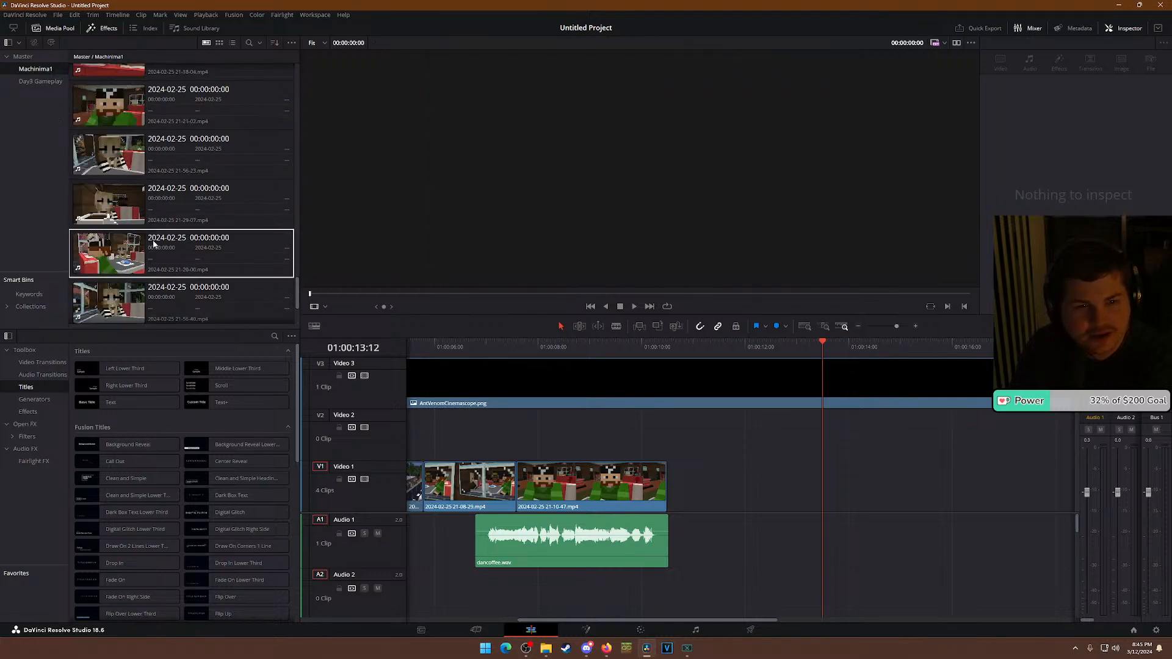
pyautogui.scroll(1, 155, 246)
pyautogui.scroll(-1, 154, 247)
pyautogui.click(121, 195)
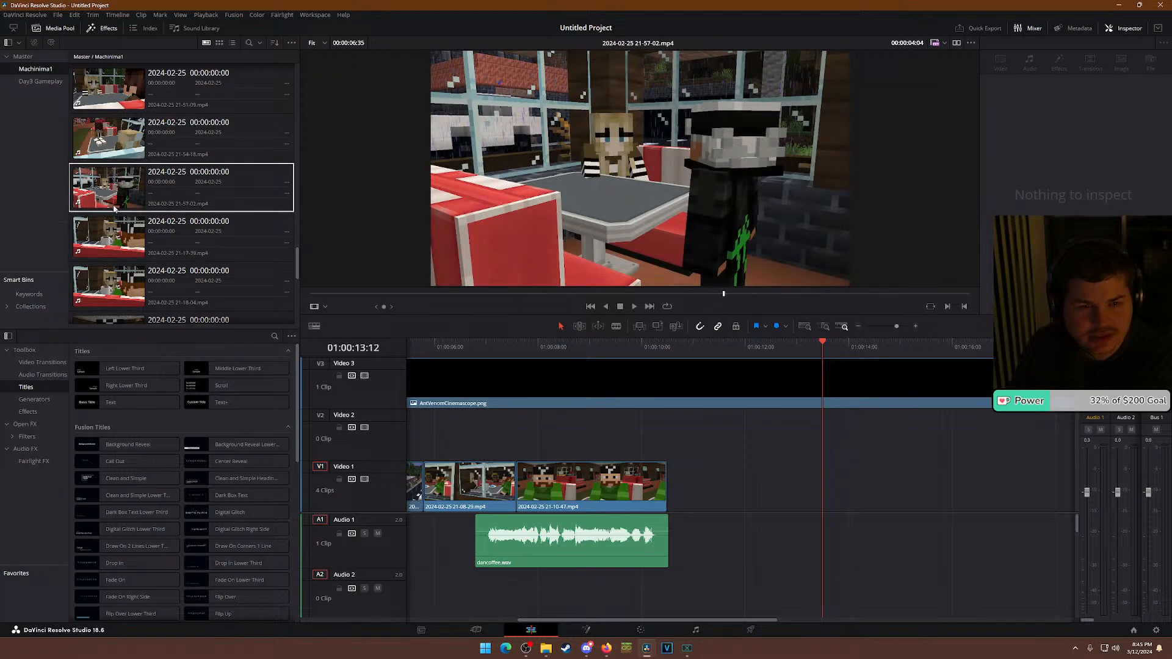
pyautogui.scroll(3, 145, 232)
pyautogui.click(142, 253)
pyautogui.scroll(5, 116, 247)
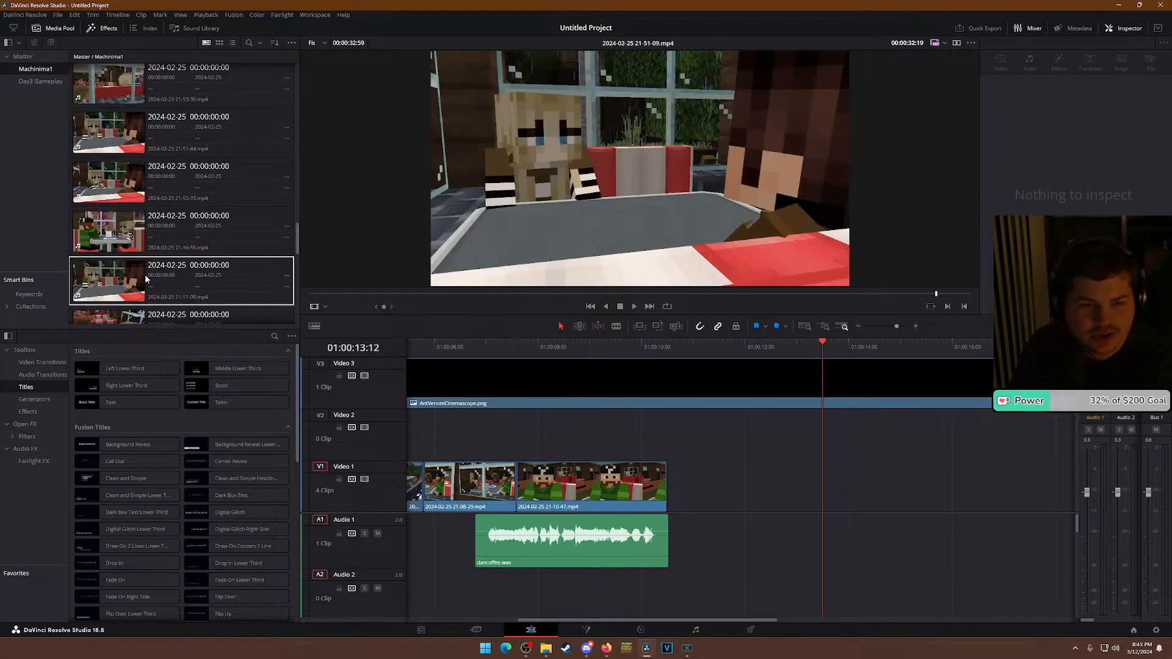
pyautogui.click(124, 243)
pyautogui.click(104, 183)
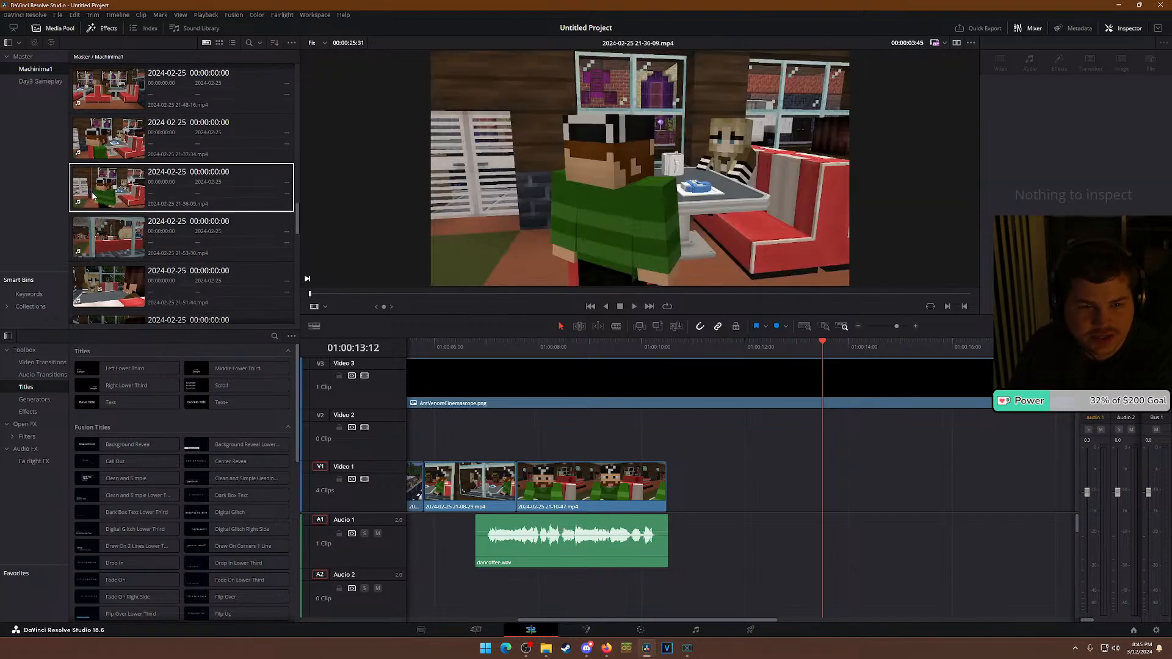
pyautogui.scroll(2, 104, 183)
pyautogui.click(101, 237)
pyautogui.click(103, 201)
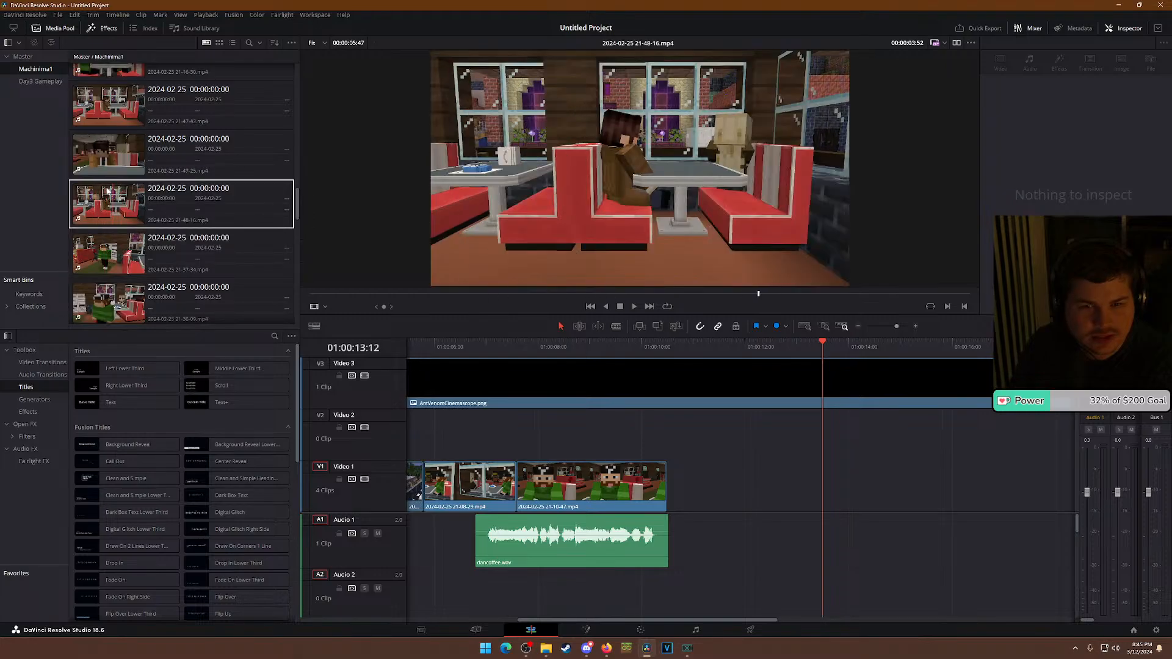
pyautogui.scroll(4, 107, 238)
pyautogui.click(110, 247)
pyautogui.scroll(1, 110, 248)
pyautogui.click(109, 183)
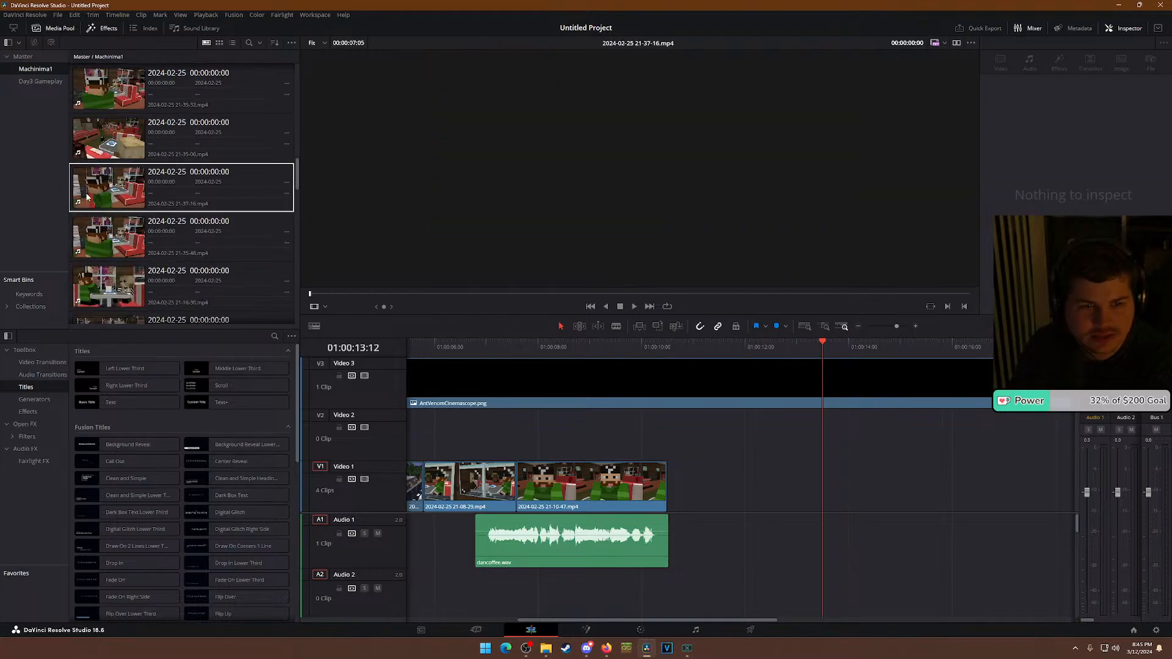
pyautogui.scroll(1, 109, 233)
pyautogui.click(109, 234)
pyautogui.scroll(2, 109, 234)
pyautogui.click(104, 233)
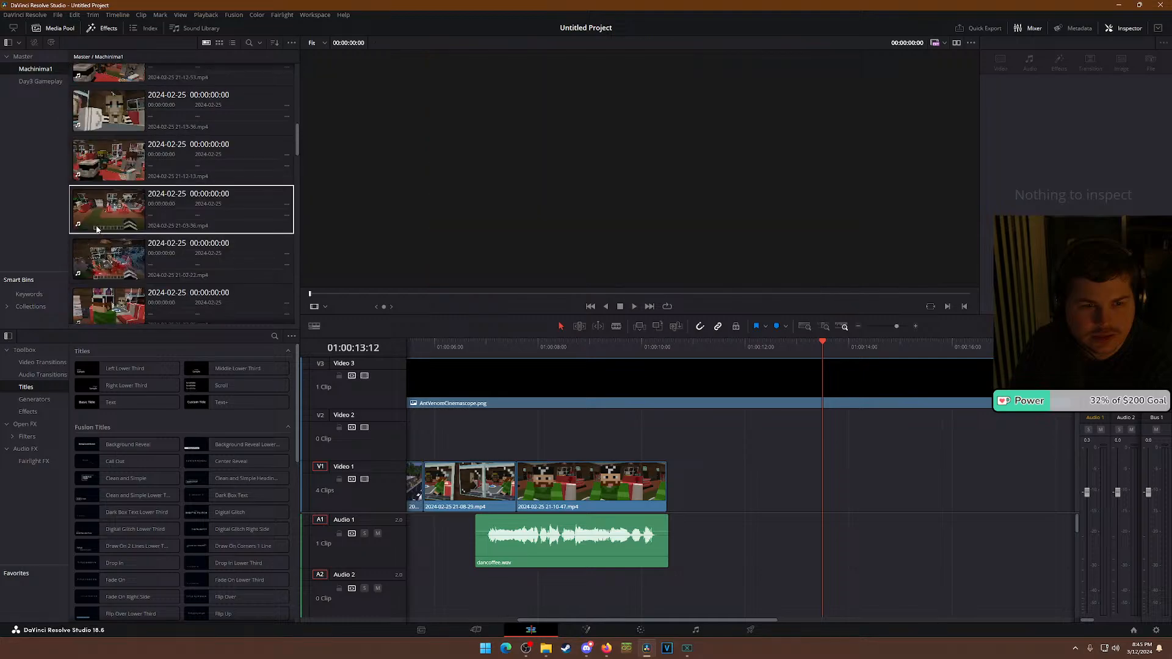
pyautogui.scroll(3, 97, 233)
pyautogui.click(93, 232)
pyautogui.click(106, 194)
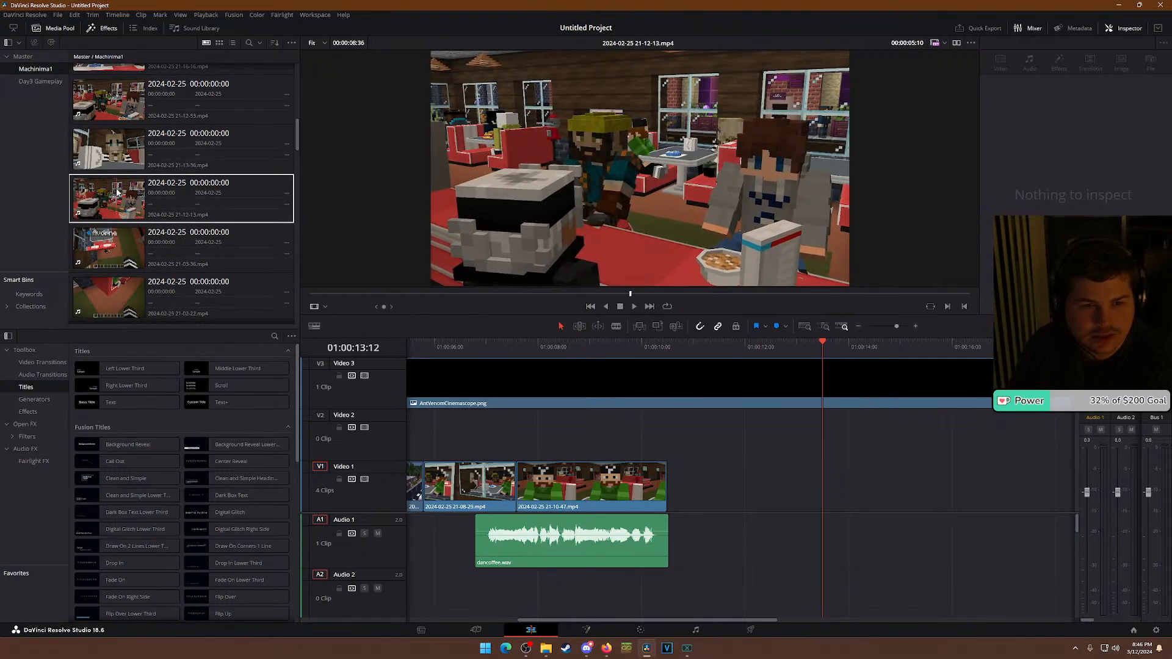
pyautogui.click(126, 144)
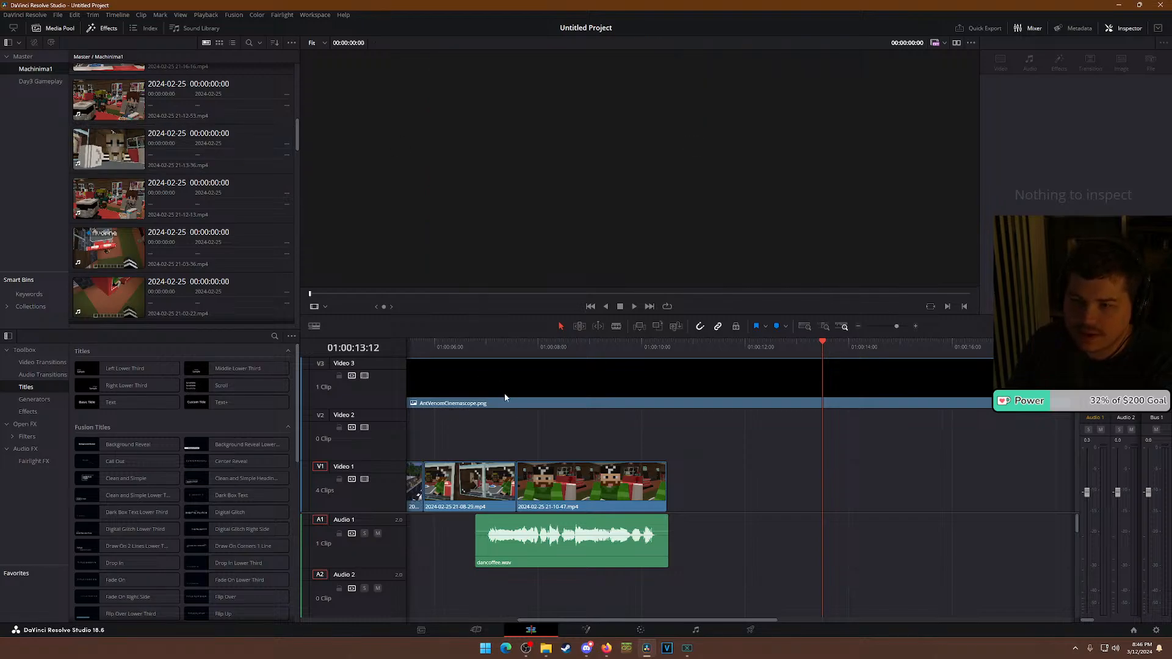
pyautogui.moveTo(582, 353); pyautogui.dragTo(557, 347)
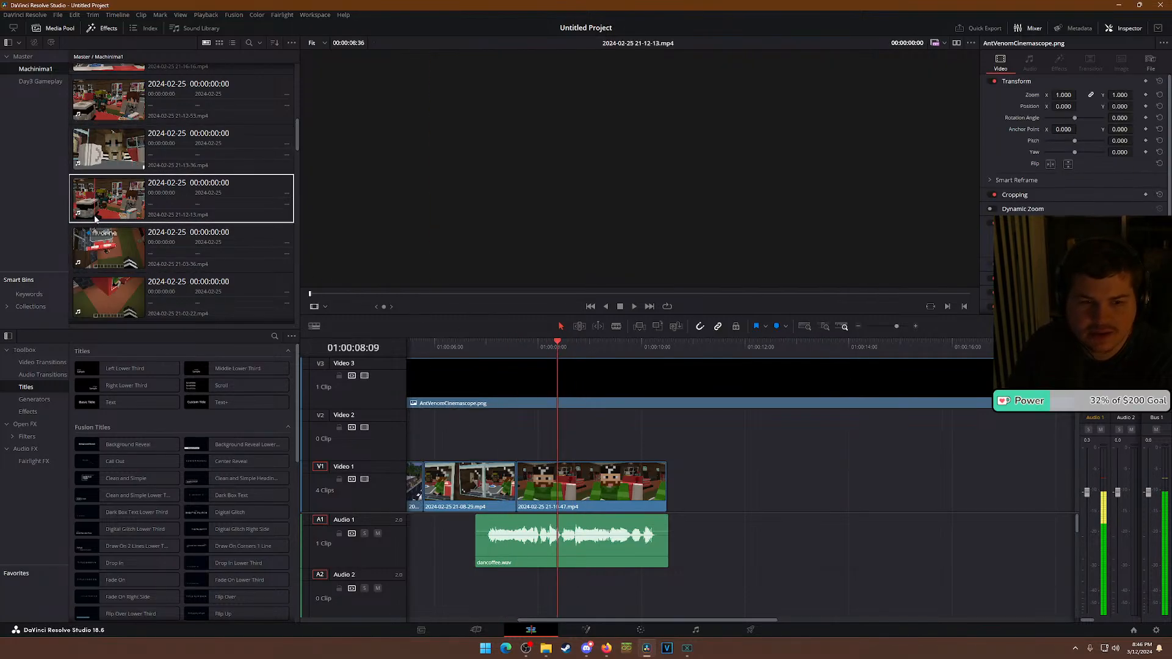
pyautogui.scroll(3, 121, 221)
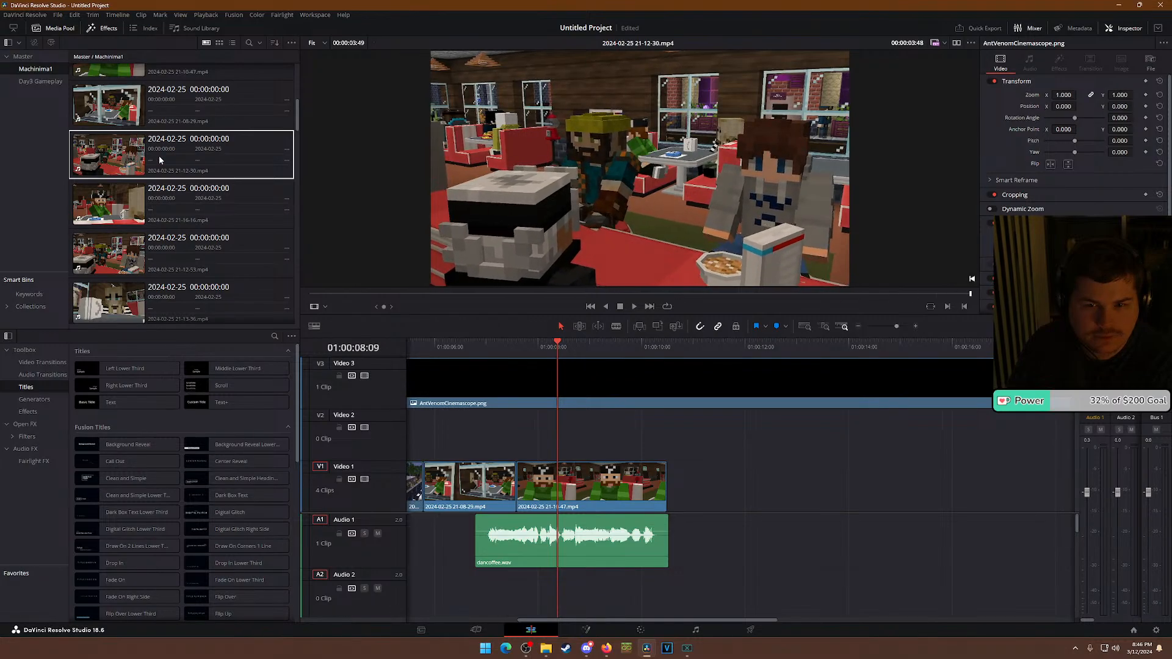
pyautogui.moveTo(136, 166); pyautogui.dragTo(672, 496)
pyautogui.scroll(3, 1011, 482)
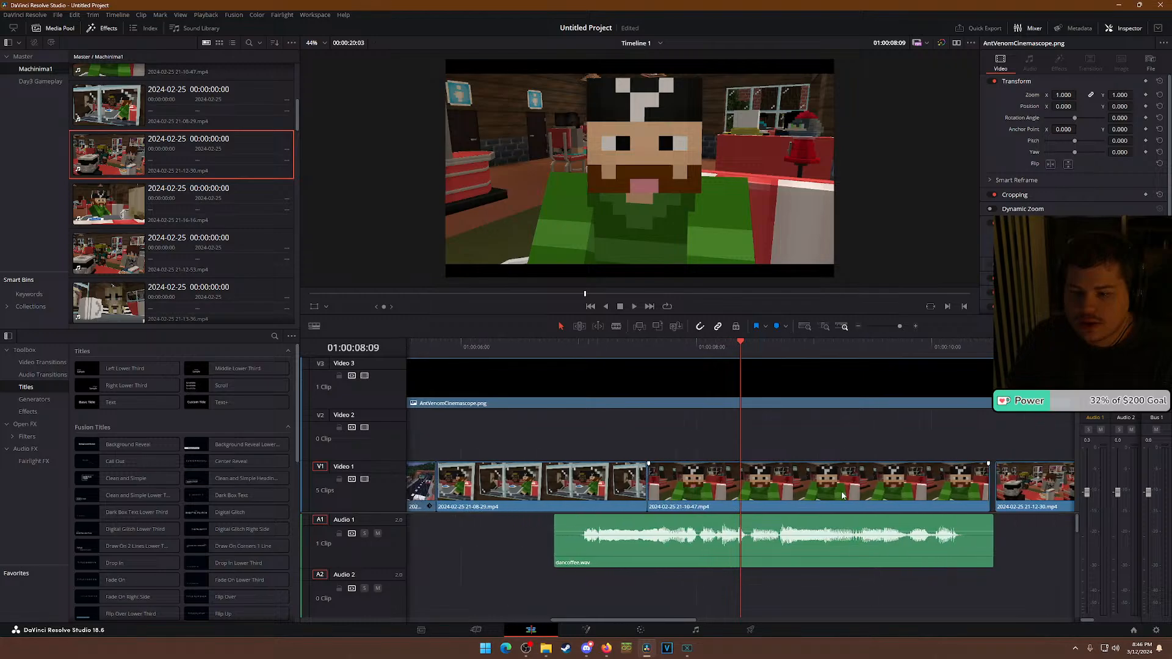
pyautogui.click(1010, 482)
pyautogui.scroll(-2, 938, 488)
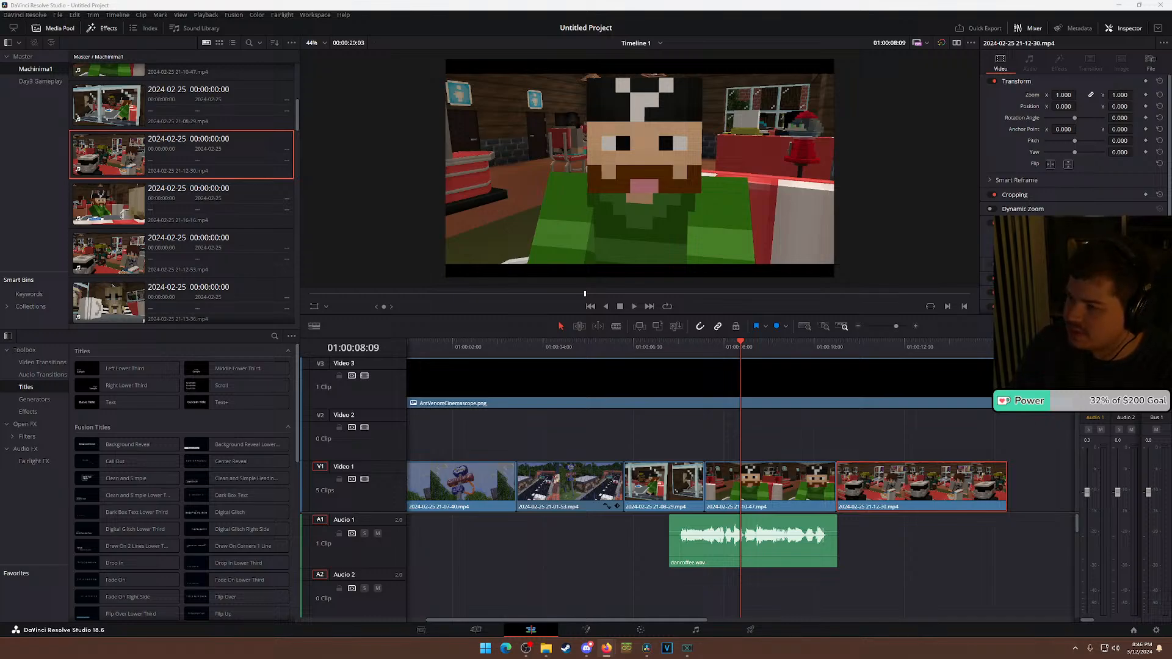
# Place Vanny-VacancyFilledDay3-Lines.wav from the Master bin on Audio 1 under the counter shot, starting at about 01:00:11:10.
pyautogui.click(21, 69)
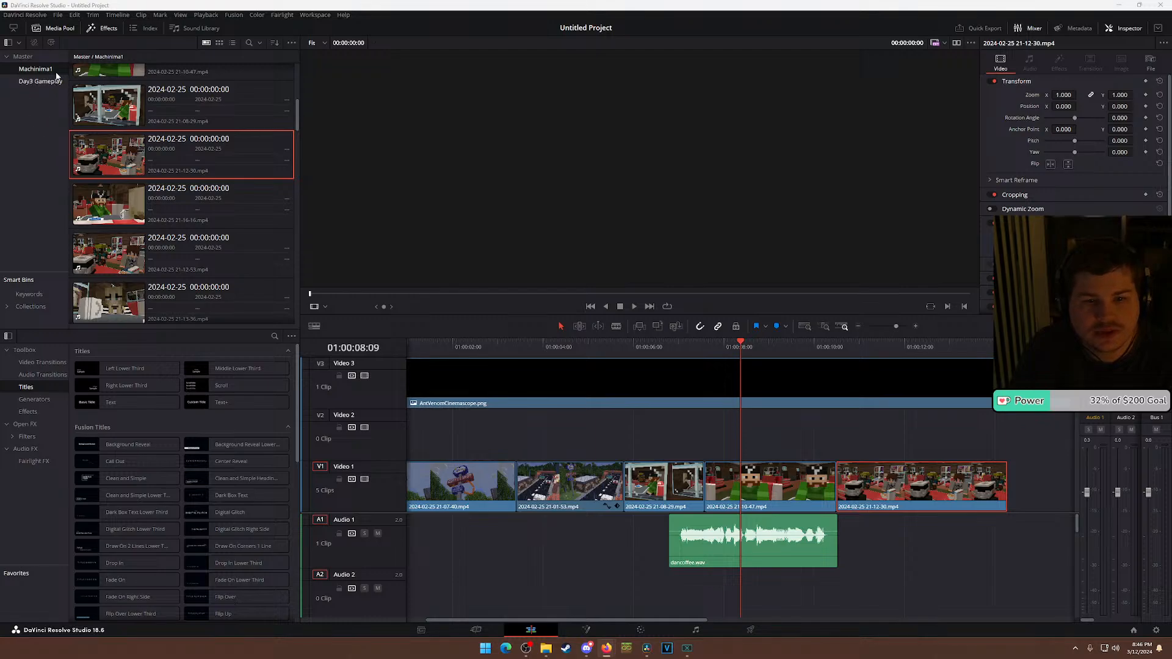
pyautogui.click(23, 56)
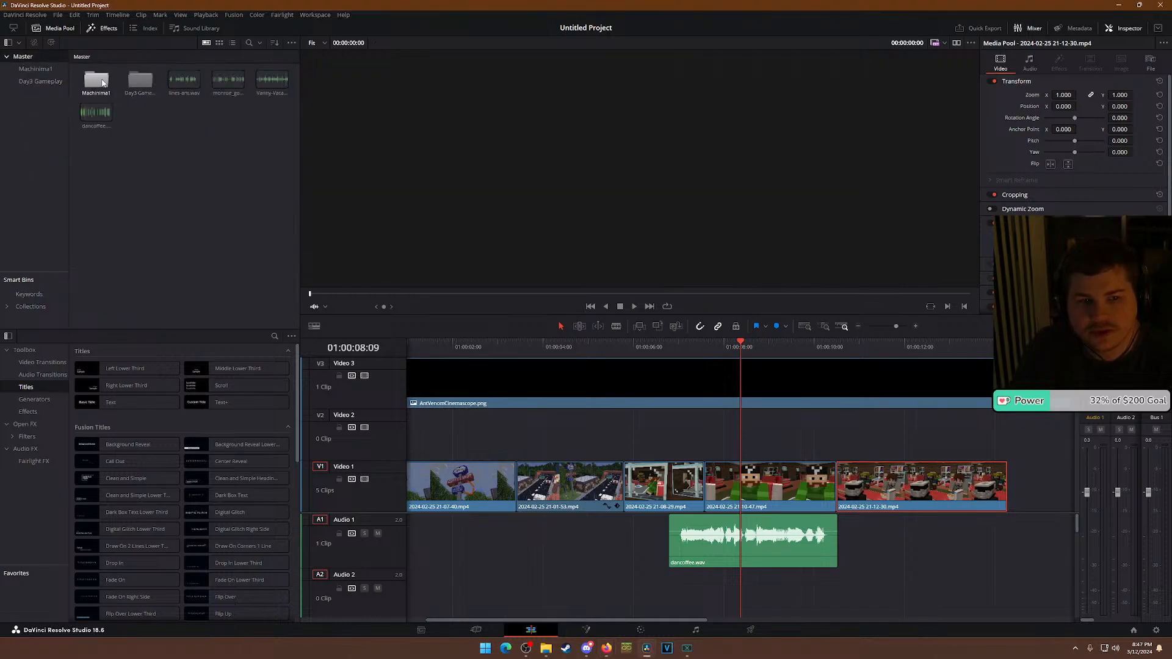
pyautogui.moveTo(271, 79); pyautogui.dragTo(867, 537)
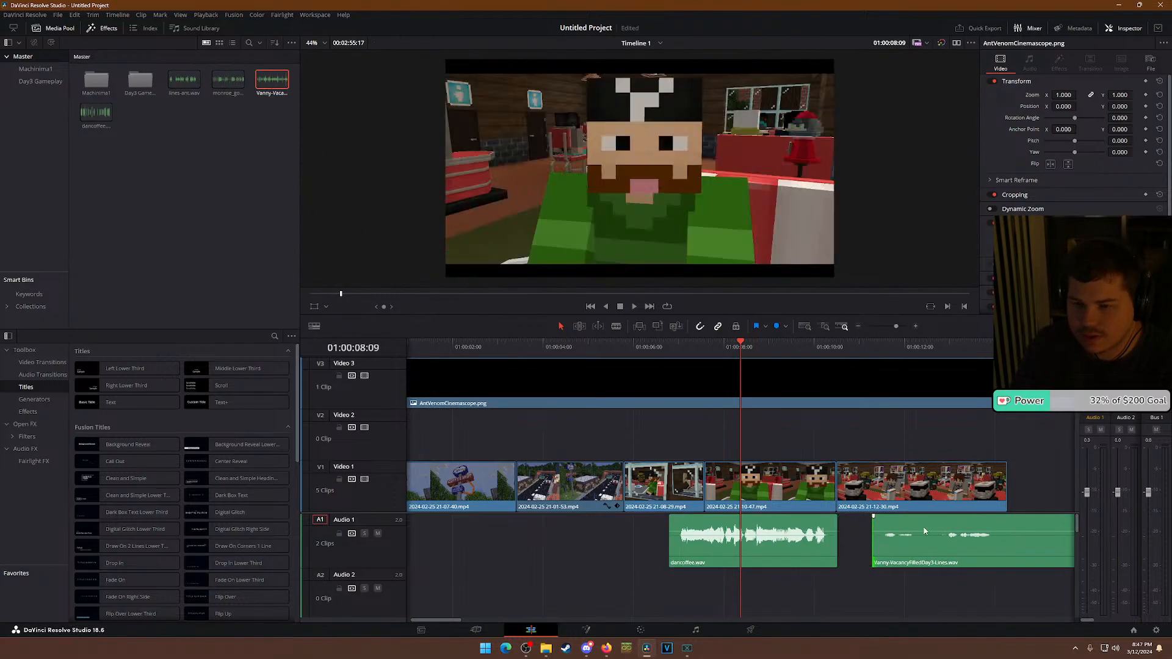
pyautogui.click(921, 387)
pyautogui.press('space')
pyautogui.click(852, 346)
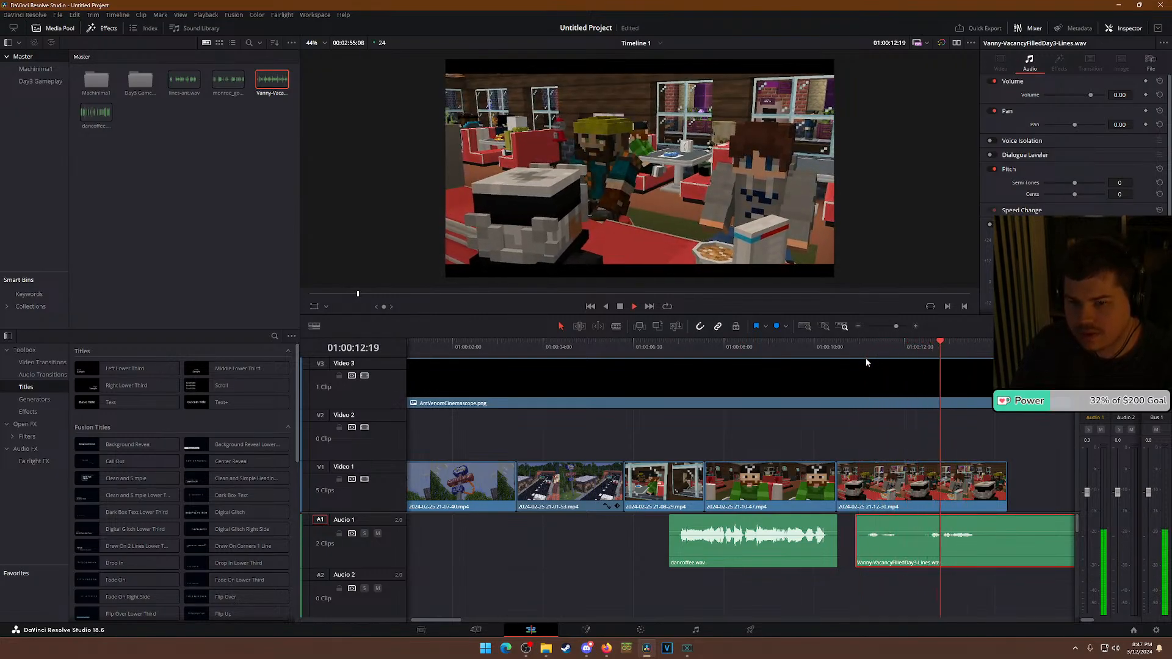
pyautogui.press('space')
pyautogui.moveTo(951, 552); pyautogui.dragTo(975, 553)
# Split the Vanny voice clip at 01:00:14:07 and move the remainder along Audio 1 to about 01:01:05.
pyautogui.press('b')
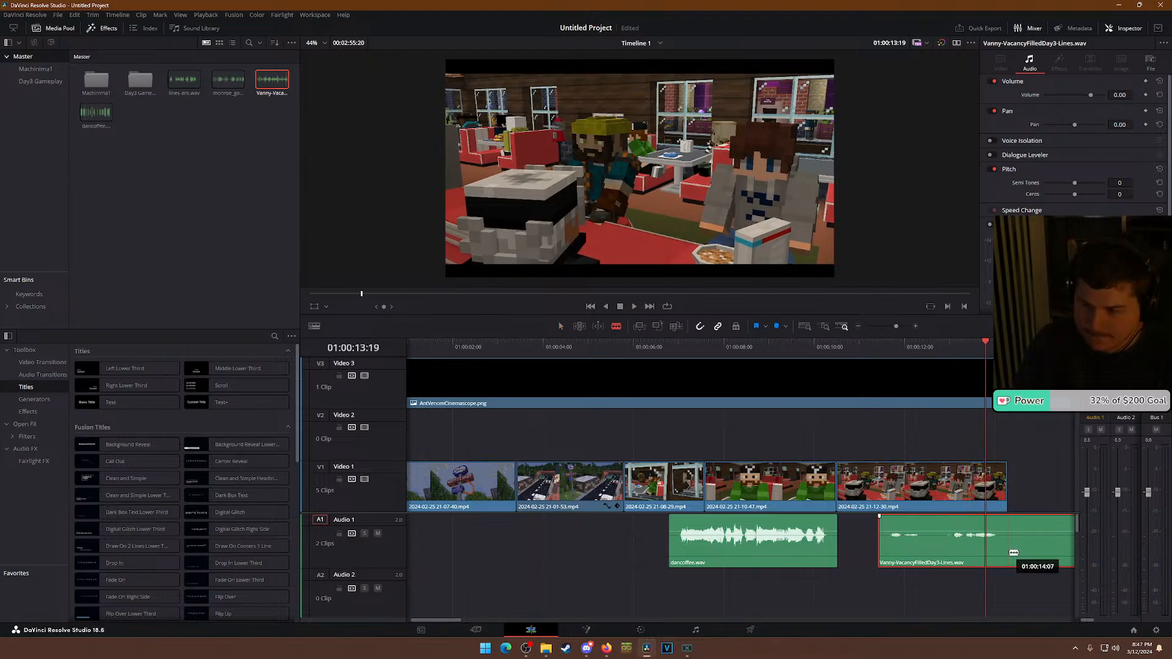
pyautogui.click(1012, 552)
pyautogui.press('a')
pyautogui.scroll(-5, 1011, 562)
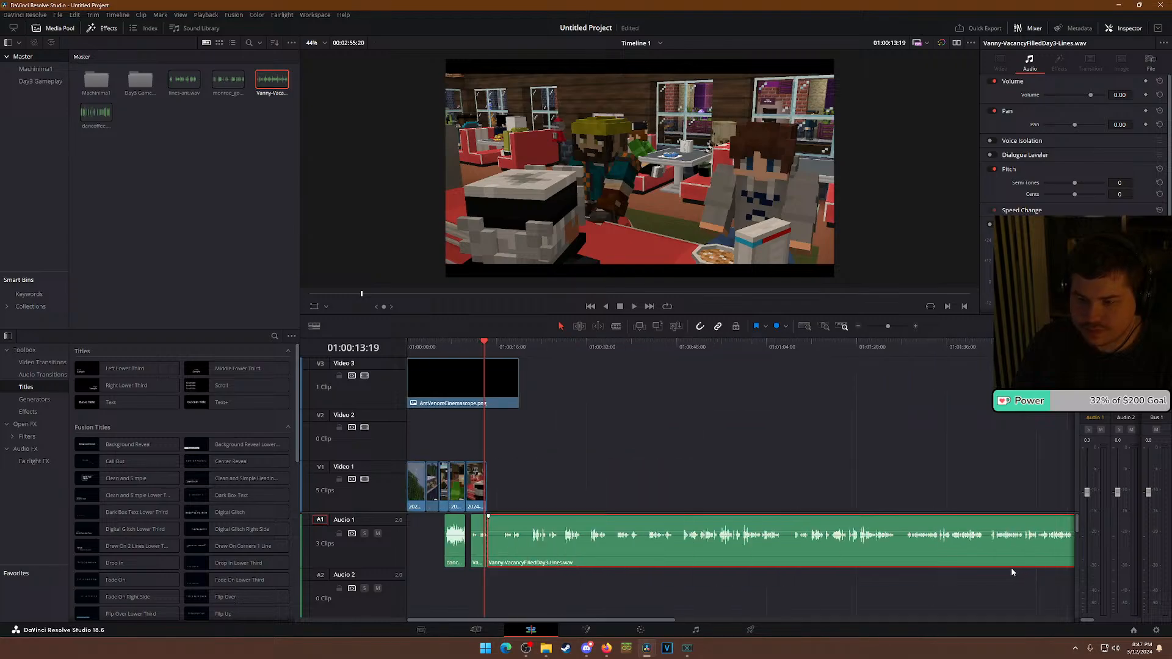
pyautogui.moveTo(650, 563)
pyautogui.mouseDown()
pyautogui.moveTo(956, 556)
pyautogui.moveTo(928, 553)
pyautogui.mouseUp()
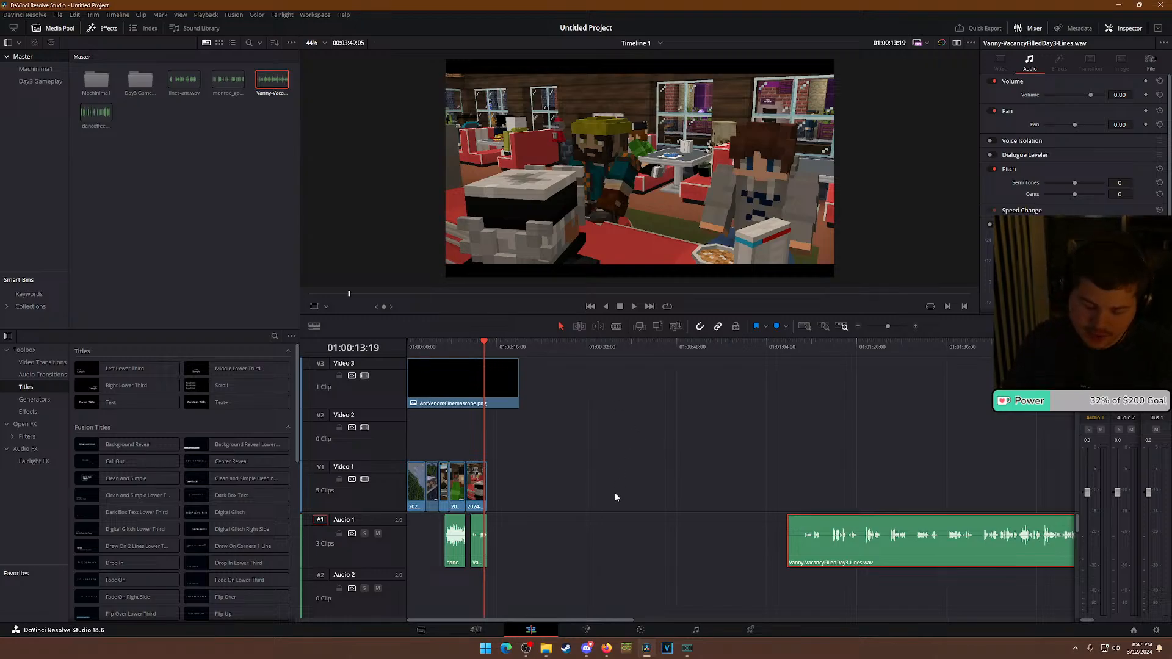
# Scrub and play the sequence from the diner window shot to the end of the counter shot to check the voice line's timing.
pyautogui.scroll(5, 585, 529)
pyautogui.moveTo(738, 351); pyautogui.dragTo(599, 368)
pyautogui.click(667, 473)
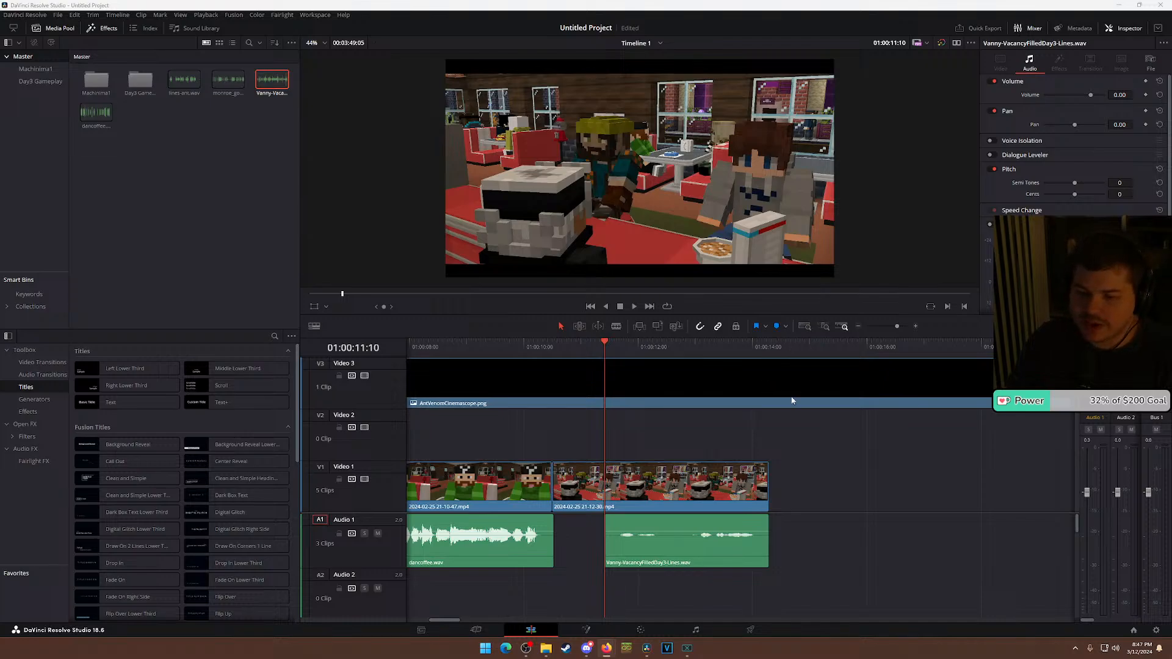
pyautogui.moveTo(657, 351); pyautogui.dragTo(727, 357)
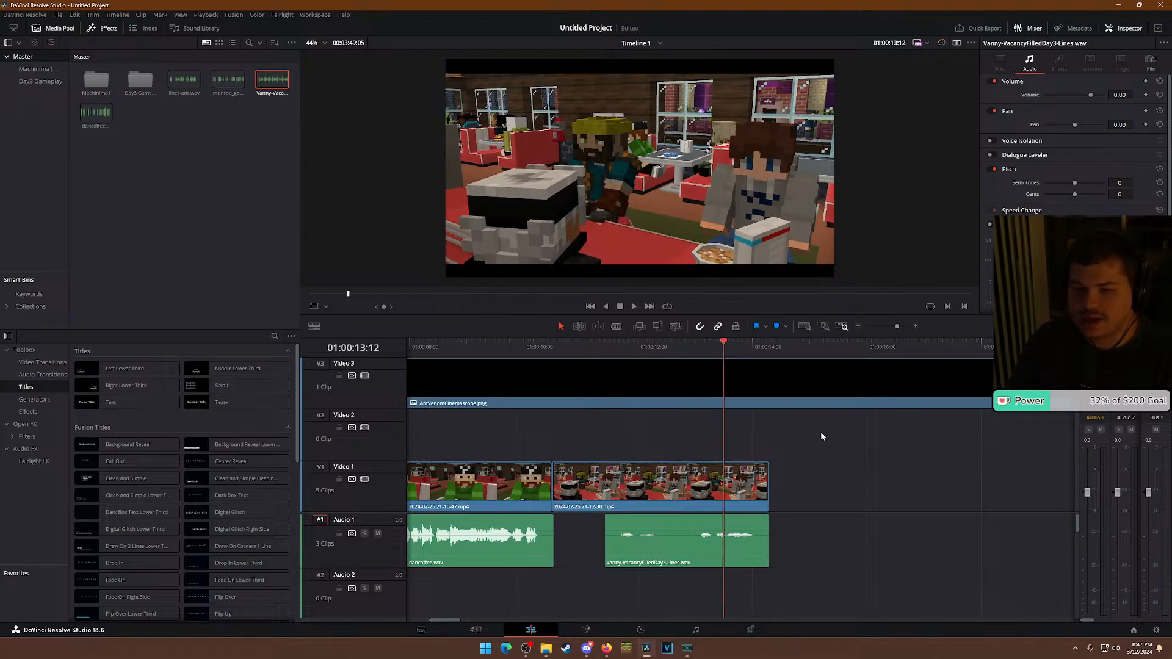
pyautogui.scroll(-3, 757, 497)
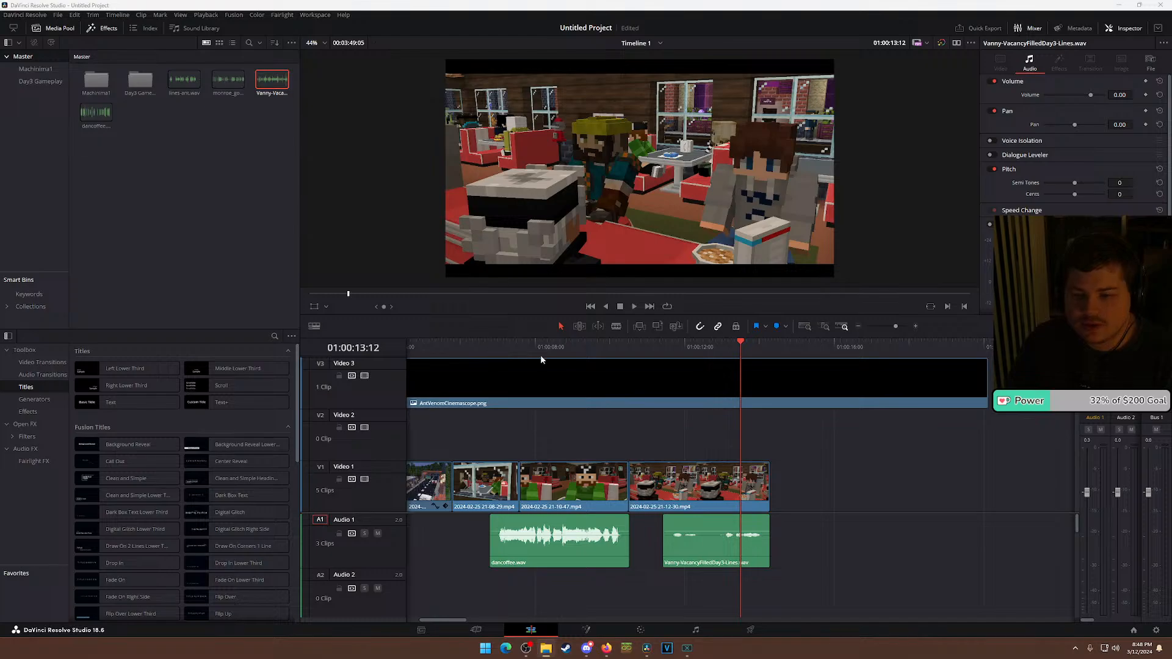
pyautogui.moveTo(489, 343)
pyautogui.mouseDown()
pyautogui.moveTo(752, 356)
pyautogui.moveTo(474, 348)
pyautogui.mouseUp()
pyautogui.hotkey('shift', 'z')
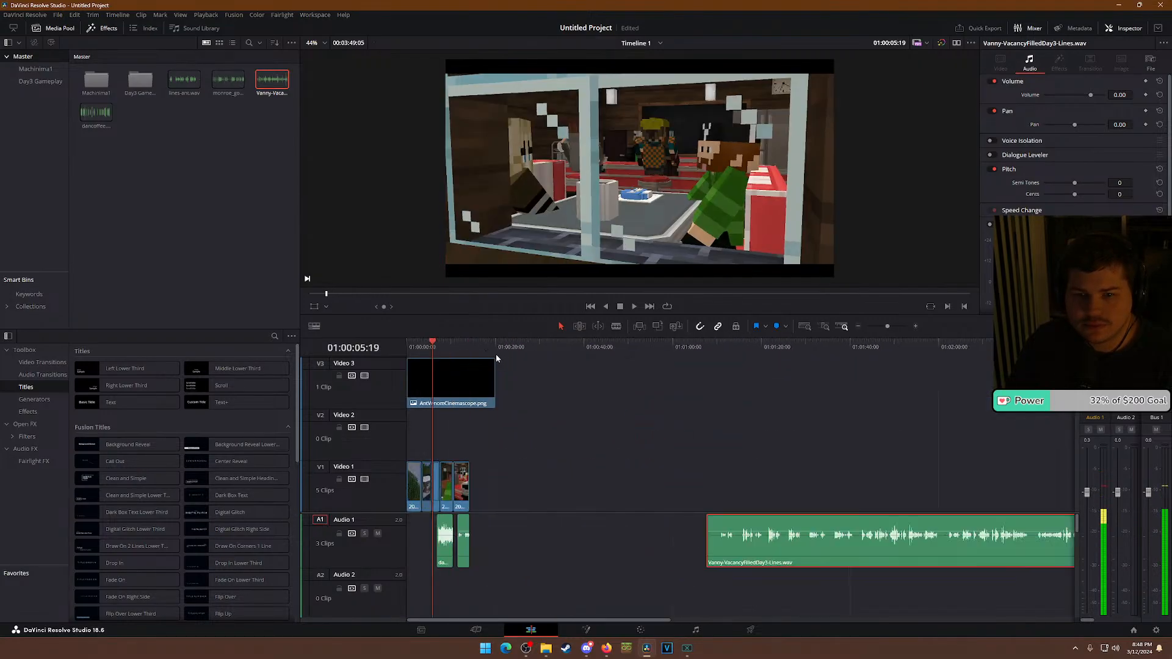
pyautogui.scroll(-6, 588, 549)
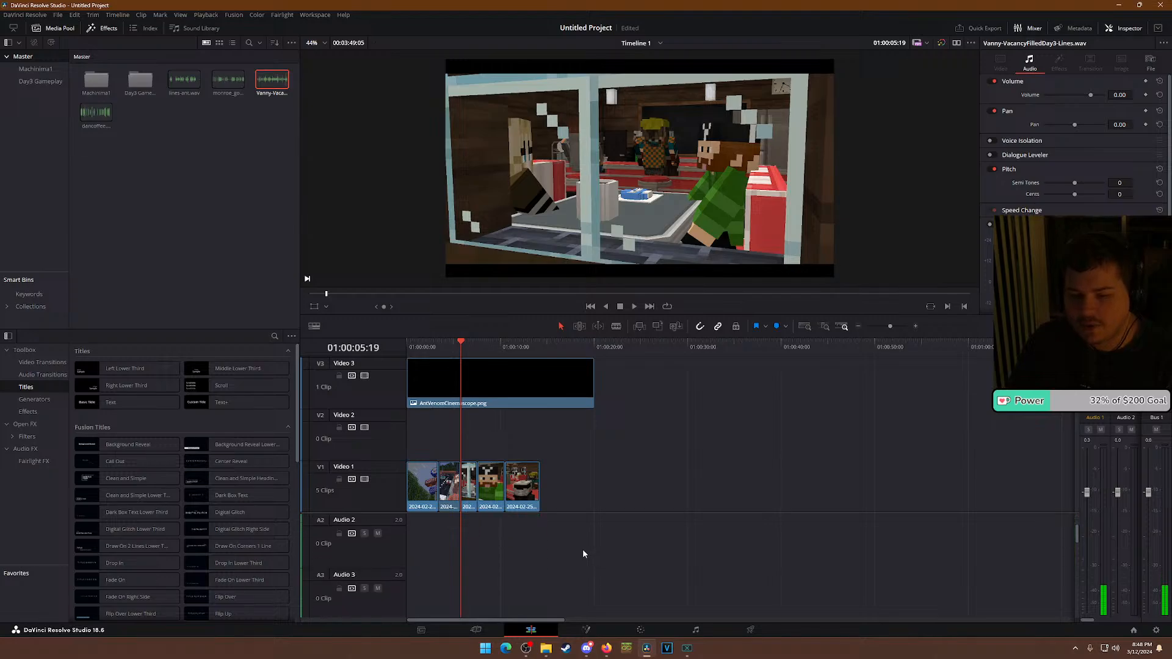
pyautogui.scroll(6, 566, 570)
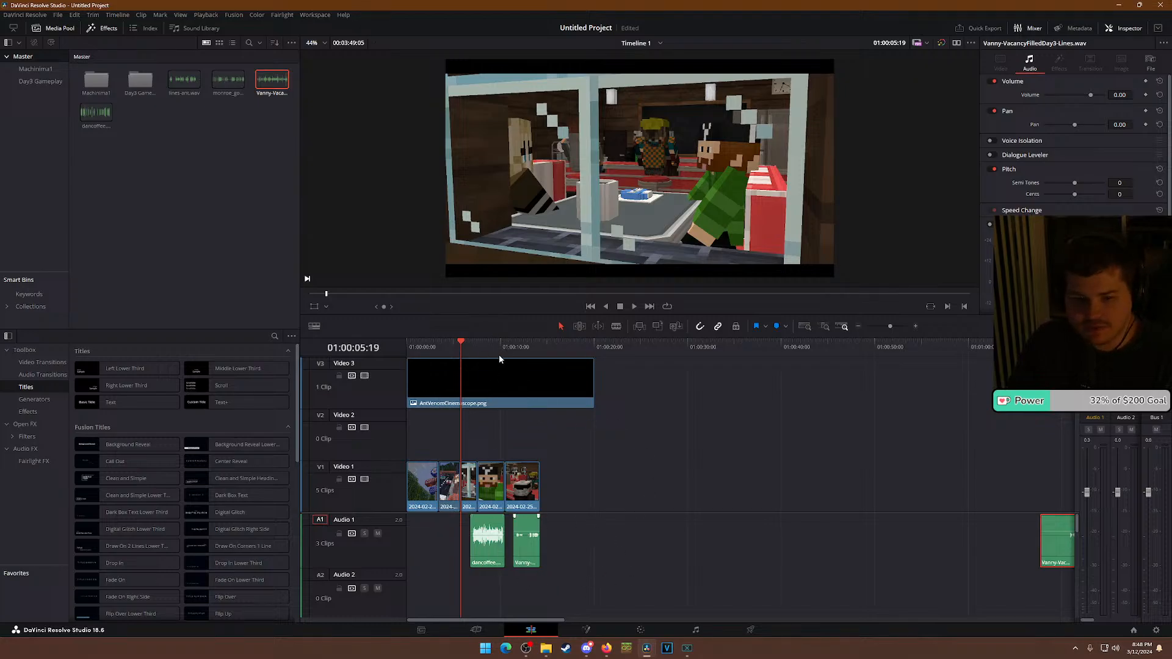
pyautogui.moveTo(471, 346); pyautogui.dragTo(533, 346)
pyautogui.scroll(5, 632, 529)
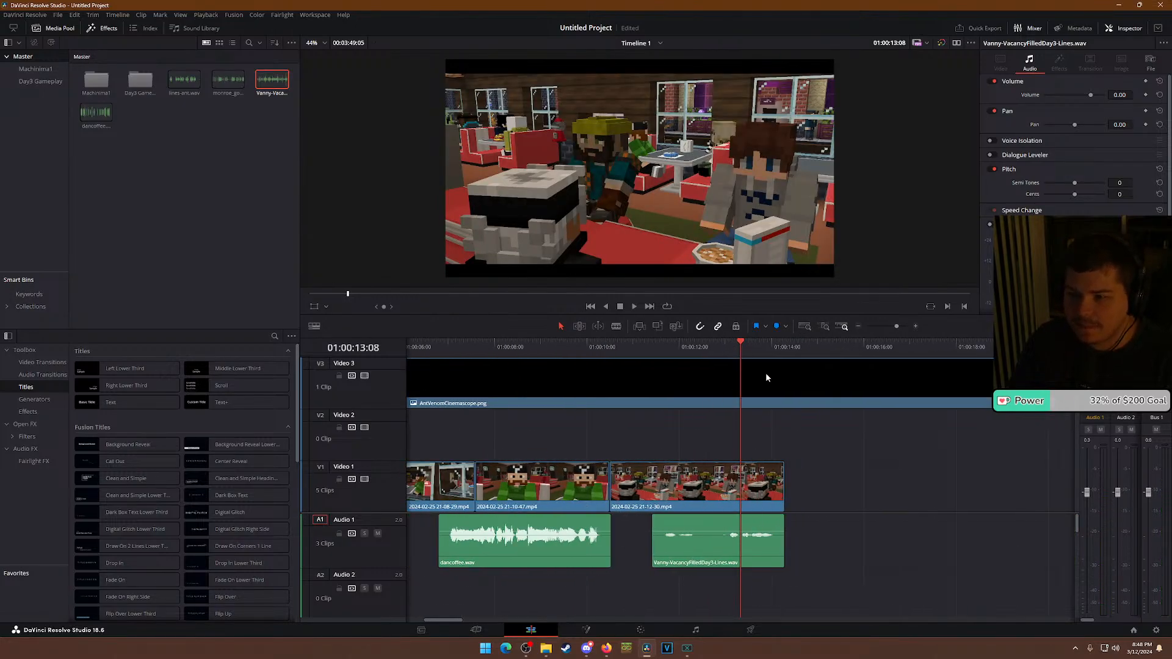
pyautogui.click(772, 349)
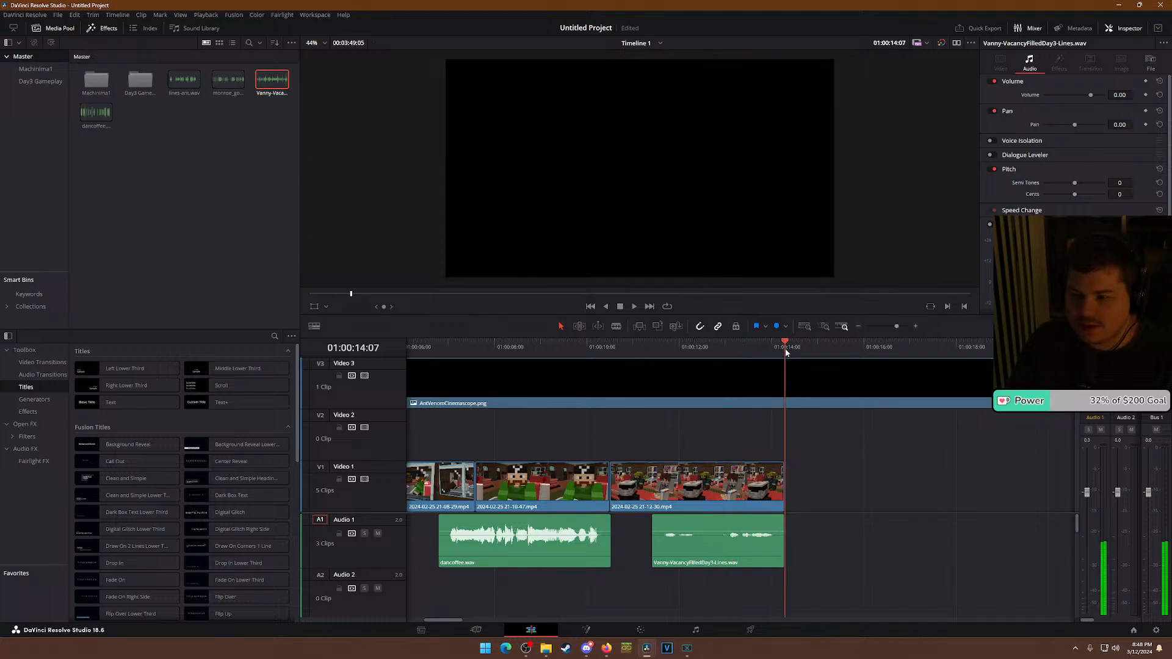
pyautogui.scroll(-5, 767, 502)
pyautogui.scroll(-1, 764, 502)
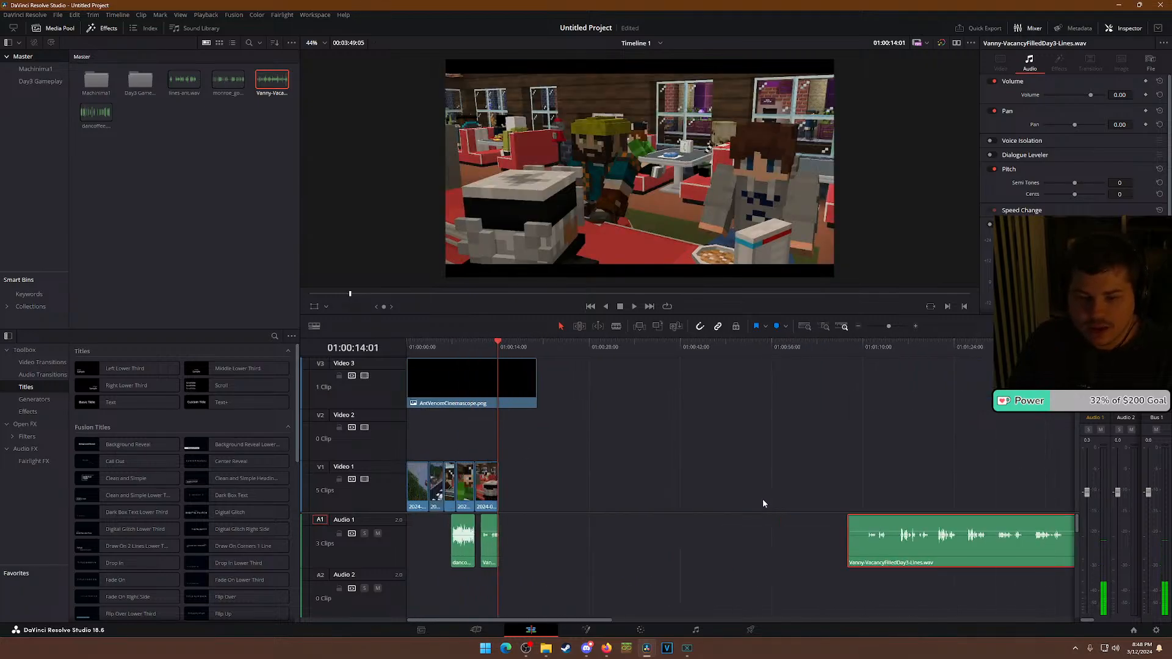
pyautogui.doubleClick(101, 81)
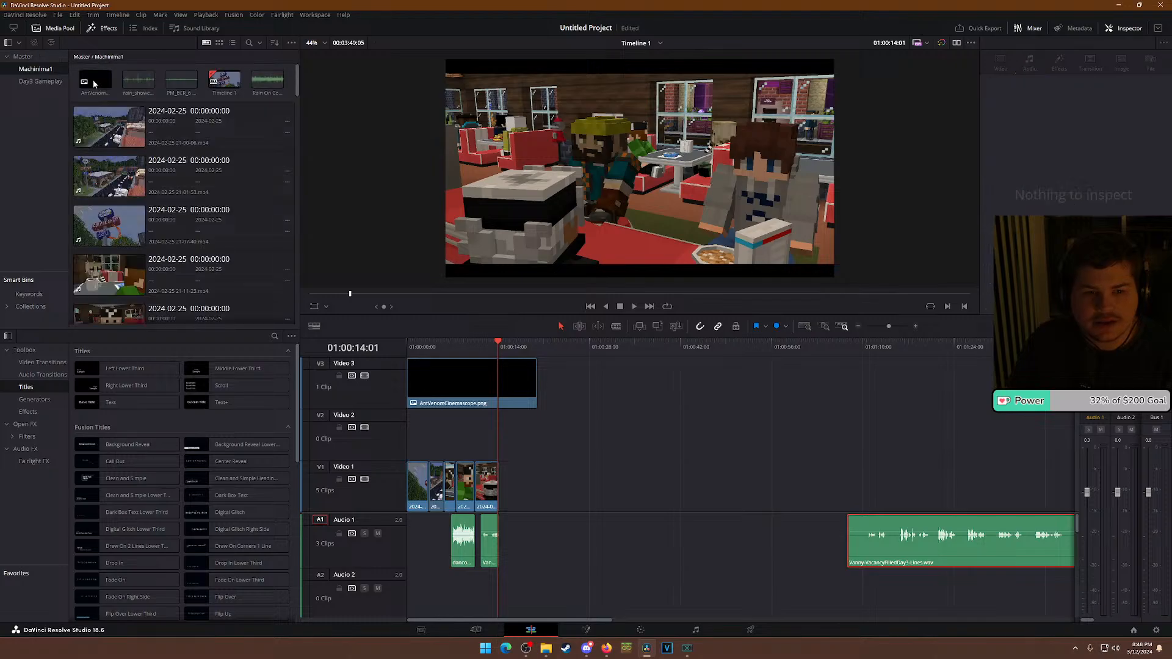
pyautogui.scroll(-2, 157, 226)
pyautogui.scroll(-1, 156, 226)
pyautogui.click(109, 281)
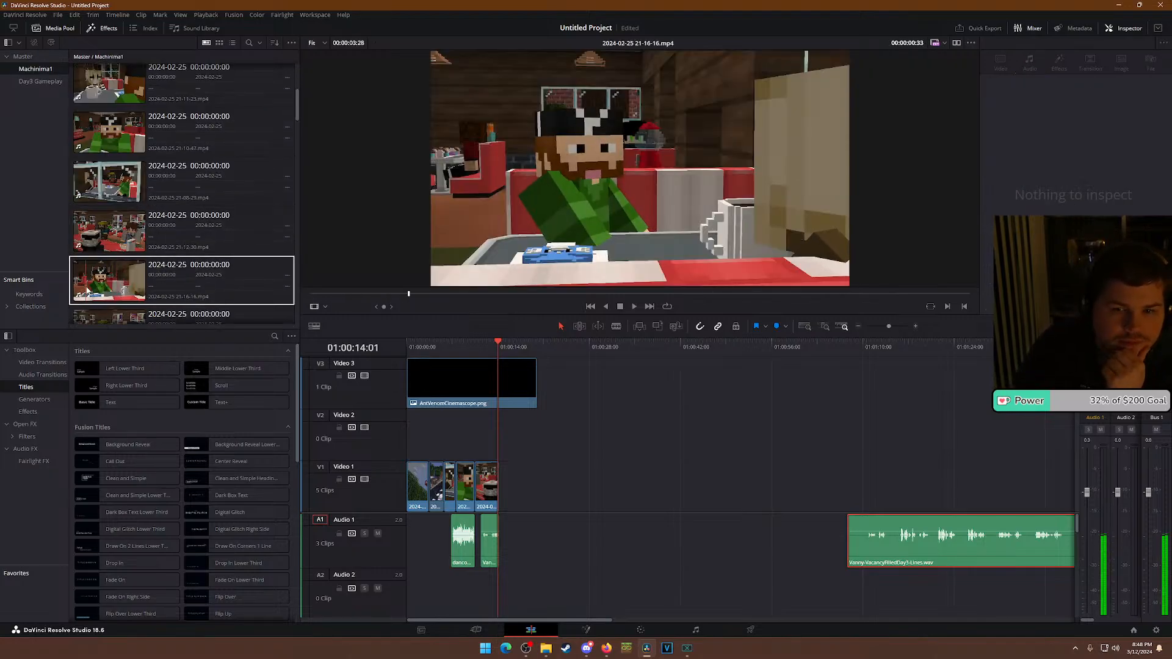
pyautogui.scroll(-2, 104, 281)
pyautogui.click(105, 291)
pyautogui.click(107, 251)
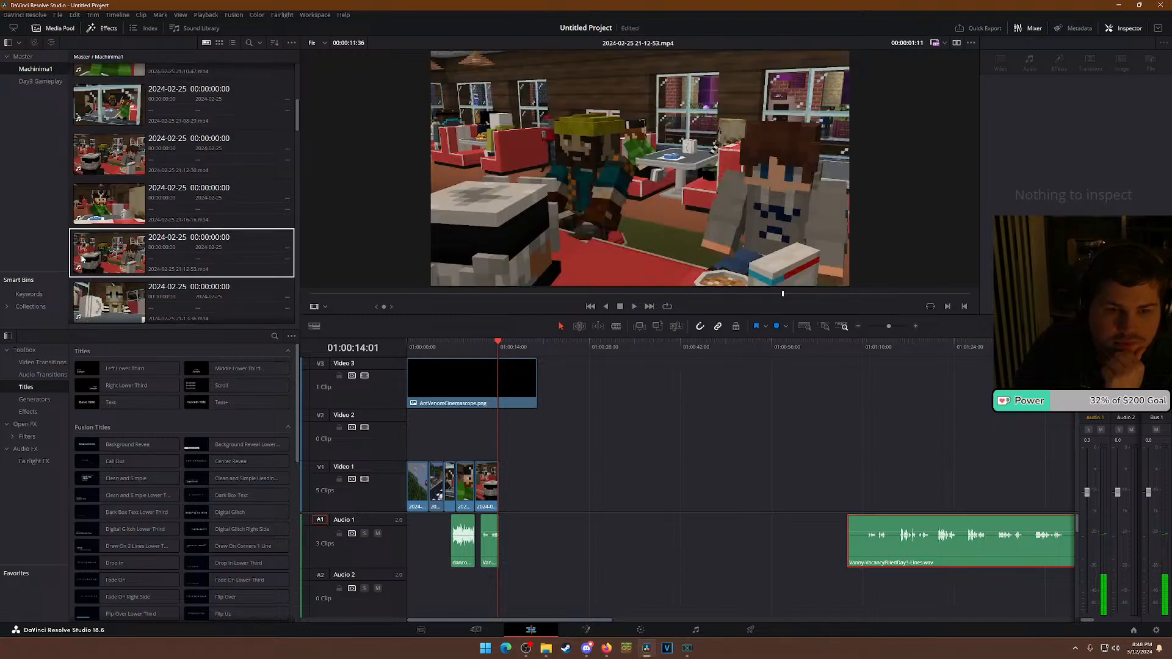
pyautogui.click(92, 299)
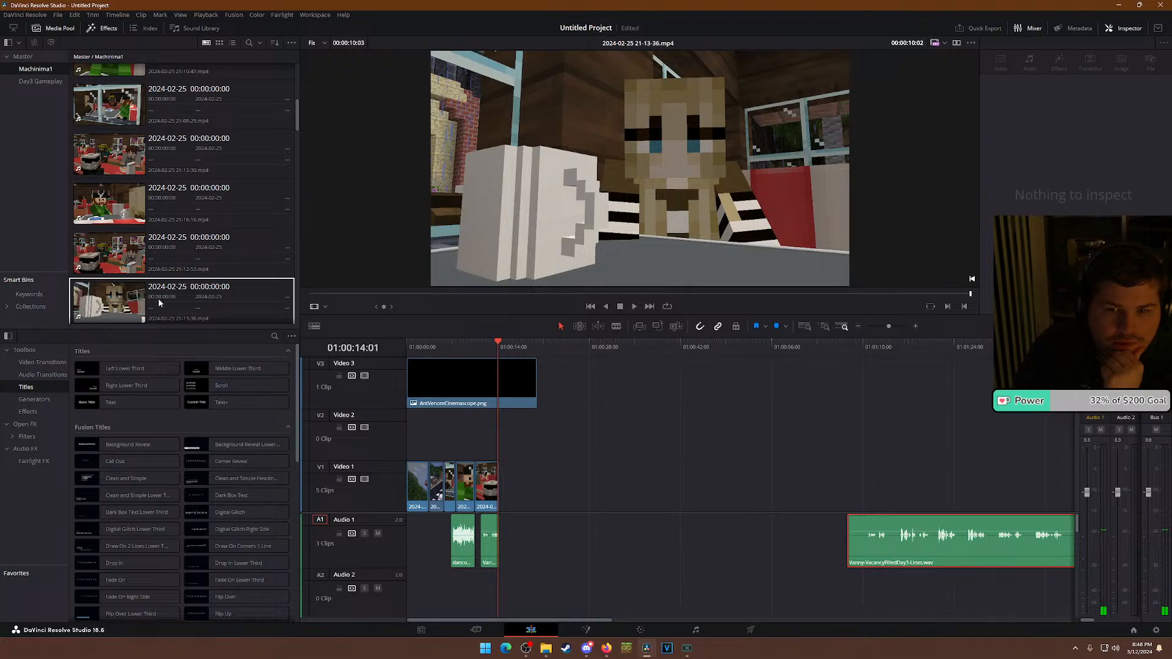
pyautogui.click(114, 299)
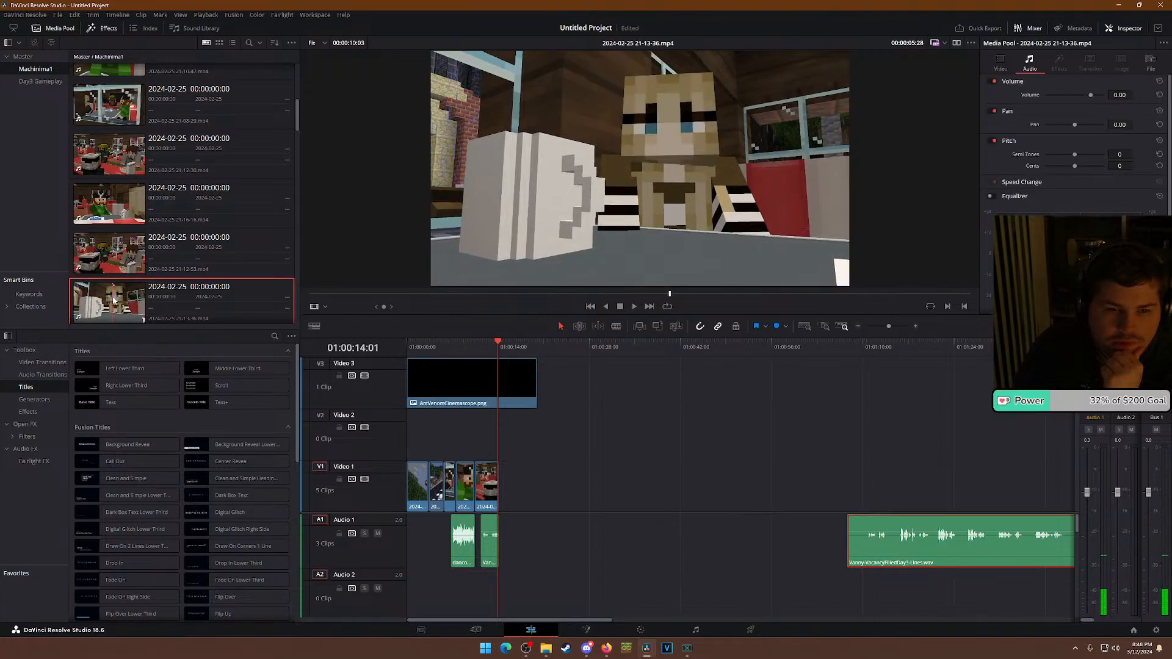
pyautogui.click(634, 307)
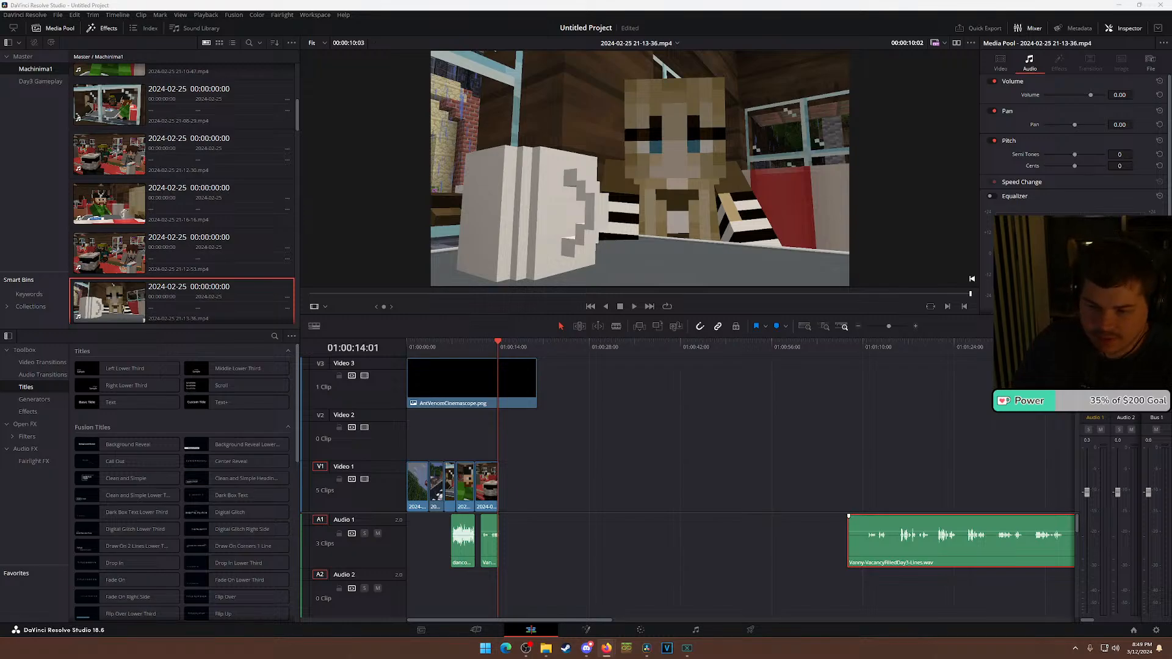
# Play the sequence from about 01:00:04 through the end of the counter shot to review the dialogue flow.
pyautogui.click(456, 345)
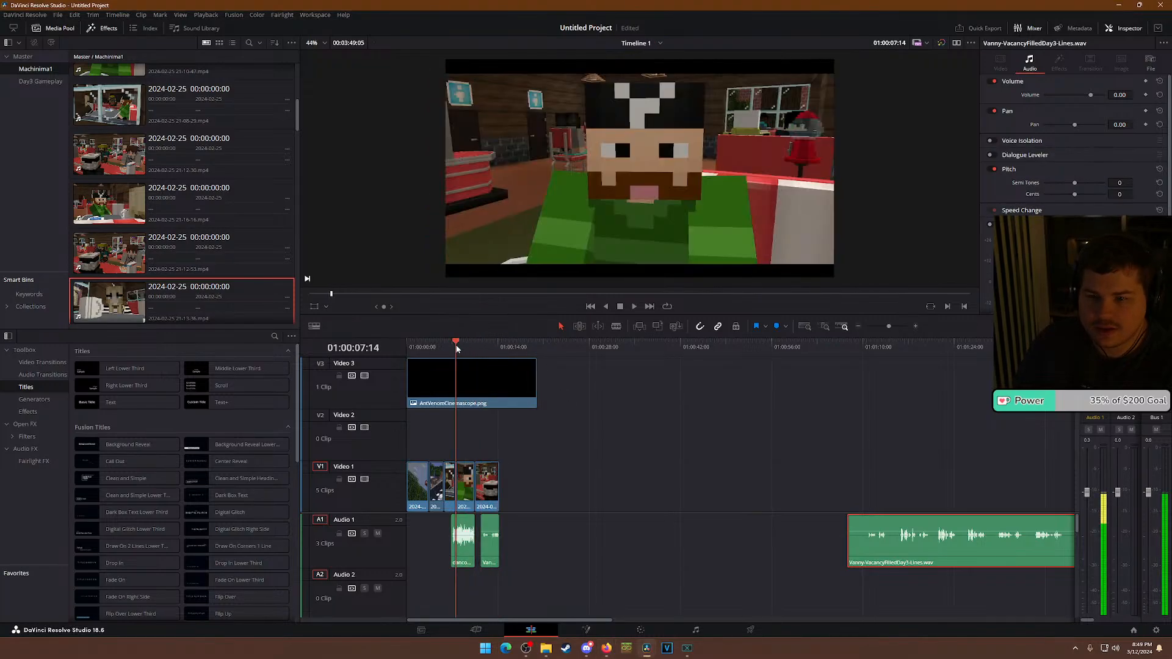
pyautogui.click(434, 345)
pyautogui.press('space')
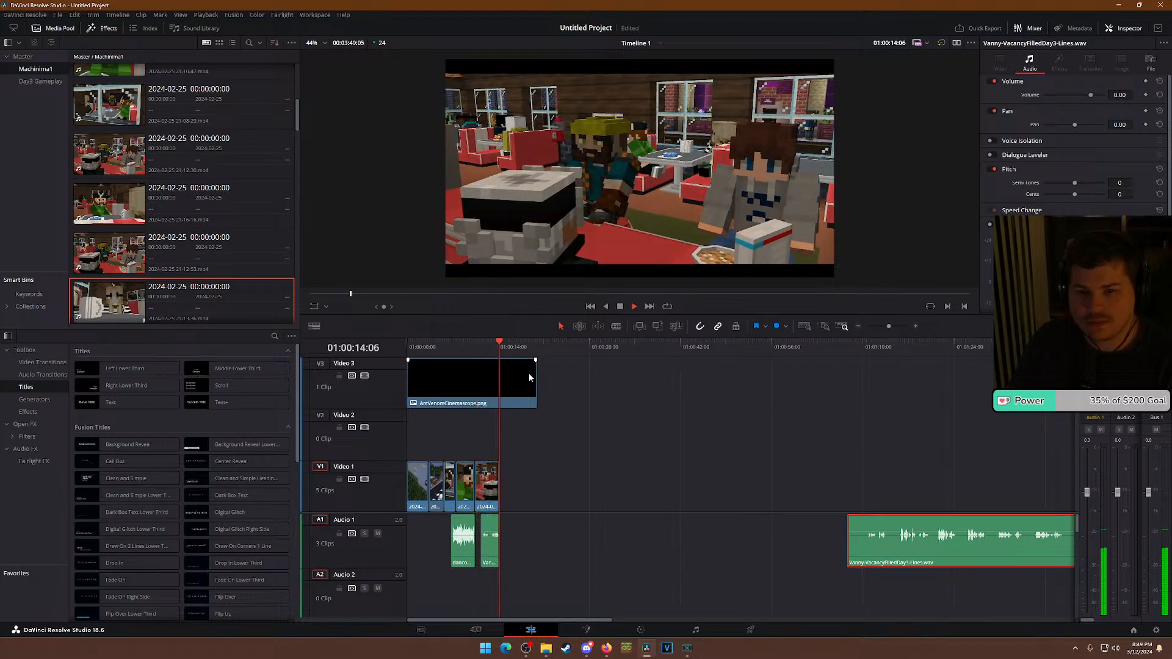
pyautogui.press('space')
# Duplicate the dancoffee.wav clip on Audio 1, expose its following lines and place it directly after the Vanny voice clip.
pyautogui.scroll(6, 524, 438)
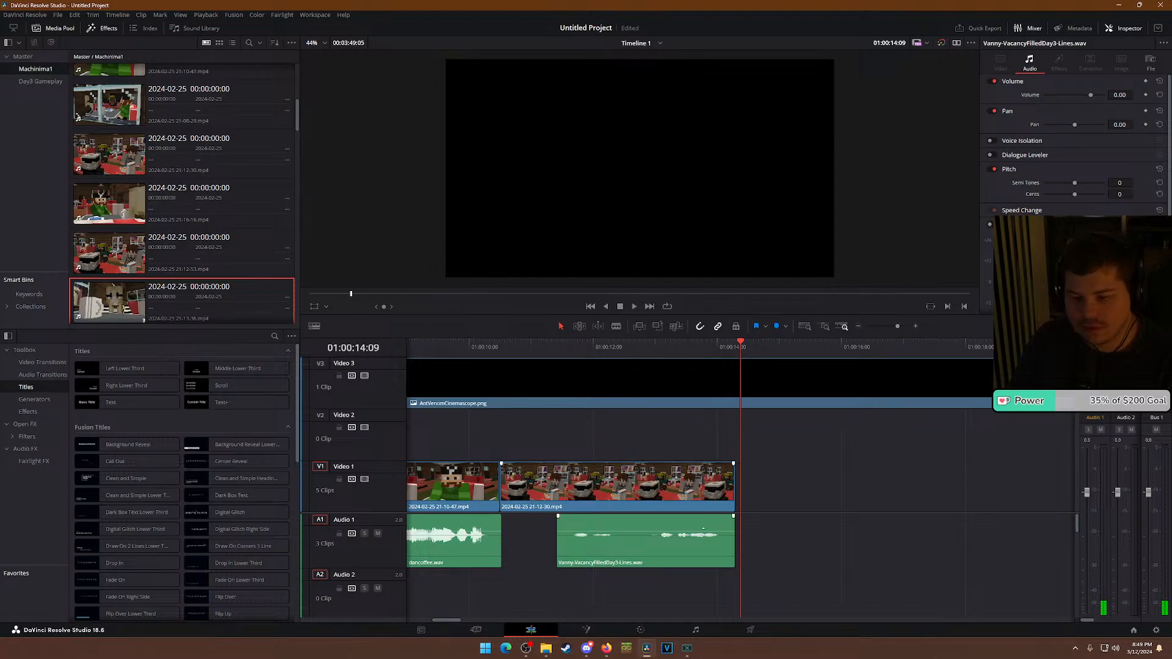
pyautogui.scroll(-1, 711, 525)
pyautogui.keyDown('alt'); pyautogui.moveTo(470, 550); pyautogui.dragTo(960, 551); pyautogui.keyUp('alt')
pyautogui.scroll(-5, 914, 558)
pyautogui.moveTo(696, 539); pyautogui.dragTo(922, 539)
pyautogui.moveTo(641, 540); pyautogui.dragTo(688, 537)
# Listen to the duplicated dancoffee.wav clip and trim its end back to about 01:00:19.
pyautogui.click(726, 342)
pyautogui.press('space')
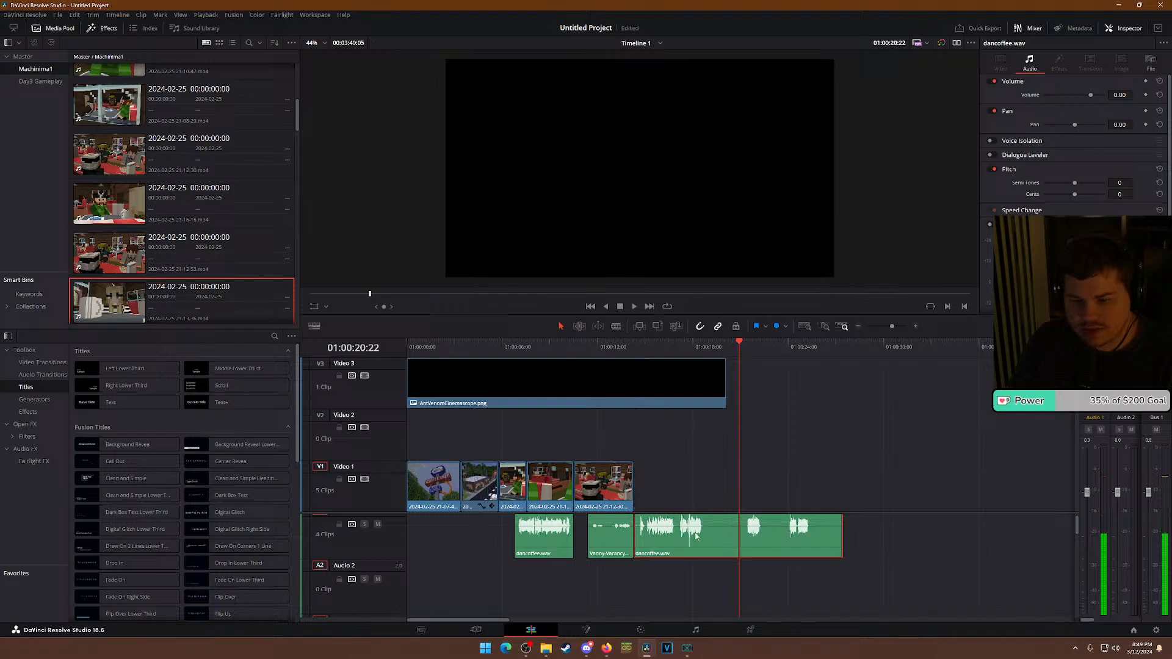
pyautogui.moveTo(842, 534); pyautogui.dragTo(709, 525)
pyautogui.click(87, 215)
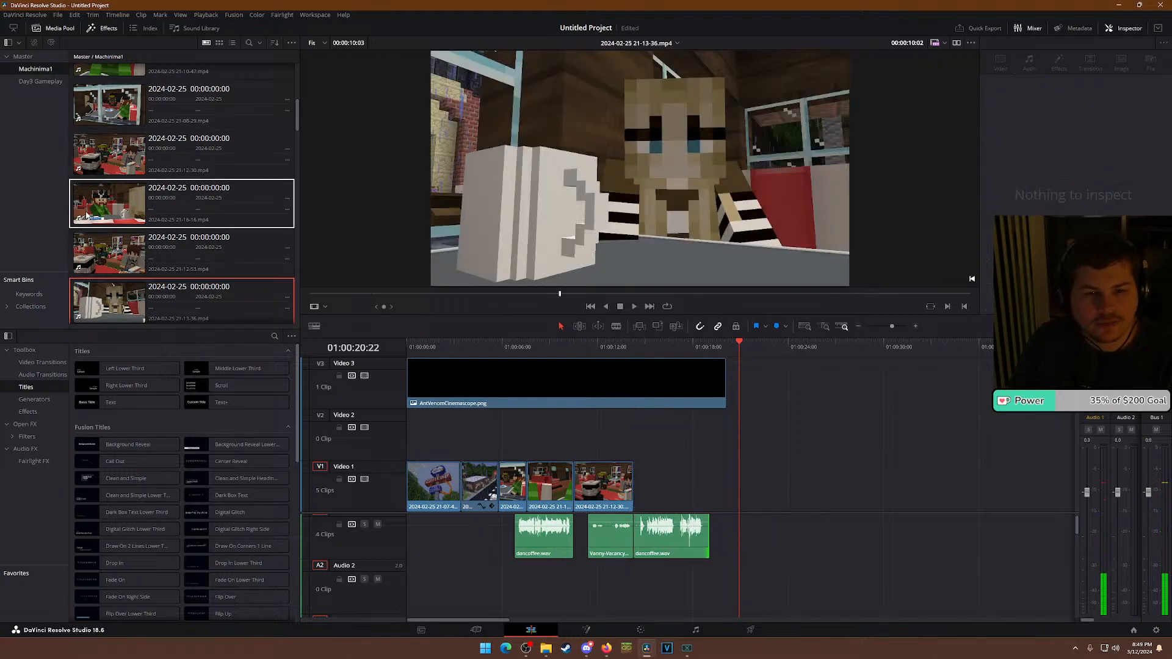
pyautogui.click(87, 212)
pyautogui.press('space')
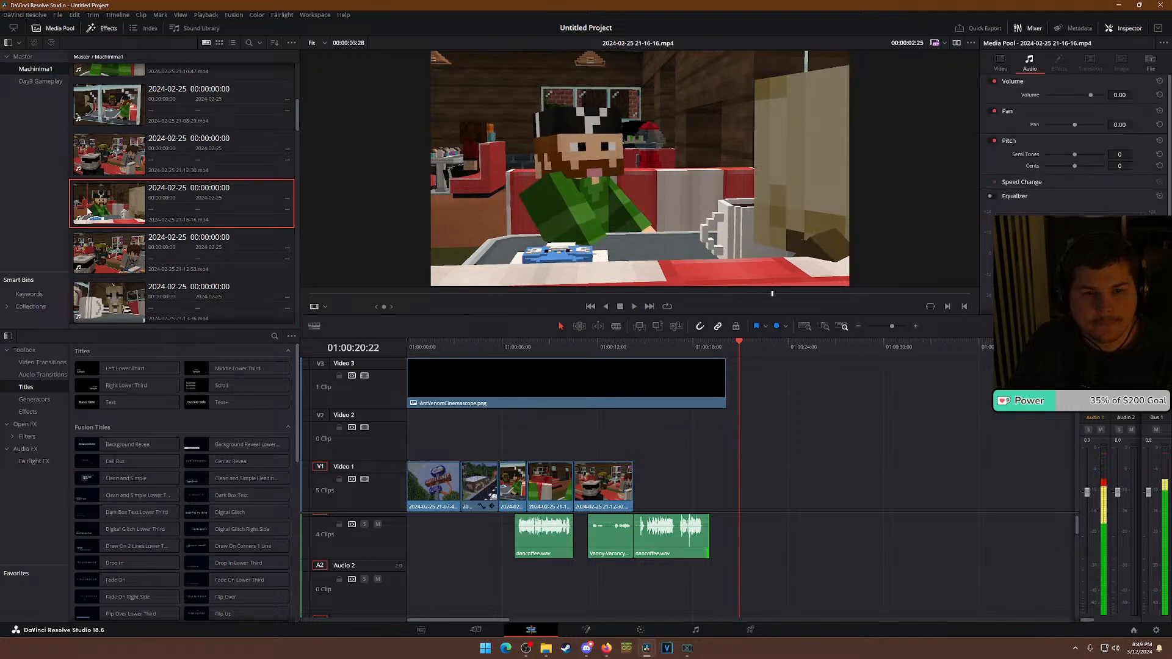
pyautogui.scroll(2, 99, 163)
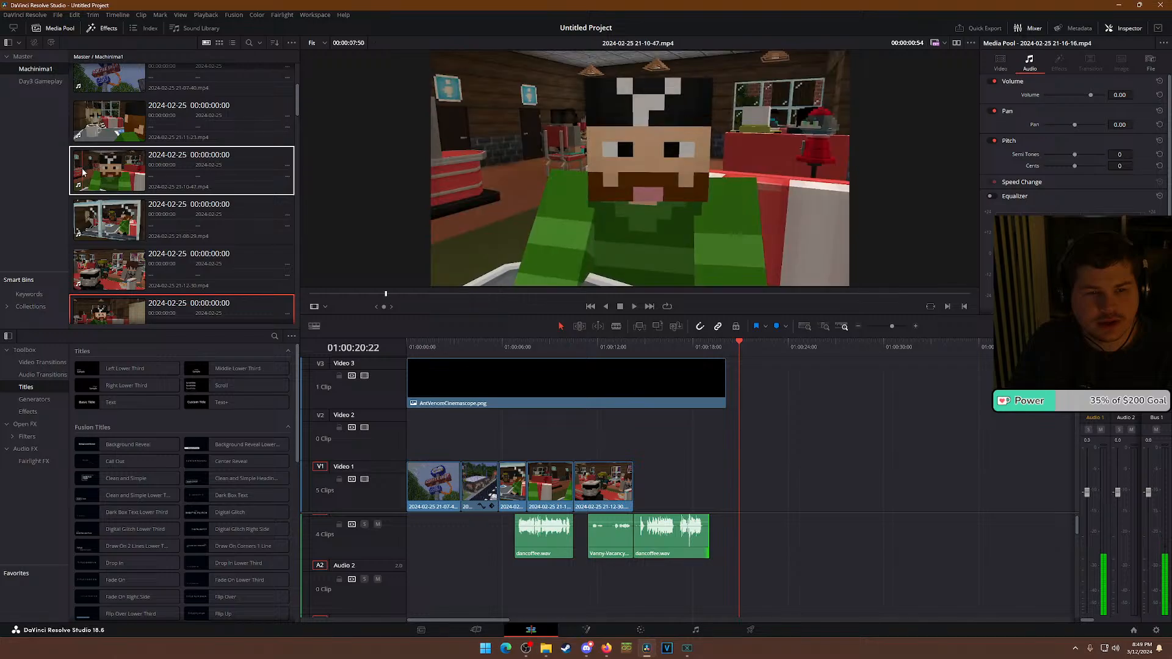
pyautogui.click(104, 126)
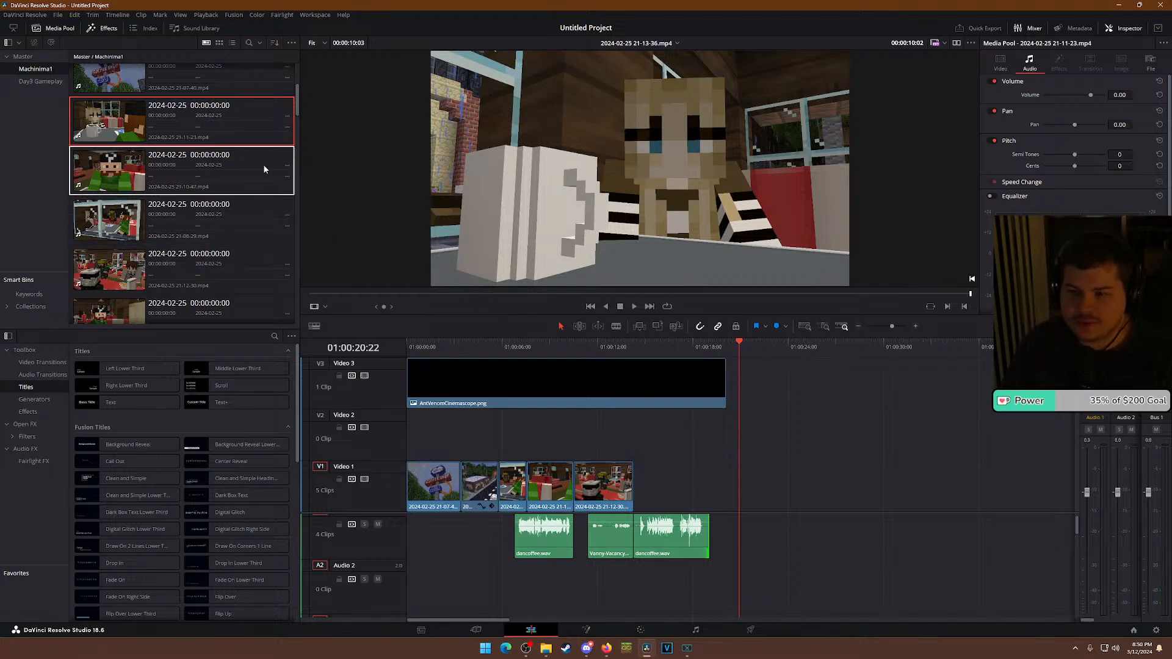
pyautogui.scroll(-5, 222, 254)
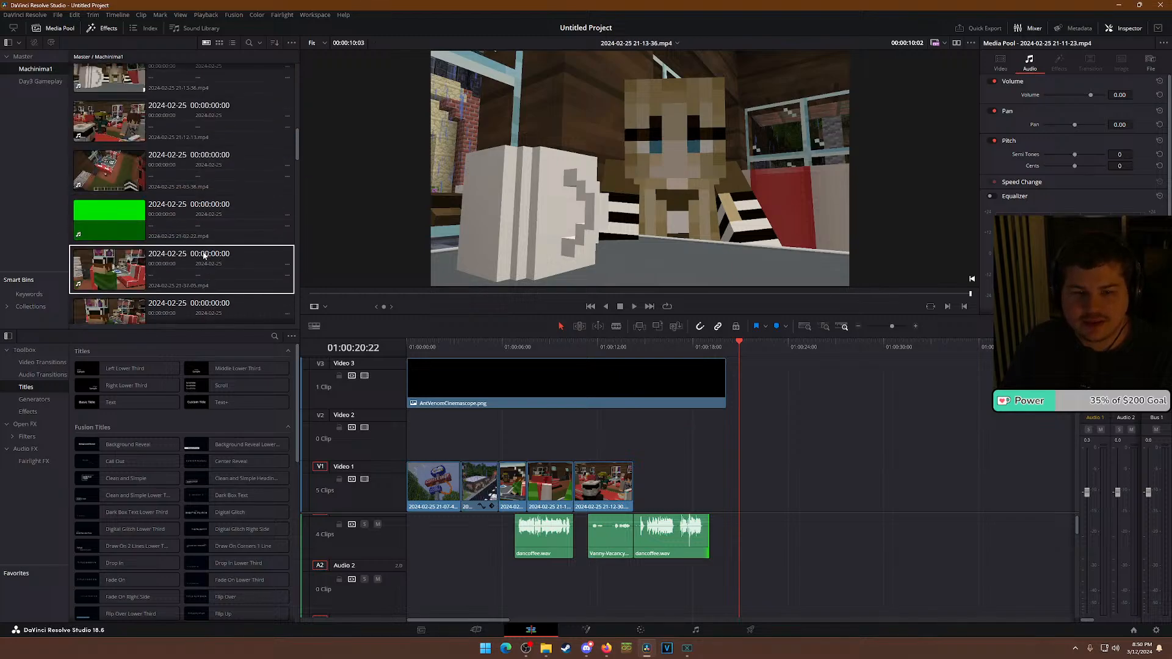
pyautogui.scroll(-4, 205, 254)
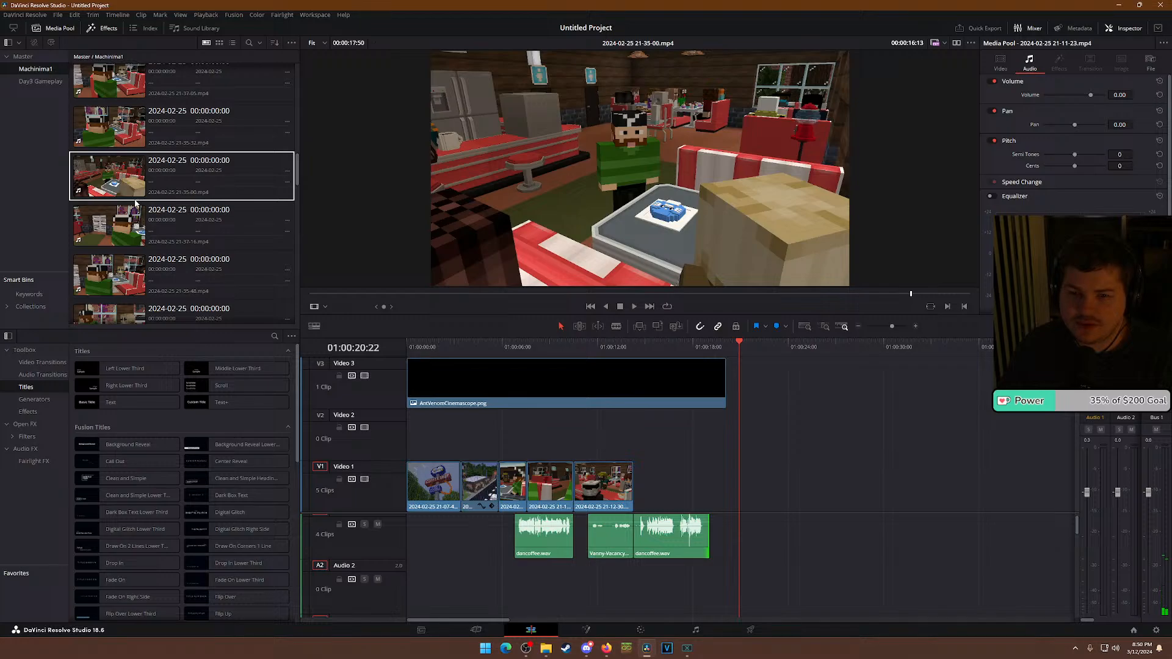
pyautogui.scroll(-3, 134, 263)
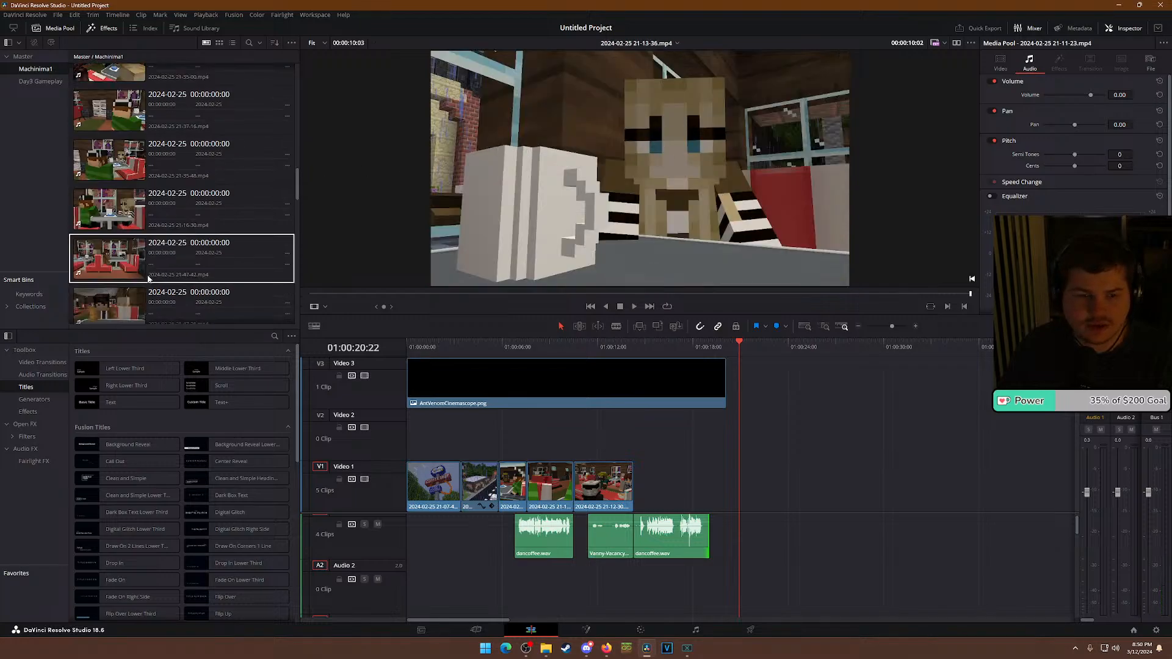
pyautogui.scroll(3, 91, 256)
pyautogui.click(85, 240)
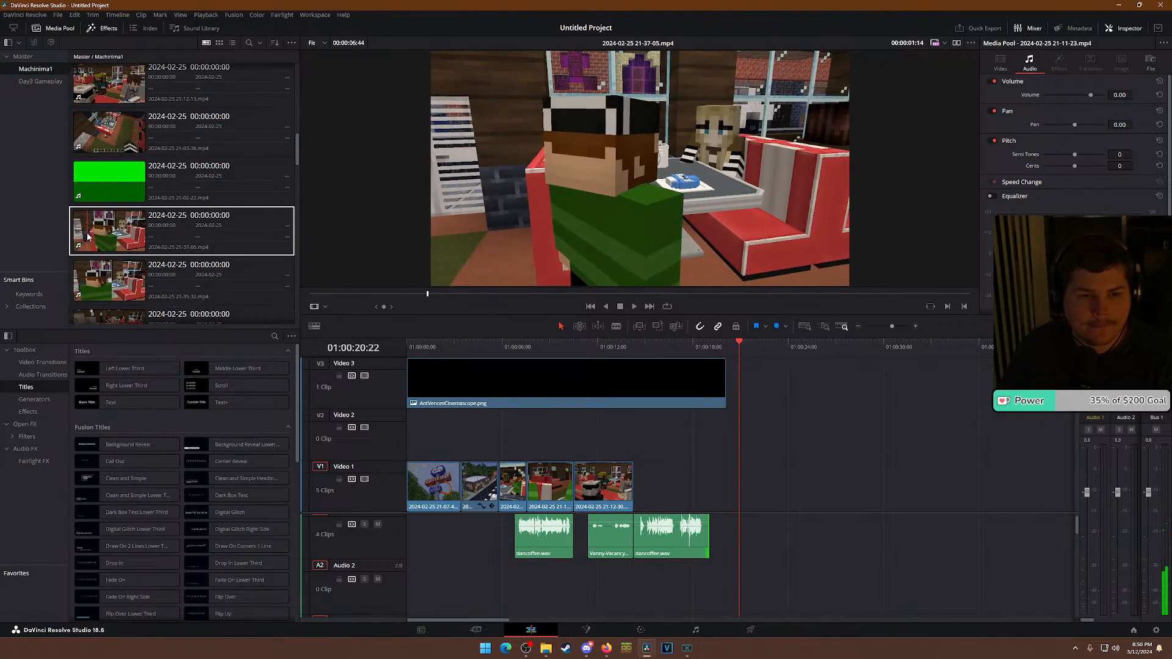
pyautogui.click(109, 131)
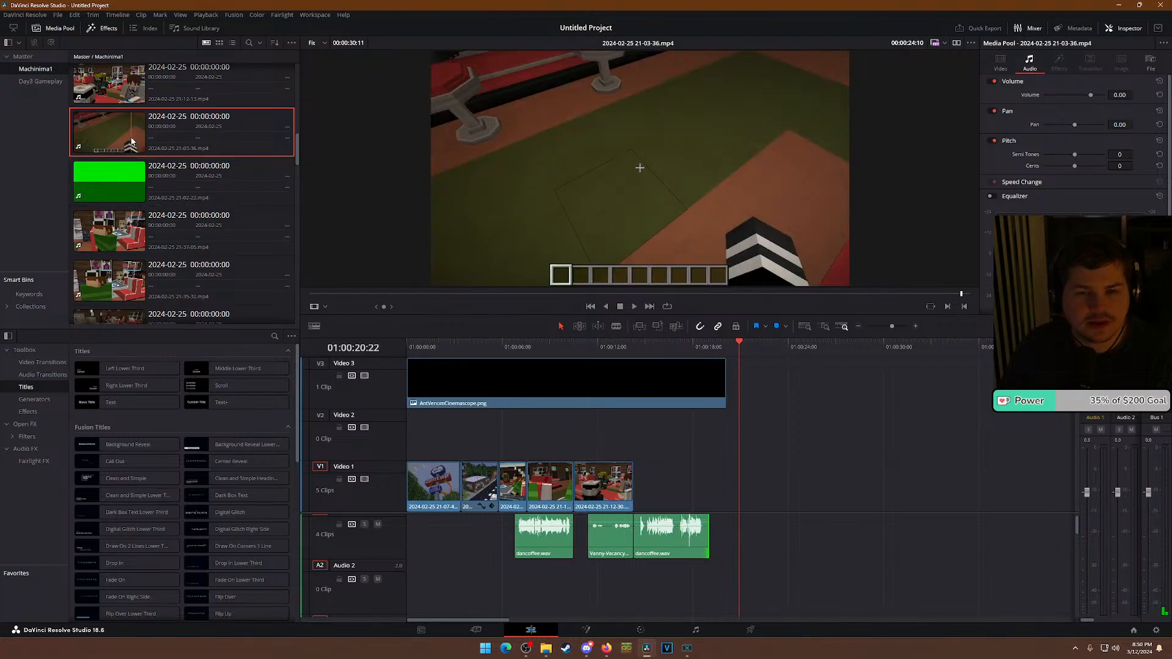
pyautogui.press('space')
pyautogui.click(387, 293)
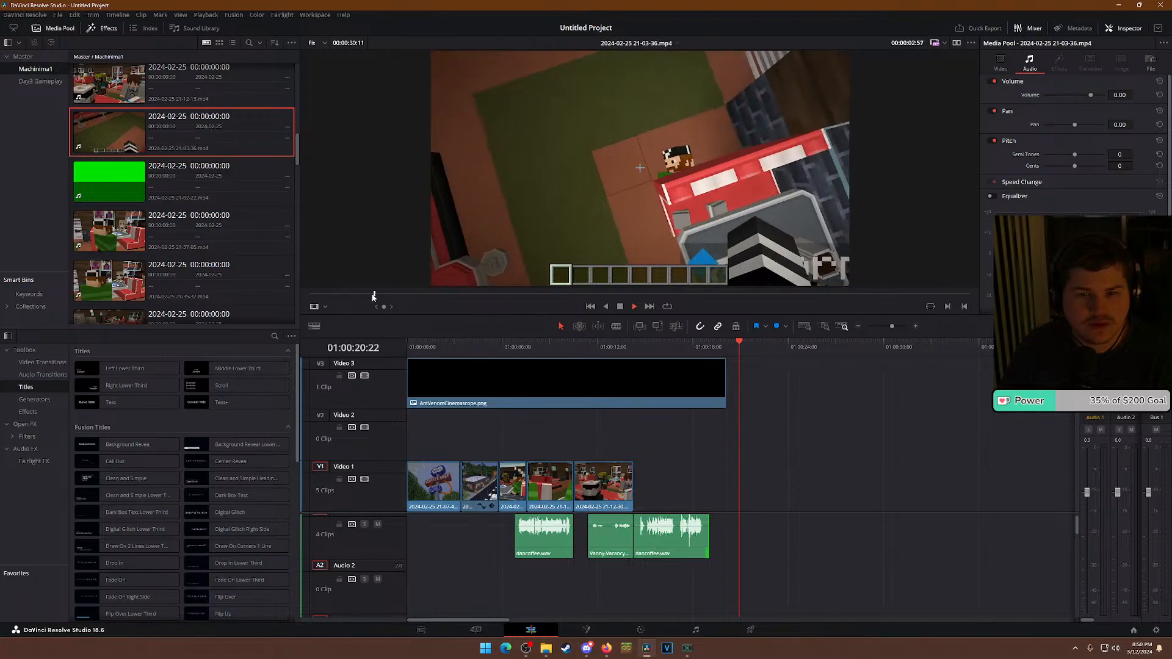
pyautogui.click(343, 295)
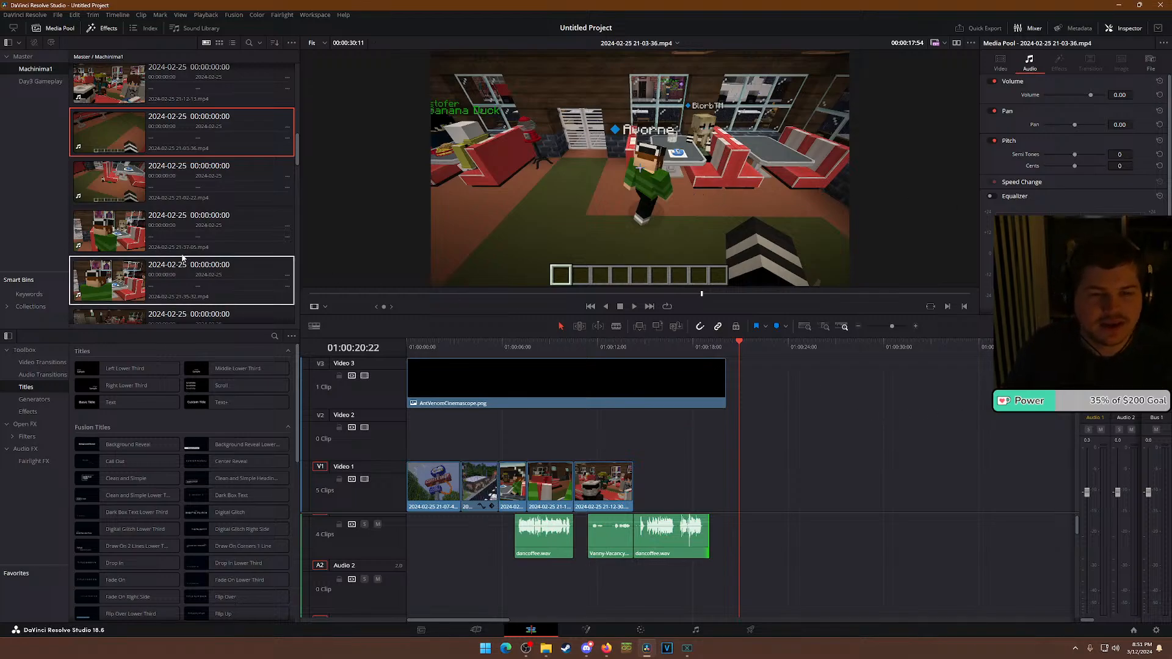
pyautogui.scroll(-8, 159, 253)
pyautogui.click(97, 204)
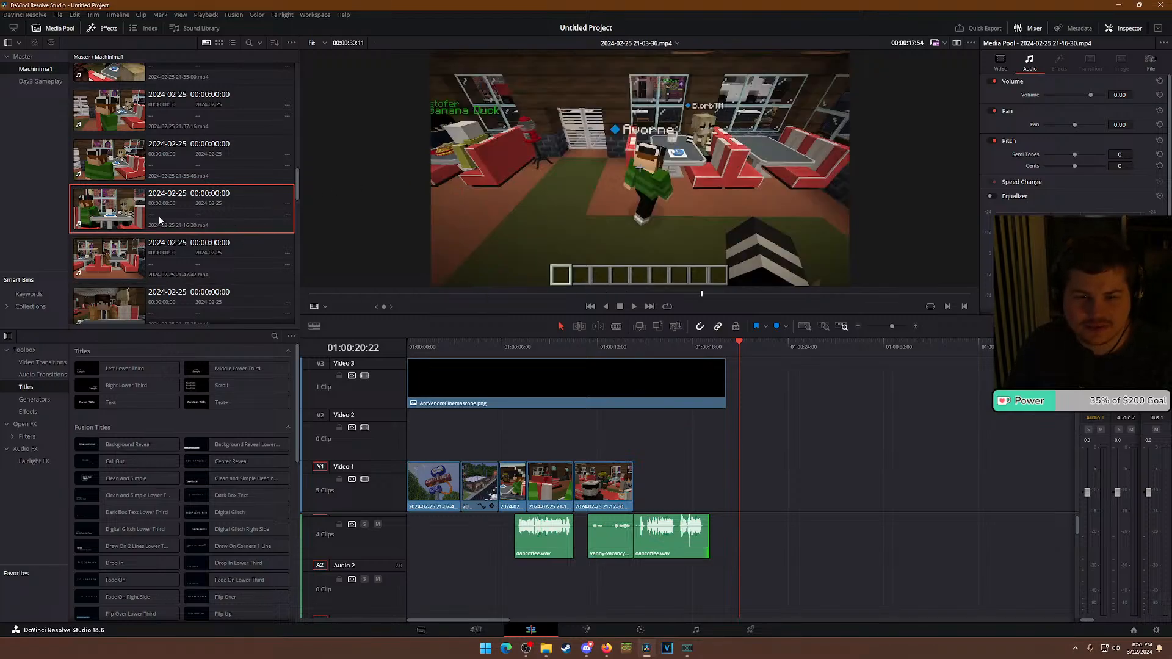
pyautogui.press('space')
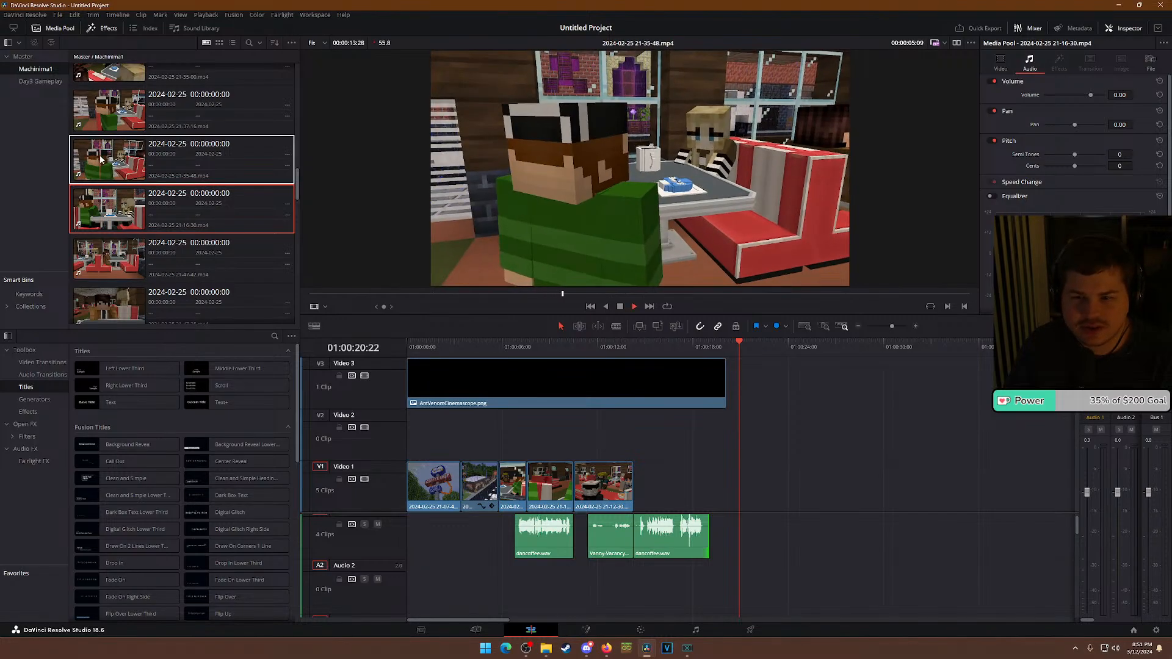
pyautogui.scroll(-3, 116, 225)
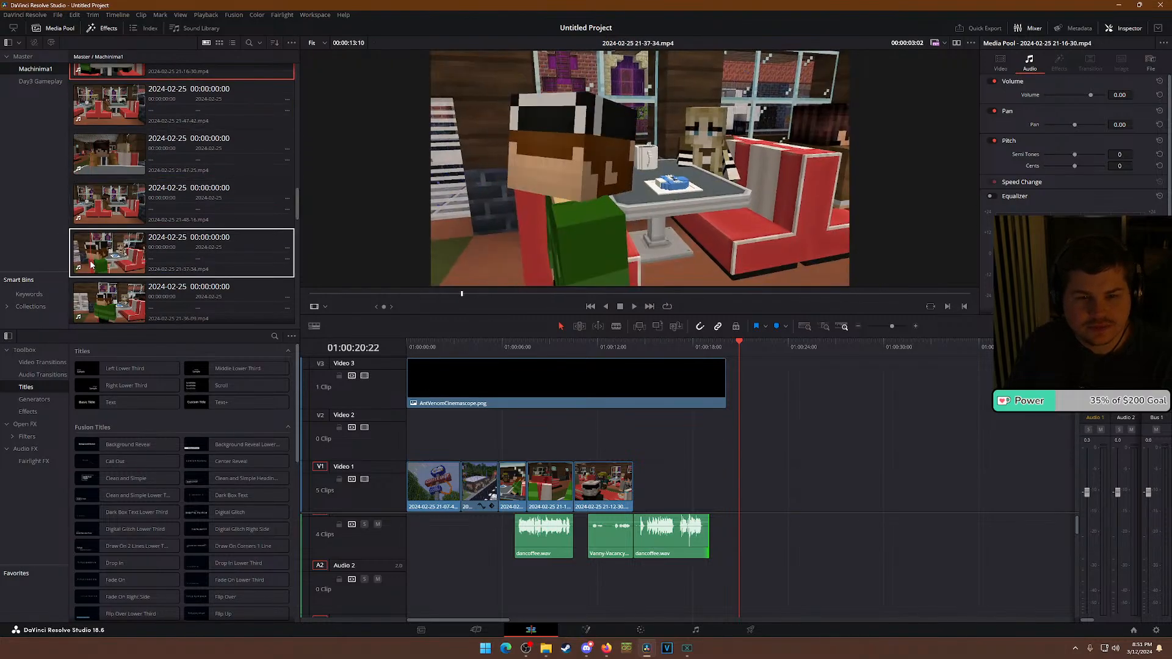
pyautogui.scroll(-3, 92, 274)
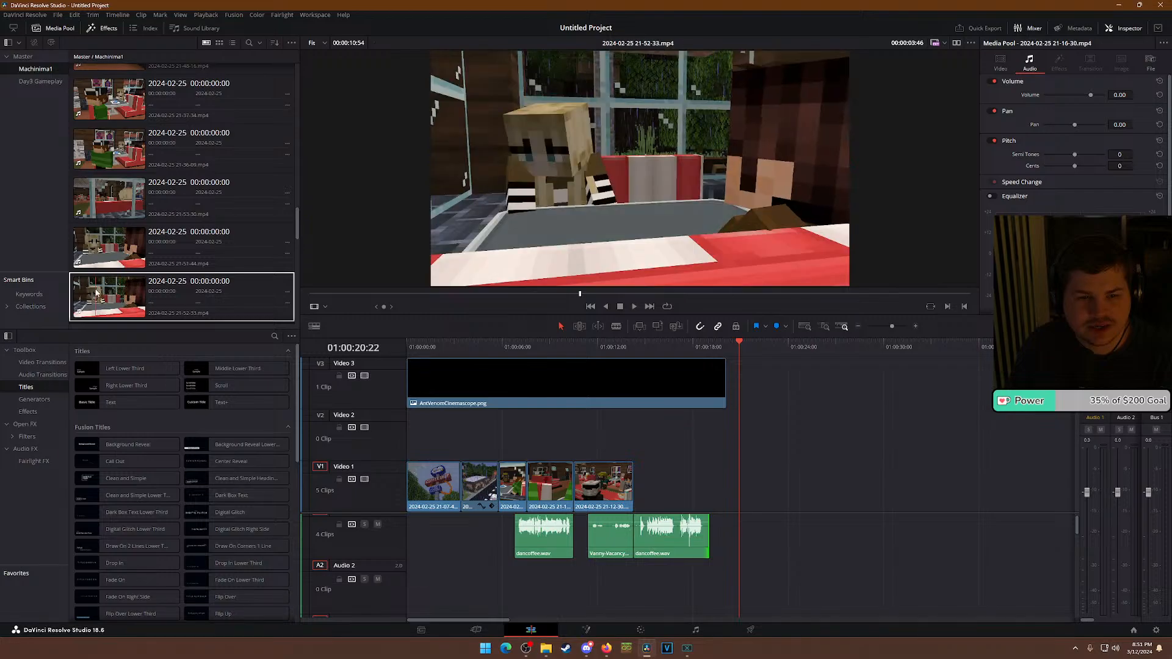
pyautogui.scroll(-5, 97, 296)
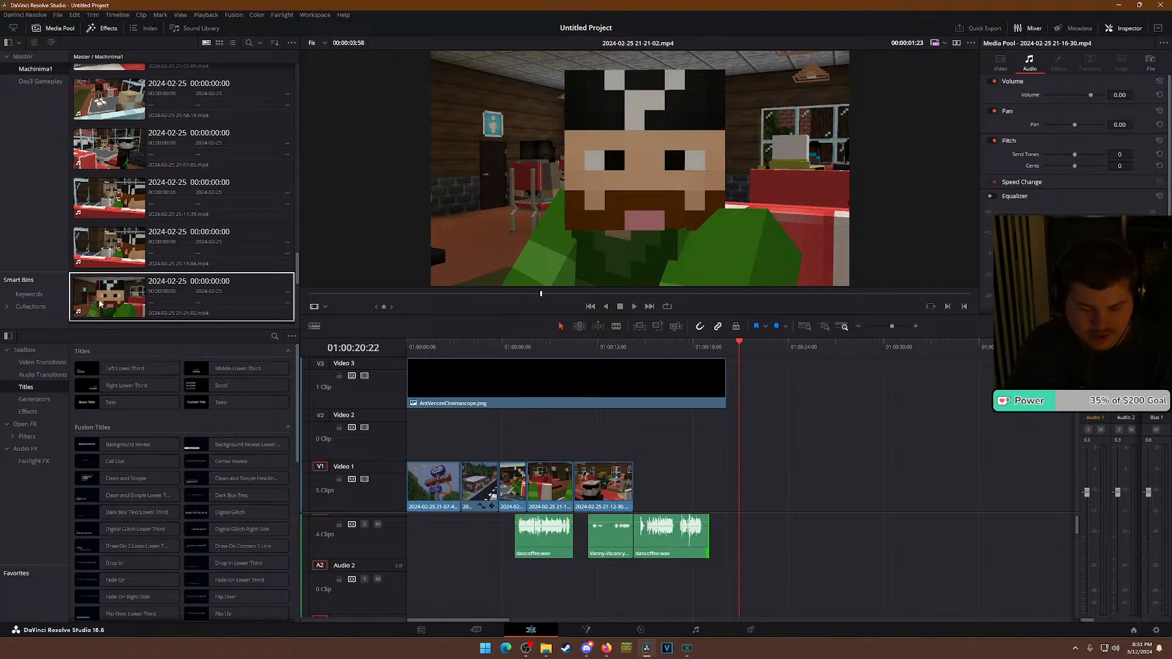
pyautogui.moveTo(97, 305); pyautogui.dragTo(651, 485)
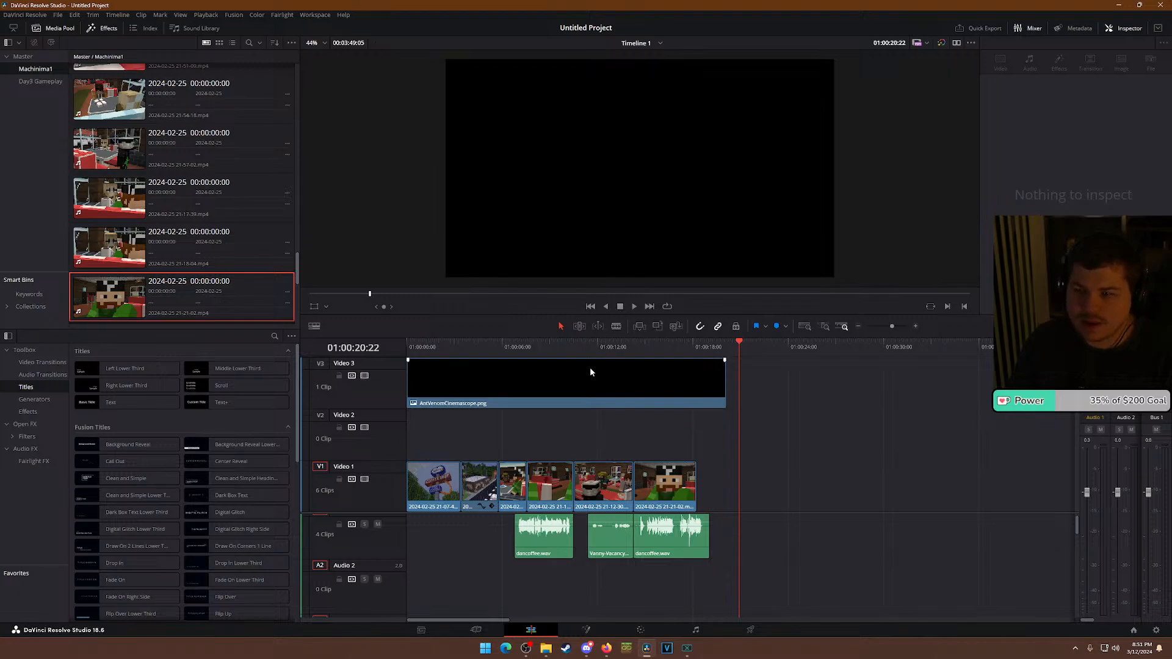
# Play the cut at 01:00:14:07, trim the opening of the new close-up and keep it flush against the counter shot.
pyautogui.scroll(2, 588, 367)
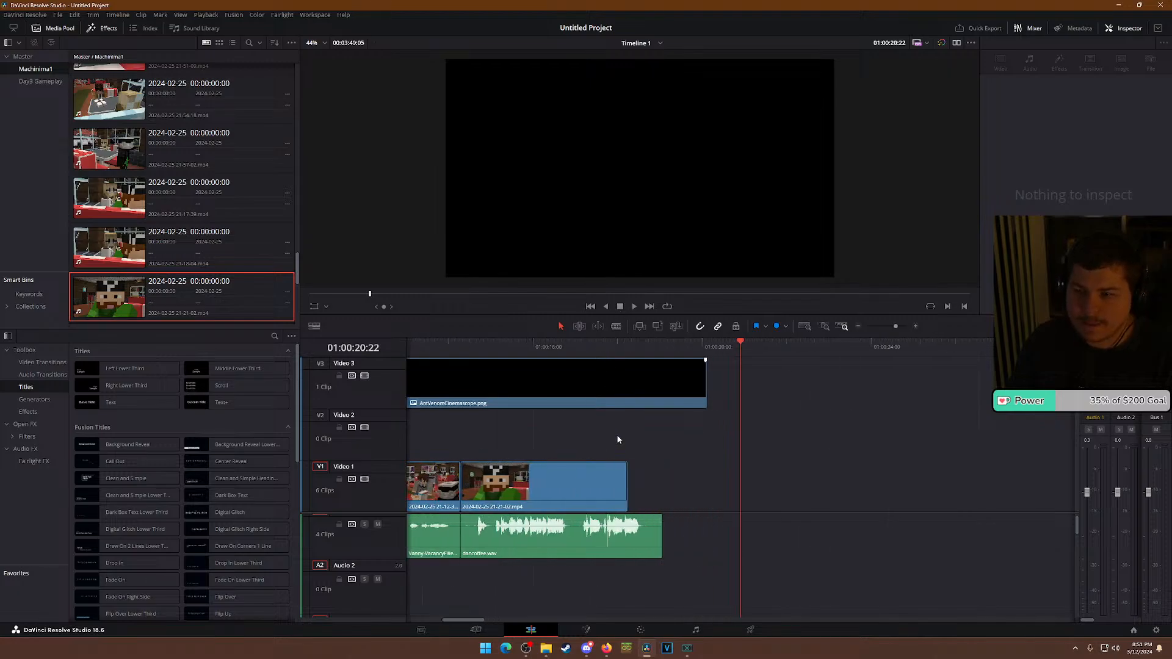
pyautogui.click(521, 347)
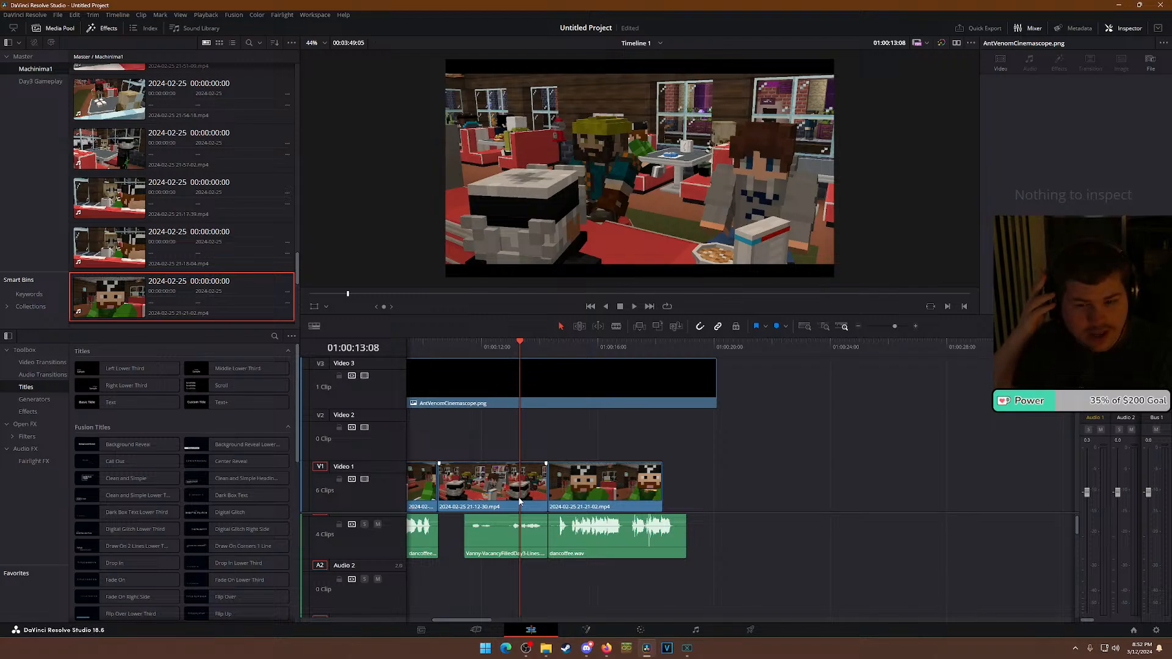
pyautogui.moveTo(558, 353); pyautogui.dragTo(562, 352)
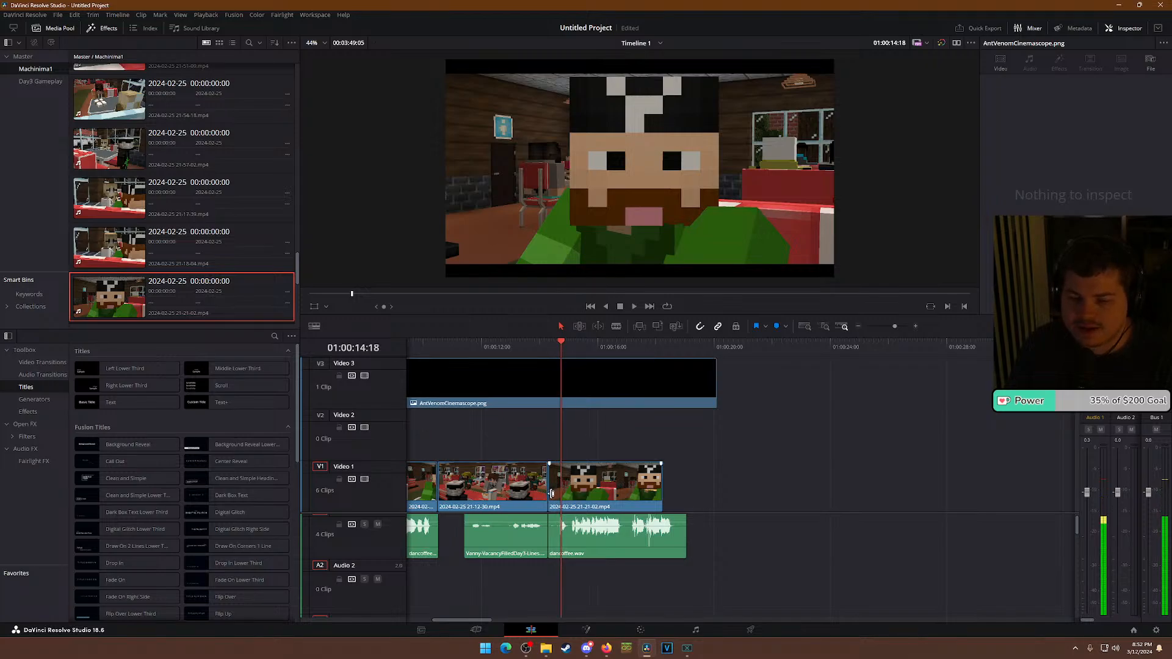
pyautogui.click(556, 347)
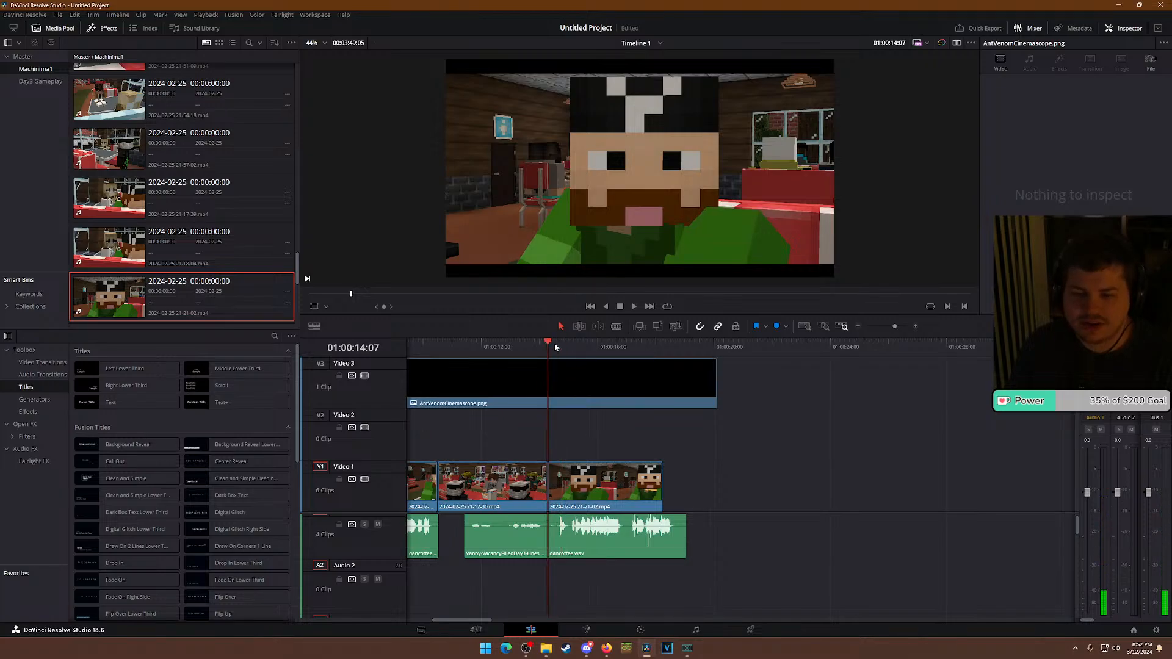
pyautogui.press('space')
pyautogui.press('space')
pyautogui.moveTo(551, 483)
pyautogui.mouseDown()
pyautogui.moveTo(627, 491)
pyautogui.moveTo(543, 492)
pyautogui.mouseUp()
pyautogui.press('space')
# Play the close-up against its voice line and trim the clip's end to 01:00:16:19.
pyautogui.click(564, 344)
pyautogui.press('space')
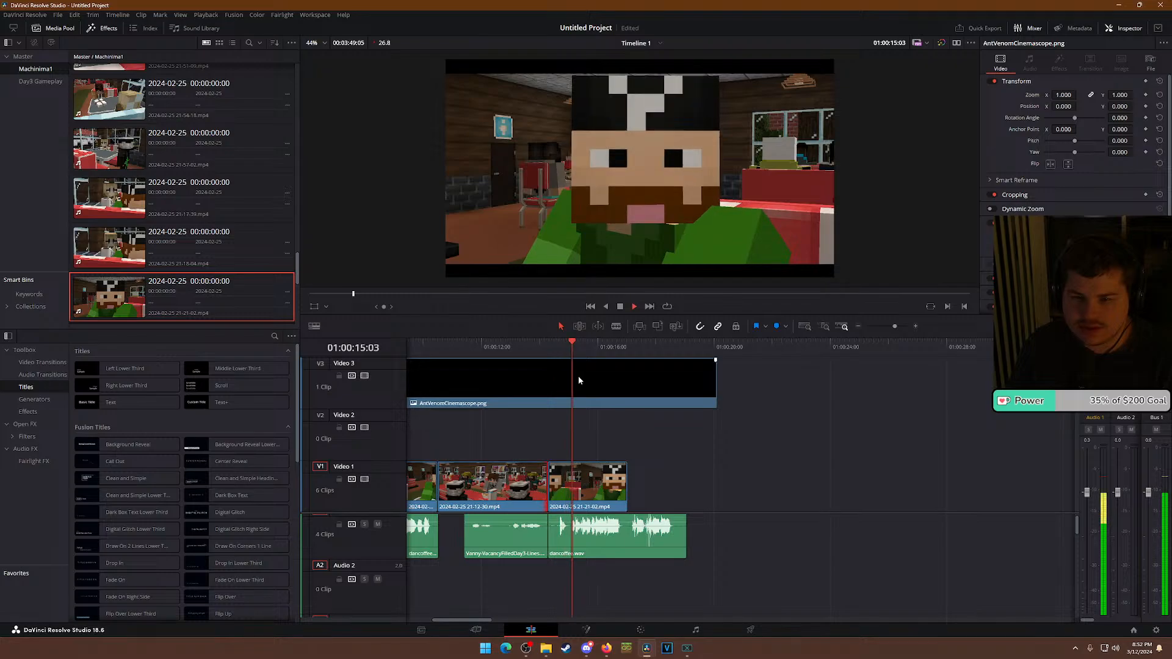
pyautogui.press('space')
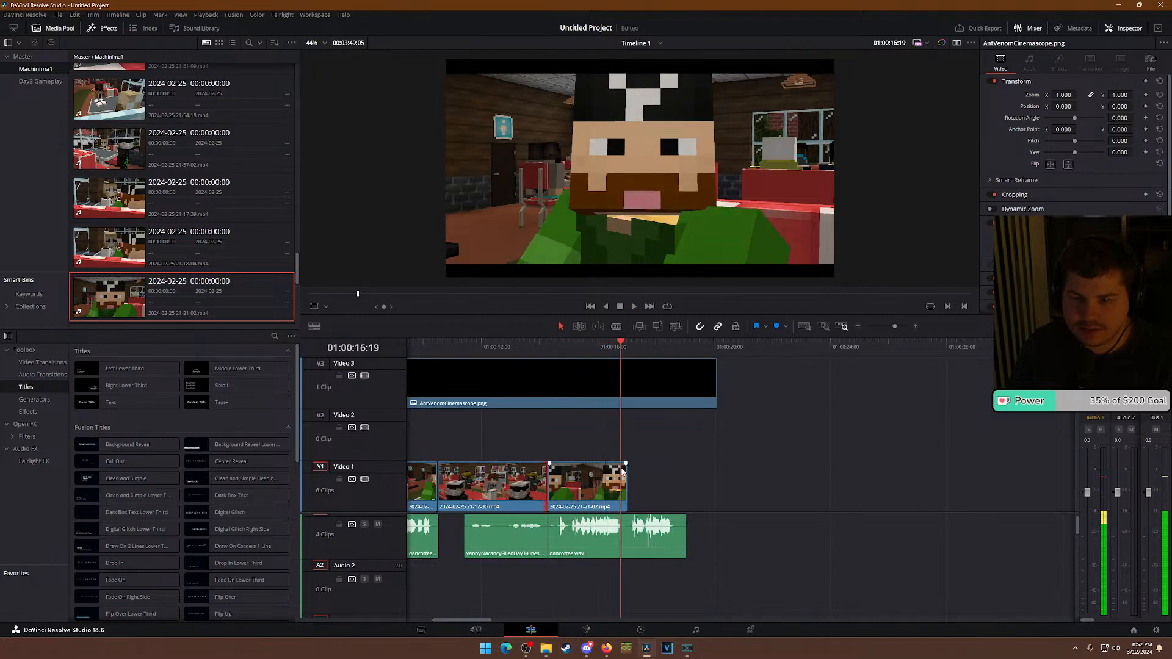
pyautogui.hotkey('shift', ']')
# Skim the Machinima1 clips for a diner shot to follow the trimmed close-up.
pyautogui.doubleClick(253, 299)
pyautogui.doubleClick(131, 247)
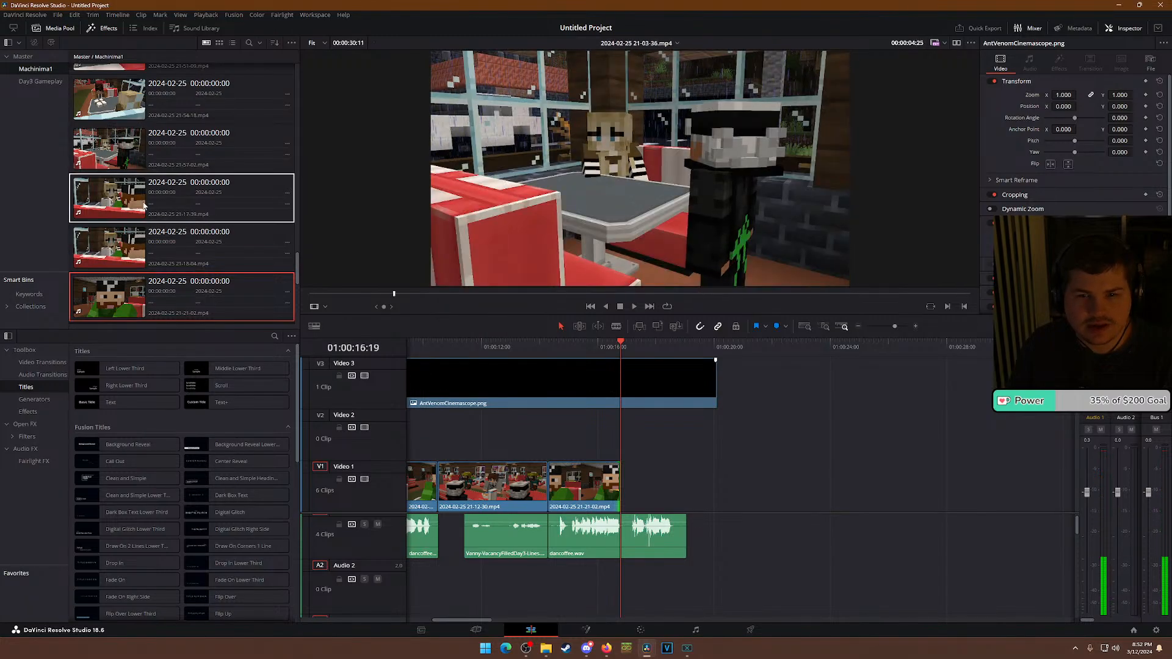
pyautogui.scroll(4, 140, 204)
pyautogui.scroll(4, 130, 206)
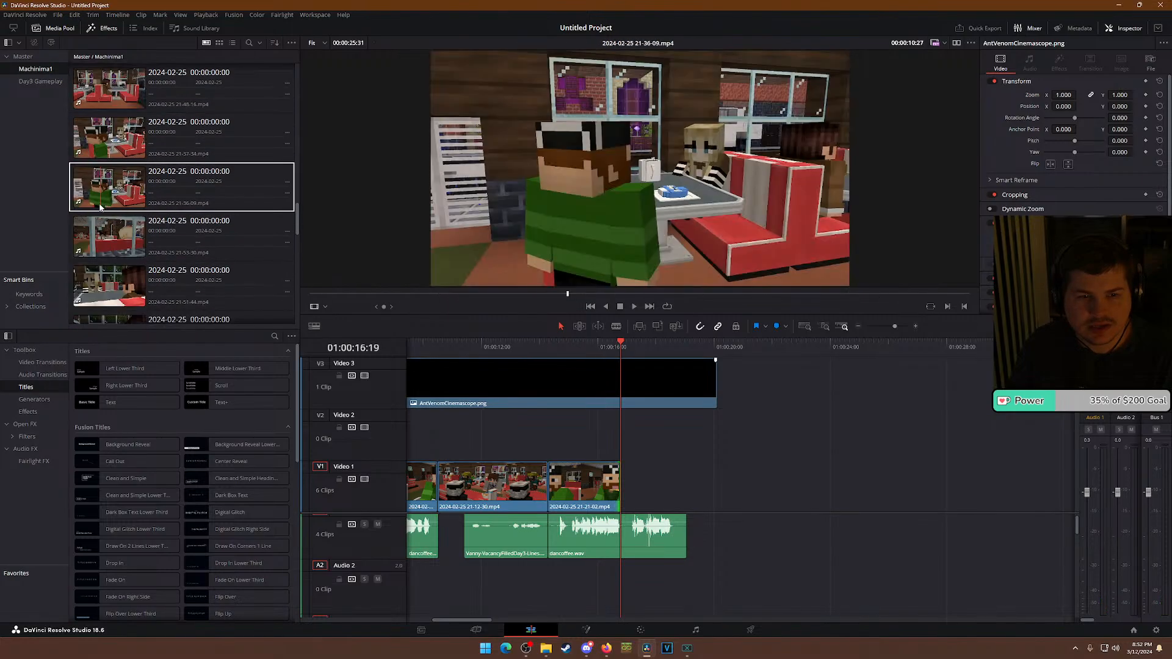
pyautogui.scroll(3, 122, 208)
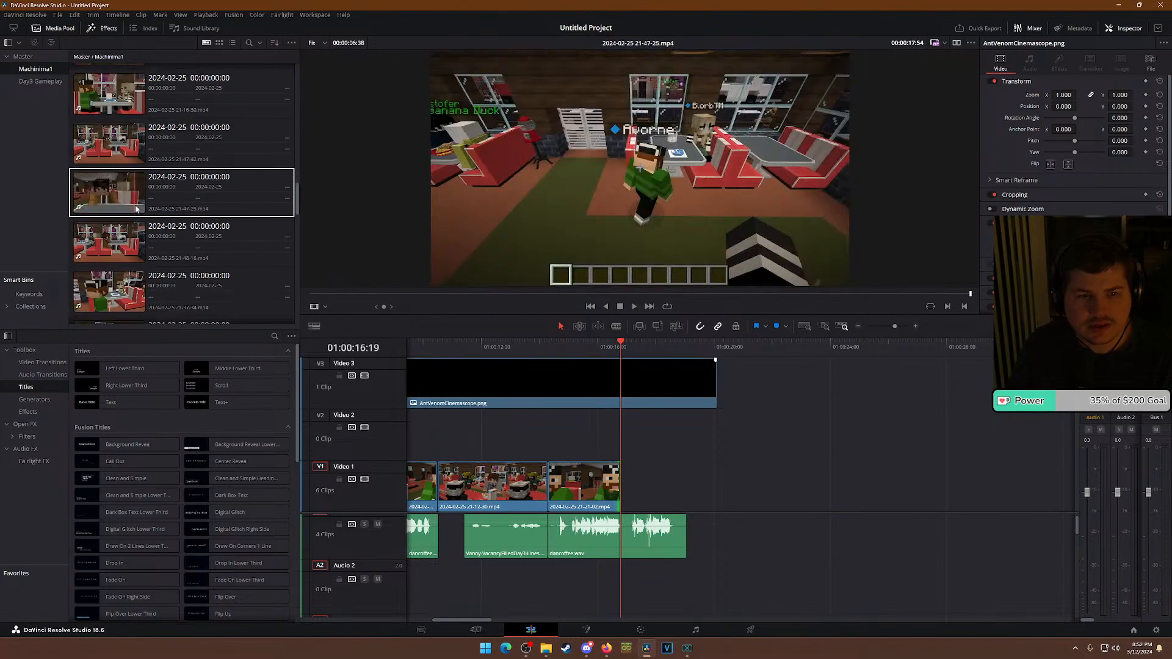
pyautogui.scroll(2, 122, 202)
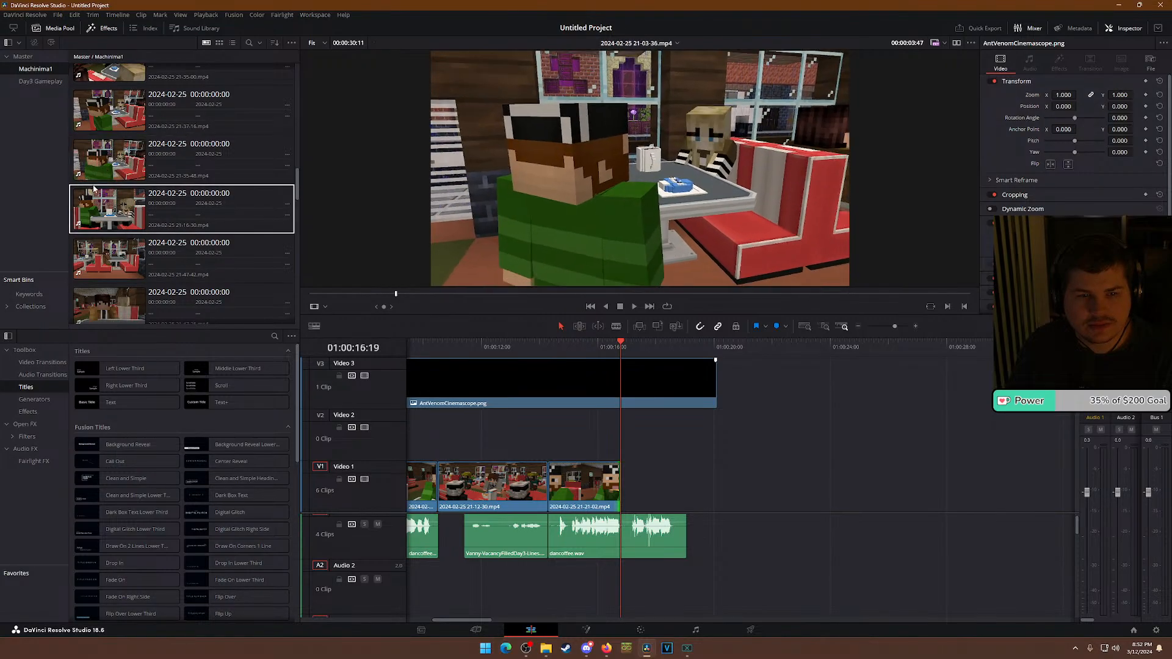
pyautogui.scroll(3, 118, 238)
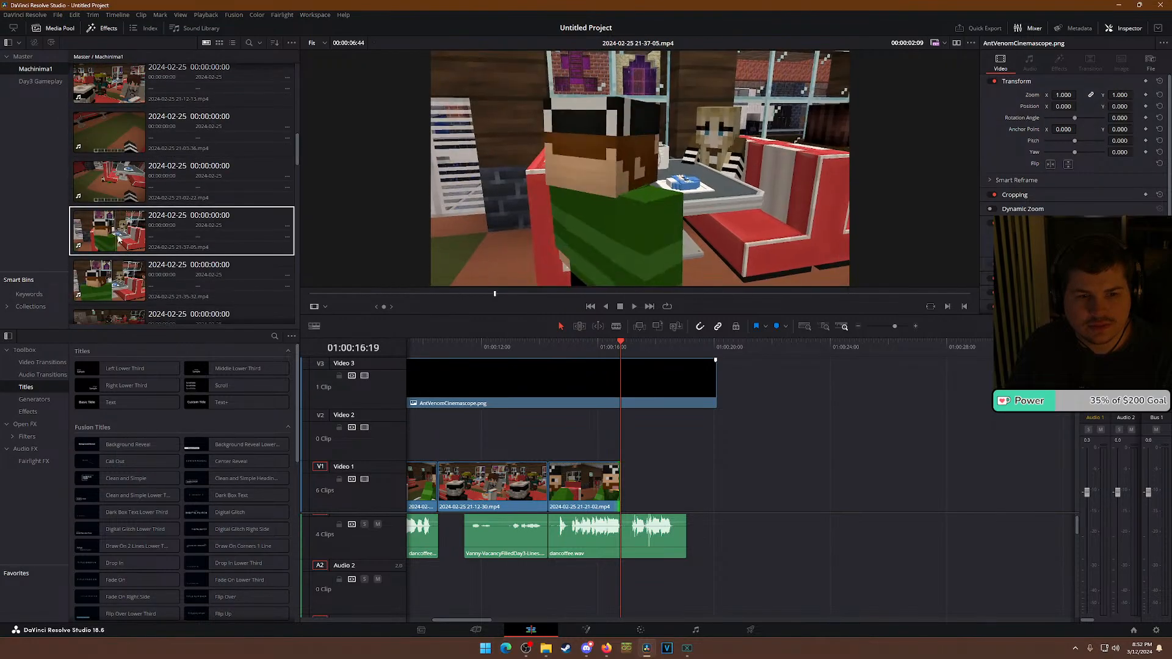
pyautogui.scroll(3, 118, 238)
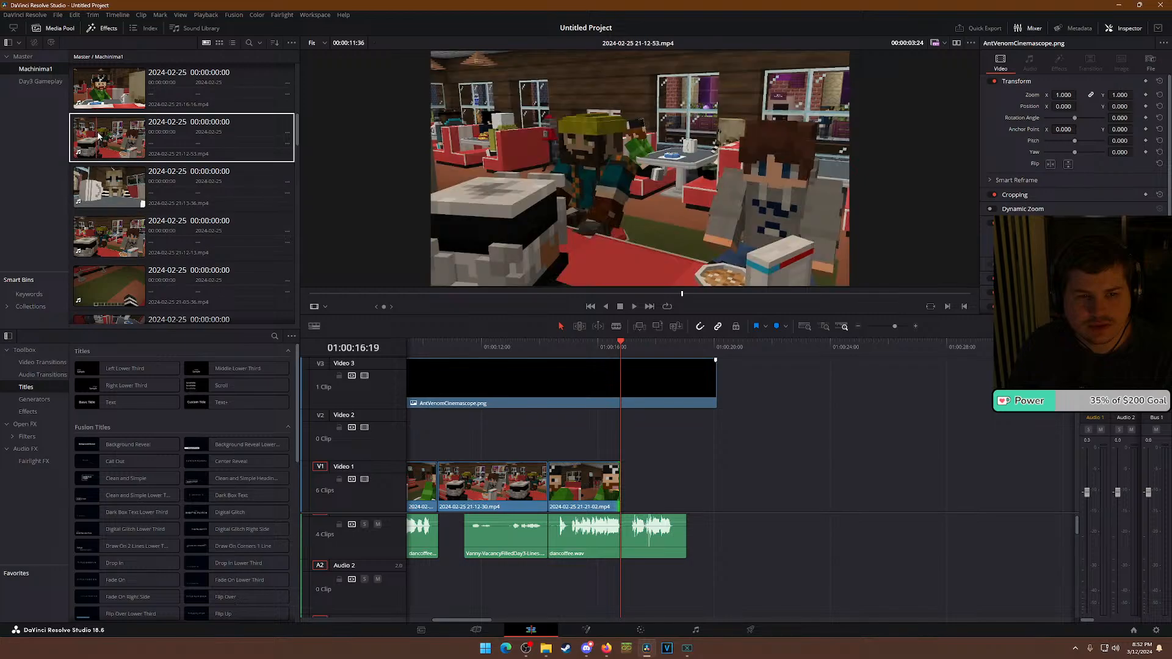
pyautogui.scroll(2, 85, 174)
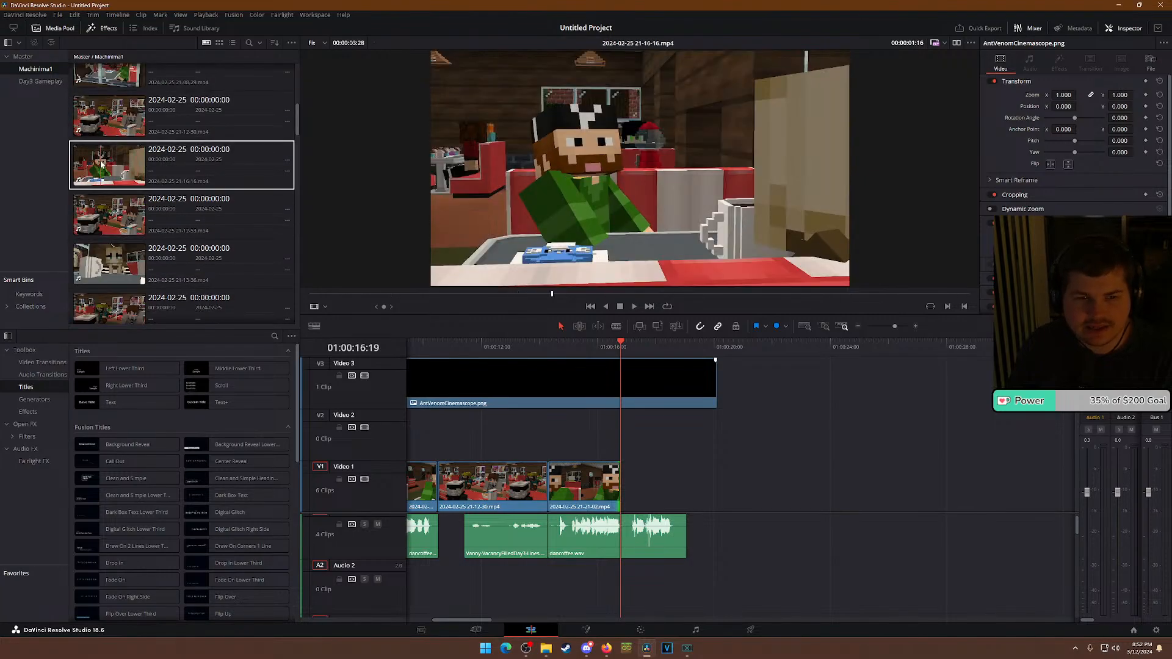
pyautogui.moveTo(102, 163); pyautogui.dragTo(622, 487)
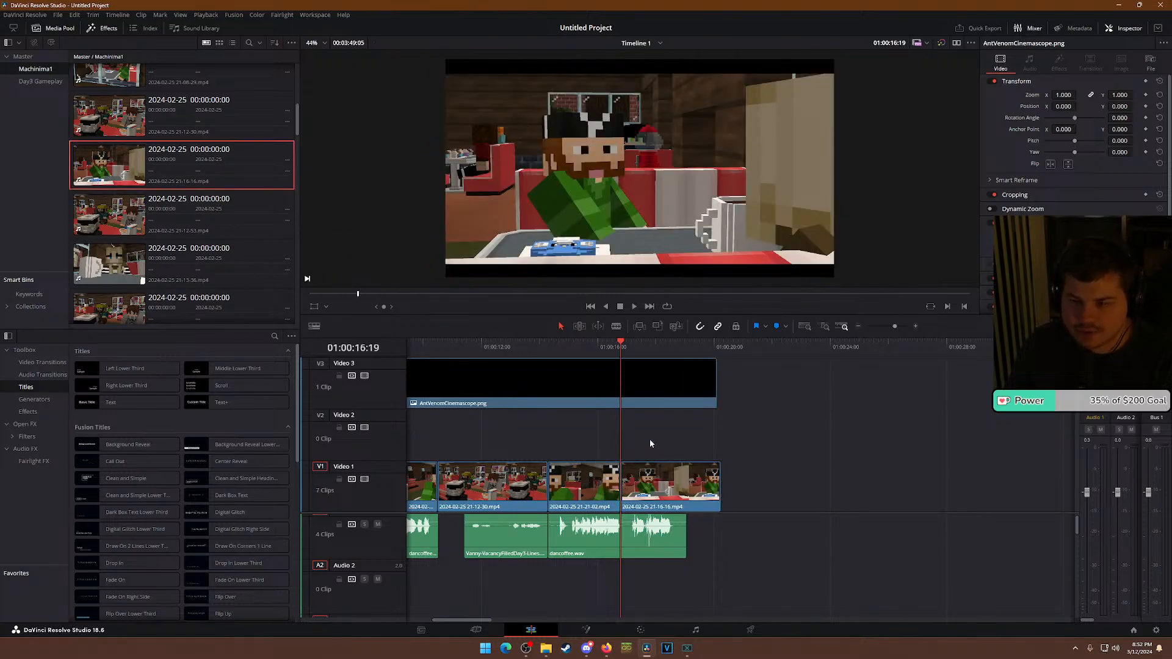
# Trim both ends of the 21-16-16 clip to fit the remaining dancoffee.wav dialogue, keeping its start against the previous clip.
pyautogui.scroll(2, 727, 493)
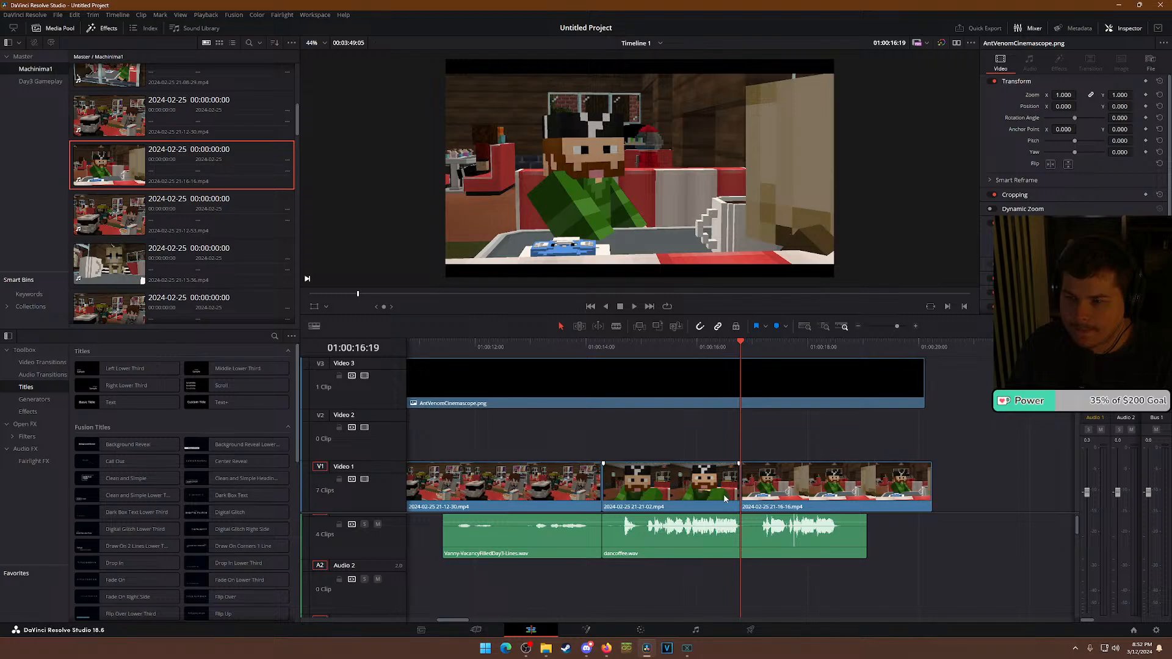
pyautogui.click(646, 344)
pyautogui.press('space')
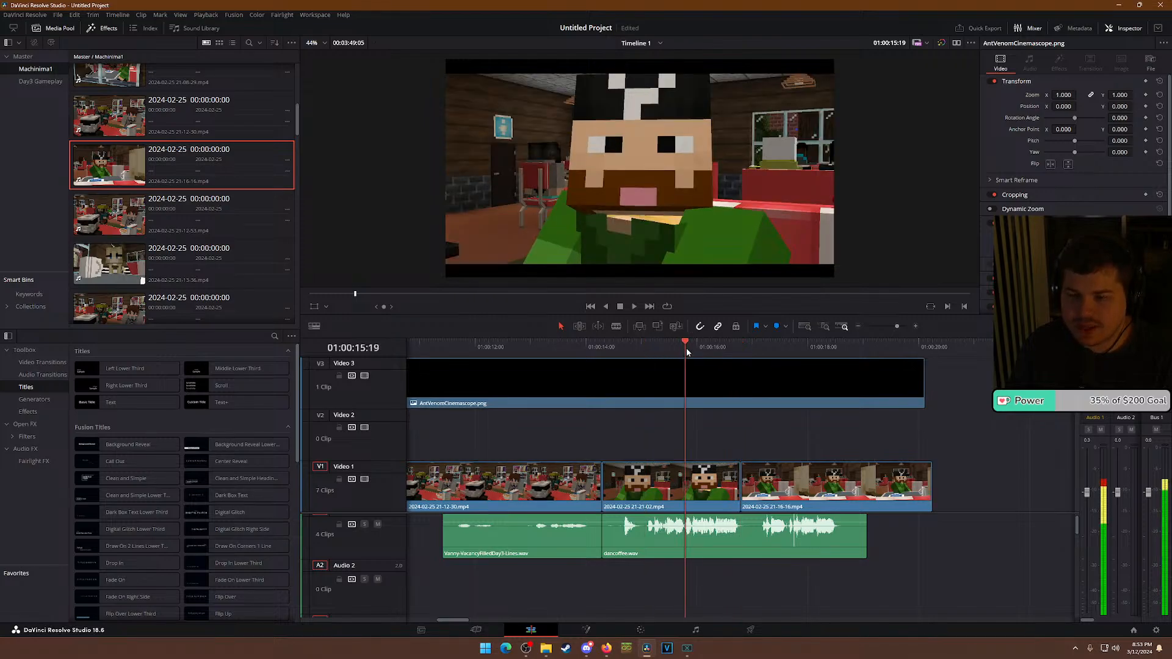
pyautogui.press('space')
pyautogui.moveTo(744, 490)
pyautogui.mouseDown()
pyautogui.moveTo(812, 491)
pyautogui.moveTo(742, 494)
pyautogui.mouseUp()
pyautogui.click(713, 345)
pyautogui.press('space')
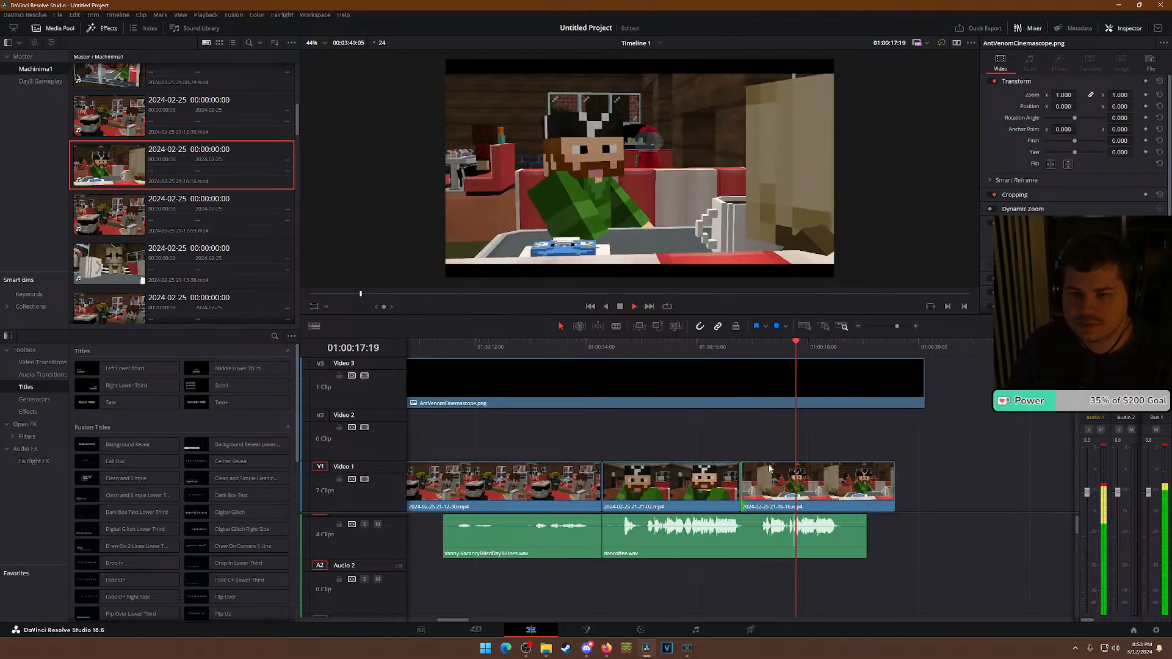
pyautogui.press('space')
pyautogui.moveTo(894, 488); pyautogui.dragTo(849, 491)
# Play back the last two shots and trim the end of the dancoffee.wav clip to about 01:00:18:17.
pyautogui.click(594, 346)
pyautogui.press('space')
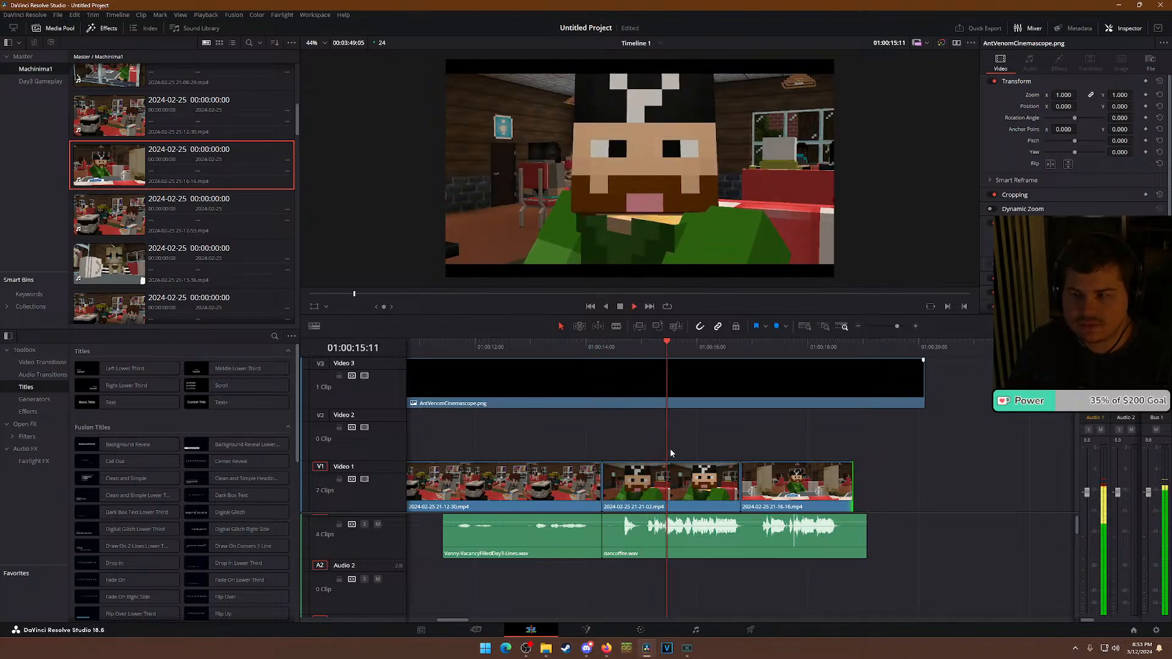
pyautogui.press('space')
pyautogui.moveTo(724, 348); pyautogui.dragTo(746, 373)
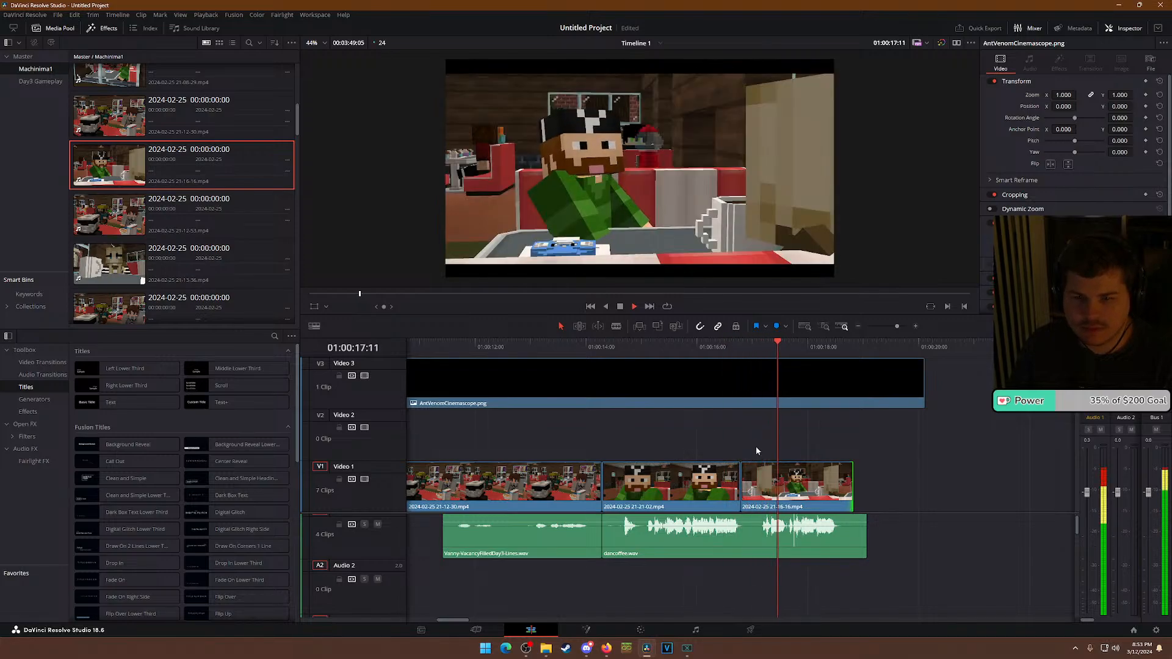
pyautogui.press('space')
pyautogui.click(687, 347)
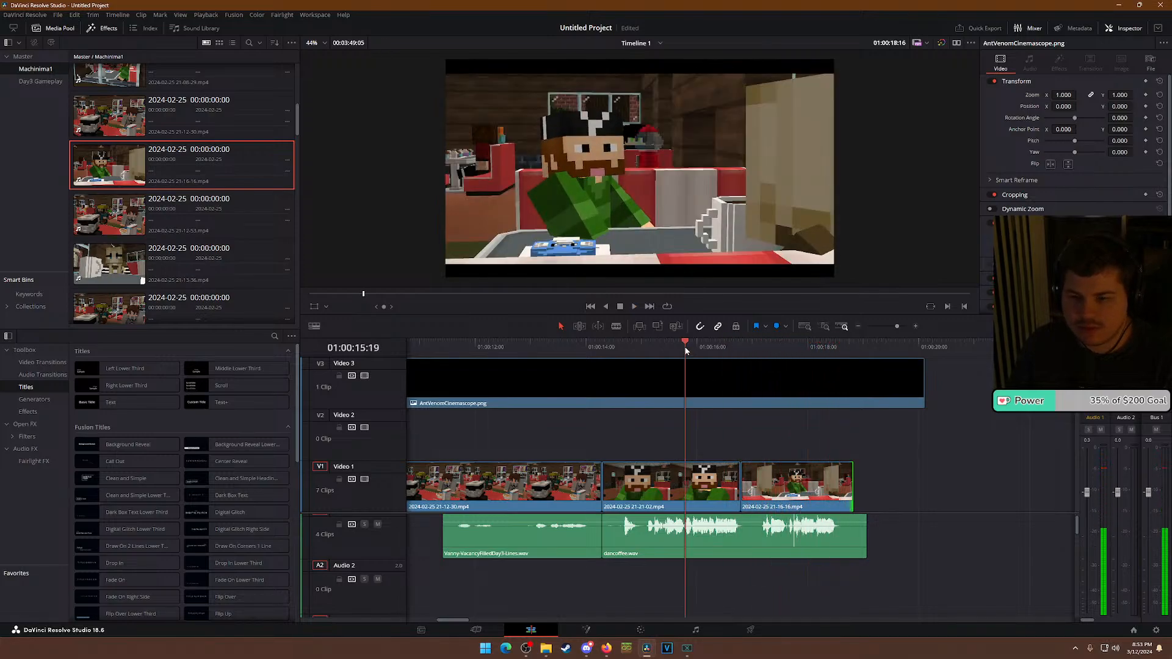
pyautogui.press('space')
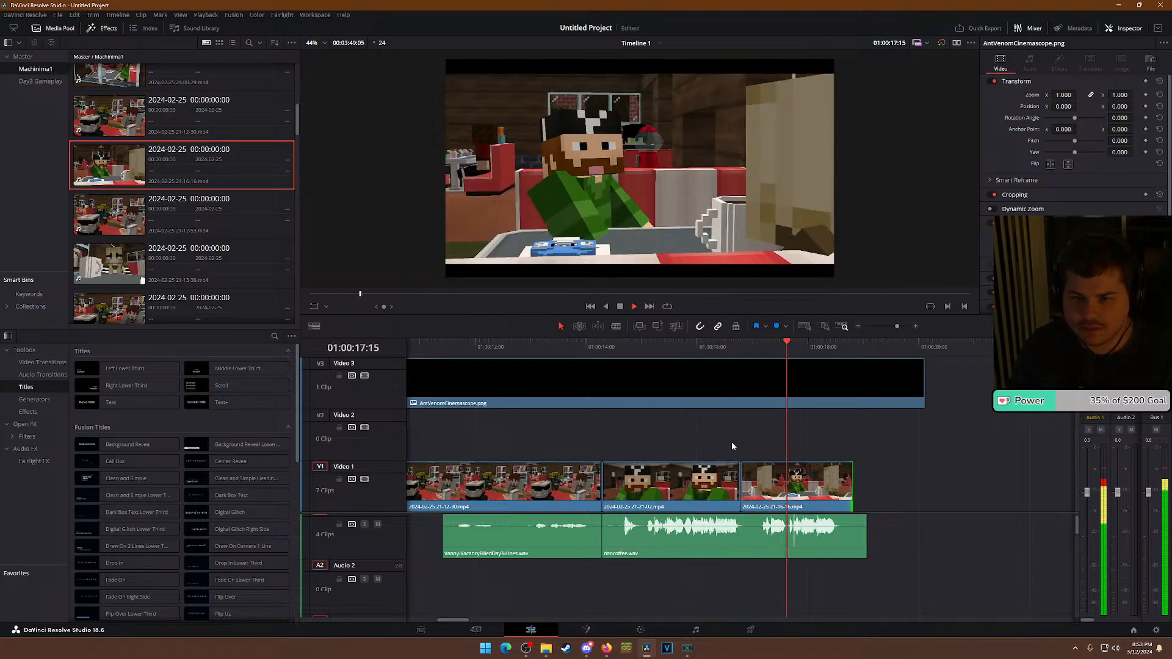
pyautogui.press('space')
pyautogui.moveTo(866, 537); pyautogui.dragTo(843, 539)
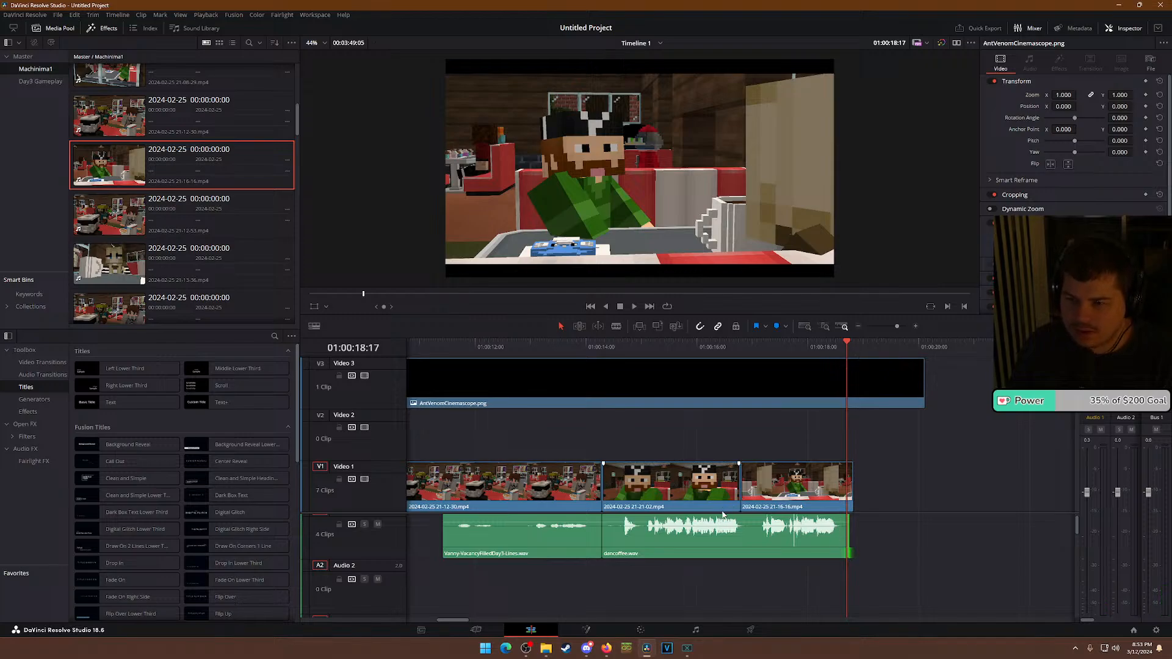
# Set the Vanny-VacancyFilledDay3-Lines.wav clip's volume to 9.16 and the adjacent dancoffee.wav clip's volume to -4.00.
pyautogui.hotkey('ctrl', '-')
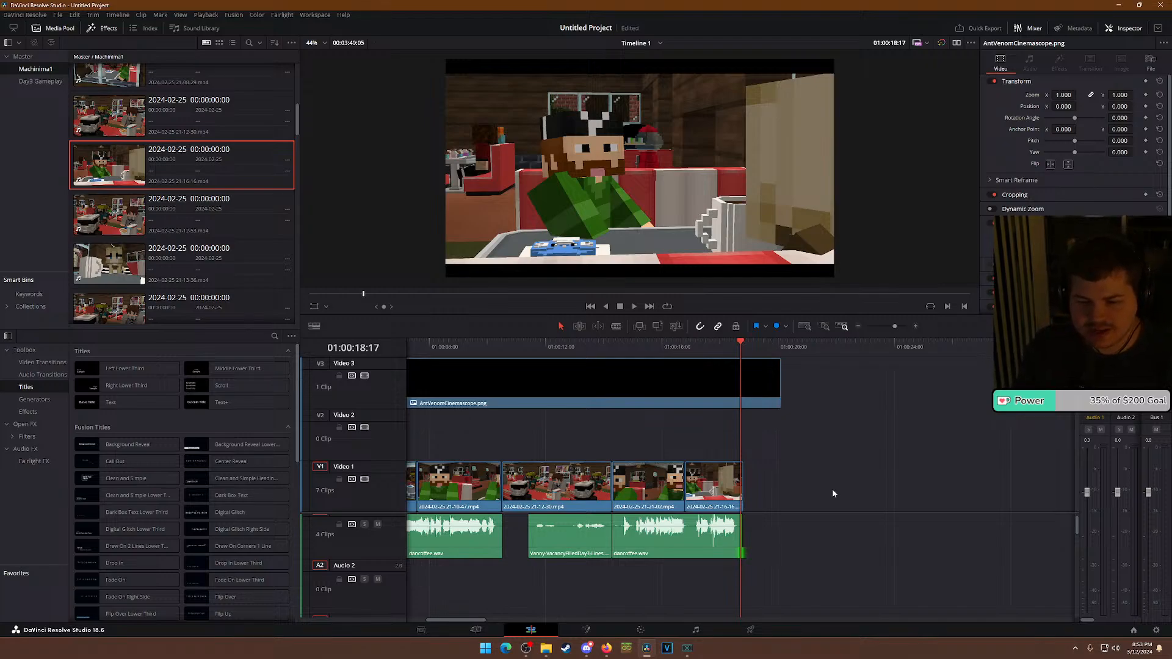
pyautogui.click(575, 554)
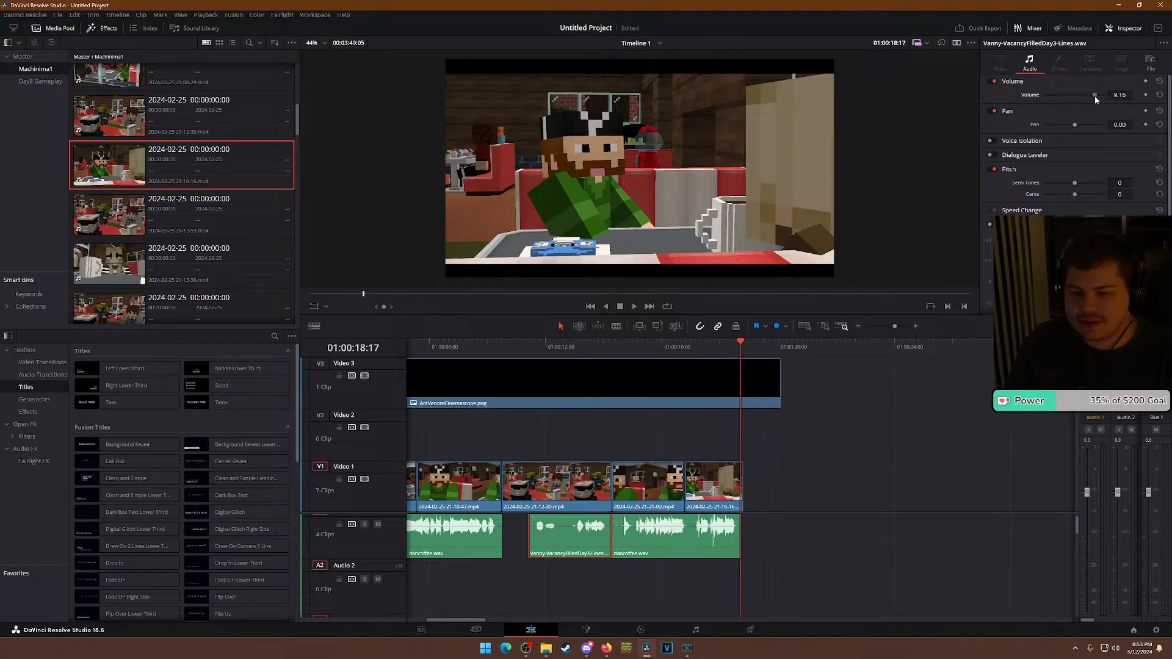
pyautogui.click(685, 539)
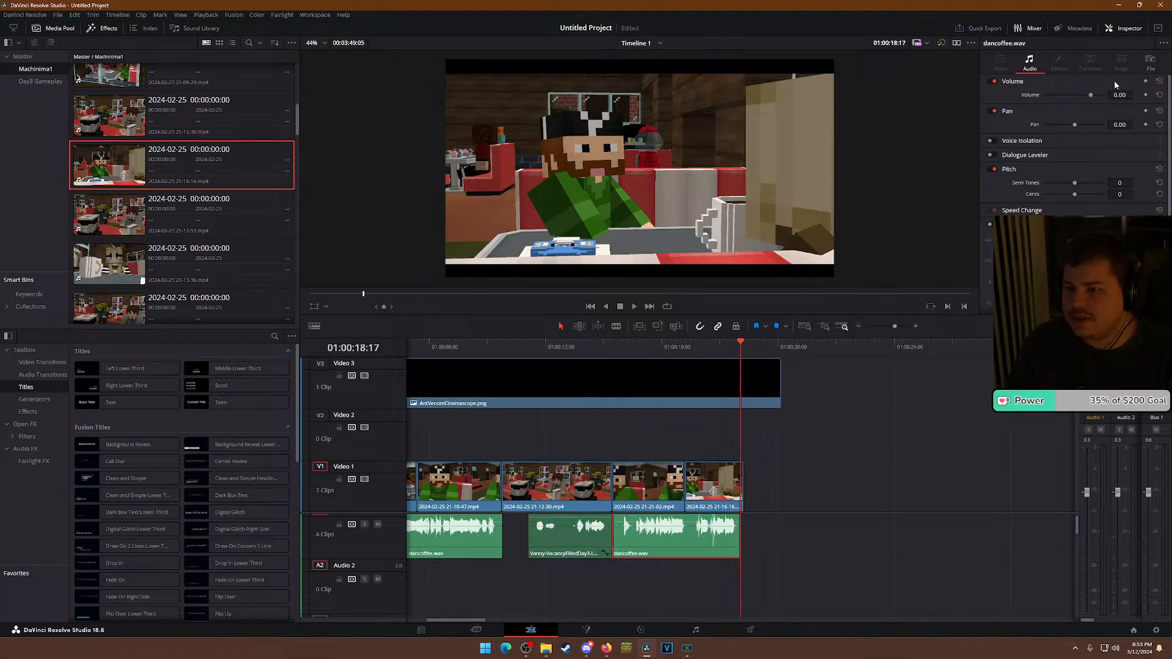
pyautogui.moveTo(1091, 94); pyautogui.dragTo(1089, 95)
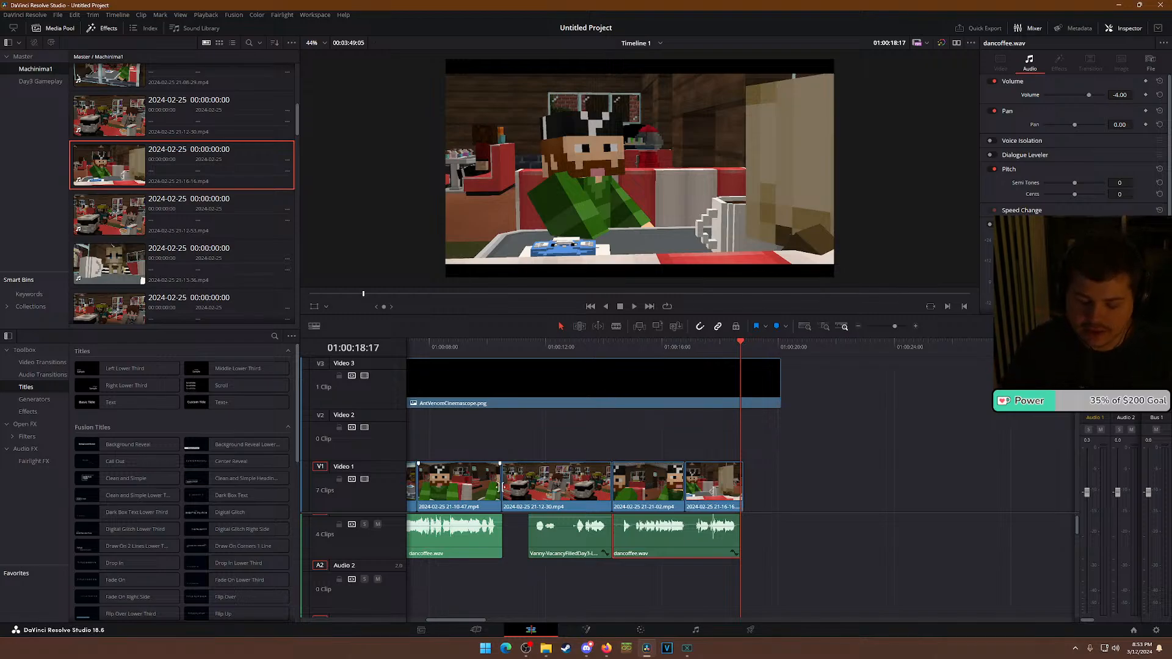
# Extend the AntVenomCinemascope.png overlay on Video 3 to about 46 seconds into the timeline.
pyautogui.hotkey('shift', 'z')
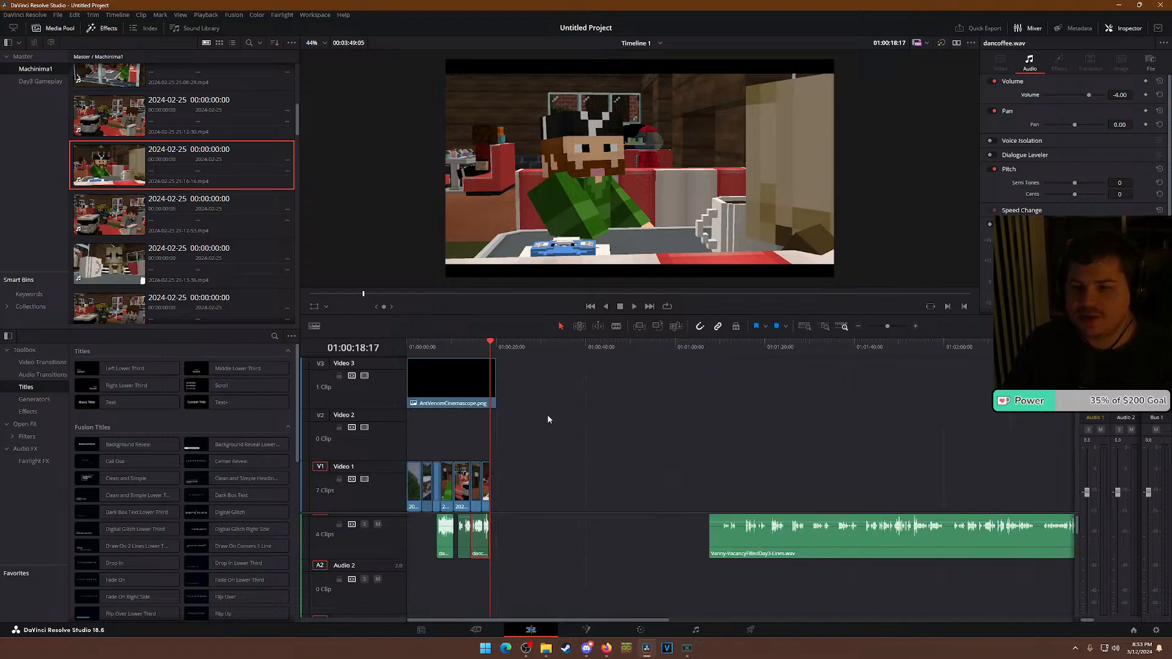
pyautogui.moveTo(493, 379); pyautogui.dragTo(611, 381)
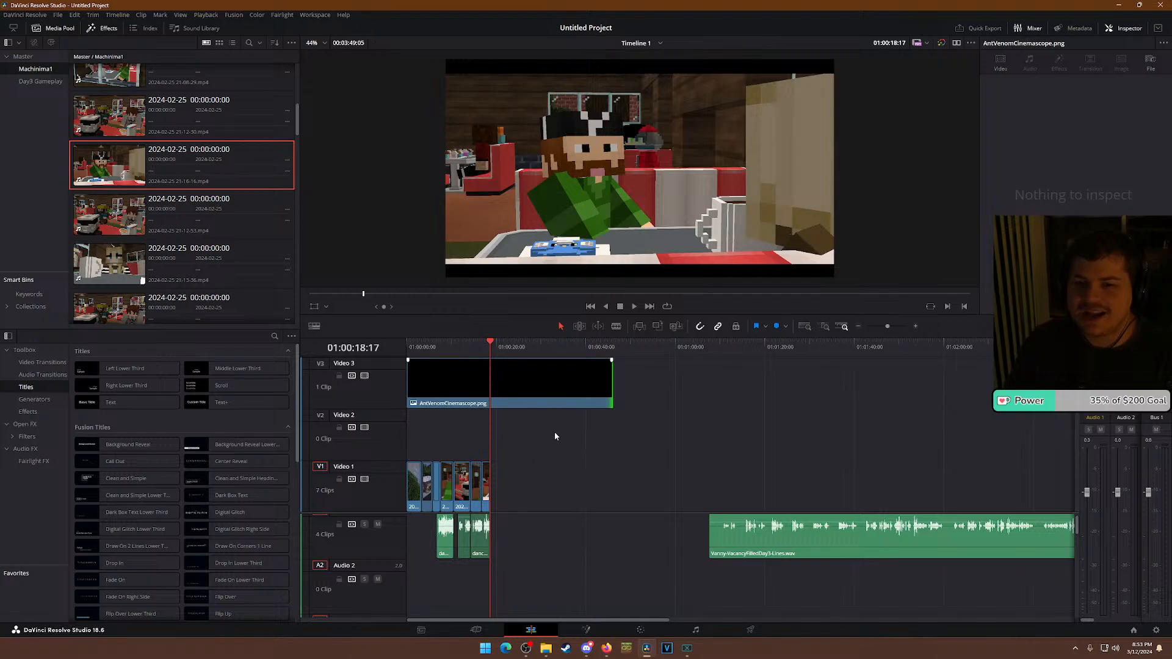
pyautogui.scroll(5, 549, 434)
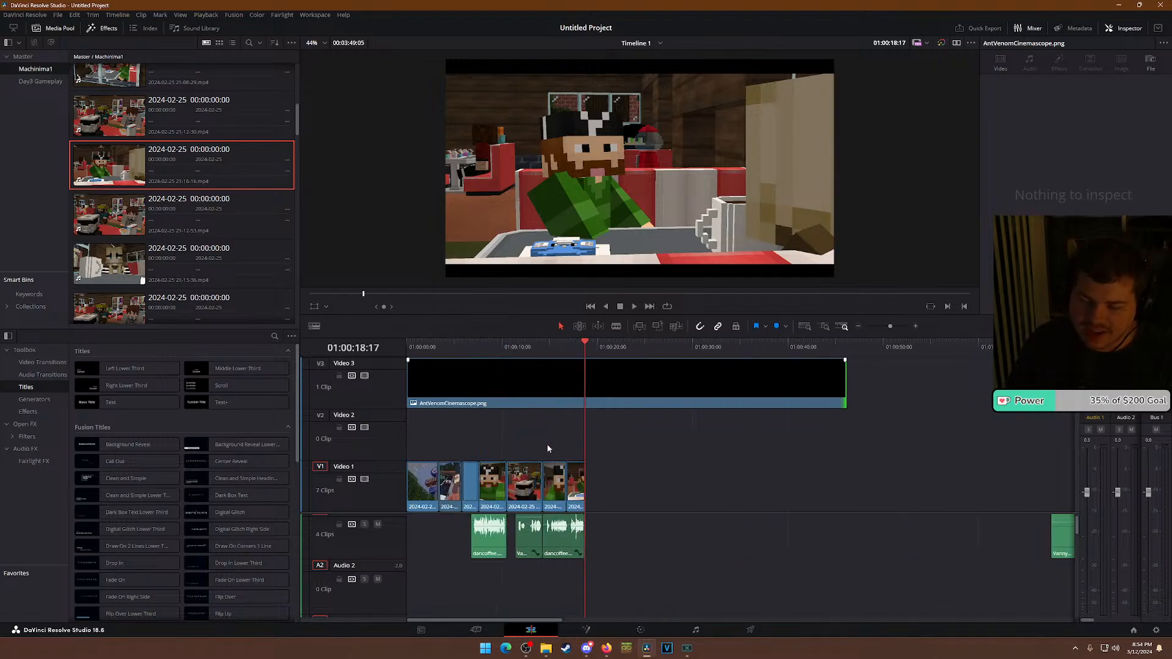
pyautogui.click(107, 266)
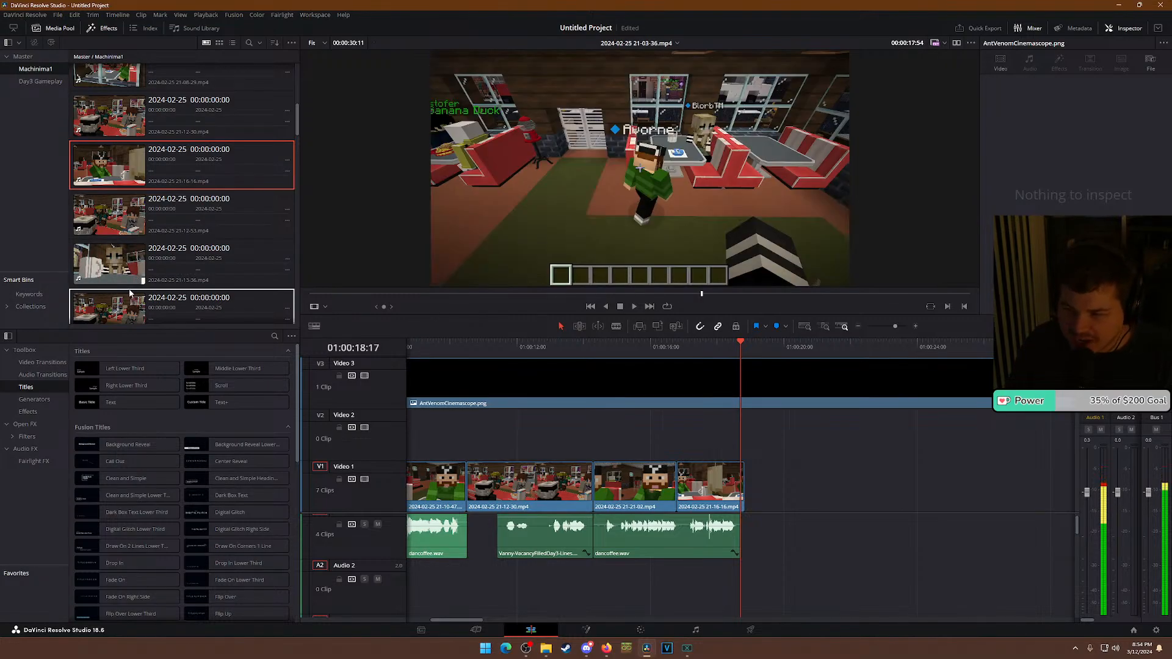
pyautogui.click(190, 211)
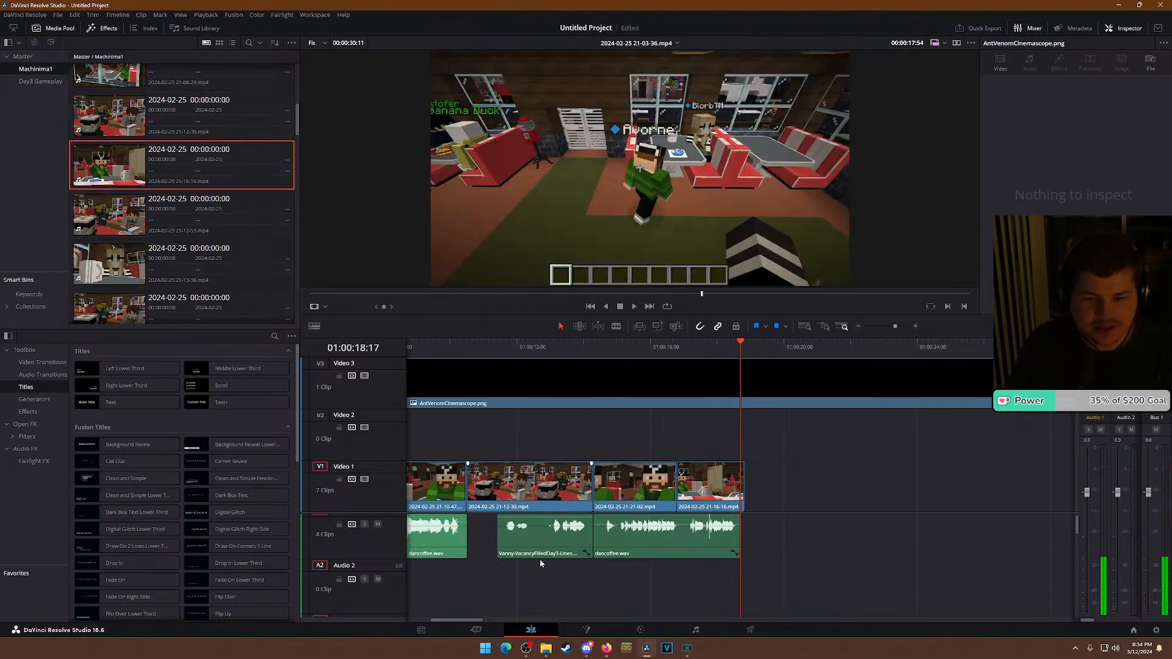
# Duplicate the short Vanny-VacancyFilledDay3-Lines.wav clip to about 01:00:20 on Audio 1 and extend the copy to include more lines.
pyautogui.moveTo(537, 545); pyautogui.dragTo(1054, 535)
pyautogui.moveTo(660, 534)
pyautogui.mouseDown()
pyautogui.moveTo(845, 535)
pyautogui.moveTo(682, 537)
pyautogui.mouseUp()
pyautogui.click(689, 356)
pyautogui.press('space')
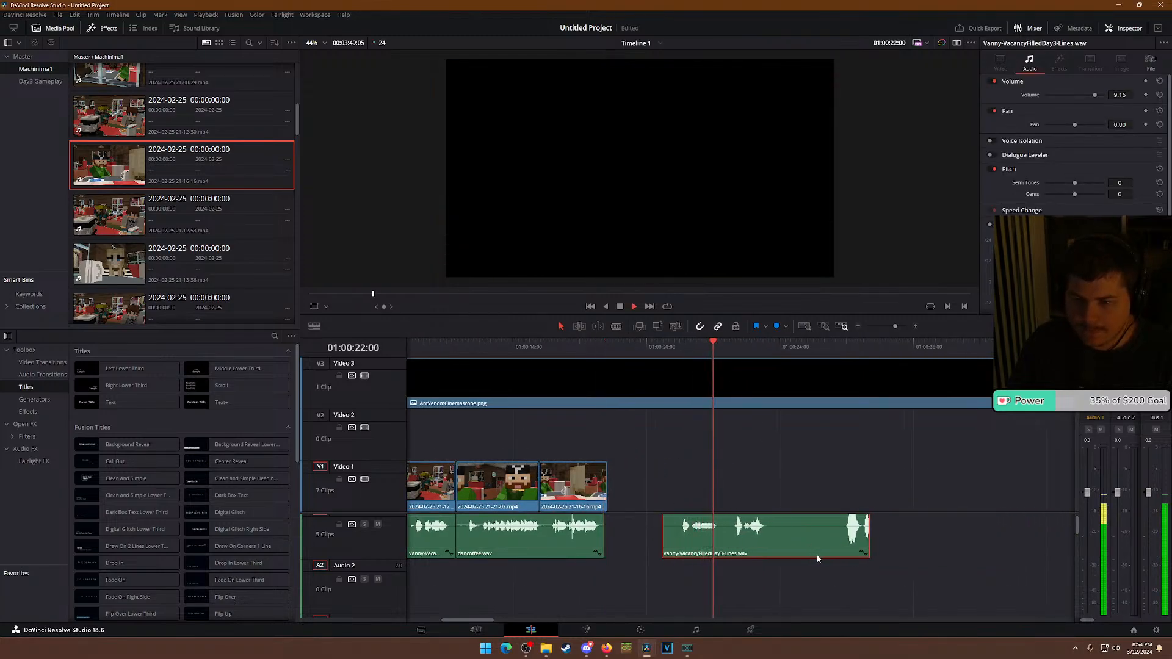
pyautogui.moveTo(868, 525); pyautogui.dragTo(970, 522)
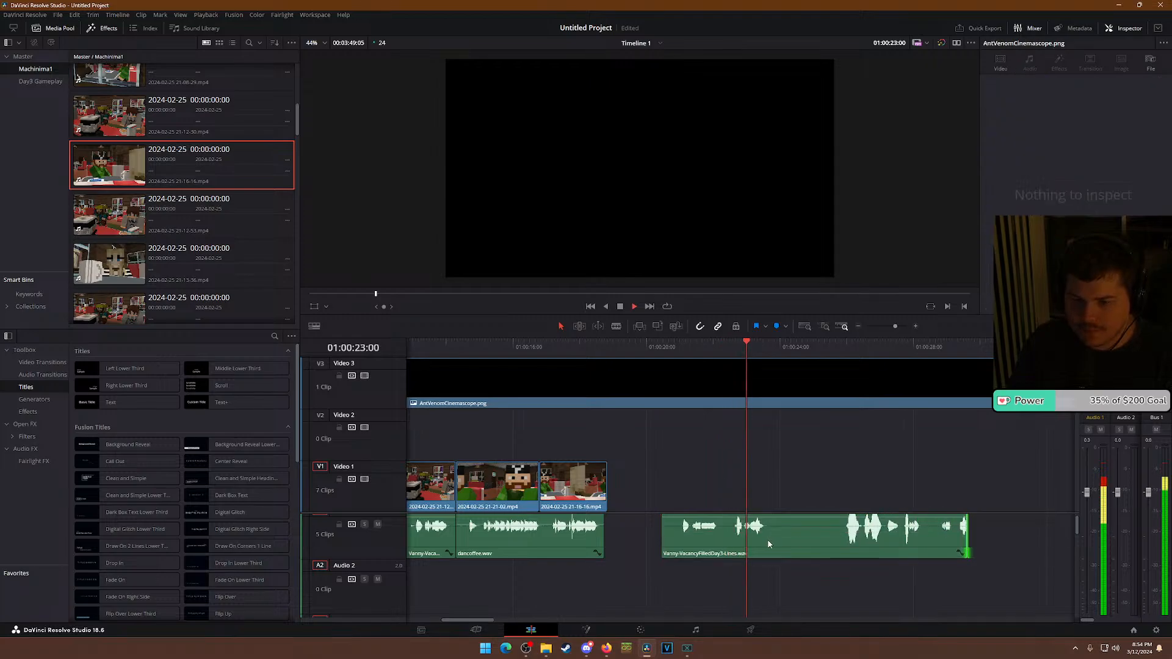
# Play the 21-12-30 shot and delete the original short Vanny-VacancyFilledDay3-Lines.wav clip beneath it.
pyautogui.scroll(-3, 426, 537)
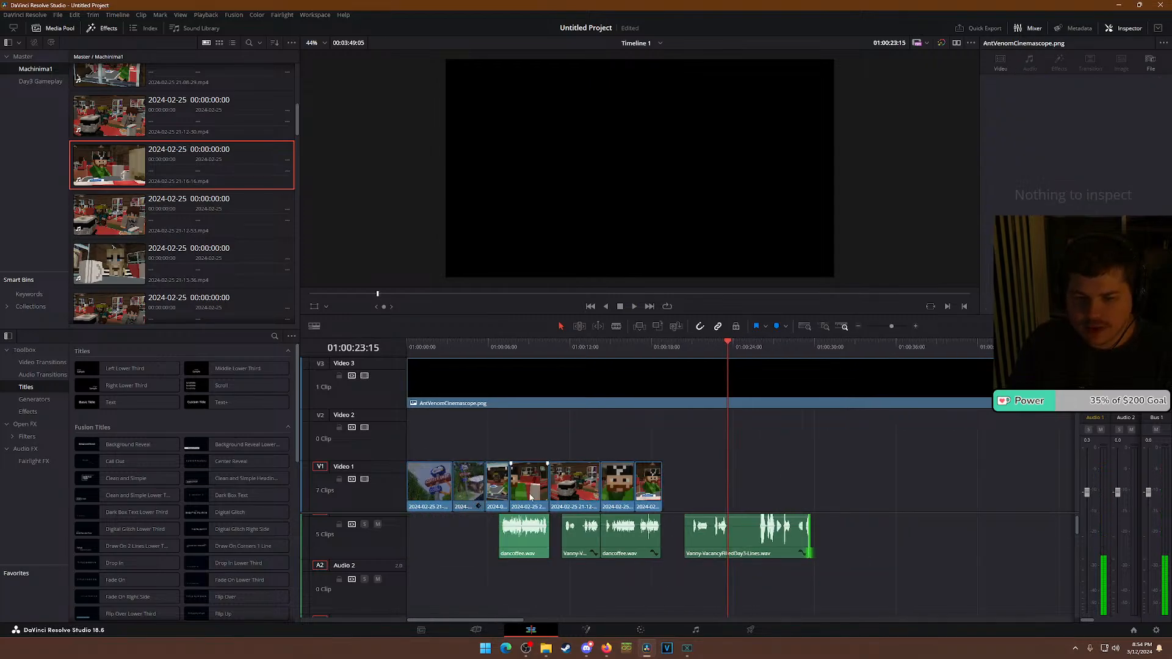
pyautogui.click(563, 357)
pyautogui.press('space')
pyautogui.press('space')
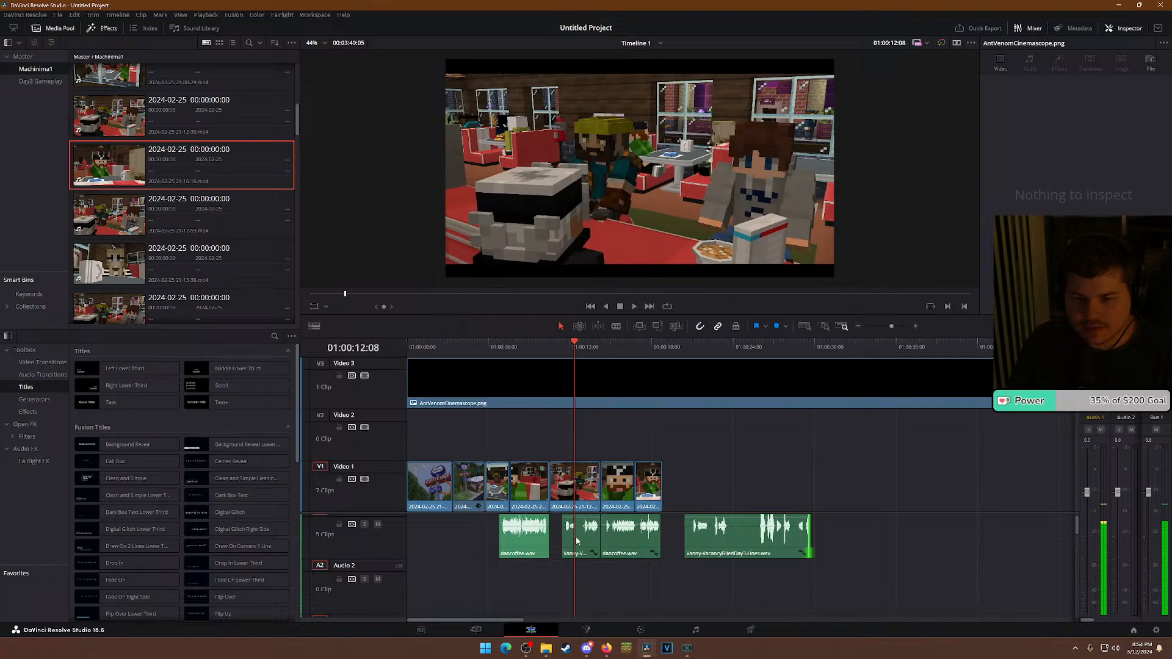
pyautogui.click(582, 541)
pyautogui.press('BackSpace')
# Split the extended Vanny audio copy after its second phrase and move the first piece under the 21-12-30 shot, against dancoffee.wav.
pyautogui.press('b')
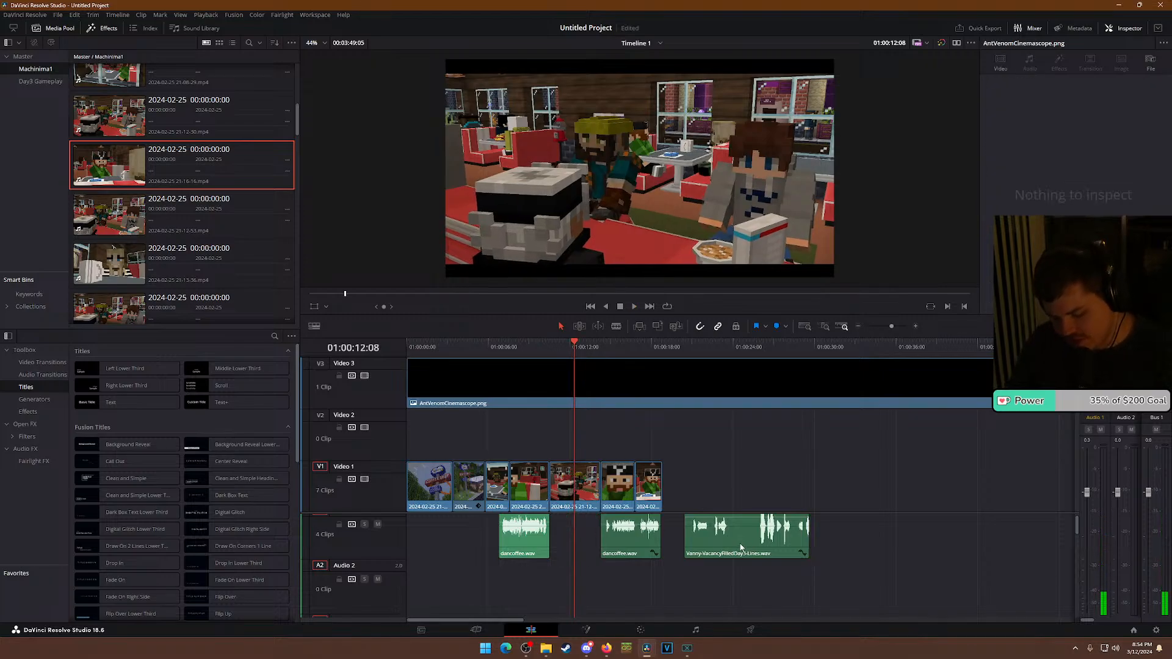
pyautogui.click(722, 543)
pyautogui.press('a')
pyautogui.moveTo(708, 546); pyautogui.dragTo(576, 555)
# Play back the exchange, trim the beginning of the second dancoffee.wav clip and slide it back 19 frames to the cut.
pyautogui.click(556, 349)
pyautogui.press('space')
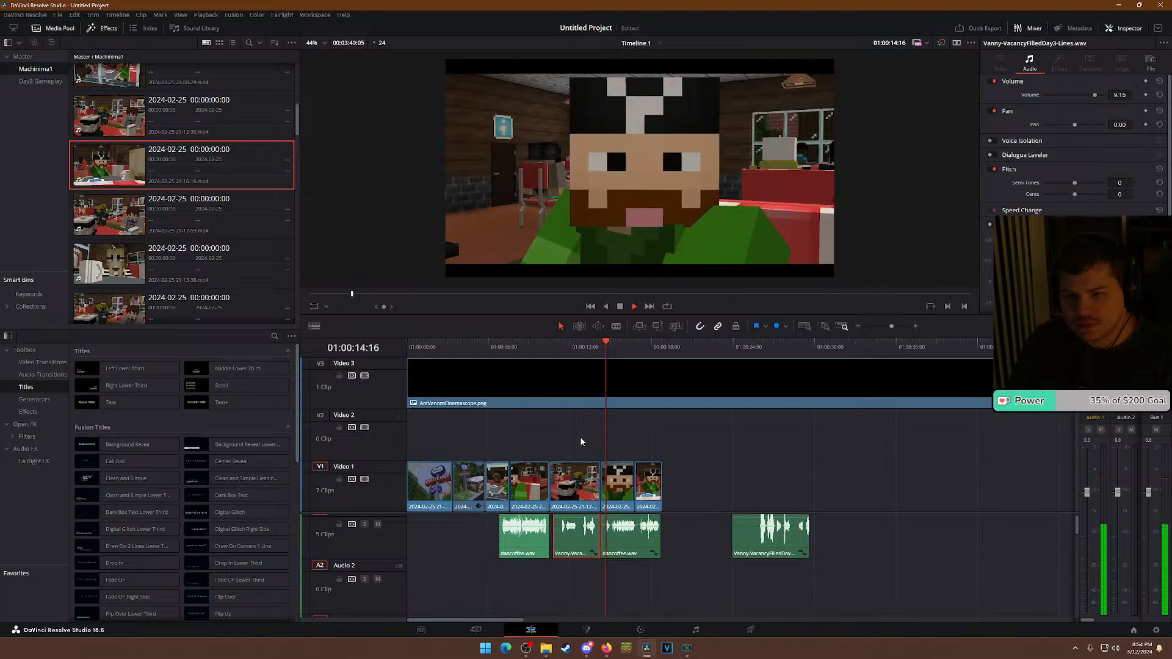
pyautogui.press('space')
pyautogui.scroll(6, 614, 549)
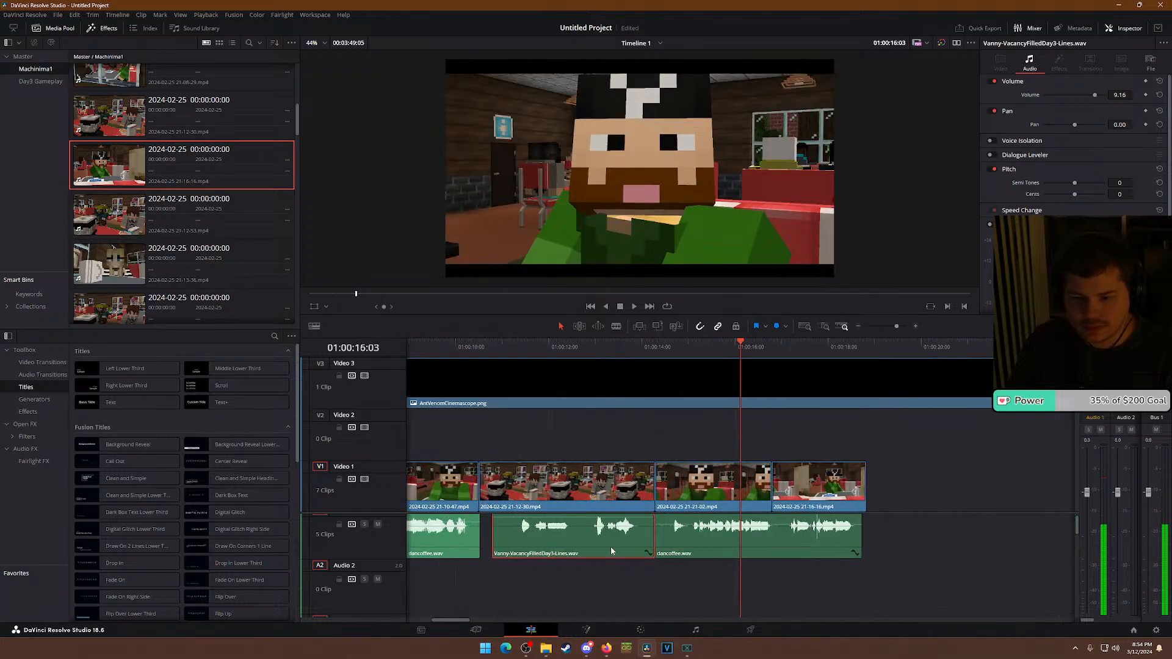
pyautogui.moveTo(597, 534); pyautogui.dragTo(629, 547)
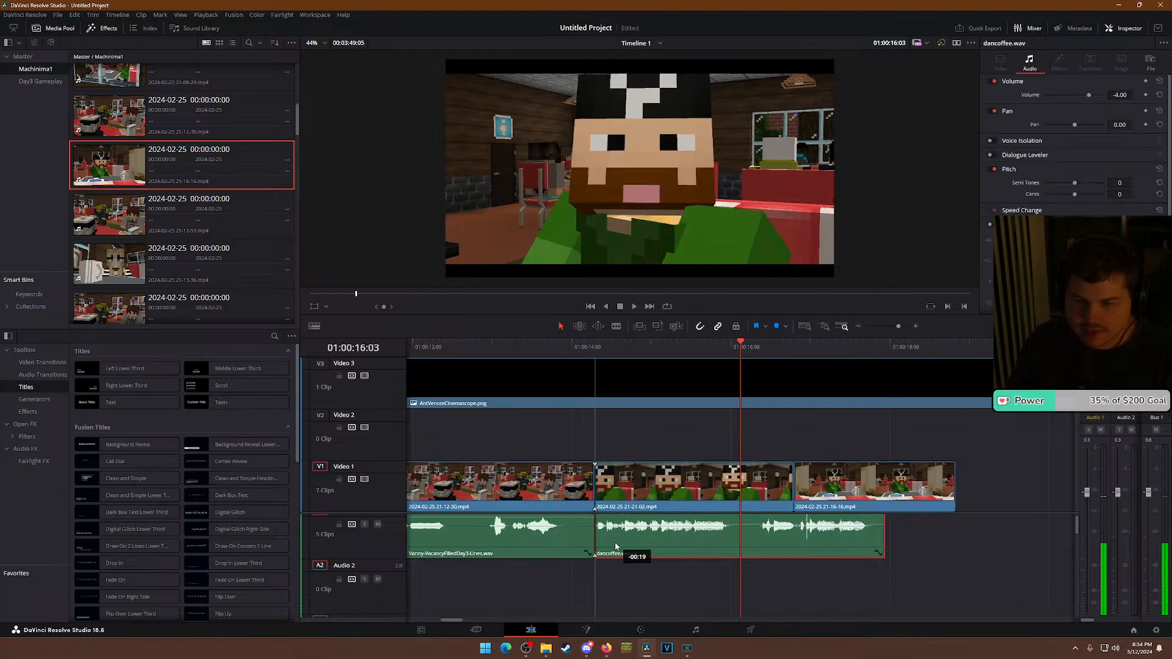
# Shorten the end of the 21-21-02 video clip and move the 21-16-16 clip back to close the gap.
pyautogui.moveTo(791, 481); pyautogui.dragTo(752, 480)
pyautogui.moveTo(833, 488); pyautogui.dragTo(796, 489)
# Nudge the second dancoffee.wav clip about 3 frames later than the video cut and play back the result.
pyautogui.moveTo(590, 351); pyautogui.dragTo(644, 351)
pyautogui.moveTo(672, 540); pyautogui.dragTo(683, 539)
pyautogui.press('space')
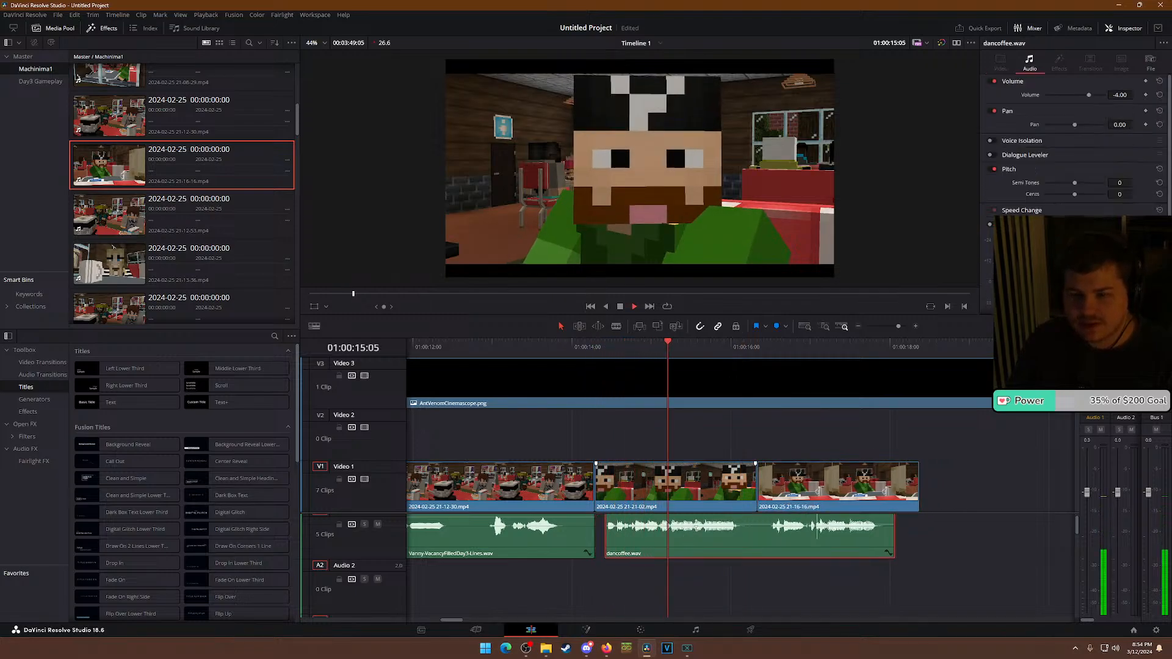
pyautogui.press('space')
# Trim about 5 frames off the 21-16-16 clip while keeping it against the 21-21-02 clip, and play back the cut.
pyautogui.moveTo(769, 489)
pyautogui.mouseDown()
pyautogui.moveTo(785, 489)
pyautogui.moveTo(771, 488)
pyautogui.mouseUp()
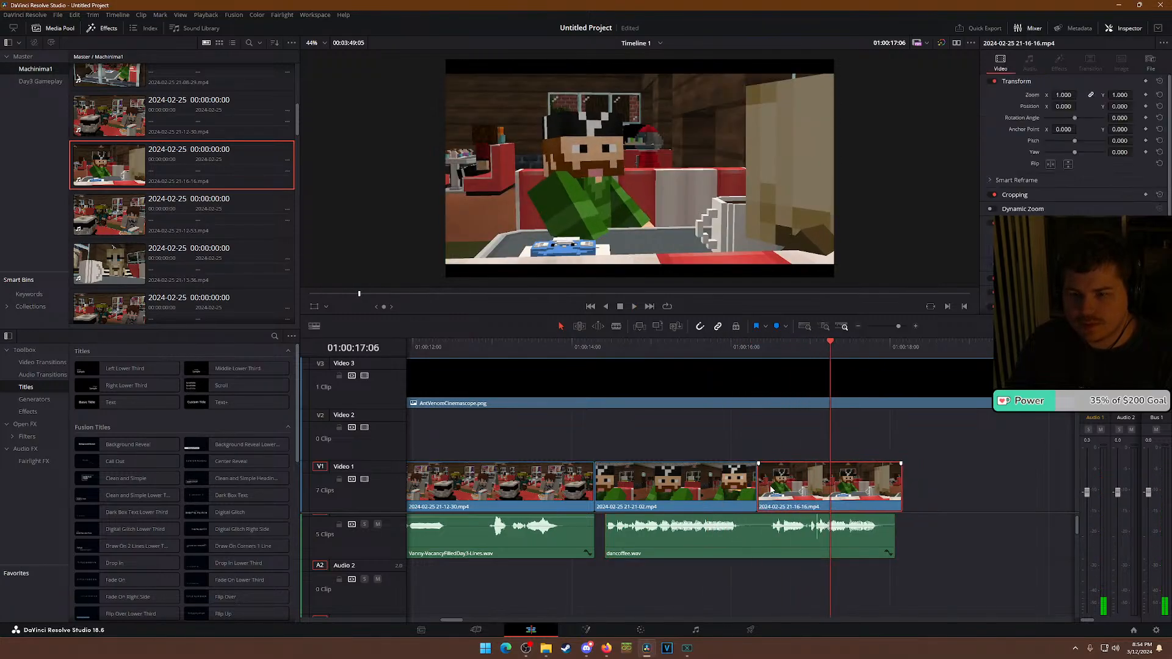
pyautogui.click(589, 348)
pyautogui.press('space')
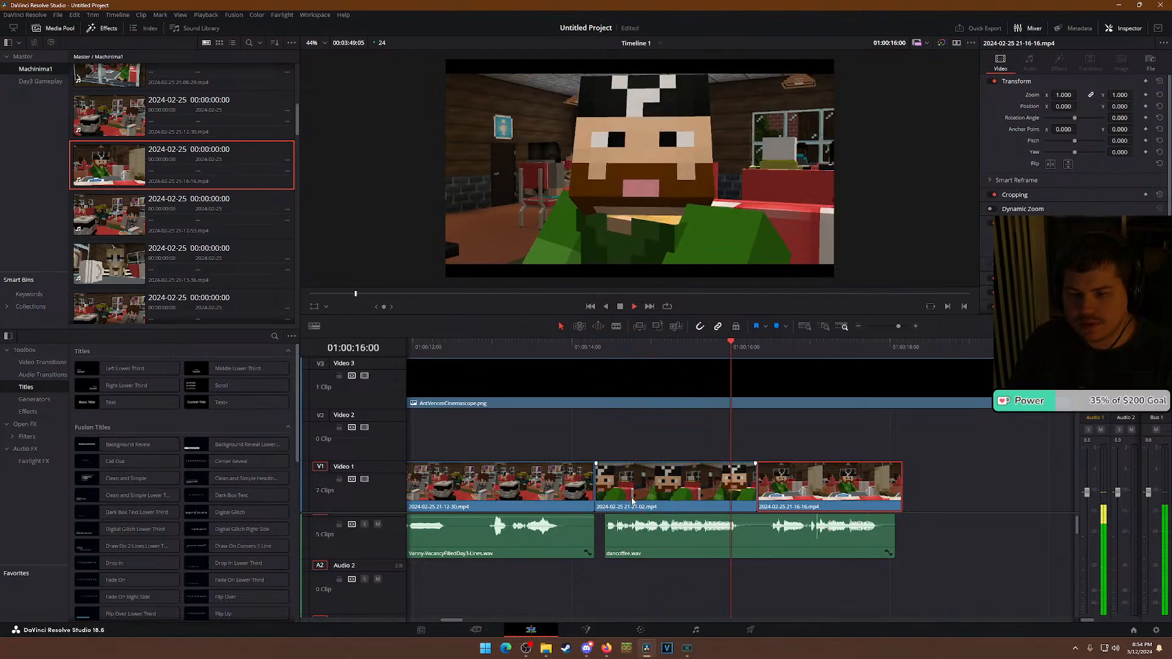
pyautogui.press('space')
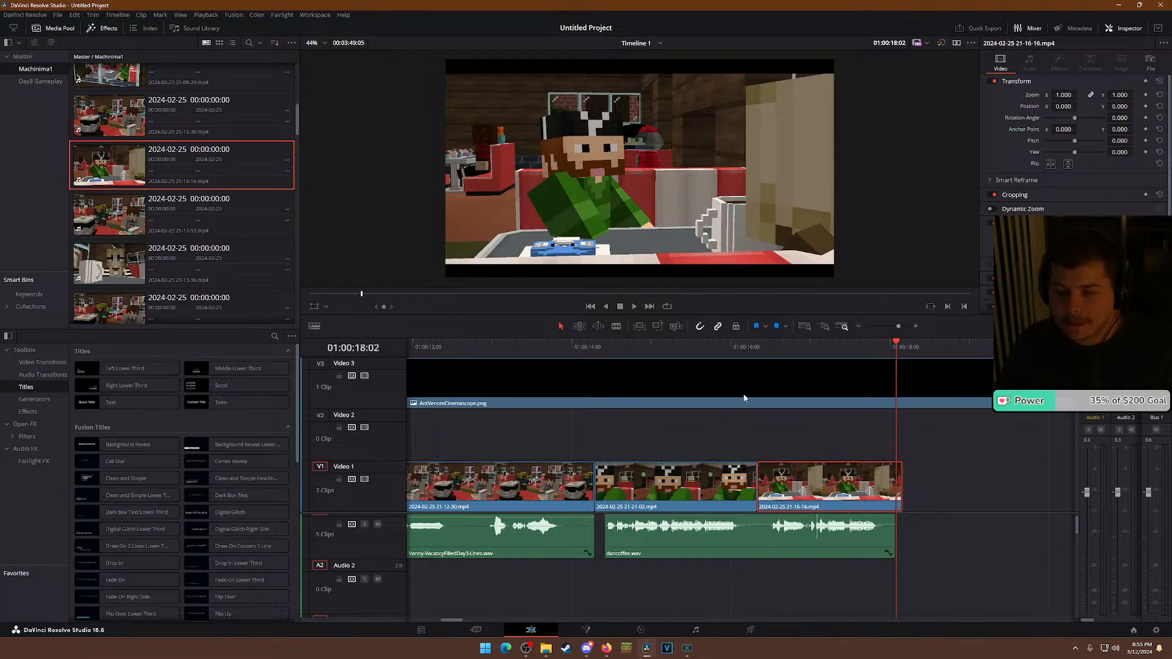
pyautogui.click(607, 354)
pyautogui.click(798, 357)
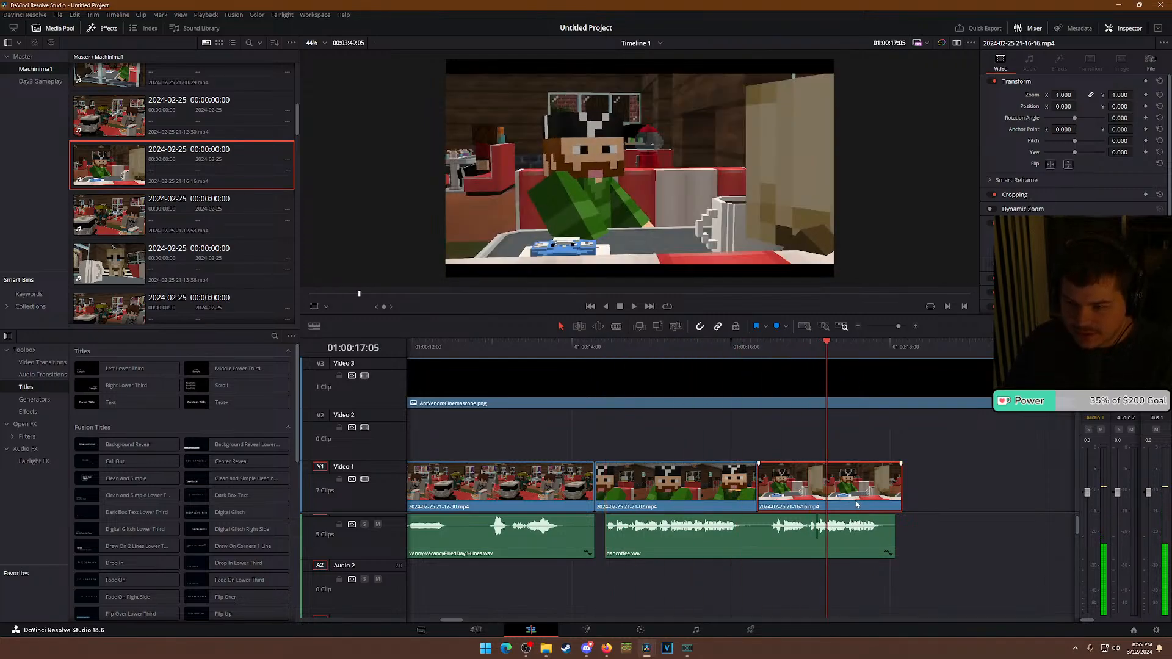
pyautogui.scroll(-15, 851, 492)
pyautogui.scroll(2, 818, 496)
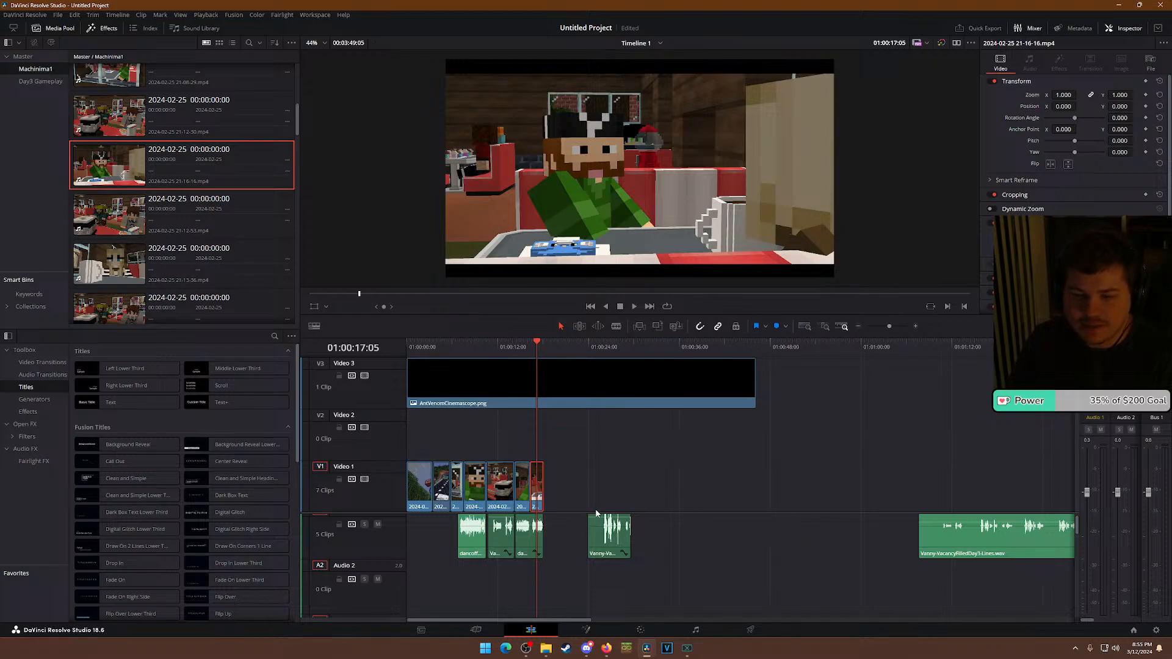
pyautogui.scroll(3, 597, 514)
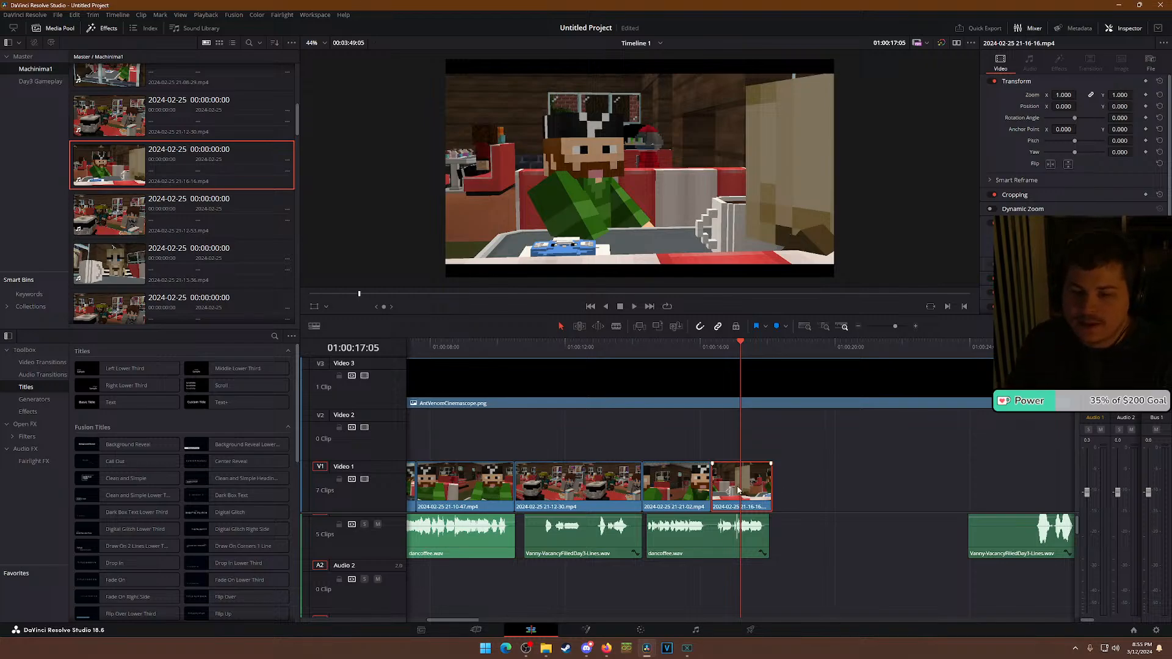
# Place the 21-13-36 video clip from the Machinima1 bin on Video 1, a few seconds after the 21-16-16 clip.
pyautogui.scroll(-3, 723, 492)
pyautogui.scroll(3, 723, 493)
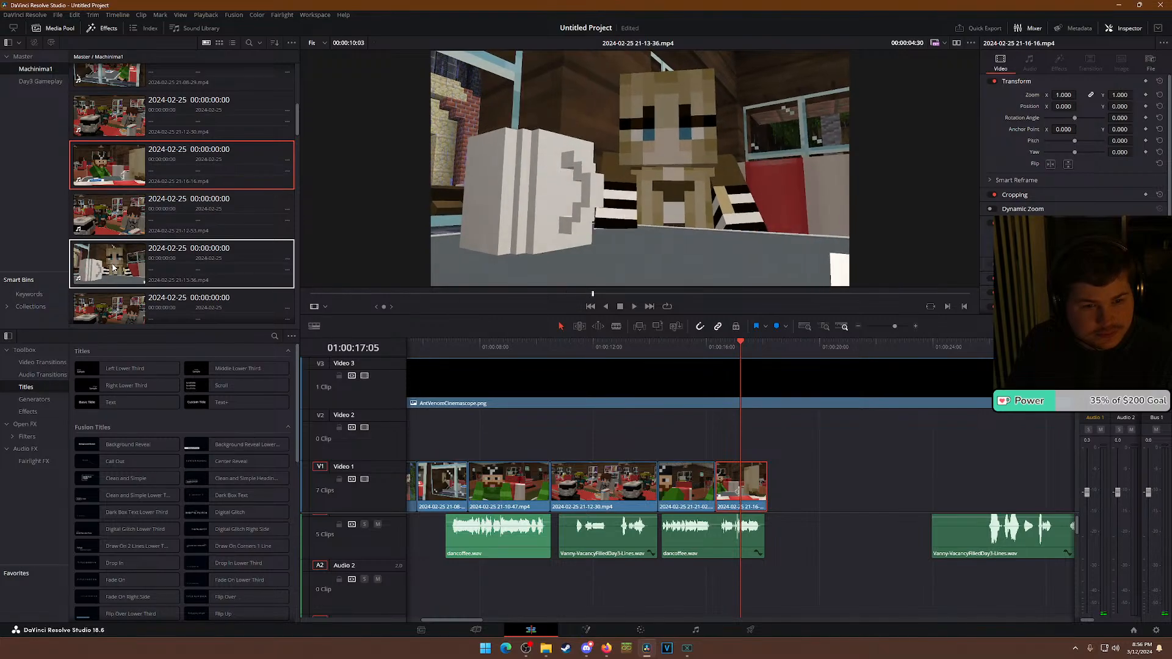
pyautogui.moveTo(160, 264); pyautogui.dragTo(816, 490)
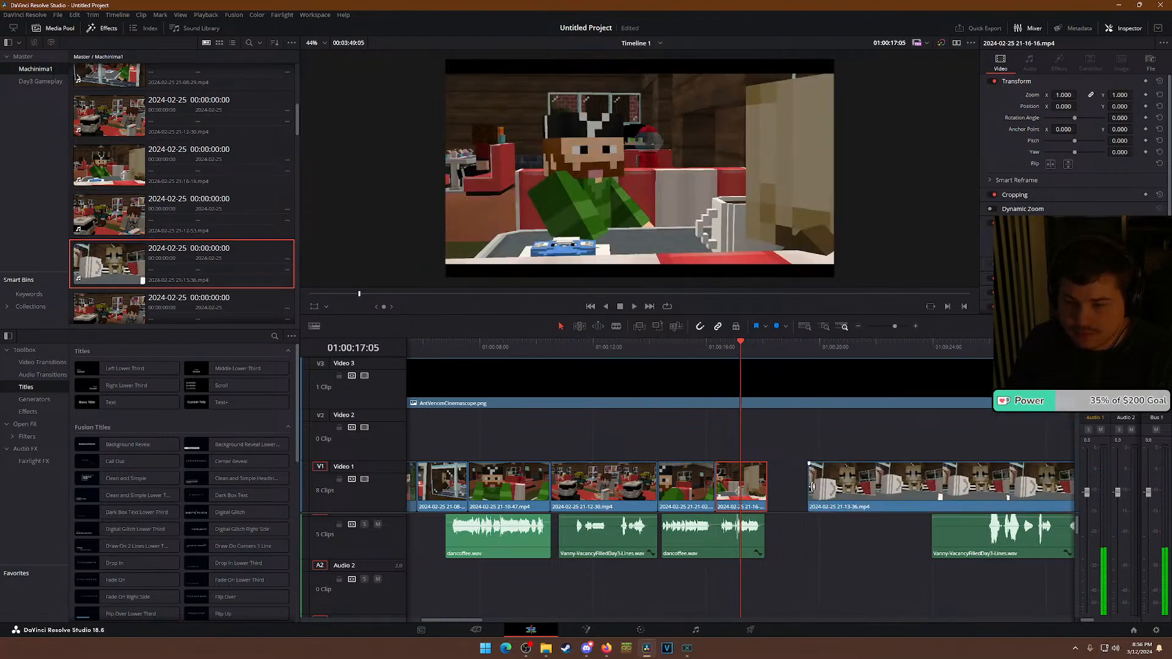
pyautogui.scroll(-2, 816, 490)
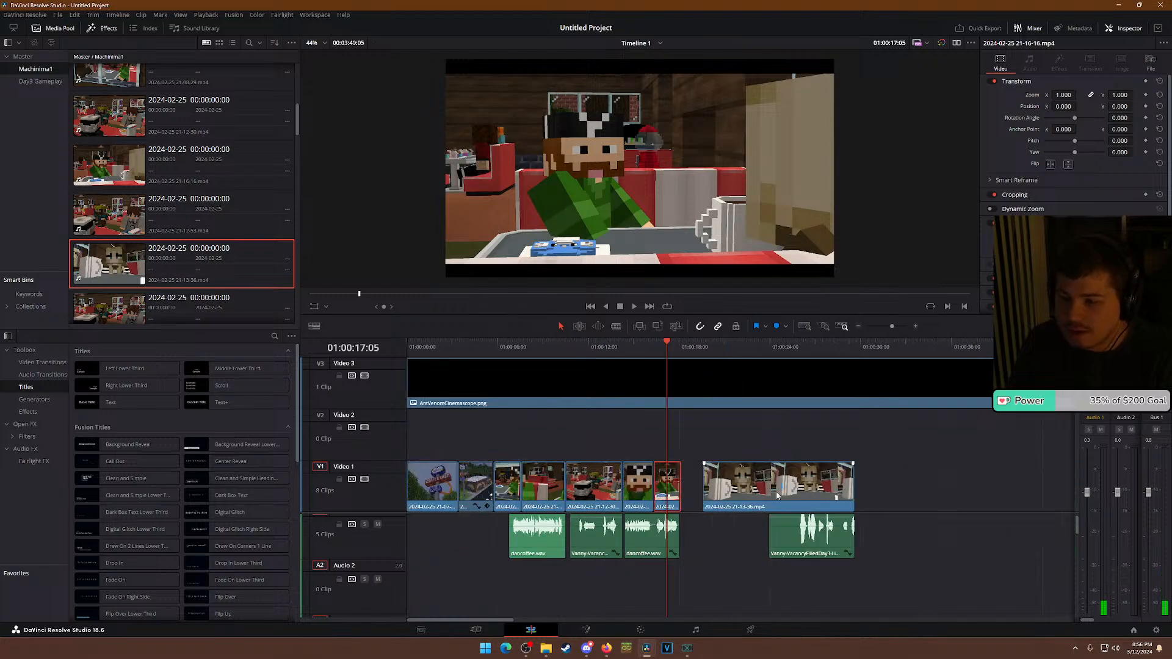
# Play back the 21-13-36 clip, trim off its beginning and move it against the end of the 21-16-16 clip.
pyautogui.click(701, 351)
pyautogui.press('space')
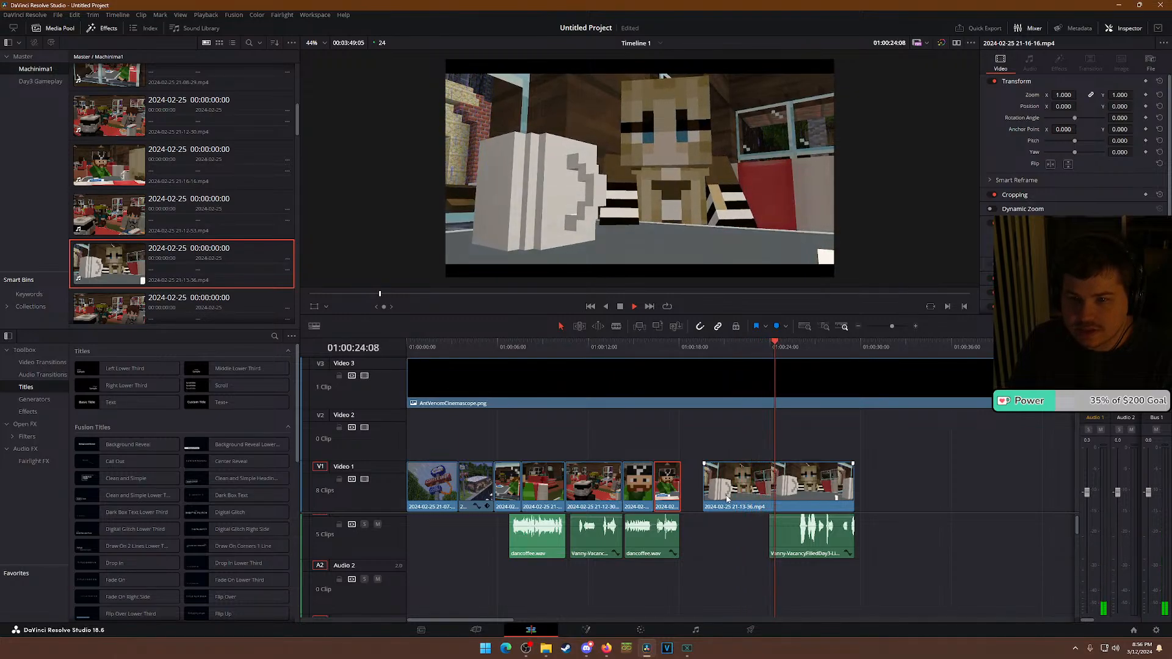
pyautogui.press('space')
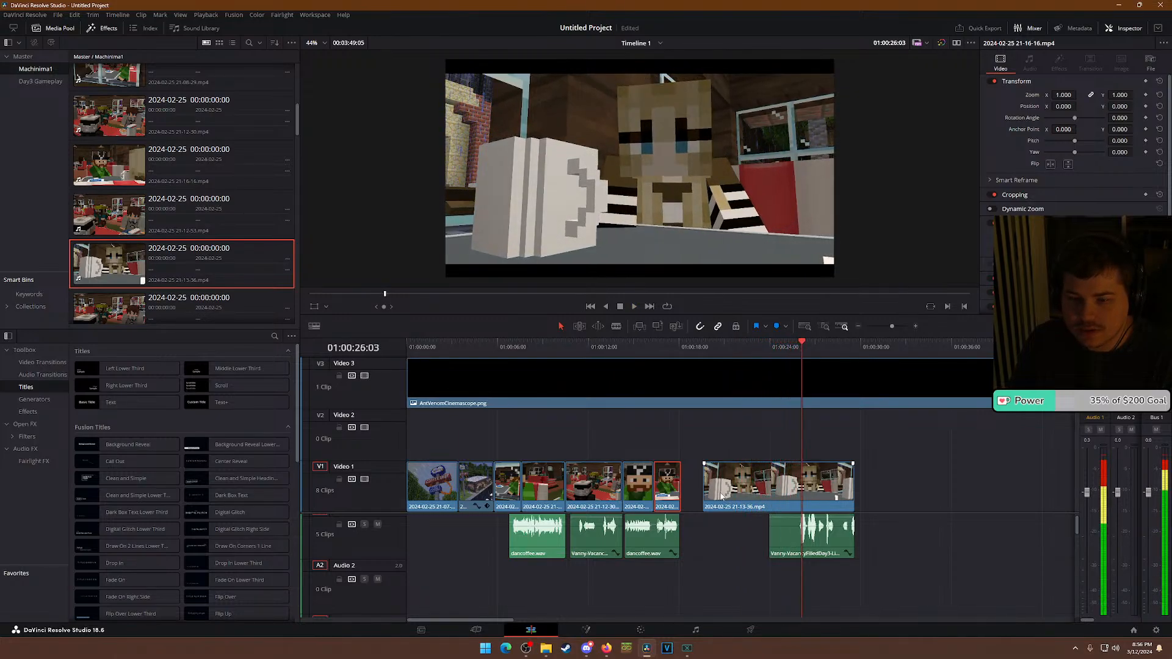
pyautogui.moveTo(703, 487)
pyautogui.mouseDown()
pyautogui.moveTo(785, 480)
pyautogui.moveTo(721, 483)
pyautogui.mouseUp()
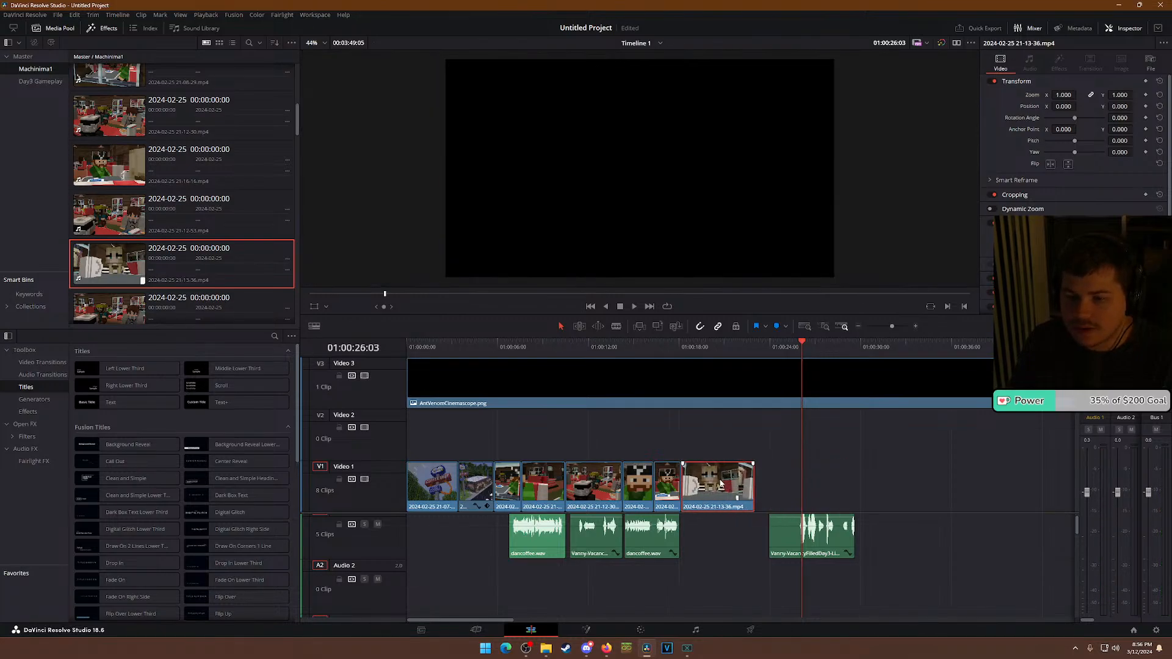
# Set the second Vanny-VacancyFilledDay3-Lines.wav clip's volume to 0 and slide it, with its beginning trimmed, to the start of the 21-13-36 clip.
pyautogui.click(770, 536)
pyautogui.moveTo(1120, 95); pyautogui.dragTo(1099, 94)
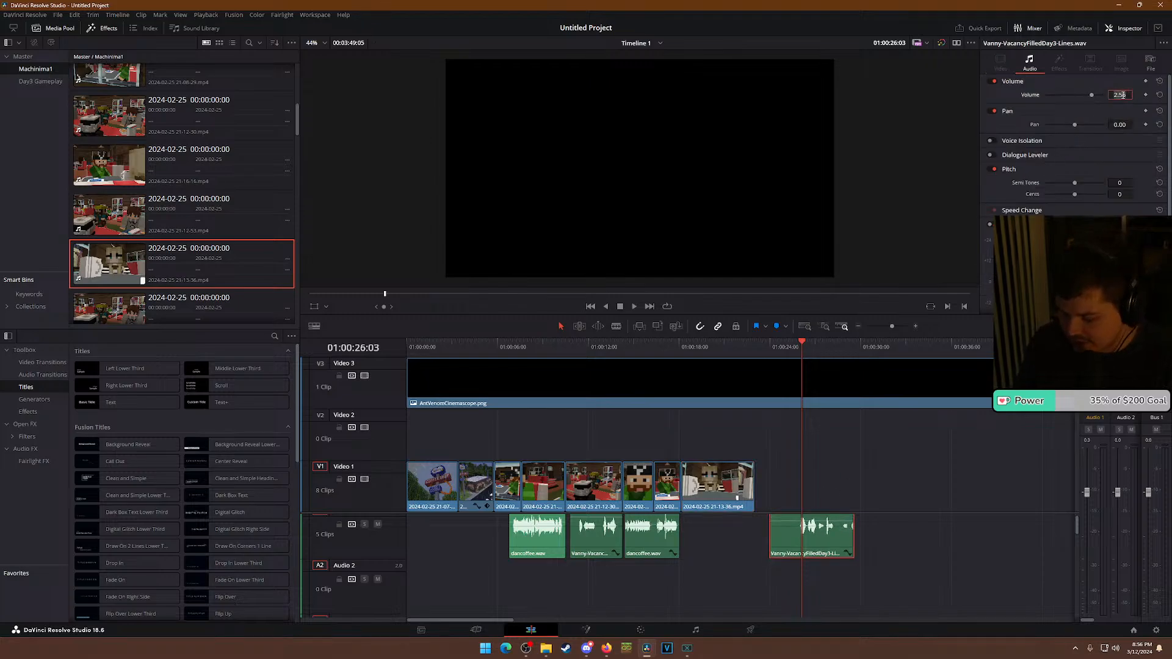
pyautogui.write('0')
pyautogui.press('Return')
pyautogui.moveTo(767, 529); pyautogui.dragTo(721, 532)
pyautogui.click(689, 351)
# Extend the beginning of the 21-13-36 clip by about half a second and place it back against the 21-16-16 clip.
pyautogui.scroll(3, 755, 487)
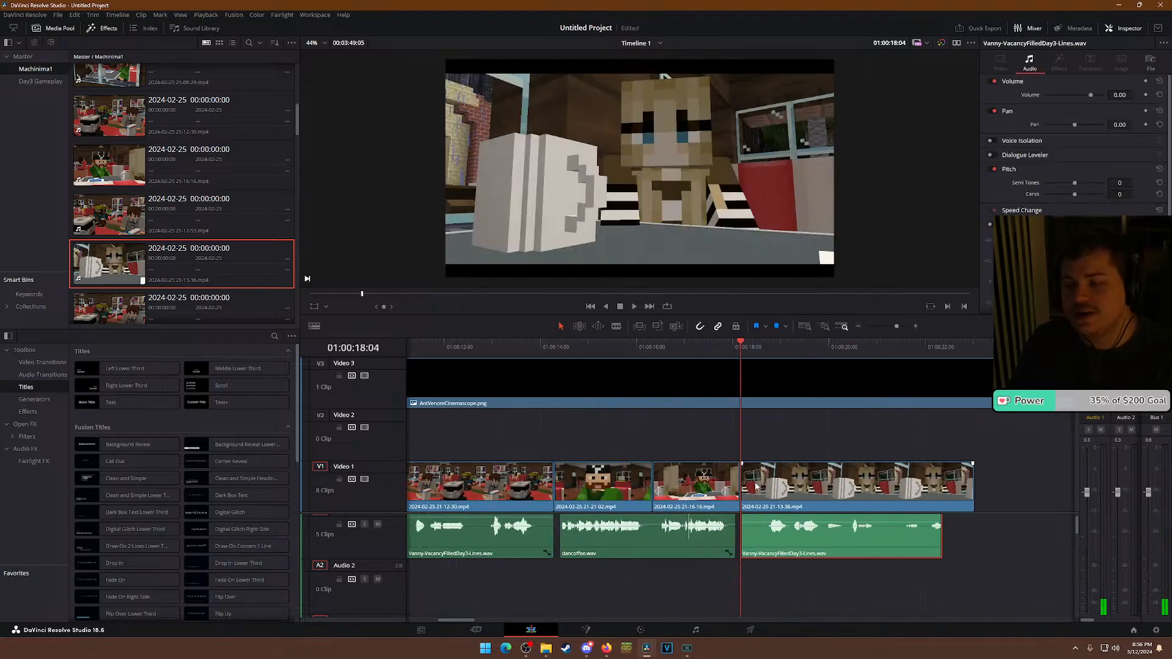
pyautogui.scroll(2, 755, 486)
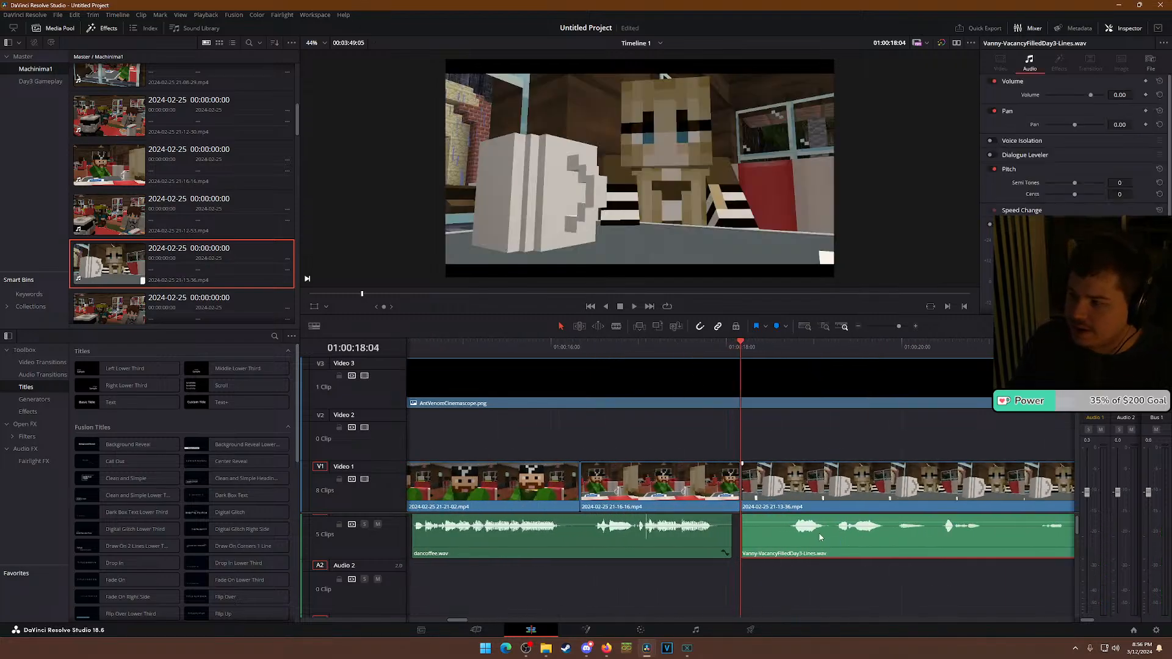
pyautogui.moveTo(746, 498); pyautogui.dragTo(981, 500)
pyautogui.moveTo(893, 492); pyautogui.dragTo(742, 492)
pyautogui.click(785, 497)
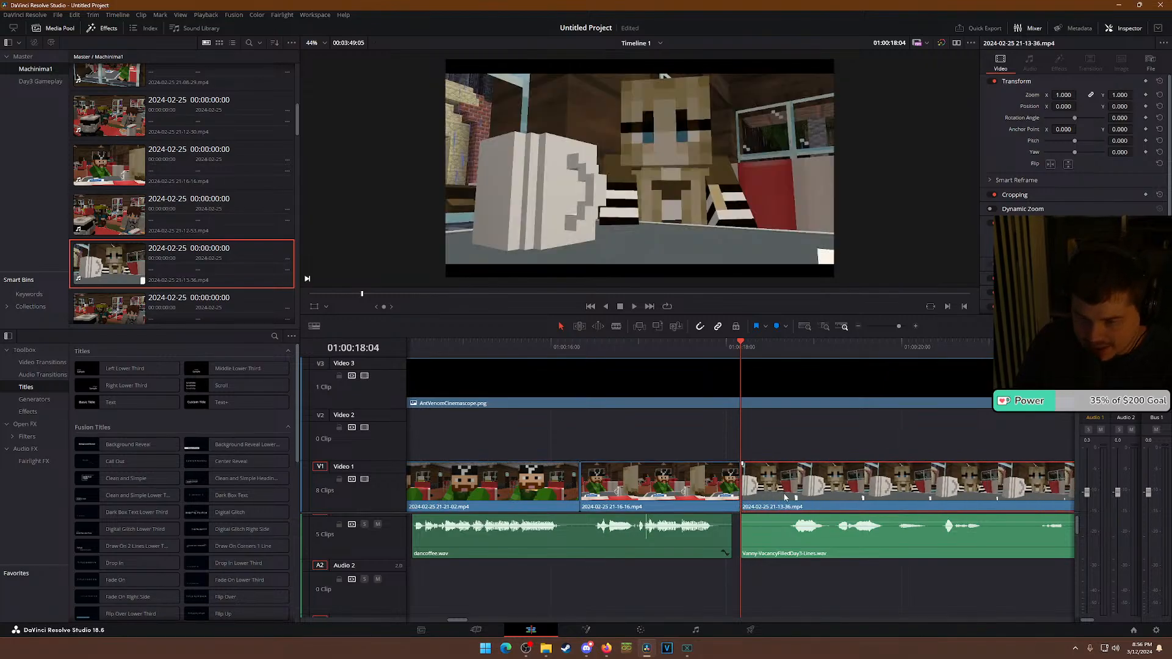
pyautogui.scroll(-2, 855, 554)
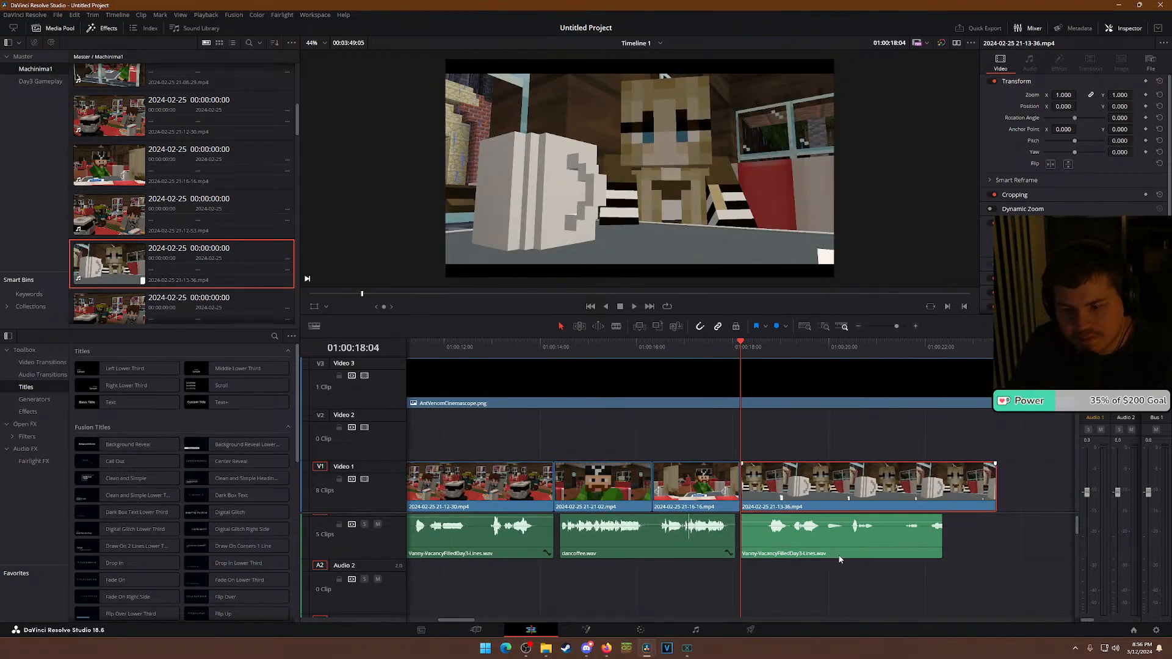
# Extend the end of the second Vanny voice clip to match the end of the 21-13-36 video clip.
pyautogui.moveTo(948, 540); pyautogui.dragTo(1065, 540)
pyautogui.scroll(-3, 648, 548)
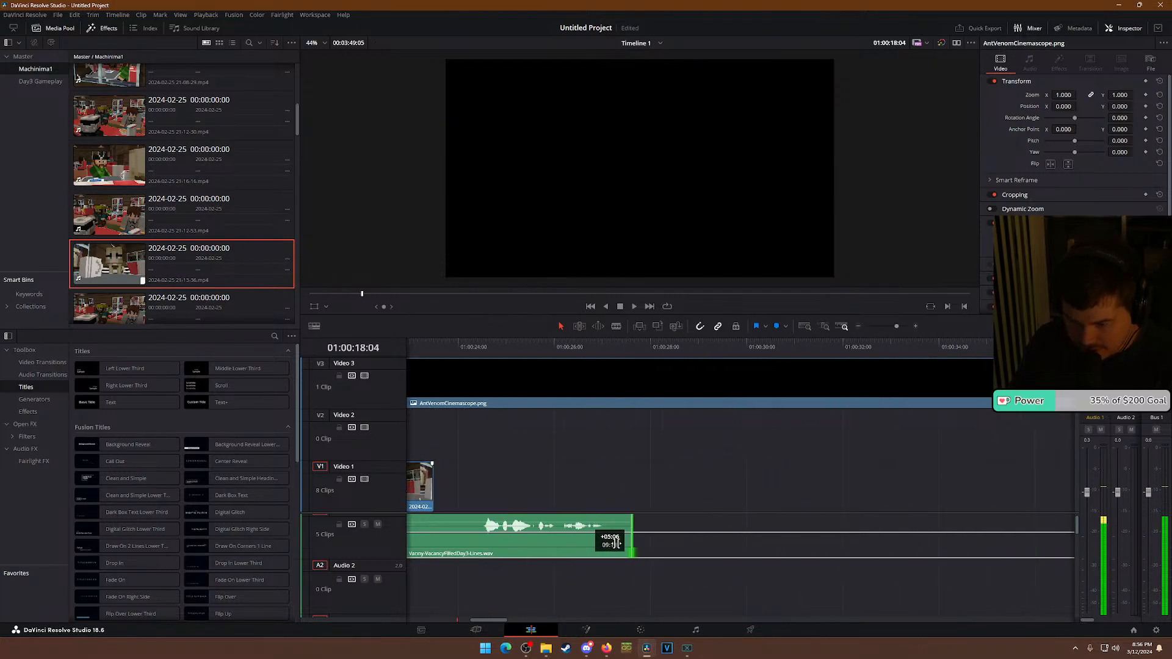
pyautogui.moveTo(817, 532); pyautogui.dragTo(755, 535)
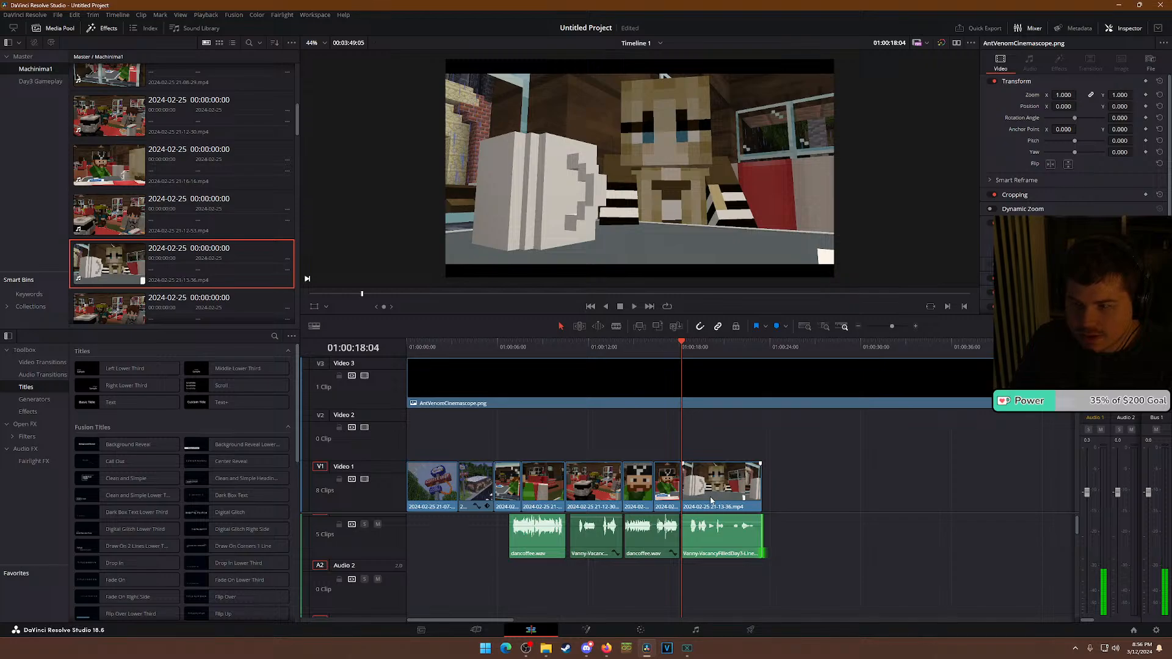
pyautogui.scroll(3, 711, 501)
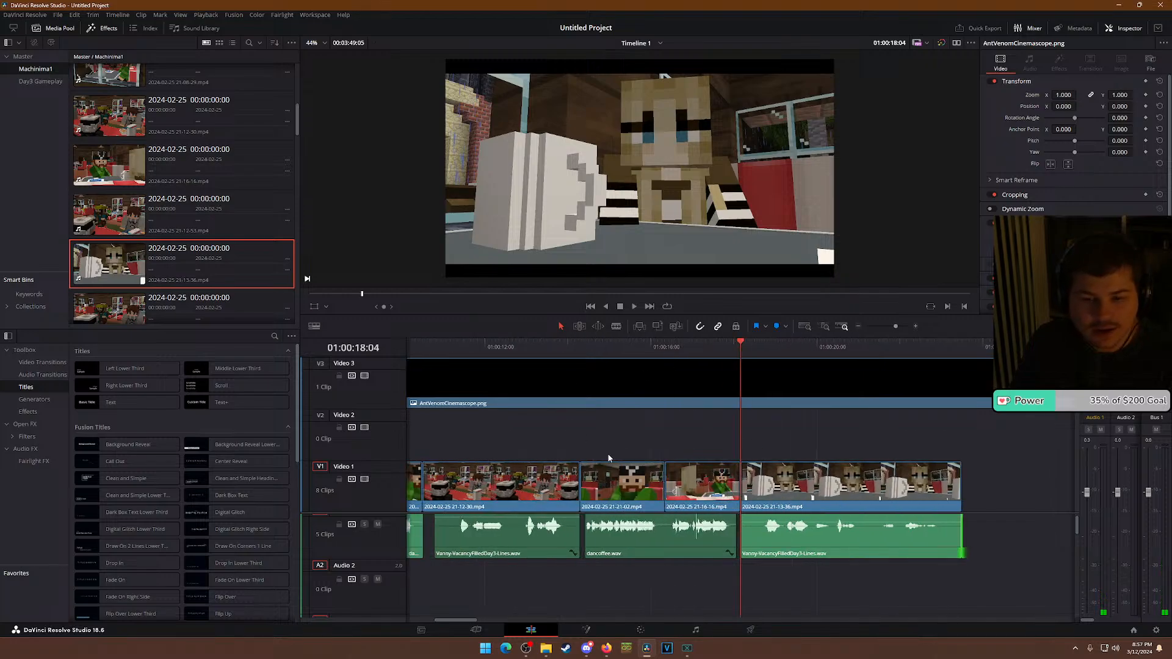
# Review the earlier shots and play back the exchange into the 21-13-36 shot to check its voice timing.
pyautogui.scroll(-4, 606, 457)
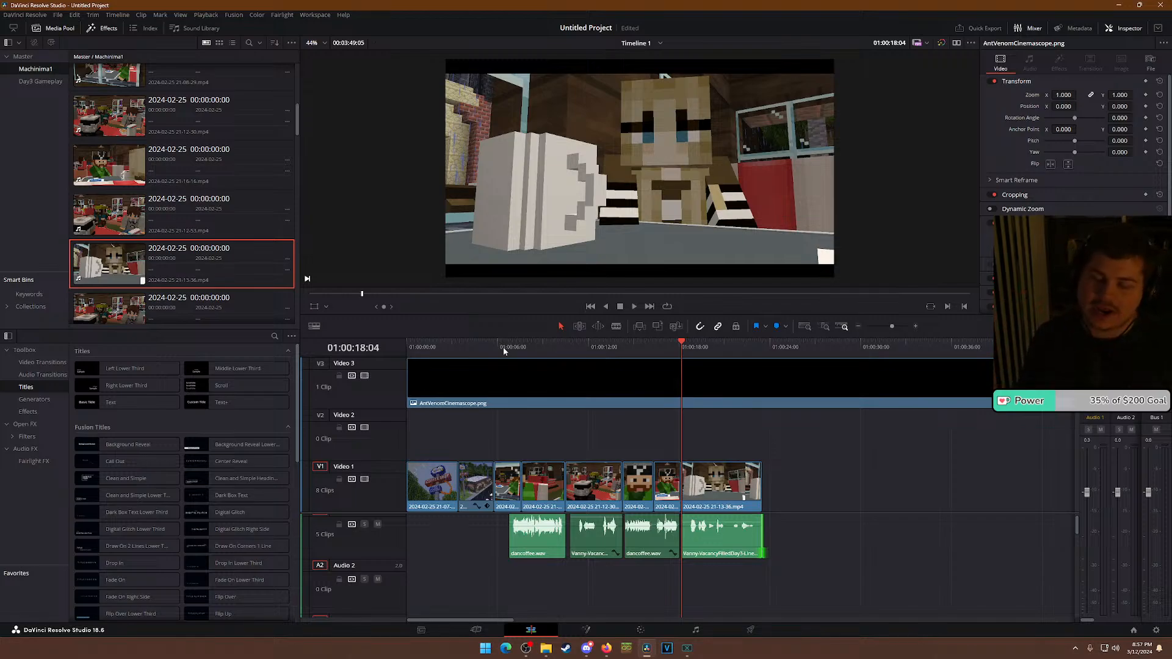
pyautogui.click(632, 349)
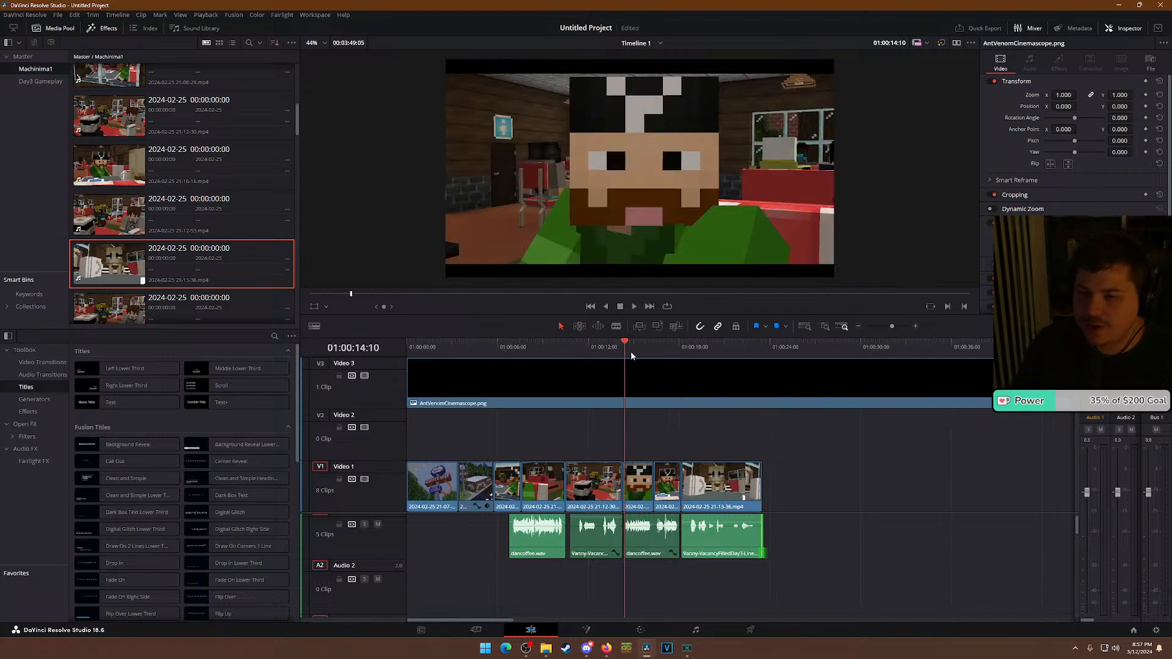
pyautogui.click(598, 346)
pyautogui.click(513, 346)
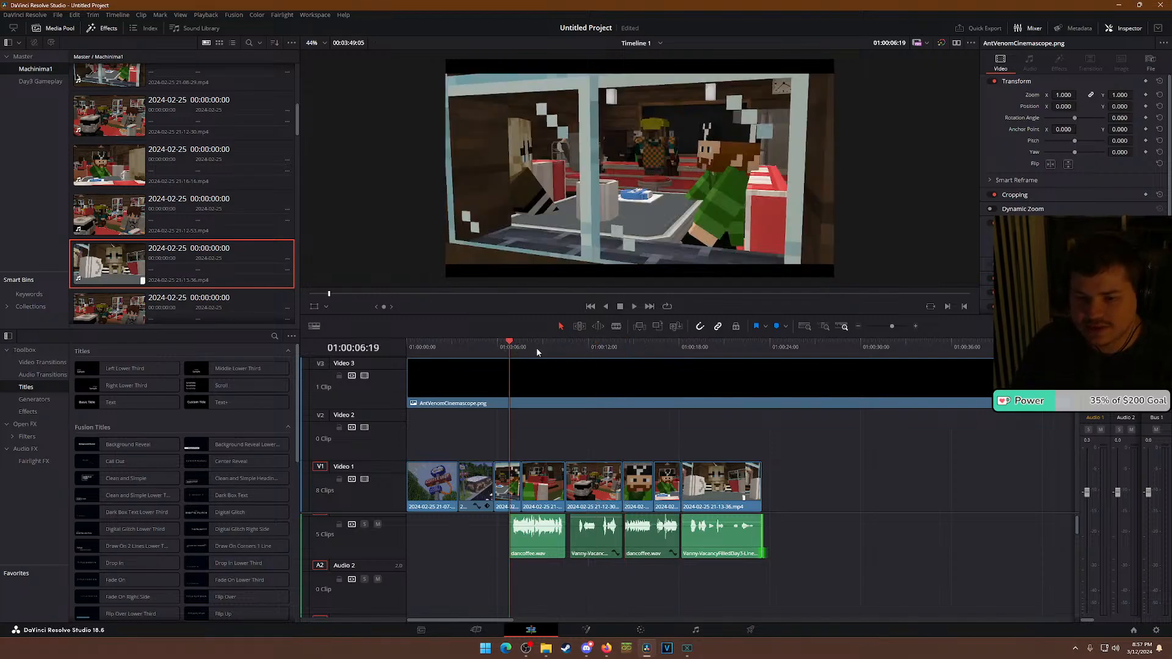
pyautogui.click(536, 347)
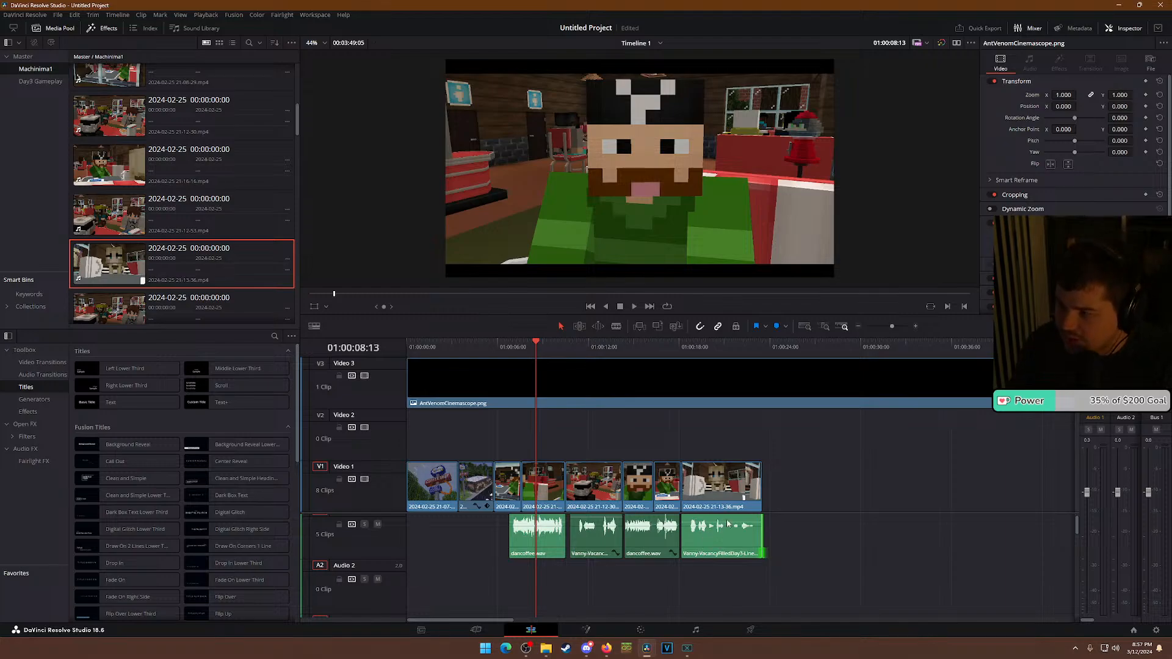
pyautogui.click(602, 351)
pyautogui.press('space')
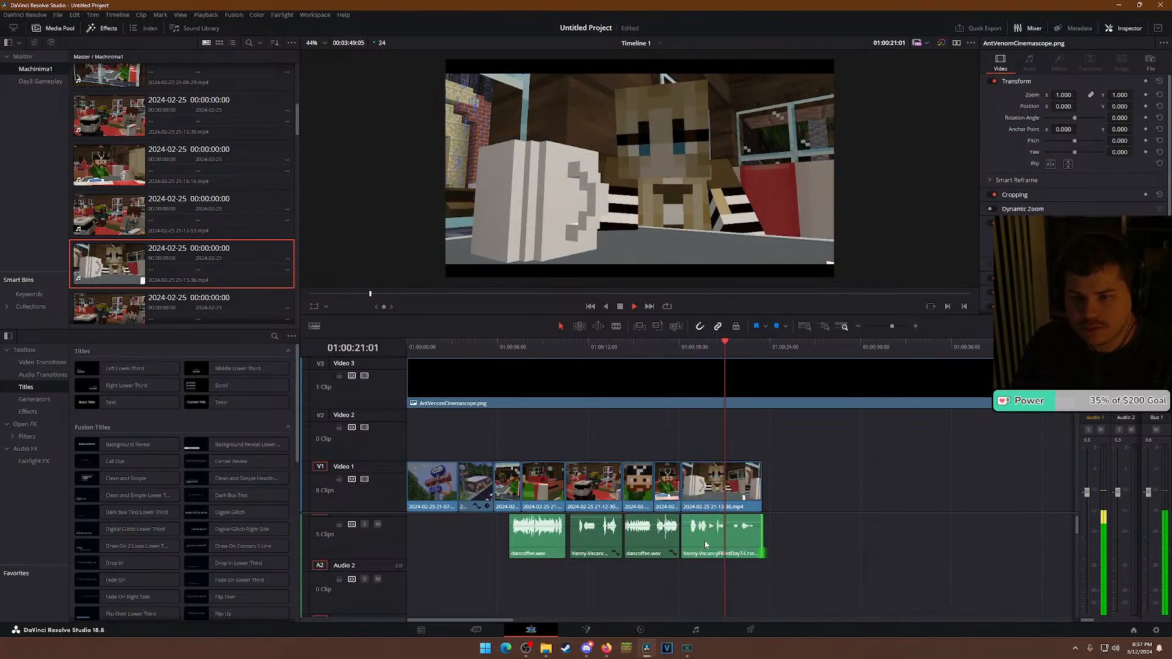
pyautogui.press('space')
pyautogui.scroll(5, 708, 546)
pyautogui.scroll(-2, 705, 548)
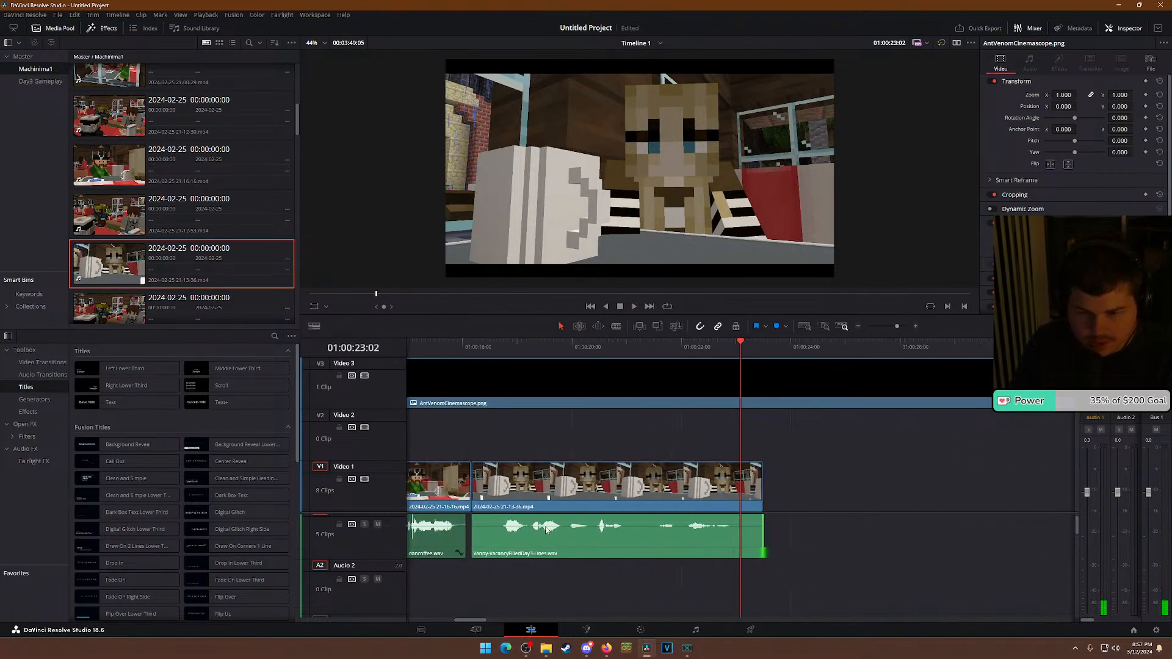
# Trim about 8 frames off the beginning of the second Vanny voice clip and play back the line.
pyautogui.moveTo(477, 535); pyautogui.dragTo(528, 540)
pyautogui.click(475, 342)
pyautogui.press('space')
pyautogui.press('space')
pyautogui.click(490, 349)
pyautogui.press('space')
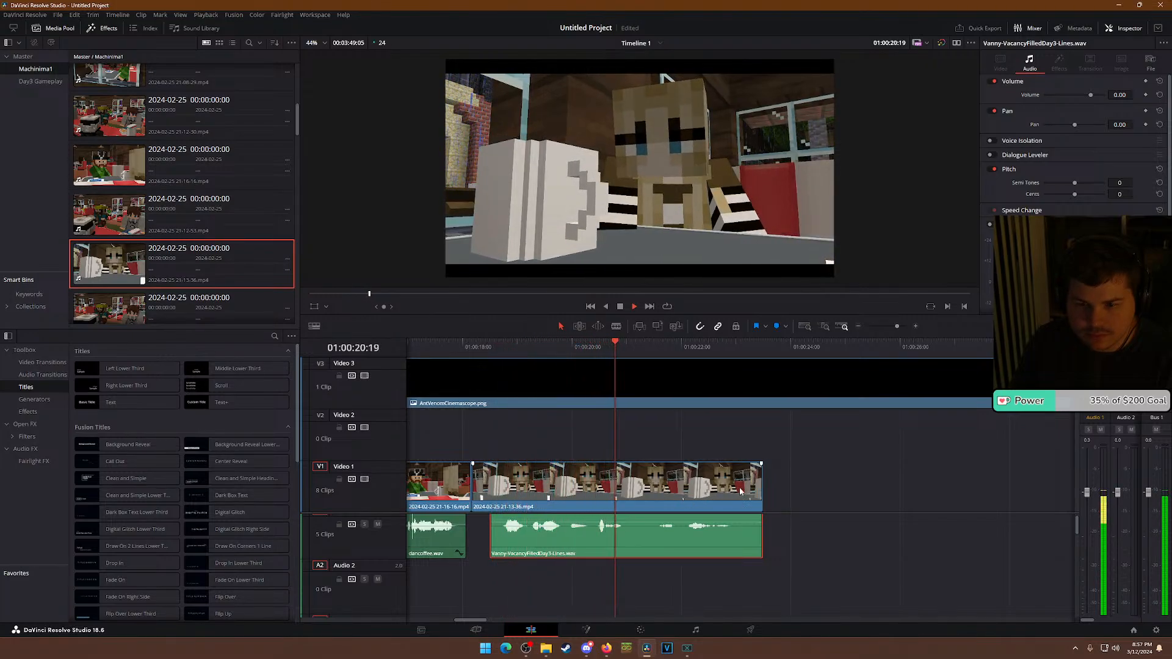
pyautogui.press('space')
# Extend the end of the second Vanny voice clip to include the following takes and play them back.
pyautogui.hotkey('shift', 'z')
pyautogui.moveTo(762, 536); pyautogui.dragTo(991, 535)
pyautogui.press('space')
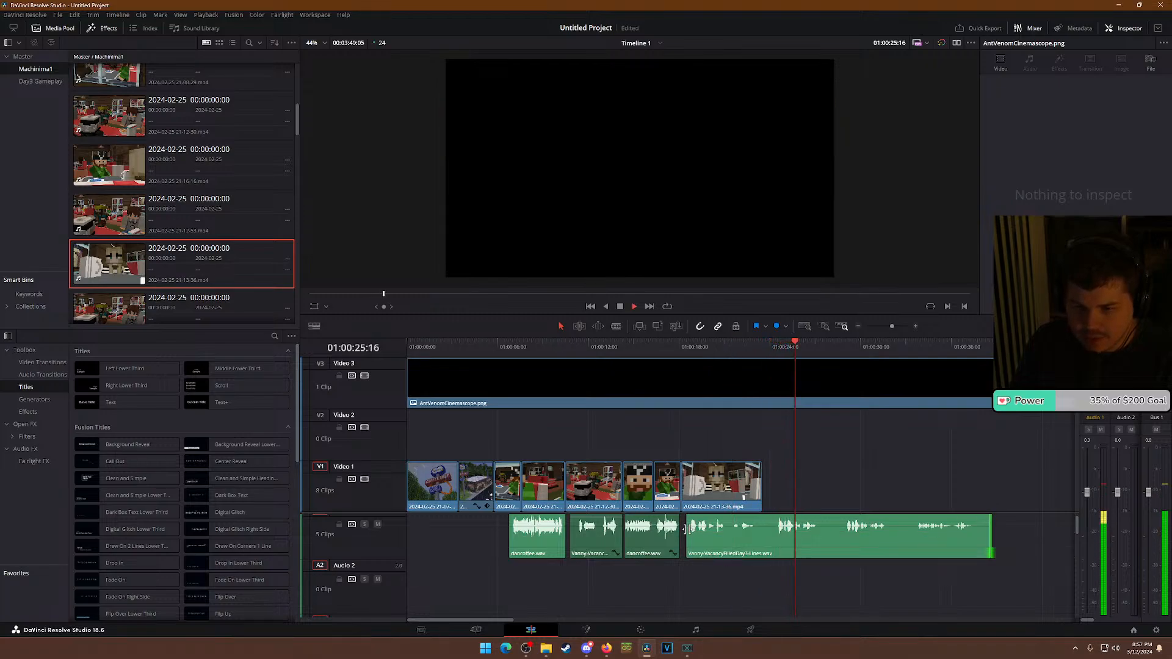
pyautogui.press('space')
# Trim the first take off the second Vanny voice clip and slide the remainder back near the start of the 21-13-36 clip.
pyautogui.moveTo(693, 529); pyautogui.dragTo(787, 541)
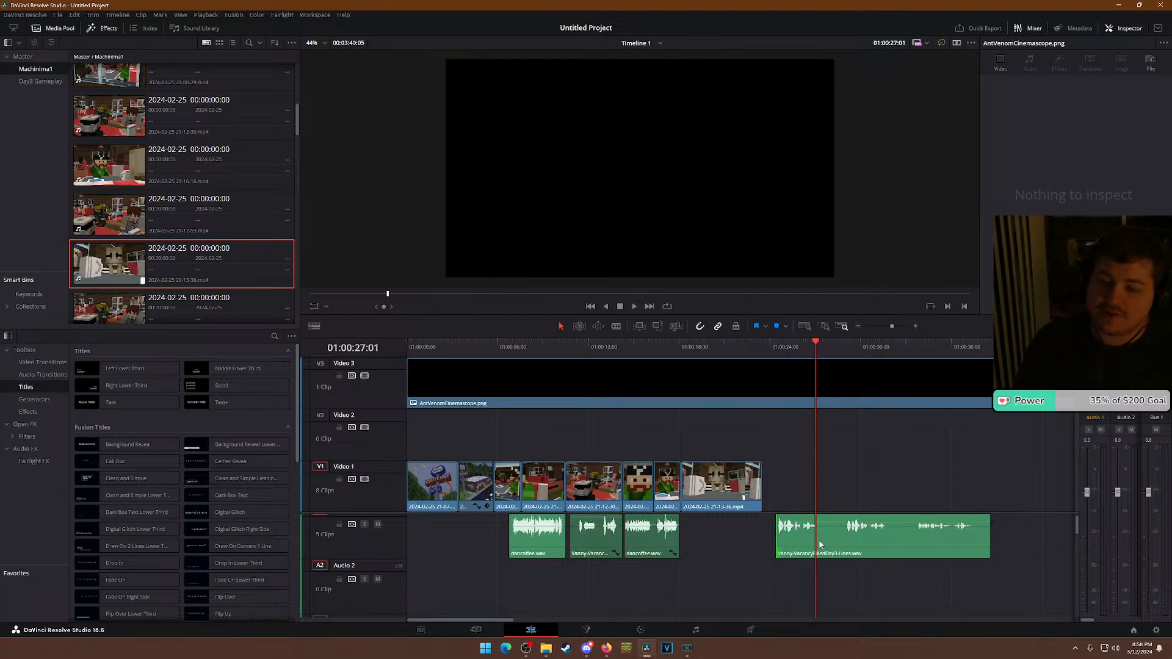
pyautogui.moveTo(778, 540); pyautogui.dragTo(694, 526)
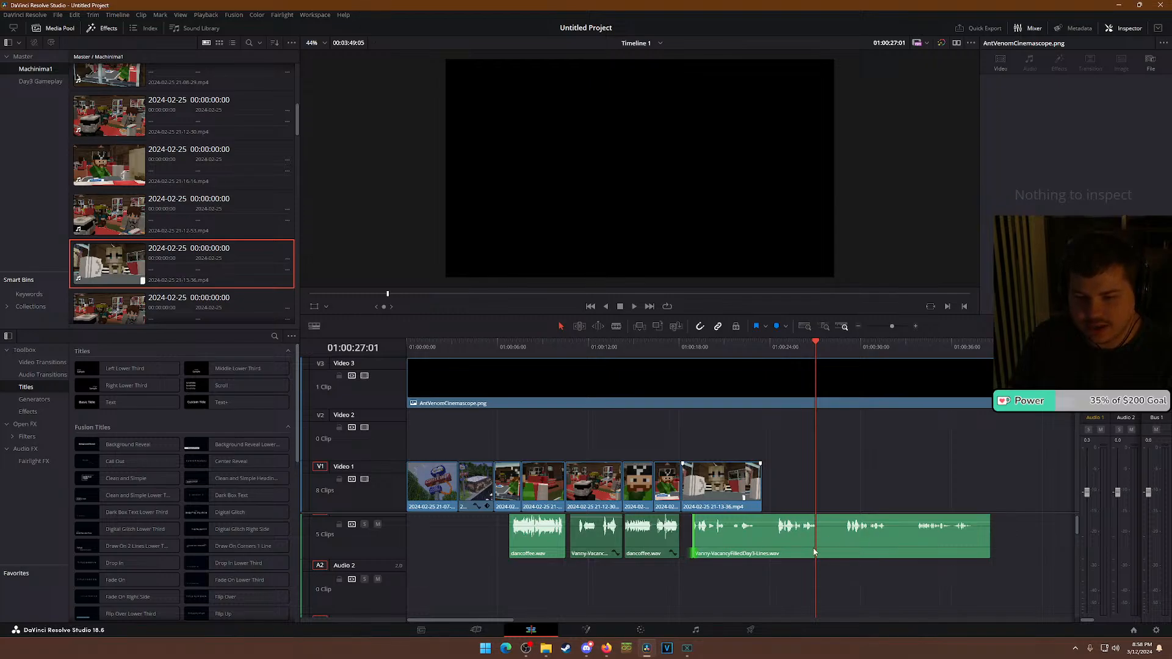
pyautogui.moveTo(702, 538)
pyautogui.mouseDown()
pyautogui.moveTo(790, 547)
pyautogui.moveTo(713, 548)
pyautogui.mouseUp()
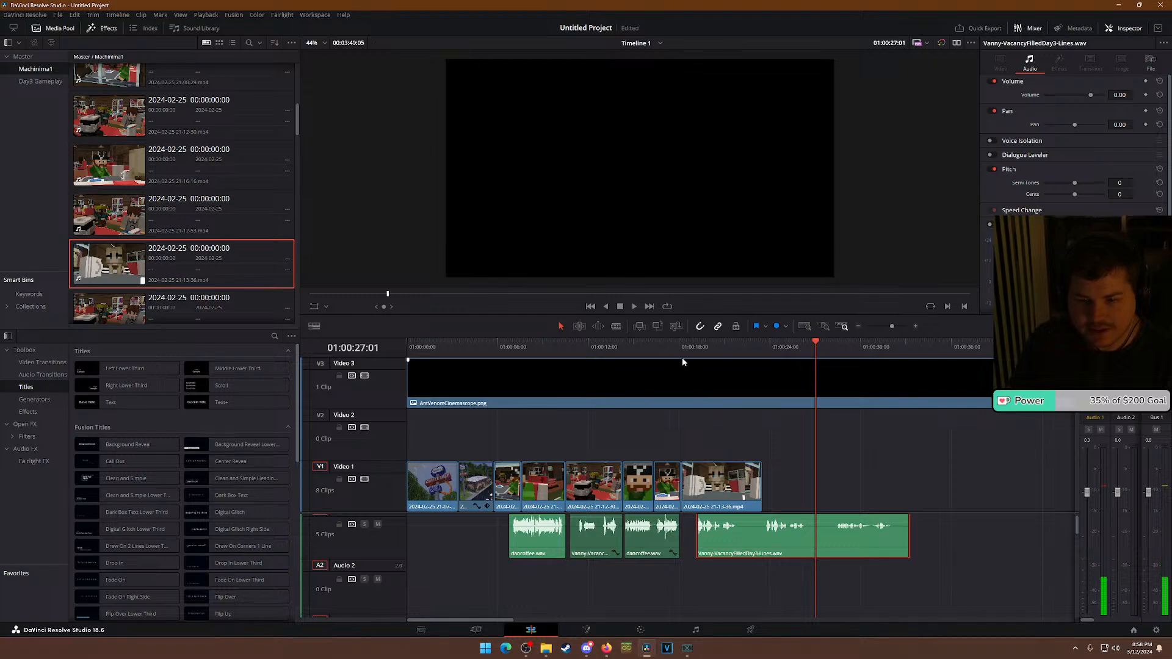
# Move the second Vanny voice clip to start about 5 frames after the cut to the 21-13-36 clip, checking the timing in playback.
pyautogui.scroll(-3, 748, 566)
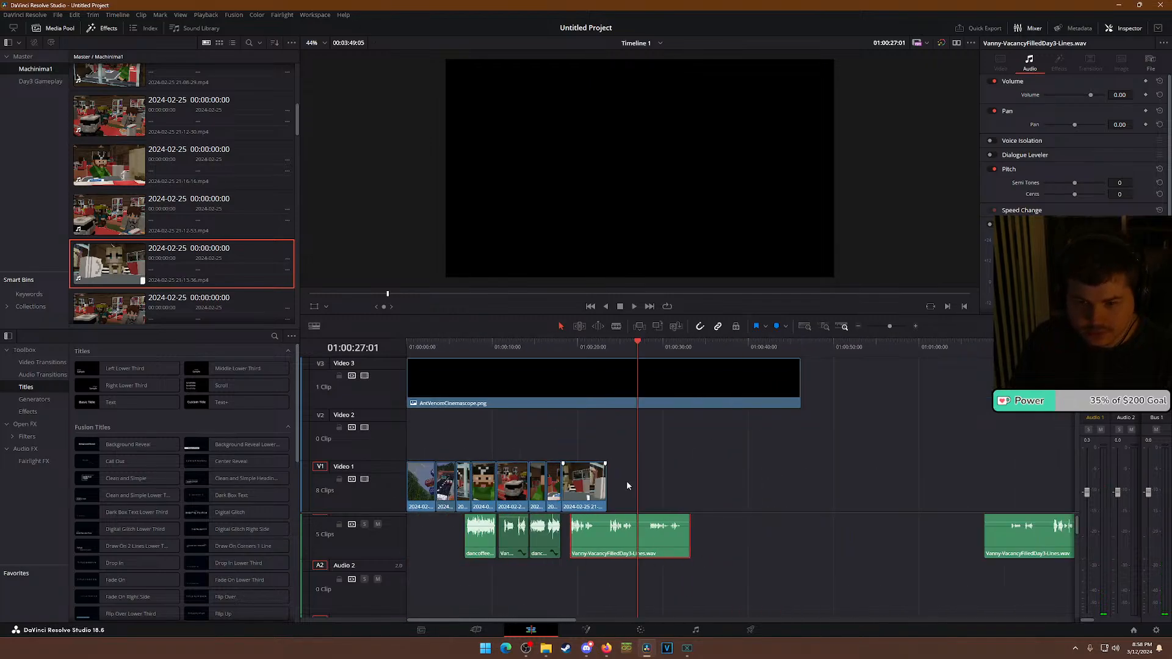
pyautogui.click(559, 347)
pyautogui.scroll(5, 822, 539)
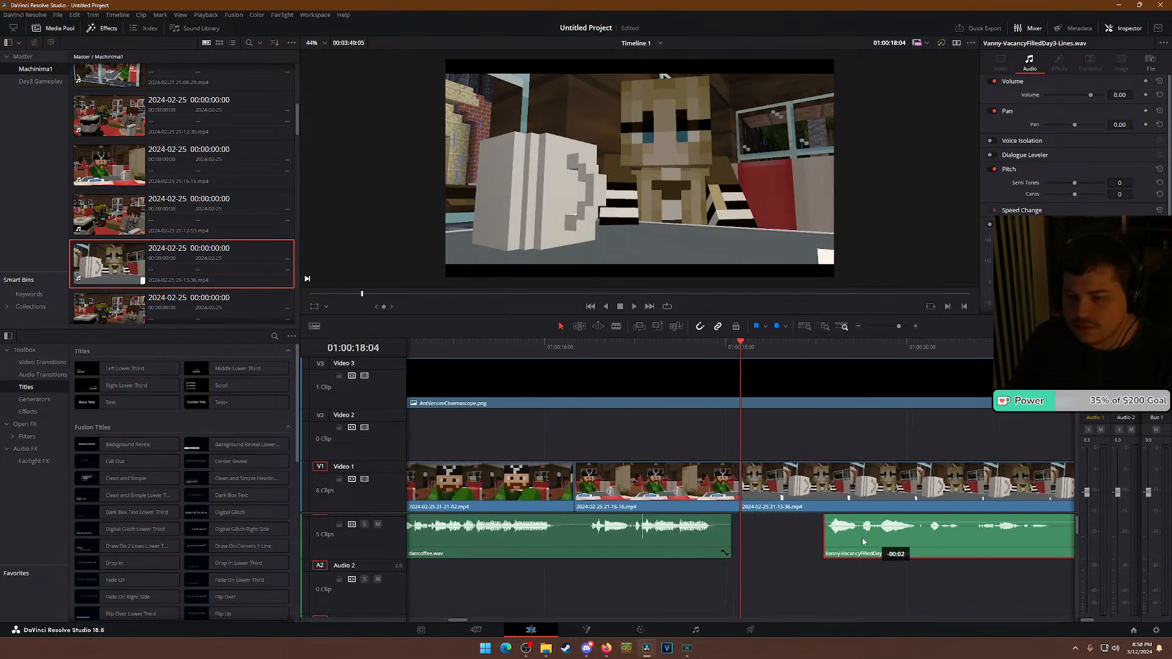
pyautogui.press('space')
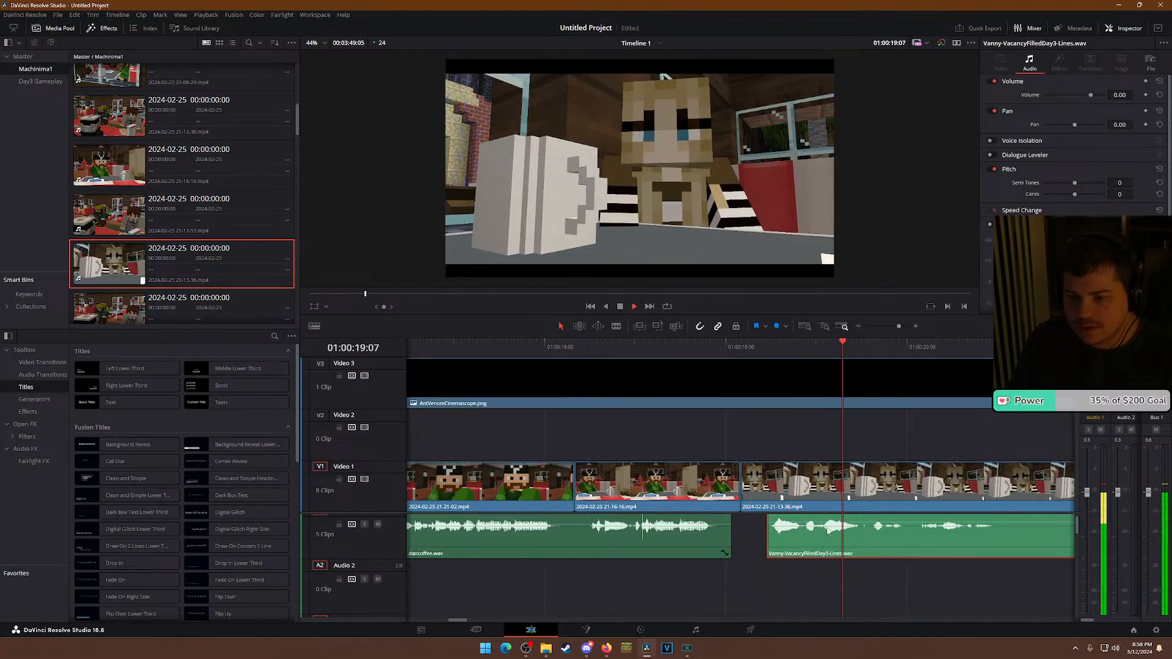
pyautogui.moveTo(746, 483)
pyautogui.mouseDown()
pyautogui.moveTo(813, 481)
pyautogui.moveTo(741, 473)
pyautogui.mouseUp()
pyautogui.moveTo(768, 537); pyautogui.dragTo(760, 539)
pyautogui.press('/')
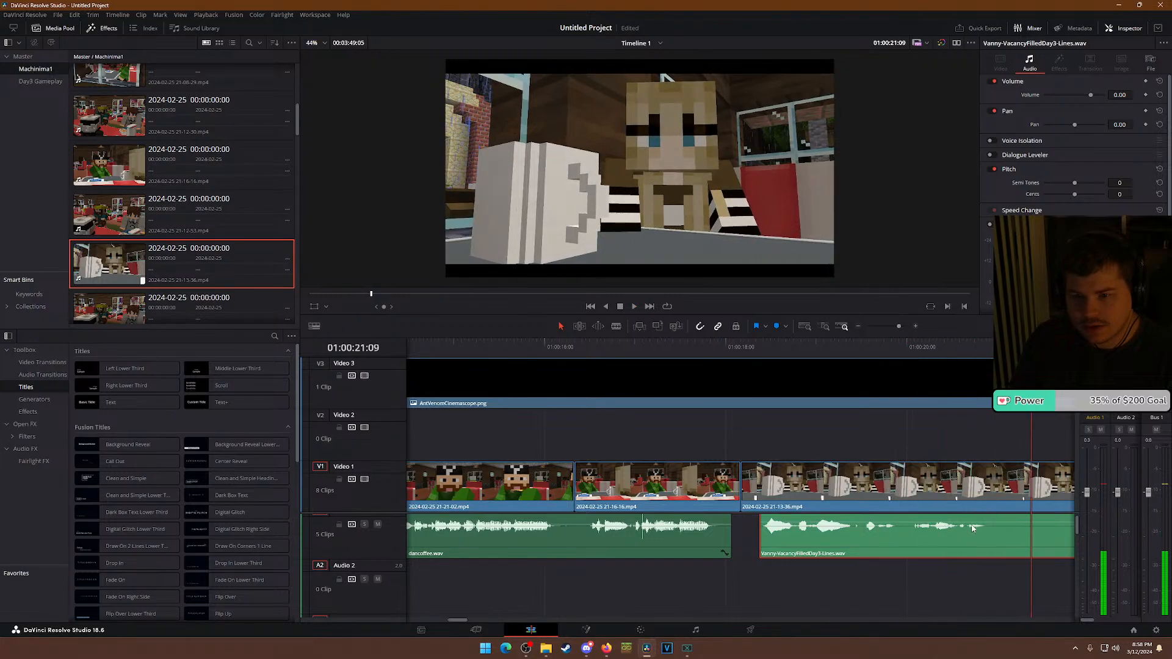
# Nudge the second Vanny voice clip 6 frames later and play back the line.
pyautogui.moveTo(550, 536); pyautogui.dragTo(573, 536)
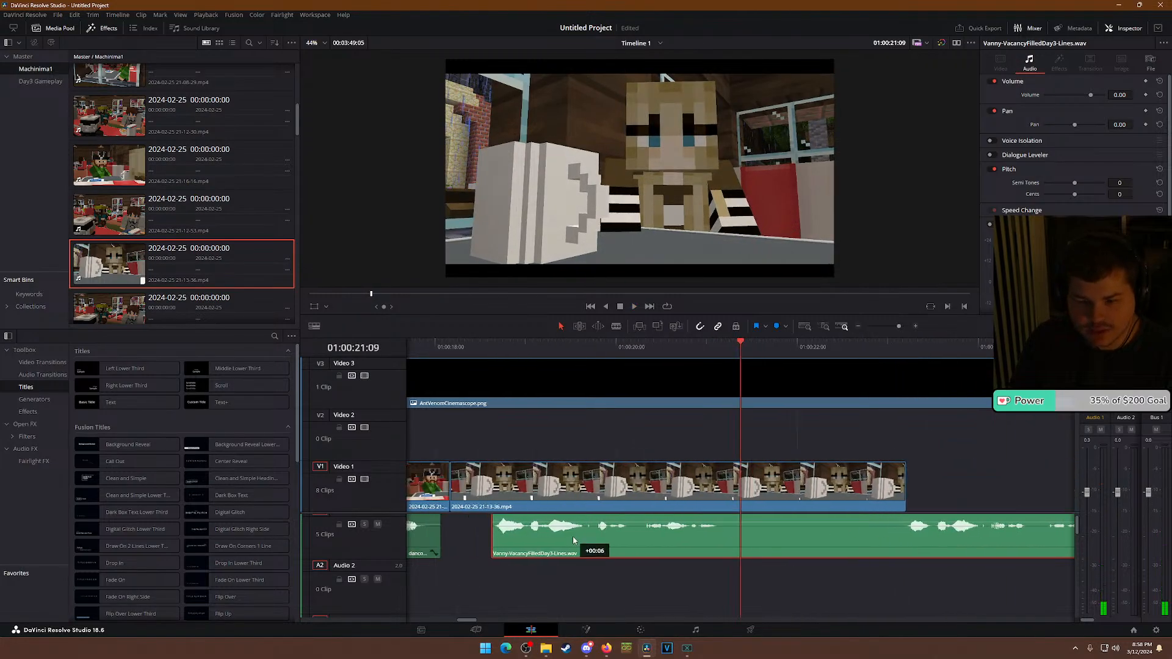
pyautogui.click(474, 345)
pyautogui.press('space')
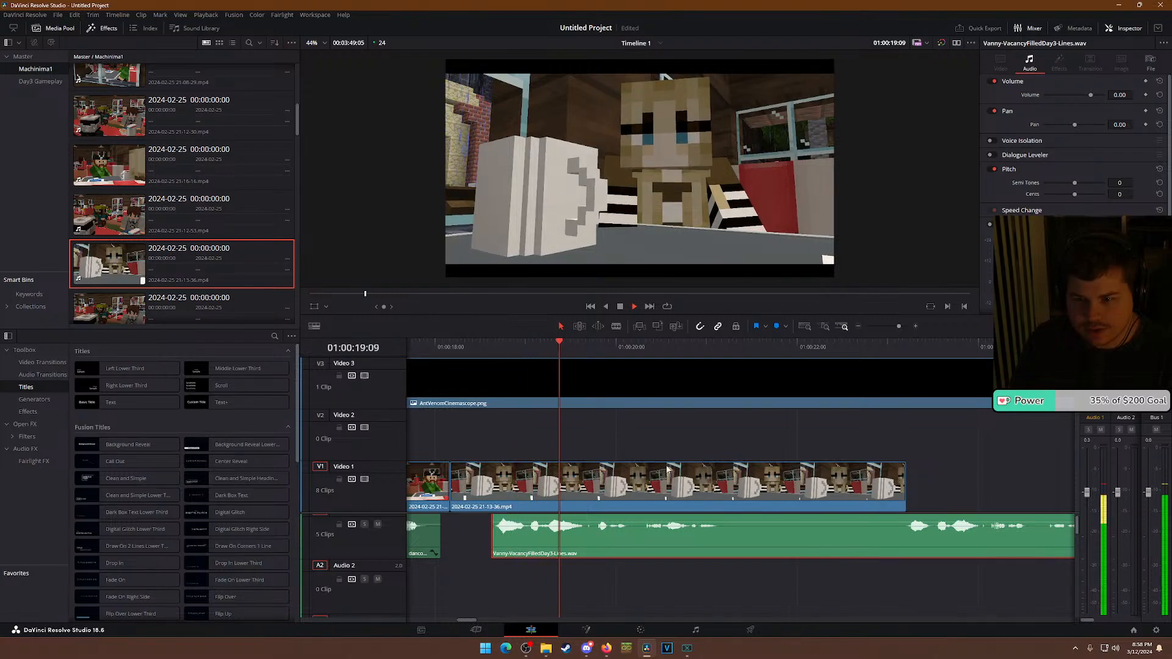
pyautogui.press('space')
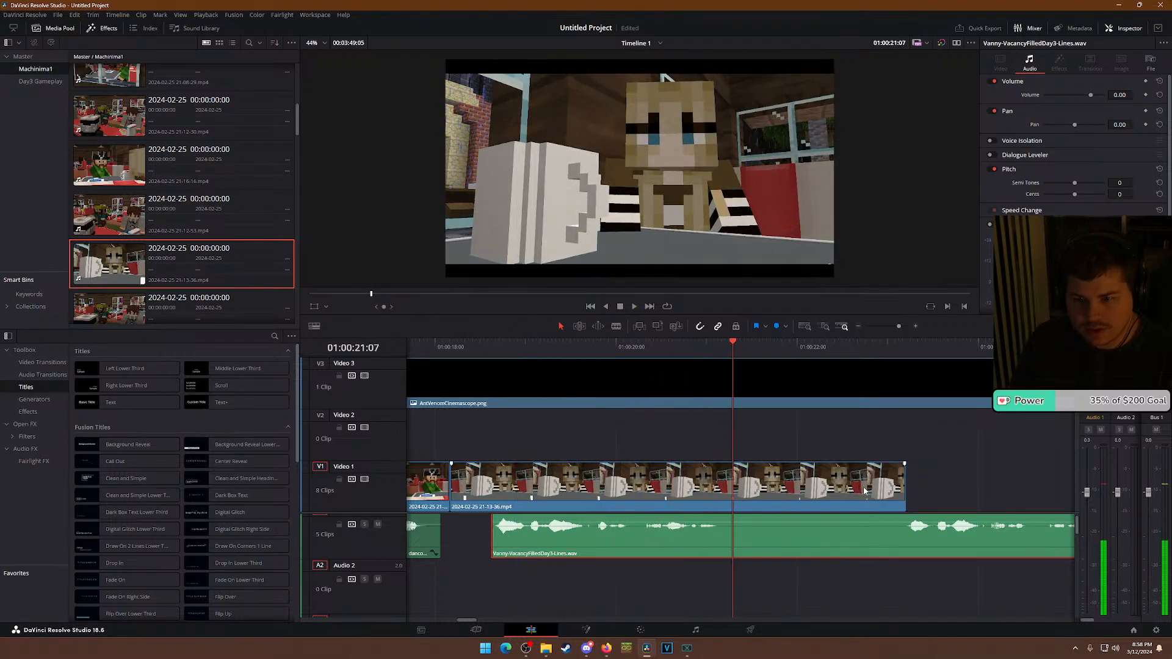
# Trim the 21-13-36 clip's end to 01:00:21:07 and split the voice clip there, moving its remaining takes about 5 seconds later.
pyautogui.moveTo(906, 482); pyautogui.dragTo(733, 484)
pyautogui.hotkey('ctrl', 'b')
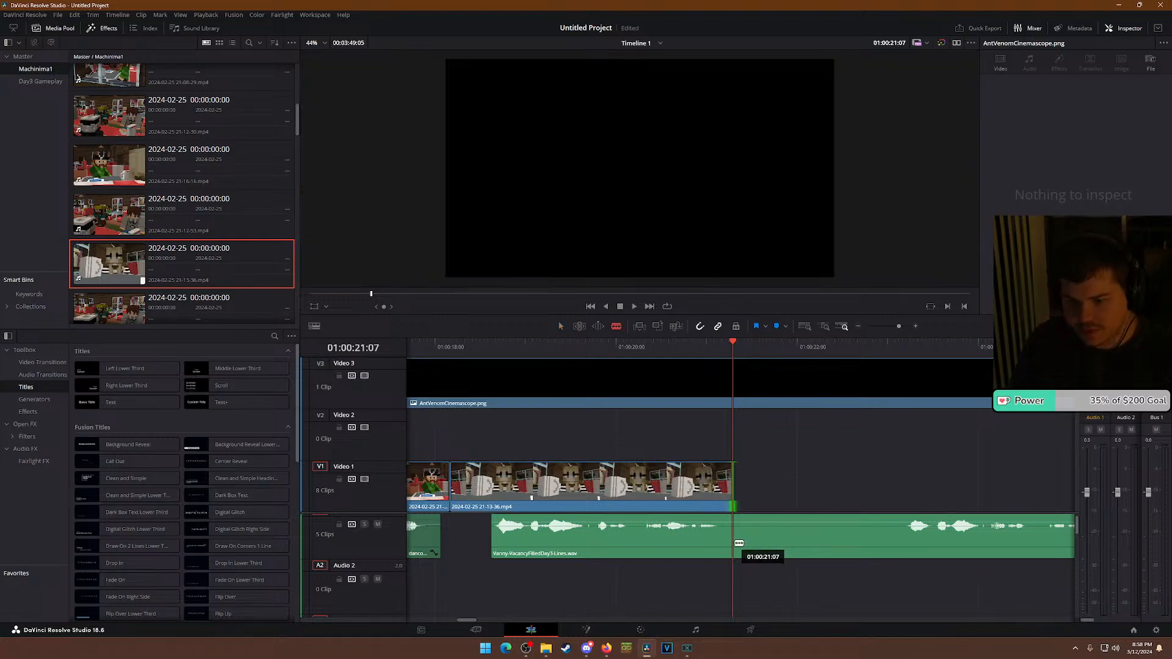
pyautogui.scroll(-3, 772, 537)
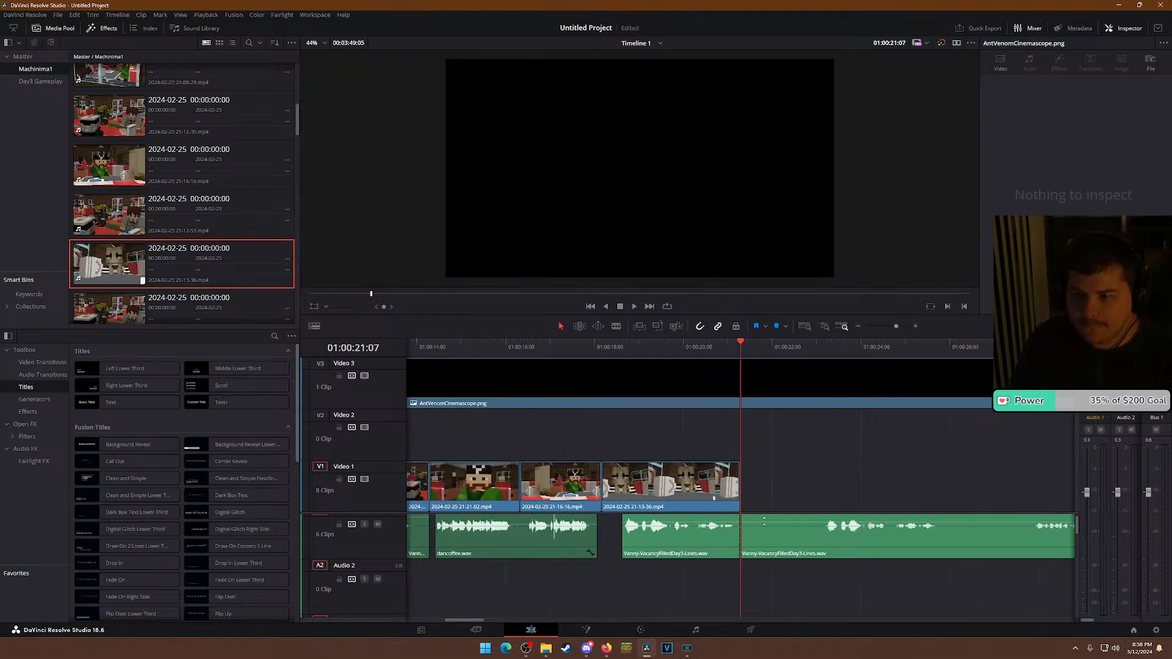
pyautogui.moveTo(750, 539); pyautogui.dragTo(1011, 539)
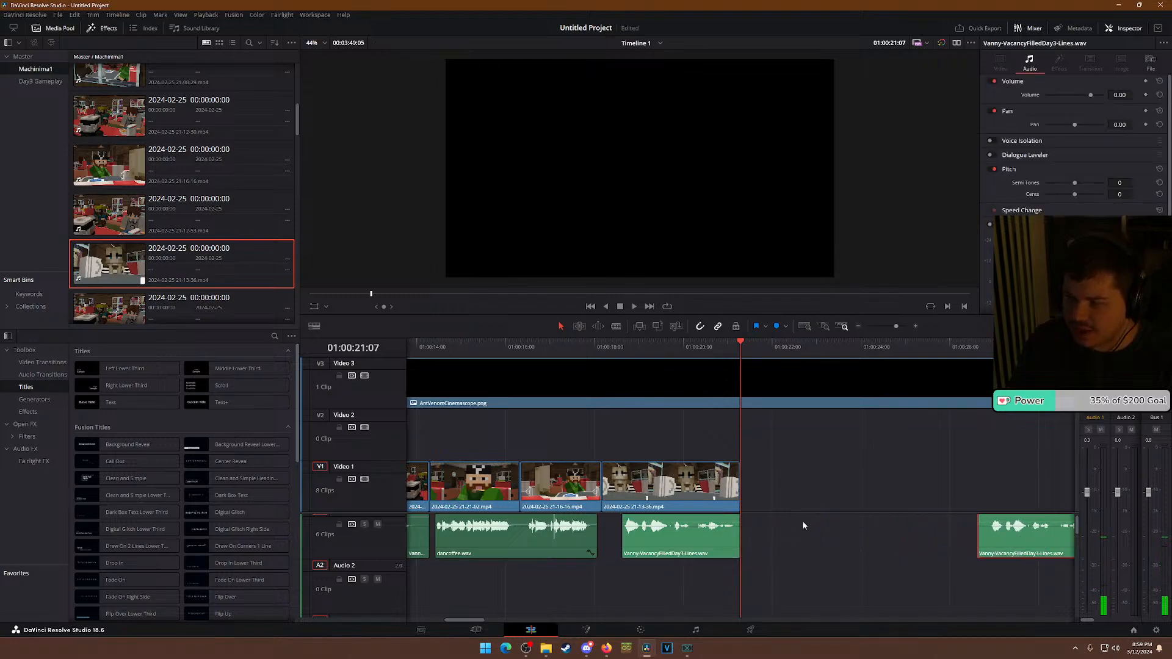
# Move the leftover Vanny takes about 15 seconds later, copy the second dancoffee.wav clip past the last shot, and extend the copy's end about 9 seconds.
pyautogui.scroll(-5, 588, 547)
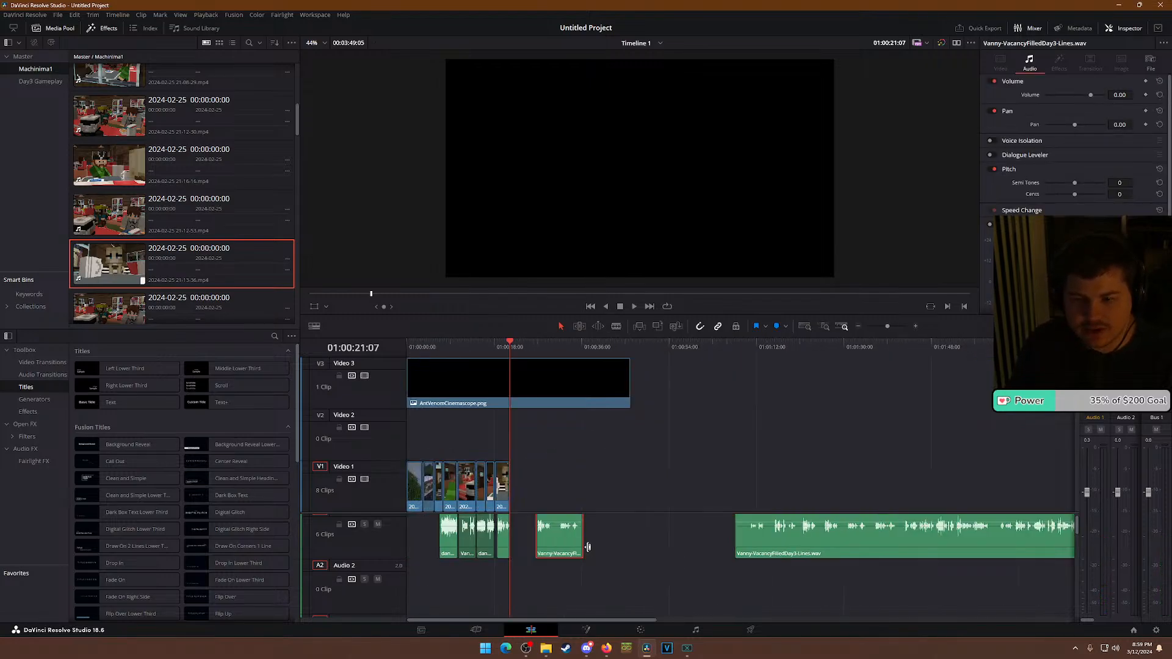
pyautogui.scroll(2, 588, 547)
pyautogui.moveTo(183, 214)
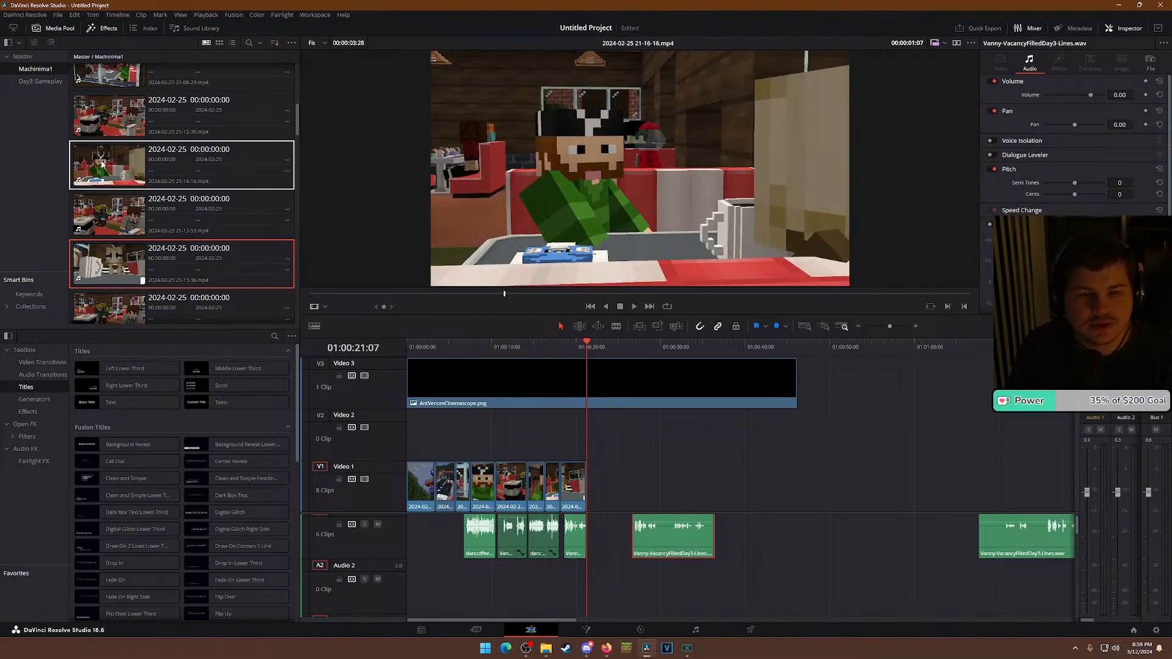
pyautogui.scroll(-3, 123, 201)
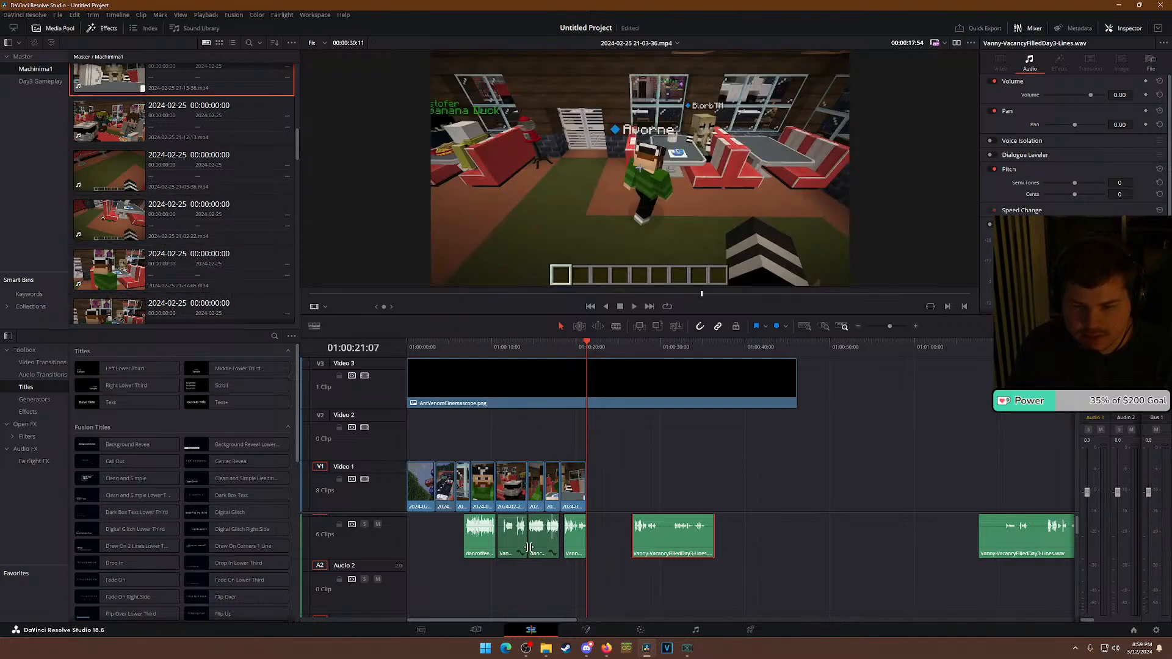
pyautogui.moveTo(549, 545); pyautogui.dragTo(798, 542)
pyautogui.click(635, 533)
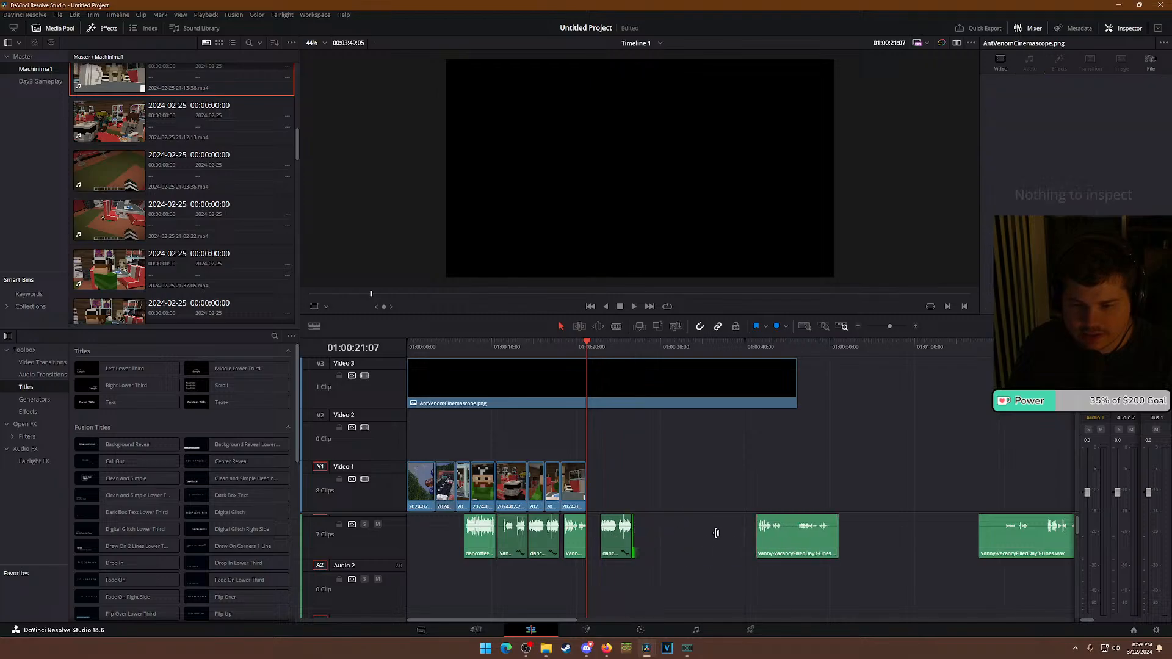
pyautogui.moveTo(631, 537); pyautogui.dragTo(707, 538)
# Trim the copied dancoffee.wav clip down to its next line and place it directly after the Vanny voice clip at 01:00:21:07.
pyautogui.click(657, 346)
pyautogui.press('space')
pyautogui.moveTo(600, 529); pyautogui.dragTo(658, 534)
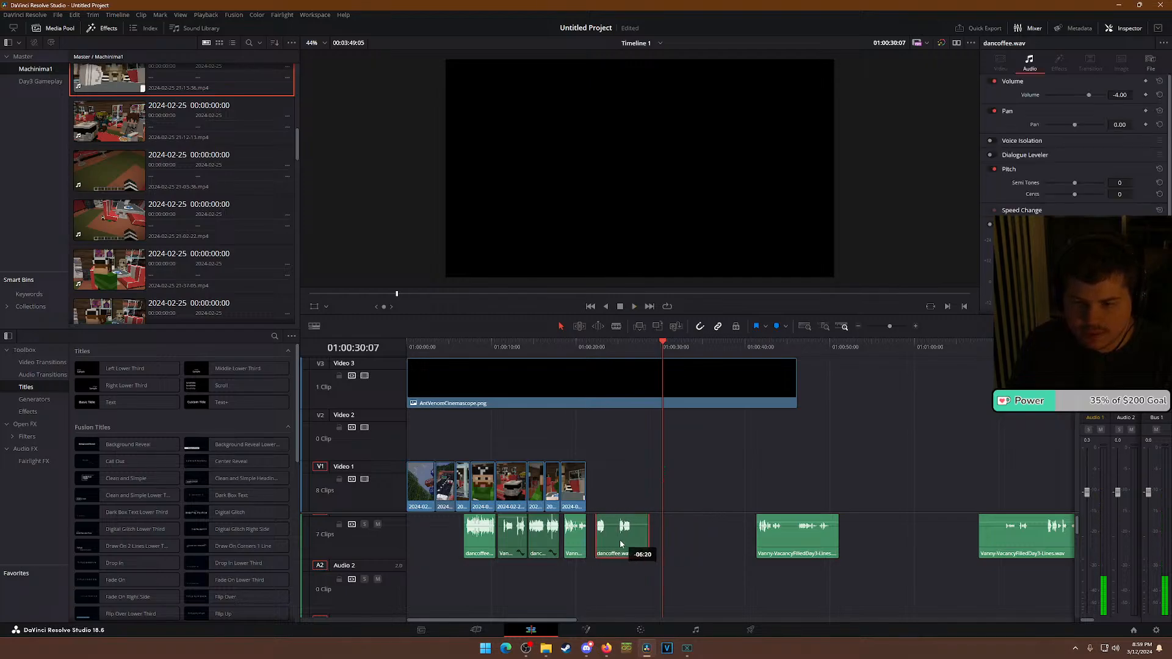
pyautogui.hotkey('ctrl', '=')
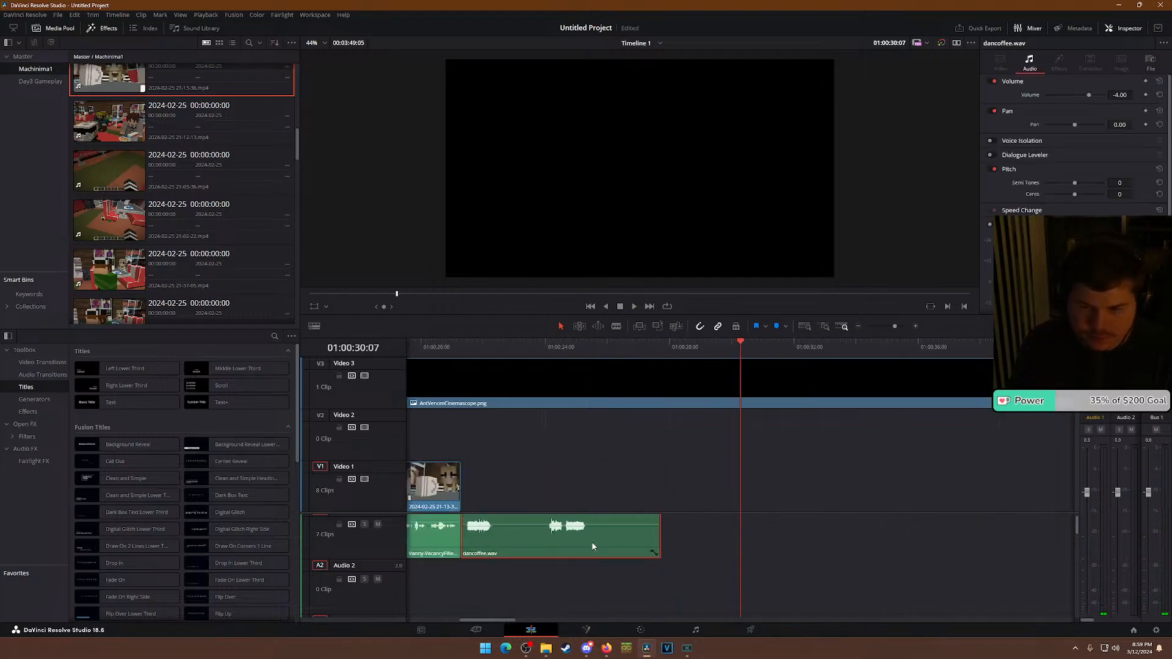
pyautogui.hotkey('ctrl', '-')
pyautogui.moveTo(706, 535); pyautogui.dragTo(658, 534)
# Place a copy of the 21-16-16 shot right after the 21-13-36 clip at 01:00:21:07, and play back the added shot.
pyautogui.click(602, 344)
pyautogui.hotkey('ctrl', '=')
pyautogui.hotkey('ctrl', '=')
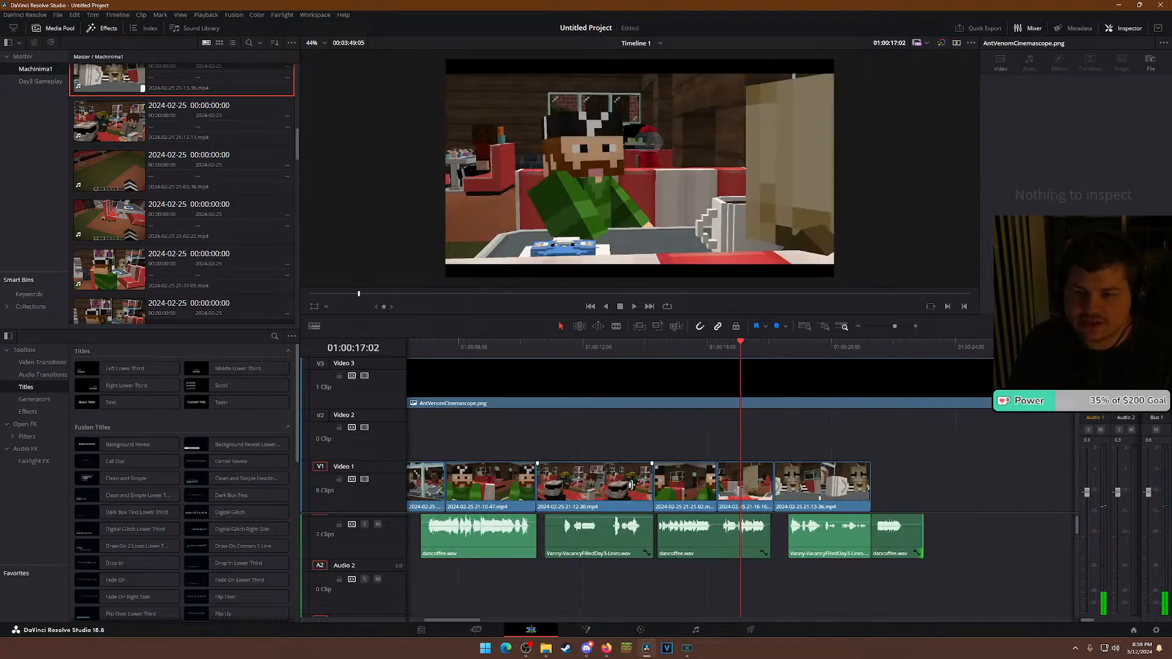
pyautogui.click(571, 354)
pyautogui.press('space')
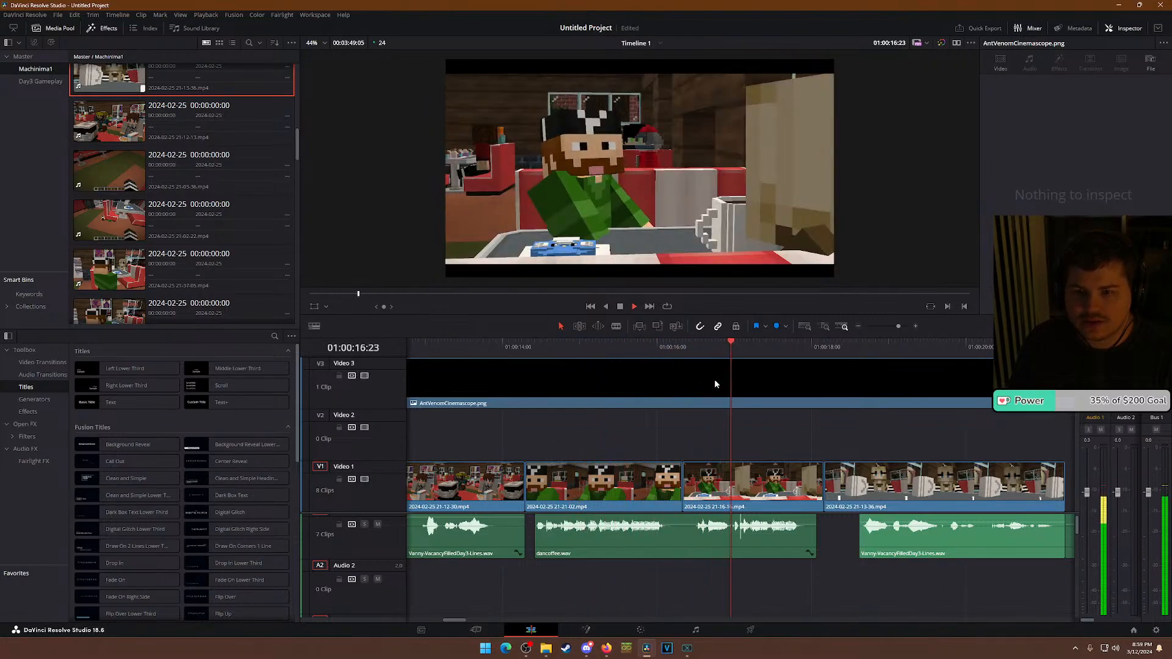
pyautogui.press('space')
pyautogui.scroll(-1, 734, 453)
pyautogui.moveTo(743, 486); pyautogui.dragTo(952, 488)
pyautogui.click(923, 343)
pyautogui.press('space')
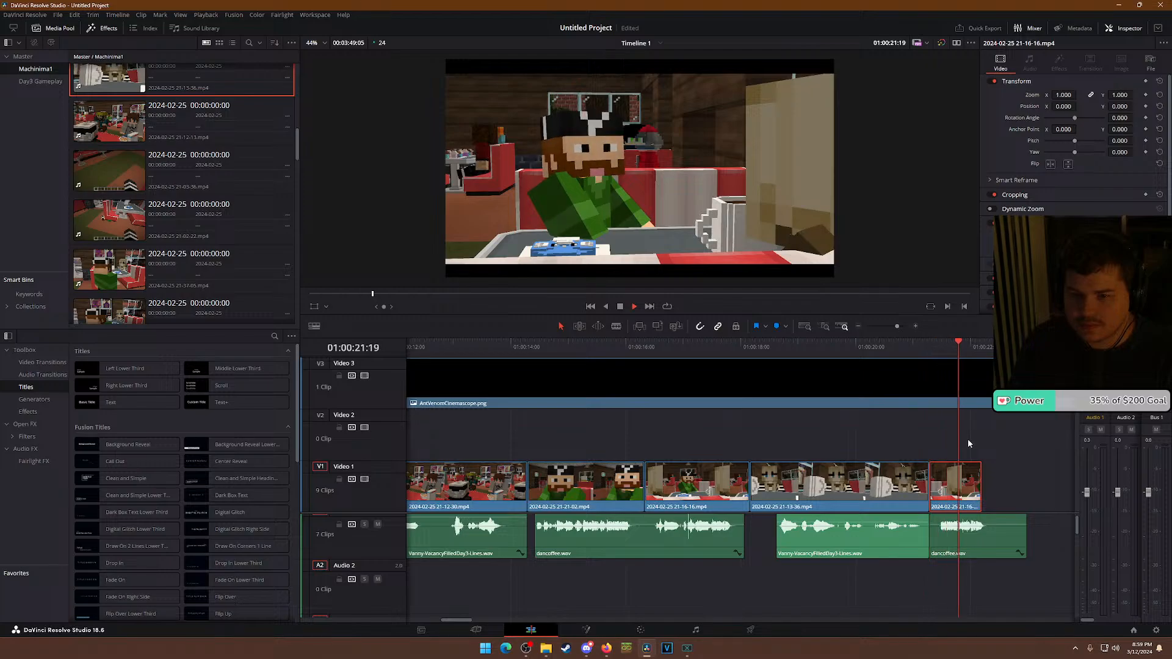
# Shorten the last dancoffee.wav clip and lengthen the copied 21-16-16 shot so both end at about 01:00:22:11, checking the result in playback.
pyautogui.press('space')
pyautogui.moveTo(932, 485)
pyautogui.mouseDown()
pyautogui.moveTo(943, 486)
pyautogui.moveTo(933, 485)
pyautogui.mouseUp()
pyautogui.moveTo(1021, 531); pyautogui.dragTo(995, 531)
pyautogui.click(931, 345)
pyautogui.press('space')
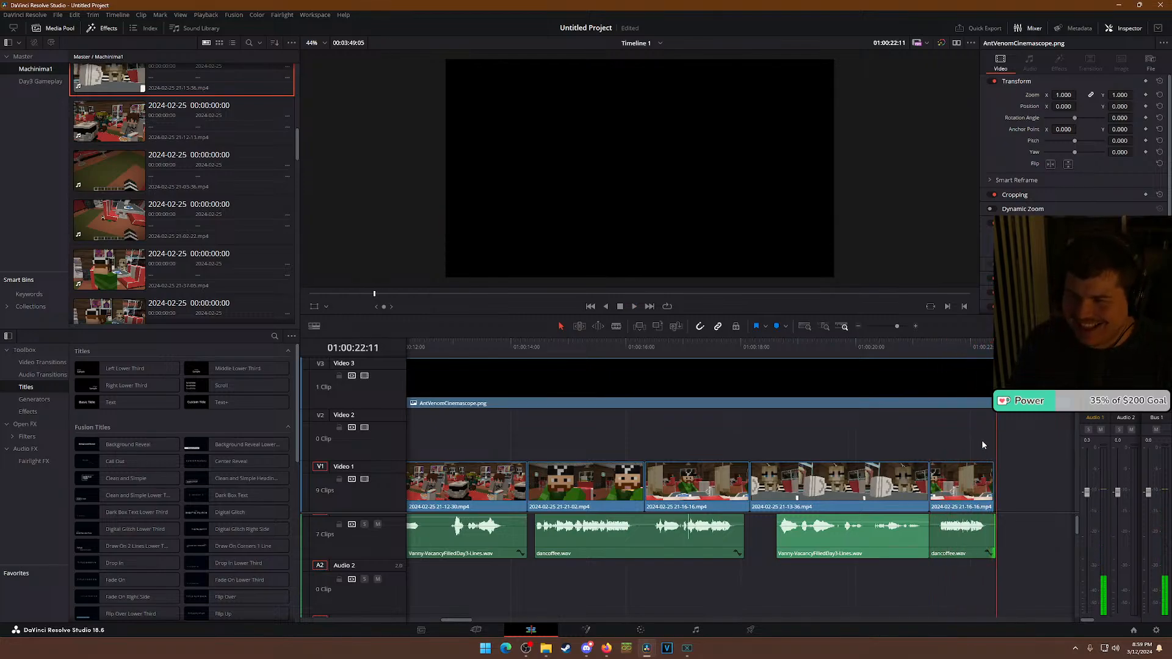
pyautogui.scroll(-3, 922, 516)
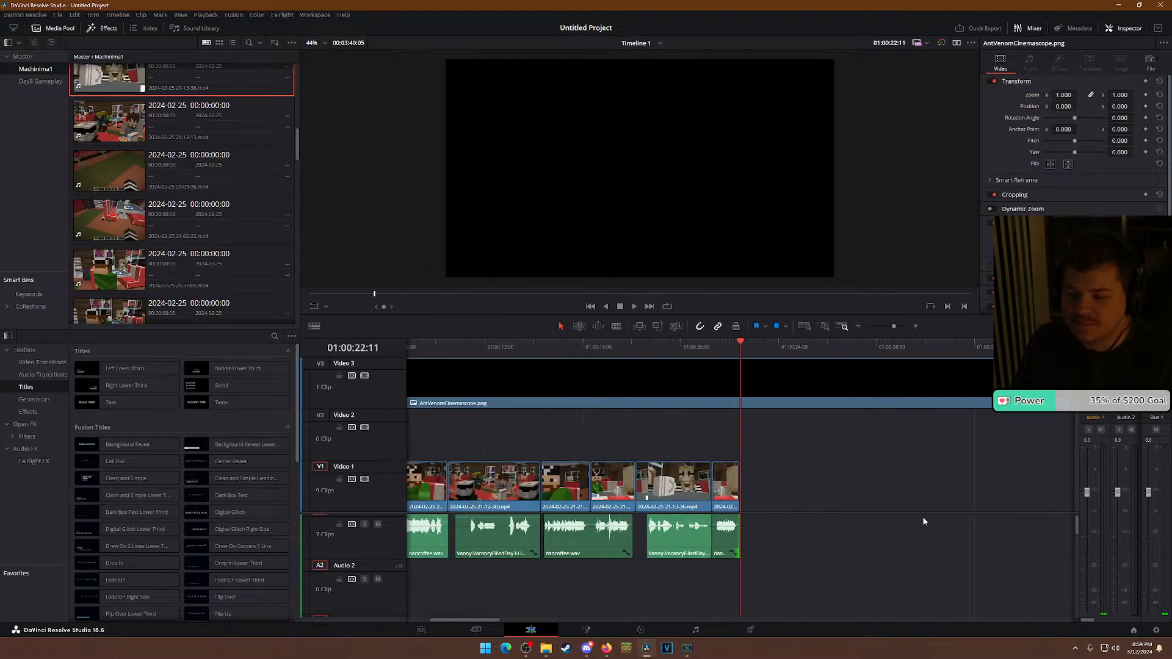
pyautogui.click(498, 346)
pyautogui.press('space')
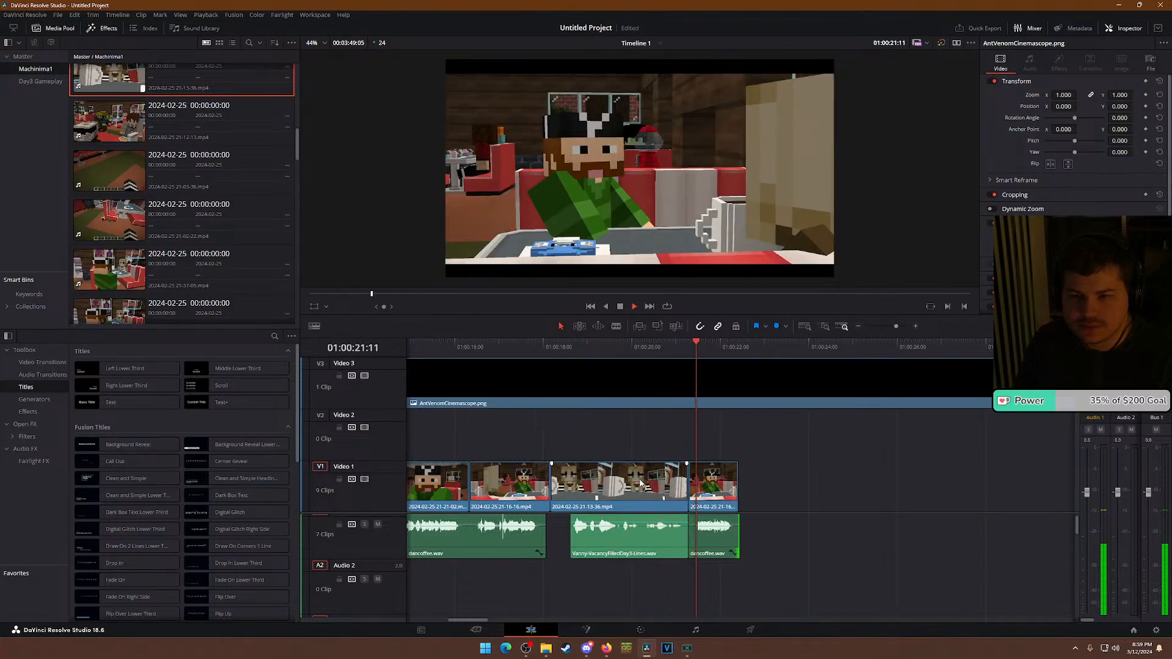
pyautogui.scroll(1, 785, 560)
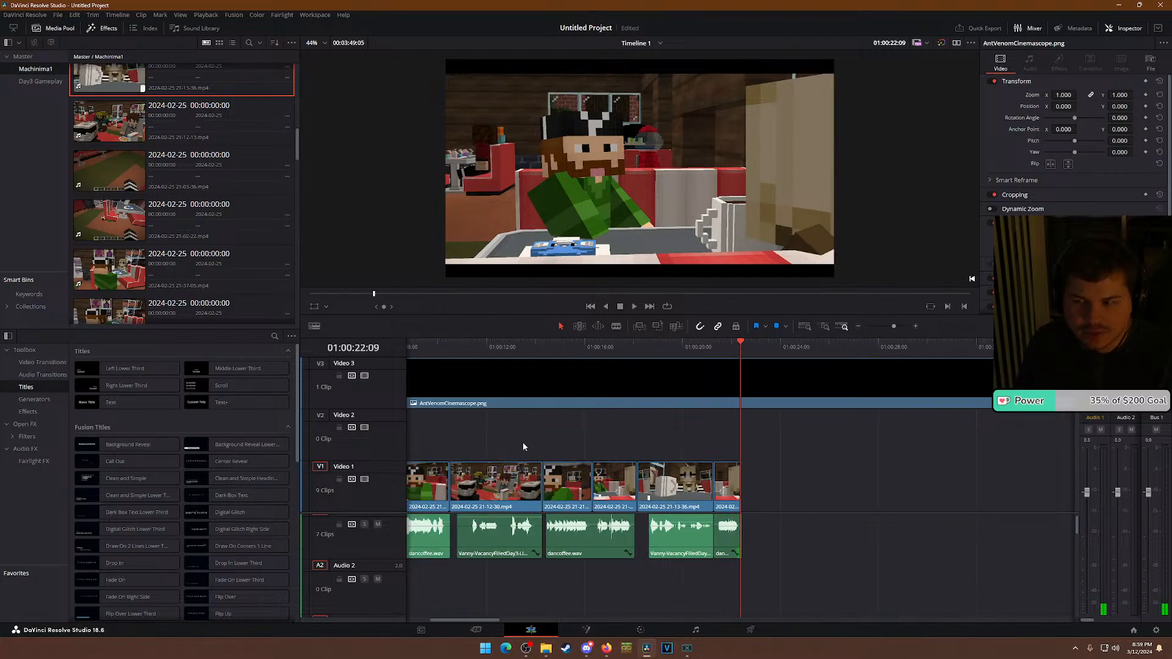
# Review the pacing of the assembled scene through the last 21-16-16 shot, and look over the lower audio tracks.
pyautogui.hotkey('shift', 'z')
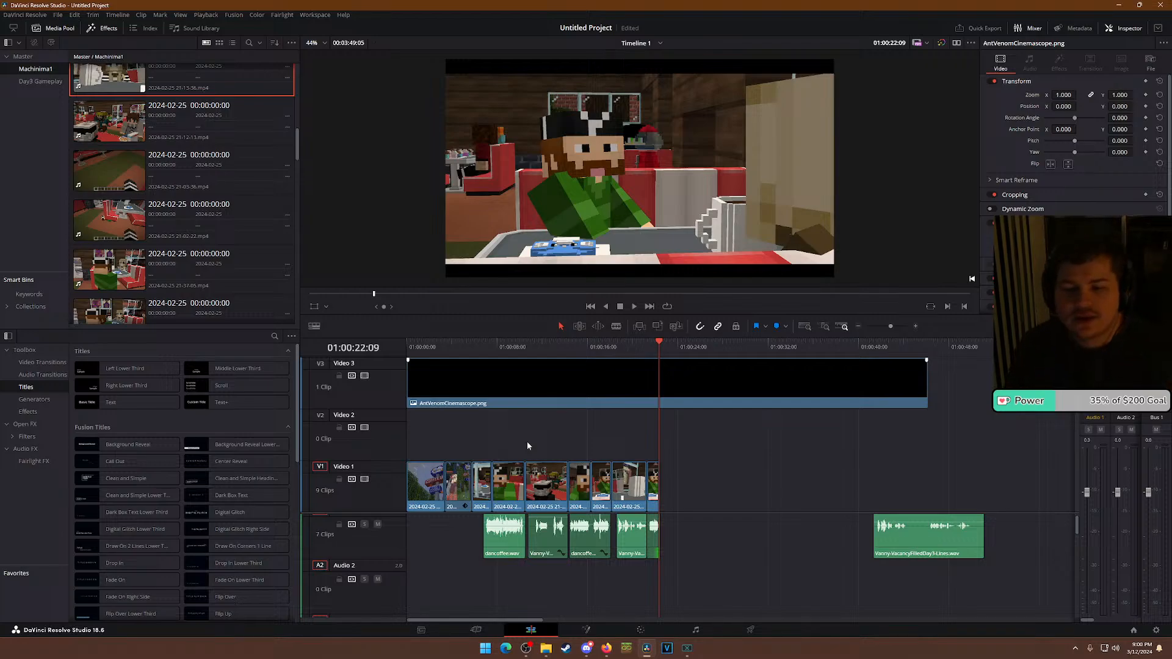
pyautogui.doubleClick(109, 171)
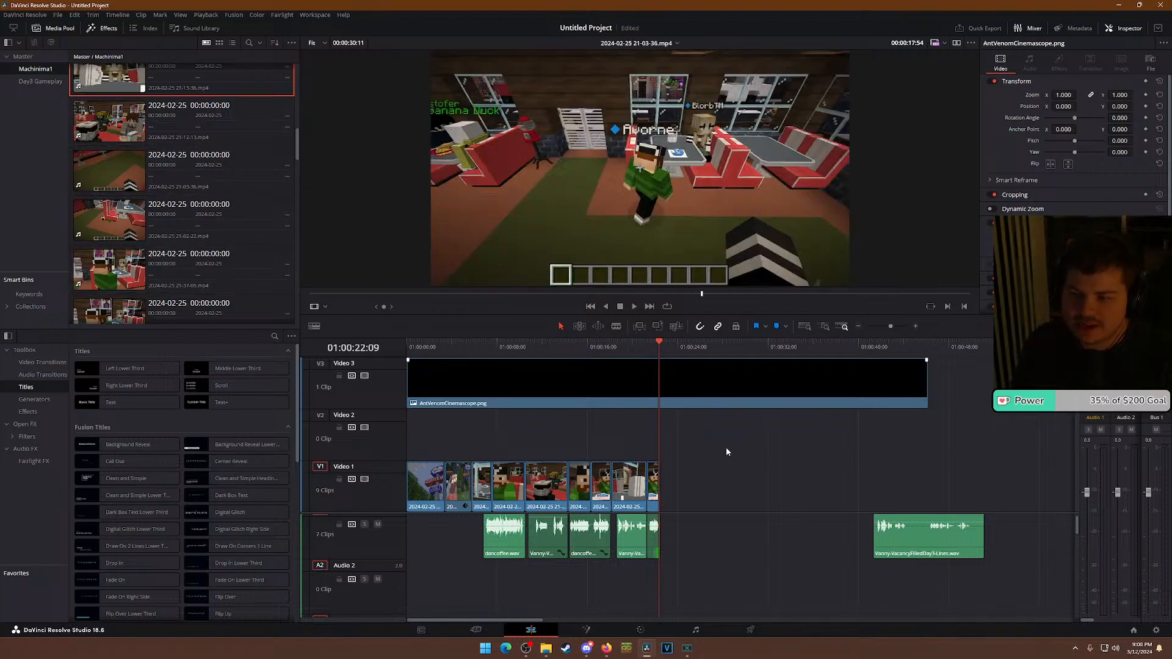
pyautogui.moveTo(492, 347); pyautogui.dragTo(368, 354)
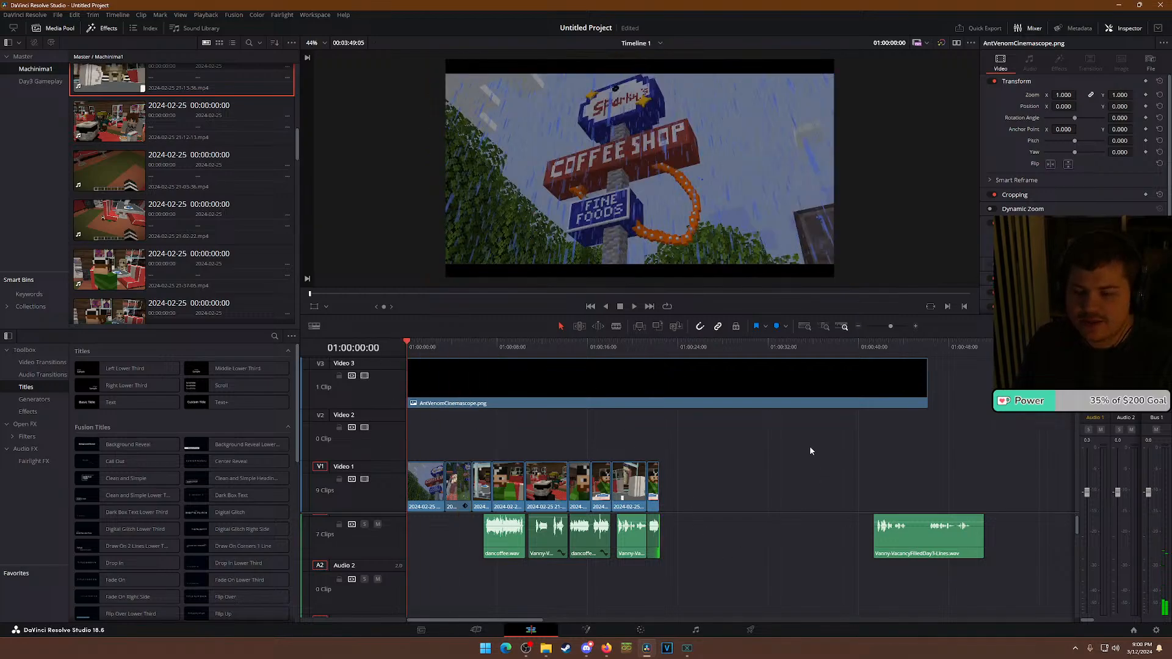
pyautogui.scroll(-5, 529, 583)
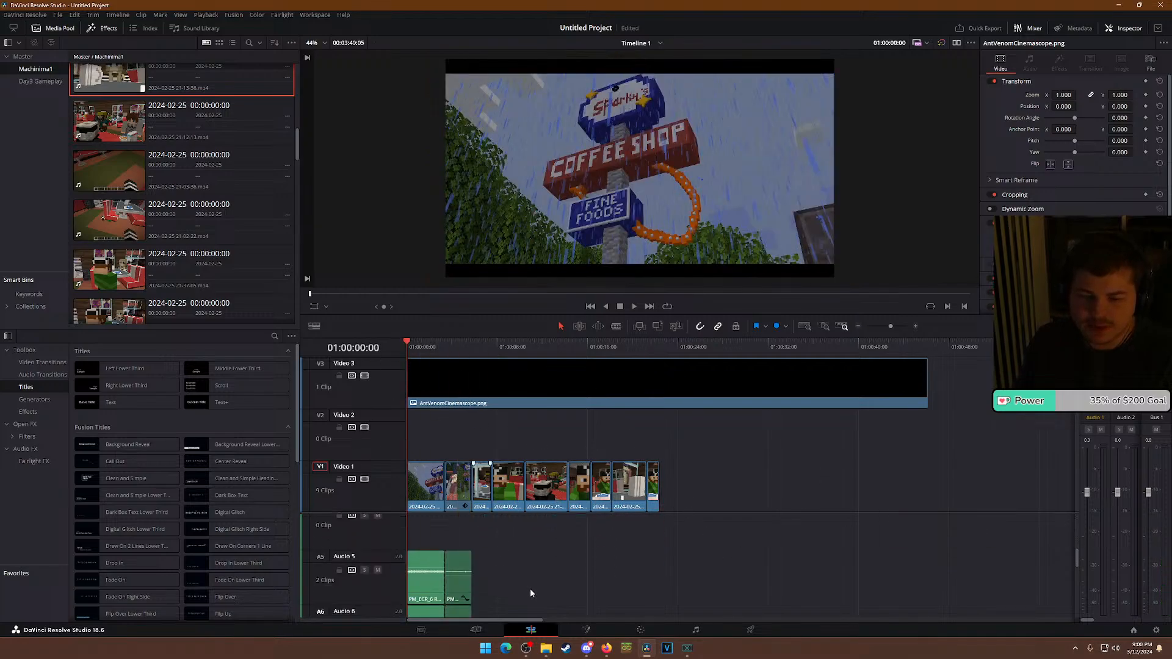
pyautogui.scroll(5, 530, 585)
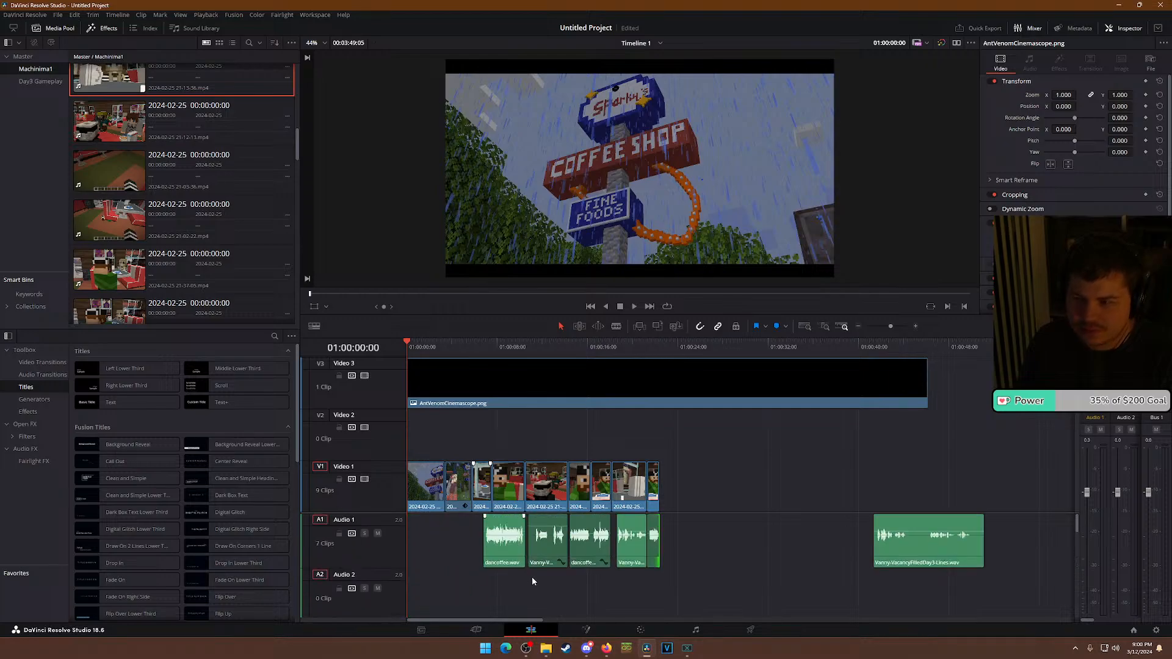
pyautogui.click(544, 342)
pyautogui.press('space')
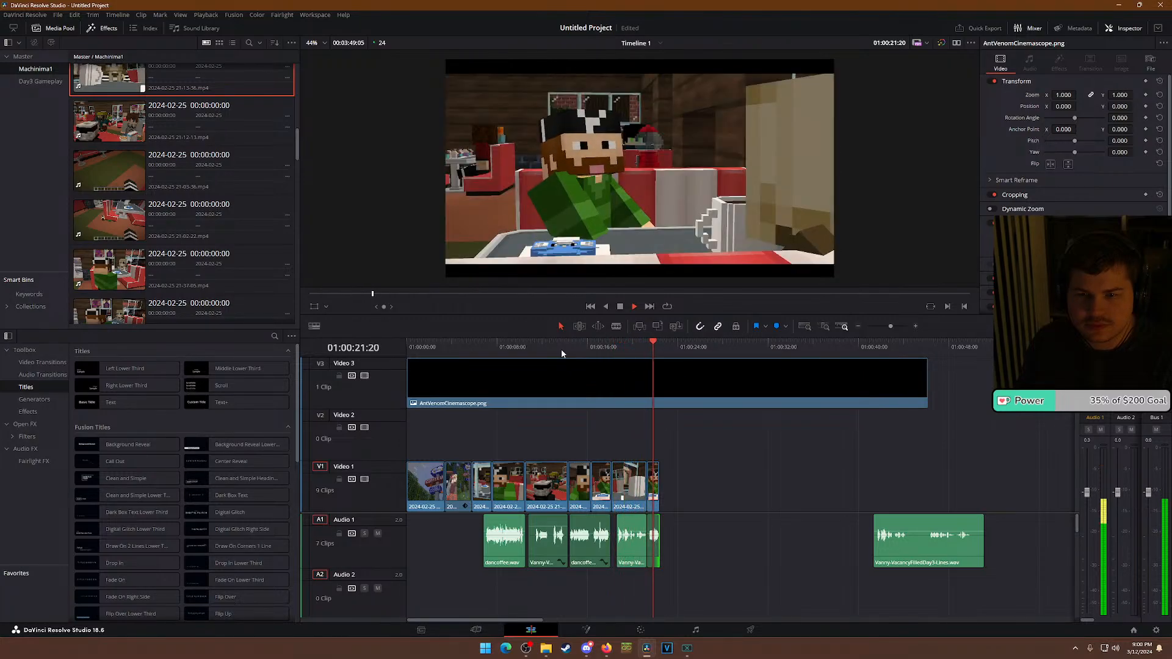
pyautogui.press('space')
pyautogui.click(618, 342)
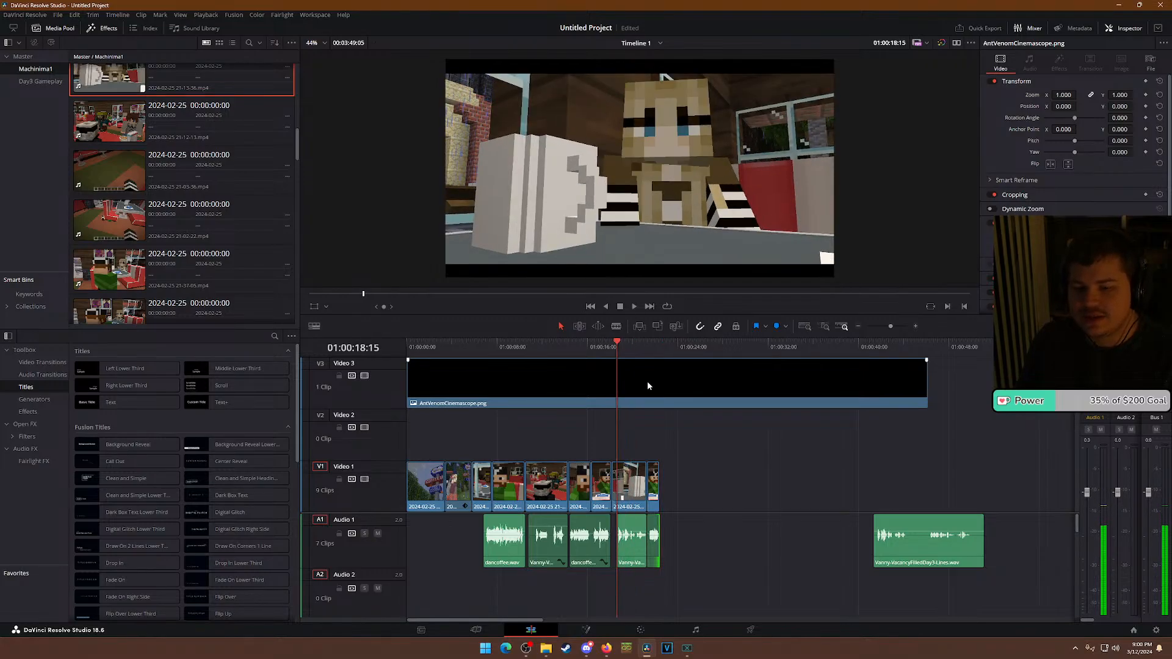
pyautogui.moveTo(644, 344)
pyautogui.mouseDown()
pyautogui.moveTo(660, 345)
pyautogui.moveTo(599, 346)
pyautogui.moveTo(645, 351)
pyautogui.moveTo(599, 360)
pyautogui.moveTo(662, 360)
pyautogui.moveTo(649, 364)
pyautogui.mouseUp()
pyautogui.click(656, 349)
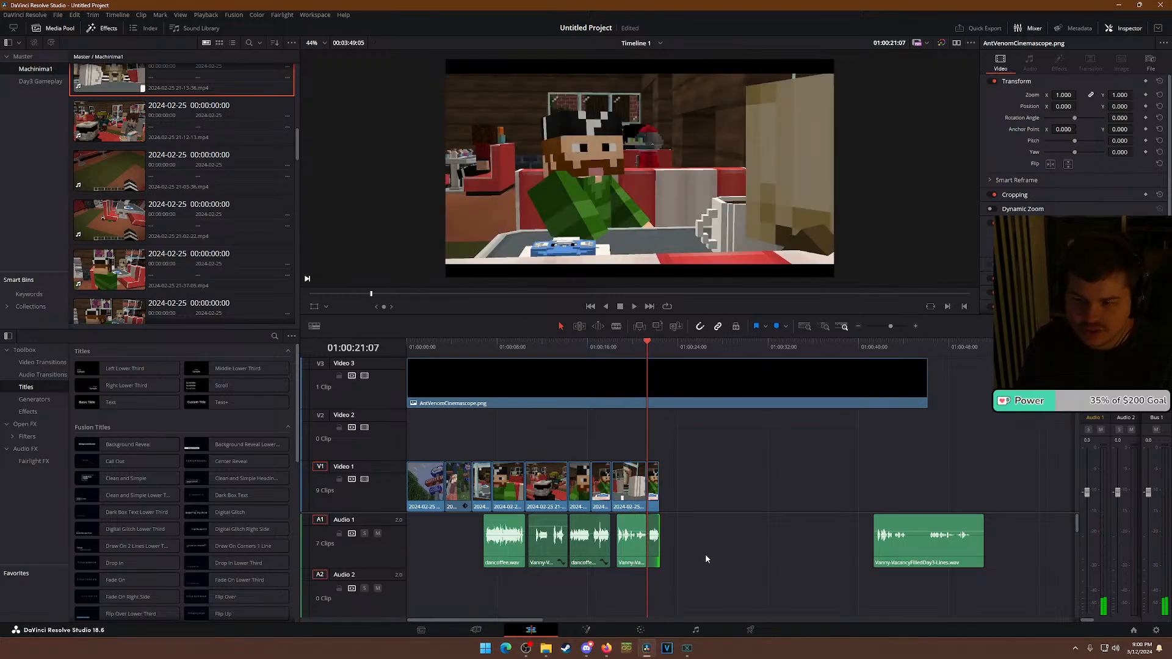
# Extend the ends of the last 21-16-16 shot and its dancoffee.wav clip to align exactly at 01:00:22:11.
pyautogui.scroll(5, 705, 560)
pyautogui.click(835, 353)
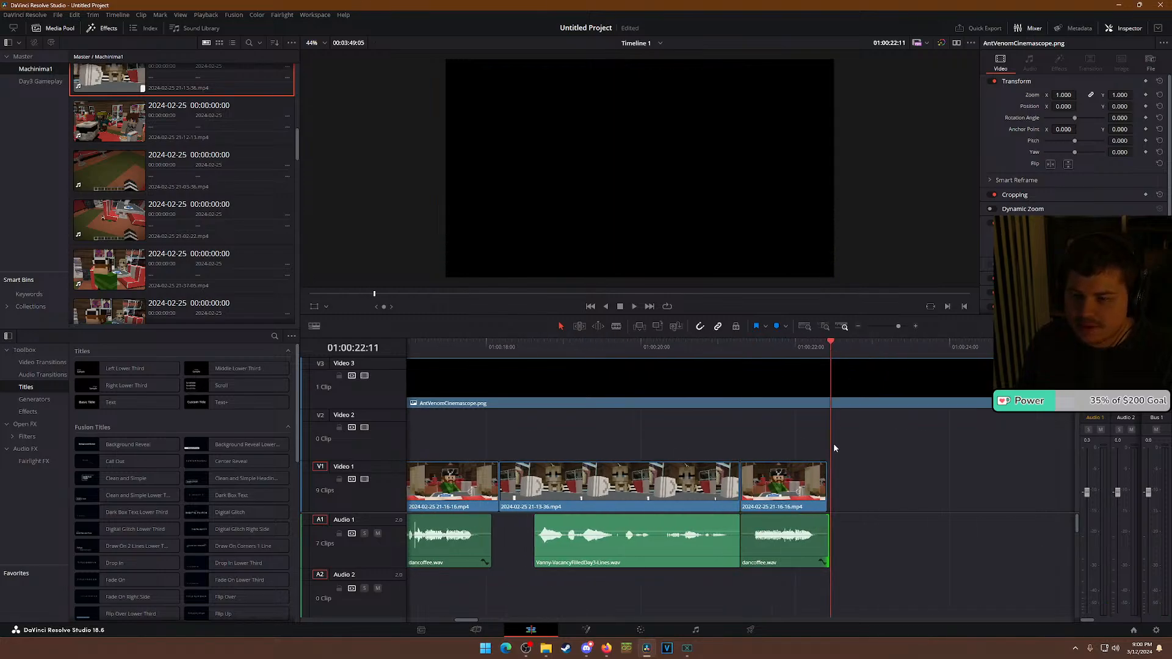
pyautogui.moveTo(825, 520)
pyautogui.mouseDown()
pyautogui.moveTo(793, 532)
pyautogui.moveTo(830, 539)
pyautogui.mouseUp()
pyautogui.scroll(2, 830, 537)
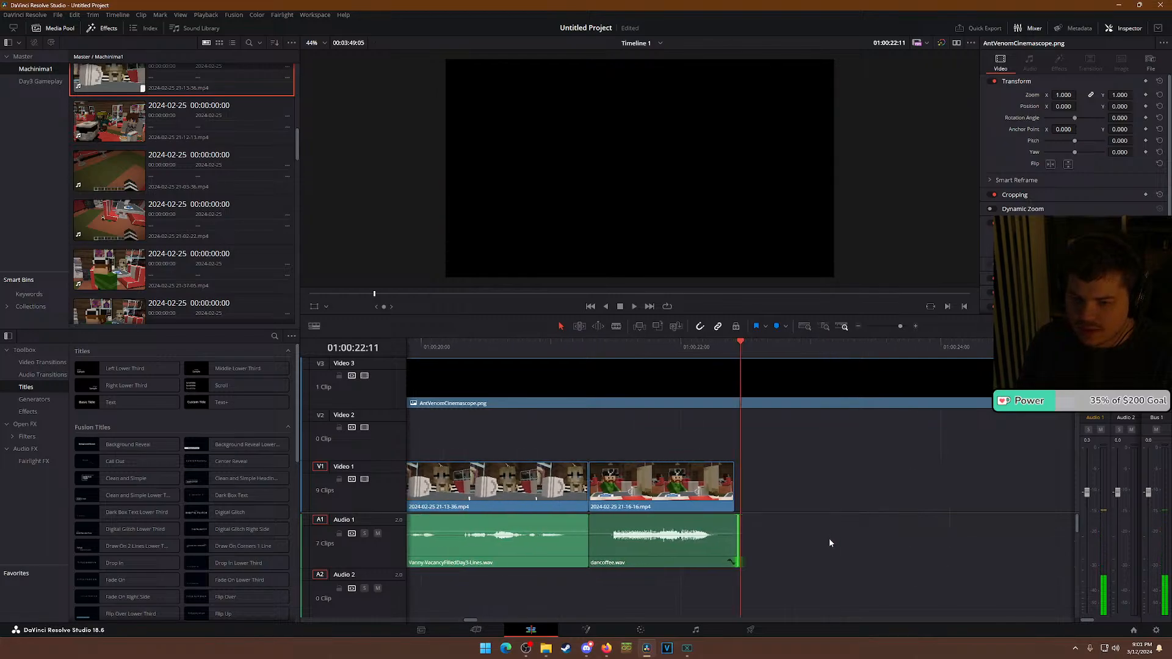
pyautogui.moveTo(736, 535)
pyautogui.mouseDown()
pyautogui.moveTo(703, 537)
pyautogui.moveTo(736, 535)
pyautogui.mouseUp()
pyautogui.scroll(2, 748, 535)
pyautogui.moveTo(731, 486); pyautogui.dragTo(741, 486)
pyautogui.moveTo(739, 531)
pyautogui.mouseDown()
pyautogui.moveTo(760, 537)
pyautogui.moveTo(740, 538)
pyautogui.mouseUp()
pyautogui.scroll(-6, 752, 544)
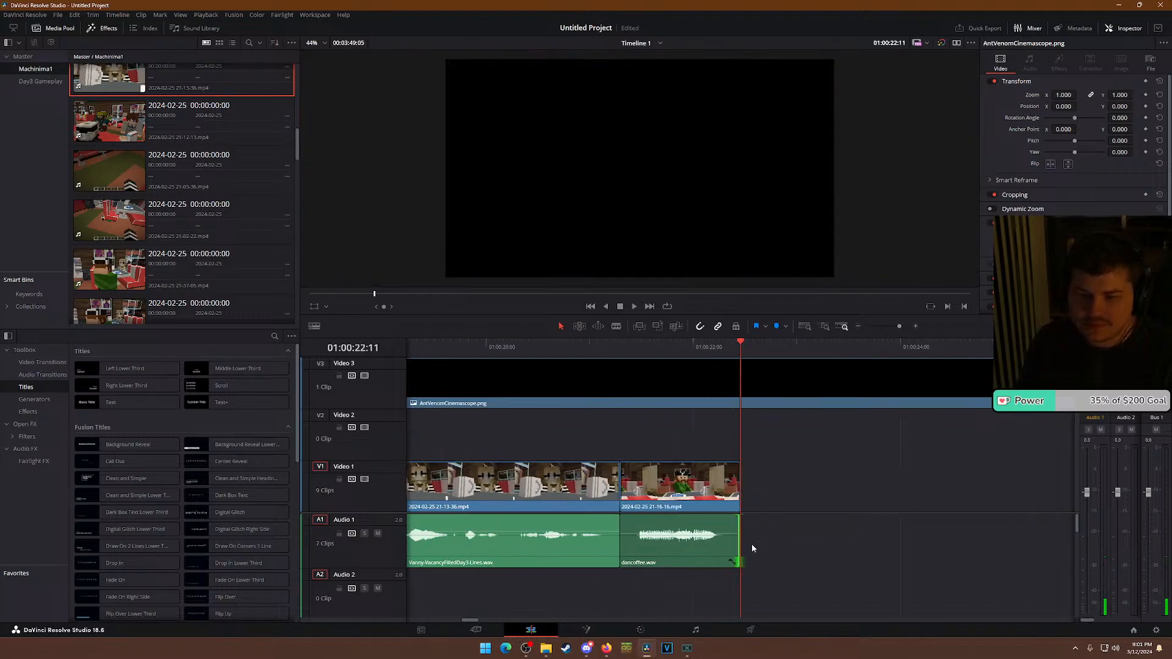
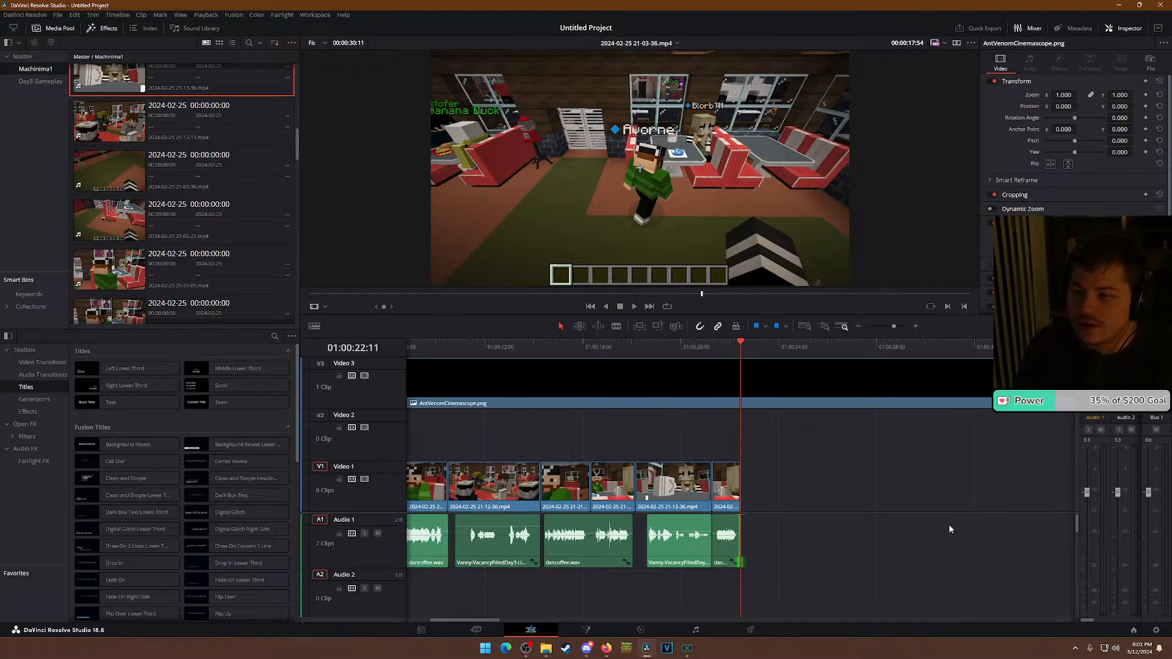
# Look through the Machinima1 bin for the next shot, including the 21-16-30 clip, and check the timeline at 01:00:13:02 and 01:00:21:07.
pyautogui.scroll(3, 932, 539)
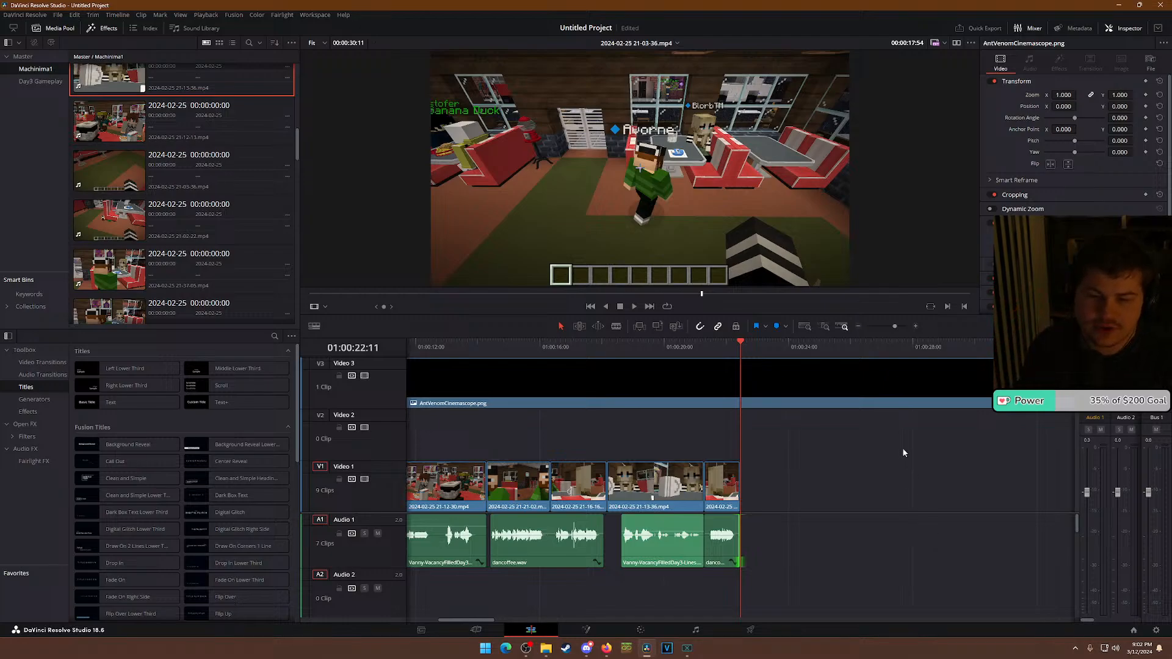
pyautogui.scroll(2, 774, 533)
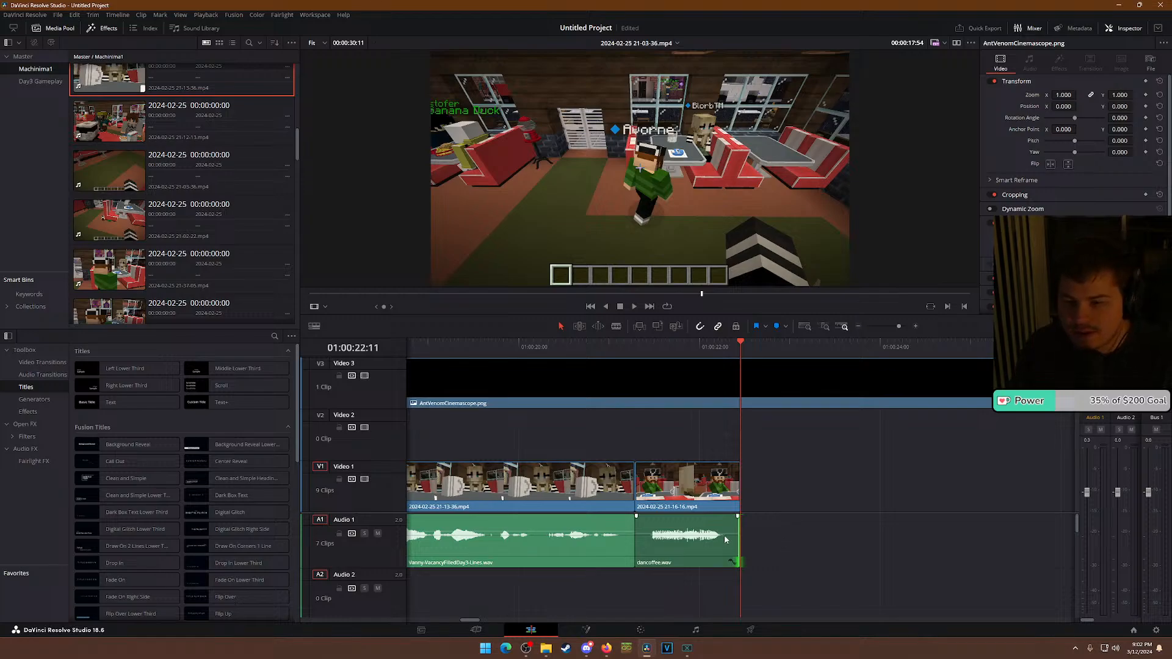
pyautogui.scroll(-4, 723, 535)
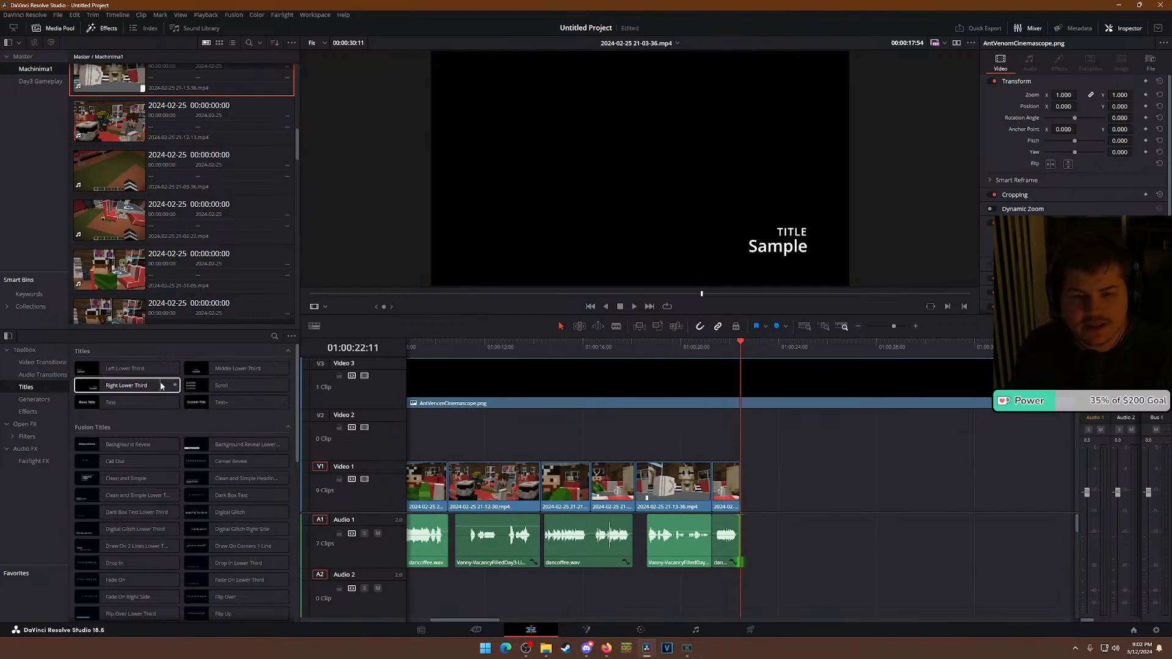
pyautogui.scroll(-5, 210, 269)
pyautogui.scroll(8, 204, 307)
pyautogui.scroll(-10, 195, 246)
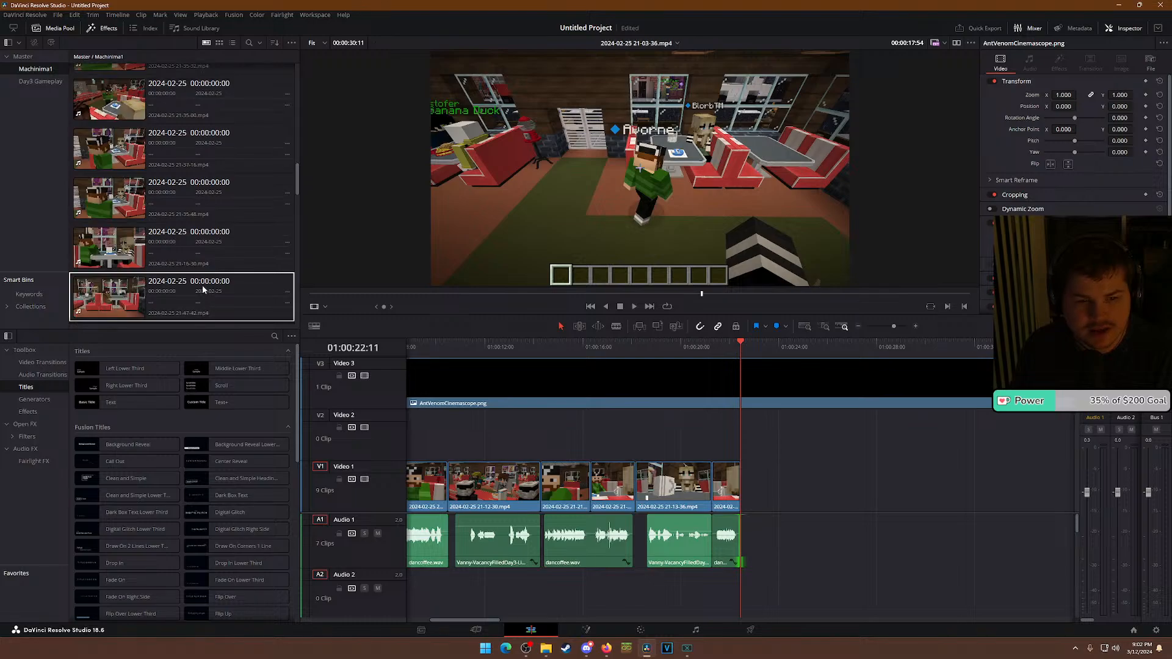
pyautogui.rightClick(166, 227)
pyautogui.click(79, 257)
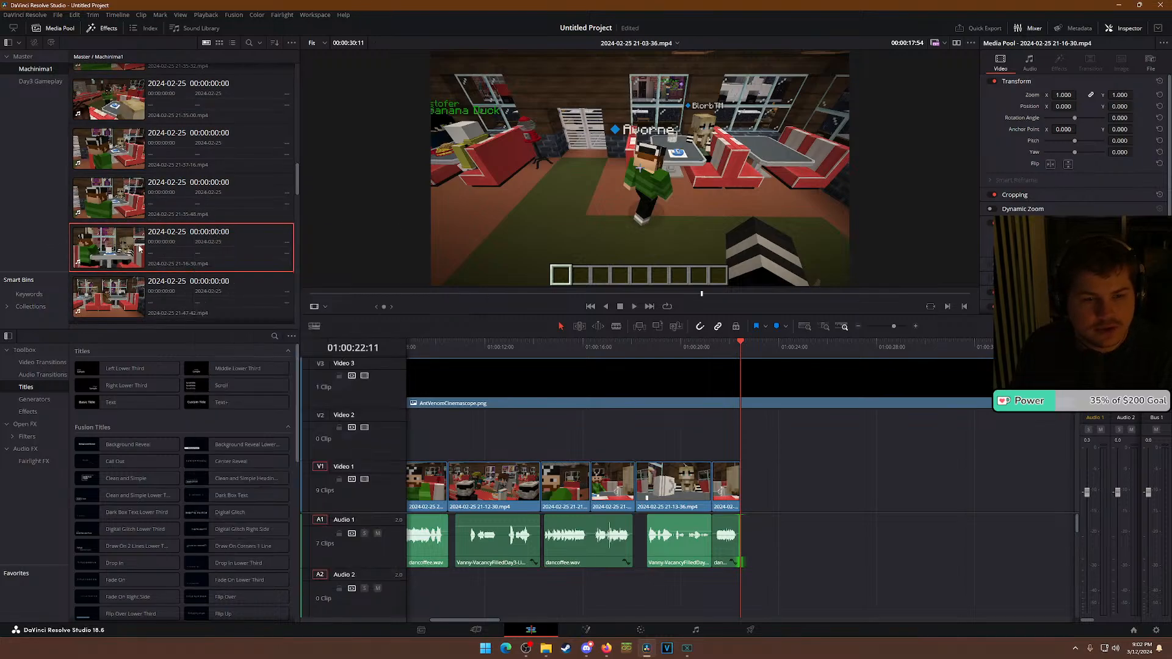
pyautogui.doubleClick(148, 245)
pyautogui.scroll(1, 152, 244)
pyautogui.scroll(4, 153, 244)
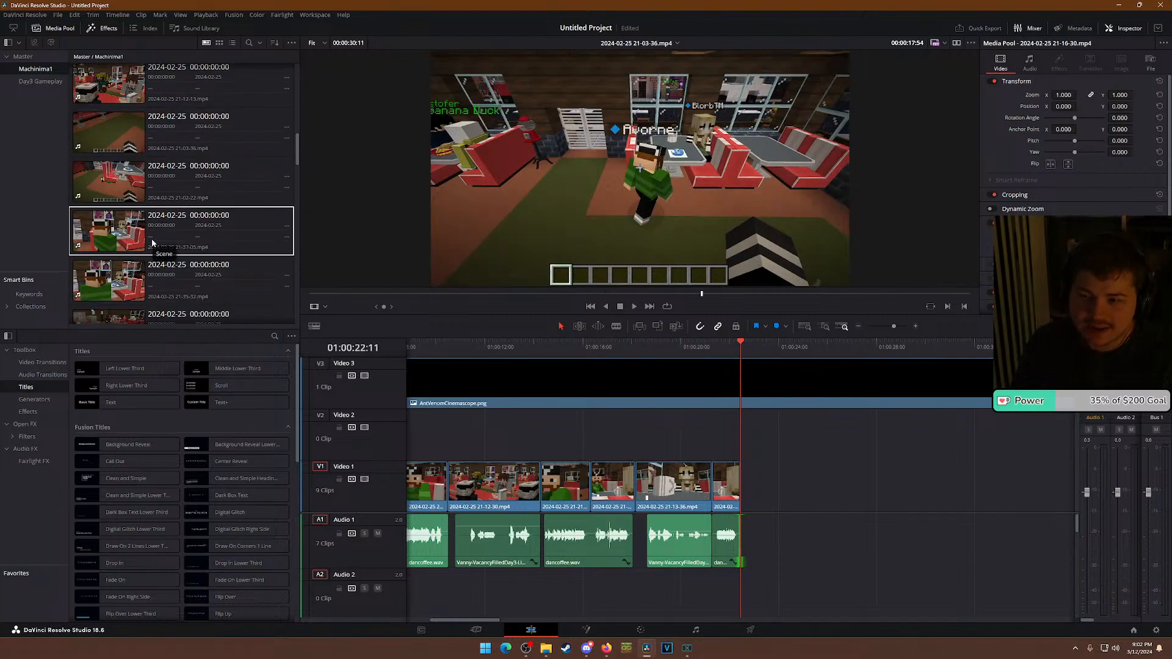
pyautogui.scroll(3, 151, 250)
pyautogui.scroll(1, 150, 264)
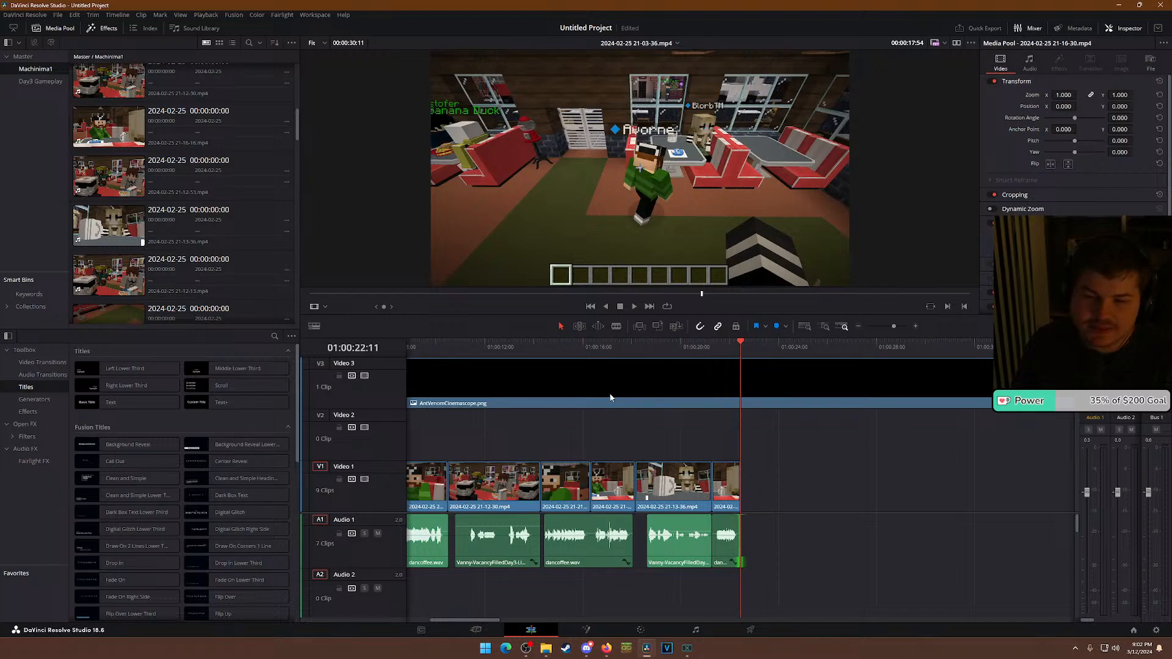
pyautogui.scroll(-3, 616, 409)
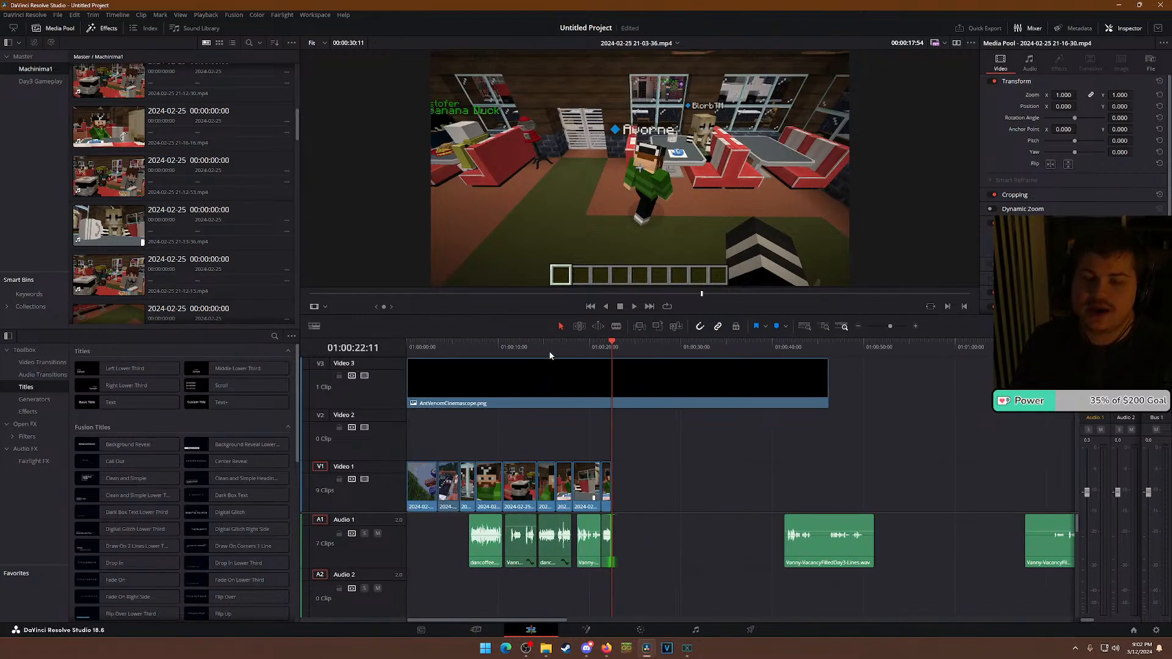
pyautogui.click(526, 352)
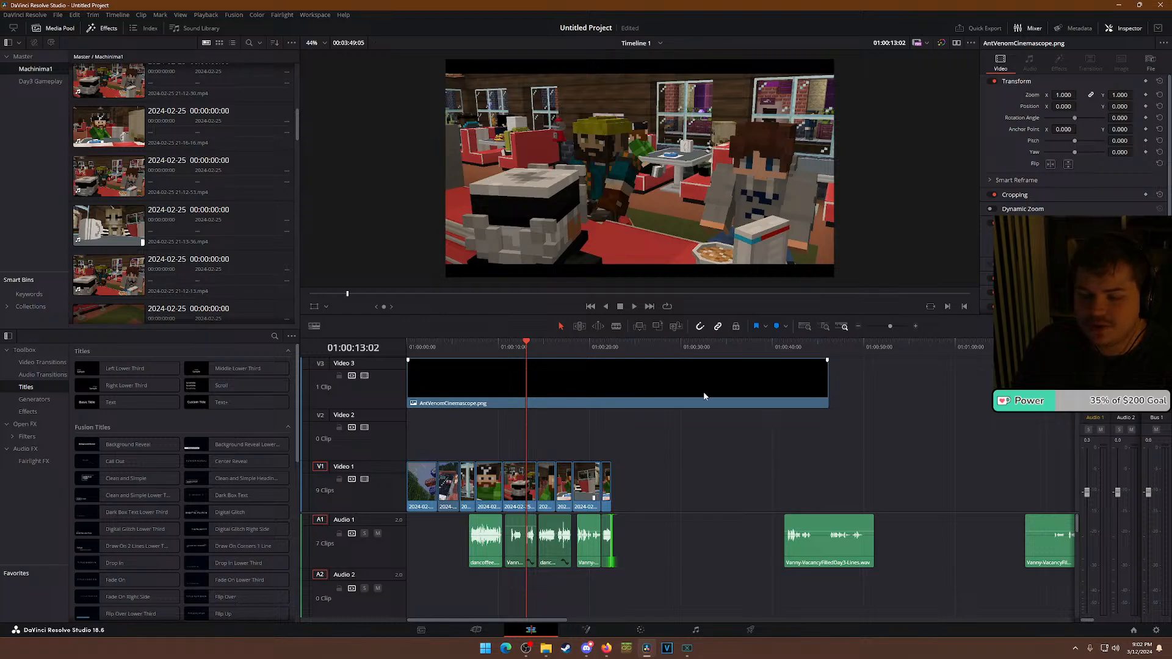
pyautogui.moveTo(583, 353)
pyautogui.mouseDown()
pyautogui.moveTo(612, 354)
pyautogui.moveTo(601, 355)
pyautogui.mouseUp()
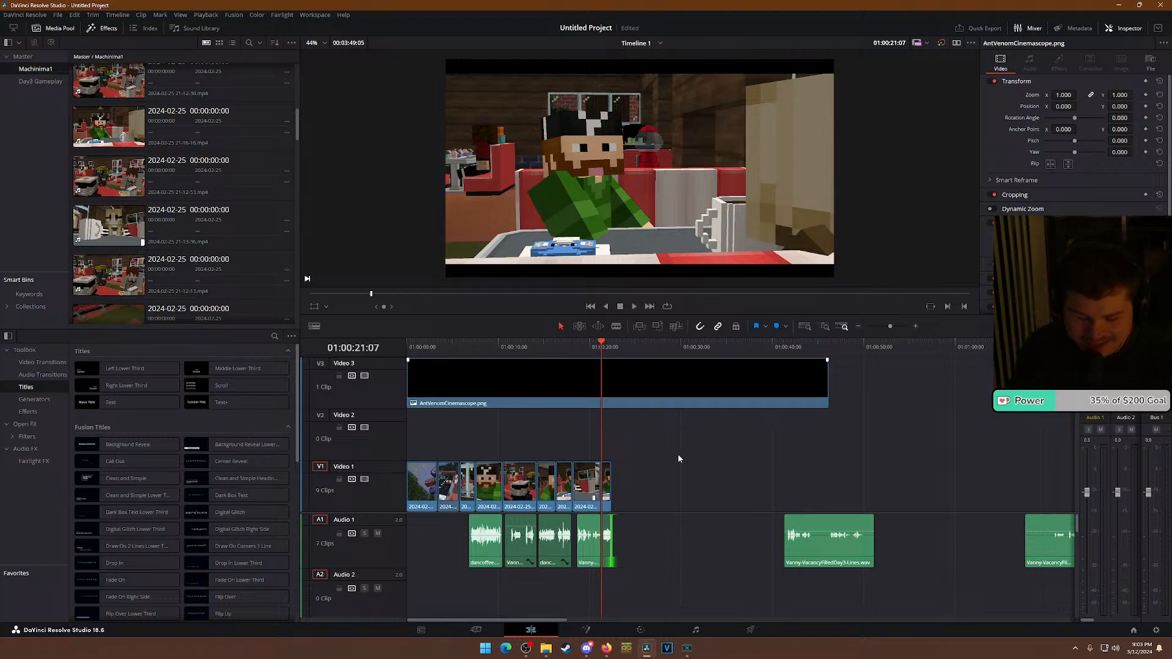
# Check the end of the assembled scene at 01:00:22:11 and look through the Machinima1 bin for the next shot, including the 21-10-47 clip.
pyautogui.hotkey('ctrl', '=')
pyautogui.moveTo(767, 350); pyautogui.dragTo(780, 350)
pyautogui.hotkey('ctrl', '=')
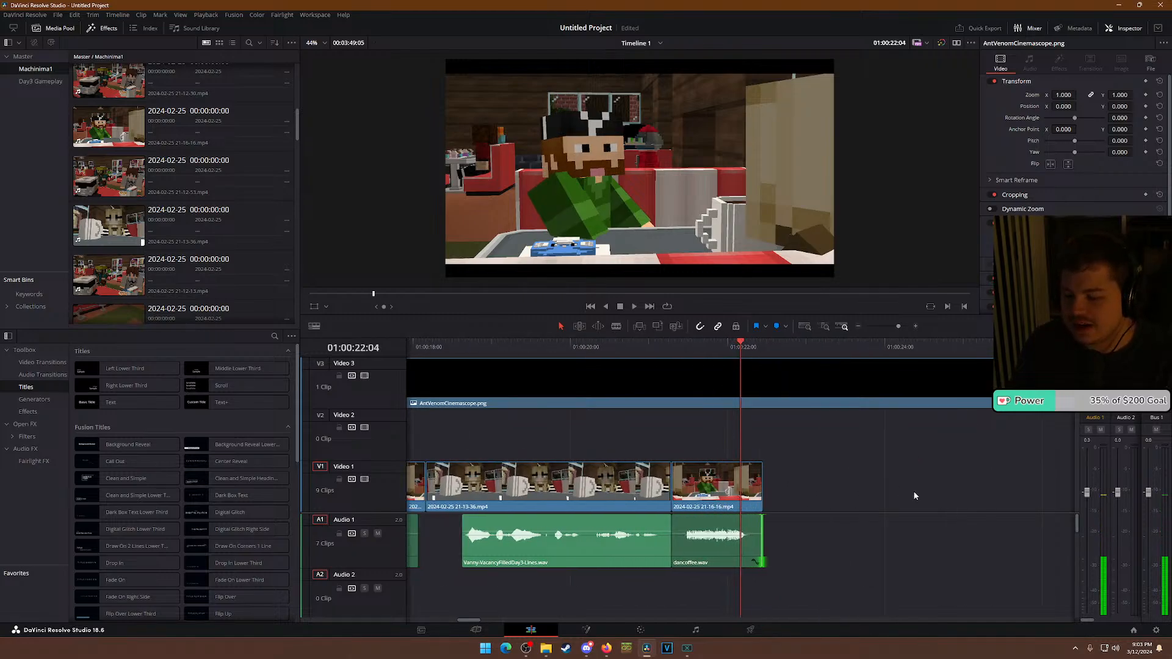
pyautogui.click(764, 358)
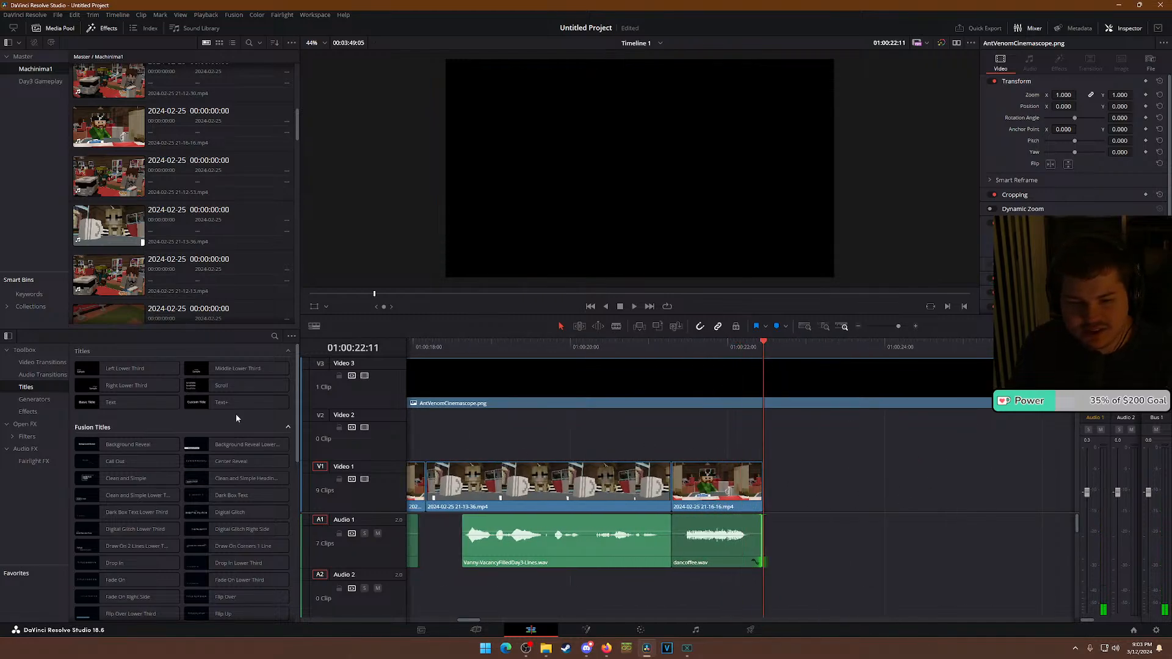
pyautogui.scroll(-3, 183, 245)
pyautogui.click(174, 272)
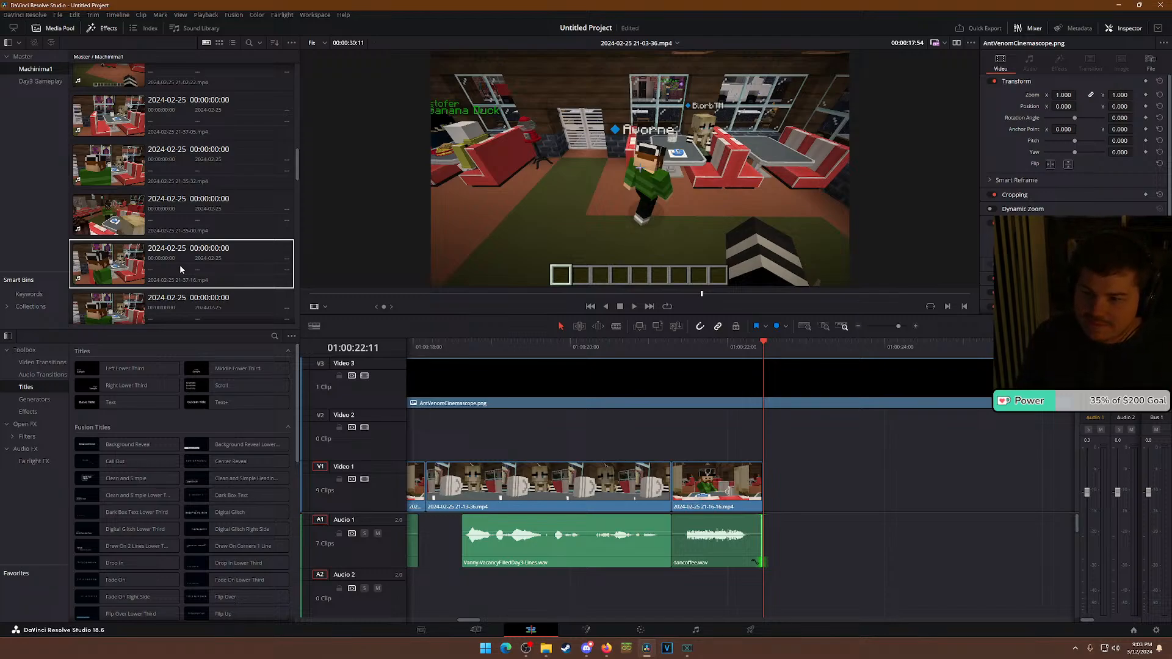
pyautogui.click(198, 232)
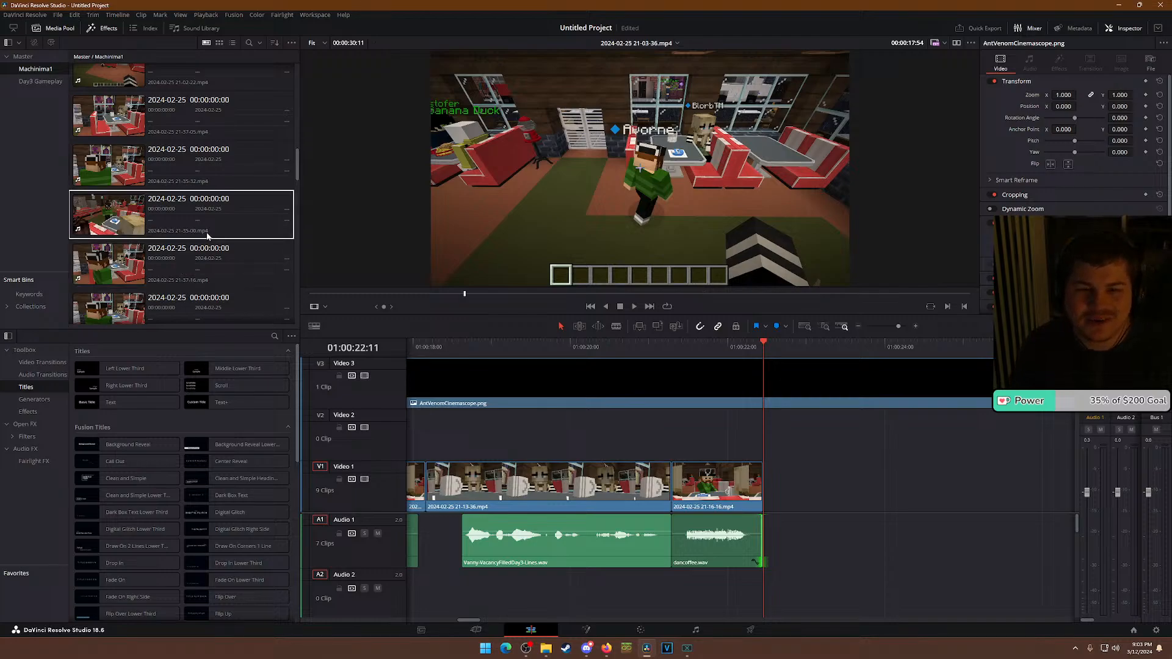
pyautogui.scroll(5, 161, 237)
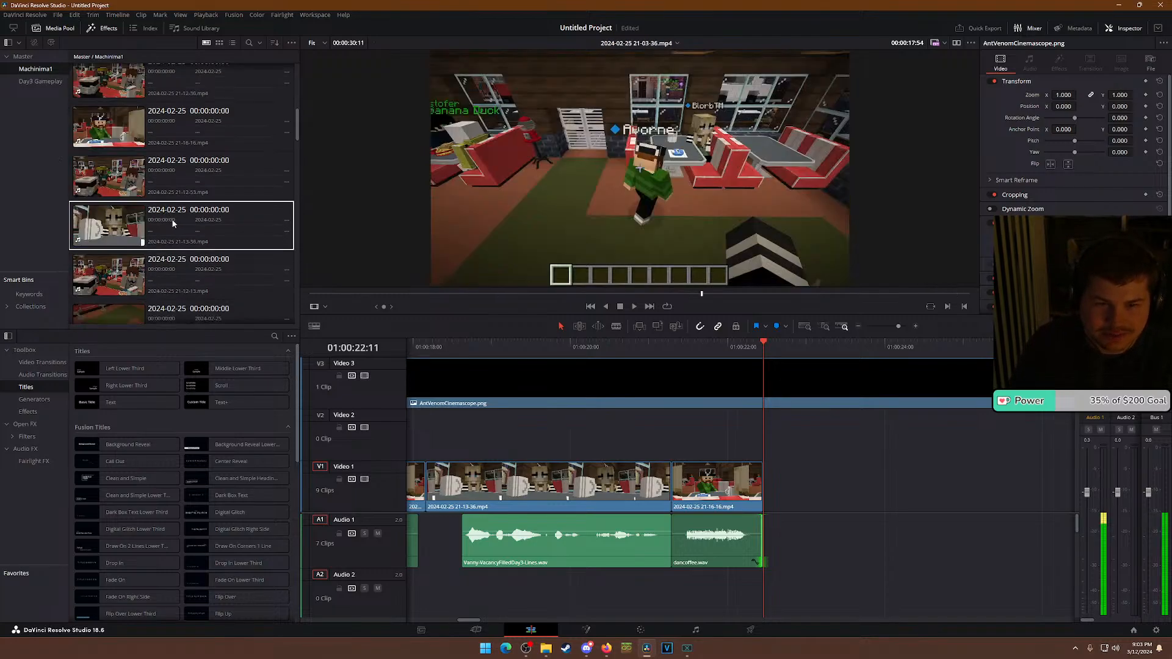
pyautogui.scroll(3, 122, 220)
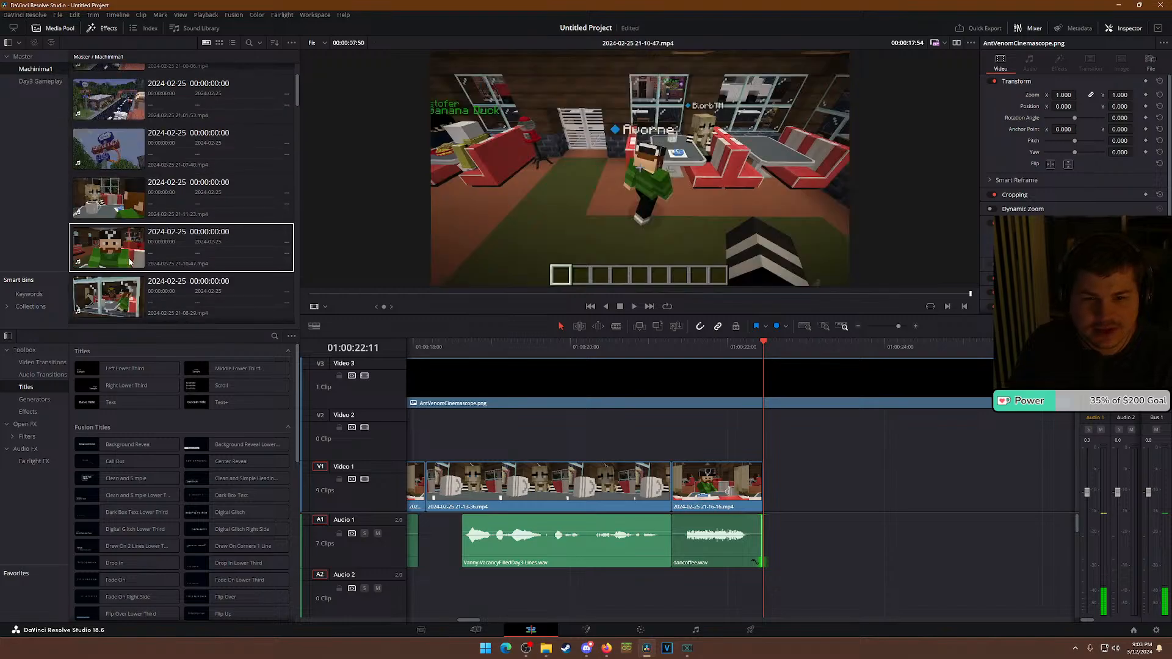
pyautogui.scroll(-5, 122, 232)
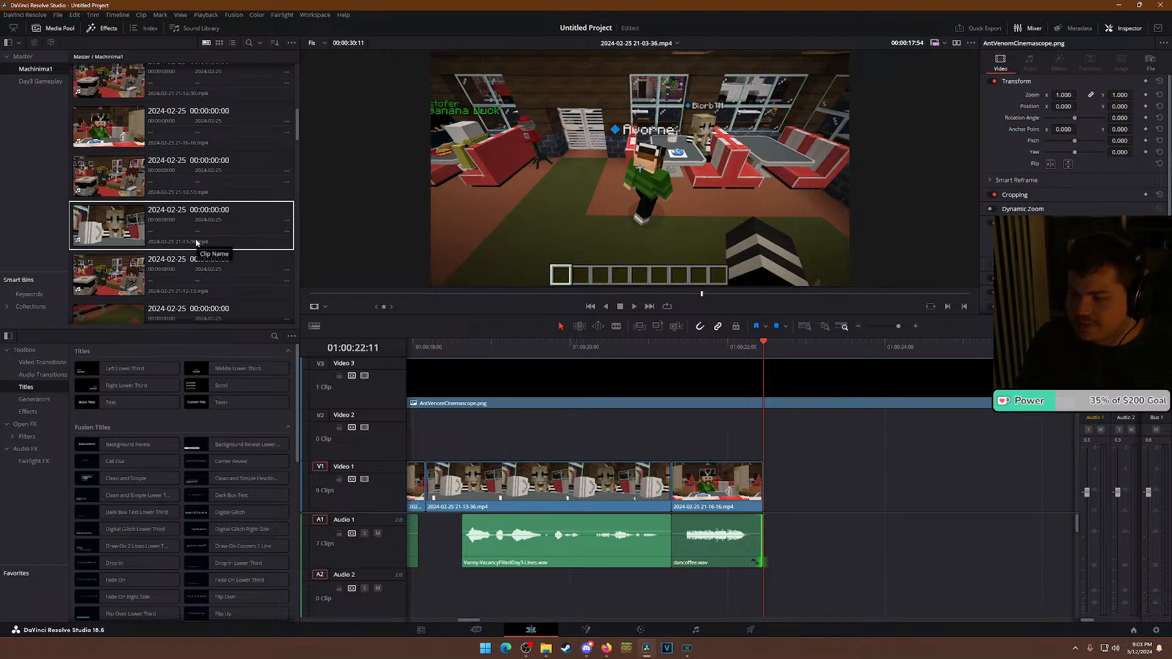
pyautogui.click(156, 264)
pyautogui.scroll(-5, 156, 269)
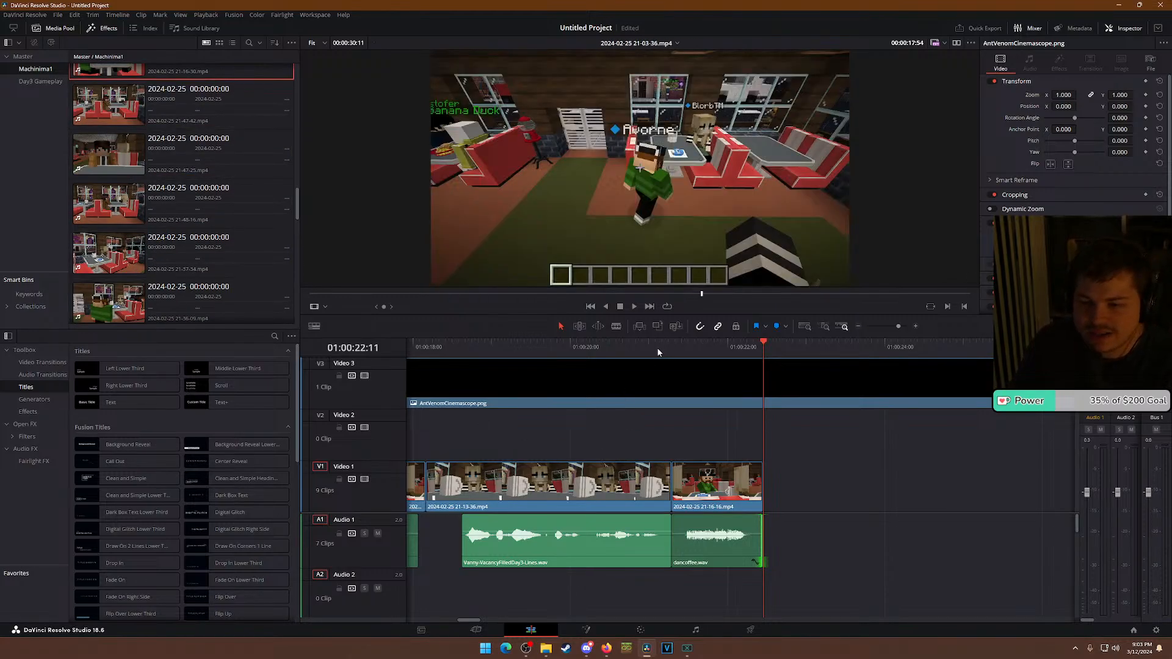
# Trim about eight frames from the start of the 21-13-36 shot at 01:00:18:04 and close the gap so the following clips shift earlier.
pyautogui.click(505, 348)
pyautogui.press('space')
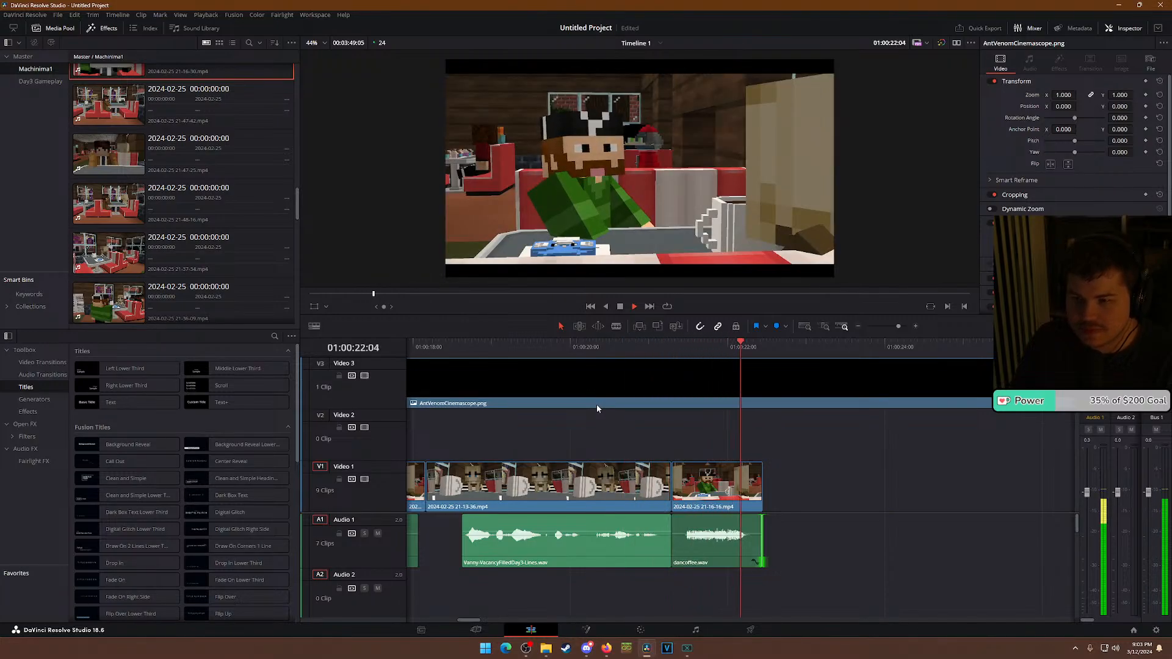
pyautogui.press('space')
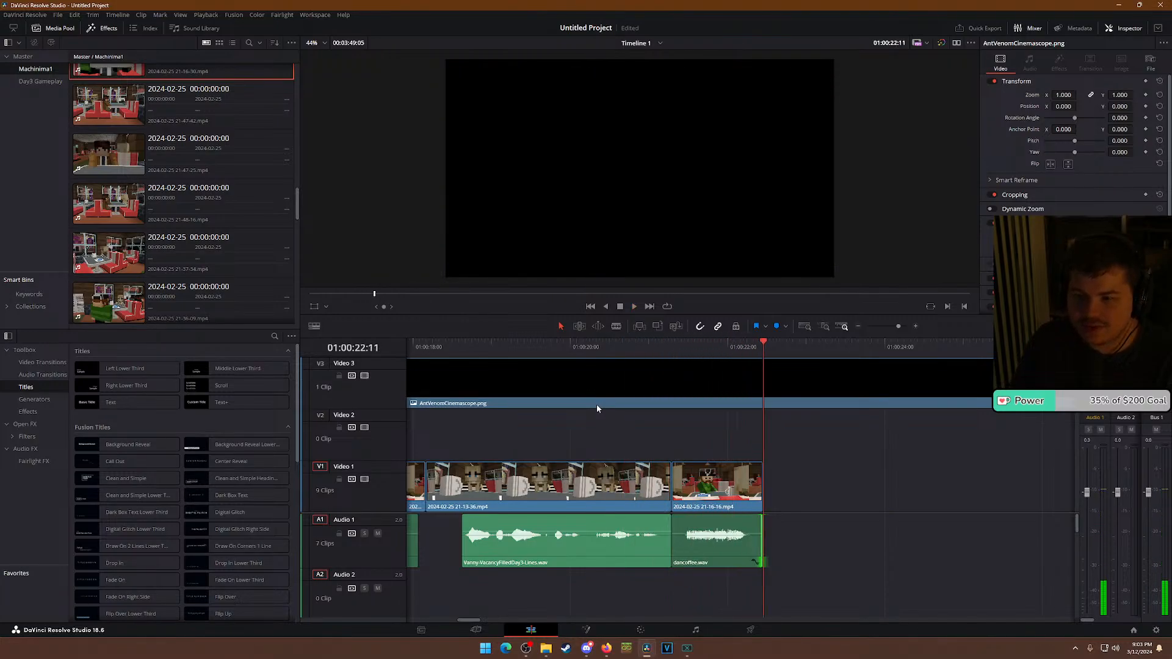
pyautogui.click(452, 347)
pyautogui.hotkey('ctrl', 'b')
pyautogui.click(434, 492)
pyautogui.press('Delete')
pyautogui.rightClick(438, 496)
pyautogui.click(459, 497)
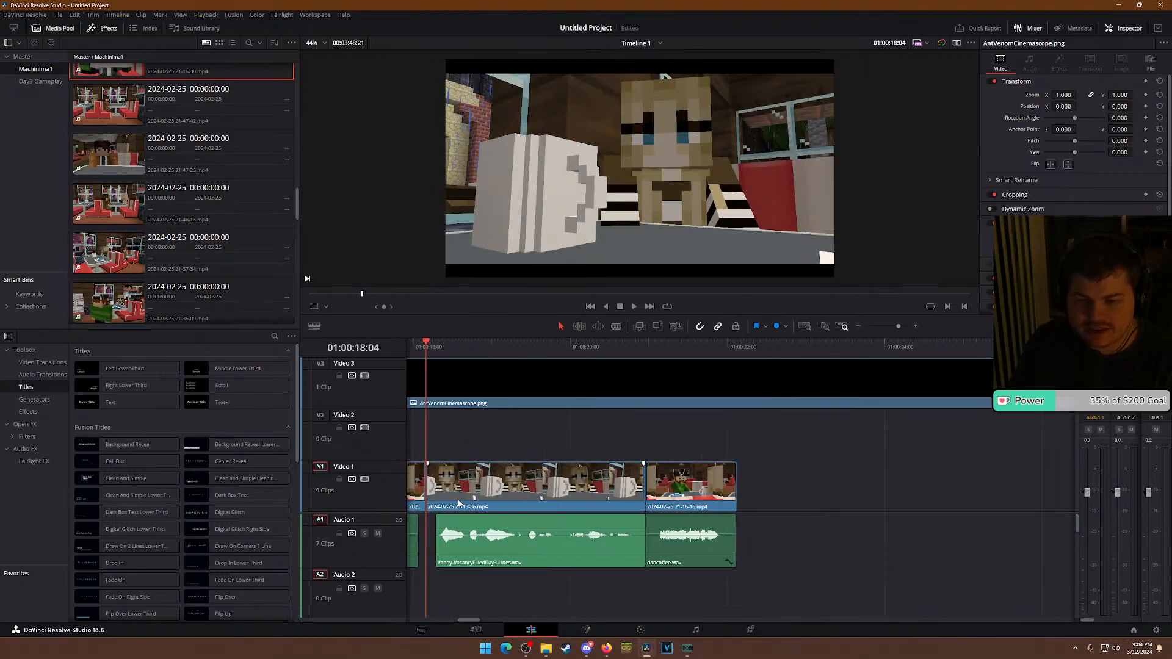
# Copy the Vanny-VacancyFilledDay3-Lines.wav clip under the 21-13-36 shot to the empty part of Audio 1 at about 01:00:25.
pyautogui.scroll(-3, 678, 492)
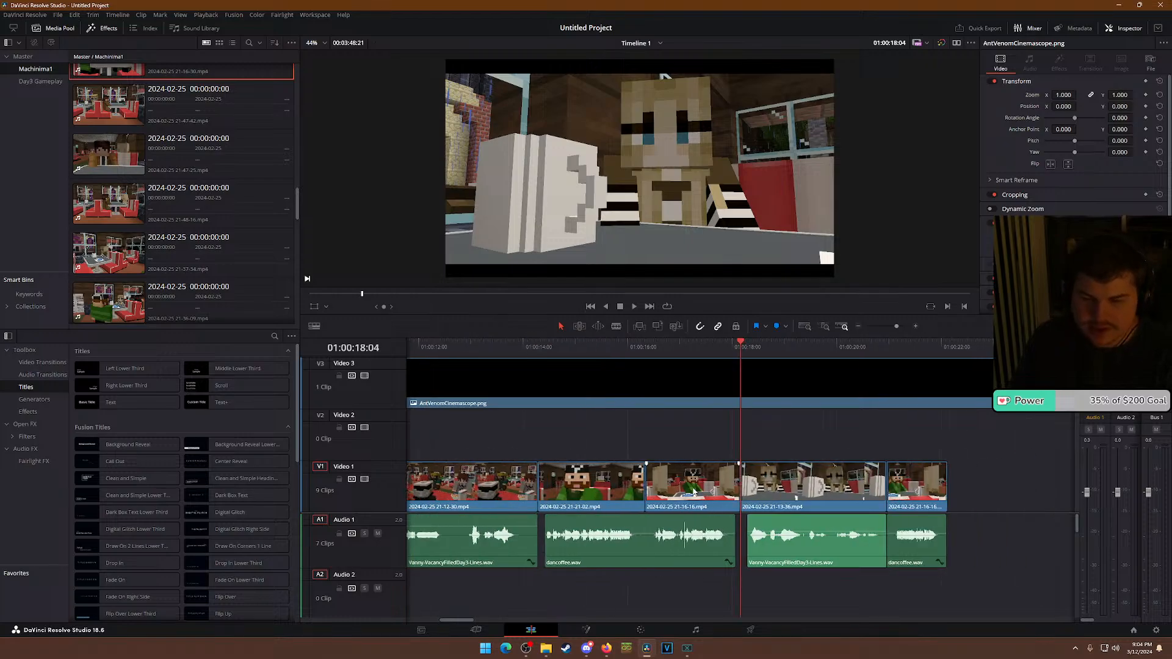
pyautogui.click(204, 122)
pyautogui.scroll(4, 202, 183)
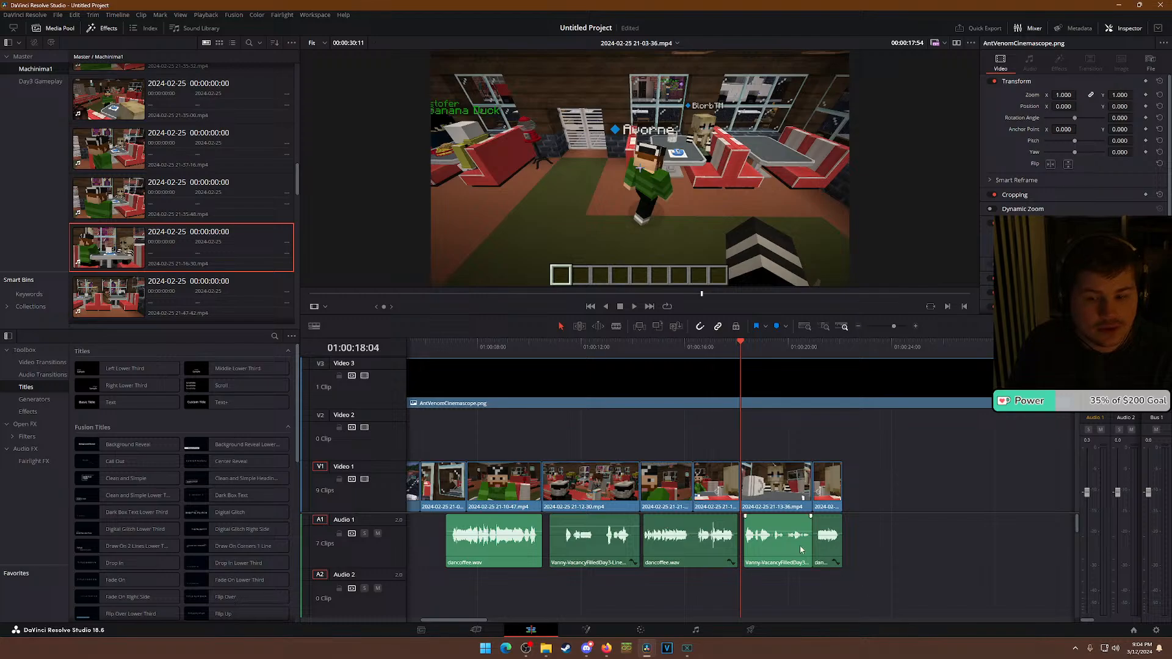
pyautogui.click(762, 554)
pyautogui.press('space')
pyautogui.press('space')
pyautogui.keyDown('alt'); pyautogui.moveTo(766, 564); pyautogui.dragTo(935, 566); pyautogui.keyUp('alt')
pyautogui.hotkey('shift', 'z')
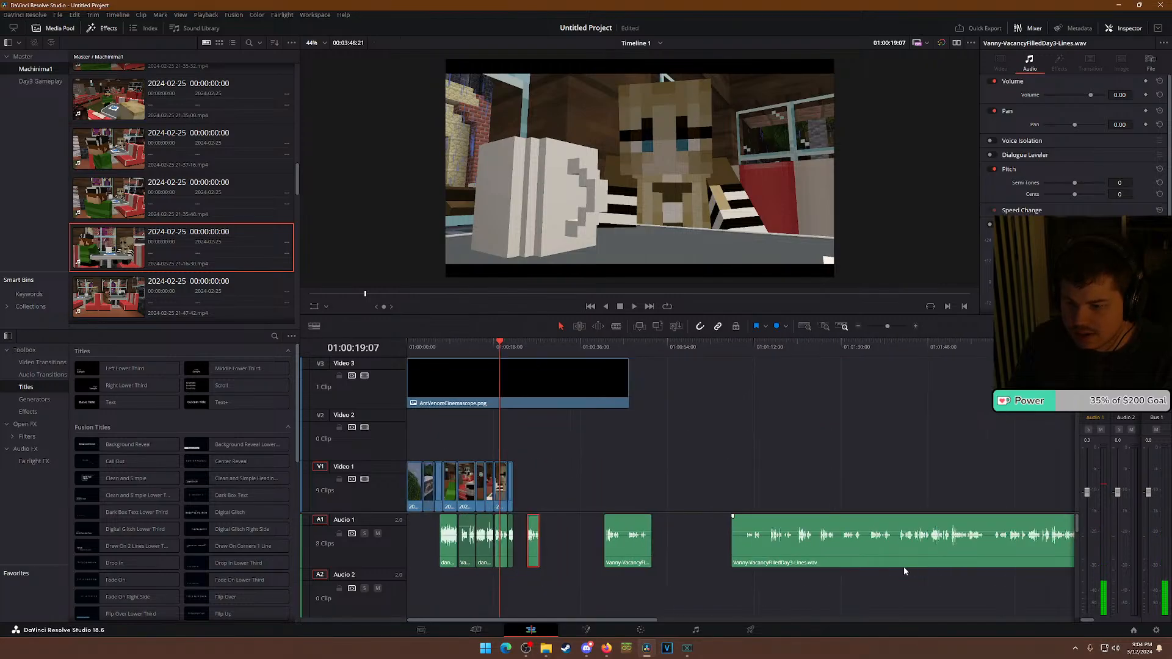
# Delete the short Vanny-VacancyFilledDay3-Lines.wav clip before the long recording and shift the long recording about 18 seconds earlier.
pyautogui.hotkey('ctrl', 'z')
pyautogui.hotkey('ctrl', 'z')
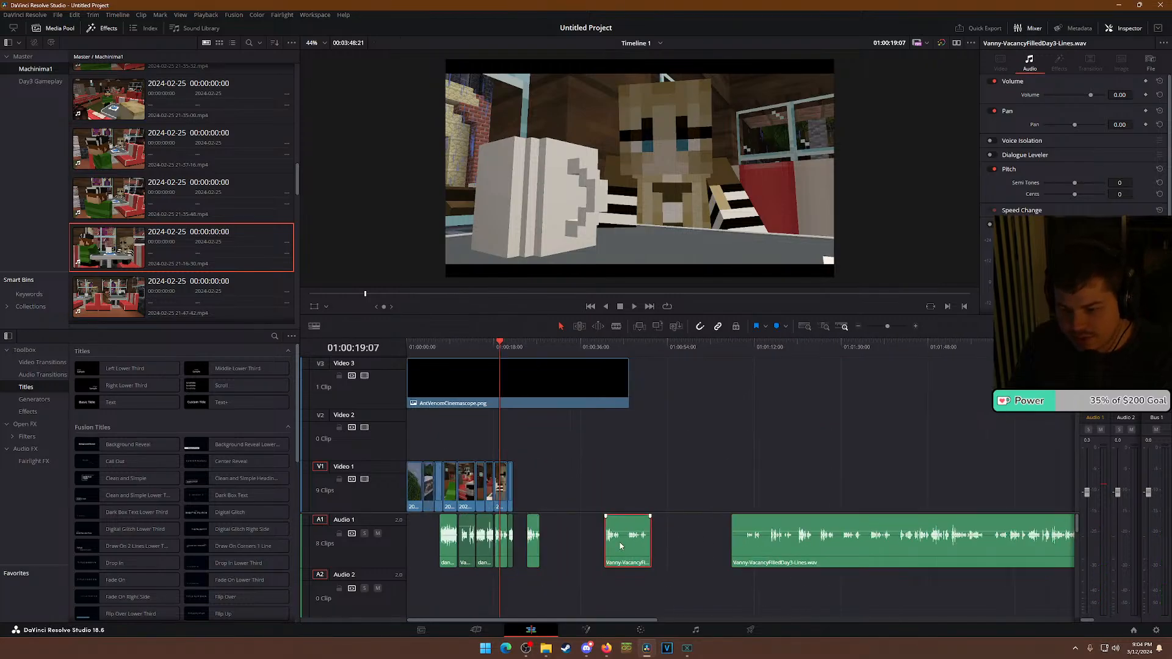
pyautogui.hotkey('ctrl', 'z')
# Listen through the long Vanny-VacancyFilledDay3-Lines.wav recording up to about 01:01:45 to find the next voice line.
pyautogui.click(678, 352)
pyautogui.press('space')
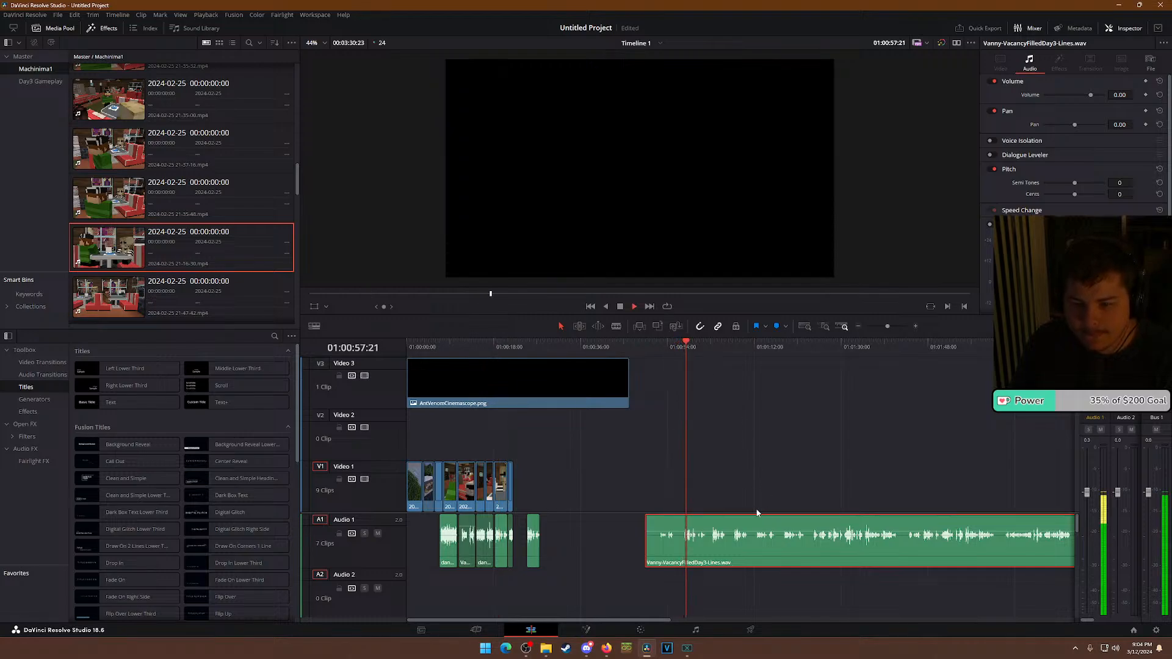
pyautogui.click(733, 346)
pyautogui.click(774, 350)
pyautogui.click(783, 353)
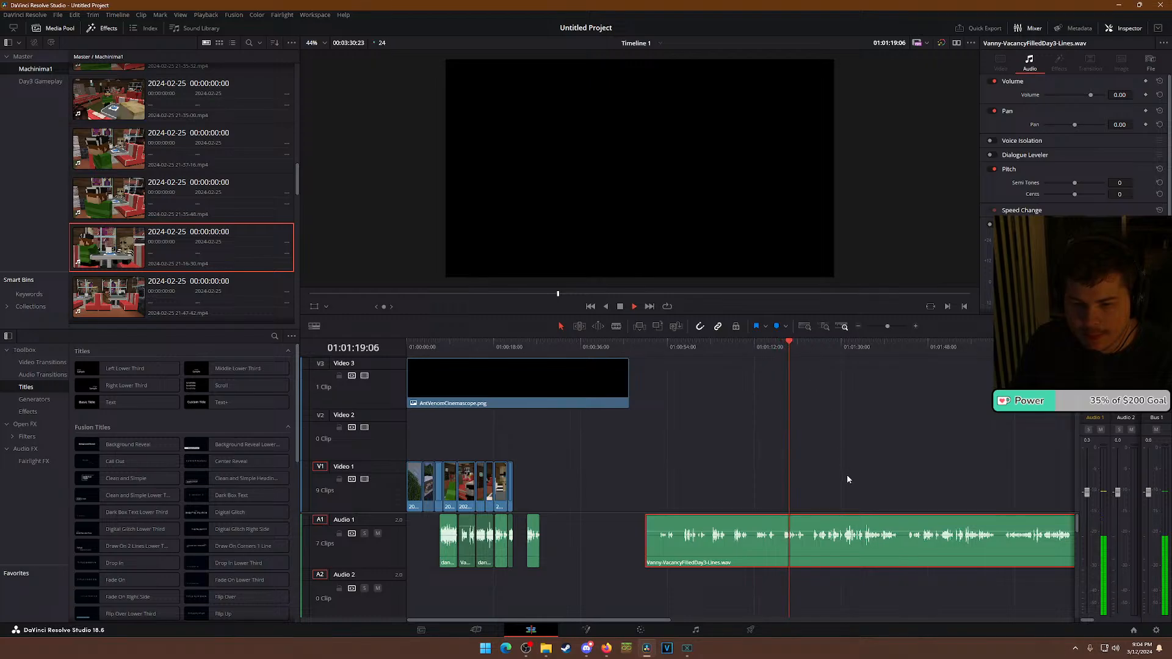
pyautogui.click(815, 353)
pyautogui.click(811, 353)
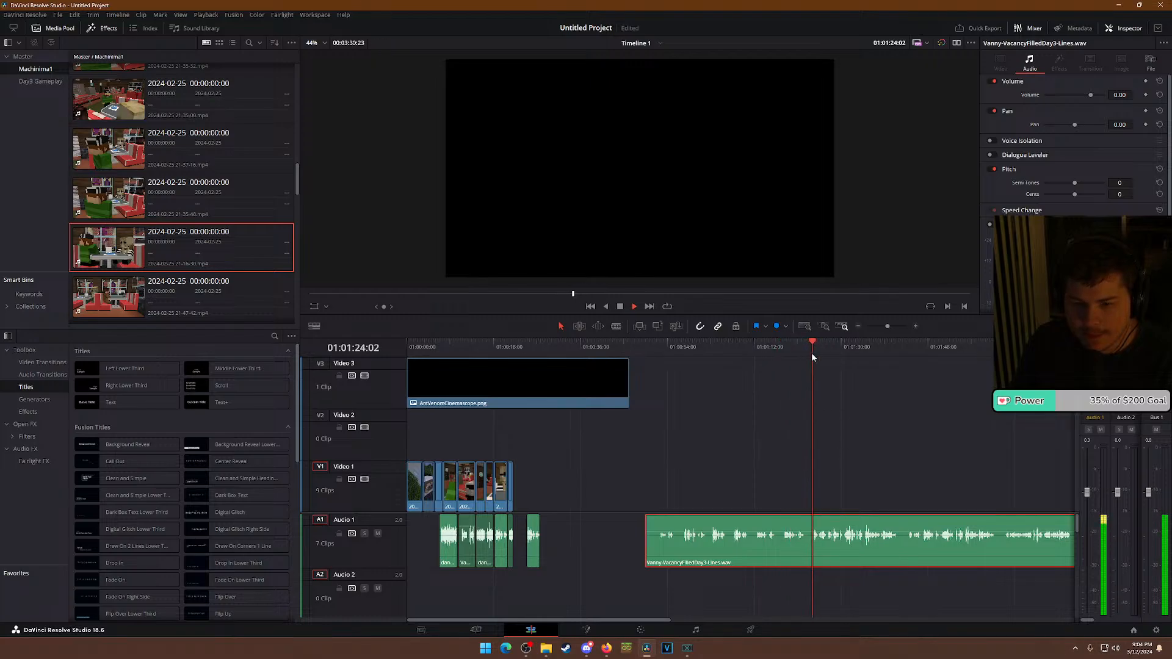
pyautogui.click(763, 347)
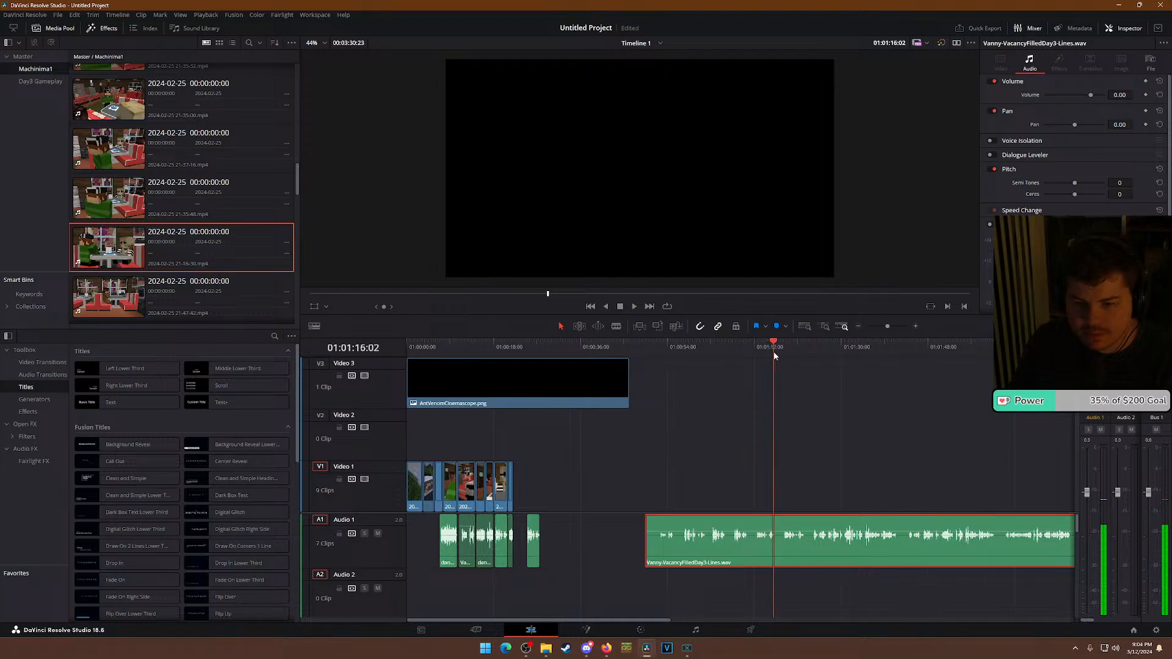
pyautogui.click(925, 353)
pyautogui.click(903, 347)
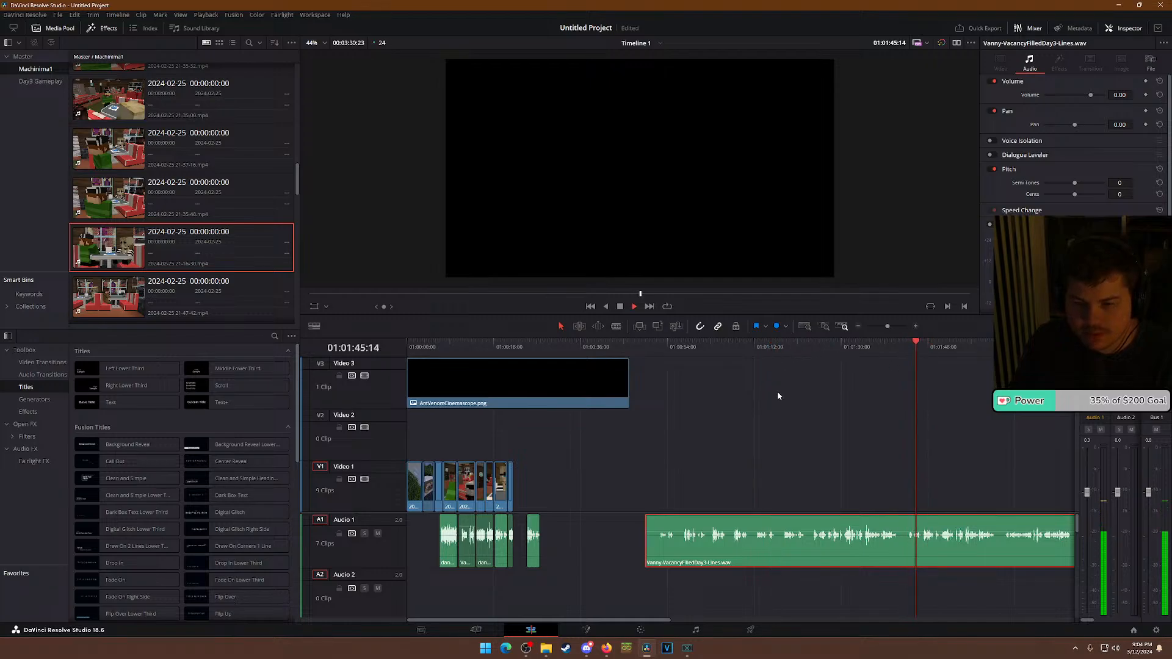
pyautogui.click(784, 346)
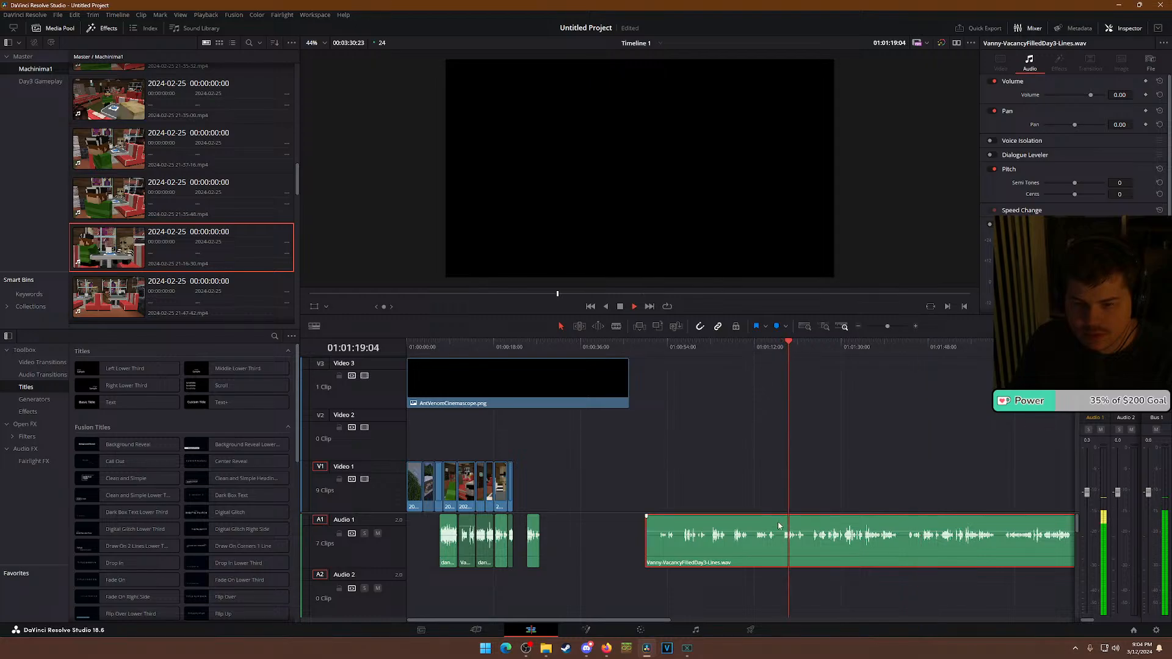
# Split the long Vanny-VacancyFilledDay3-Lines.wav recording before and after the chosen line, at about 01:01:18:00 and 01:01:22:08.
pyautogui.press('space')
pyautogui.press('b')
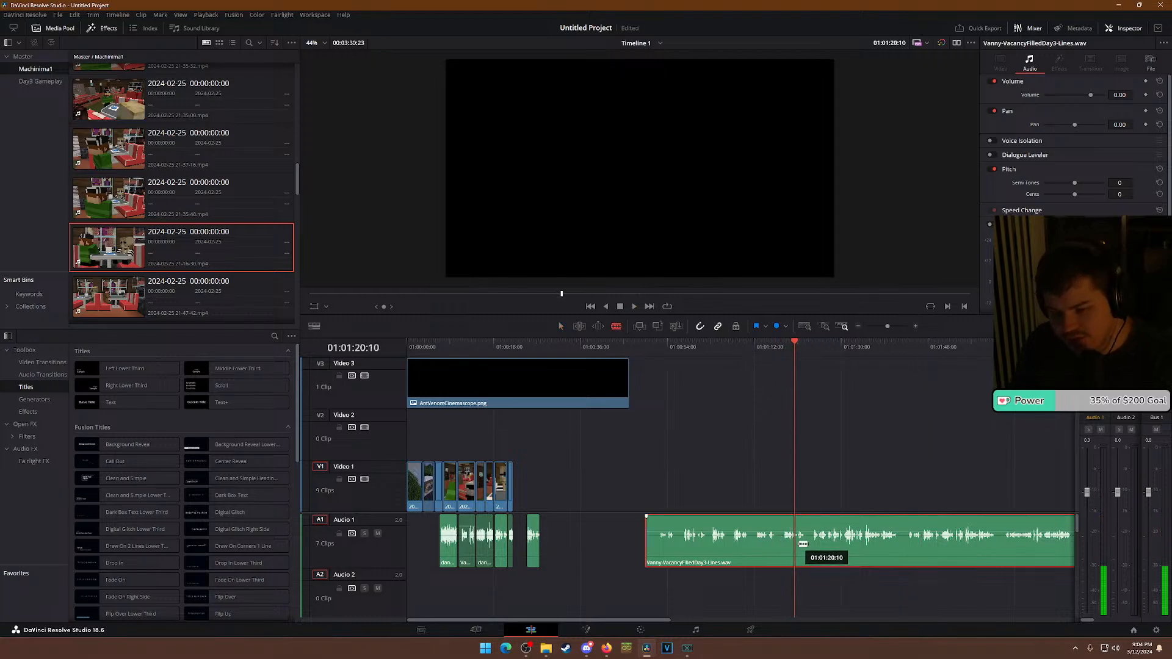
pyautogui.click(784, 543)
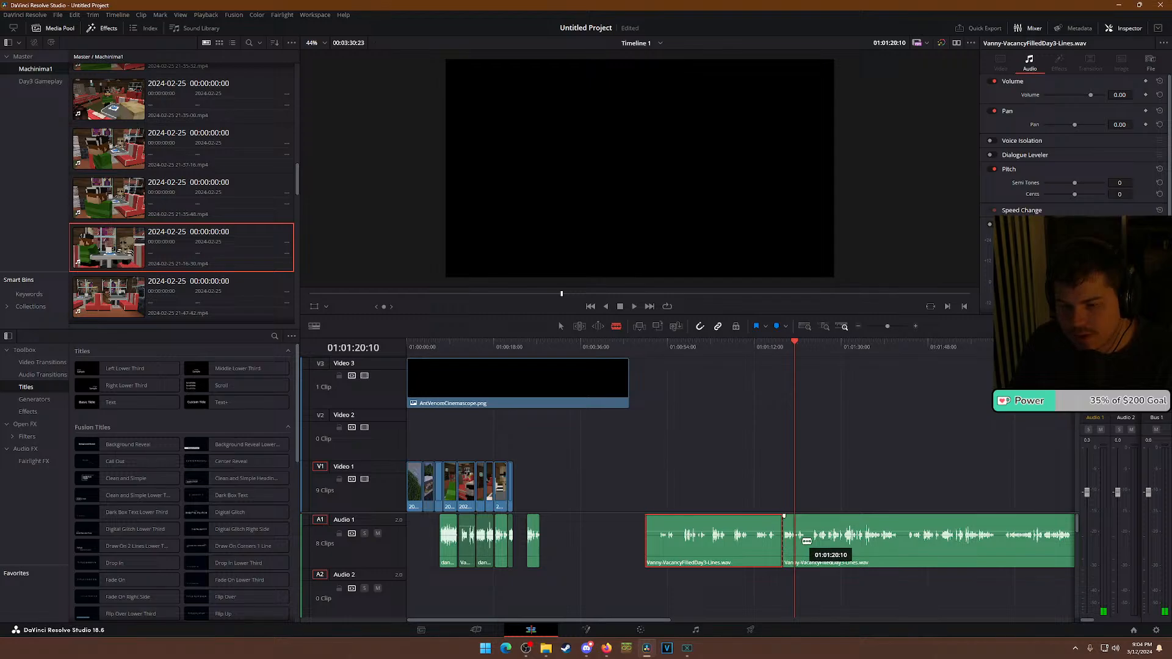
pyautogui.press('space')
pyautogui.scroll(5, 811, 540)
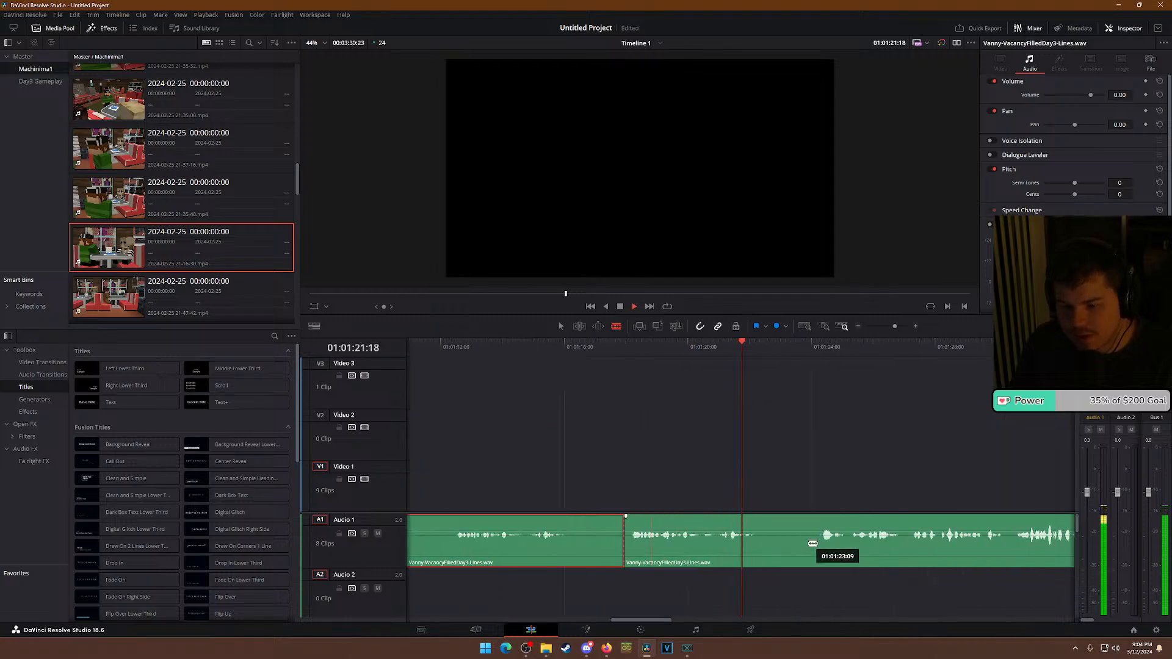
pyautogui.press('space')
pyautogui.click(761, 543)
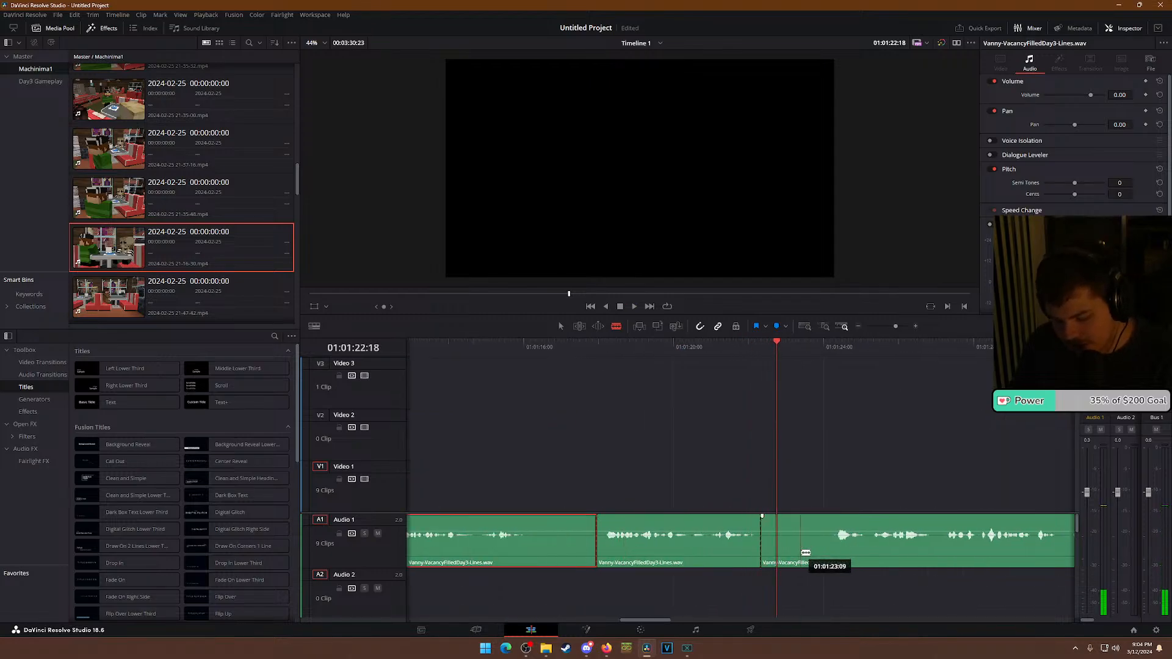
# Remove the recording's section from about 01:01:22 to 01:01:44, close that gap, and delete the segment before 01:01:18.
pyautogui.scroll(-5, 806, 553)
pyautogui.click(799, 543)
pyautogui.press('a')
pyautogui.click(771, 544)
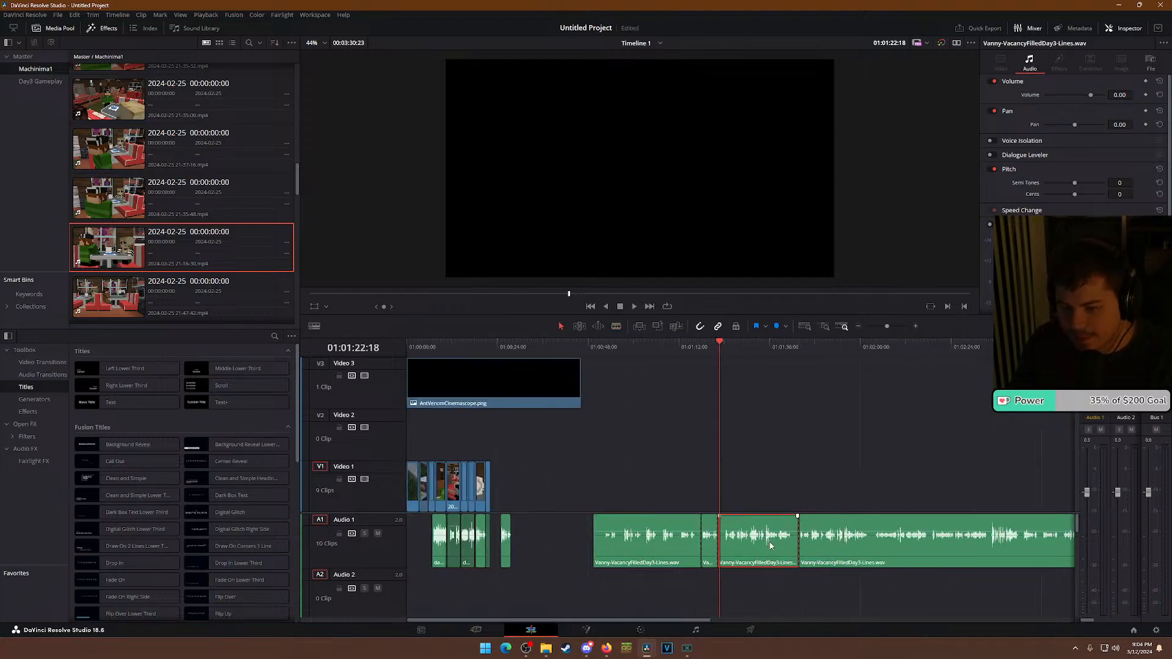
pyautogui.press('Delete')
pyautogui.click(801, 346)
pyautogui.press('space')
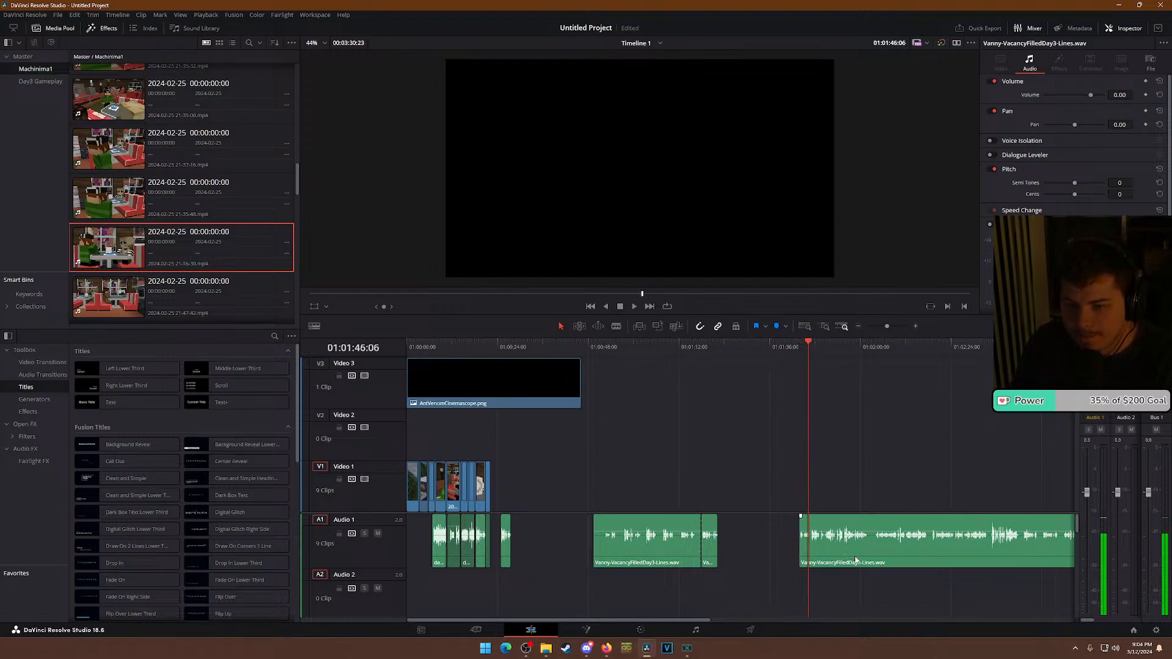
pyautogui.moveTo(825, 561); pyautogui.dragTo(773, 561)
pyautogui.click(626, 560)
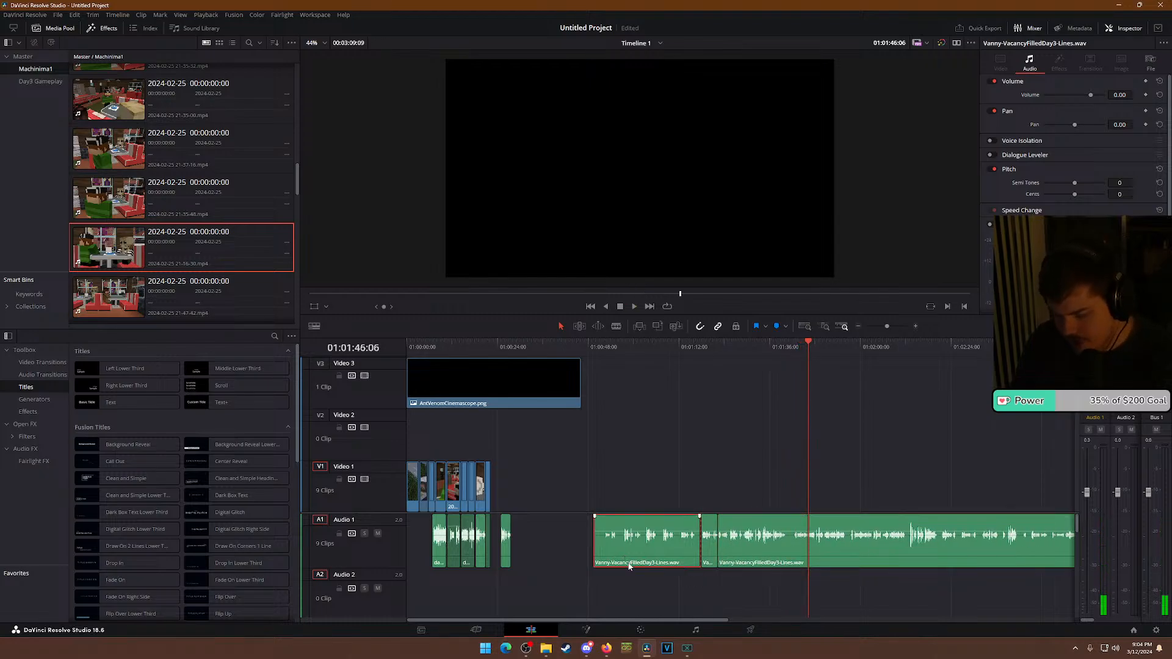
pyautogui.press('Delete')
# Split the remaining recording at about 01:01:41 and move its first two segments back towards the scene, starting at about 01:00:32.
pyautogui.press('b')
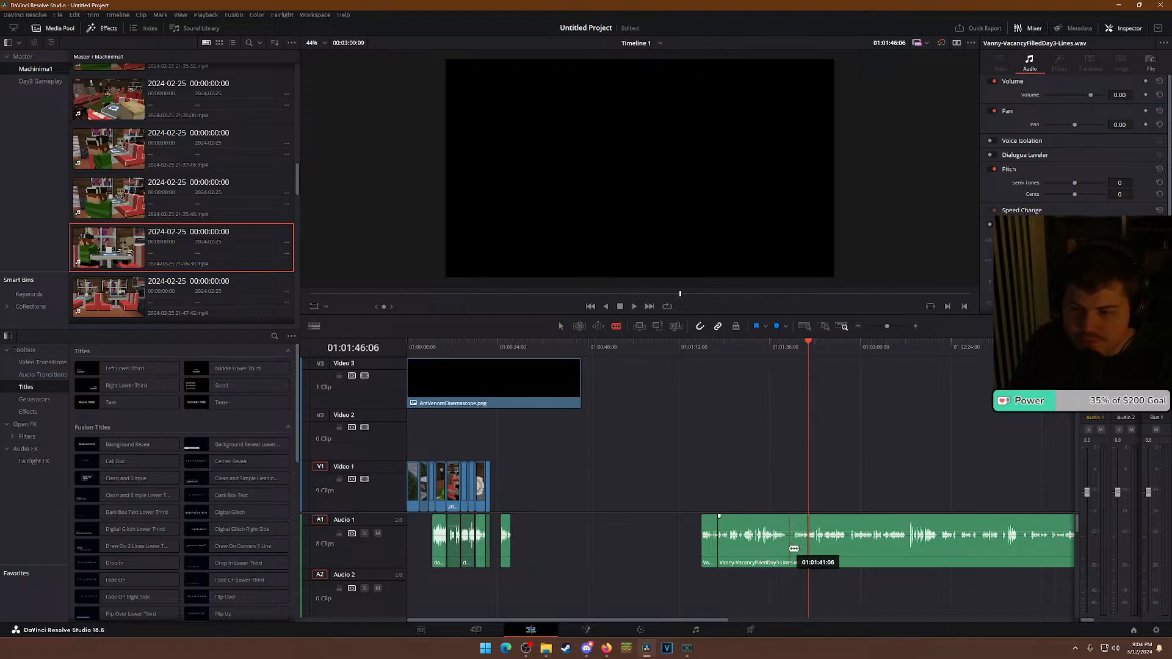
pyautogui.click(788, 548)
pyautogui.press('a')
pyautogui.moveTo(763, 589); pyautogui.dragTo(571, 551)
pyautogui.scroll(-1, 632, 553)
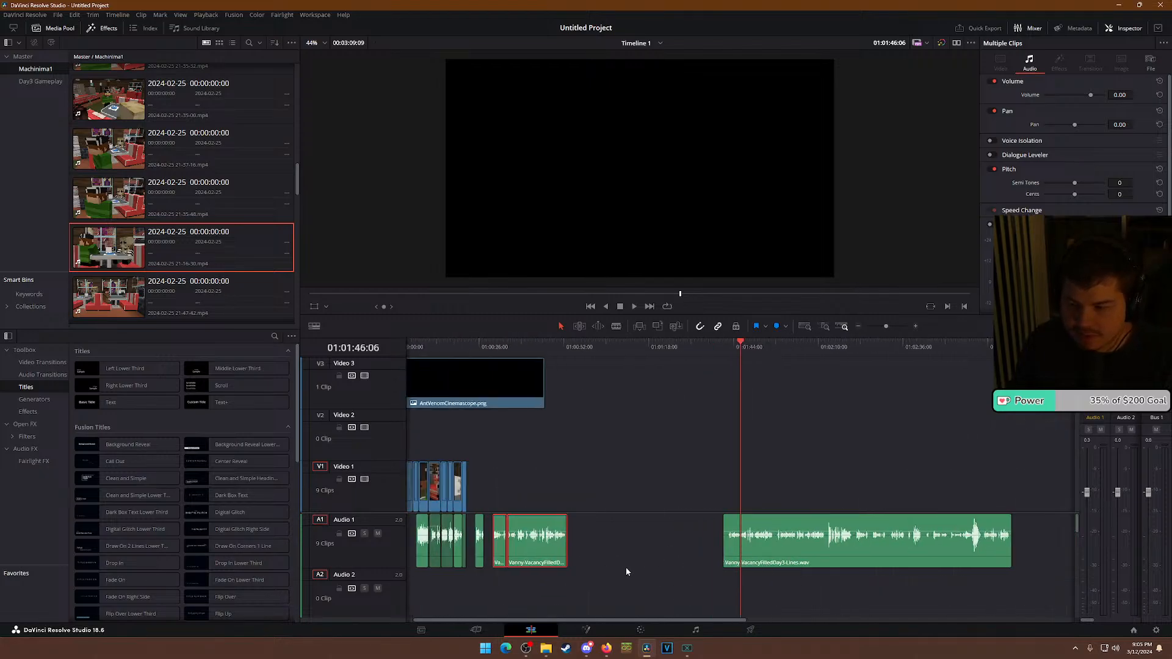
pyautogui.scroll(-1, 628, 566)
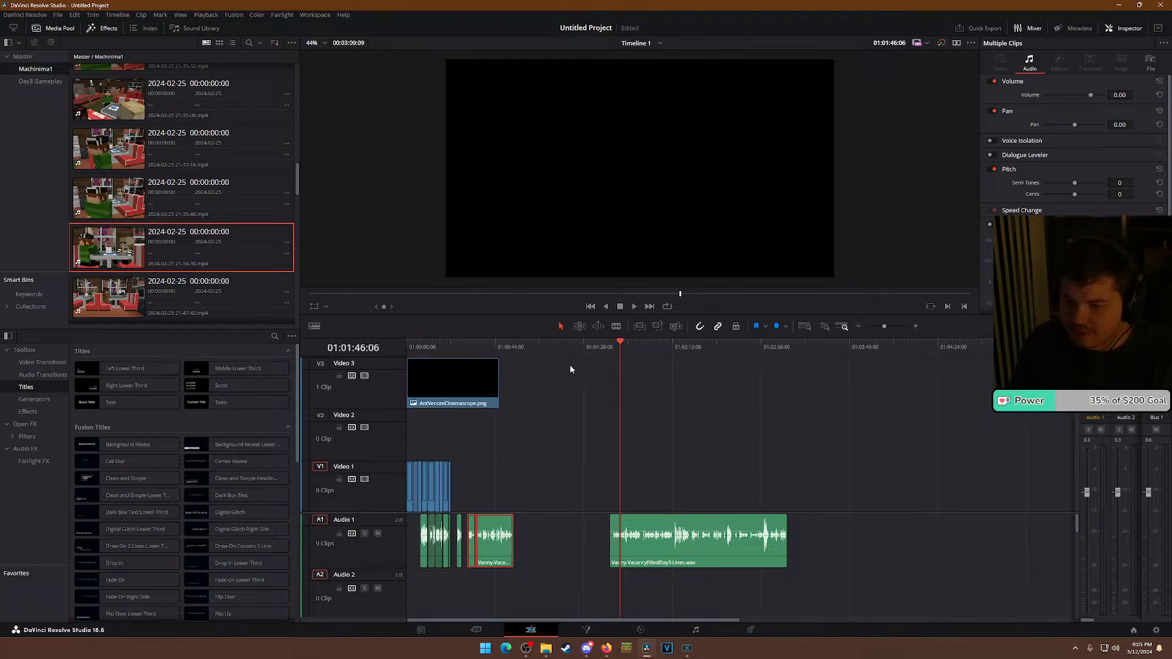
pyautogui.click(473, 342)
pyautogui.scroll(4, 628, 426)
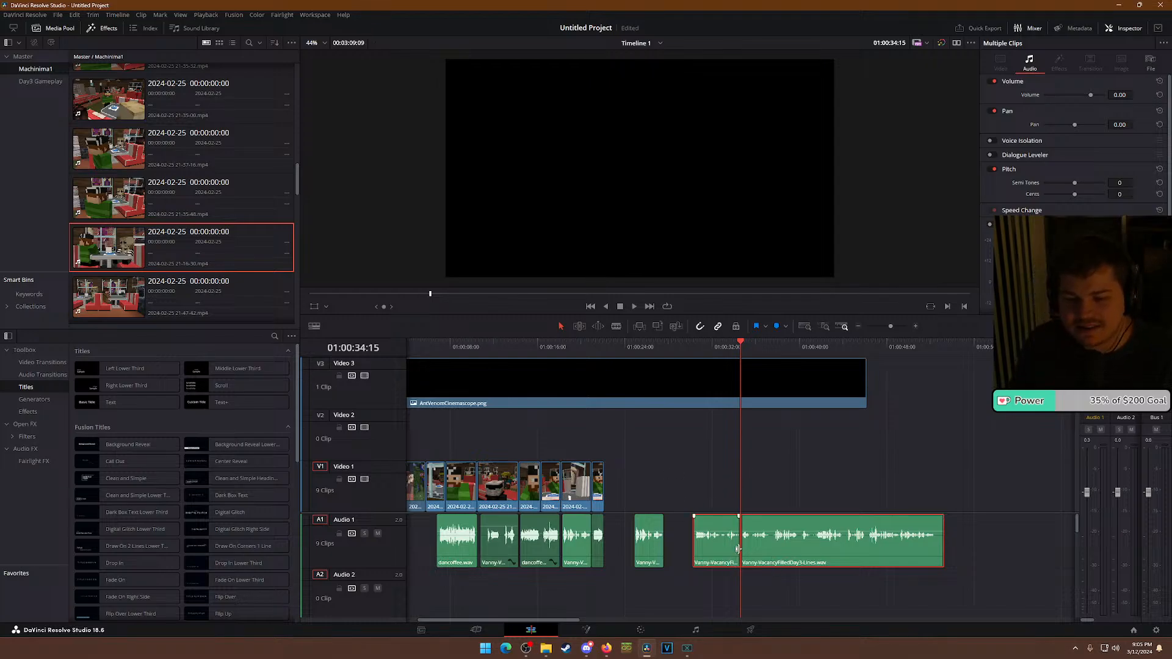
pyautogui.moveTo(780, 554)
pyautogui.mouseDown()
pyautogui.moveTo(746, 544)
pyautogui.moveTo(755, 558)
pyautogui.moveTo(790, 559)
pyautogui.mouseUp()
# Delete the short Vanny voice clip at about 01:00:25 and move the two later voice segments directly against the last dancoffee.wav clip.
pyautogui.click(636, 347)
pyautogui.press('space')
pyautogui.click(657, 559)
pyautogui.click(675, 555)
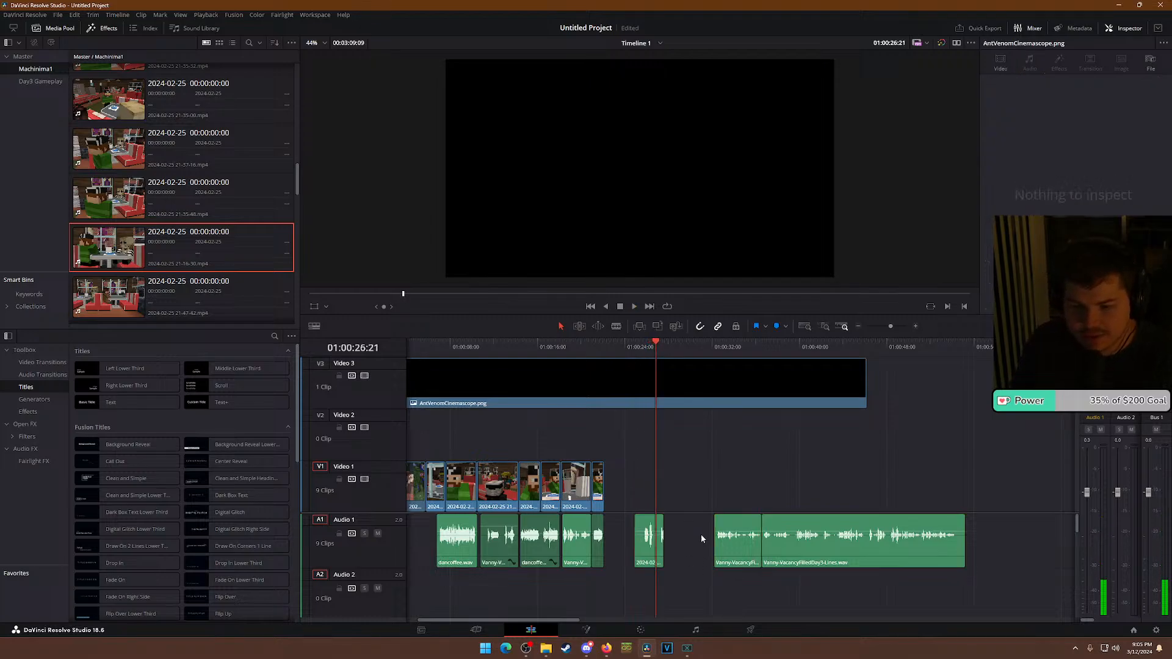
pyautogui.click(648, 556)
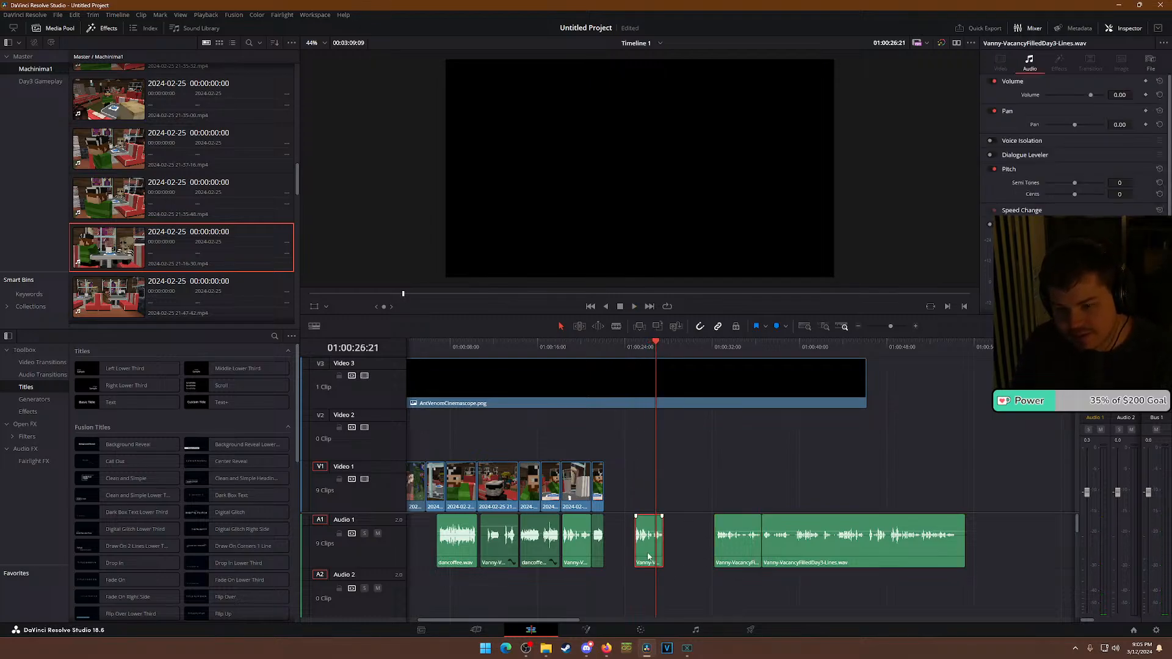
pyautogui.moveTo(878, 605); pyautogui.dragTo(630, 542)
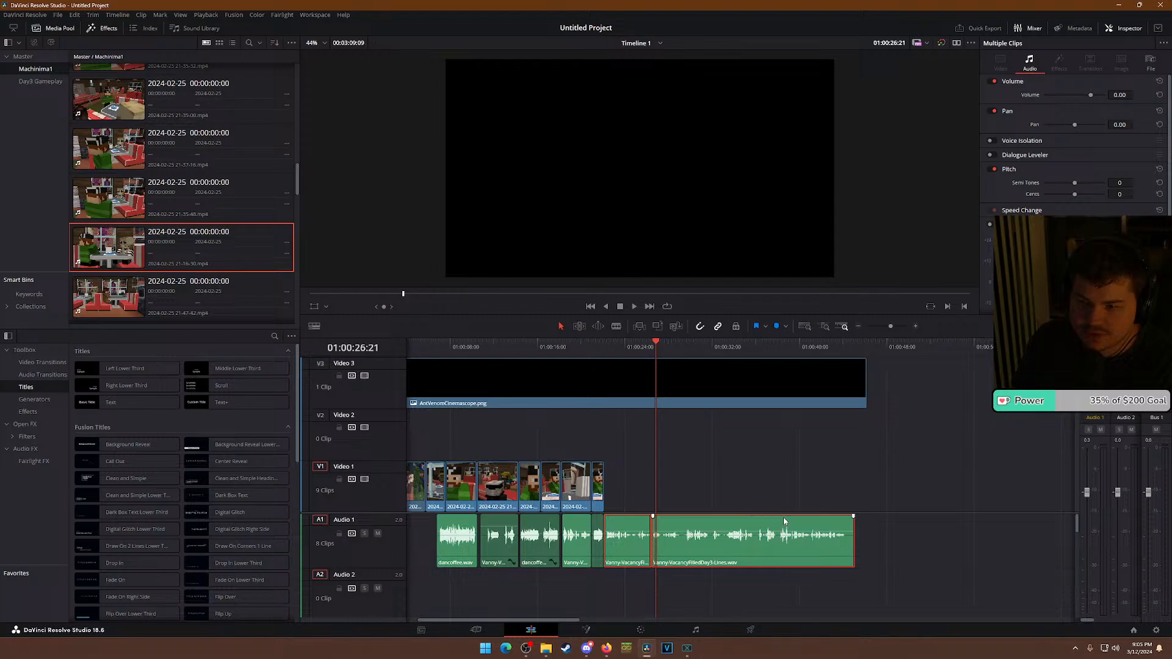
# Trim a sliver off the start of the first of the two last Vanny voice segments and butt both against the preceding dancoffee.wav clip.
pyautogui.scroll(3, 895, 554)
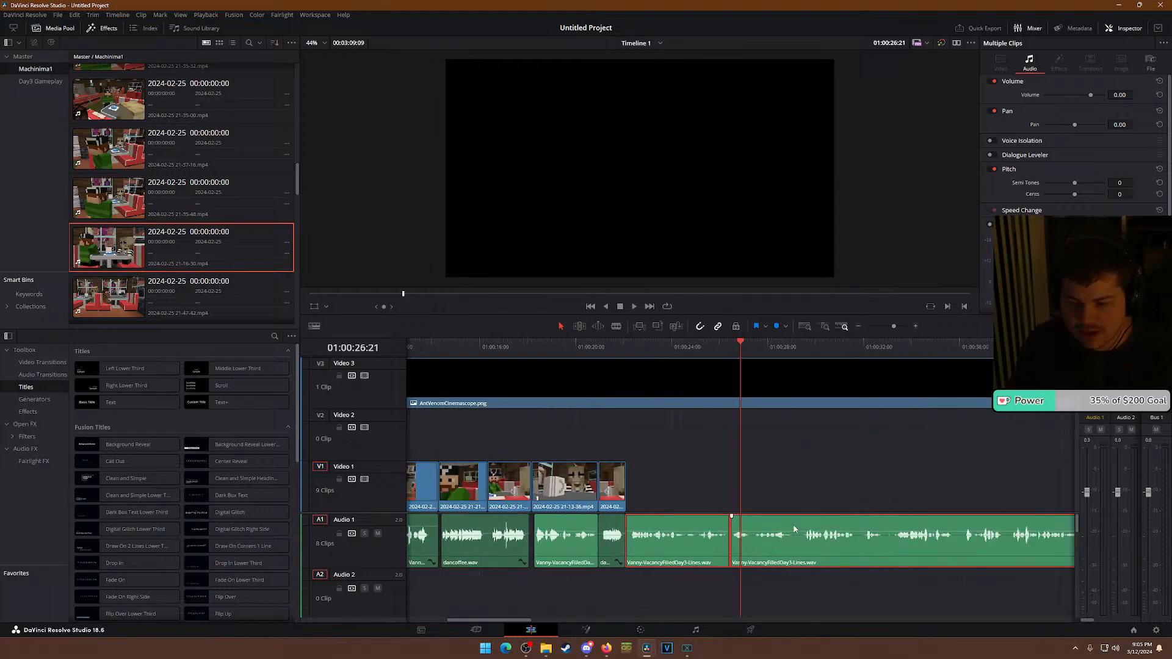
pyautogui.moveTo(663, 552); pyautogui.dragTo(699, 558)
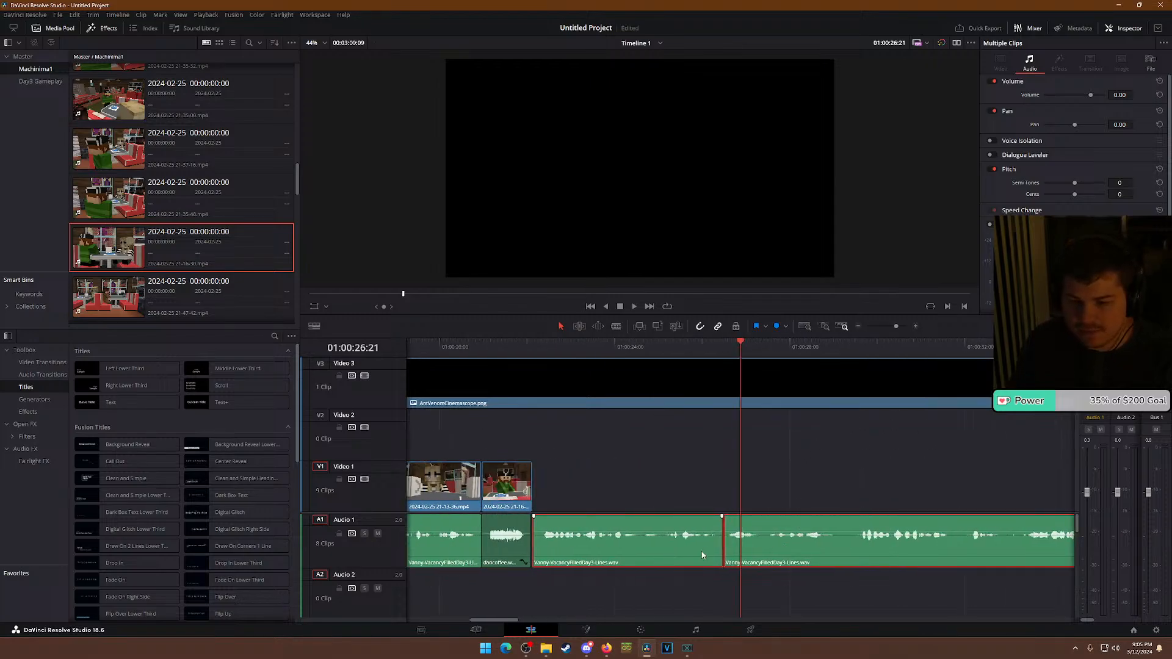
pyautogui.hotkey('ctrl', 'shift', 'a')
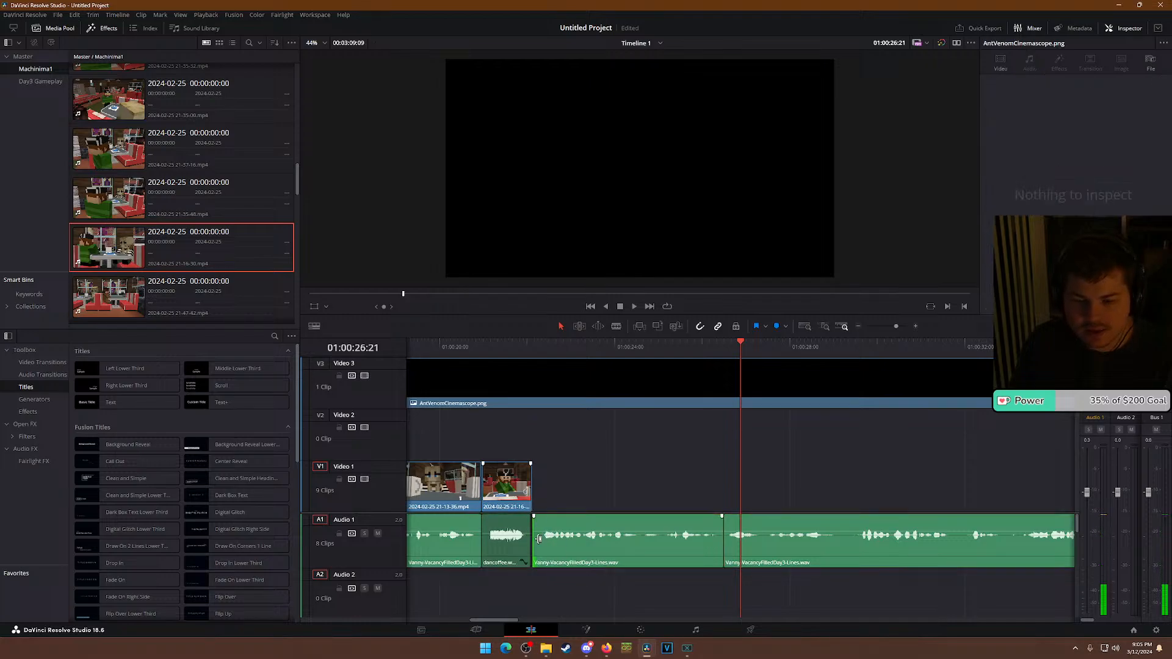
pyautogui.hotkey('ctrl', 's')
pyautogui.moveTo(537, 538); pyautogui.dragTo(543, 538)
pyautogui.moveTo(816, 579); pyautogui.dragTo(673, 547)
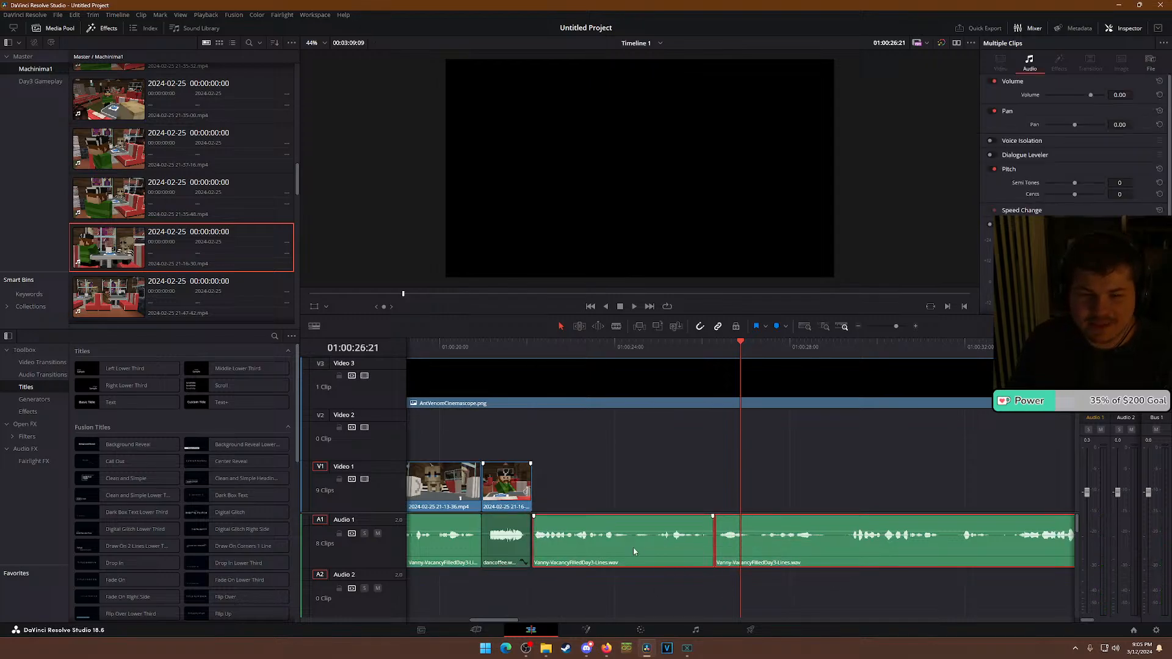
# Play back the last Vanny recording, split it at 01:00:29:02, and move the remainder about 01:21 later.
pyautogui.scroll(-4, 666, 544)
pyautogui.scroll(1, 634, 541)
pyautogui.scroll(1, 638, 543)
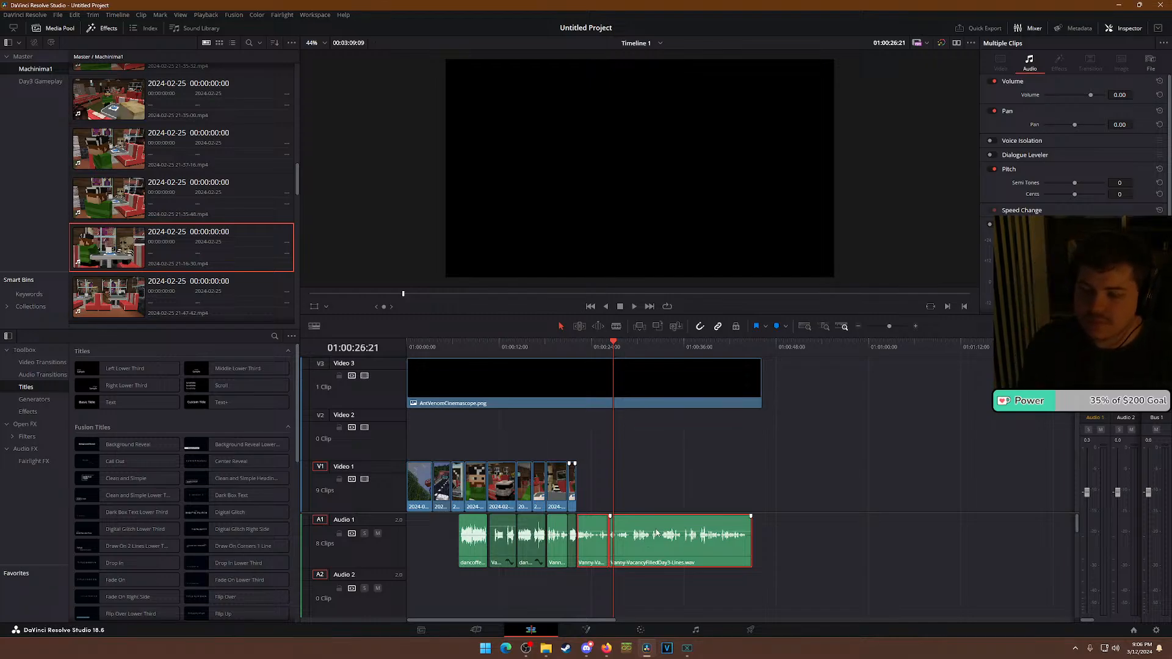
pyautogui.scroll(2, 610, 450)
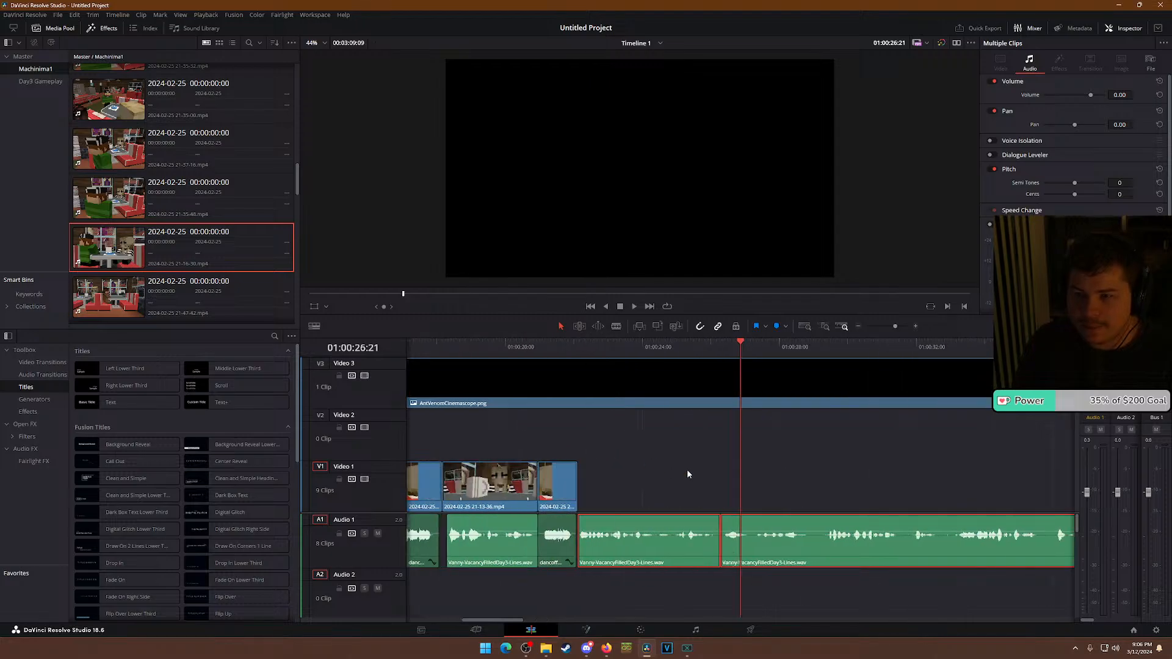
pyautogui.click(635, 354)
pyautogui.press('space')
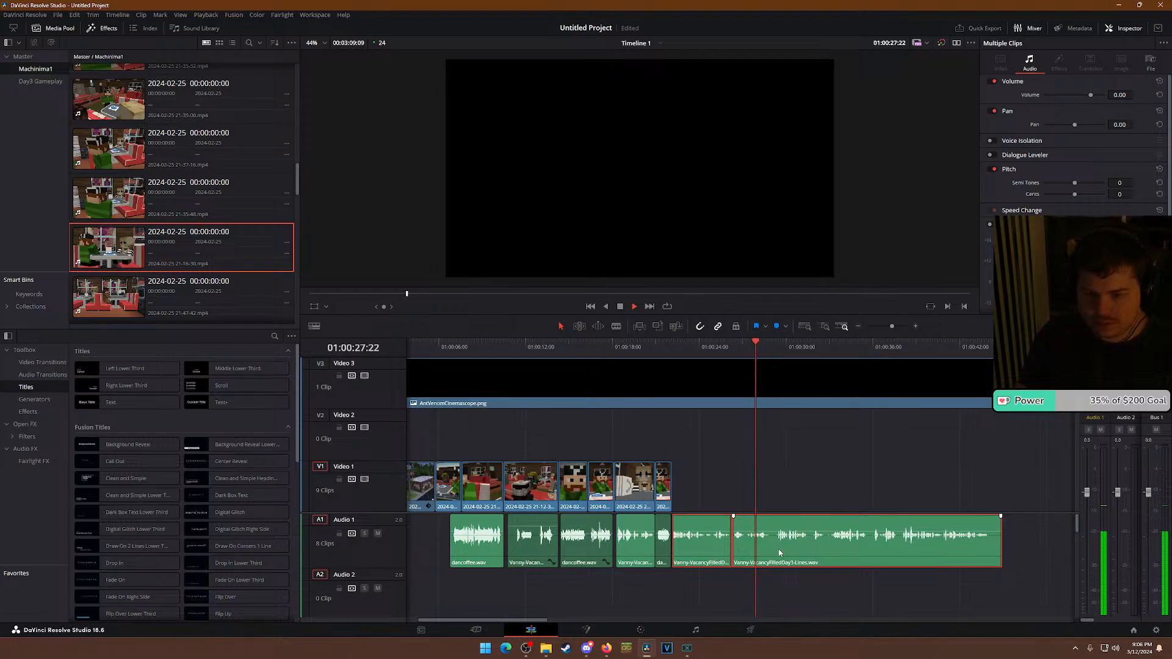
pyautogui.press('space')
pyautogui.press('b')
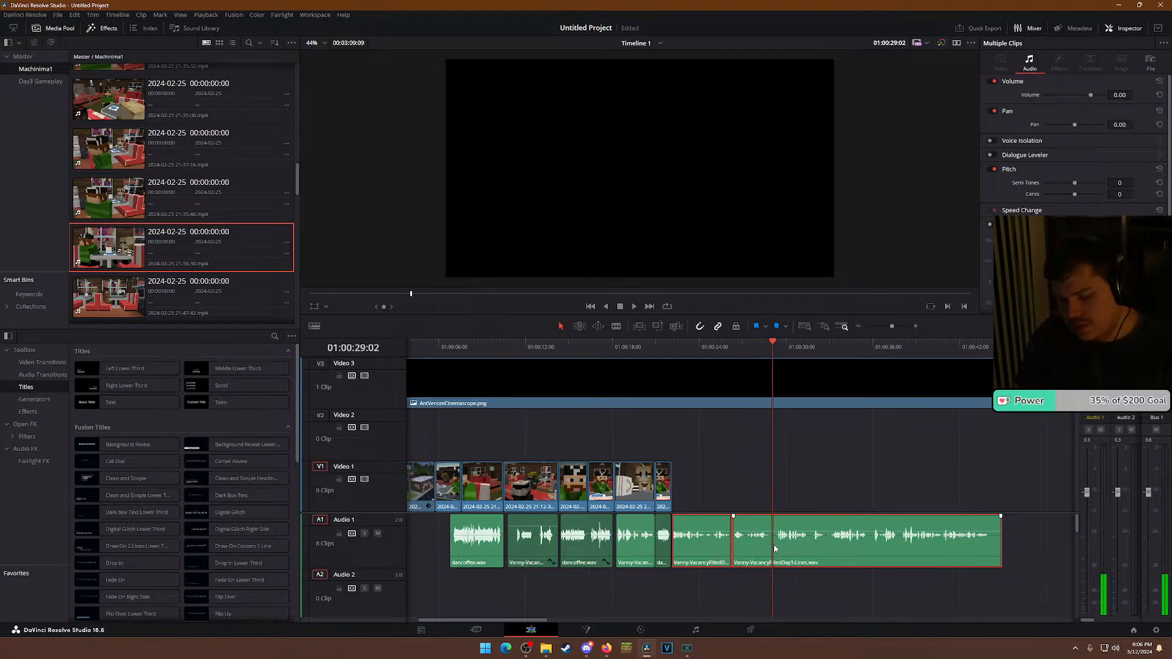
pyautogui.click(777, 540)
pyautogui.press('a')
pyautogui.moveTo(782, 540); pyautogui.dragTo(810, 540)
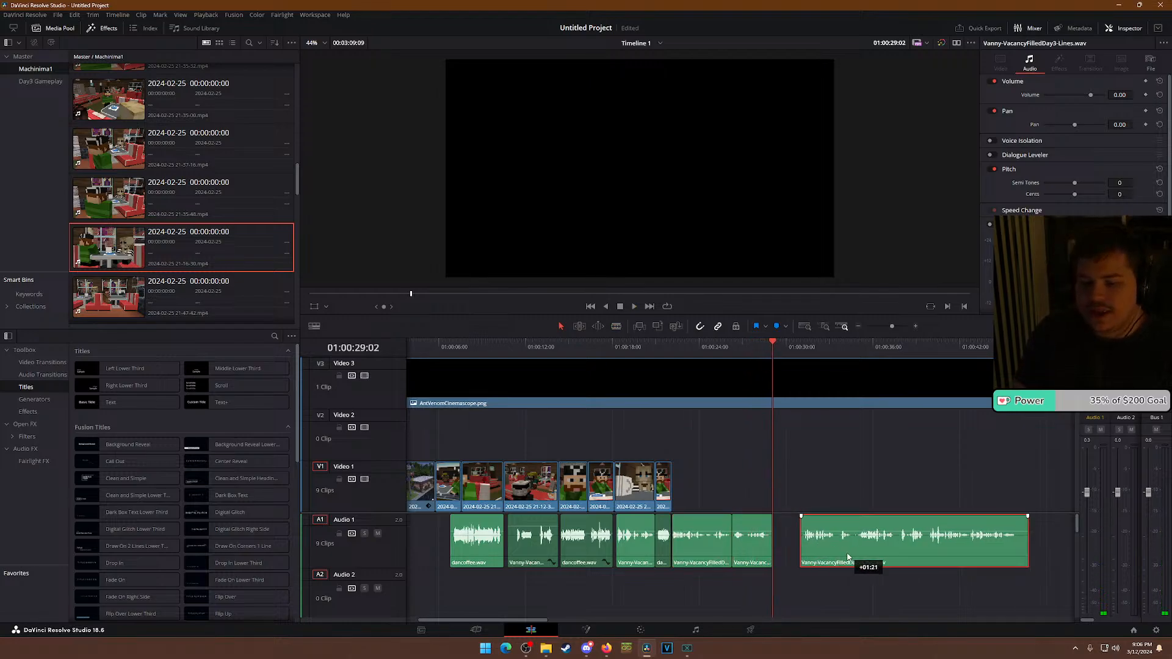
# Preview diner shots in the media pool for the next Vanny line, including 21-13-36, 21-16-16, 21-08-29 and 21-11-23.
pyautogui.hscroll(2, 743, 600)
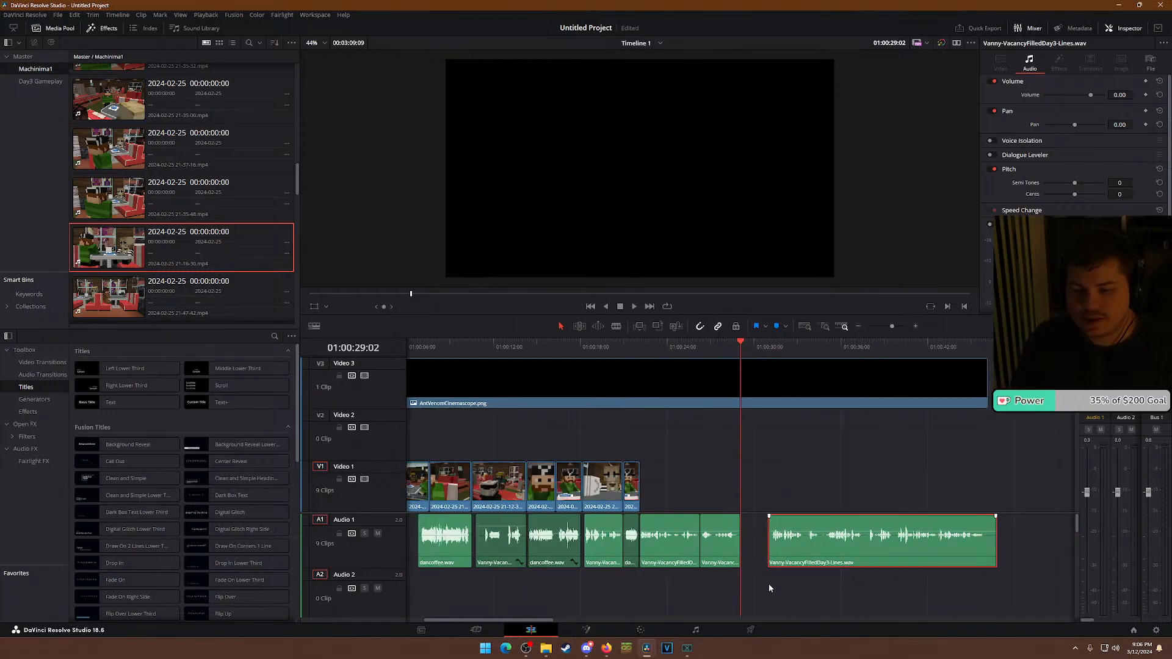
pyautogui.click(143, 189)
pyautogui.scroll(5, 144, 188)
pyautogui.click(104, 269)
pyautogui.press('space')
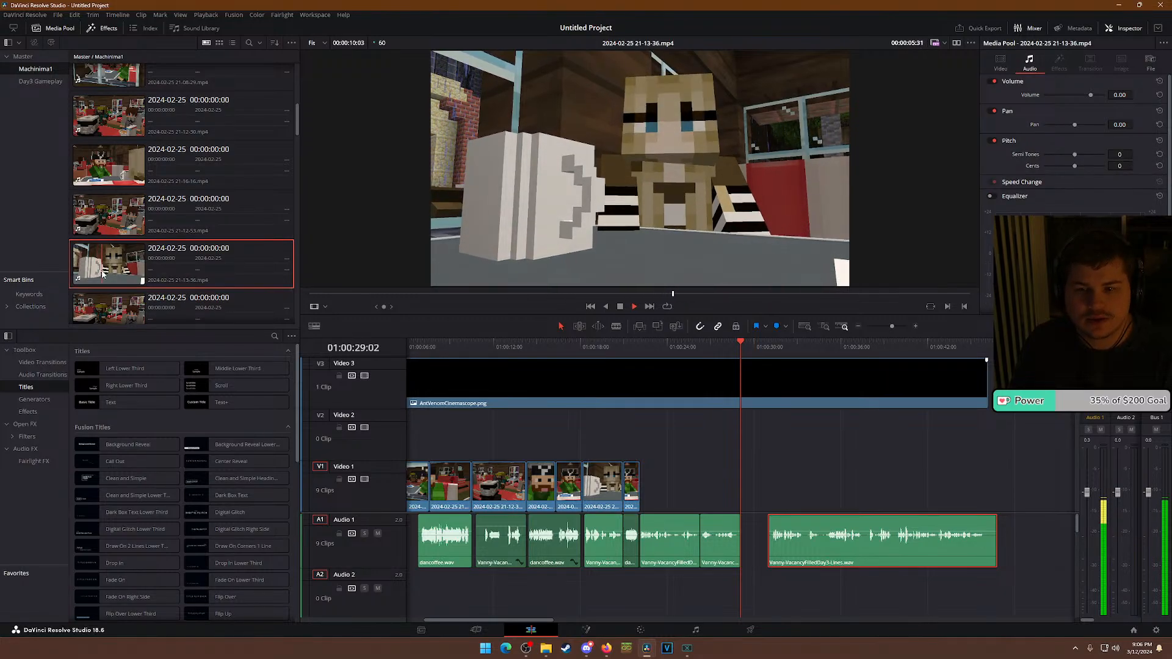
pyautogui.click(104, 213)
pyautogui.click(104, 158)
pyautogui.press('space')
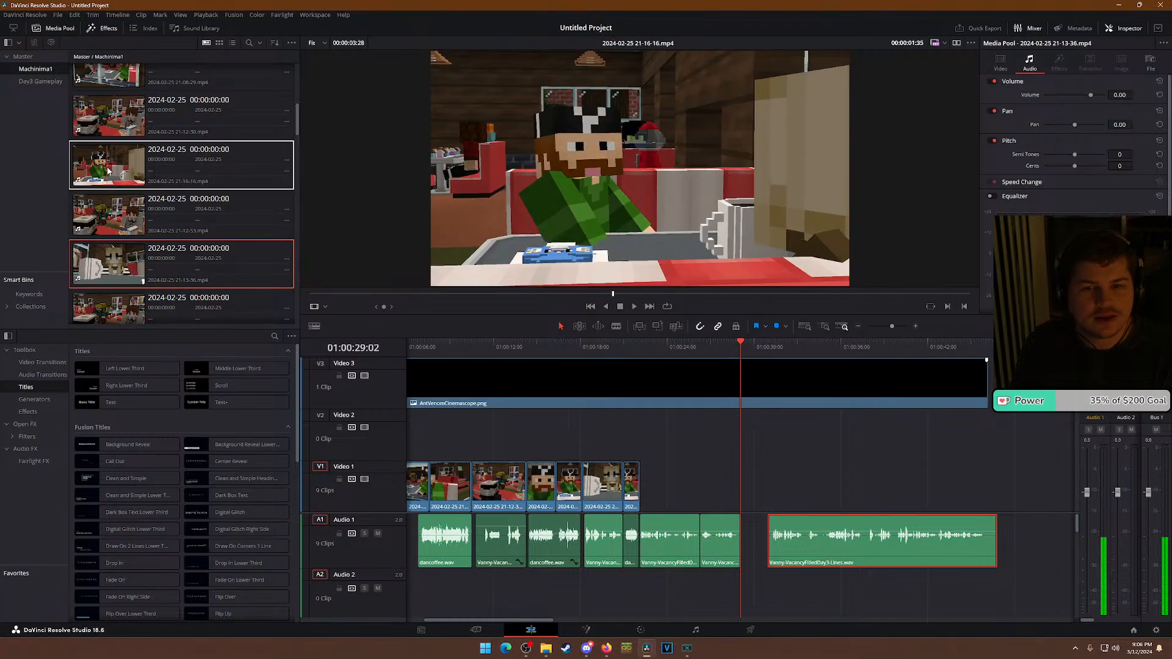
pyautogui.scroll(3, 107, 171)
pyautogui.click(93, 174)
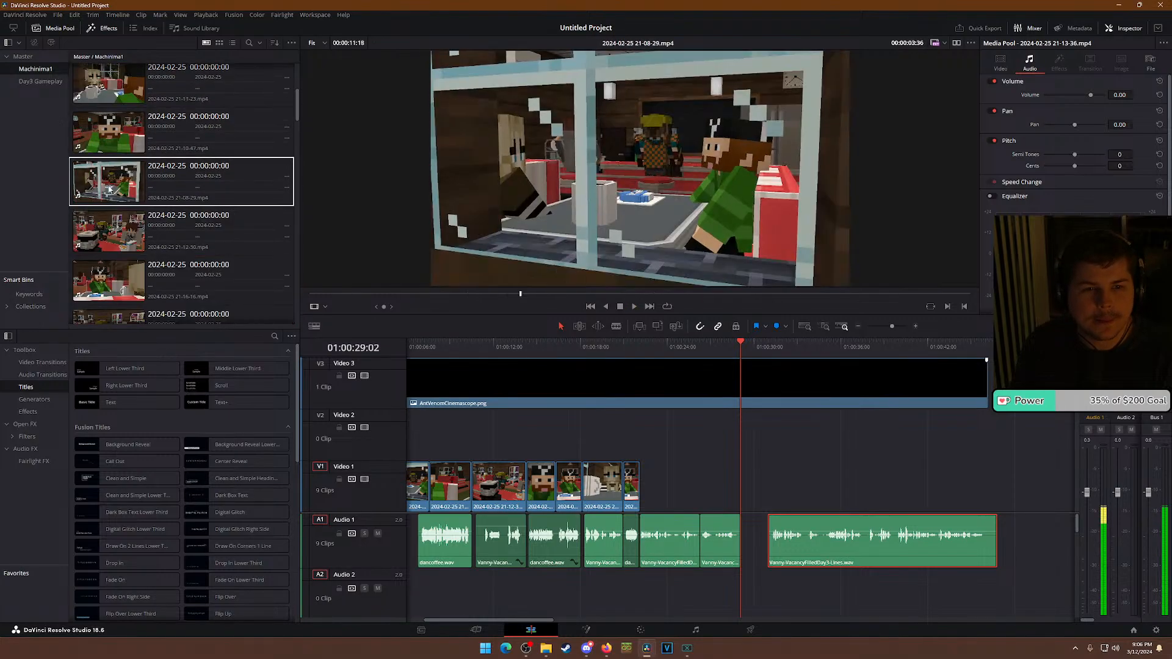
pyautogui.click(84, 92)
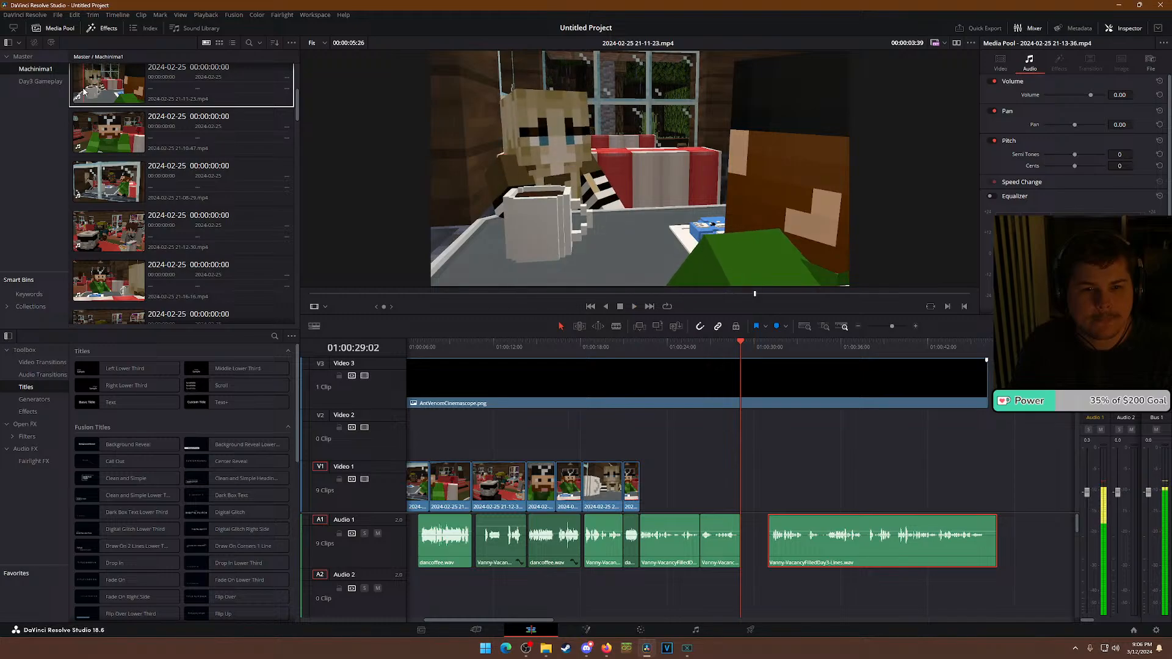
pyautogui.click(122, 183)
pyautogui.scroll(2, 133, 218)
# Skim further down the media pool for a shot that fits the Vanny line, including 21-37-05, 21-37-16, 21-51-44 and 21-51-09.
pyautogui.scroll(-5, 122, 245)
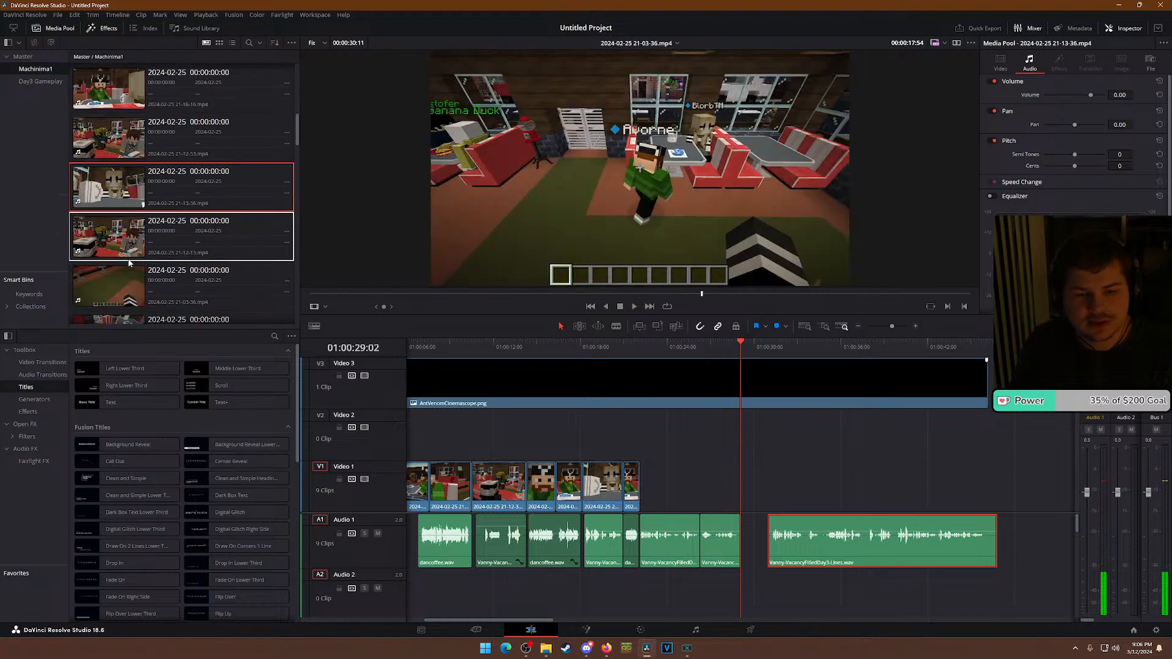
pyautogui.click(98, 275)
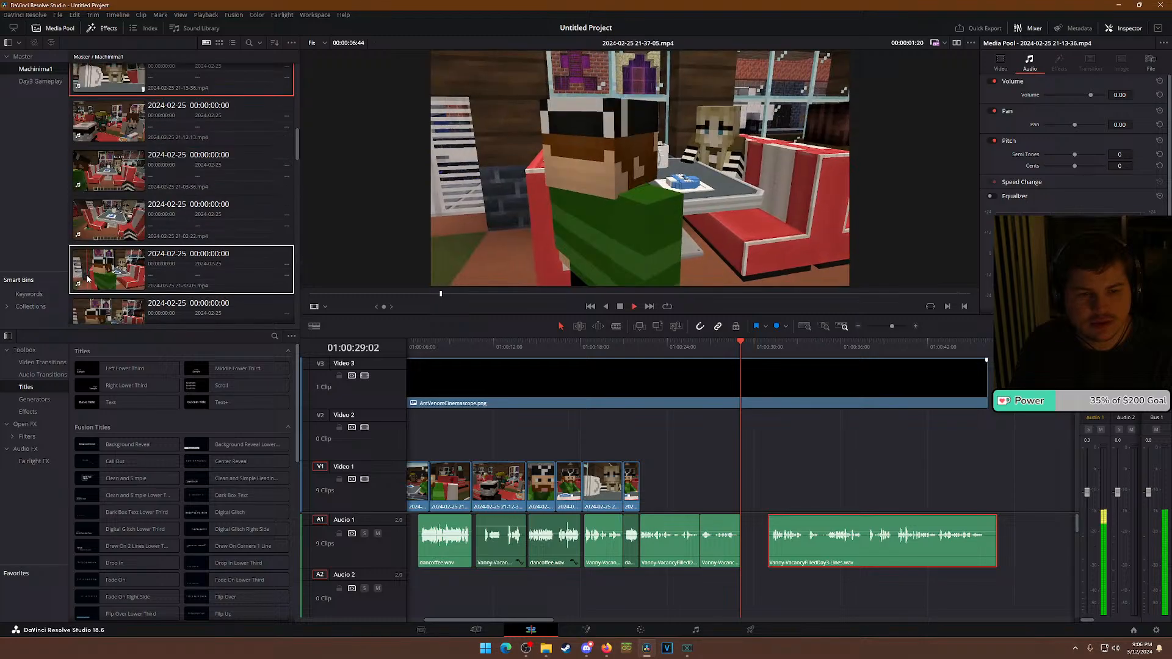
pyautogui.click(80, 228)
pyautogui.scroll(-3, 91, 245)
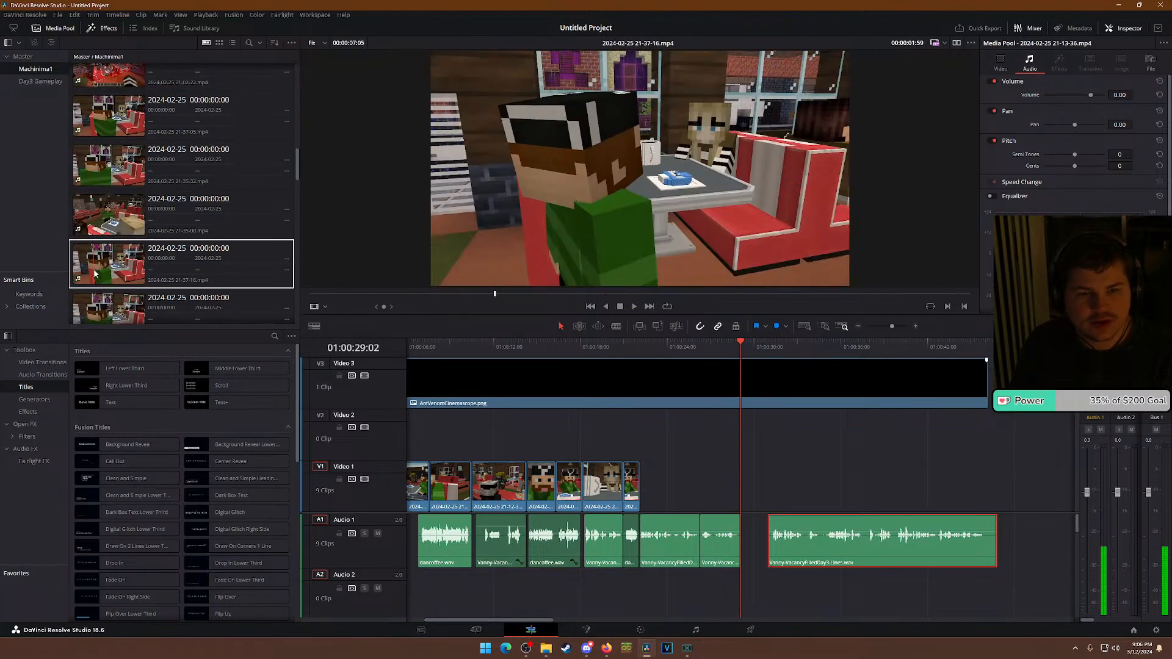
pyautogui.scroll(-2, 94, 262)
pyautogui.click(93, 303)
pyautogui.scroll(-5, 94, 304)
pyautogui.click(89, 268)
pyautogui.scroll(-2, 89, 268)
pyautogui.click(97, 273)
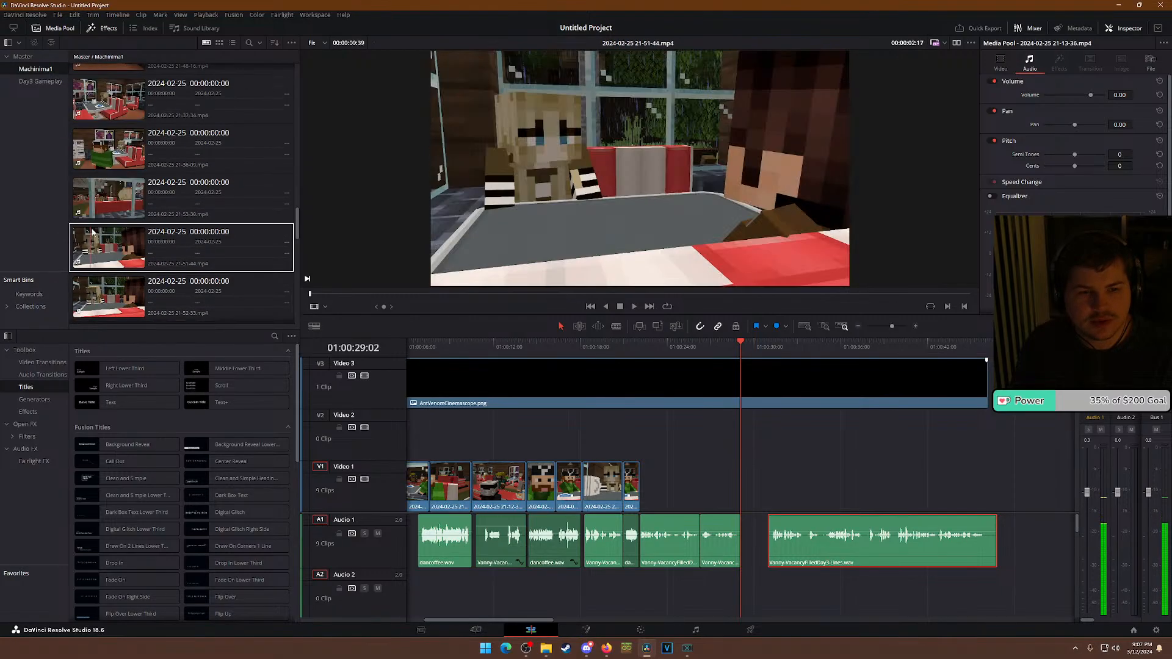
pyautogui.scroll(-1, 100, 275)
pyautogui.click(99, 243)
pyautogui.press('space')
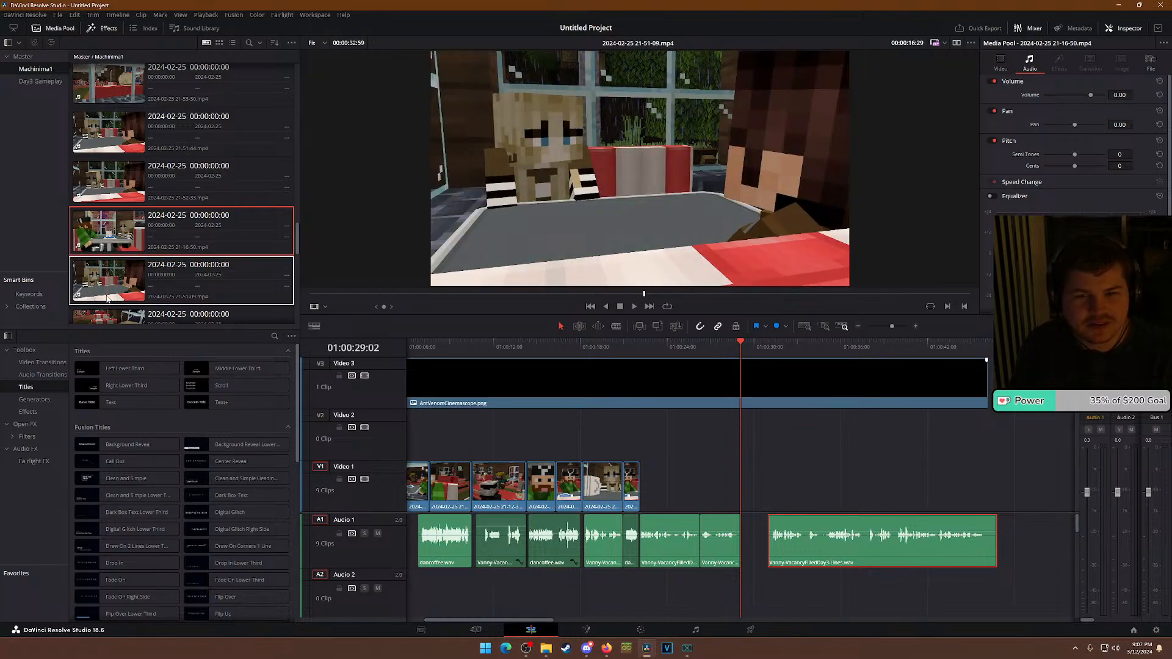
pyautogui.scroll(-3, 110, 286)
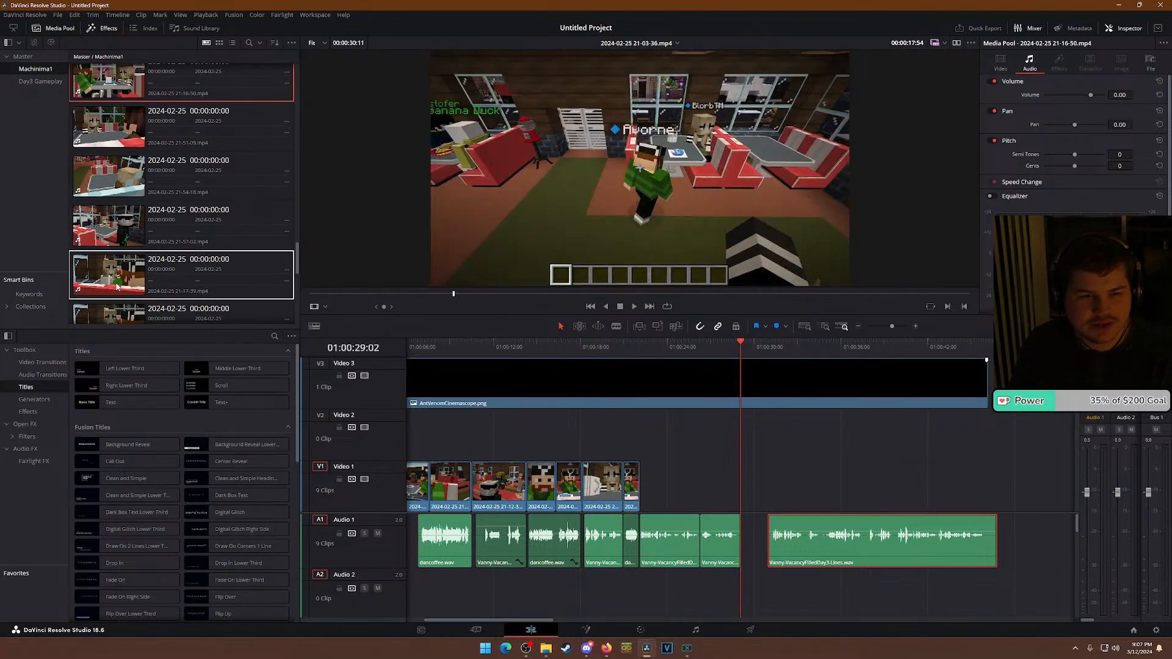
pyautogui.click(99, 284)
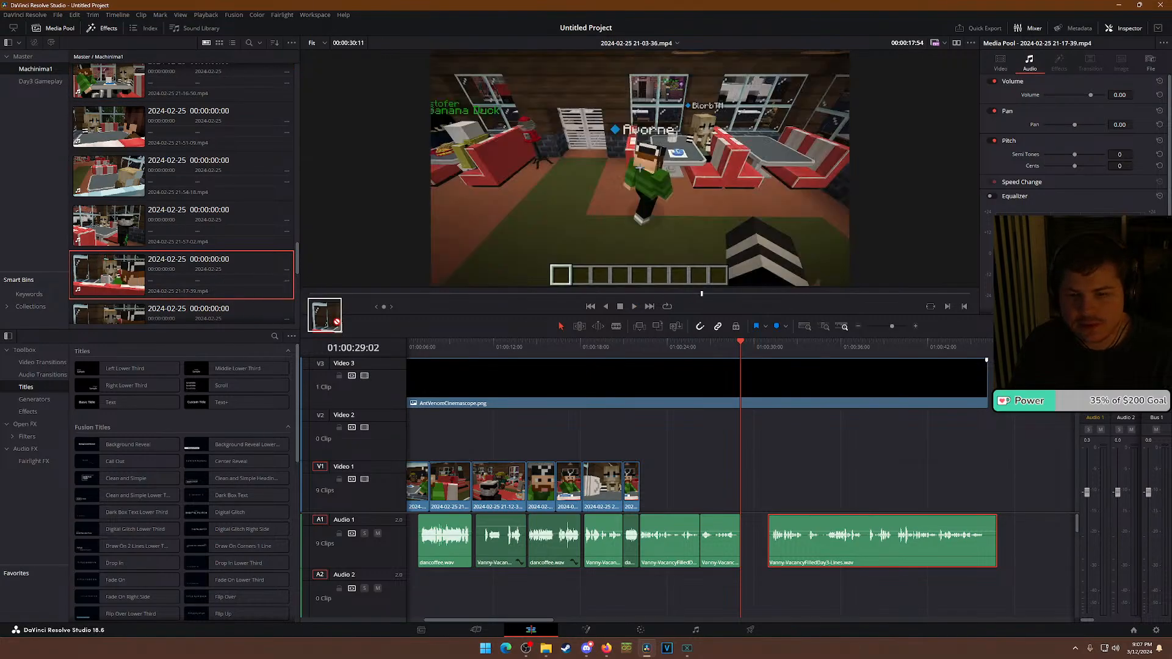
pyautogui.scroll(-1, 101, 271)
pyautogui.moveTo(101, 272); pyautogui.dragTo(719, 478)
pyautogui.scroll(3, 719, 478)
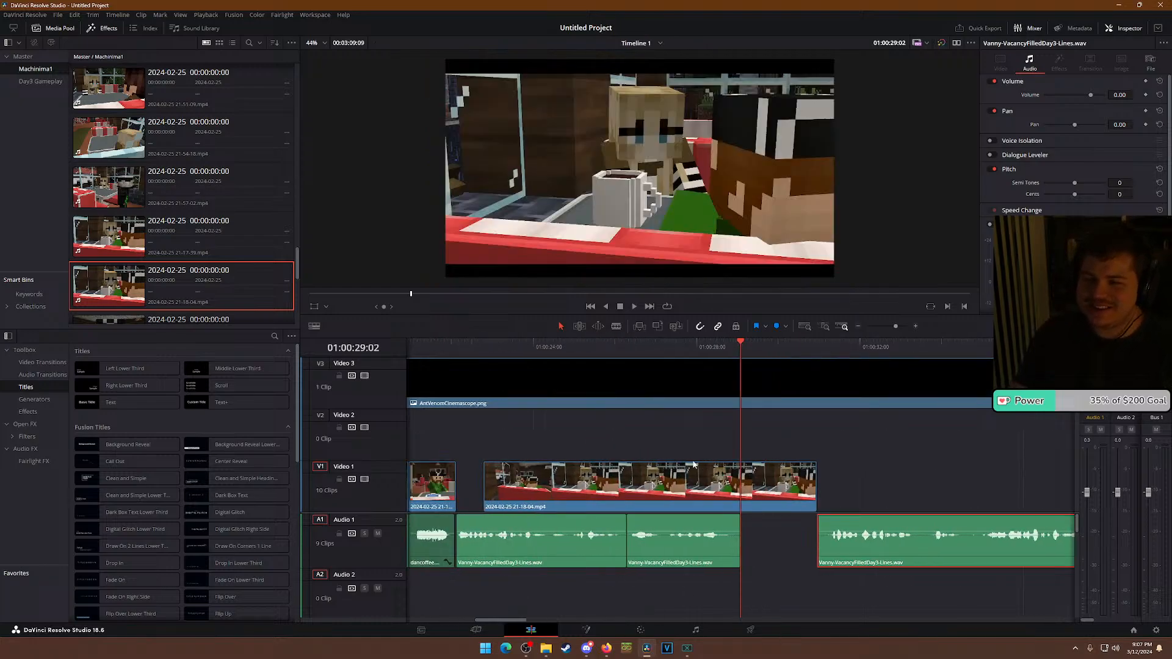
pyautogui.moveTo(509, 482)
pyautogui.mouseDown()
pyautogui.moveTo(499, 484)
pyautogui.moveTo(532, 483)
pyautogui.moveTo(502, 500)
pyautogui.mouseUp()
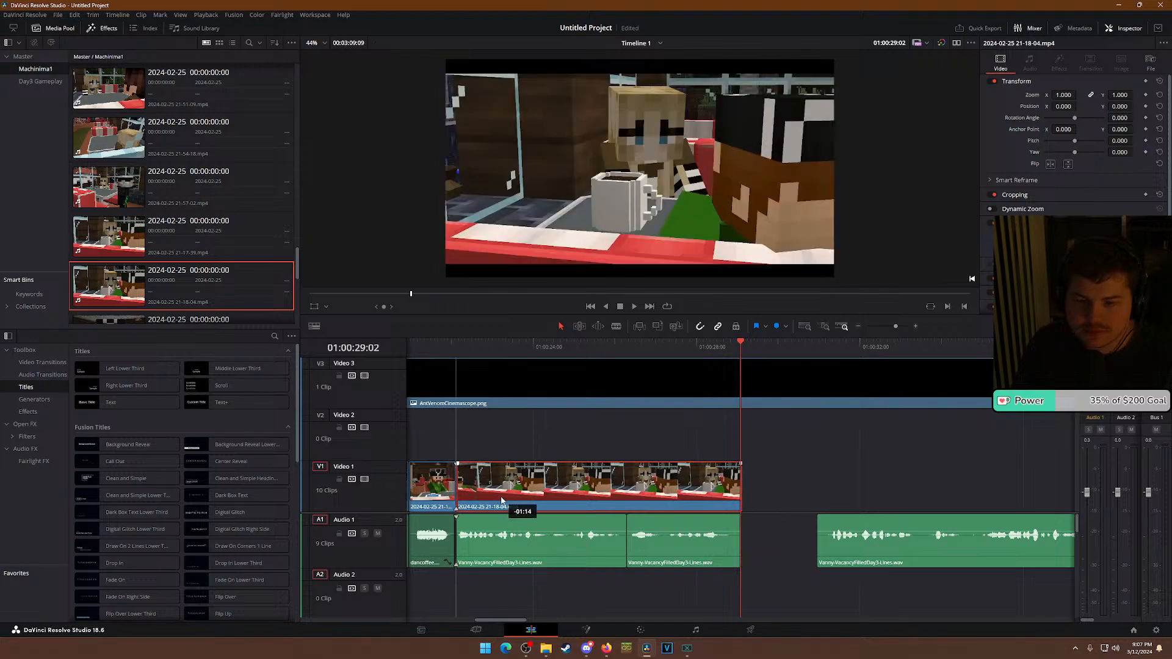
# Trim the new shot's end to the first Vanny segment's end at about 01:00:26:07 and move the next Vanny segment 01:15 later.
pyautogui.click(452, 336)
pyautogui.press('space')
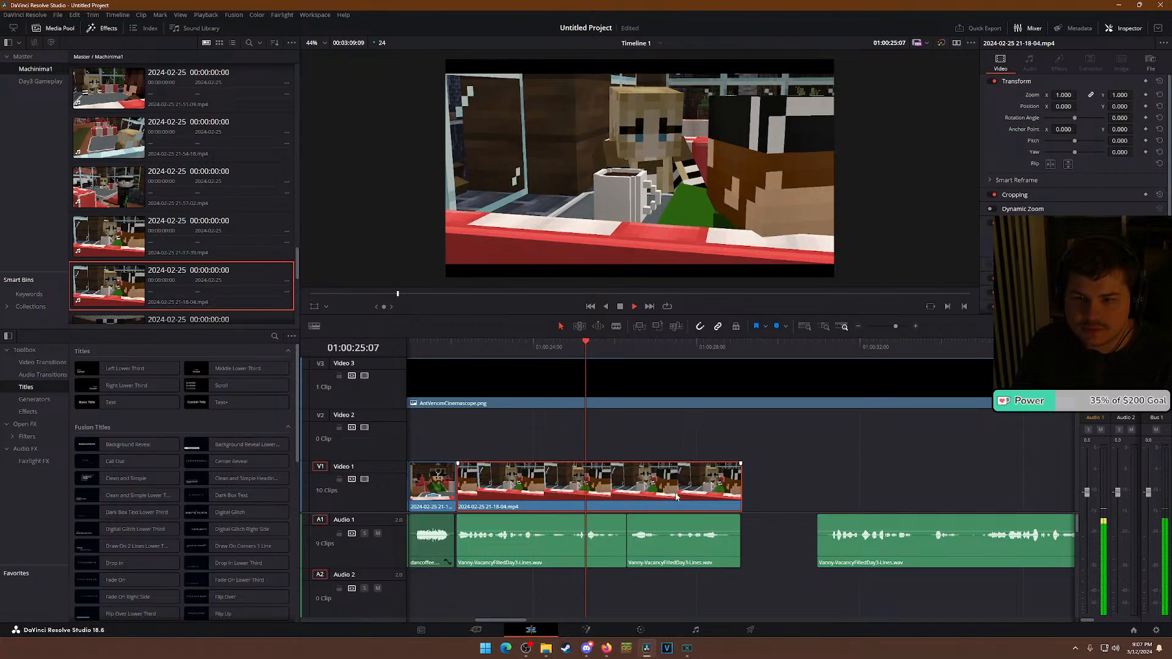
pyautogui.moveTo(736, 488); pyautogui.dragTo(625, 482)
pyautogui.moveTo(667, 554); pyautogui.dragTo(731, 559)
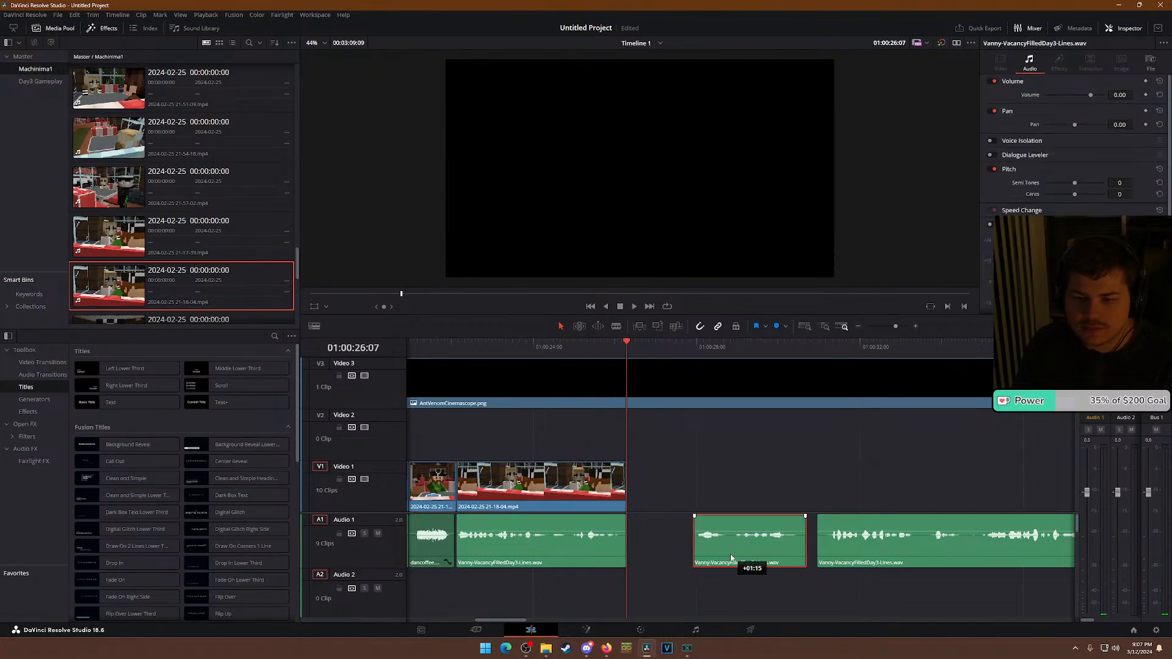
# Copy the last dancoffee.wav clip to Audio 2, extend it to reach the reply line, and trim it to fill the gap between the Vanny segments.
pyautogui.moveTo(443, 566); pyautogui.dragTo(784, 595)
pyautogui.click(681, 360)
pyautogui.press('space')
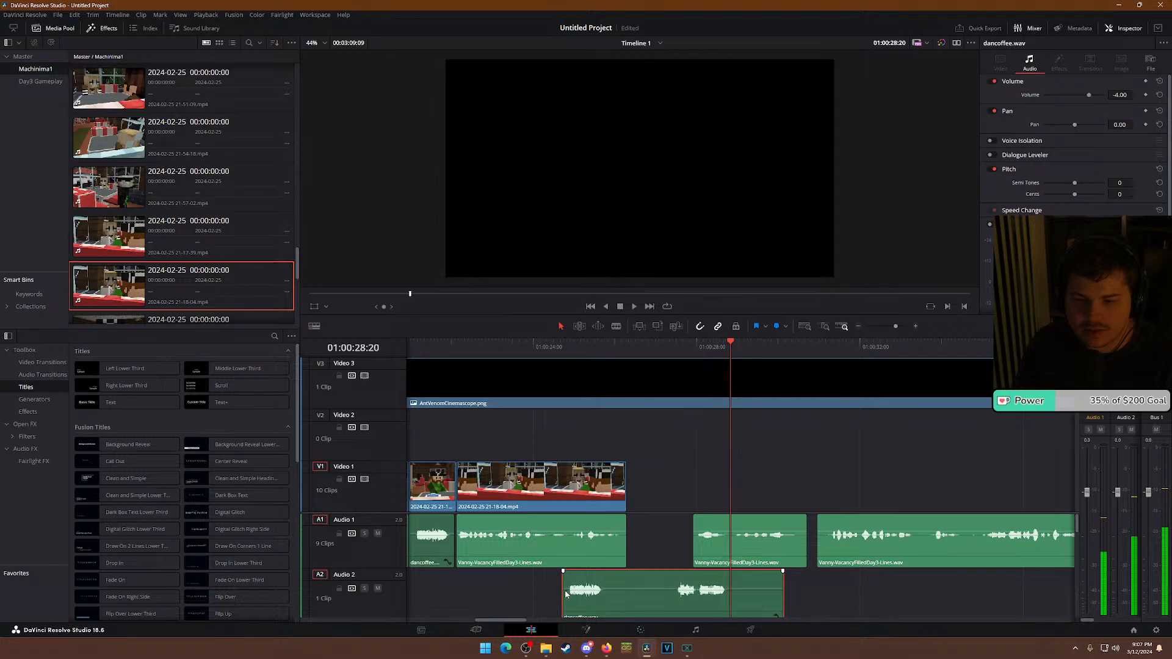
pyautogui.moveTo(562, 590); pyautogui.dragTo(662, 606)
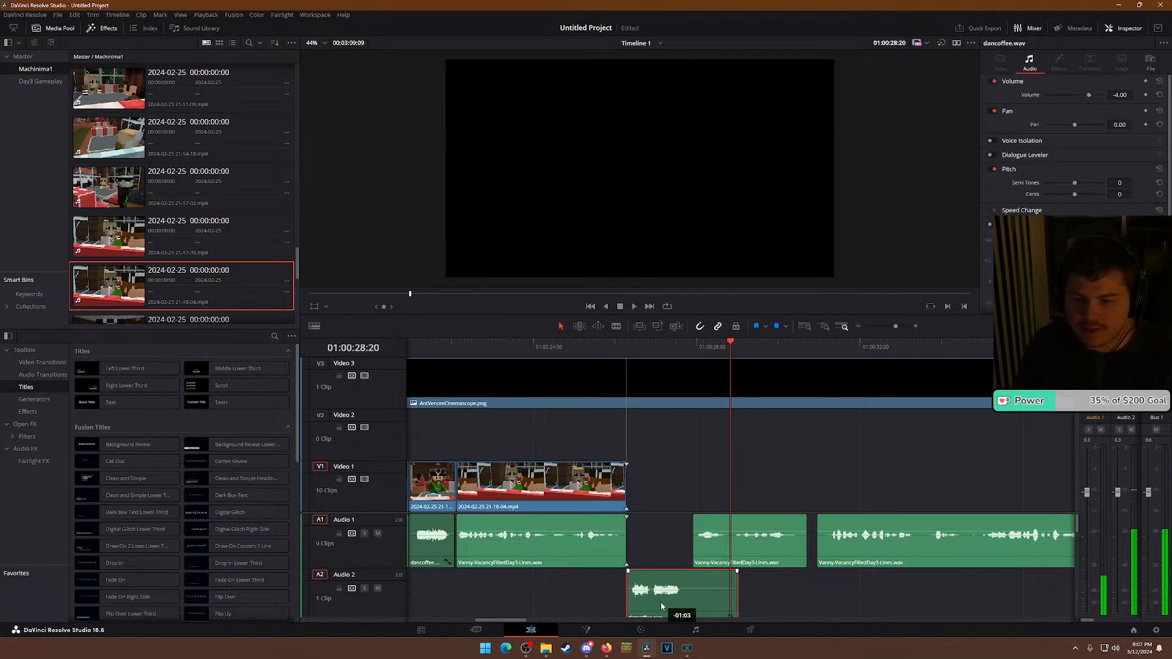
pyautogui.moveTo(739, 600); pyautogui.dragTo(692, 602)
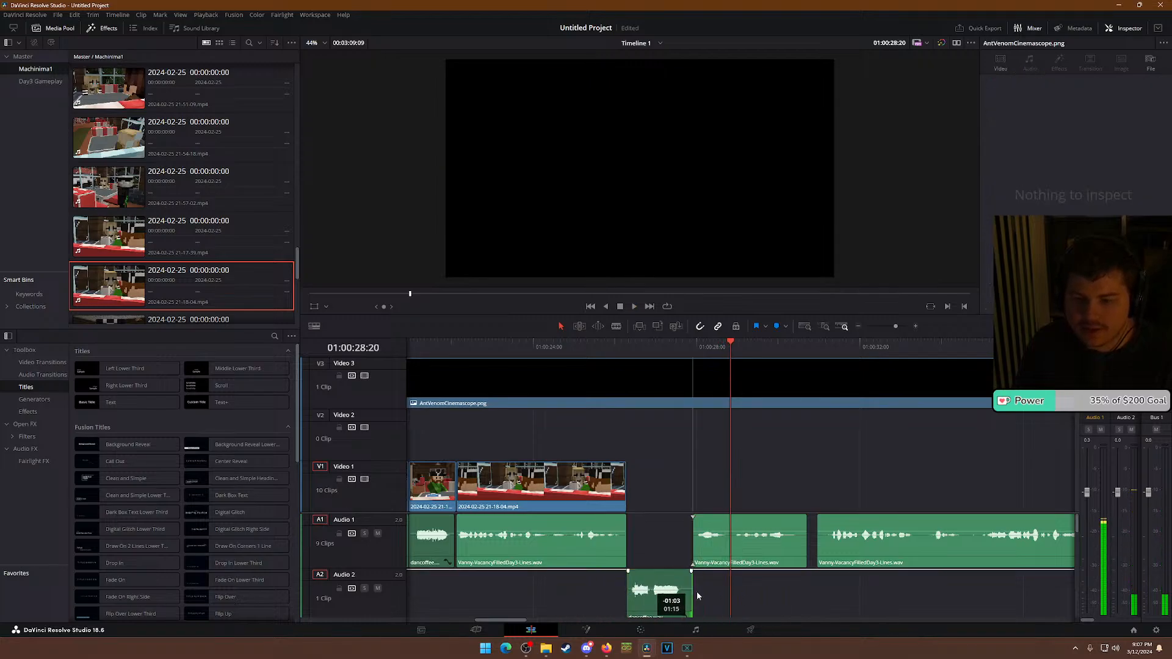
# Close the gap before the last Vanny segment and move the dancoffee.wav reply from Audio 2 into the gap on Audio 1.
pyautogui.moveTo(867, 552); pyautogui.dragTo(856, 553)
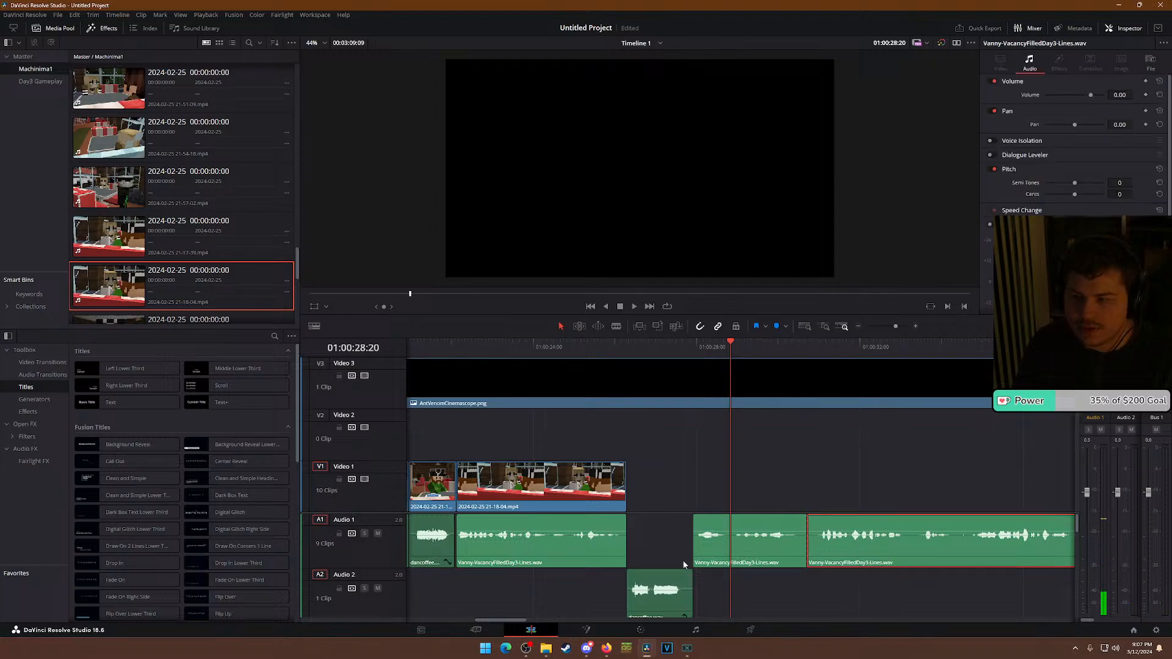
pyautogui.scroll(-5, 684, 559)
pyautogui.scroll(4, 685, 561)
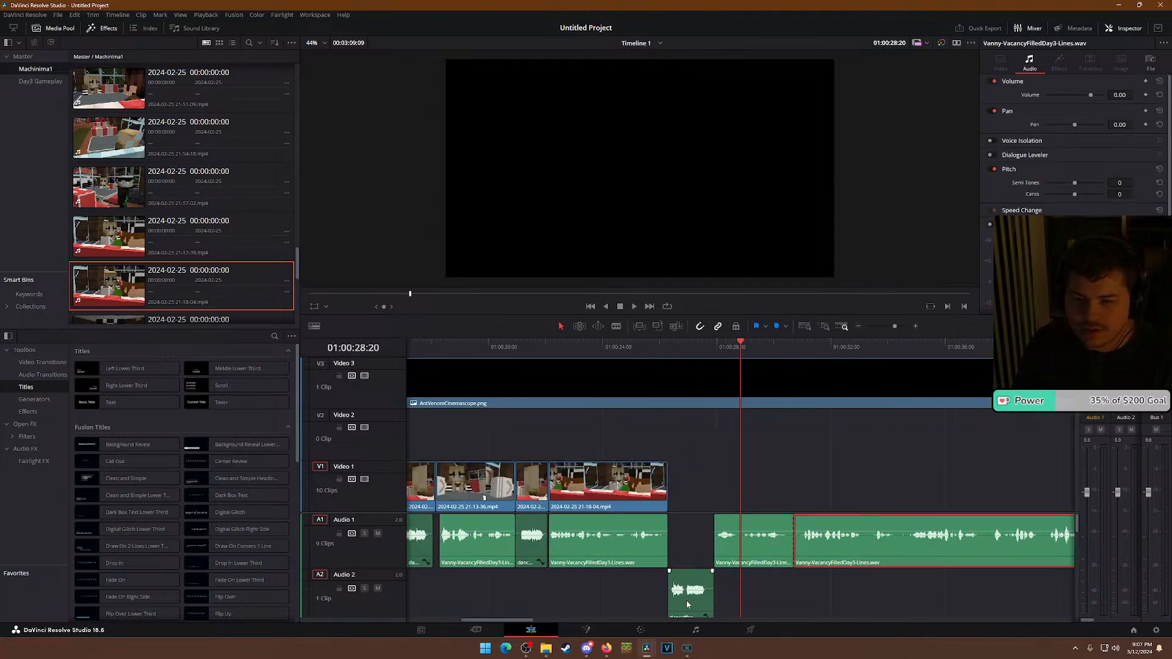
pyautogui.click(690, 556)
pyautogui.click(691, 605)
pyautogui.moveTo(688, 602); pyautogui.dragTo(691, 550)
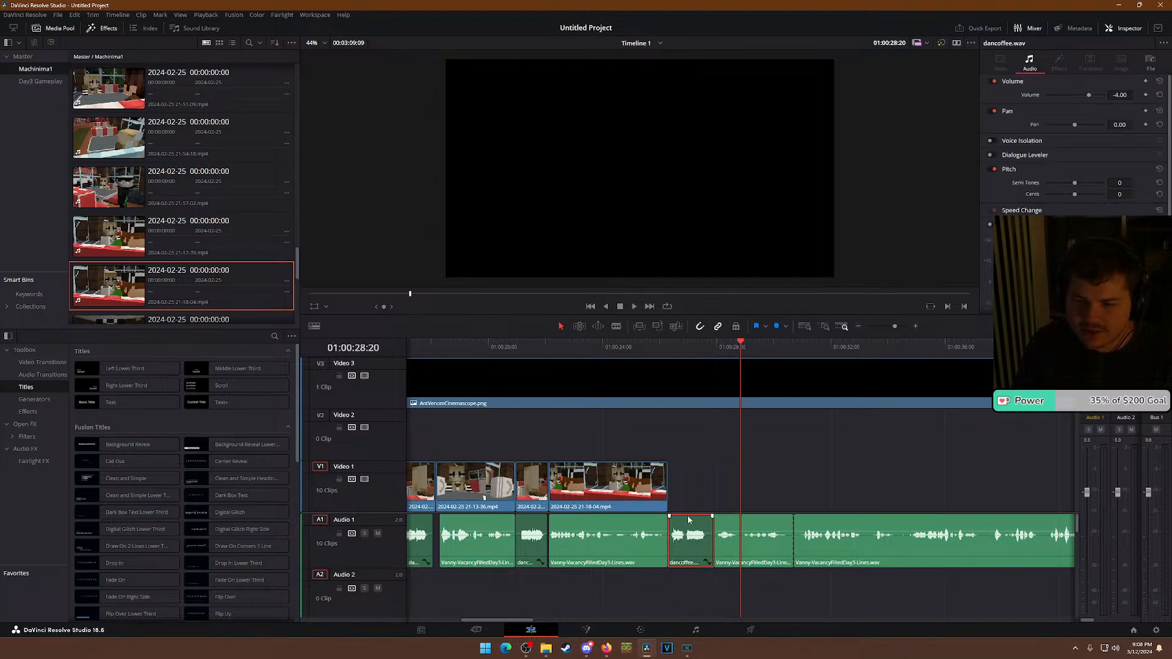
pyautogui.scroll(-2, 174, 281)
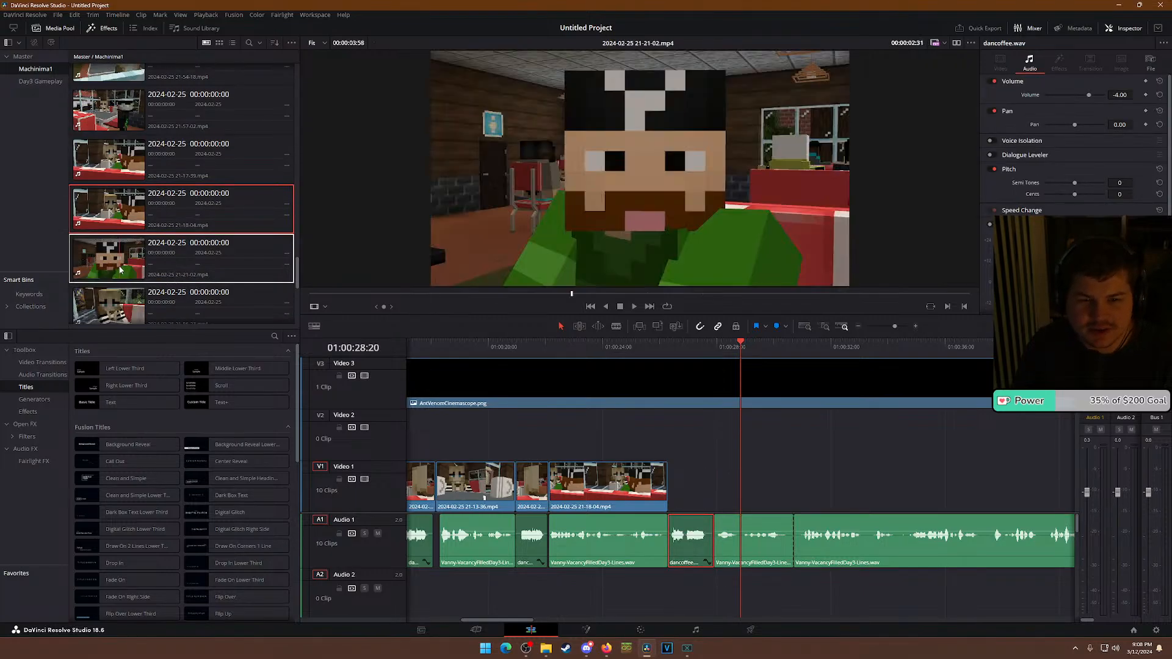
pyautogui.click(97, 270)
pyautogui.press('space')
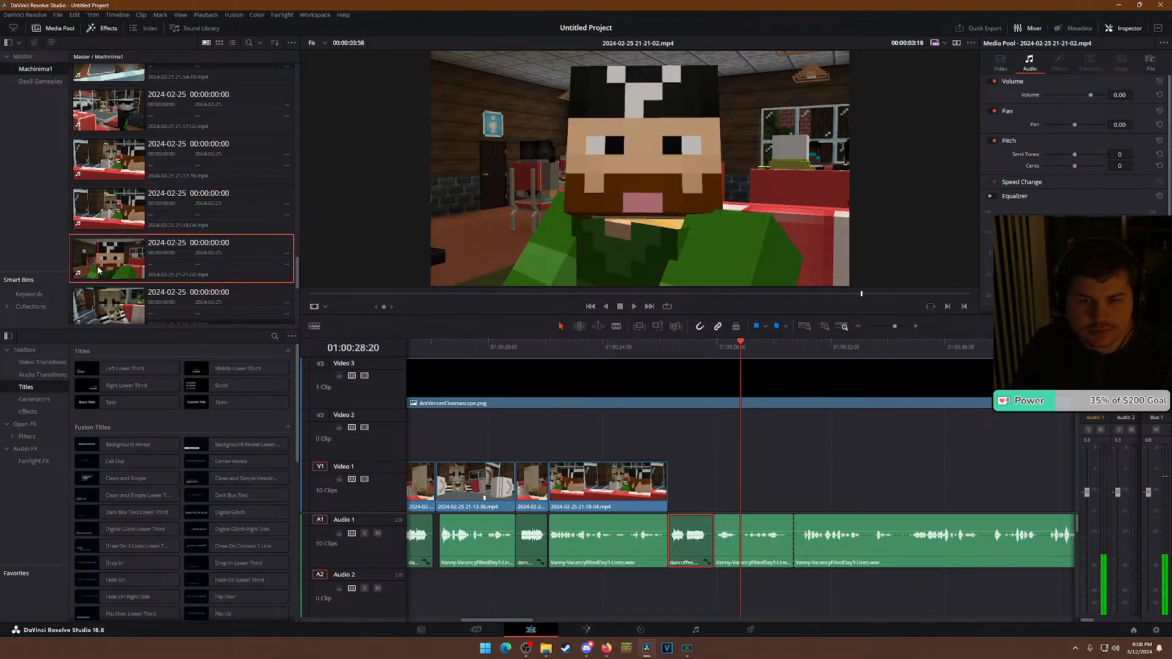
pyautogui.scroll(-2, 98, 269)
pyautogui.scroll(-3, 97, 244)
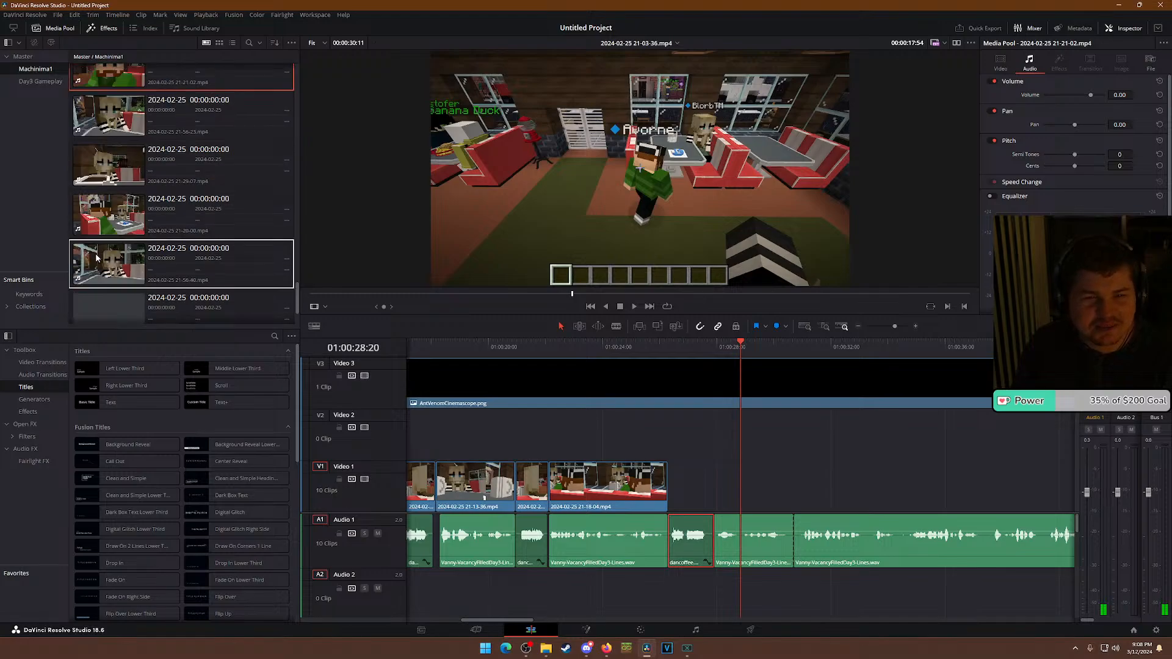
pyautogui.scroll(-1, 95, 305)
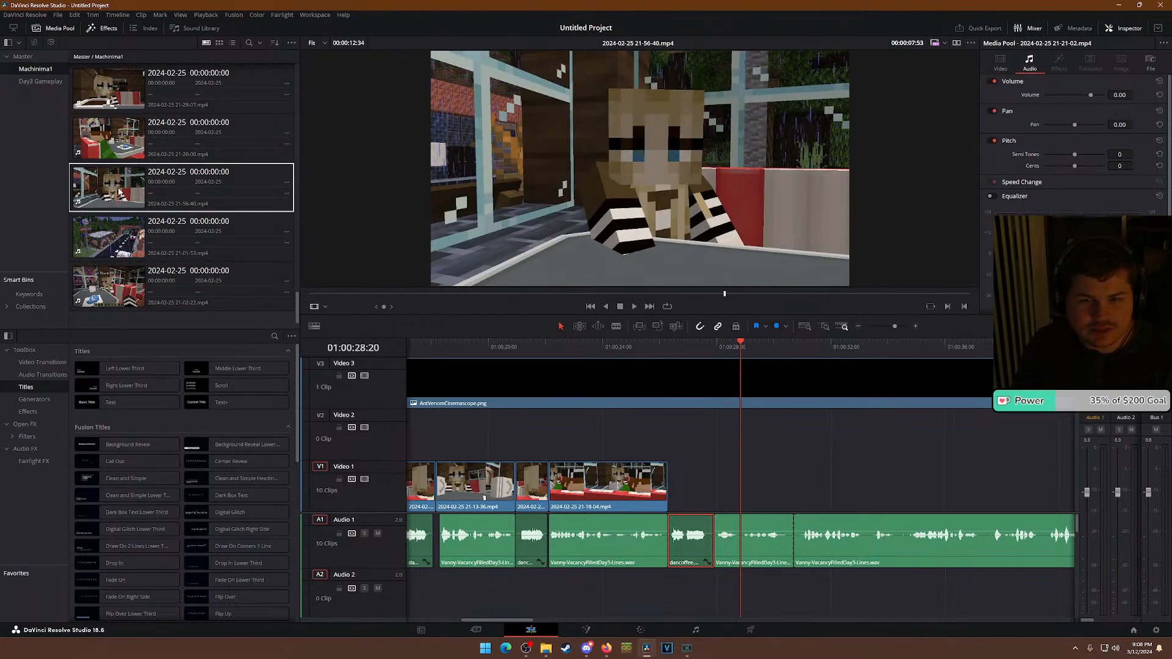
pyautogui.scroll(1, 113, 202)
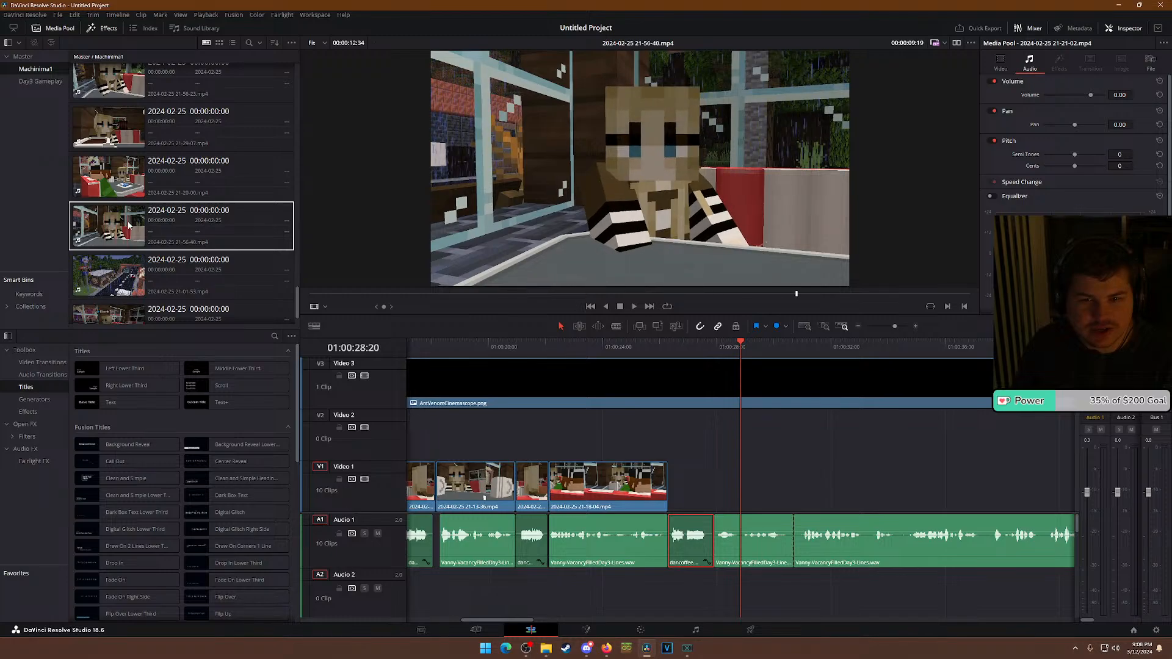
pyautogui.scroll(1, 113, 235)
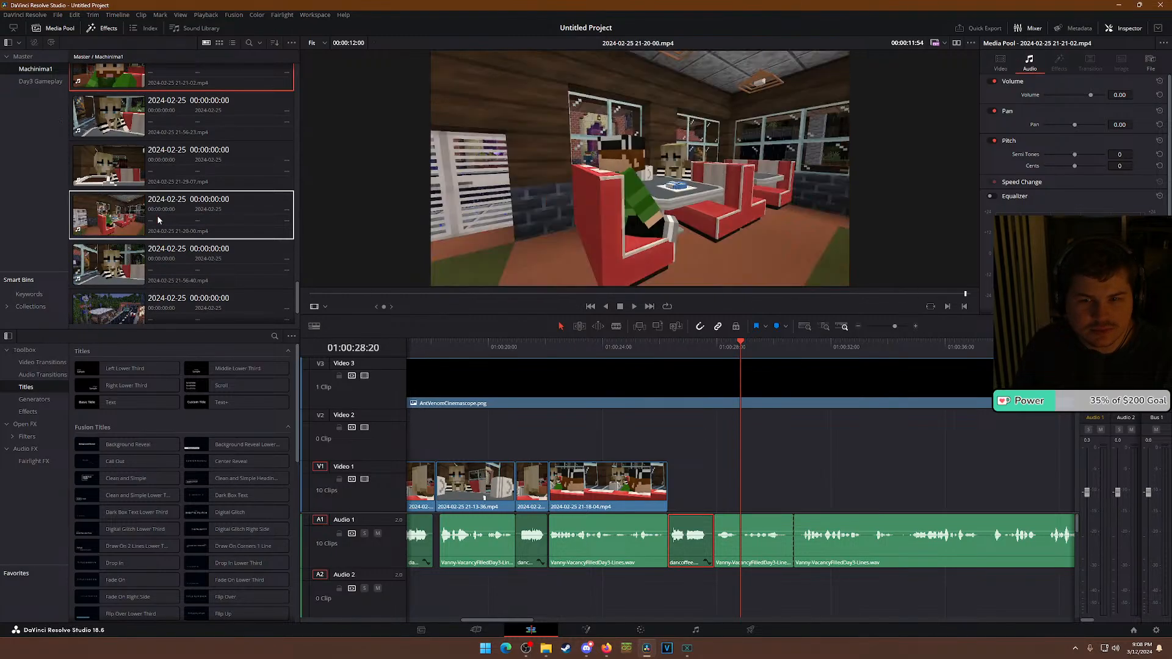
pyautogui.scroll(1, 169, 226)
pyautogui.moveTo(140, 259); pyautogui.dragTo(726, 482)
pyautogui.click(726, 343)
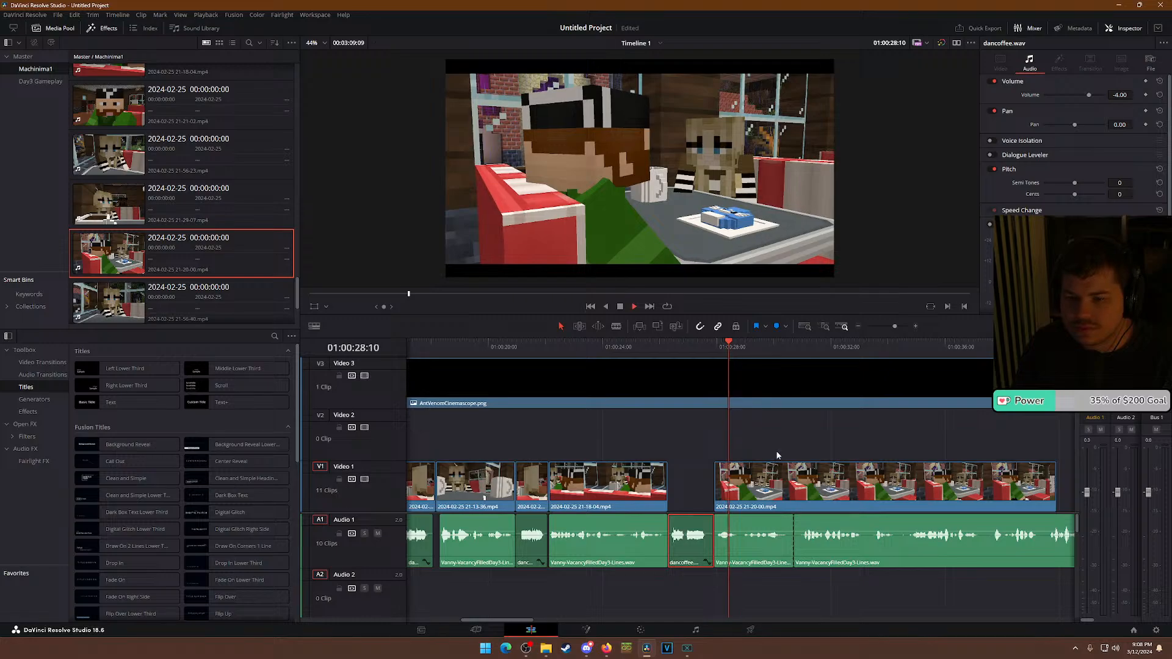
# Trim about two seconds off the 21-20-00 shot's beginning, keep its timeline start at the Vanny segment, and end it at 01:00:34:12.
pyautogui.moveTo(722, 482); pyautogui.dragTo(787, 484)
pyautogui.click(715, 349)
pyautogui.press('space')
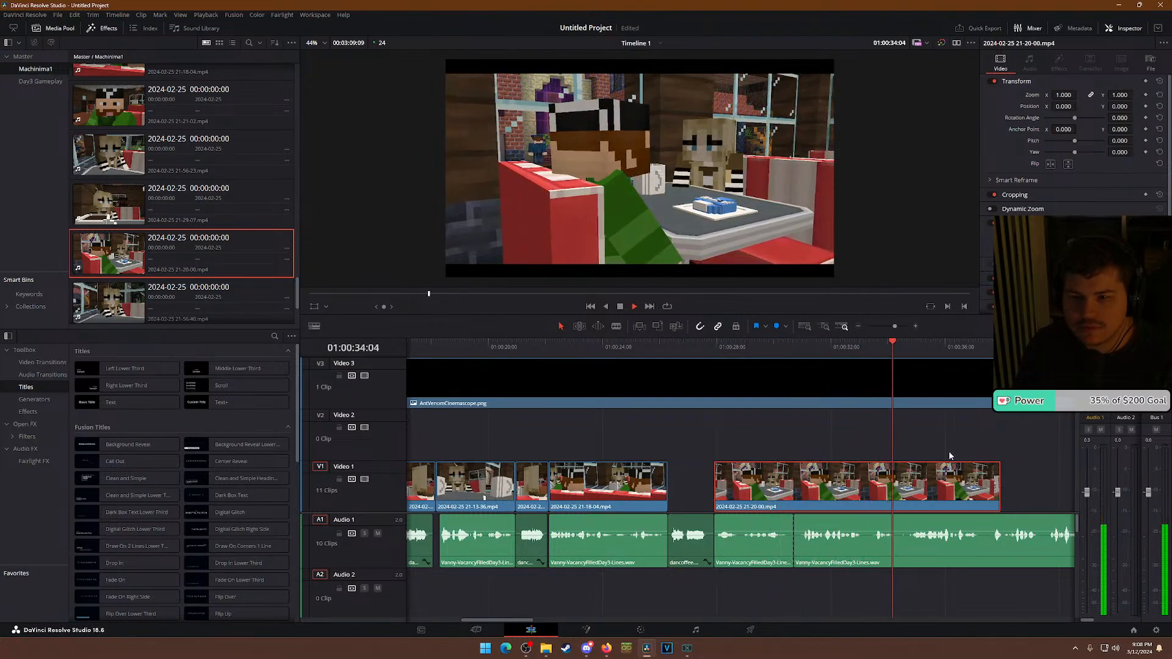
pyautogui.moveTo(1000, 487); pyautogui.dragTo(902, 486)
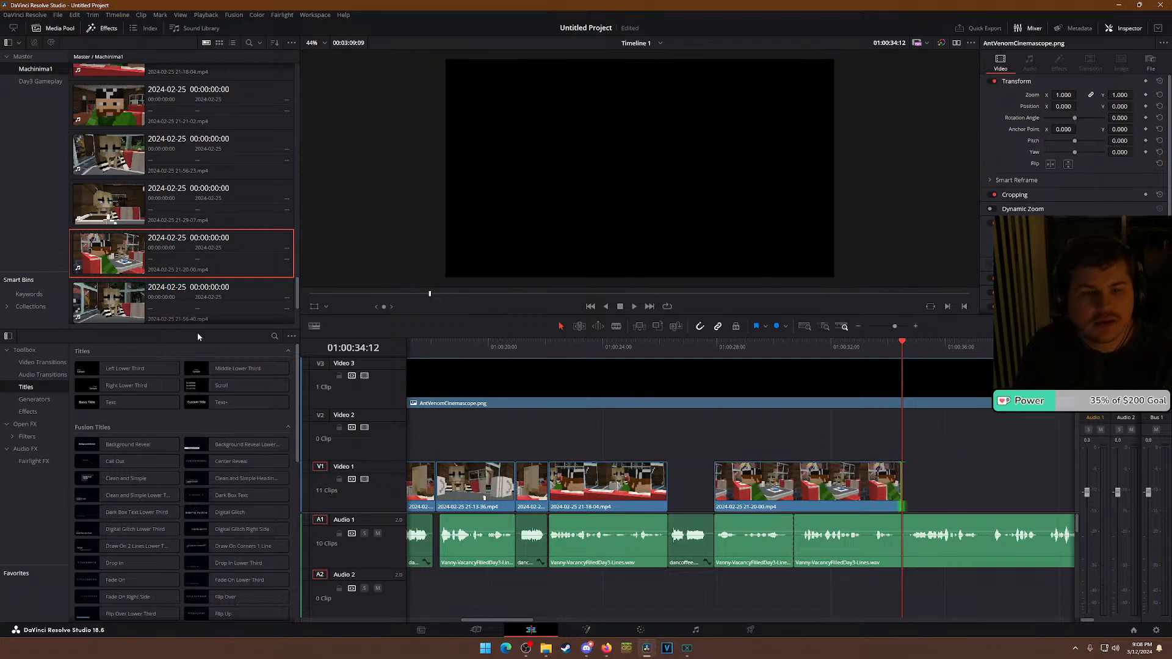
# Look through the recorded shots in the Machinima1 bin for one to follow the 21-20-00 shot.
pyautogui.scroll(3, 114, 260)
pyautogui.scroll(3, 114, 259)
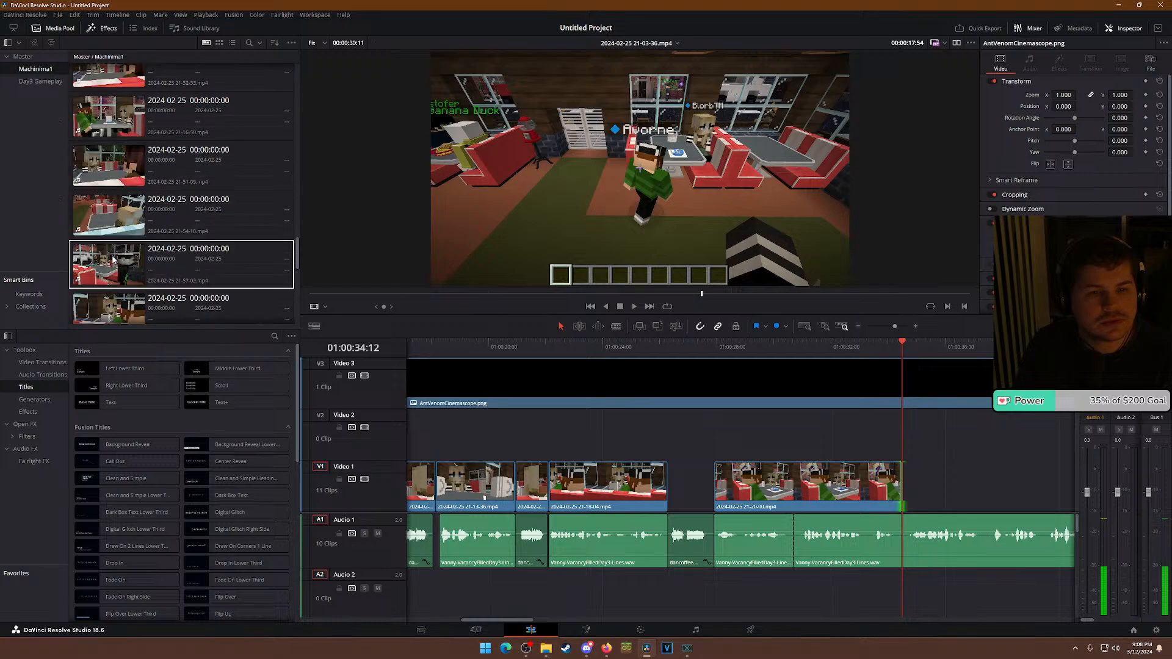
pyautogui.scroll(5, 117, 262)
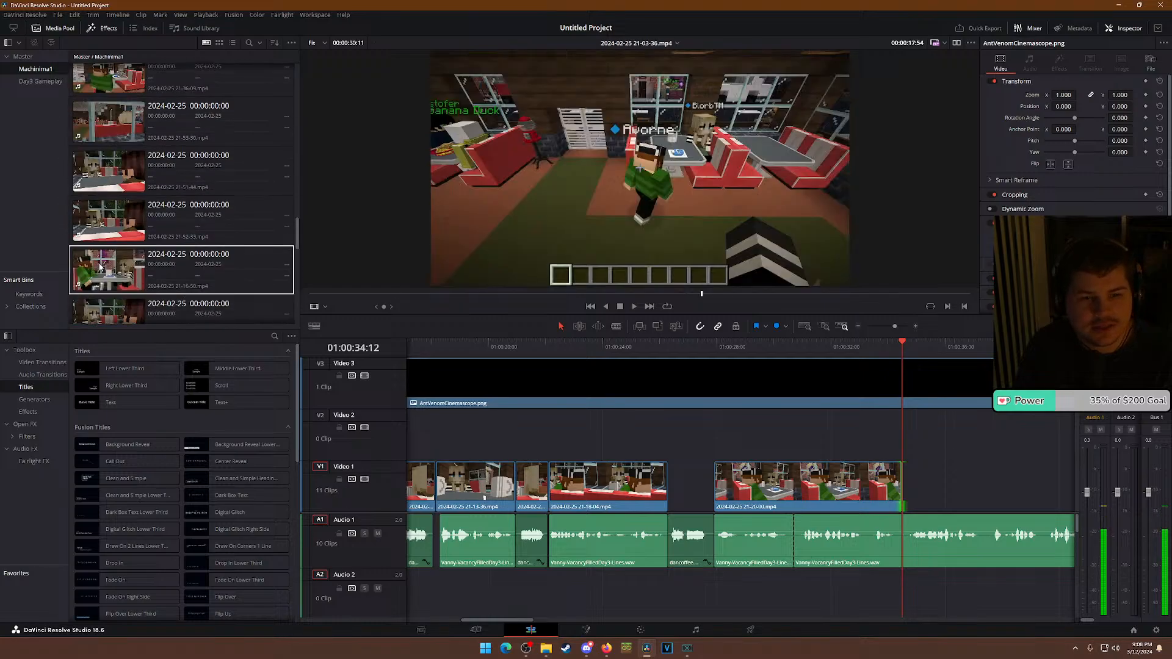
pyautogui.scroll(4, 98, 238)
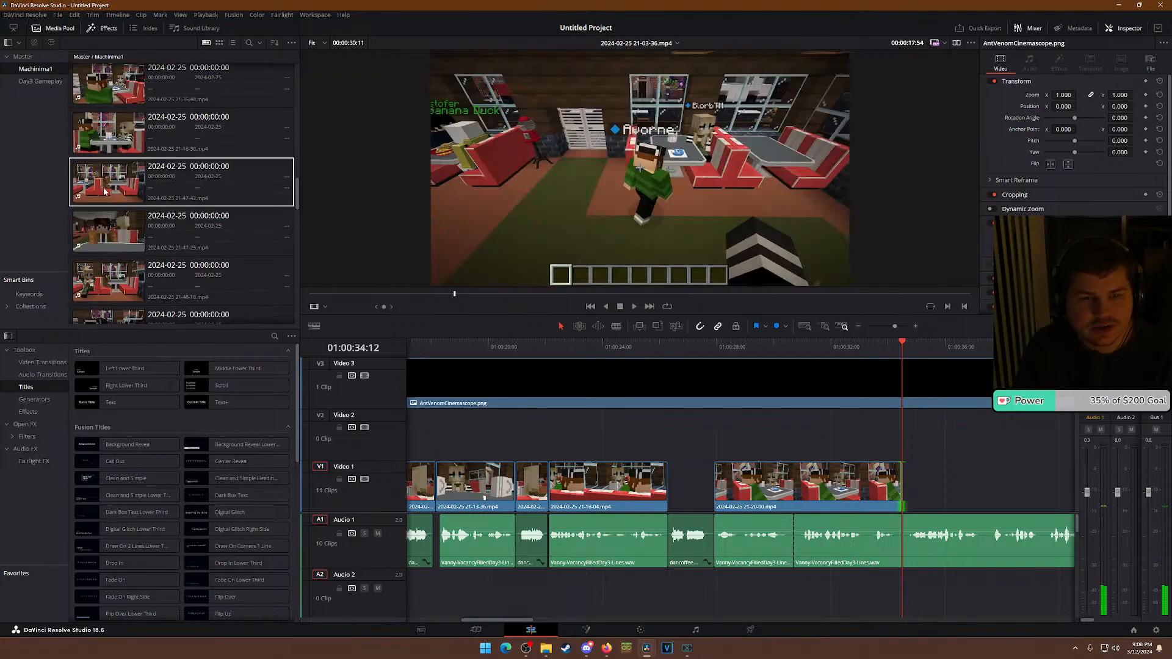
pyautogui.scroll(5, 104, 227)
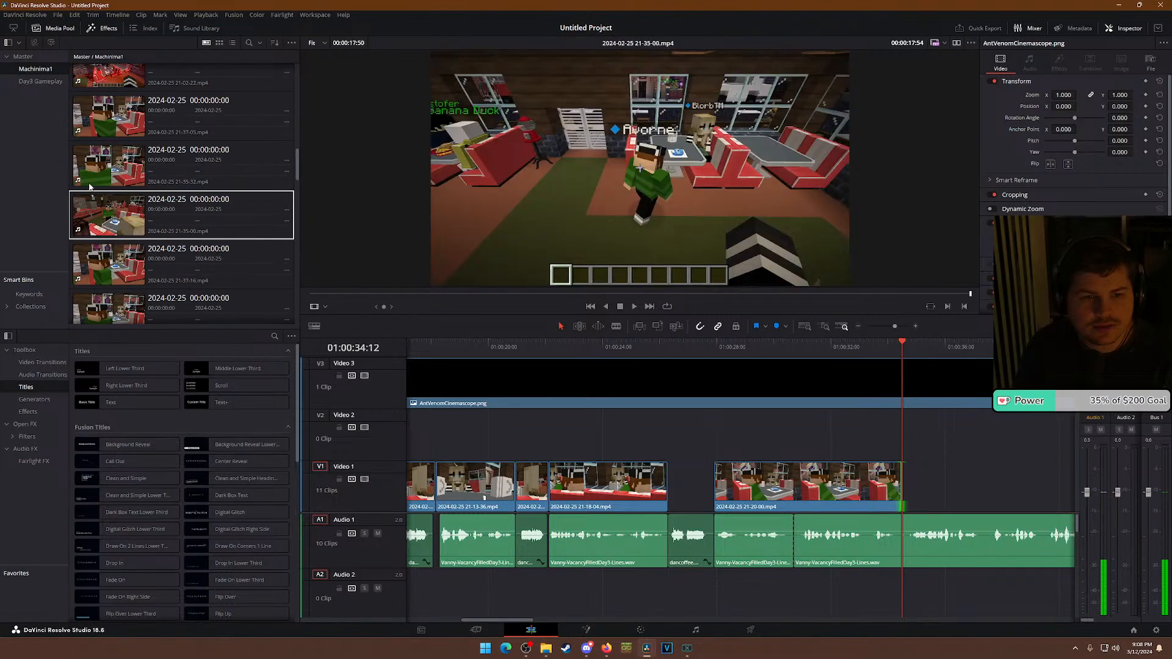
pyautogui.scroll(5, 128, 187)
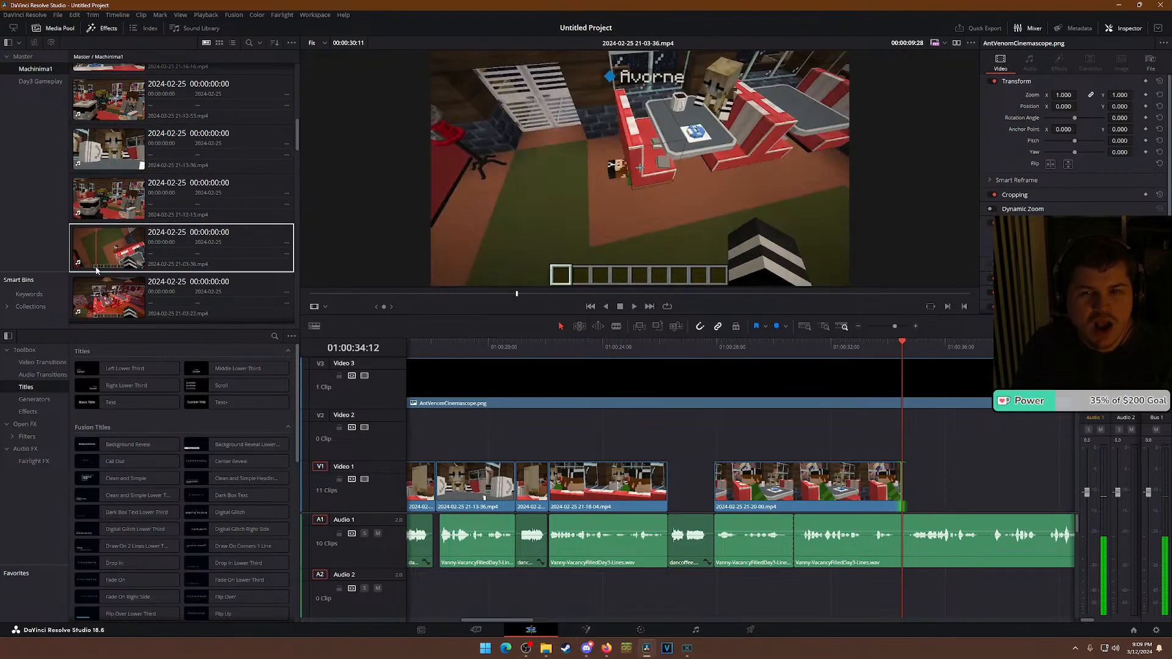
pyautogui.scroll(-2, 94, 302)
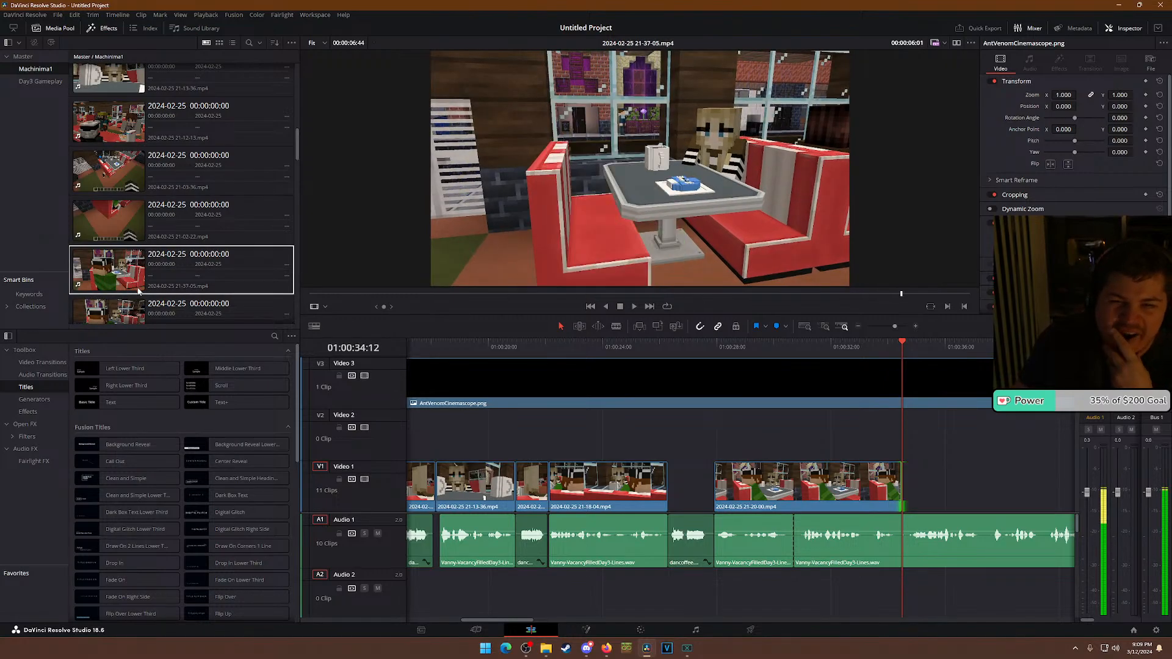
pyautogui.scroll(-5, 79, 305)
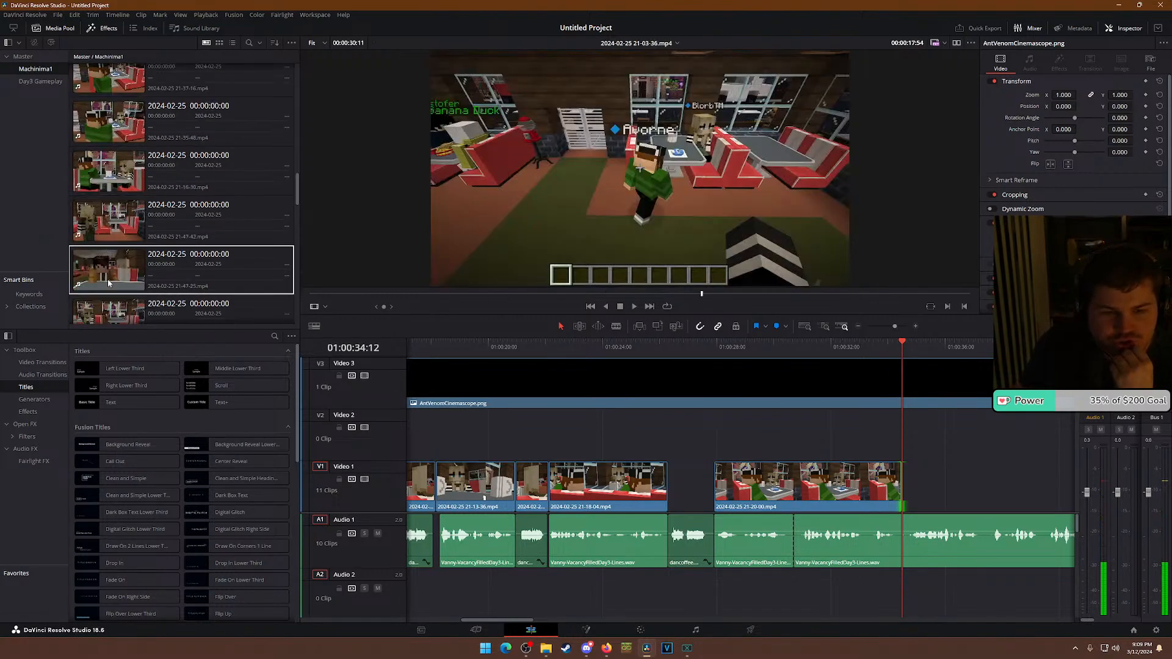
pyautogui.scroll(-5, 91, 284)
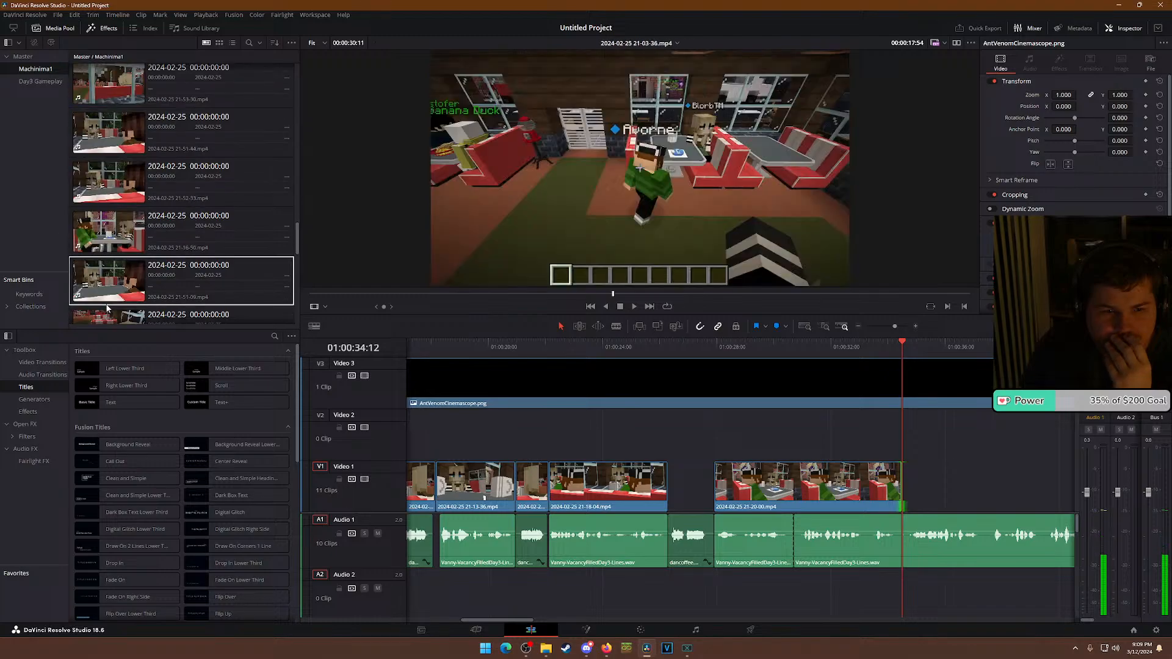
pyautogui.scroll(-3, 100, 297)
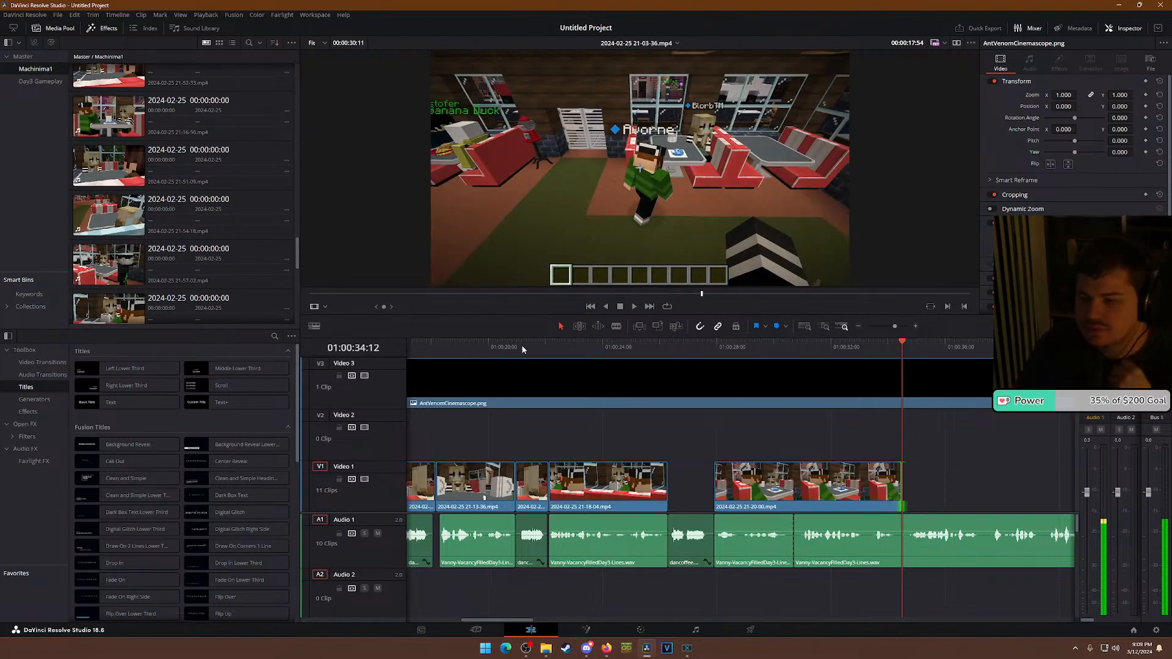
# Play the scene from 01:00:00:00 to the end of the last placed shot to review the cut.
pyautogui.scroll(-5, 631, 450)
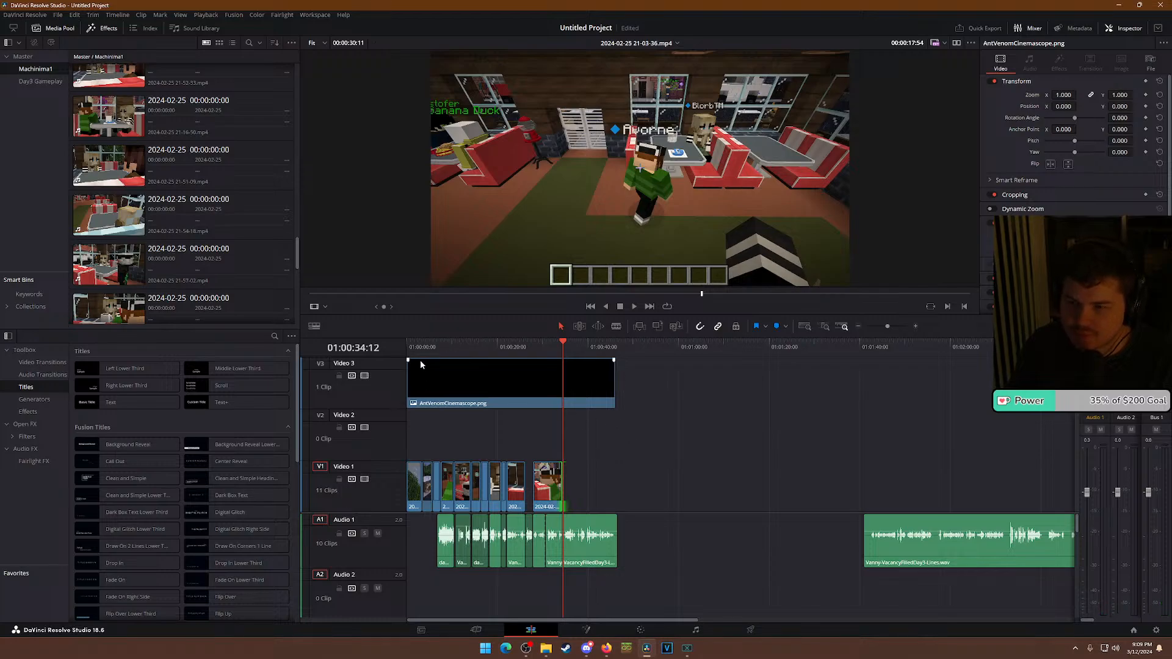
pyautogui.moveTo(425, 352); pyautogui.dragTo(393, 348)
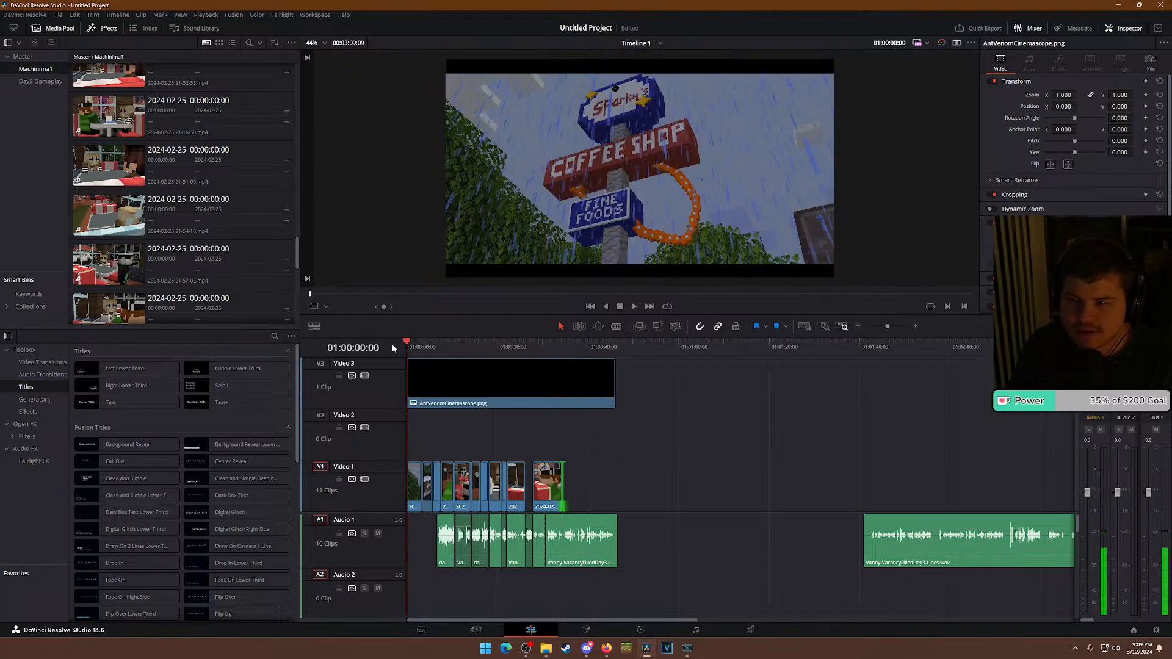
pyautogui.press('space')
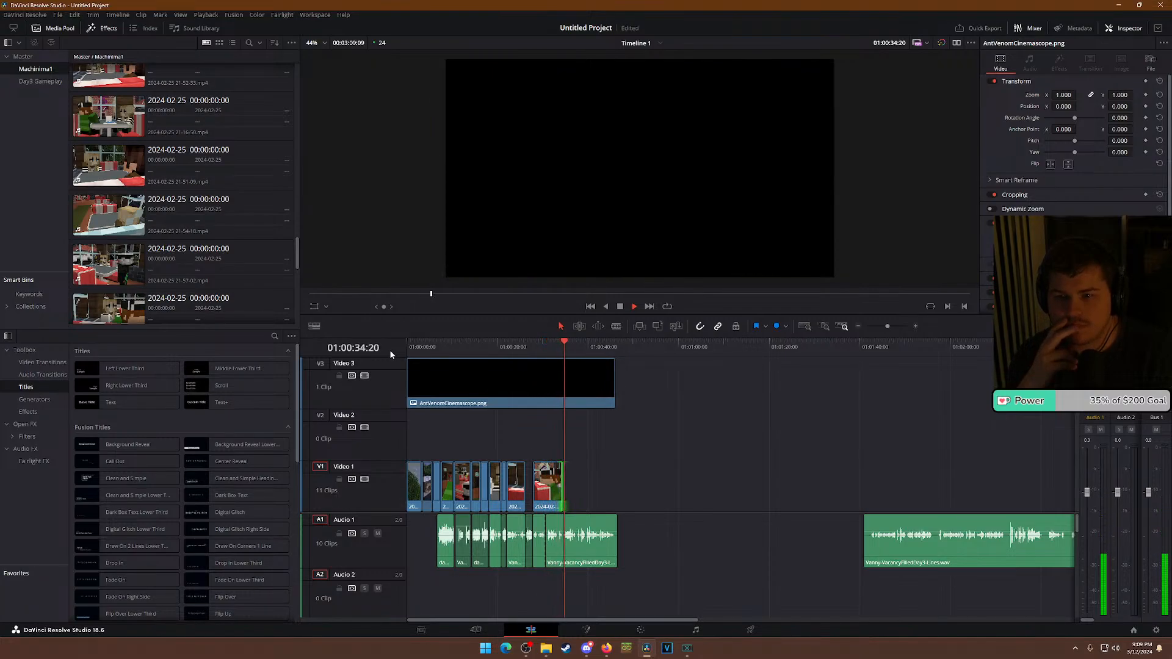
pyautogui.press('space')
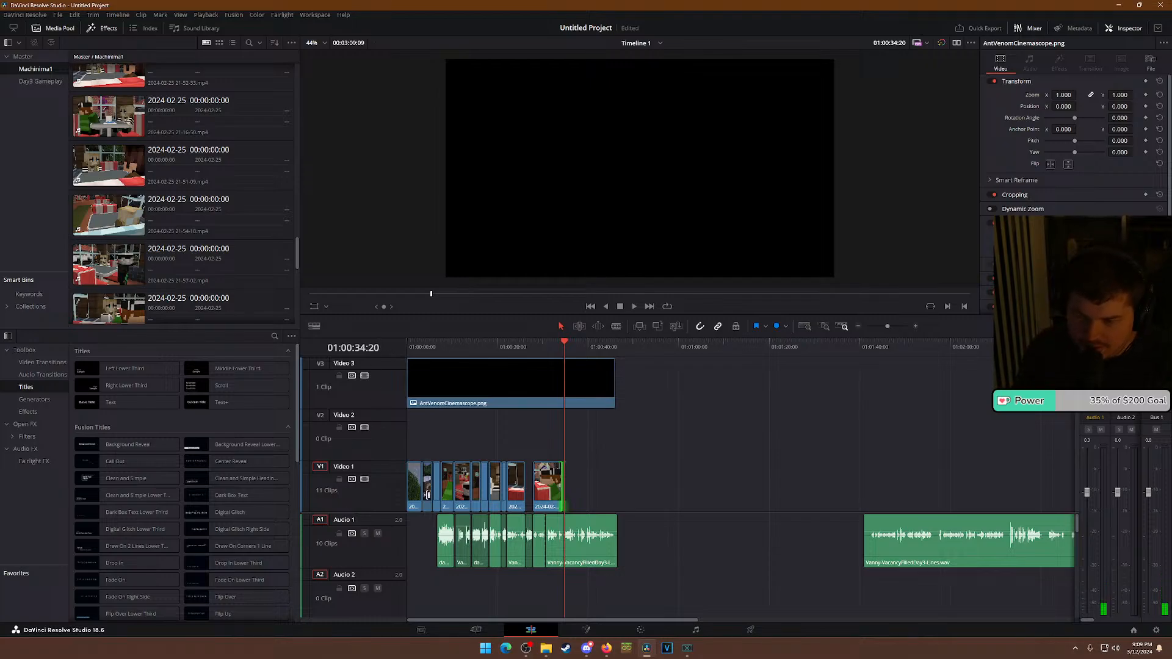
pyautogui.click(529, 342)
pyautogui.hotkey('ctrl', '=')
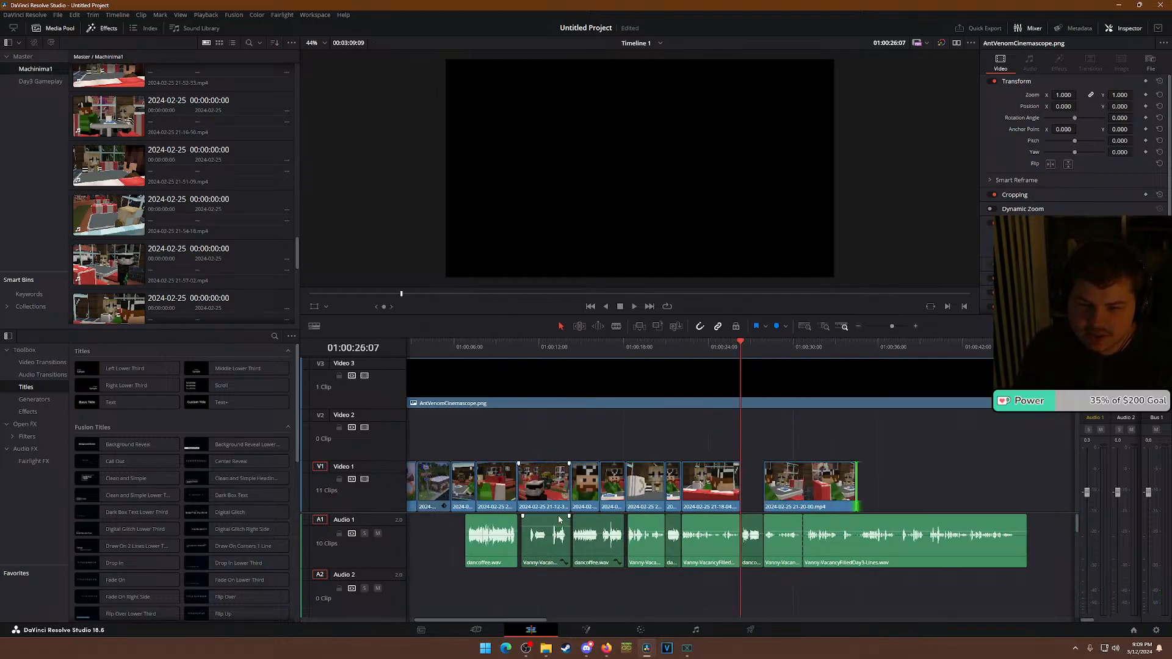
pyautogui.moveTo(586, 489); pyautogui.dragTo(755, 485)
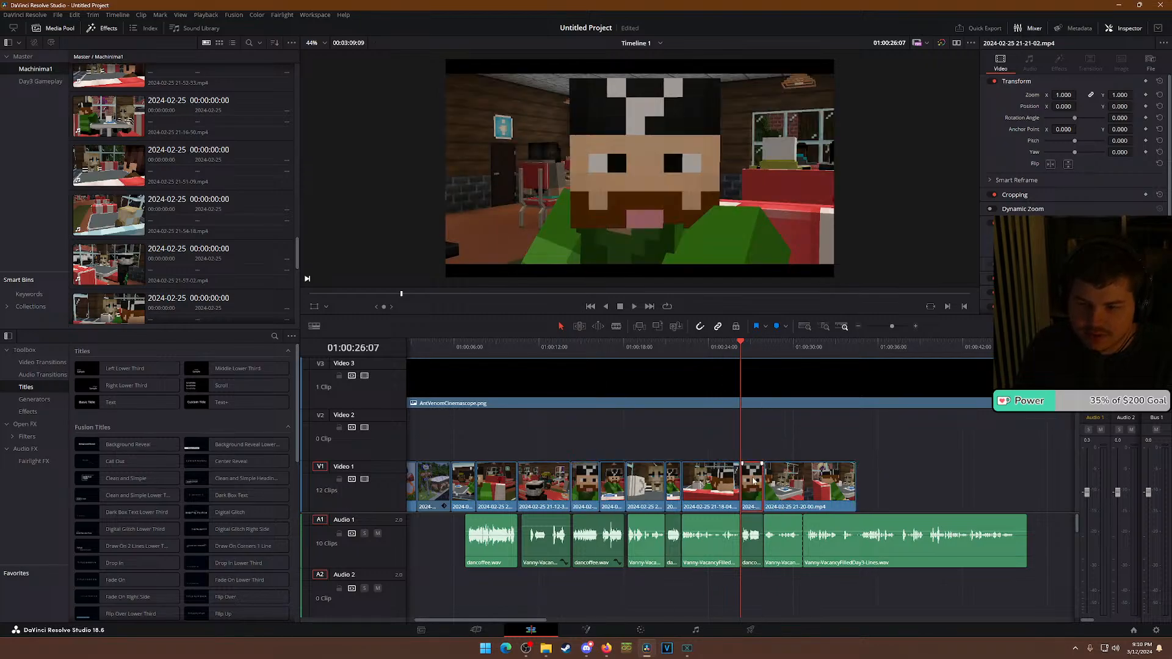
# Play the section around the copied close-up through the 21-20-00 shot to check its timing against the voice lines.
pyautogui.click(728, 340)
pyautogui.press('space')
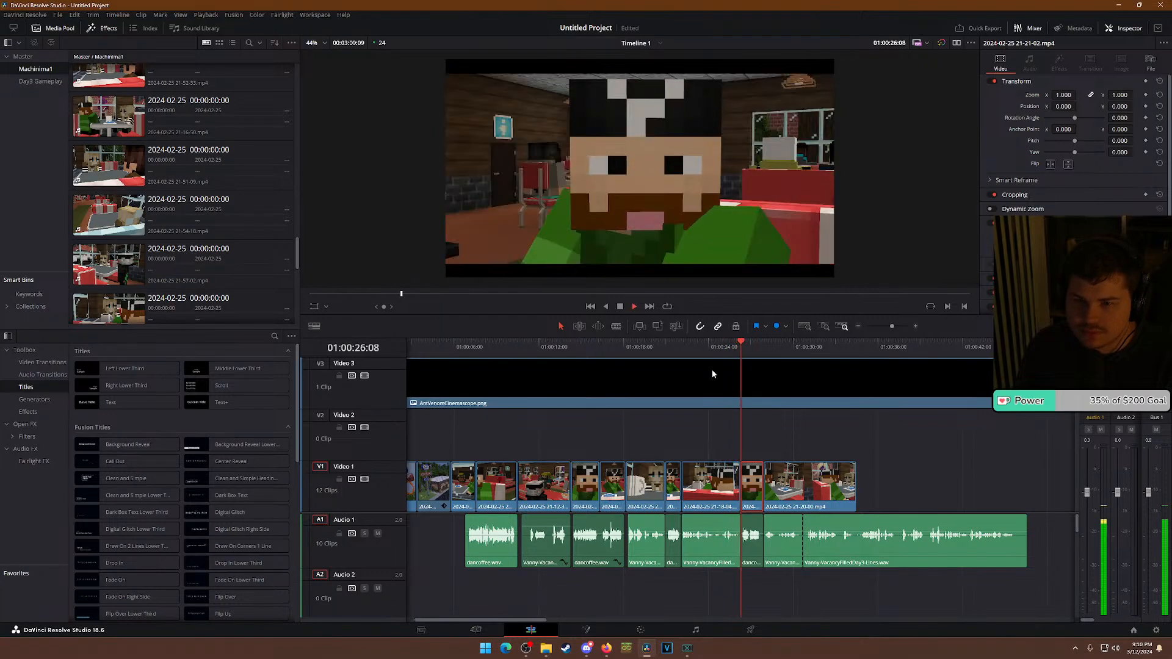
pyautogui.press('space')
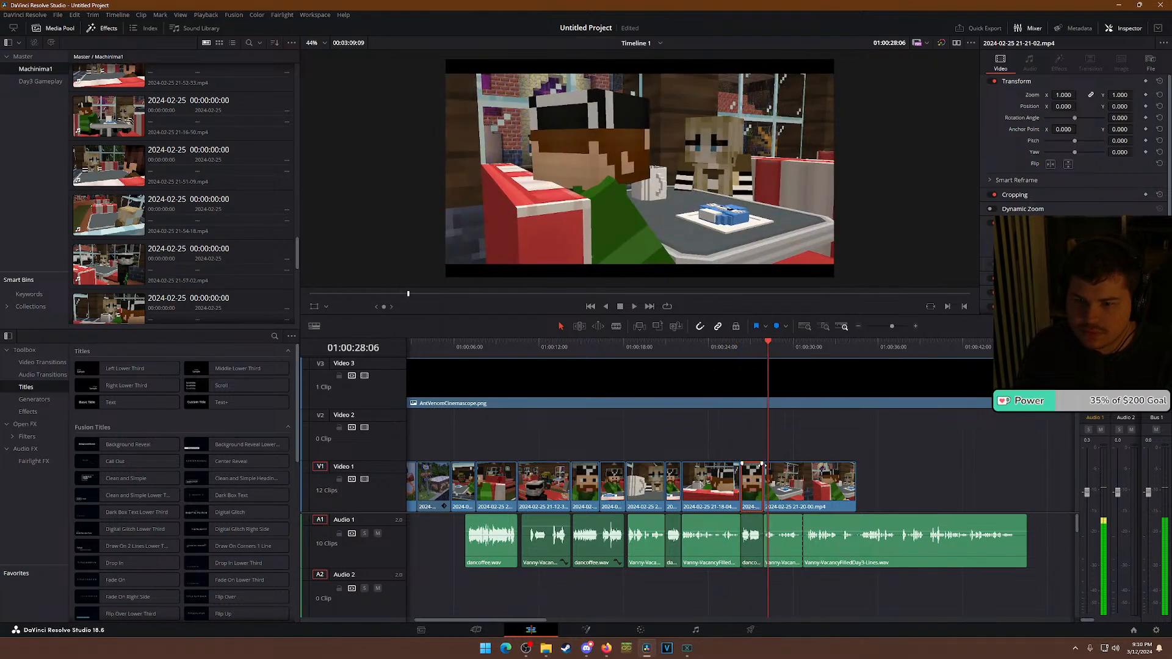
pyautogui.click(742, 346)
pyautogui.click(713, 346)
pyautogui.press('space')
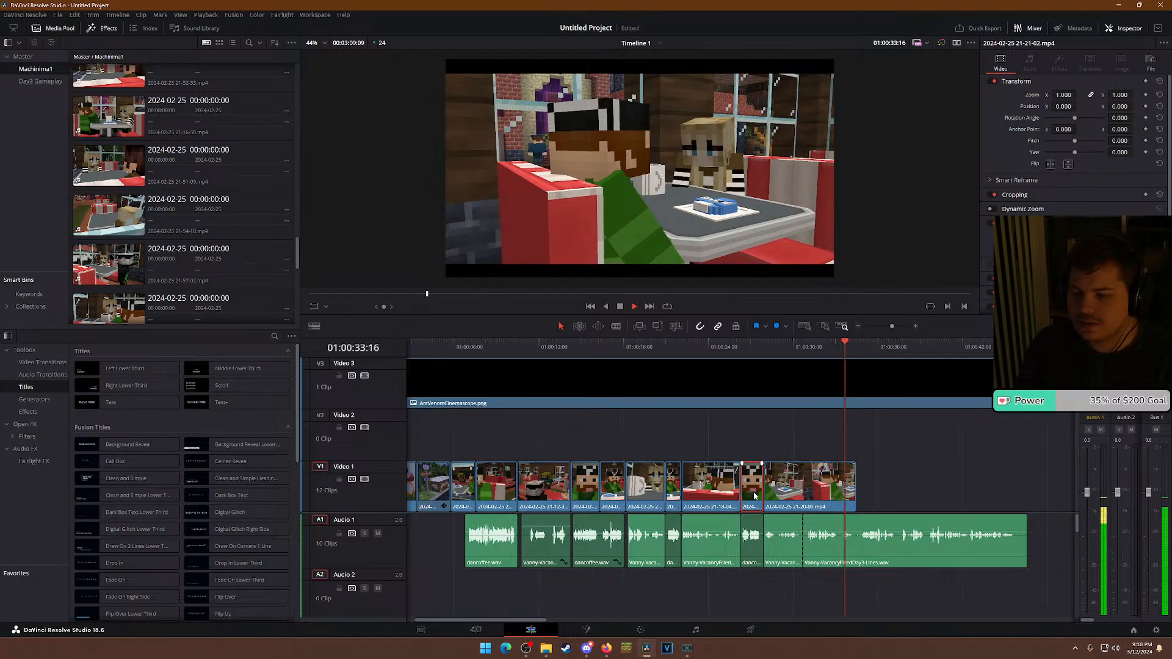
pyautogui.press('space')
pyautogui.scroll(-4, 633, 497)
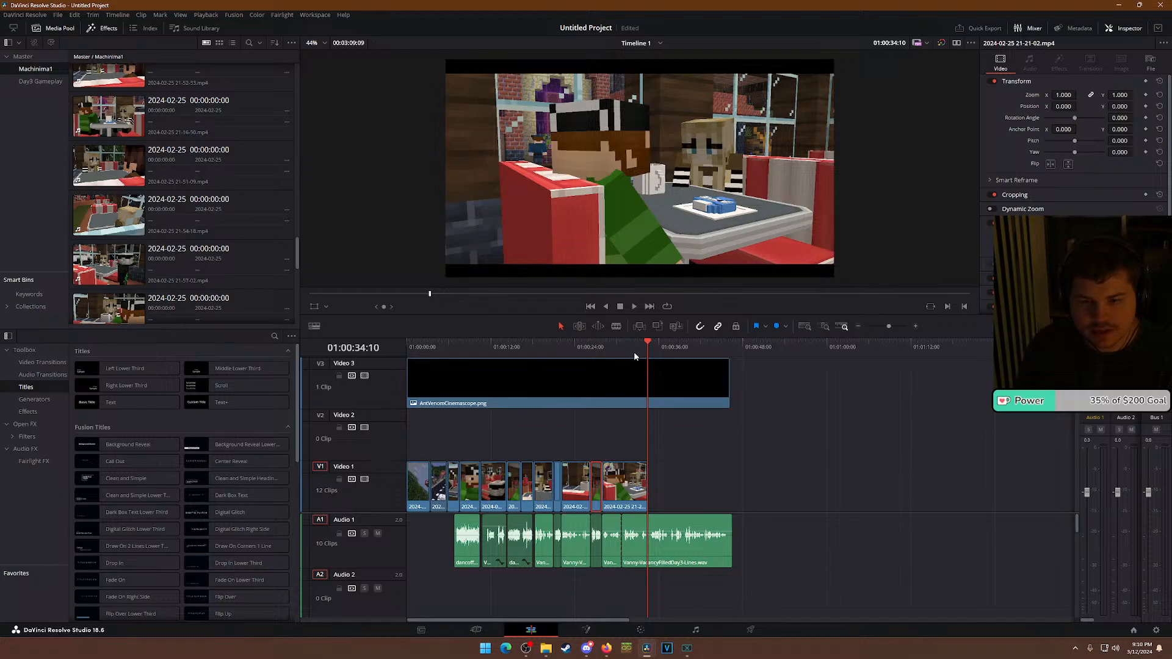
pyautogui.scroll(4, 666, 407)
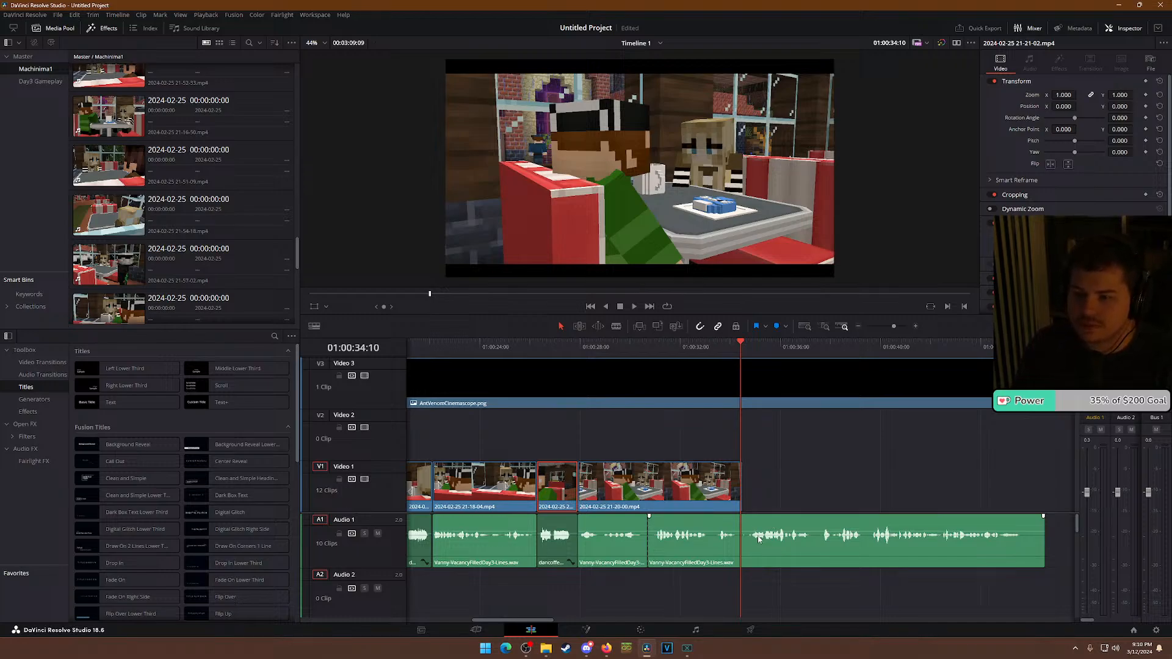
pyautogui.scroll(-6, 768, 525)
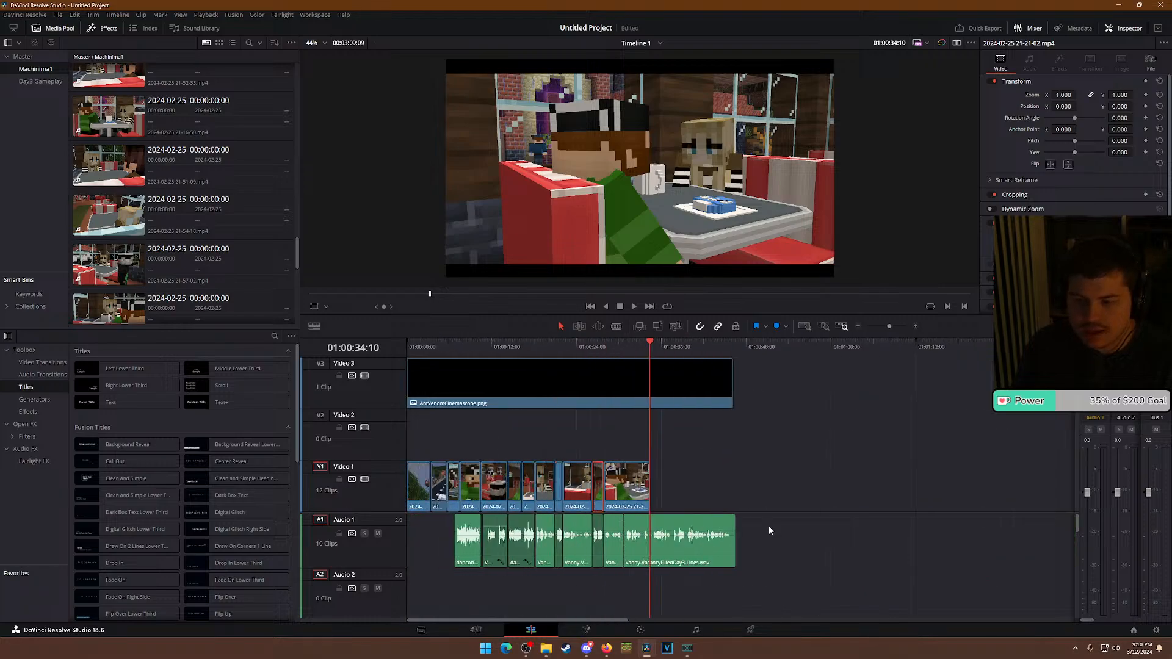
# Watch the rondatalk3 and rondaenergy clips in Media Player, and replay rondaenergy.mp4 in VLC media player.
pyautogui.click(553, 653)
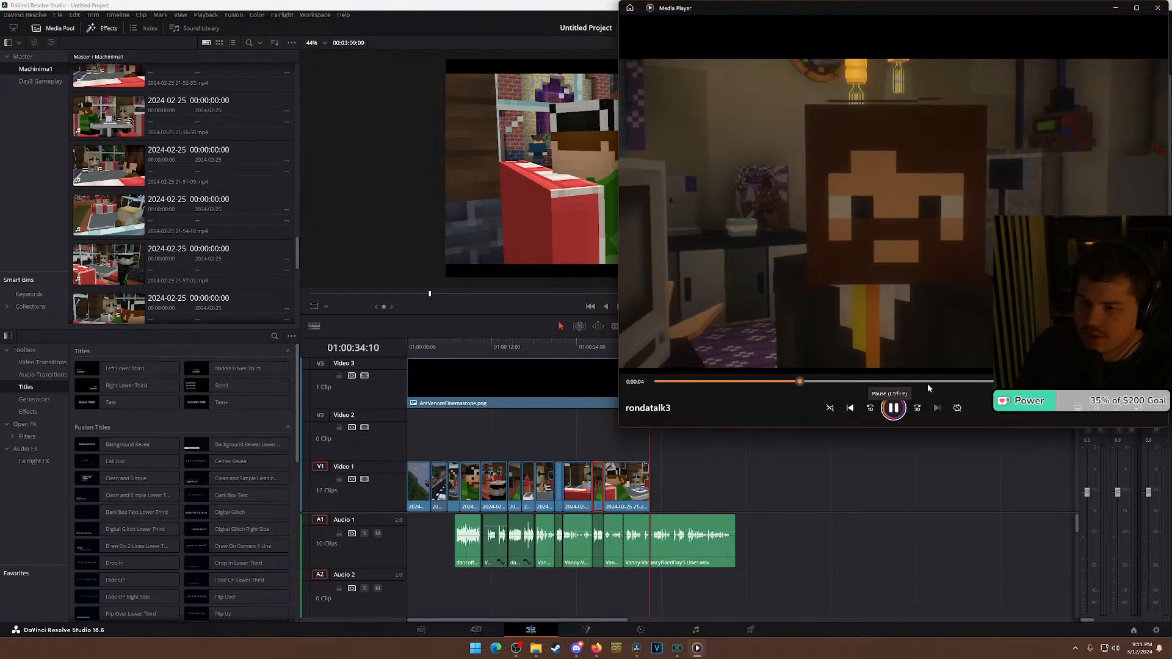
pyautogui.click(1165, 12)
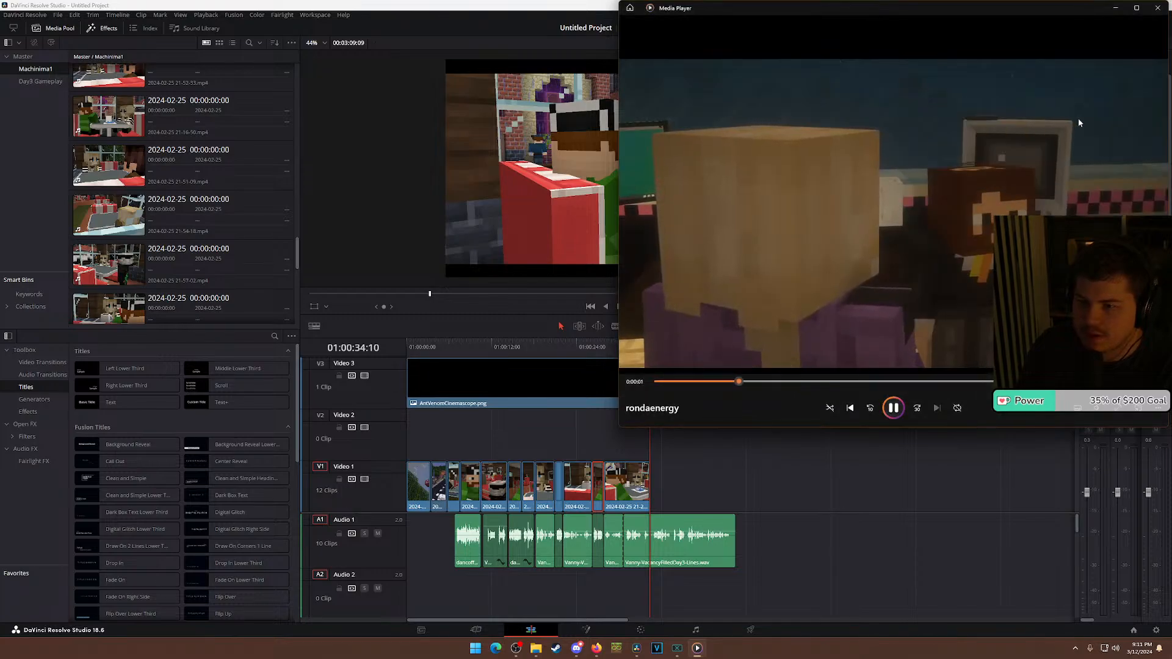
pyautogui.click(1137, 7)
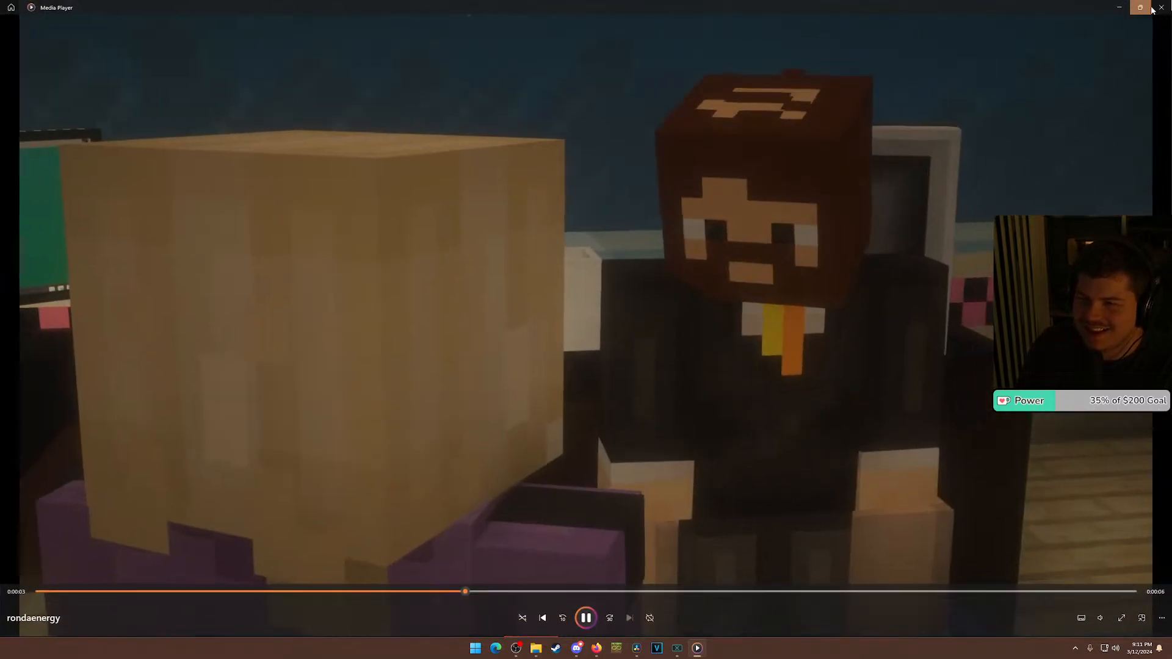
pyautogui.click(1158, 5)
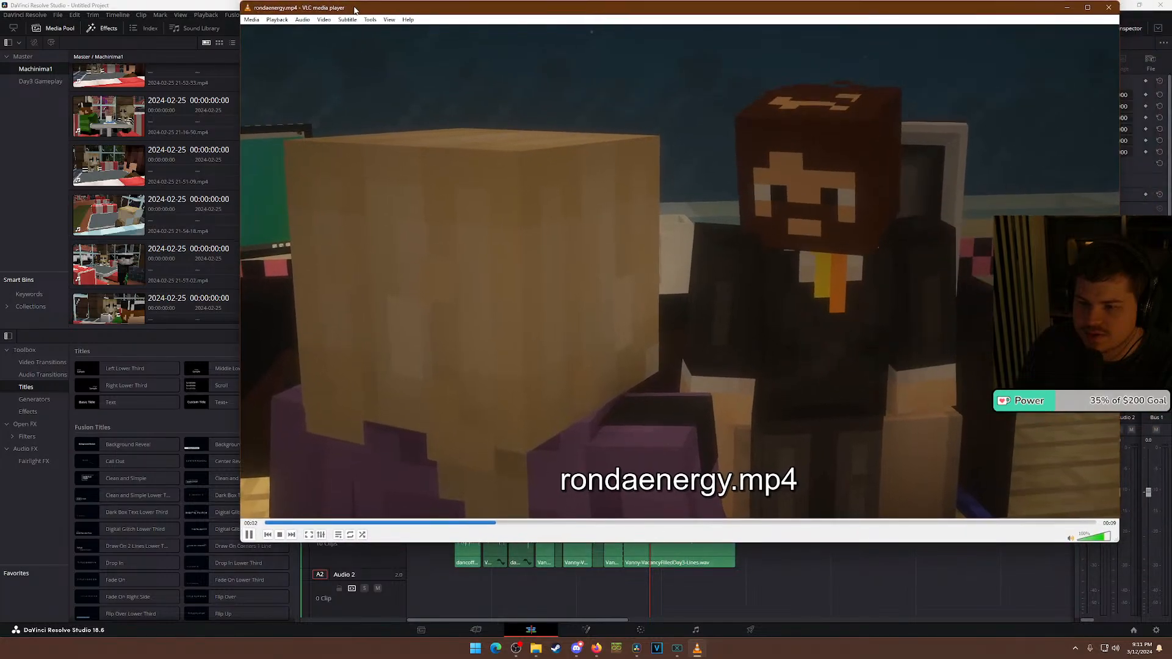
pyautogui.moveTo(356, 10); pyautogui.dragTo(366, 16)
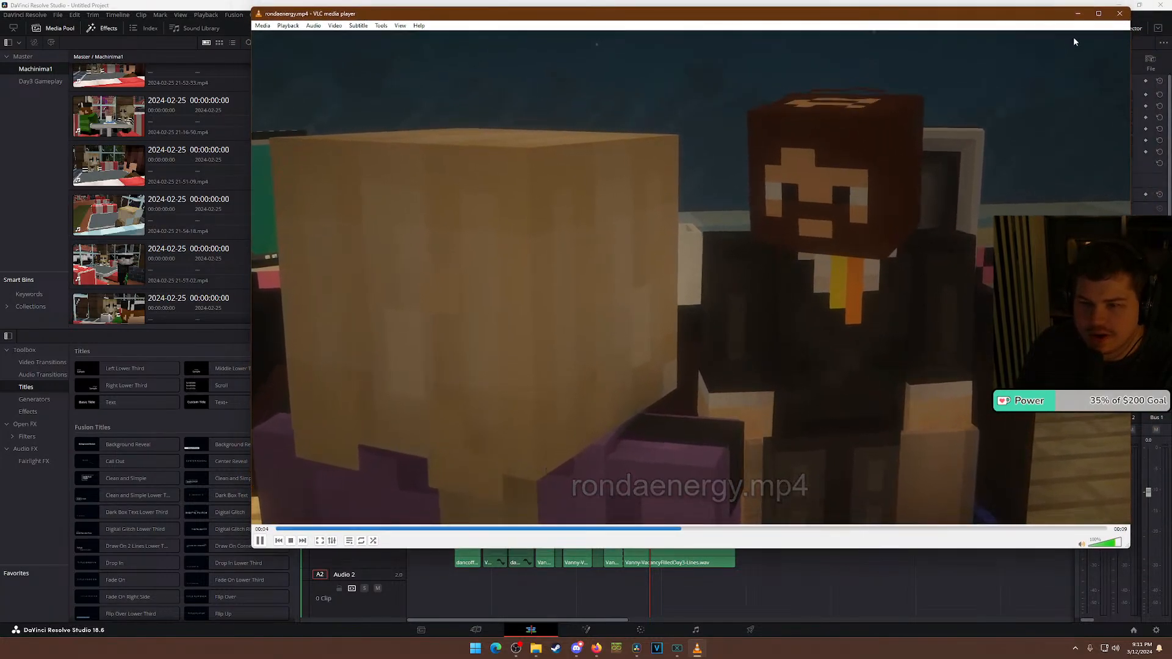
# Close rondaenergy.mp4, return to DaVinci Resolve and play the end of the last placed shot on Video 1.
pyautogui.click(1120, 14)
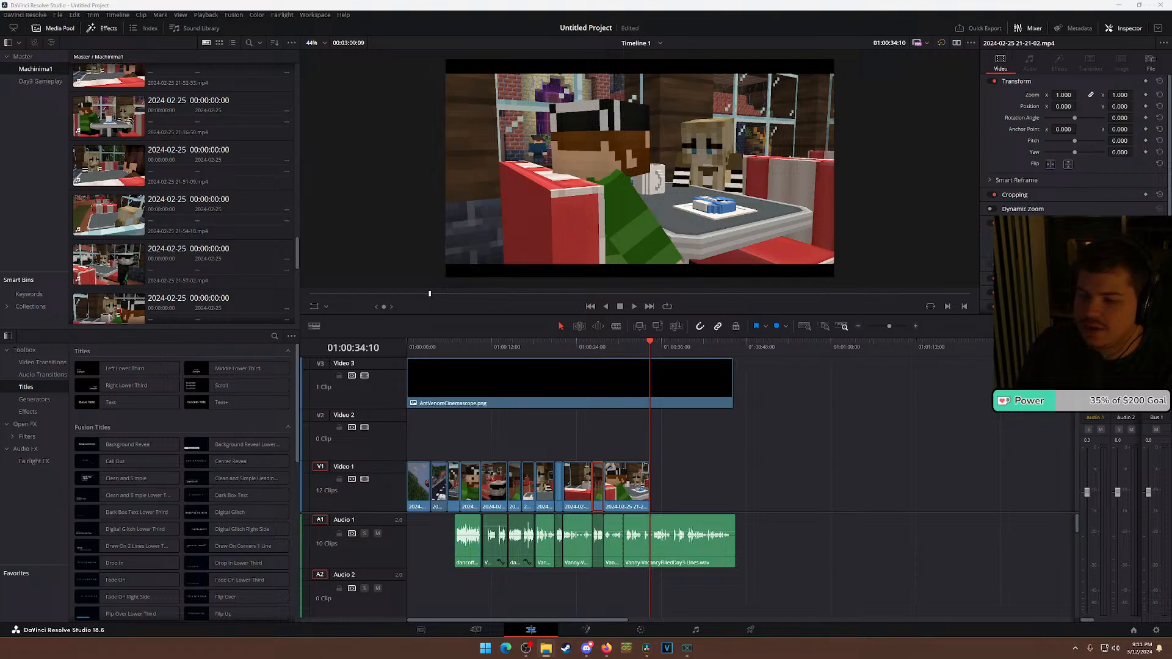
pyautogui.hotkey('alt', 'Tab')
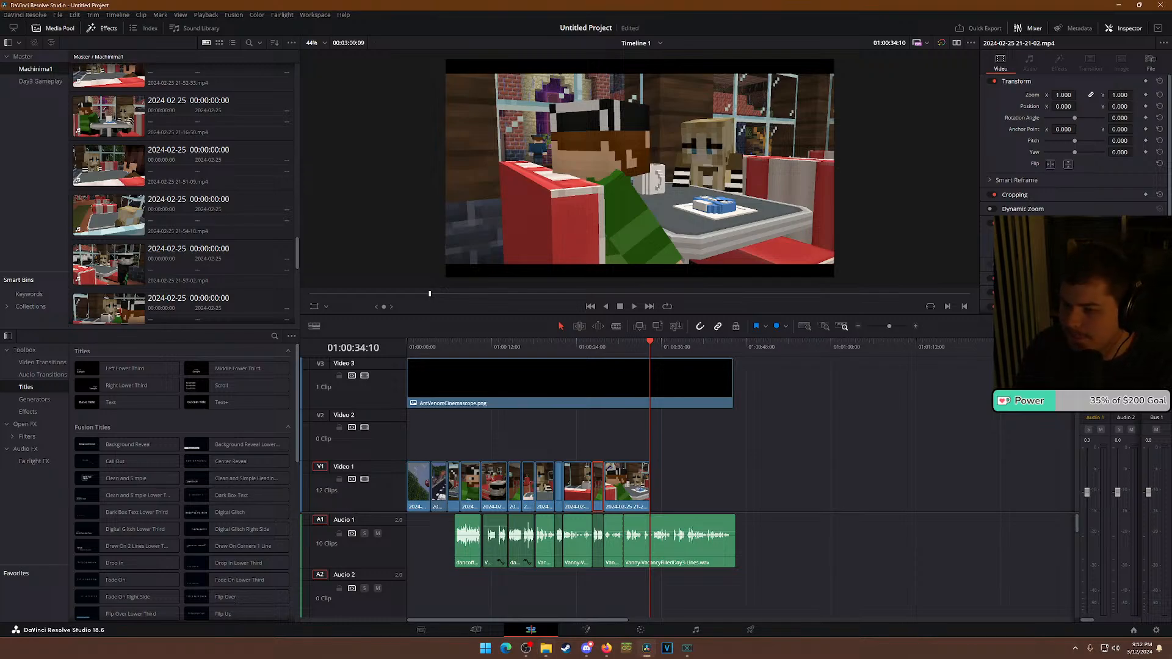
pyautogui.moveTo(599, 351); pyautogui.dragTo(569, 349)
pyautogui.press('space')
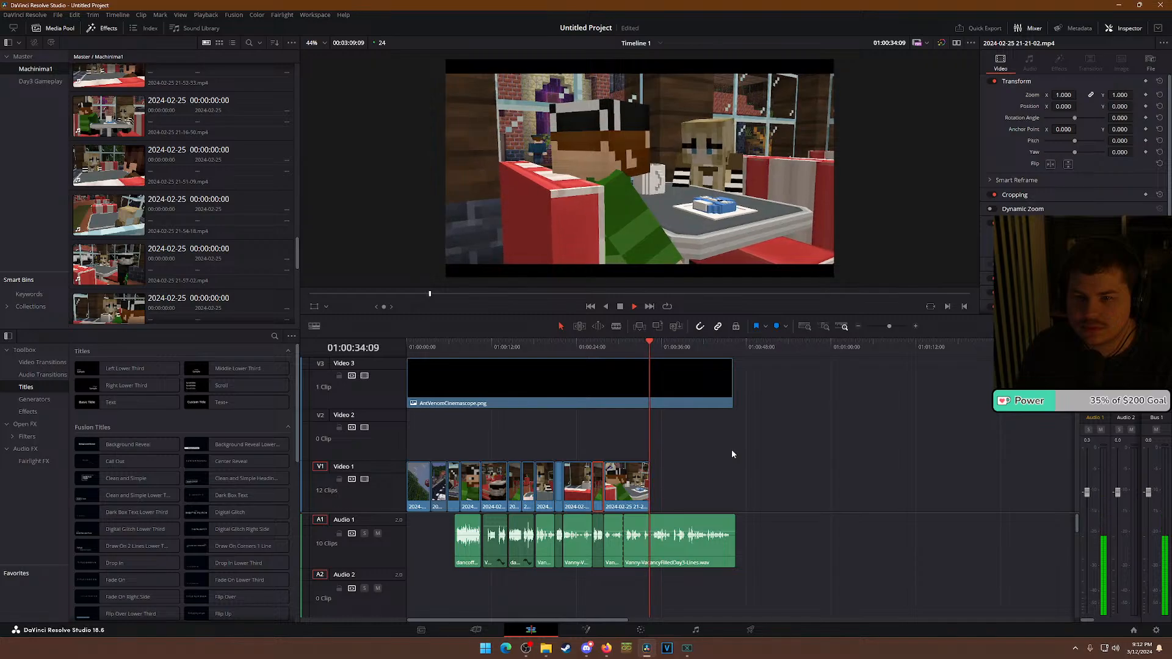
pyautogui.press('space')
pyautogui.scroll(5, 742, 487)
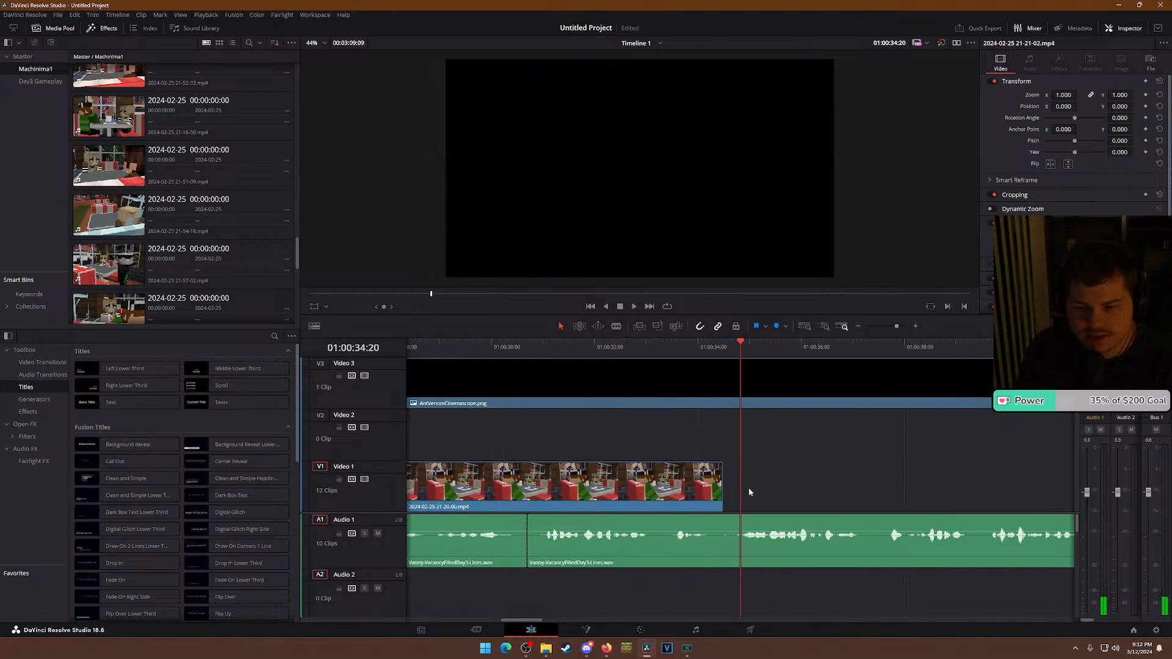
pyautogui.scroll(-5, 734, 487)
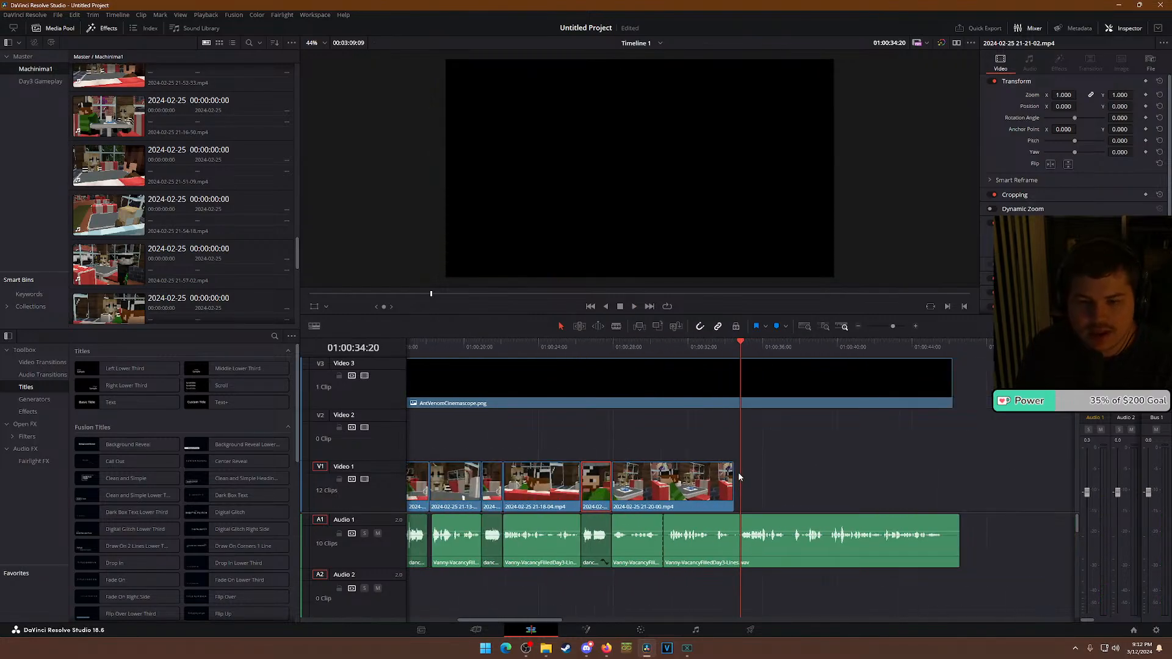
# Browse and skim the recorded shots in the Machinima1 bin for one to follow the 21-20-00 clip.
pyautogui.click(186, 247)
pyautogui.scroll(-5, 185, 232)
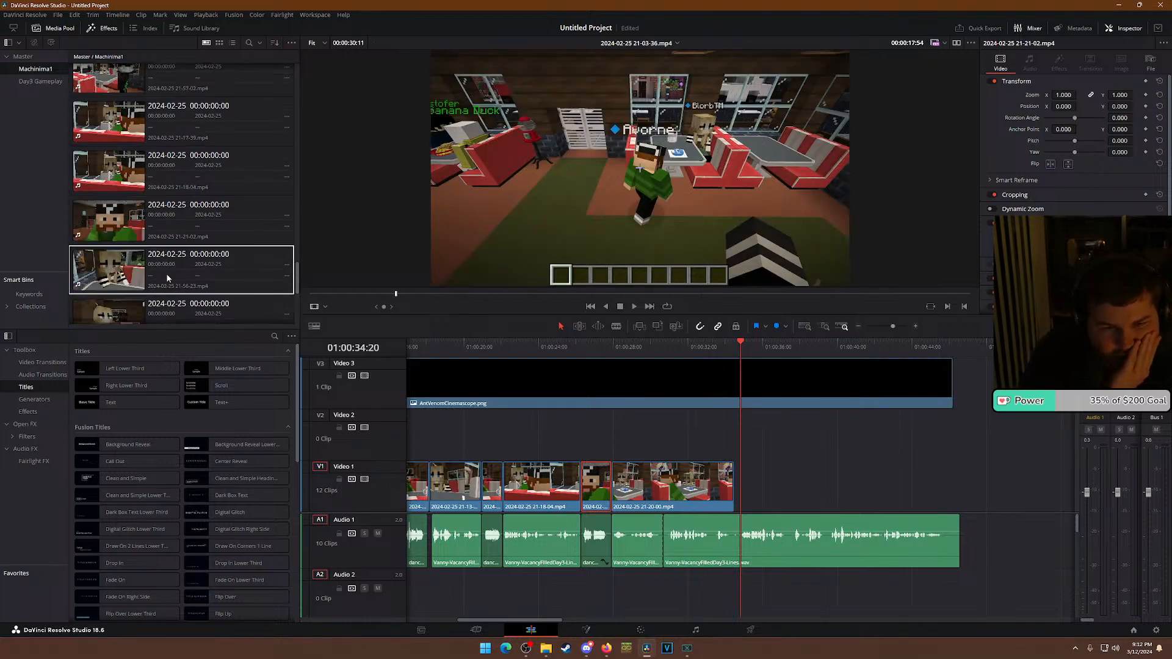
pyautogui.click(74, 208)
pyautogui.scroll(-3, 73, 201)
pyautogui.click(72, 190)
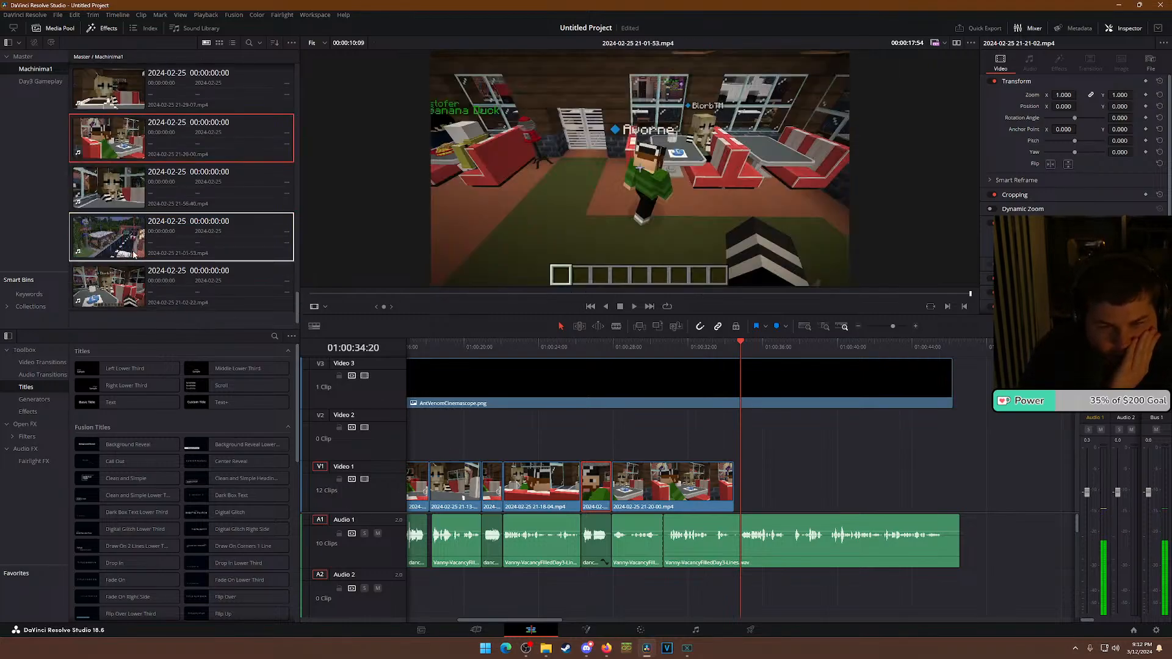
pyautogui.click(133, 297)
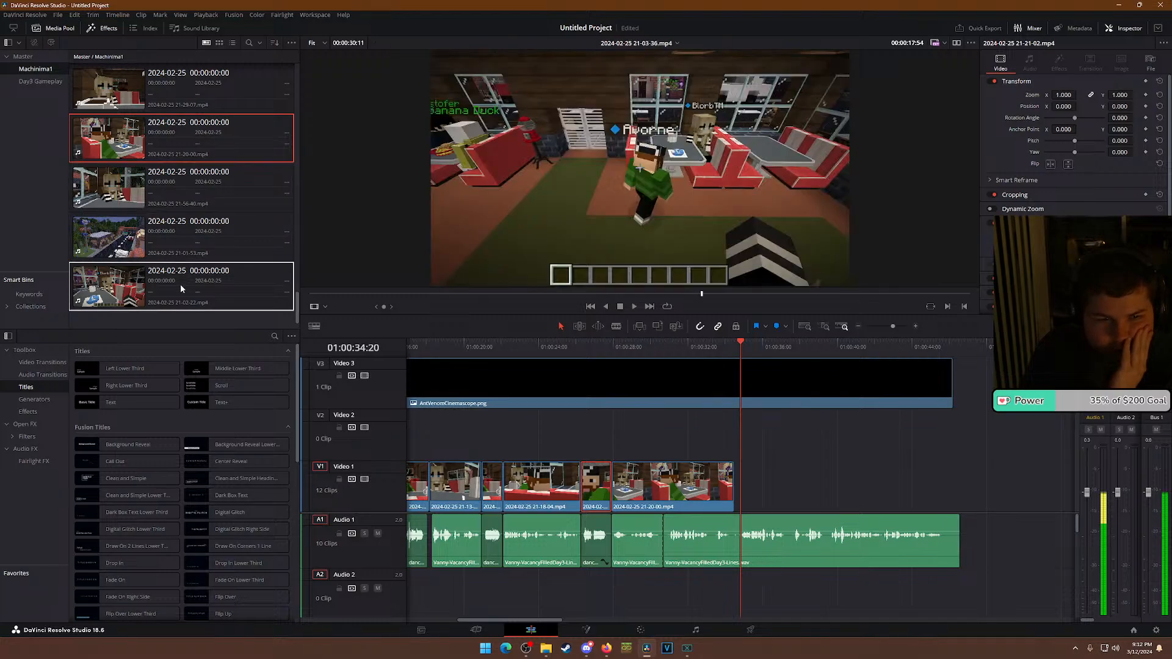
pyautogui.scroll(8, 126, 298)
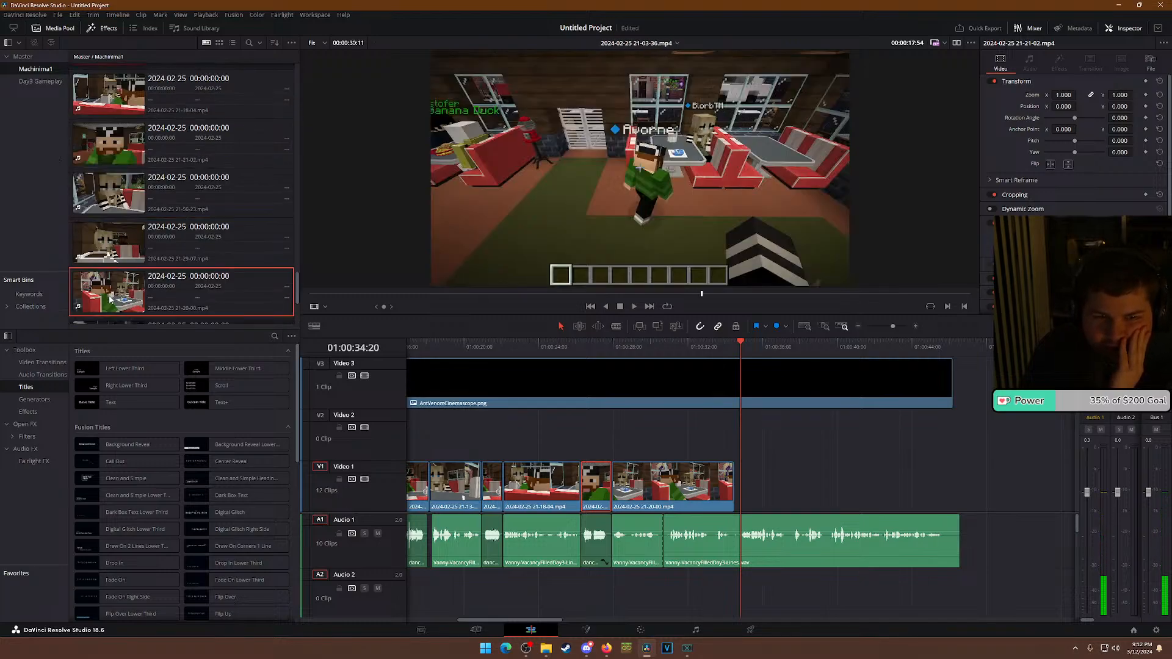
pyautogui.scroll(5, 114, 297)
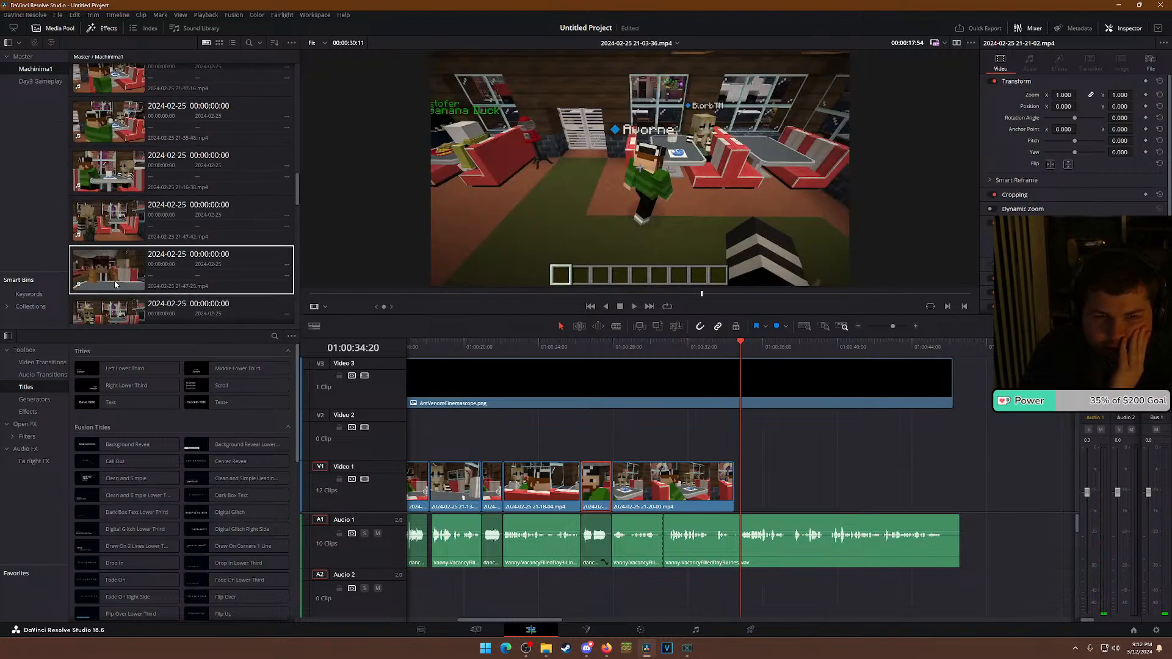
pyautogui.scroll(4, 122, 244)
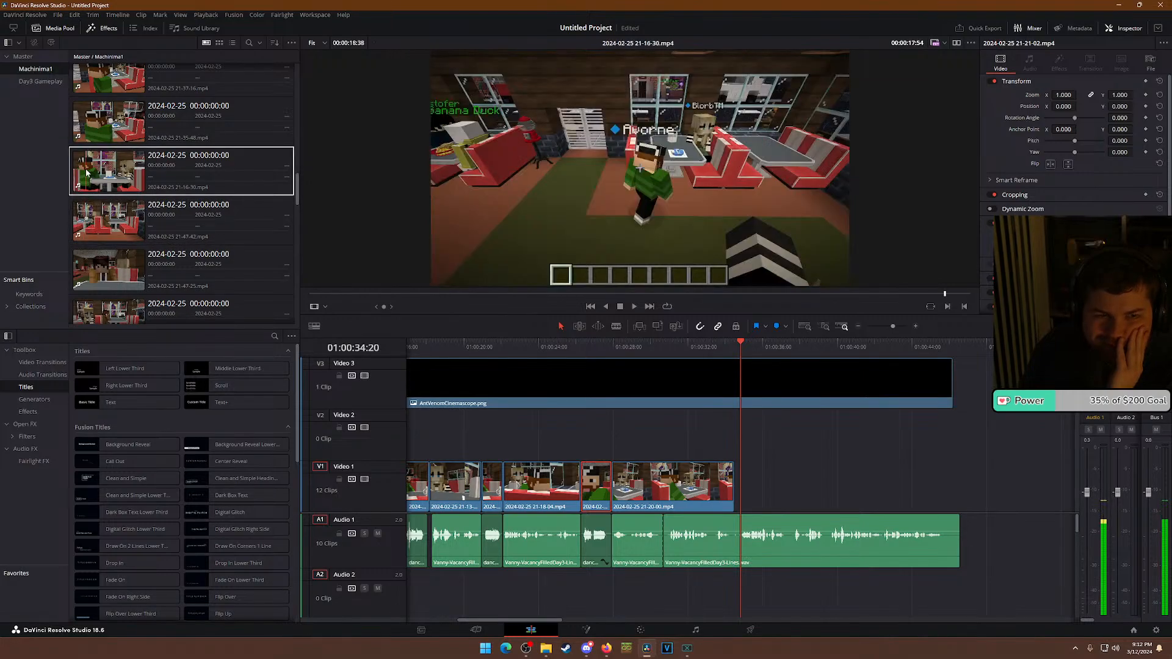
pyautogui.scroll(6, 134, 253)
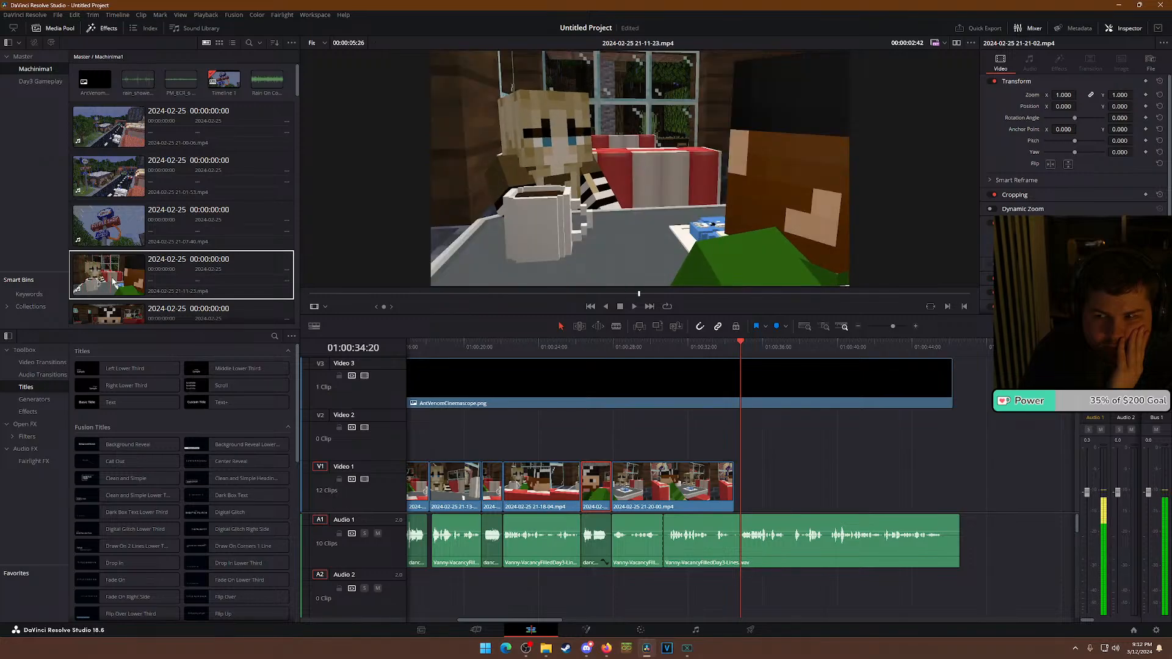
pyautogui.scroll(-2, 273, 285)
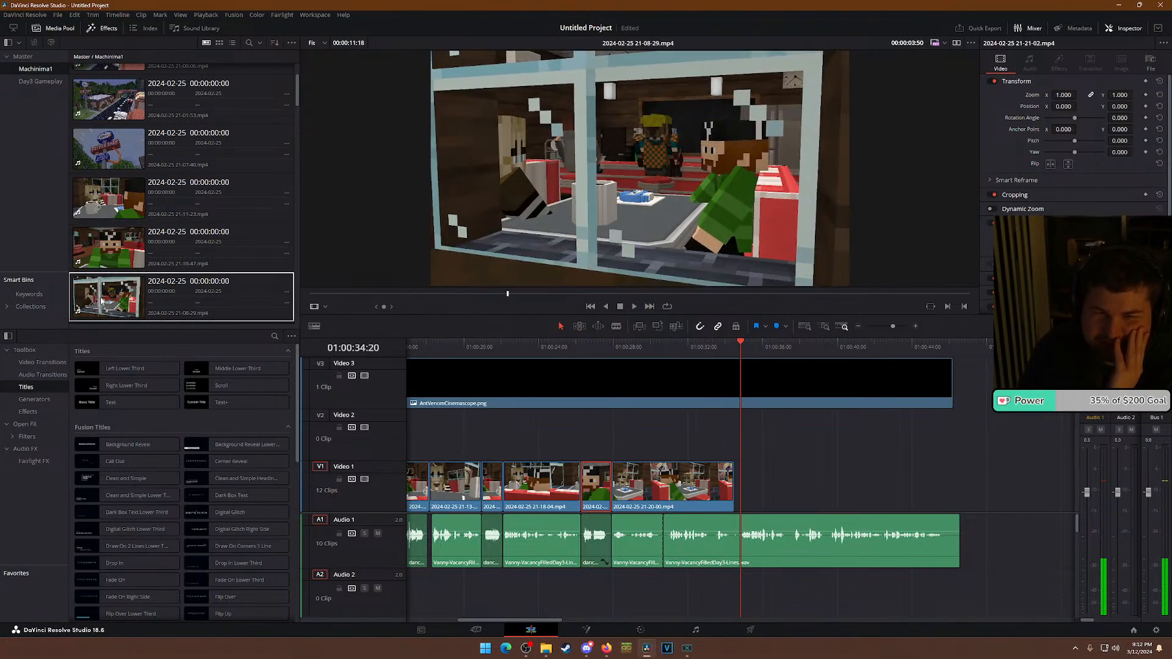
pyautogui.scroll(-1, 273, 321)
# Play the last Vanny voice line beyond the final shot and trim its end to about 01:00:45:19.
pyautogui.moveTo(631, 349); pyautogui.dragTo(1032, 346)
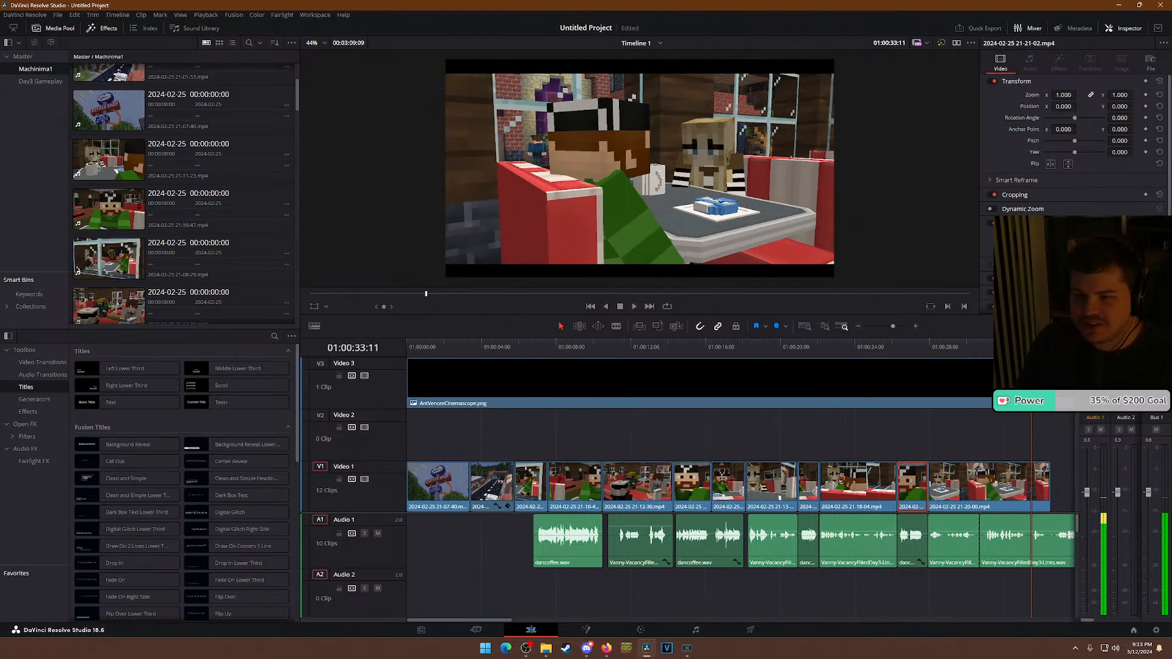
pyautogui.scroll(-3, 950, 515)
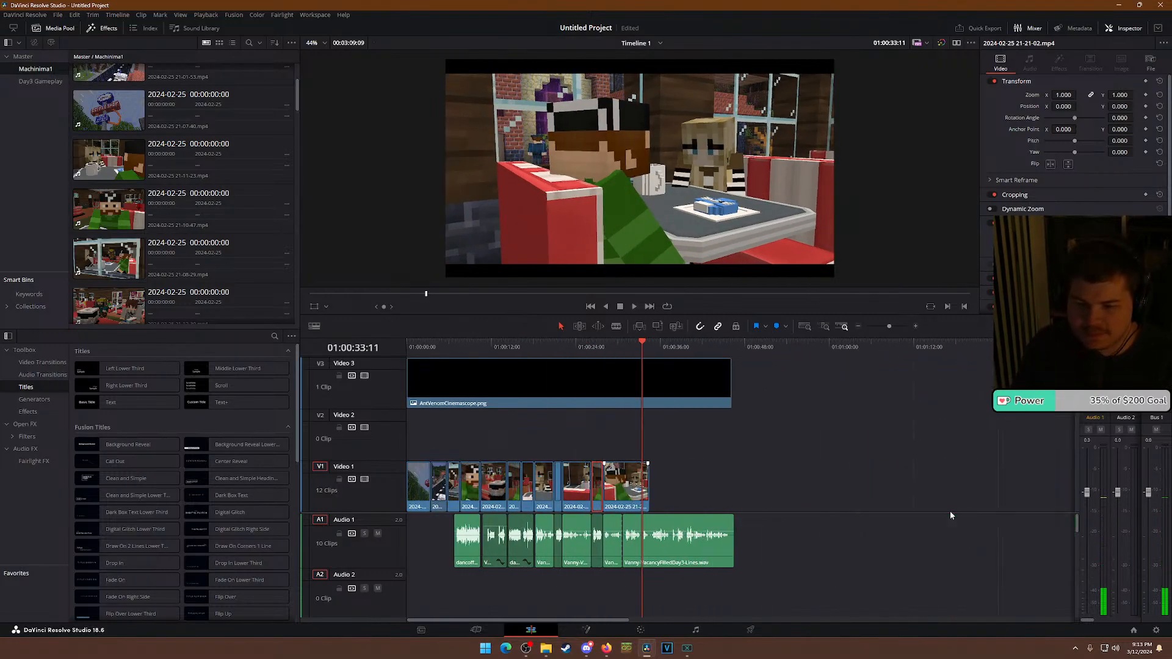
pyautogui.click(653, 346)
pyautogui.press('space')
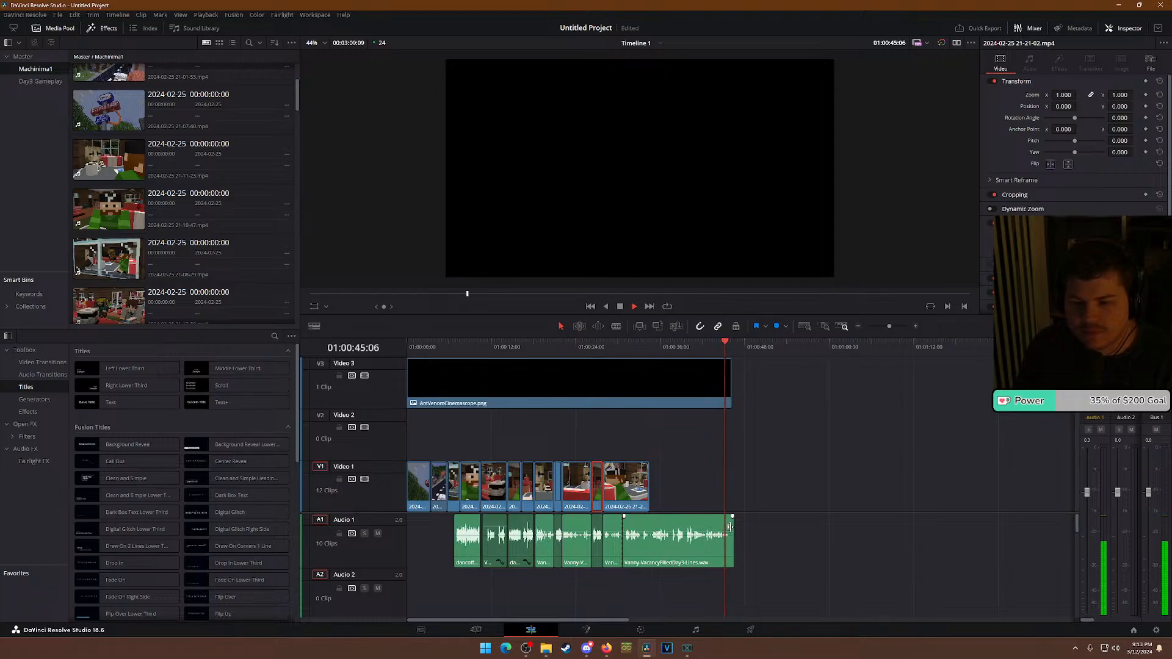
pyautogui.moveTo(730, 526); pyautogui.dragTo(727, 526)
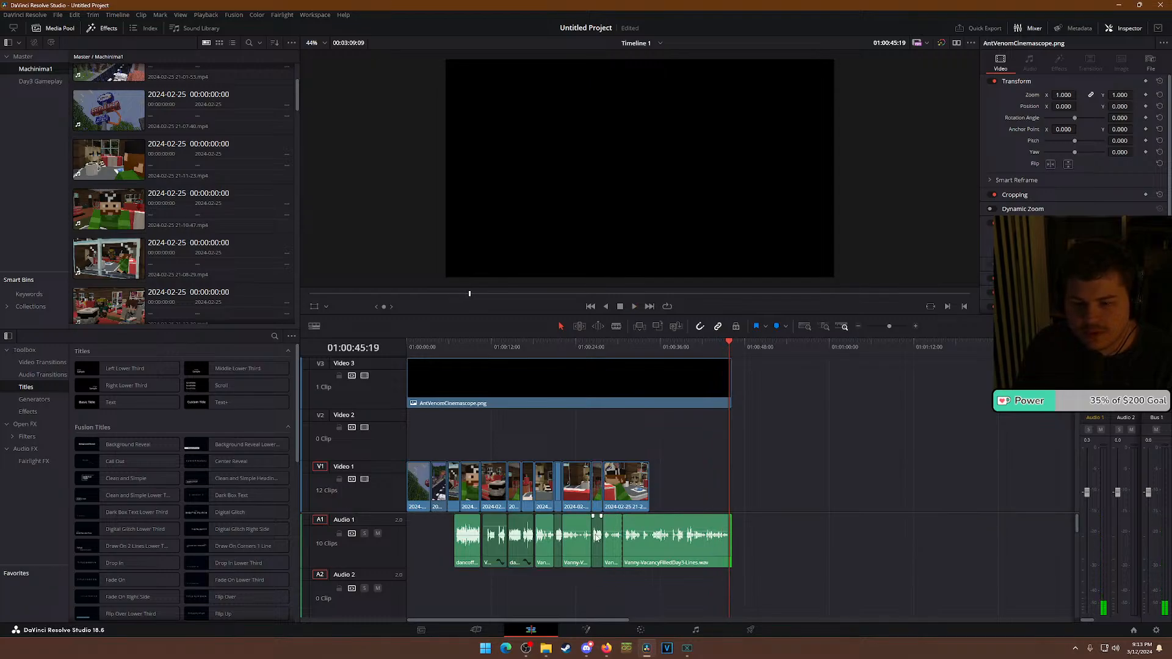
# Copy dancoffee.wav past the scene's end, extend it to expose more lines, and trim and move it just after the last Vanny line.
pyautogui.moveTo(599, 538); pyautogui.dragTo(997, 547)
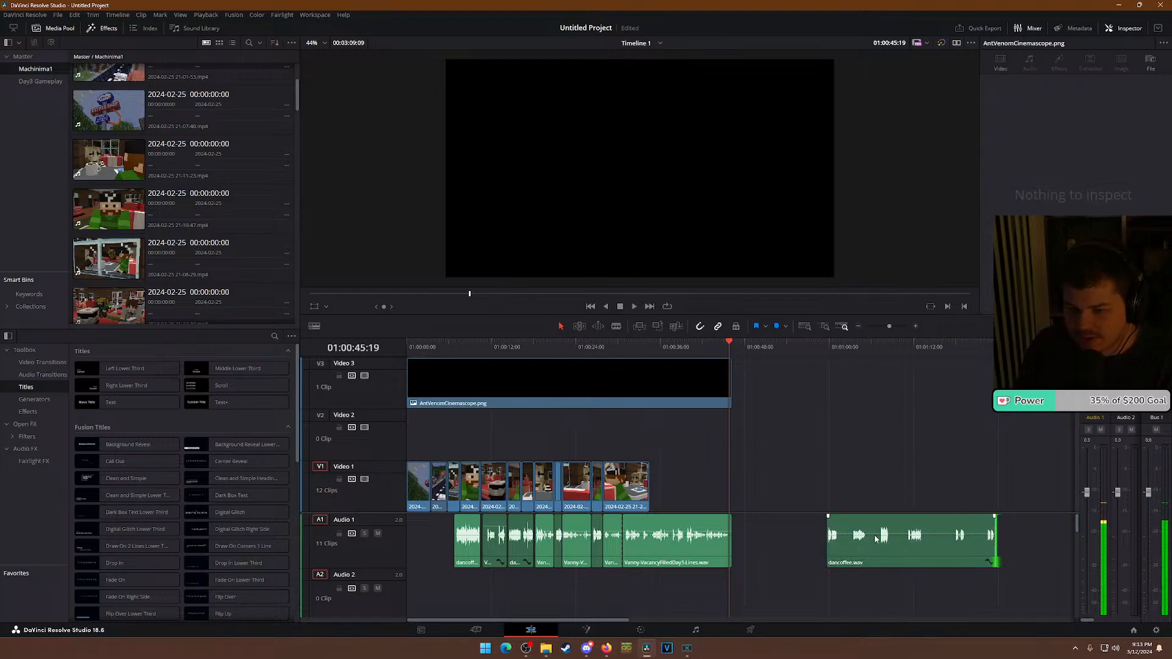
pyautogui.moveTo(884, 349); pyautogui.dragTo(847, 352)
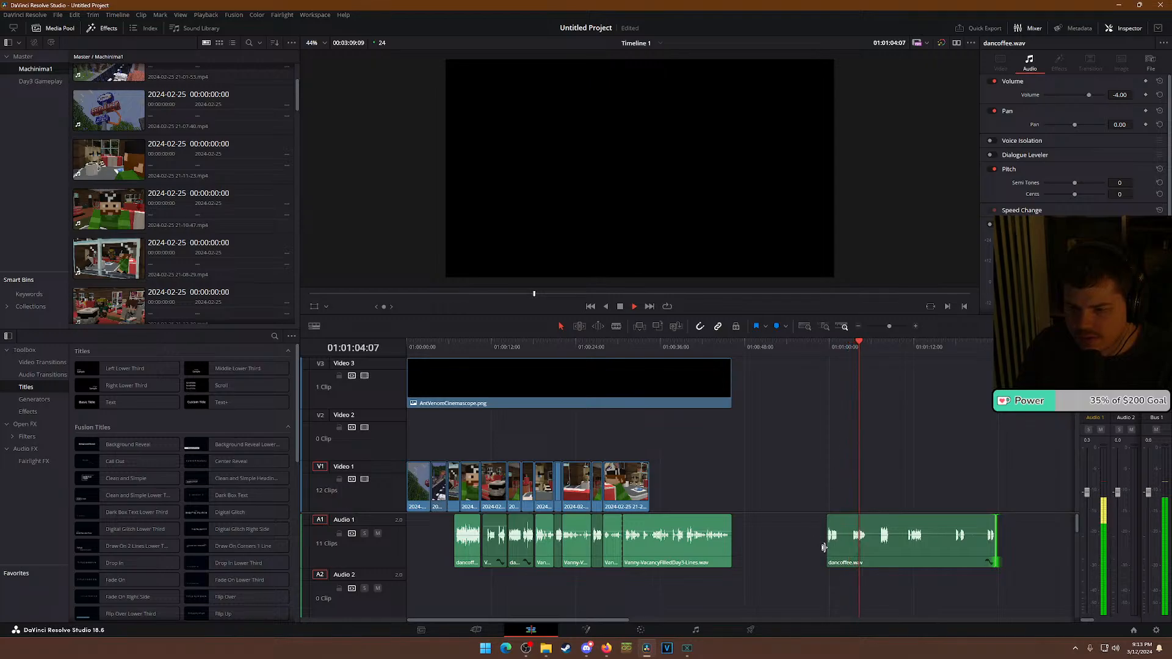
pyautogui.moveTo(825, 547); pyautogui.dragTo(773, 556)
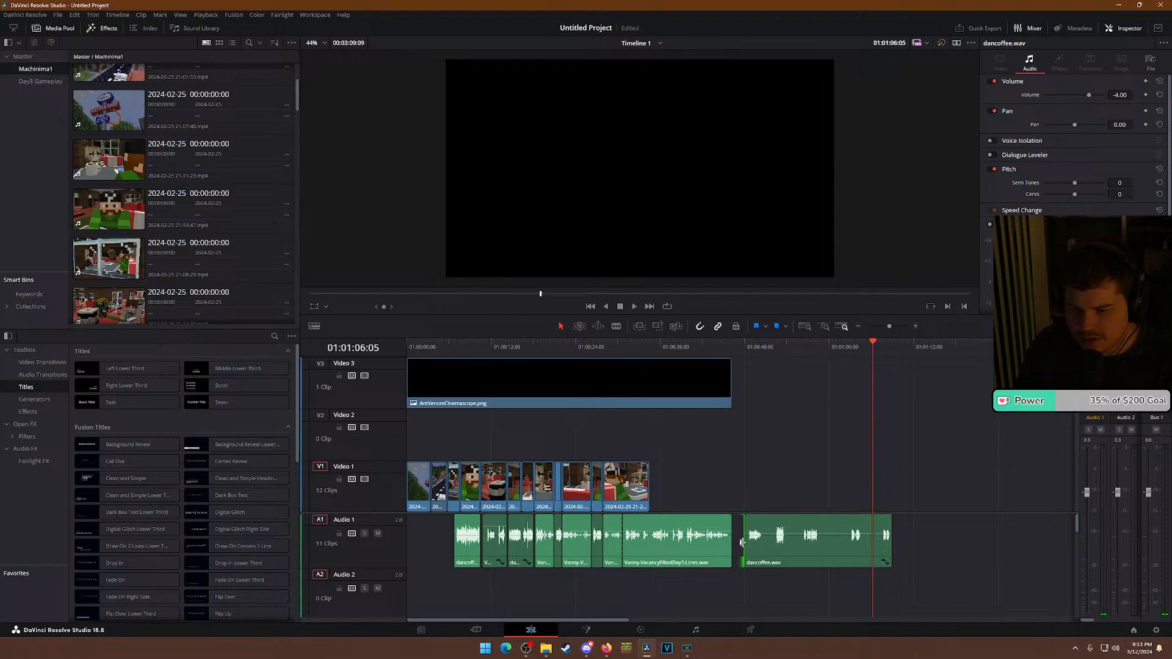
# Trim the silence around the join and butt the copied dancoffee.wav directly against the end of the Vanny voice line.
pyautogui.scroll(2, 750, 545)
pyautogui.scroll(-4, 621, 358)
pyautogui.press('Up')
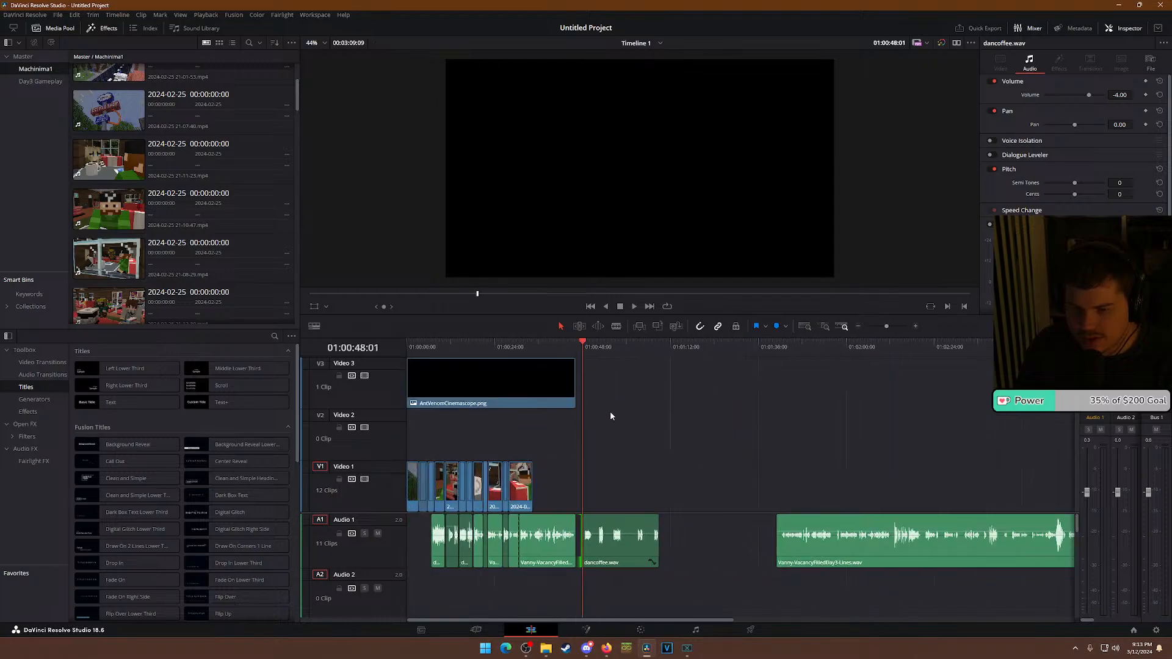
pyautogui.scroll(5, 691, 548)
pyautogui.scroll(1, 736, 541)
pyautogui.click(736, 541)
pyautogui.press('space')
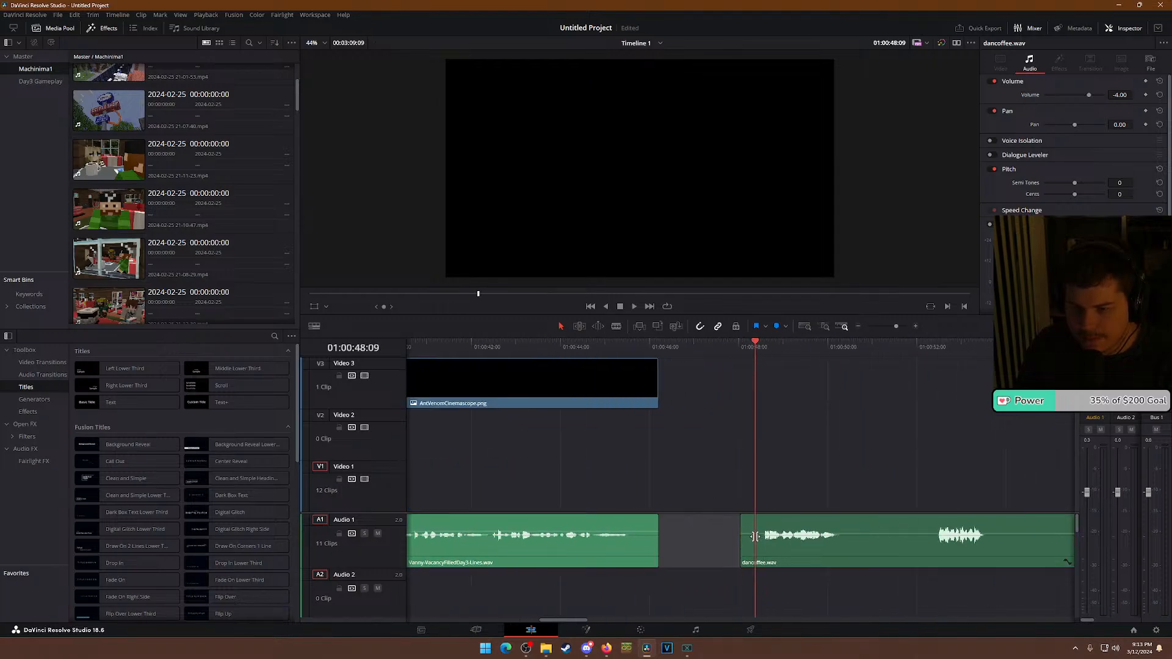
pyautogui.moveTo(739, 539); pyautogui.dragTo(675, 540)
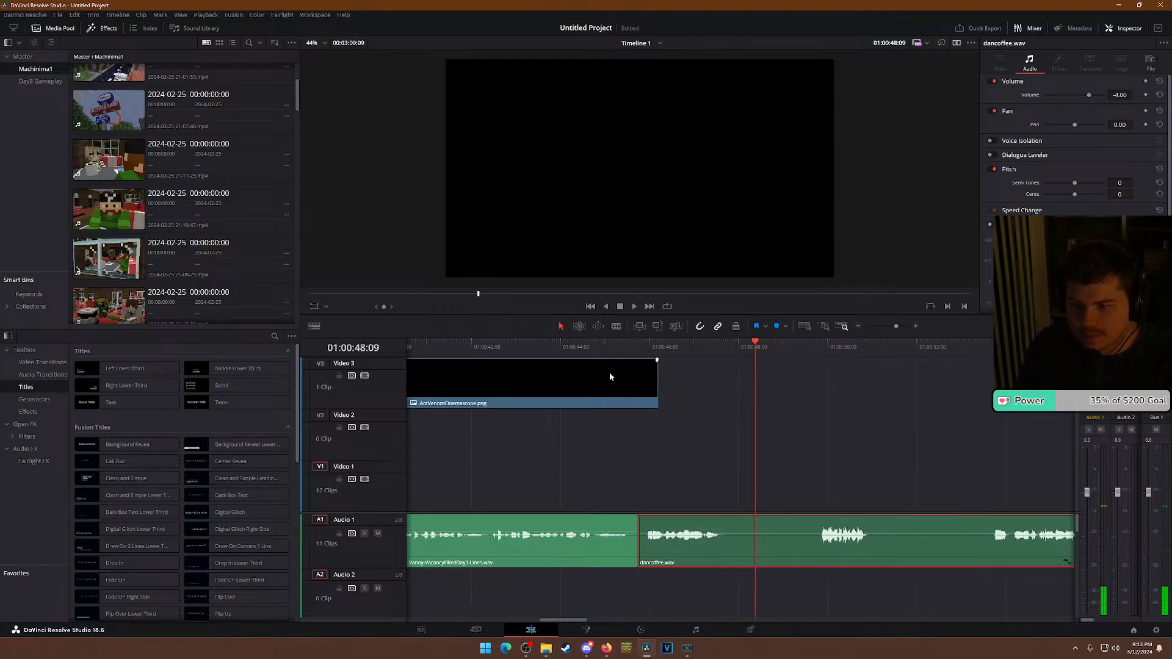
# Play the join into the dancoffee.wav reply and split that clip after its first line at 01:00:47:20.
pyautogui.scroll(-3, 613, 431)
pyautogui.press('space')
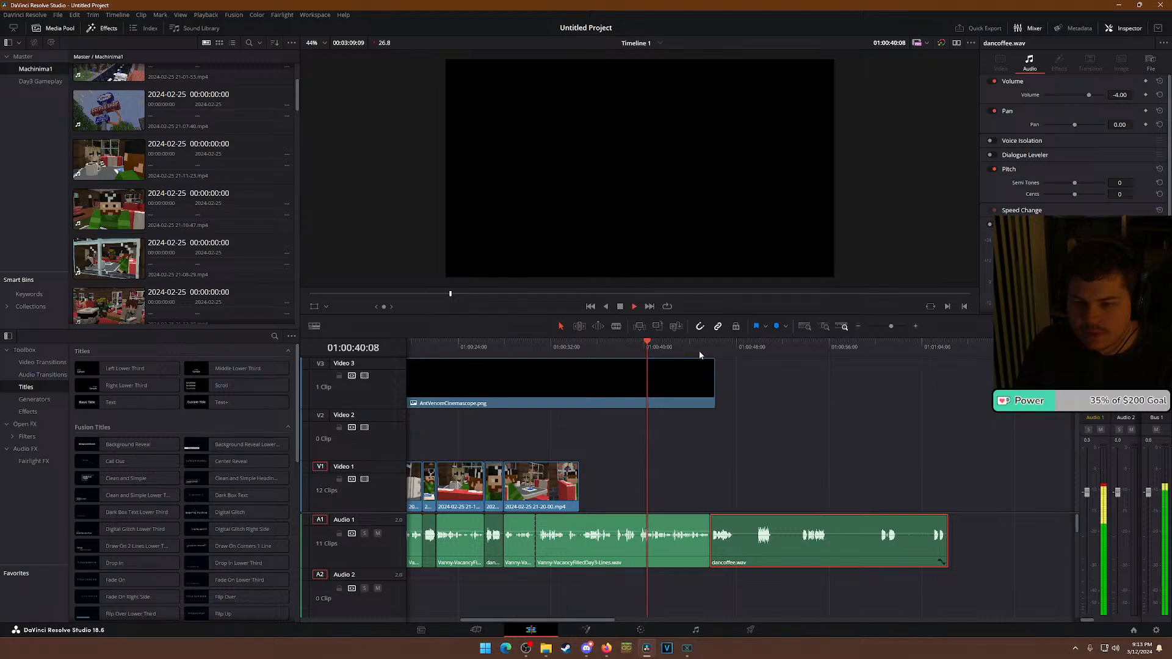
pyautogui.press('space')
pyautogui.scroll(4, 807, 591)
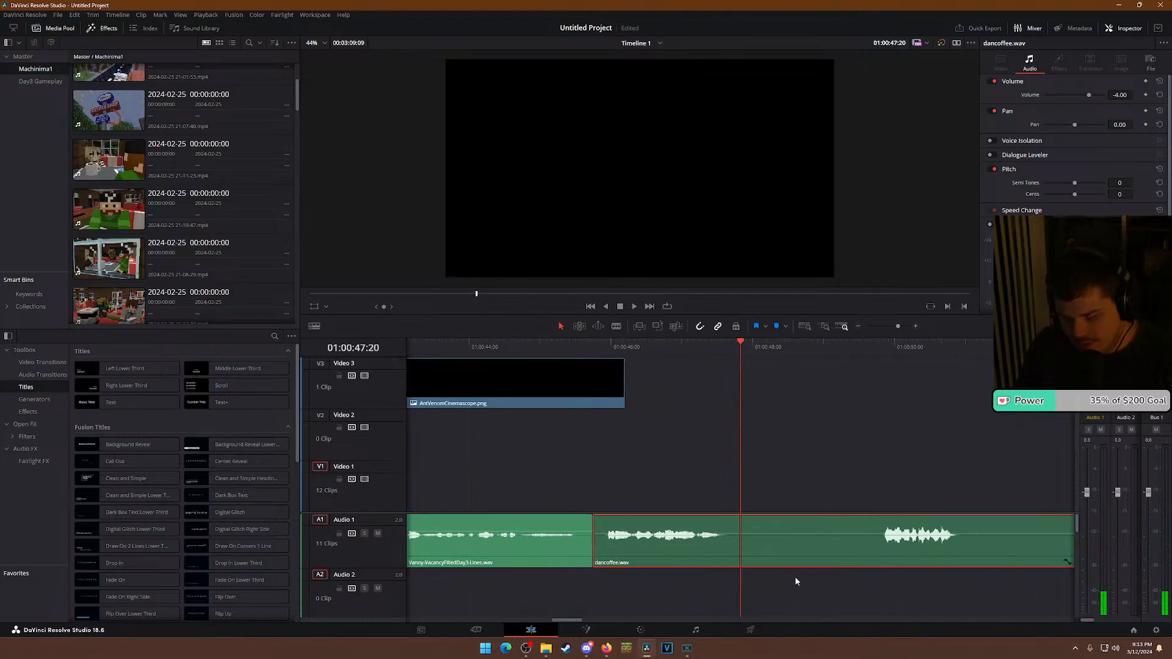
pyautogui.hotkey('ctrl', 'b')
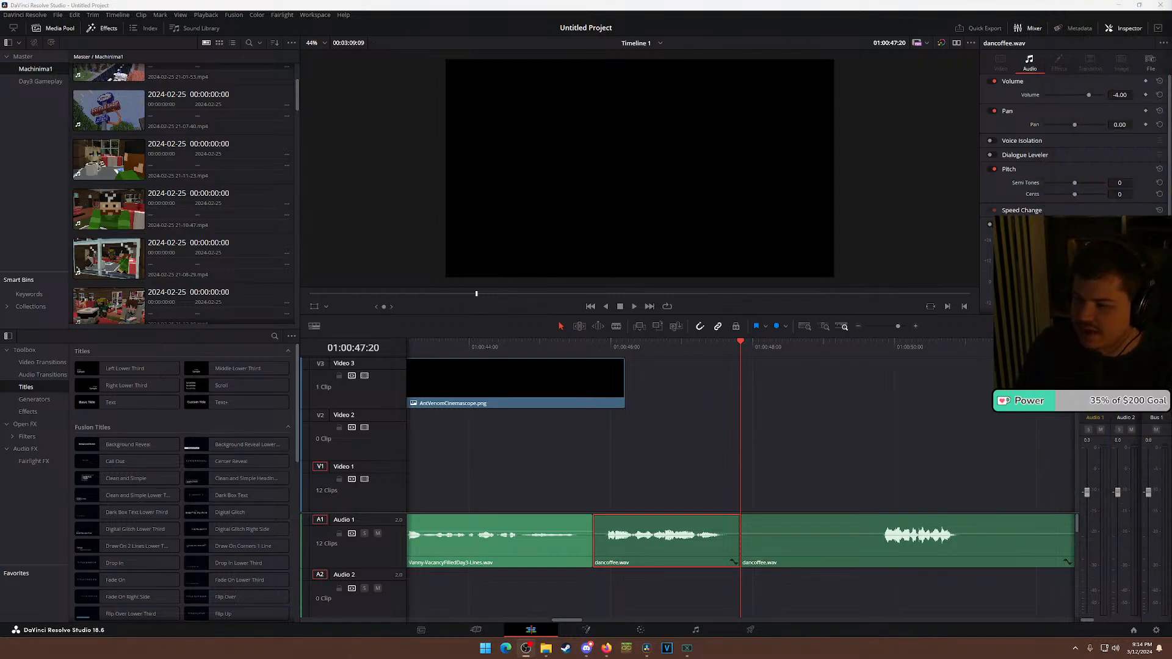
pyautogui.press('super+d')
pyautogui.press('super+d')
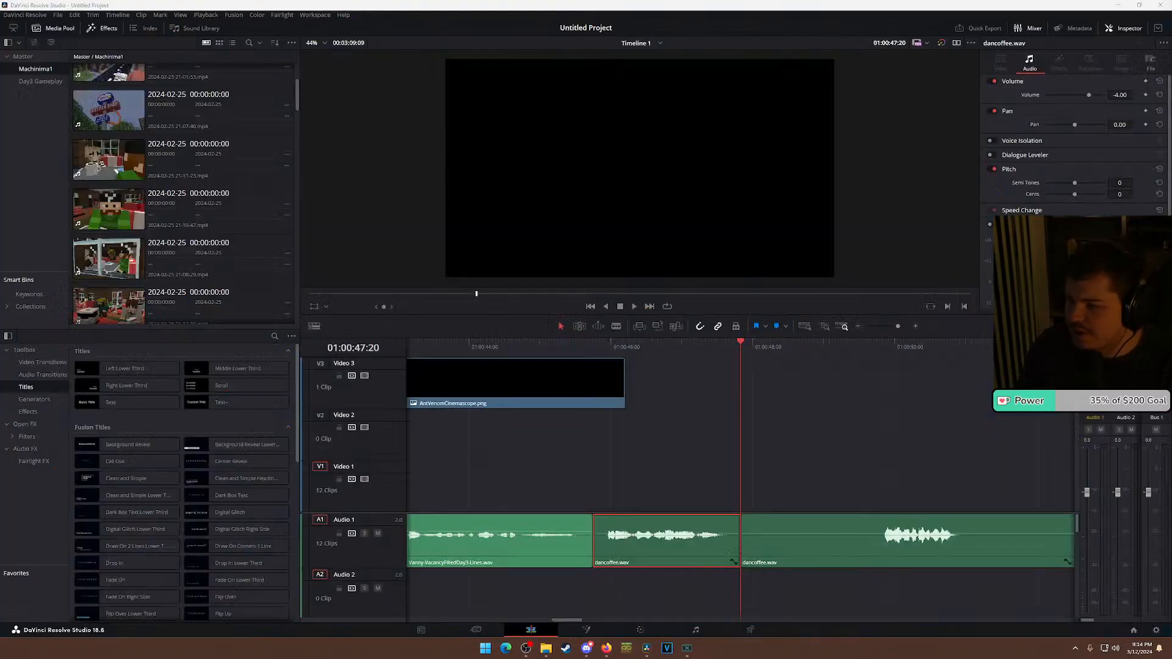
# Extend the AntVenomCinemascope.png overlay on Video 3 past the end of the dancoffee.wav clip.
pyautogui.click(642, 346)
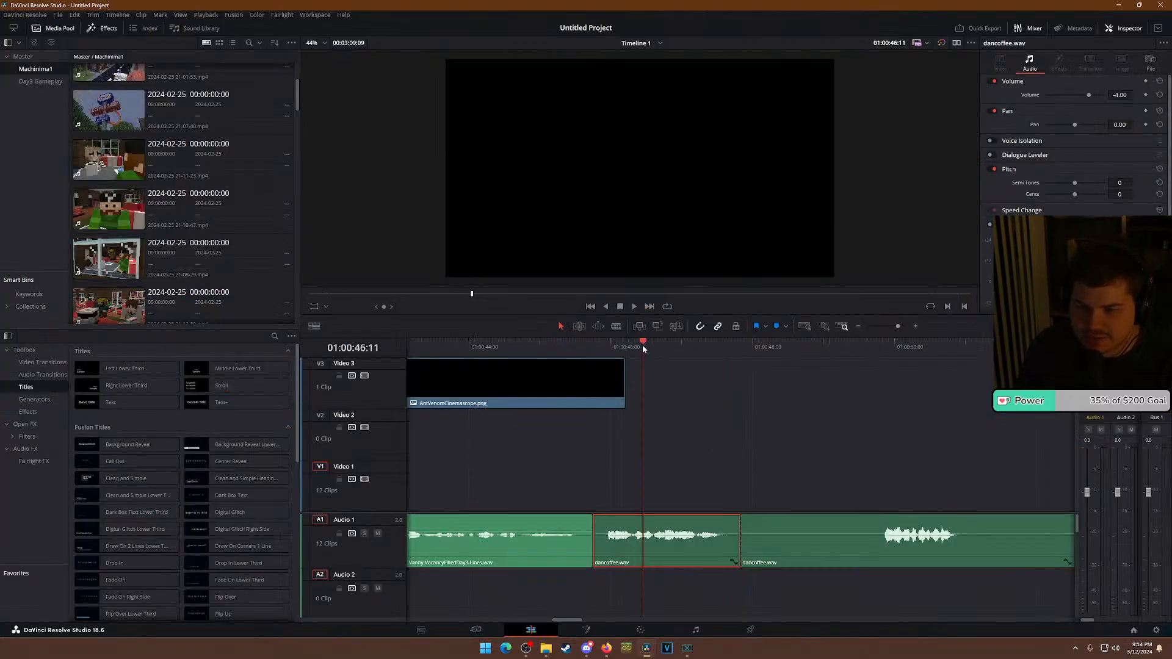
pyautogui.scroll(-6, 666, 368)
pyautogui.scroll(2, 671, 403)
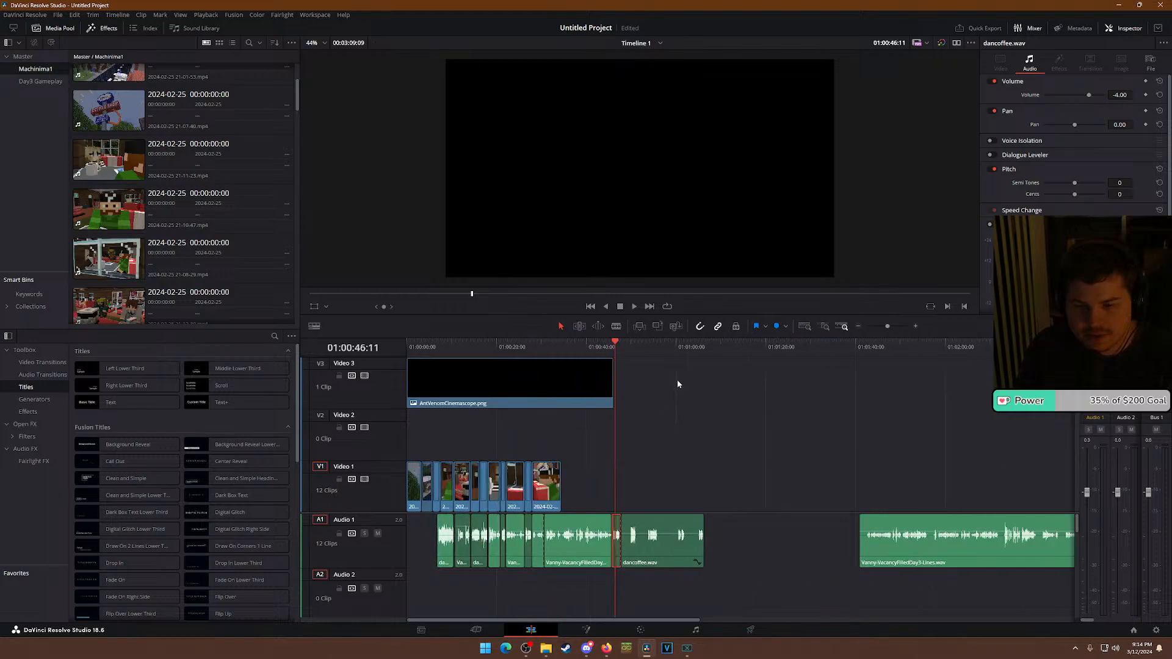
pyautogui.moveTo(587, 347)
pyautogui.mouseDown()
pyautogui.moveTo(555, 358)
pyautogui.moveTo(600, 350)
pyautogui.mouseUp()
pyautogui.moveTo(614, 395); pyautogui.dragTo(715, 394)
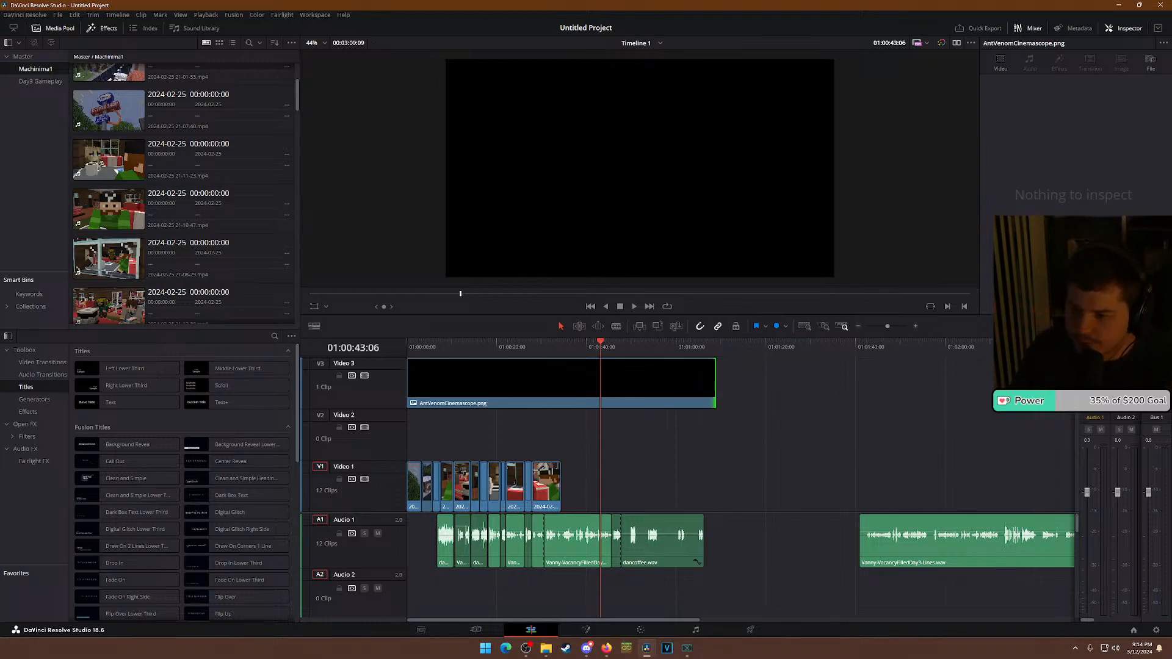
# Play across the dancoffee.wav split and trim the second part's start to its next spoken line.
pyautogui.click(613, 346)
pyautogui.press('space')
pyautogui.press('space')
pyautogui.scroll(4, 675, 541)
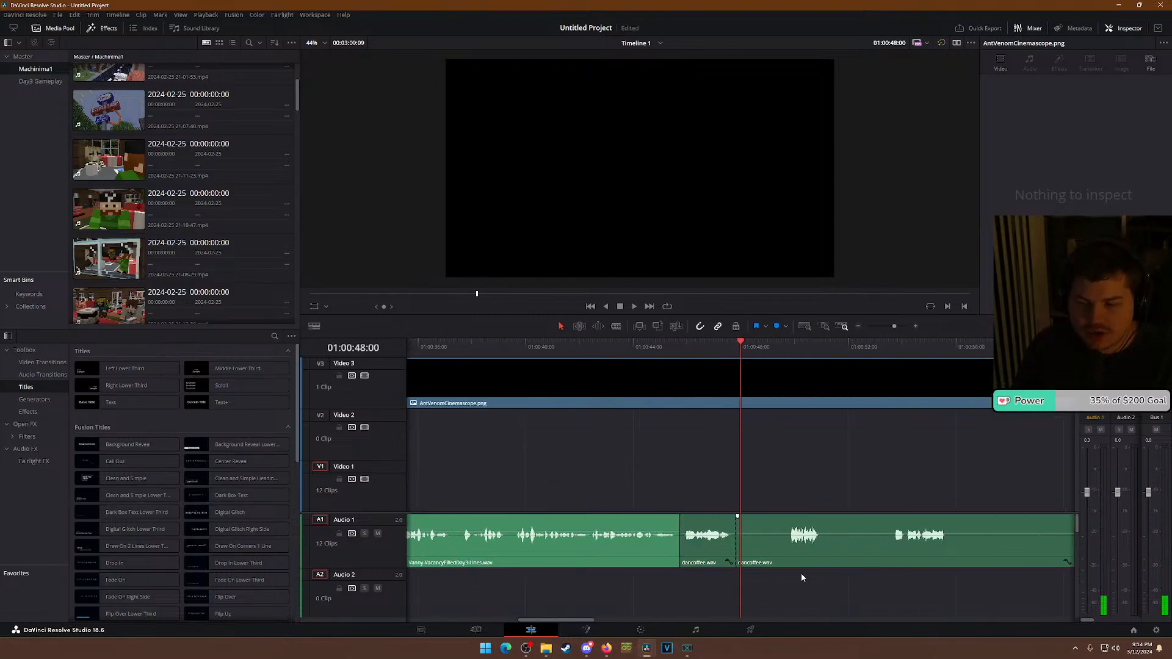
pyautogui.moveTo(740, 547); pyautogui.dragTo(785, 546)
pyautogui.press('Down')
pyautogui.press('space')
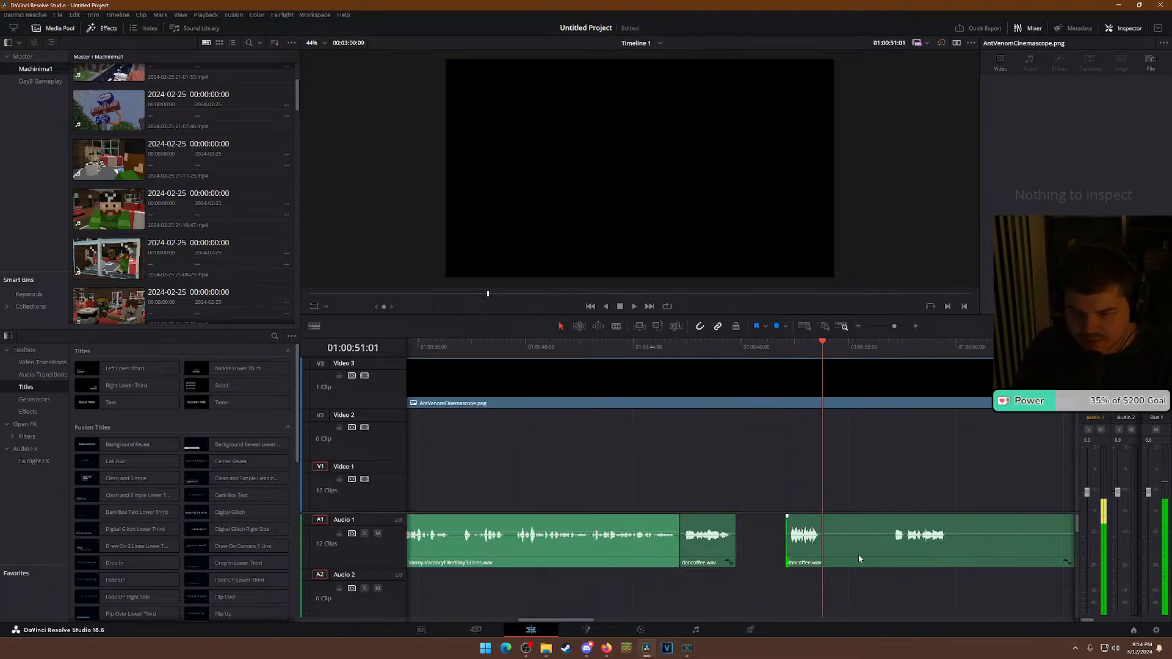
# Move the remaining dancoffee.wav part later on Audio 1, just before the unused Vanny recording.
pyautogui.scroll(-4, 889, 552)
pyautogui.scroll(3, 888, 552)
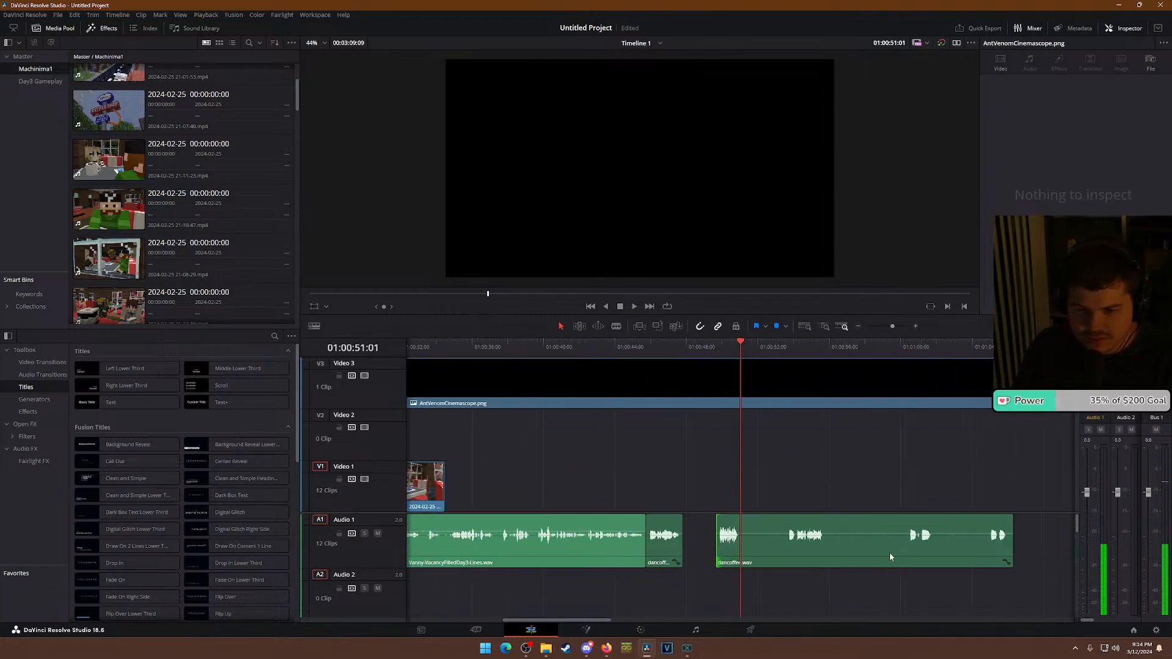
pyautogui.press('super')
pyautogui.scroll(-1, 847, 538)
pyautogui.click(847, 537)
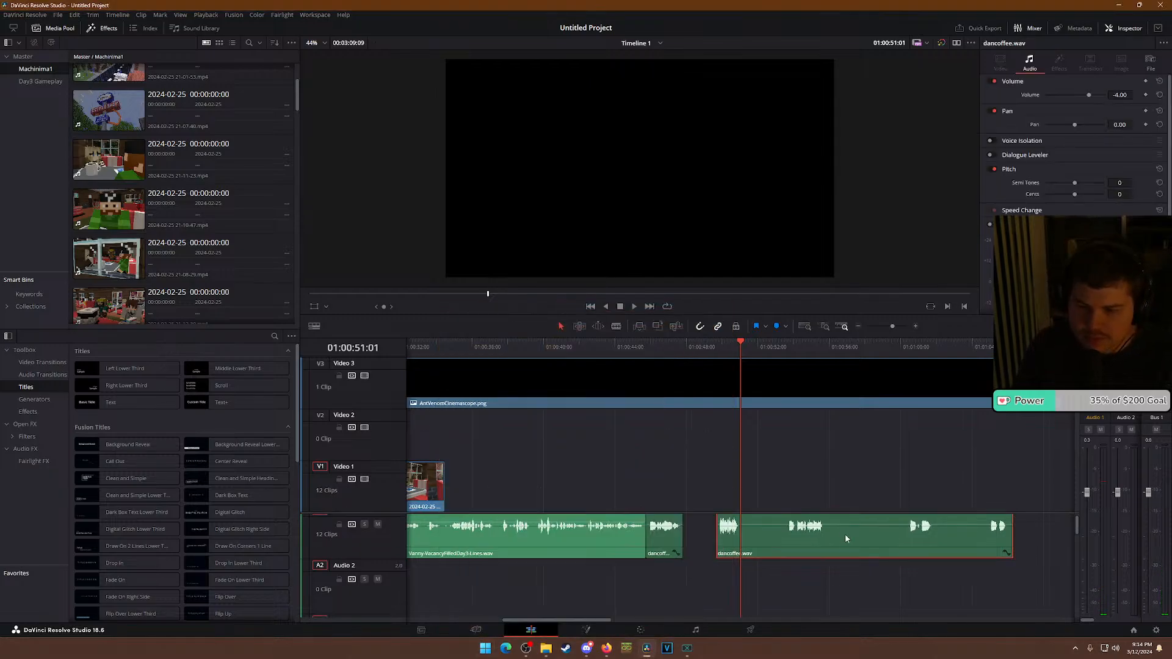
pyautogui.scroll(-3, 847, 537)
pyautogui.moveTo(604, 540); pyautogui.dragTo(697, 541)
# Play the start of the unused Vanny-VacancyFilledDay3-Lines.wav recording and split it before the needed line at about 01:01:57.
pyautogui.click(735, 347)
pyautogui.press('space')
pyautogui.click(771, 346)
pyautogui.click(766, 346)
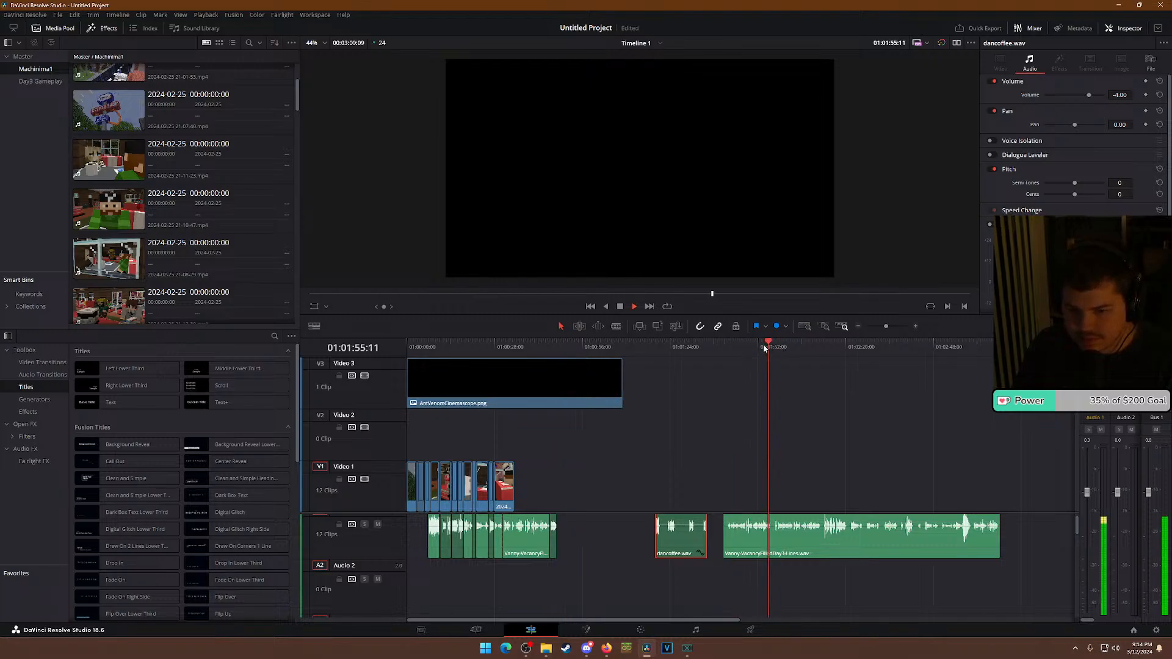
pyautogui.click(745, 346)
pyautogui.click(757, 346)
pyautogui.press('space')
pyautogui.press('b')
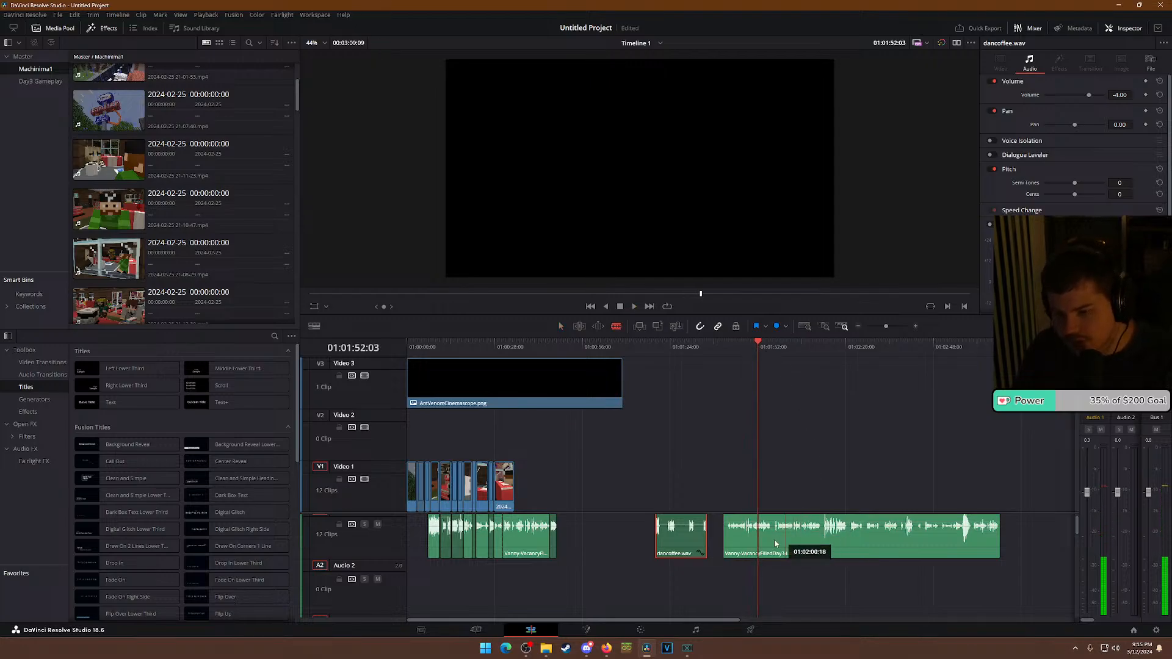
pyautogui.click(773, 533)
# Split the Vanny recording at the end of the needed line and move that section right behind the first dancoffee.wav reply on Audio 1.
pyautogui.press('a')
pyautogui.press('Down')
pyautogui.press('space')
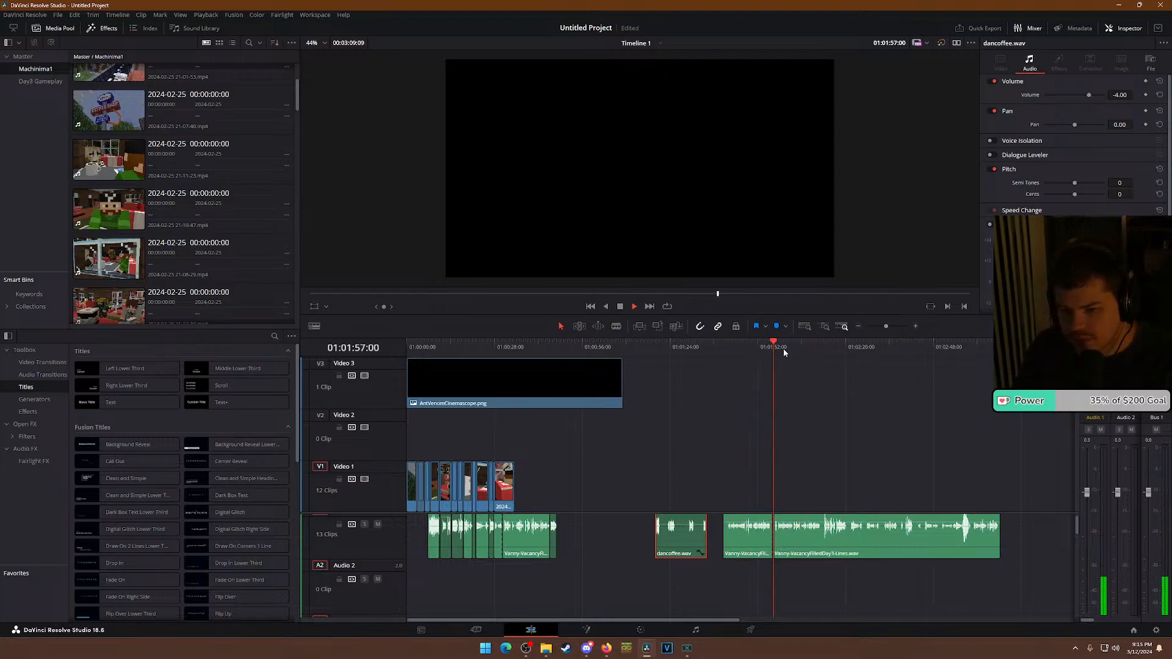
pyautogui.press('b')
pyautogui.click(822, 528)
pyautogui.press('a')
pyautogui.press('space')
pyautogui.click(802, 550)
pyautogui.moveTo(801, 550); pyautogui.dragTo(584, 550)
# Play the placed Vanny line and move the remaining dancoffee.wav clip earlier until it directly follows that line.
pyautogui.moveTo(689, 550); pyautogui.dragTo(658, 550)
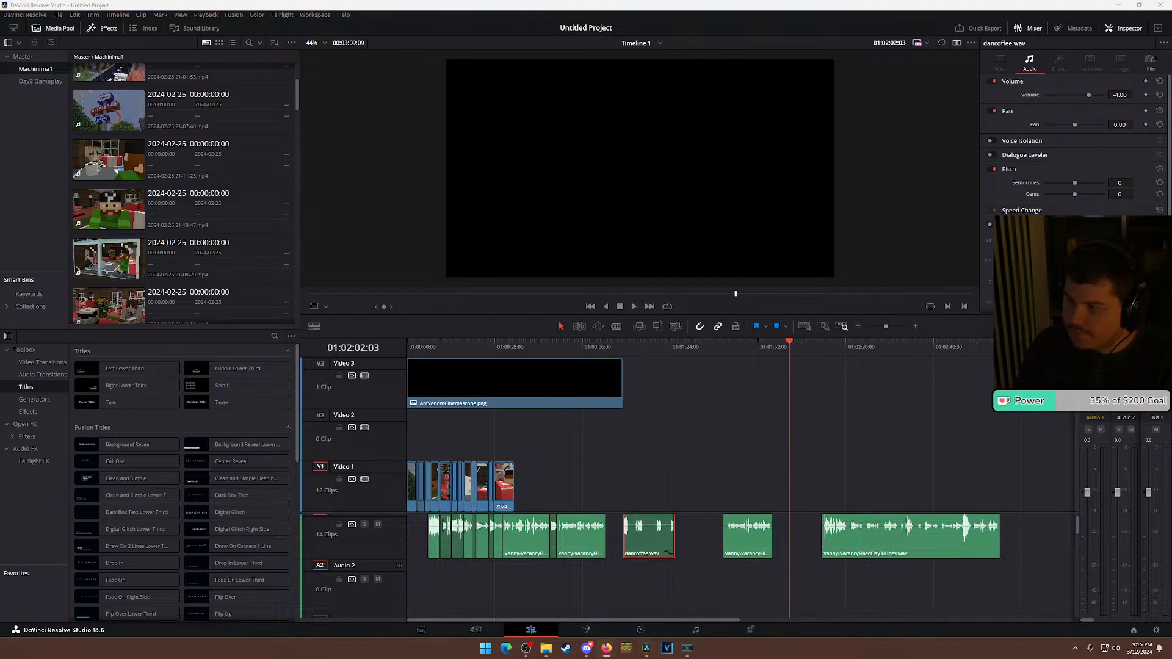
pyautogui.click(567, 347)
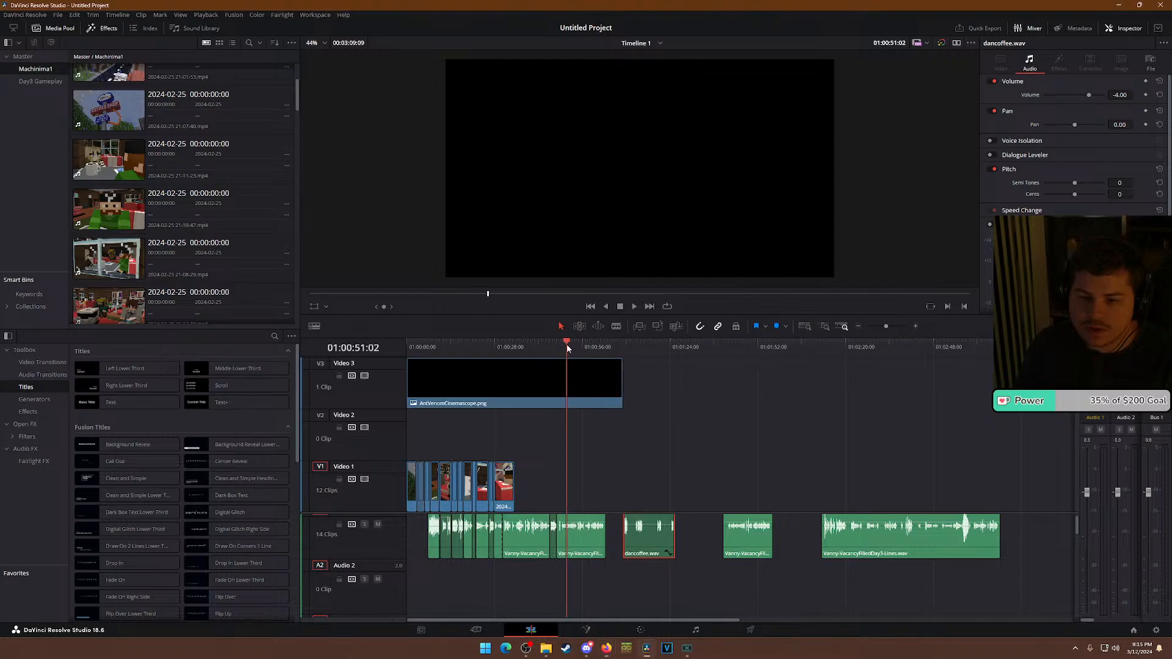
pyautogui.scroll(2, 702, 475)
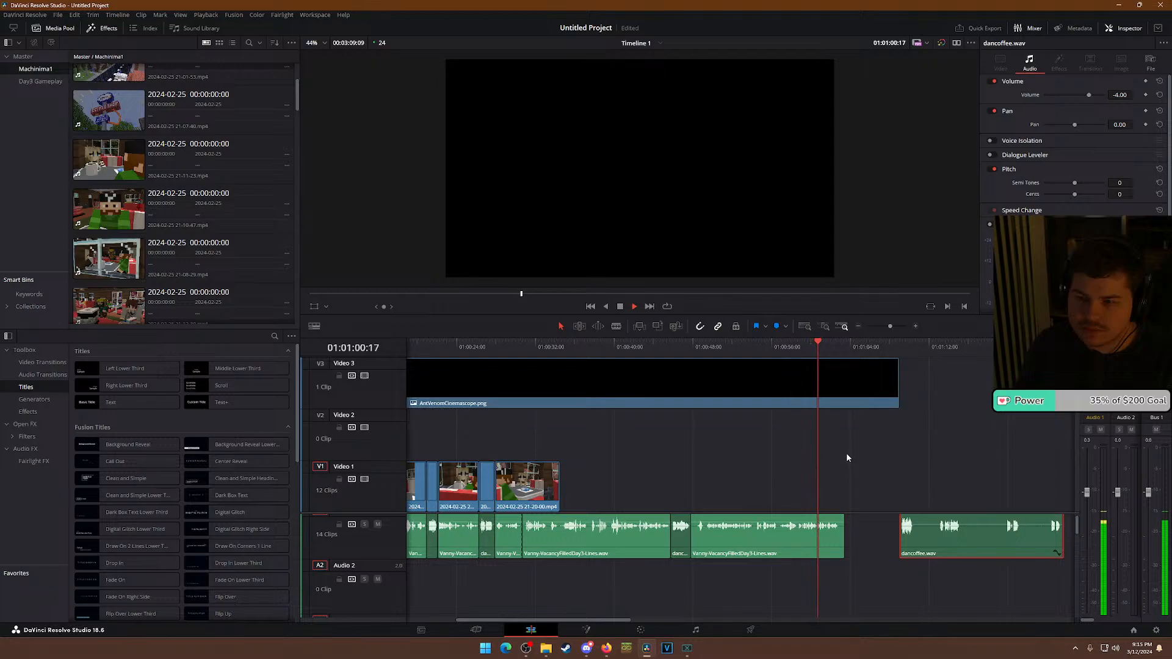
pyautogui.press('space')
pyautogui.moveTo(931, 544); pyautogui.dragTo(872, 541)
pyautogui.press('space')
pyautogui.press('space')
# Delete the leftover opening piece of the unused Vanny recording from Audio 1.
pyautogui.hotkey('shift', 'z')
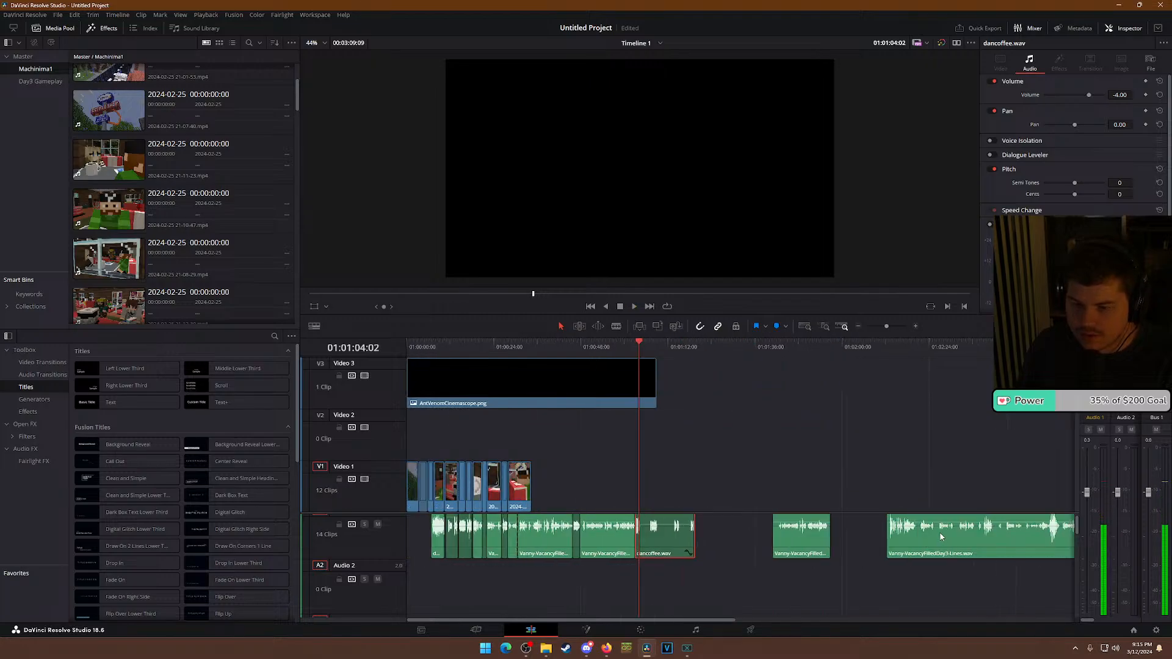
pyautogui.click(792, 545)
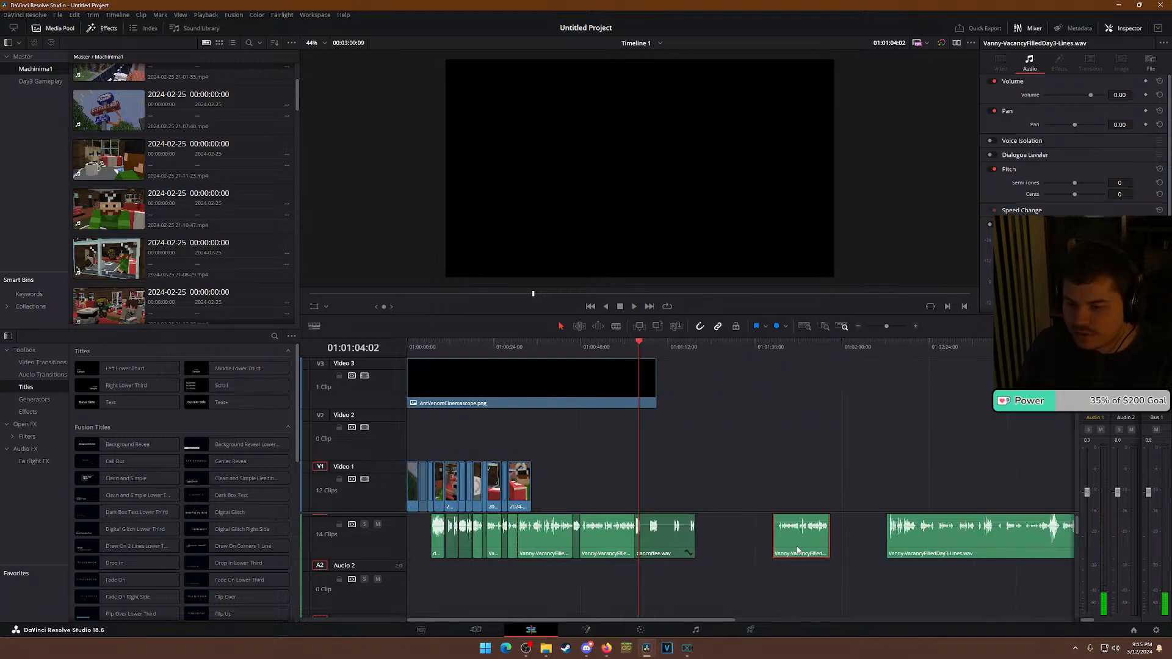
pyautogui.press('BackSpace')
# Split dancoffee.wav after its first line and move the remainder later on Audio 1, just before the unused Vanny recording.
pyautogui.press('b')
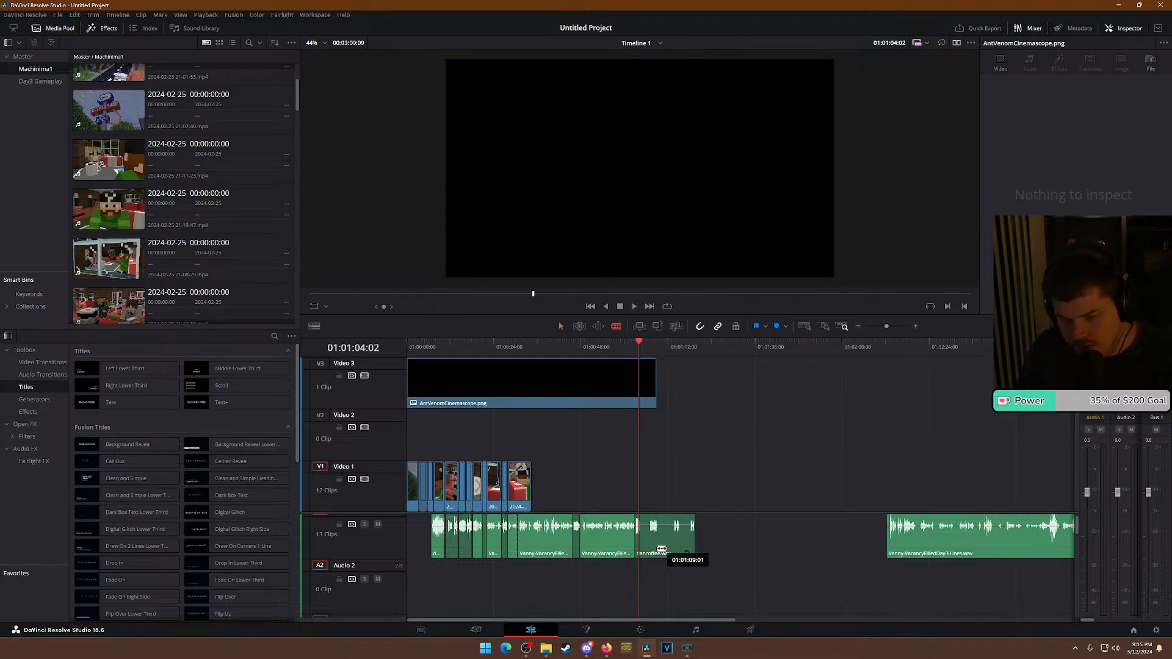
pyautogui.click(646, 545)
pyautogui.press('a')
pyautogui.moveTo(669, 548); pyautogui.dragTo(836, 548)
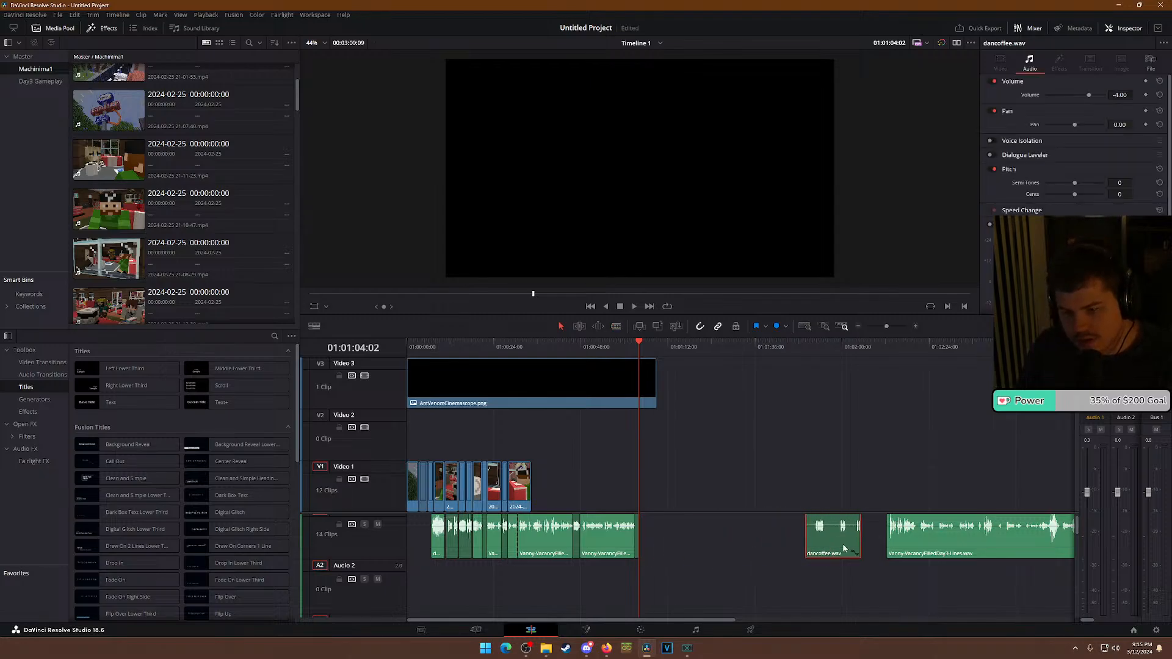
# Split the opening section off the unused Vanny recording and move it directly behind the short dancoffee.wav reply.
pyautogui.press('b')
pyautogui.click(933, 545)
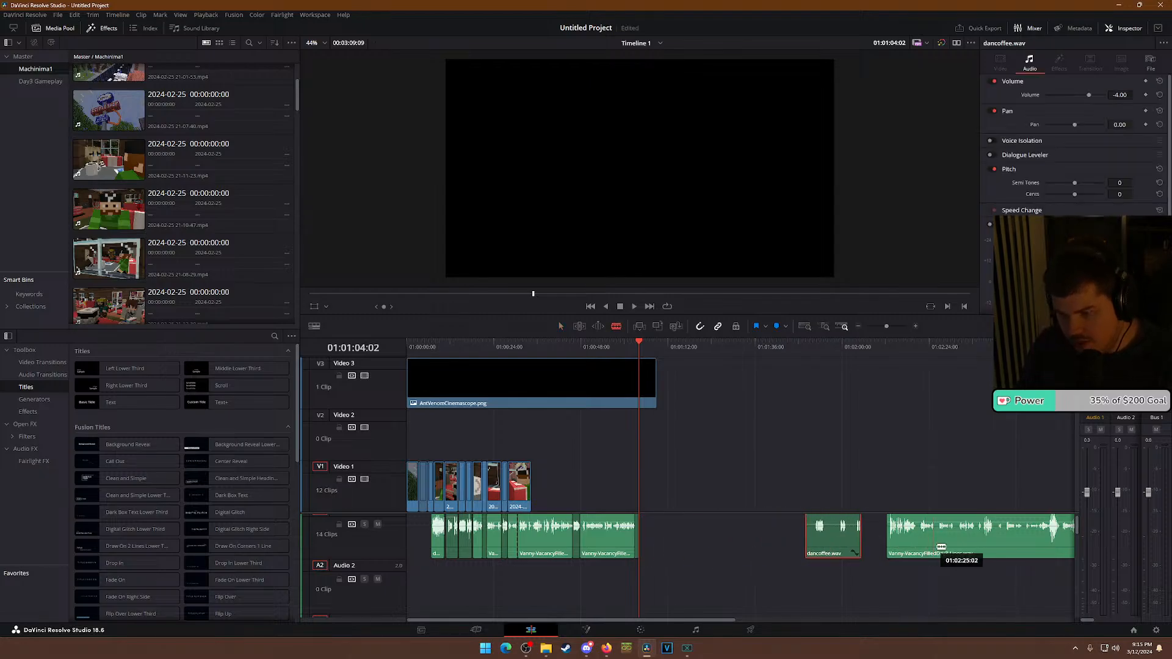
pyautogui.press('a')
pyautogui.moveTo(918, 551); pyautogui.dragTo(662, 545)
# Extend the dancoffee.wav reply's end slightly, trim the silence before the following Vanny line, join the two clips and play the transition.
pyautogui.scroll(5, 669, 540)
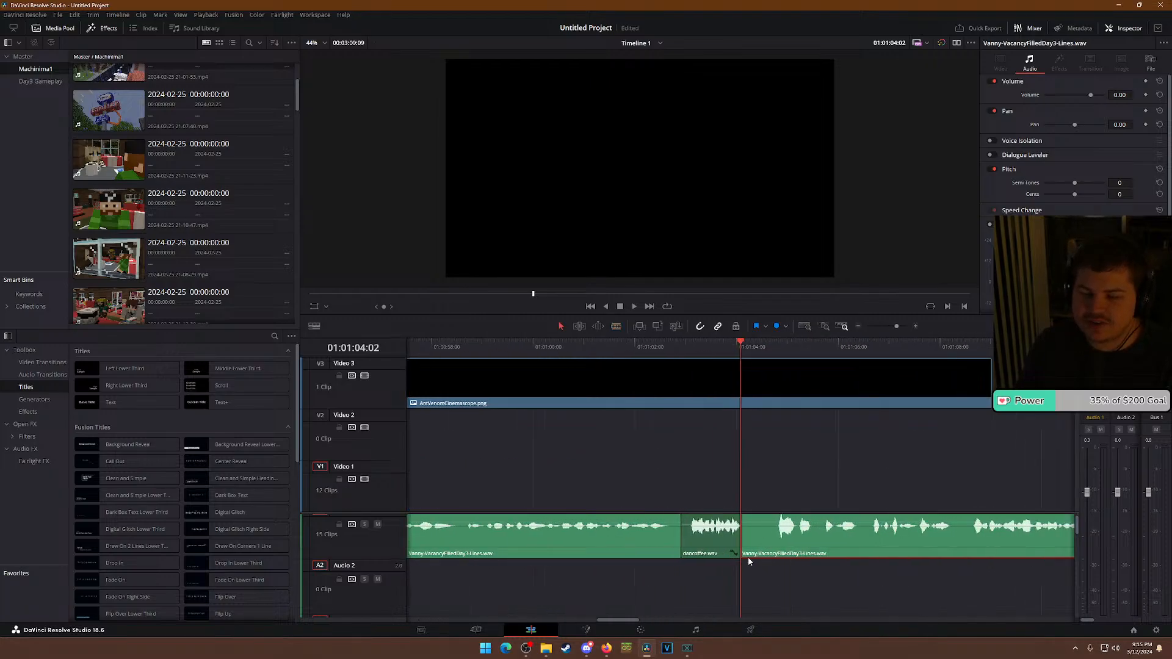
pyautogui.moveTo(745, 529)
pyautogui.mouseDown()
pyautogui.moveTo(798, 532)
pyautogui.moveTo(750, 530)
pyautogui.mouseUp()
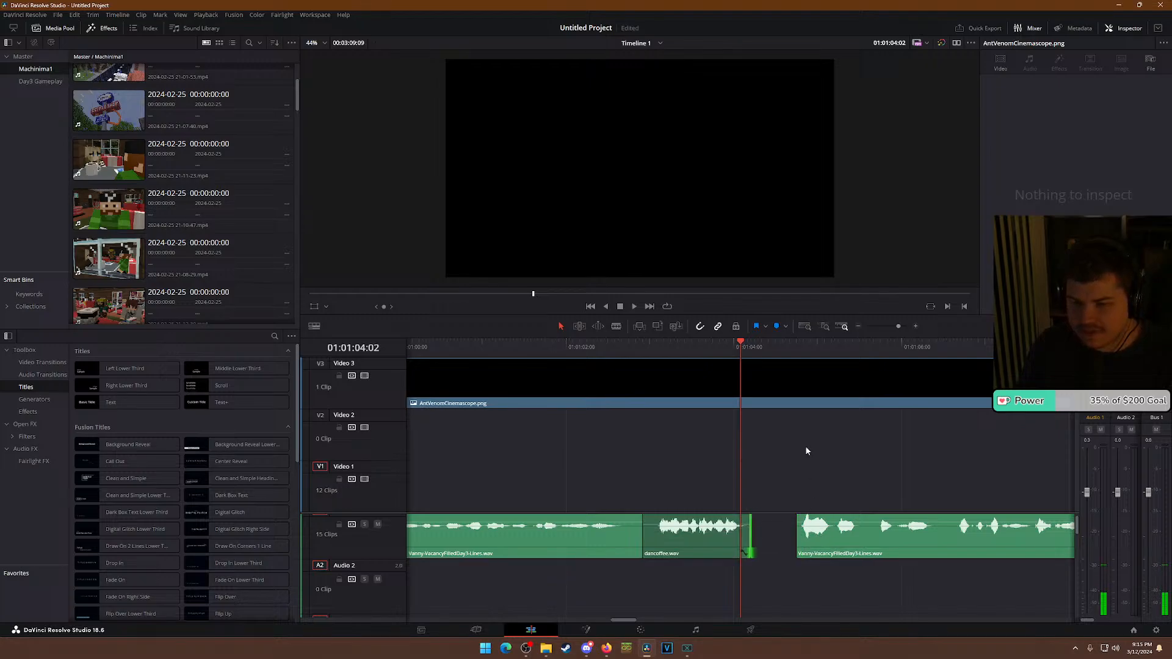
pyautogui.moveTo(845, 535); pyautogui.dragTo(777, 542)
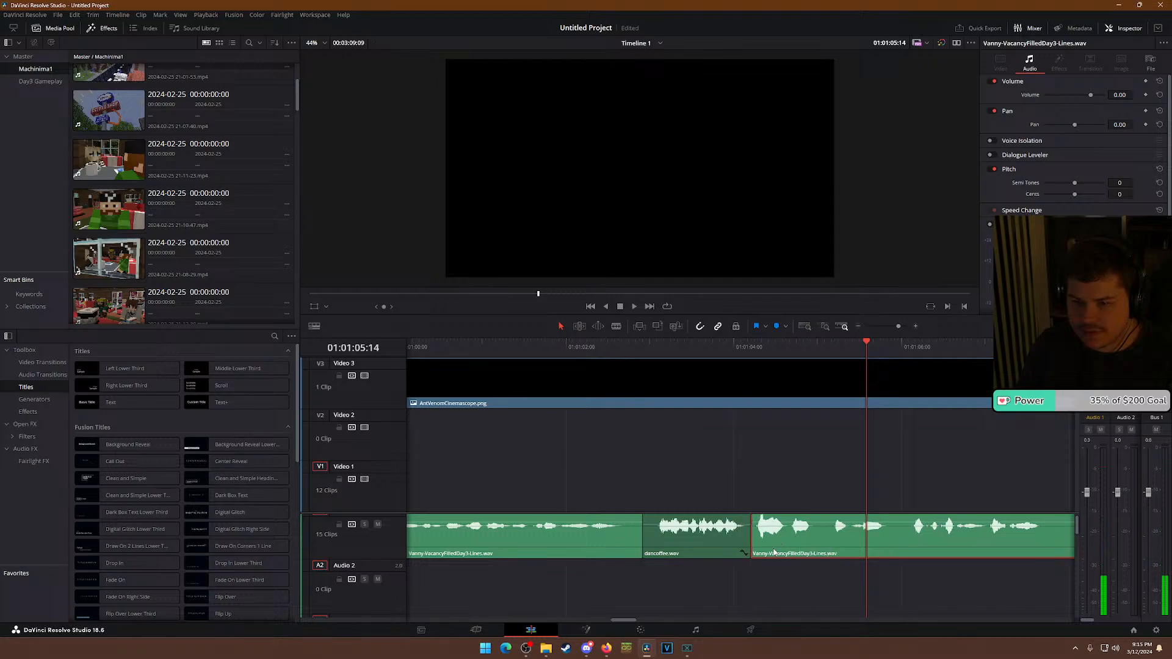
pyautogui.hotkey('ctrl', '=')
pyautogui.click(613, 535)
pyautogui.click(434, 350)
pyautogui.press('space')
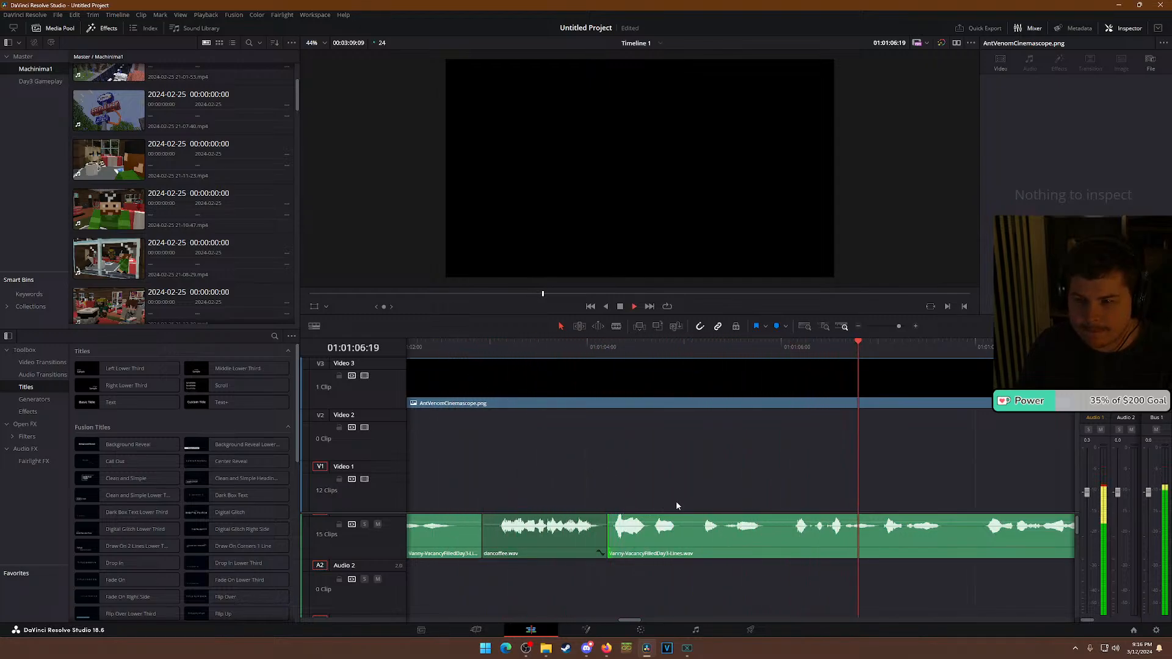
# Listen through the Vanny response and split it in the pause at 01:01:11:16.
pyautogui.scroll(-2, 733, 525)
pyautogui.scroll(-1, 790, 534)
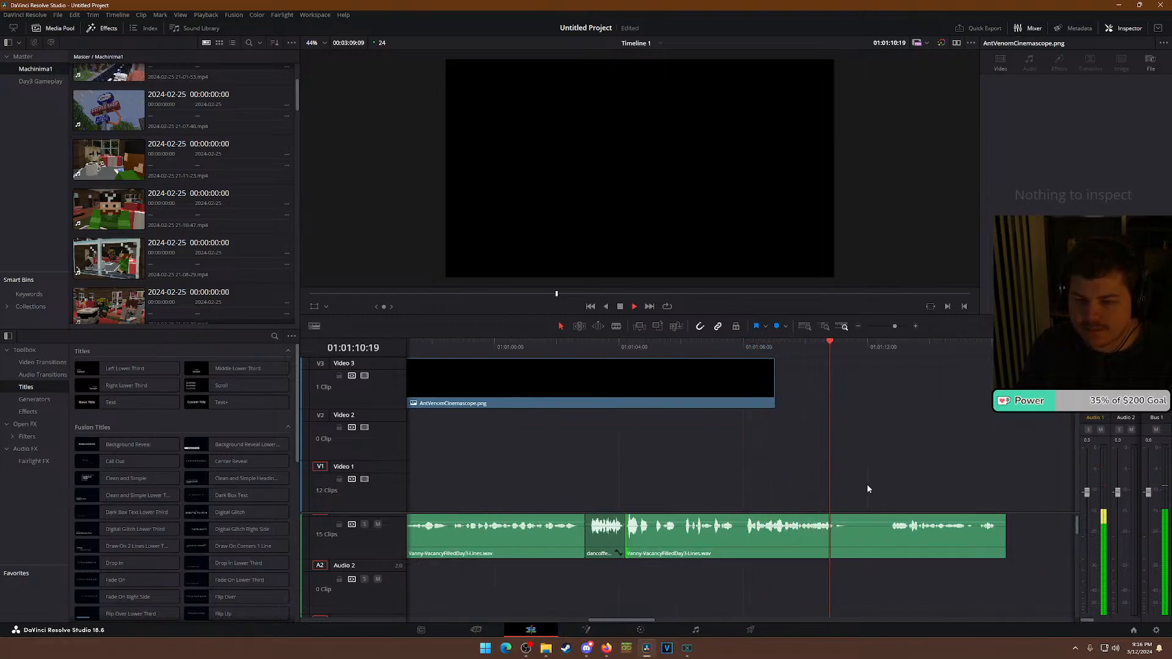
pyautogui.press('space')
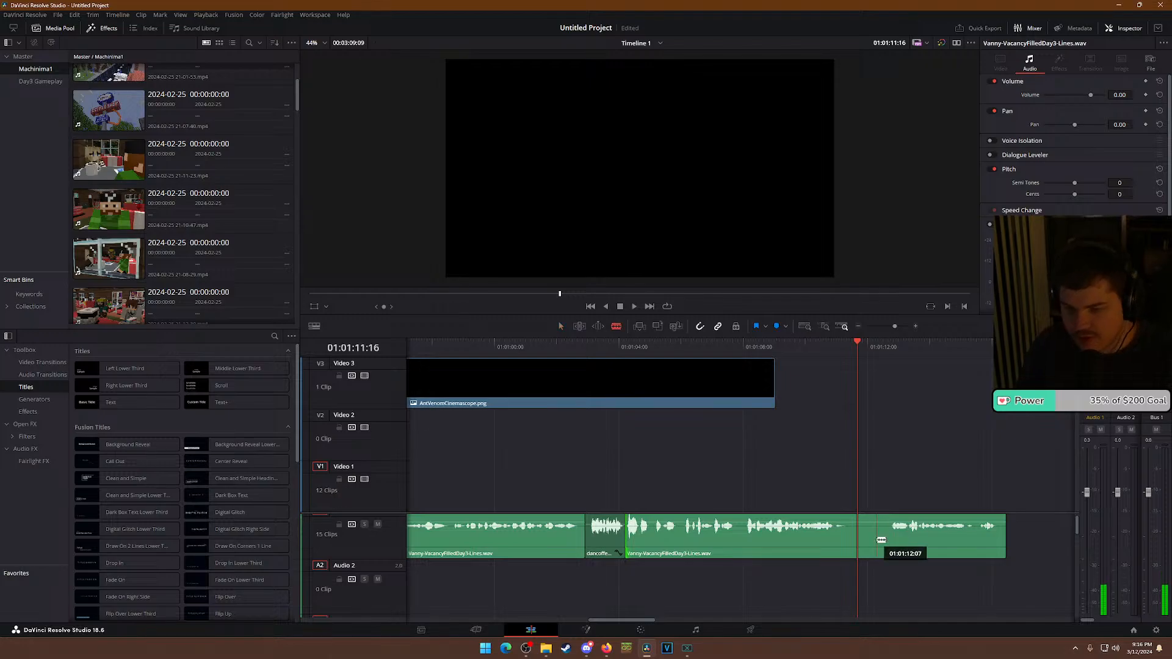
pyautogui.hotkey('ctrl', 'b')
# Extend the AntVenomCinemascope.png overlay on Video 3 until it reaches above the leftover dancoffee.wav clip.
pyautogui.moveTo(774, 393); pyautogui.dragTo(974, 394)
pyautogui.scroll(-3, 972, 438)
pyautogui.scroll(5, 952, 443)
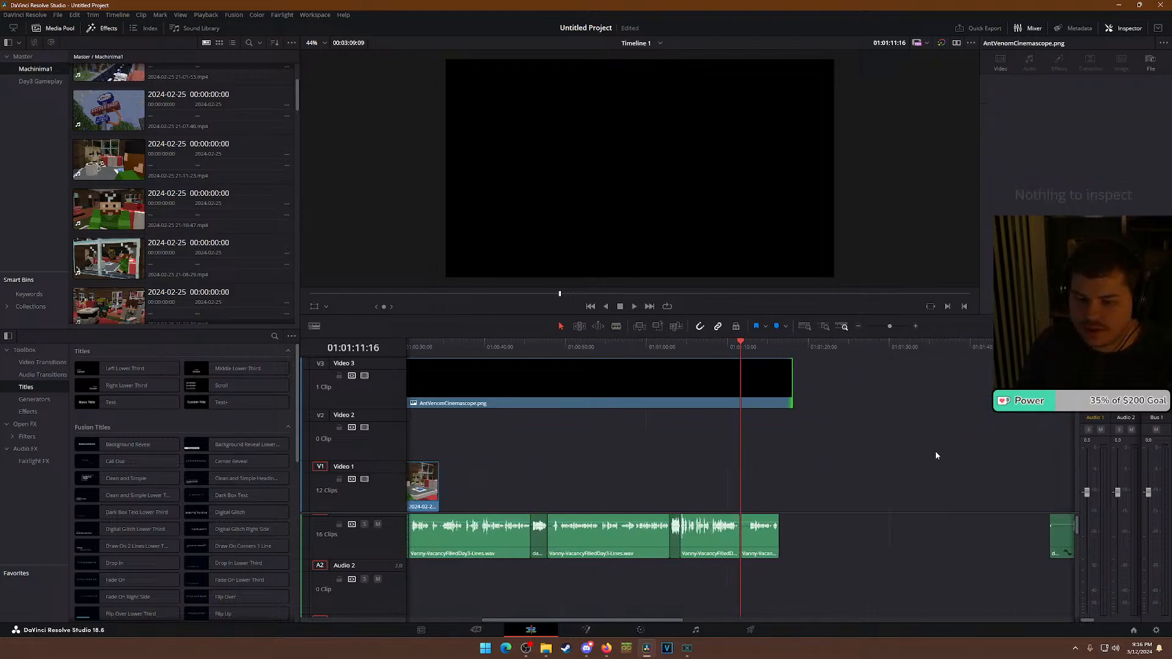
pyautogui.scroll(-5, 882, 476)
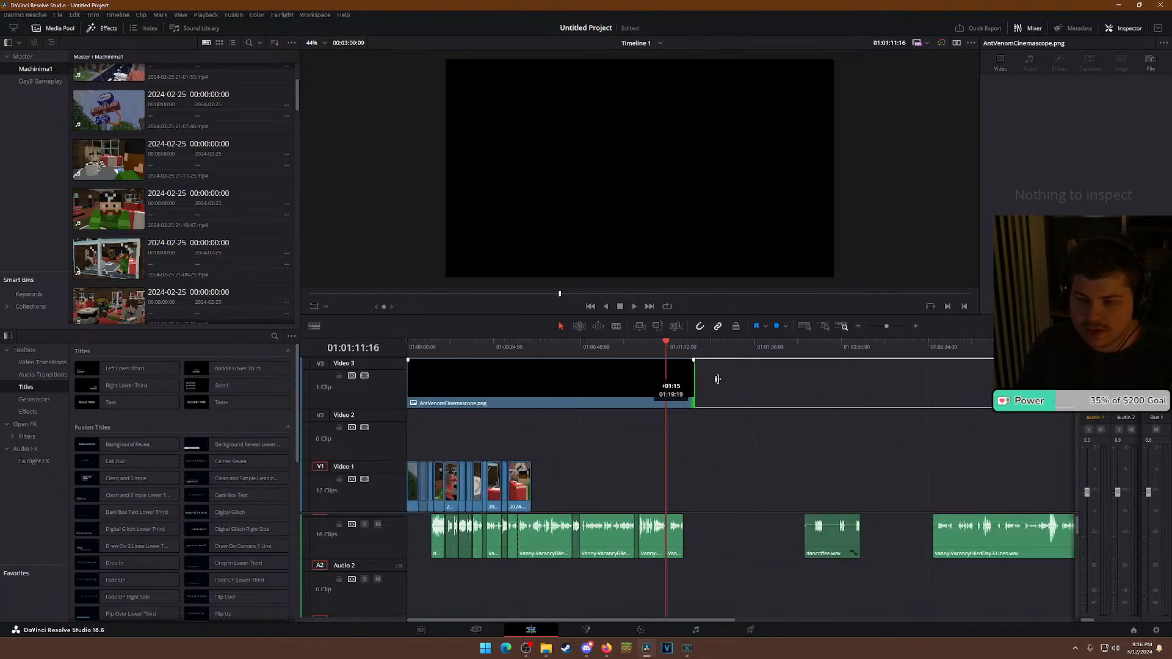
pyautogui.moveTo(689, 383); pyautogui.dragTo(828, 382)
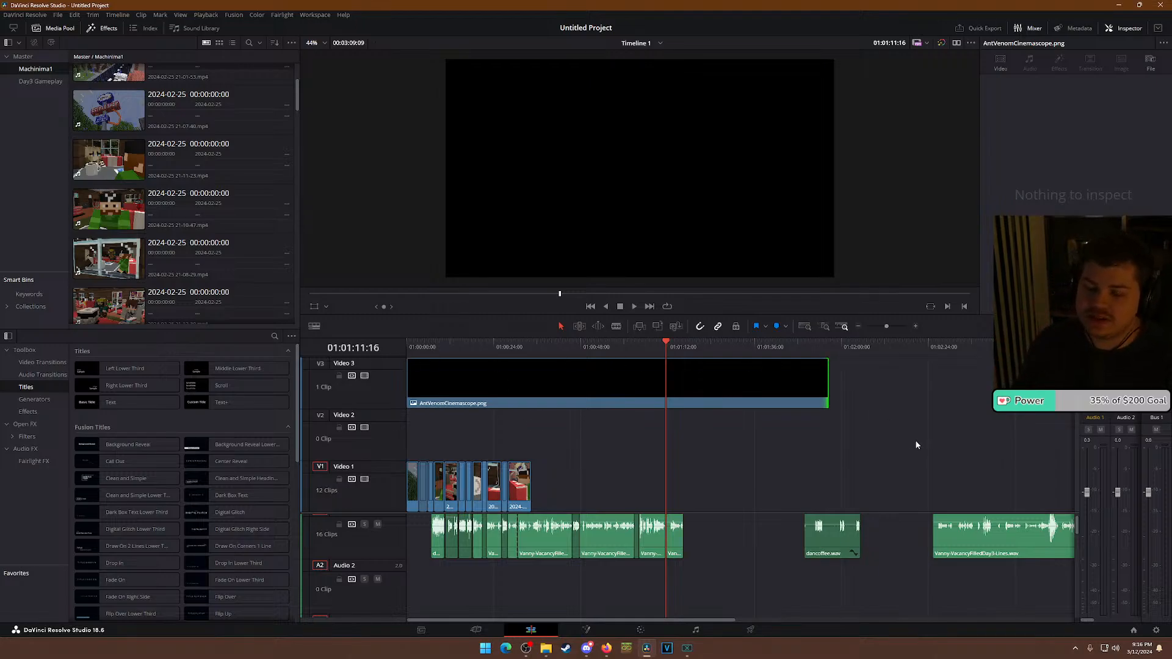
# Play the Vanny part behind the 01:01:11:16 split and trim its start to its first spoken line.
pyautogui.scroll(5, 660, 543)
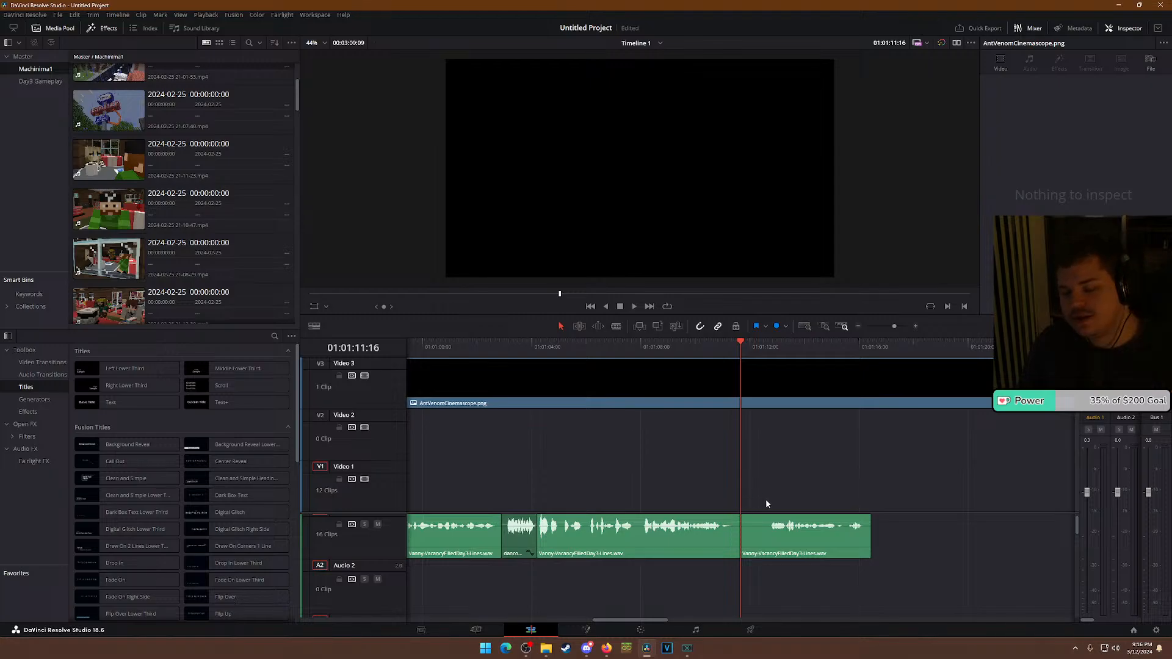
pyautogui.click(732, 541)
pyautogui.moveTo(742, 365)
pyautogui.mouseDown()
pyautogui.moveTo(726, 351)
pyautogui.moveTo(743, 357)
pyautogui.mouseUp()
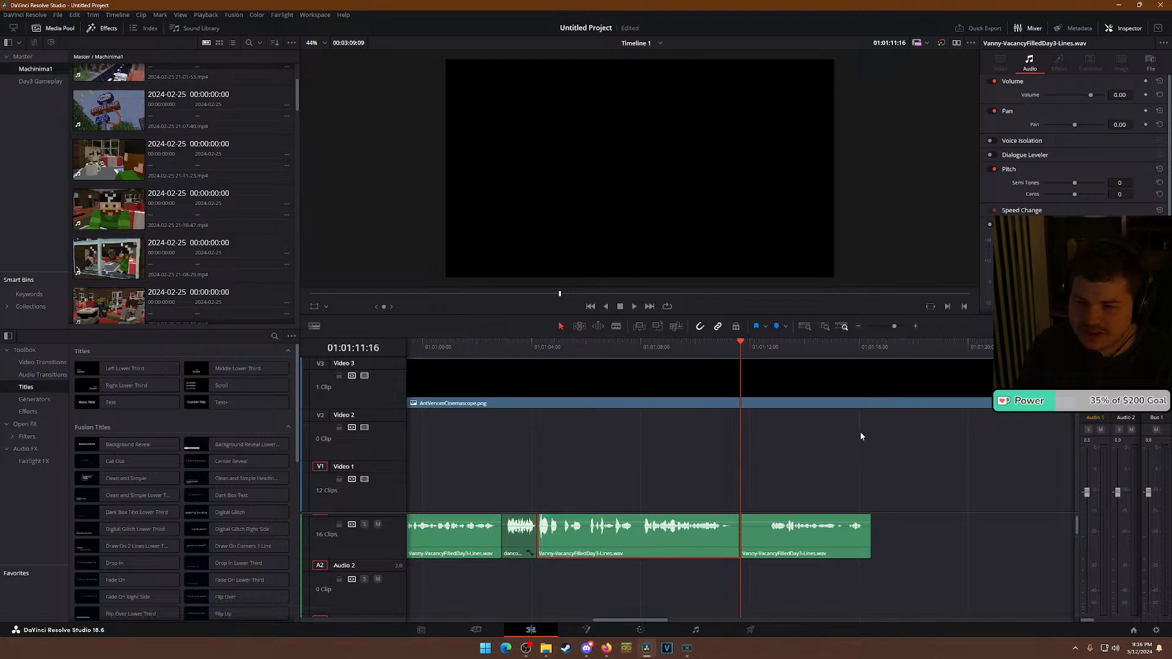
pyautogui.click(788, 349)
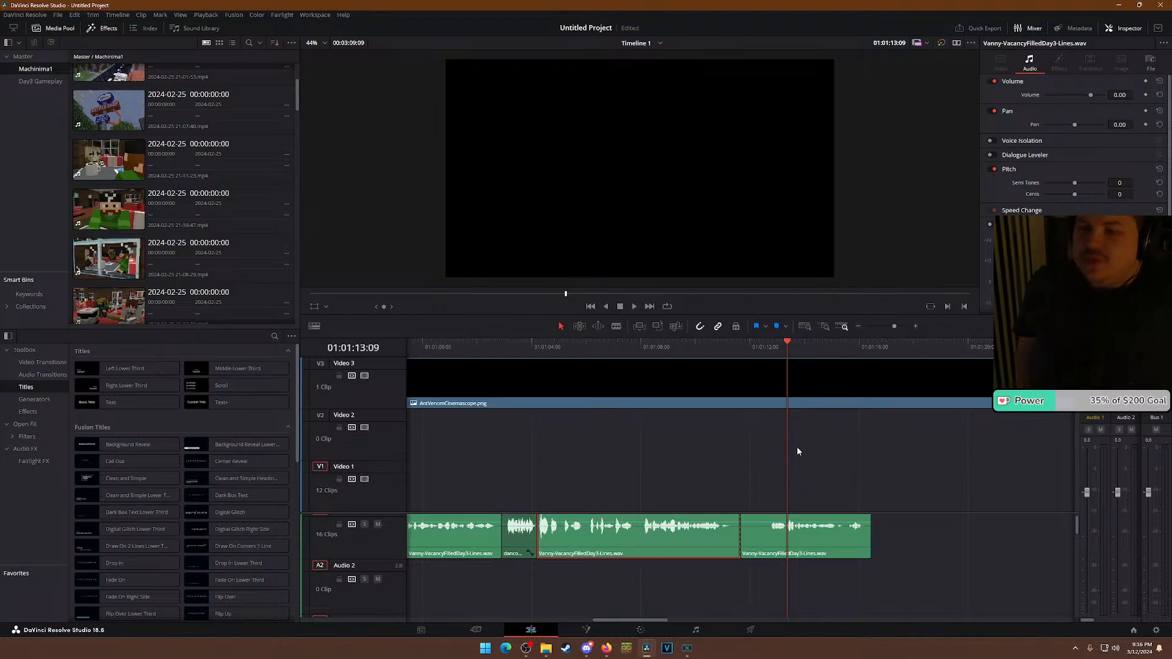
pyautogui.press('space')
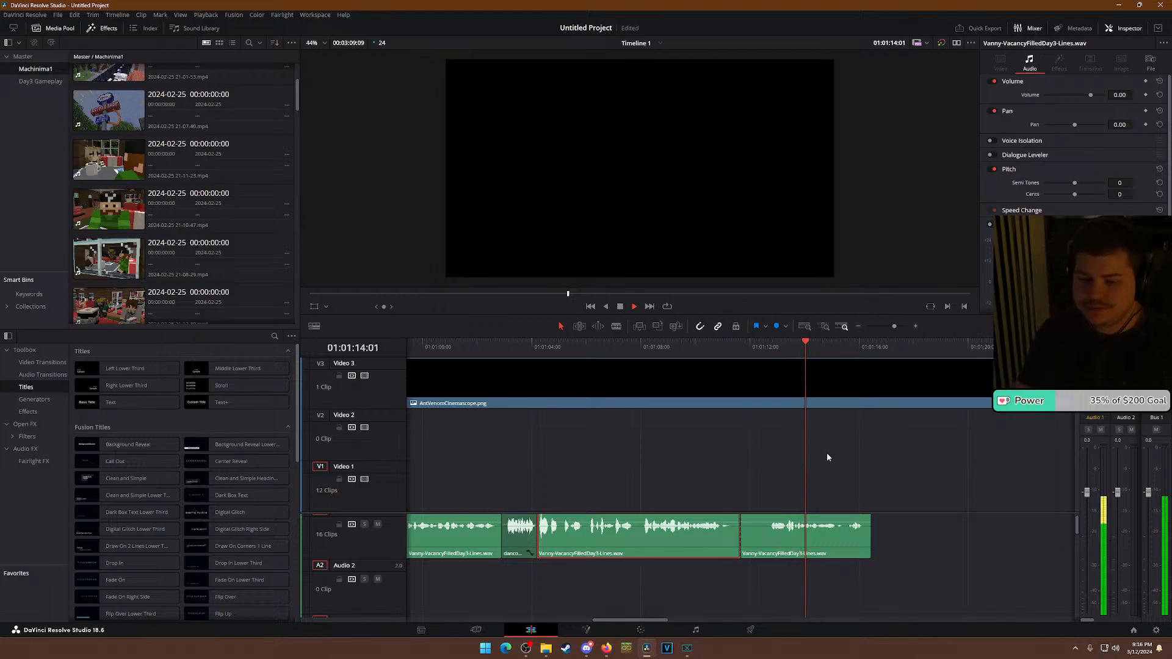
pyautogui.press('space')
pyautogui.moveTo(741, 530); pyautogui.dragTo(766, 529)
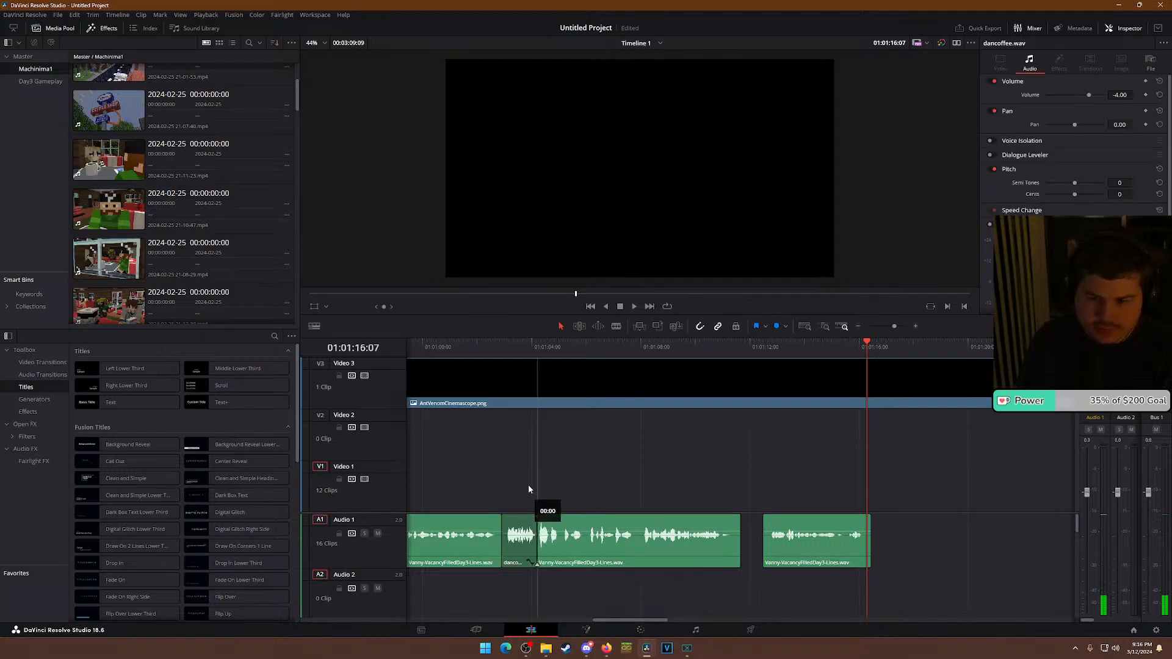
# Copy the short dancoffee.wav reply to Audio 2, extend its end to 01:01:16:07 and play its second line.
pyautogui.scroll(-1, 557, 531)
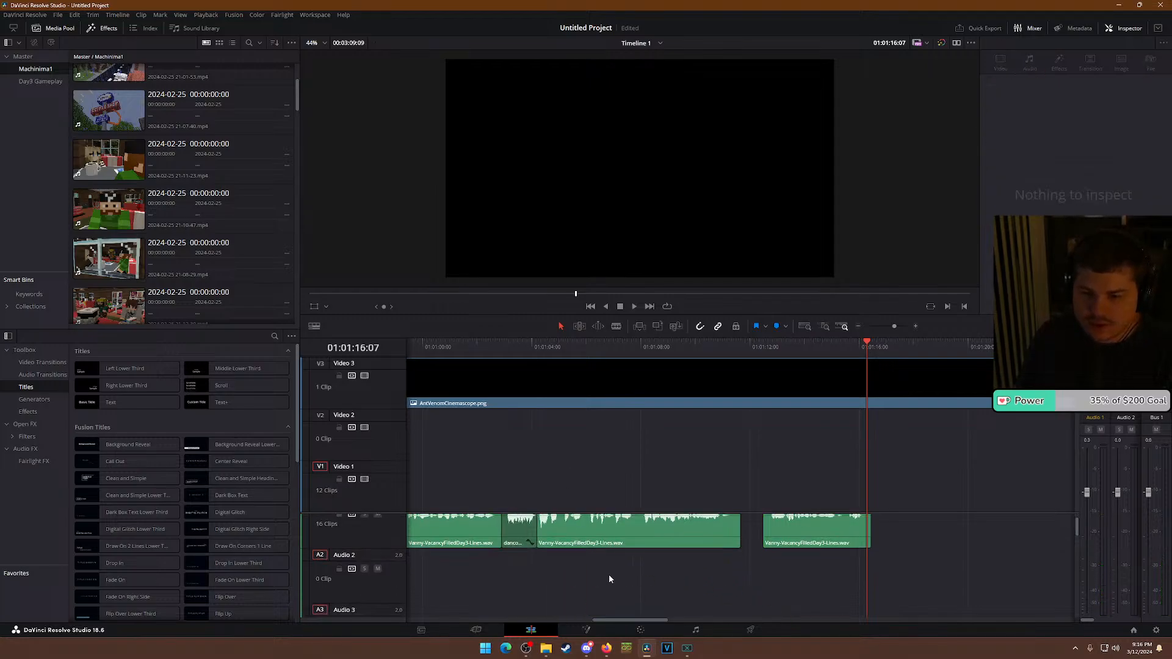
pyautogui.moveTo(517, 540); pyautogui.dragTo(867, 577)
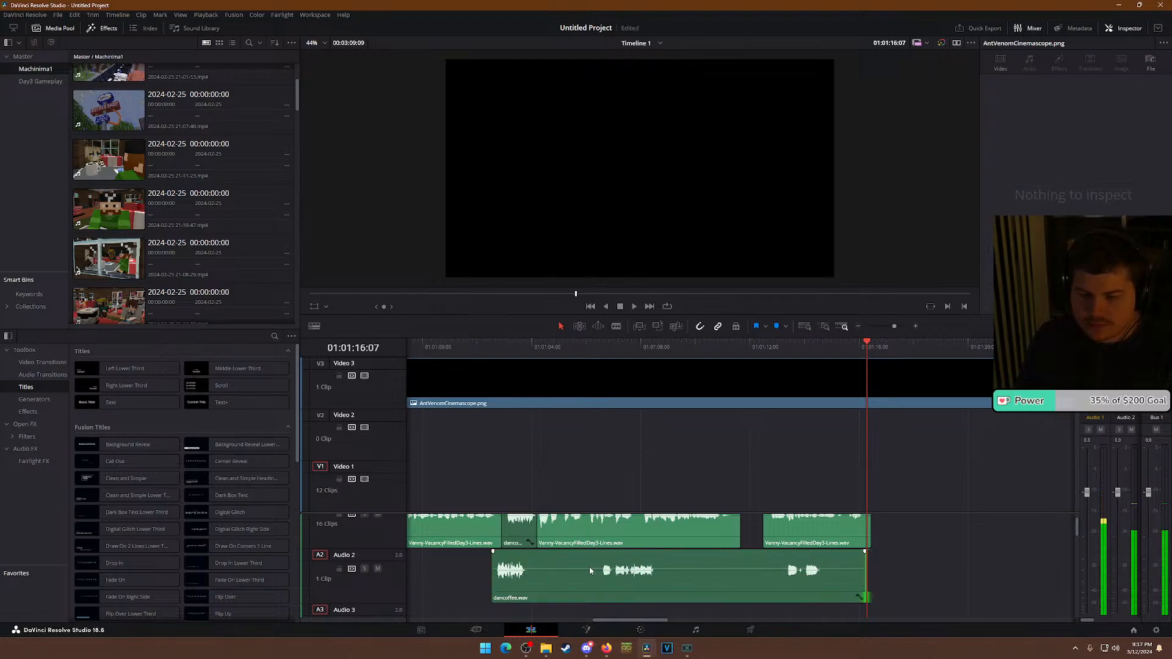
pyautogui.click(606, 343)
pyautogui.press('space')
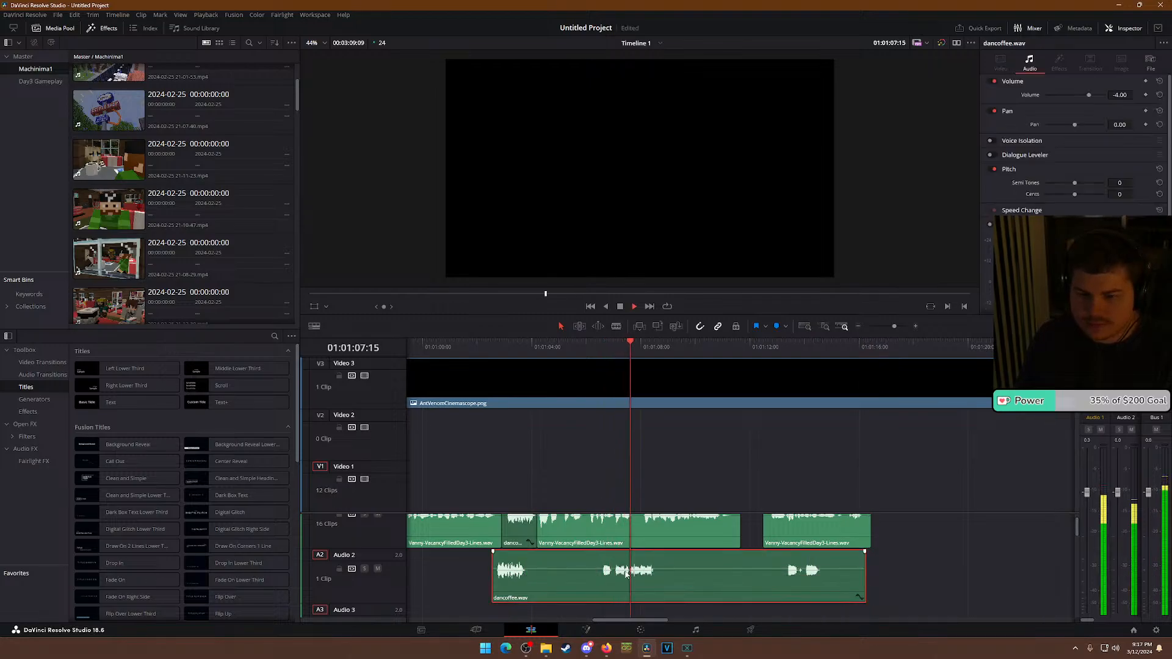
pyautogui.press('space')
# Move the two Vanny parts later on Audio 1 to open a gap behind the dancoffee.wav reply, and play the reply.
pyautogui.moveTo(811, 531); pyautogui.dragTo(963, 532)
pyautogui.moveTo(672, 531); pyautogui.dragTo(848, 537)
pyautogui.click(504, 346)
pyautogui.press('space')
pyautogui.press('space')
# Shift the dancoffee.wav copy on Audio 2 slightly earlier and play its second line as a replacement reply.
pyautogui.moveTo(537, 575); pyautogui.dragTo(491, 575)
pyautogui.click(502, 347)
pyautogui.press('space')
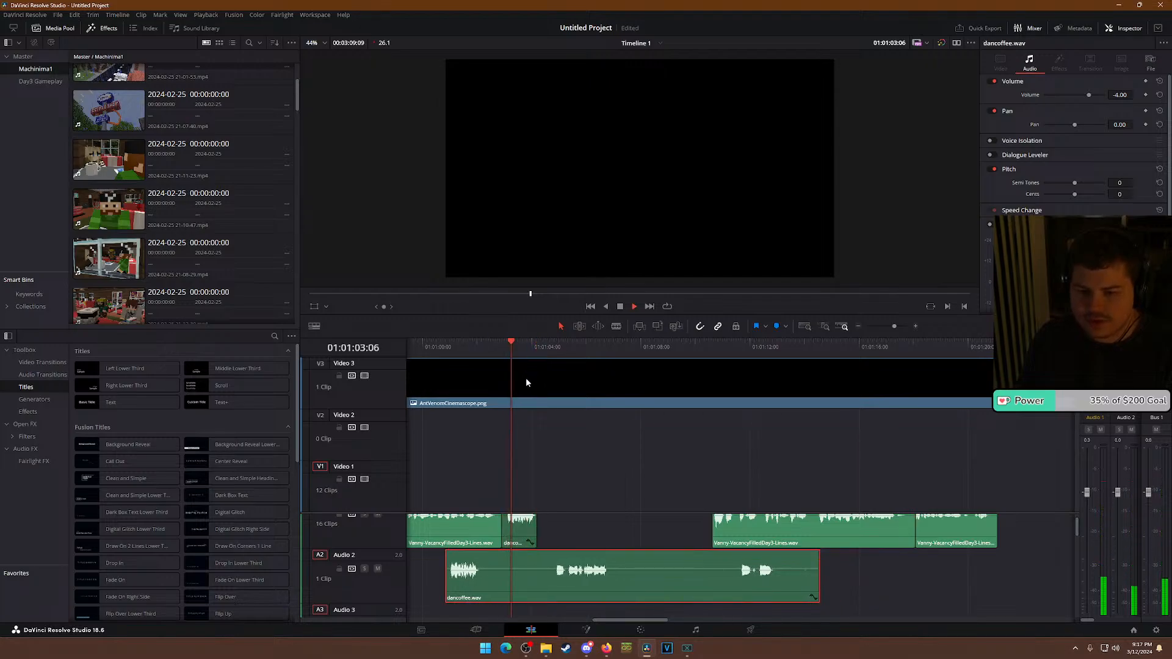
pyautogui.click(548, 348)
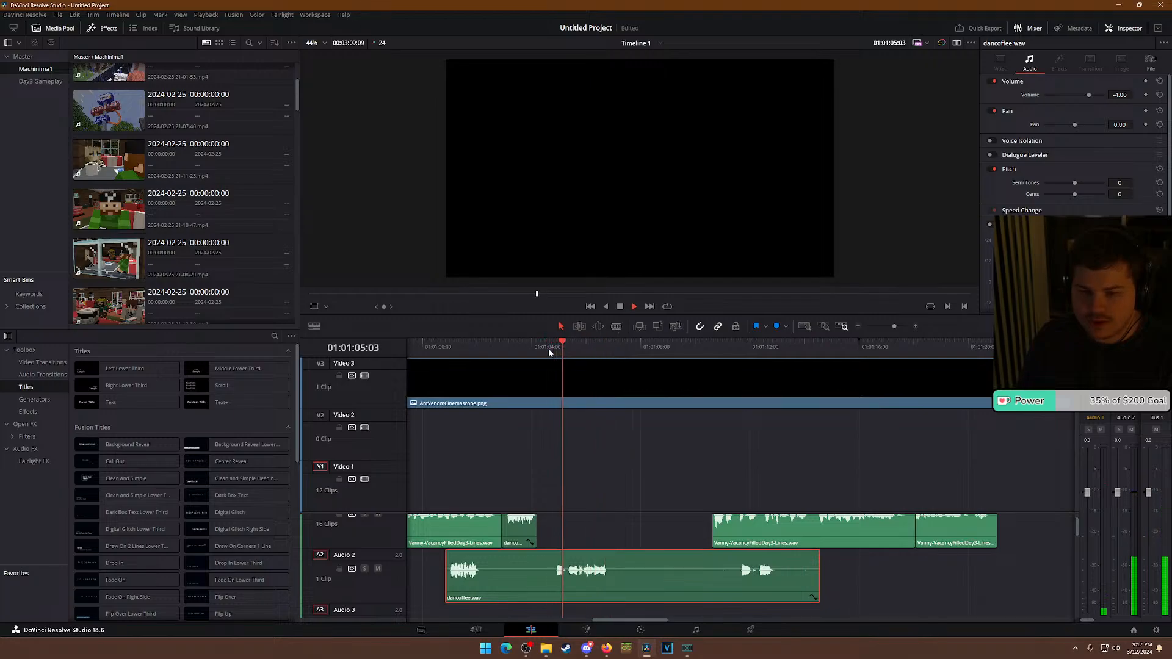
pyautogui.press('space')
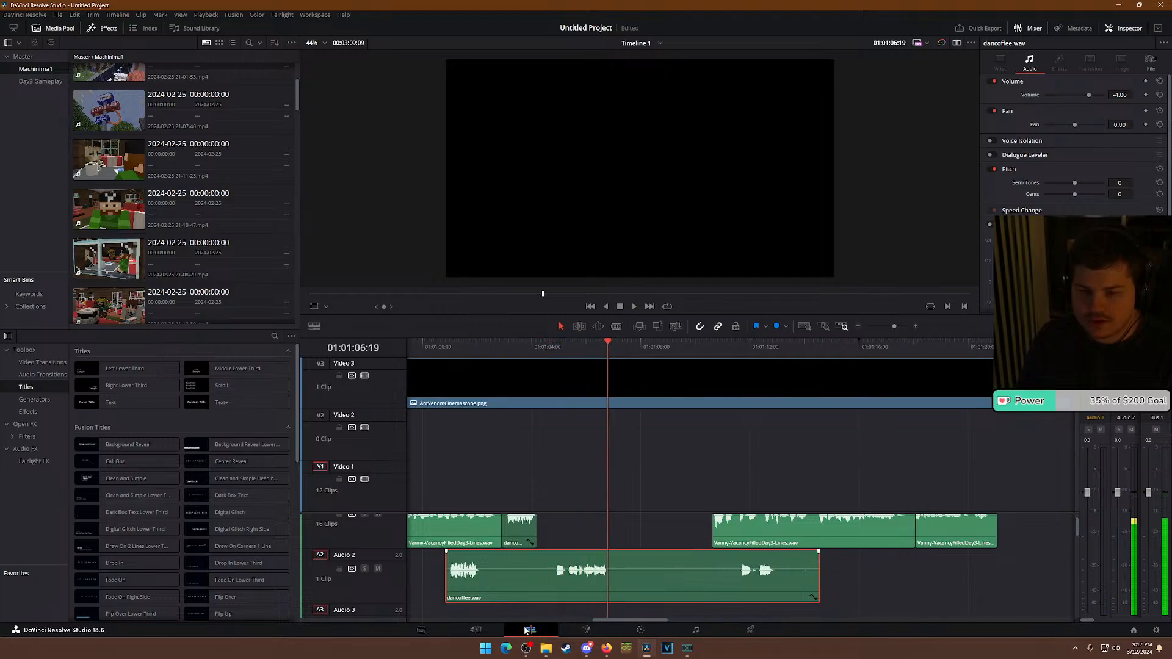
# Trim the start of the Audio 2 dancoffee.wav copy to its second line and delete the original short reply from Audio 1.
pyautogui.moveTo(449, 583); pyautogui.dragTo(553, 583)
pyautogui.click(511, 528)
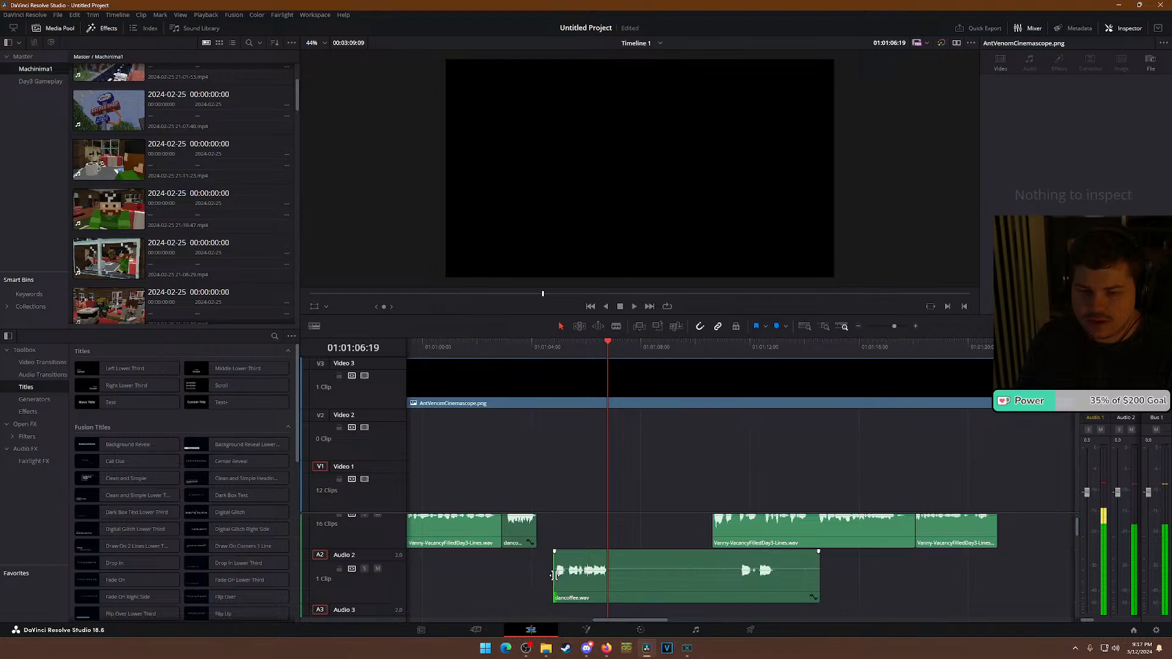
pyautogui.press('BackSpace')
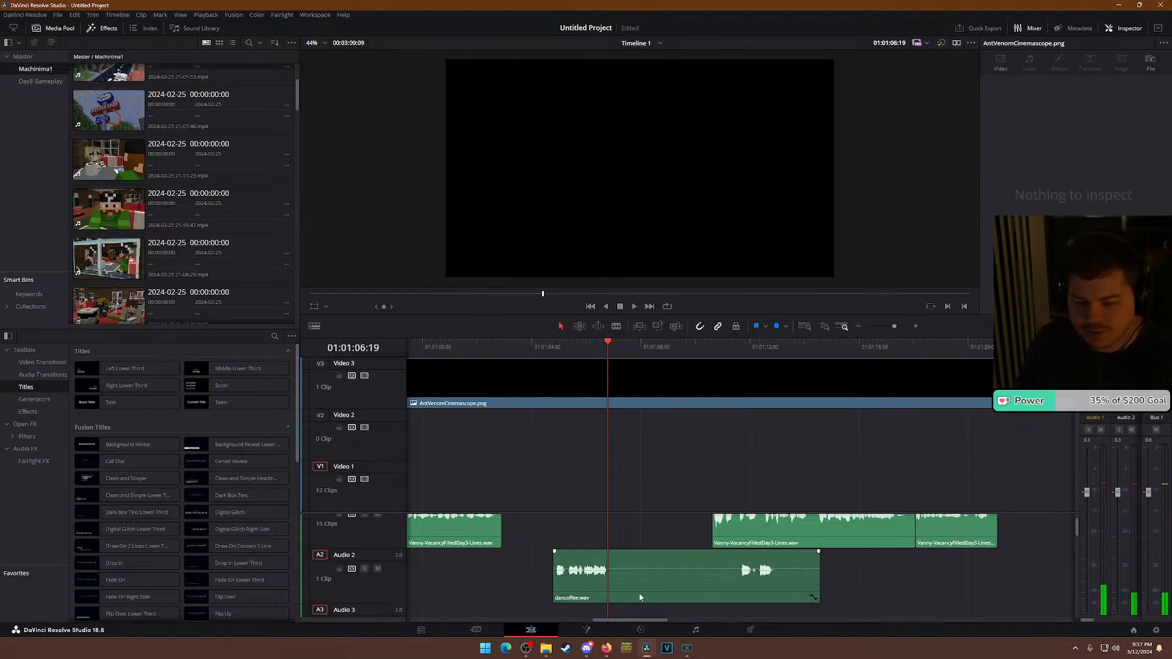
# Split the Audio 2 dancoffee.wav clip after its second line and move that line to Audio 1 directly behind the preceding Vanny clip.
pyautogui.press('b')
pyautogui.click(609, 585)
pyautogui.press('a')
pyautogui.moveTo(586, 583); pyautogui.dragTo(566, 530)
# Move the next Vanny part behind the new reply and onto Audio 2, with the leftover dancoffee.wav piece moved later.
pyautogui.moveTo(730, 540); pyautogui.dragTo(574, 539)
pyautogui.moveTo(658, 596); pyautogui.dragTo(860, 582)
pyautogui.moveTo(630, 532); pyautogui.dragTo(630, 585)
# Shift the Vanny part on Audio 2 slightly earlier so it overlaps the dancoffee.wav reply's end, and play the exchange.
pyautogui.click(523, 360)
pyautogui.click(525, 349)
pyautogui.press('space')
pyautogui.scroll(5, 595, 598)
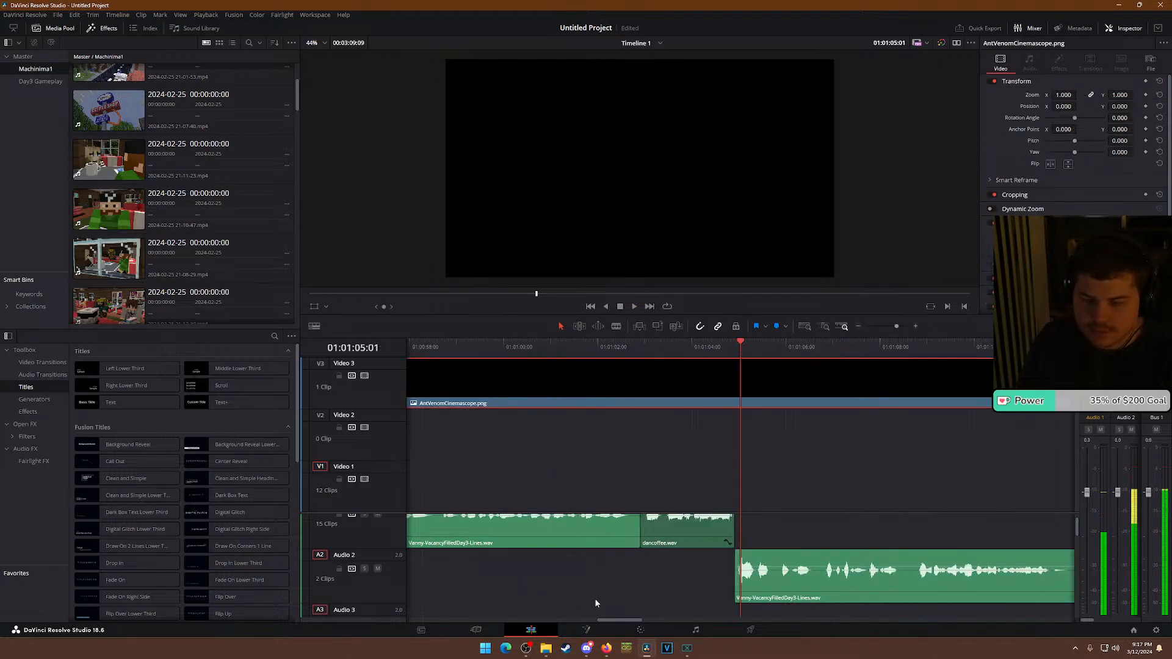
pyautogui.click(794, 587)
pyautogui.click(635, 347)
pyautogui.press('space')
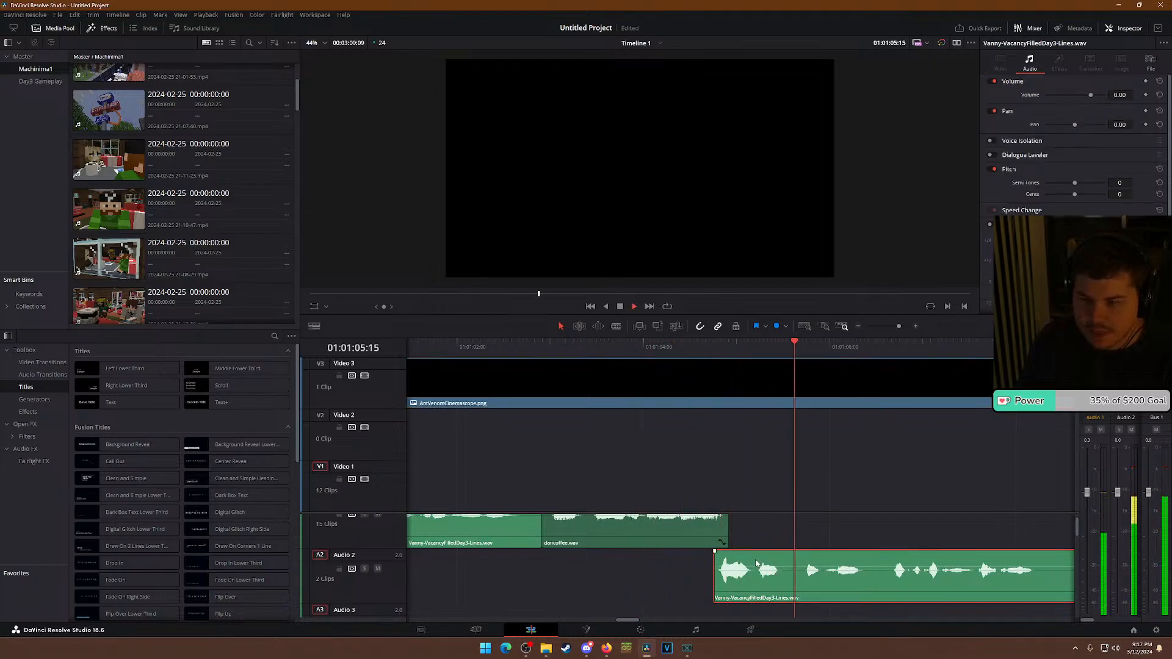
# Move the Audio 2 dancoffee.wav piece later and the next Audio 1 Vanny part up to the Audio 2 Vanny line's end, and play.
pyautogui.scroll(-2, 761, 563)
pyautogui.scroll(-1, 772, 565)
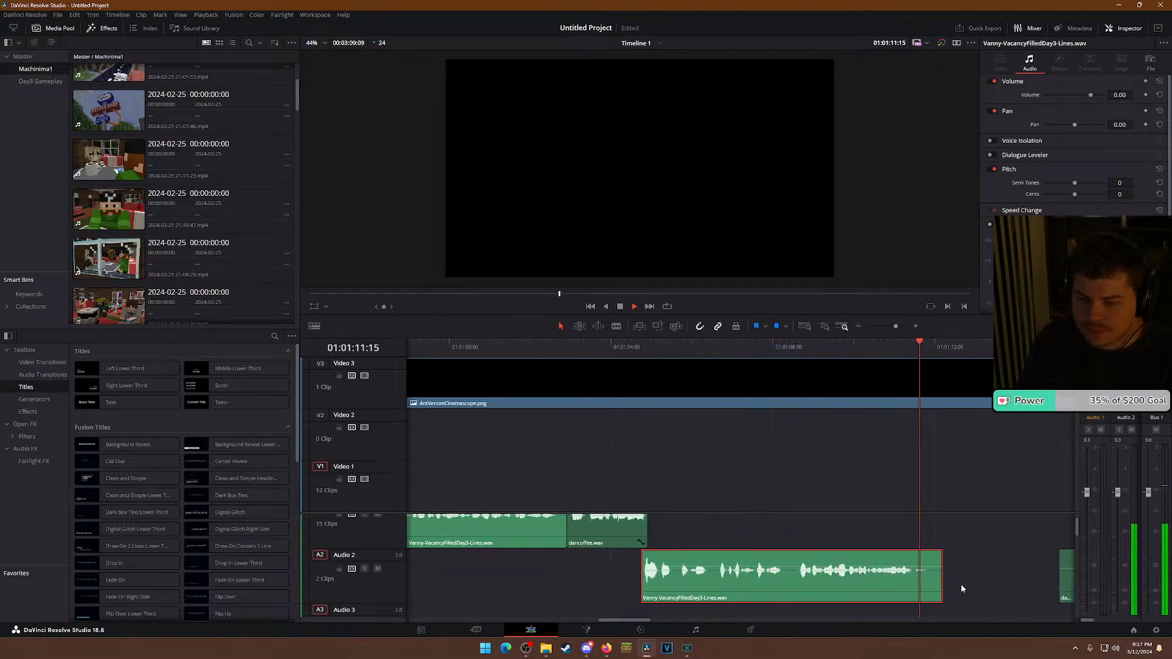
pyautogui.press('space')
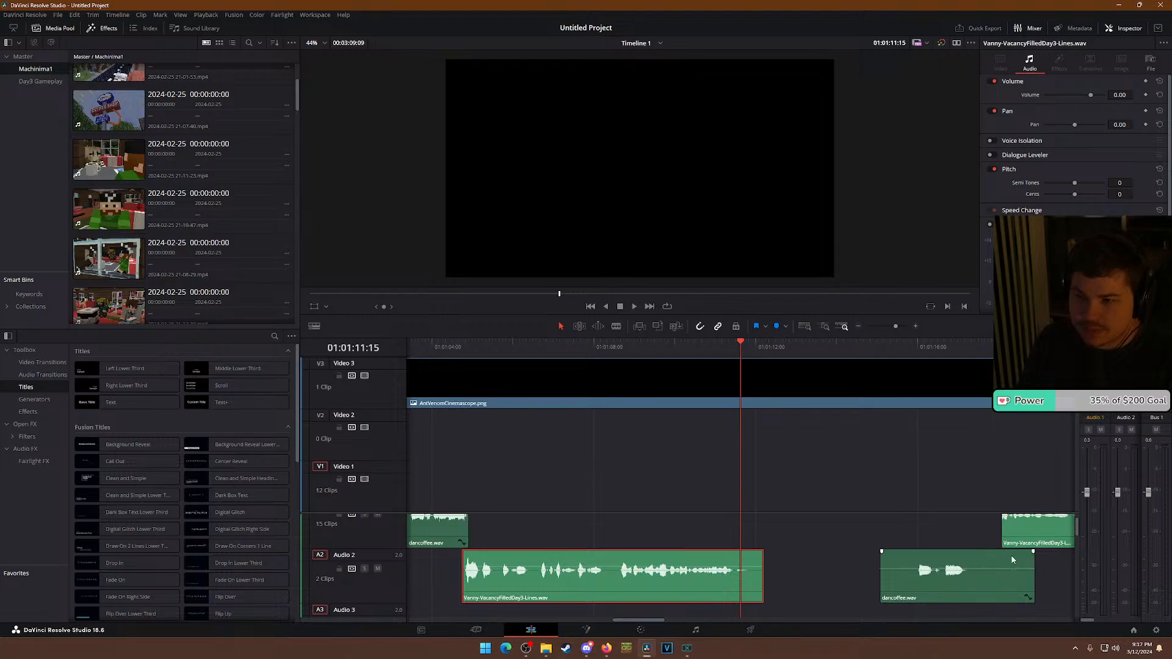
pyautogui.moveTo(957, 550); pyautogui.dragTo(1050, 582)
pyautogui.press('space')
pyautogui.moveTo(1029, 530); pyautogui.dragTo(789, 531)
pyautogui.click(742, 356)
pyautogui.press('space')
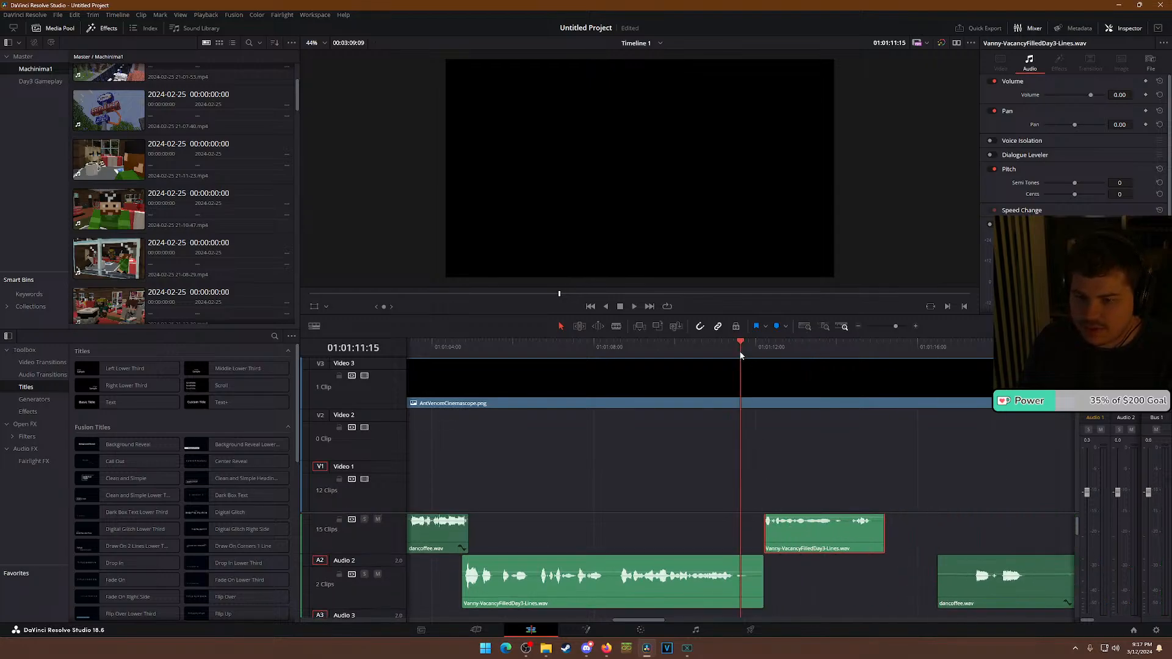
# Extend the start of the Audio 1 Vanny part so it slightly overlaps the Audio 2 Vanny line's end, and play the transition.
pyautogui.hotkey('ctrl', 'z')
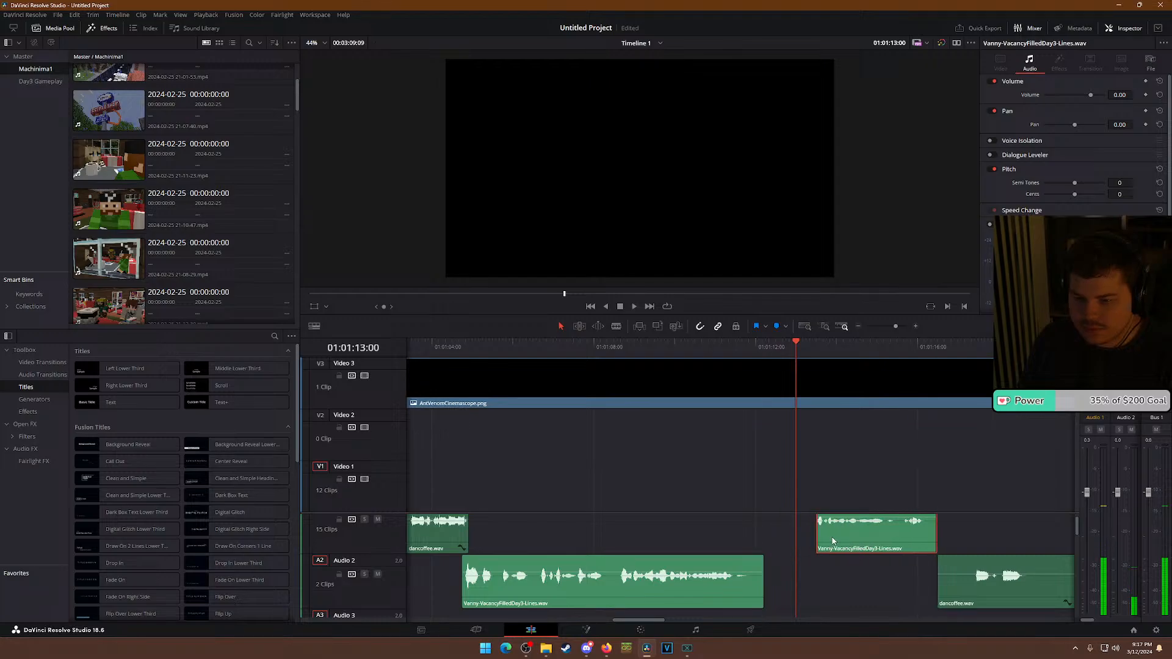
pyautogui.moveTo(820, 532); pyautogui.dragTo(788, 553)
pyautogui.click(712, 347)
pyautogui.press('space')
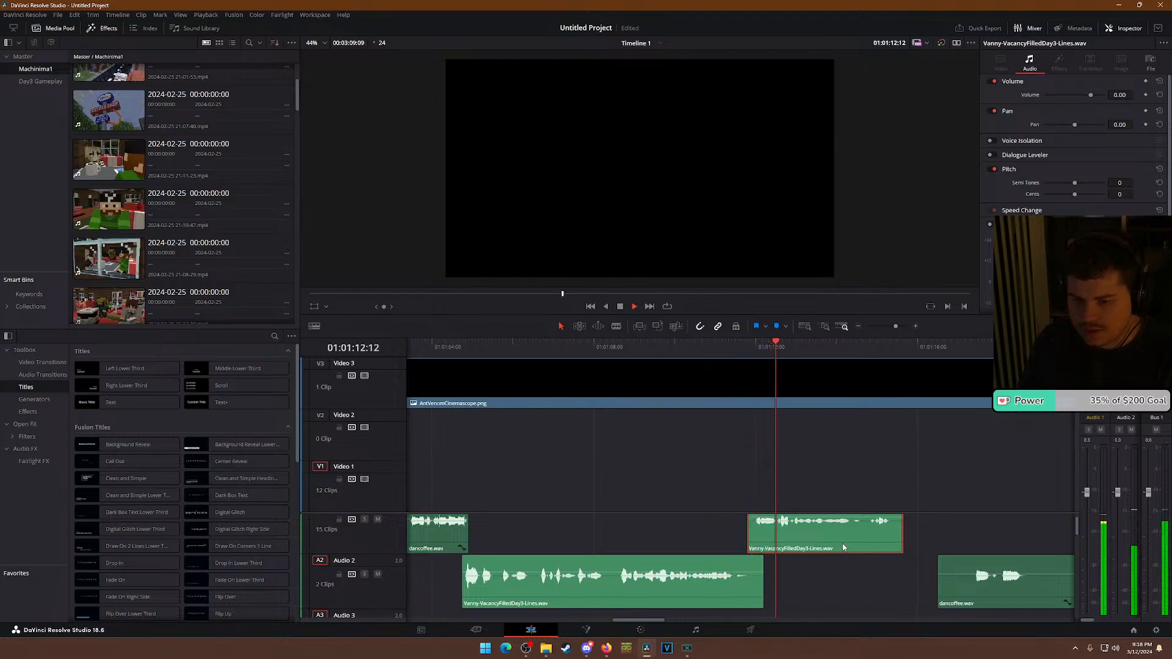
# Move the dancoffee.wav piece earlier on Audio 2 to overlap the Vanny part's end, and extend its end to expose the following lines.
pyautogui.moveTo(955, 591); pyautogui.dragTo(907, 592)
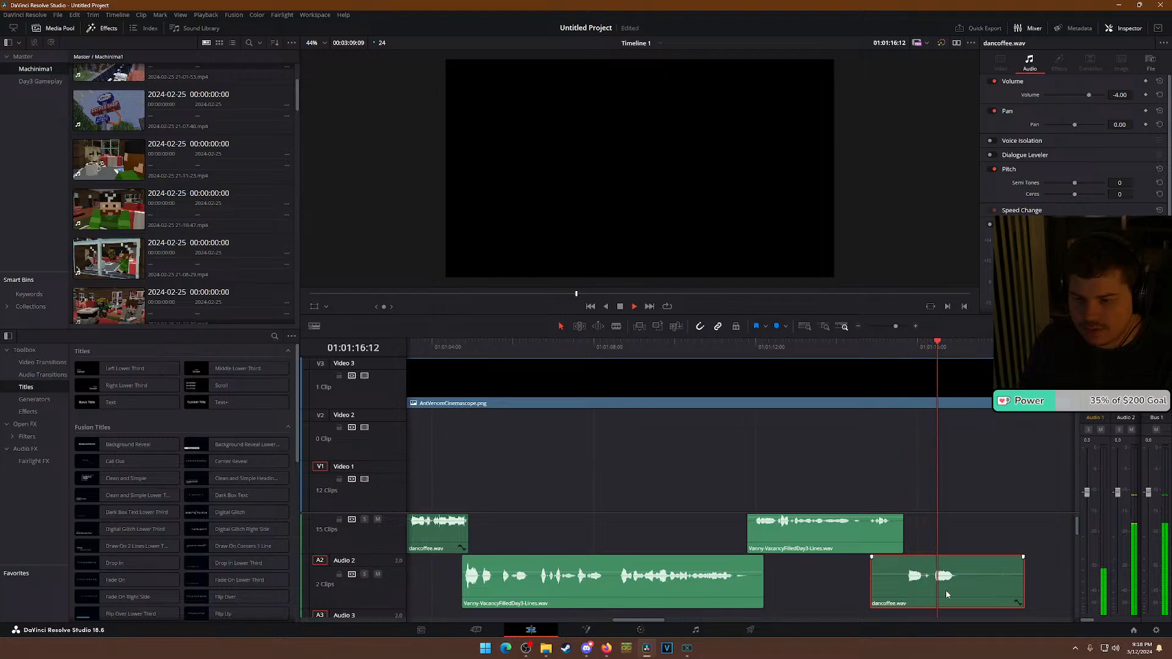
pyautogui.press('space')
pyautogui.scroll(-3, 973, 580)
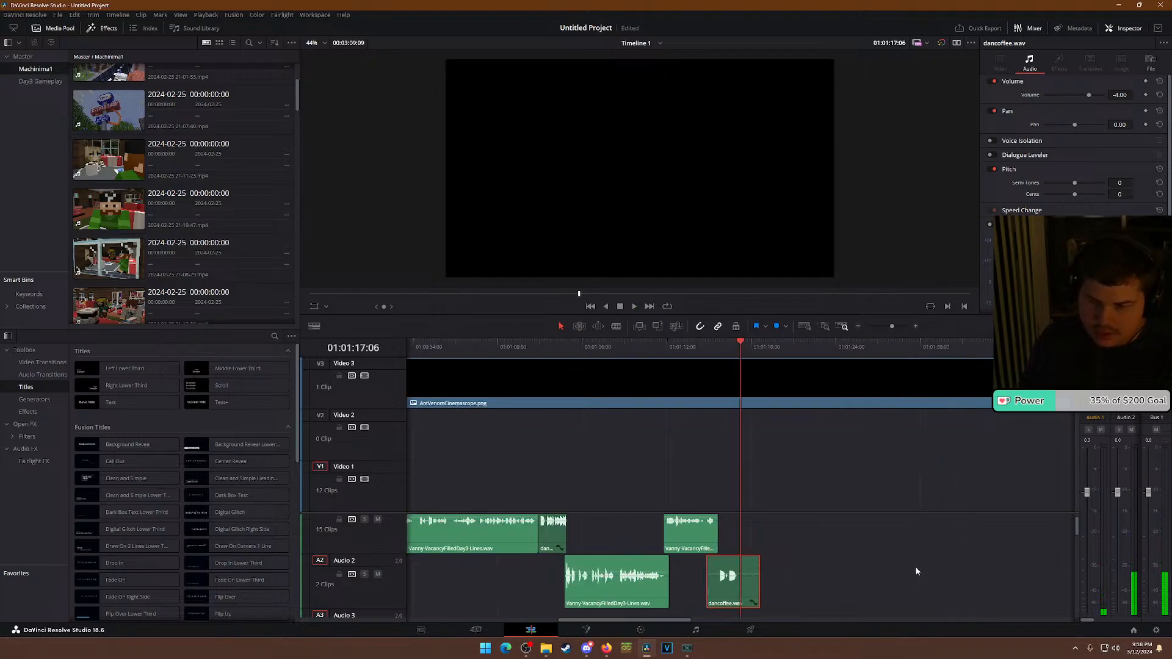
pyautogui.moveTo(760, 581); pyautogui.dragTo(1008, 572)
# Listen to the exposed dancoffee.wav lines at several points to find the takes that fit the conversation.
pyautogui.click(790, 349)
pyautogui.press('space')
pyautogui.press('space')
pyautogui.click(813, 350)
pyautogui.press('space')
pyautogui.click(855, 356)
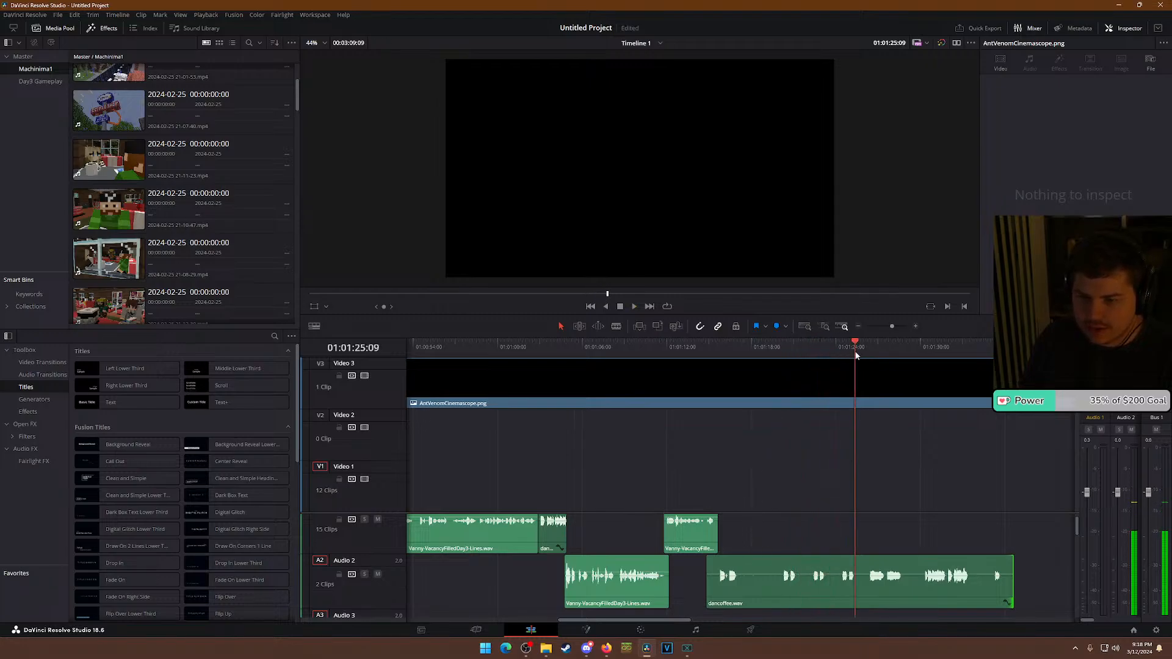
pyautogui.click(845, 353)
pyautogui.click(873, 349)
pyautogui.press('space')
pyautogui.press('space')
# Split the dancoffee.wav clip after its short reply, trim the remainder's start past the unwanted takes, and play it at 01:01:18:15.
pyautogui.press('b')
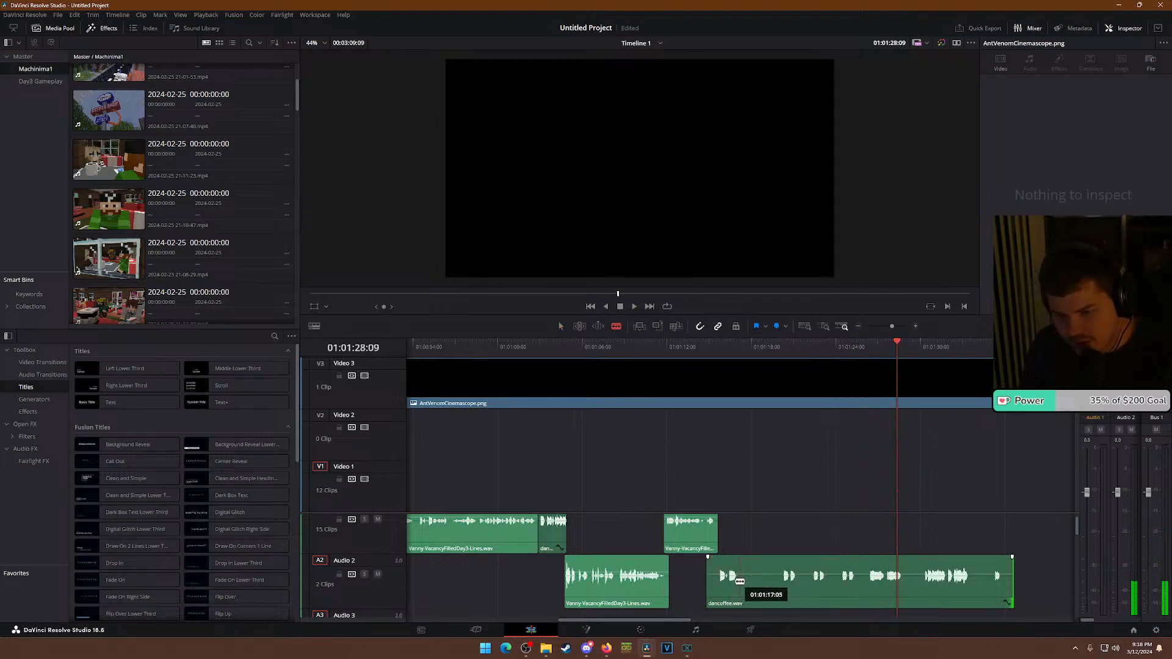
pyautogui.click(742, 581)
pyautogui.press('a')
pyautogui.moveTo(743, 569); pyautogui.dragTo(779, 581)
pyautogui.press('Up')
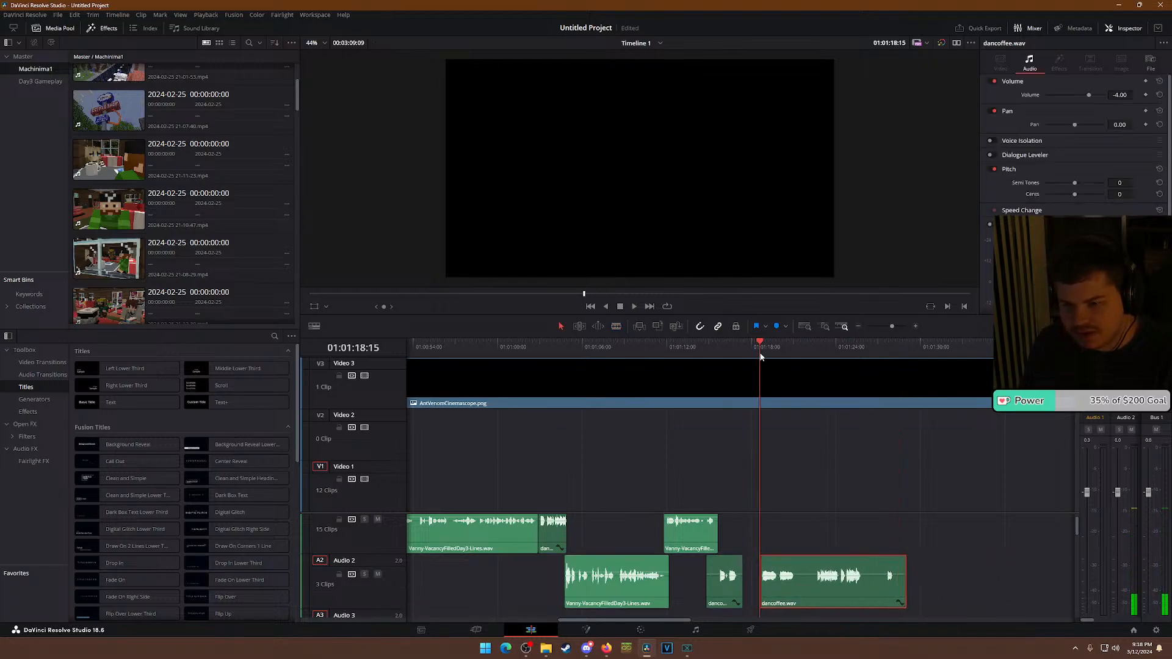
pyautogui.press('space')
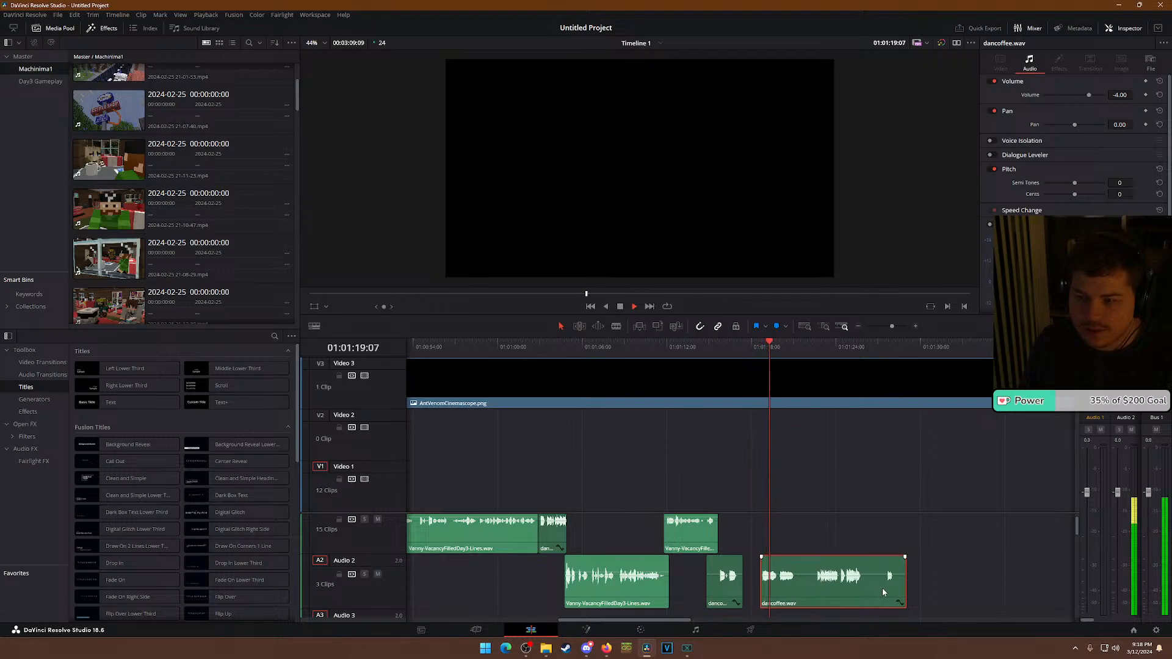
pyautogui.press('space')
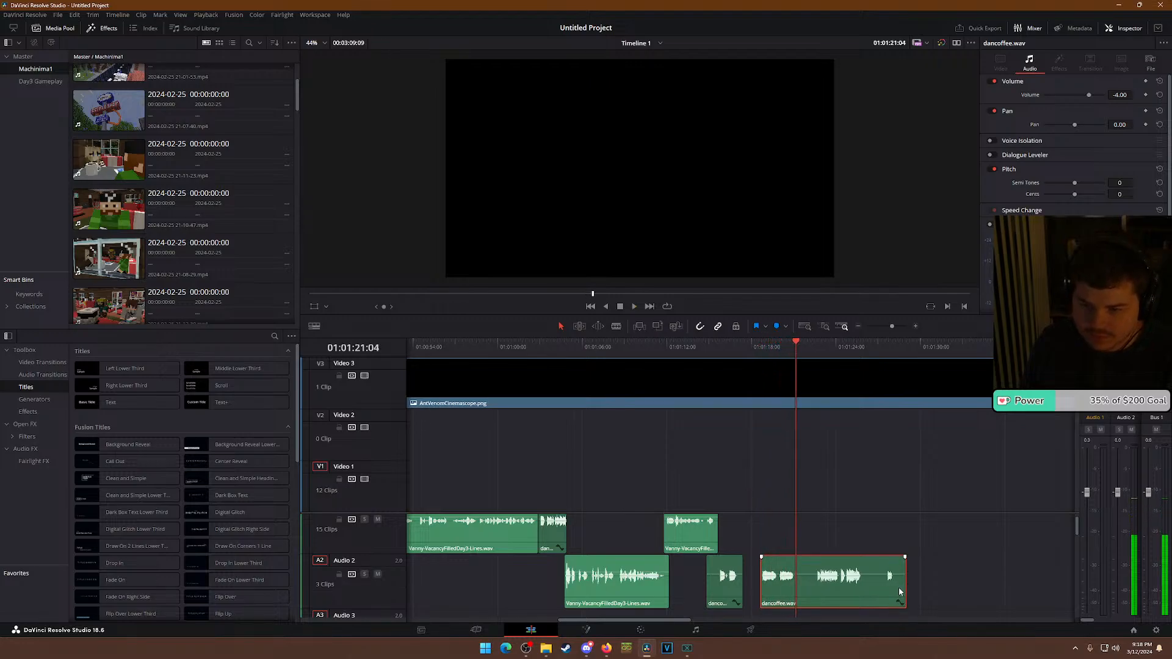
# Split the remaining dancoffee.wav clip at 01:01:21:04, move the part behind the cut later on Audio 2, and play it.
pyautogui.press('b')
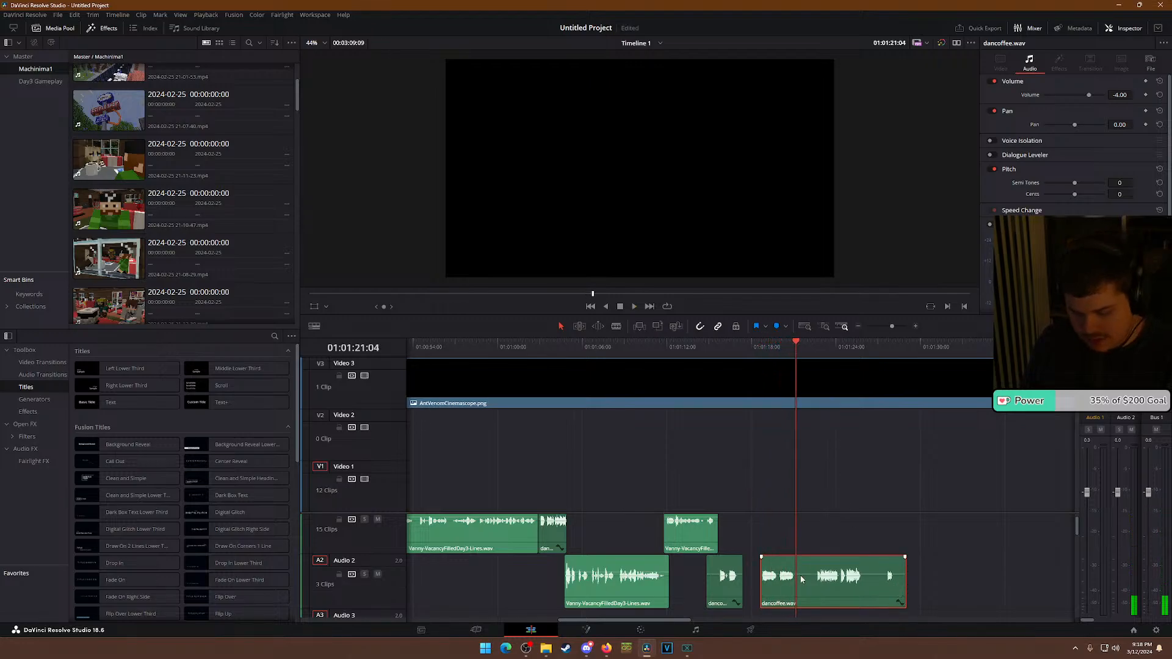
pyautogui.moveTo(814, 596); pyautogui.dragTo(834, 595)
pyautogui.click(845, 378)
pyautogui.press('space')
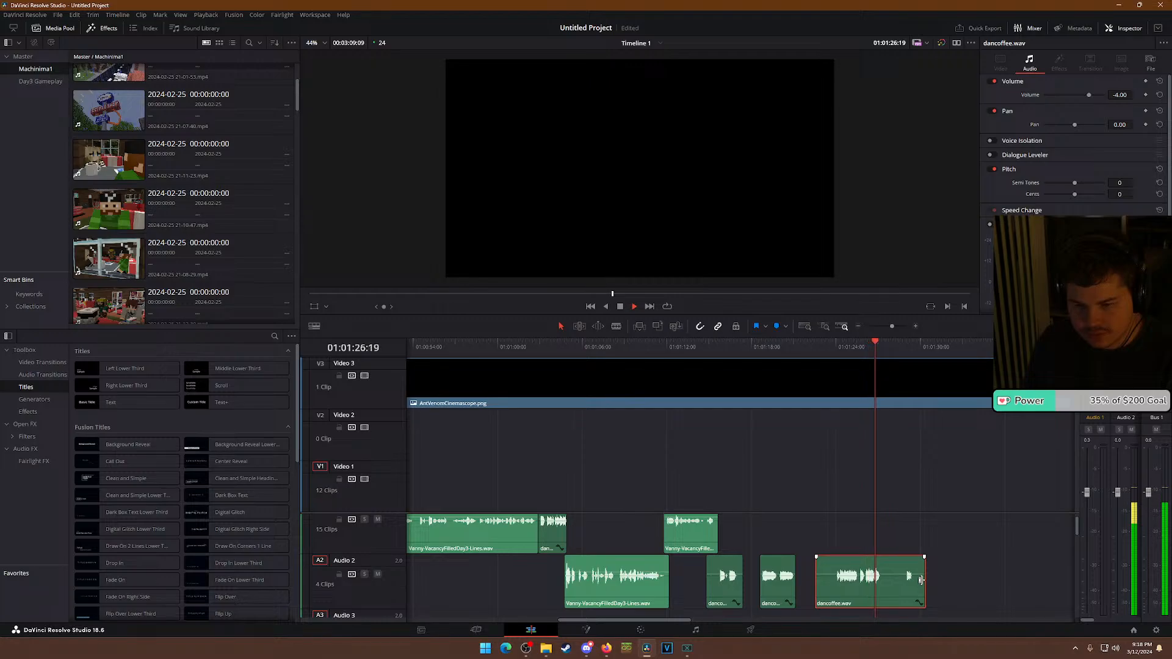
# Extend the last dancoffee.wav clip's end, and trim both ends so only the final group of speech remains.
pyautogui.moveTo(922, 580); pyautogui.dragTo(1055, 580)
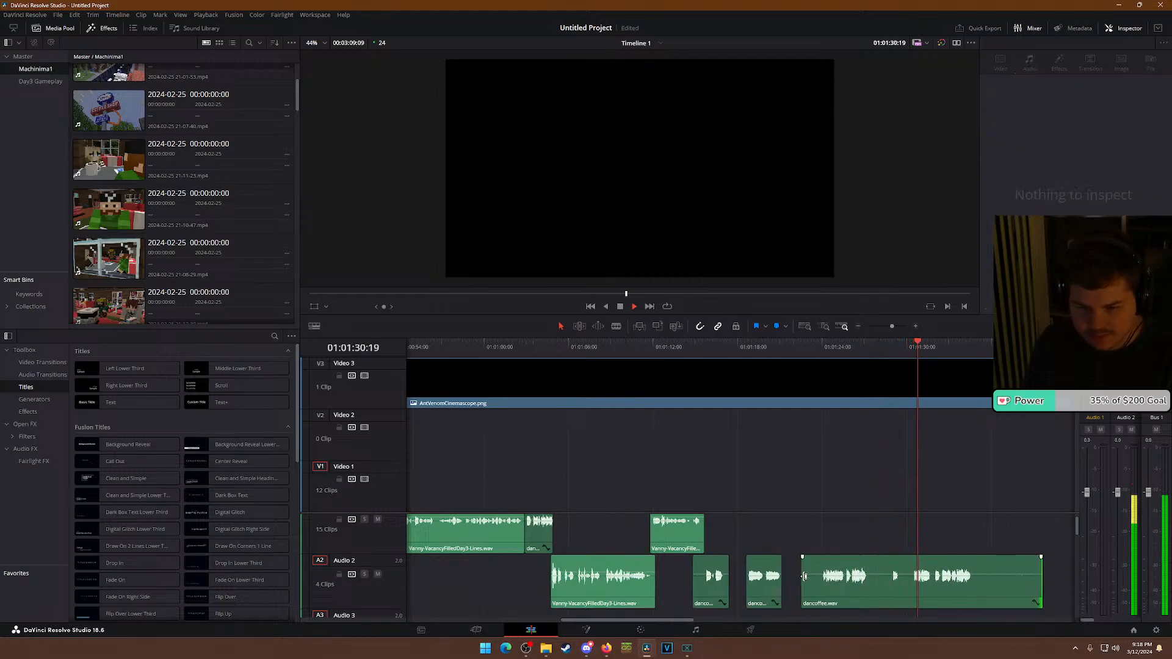
pyautogui.moveTo(805, 575); pyautogui.dragTo(847, 584)
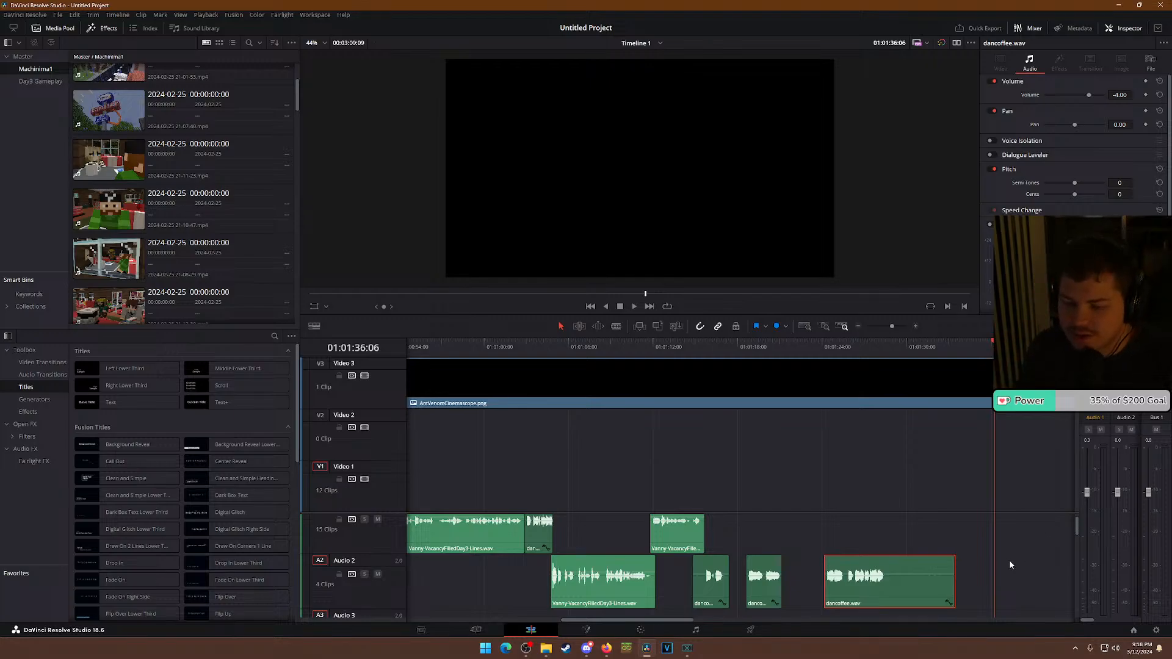
pyautogui.moveTo(949, 586); pyautogui.dragTo(887, 586)
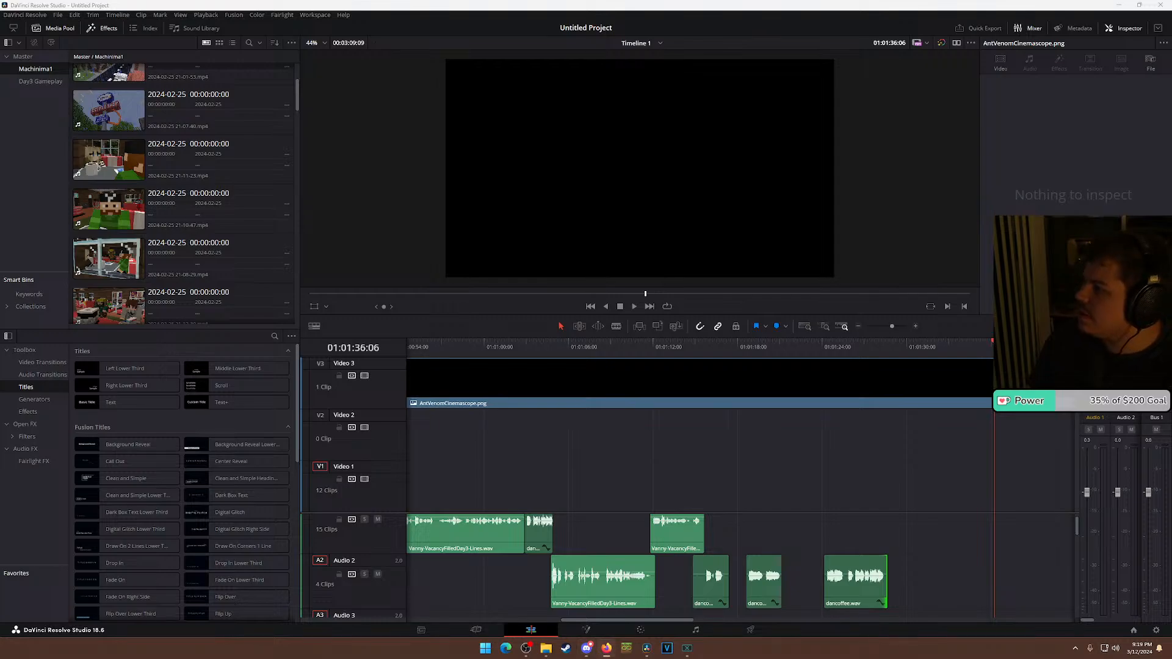
# View the four character model images in their separate browser windows, closing each one.
pyautogui.moveTo(899, 228); pyautogui.dragTo(702, 166)
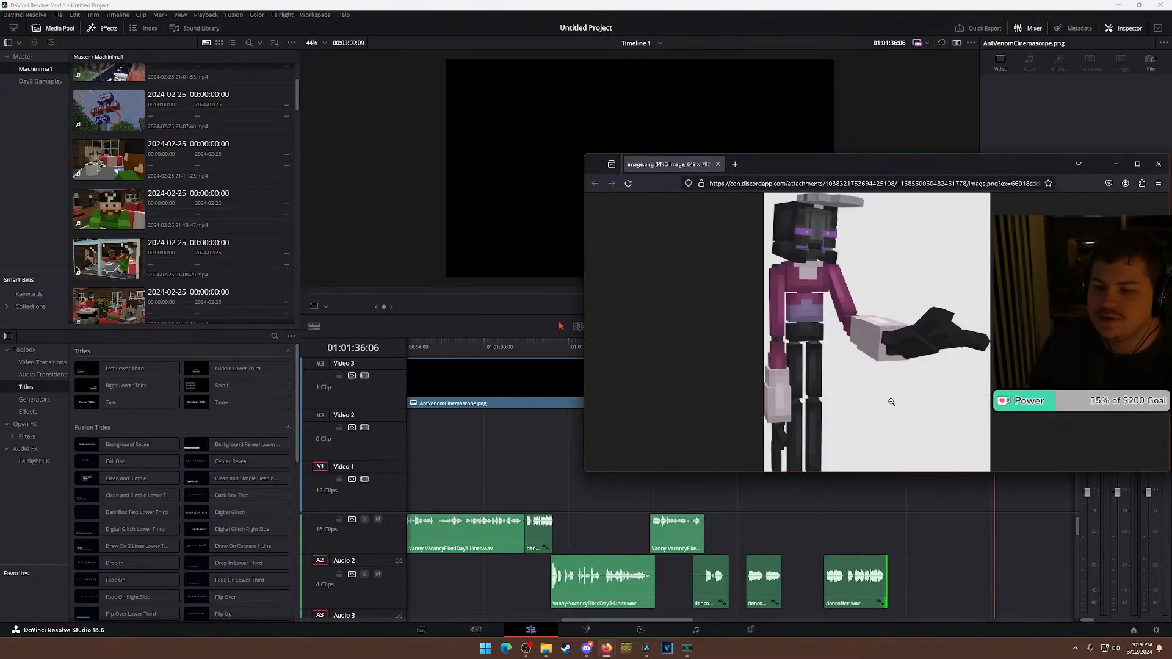
pyautogui.click(1159, 164)
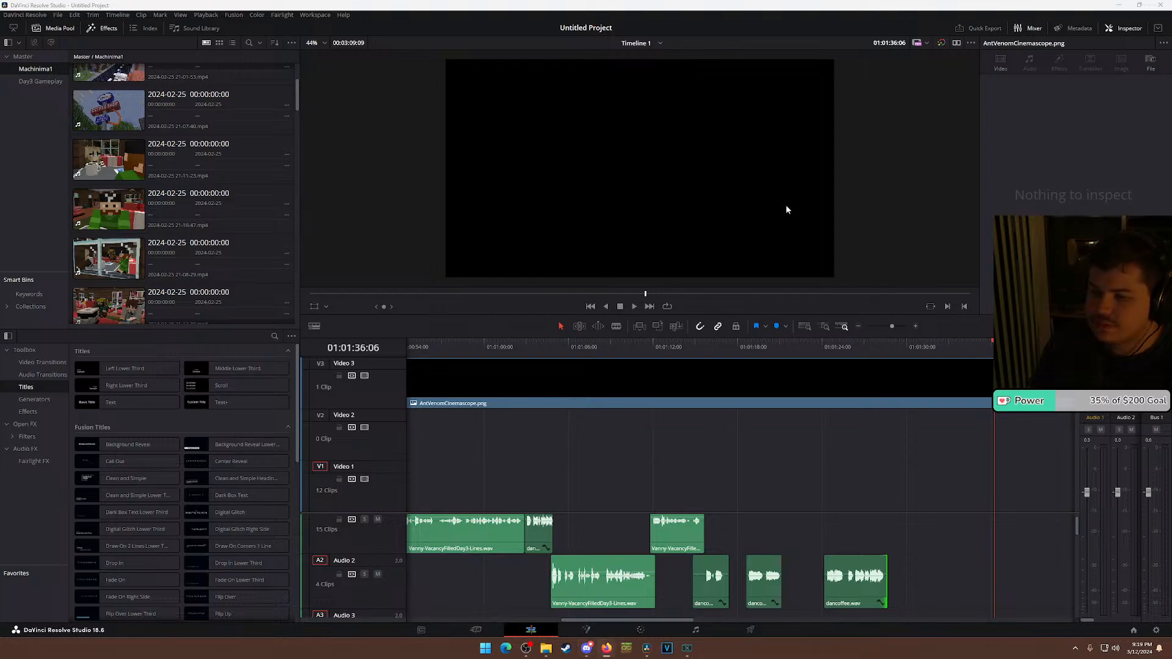
pyautogui.moveTo(803, 204); pyautogui.dragTo(815, 215)
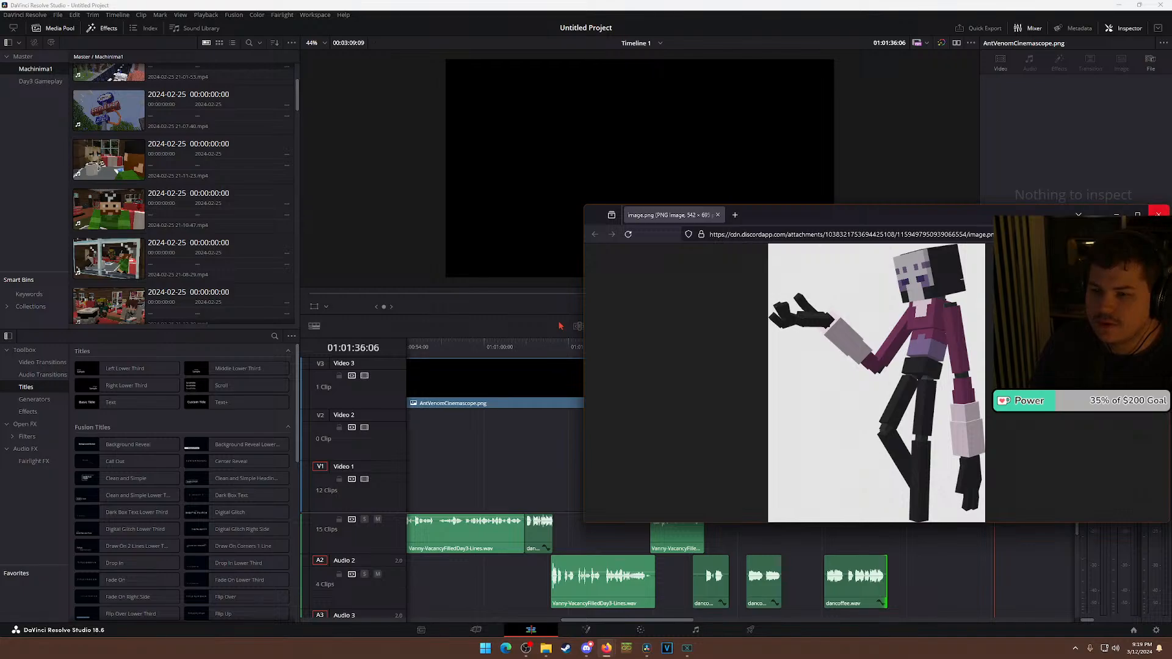
pyautogui.click(1159, 214)
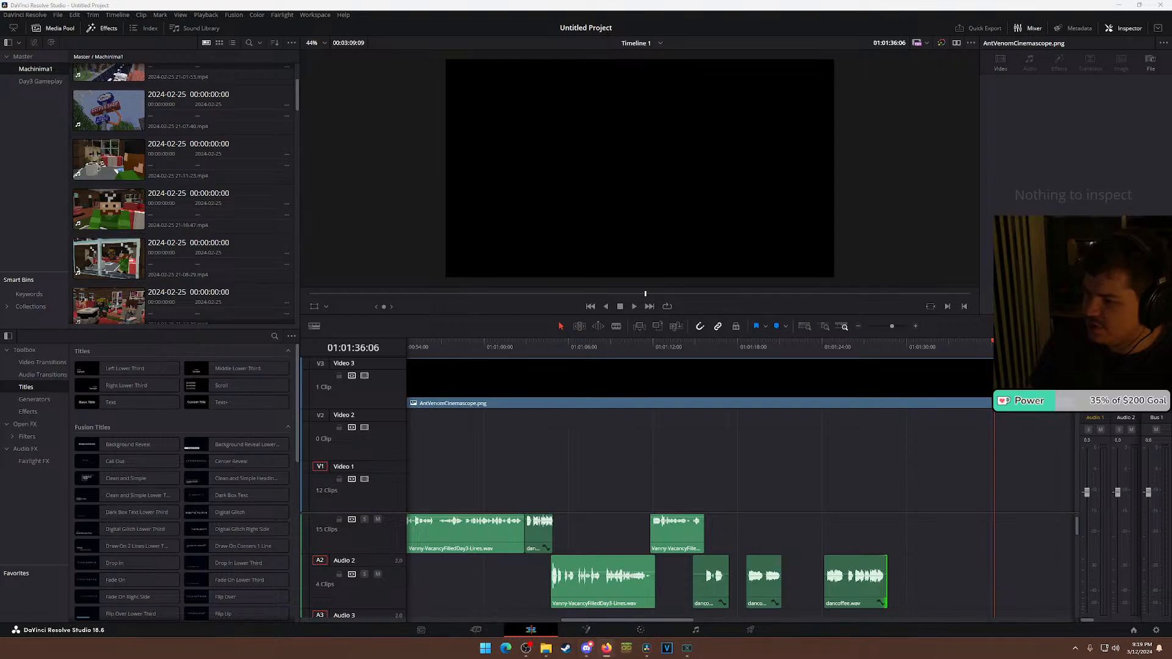
pyautogui.moveTo(1171, 177); pyautogui.dragTo(642, 131)
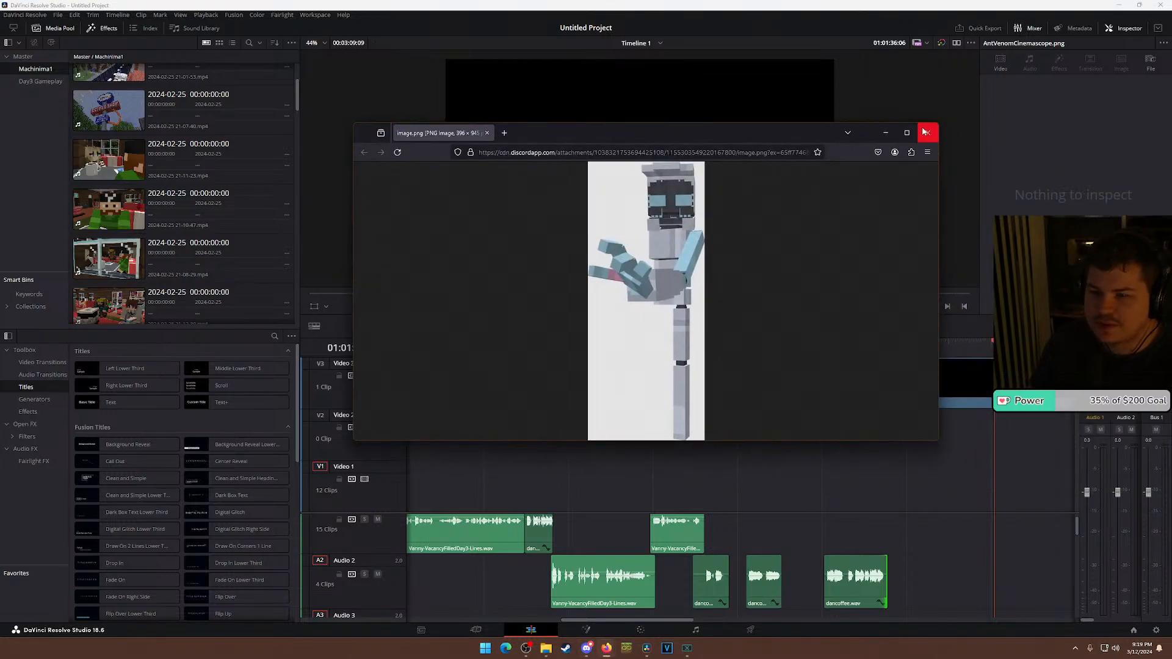
pyautogui.click(925, 131)
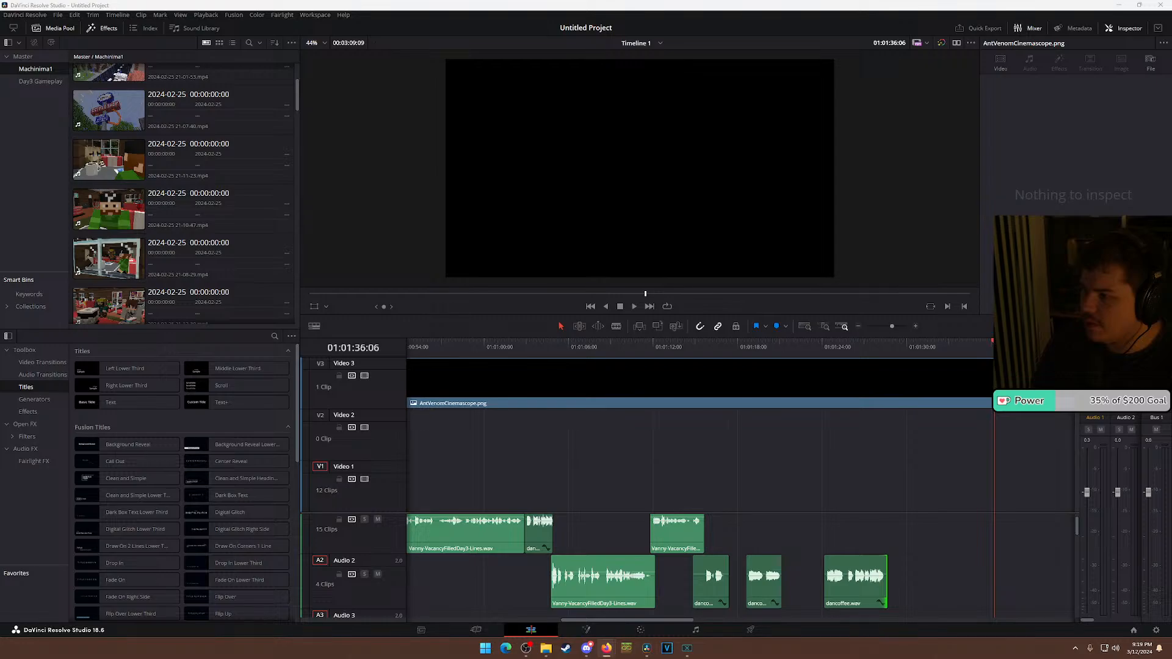
pyautogui.moveTo(1171, 172); pyautogui.dragTo(660, 89)
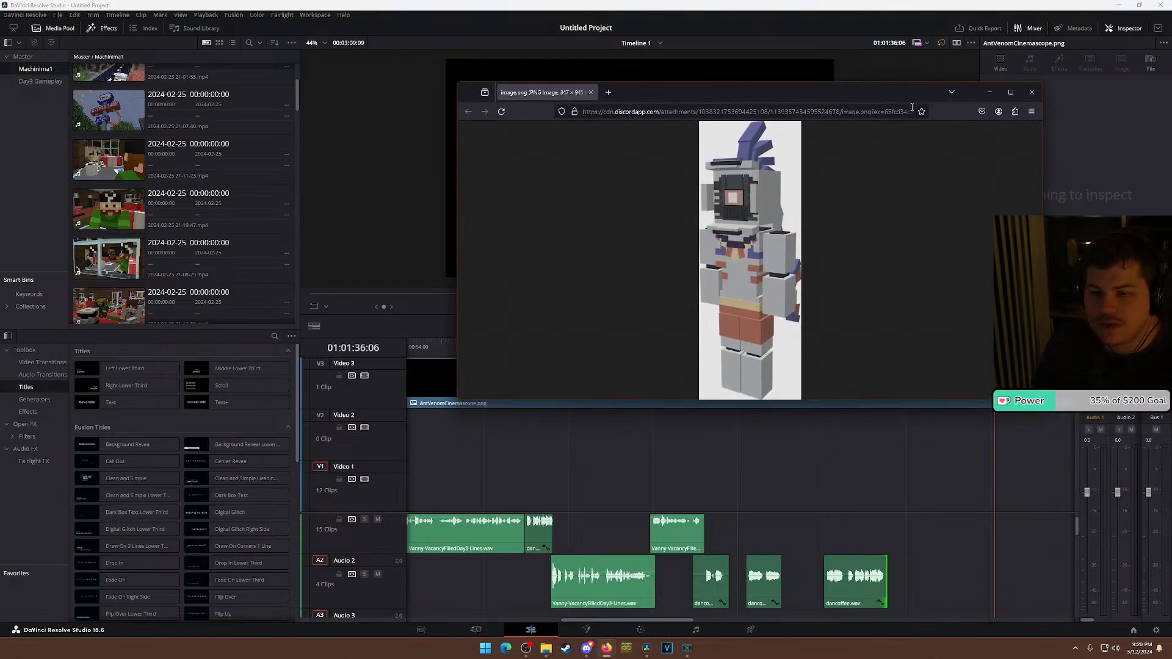
pyautogui.click(1031, 93)
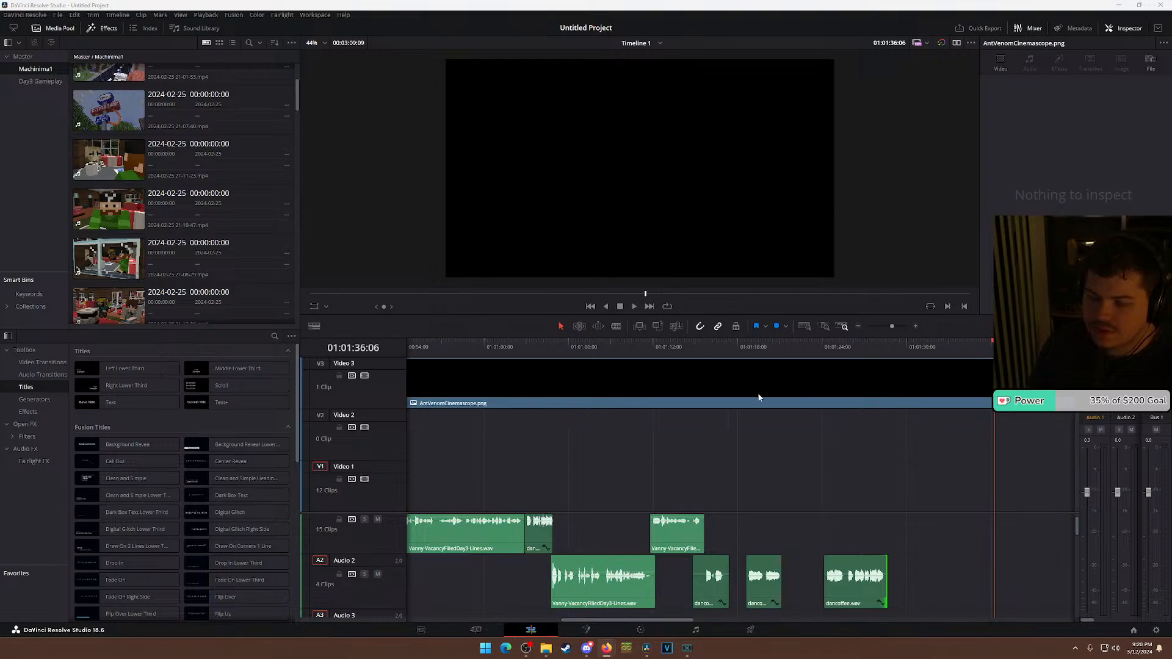
# Fit the whole timeline in view and review the assembled shots from the coffee shop sign to the last clip on Video 1.
pyautogui.hotkey('shift', 'z')
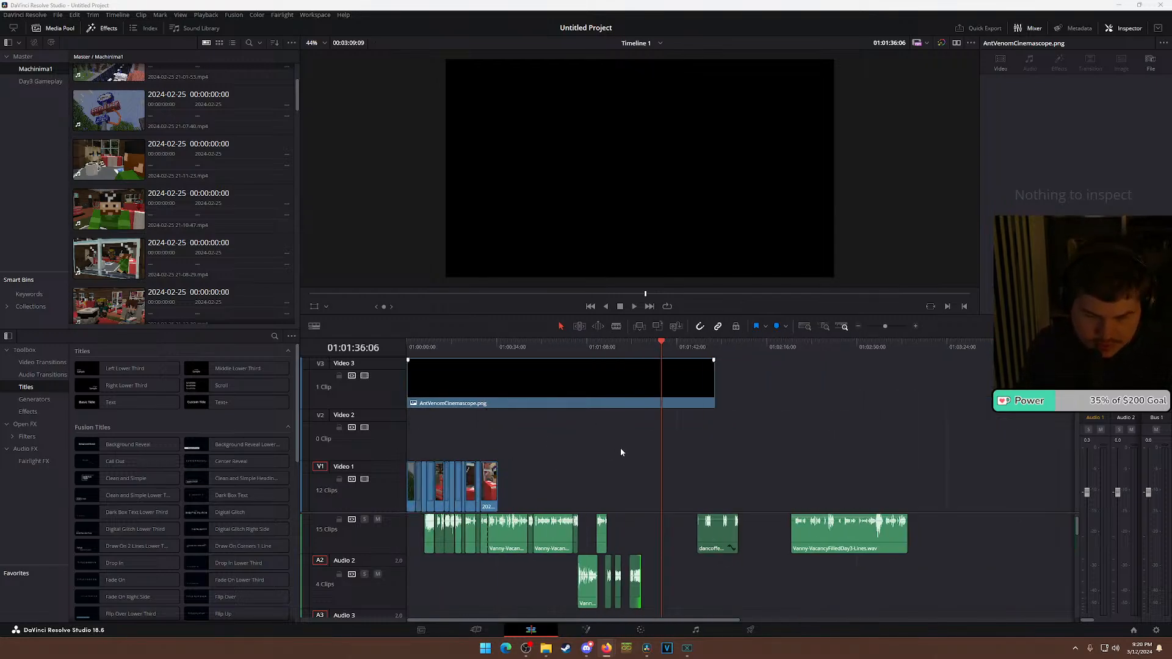
pyautogui.click(440, 344)
pyautogui.press('space')
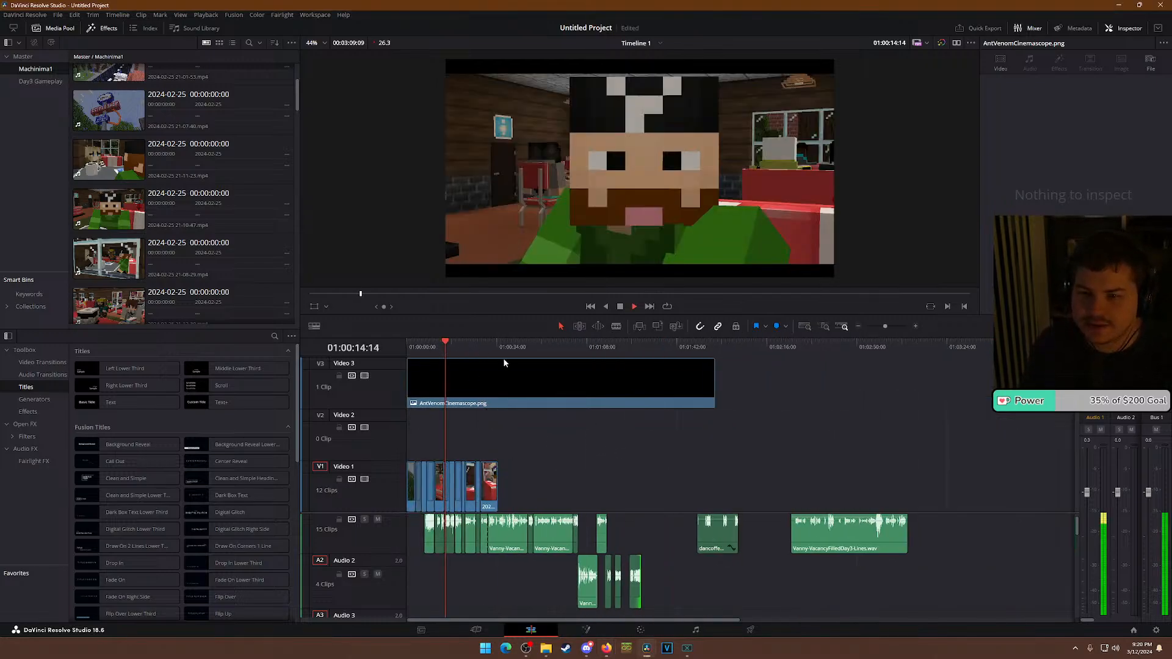
pyautogui.press('Home')
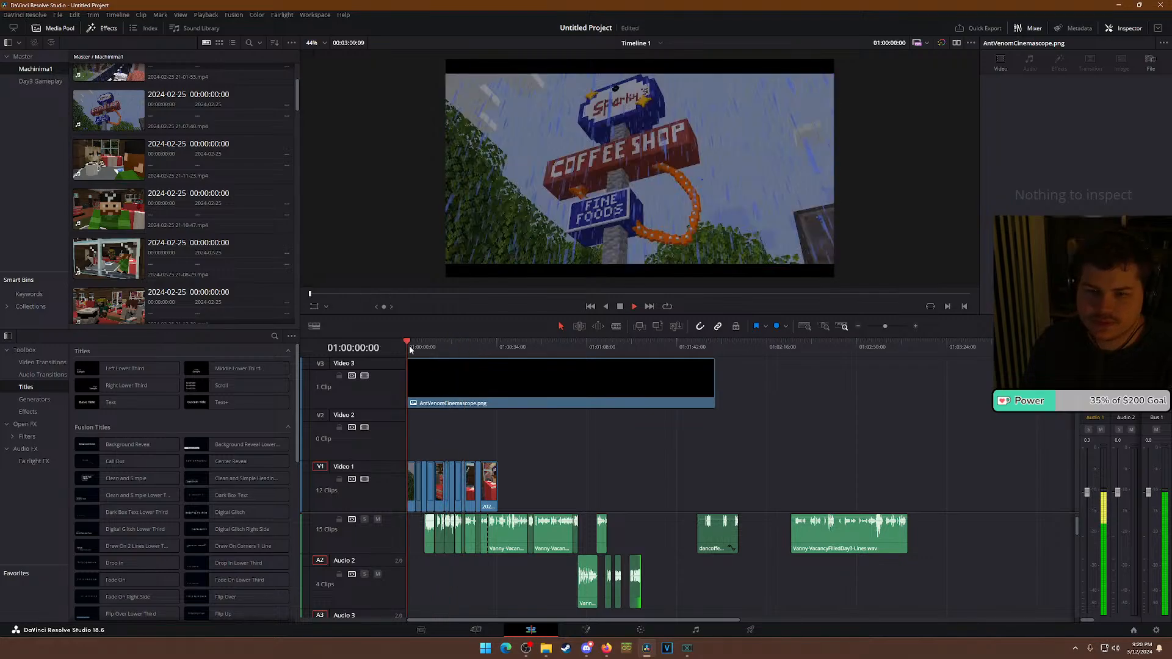
pyautogui.moveTo(427, 347); pyautogui.dragTo(503, 353)
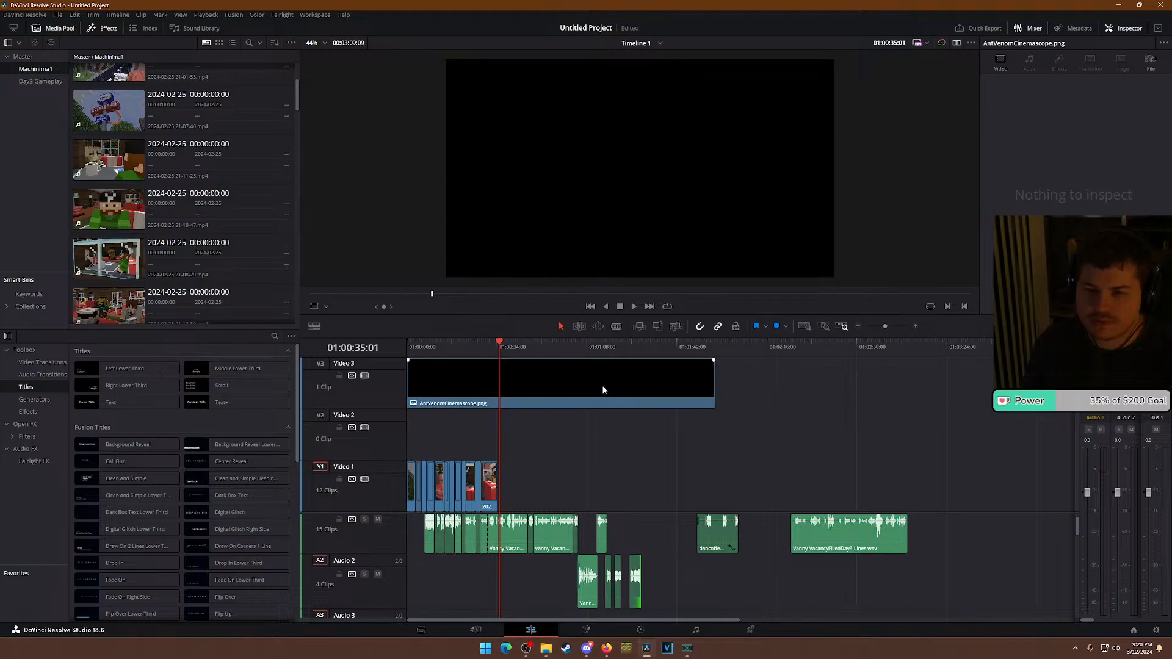
pyautogui.scroll(3, 684, 470)
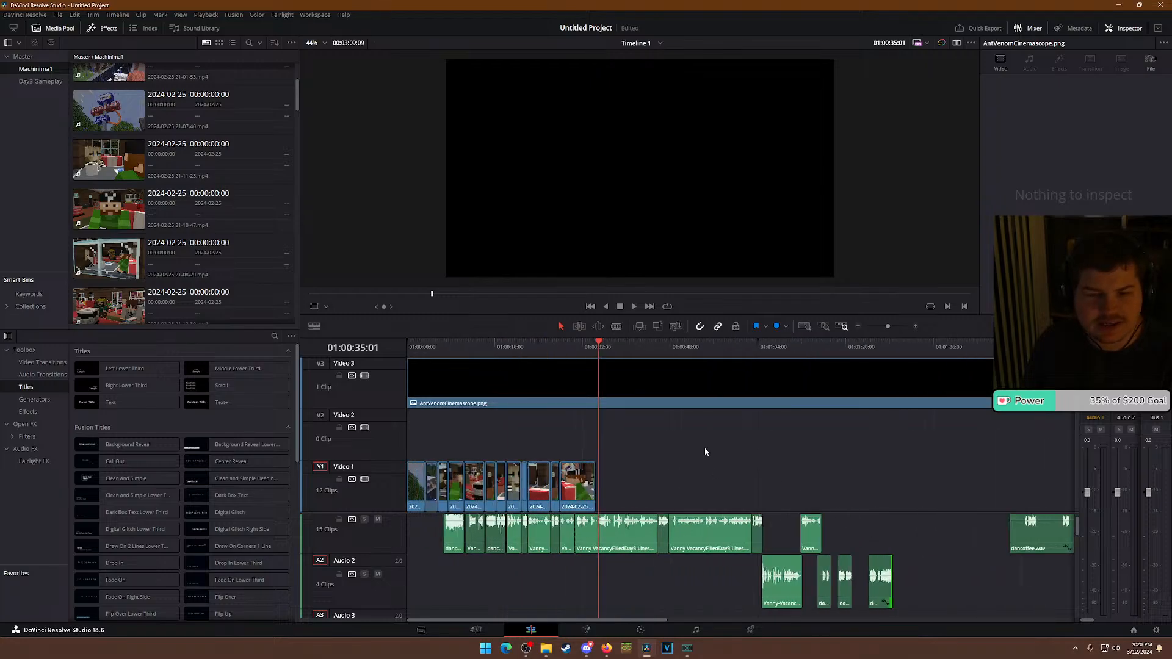
# Browse and preview the recorded diner shots in the Machinima1 bin for footage that fits the conversation.
pyautogui.scroll(-1, 196, 232)
pyautogui.scroll(-2, 196, 233)
pyautogui.scroll(-1, 199, 241)
pyautogui.scroll(-1, 199, 245)
pyautogui.scroll(-3, 193, 247)
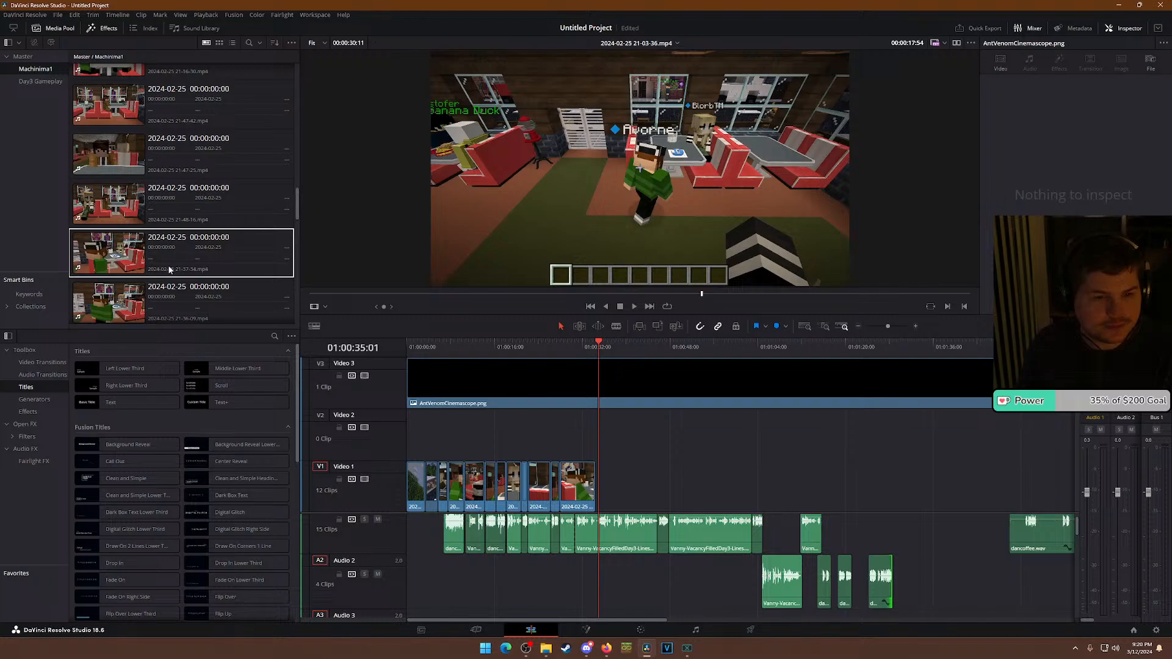
pyautogui.scroll(1, 170, 269)
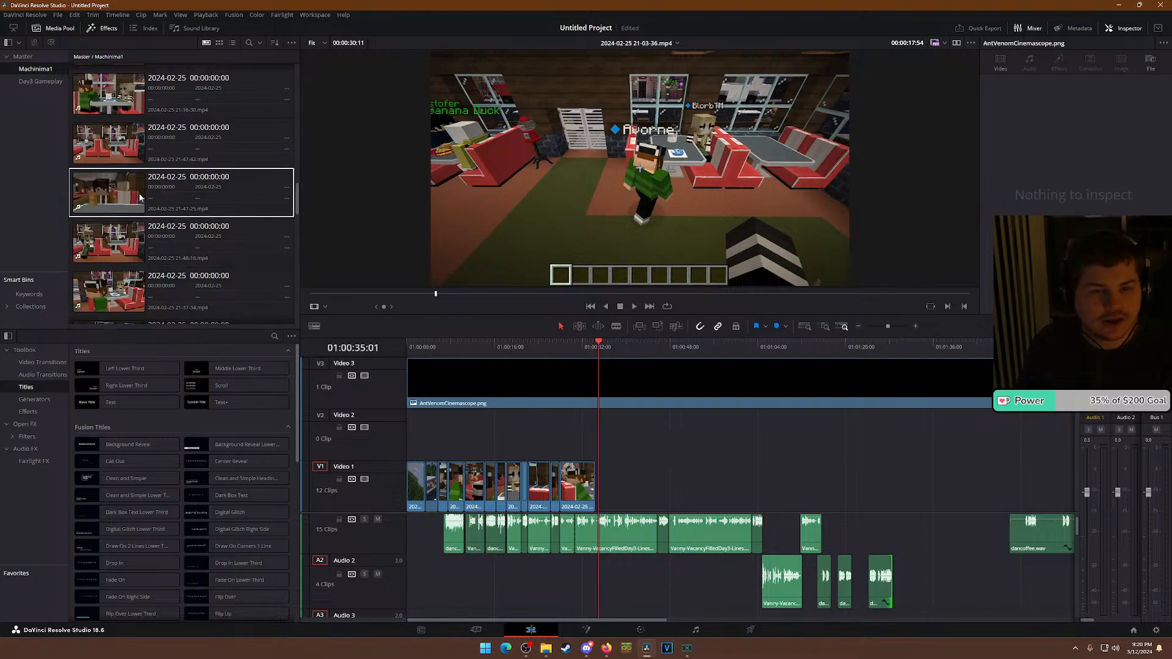
pyautogui.scroll(3, 156, 196)
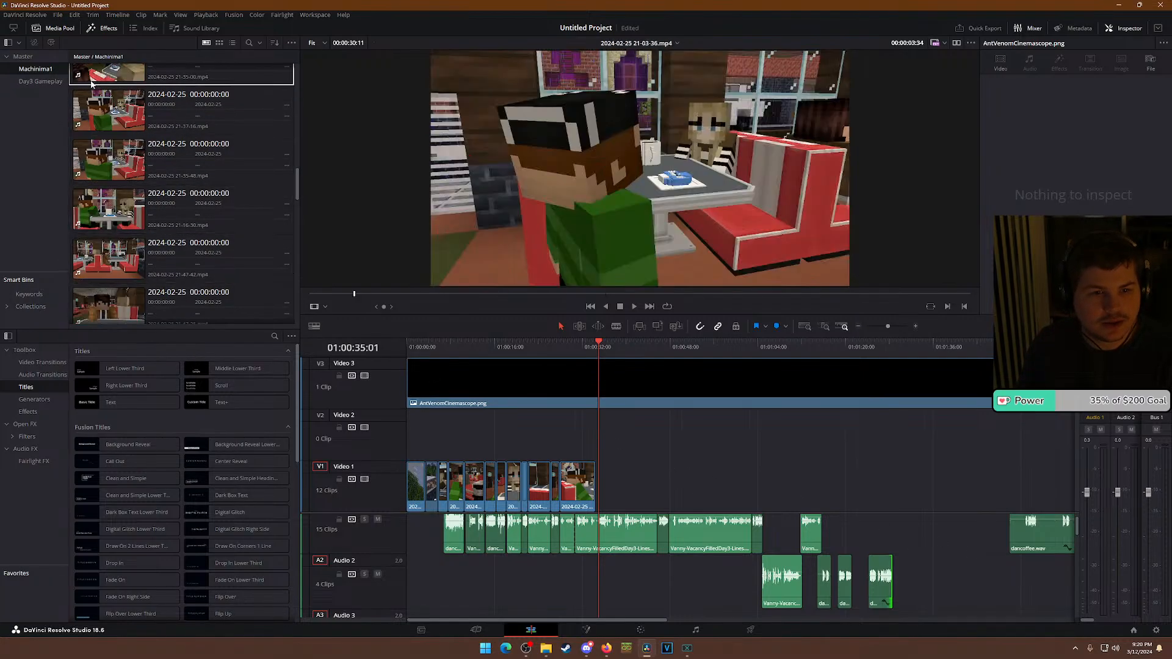
pyautogui.scroll(-1, 156, 255)
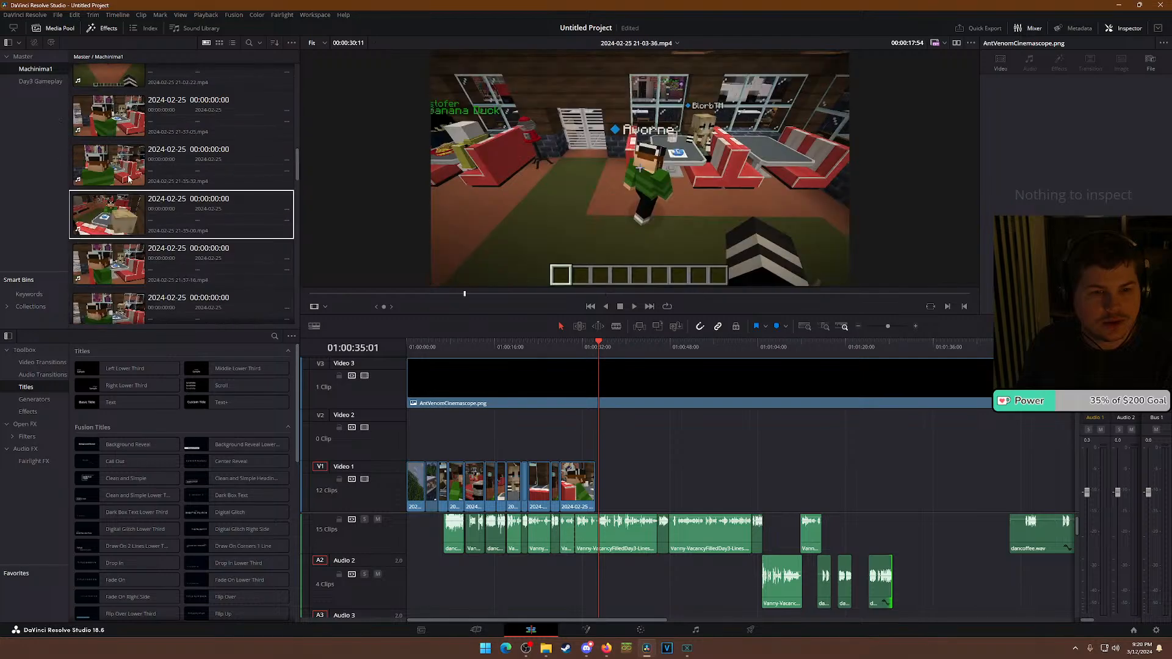
pyautogui.scroll(1, 120, 251)
pyautogui.scroll(-3, 121, 252)
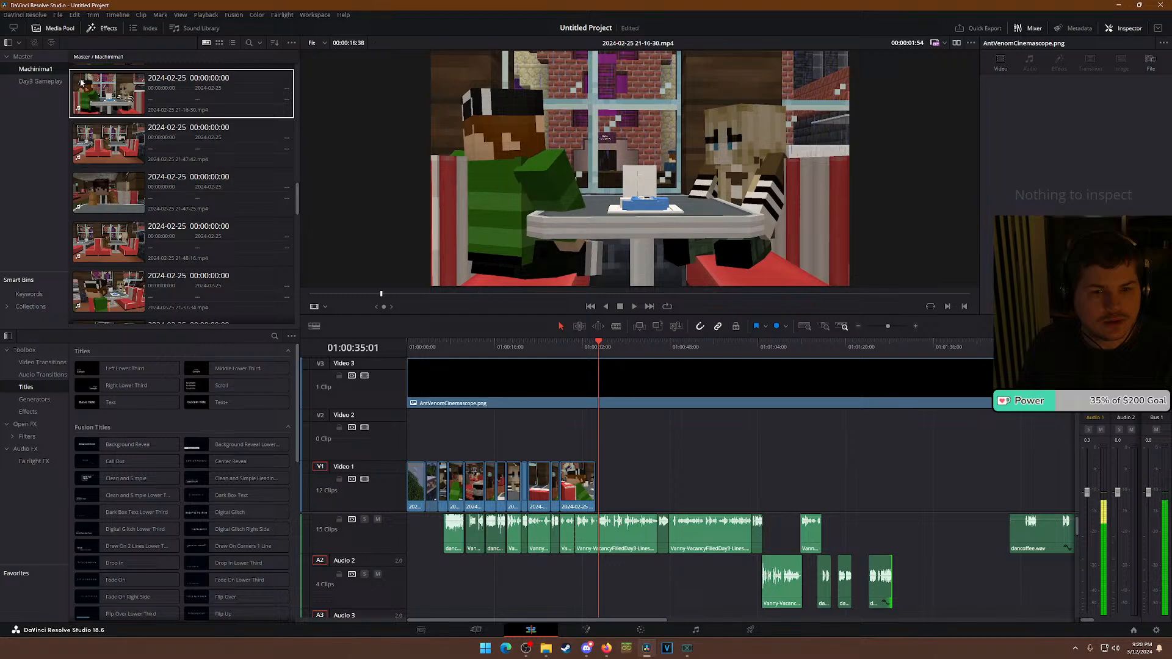
pyautogui.scroll(2, 114, 241)
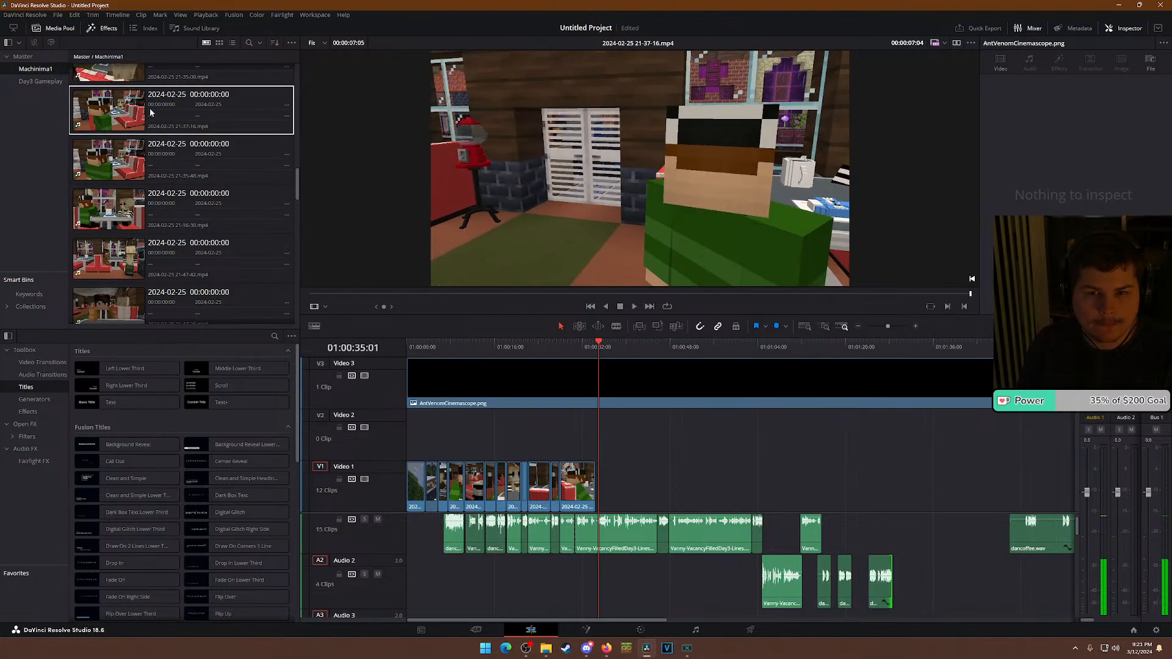
pyautogui.moveTo(124, 108); pyautogui.dragTo(794, 483)
pyautogui.click(793, 348)
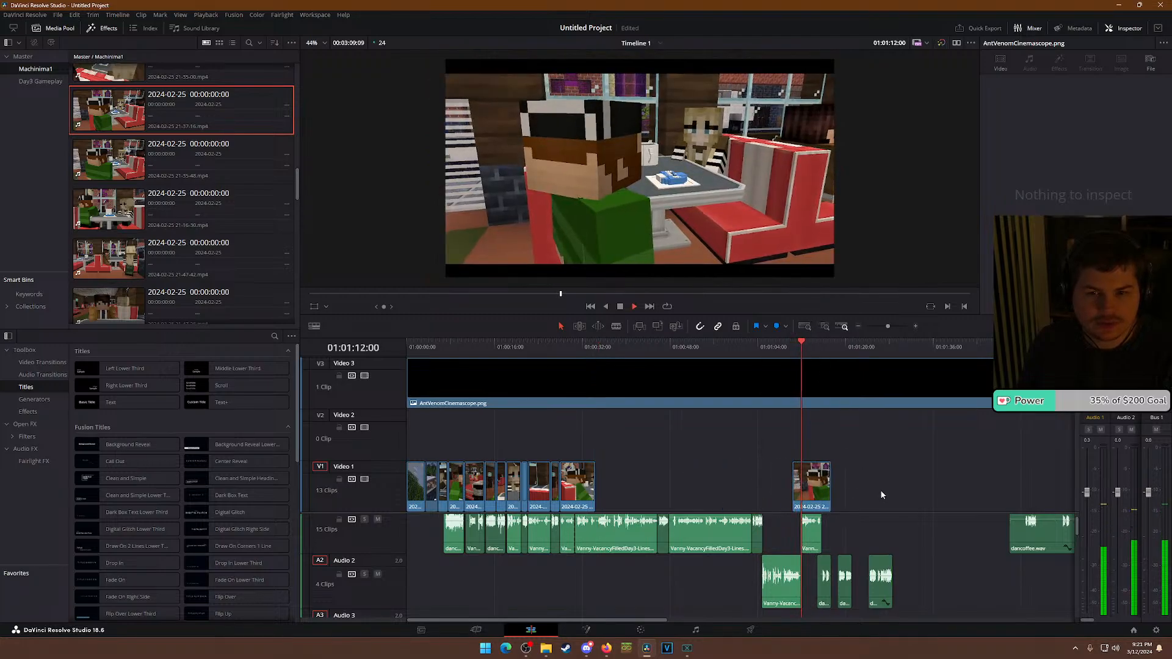
pyautogui.moveTo(816, 489); pyautogui.dragTo(857, 489)
pyautogui.click(832, 348)
pyautogui.press('space')
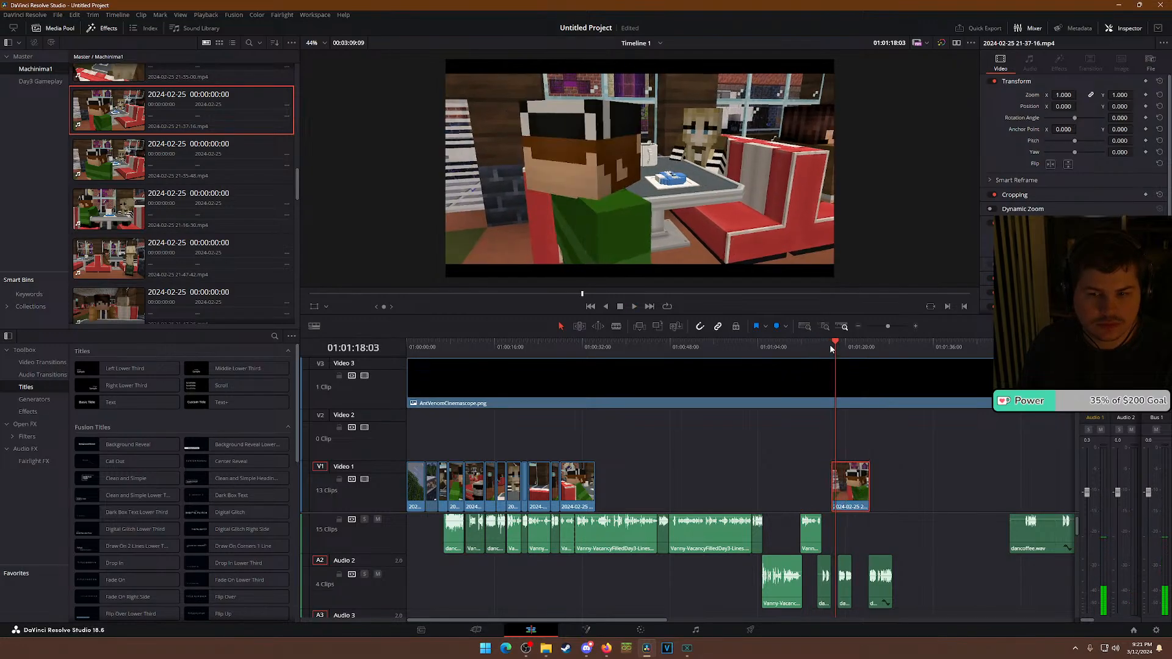
pyautogui.press('space')
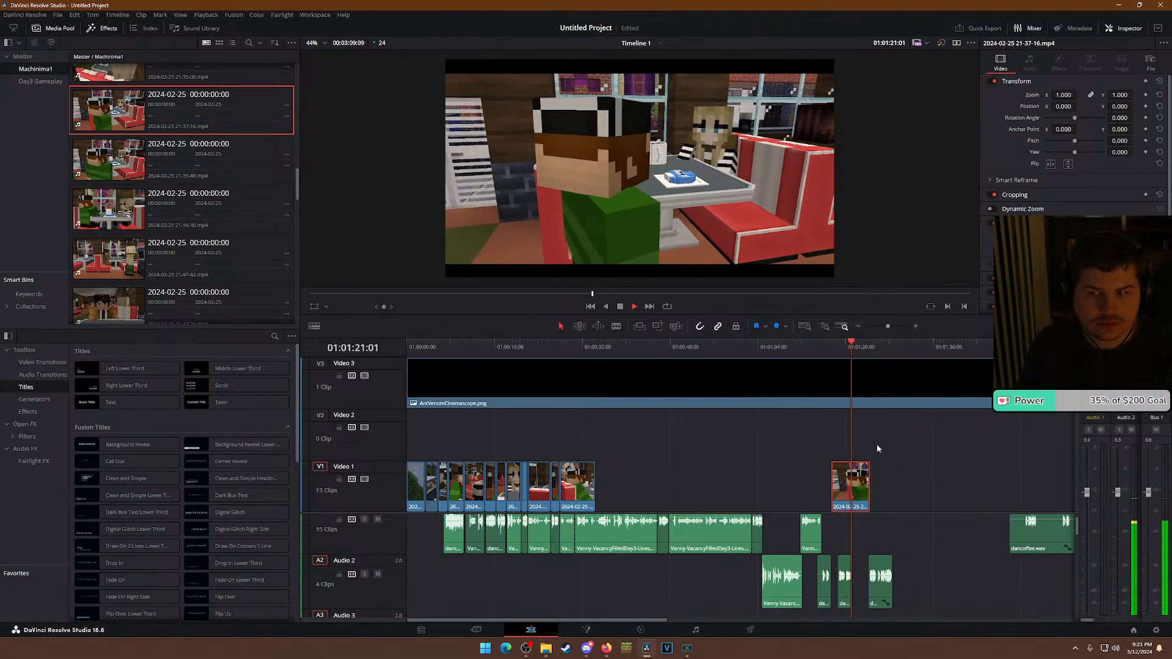
pyautogui.press('space')
pyautogui.moveTo(849, 498); pyautogui.dragTo(881, 498)
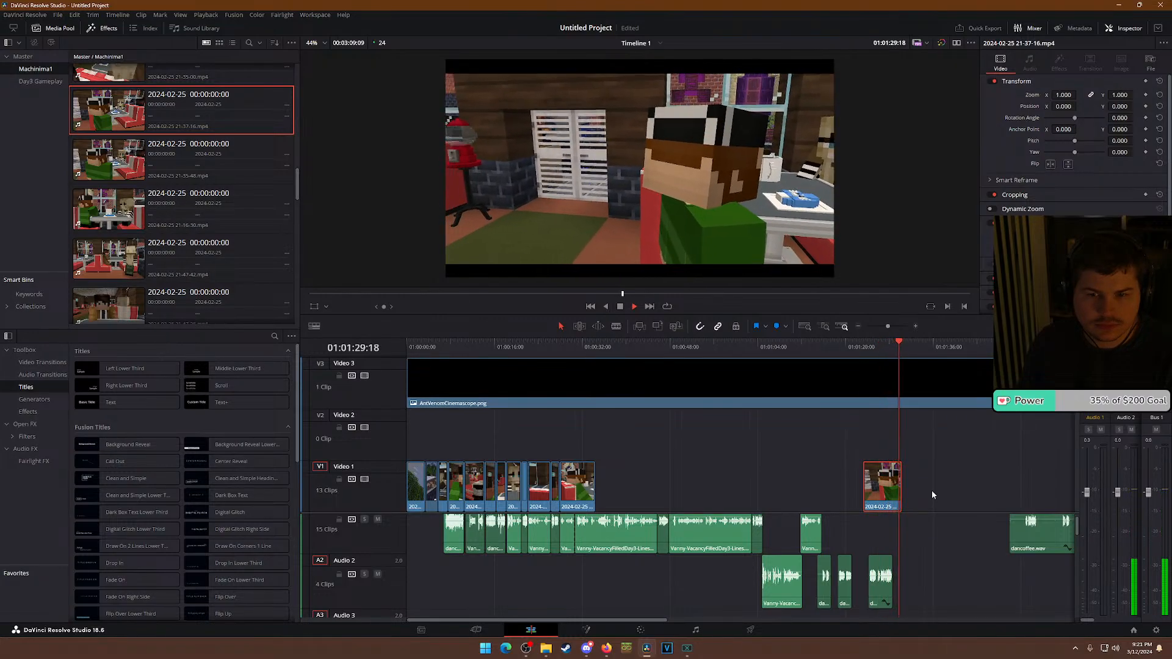
pyautogui.press('space')
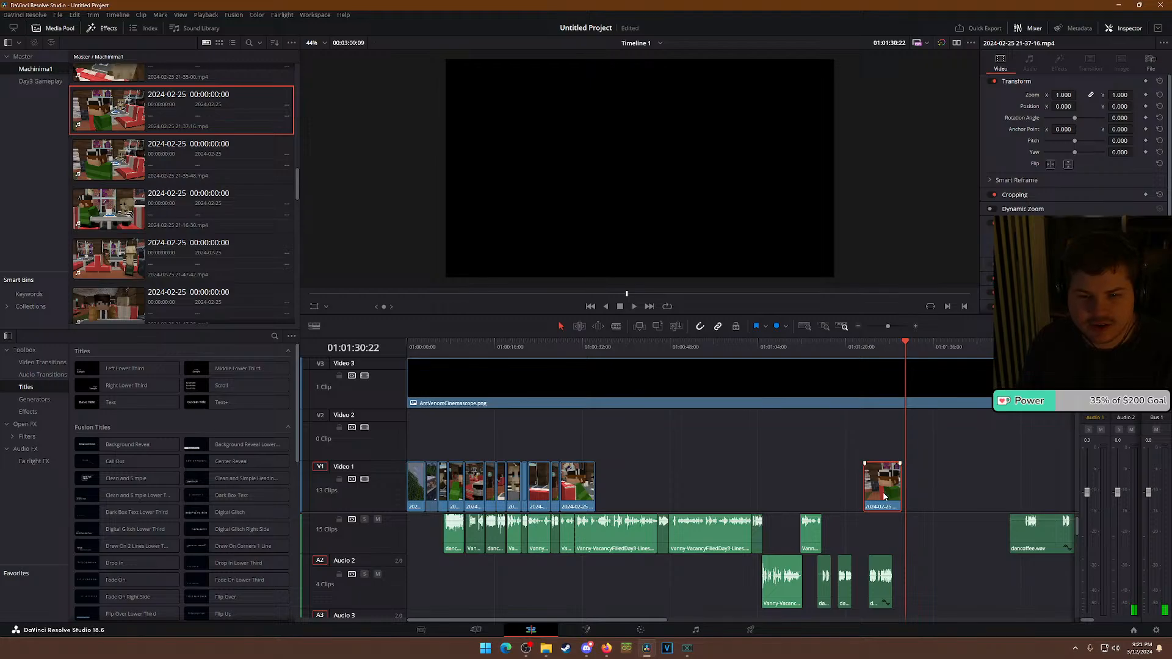
pyautogui.press('Delete')
pyautogui.doubleClick(93, 129)
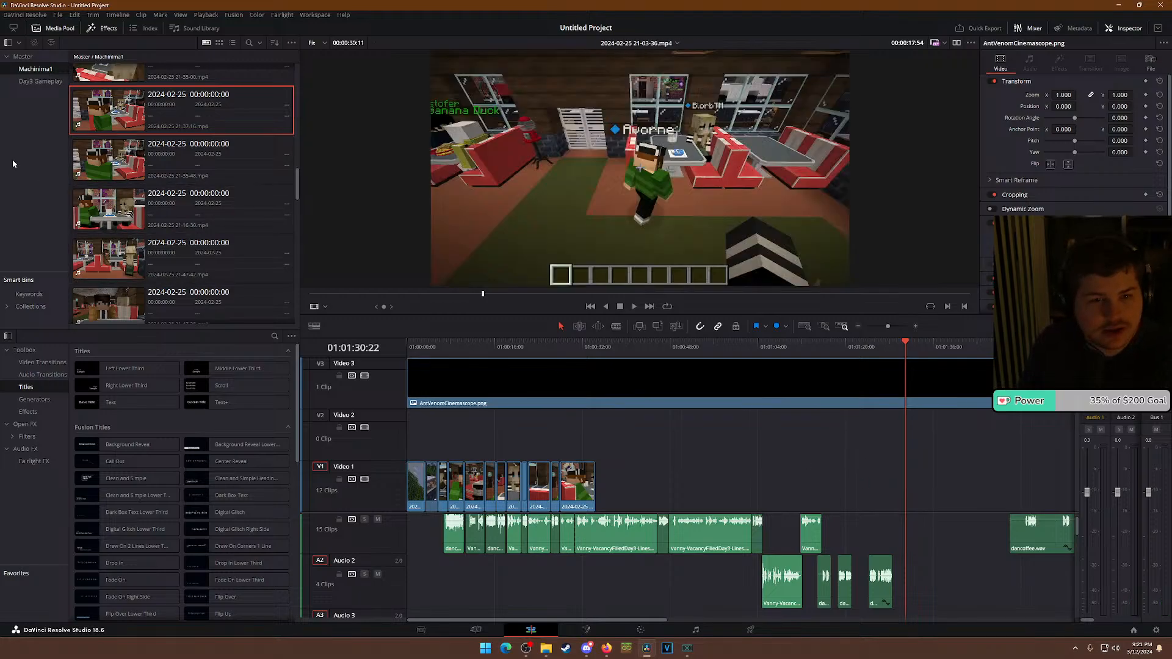
pyautogui.press('Delete')
pyautogui.click(93, 127)
pyautogui.moveTo(96, 125); pyautogui.dragTo(885, 488)
pyautogui.click(873, 346)
pyautogui.press('space')
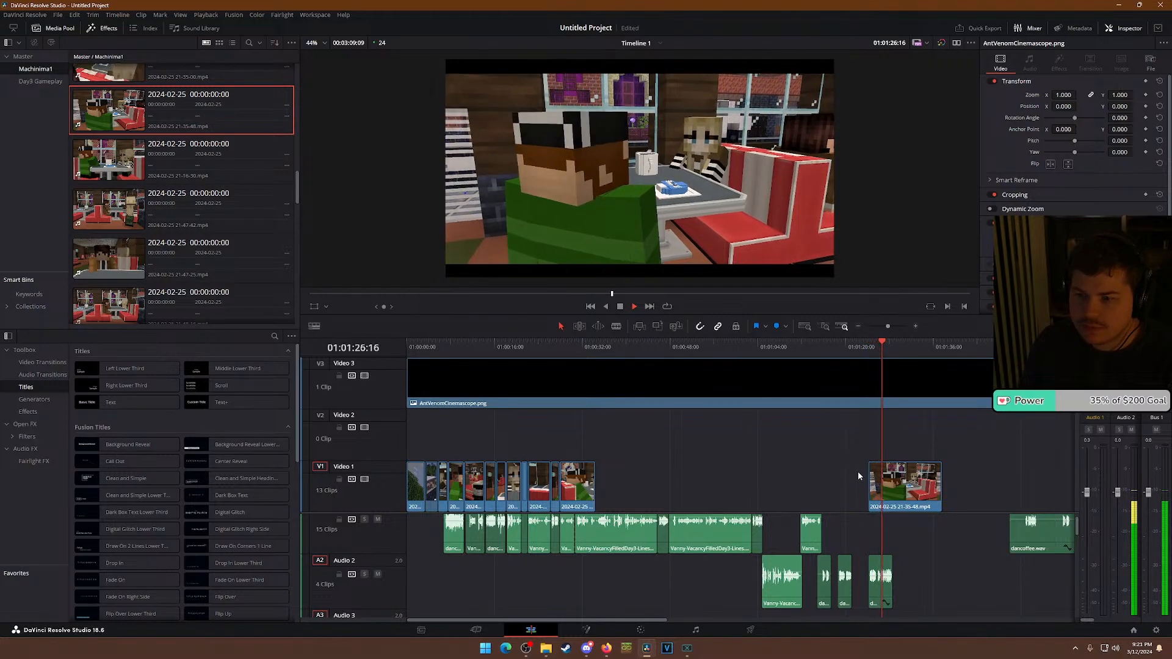
pyautogui.press('space')
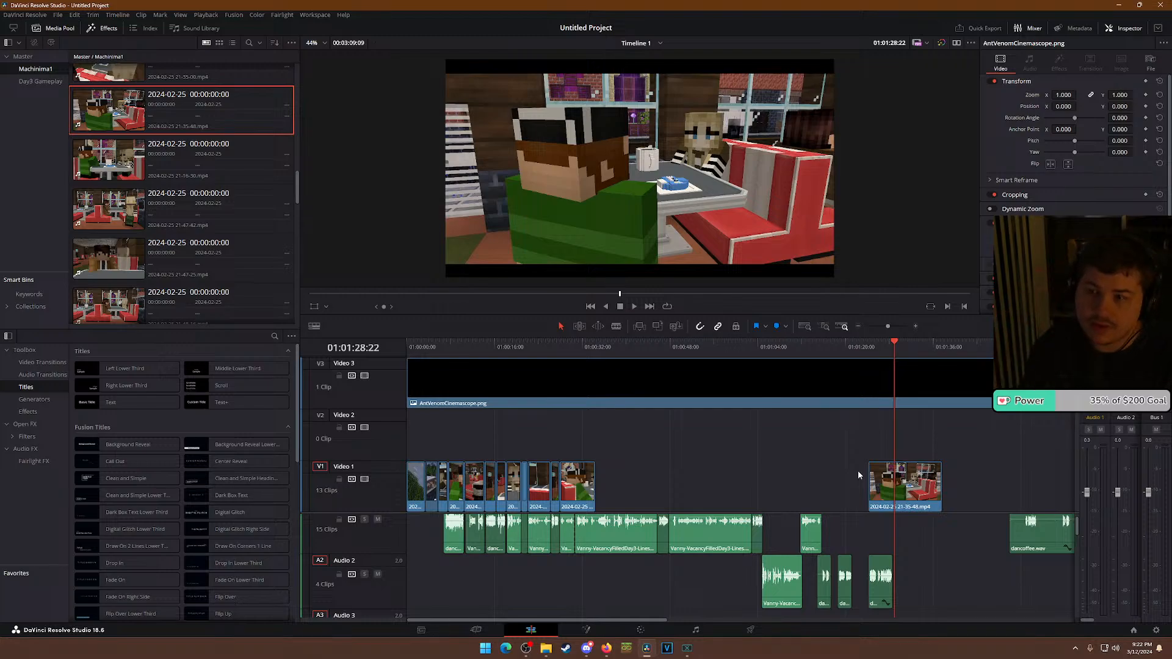
# Try the 21-35-48 clip at earlier positions on Video 1, starting at about 01:01:21 and about 01:01:08, playing each.
pyautogui.moveTo(900, 497); pyautogui.dragTo(882, 497)
pyautogui.click(873, 343)
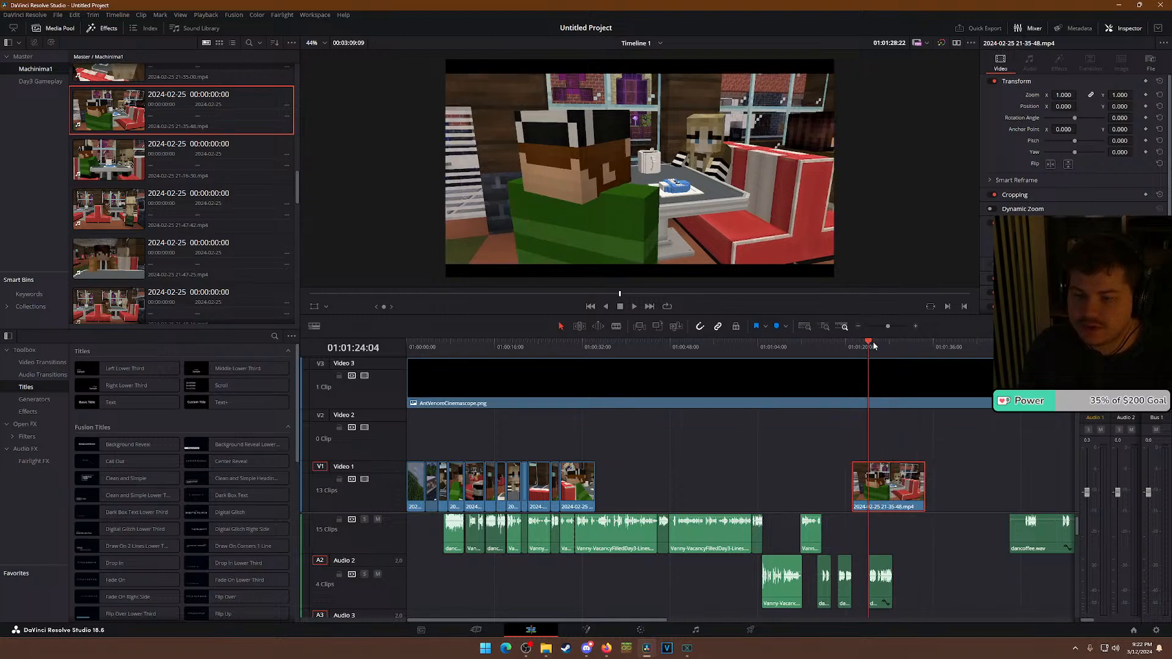
pyautogui.press('space')
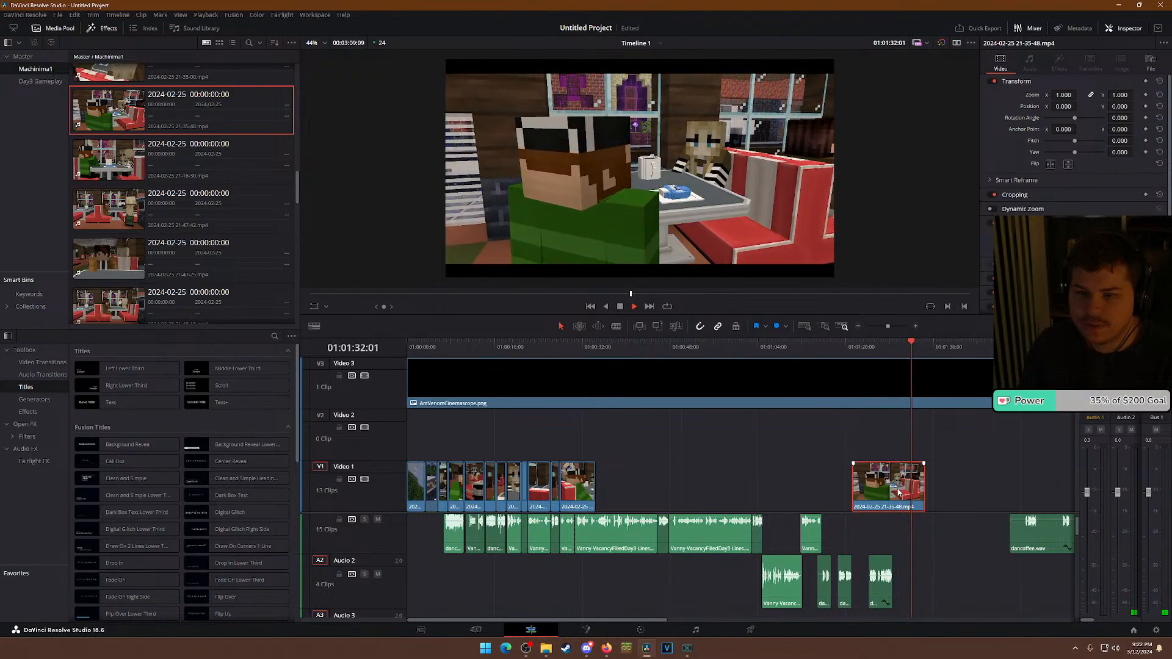
pyautogui.moveTo(898, 493); pyautogui.dragTo(825, 493)
pyautogui.click(797, 350)
pyautogui.press('space')
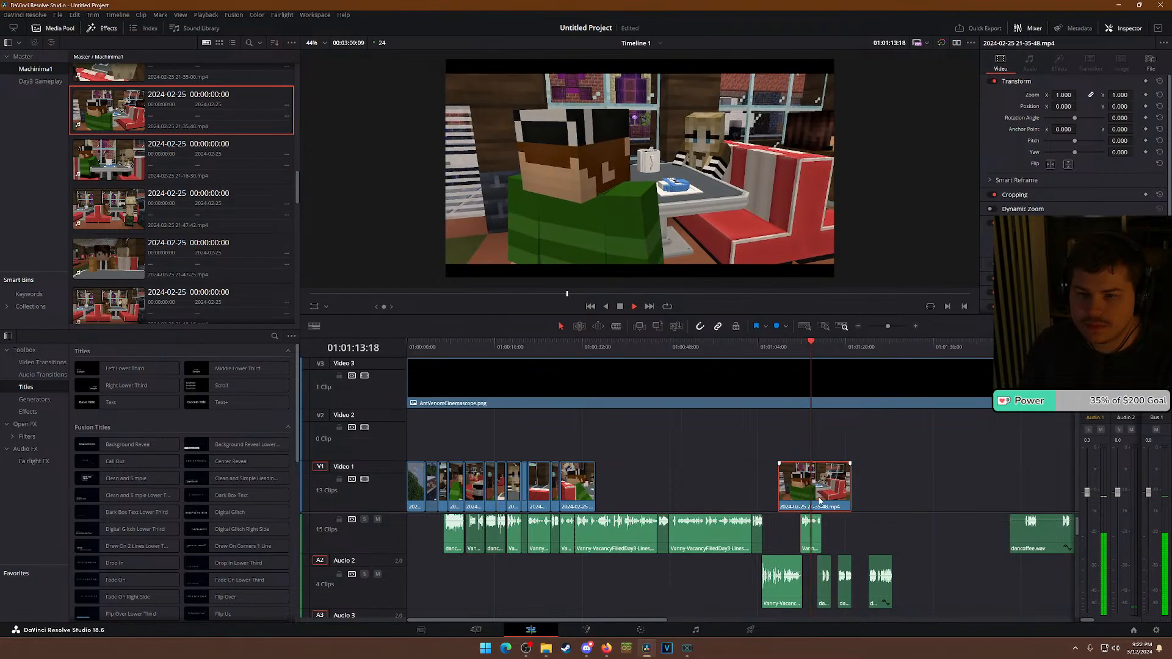
# Move the 21-35-48 clip on Video 1 to start at about 01:01:13:16, during Vanny's short line, and play it.
pyautogui.scroll(3, 855, 515)
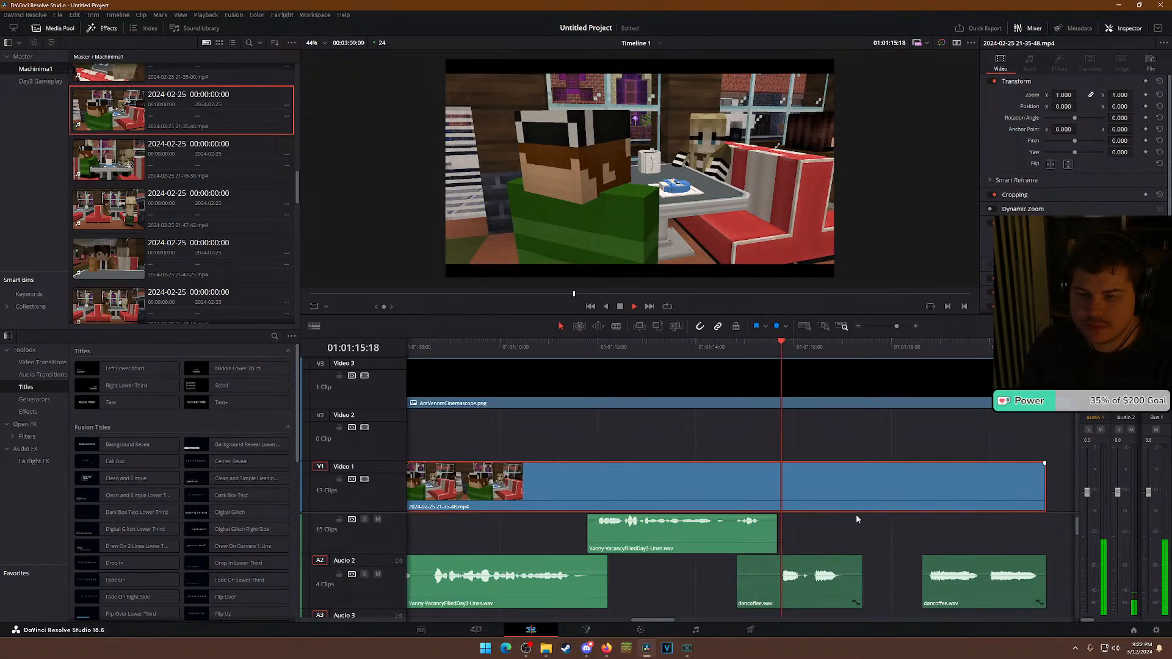
pyautogui.moveTo(701, 485); pyautogui.dragTo(1018, 483)
pyautogui.click(751, 352)
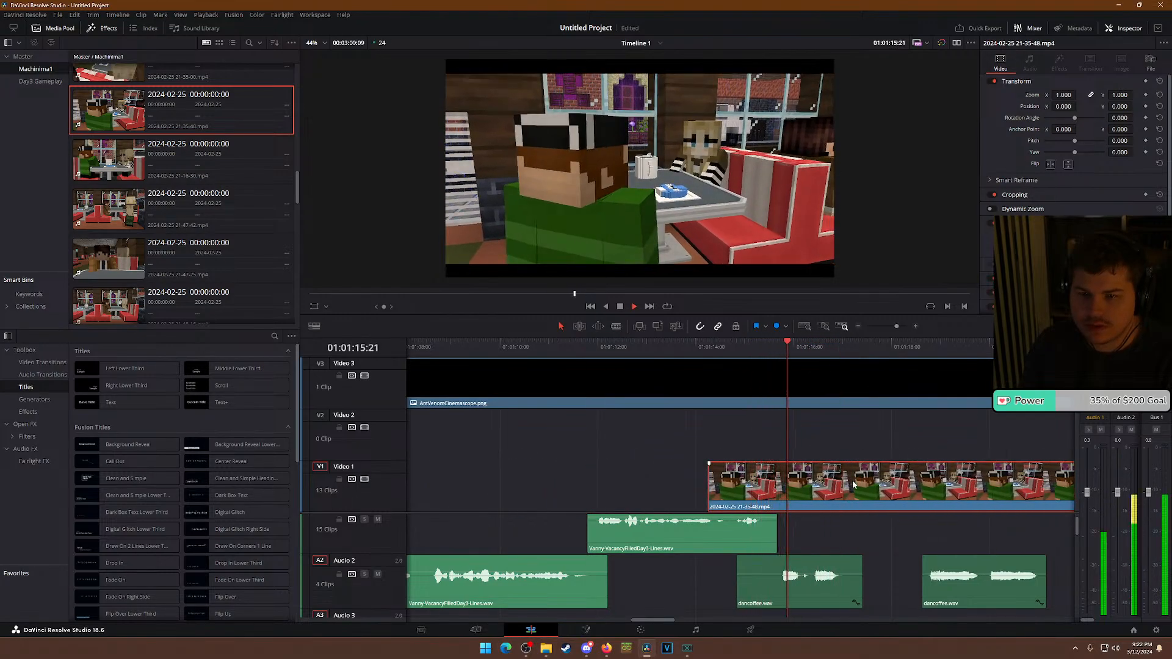
pyautogui.moveTo(853, 486); pyautogui.dragTo(801, 496)
pyautogui.click(742, 343)
pyautogui.press('space')
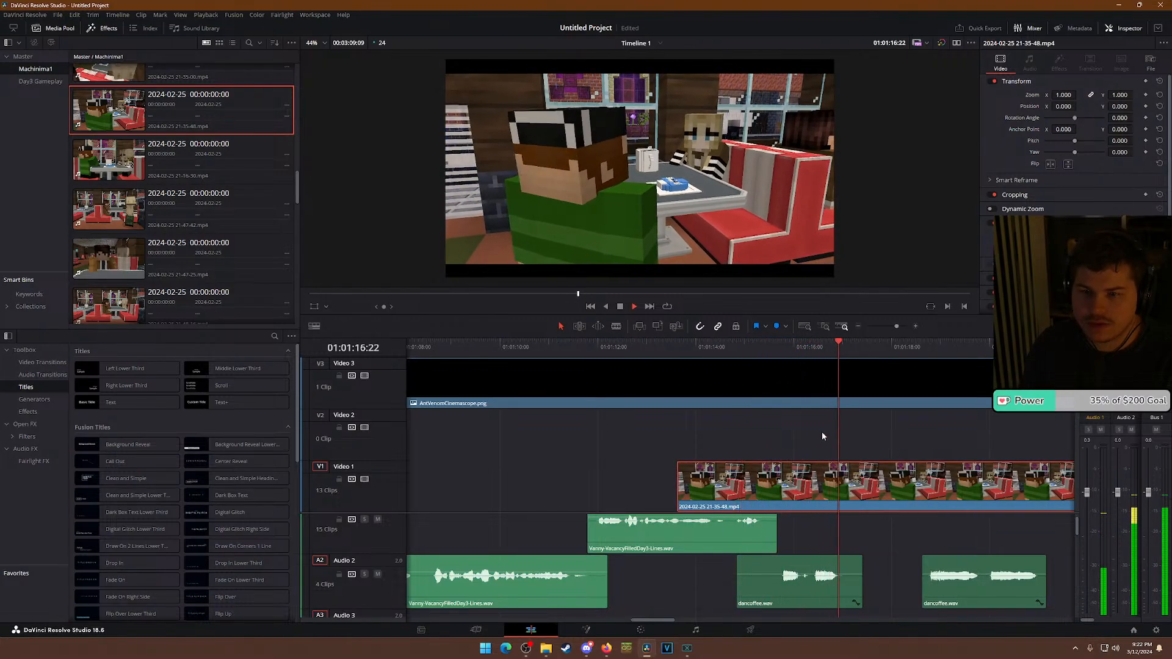
pyautogui.press('space')
# Move the second dancoffee.wav clip on Audio 2 earlier to butt against the first one and play the join.
pyautogui.moveTo(947, 617); pyautogui.dragTo(903, 593)
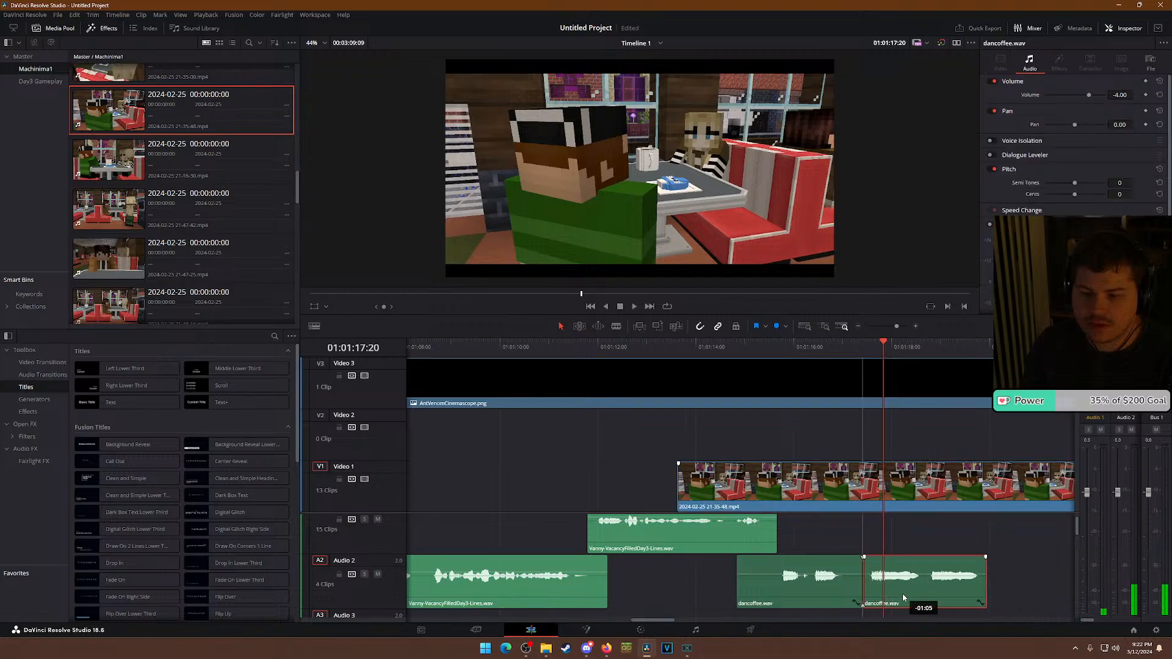
pyautogui.press('space')
pyautogui.press('space')
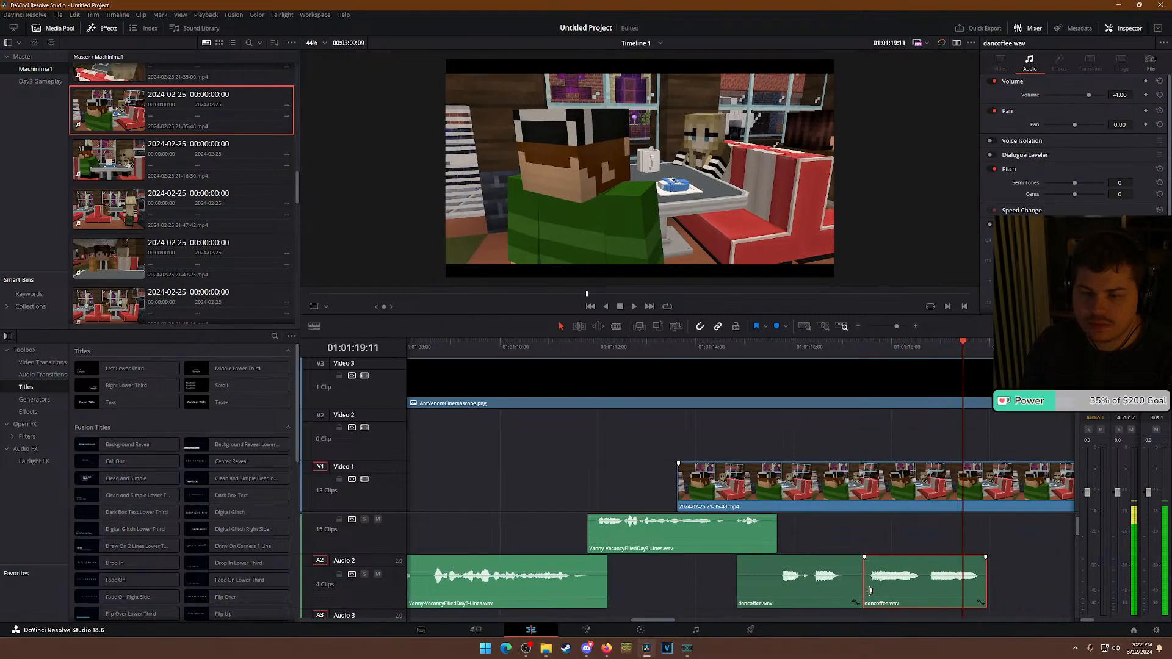
# Tighten the two joined dancoffee.wav clips by trimming and shifting them earlier, with their cut at about 01:01:16:21, and play them.
pyautogui.moveTo(884, 591); pyautogui.dragTo(854, 591)
pyautogui.moveTo(759, 585); pyautogui.dragTo(776, 582)
pyautogui.click(846, 582)
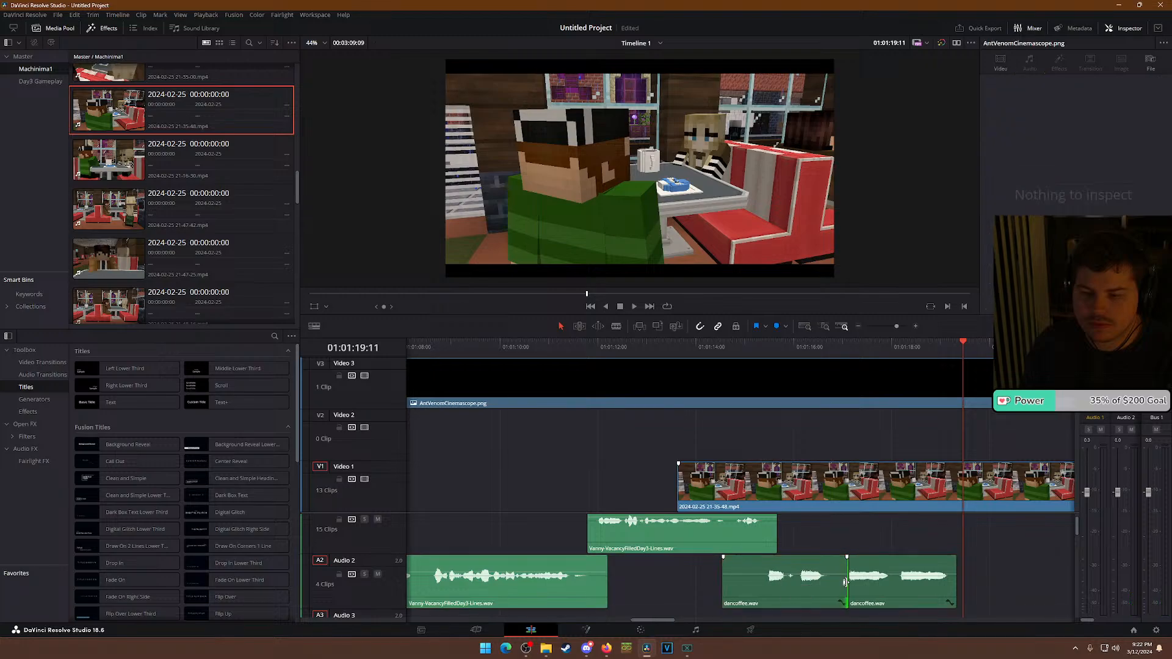
pyautogui.moveTo(848, 582); pyautogui.dragTo(837, 581)
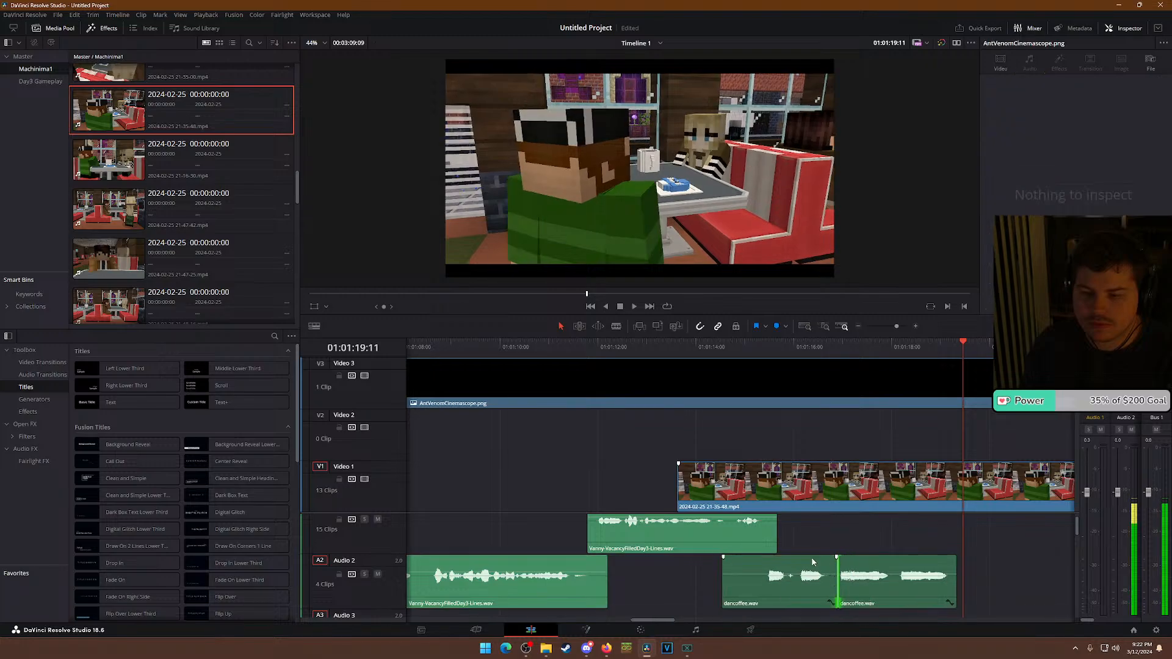
pyautogui.click(708, 347)
pyautogui.press('space')
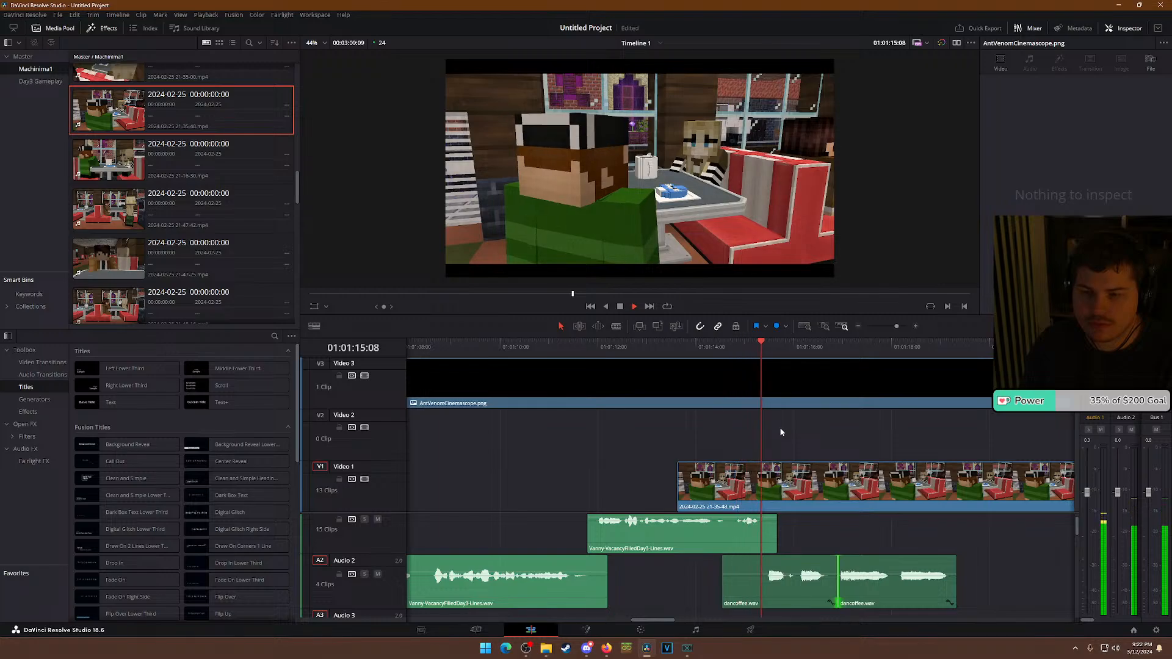
pyautogui.press('space')
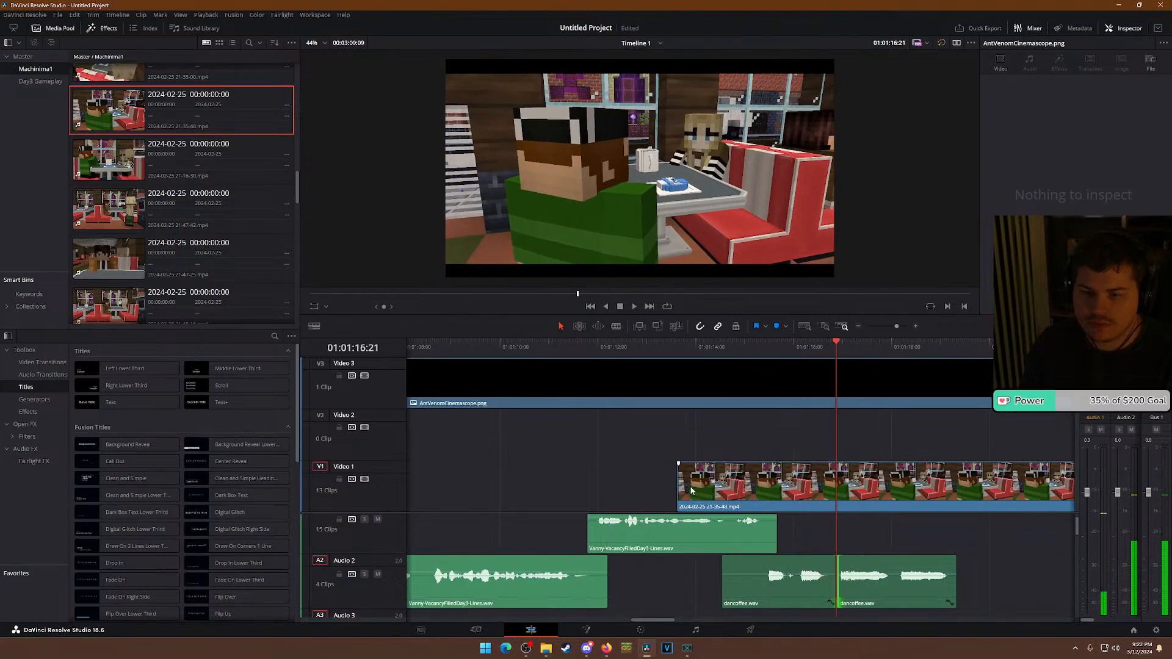
# Trim the start of the 21-35-48 video clip to about 01:01:15:08 and play the exchange.
pyautogui.moveTo(685, 486); pyautogui.dragTo(782, 489)
pyautogui.click(730, 346)
pyautogui.press('space')
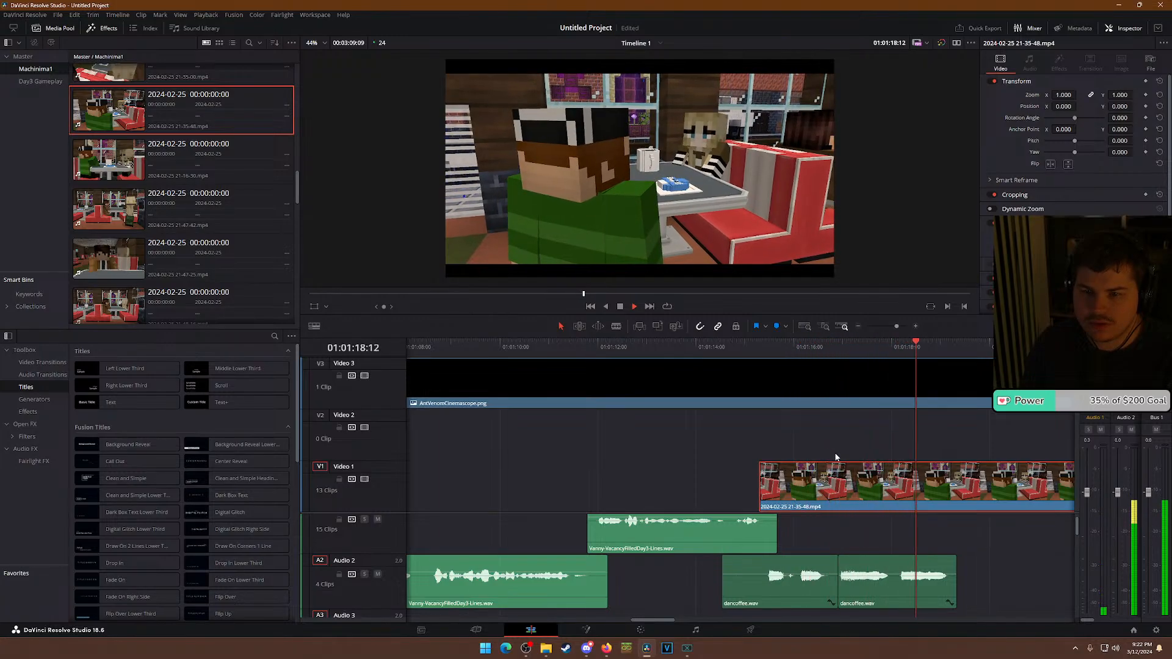
pyautogui.press('space')
# Duplicate Vanny's short line clip, adjust its trim for her next line, and place it after the joined dancoffee.wav clips at 01:01:19:09.
pyautogui.hotkey('ctrl', '-')
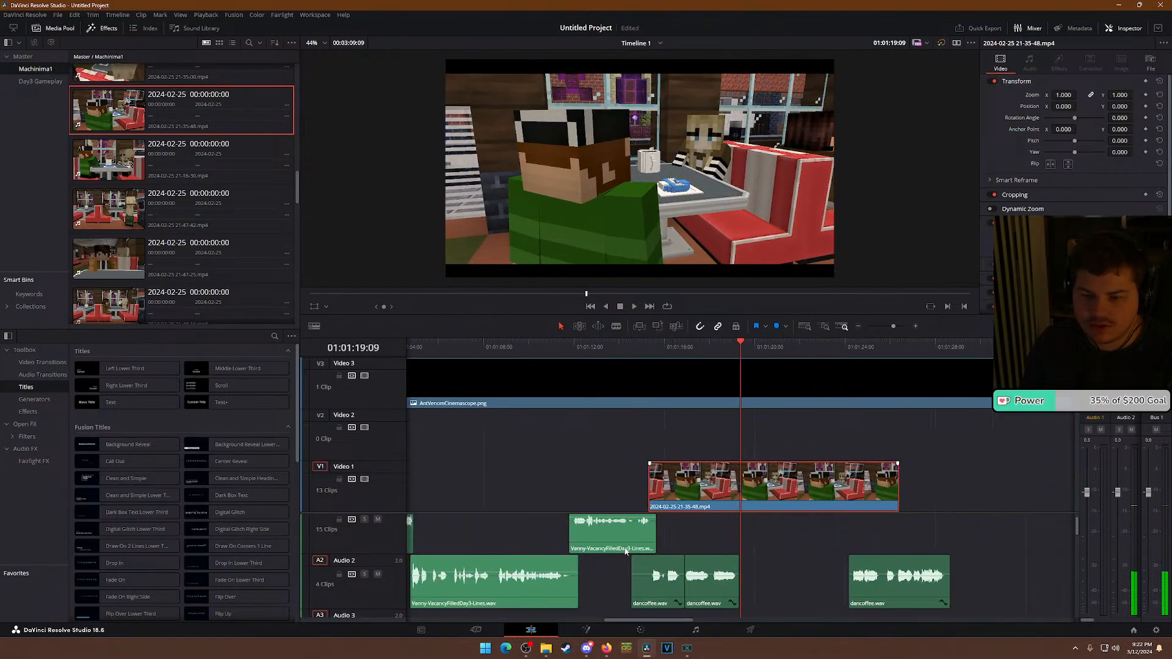
pyautogui.moveTo(612, 540); pyautogui.dragTo(940, 522)
pyautogui.hotkey('ctrl', '-')
pyautogui.moveTo(728, 533); pyautogui.dragTo(783, 537)
pyautogui.moveTo(883, 530); pyautogui.dragTo(777, 527)
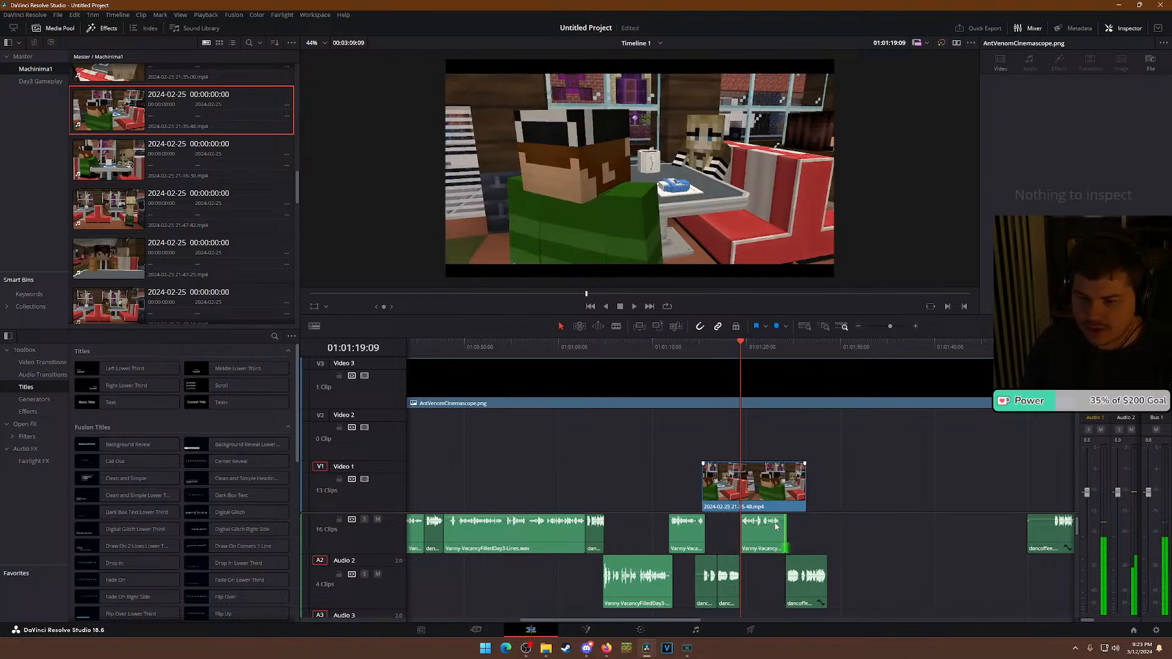
# Nudge the new Vanny line slightly earlier so its start overlaps the end of the preceding dancoffee.wav clip.
pyautogui.hotkey('ctrl', '=')
pyautogui.hotkey('ctrl', '=')
pyautogui.hotkey('ctrl', '=')
pyautogui.click(772, 552)
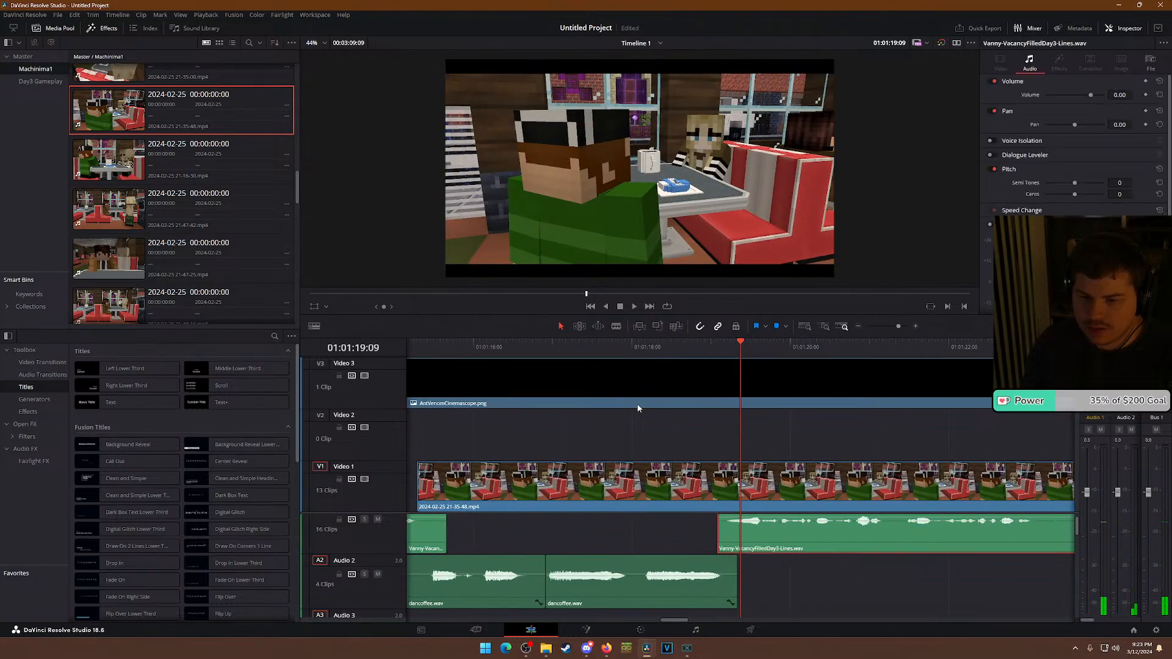
# Play the new Vanny line and trim the ends of the 21-35-48 video clip and the line to 01:01:23:16.
pyautogui.click(637, 347)
pyautogui.press('space')
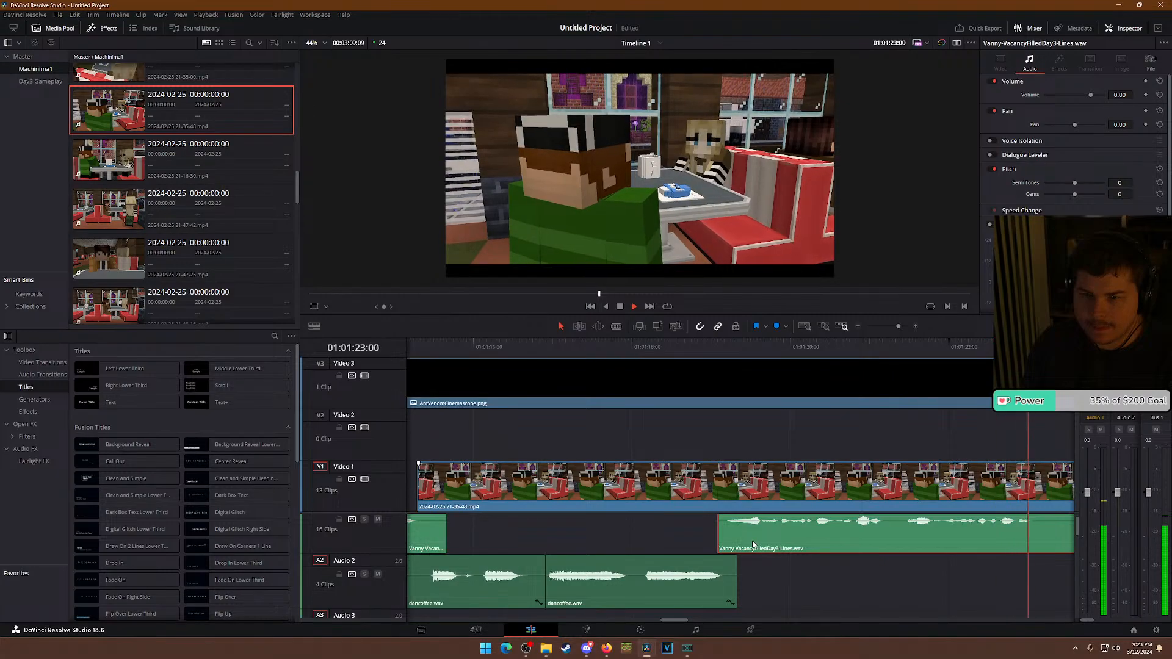
pyautogui.press('space')
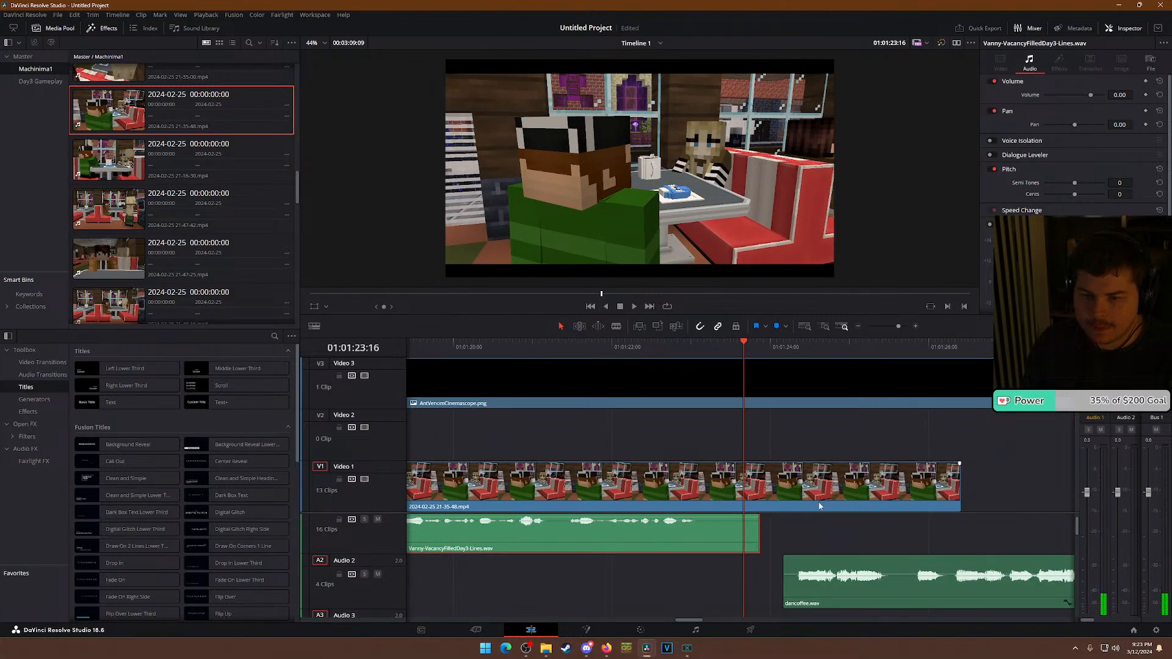
pyautogui.moveTo(959, 479); pyautogui.dragTo(736, 484)
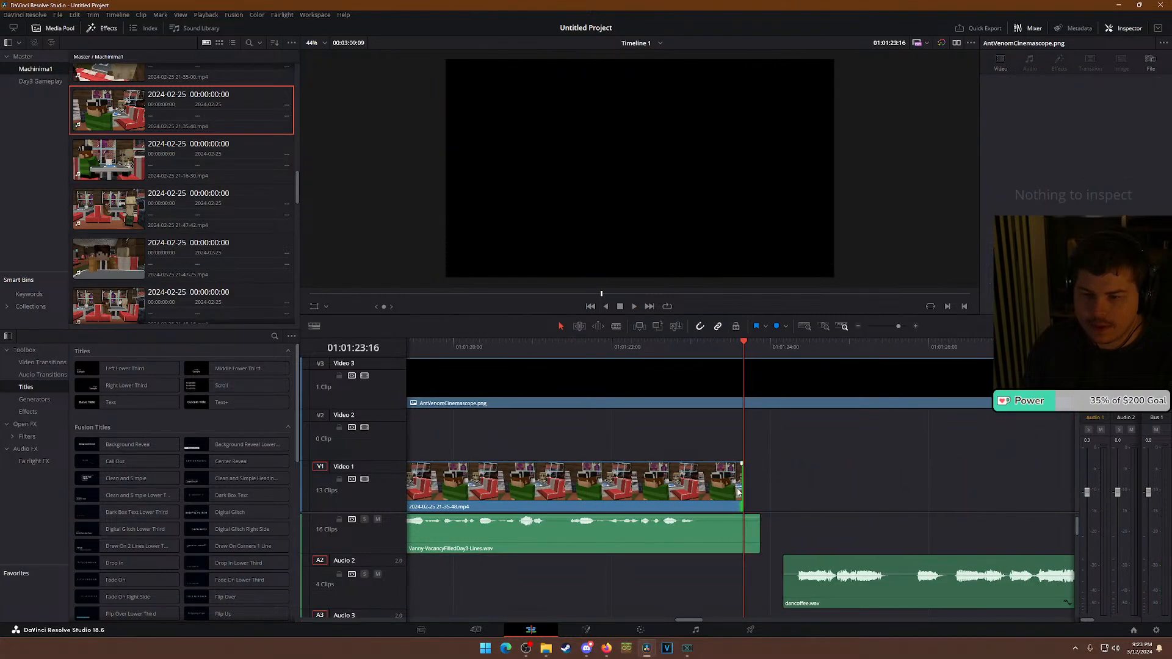
pyautogui.moveTo(756, 538); pyautogui.dragTo(743, 538)
# Move the next dancoffee.wav clip on Audio 2 earlier to start just before the Vanny line ends, and play it.
pyautogui.moveTo(821, 584); pyautogui.dragTo(763, 580)
pyautogui.press('space')
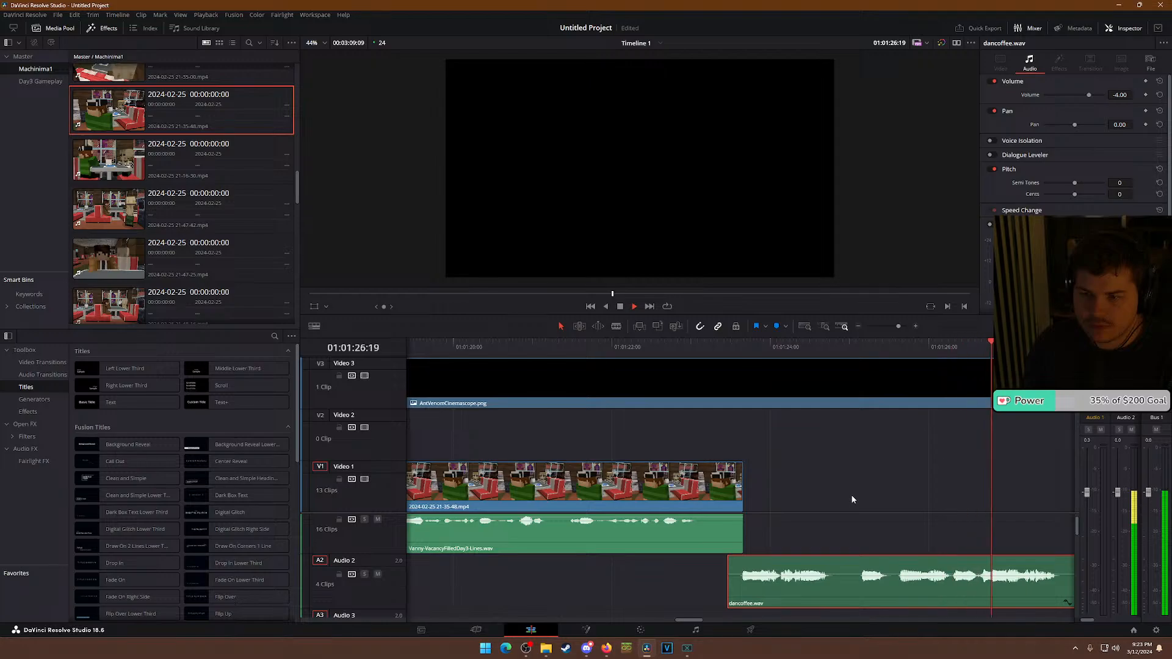
pyautogui.press('space')
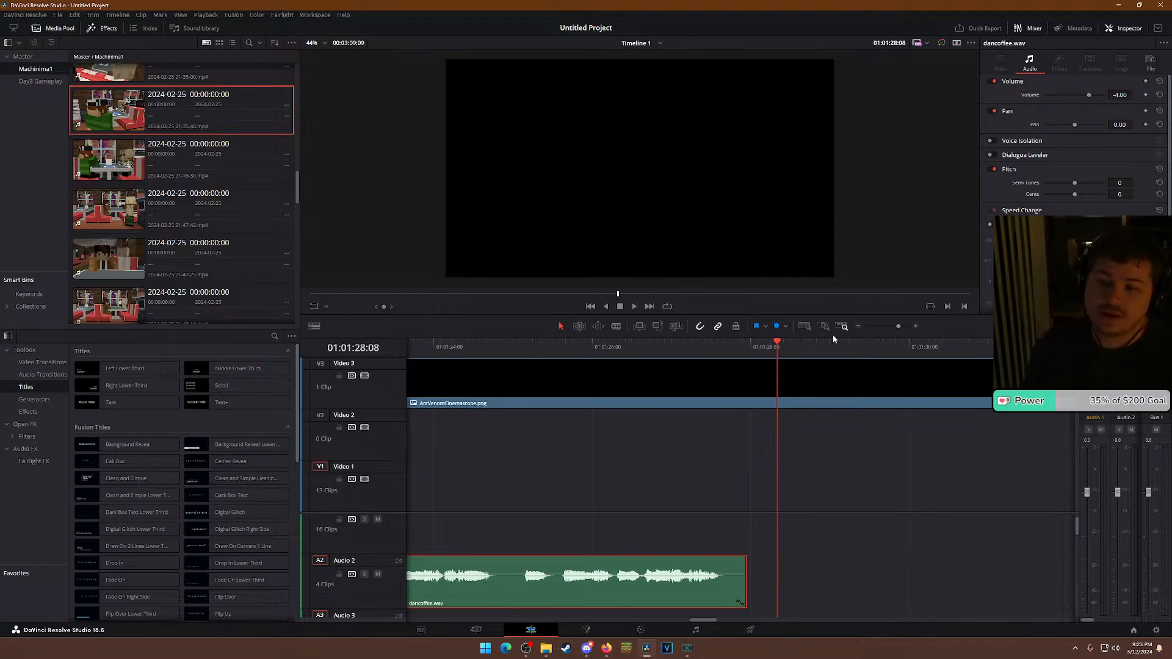
pyautogui.scroll(-5, 819, 346)
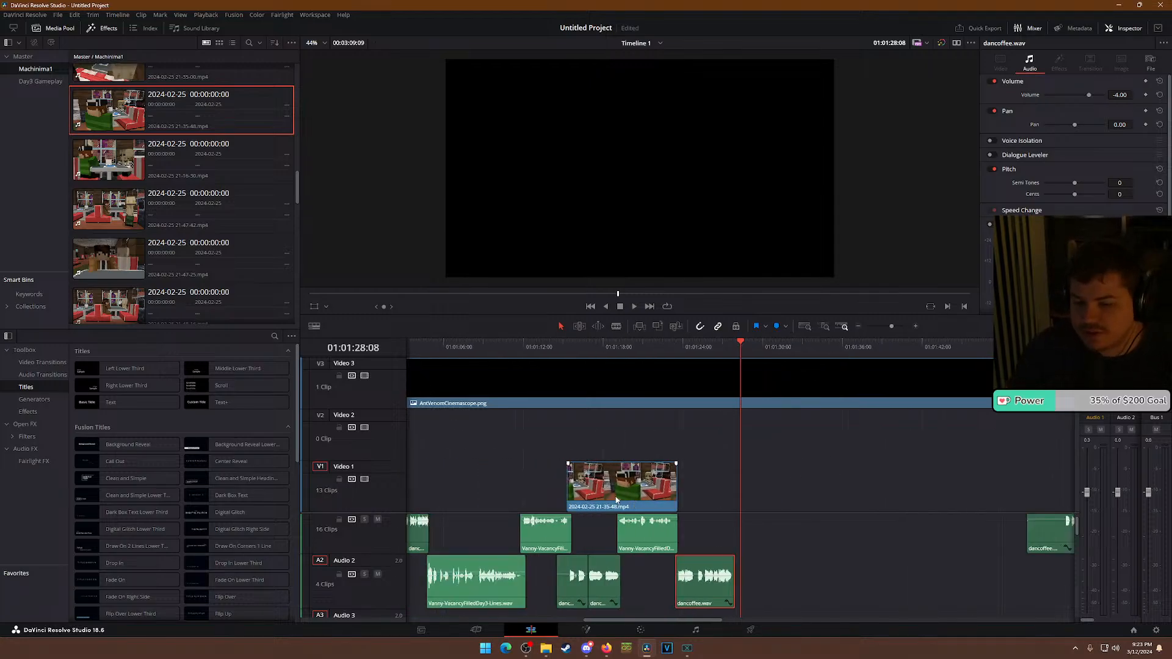
pyautogui.click(80, 126)
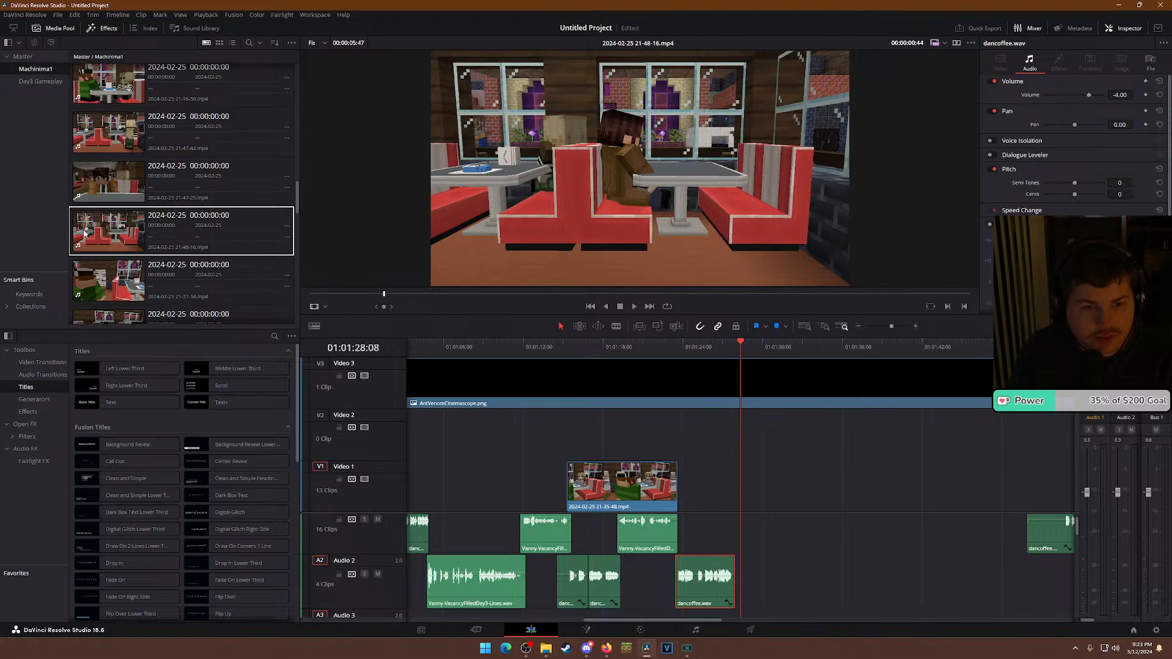
pyautogui.moveTo(75, 235); pyautogui.dragTo(830, 491)
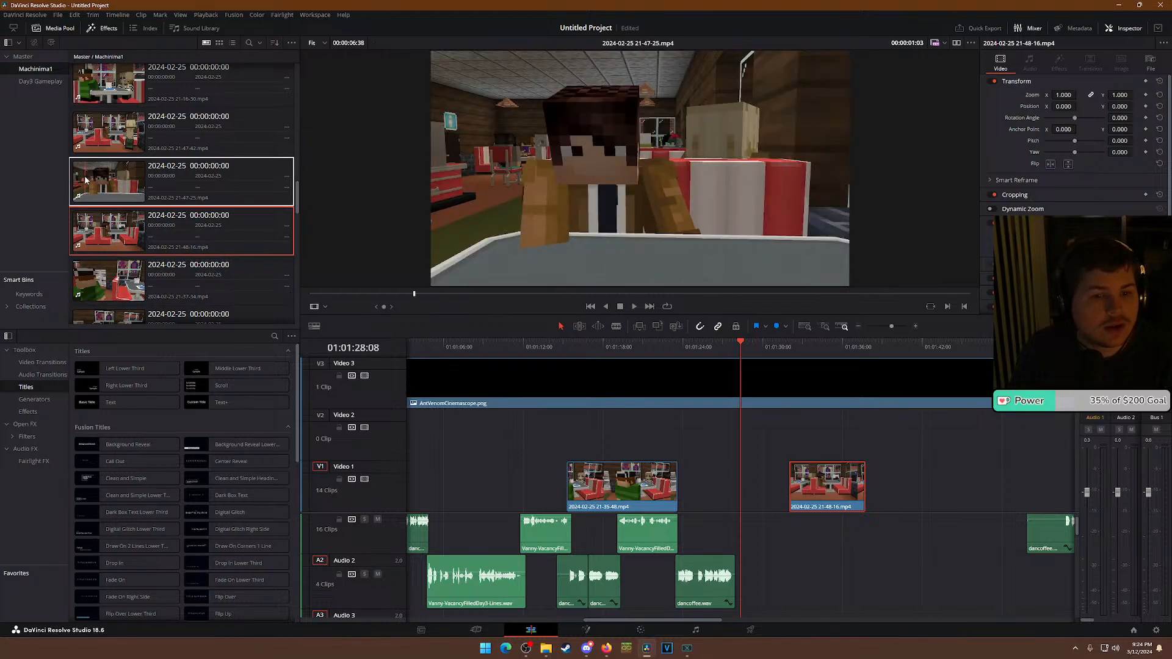
pyautogui.moveTo(82, 181); pyautogui.dragTo(804, 444)
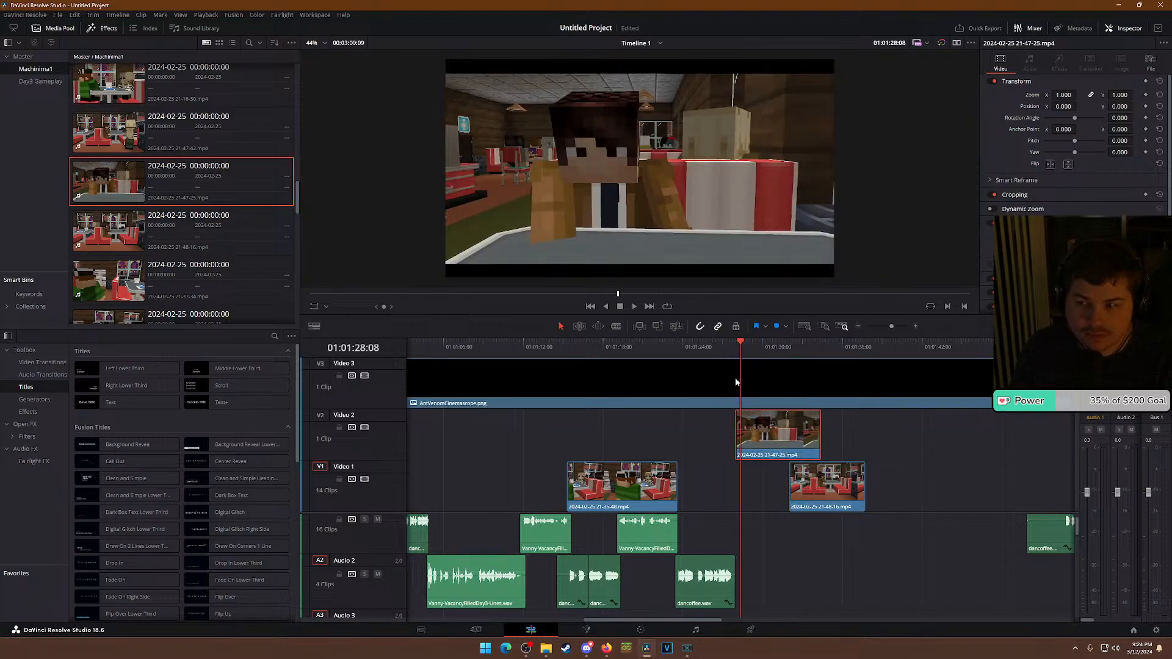
# Move the 21-48-16 clip to about 01:01:39 and the 21-47-25 clip down to Video 1, starting at 01:01:27:23.
pyautogui.scroll(3, 735, 382)
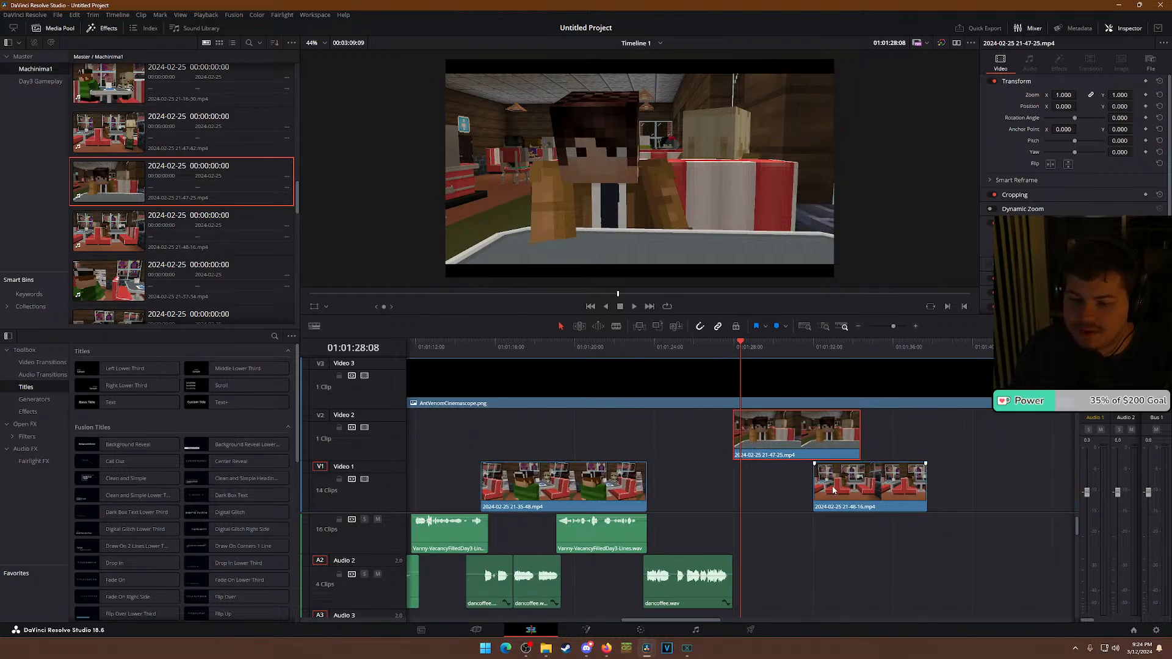
pyautogui.moveTo(833, 488); pyautogui.dragTo(928, 466)
pyautogui.moveTo(785, 435); pyautogui.dragTo(774, 476)
pyautogui.moveTo(727, 346)
pyautogui.mouseDown()
pyautogui.moveTo(698, 346)
pyautogui.moveTo(809, 345)
pyautogui.moveTo(733, 345)
pyautogui.mouseUp()
pyautogui.press('q')
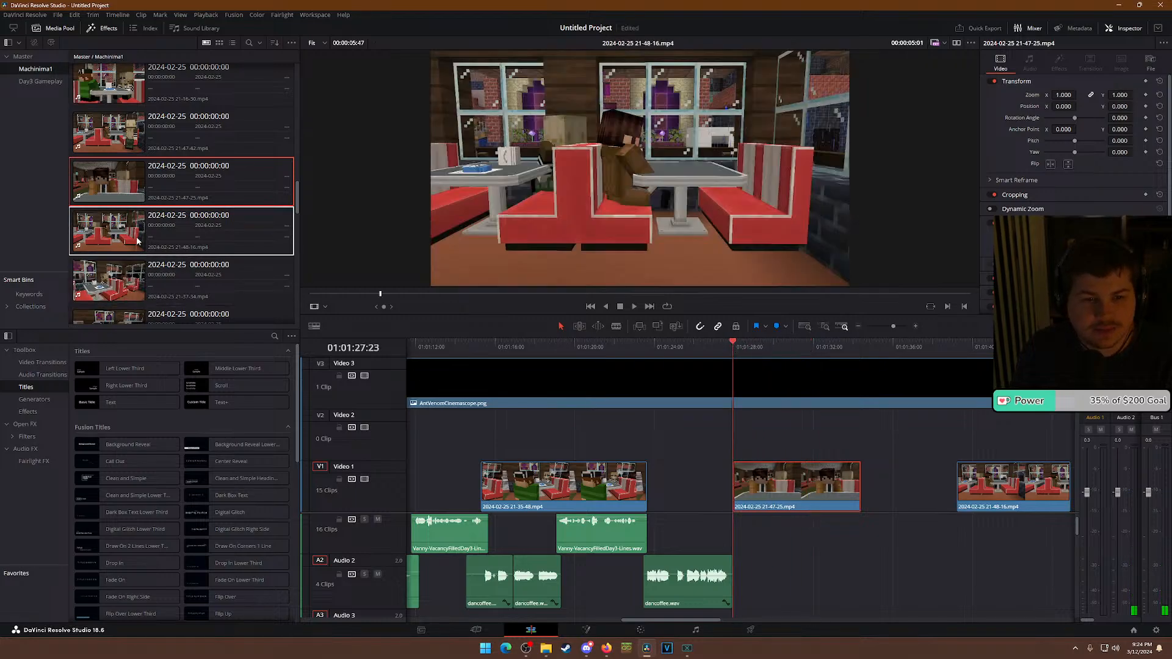
# Duplicate the latest Vanny line, retrim it to her following line, place it under the start of the 21-47-25 clip, and play it.
pyautogui.moveTo(636, 535); pyautogui.dragTo(976, 536)
pyautogui.moveTo(887, 347); pyautogui.dragTo(902, 421)
pyautogui.moveTo(692, 535); pyautogui.dragTo(772, 546)
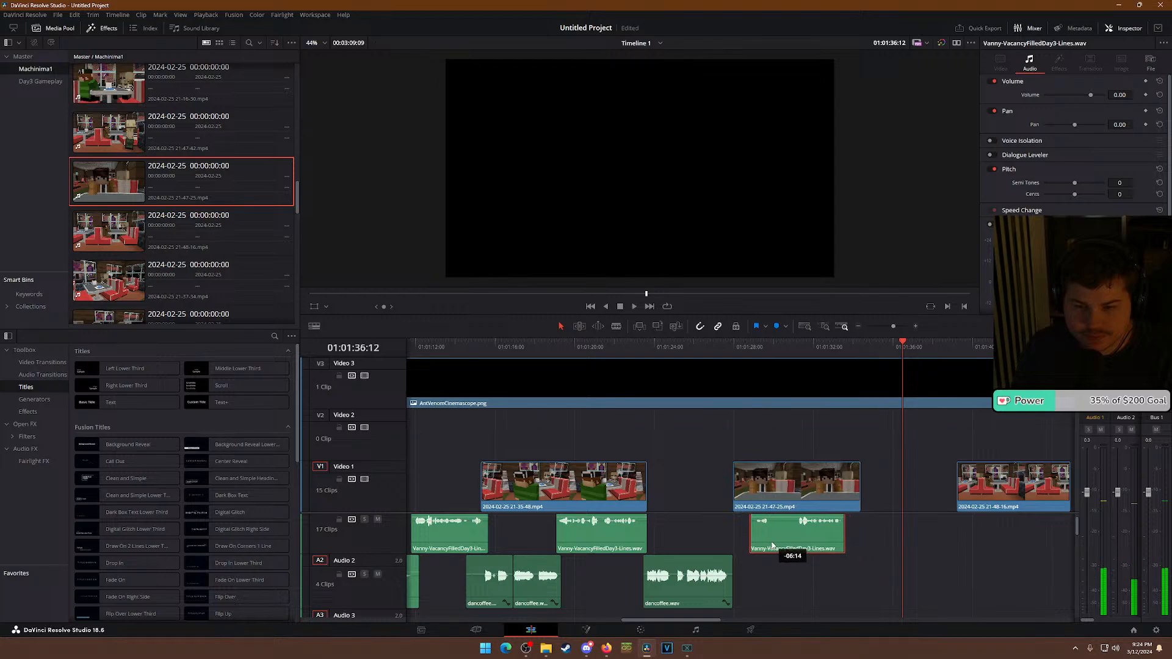
pyautogui.click(756, 378)
pyautogui.press('space')
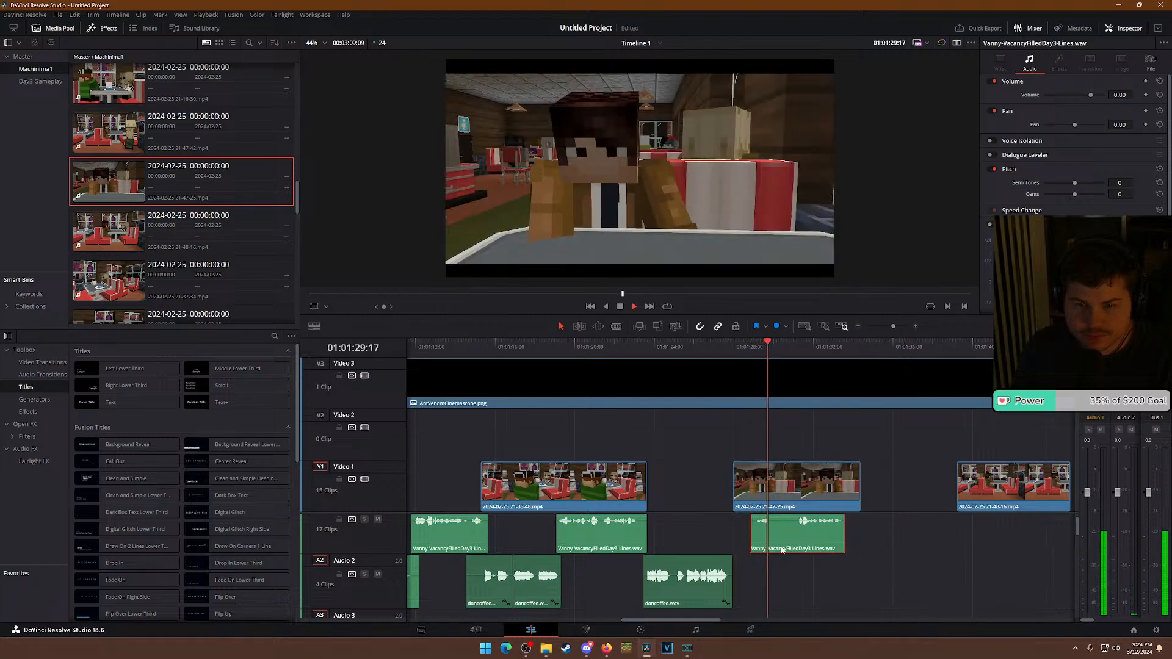
# Move the latest Vanny line about 1 second later, split it at 01:01:30:22, and shift its second part about 3 seconds later.
pyautogui.moveTo(780, 542); pyautogui.dragTo(792, 508)
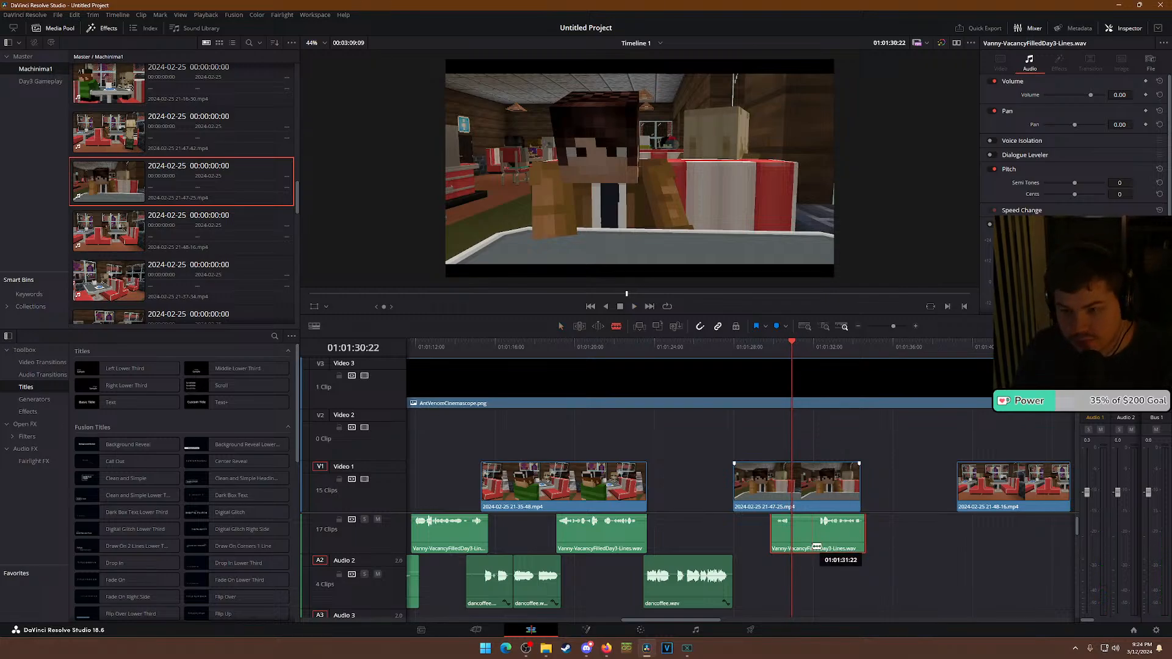
pyautogui.hotkey('ctrl', 'b')
pyautogui.moveTo(817, 547); pyautogui.dragTo(881, 551)
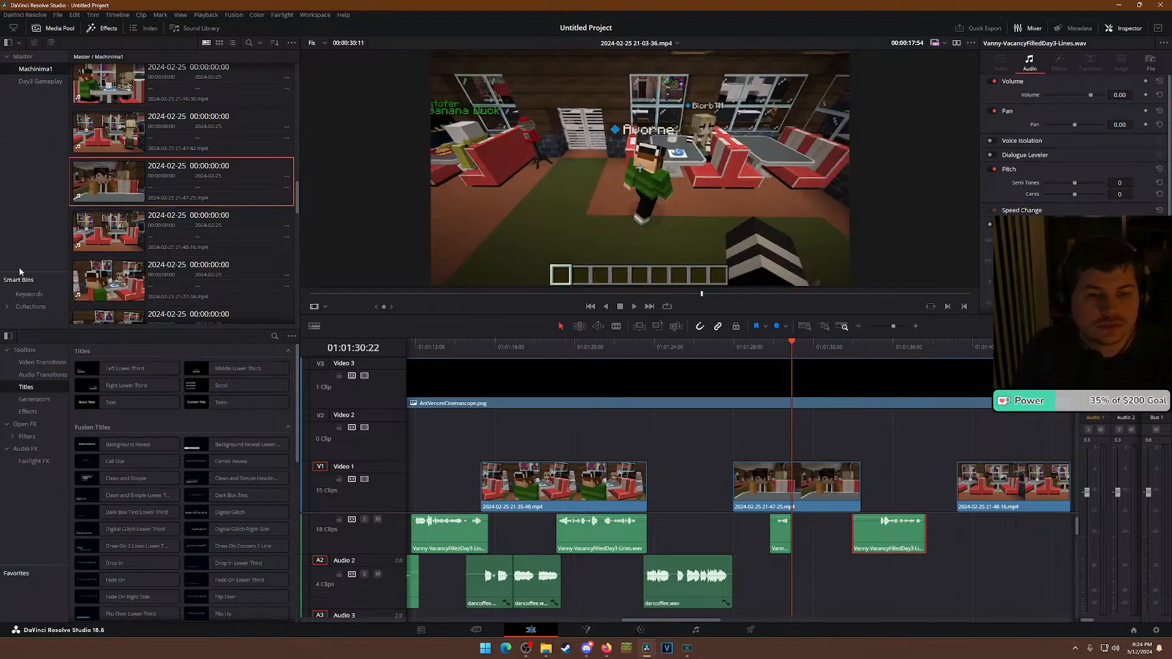
# Add monroe_got_the_goods_girlboss.wav from the Master bin to Audio 2 beneath the short Vanny piece, and play it.
pyautogui.click(27, 57)
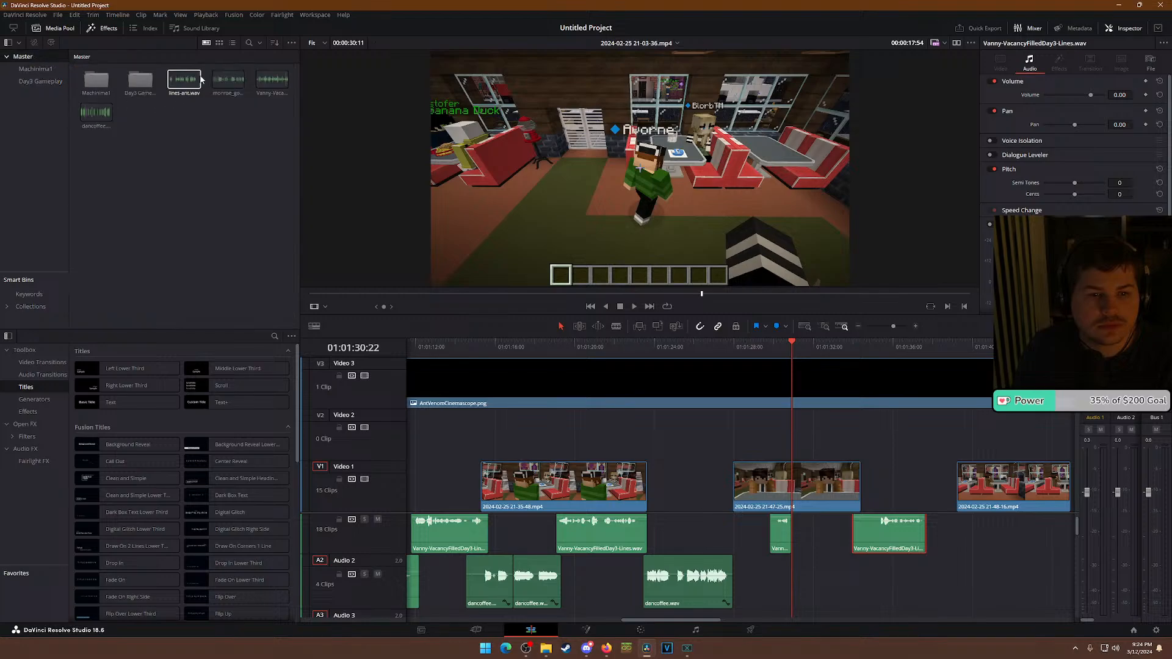
pyautogui.moveTo(228, 79); pyautogui.dragTo(834, 606)
pyautogui.press('space')
pyautogui.press('space')
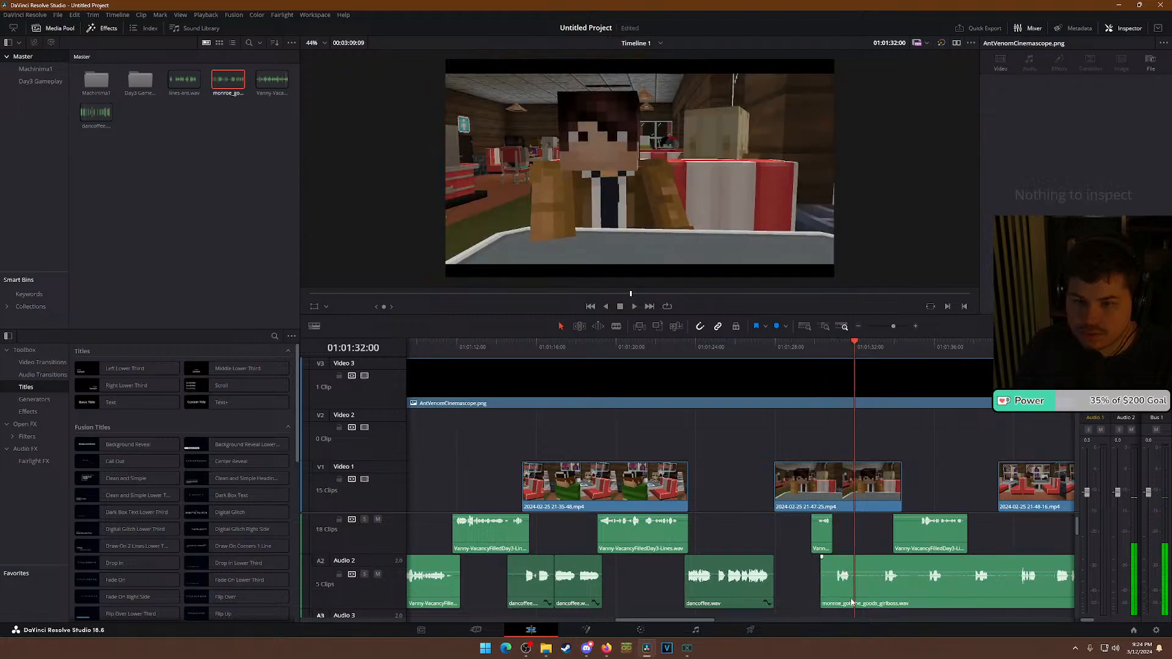
# Isolate Monroe's first spoken line by splitting the clip at 01:01:31:21 and at the end of the short Vanny piece, and play it.
pyautogui.scroll(4, 859, 384)
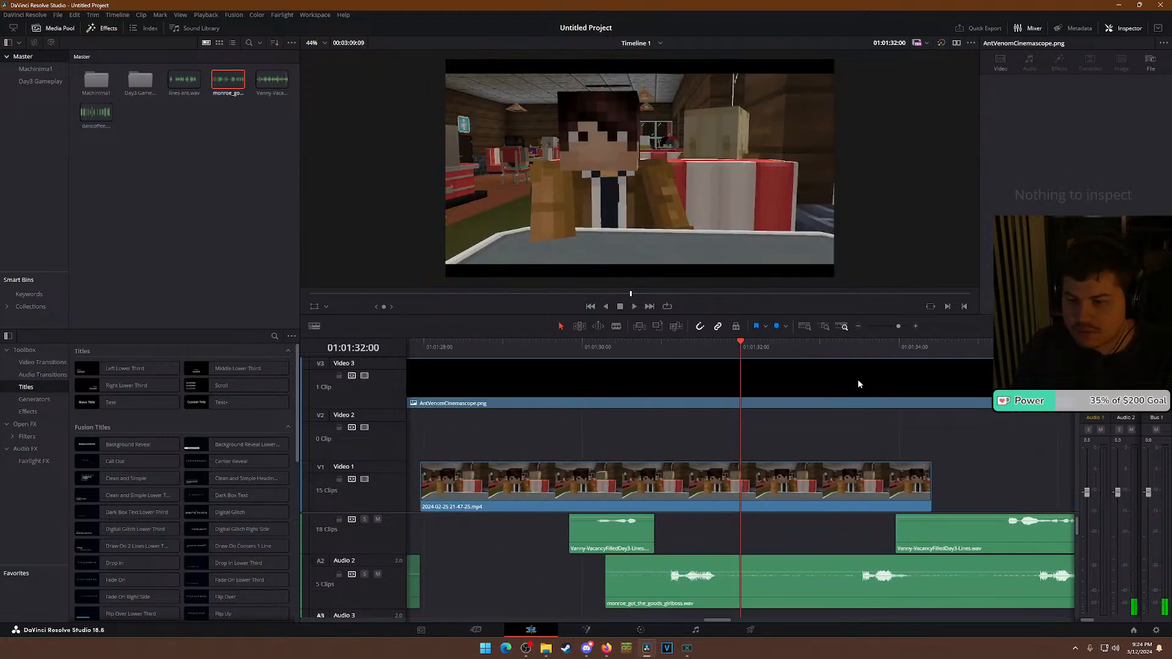
pyautogui.moveTo(863, 348); pyautogui.dragTo(915, 348)
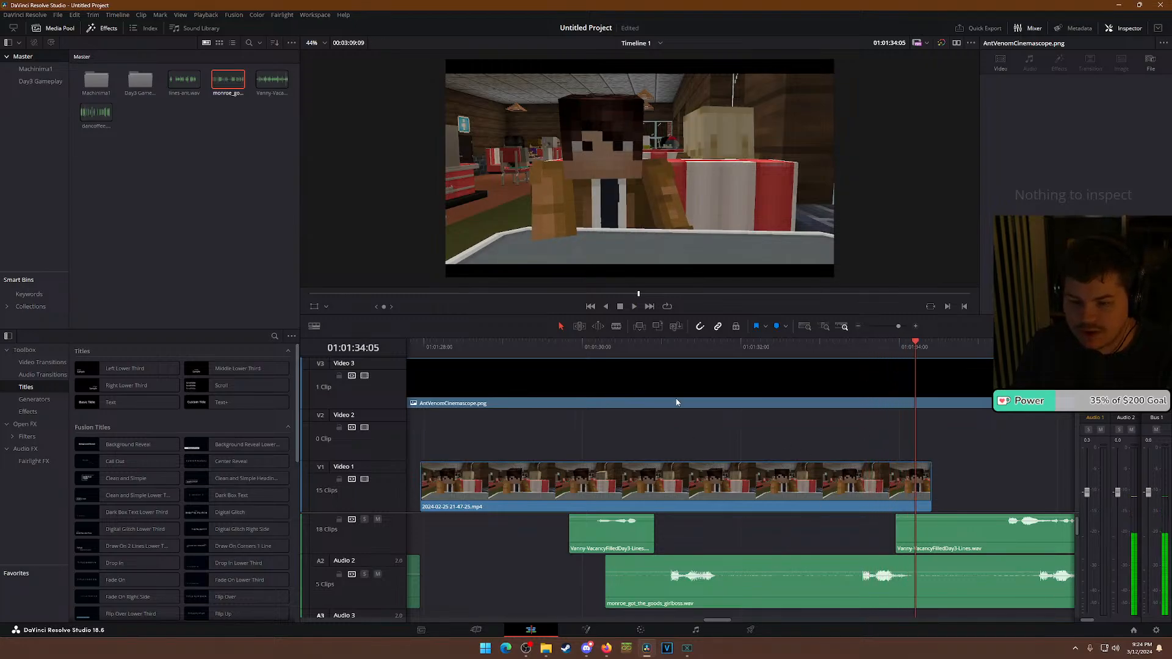
pyautogui.moveTo(660, 353); pyautogui.dragTo(731, 488)
pyautogui.press('b')
pyautogui.click(734, 577)
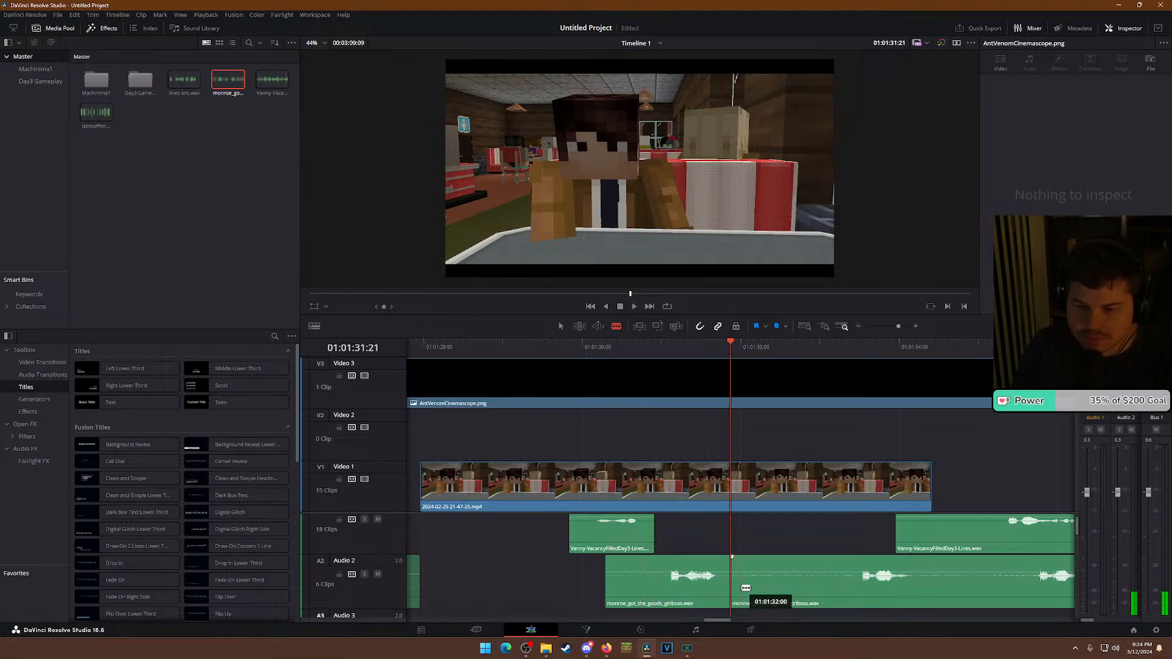
pyautogui.click(654, 576)
pyautogui.press('a')
pyautogui.click(650, 342)
pyautogui.press('space')
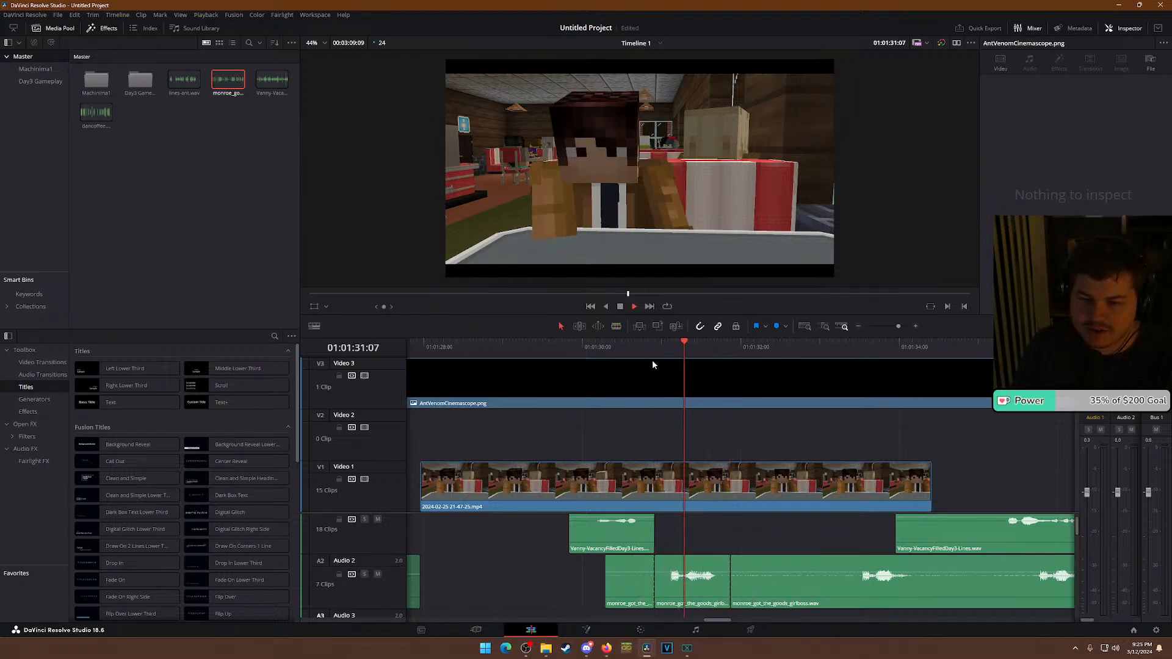
# Delete the silent lead-in before Monroe's first line and move the long remaining Monroe clip about 3 seconds later, under the second Vanny piece.
pyautogui.click(768, 591)
pyautogui.click(630, 587)
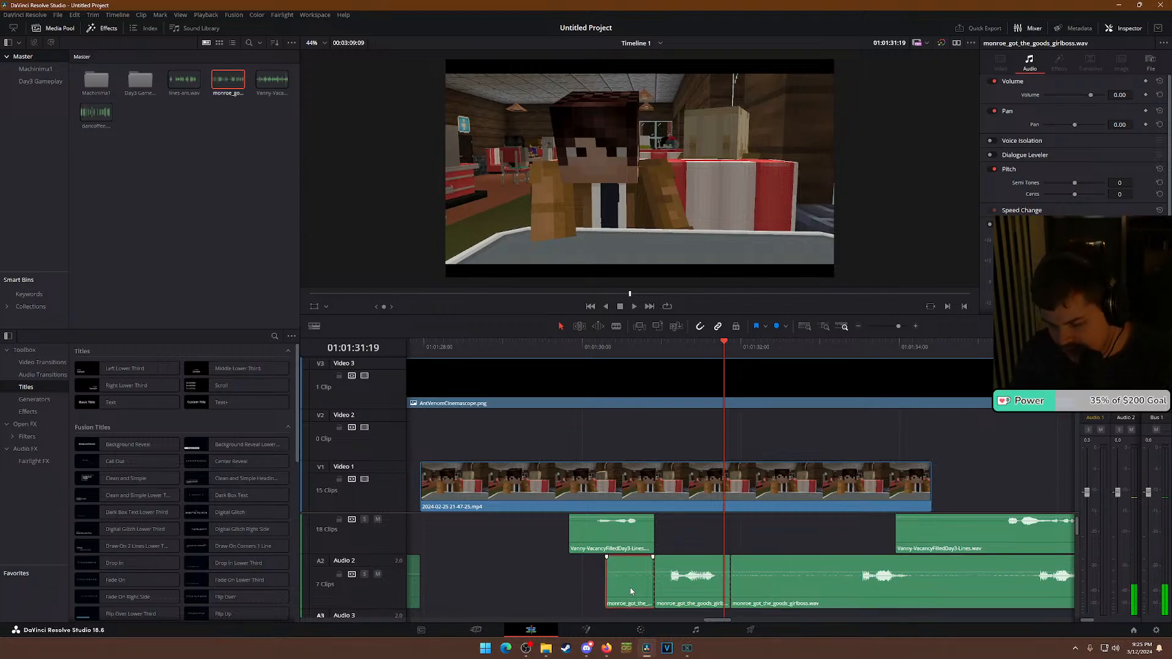
pyautogui.press('Delete')
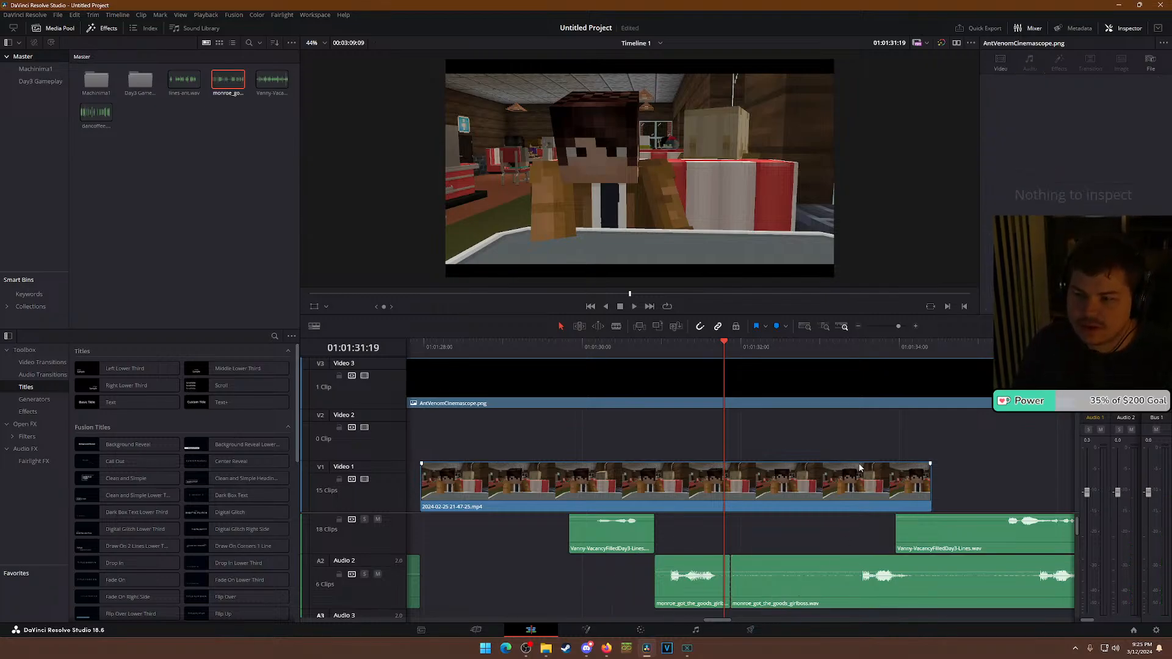
pyautogui.hscroll(-3, 844, 515)
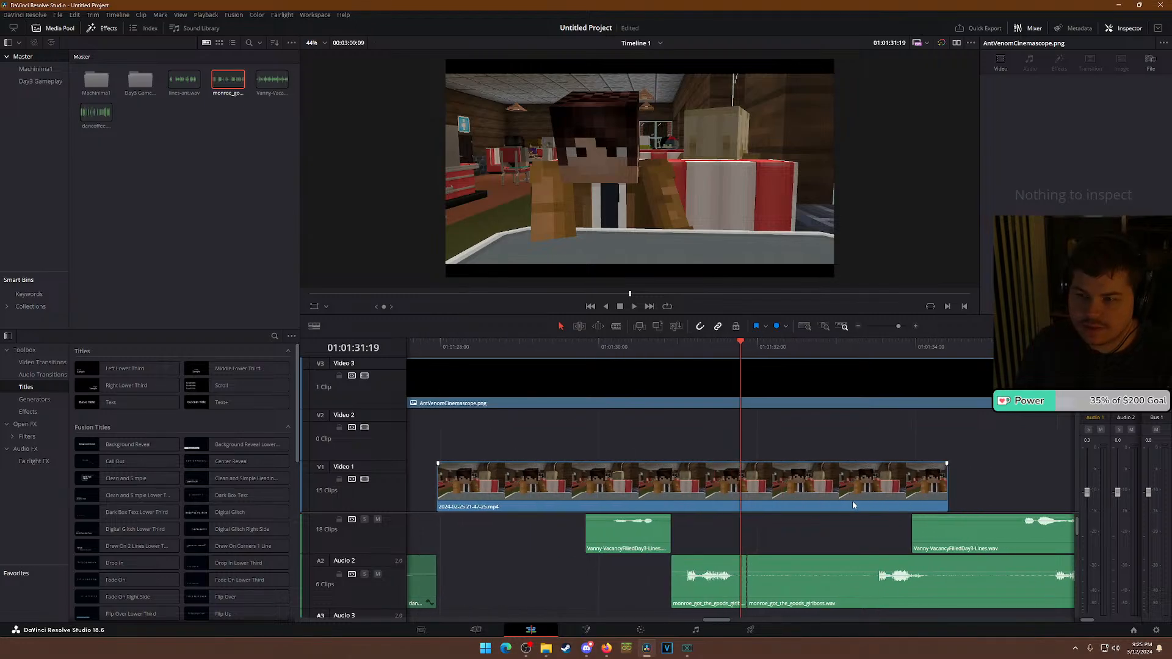
pyautogui.scroll(-1, 852, 501)
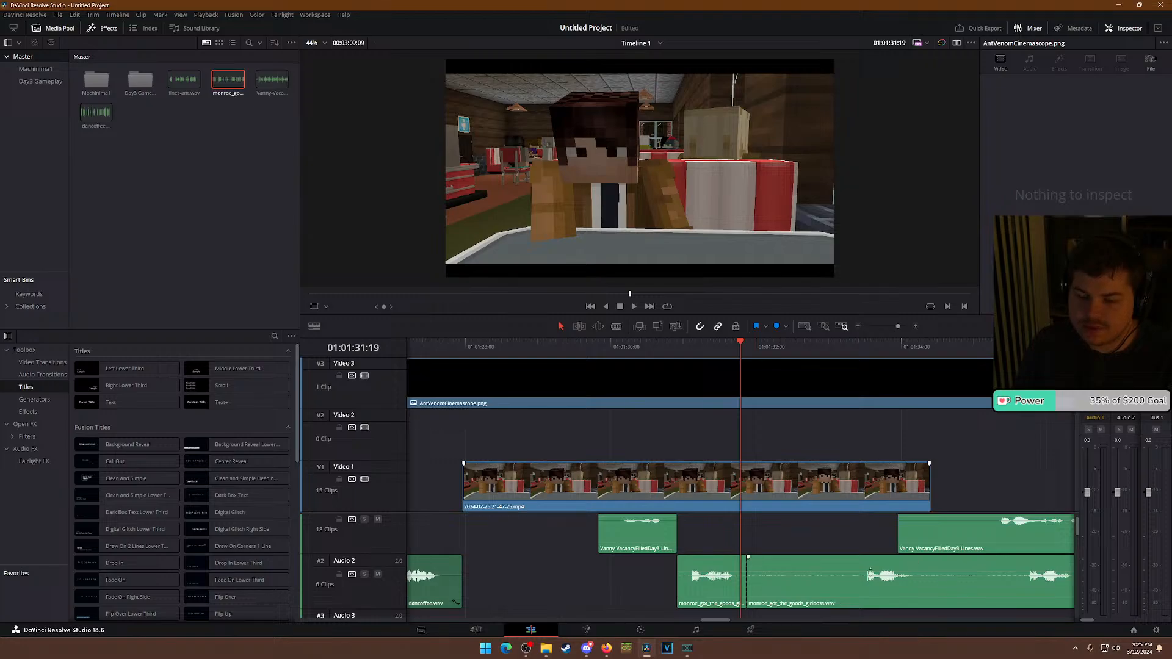
pyautogui.click(788, 586)
pyautogui.scroll(-3, 789, 585)
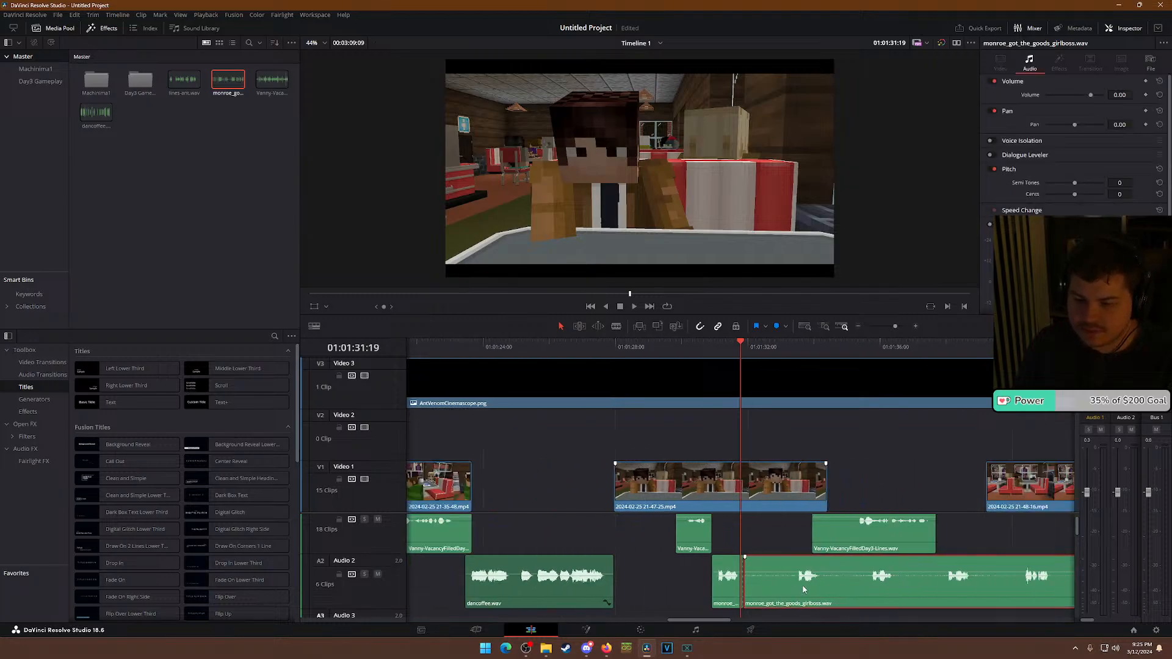
pyautogui.moveTo(750, 577); pyautogui.dragTo(856, 588)
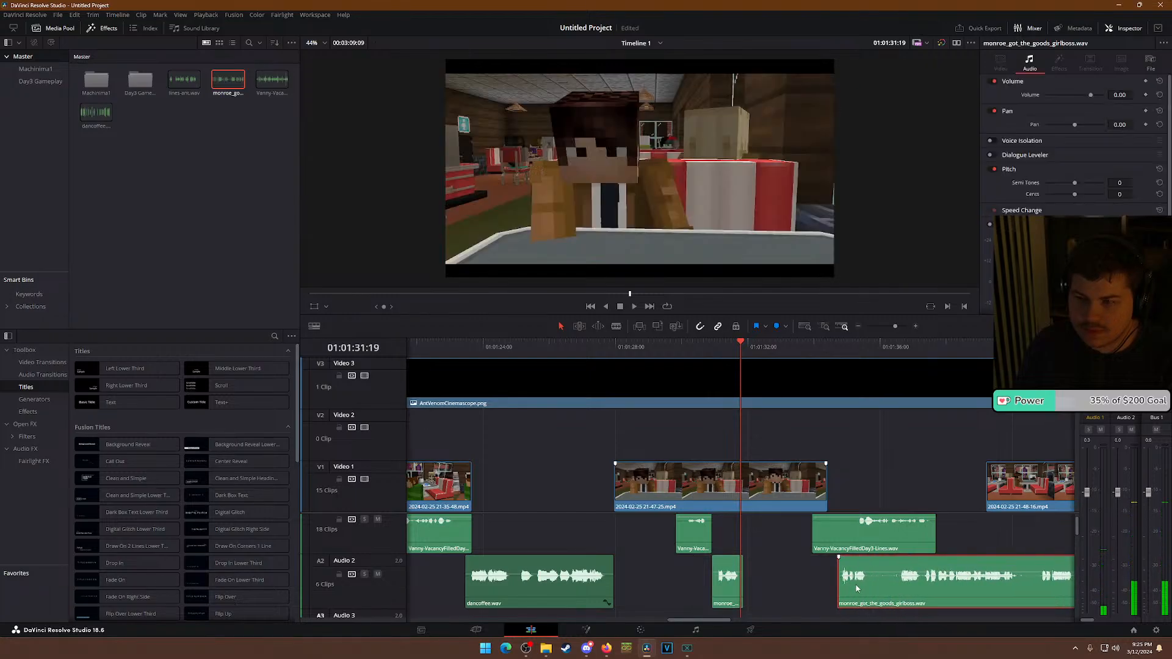
# Play the exchange from the short Vanny piece, move Monroe's short line about 1 second later, and play on.
pyautogui.scroll(2, 790, 557)
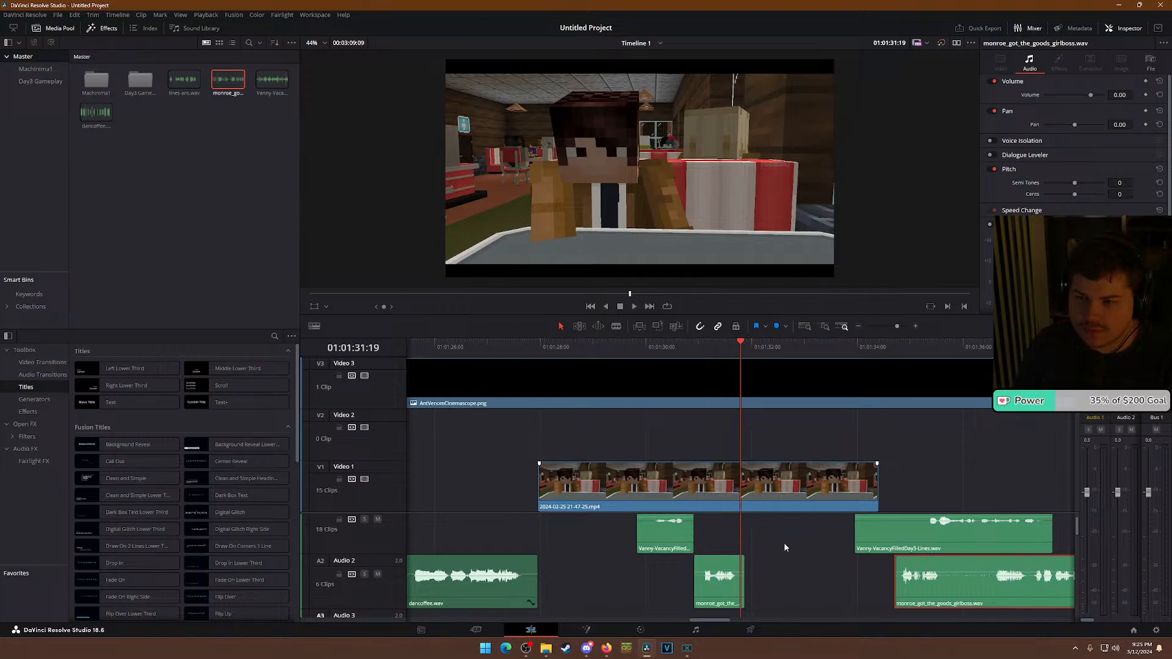
pyautogui.click(625, 347)
pyautogui.press('space')
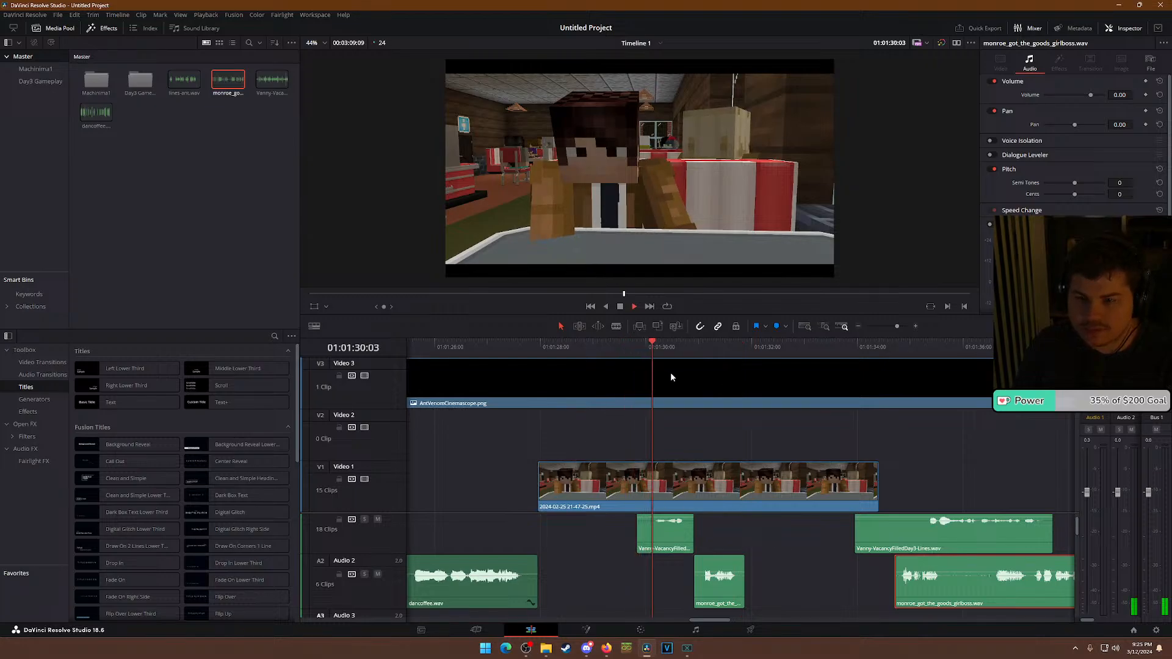
pyautogui.press('space')
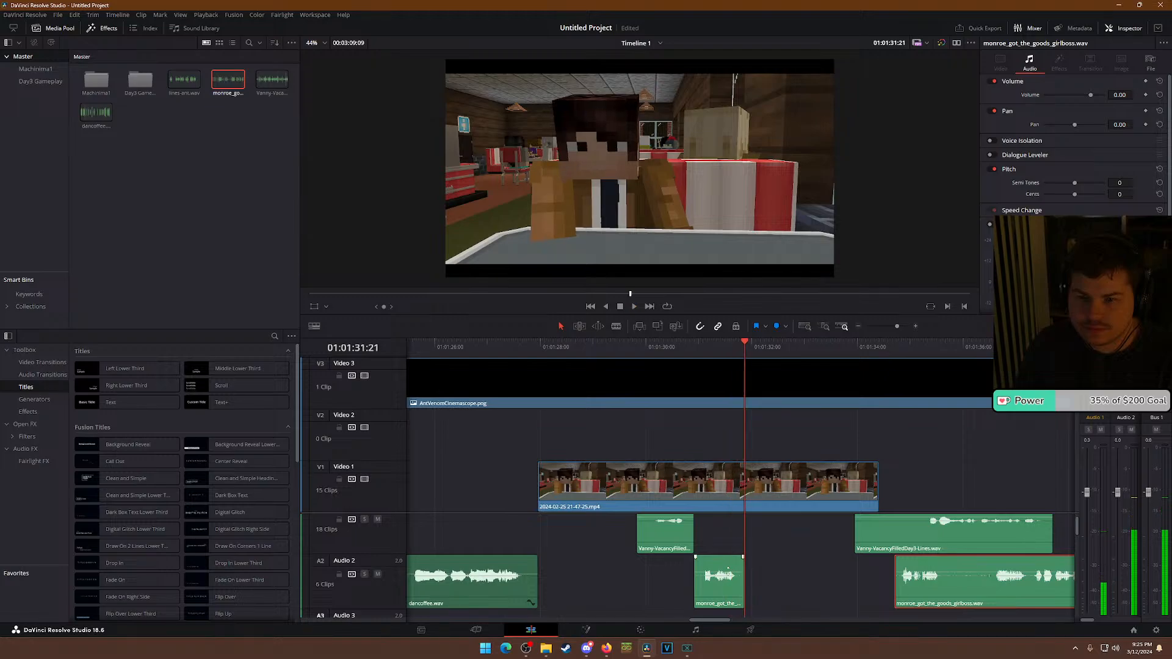
pyautogui.moveTo(732, 585); pyautogui.dragTo(784, 585)
pyautogui.press('space')
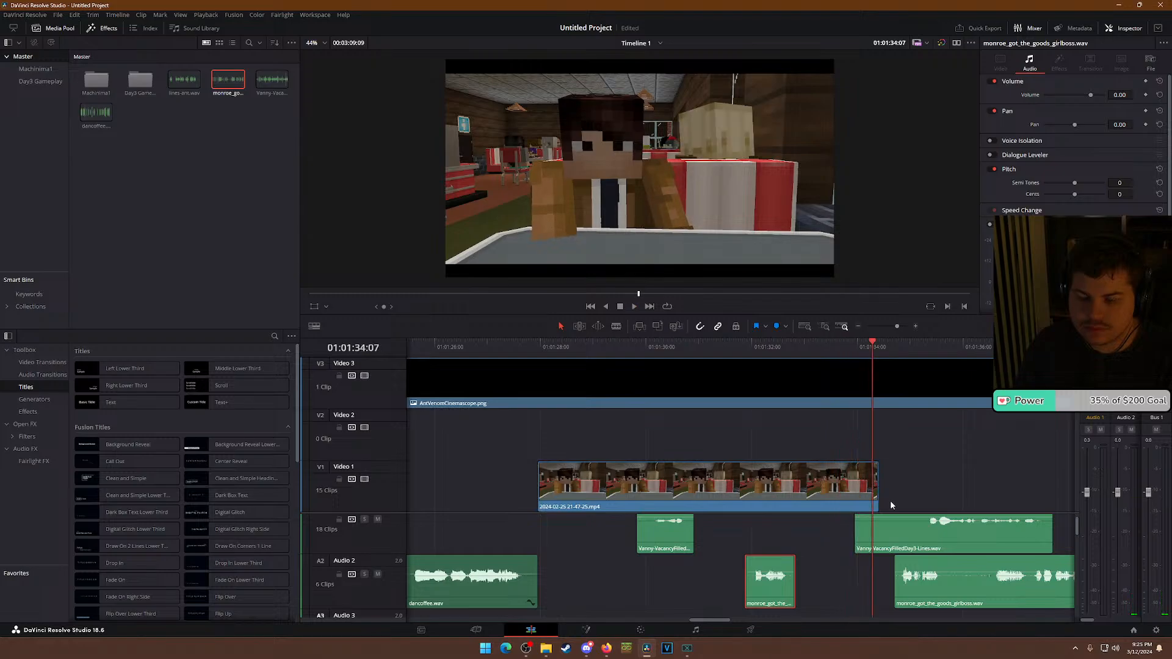
# Move the 21-48-16 clip directly after the 21-47-25 clip, and shift the long Monroe clip about 4 seconds later, past the Vanny line.
pyautogui.scroll(-2, 891, 504)
pyautogui.moveTo(877, 484); pyautogui.dragTo(779, 482)
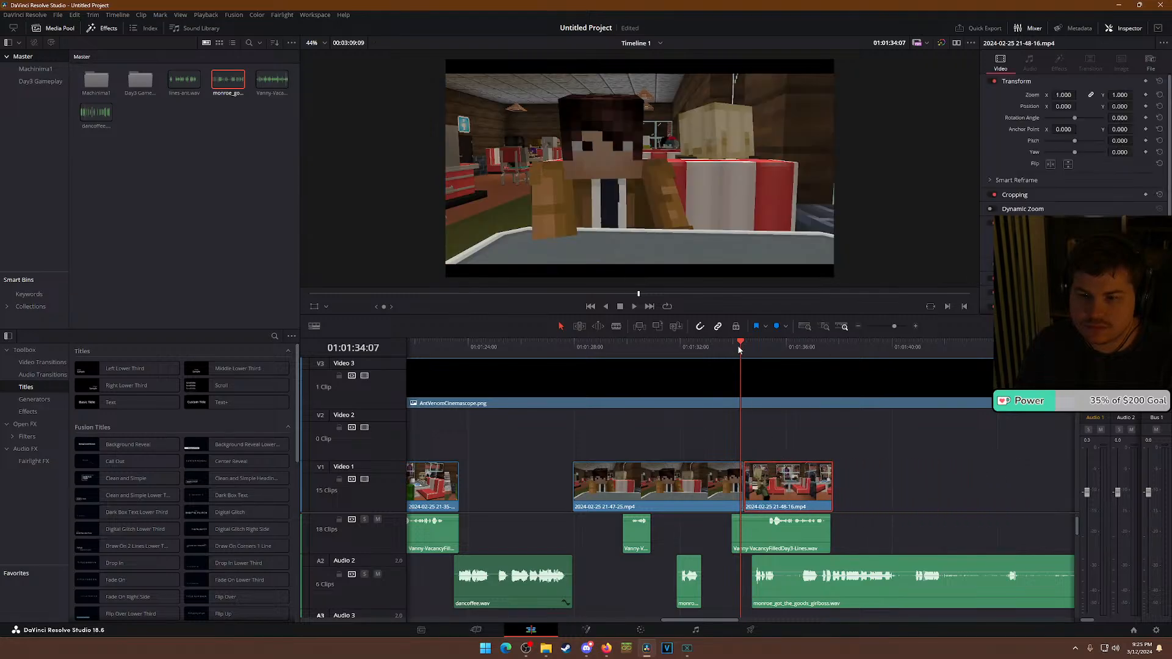
pyautogui.press('space')
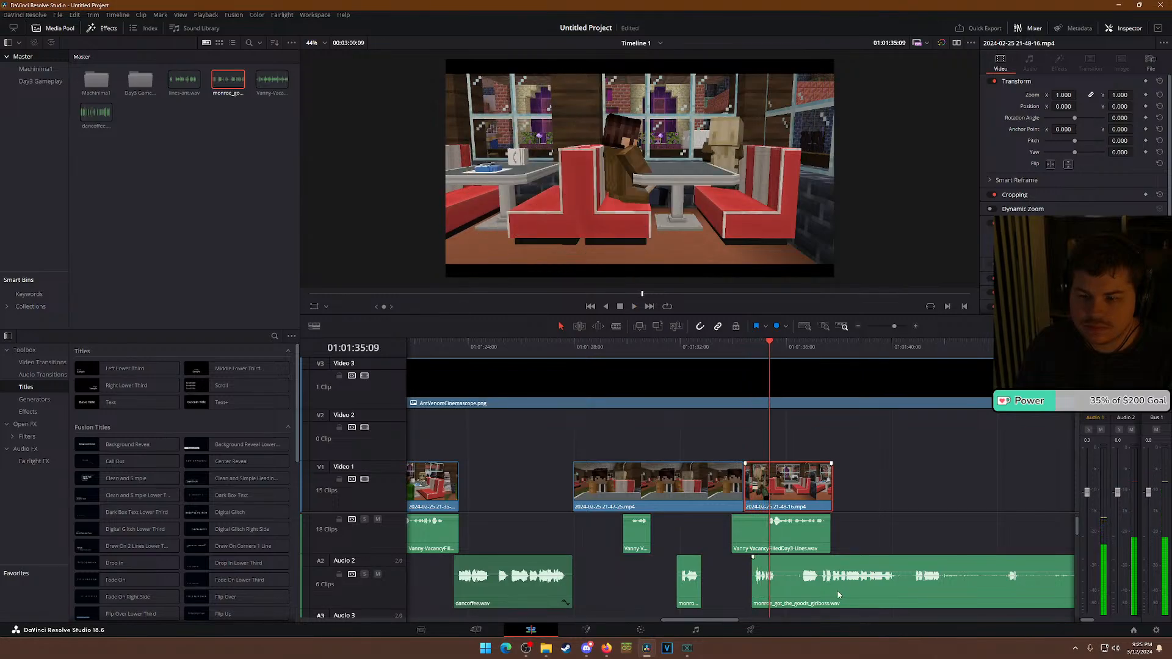
pyautogui.moveTo(839, 595); pyautogui.dragTo(943, 592)
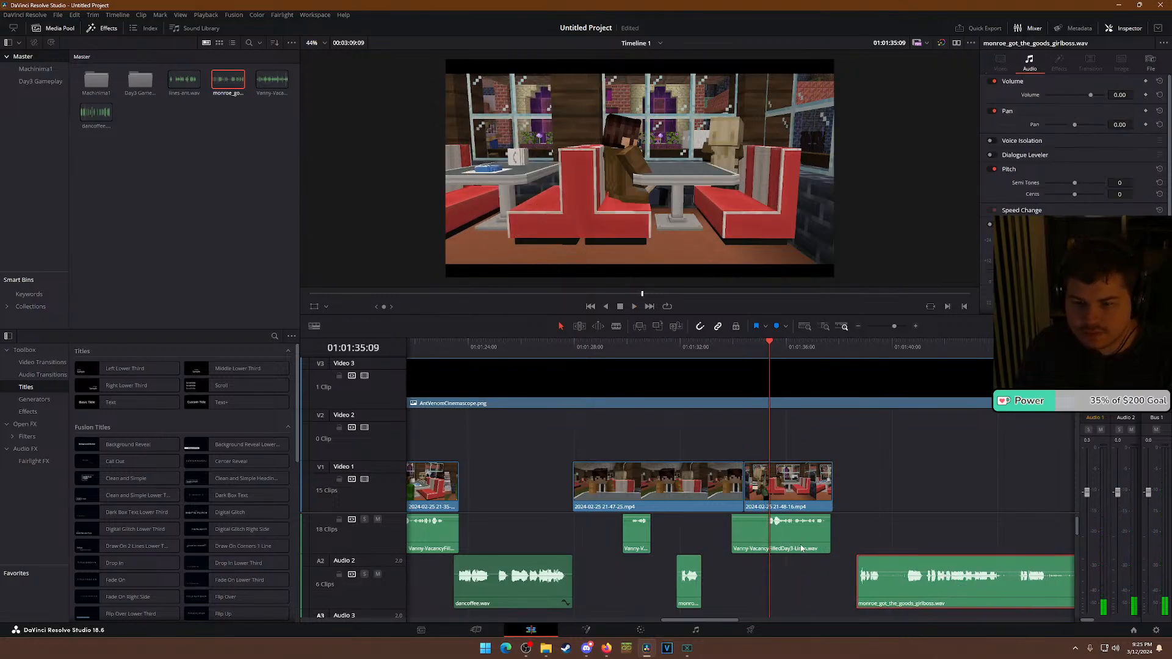
# Examine the frames of the 21-48-16 shot around 01:01:35:04 against the start of speech in the Vanny line.
pyautogui.moveTo(771, 356)
pyautogui.mouseDown()
pyautogui.moveTo(814, 352)
pyautogui.moveTo(759, 346)
pyautogui.moveTo(765, 359)
pyautogui.mouseUp()
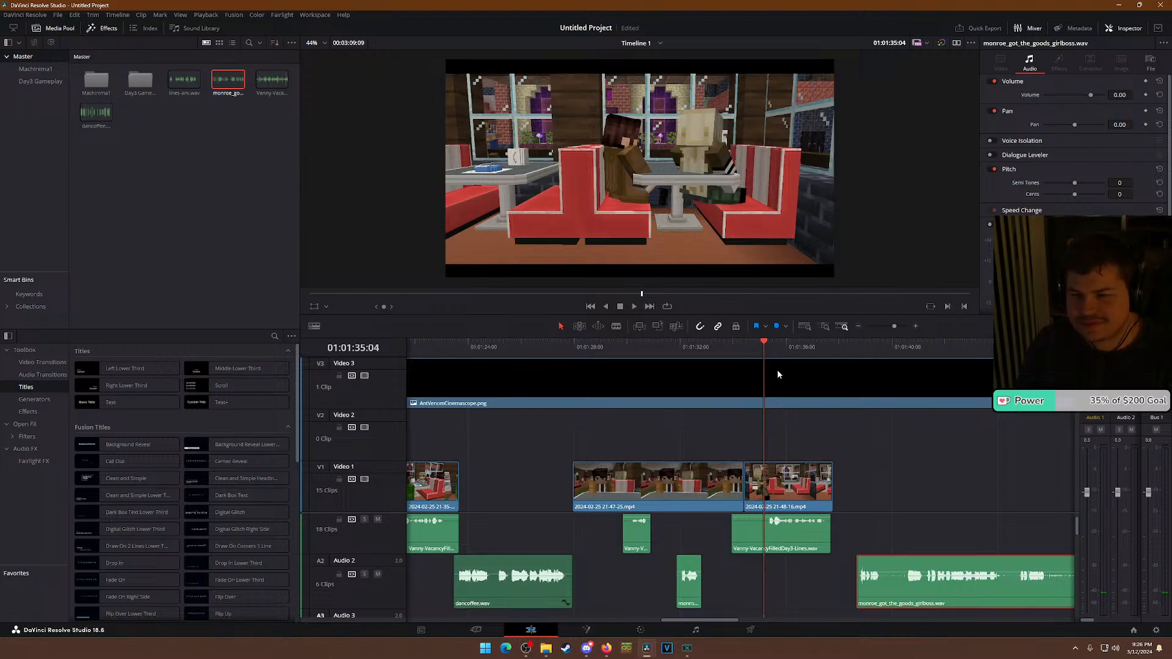
pyautogui.scroll(1, 826, 452)
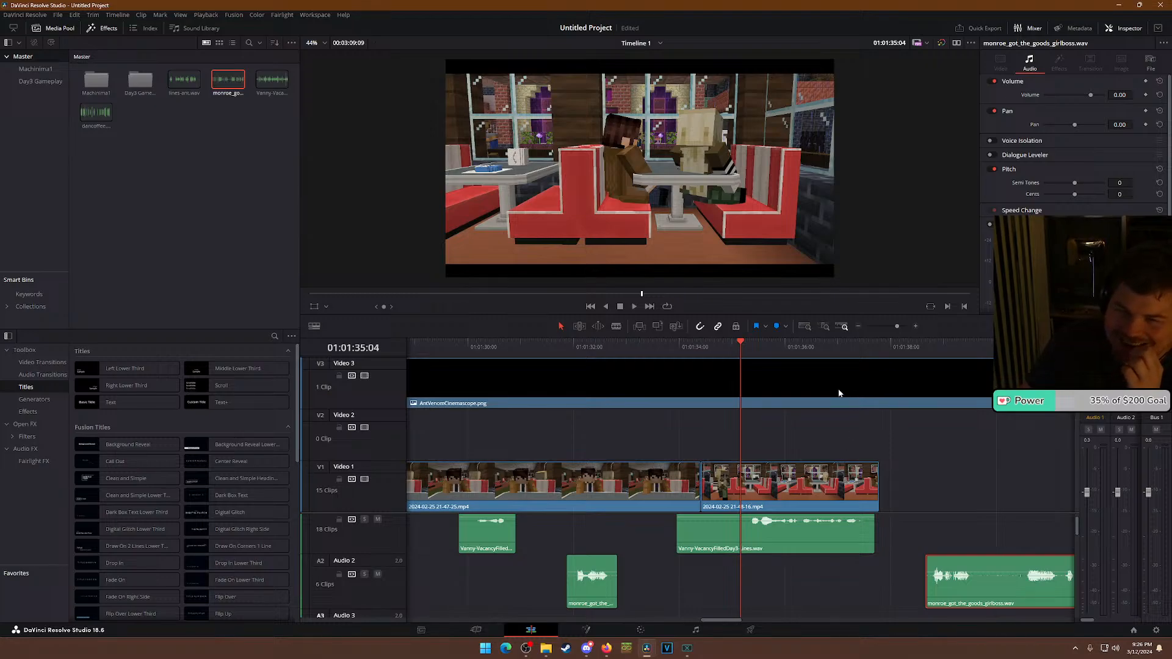
pyautogui.click(748, 355)
pyautogui.moveTo(748, 356)
pyautogui.mouseDown()
pyautogui.moveTo(720, 347)
pyautogui.moveTo(756, 348)
pyautogui.moveTo(730, 348)
pyautogui.moveTo(746, 358)
pyautogui.mouseUp()
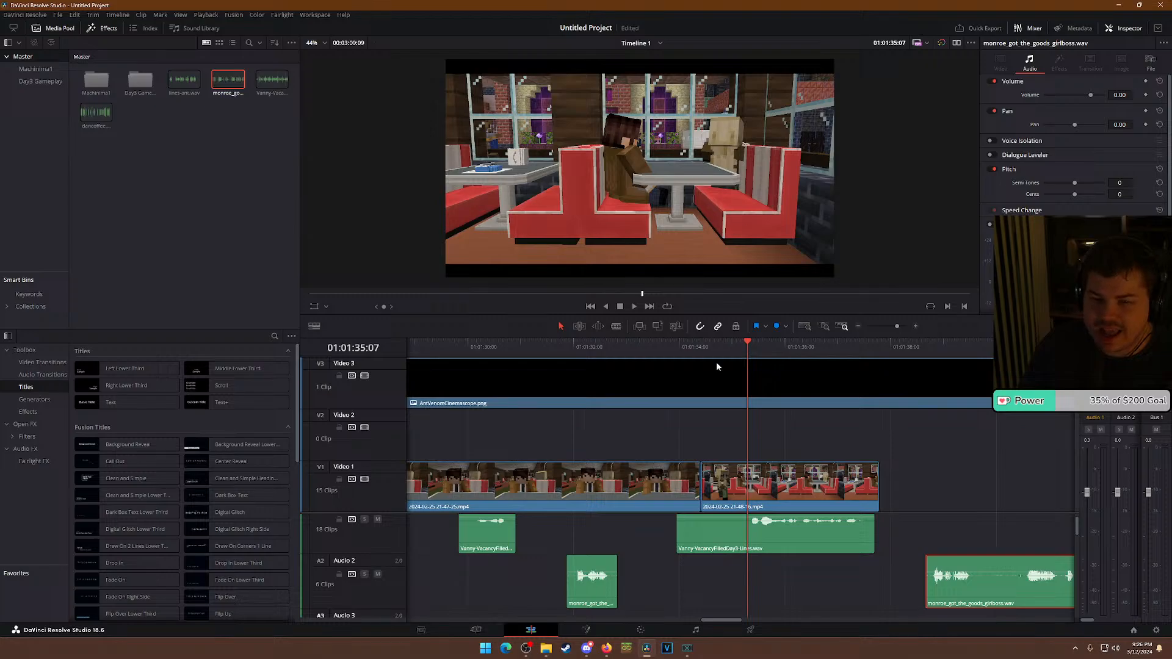
pyautogui.moveTo(745, 363)
pyautogui.mouseDown()
pyautogui.moveTo(672, 362)
pyautogui.moveTo(746, 365)
pyautogui.mouseUp()
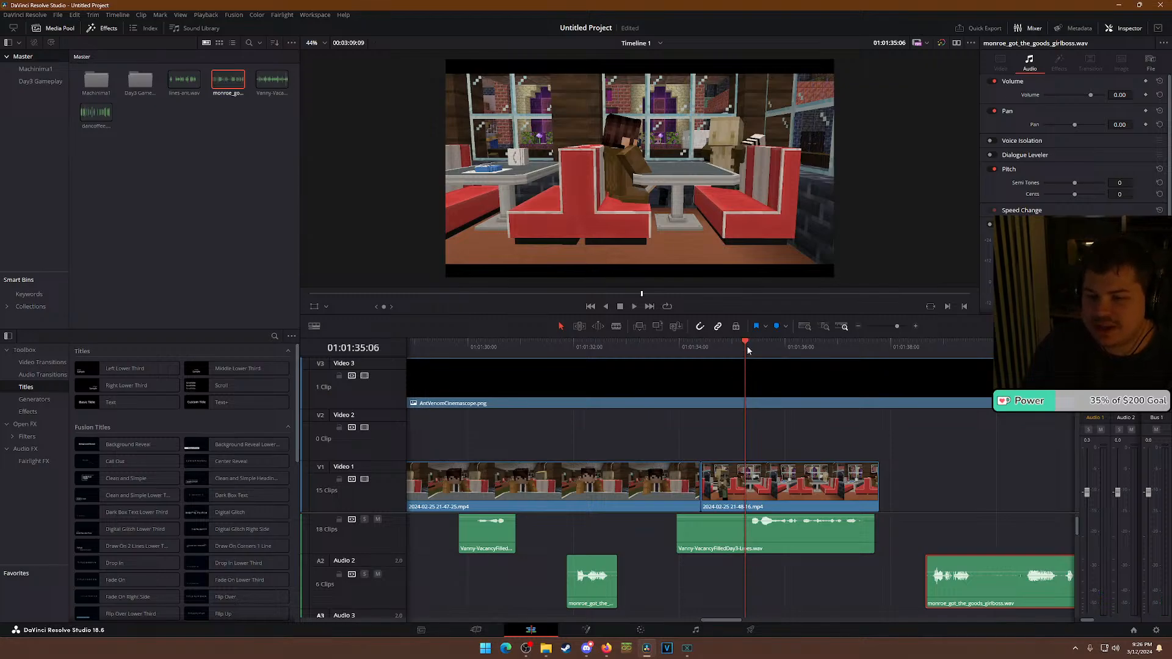
pyautogui.scroll(1, 757, 585)
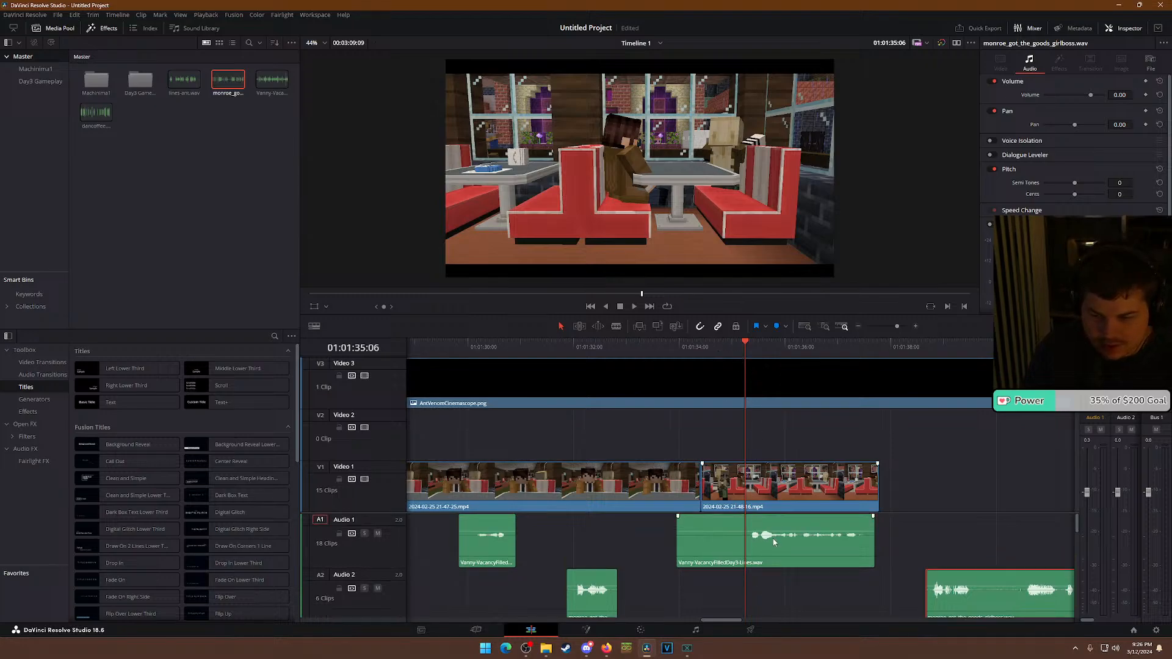
pyautogui.click(739, 348)
pyautogui.moveTo(740, 350); pyautogui.dragTo(741, 370)
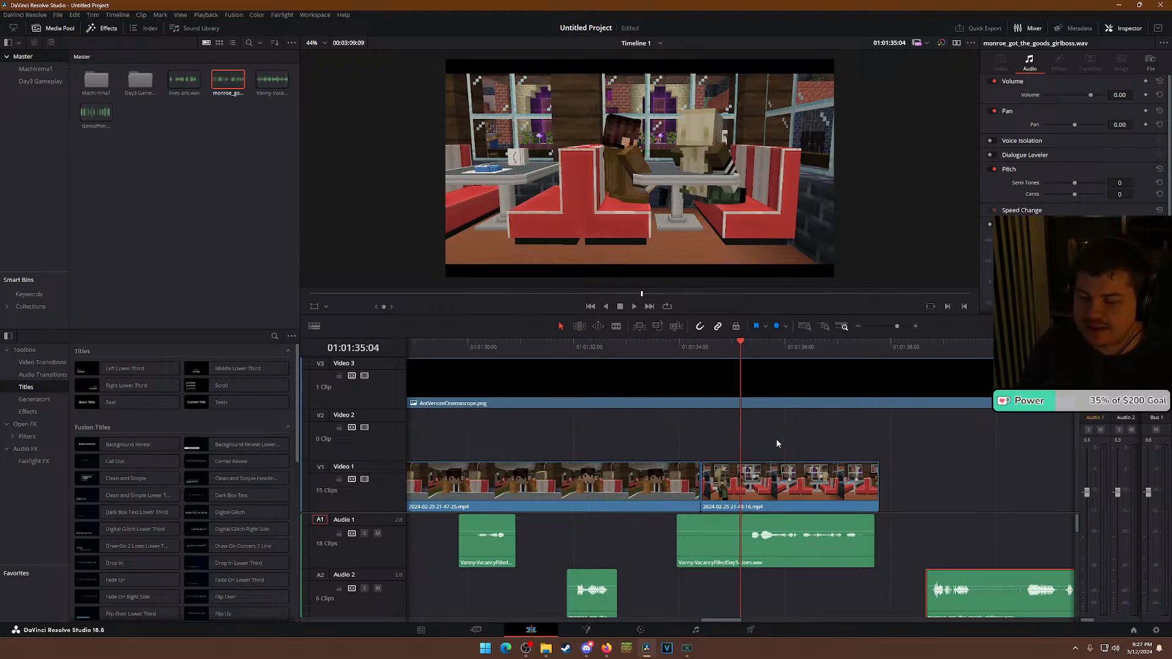
# Play the scene from the short Vanny piece and trim the end of the 21-48-16 clip to 01:01:35:05.
pyautogui.click(463, 347)
pyautogui.press('space')
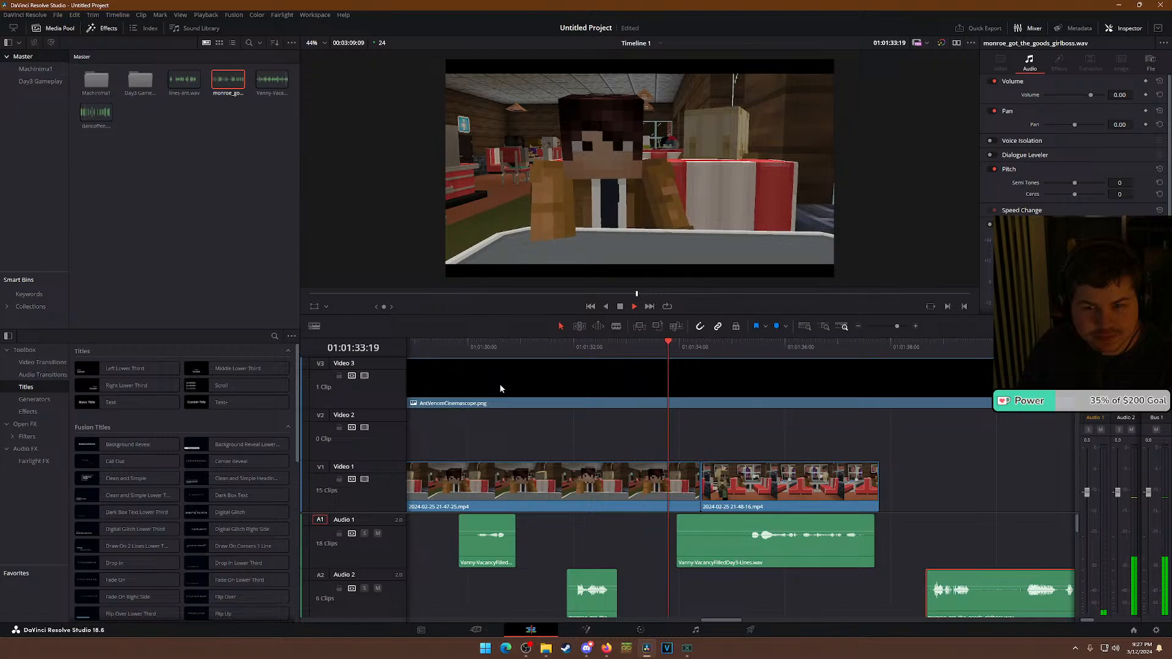
pyautogui.press('space')
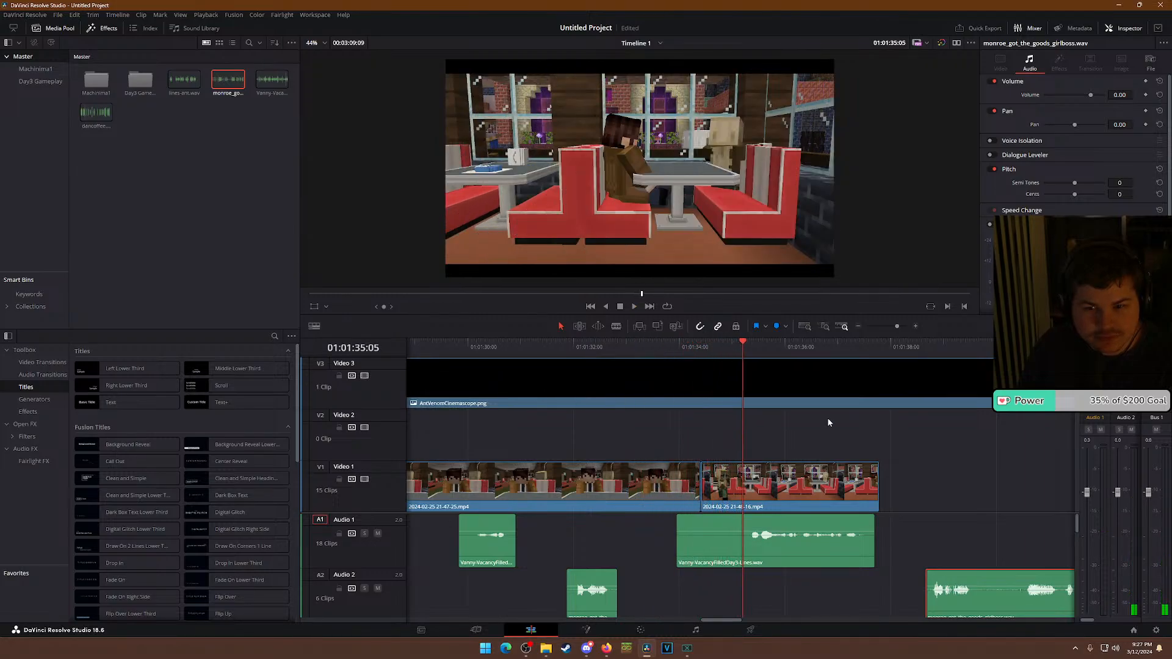
pyautogui.moveTo(875, 482); pyautogui.dragTo(742, 482)
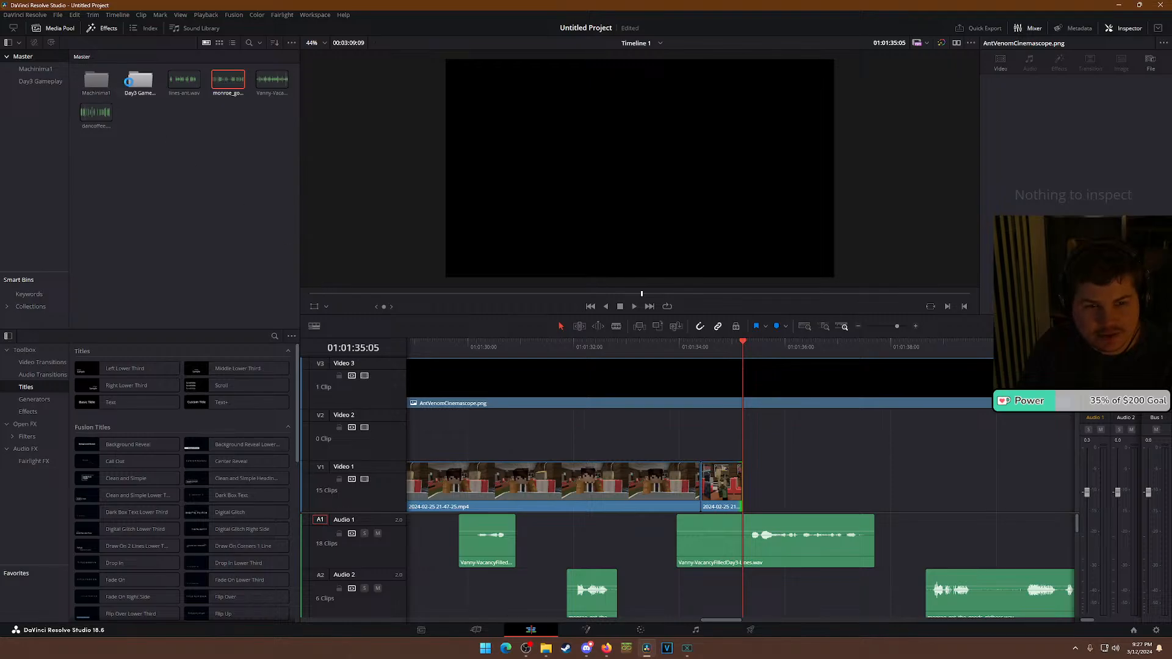
# Preview the later diner shots in the Machinima1 bin, from 21-51-09 through 21-29-07, for one that suits the Vanny line.
pyautogui.doubleClick(96, 80)
pyautogui.scroll(-15, 164, 274)
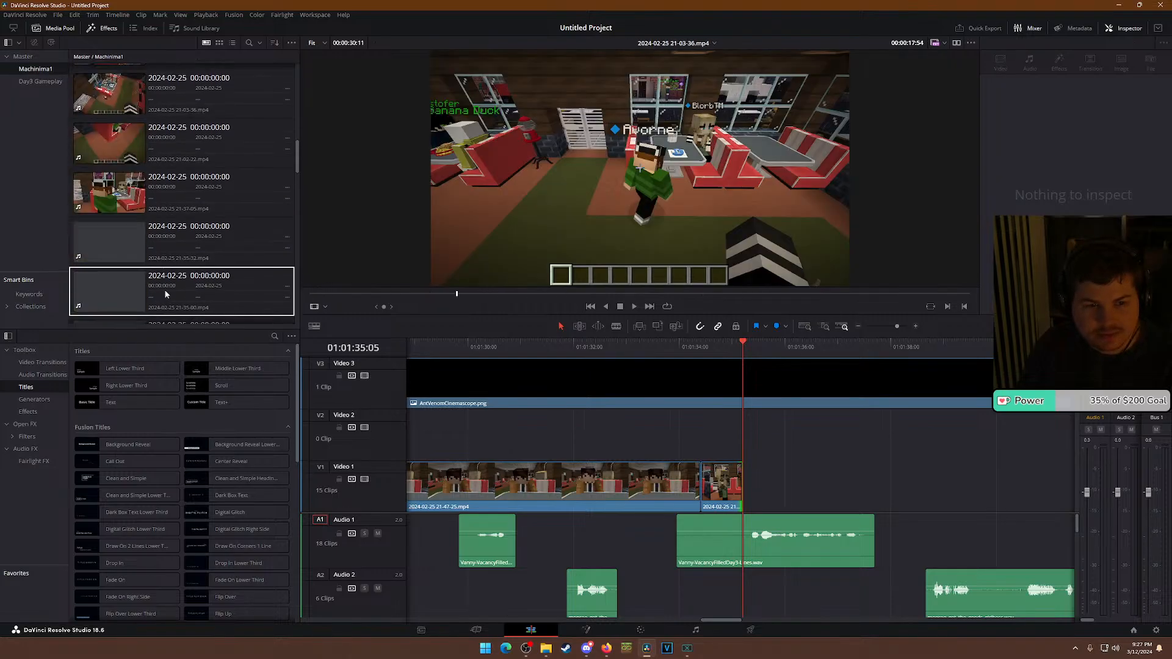
pyautogui.scroll(-3, 163, 297)
pyautogui.click(81, 193)
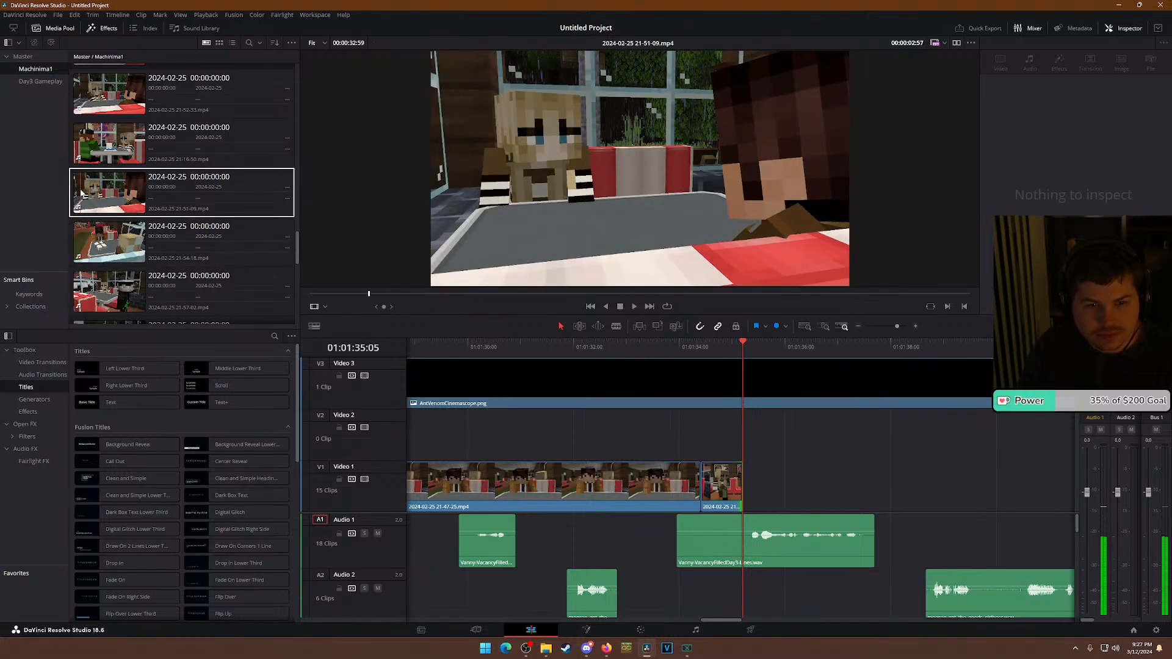
pyautogui.scroll(-2, 123, 244)
pyautogui.click(127, 268)
pyautogui.click(137, 129)
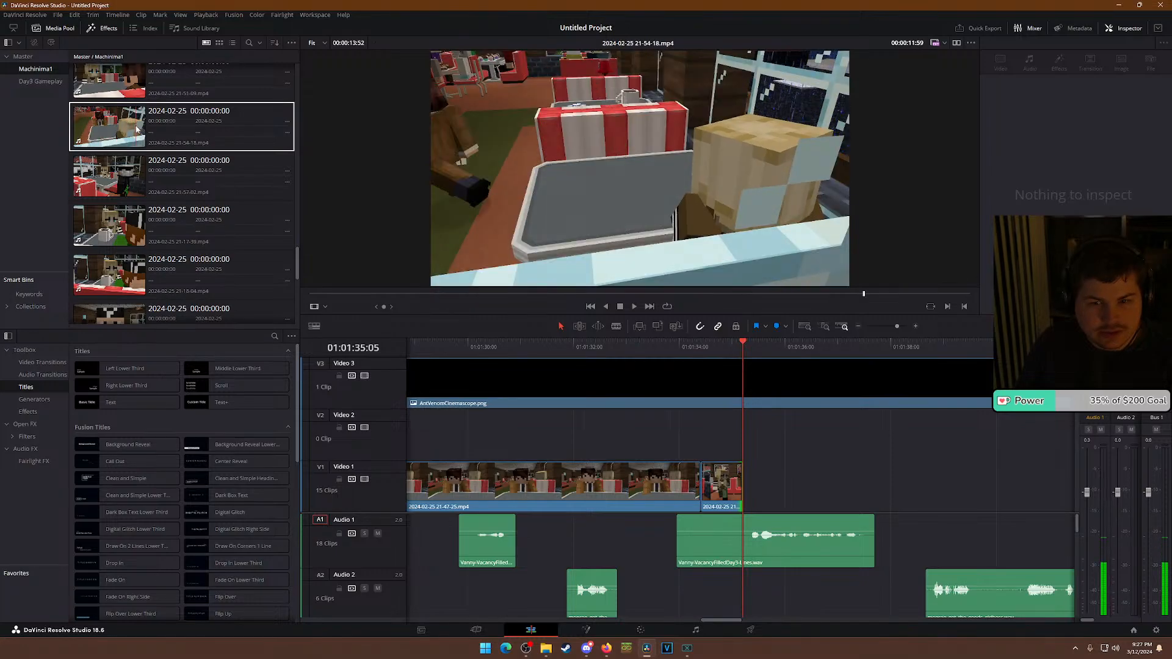
pyautogui.click(113, 177)
pyautogui.click(93, 223)
pyautogui.click(101, 269)
pyautogui.scroll(-2, 104, 269)
pyautogui.click(105, 269)
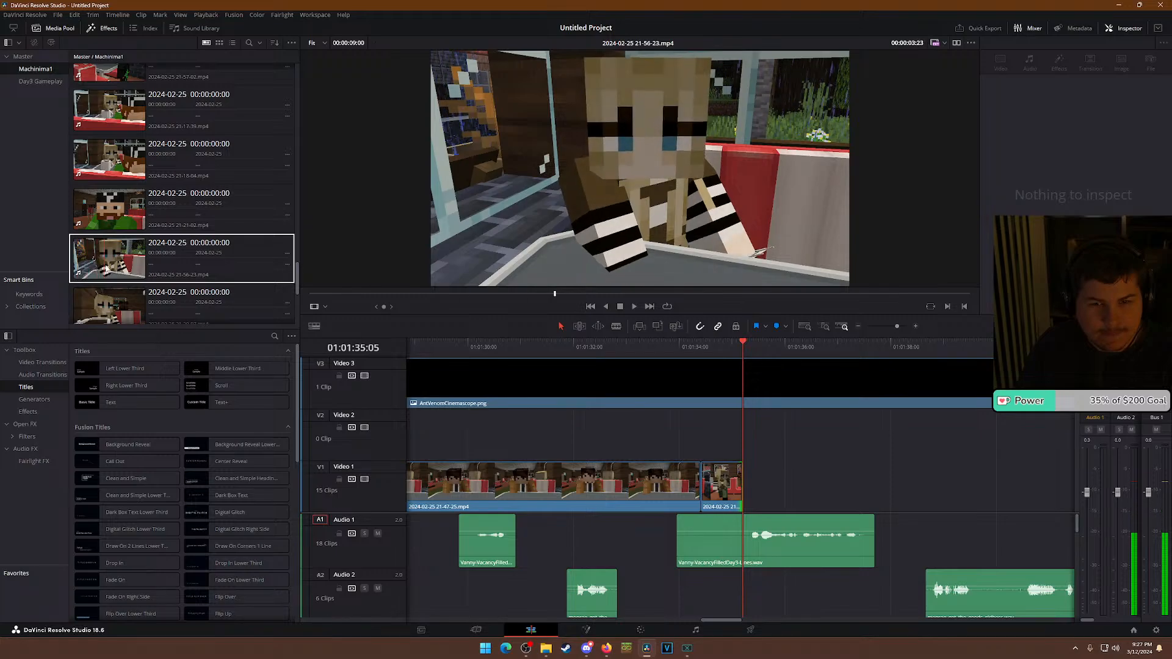
pyautogui.click(96, 316)
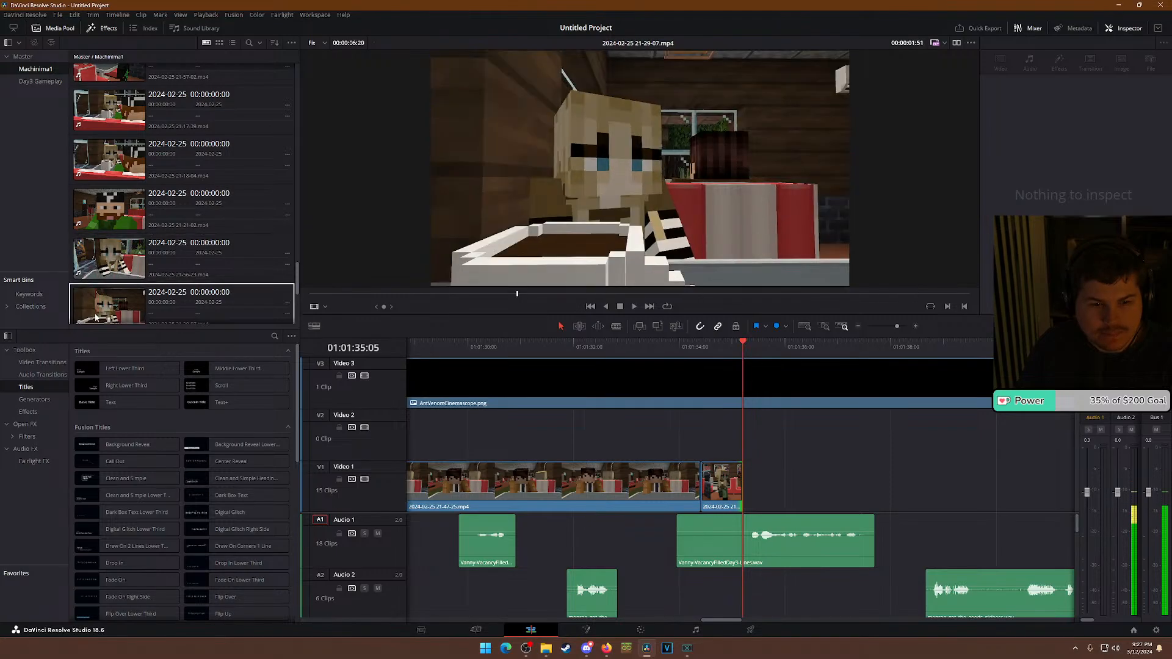
# Compare the 21-51-44 and 21-52-33 shots and add the 21-52-33 clip to Video 1 shortly after the 21-48-16 clip.
pyautogui.scroll(-5, 98, 275)
pyautogui.click(92, 195)
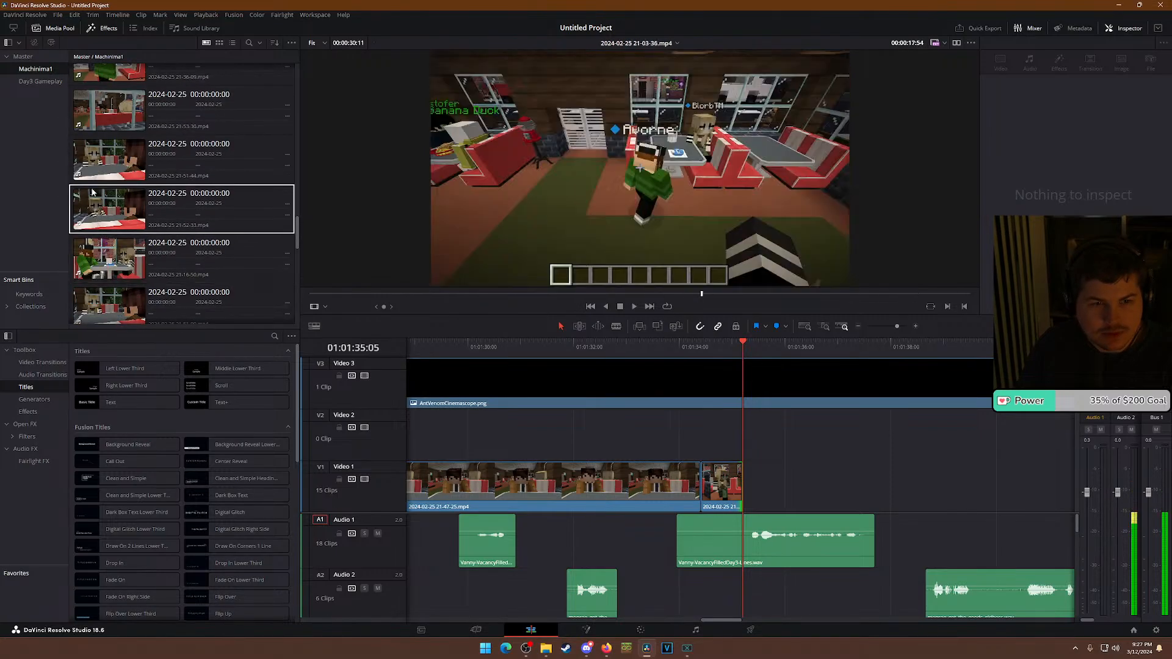
pyautogui.click(141, 170)
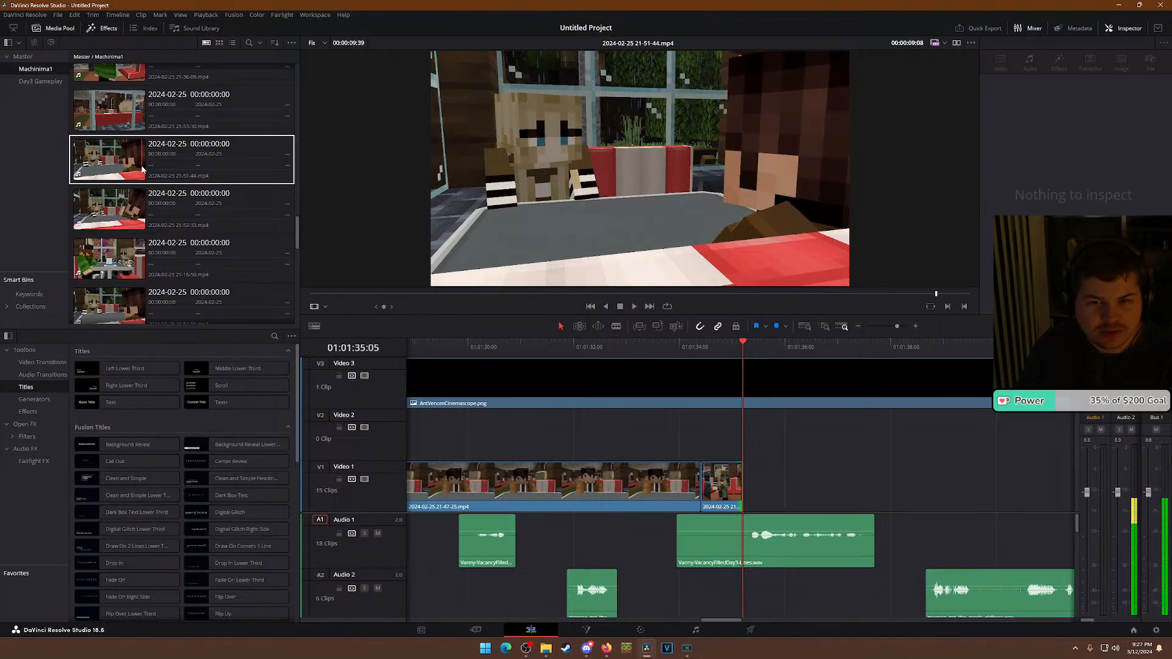
pyautogui.click(108, 219)
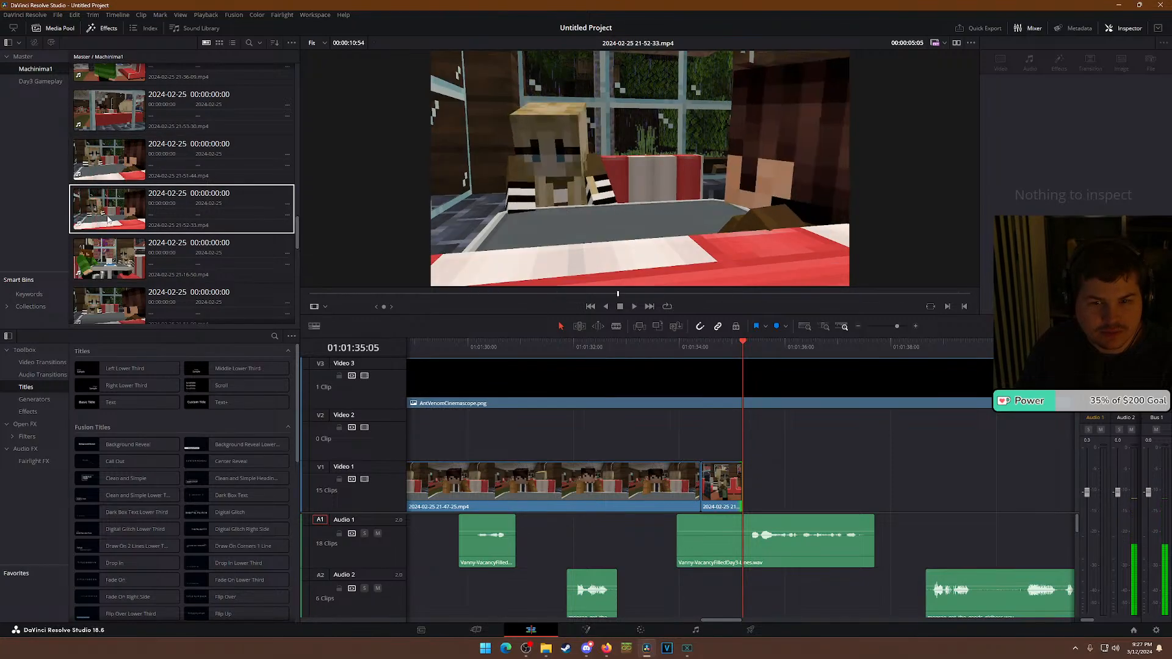
pyautogui.moveTo(108, 220); pyautogui.dragTo(786, 491)
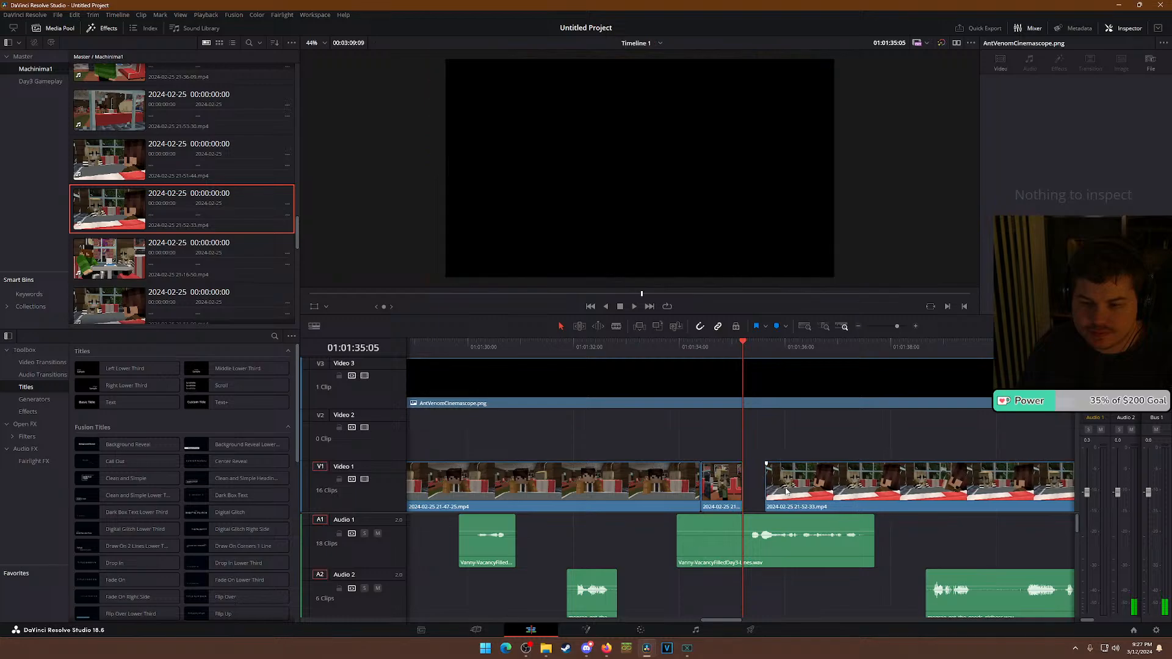
# Split the Vanny line at 01:01:35:05 and move its spoken second part about 2.7 seconds later on Audio 1.
pyautogui.press('b')
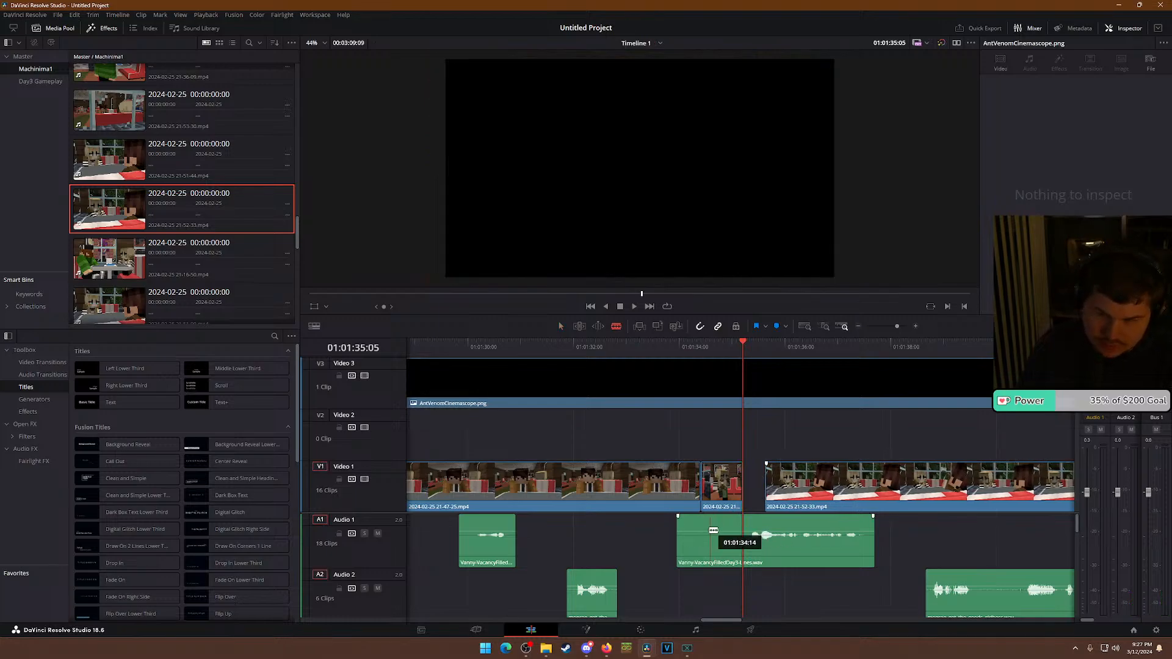
pyautogui.click(750, 529)
pyautogui.press('a')
pyautogui.moveTo(757, 534); pyautogui.dragTo(904, 533)
# Move the 21-52-33 clip directly against the end of the 21-48-16 clip and play through the new shot.
pyautogui.moveTo(768, 482)
pyautogui.mouseDown()
pyautogui.moveTo(918, 482)
pyautogui.moveTo(776, 491)
pyautogui.mouseUp()
pyautogui.click(660, 345)
pyautogui.press('space')
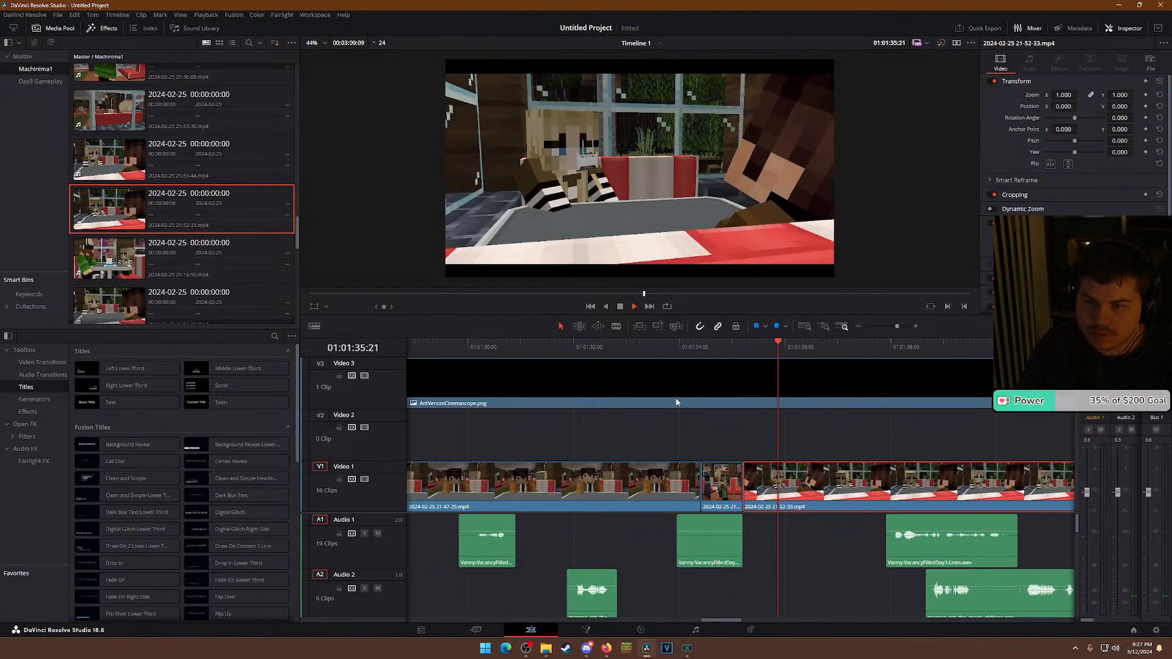
pyautogui.press('space')
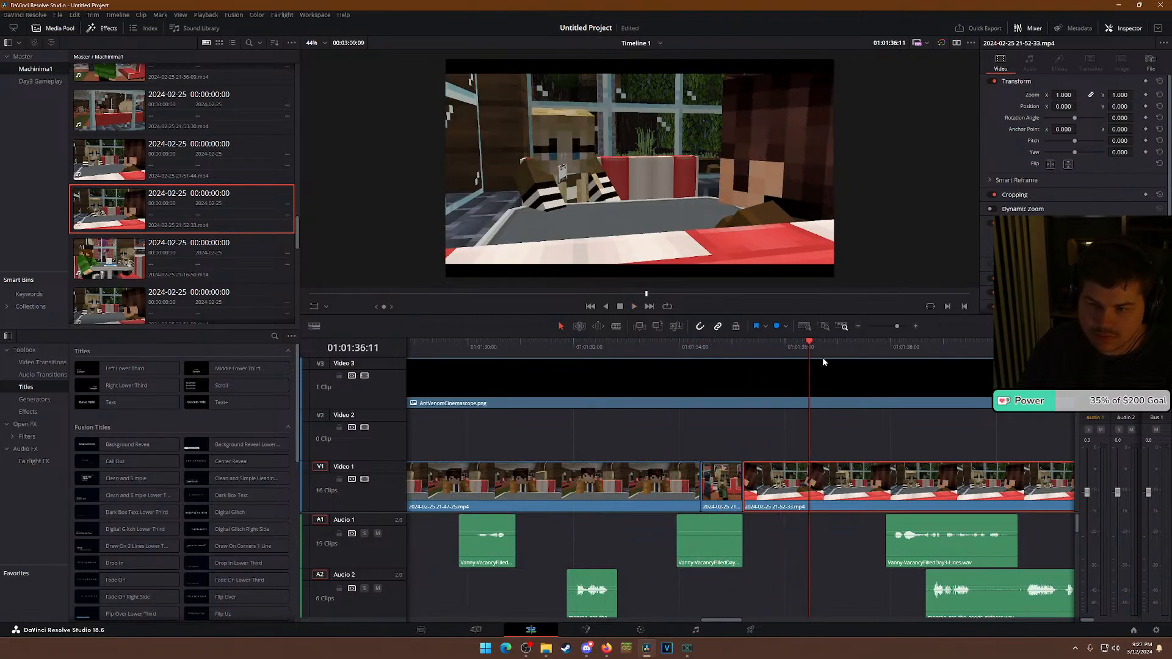
# Split the 21-52-33 clip about 1 second in, trim about half a second off the second piece's start, and play the cut.
pyautogui.press('b')
pyautogui.click(799, 493)
pyautogui.press('a')
pyautogui.moveTo(799, 493); pyautogui.dragTo(826, 484)
pyautogui.click(782, 353)
pyautogui.press('space')
pyautogui.press('space')
# Replay the cut inside the 21-52-33 shot and trim the start of its second piece to 01:01:36:23.
pyautogui.click(781, 351)
pyautogui.press('space')
pyautogui.press('space')
pyautogui.moveTo(800, 488); pyautogui.dragTo(827, 482)
pyautogui.click(783, 348)
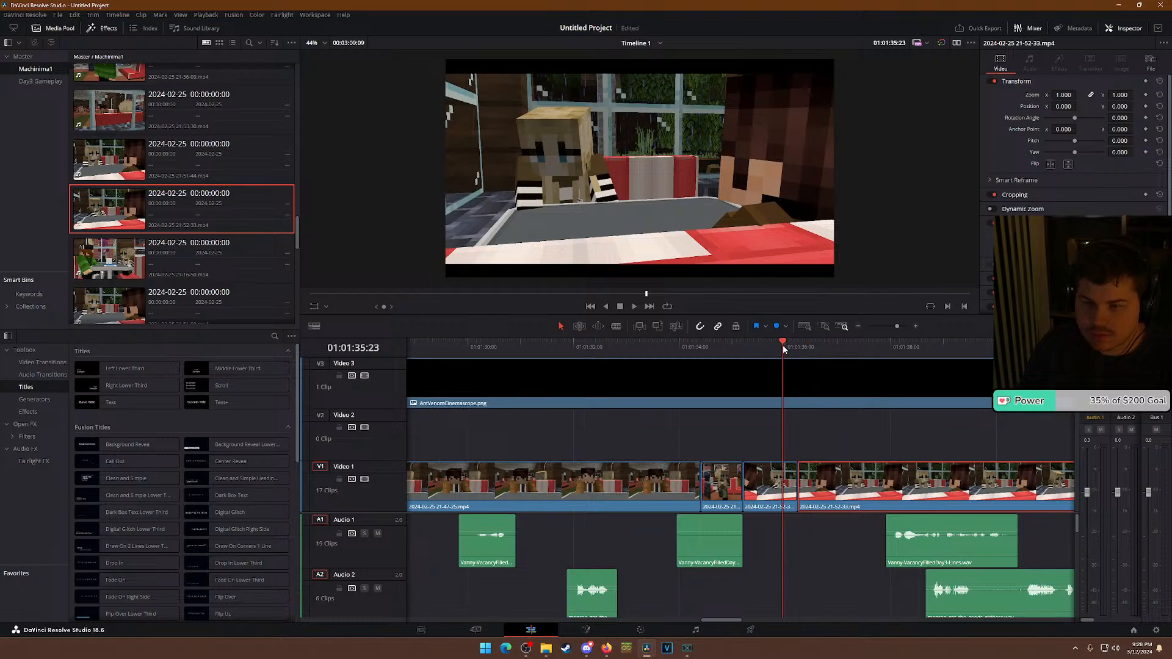
pyautogui.press('space')
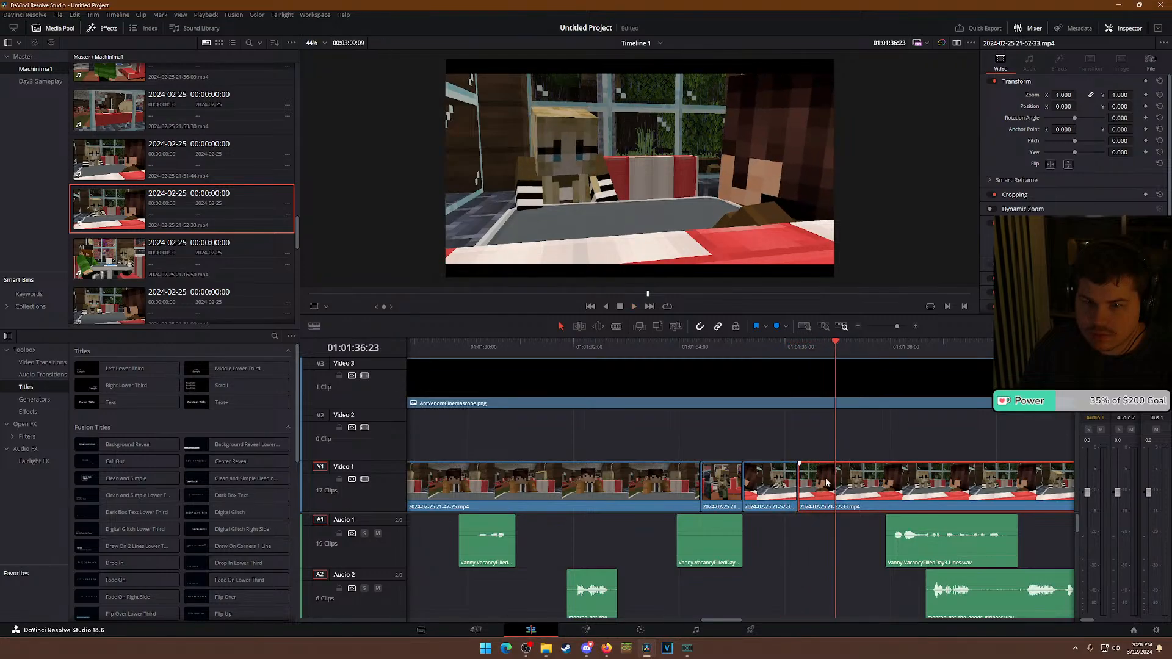
pyautogui.hotkey('shift', '[')
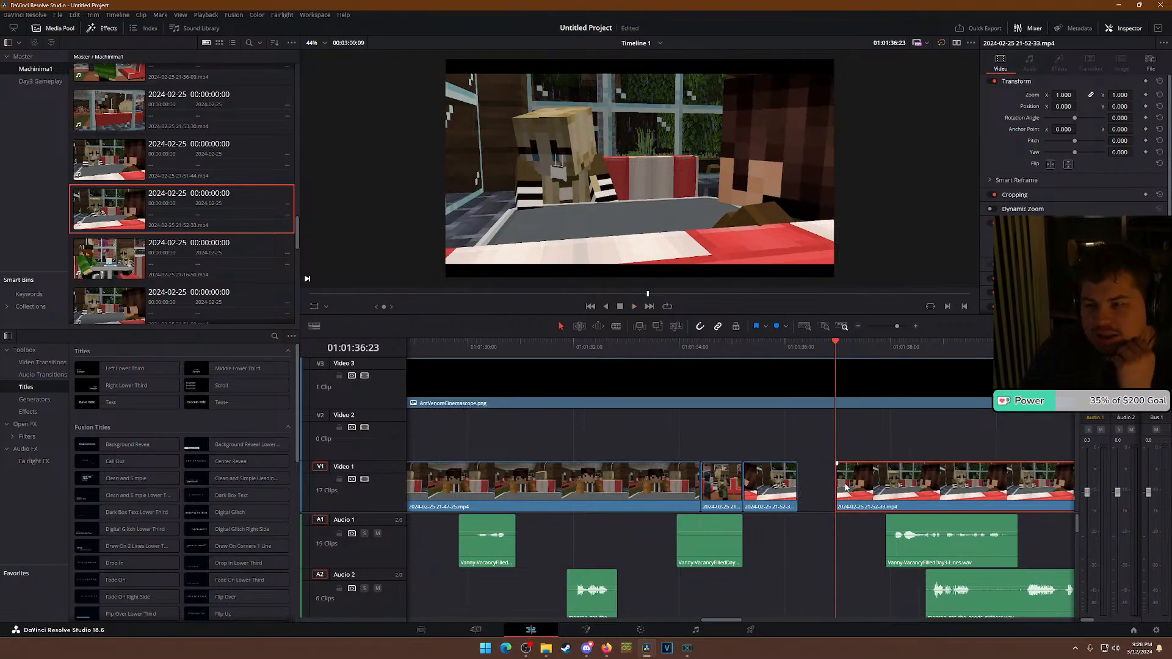
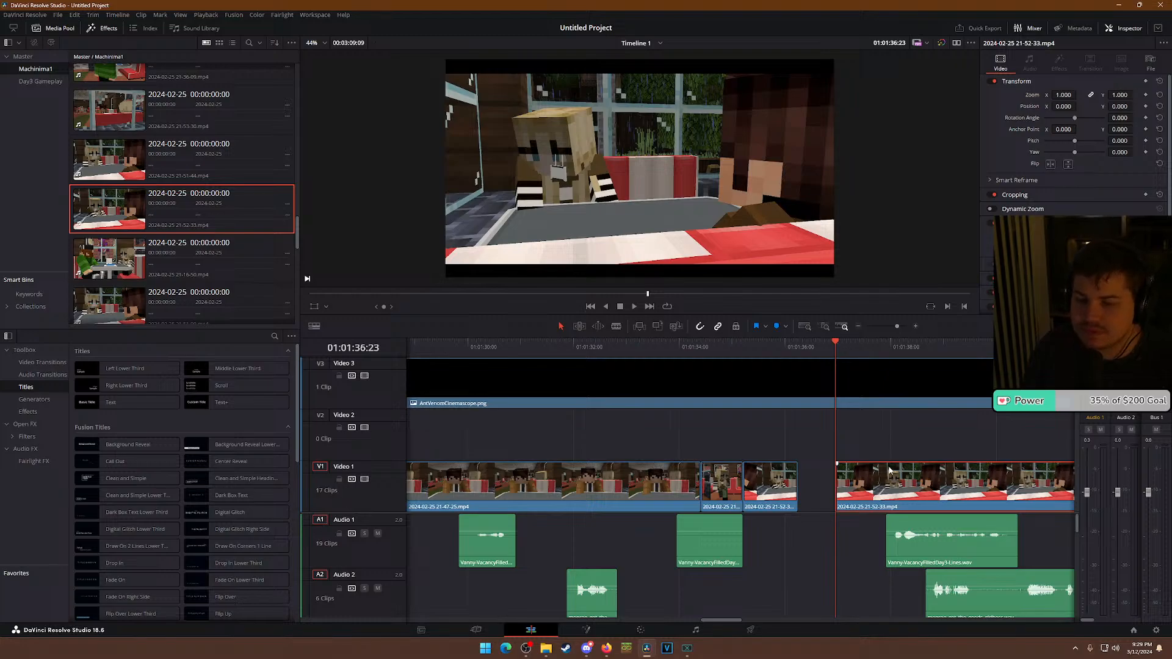
# Scrub the 21-52-33 shot up to 01:01:38:10 and move its second piece back against the first to close the gap.
pyautogui.moveTo(862, 348); pyautogui.dragTo(910, 348)
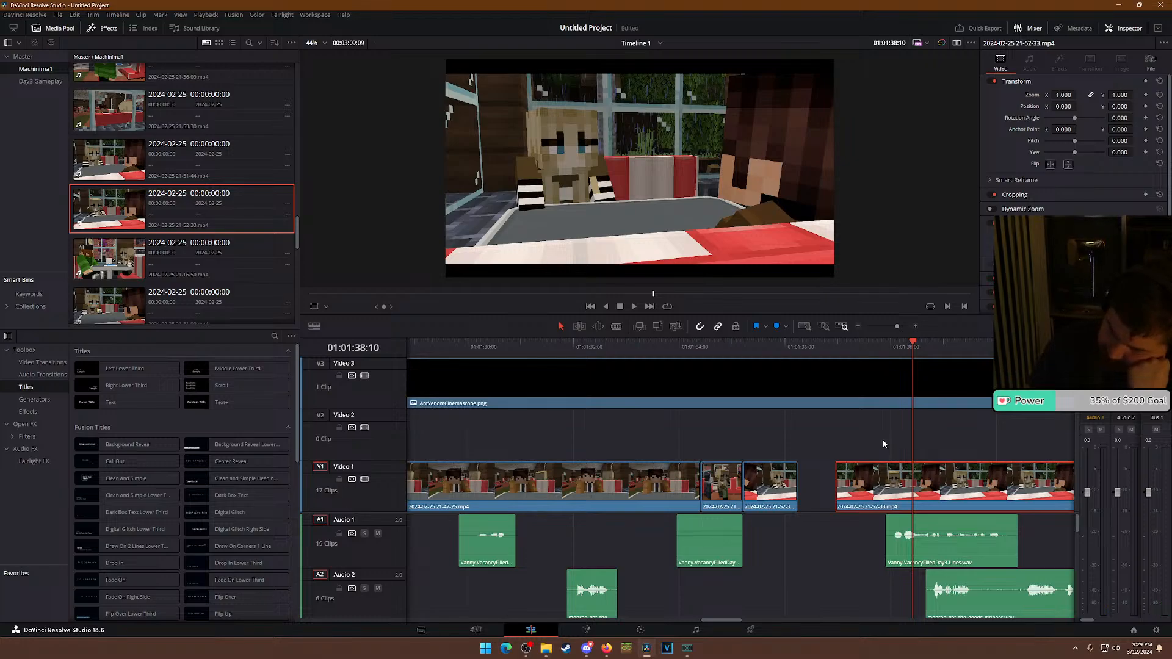
pyautogui.moveTo(864, 353); pyautogui.dragTo(773, 357)
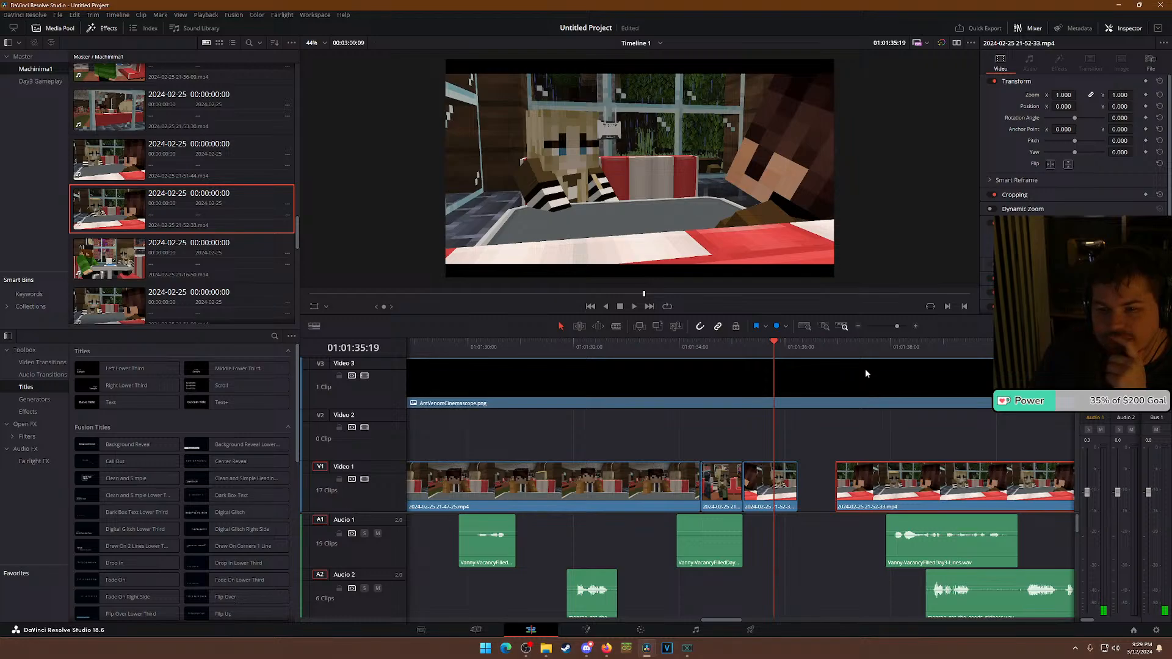
pyautogui.click(853, 350)
pyautogui.moveTo(855, 353); pyautogui.dragTo(911, 359)
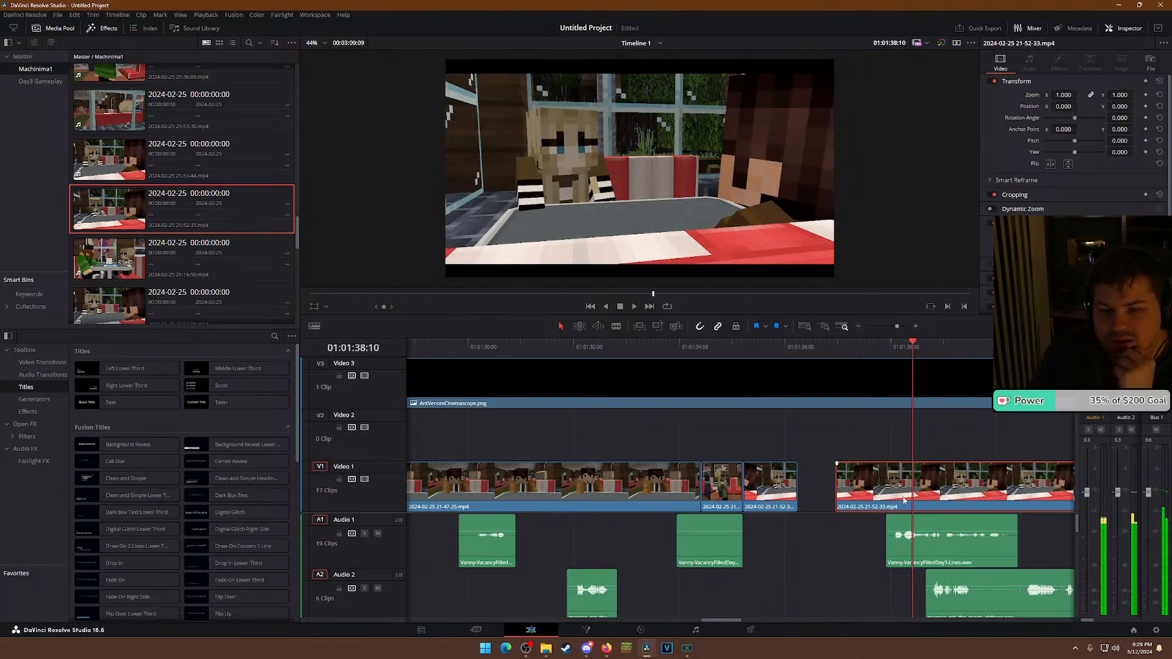
pyautogui.moveTo(896, 488); pyautogui.dragTo(859, 488)
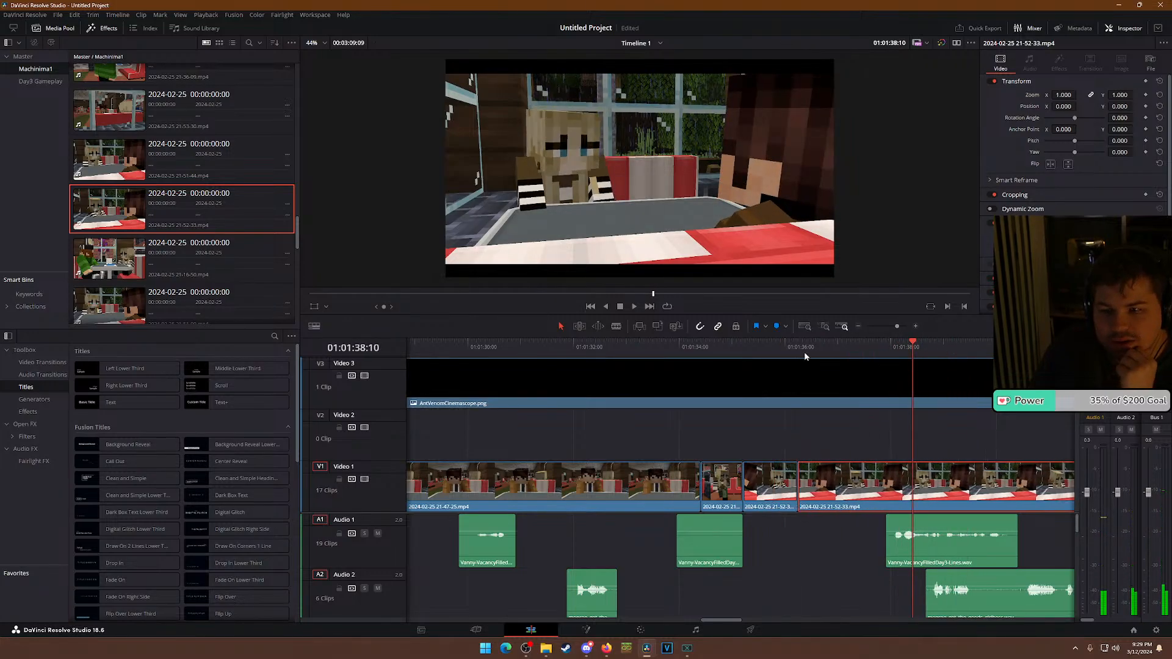
# Scrub the joined 21-52-33 pieces up to 01:01:38:11 and back to the 21-48-16 shot to examine the cuts.
pyautogui.click(755, 346)
pyautogui.moveTo(708, 347); pyautogui.dragTo(824, 376)
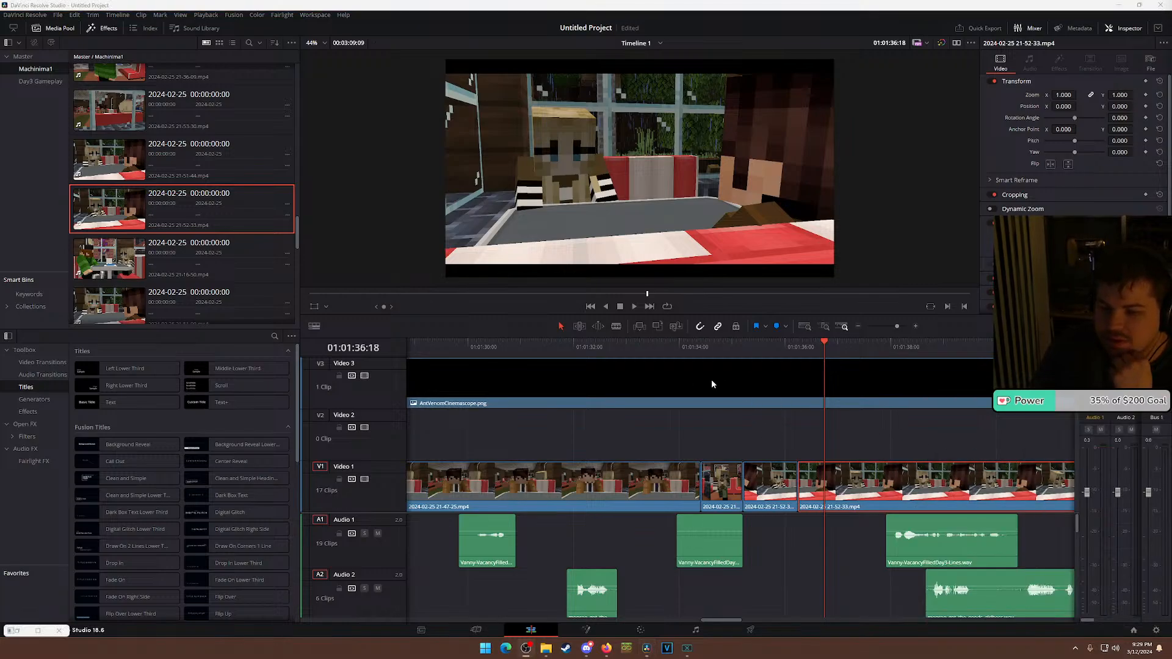
pyautogui.moveTo(820, 355); pyautogui.dragTo(914, 358)
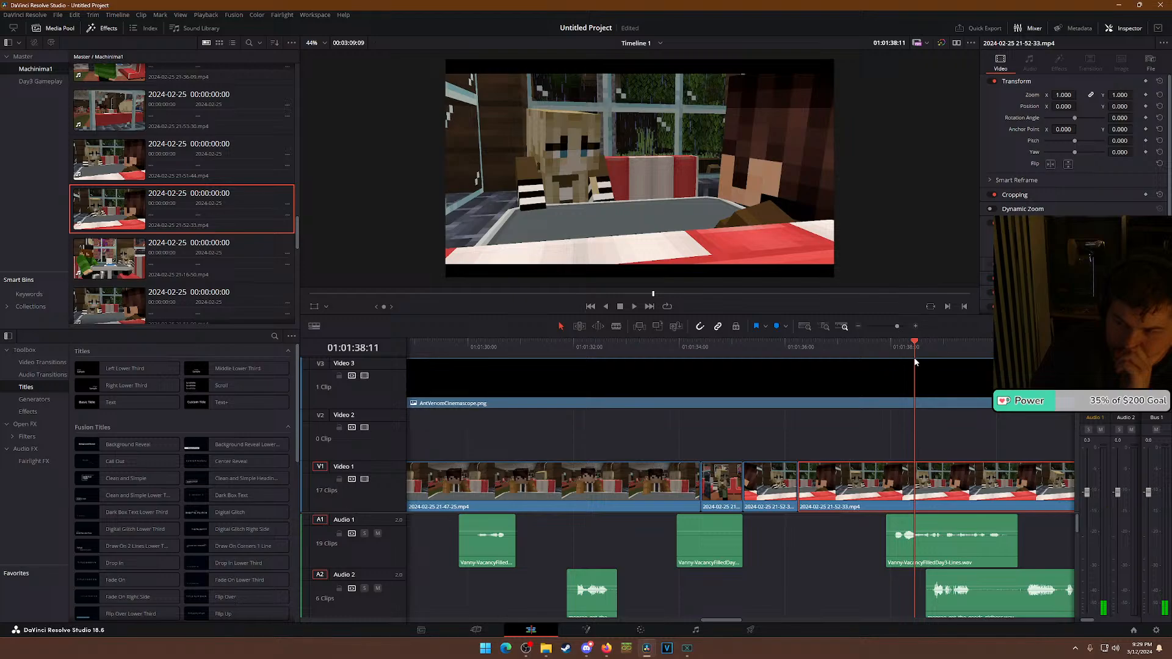
pyautogui.moveTo(916, 362); pyautogui.dragTo(727, 339)
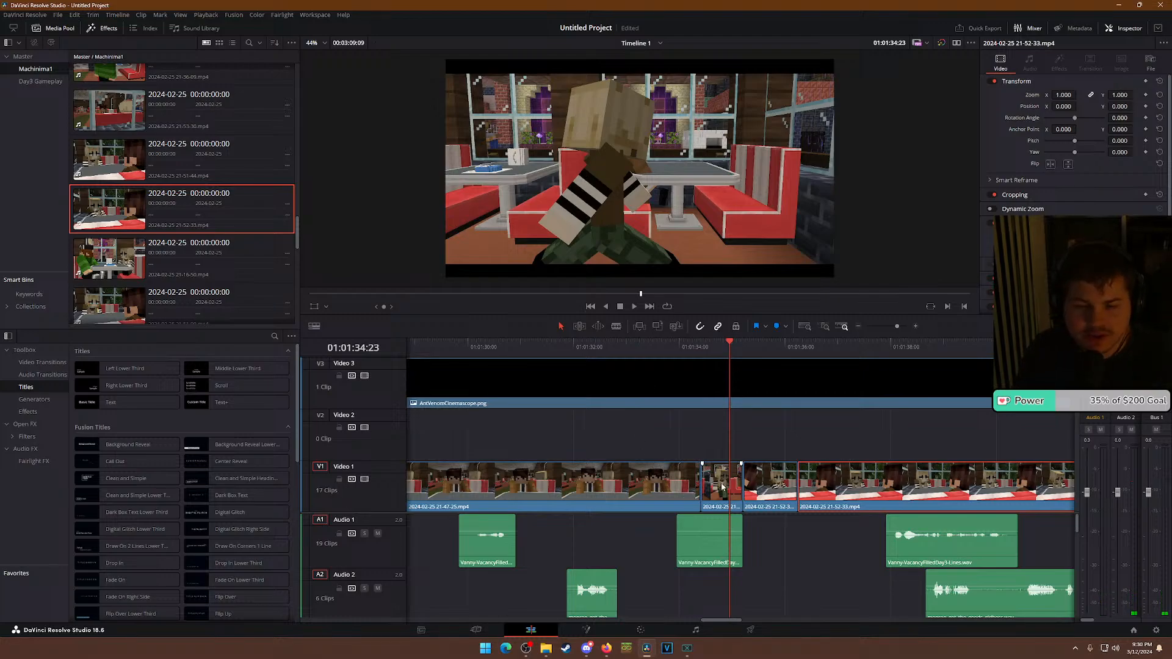
# Look over the whole timeline, check the frame at 01:00:14:07, and return the playhead to the timeline's start.
pyautogui.hotkey('shift', 'z')
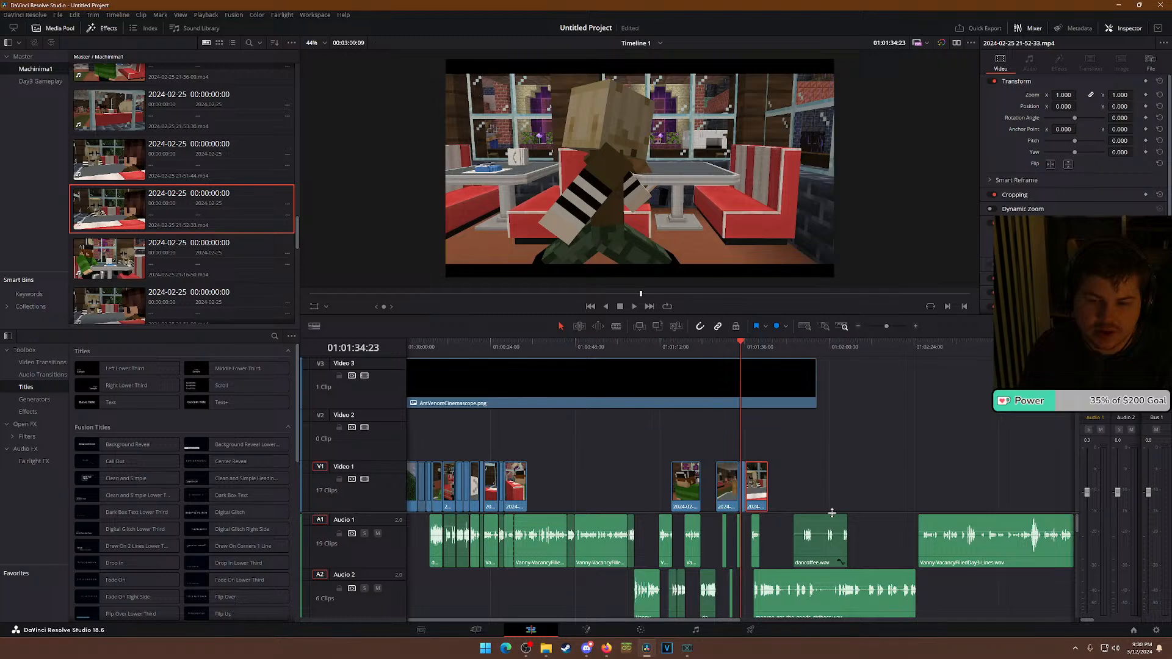
pyautogui.click(485, 346)
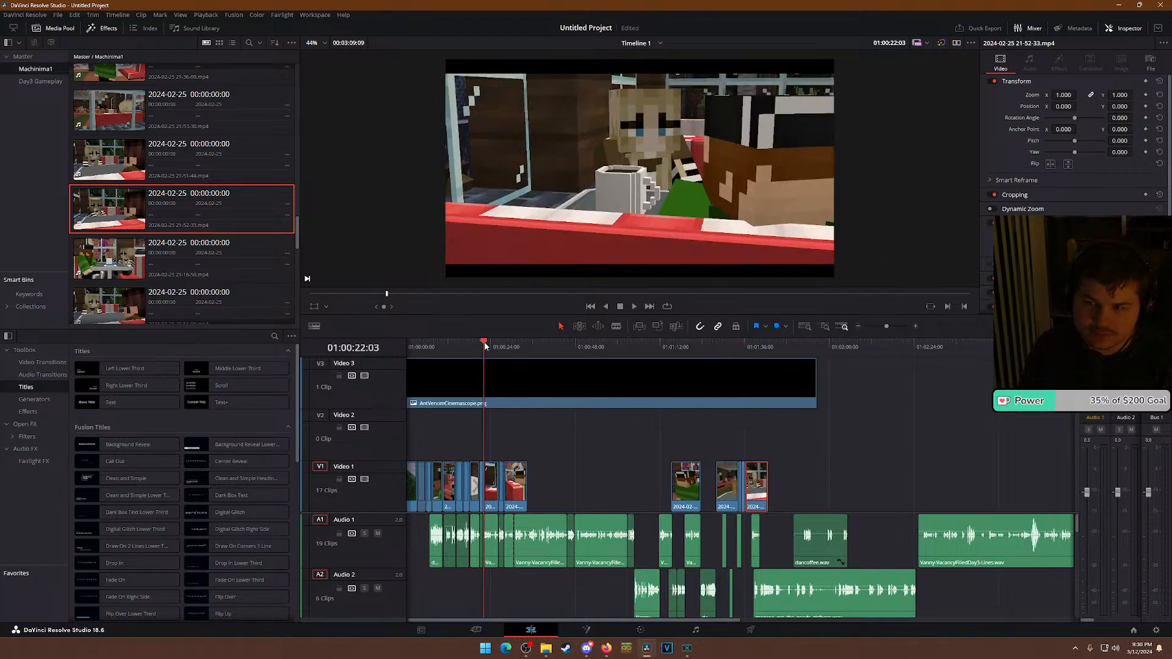
pyautogui.moveTo(485, 347); pyautogui.dragTo(458, 347)
pyautogui.hotkey('ctrl', '=')
pyautogui.hotkey('ctrl', '=')
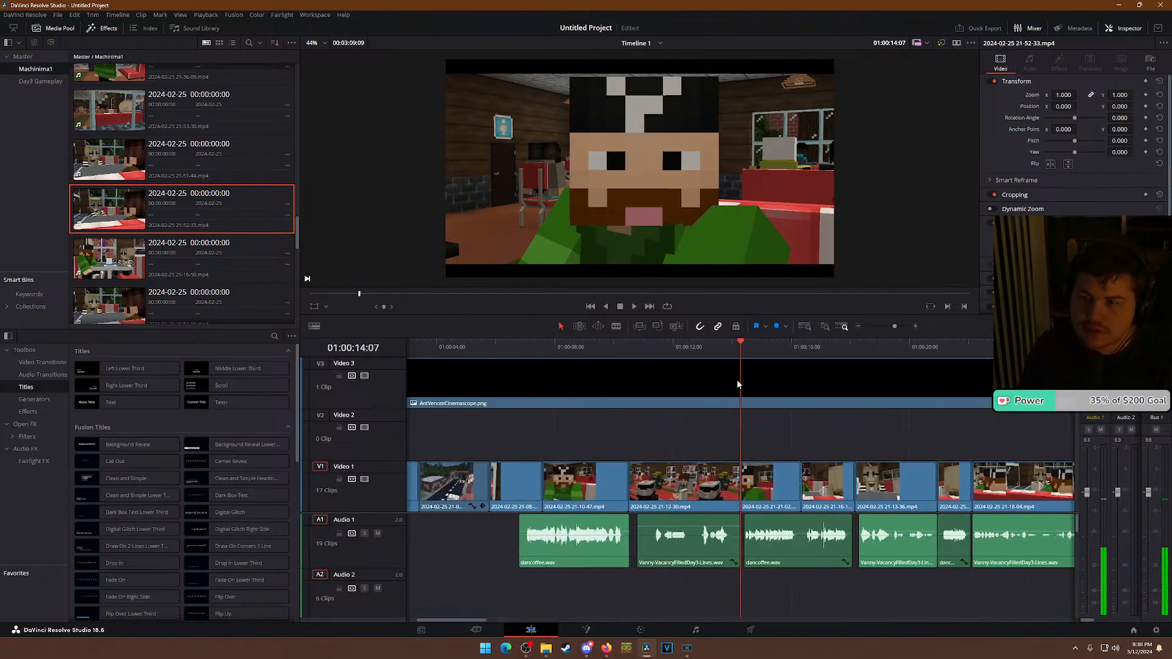
pyautogui.press('Home')
pyautogui.hotkey('ctrl', '-')
pyautogui.hotkey('ctrl', '-')
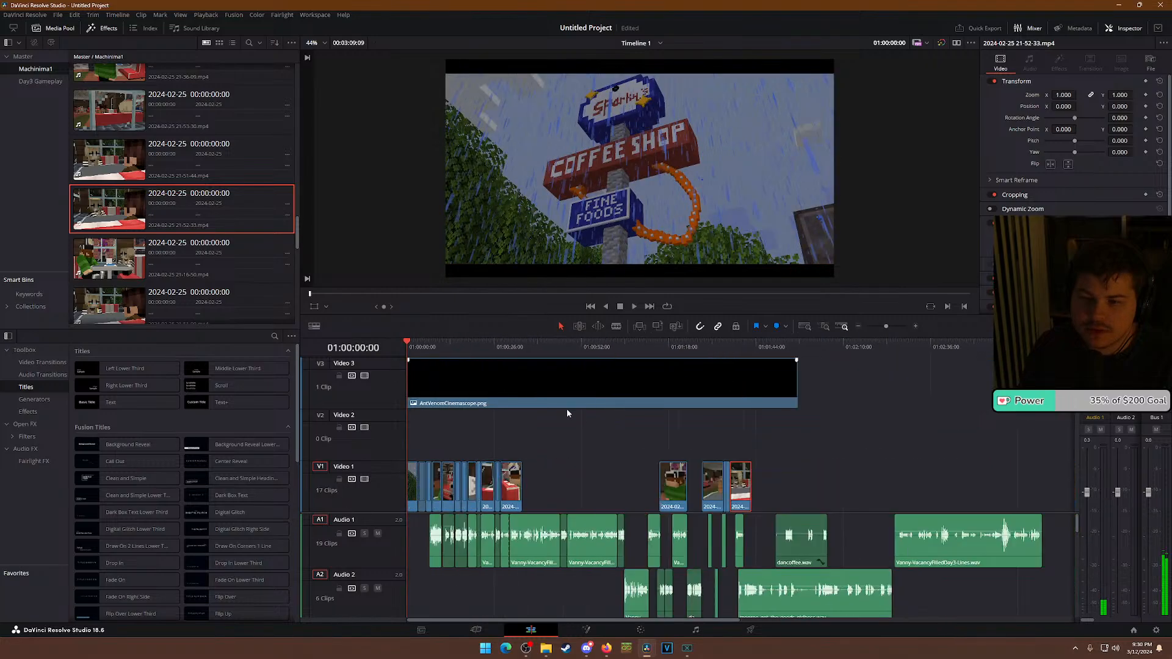
pyautogui.hotkey('ctrl', '-')
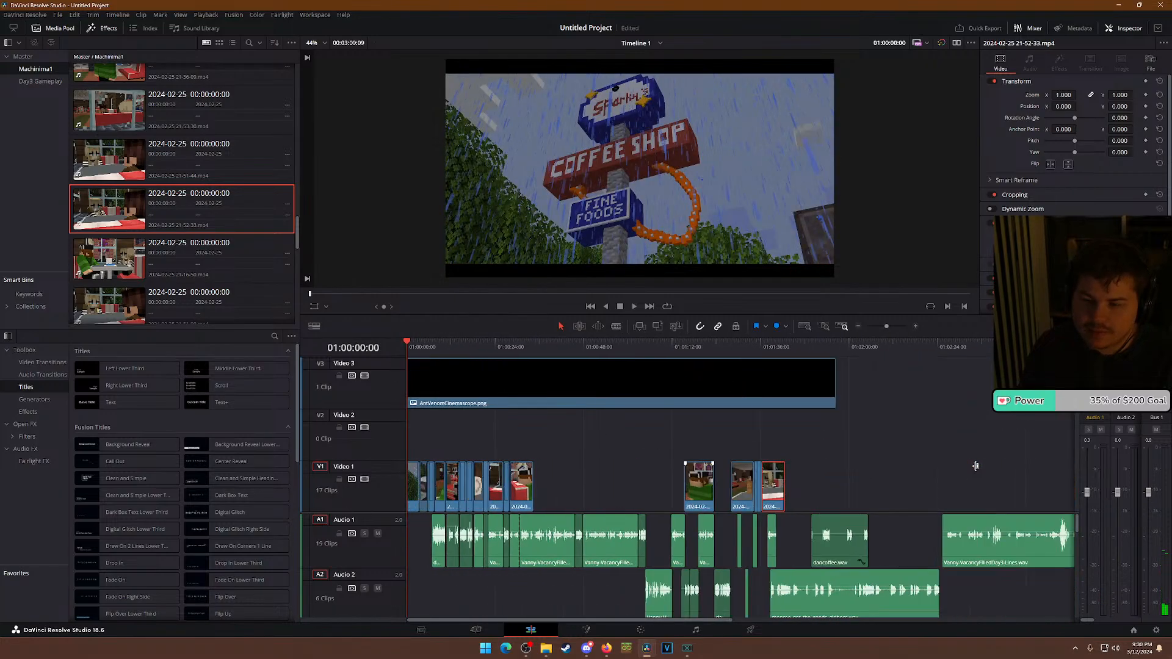
pyautogui.press('q')
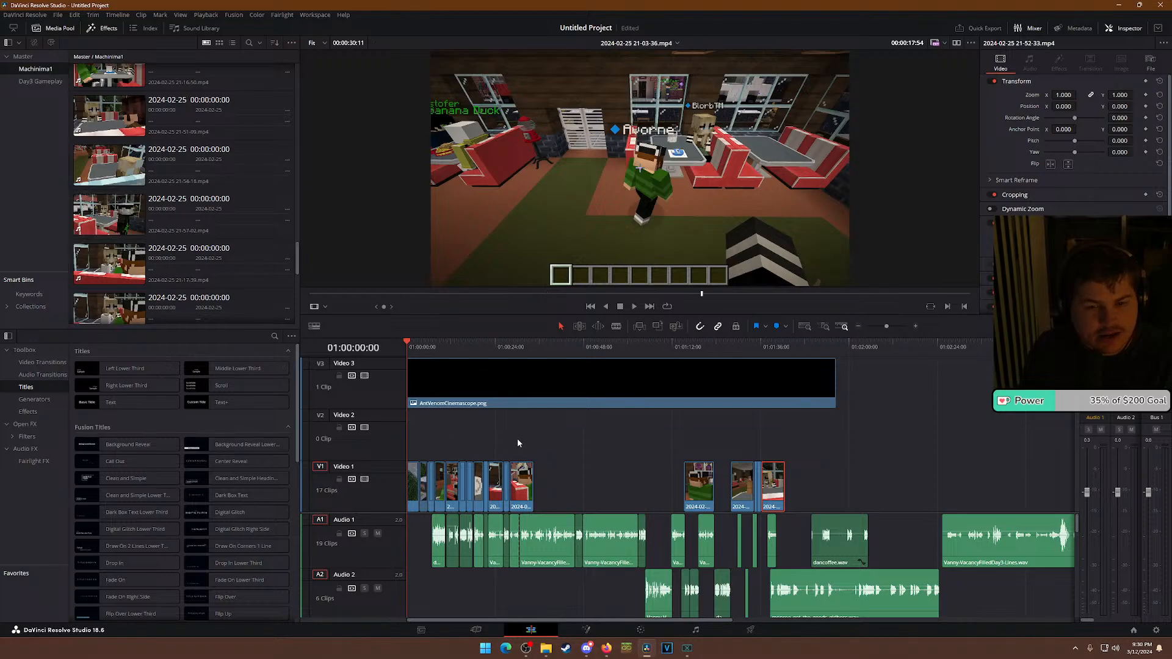
pyautogui.scroll(-5, 217, 314)
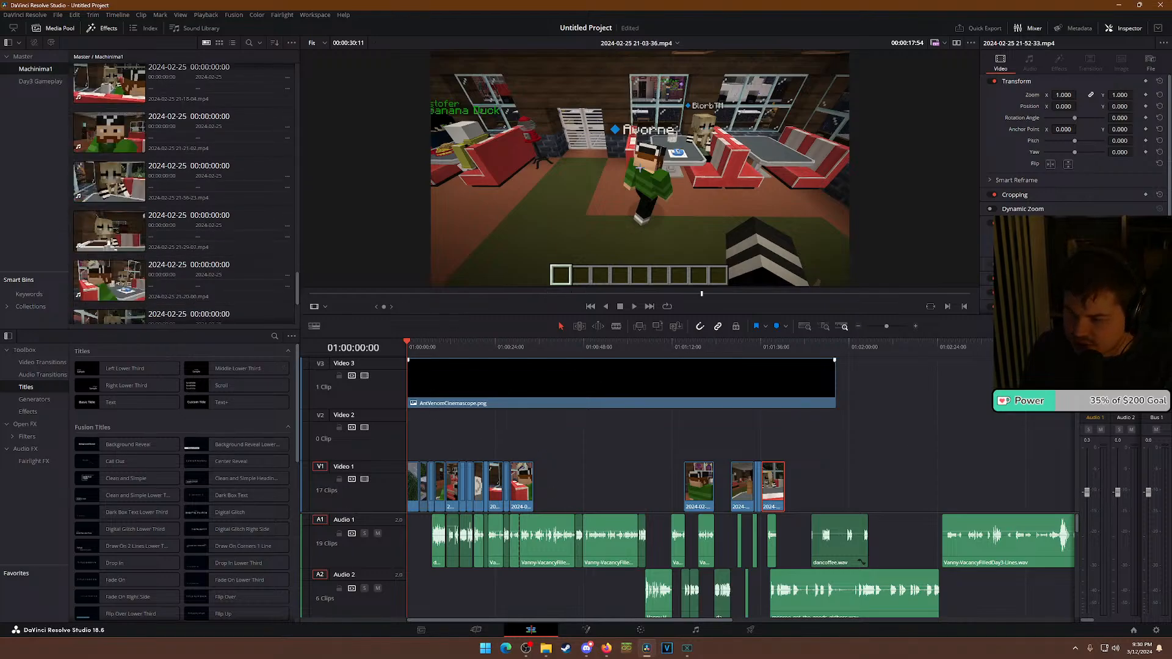
pyautogui.hotkey('alt', 'Tab')
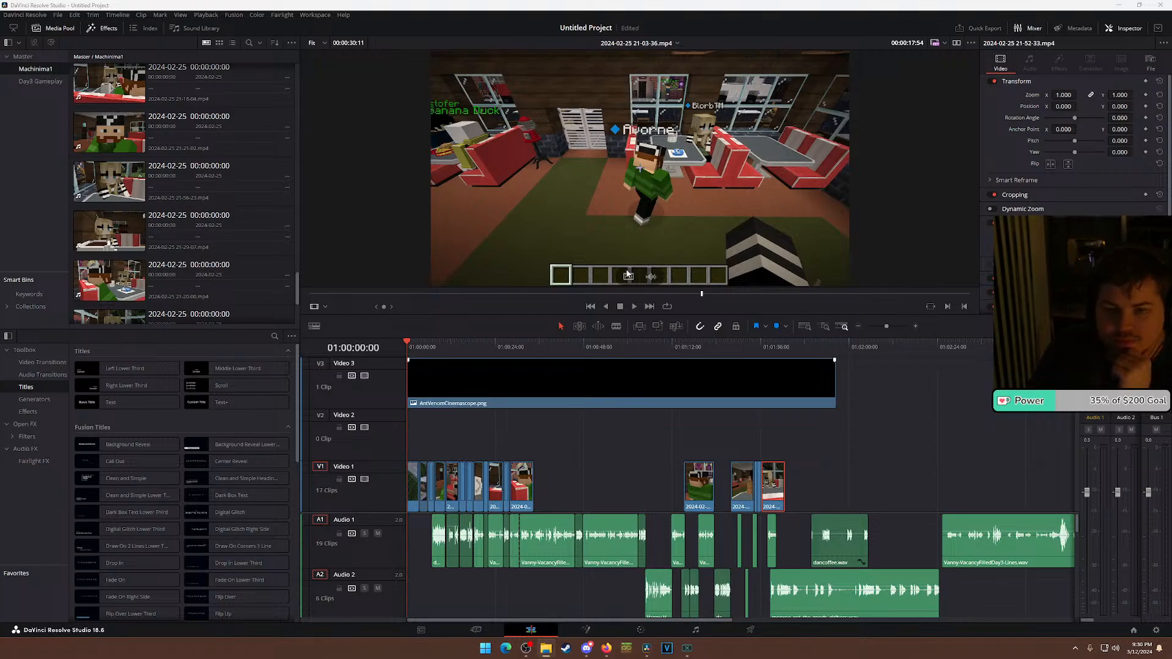
# Play the opening shots from the start of the timeline, replay from 01:00:07:11, and stop at 01:00:08:00.
pyautogui.click(400, 348)
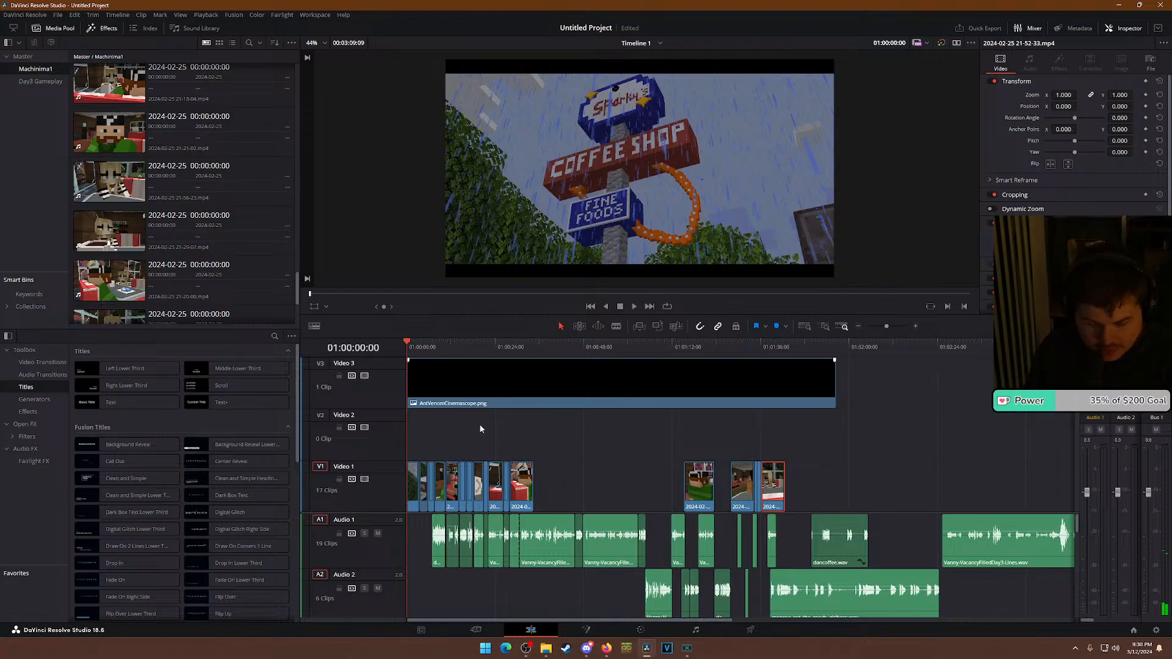
pyautogui.scroll(5, 479, 424)
pyautogui.moveTo(444, 347); pyautogui.dragTo(381, 342)
pyautogui.press('space')
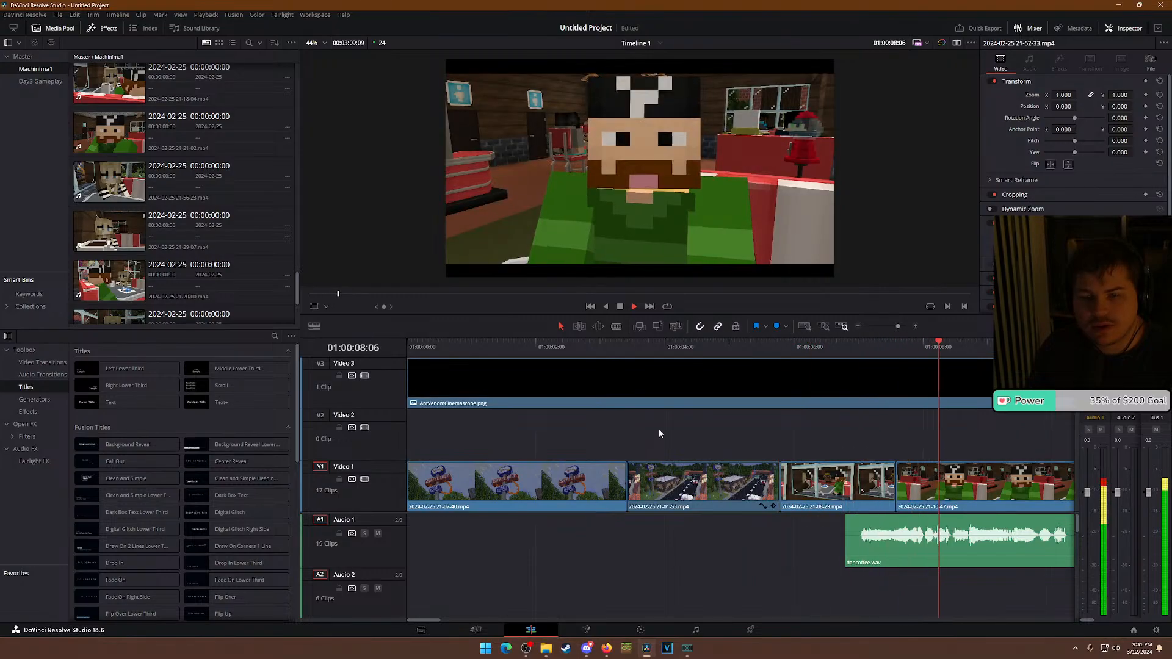
pyautogui.click(885, 346)
pyautogui.click(886, 347)
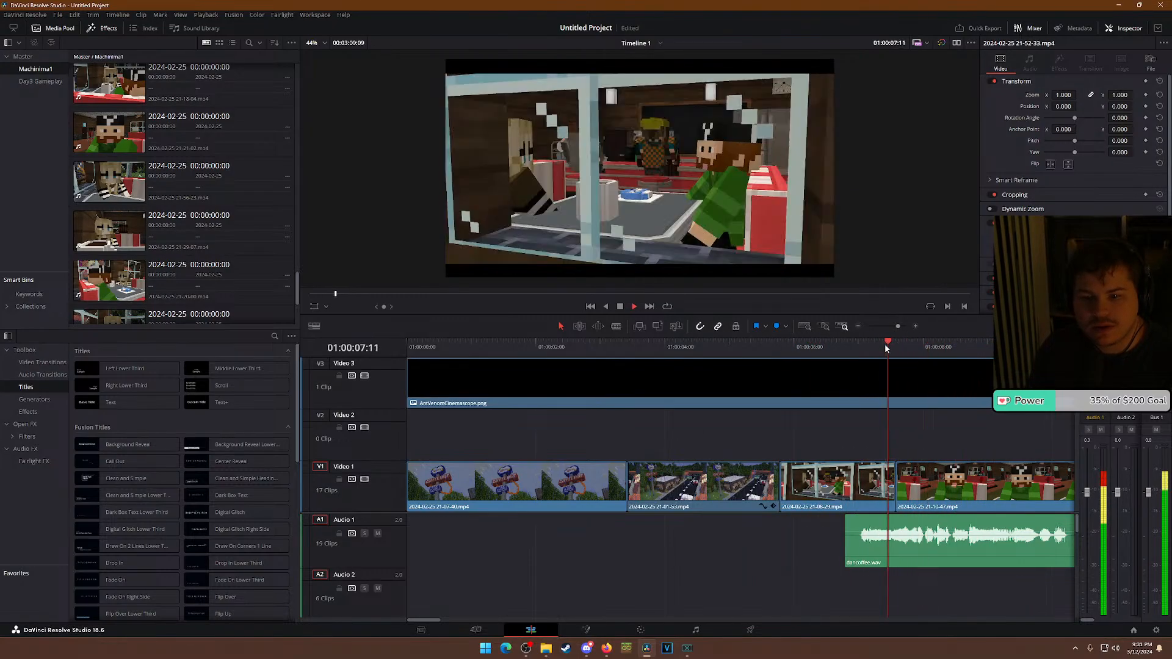
pyautogui.hotkey('ctrl', '-')
pyautogui.hotkey('ctrl', '-')
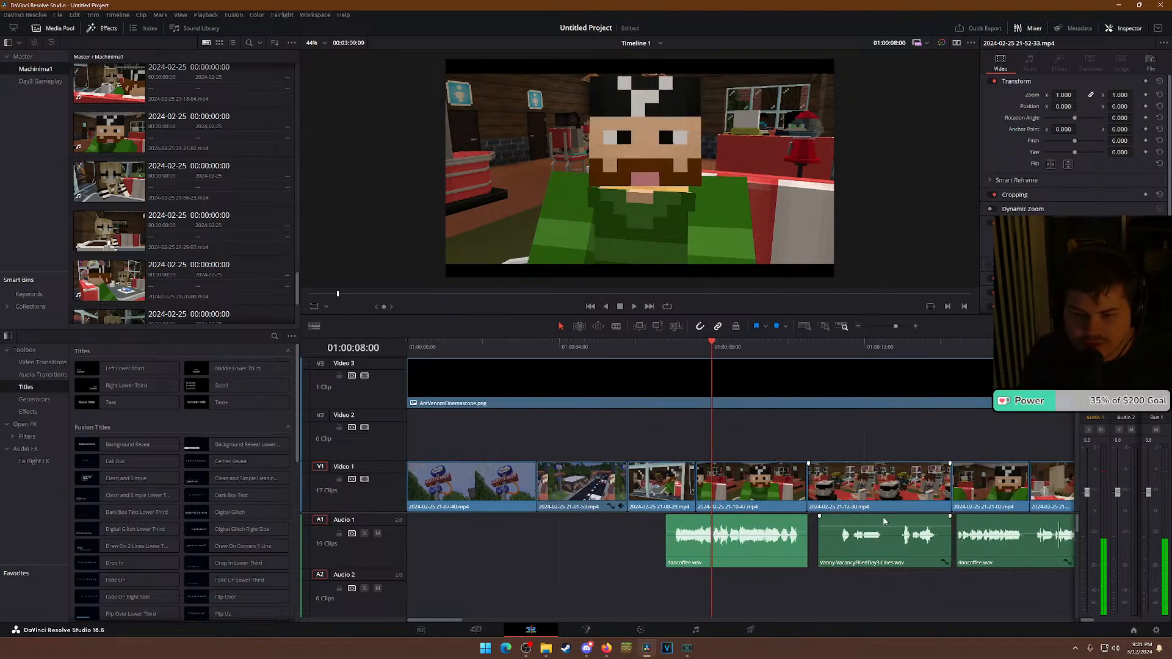
# Scrub to 01:00:18:18 and look over the opening run of dialogue clips on Audio 1, clearing the selection.
pyautogui.moveTo(746, 352); pyautogui.dragTo(998, 346)
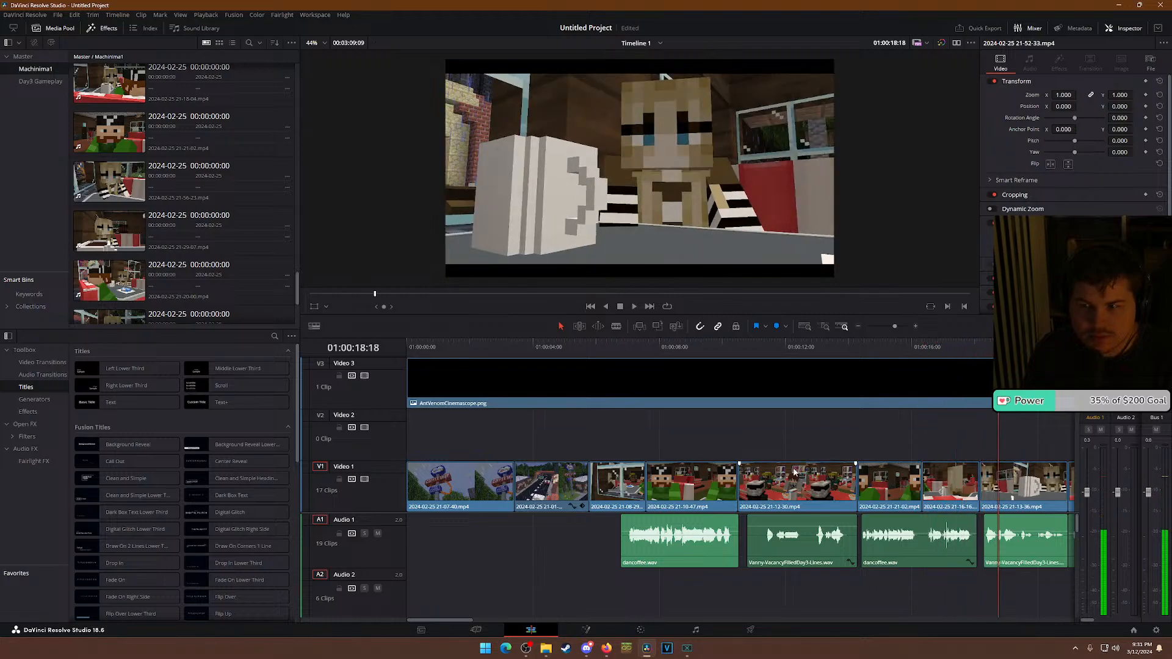
pyautogui.hotkey('ctrl', '-')
pyautogui.hotkey('ctrl', '-')
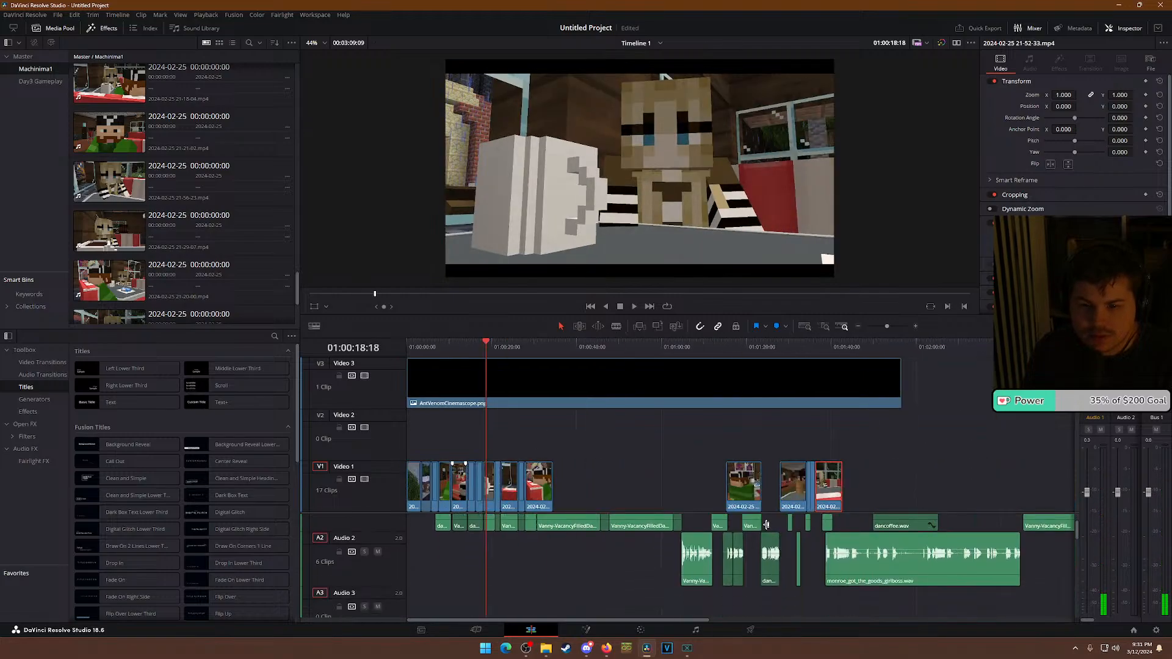
pyautogui.moveTo(456, 542); pyautogui.dragTo(693, 526)
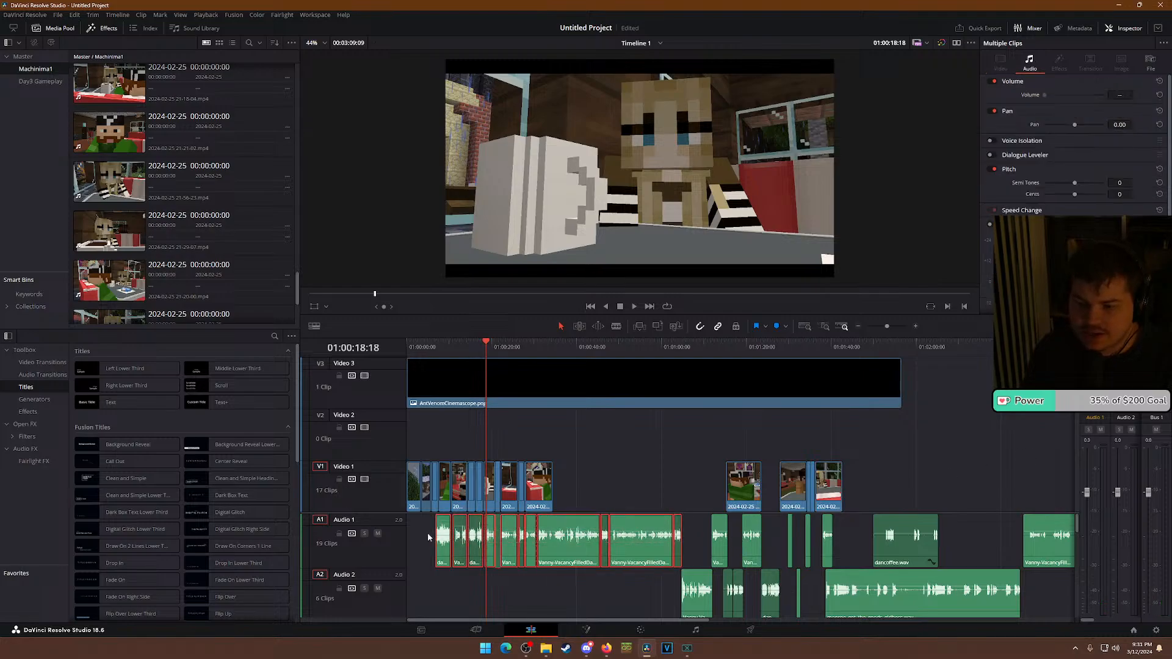
pyautogui.hotkey('ctrl', '=')
pyautogui.hotkey('ctrl', '=')
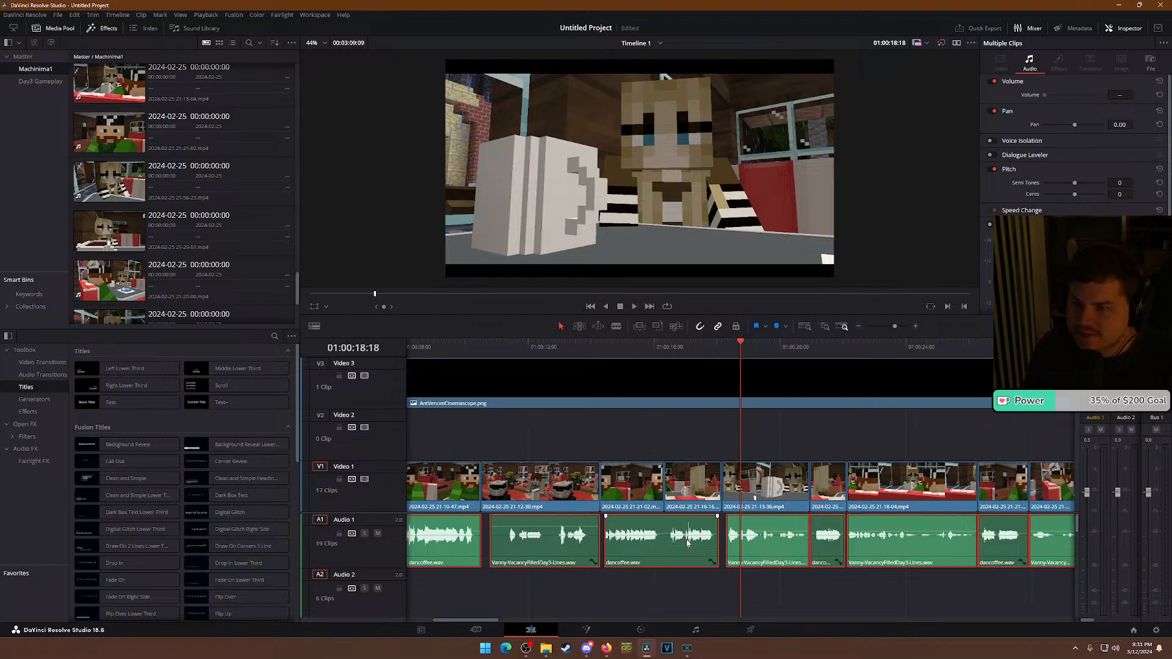
pyautogui.click(541, 580)
# Scrub the 21-08-29 window shot between 01:00:06:12 and 01:00:07:10 to examine where the first dancoffee.wav line overlaps it.
pyautogui.scroll(-5, 541, 581)
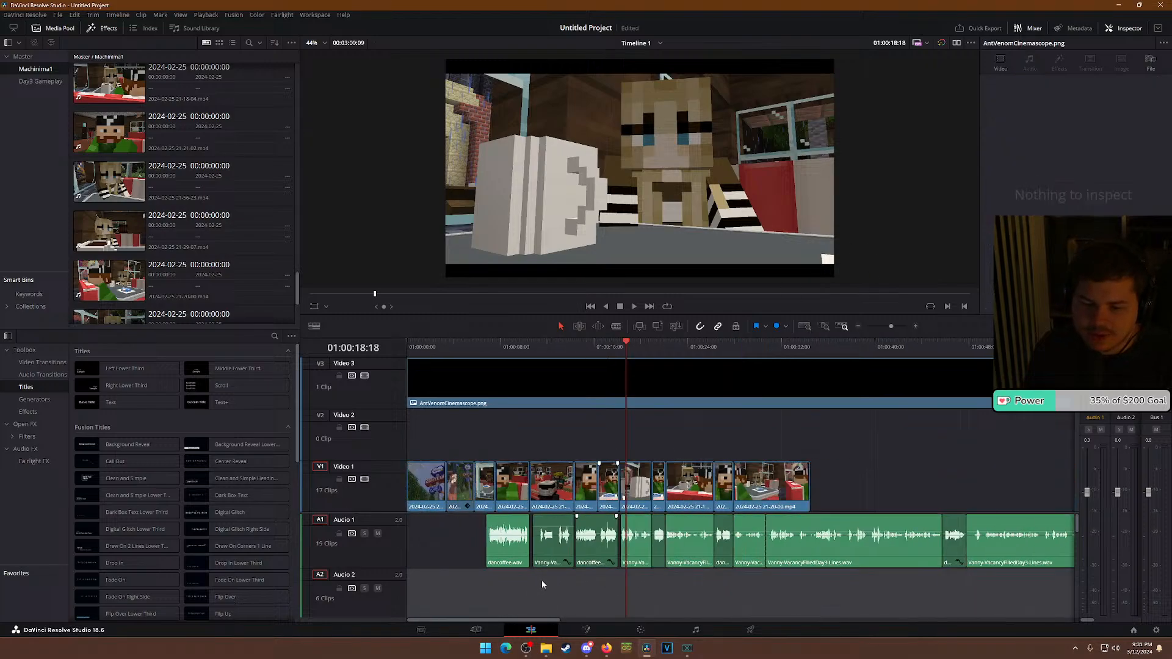
pyautogui.click(437, 346)
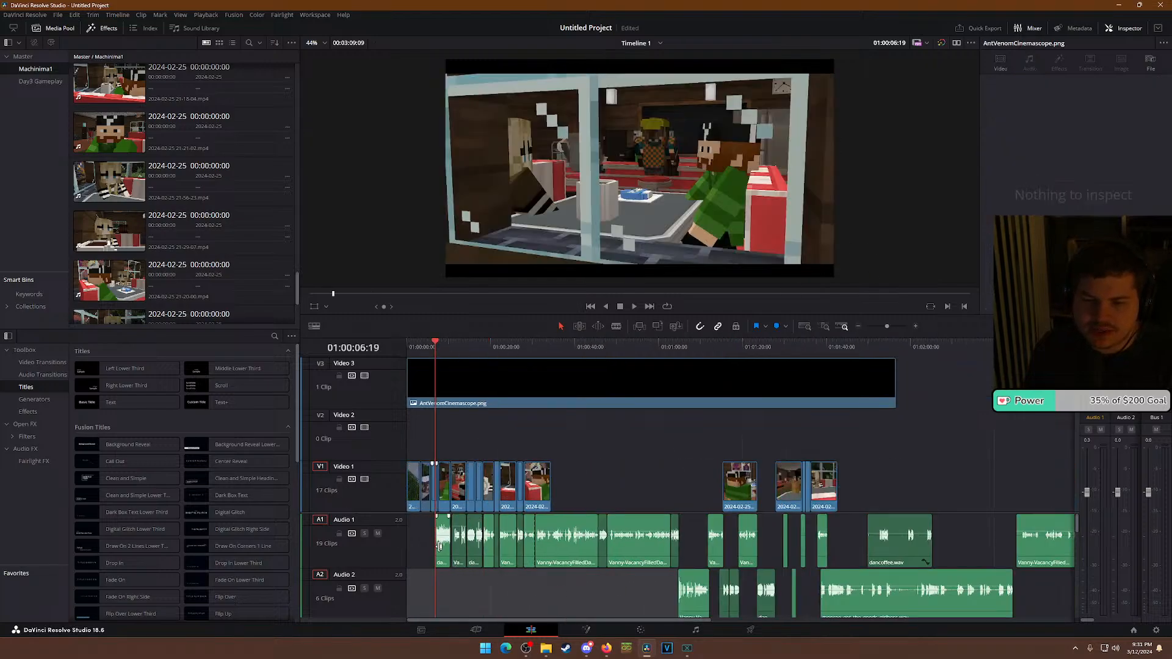
pyautogui.scroll(4, 480, 567)
pyautogui.scroll(3, 477, 563)
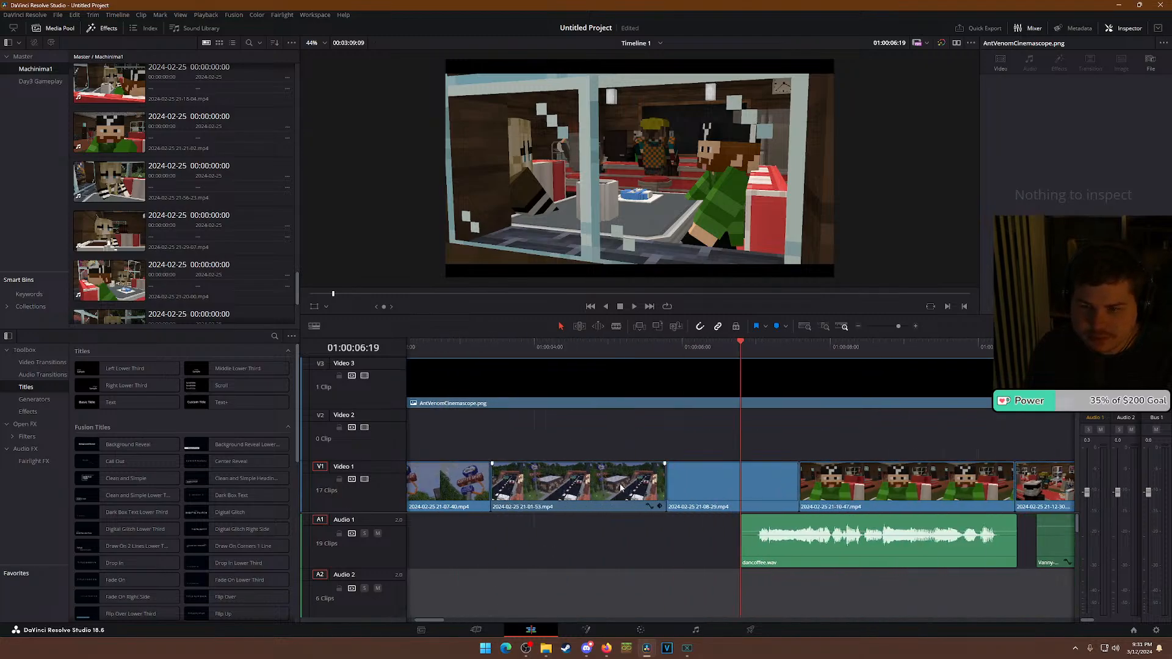
pyautogui.click(681, 507)
pyautogui.scroll(-3, 694, 574)
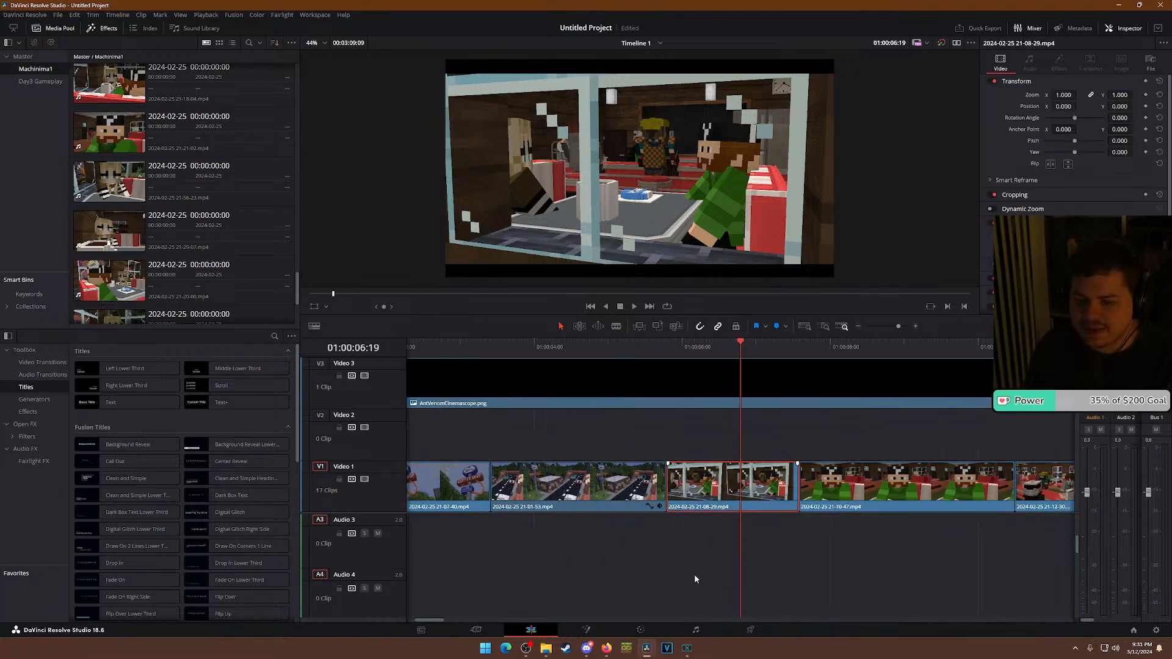
pyautogui.moveTo(685, 346); pyautogui.dragTo(719, 347)
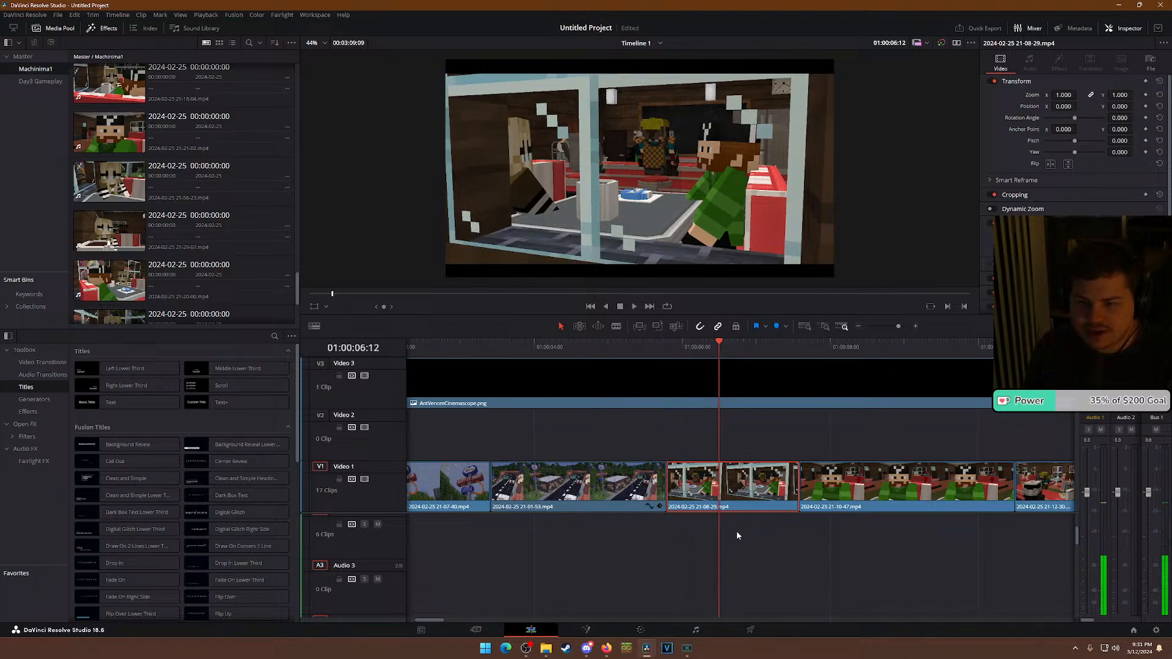
pyautogui.scroll(3, 735, 529)
pyautogui.click(786, 346)
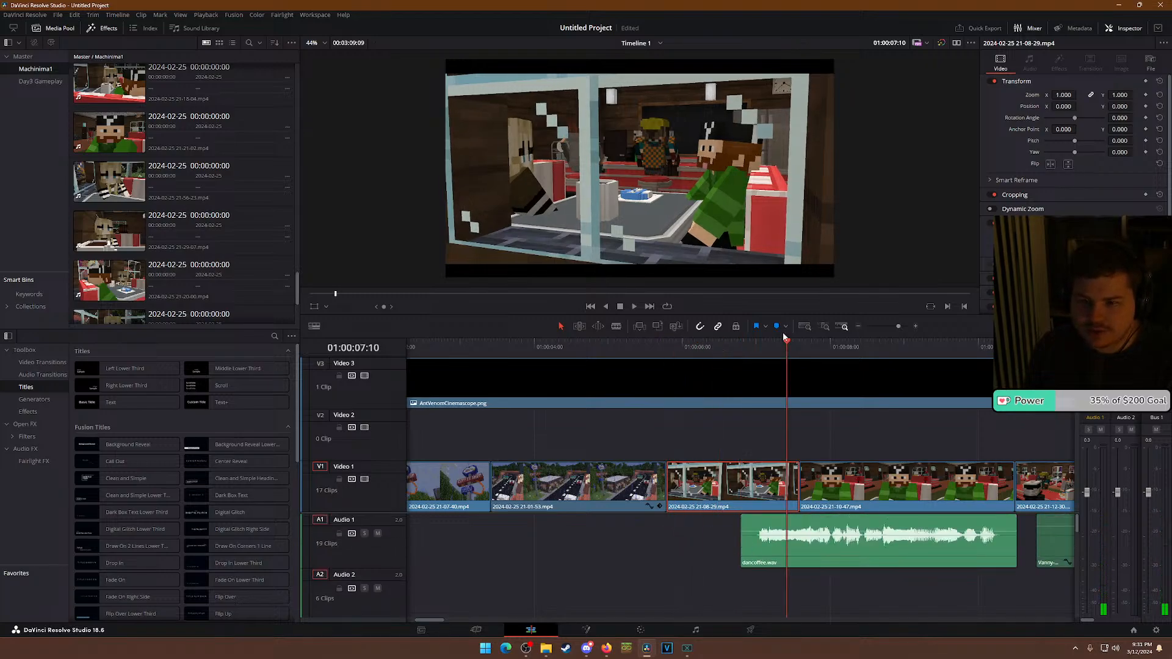
# Split the first dancoffee.wav line at 01:00:07:14, where the window shot cuts to the 21-10-47 shot.
pyautogui.click(790, 345)
pyautogui.press('Down')
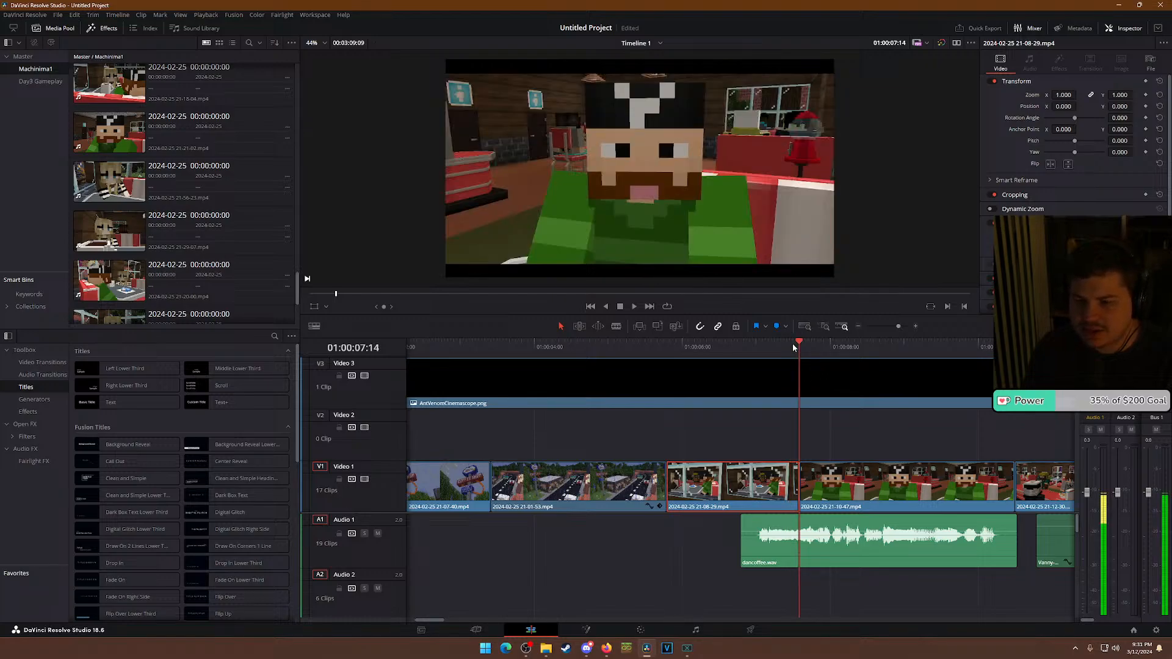
pyautogui.scroll(2, 762, 504)
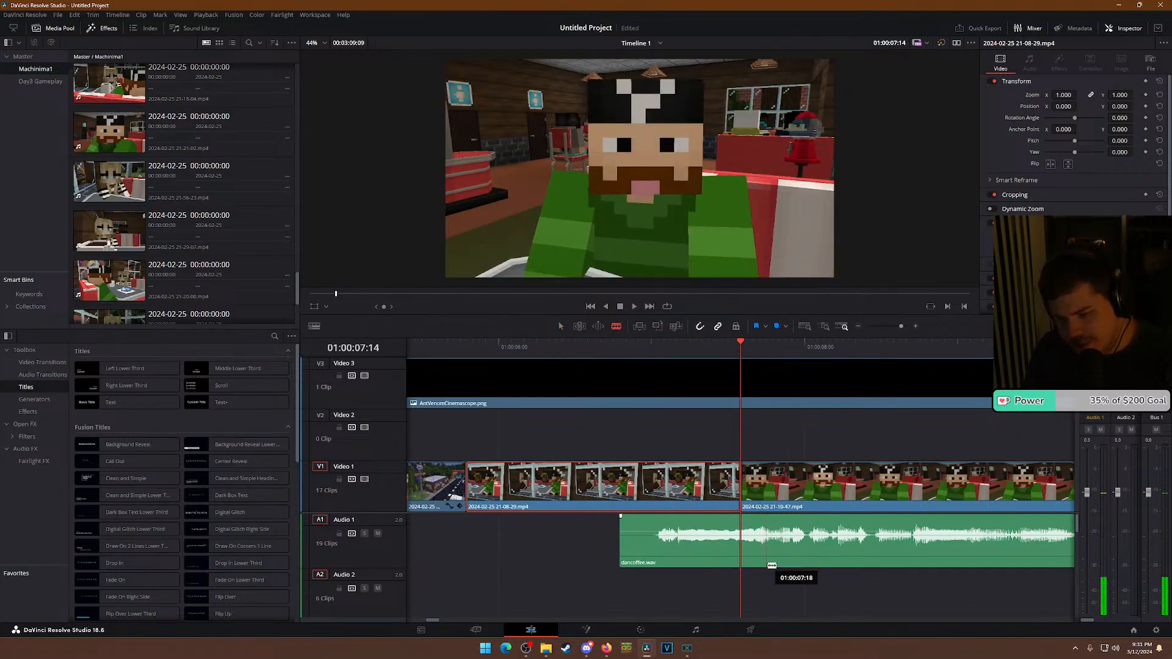
pyautogui.hotkey('ctrl', 'b')
# Set the pan of the first dancoffee.wav piece to 31.30 and play the line from 01:00:06:23.
pyautogui.click(688, 527)
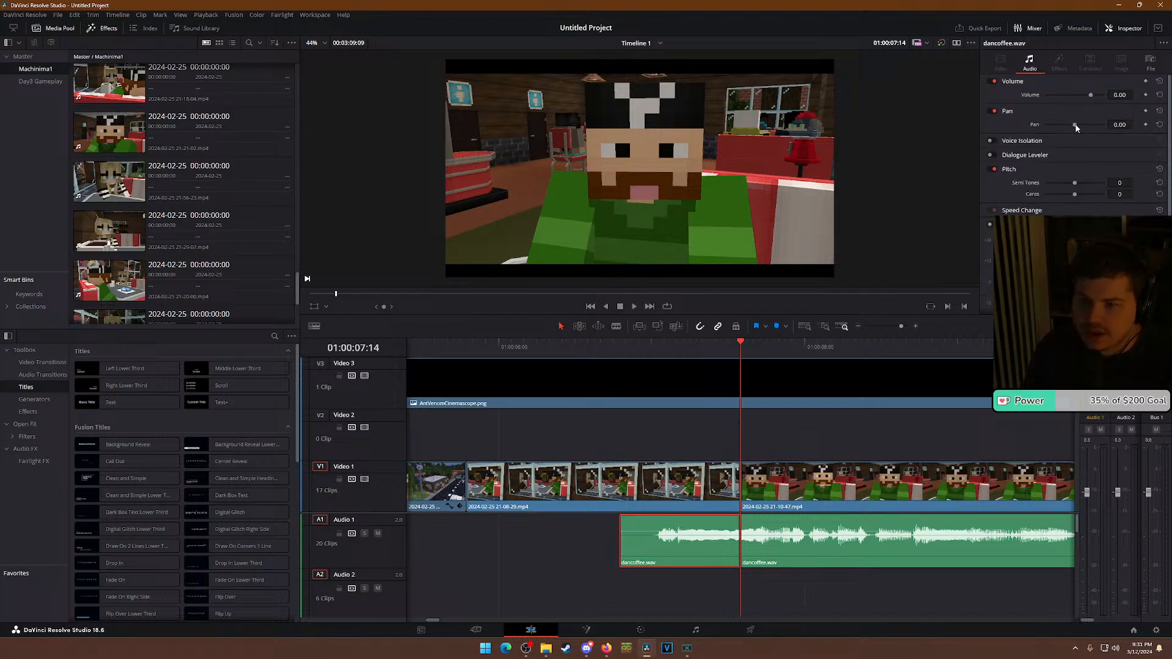
pyautogui.moveTo(1077, 125); pyautogui.dragTo(1081, 127)
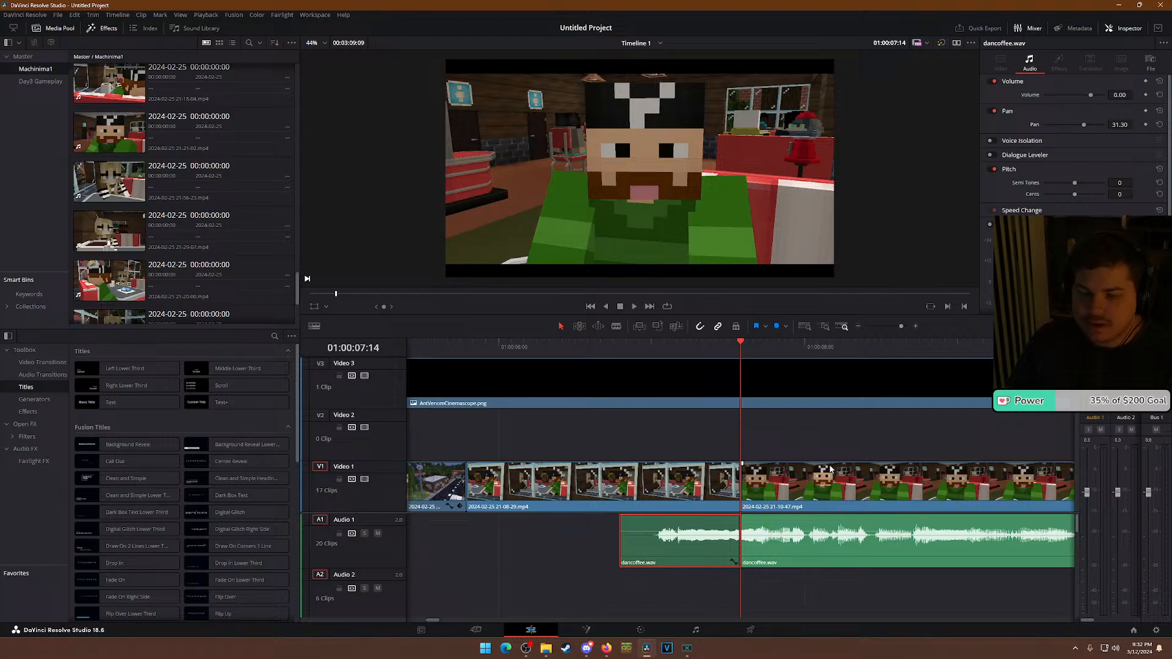
pyautogui.click(646, 349)
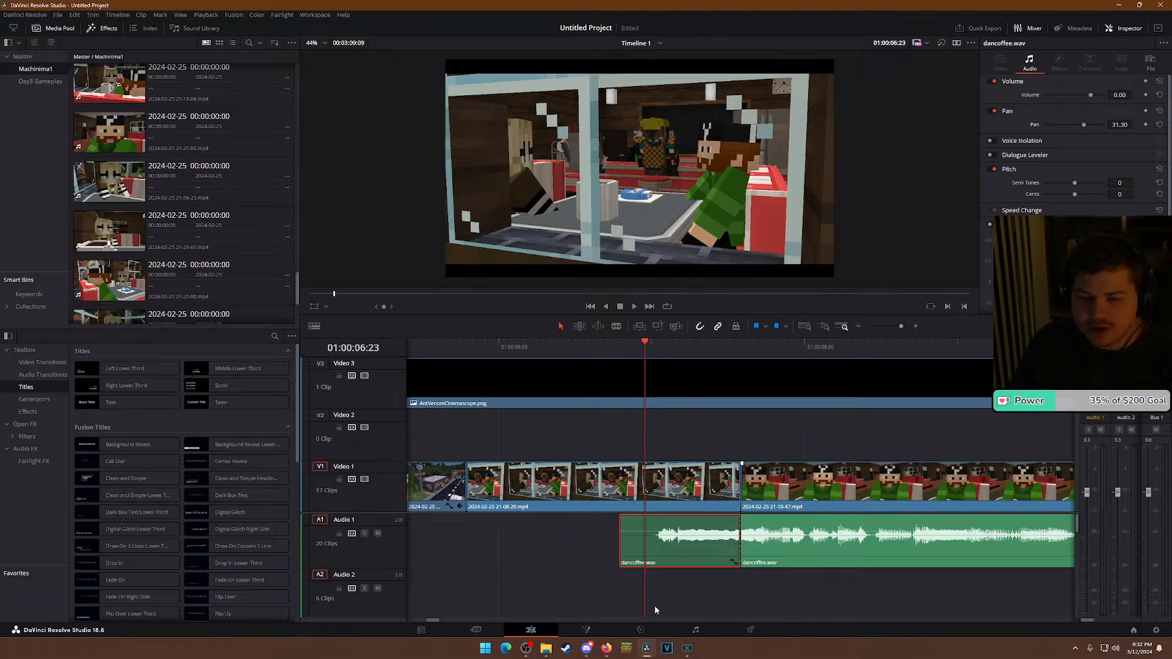
pyautogui.press('space')
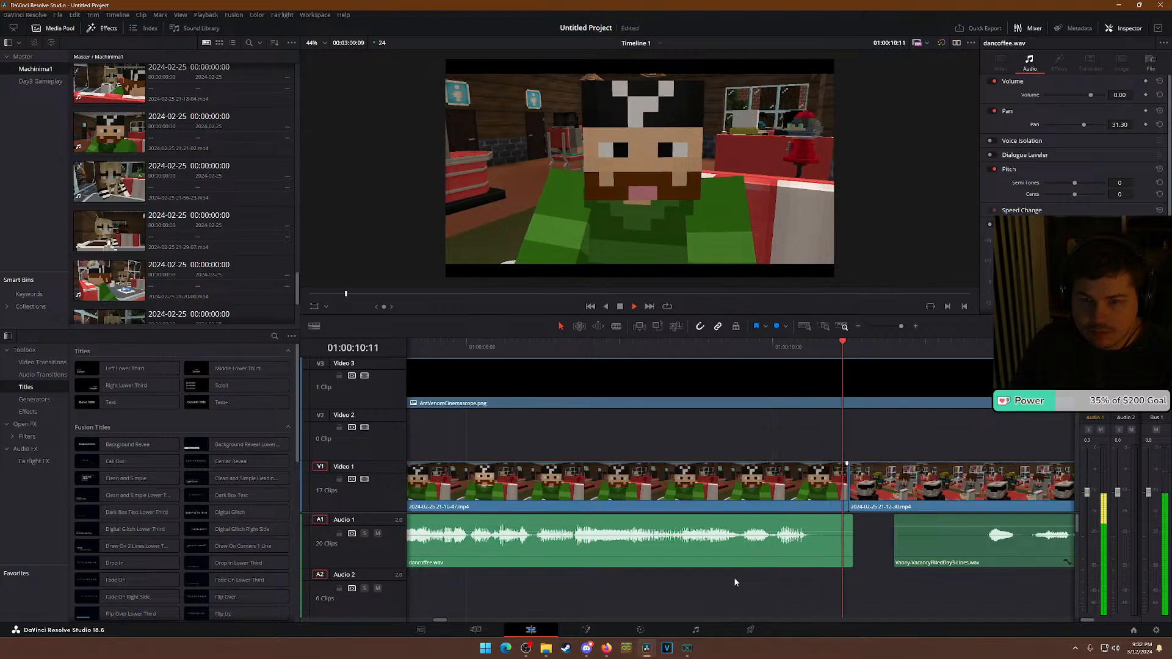
pyautogui.press('space')
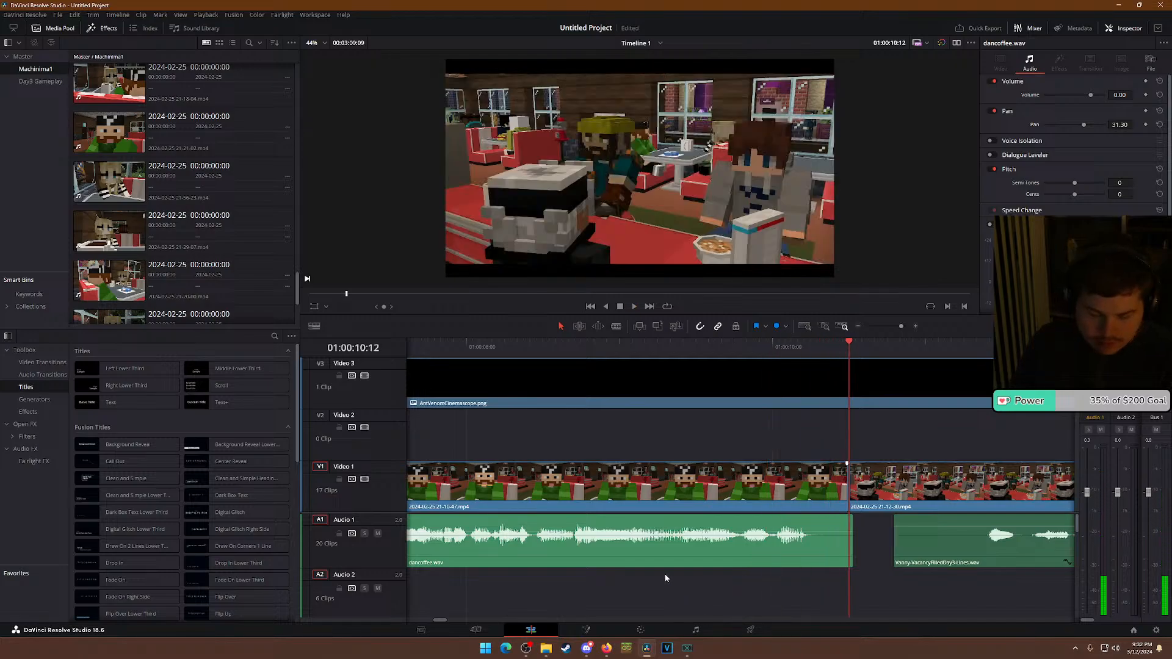
# Return the playhead to 01:00:06:19, lower the divider between viewer and timeline, and save the project.
pyautogui.scroll(-2, 672, 586)
pyautogui.scroll(-2, 672, 586)
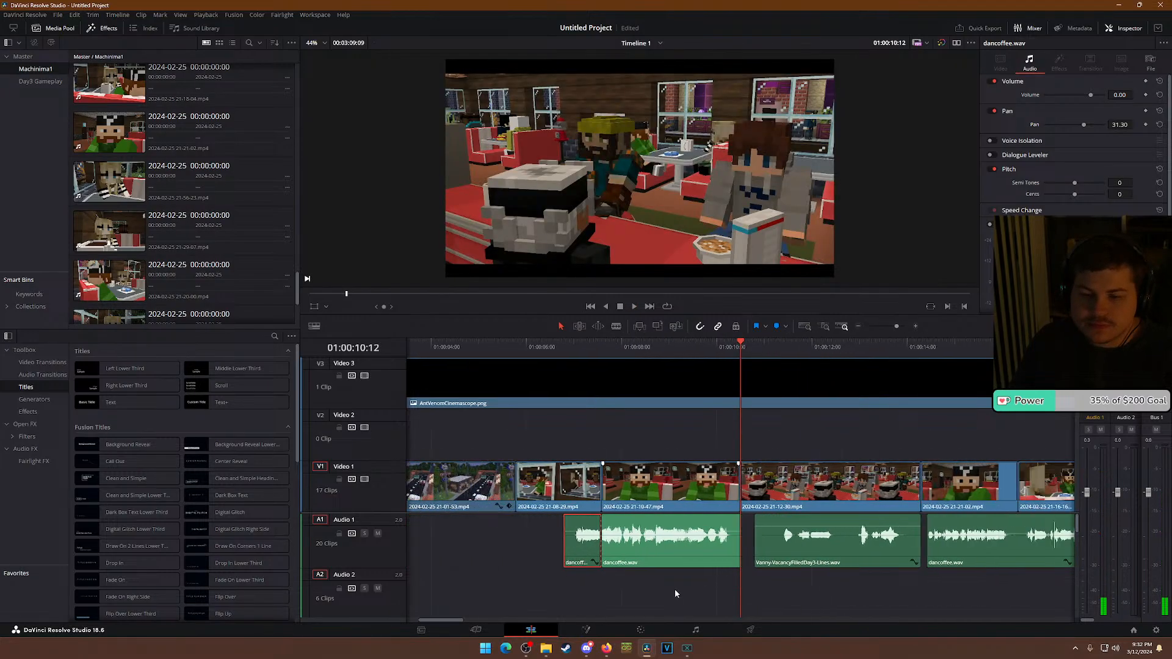
pyautogui.click(564, 347)
pyautogui.scroll(4, 677, 573)
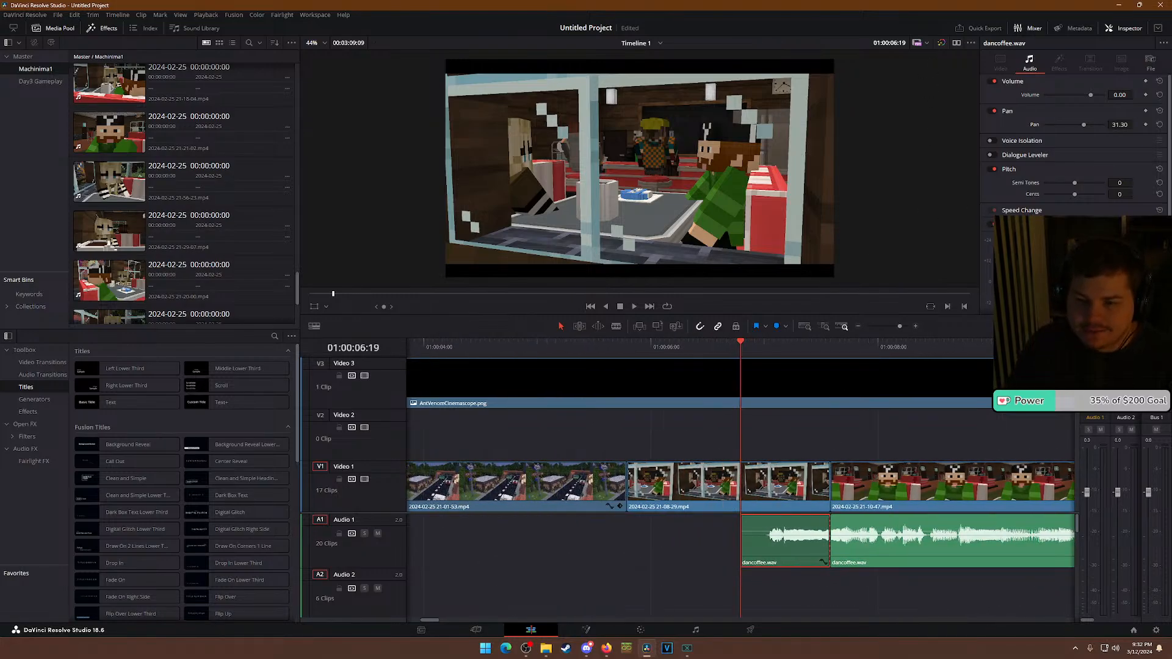
pyautogui.hotkey('ctrl', 's')
pyautogui.moveTo(869, 316); pyautogui.dragTo(871, 397)
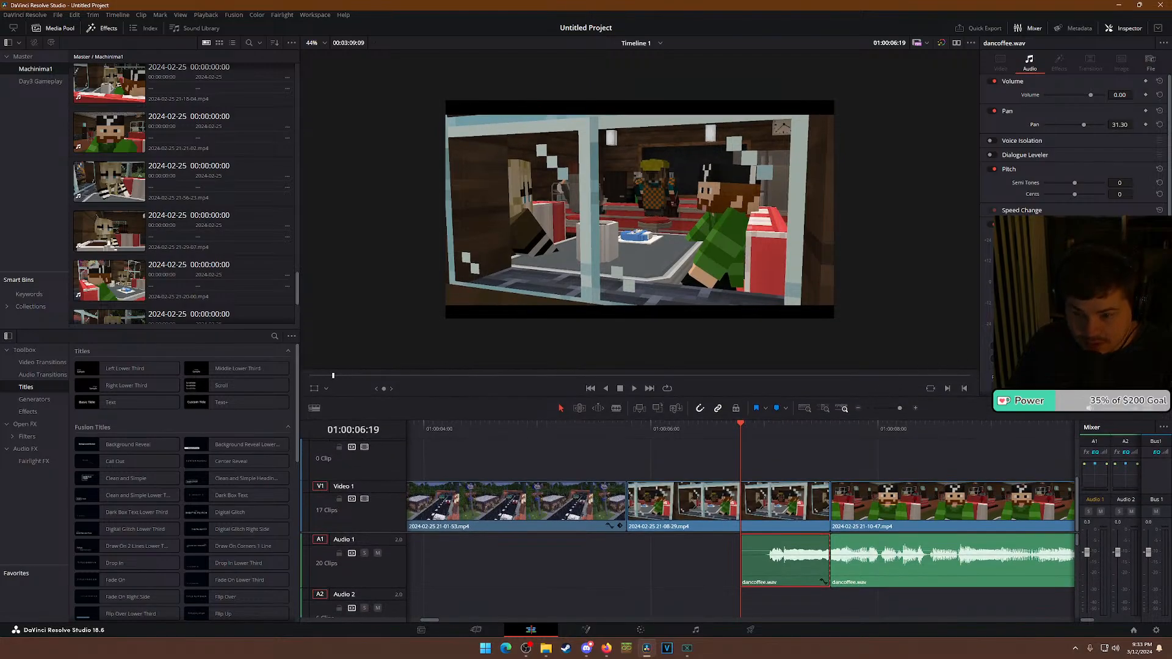
pyautogui.hotkey('ctrl', 's')
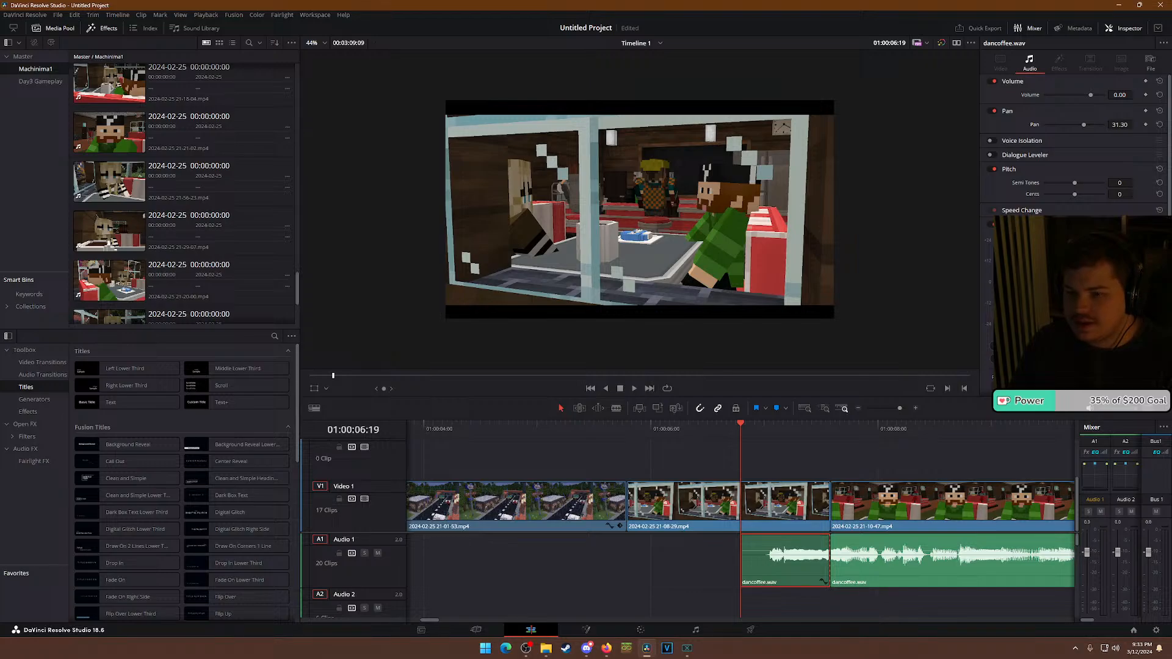
# Replay the panned dancoffee.wav piece across the cut to the 21-10-47 shot several times, stopping at 01:00:09:01.
pyautogui.press('space')
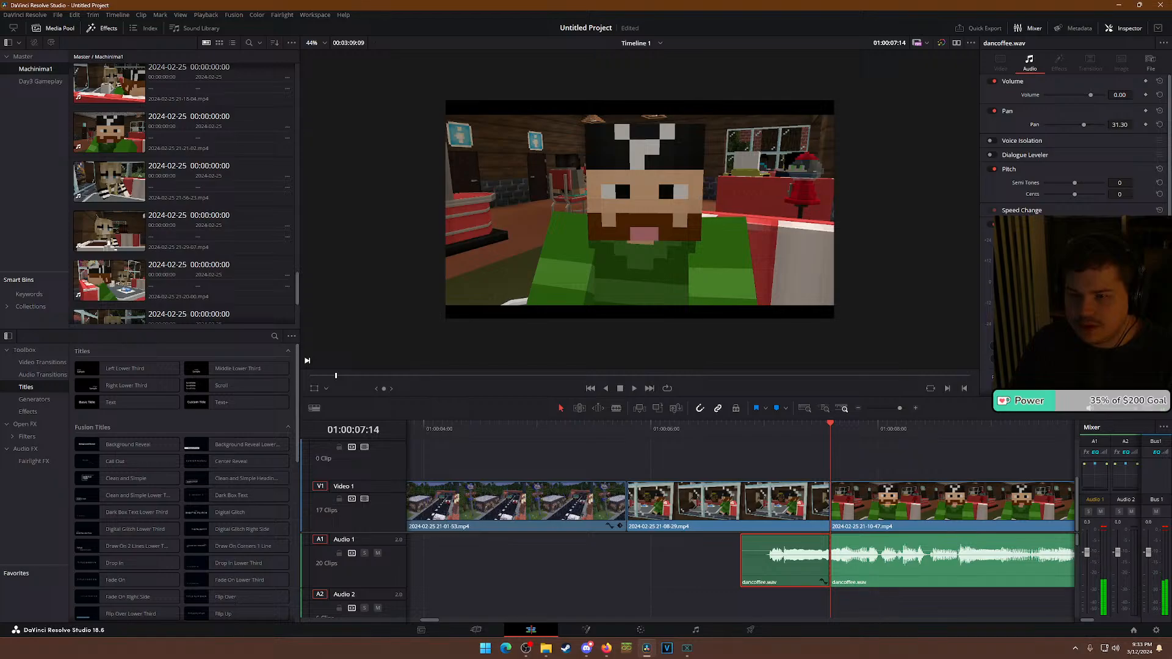
pyautogui.click(753, 424)
pyautogui.press('space')
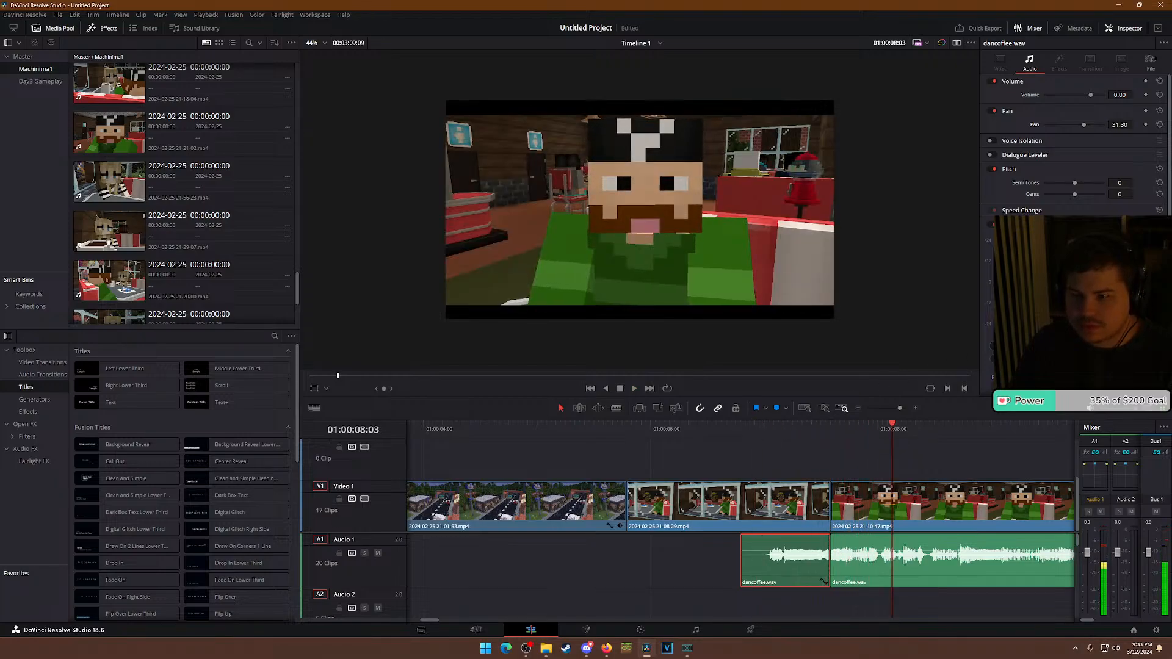
pyautogui.press('space')
pyautogui.click(755, 424)
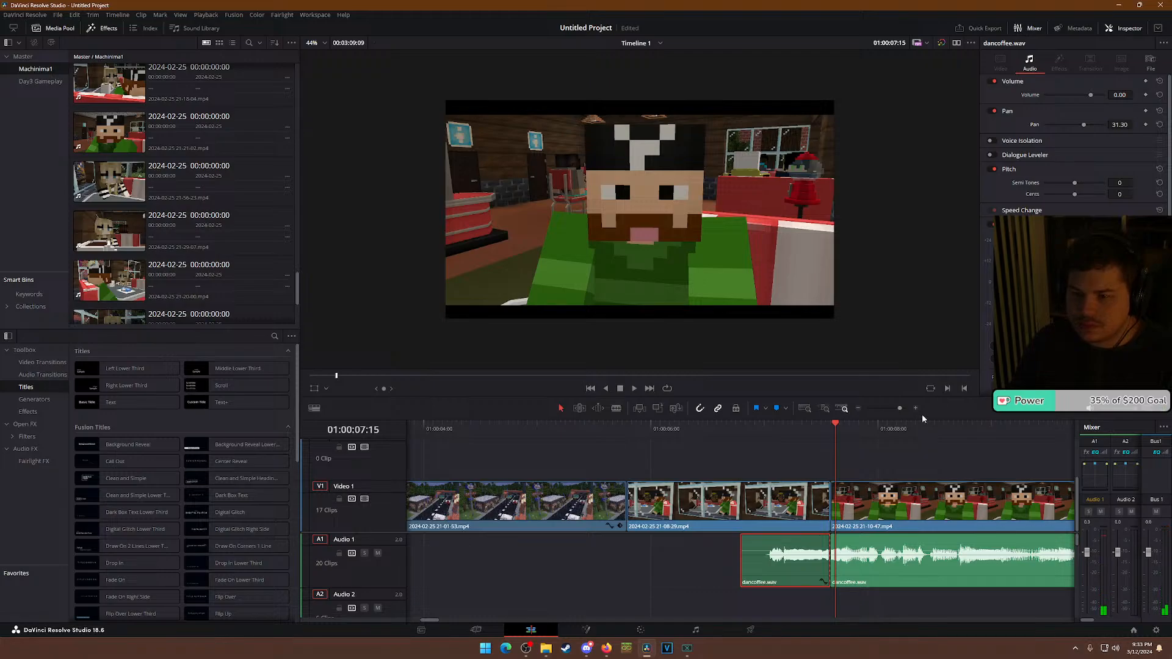
pyautogui.click(761, 427)
pyautogui.press('space')
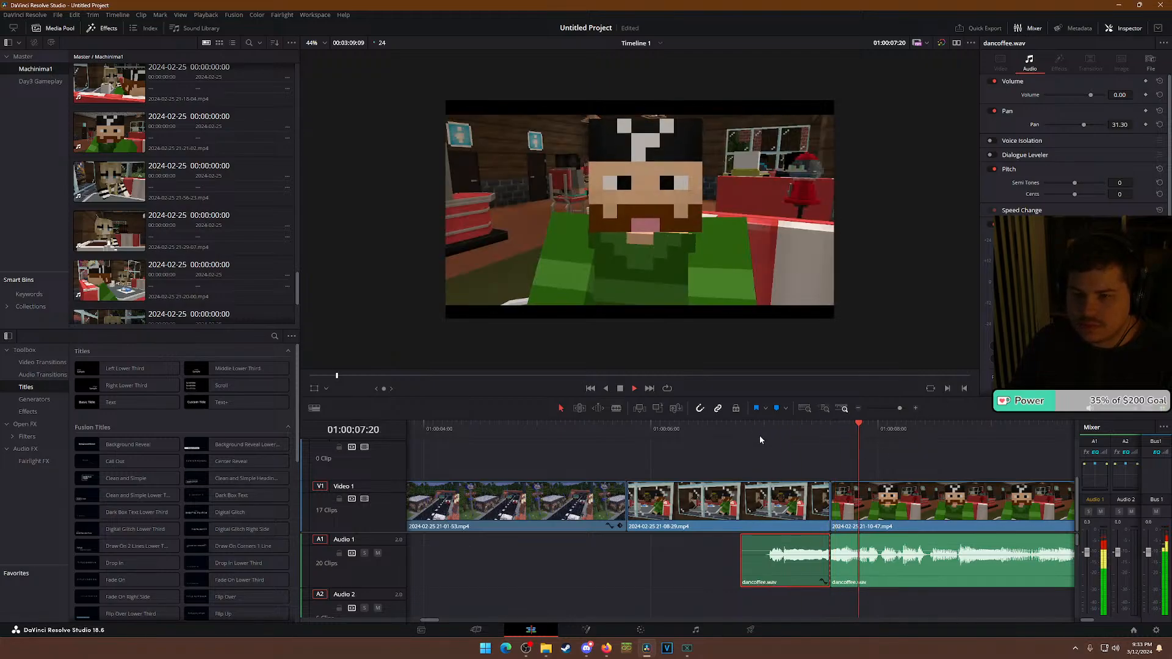
pyautogui.press('space')
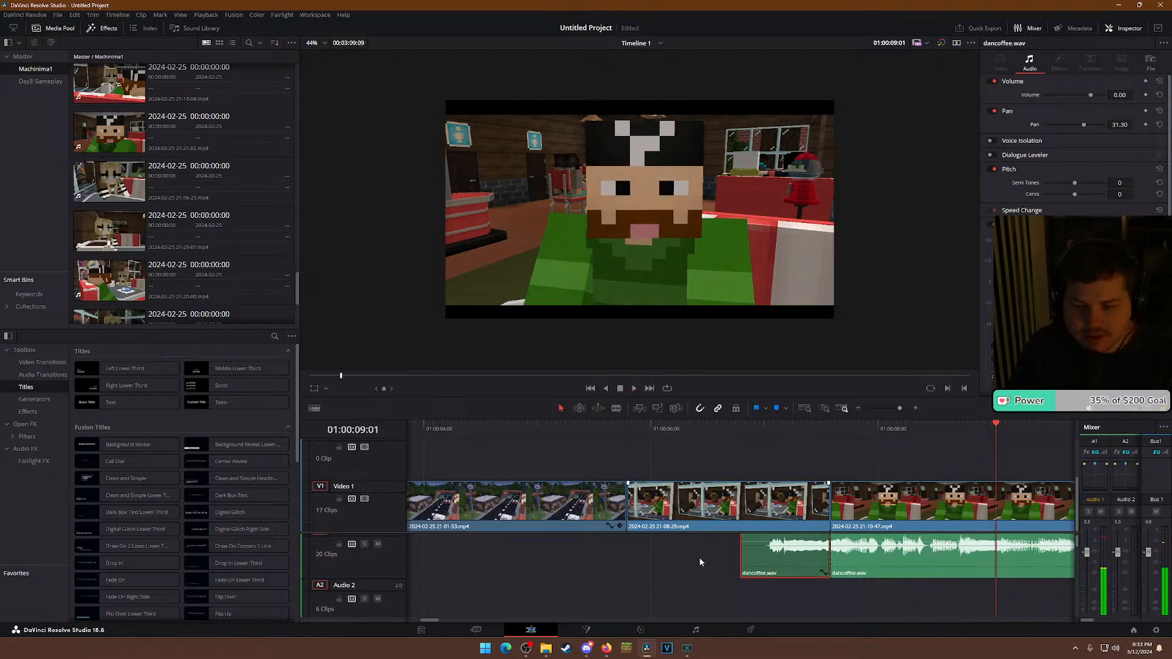
# Duplicate the rain_shower clip on Audio 6 directly after the original and trim the copy to end with the 21-08-29 shot.
pyautogui.scroll(-1, 682, 589)
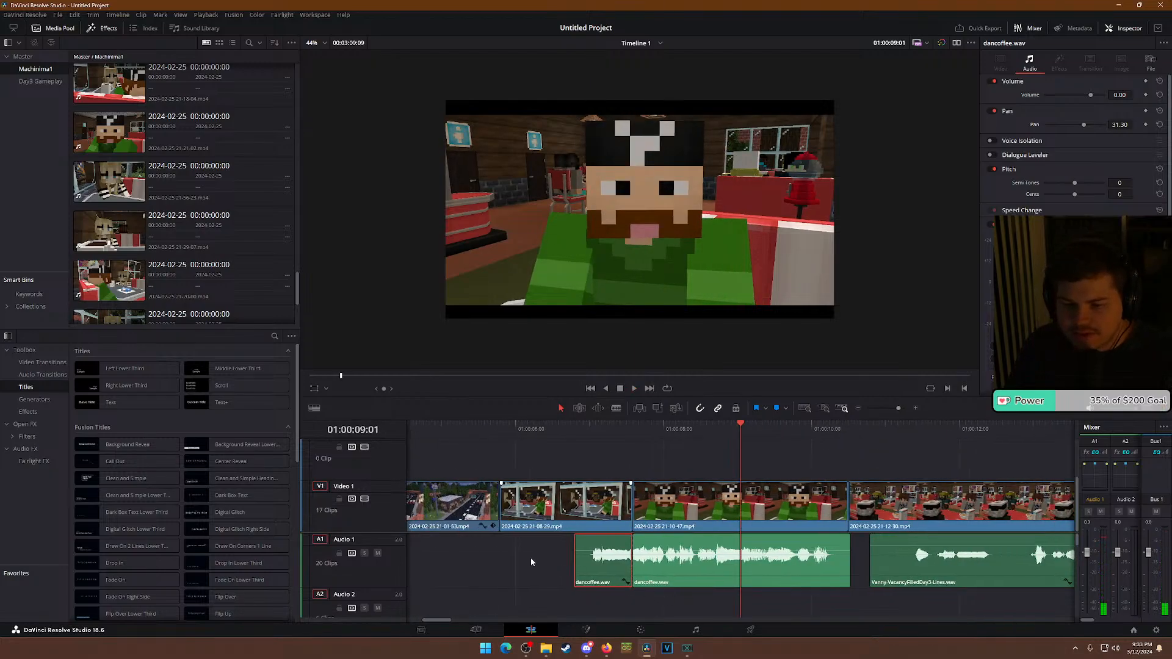
pyautogui.scroll(-2, 526, 557)
pyautogui.hotkey('ctrl', 'z')
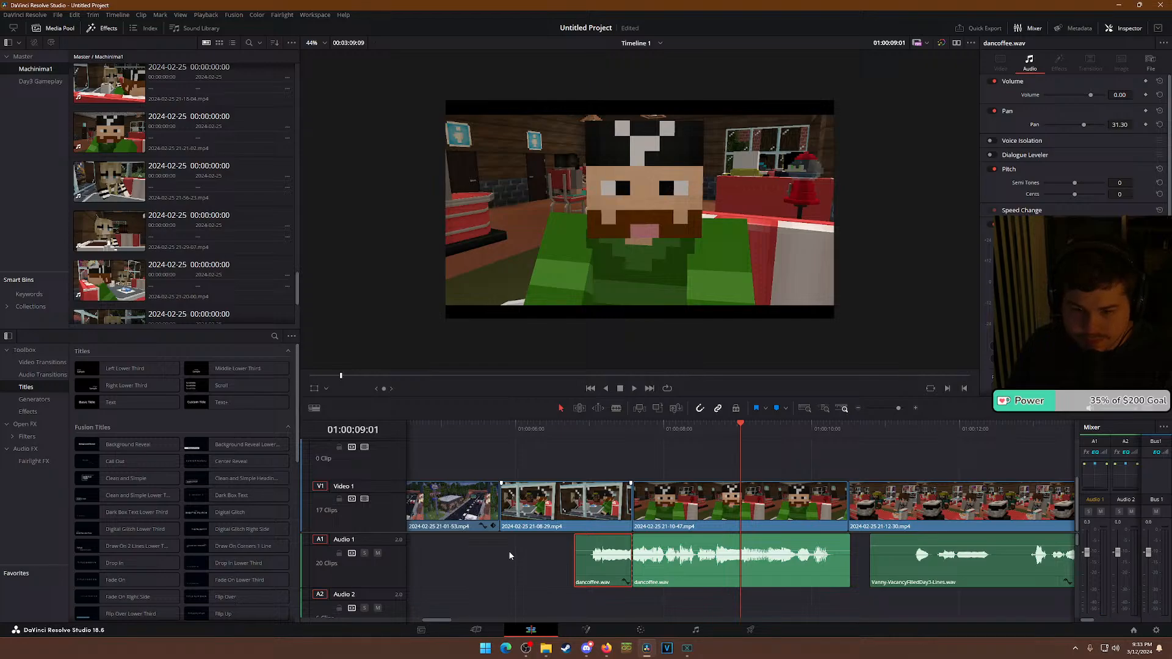
pyautogui.hotkey('ctrl', 'shift', 'z')
pyautogui.scroll(-4, 530, 571)
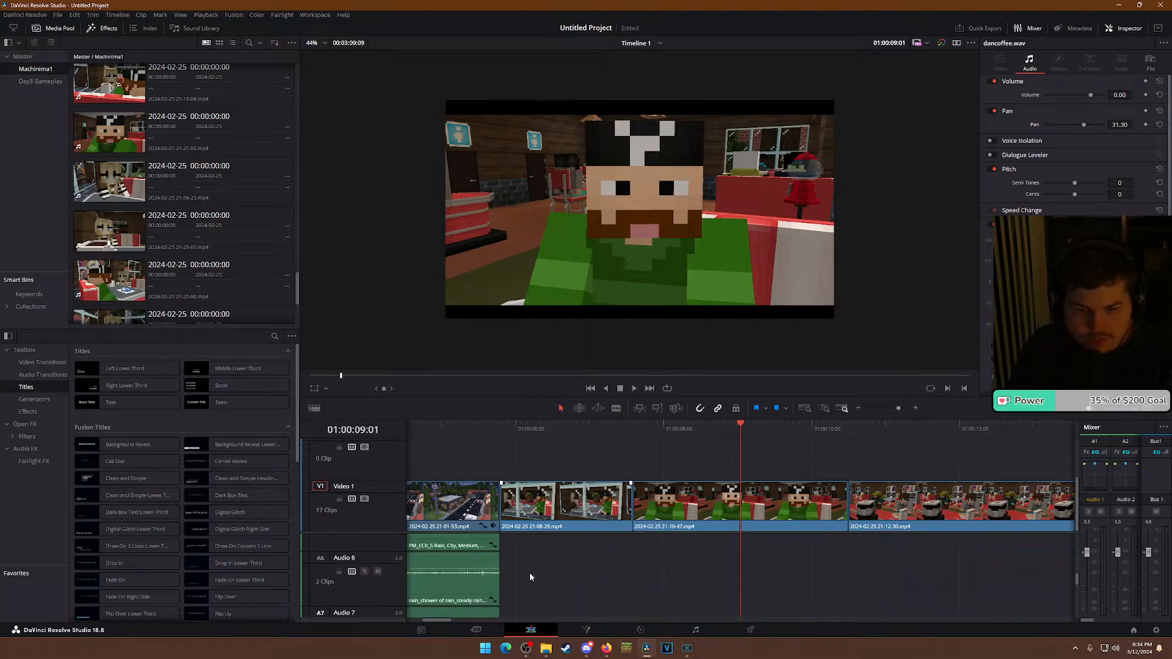
pyautogui.moveTo(452, 591); pyautogui.dragTo(620, 596)
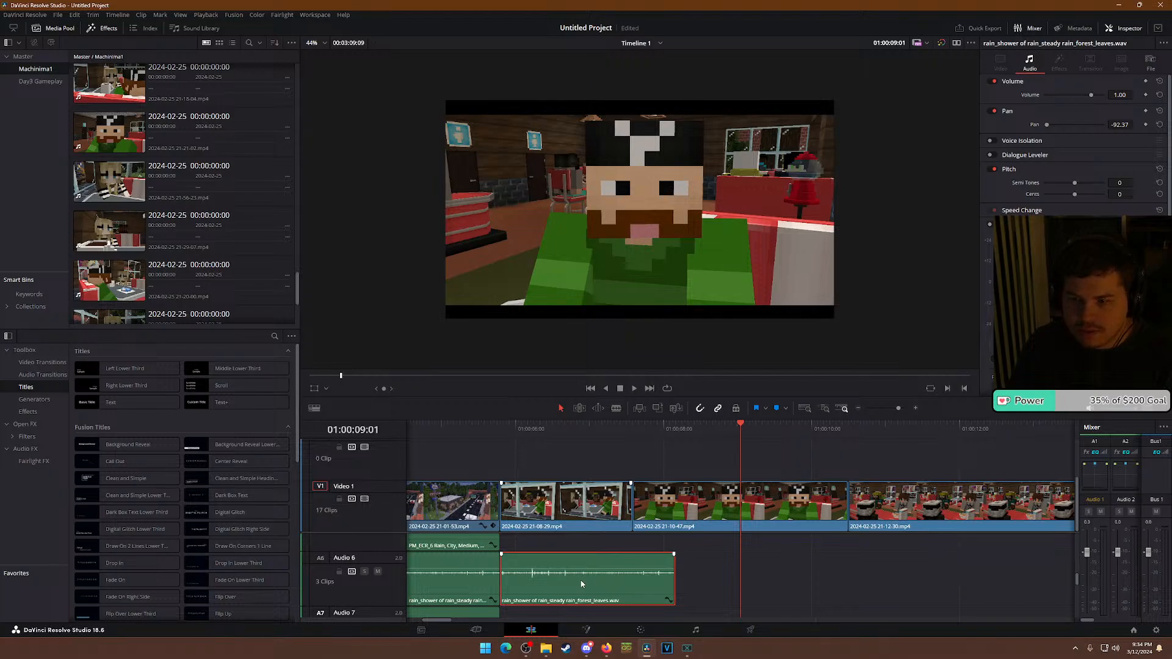
pyautogui.moveTo(674, 580); pyautogui.dragTo(903, 586)
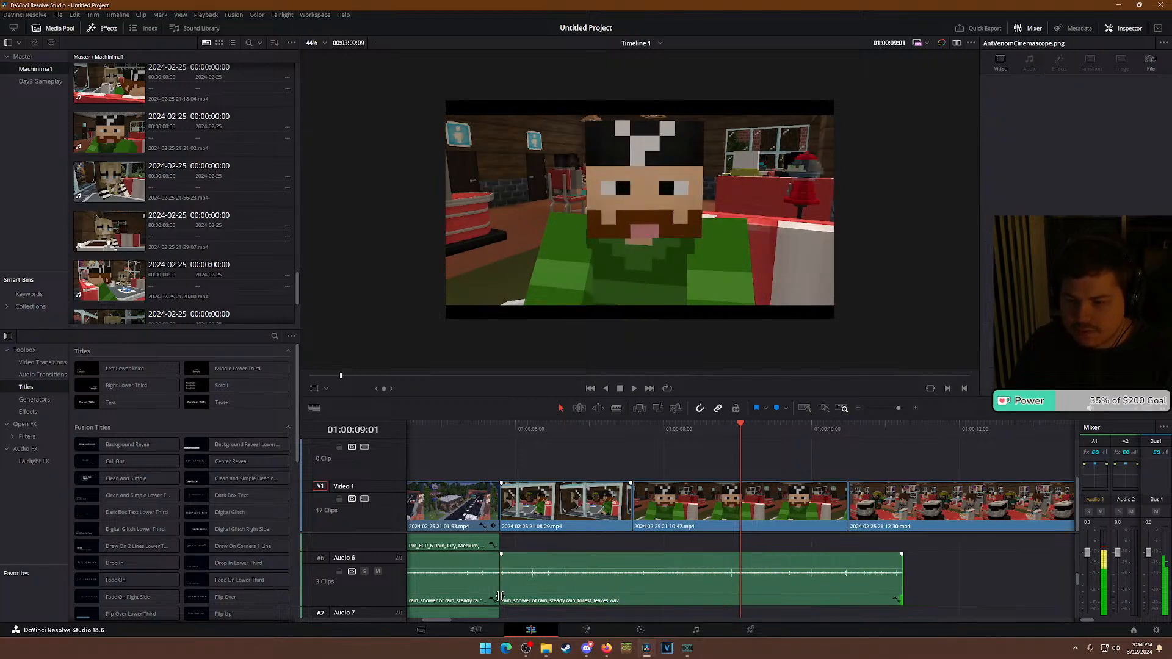
pyautogui.moveTo(510, 598); pyautogui.dragTo(530, 584)
pyautogui.moveTo(665, 580); pyautogui.dragTo(632, 583)
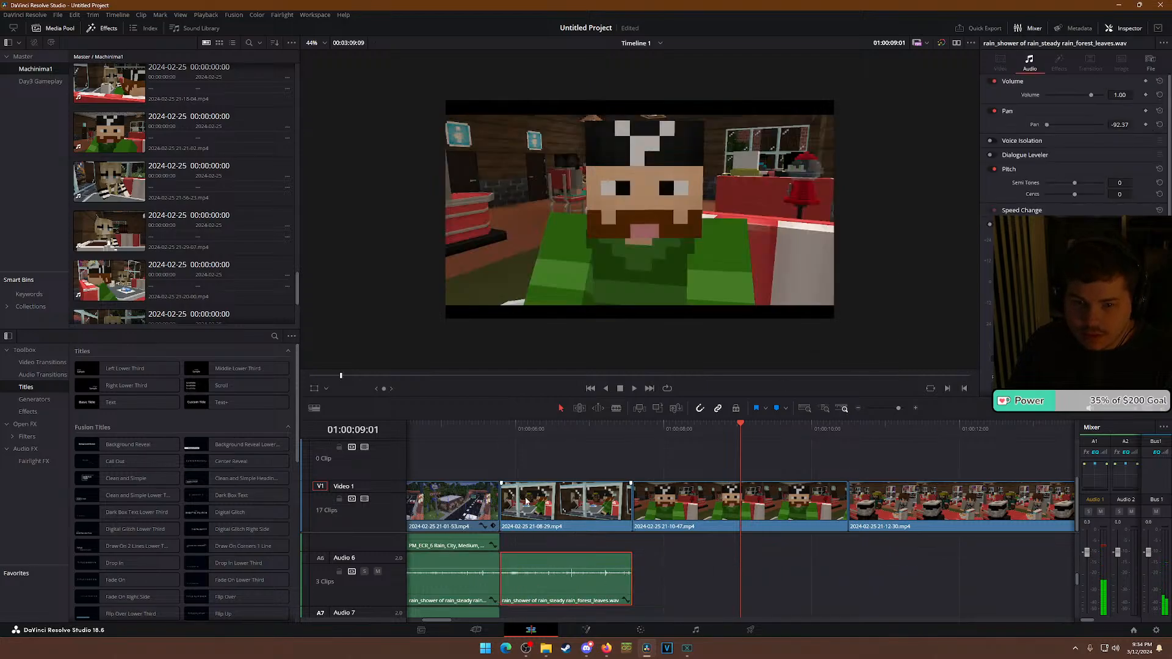
# Scrub to 01:00:06:09 and duplicate the Rain On Concrete clip on Audio 7 so the copy starts with the 21-08-29 shot.
pyautogui.click(507, 423)
pyautogui.moveTo(507, 422); pyautogui.dragTo(543, 422)
pyautogui.scroll(-2, 524, 580)
pyautogui.keyDown('alt'); pyautogui.moveTo(465, 600); pyautogui.dragTo(602, 599); pyautogui.keyUp('alt')
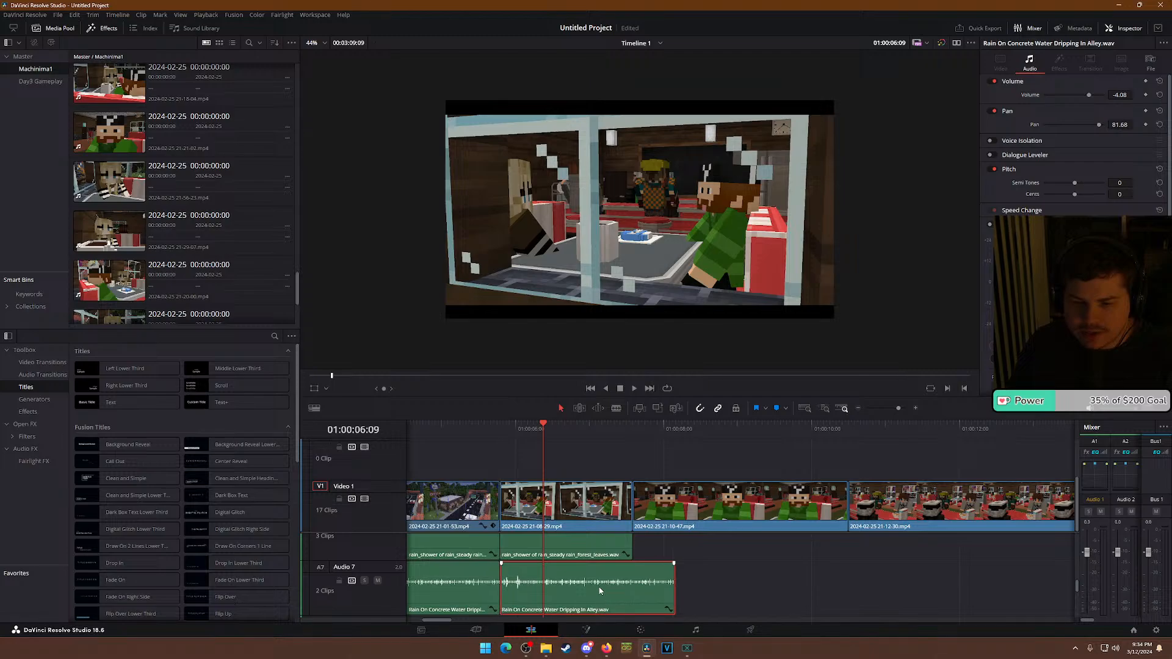
# Set the copied Rain On Concrete clip's pan to -16.03 and volume to -5.88, and replay the cut into the 21-08-29 shot.
pyautogui.click(565, 548)
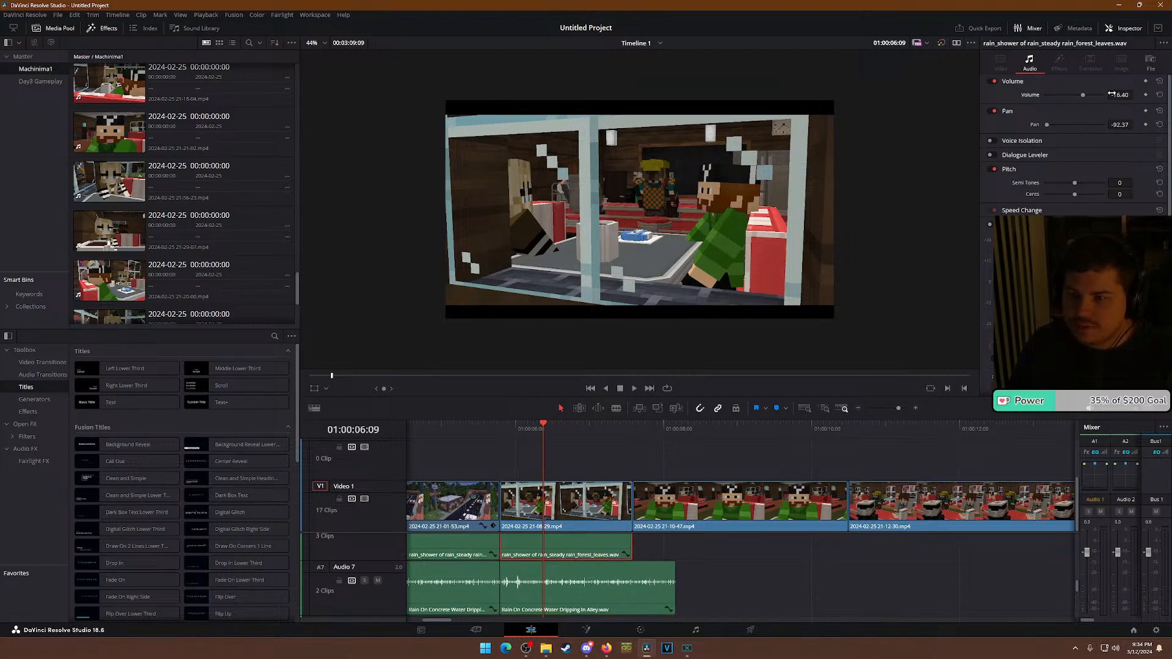
pyautogui.click(581, 587)
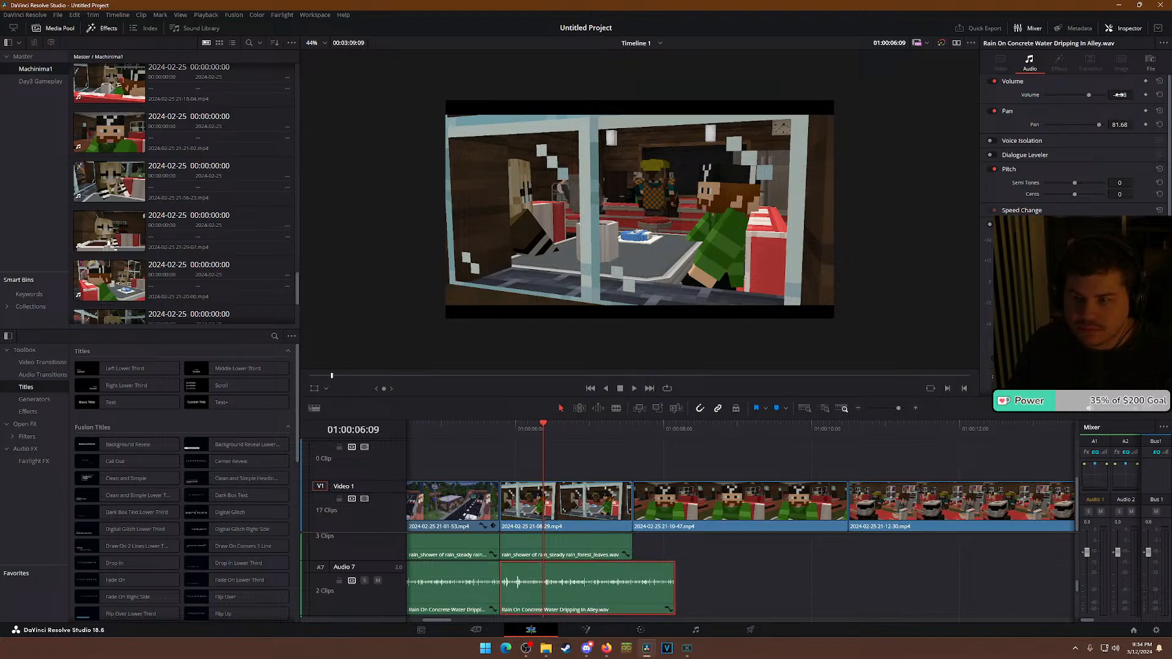
pyautogui.press('space')
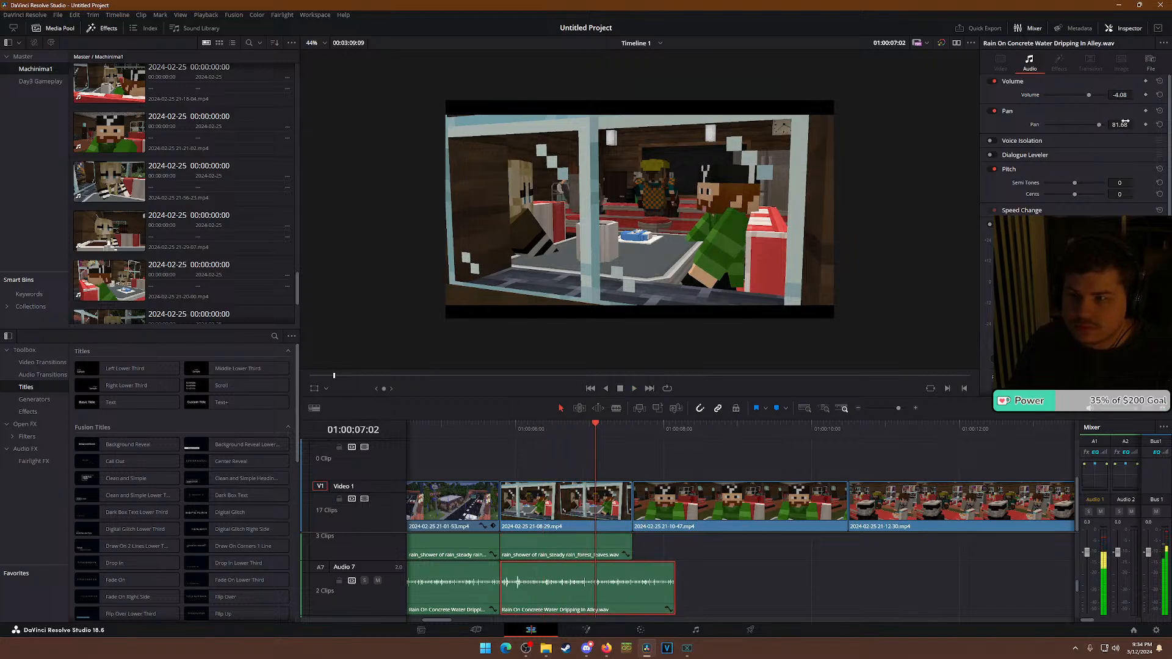
pyautogui.moveTo(1098, 126); pyautogui.dragTo(1071, 126)
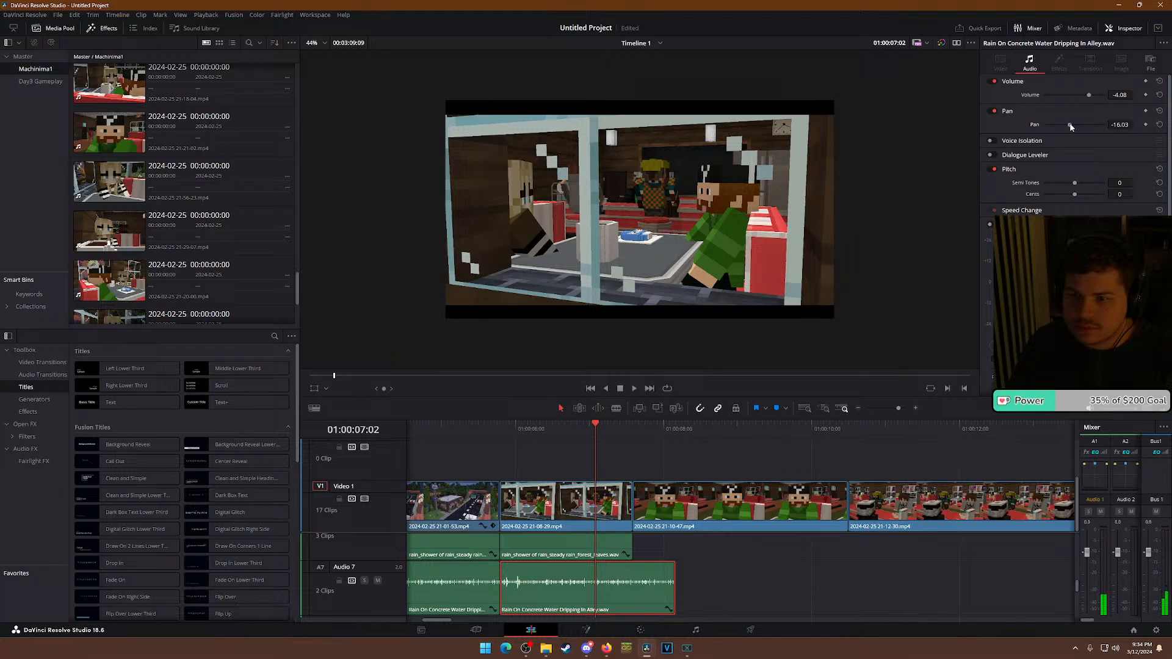
pyautogui.moveTo(1120, 95); pyautogui.dragTo(1112, 95)
pyautogui.click(467, 426)
pyautogui.press('space')
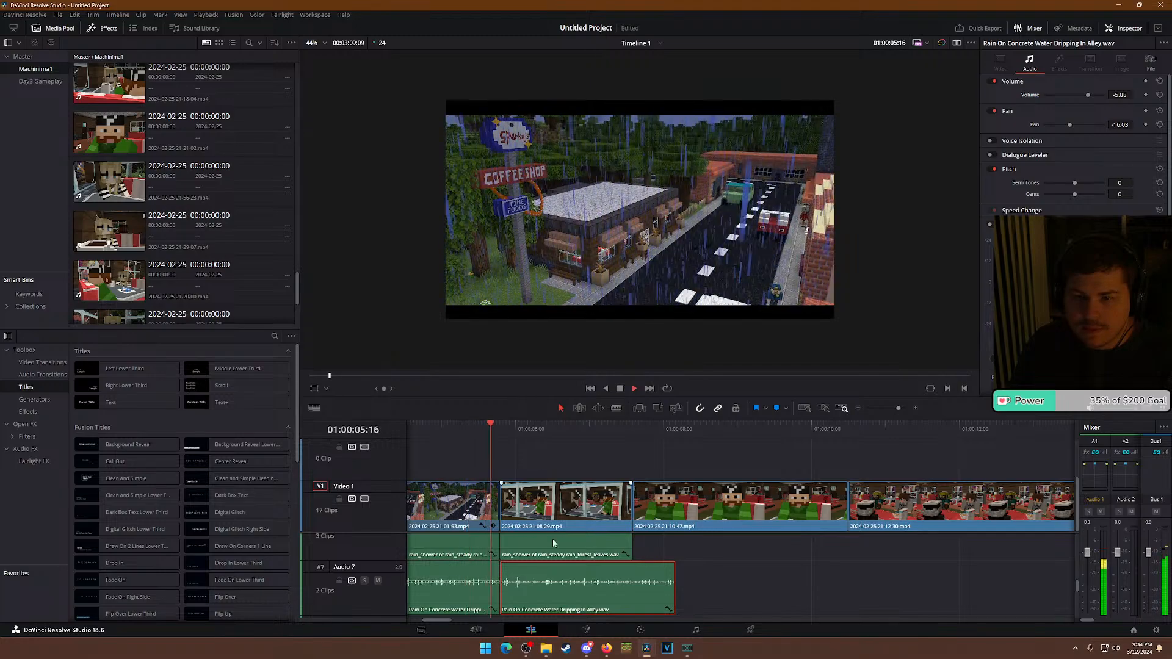
pyautogui.click(679, 610)
pyautogui.press('space')
# Select the short dancoffee.wav piece on Audio 1 and replay the line across the cut to the 21-10-47 shot several times.
pyautogui.scroll(2, 592, 577)
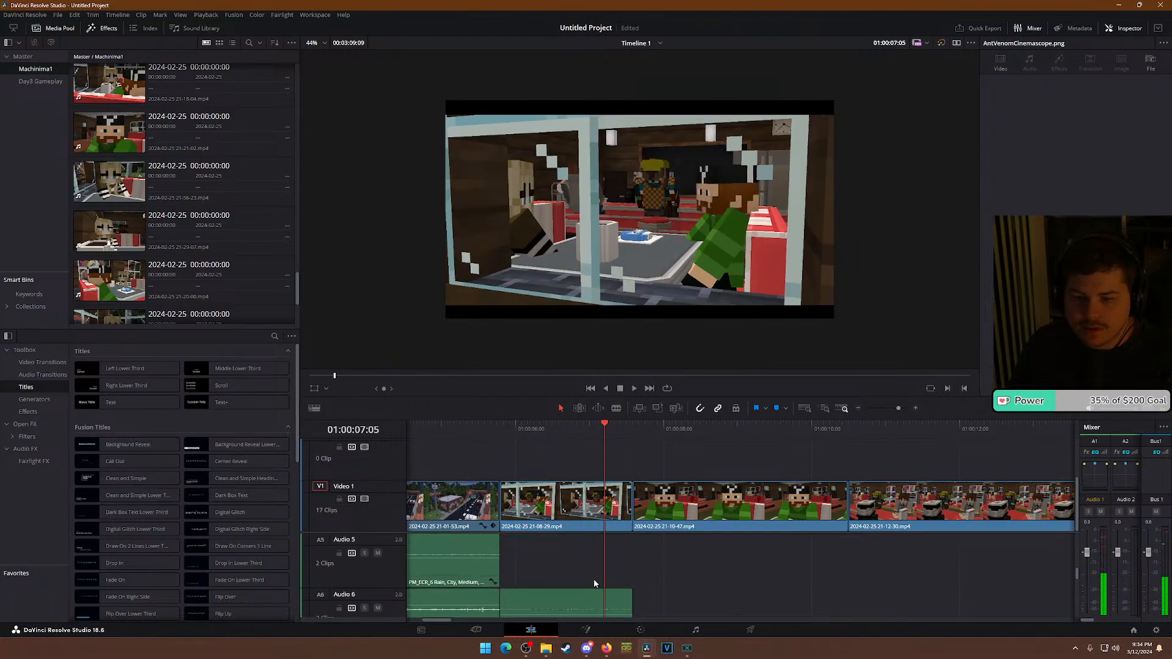
pyautogui.scroll(4, 595, 580)
pyautogui.click(599, 568)
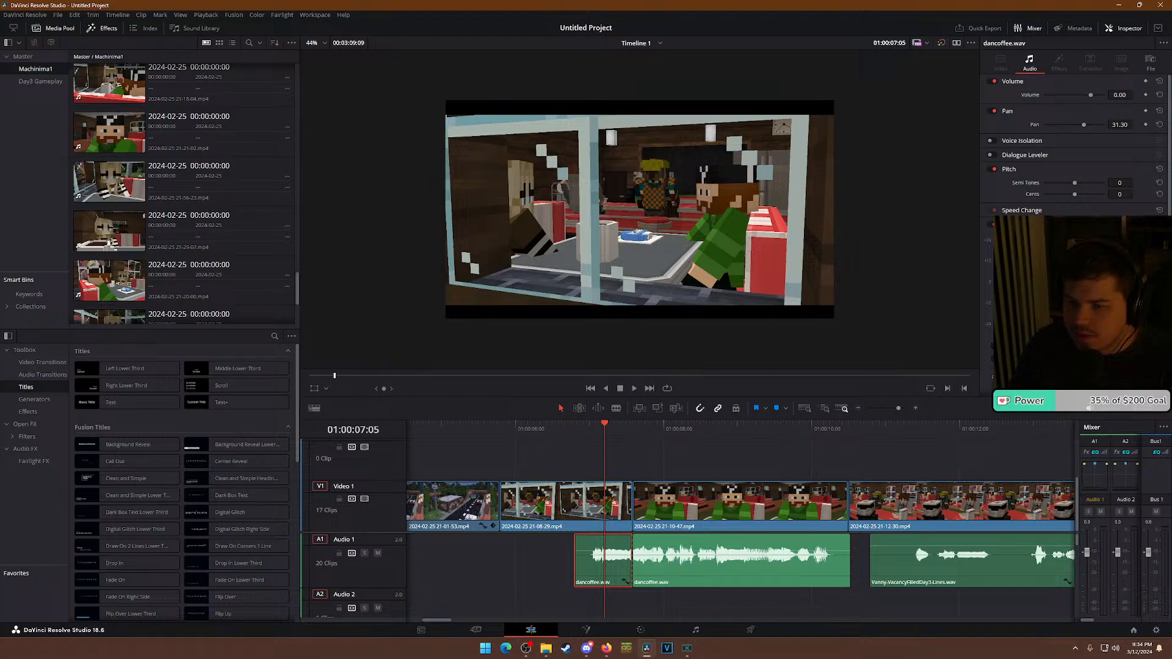
pyautogui.click(589, 426)
pyautogui.press('space')
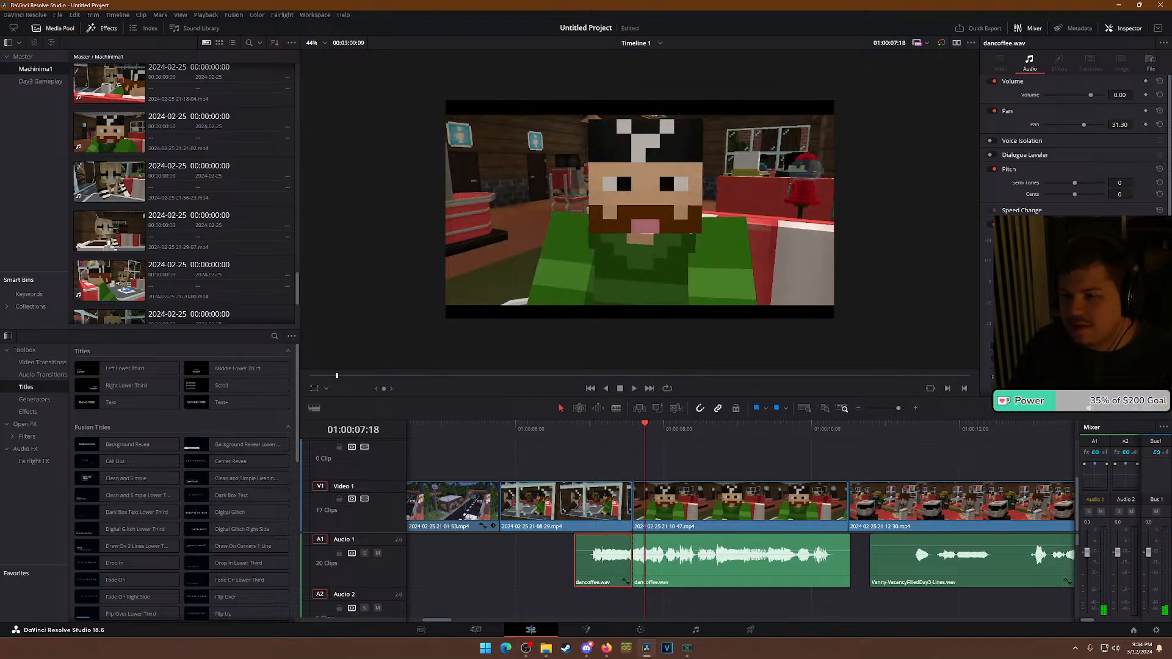
pyautogui.click(583, 427)
pyautogui.press('space')
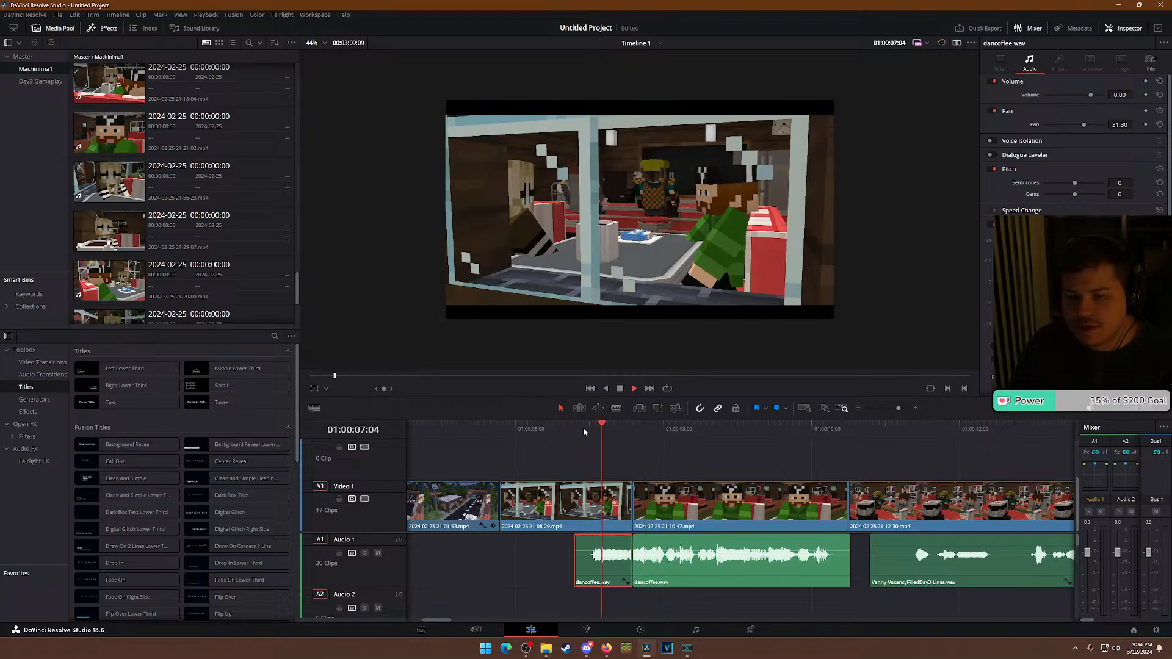
pyautogui.click(556, 427)
pyautogui.press('space')
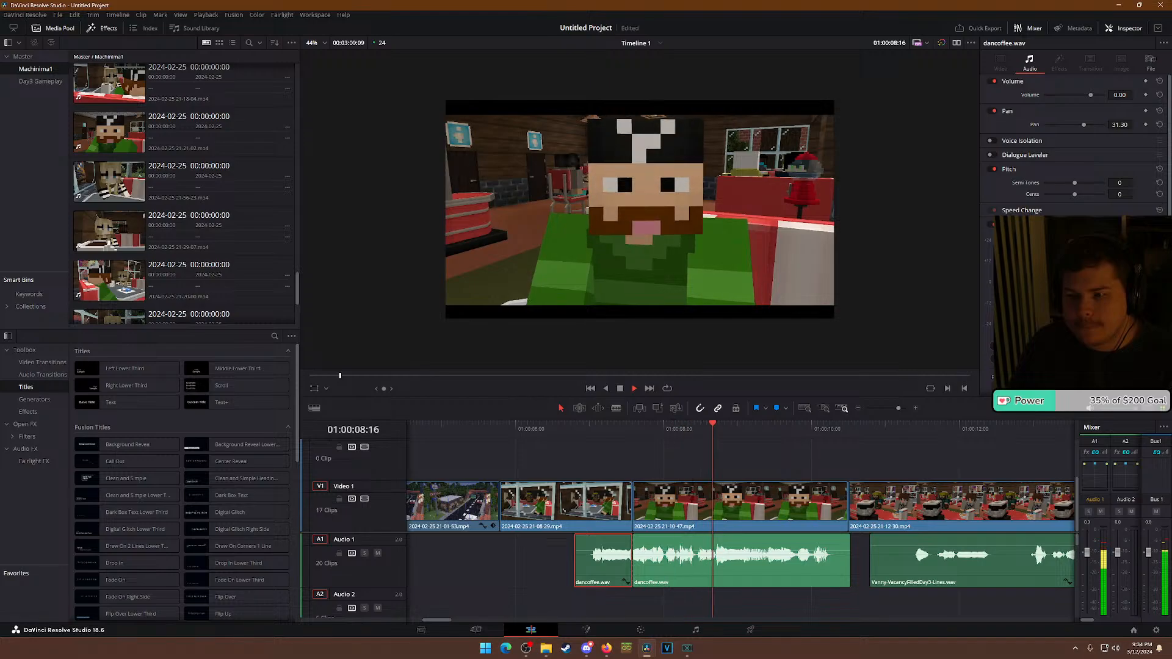
pyautogui.press('space')
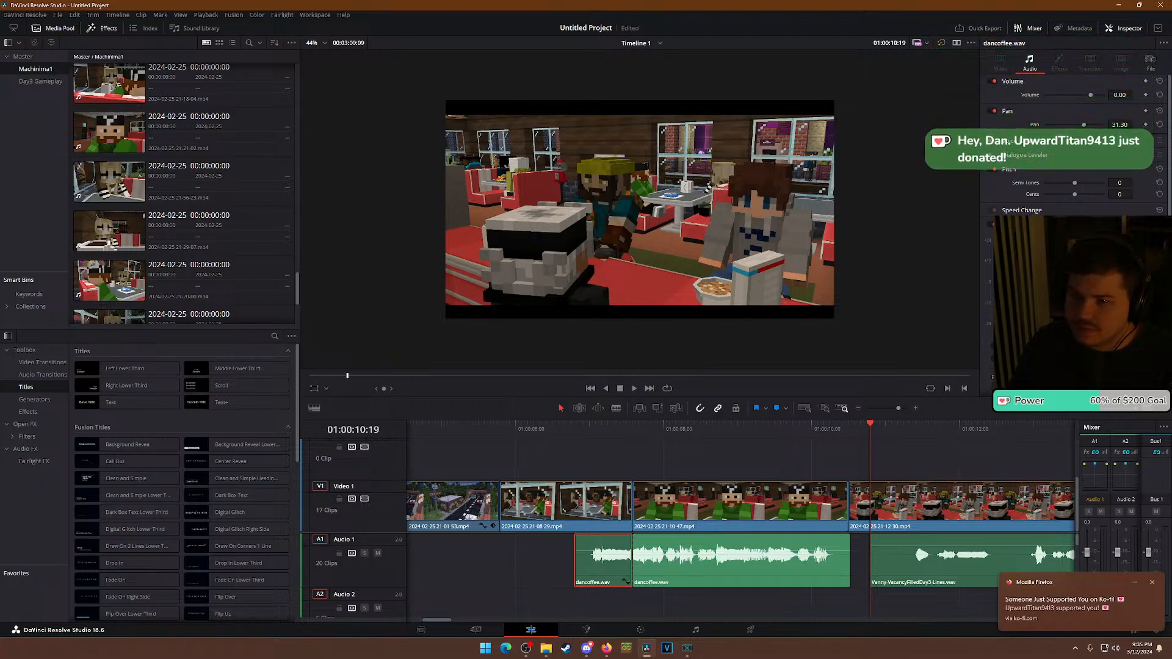
pyautogui.click(577, 430)
pyautogui.press('space')
pyautogui.press('space')
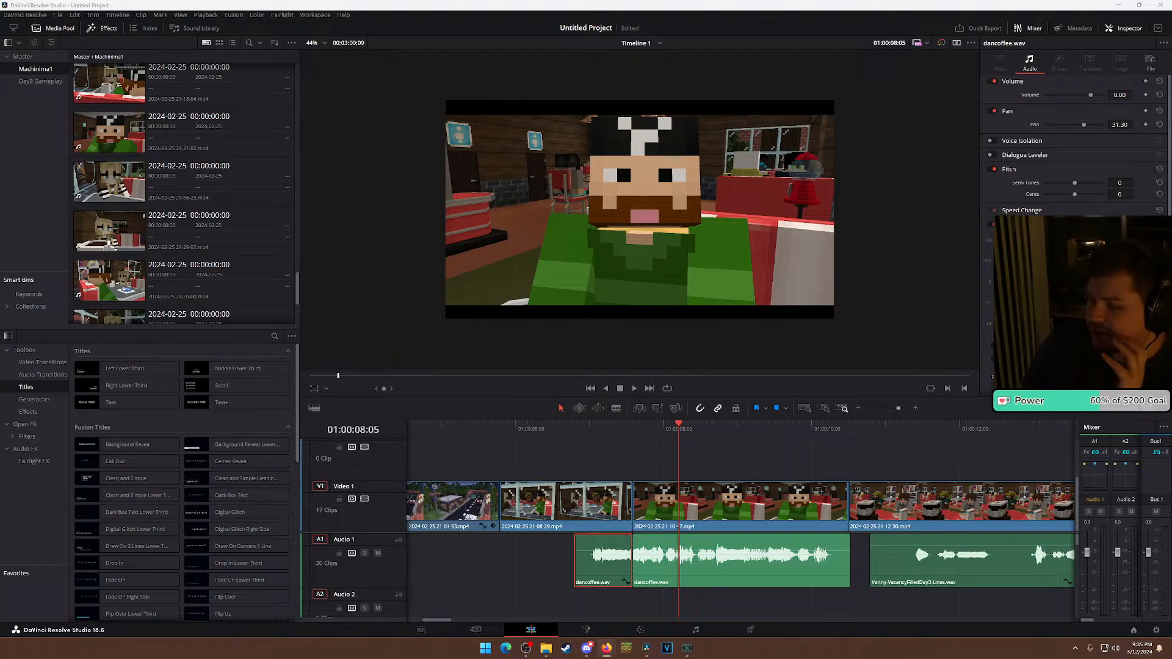
pyautogui.click(587, 438)
pyautogui.press('space')
pyautogui.click(616, 488)
pyautogui.press('space')
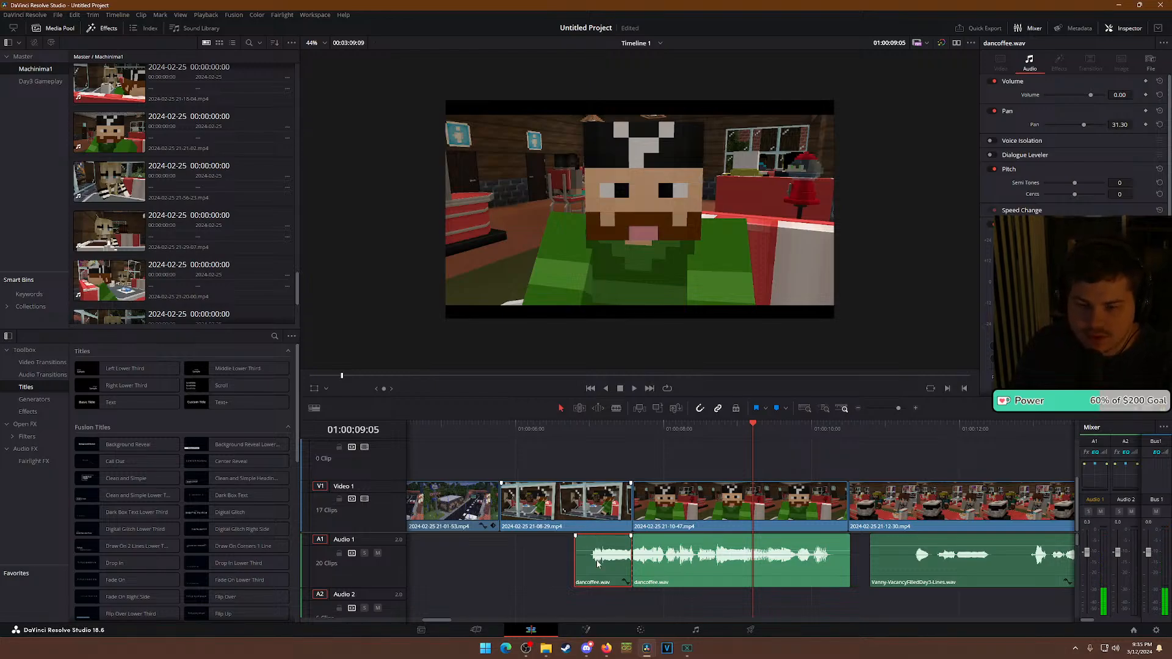
# Lower the short dancoffee.wav piece's volume to -9.40, replaying the cut to the 21-10-47 shot to judge the level.
pyautogui.moveTo(1127, 96); pyautogui.dragTo(1105, 96)
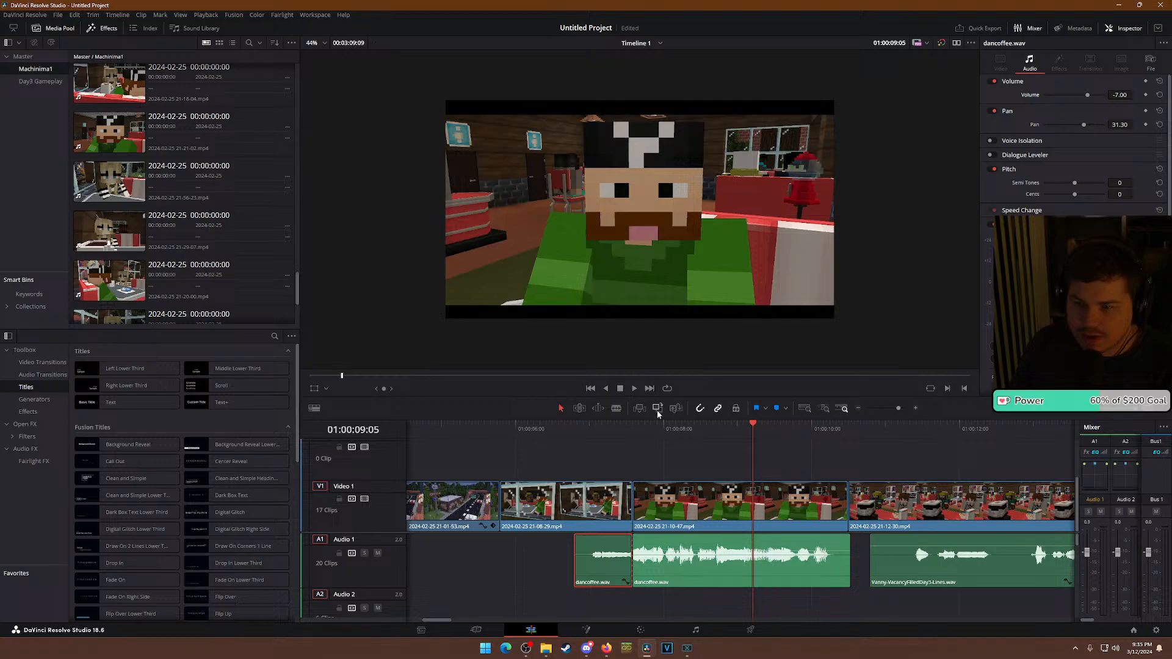
pyautogui.click(551, 430)
pyautogui.press('space')
pyautogui.press('space')
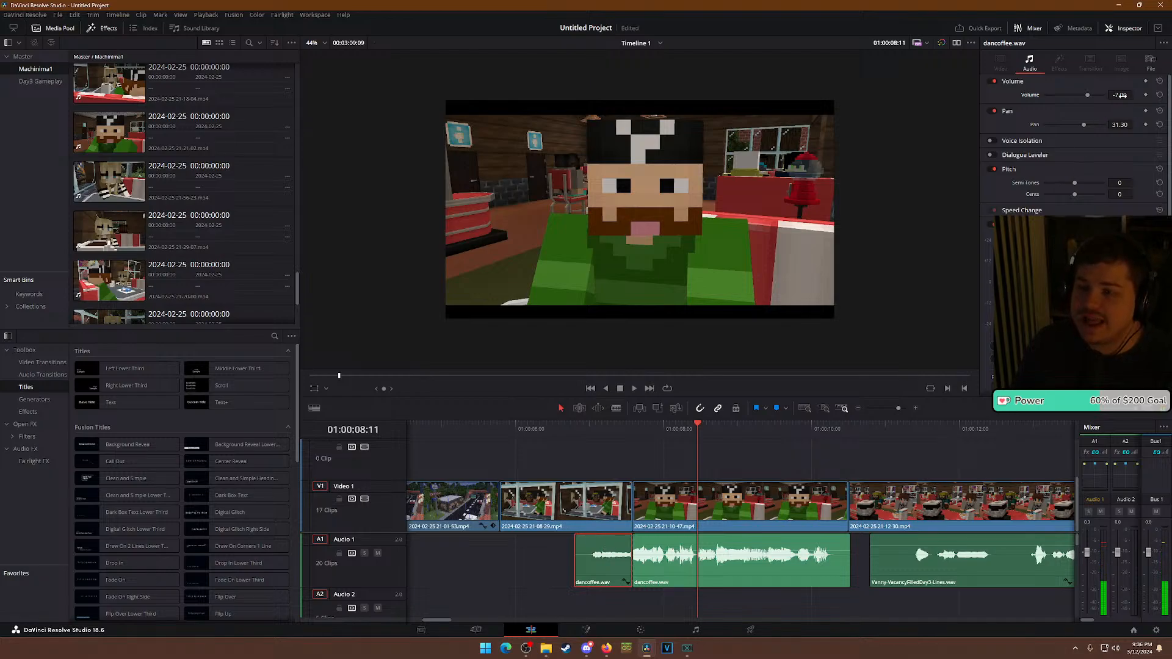
pyautogui.moveTo(1122, 95); pyautogui.dragTo(1135, 94)
pyautogui.click(552, 429)
pyautogui.press('space')
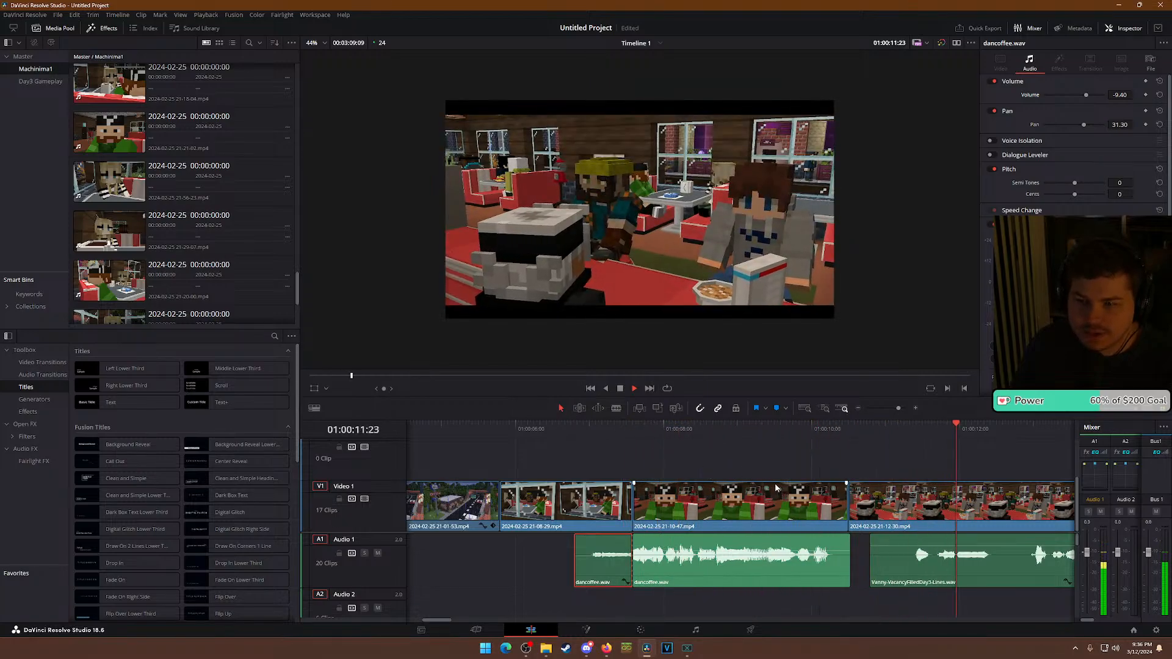
pyautogui.press('space')
# Add the Dialogue Processor audio effect to the dancoffee.wav clip under the 21-10-47 shot and move its settings window off the timeline.
pyautogui.click(980, 567)
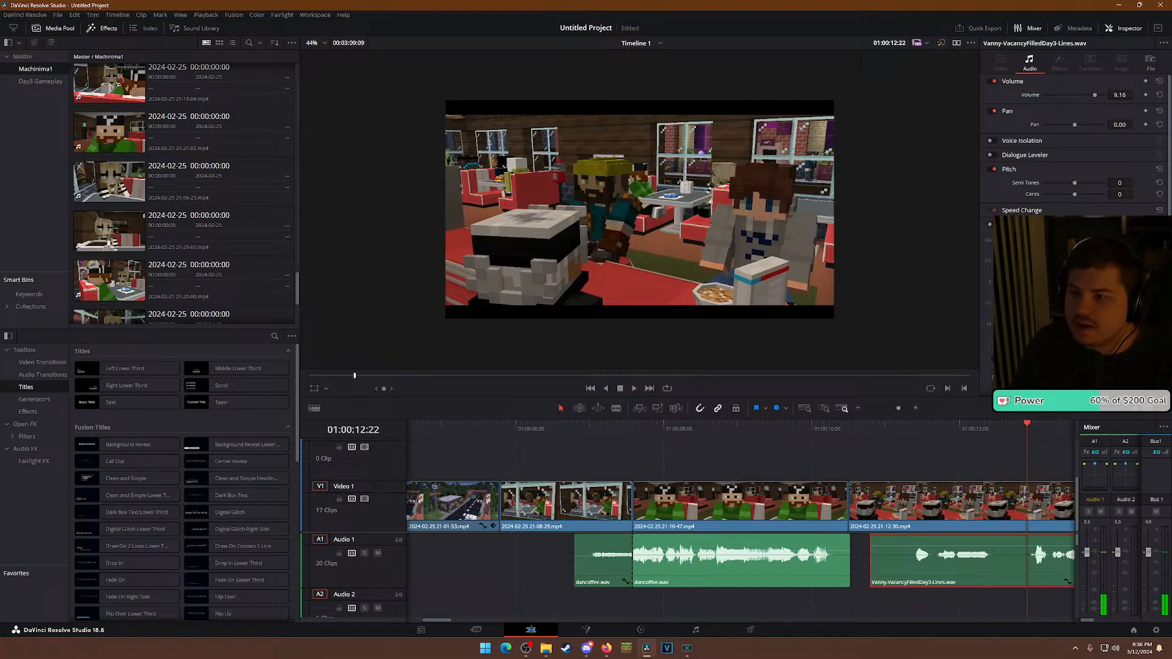
pyautogui.click(754, 578)
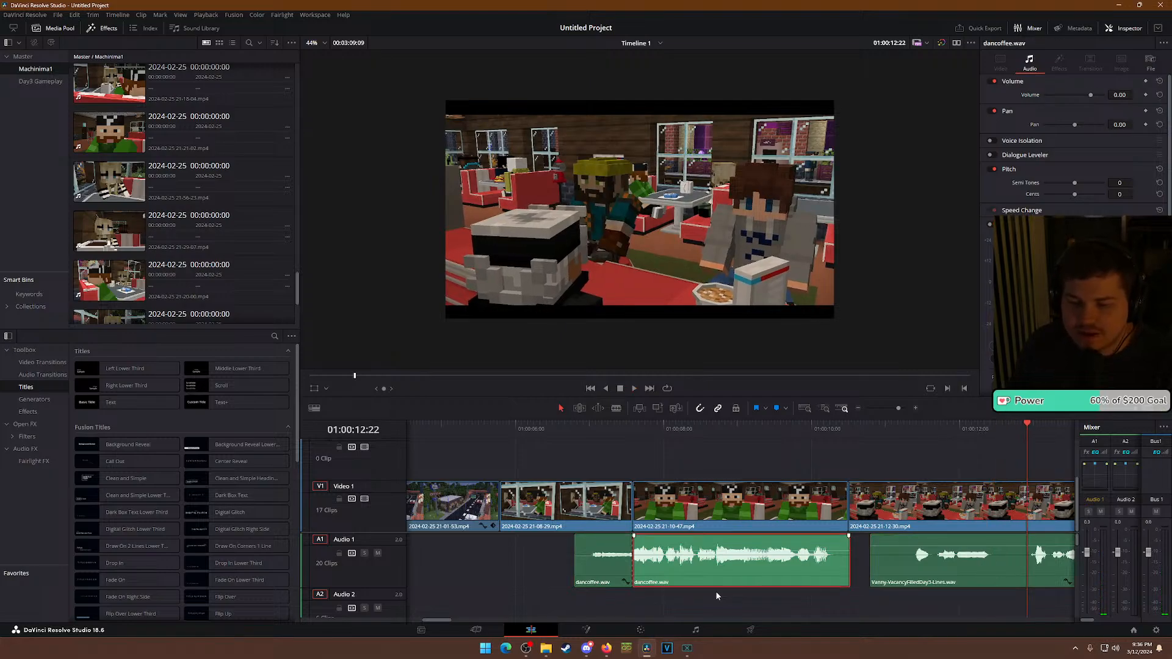
pyautogui.scroll(-2, 720, 591)
pyautogui.scroll(-2, 712, 583)
pyautogui.scroll(2, 712, 583)
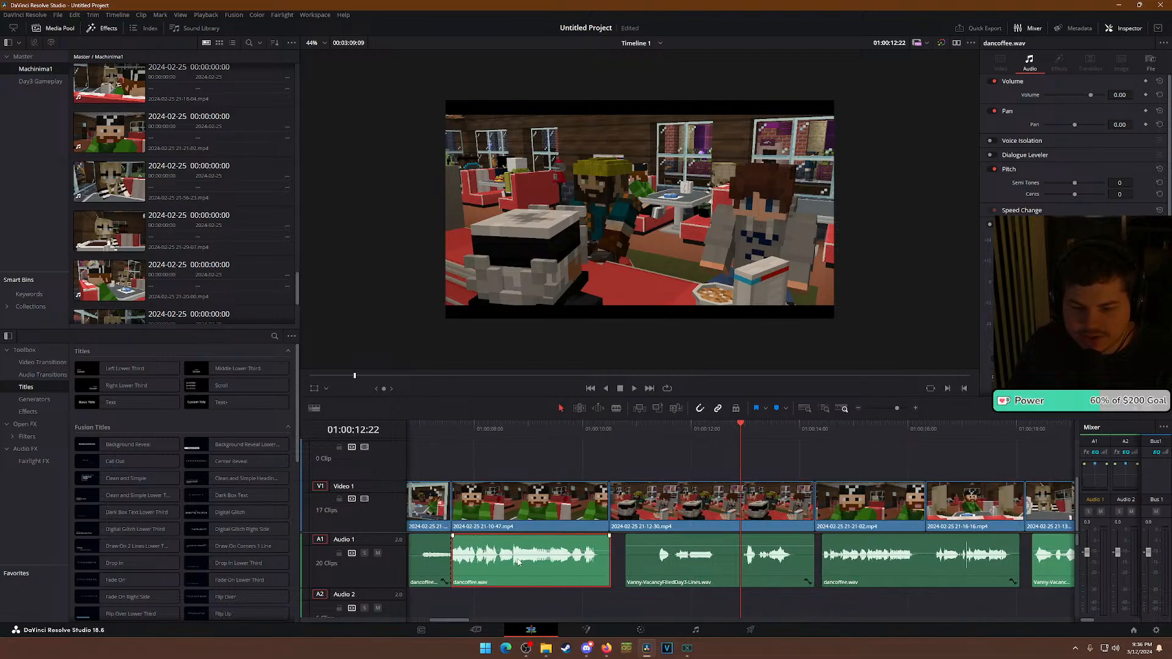
pyautogui.click(560, 429)
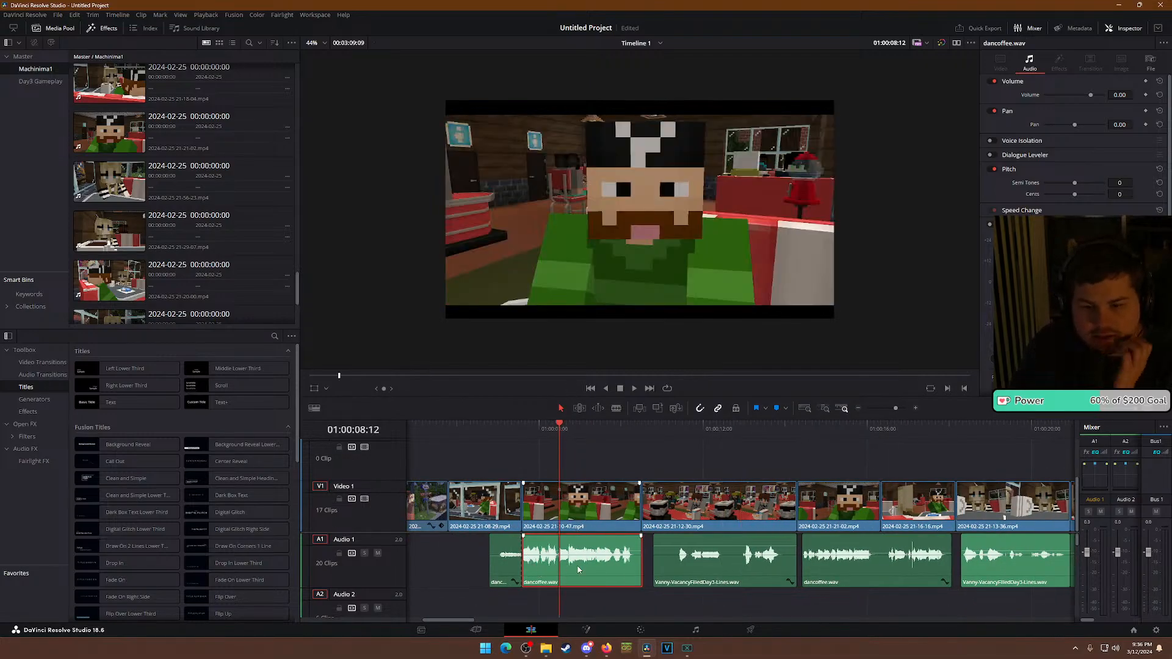
pyautogui.click(48, 451)
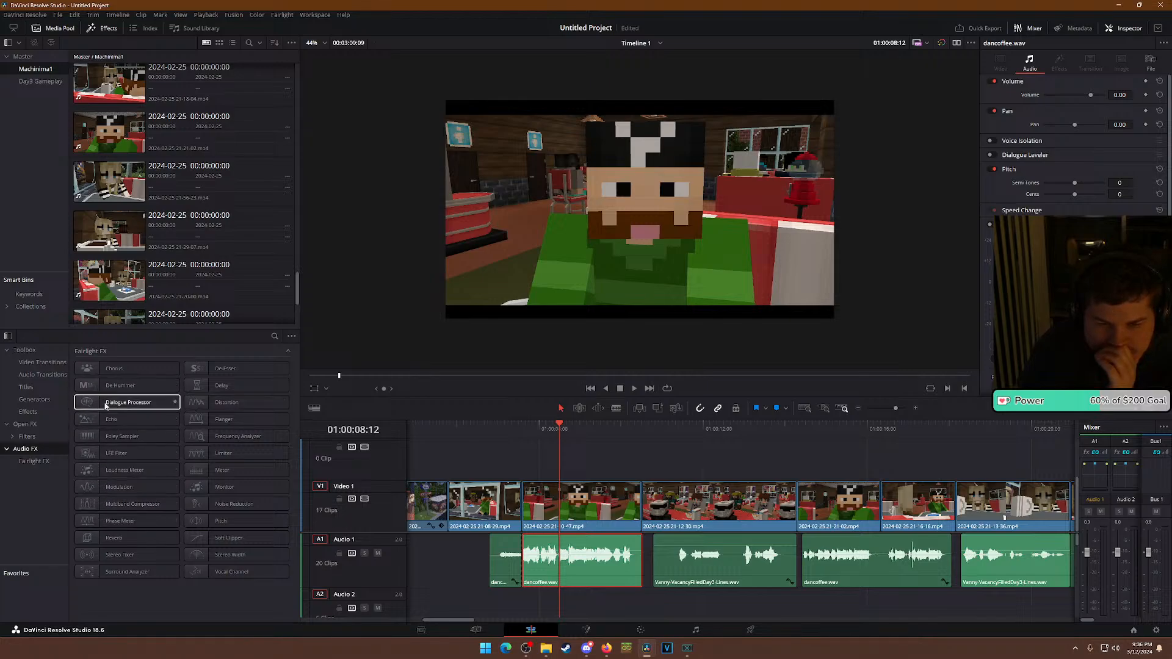
pyautogui.moveTo(106, 405); pyautogui.dragTo(596, 532)
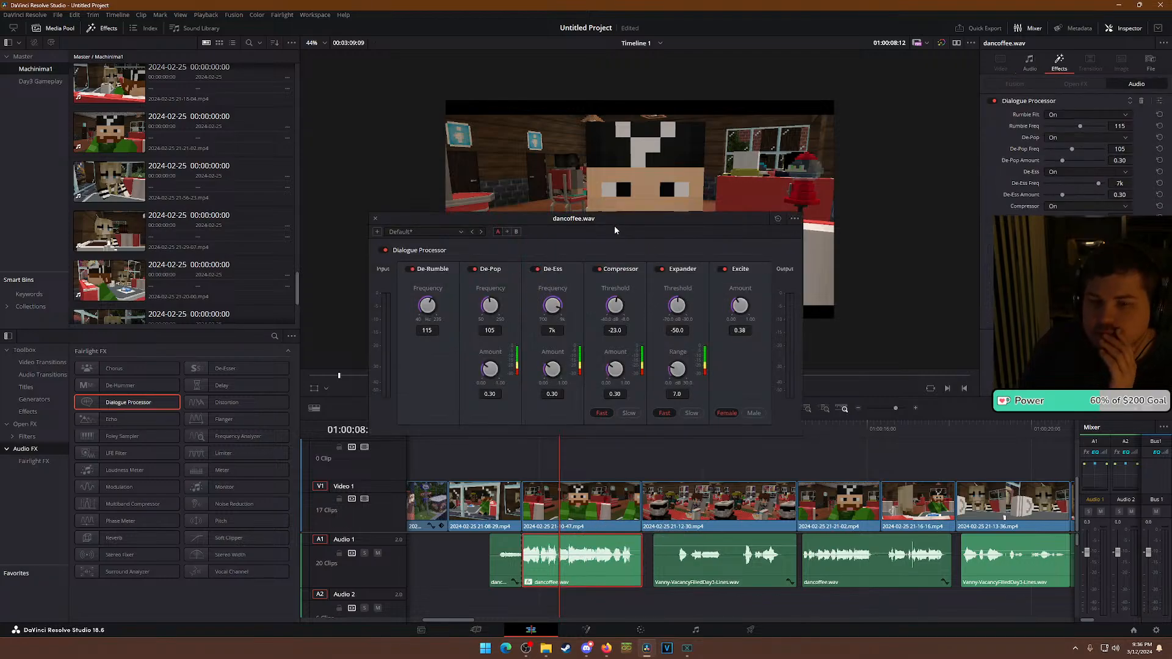
pyautogui.moveTo(602, 221); pyautogui.dragTo(250, 136)
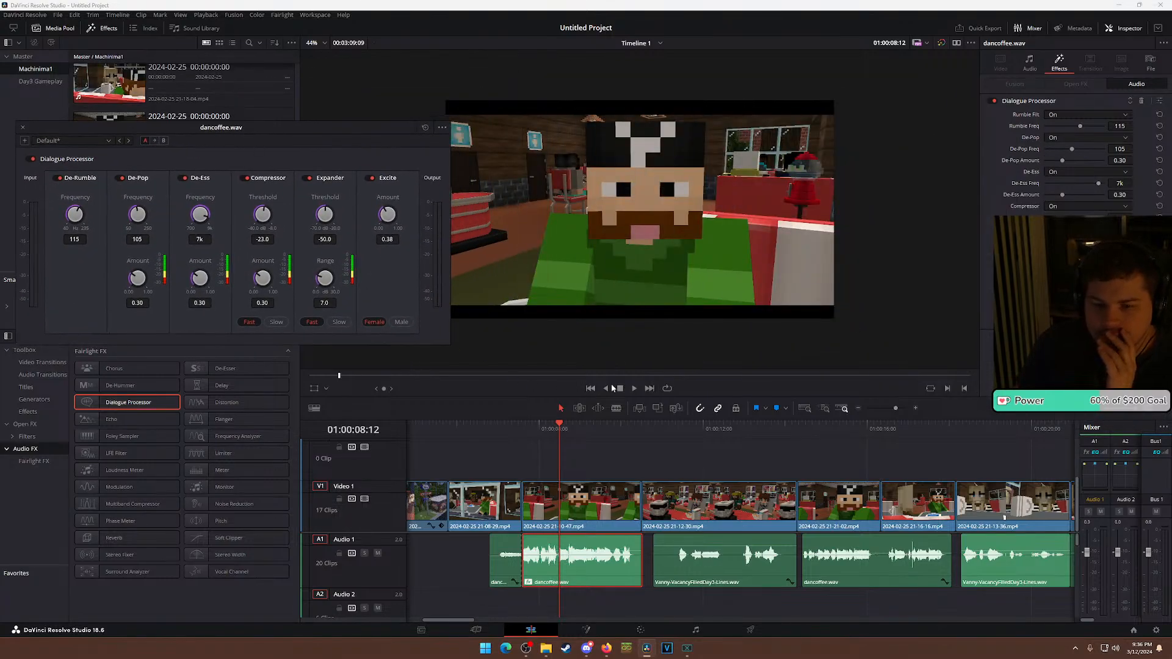
# Audition the processed dancoffee.wav line, switch the Dialogue Processor's Excite mode to Male, replay the line, and close the effect window.
pyautogui.press('j')
pyautogui.click(635, 390)
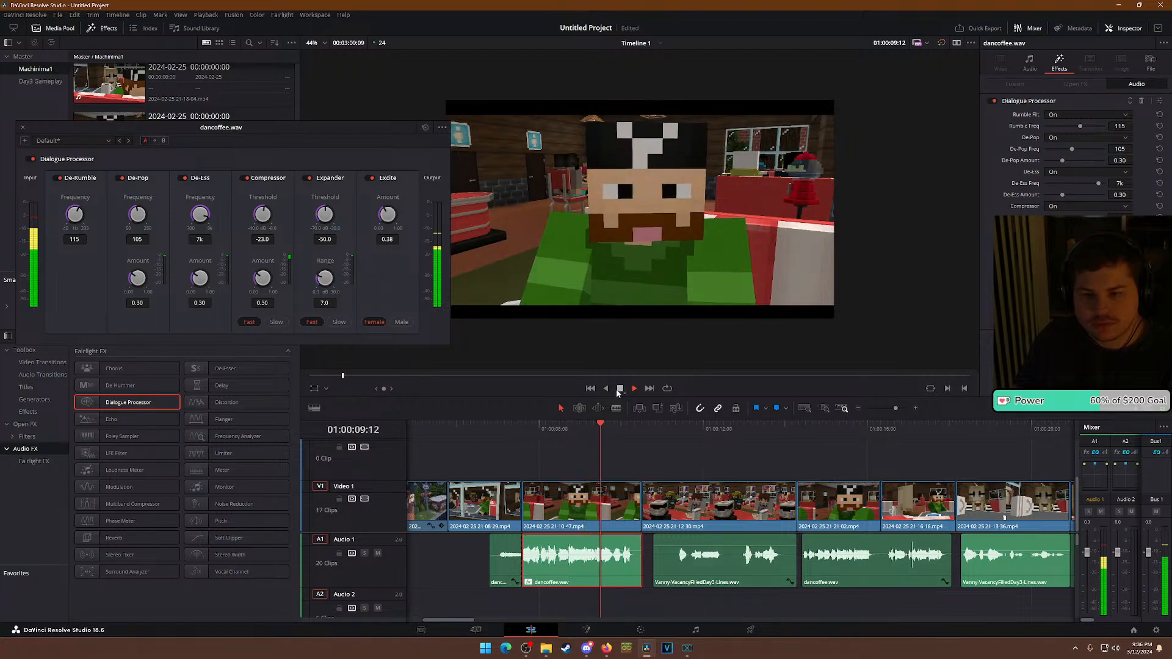
pyautogui.click(620, 389)
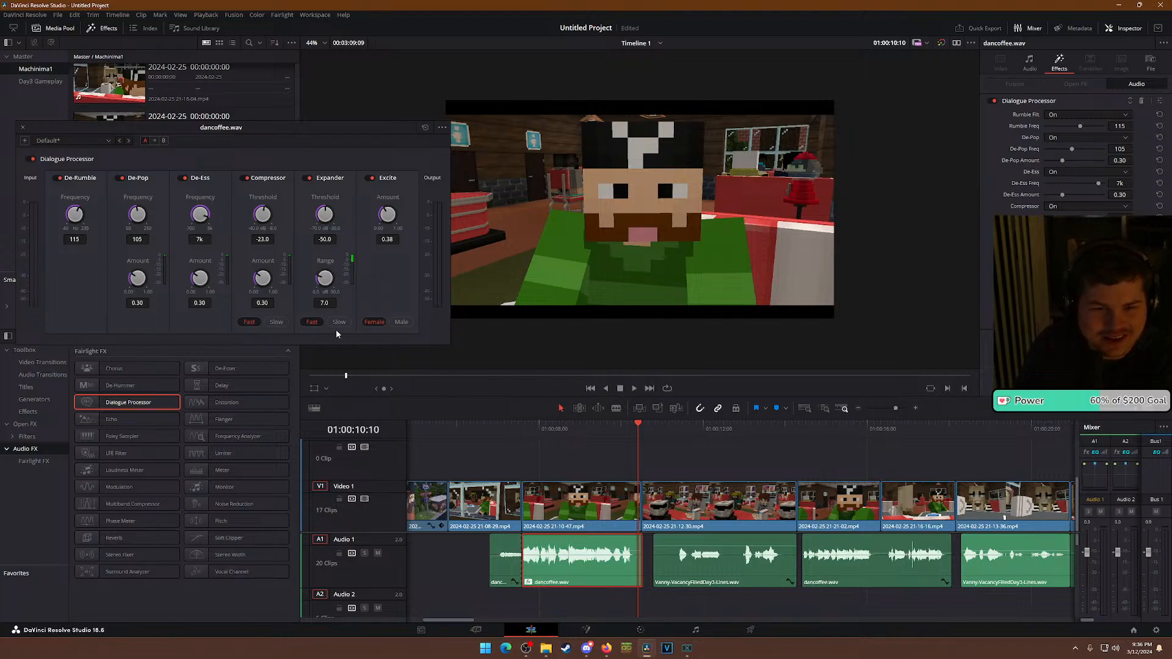
pyautogui.click(542, 429)
pyautogui.click(402, 322)
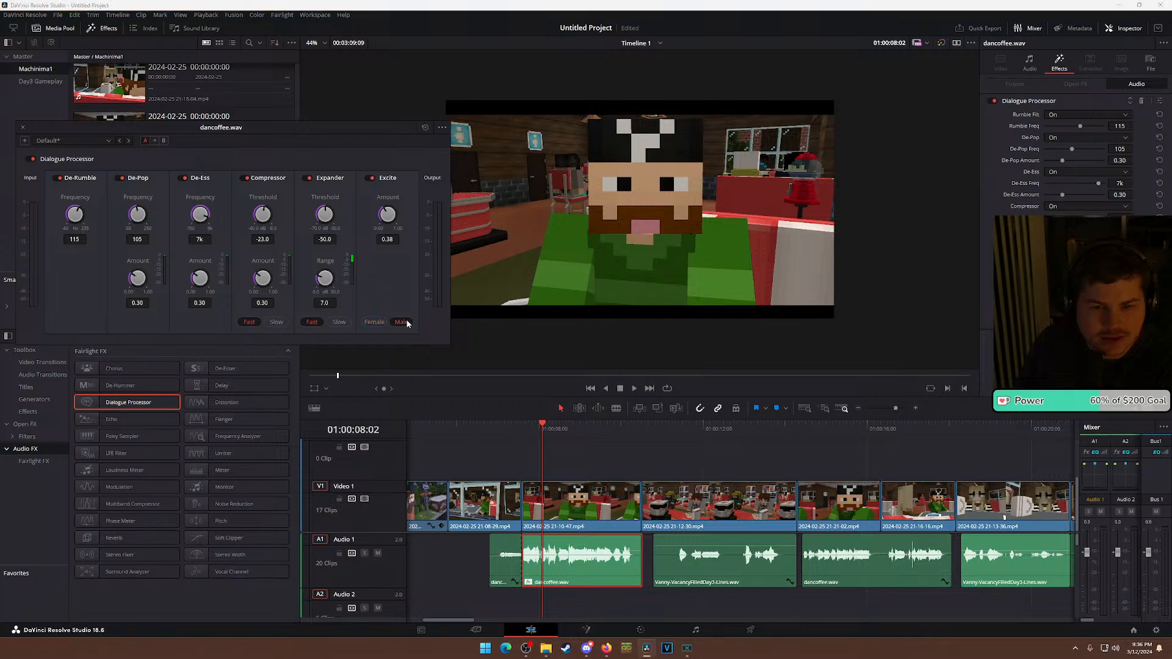
pyautogui.click(513, 430)
pyautogui.click(635, 389)
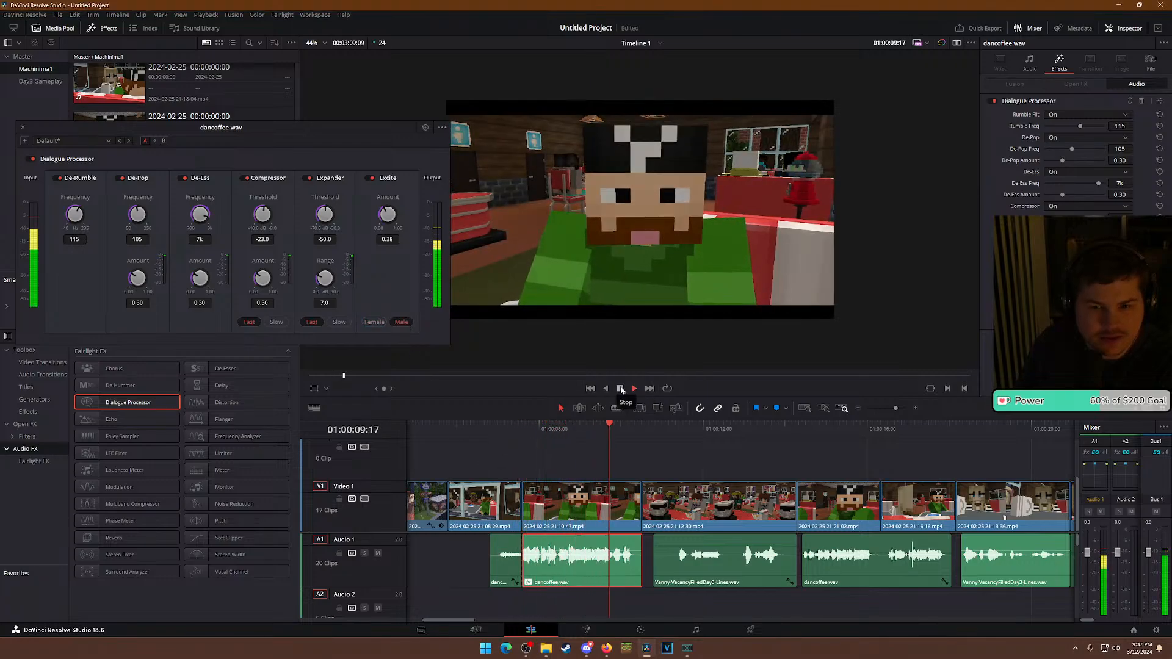
pyautogui.press('space')
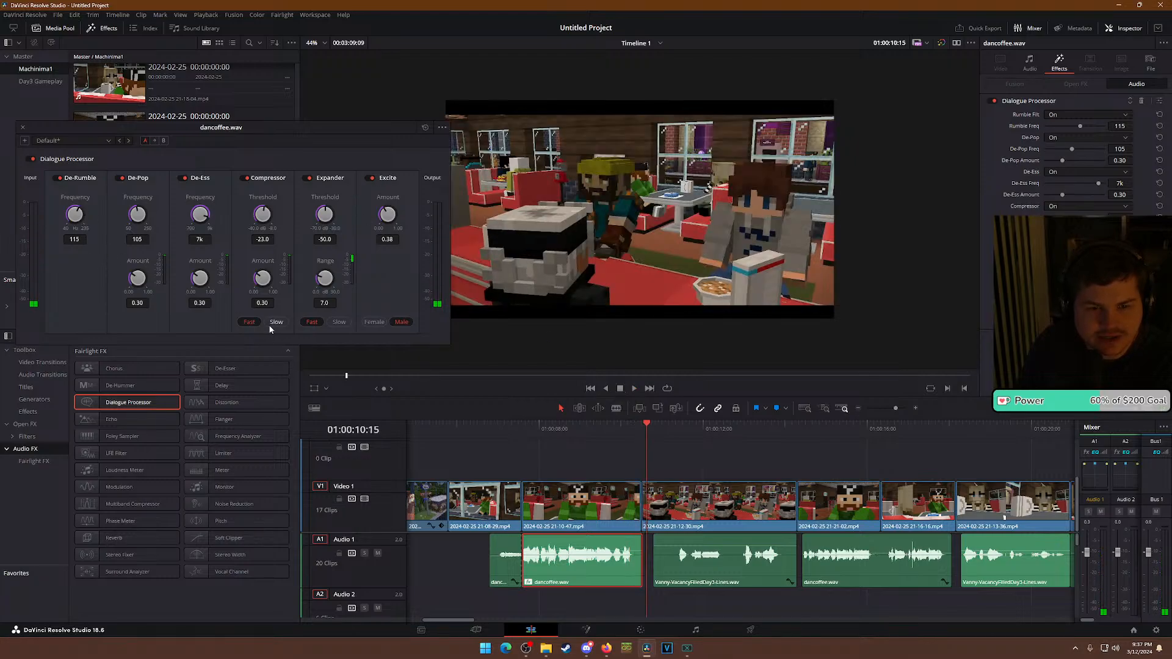
pyautogui.click(23, 128)
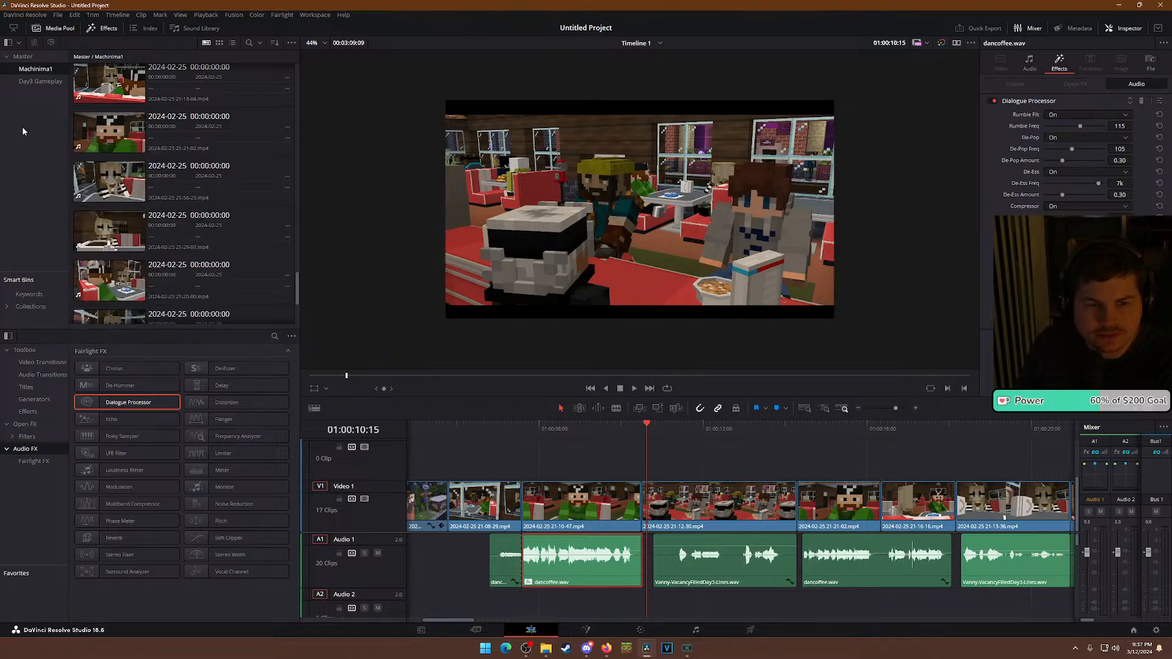
# Add the Dialogue Processor to the Vanny-VacancyFilledDay3-Lines.wav clip under the 21-12-30 shot, play the line, and close the effect window.
pyautogui.press('q')
pyautogui.moveTo(725, 577); pyautogui.dragTo(725, 577)
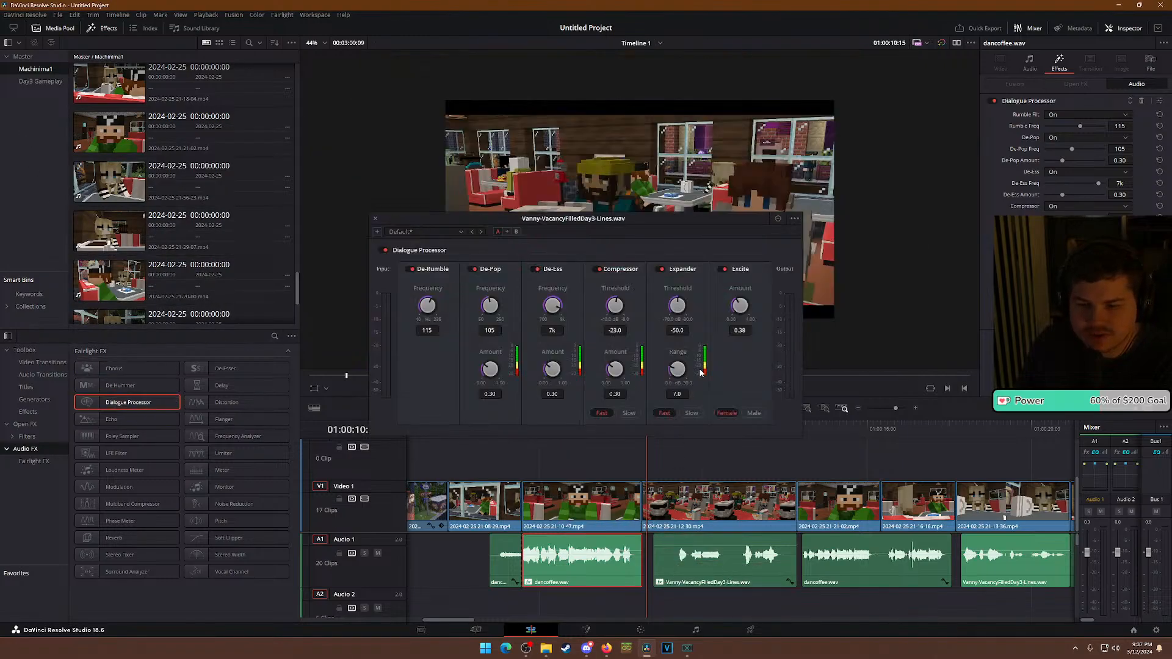
pyautogui.moveTo(629, 227); pyautogui.dragTo(239, 182)
pyautogui.press('space')
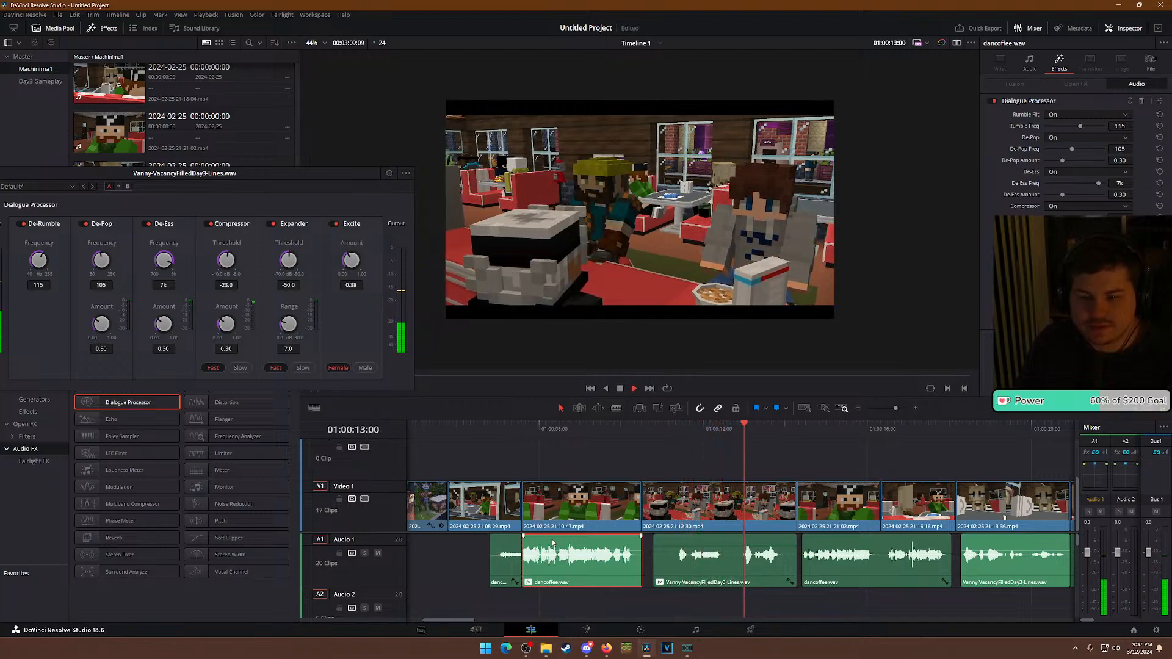
pyautogui.press('space')
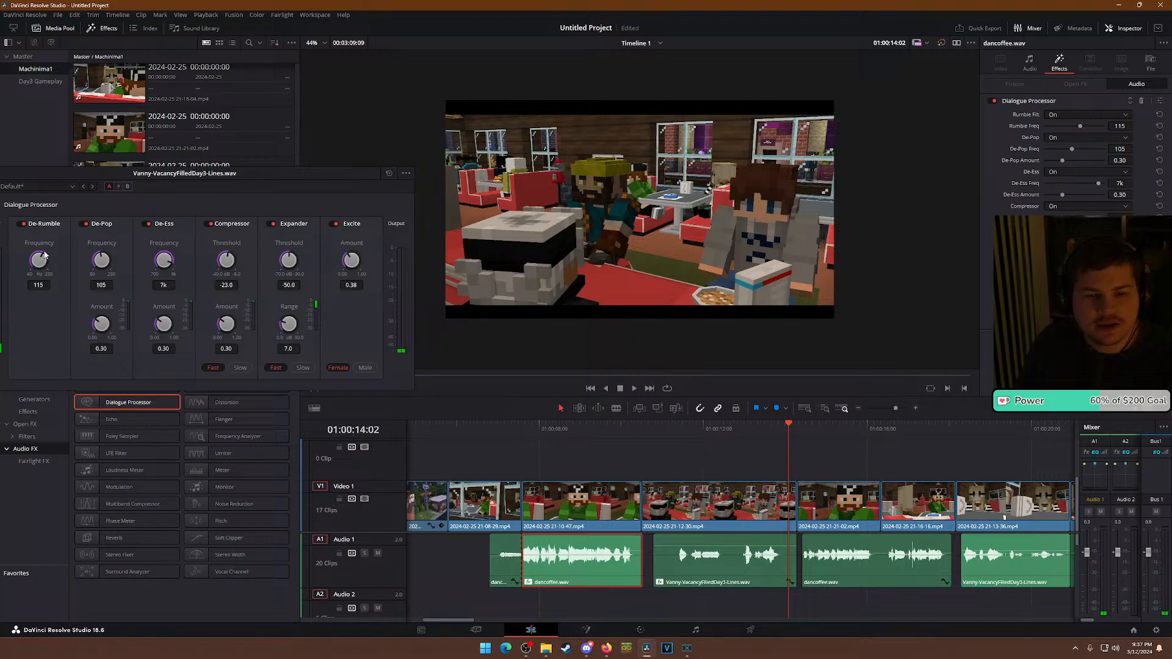
pyautogui.moveTo(228, 181); pyautogui.dragTo(338, 181)
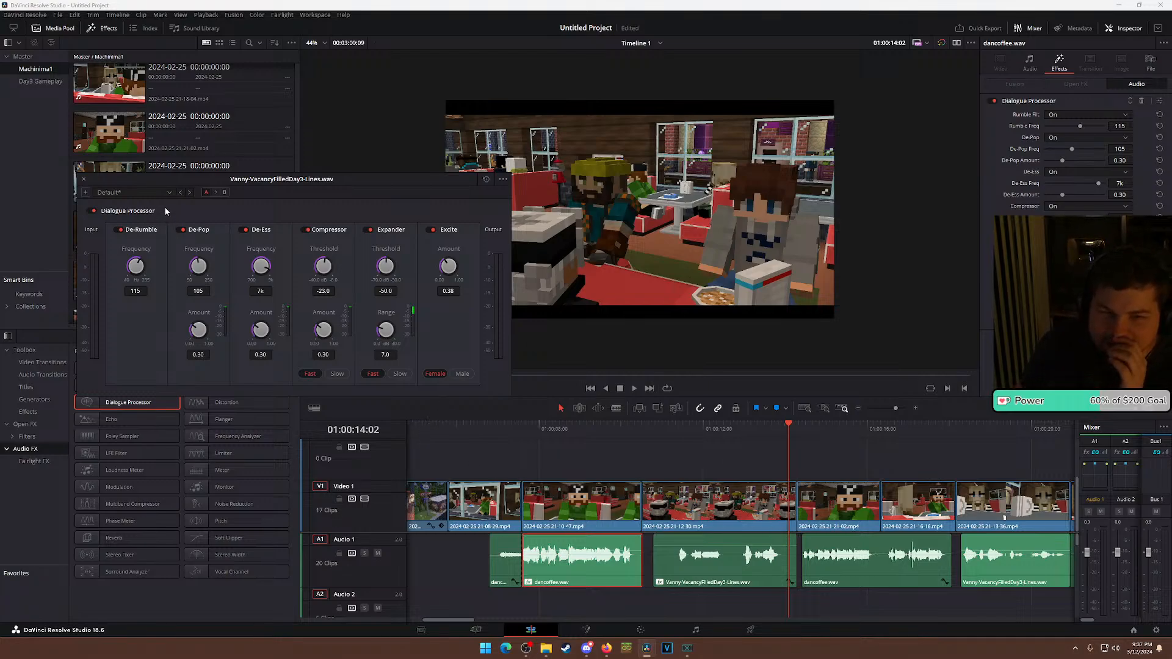
pyautogui.click(80, 180)
pyautogui.click(83, 180)
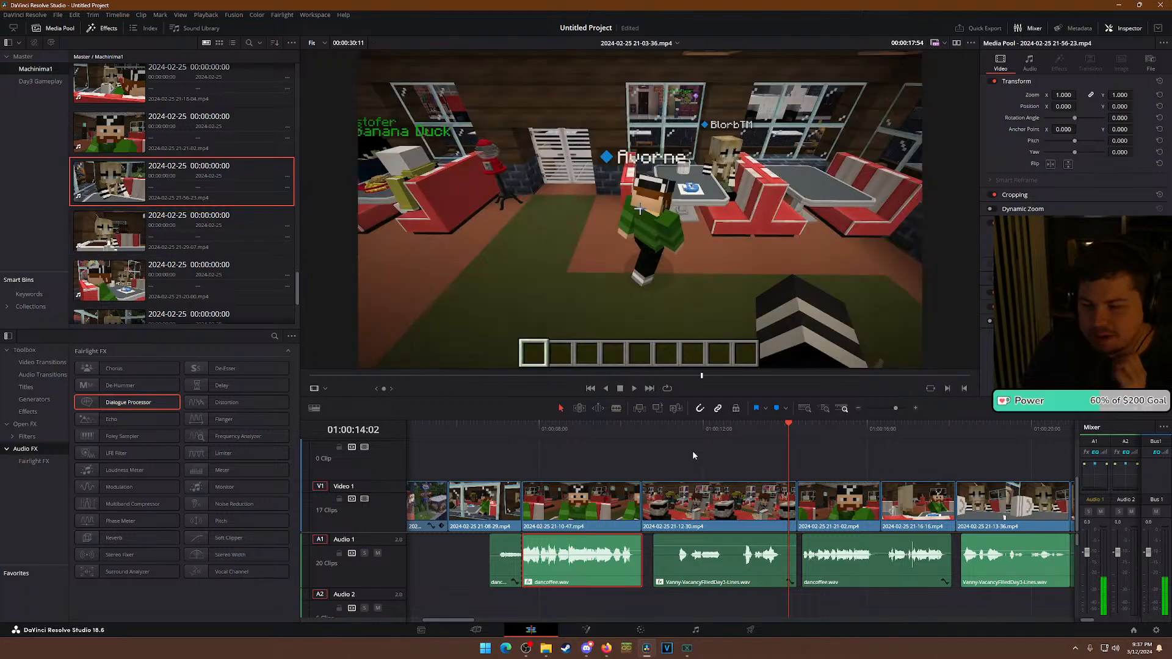
pyautogui.scroll(-5, 834, 522)
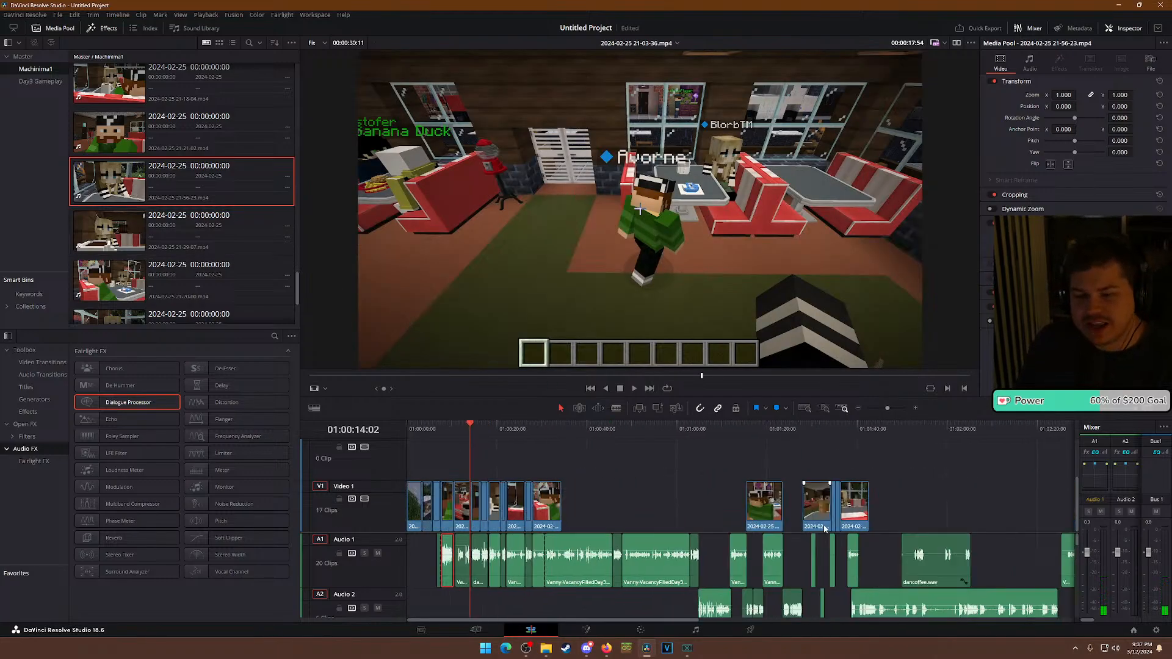
# Add the Dialogue Processor to the dancoffee.wav clip under the 21-21-02 shot and close the effect window.
pyautogui.scroll(-2, 834, 522)
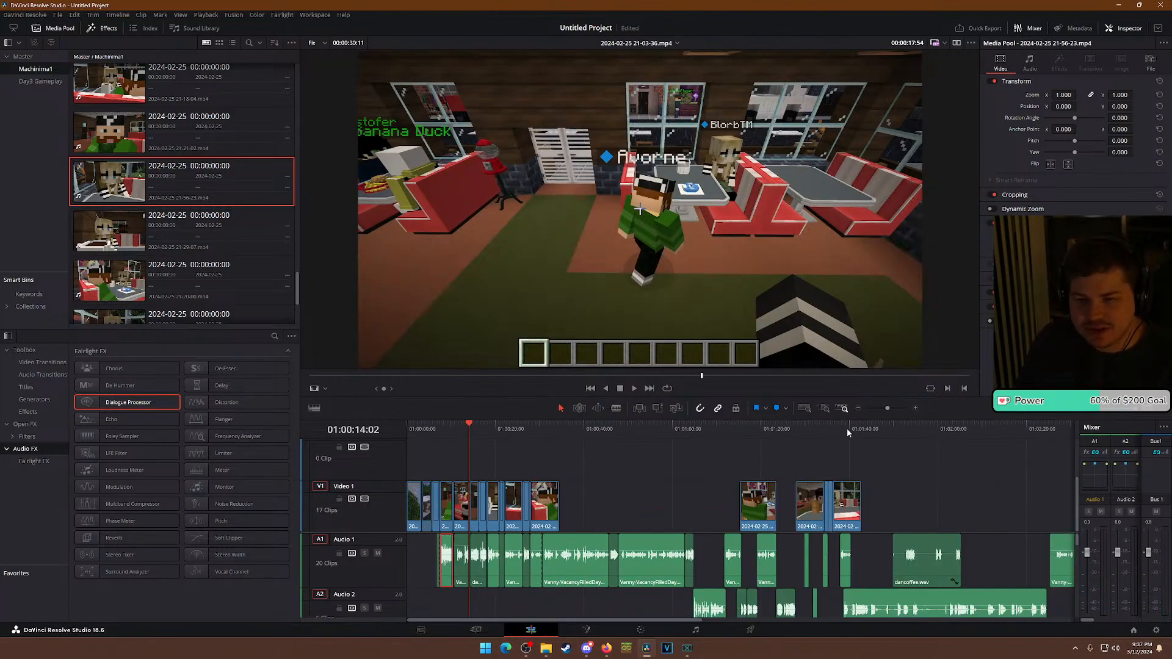
pyautogui.click(458, 441)
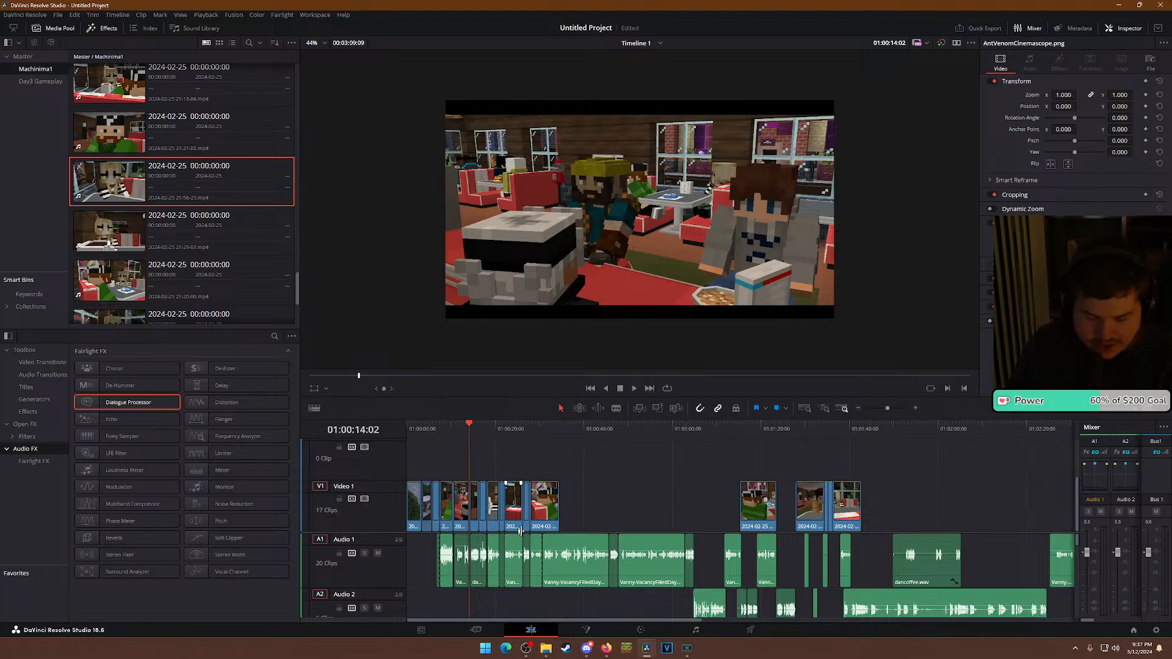
pyautogui.scroll(5, 586, 533)
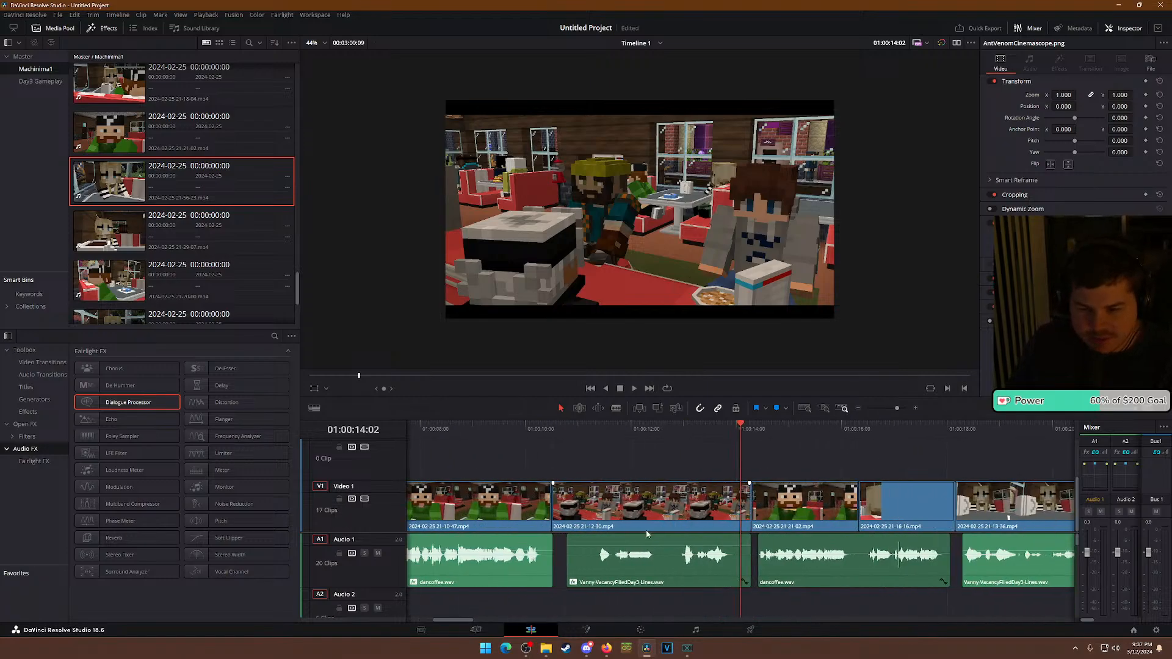
pyautogui.click(834, 569)
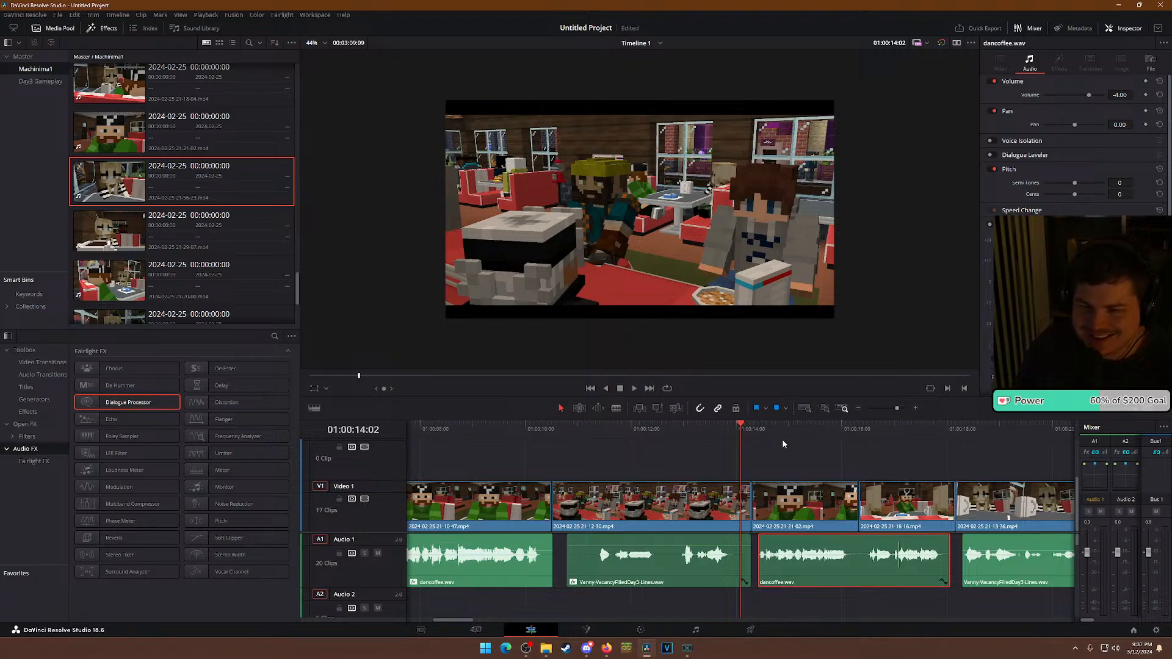
pyautogui.click(789, 455)
pyautogui.moveTo(124, 400); pyautogui.dragTo(888, 583)
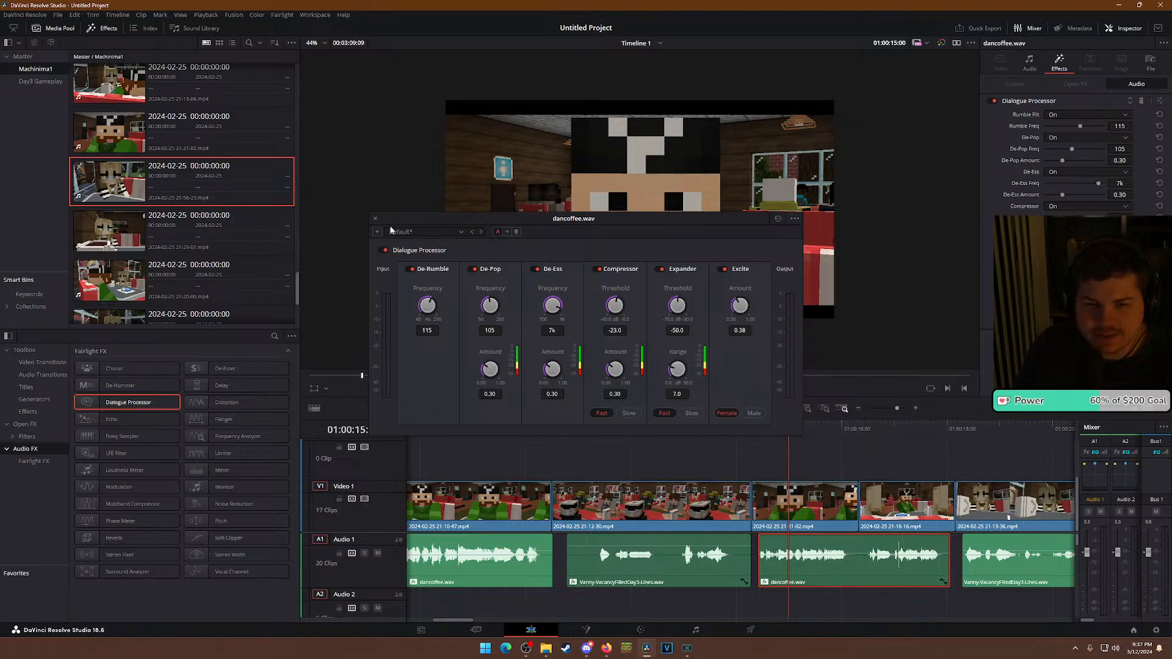
pyautogui.click(375, 218)
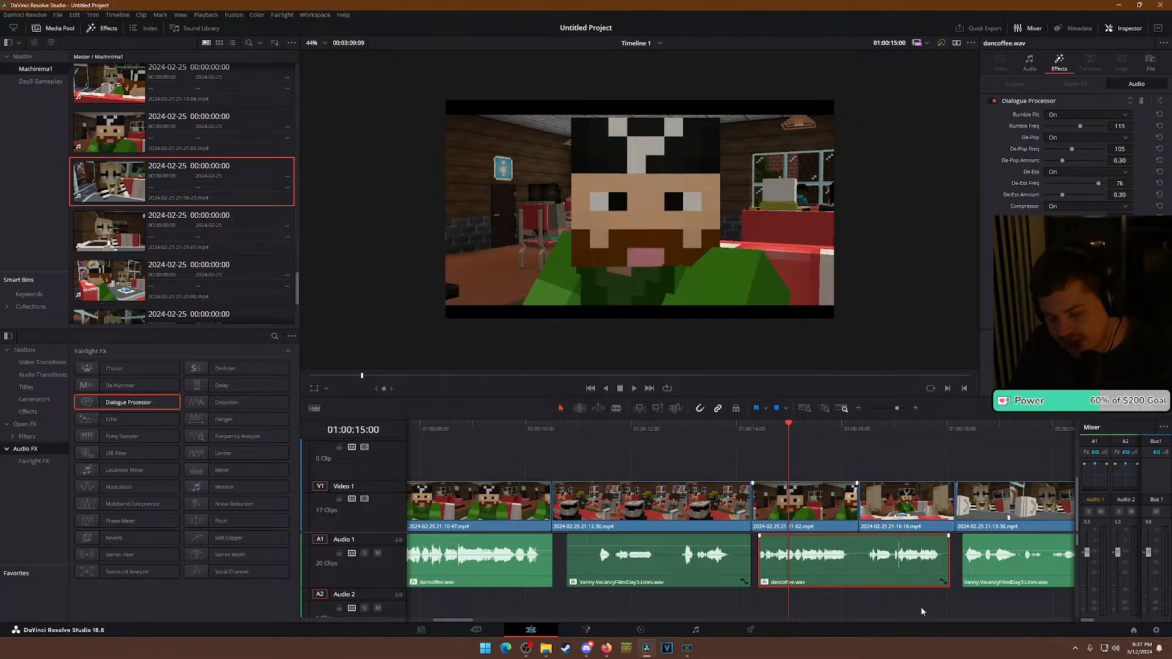
# Add the Dialogue Processor to the Vanny-VacancyFilledDay3-Lines.wav clip under the 21-13-36 shot and close its effect window.
pyautogui.scroll(-2, 919, 604)
pyautogui.moveTo(166, 407); pyautogui.dragTo(862, 571)
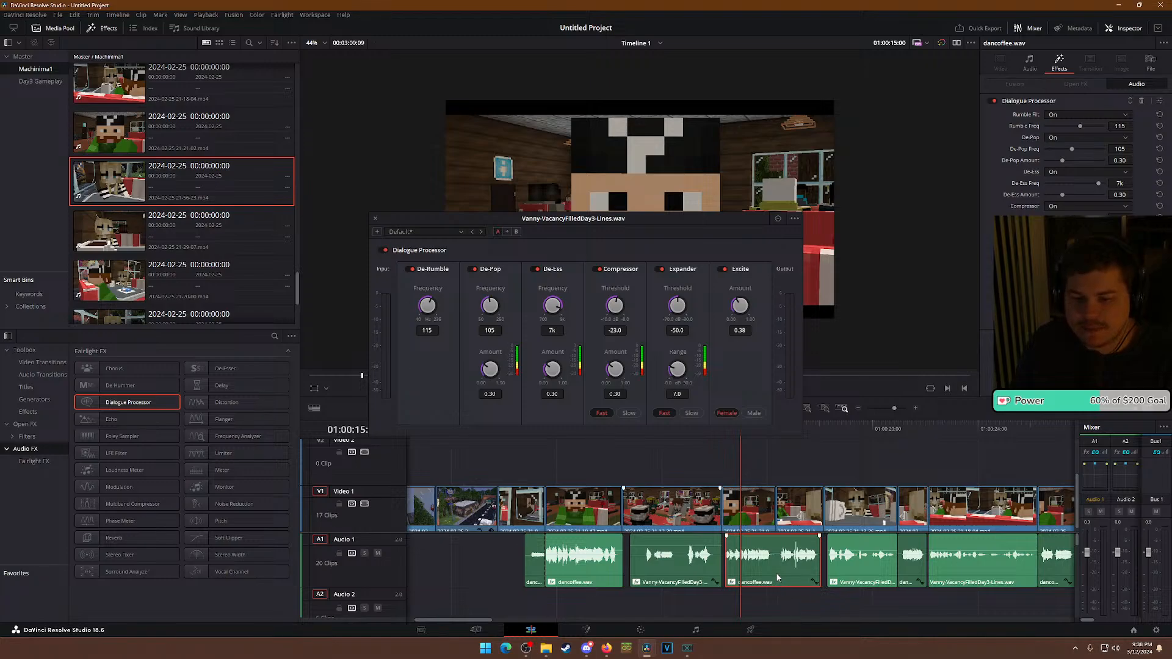
pyautogui.click(376, 218)
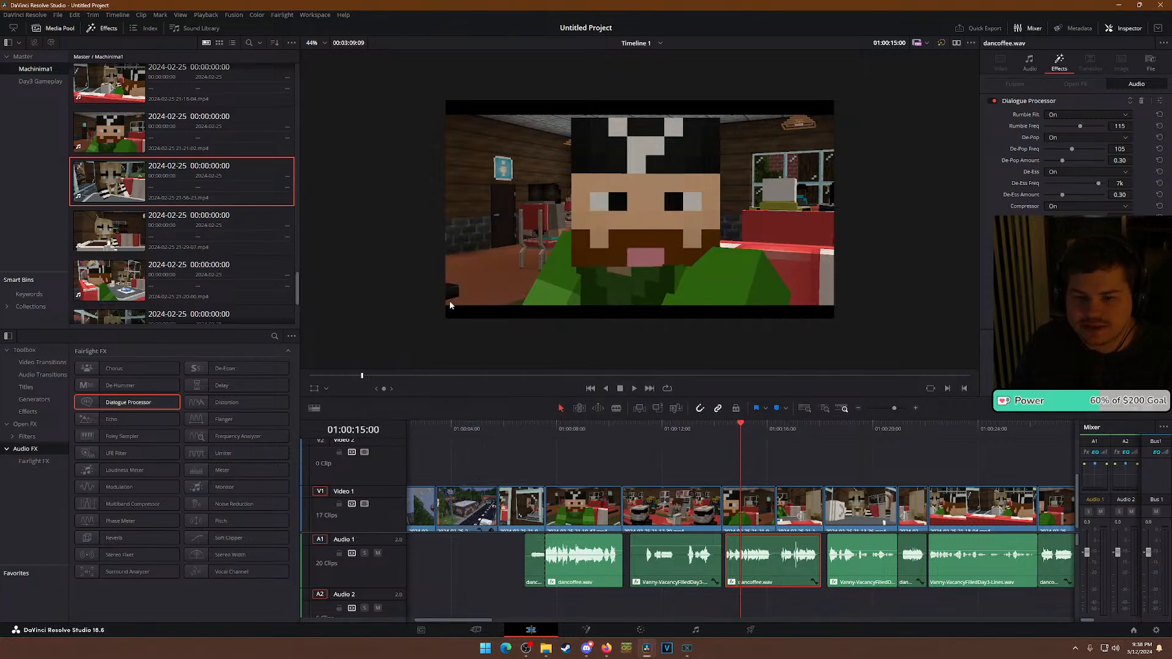
pyautogui.click(814, 583)
pyautogui.click(819, 584)
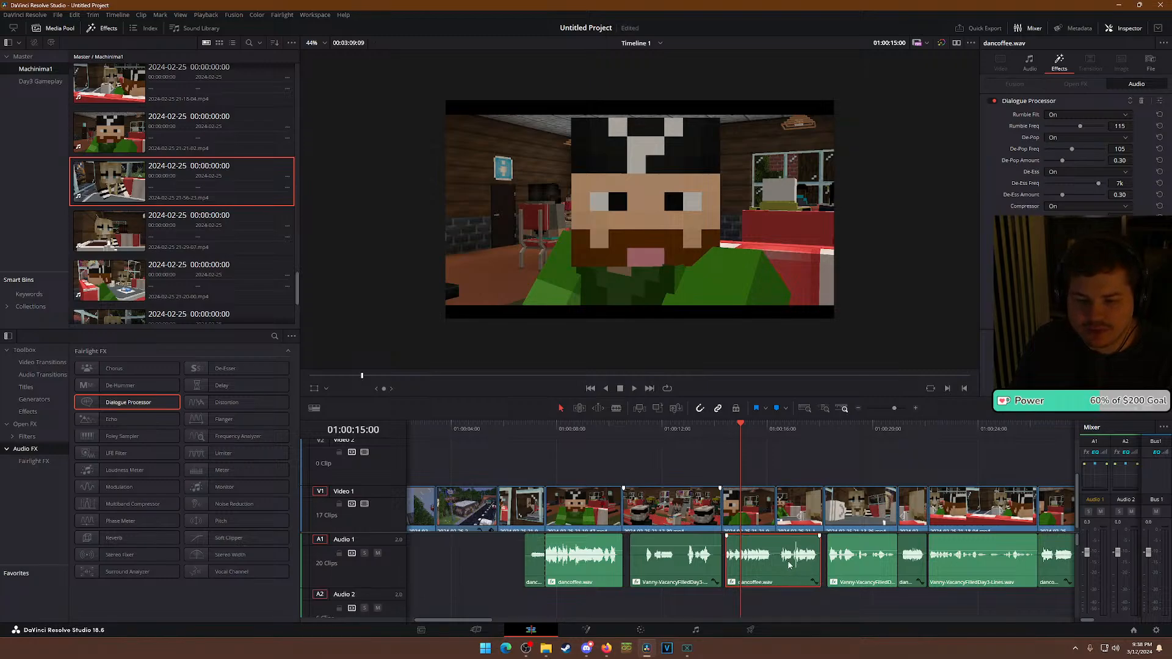
pyautogui.rightClick(771, 549)
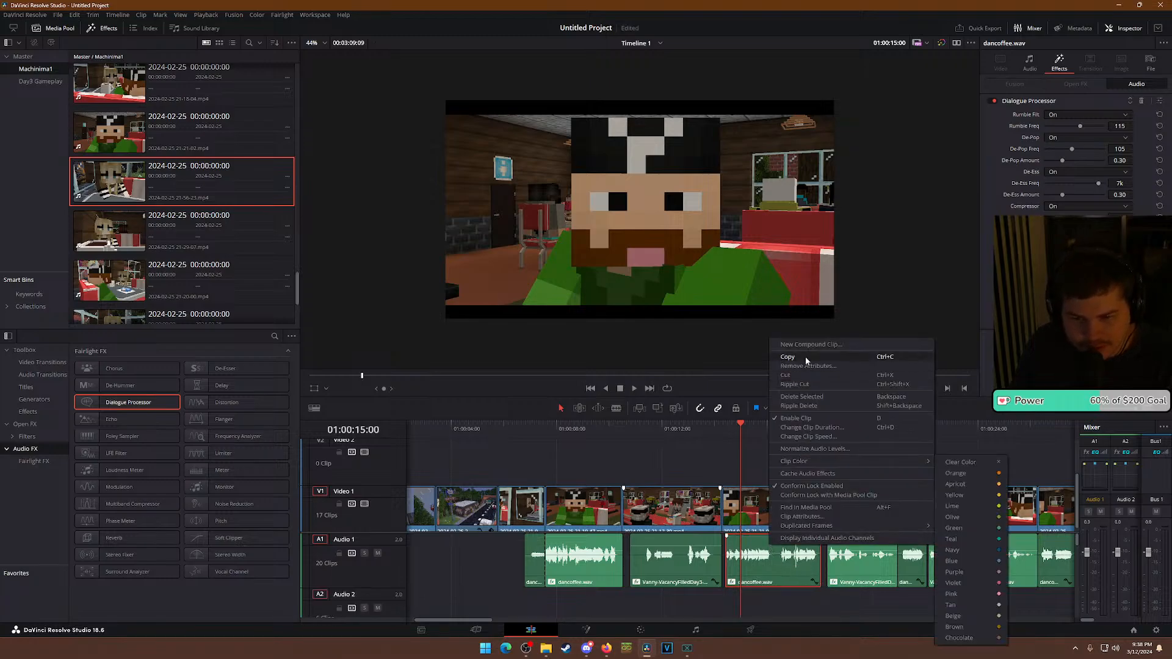
pyautogui.click(746, 554)
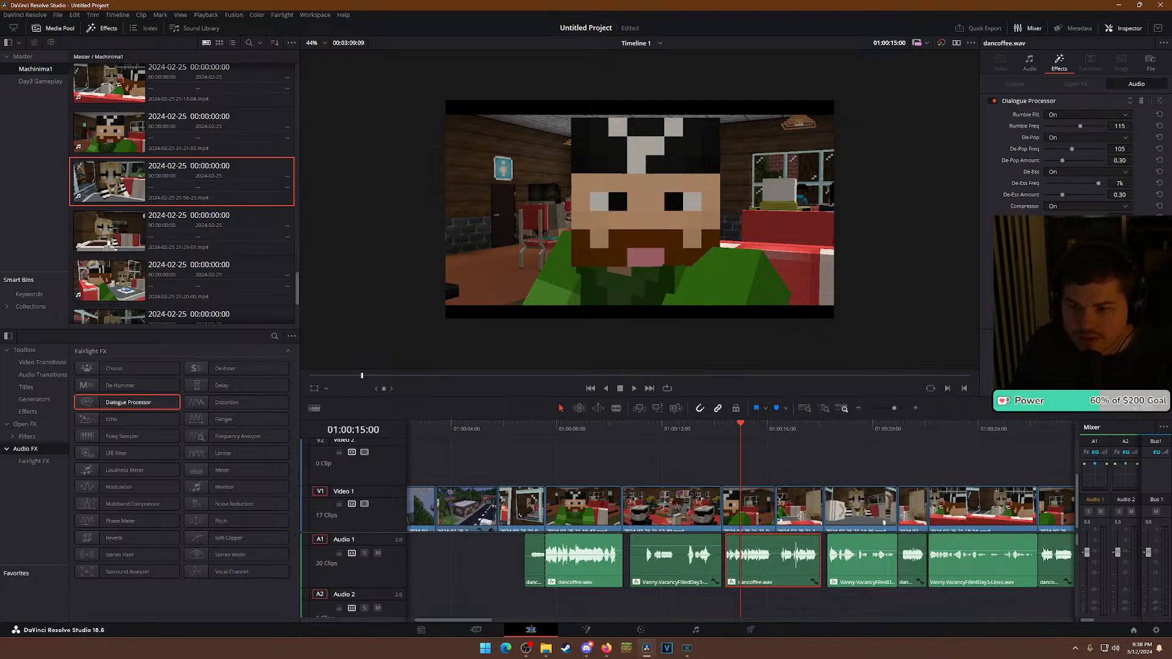
# Add the Dialogue Processor to the short dancoffee.wav clip after the 21-13-36 line, switch its Excite mode to Male, and close the effect window.
pyautogui.click(877, 562)
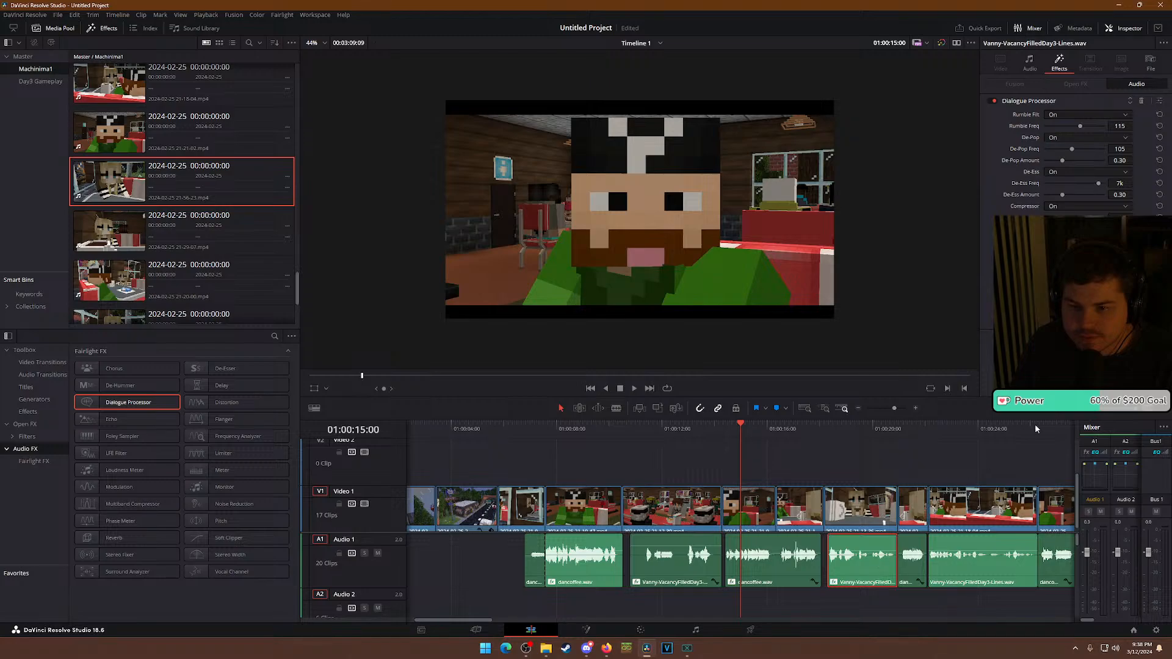
pyautogui.click(914, 572)
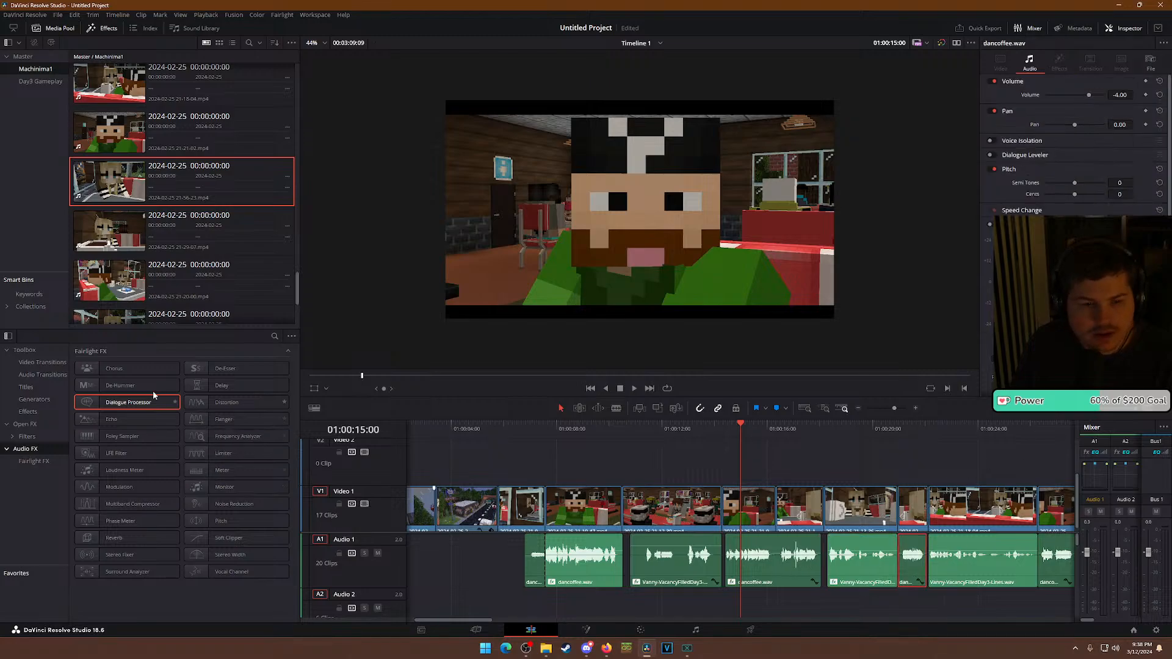
pyautogui.moveTo(105, 408); pyautogui.dragTo(916, 556)
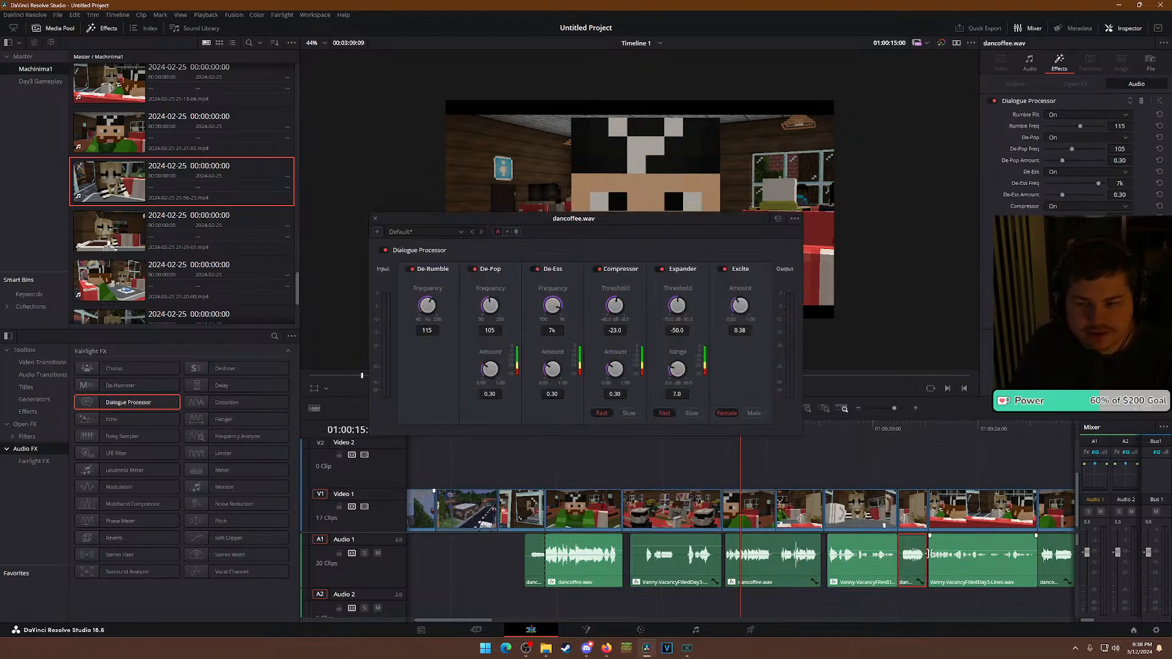
pyautogui.click(755, 414)
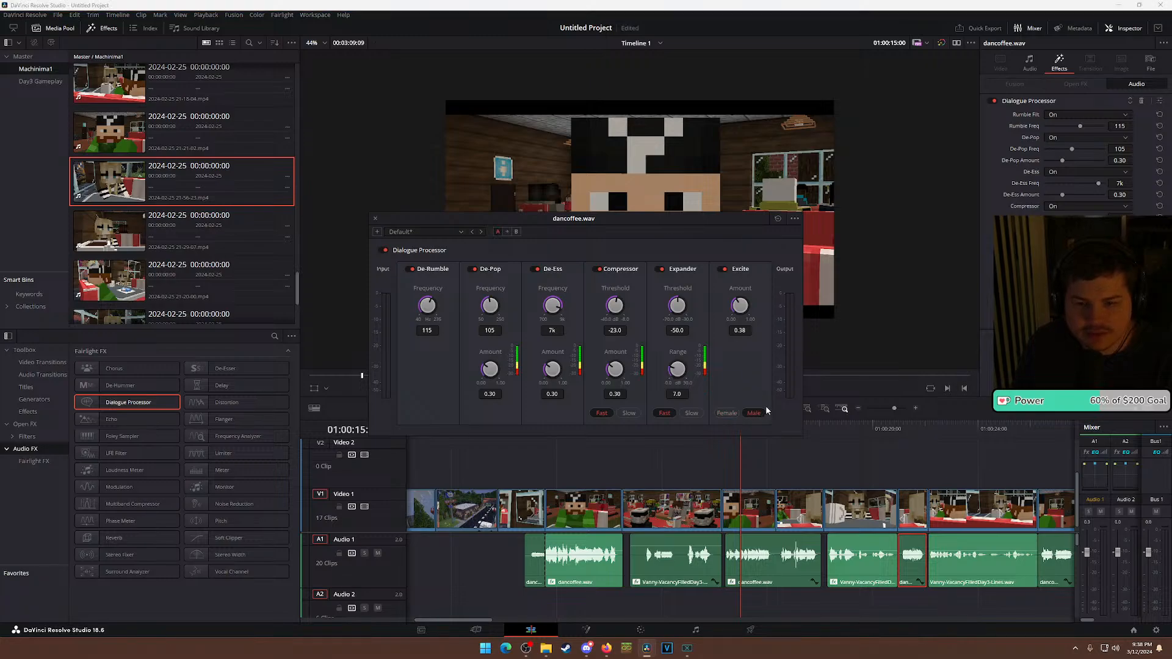
pyautogui.click(376, 218)
# Add the Dialogue Processor to the next two Vanny-VacancyFilledDay3-Lines.wav clips on Audio 1, on either side of the dancoffee.wav piece, closing each effect window.
pyautogui.moveTo(128, 402); pyautogui.dragTo(977, 559)
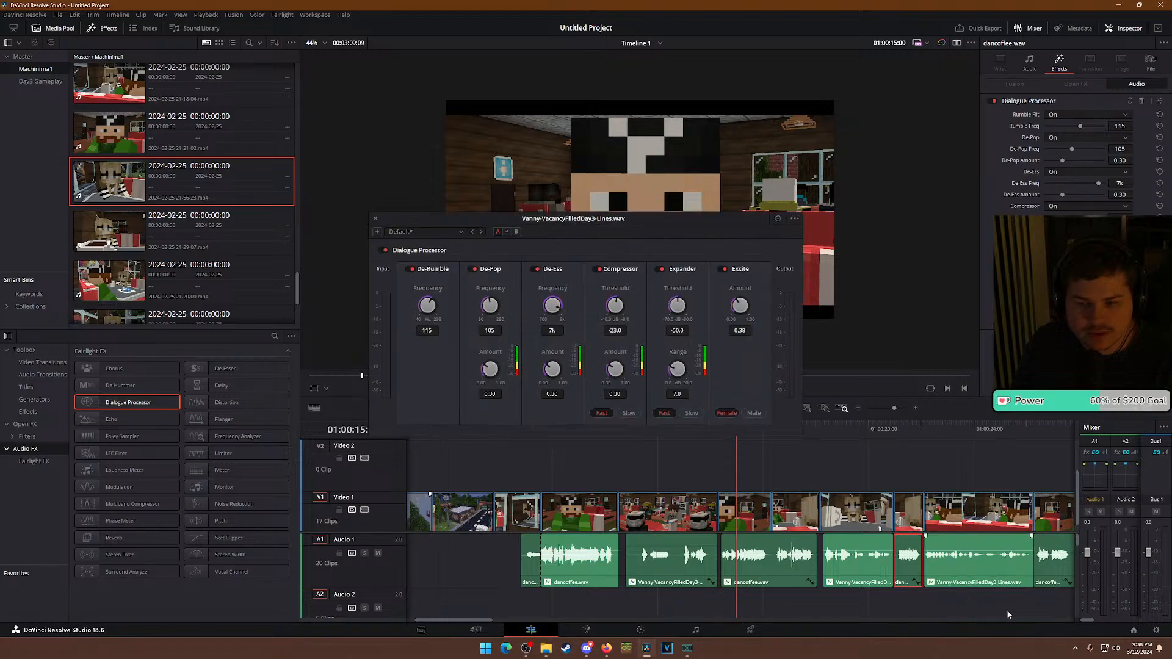
pyautogui.hscroll(8, 886, 574)
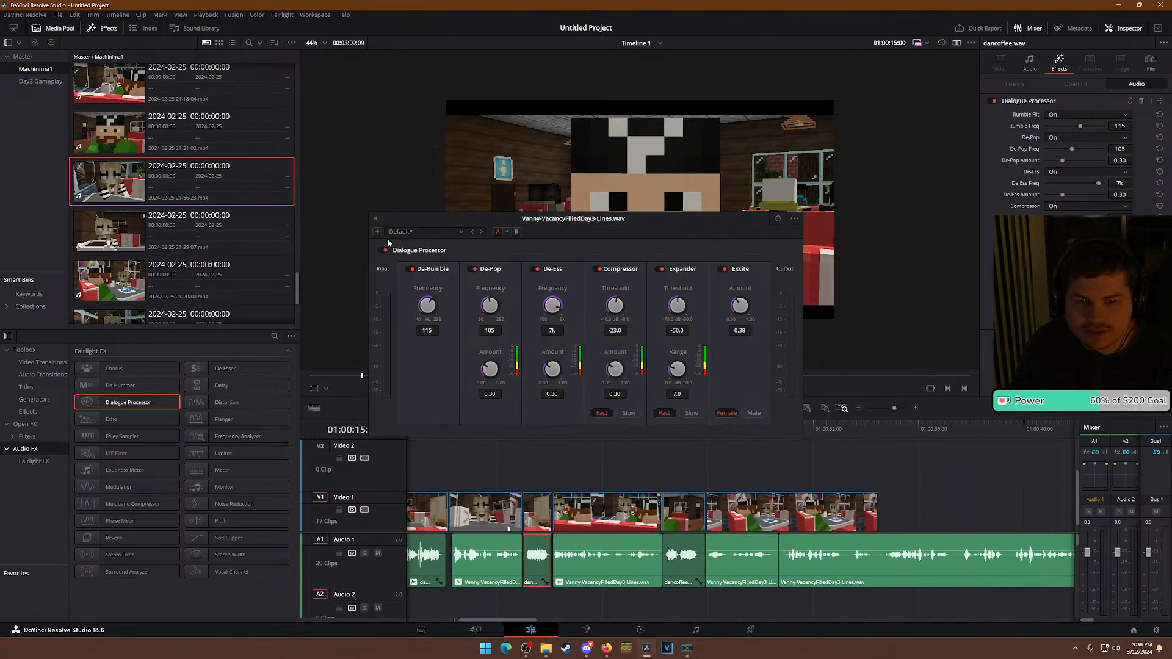
pyautogui.click(375, 219)
pyautogui.moveTo(128, 402); pyautogui.dragTo(760, 568)
pyautogui.click(375, 219)
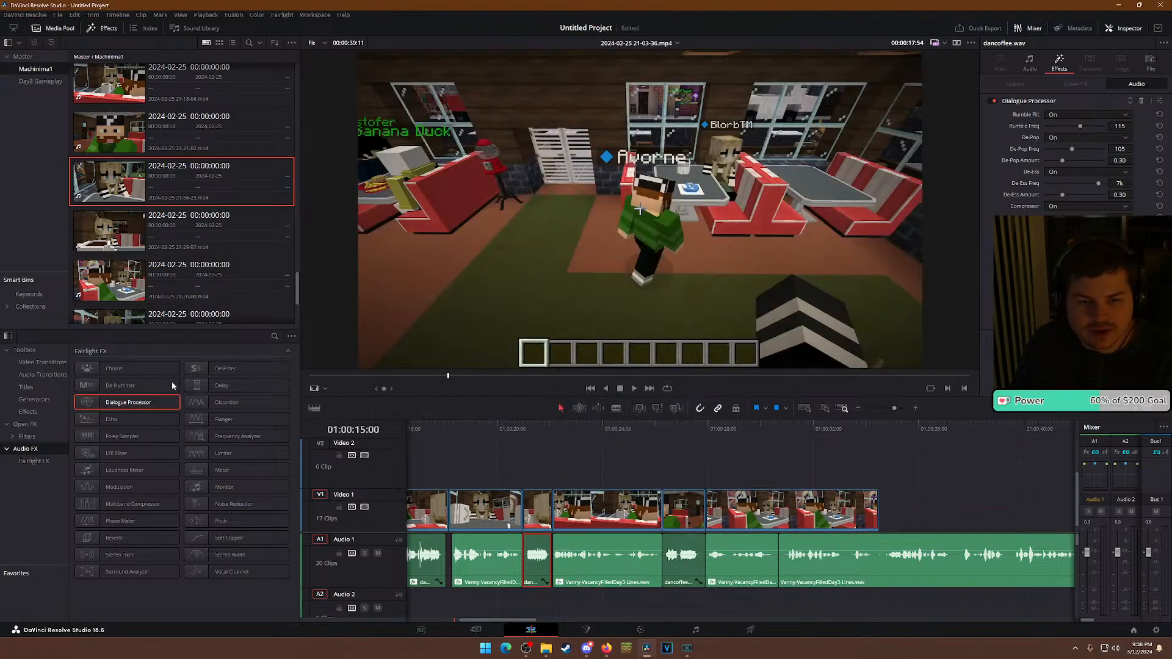
# Add the Dialogue Processor to the two long Vanny-VacancyFilledDay3-Lines.wav clips on Audio 1 and close each effect window.
pyautogui.moveTo(128, 403); pyautogui.dragTo(901, 584)
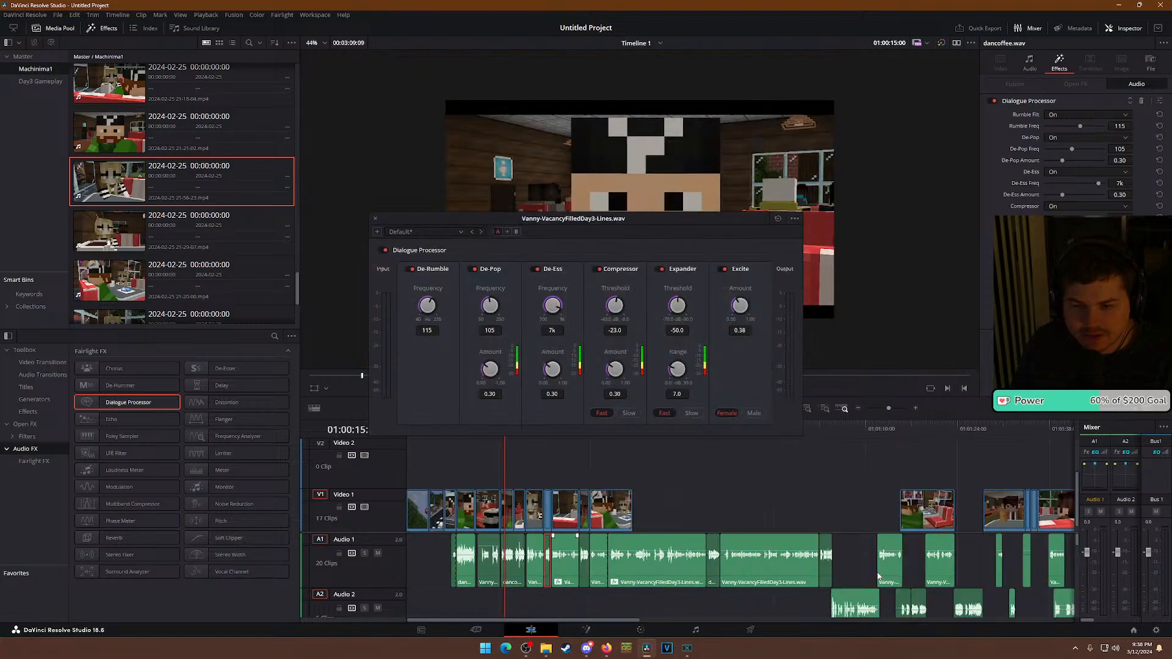
pyautogui.scroll(1, 761, 504)
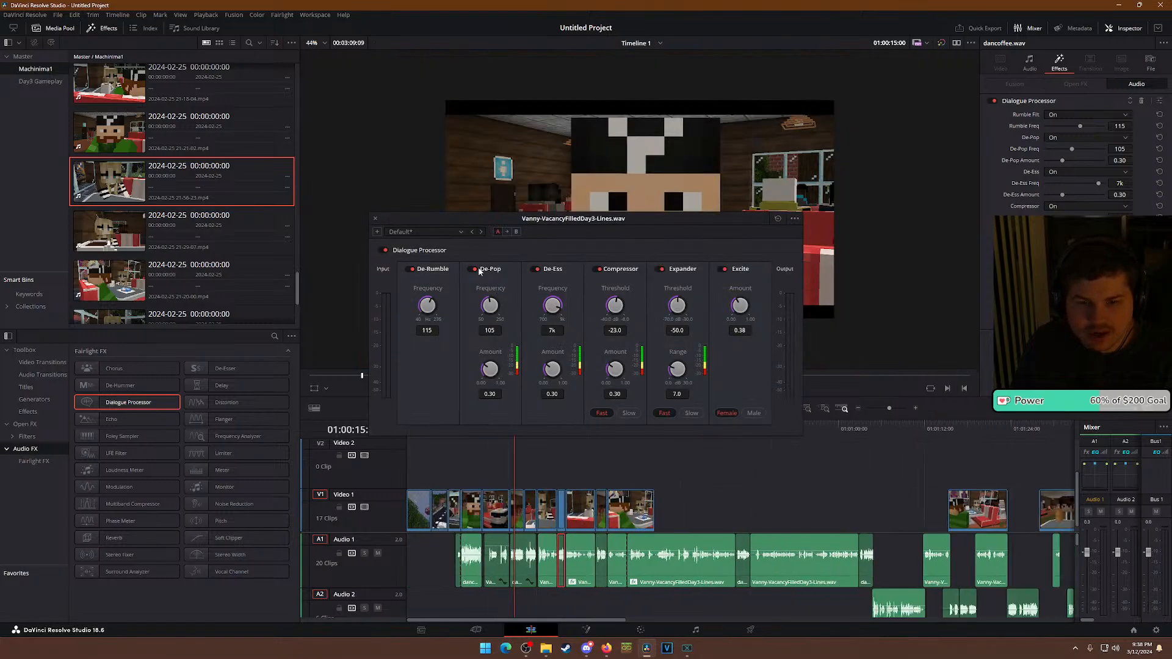
pyautogui.click(375, 218)
pyautogui.moveTo(128, 403); pyautogui.dragTo(793, 576)
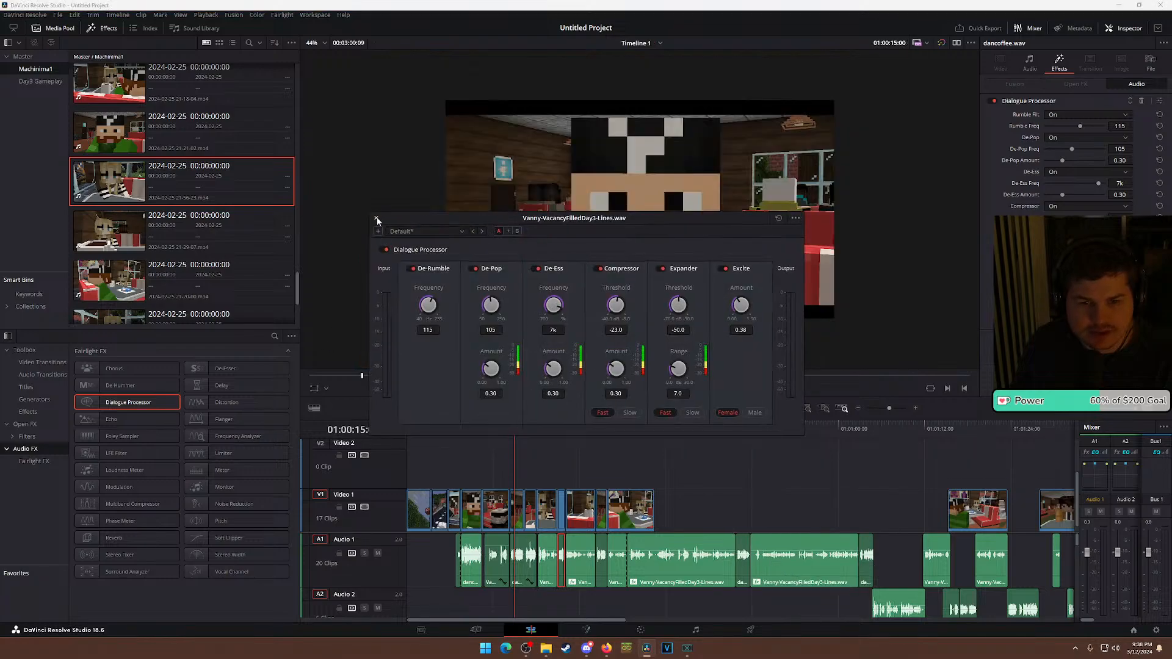
pyautogui.click(375, 219)
# Add the Dialogue Processor to the first Audio 2 clip and the next two short Vanny clips on Audio 1, closing each effect window.
pyautogui.moveTo(149, 406); pyautogui.dragTo(888, 597)
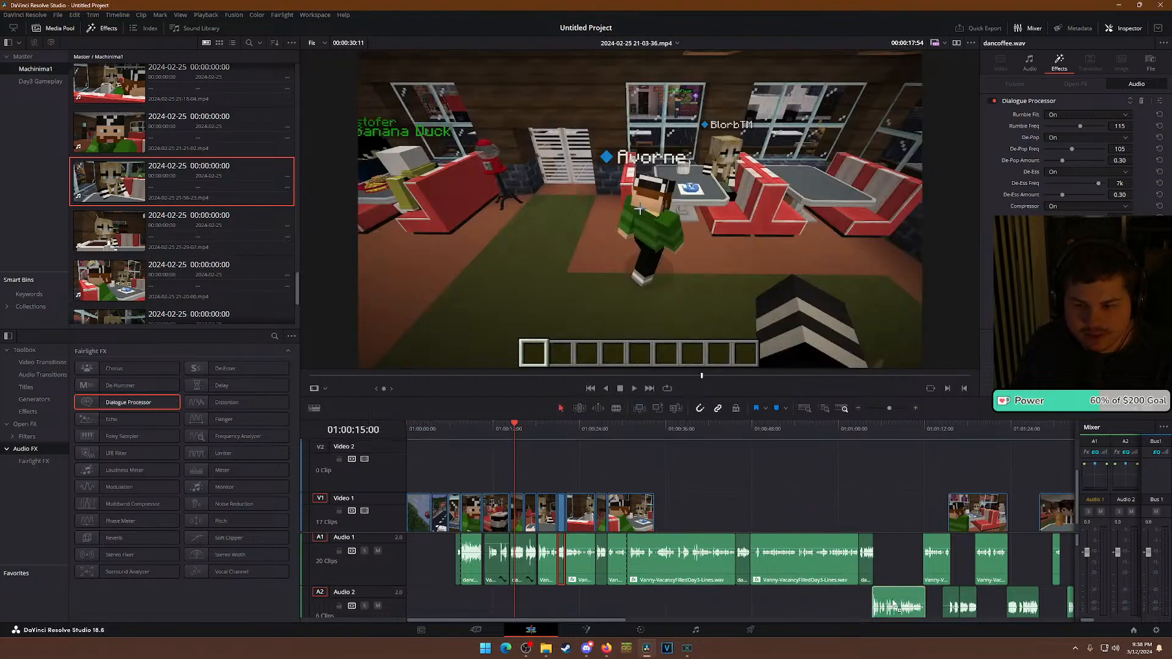
pyautogui.click(376, 219)
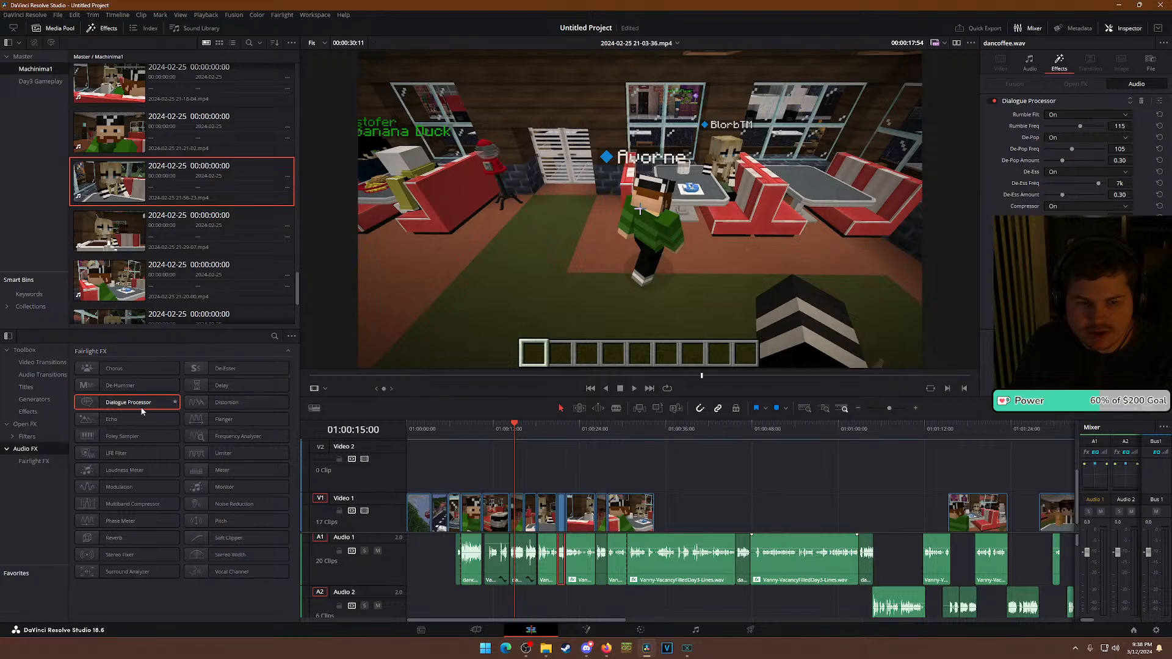
pyautogui.moveTo(157, 405); pyautogui.dragTo(934, 556)
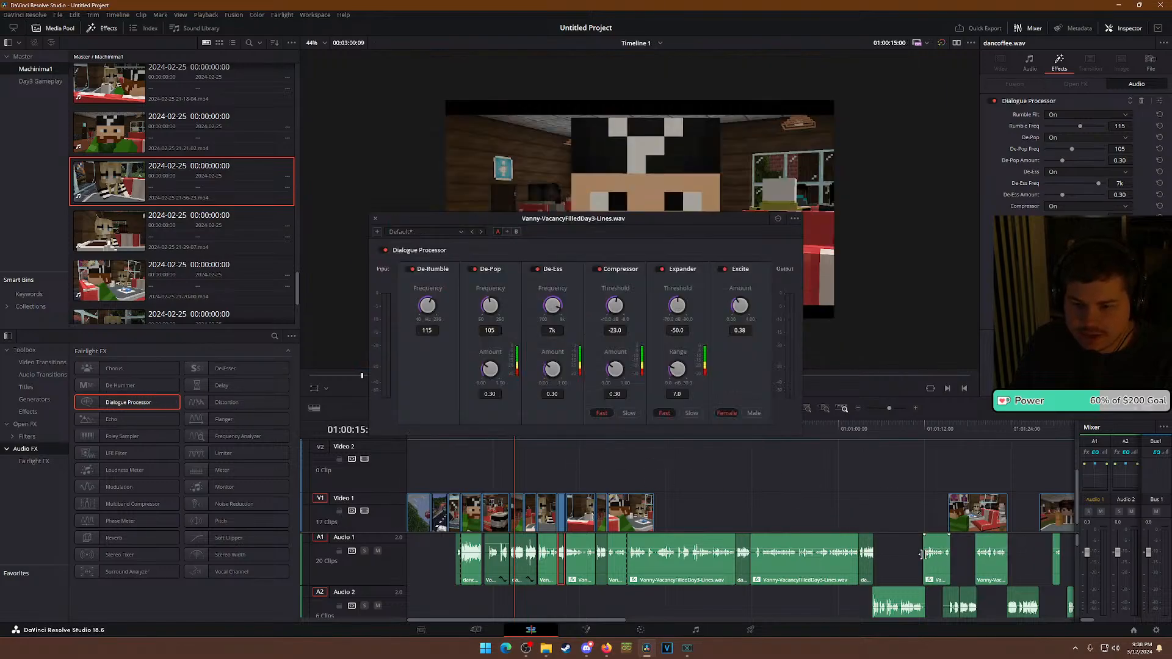
pyautogui.click(375, 219)
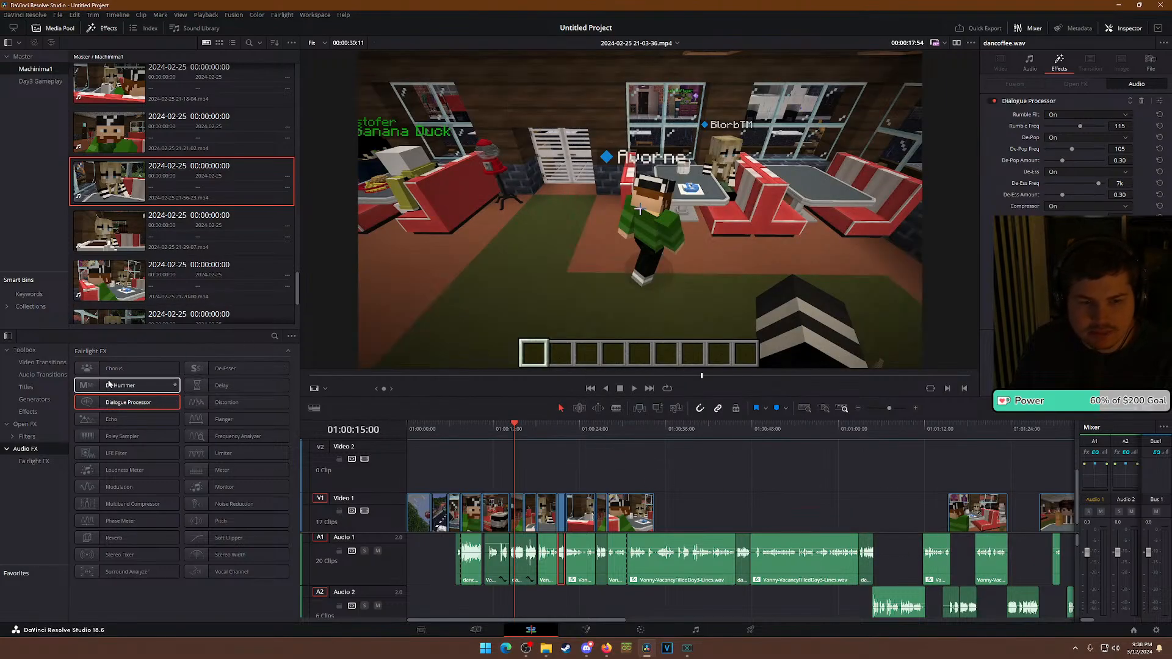
pyautogui.moveTo(107, 402); pyautogui.dragTo(980, 556)
pyautogui.click(375, 219)
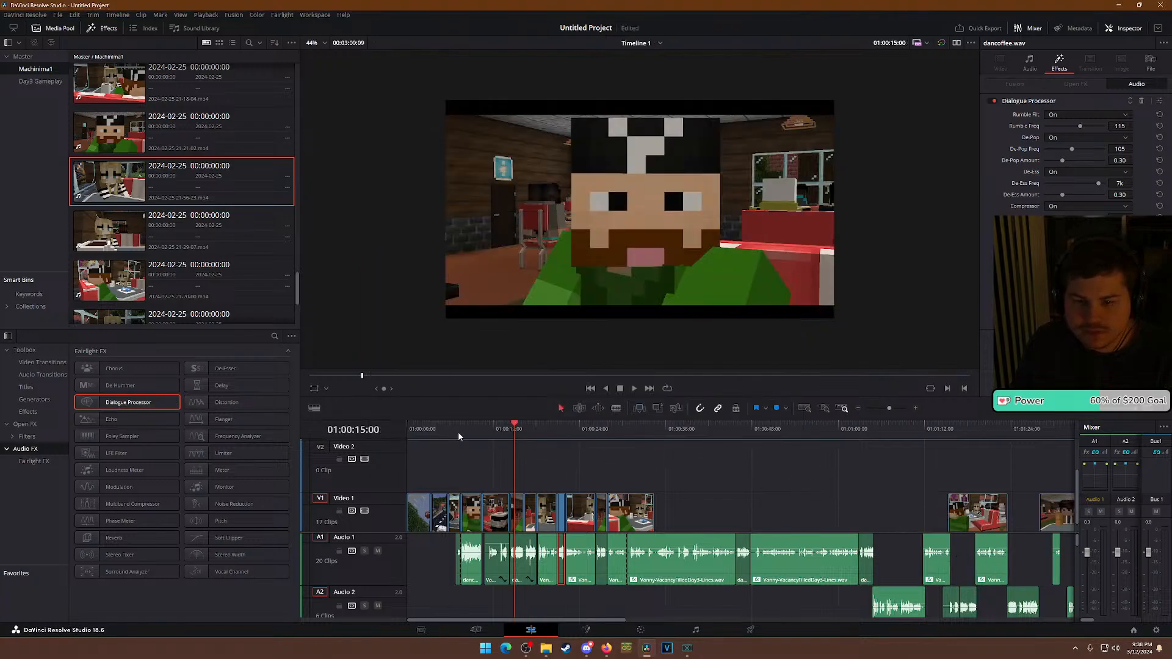
# Play back the processed dialogue and set the two long Vanny-VacancyFilledDay3-Lines.wav clips' volumes to 4.38 and 7.20.
pyautogui.moveTo(445, 431); pyautogui.dragTo(456, 434)
pyautogui.press('space')
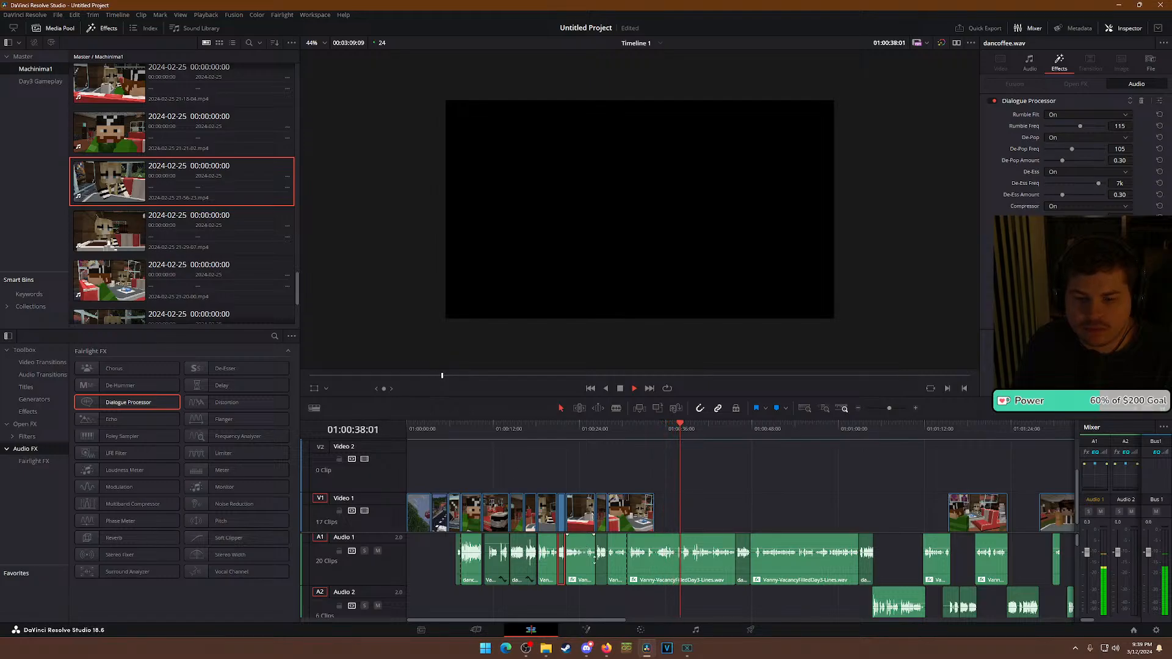
pyautogui.press('space')
pyautogui.click(667, 566)
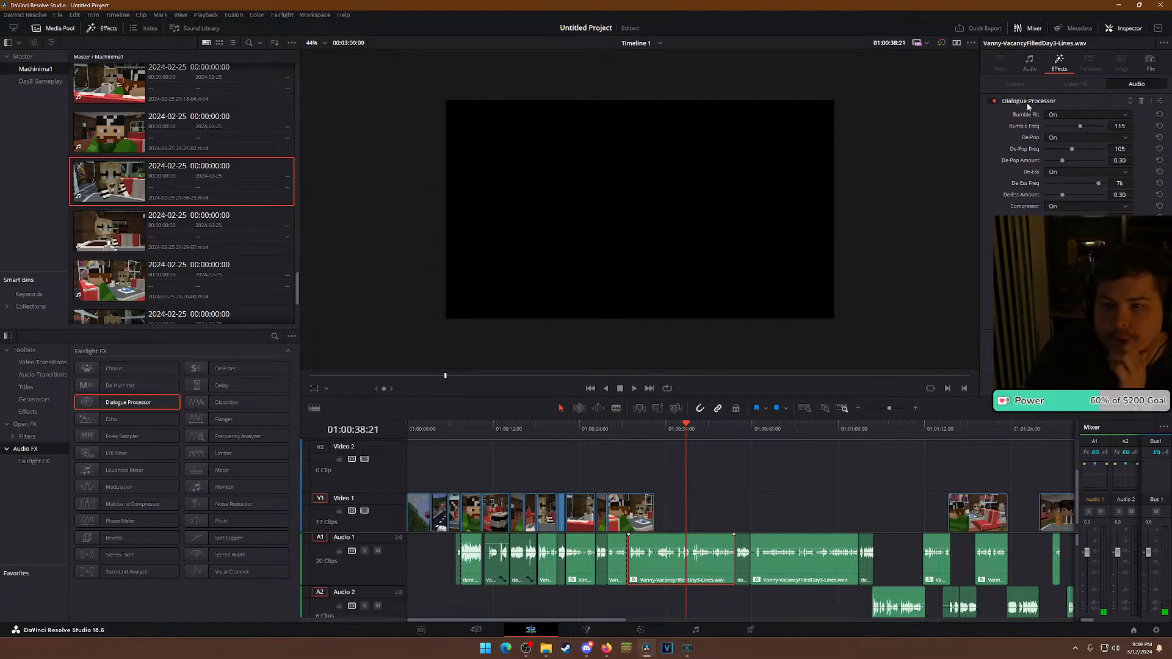
pyautogui.click(1030, 63)
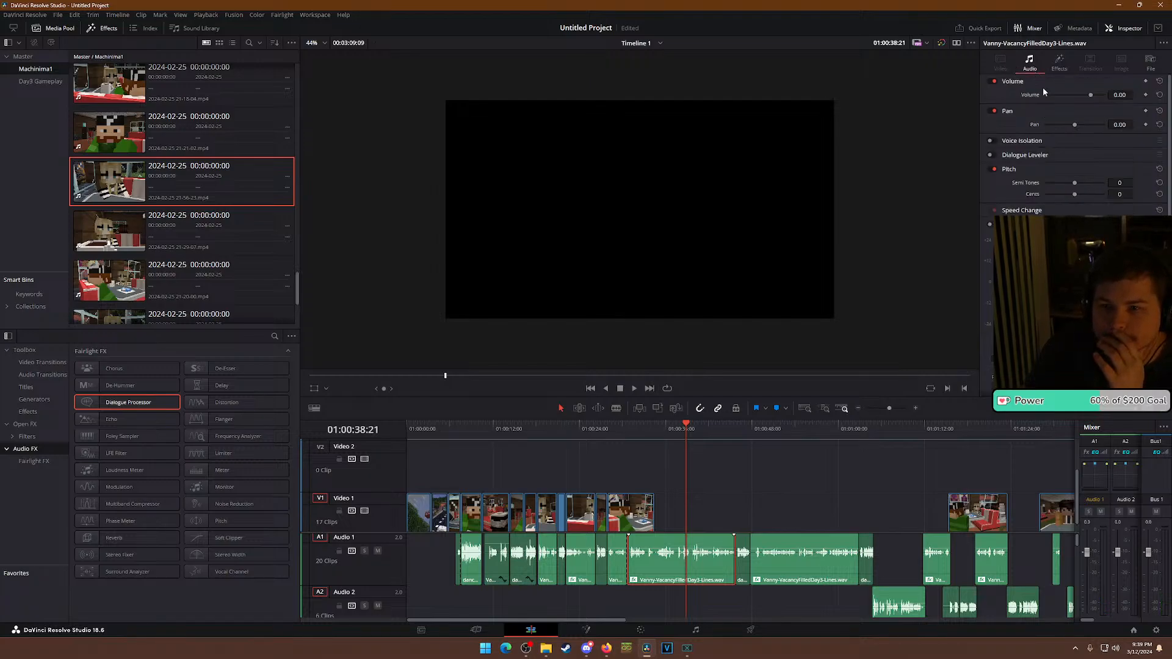
pyautogui.moveTo(1092, 97); pyautogui.dragTo(1131, 95)
pyautogui.press('space')
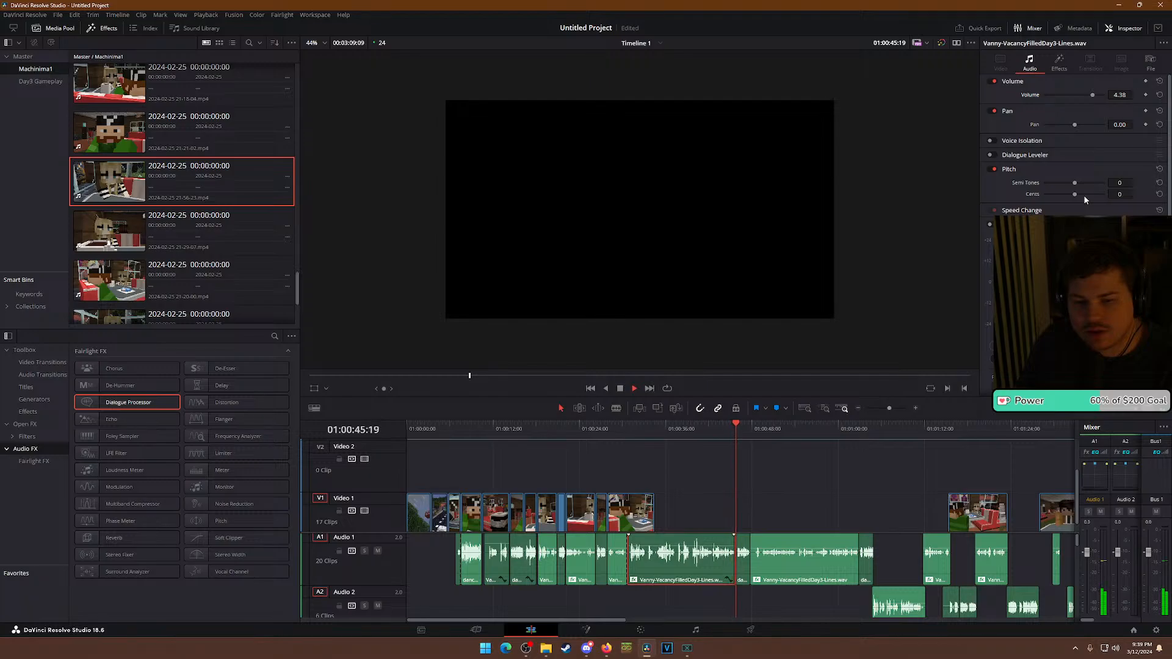
pyautogui.click(782, 563)
pyautogui.moveTo(1120, 94); pyautogui.dragTo(1157, 95)
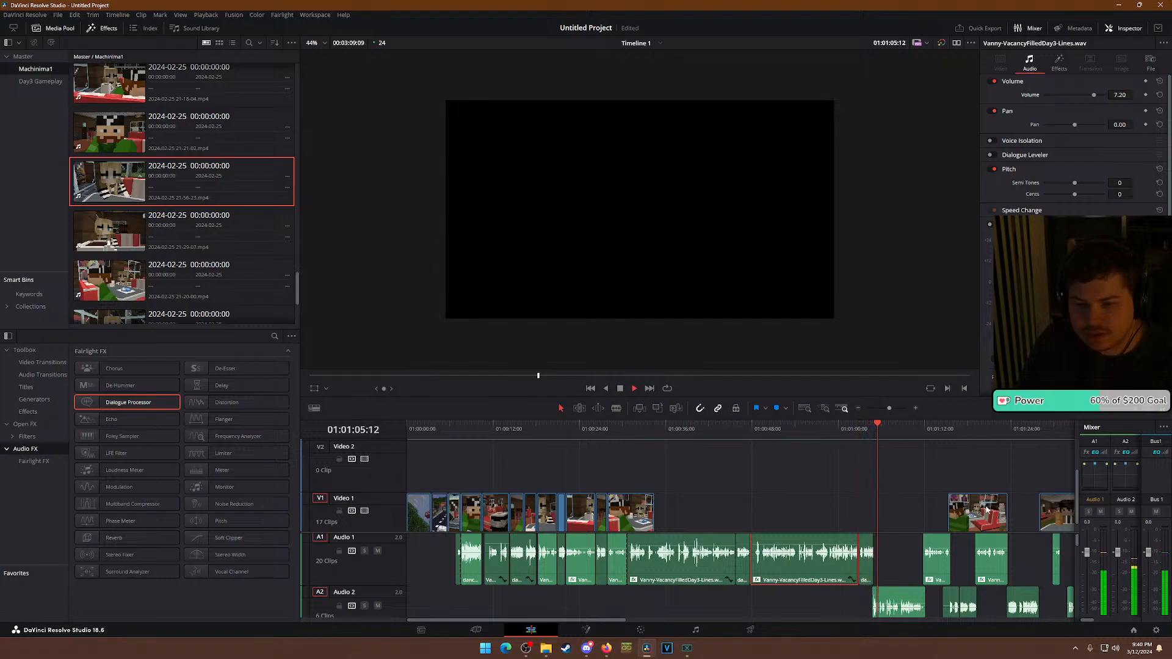
# Set the first Audio 2 Vanny clip's volume to 4.80 and the following short Audio 1 Vanny clip's volume to 8.00 during playback.
pyautogui.scroll(-1, 934, 519)
pyautogui.click(901, 602)
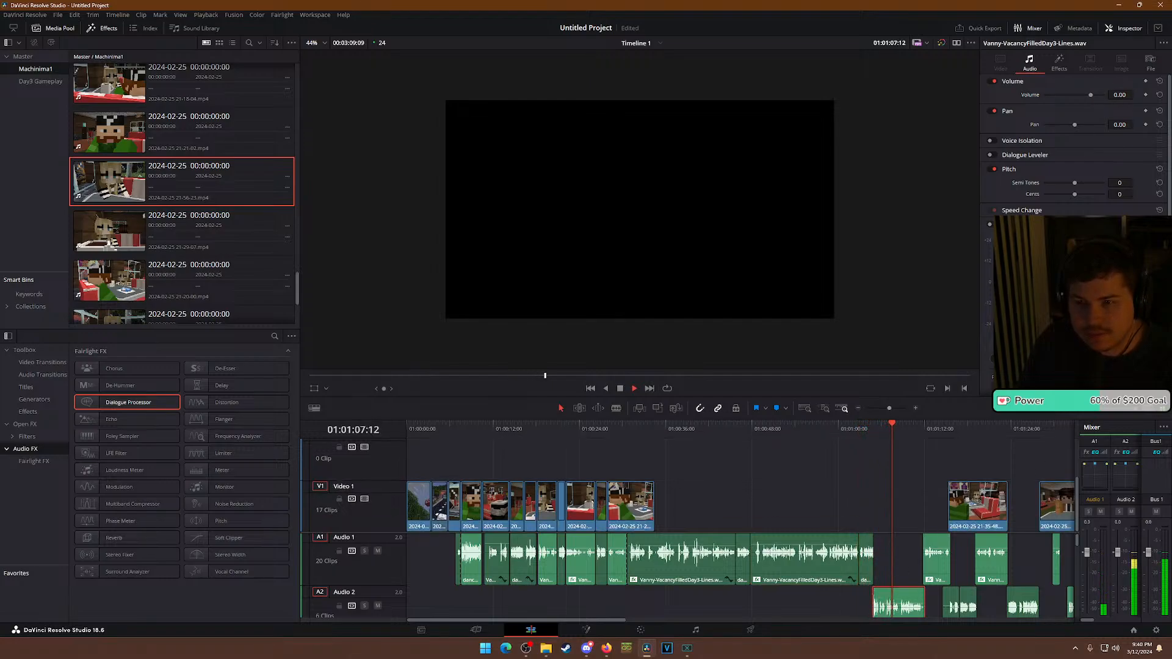
pyautogui.moveTo(1120, 95); pyautogui.dragTo(1149, 95)
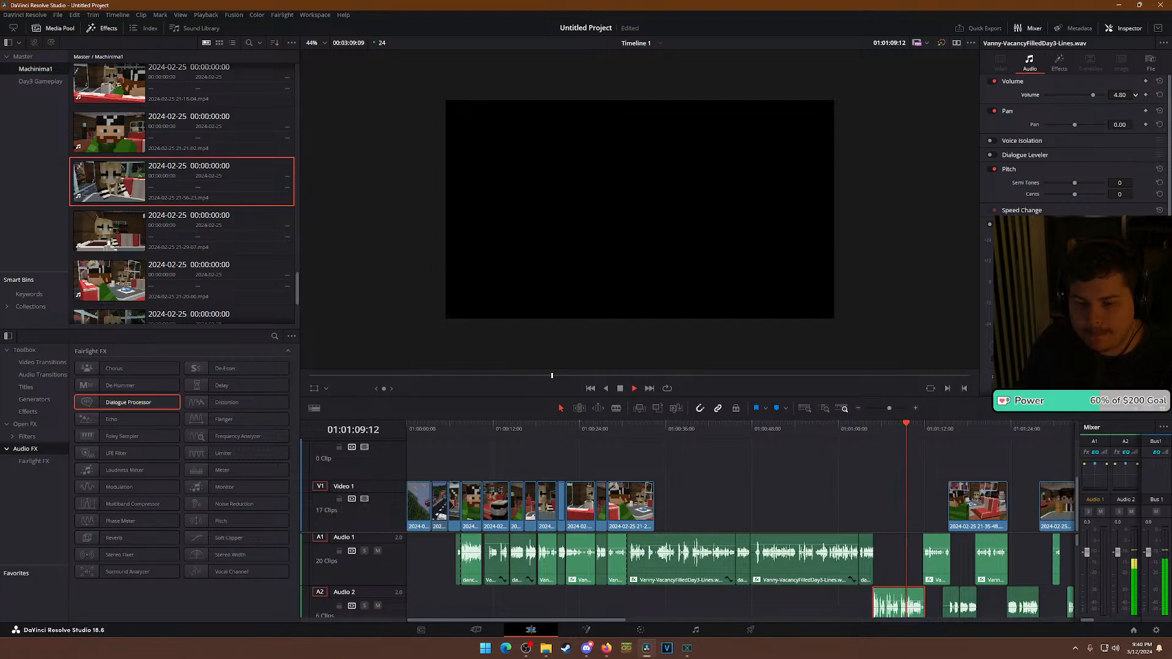
pyautogui.click(939, 574)
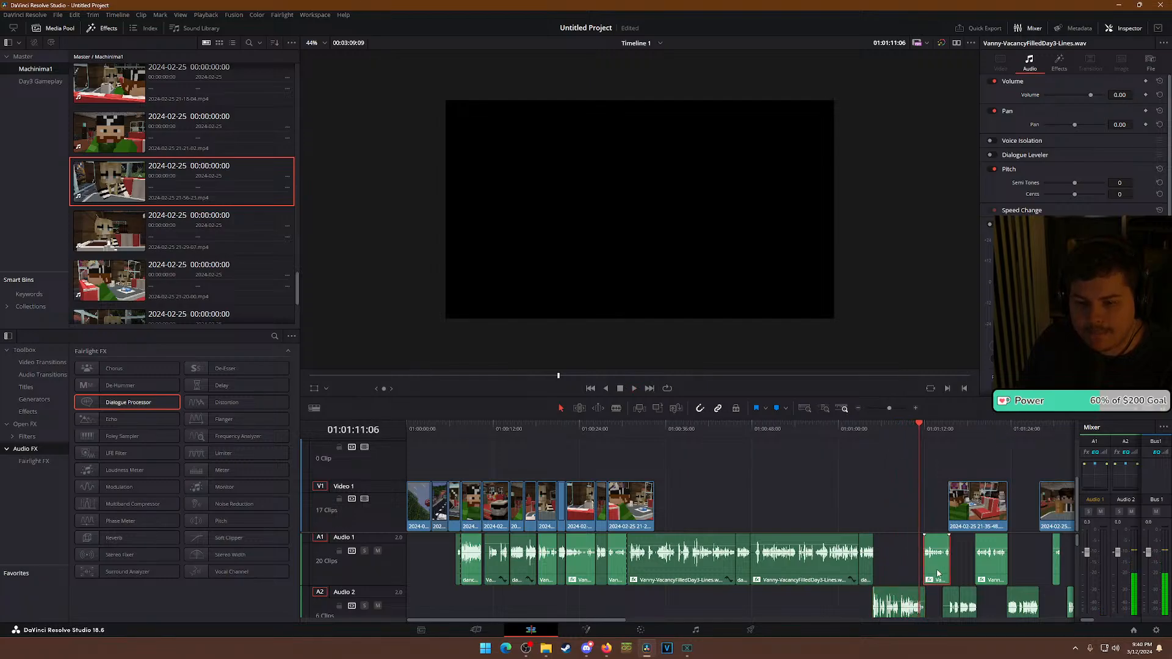
pyautogui.moveTo(1135, 95); pyautogui.dragTo(1136, 94)
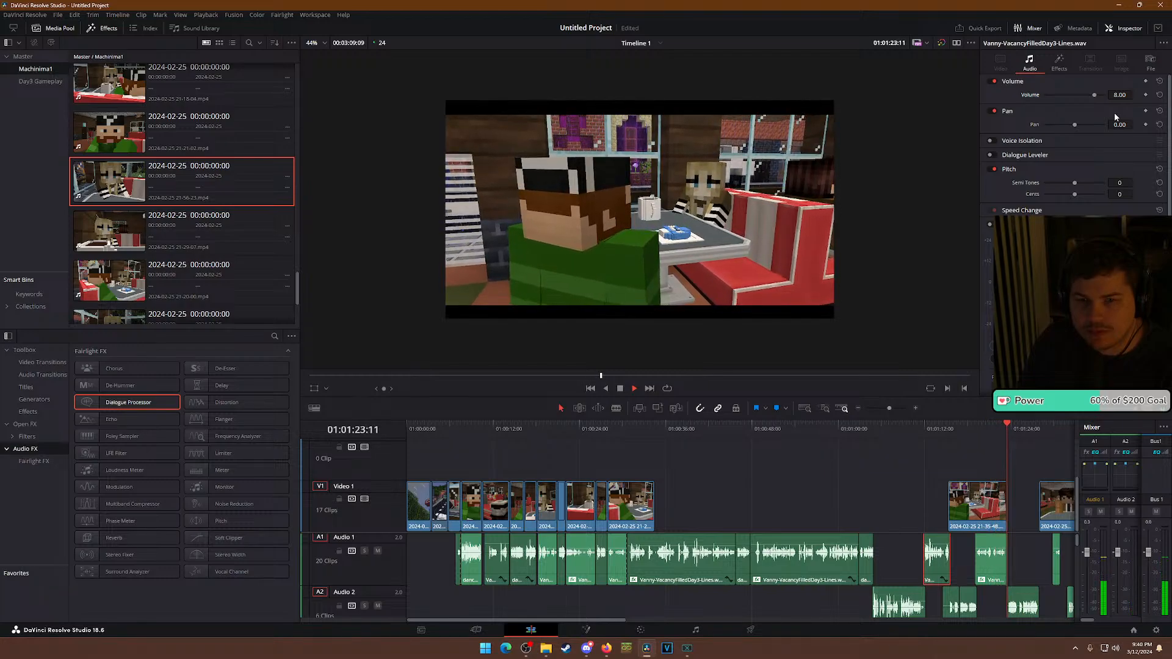
# Set the volume of the short Vanny clip near 01:01:20 on Audio 1 to 4.60 and play back the result.
pyautogui.click(991, 570)
pyautogui.moveTo(1119, 95); pyautogui.dragTo(1137, 94)
pyautogui.press('space')
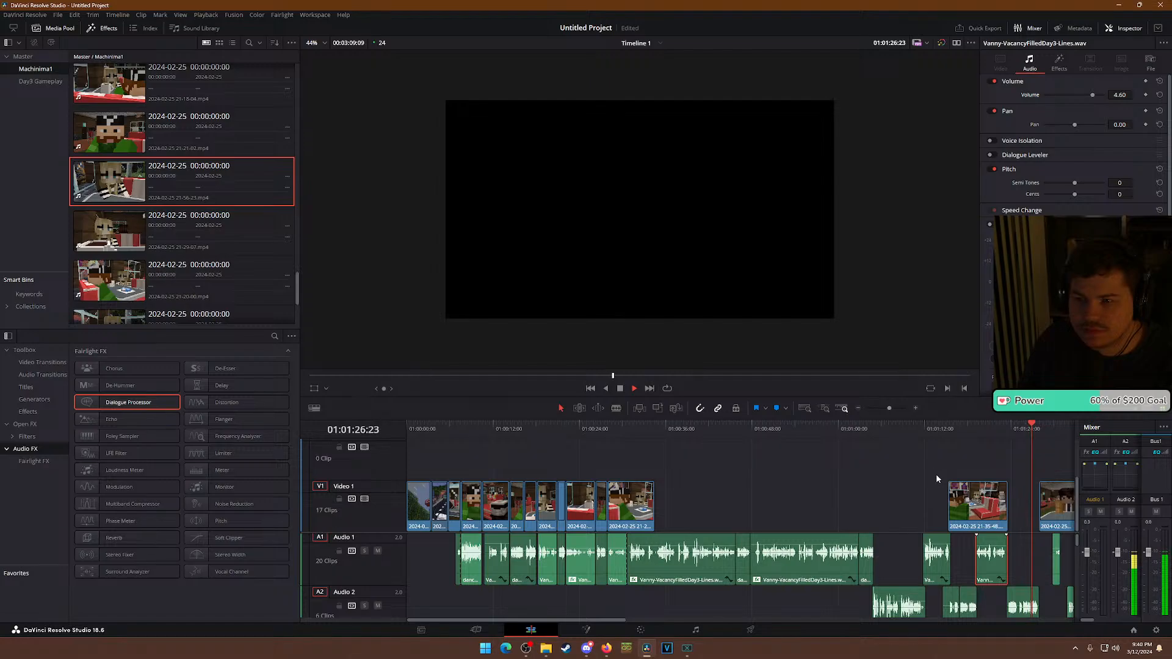
pyautogui.press('space')
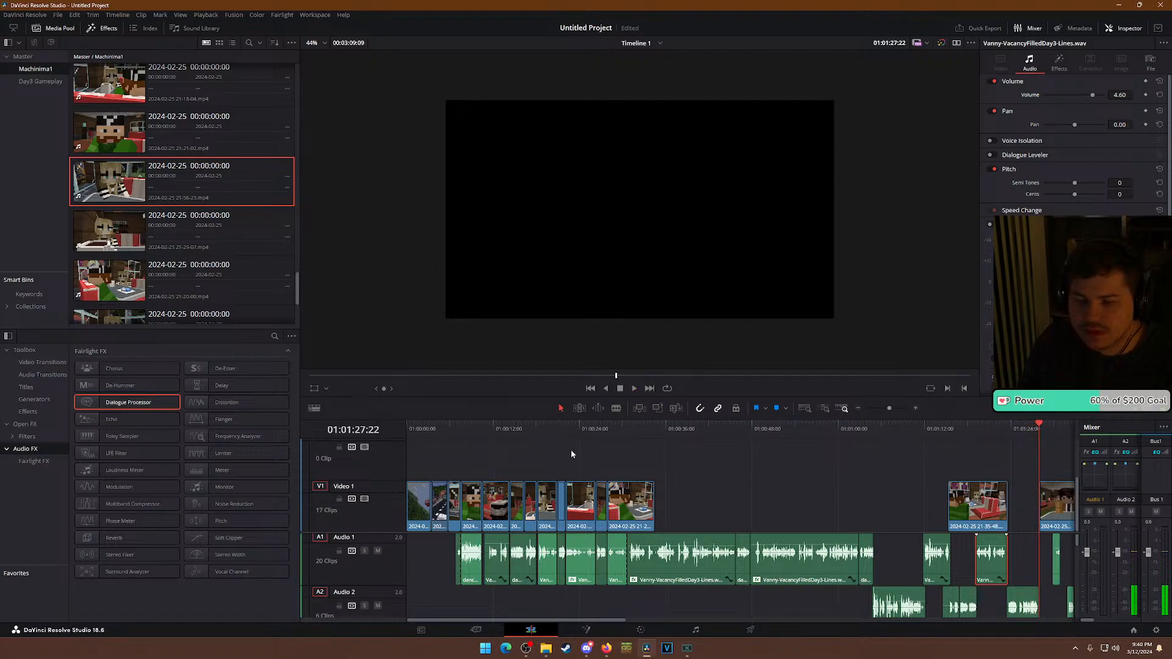
# Play back the opening dialogue from just before the first Audio 1 clip to check its levels.
pyautogui.click(464, 438)
pyautogui.click(456, 430)
pyautogui.press('space')
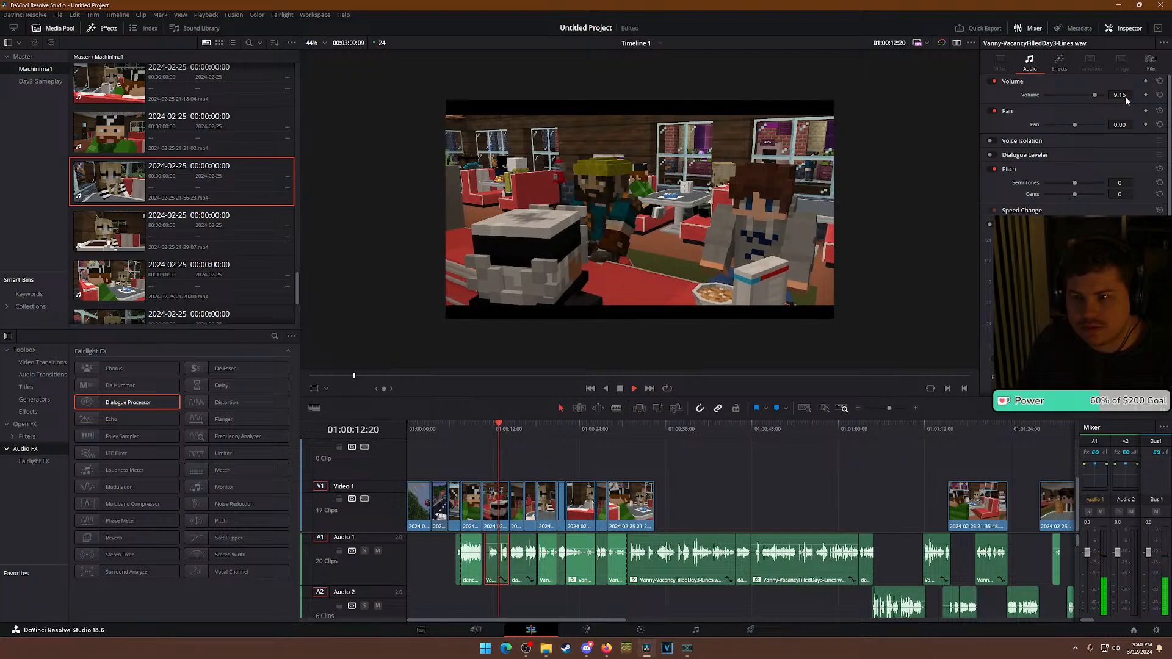
pyautogui.press('space')
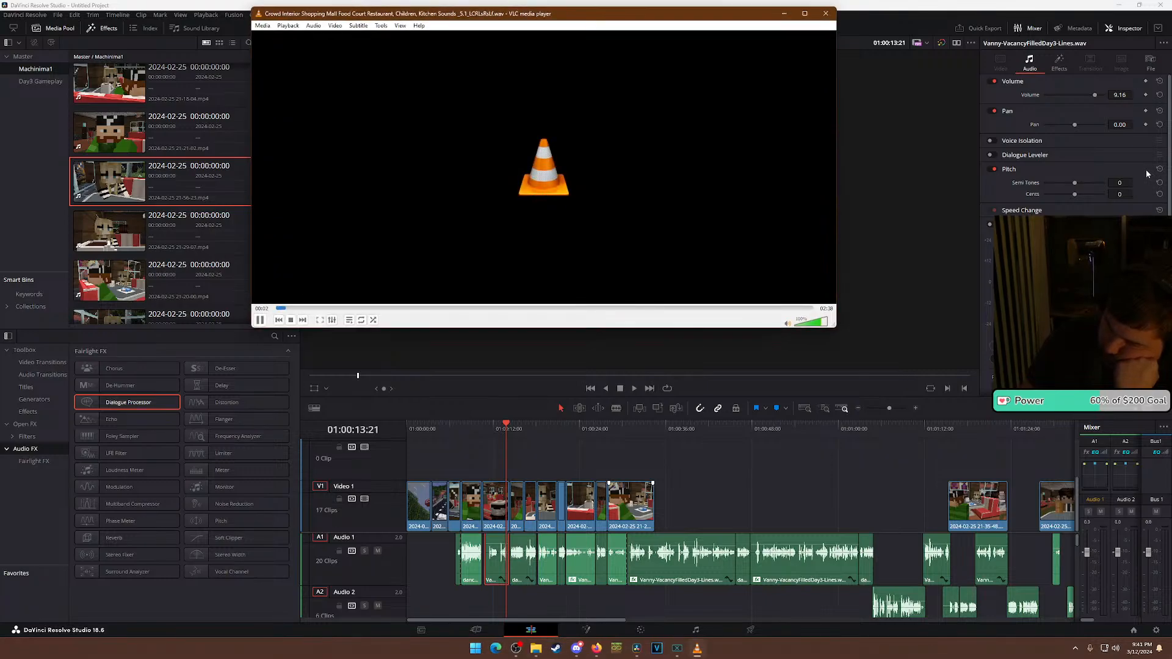
# Close the crowd ambience preview in VLC, switch to Freesound in the browser and search for "coffee shop ambience".
pyautogui.click(825, 13)
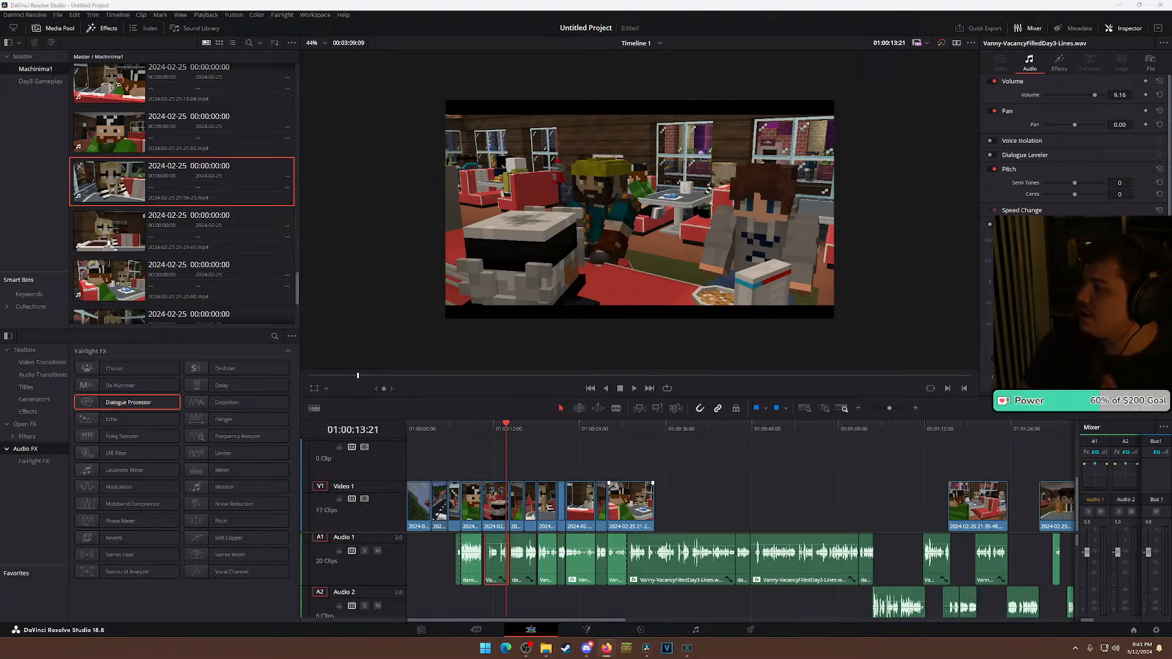
pyautogui.hotkey('alt', 'Tab')
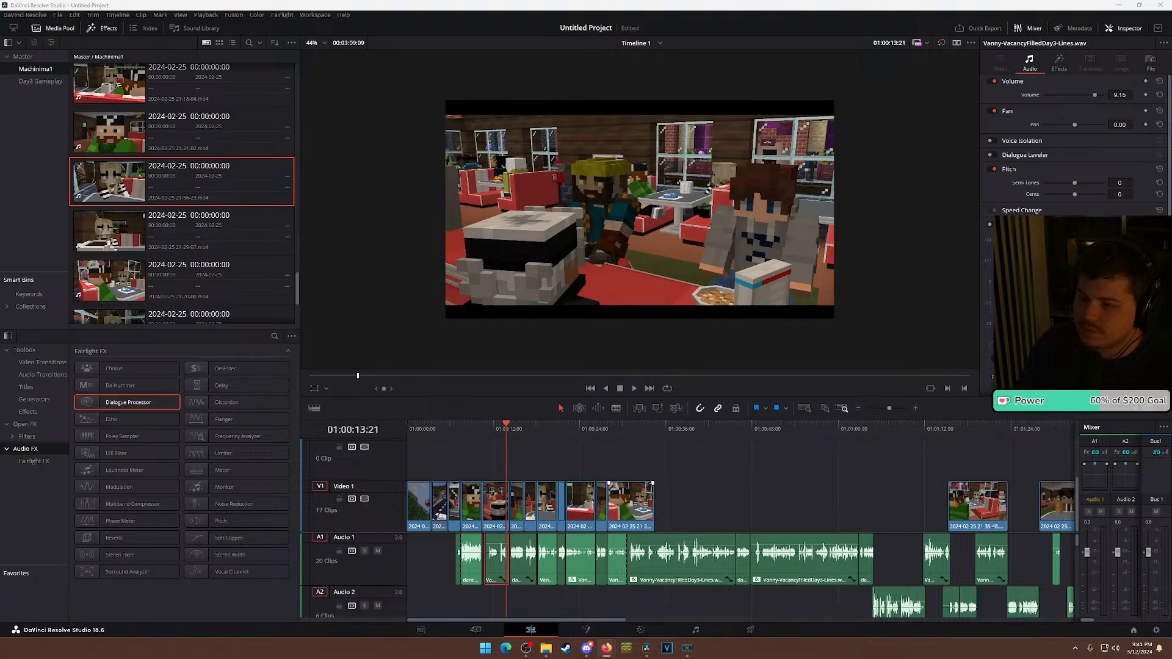
pyautogui.hotkey('alt', 'Tab')
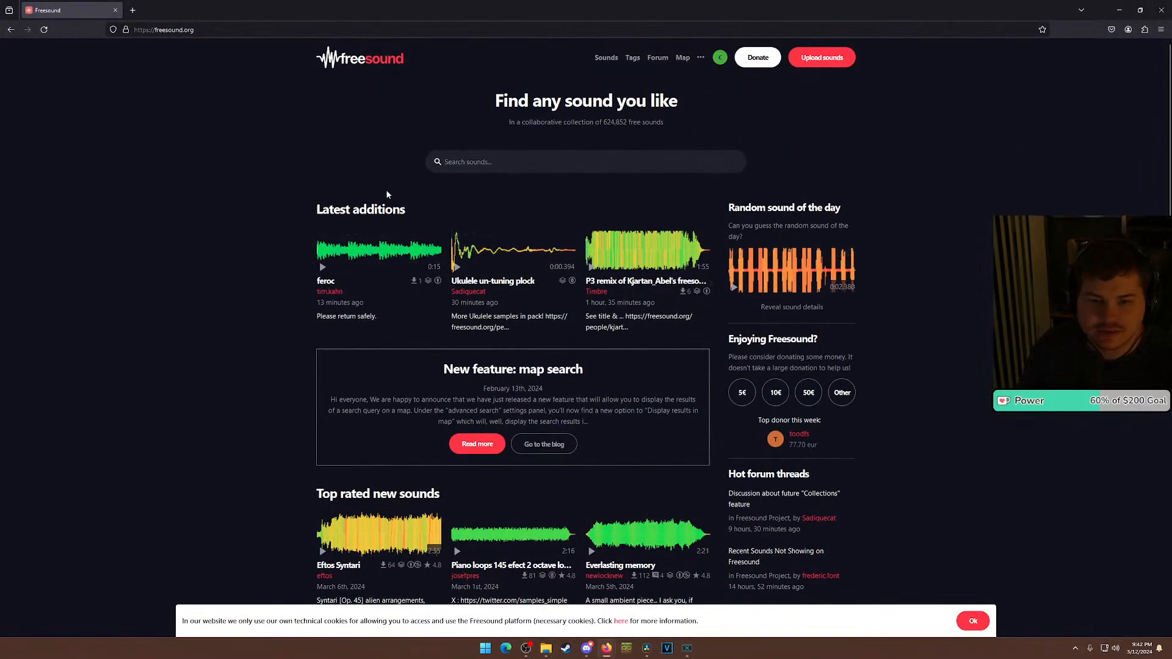
pyautogui.click(590, 269)
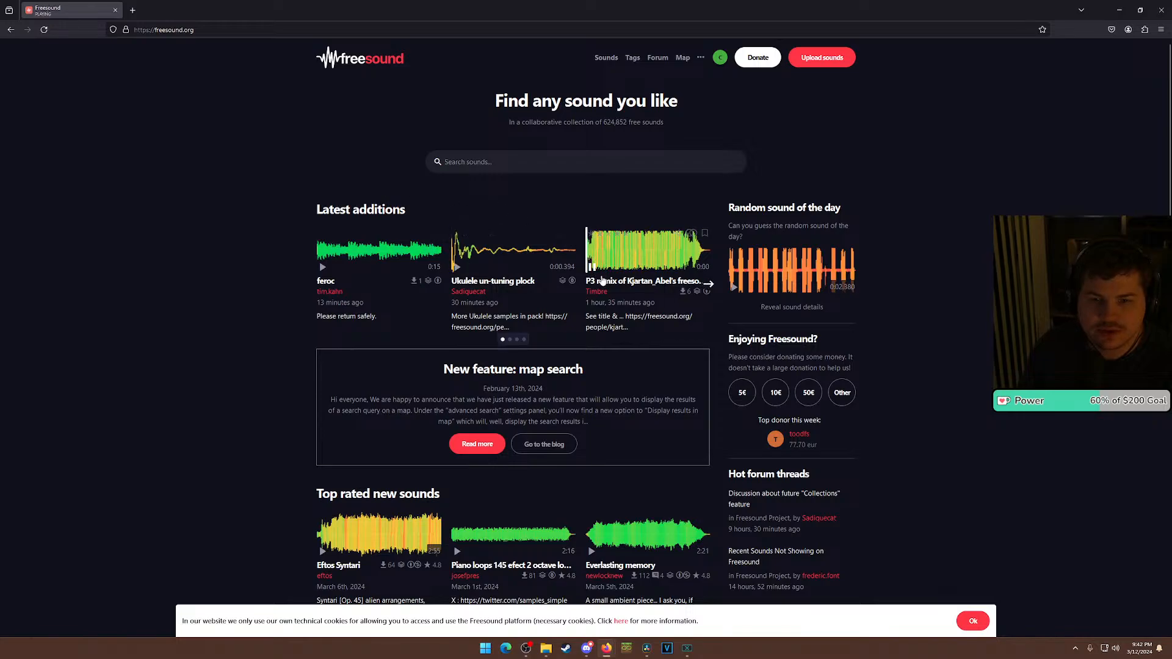
pyautogui.click(502, 163)
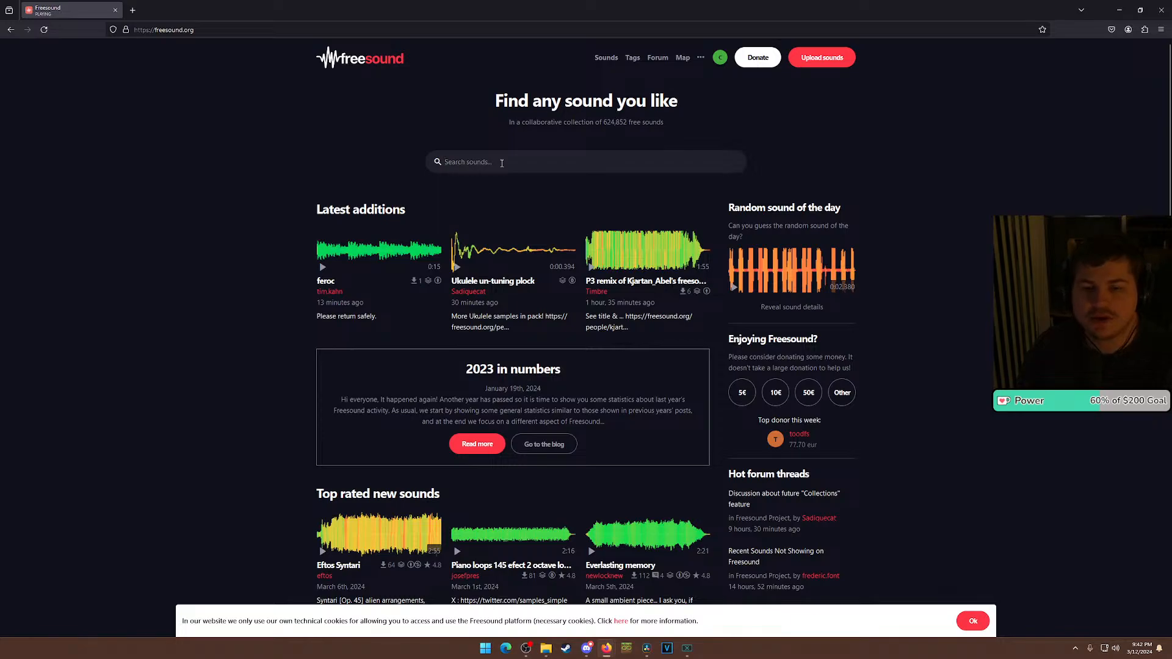
pyautogui.write('coffee shop ambience')
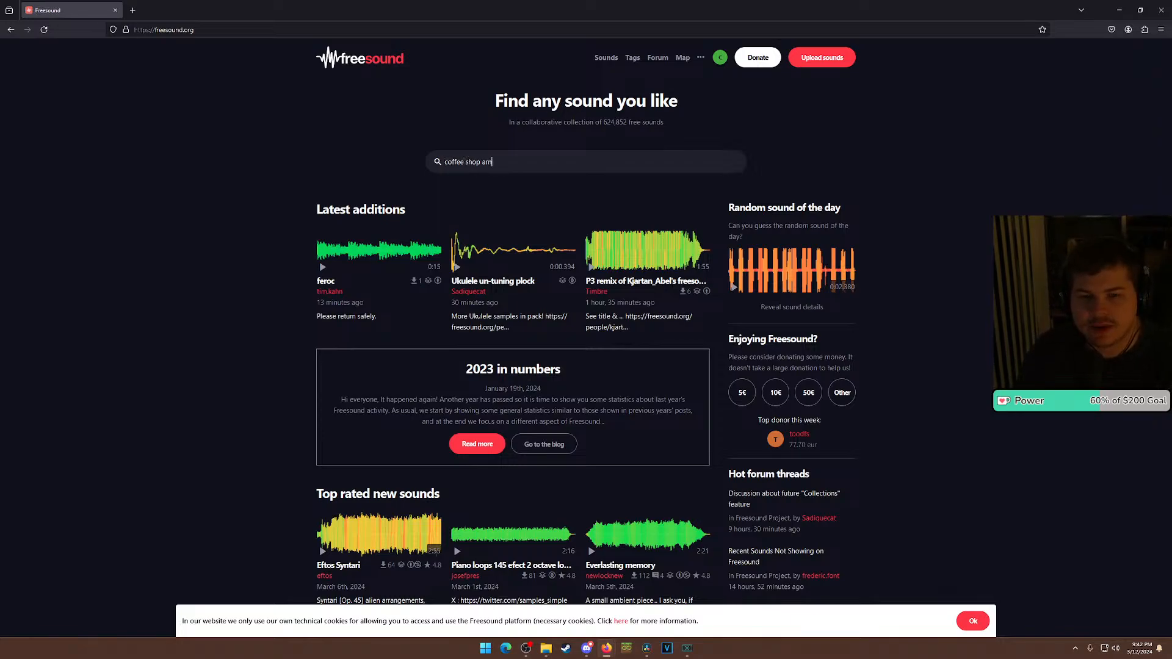
pyautogui.press('Return')
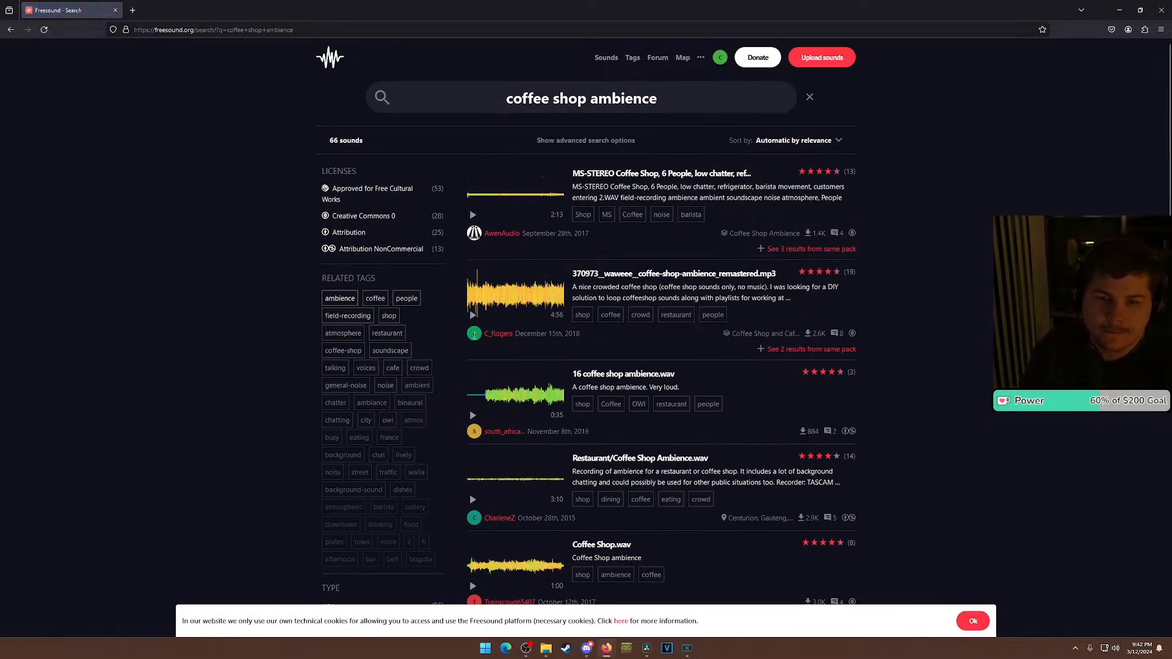
# Audition several coffee shop ambience results, including 16 coffee shop ambience.wav and Restaurant/Coffee Shop Ambience.wav.
pyautogui.click(473, 315)
pyautogui.click(474, 316)
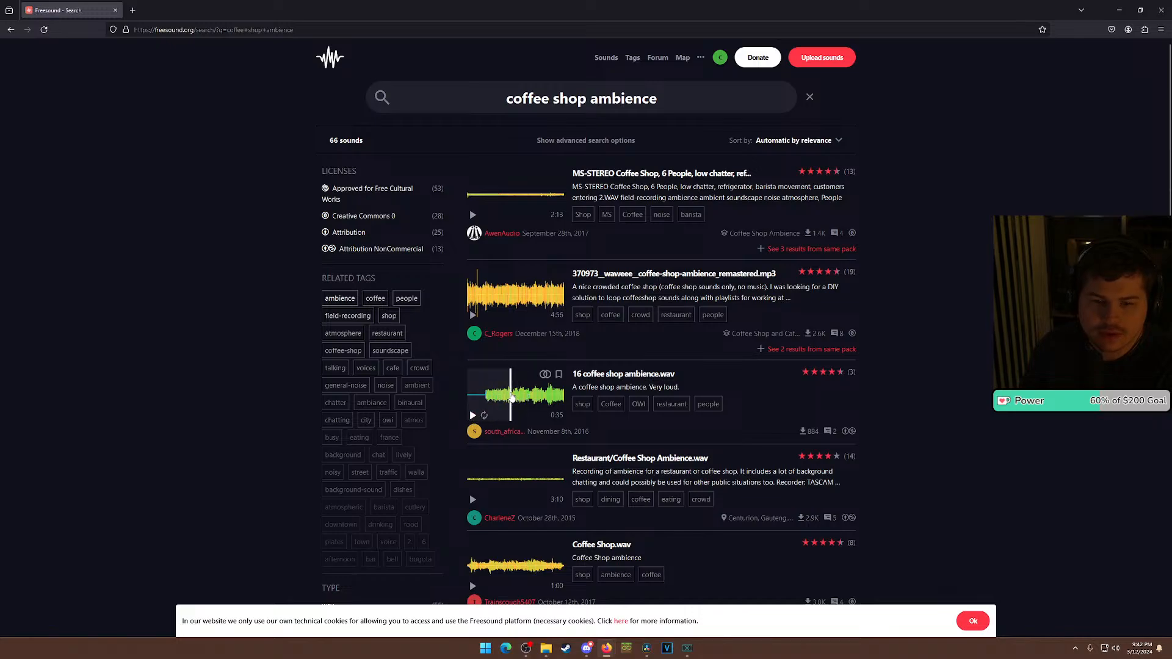
pyautogui.click(511, 393)
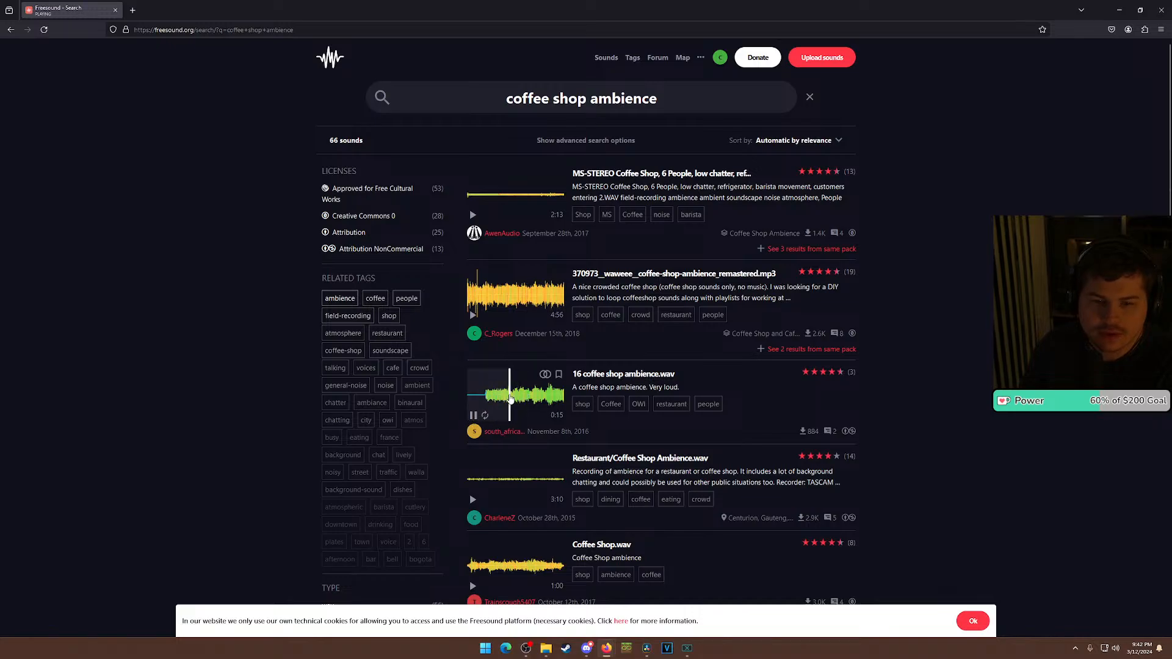
pyautogui.click(473, 417)
pyautogui.click(473, 500)
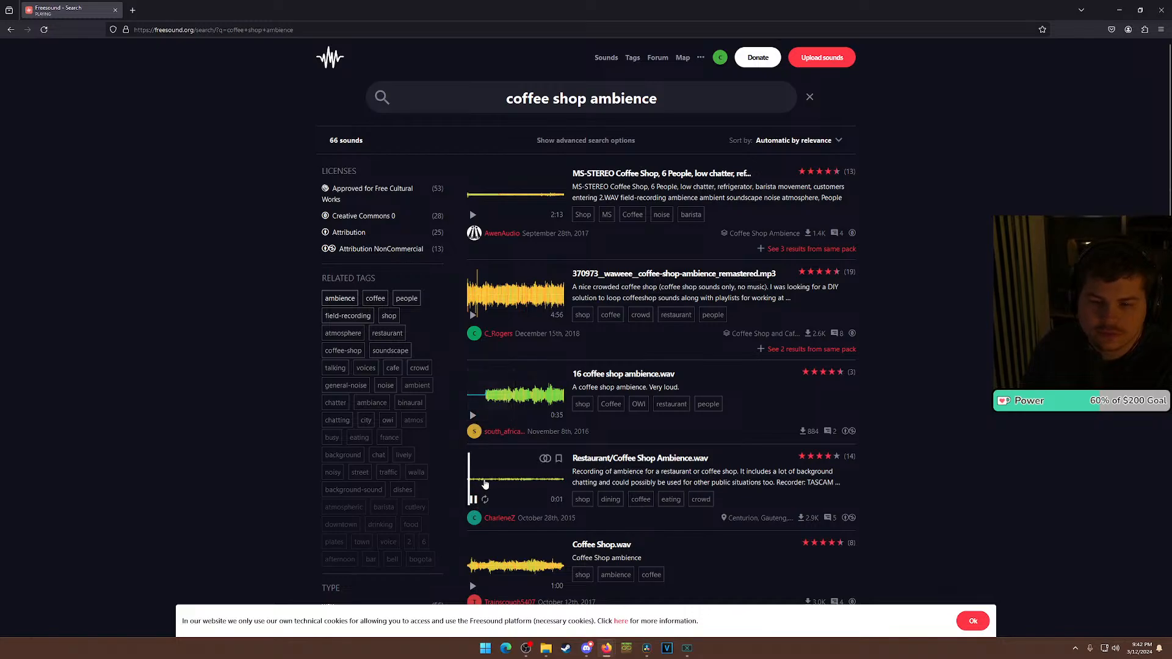
pyautogui.click(497, 483)
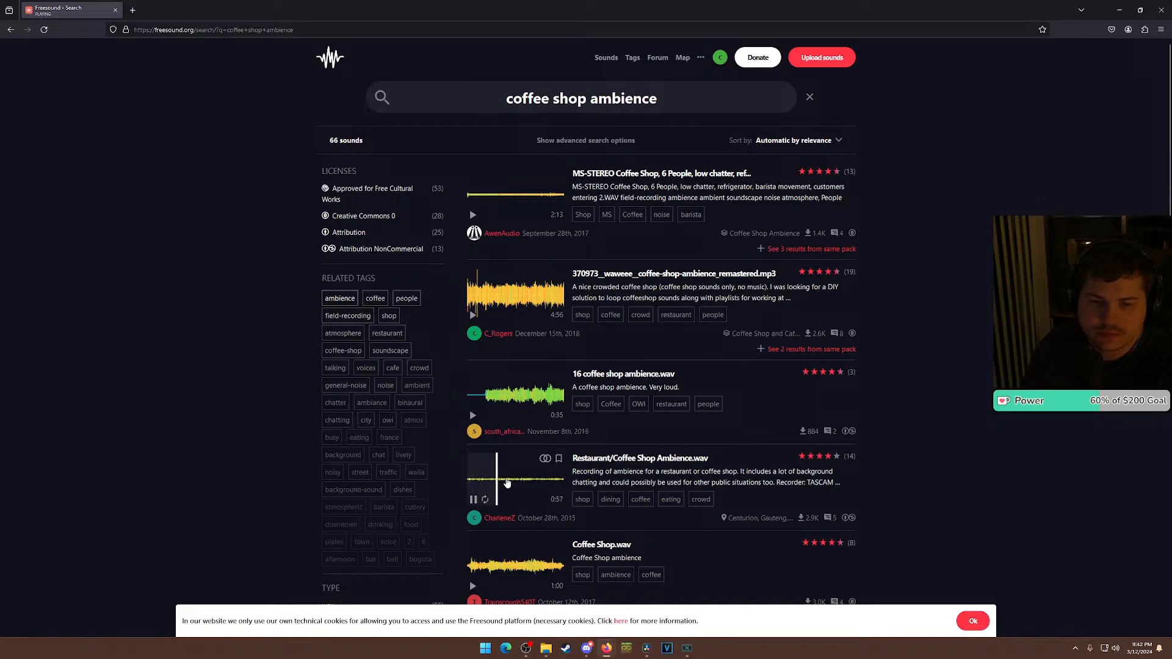
pyautogui.click(473, 501)
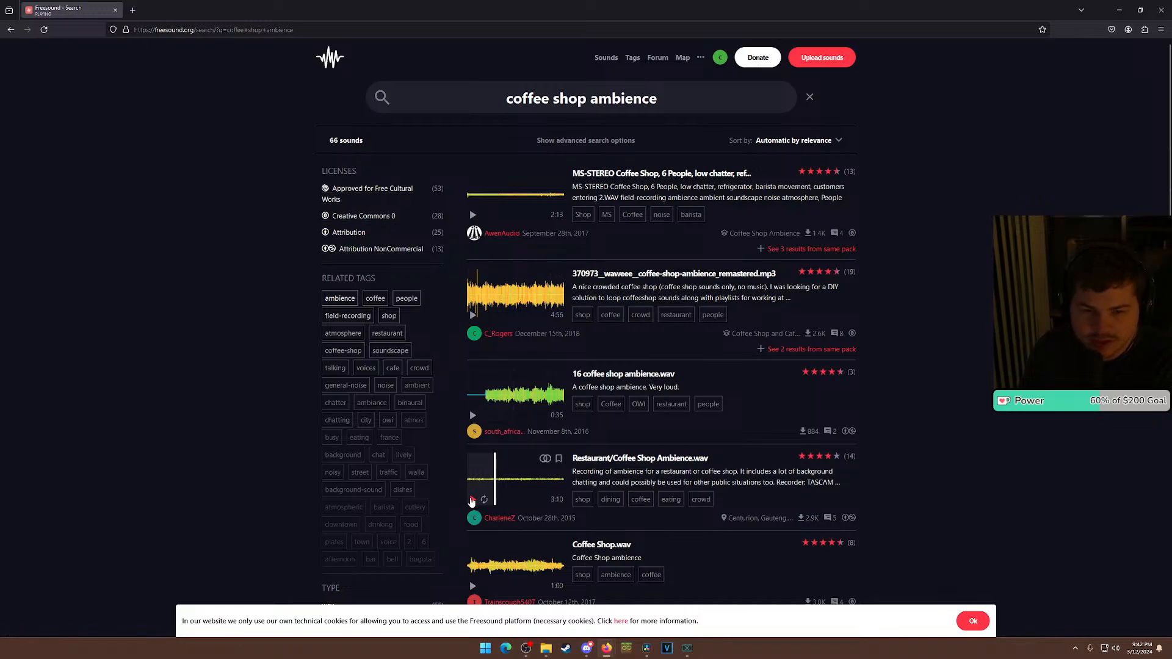
pyautogui.scroll(-3, 519, 550)
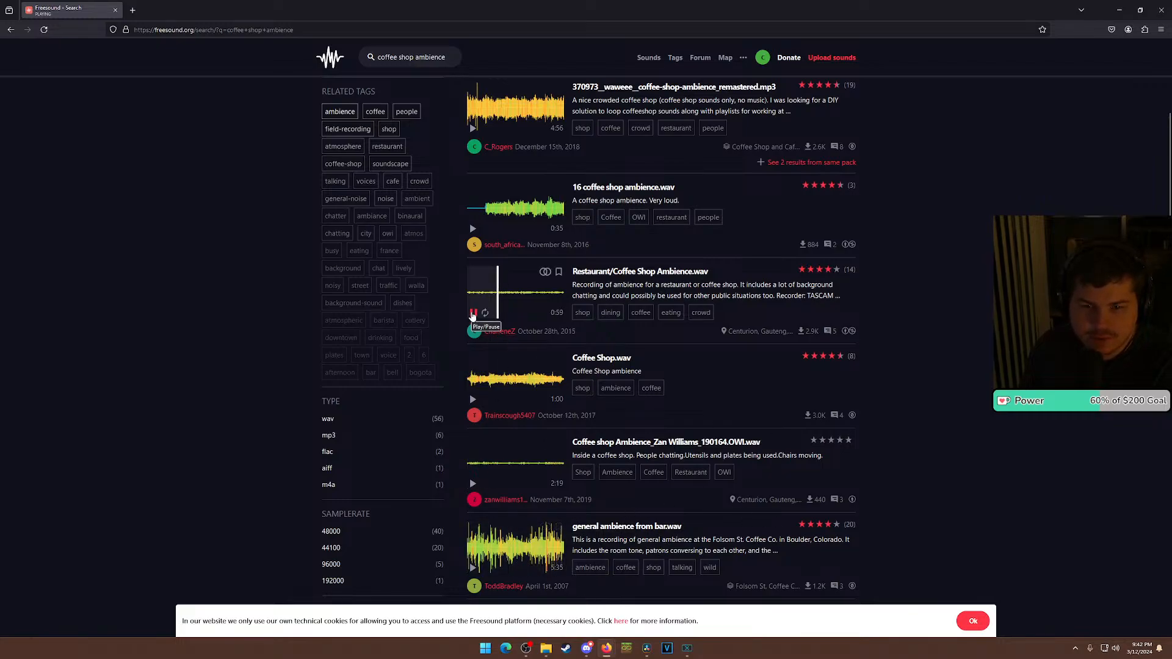
pyautogui.click(473, 484)
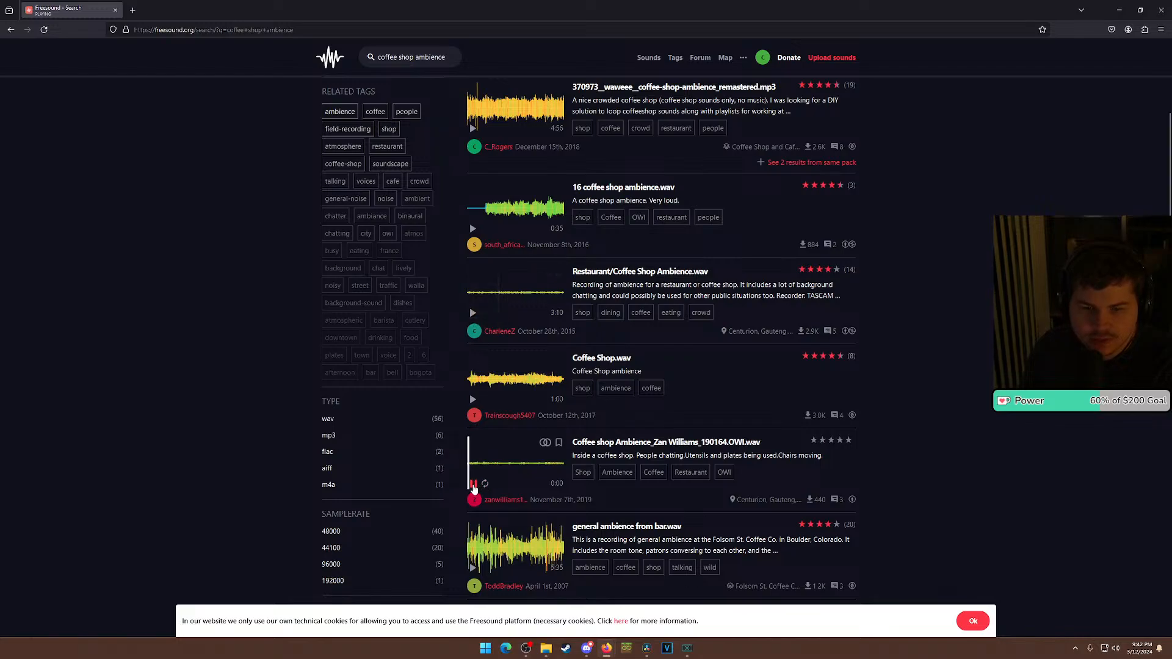
pyautogui.click(474, 484)
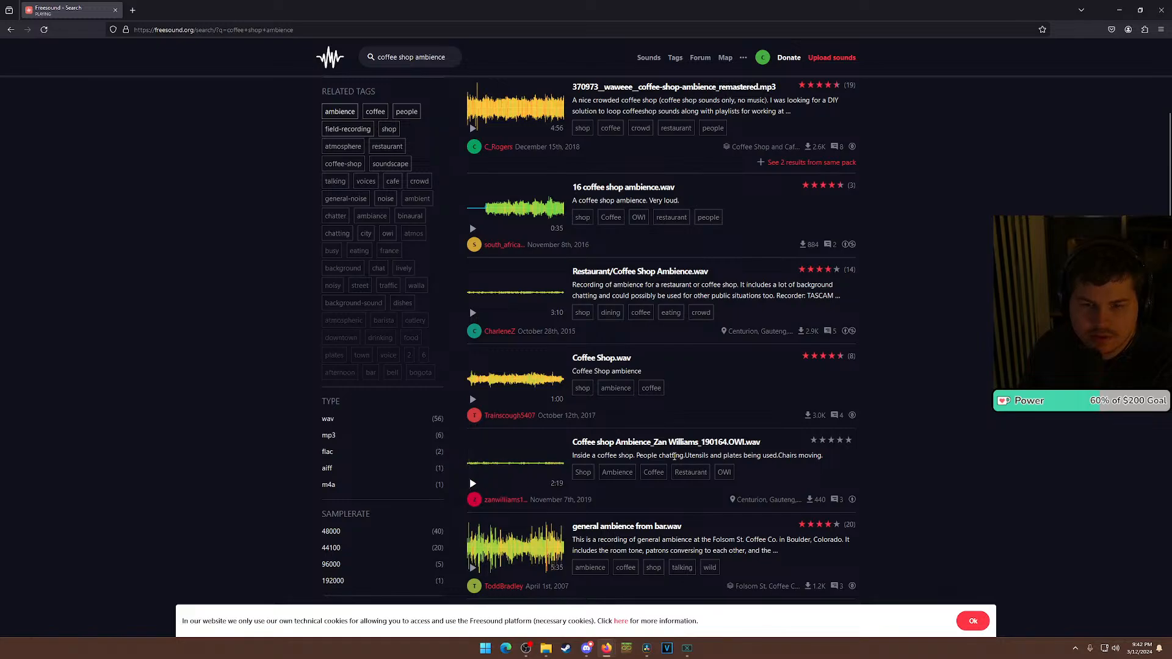
# Open the page of the 2:19 Coffee shop Ambience OWI recording, download the sound and view its Attribution 3.0 license.
pyautogui.click(817, 498)
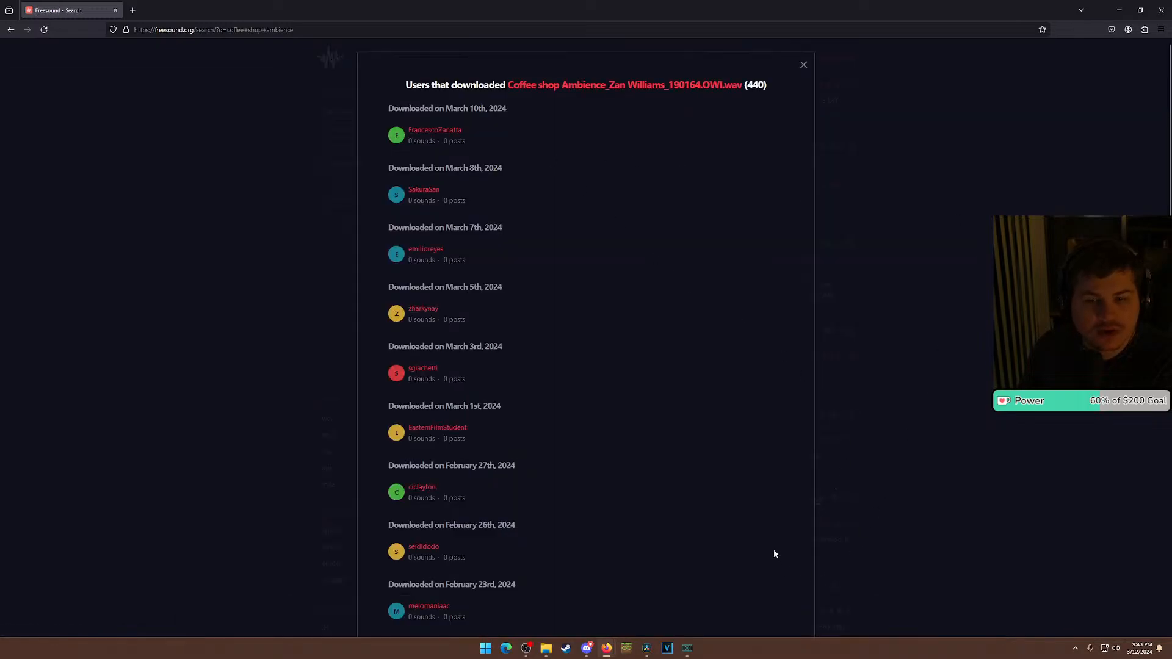
pyautogui.click(708, 86)
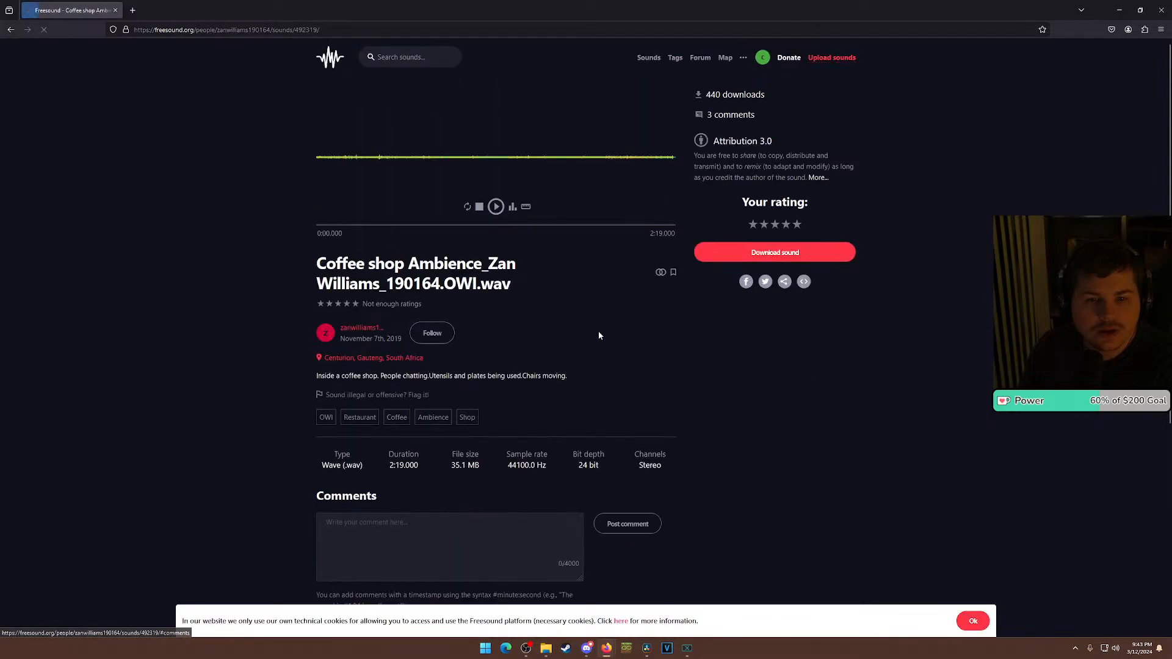
pyautogui.click(741, 261)
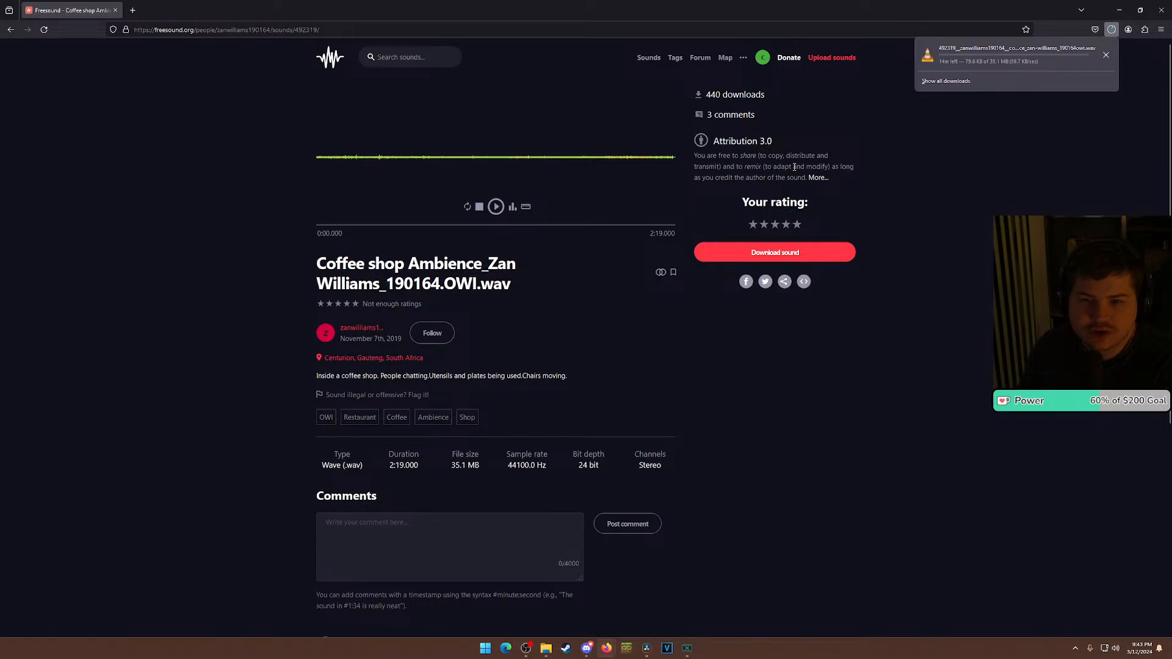
pyautogui.click(818, 178)
pyautogui.click(818, 178)
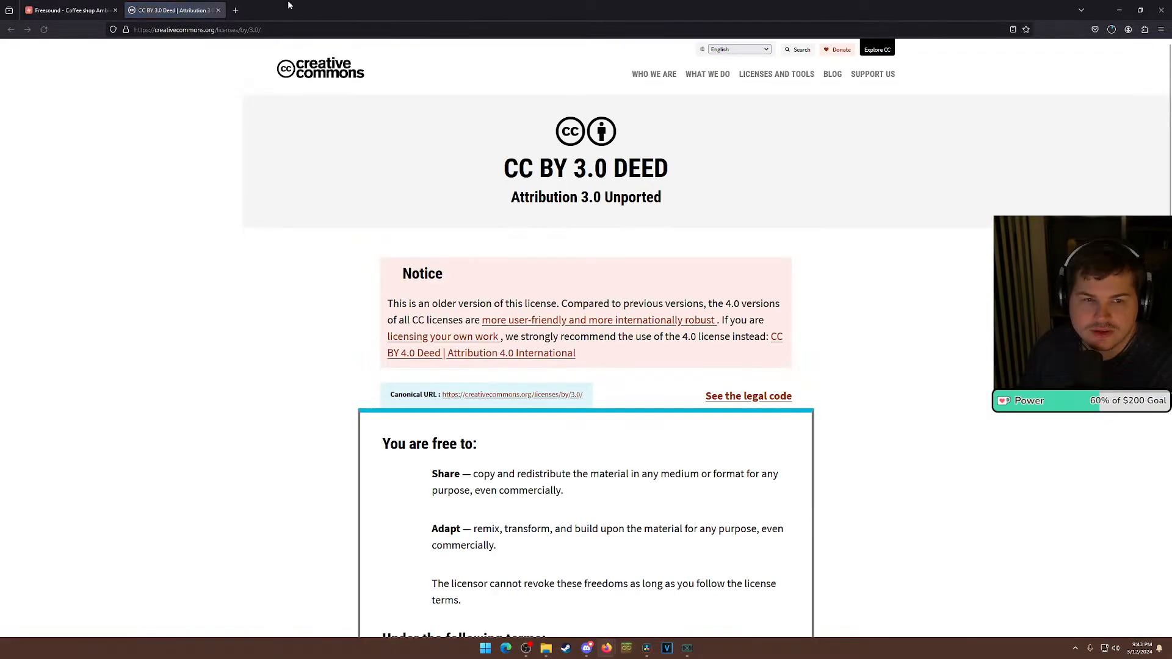
# Switch back to DaVinci Resolve, try to open the downloaded coffee shop recording in VLC, and close the error and player windows.
pyautogui.moveTo(556, 11); pyautogui.dragTo(555, 56)
pyautogui.hotkey('alt', 'Tab')
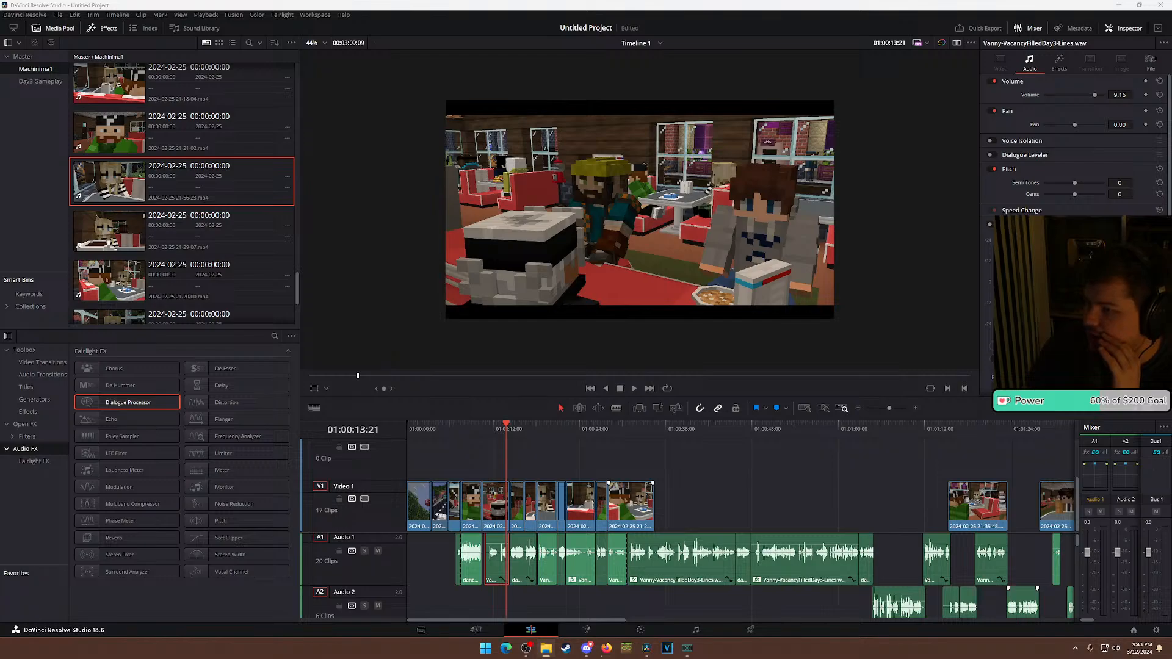
pyautogui.moveTo(938, 407); pyautogui.dragTo(214, 256)
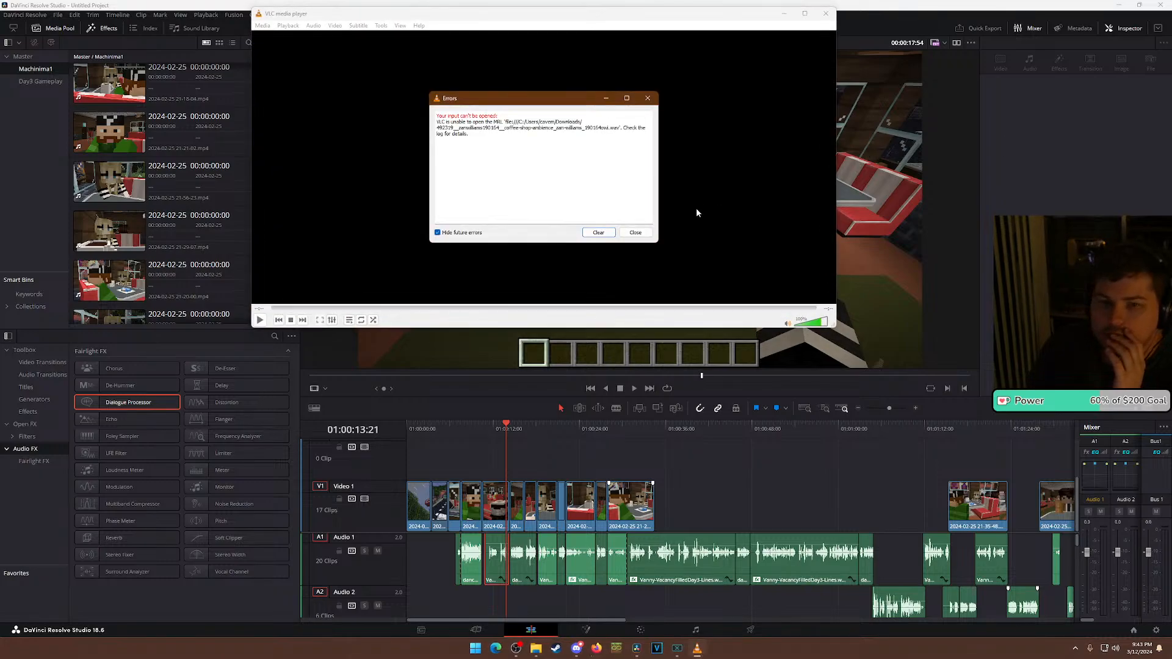
pyautogui.click(634, 232)
pyautogui.click(826, 14)
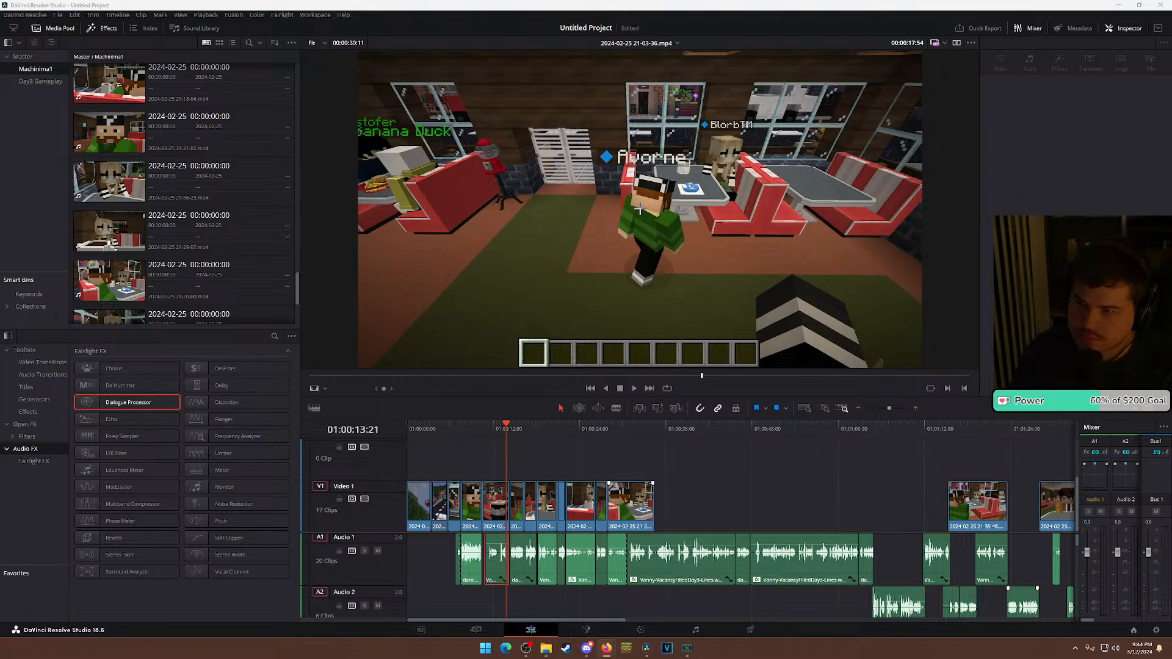
# Switch to the YouTube Studio Audio library in the browser and search its sound effects for "restaurant".
pyautogui.hotkey('alt', 'Tab')
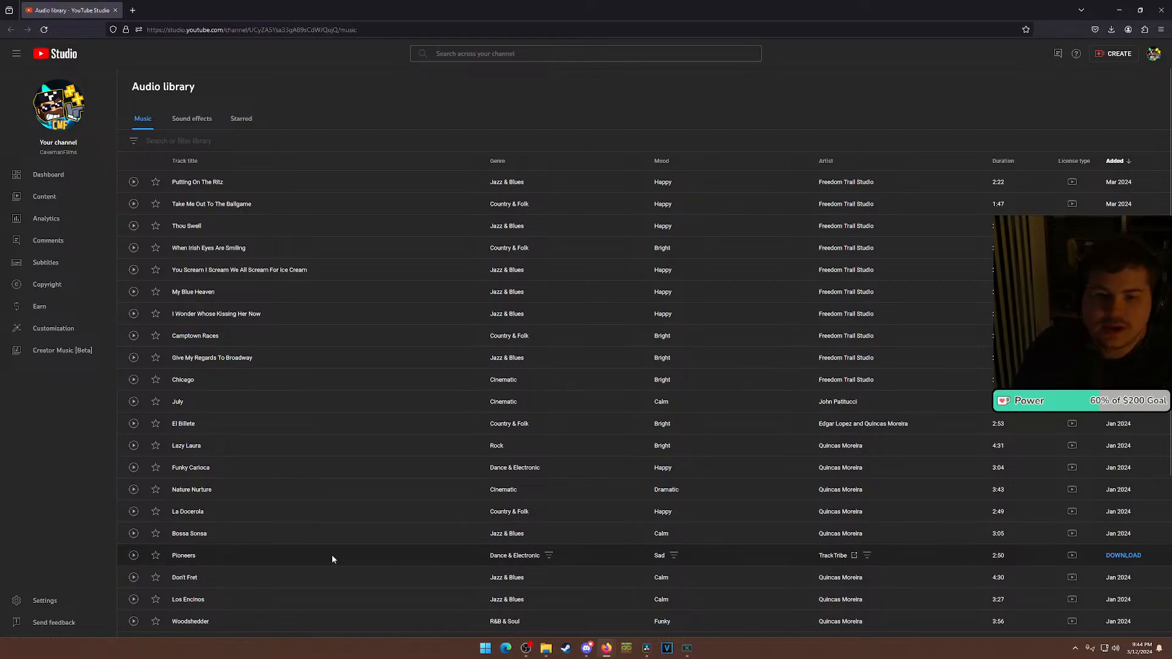
pyautogui.click(201, 119)
pyautogui.click(197, 141)
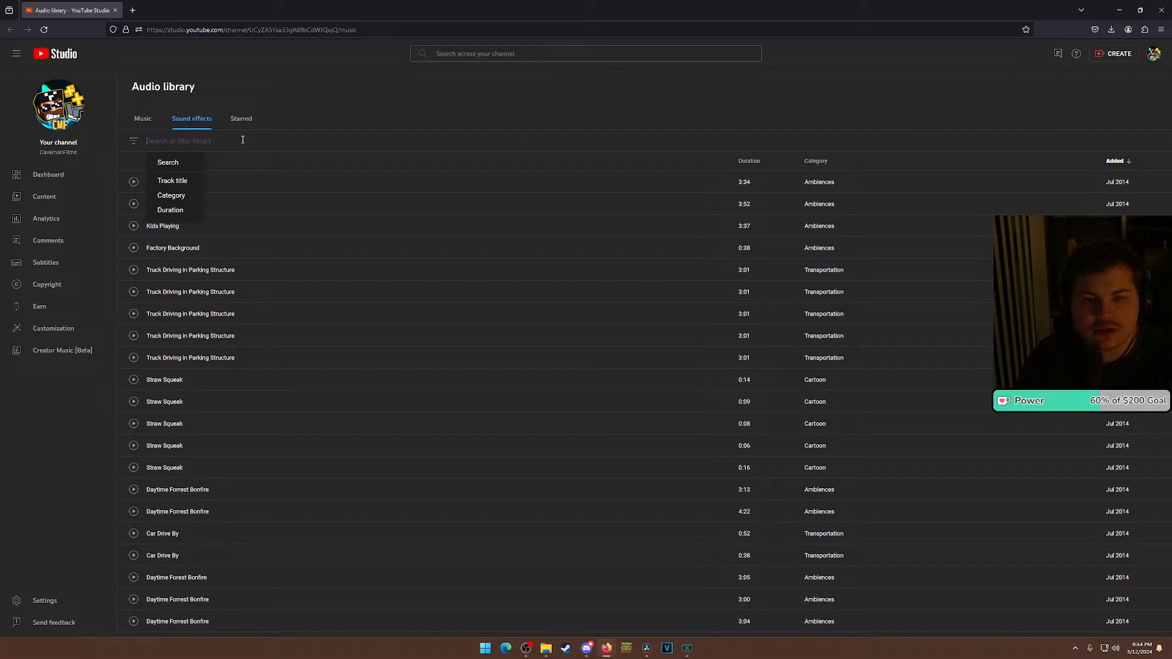
pyautogui.write('r')
pyautogui.press('BackSpace')
pyautogui.write('resta')
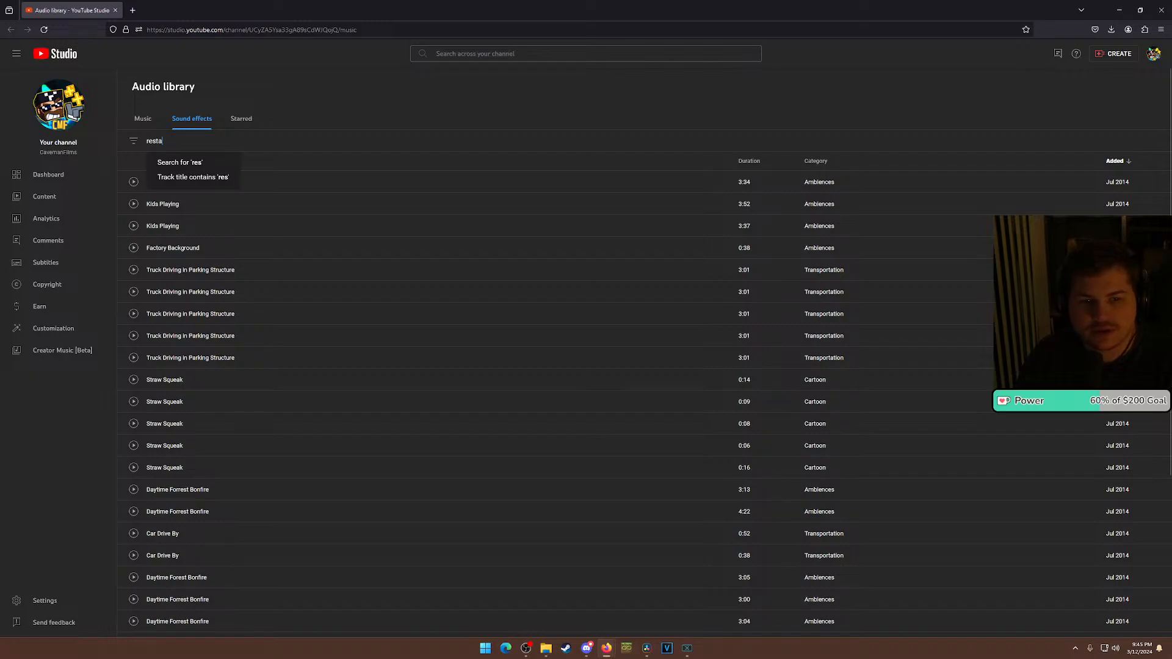
pyautogui.write('urant')
pyautogui.press('Return')
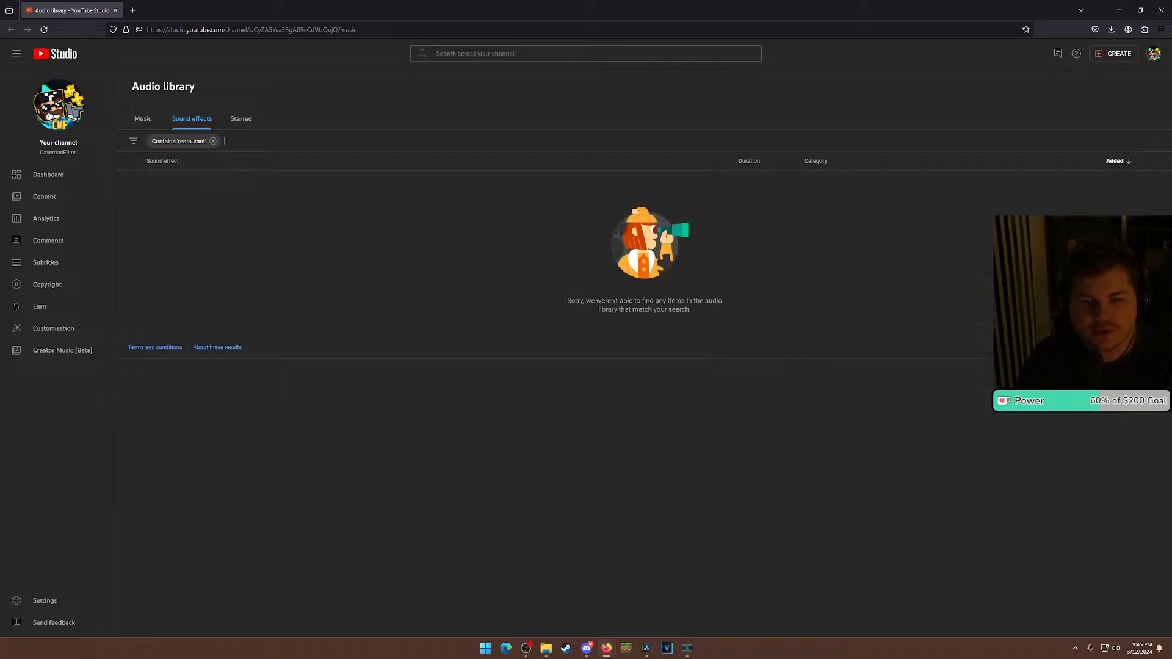
# Replace the sound effects search with "shop" and preview the Coffee Shop ambience.
pyautogui.click(213, 141)
pyautogui.click(200, 142)
pyautogui.write('shop')
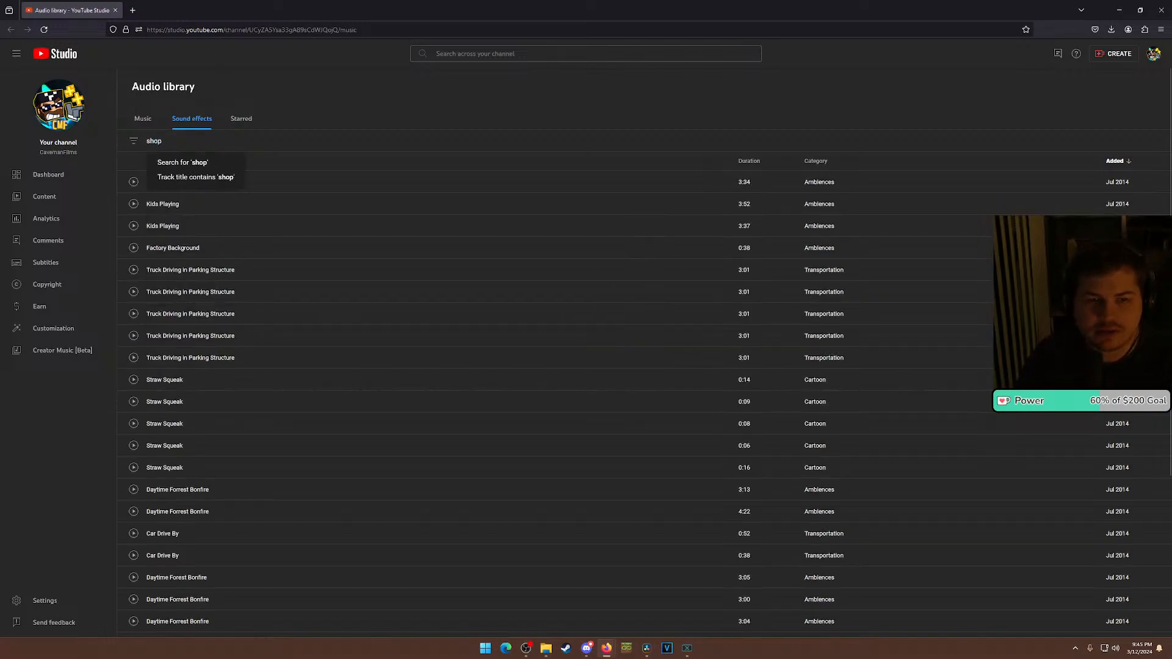
pyautogui.press('Return')
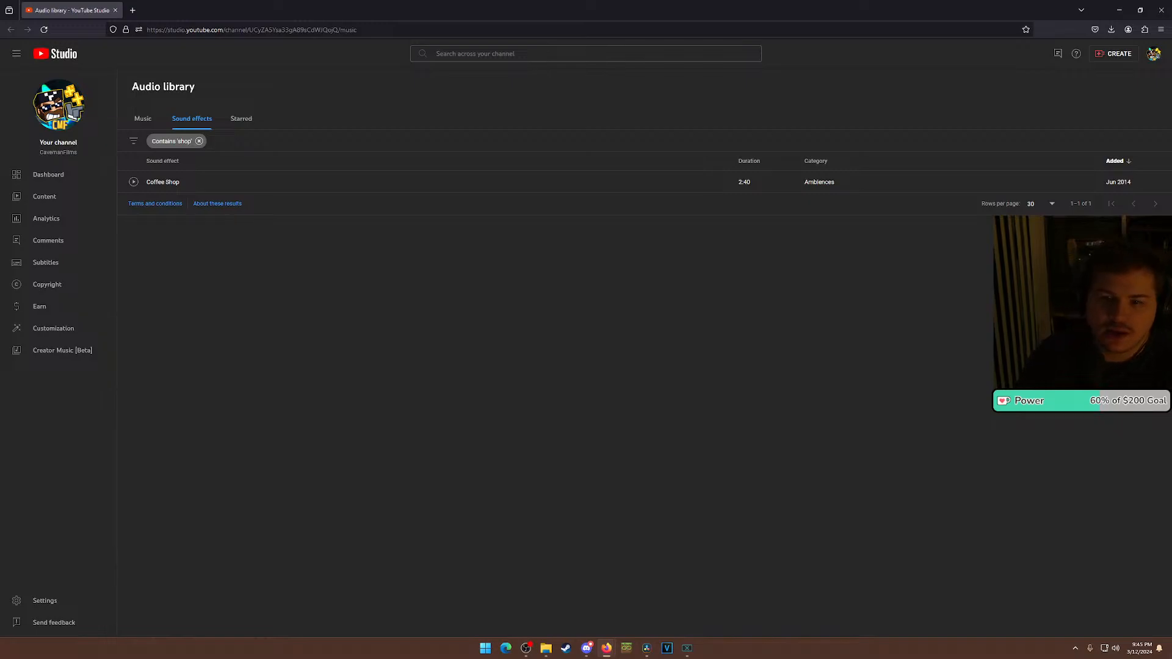
pyautogui.click(131, 183)
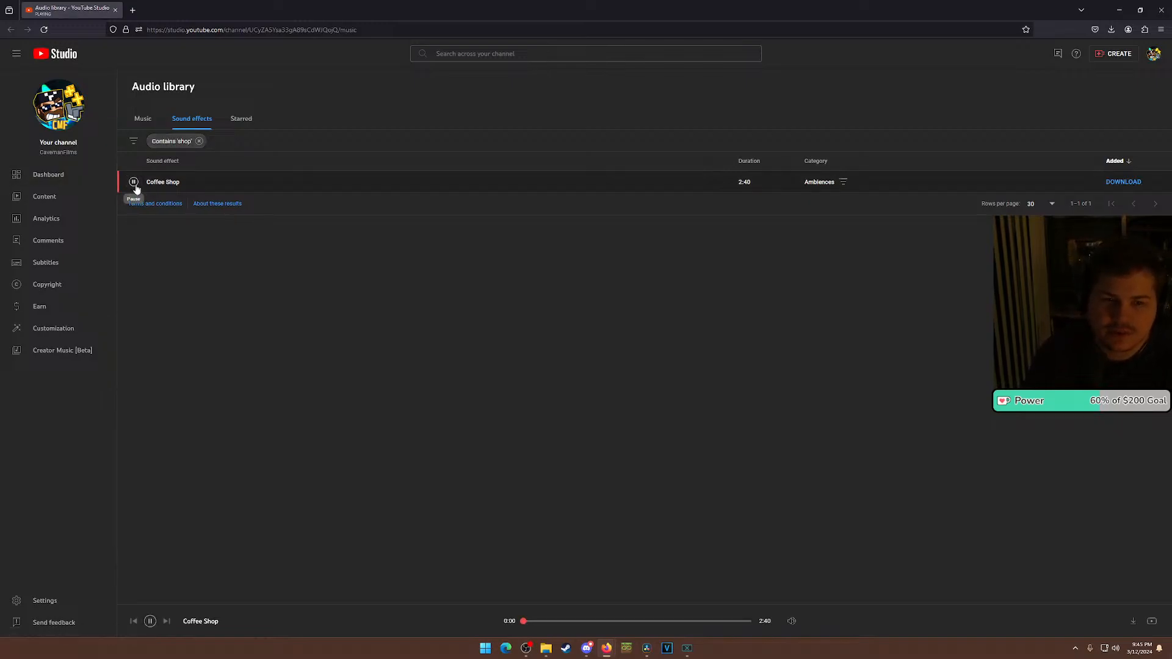
# Download the Coffee Shop sound effect as an MP3 and switch back to DaVinci Resolve.
pyautogui.click(1127, 184)
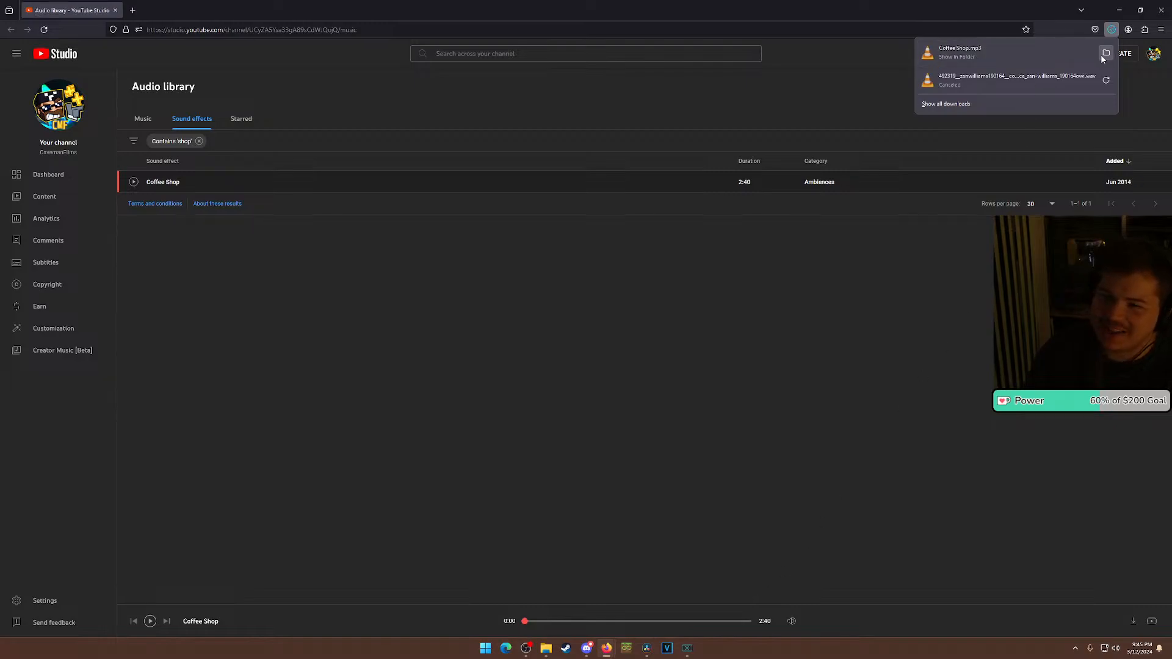
pyautogui.click(1111, 29)
pyautogui.click(1122, 10)
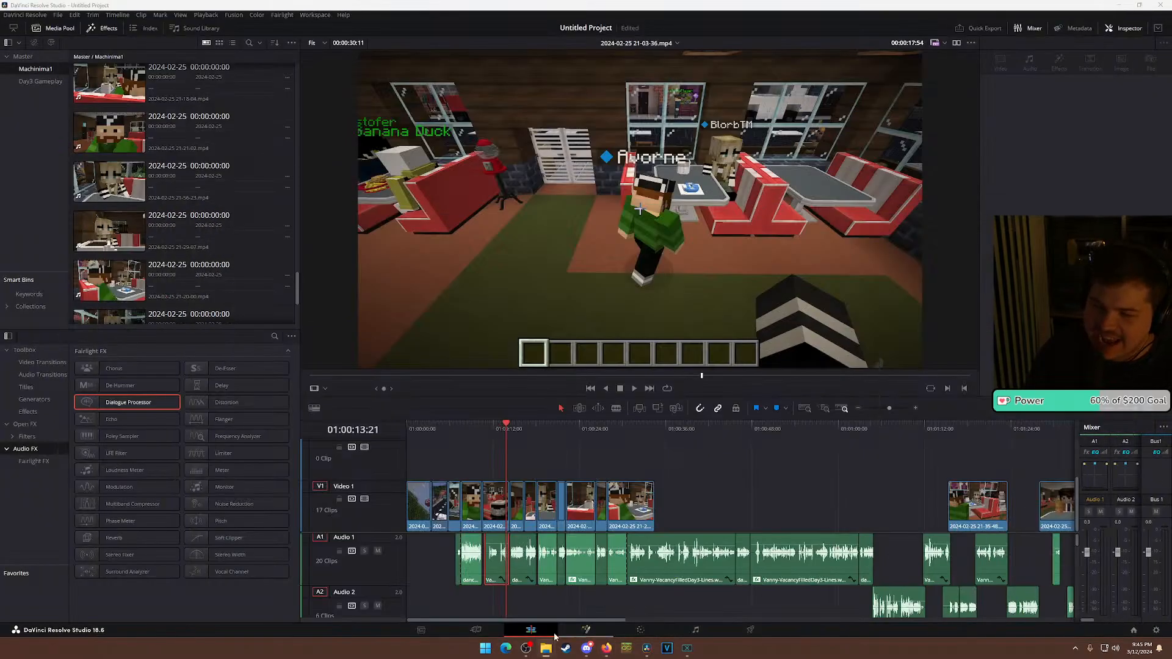
# Import the downloaded Coffee Shop.mp3 into the Machinima1 bin.
pyautogui.scroll(-5, 603, 602)
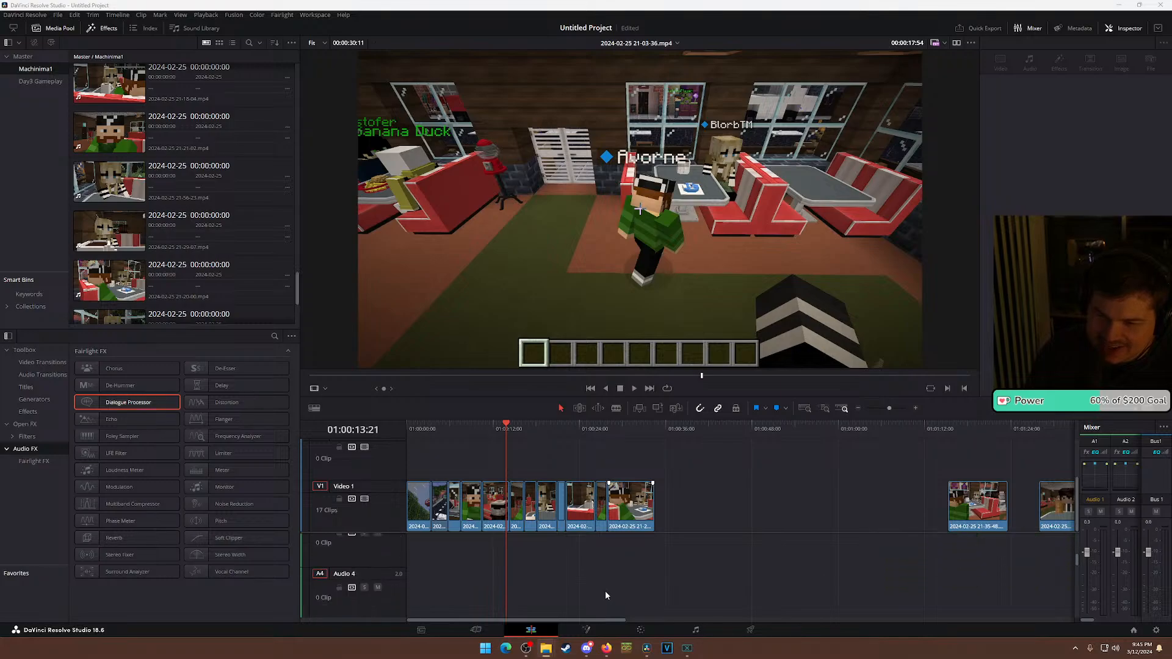
pyautogui.scroll(-3, 606, 596)
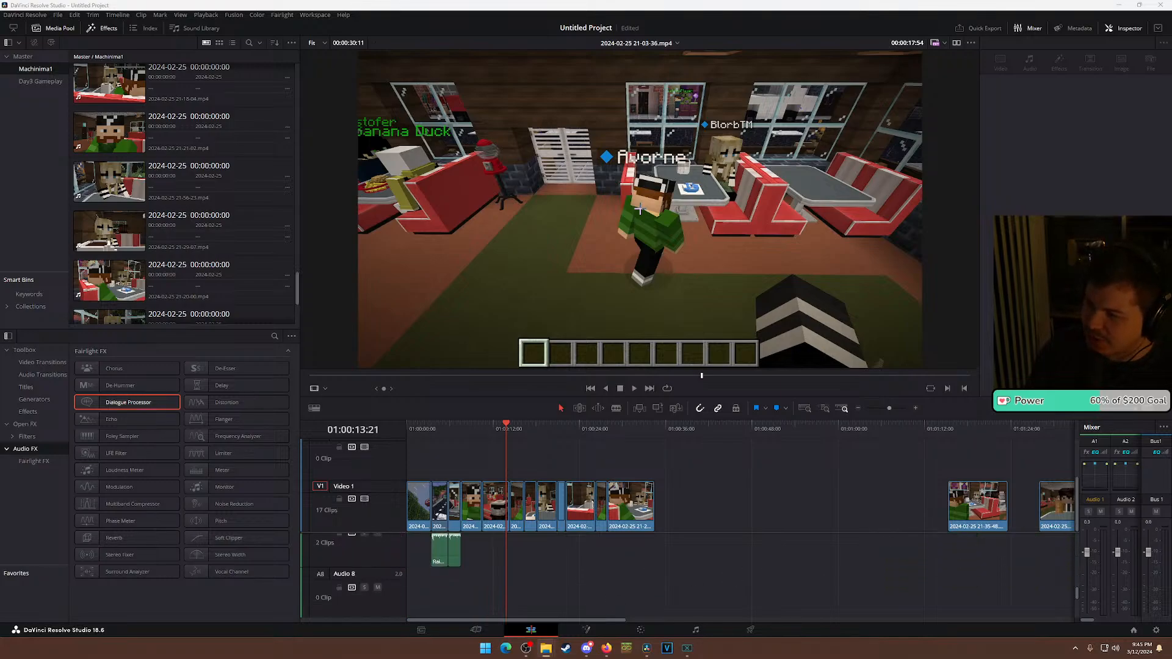
pyautogui.moveTo(707, 486); pyautogui.dragTo(137, 278)
pyautogui.scroll(15, 144, 269)
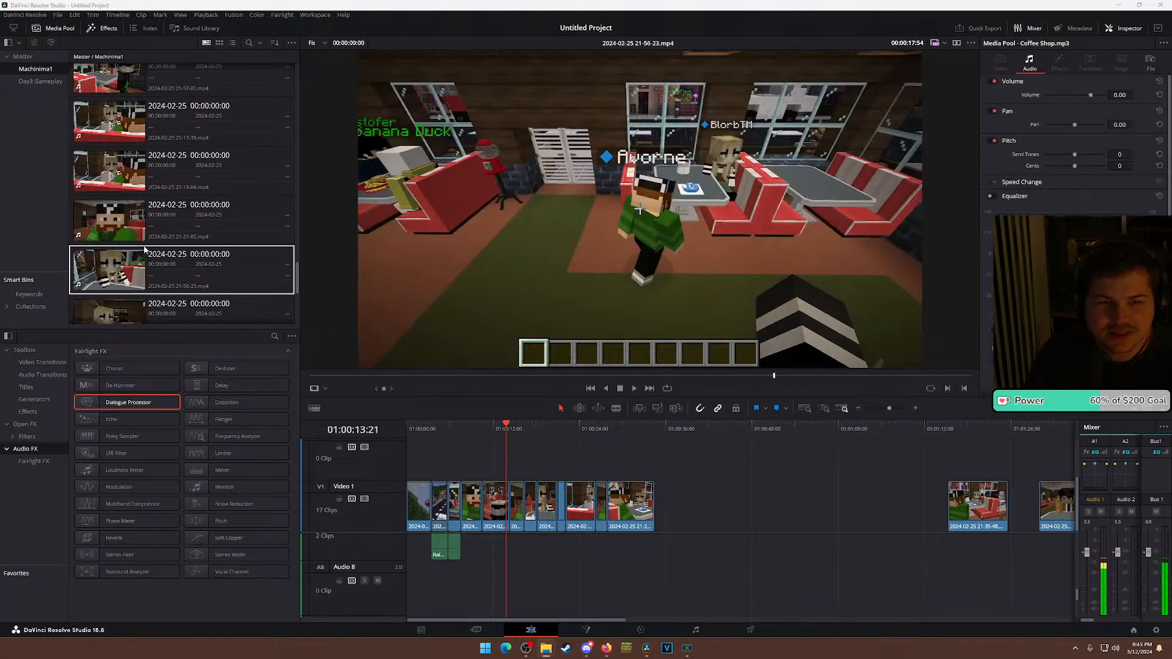
pyautogui.scroll(5, 145, 238)
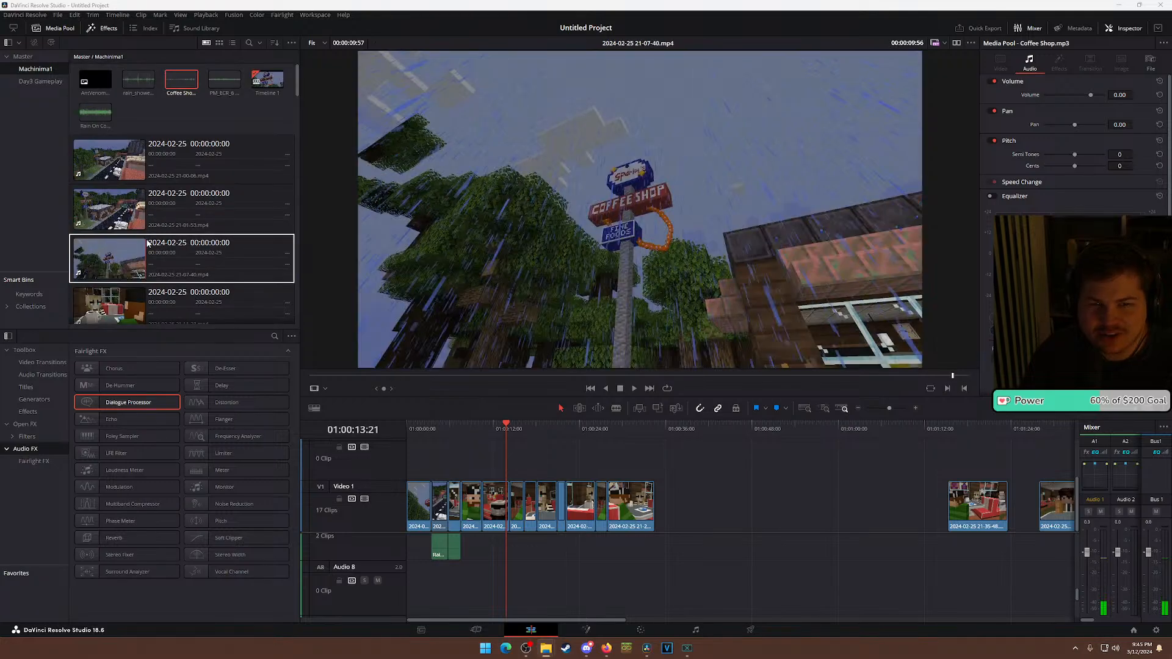
# Add Coffee Shop.mp3 to the Audio 6 track, starting at the close-up of the green-shirted character right after the rain ambience.
pyautogui.scroll(-2, 705, 599)
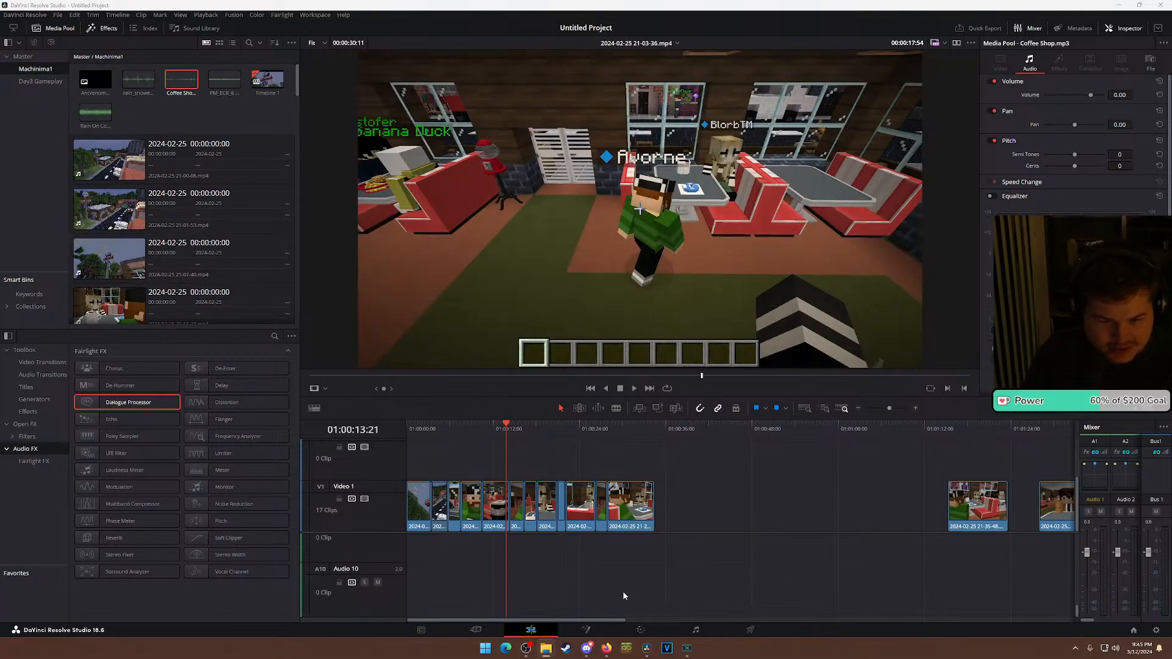
pyautogui.scroll(1, 607, 590)
pyautogui.scroll(-1, 605, 590)
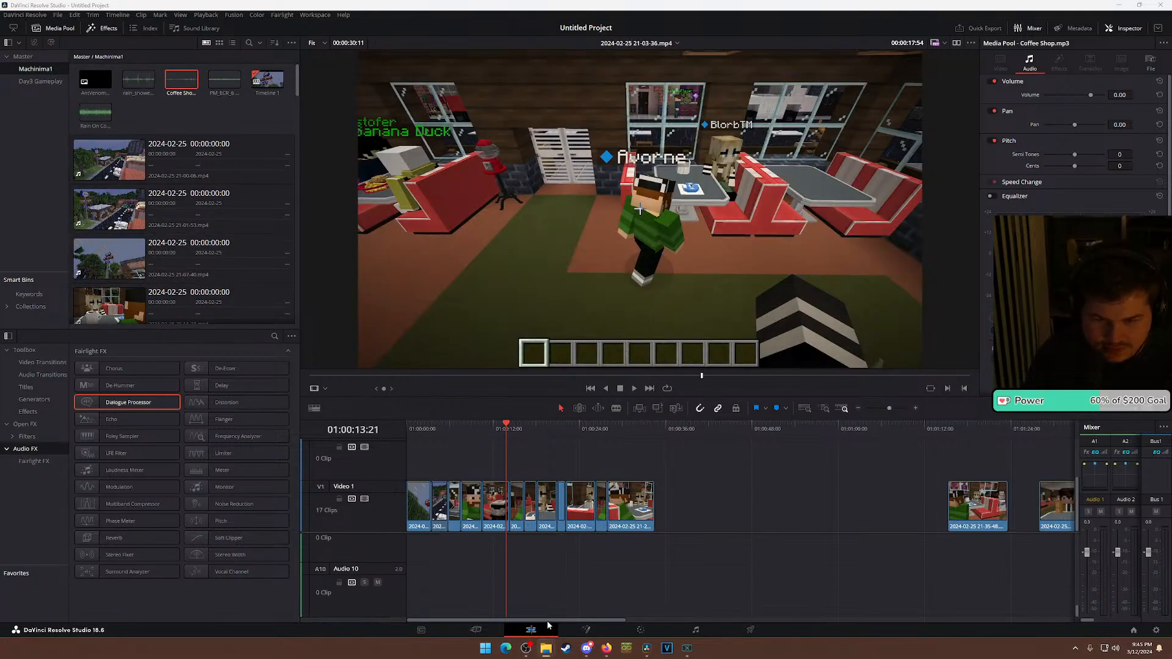
pyautogui.click(423, 611)
pyautogui.scroll(5, 490, 581)
pyautogui.moveTo(191, 82); pyautogui.dragTo(487, 602)
pyautogui.scroll(2, 539, 592)
pyautogui.moveTo(522, 593); pyautogui.dragTo(498, 594)
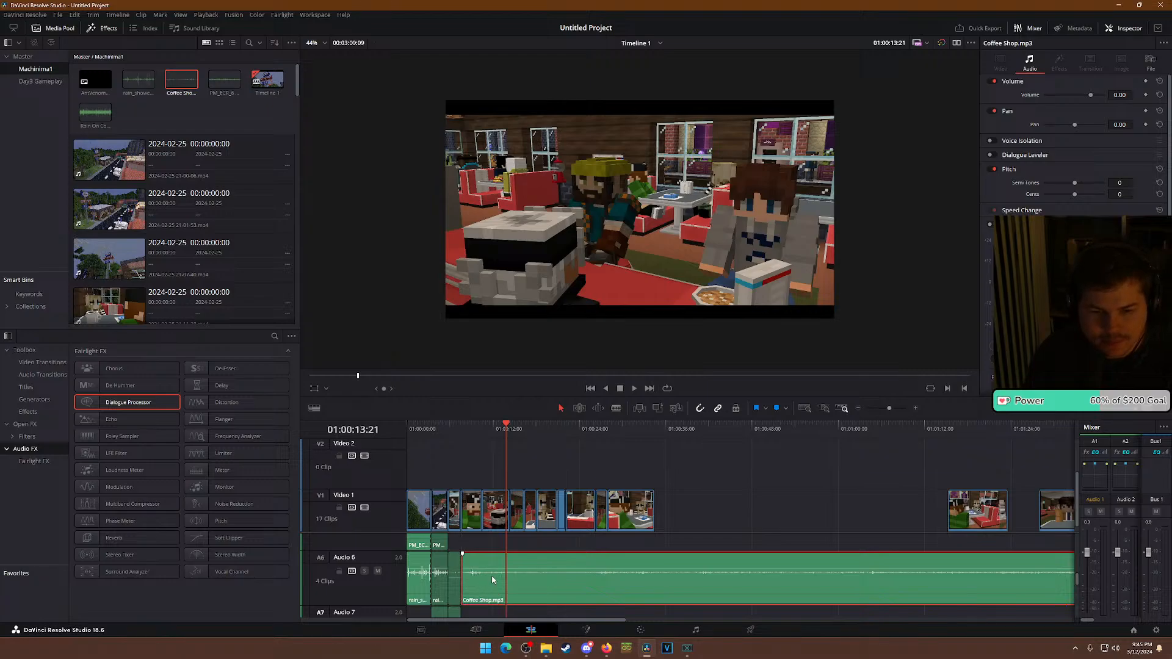
# Move the Coffee Shop.mp3 clip up to Audio 5, starting at 01:00:07:14, and play the scene with it.
pyautogui.press('Up')
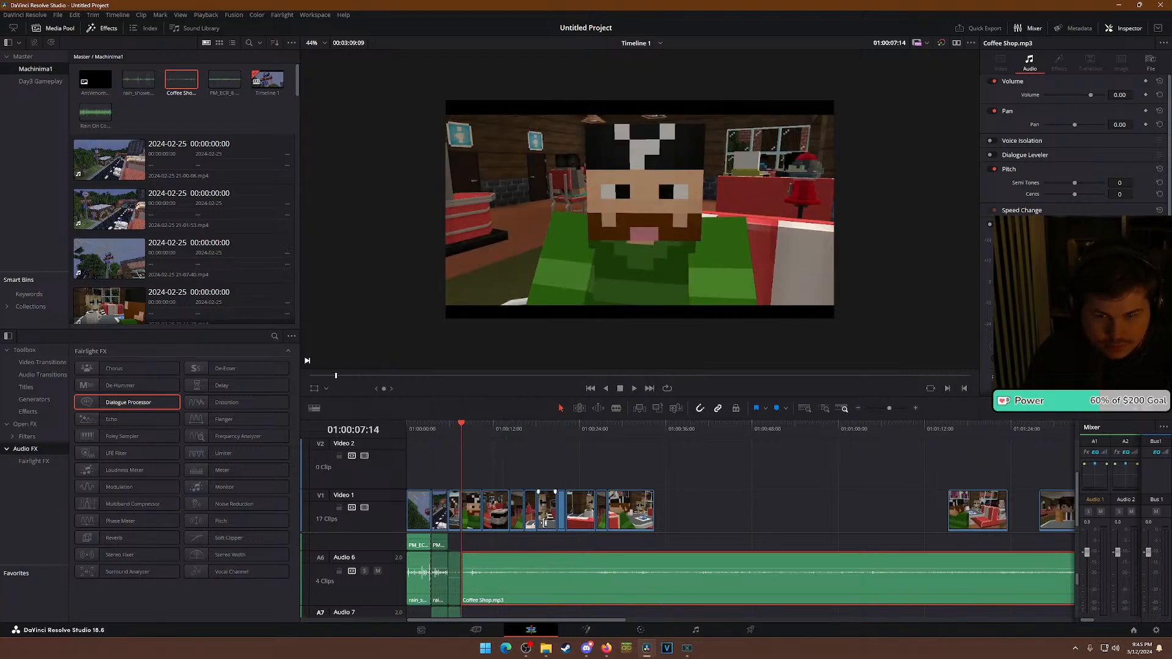
pyautogui.scroll(5, 586, 552)
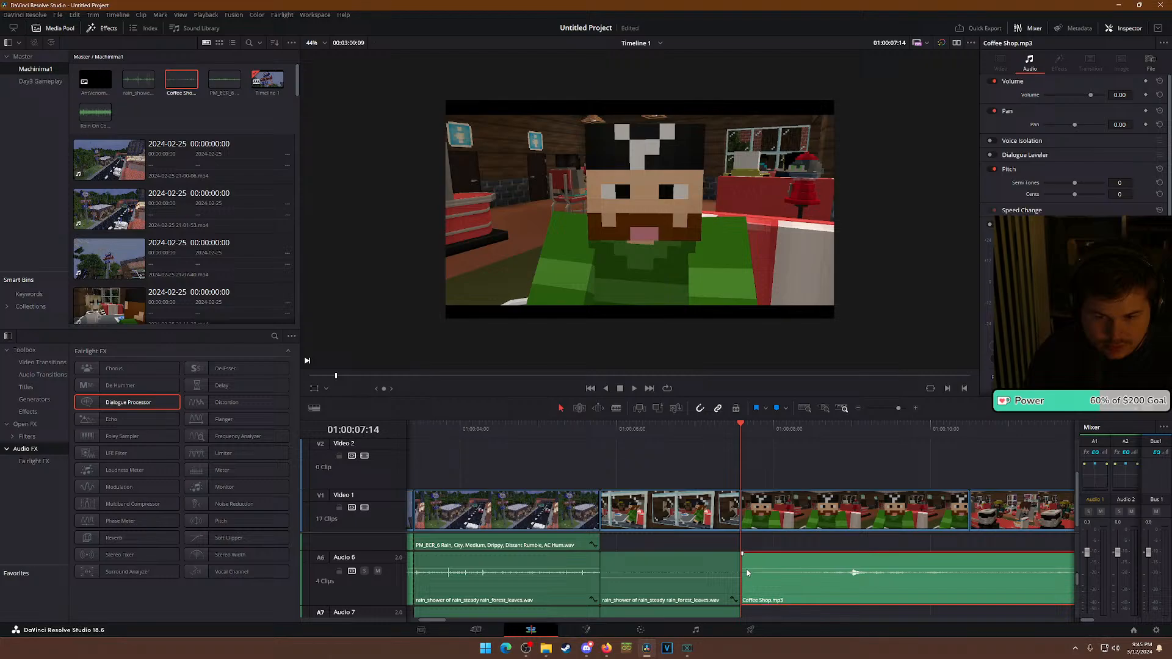
pyautogui.moveTo(746, 569)
pyautogui.mouseDown()
pyautogui.moveTo(842, 569)
pyautogui.moveTo(770, 546)
pyautogui.moveTo(632, 545)
pyautogui.moveTo(760, 553)
pyautogui.moveTo(741, 556)
pyautogui.mouseUp()
pyautogui.press('space')
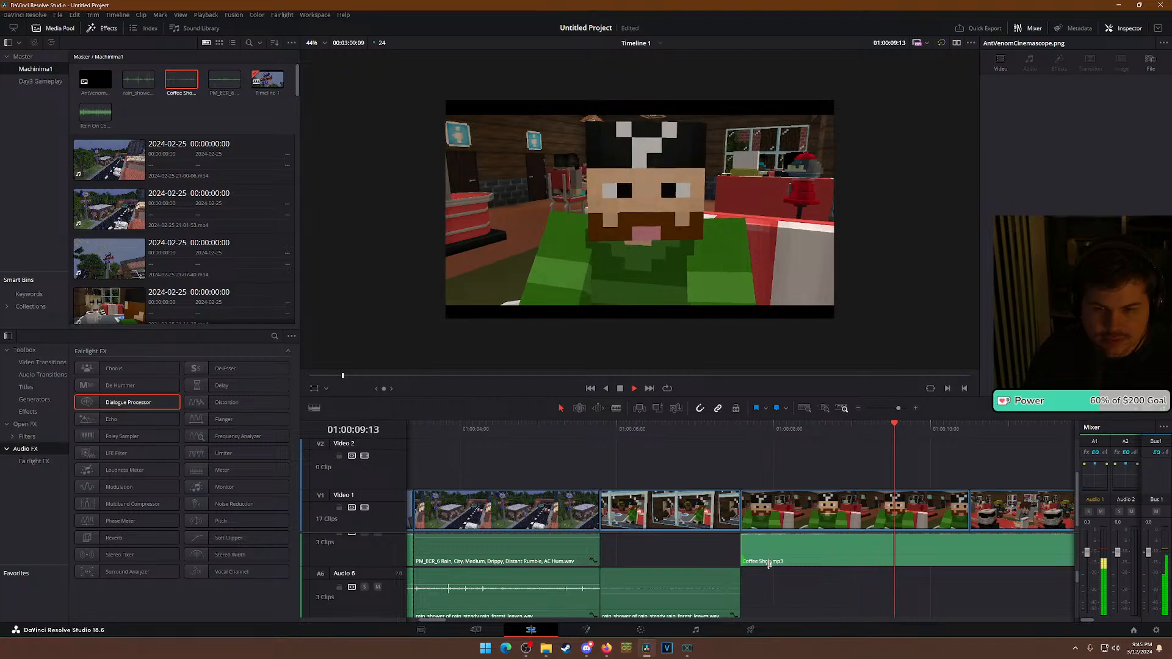
pyautogui.scroll(-2, 789, 579)
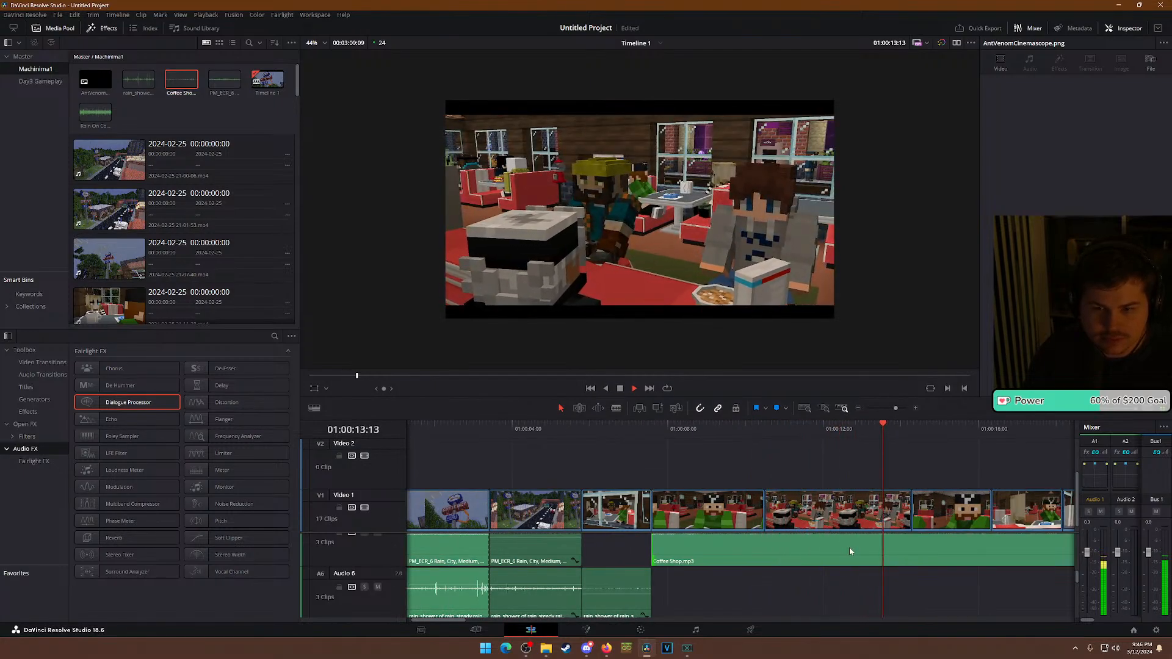
pyautogui.press('space')
# Set the volume of the Vanny-VacancyFilledDay3-Lines.wav clip under the diner counter shot to 13.36 and play it back.
pyautogui.scroll(2, 880, 587)
pyautogui.scroll(3, 871, 580)
pyautogui.click(870, 577)
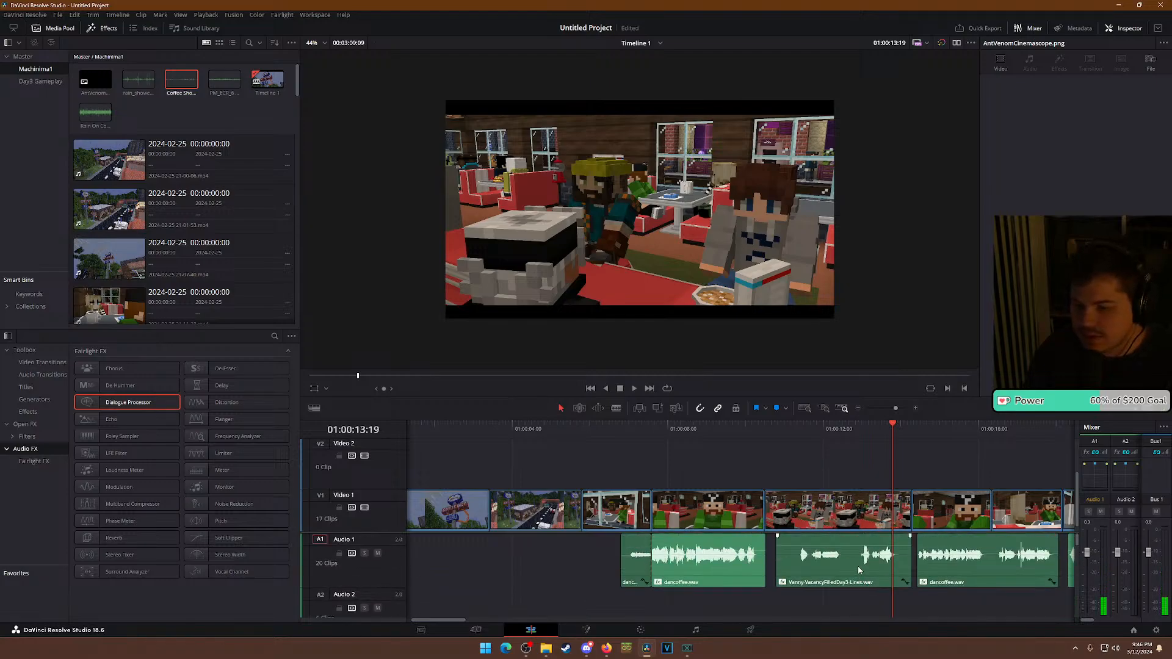
pyautogui.moveTo(1120, 94); pyautogui.dragTo(1135, 95)
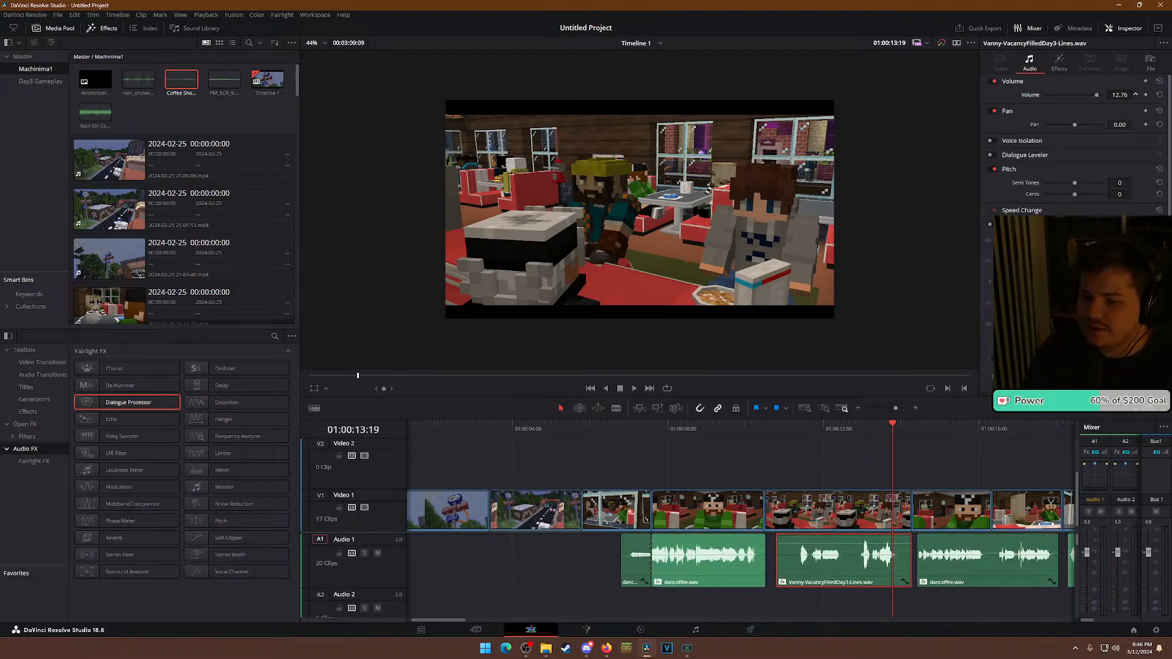
pyautogui.click(787, 428)
pyautogui.press('space')
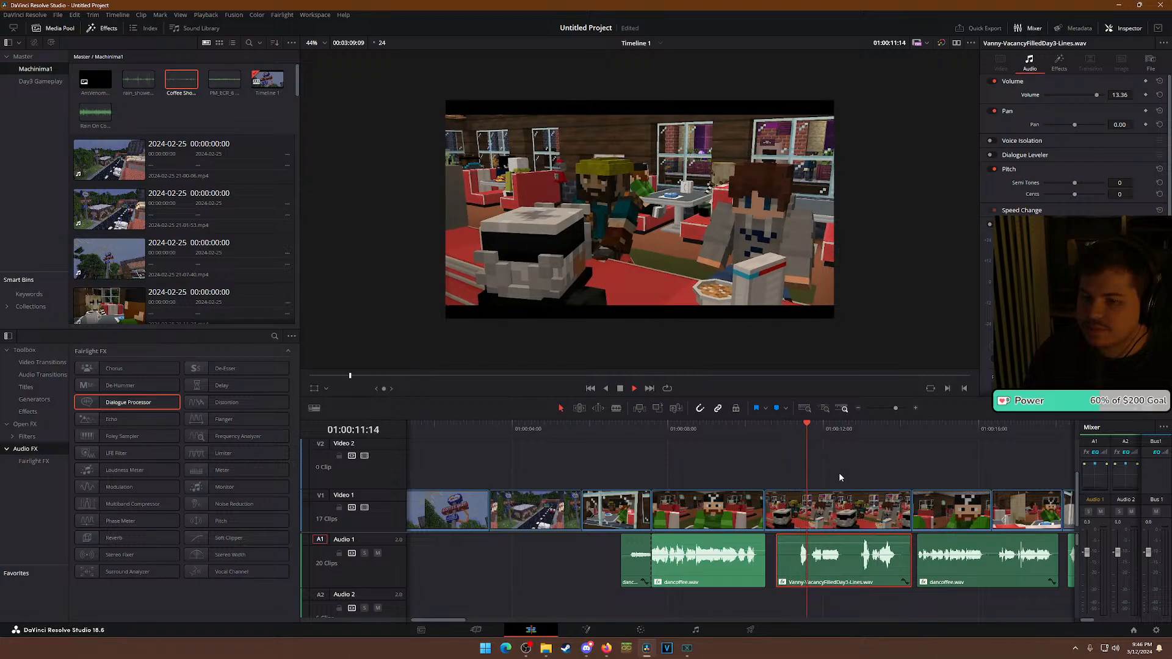
pyautogui.press('space')
# Split Coffee Shop.mp3 on Audio 5 at the start and end of the diner counter shot.
pyautogui.scroll(-5, 769, 569)
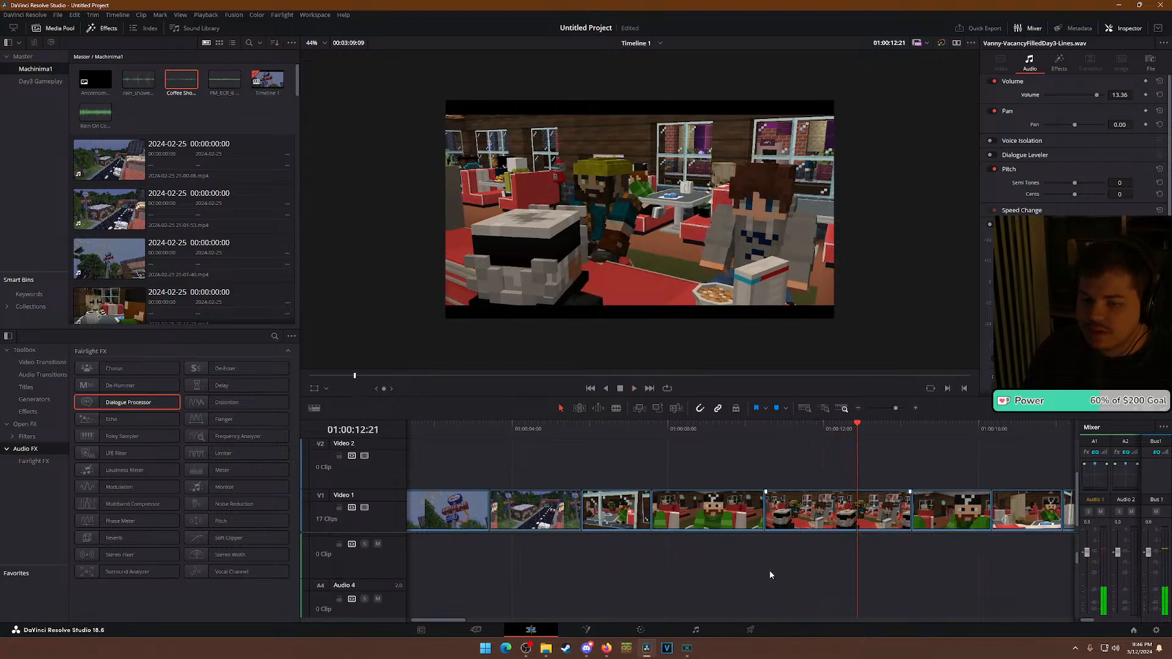
pyautogui.click(763, 559)
pyautogui.press('b')
pyautogui.click(766, 561)
pyautogui.click(912, 561)
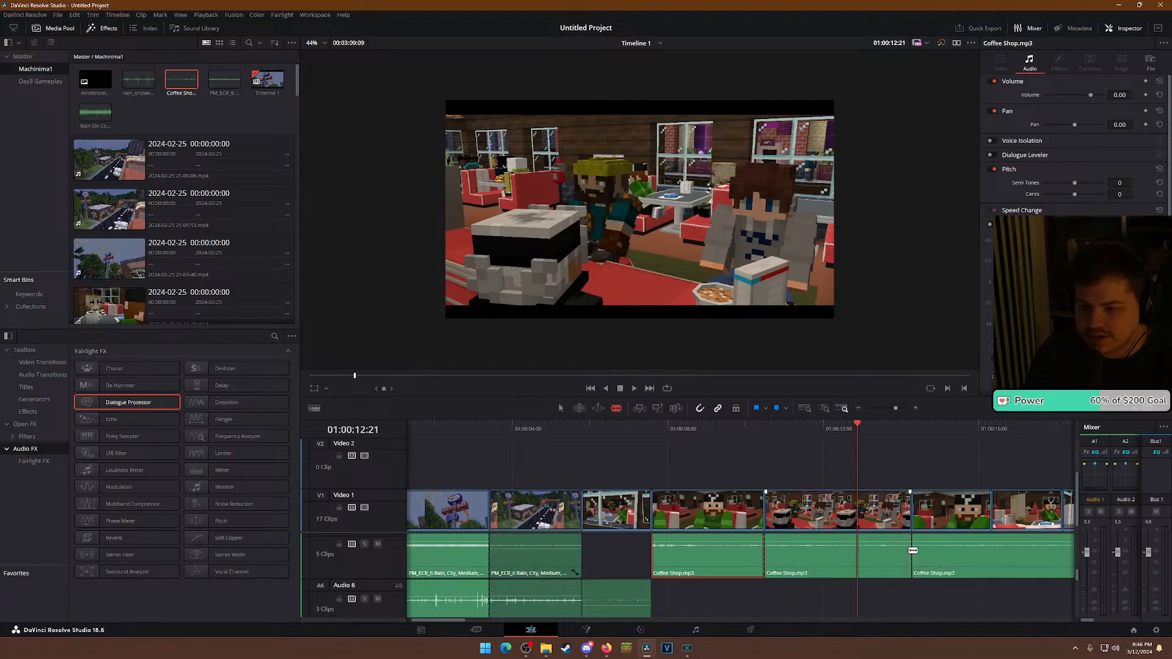
pyautogui.press('a')
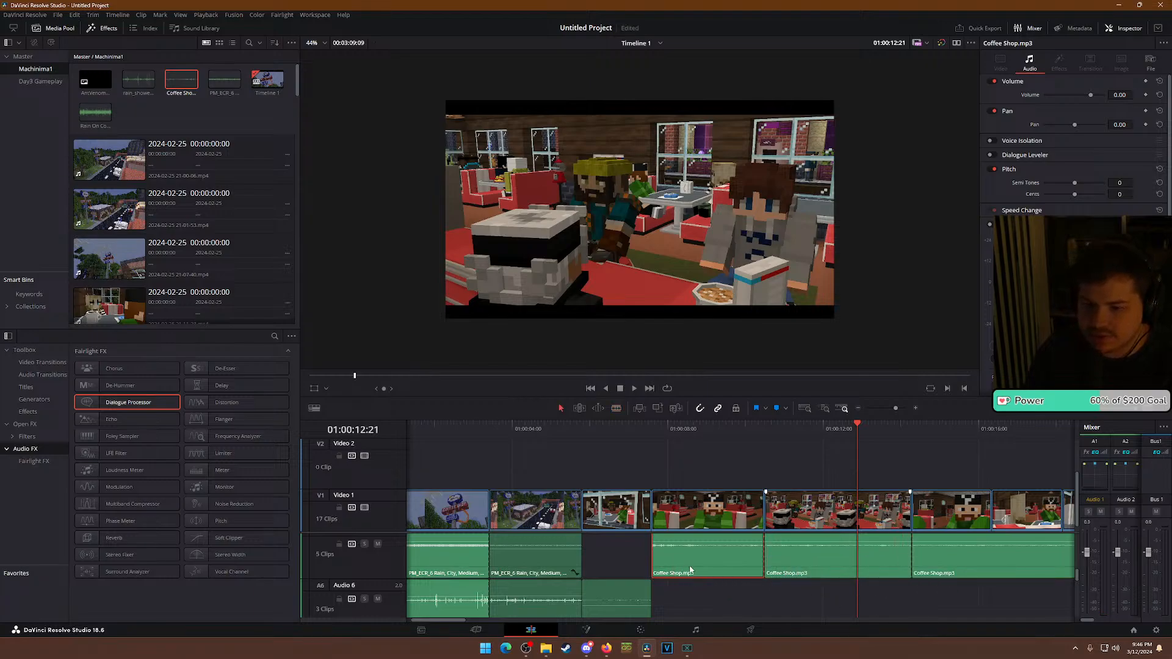
# Set the first Coffee Shop.mp3 segment's pan to 35.88 and volume to 8.17, and play the transition into it.
pyautogui.click(652, 426)
pyautogui.moveTo(1075, 124); pyautogui.dragTo(1064, 121)
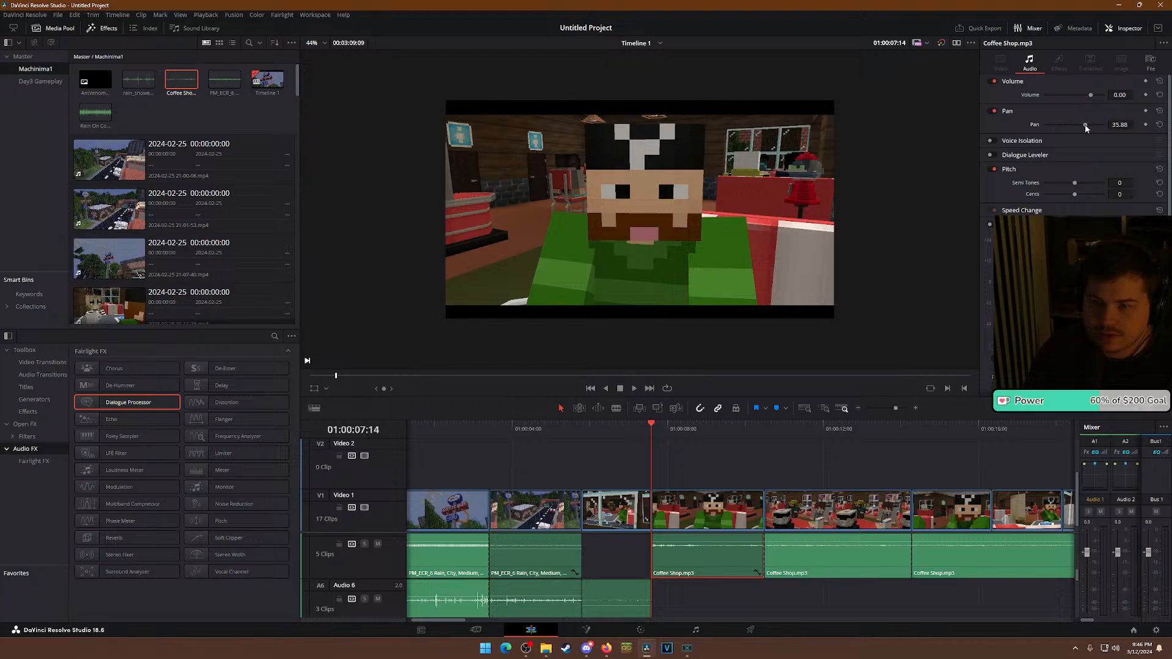
pyautogui.moveTo(1090, 95); pyautogui.dragTo(1096, 96)
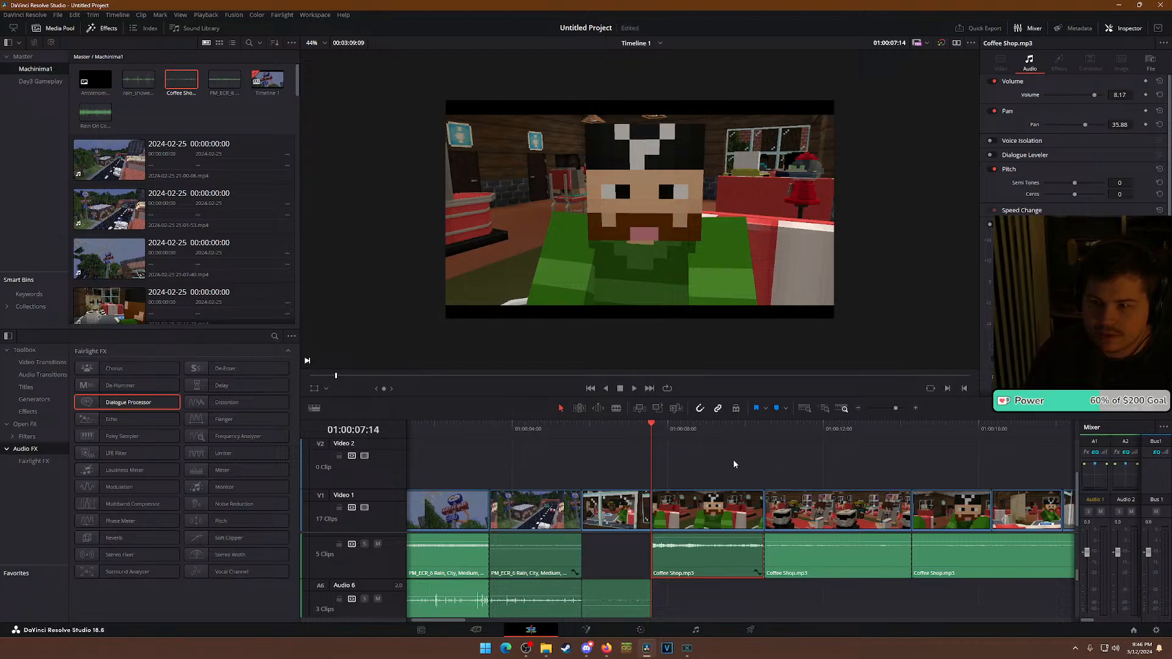
pyautogui.click(544, 429)
pyautogui.press('space')
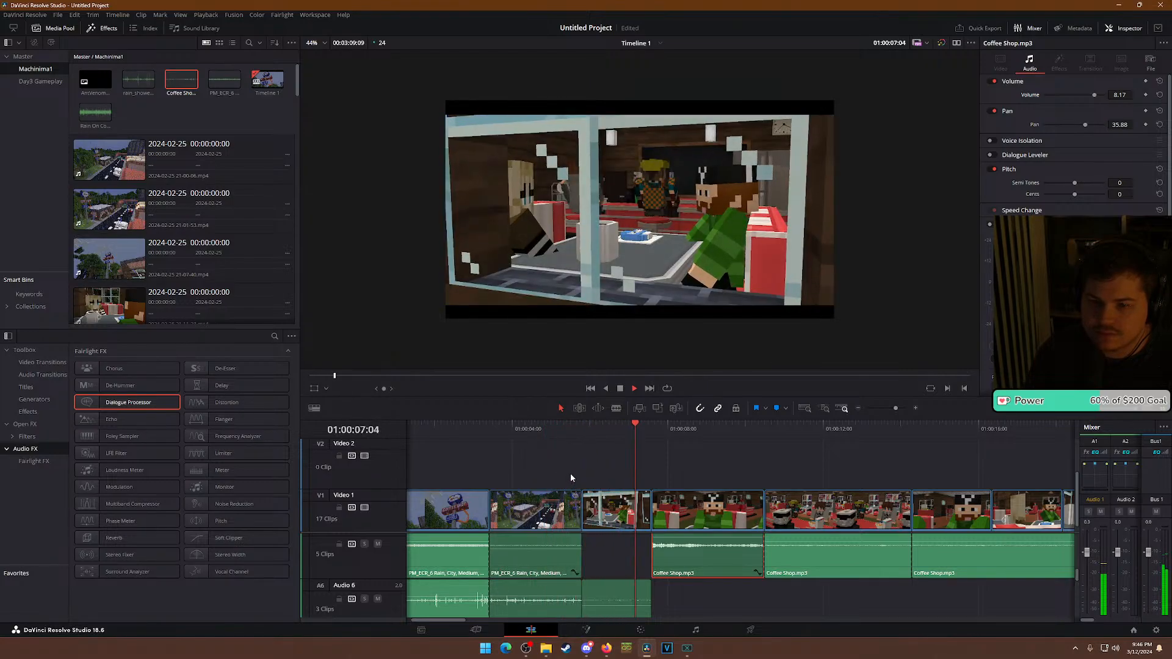
pyautogui.press('space')
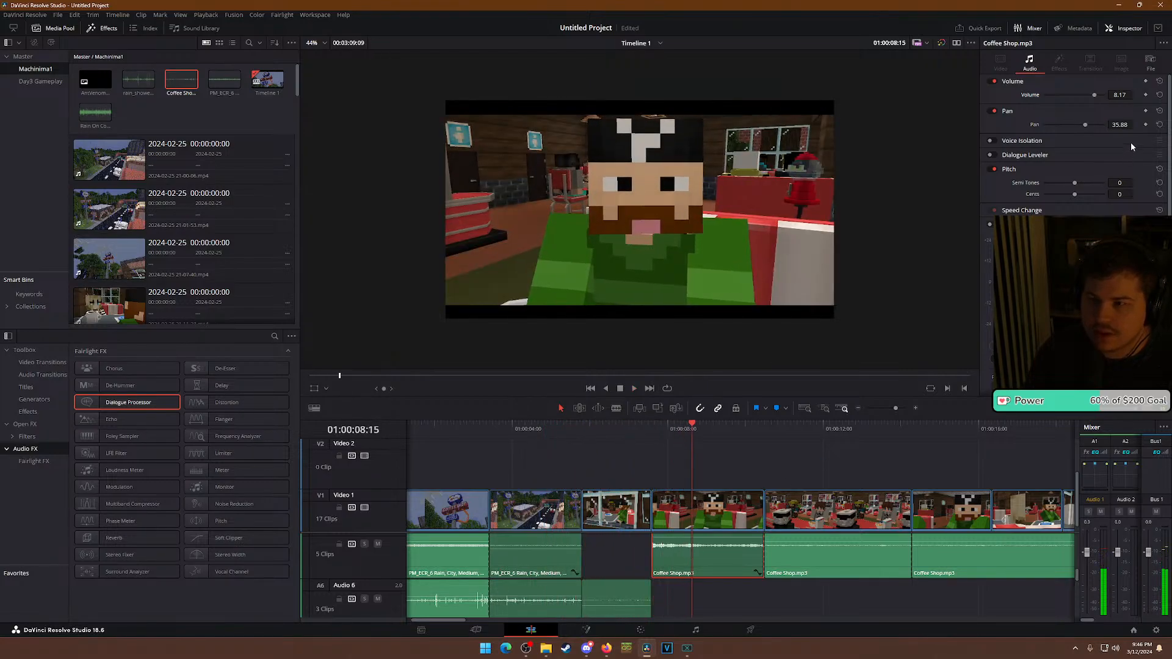
# Reset the first Coffee Shop.mp3 segment's volume to 0.00 and continue the playback into the counter shot.
pyautogui.click(1160, 95)
pyautogui.press('space')
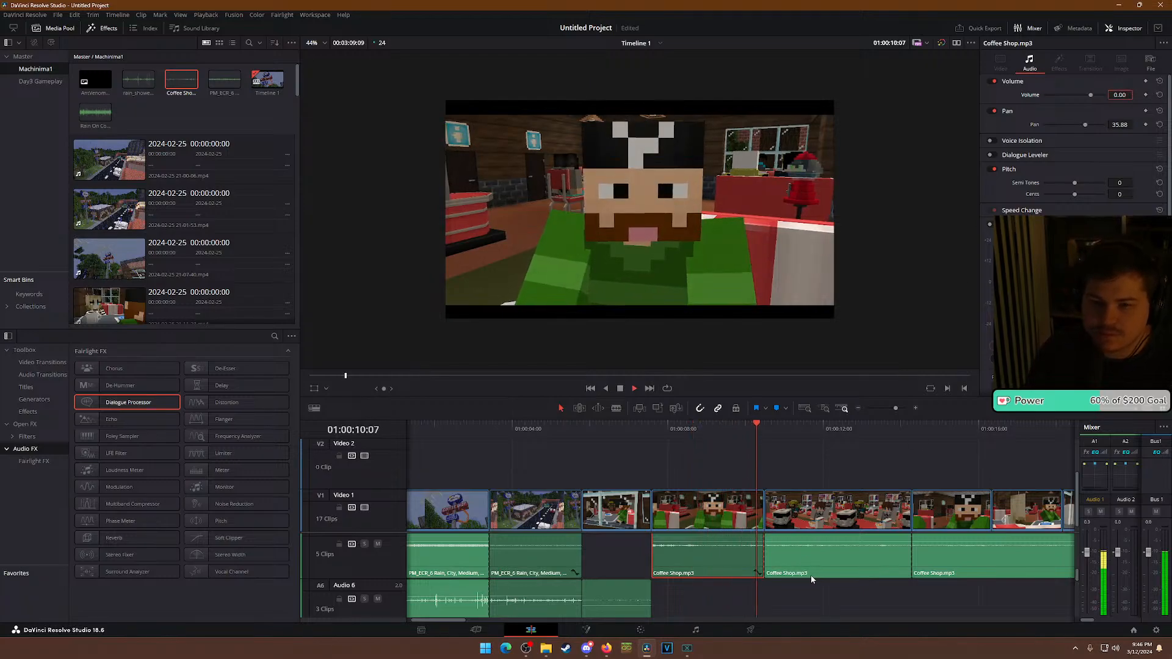
pyautogui.press('space')
# Set the second Coffee Shop.mp3 segment's pan to 55.73 and volume to 1.22, and play the scene from just before it.
pyautogui.click(829, 578)
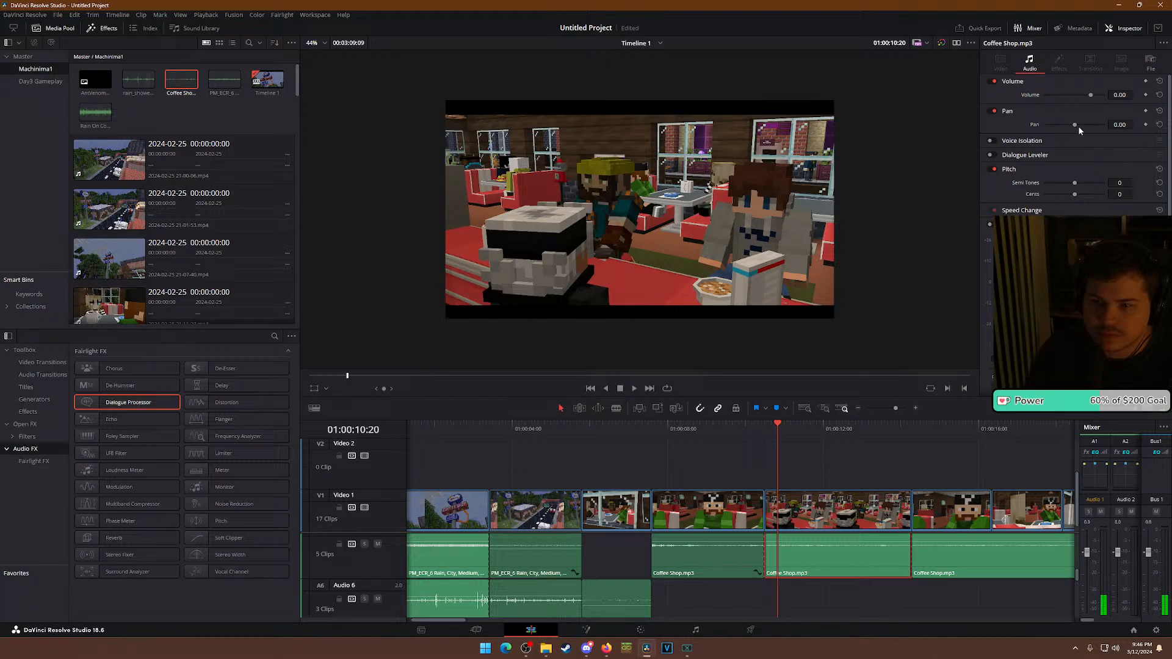
pyautogui.moveTo(1079, 124); pyautogui.dragTo(1092, 95)
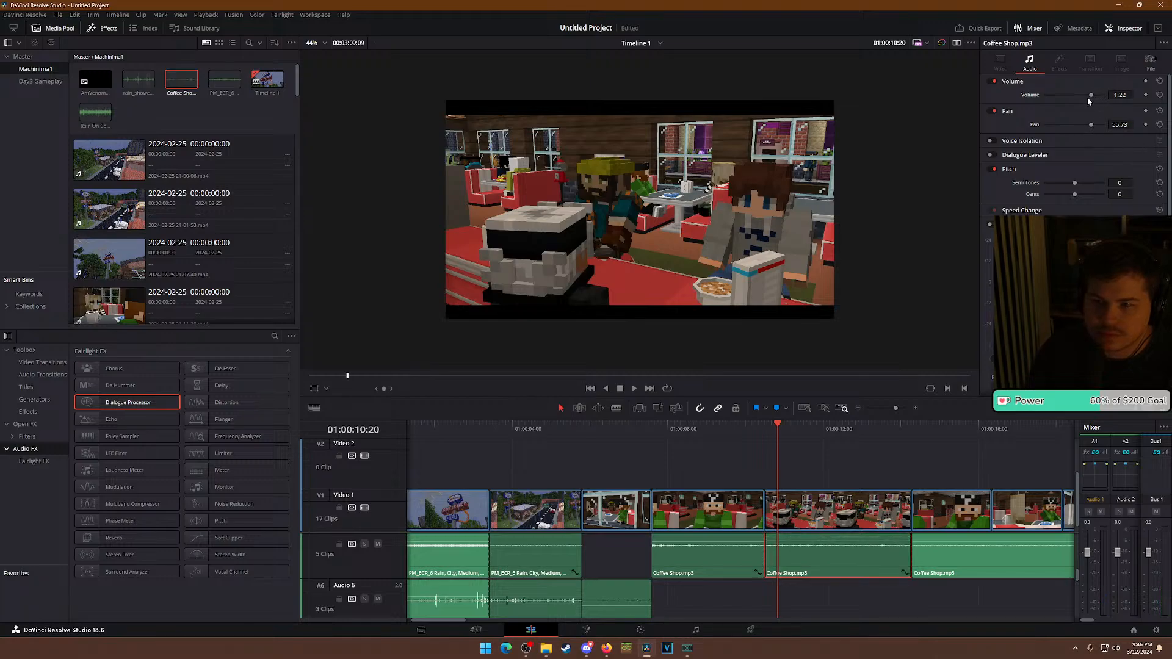
pyautogui.click(745, 428)
pyautogui.press('space')
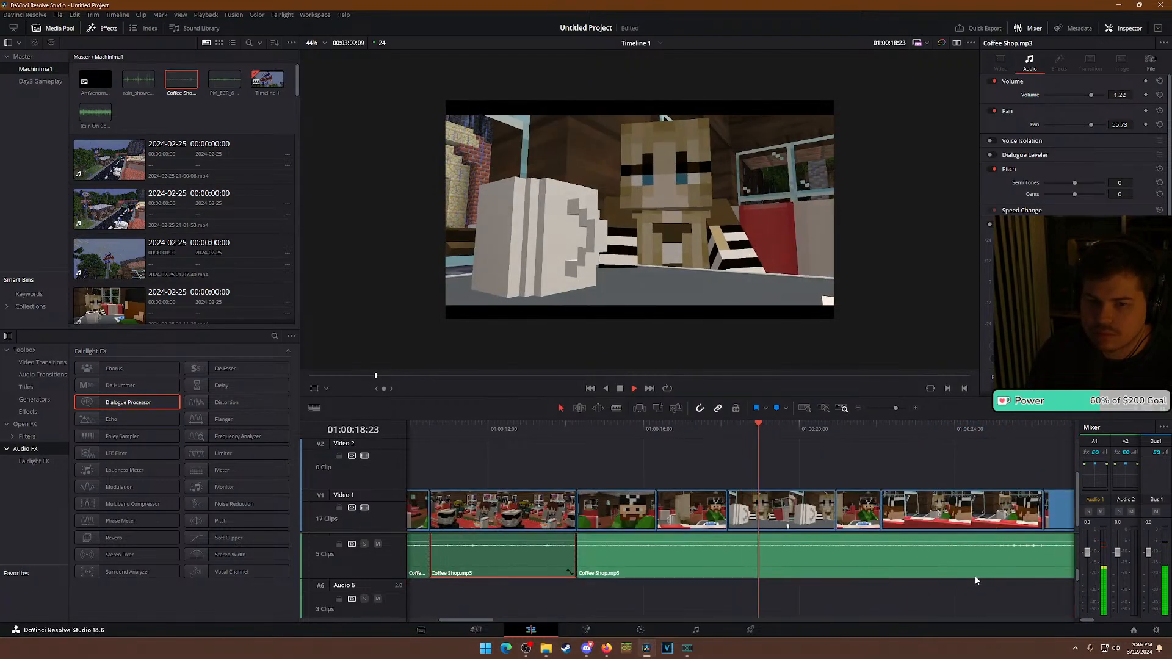
pyautogui.press('space')
# Raise the volume of the Vanny-VacancyFilledDay3-Lines.wav clip under the white mug close-up and play it back.
pyautogui.scroll(3, 771, 579)
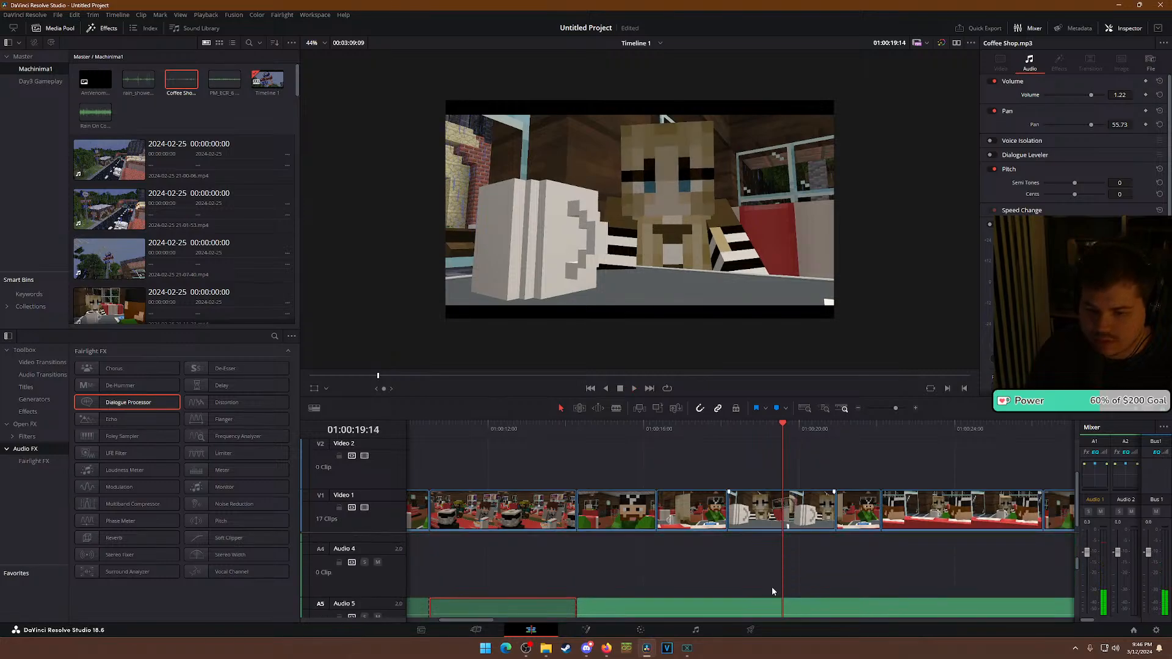
pyautogui.scroll(2, 774, 591)
pyautogui.click(782, 567)
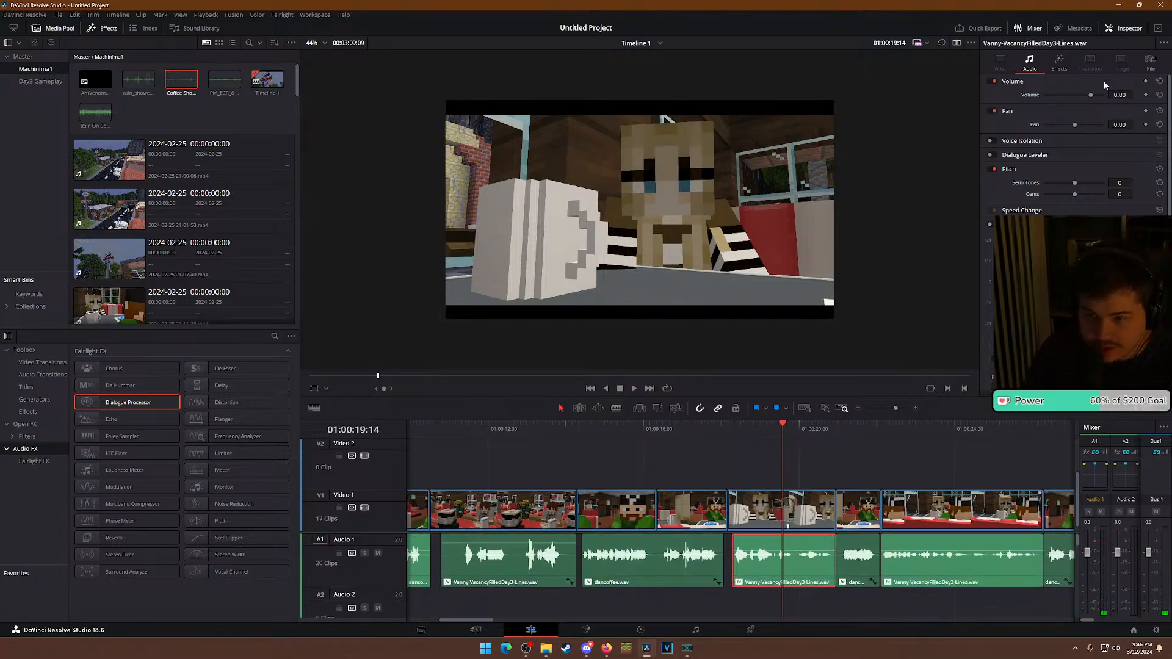
pyautogui.moveTo(1119, 95)
pyautogui.mouseDown()
pyautogui.moveTo(1148, 94)
pyautogui.moveTo(1136, 94)
pyautogui.mouseUp()
pyautogui.press('space')
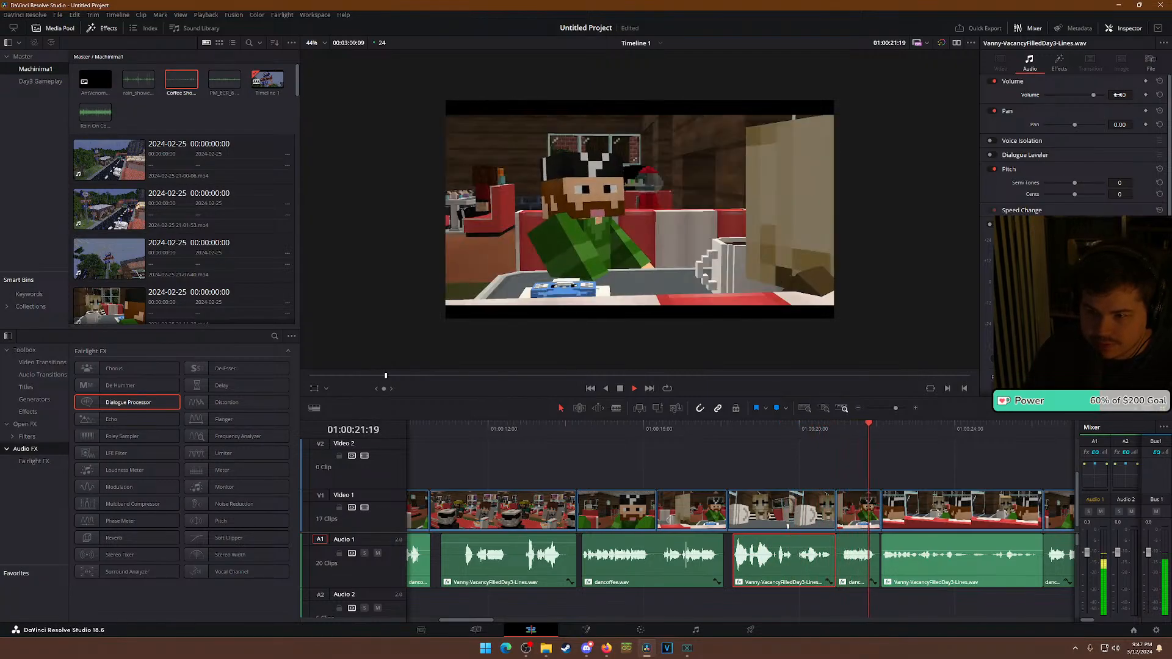
# Set the volume of the next Vanny-VacancyFilledDay3-Lines.wav clip, around 01:00:23, to 8.60 and play it back.
pyautogui.click(921, 561)
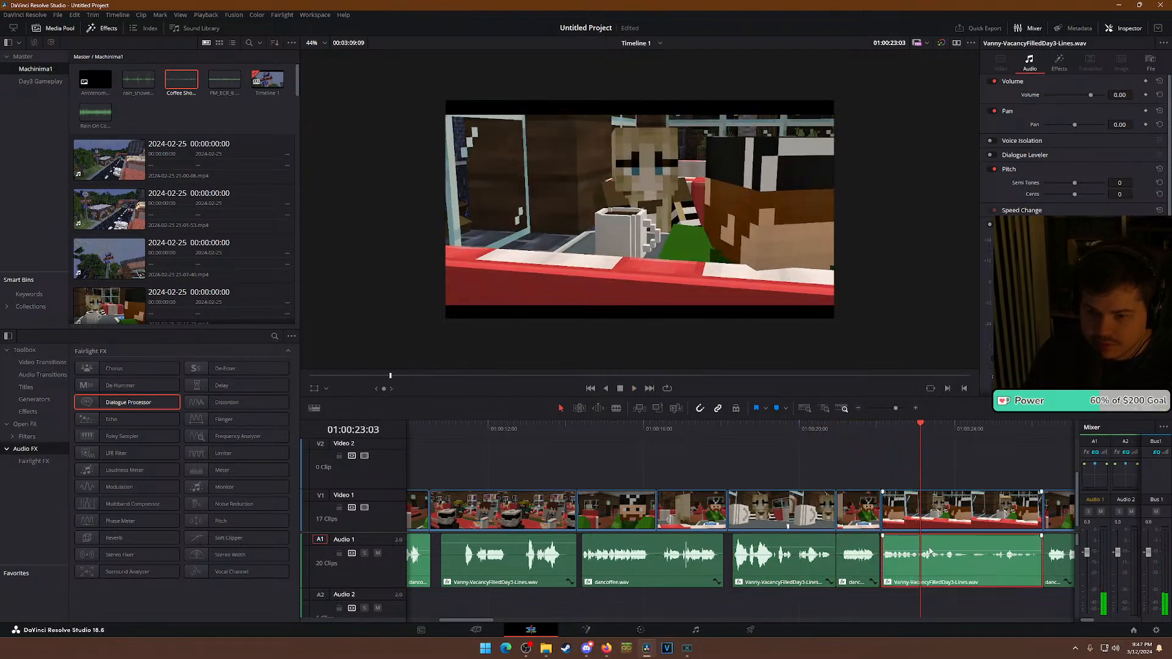
pyautogui.moveTo(1116, 94); pyautogui.dragTo(1160, 95)
pyautogui.press('space')
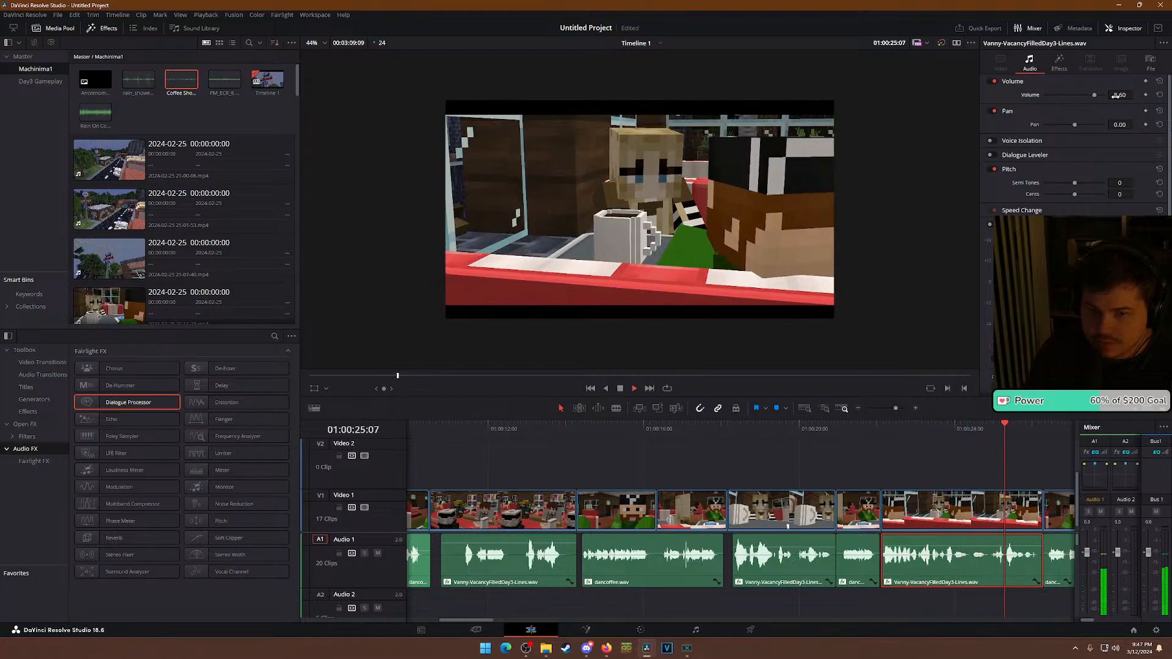
pyautogui.scroll(-1, 821, 510)
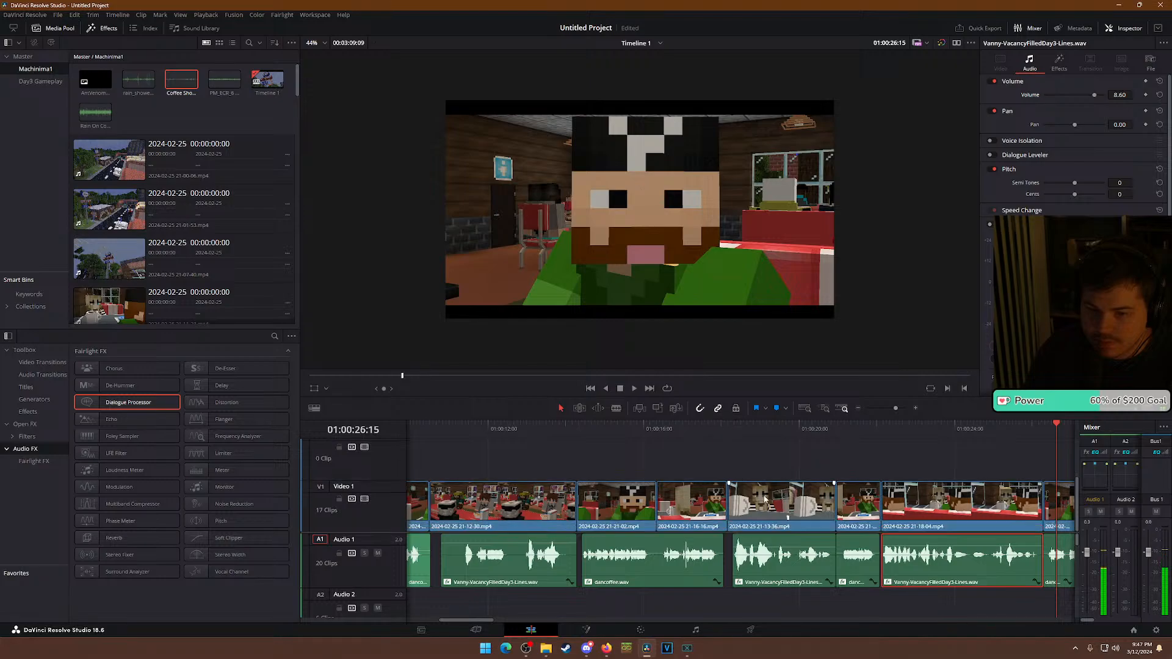
pyautogui.scroll(-1, 890, 601)
pyautogui.scroll(-2, 898, 605)
pyautogui.click(888, 567)
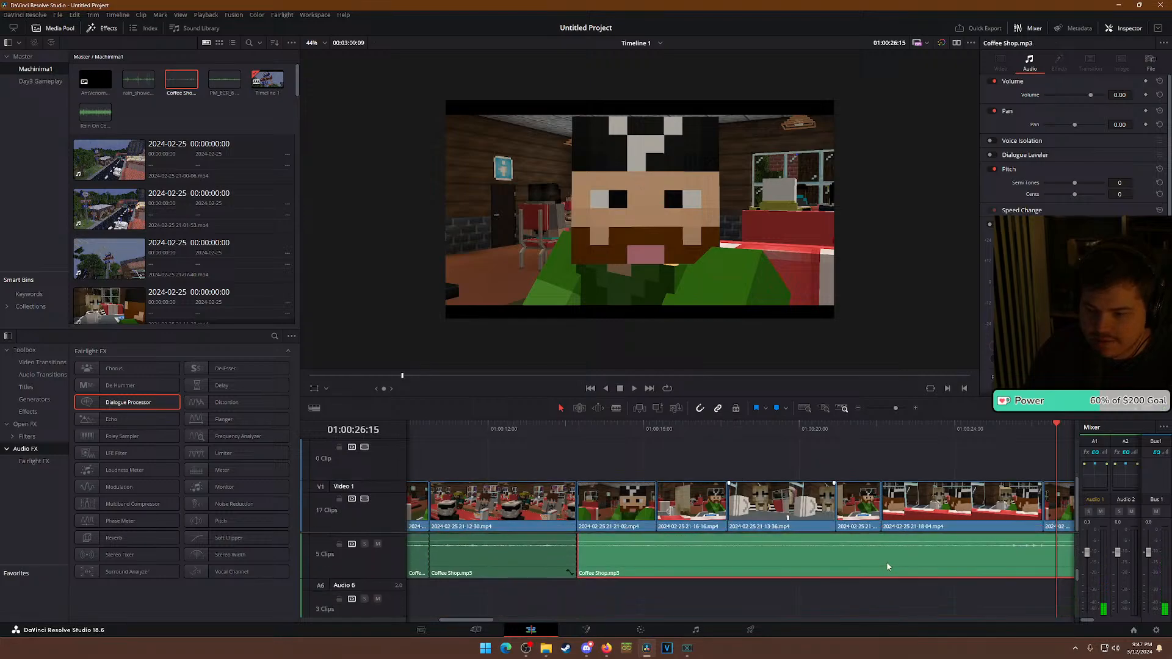
pyautogui.press('b')
pyautogui.click(657, 553)
pyautogui.click(727, 553)
pyautogui.press('a')
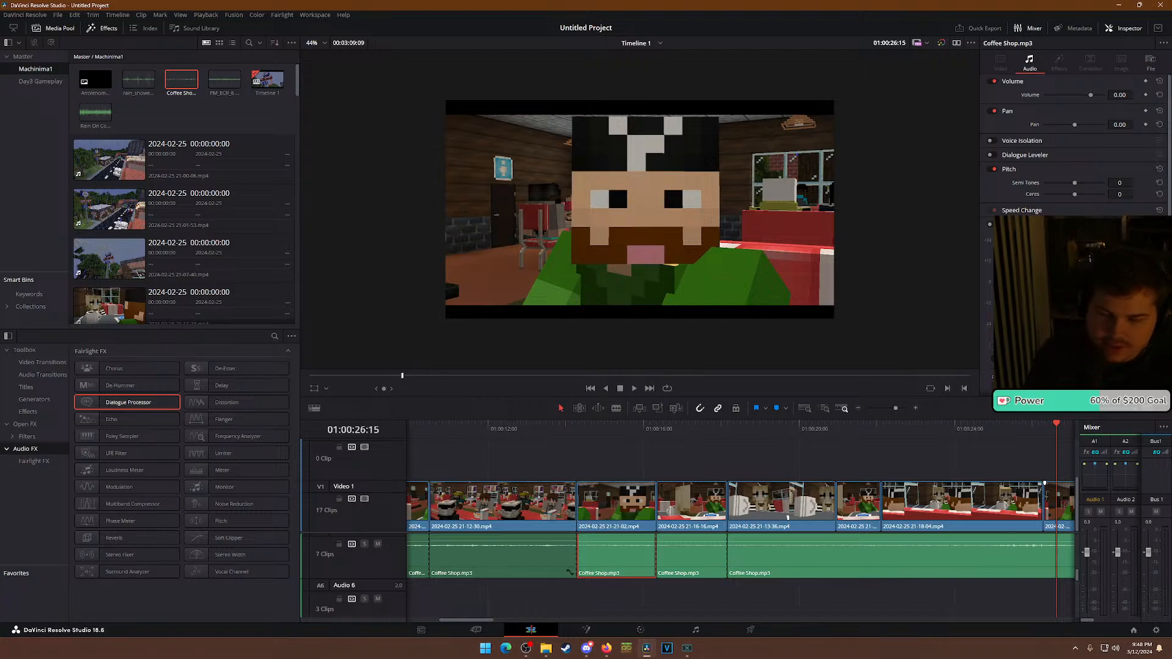
pyautogui.press('b')
pyautogui.click(835, 561)
pyautogui.click(881, 562)
pyautogui.click(1060, 567)
pyautogui.scroll(-5, 1037, 562)
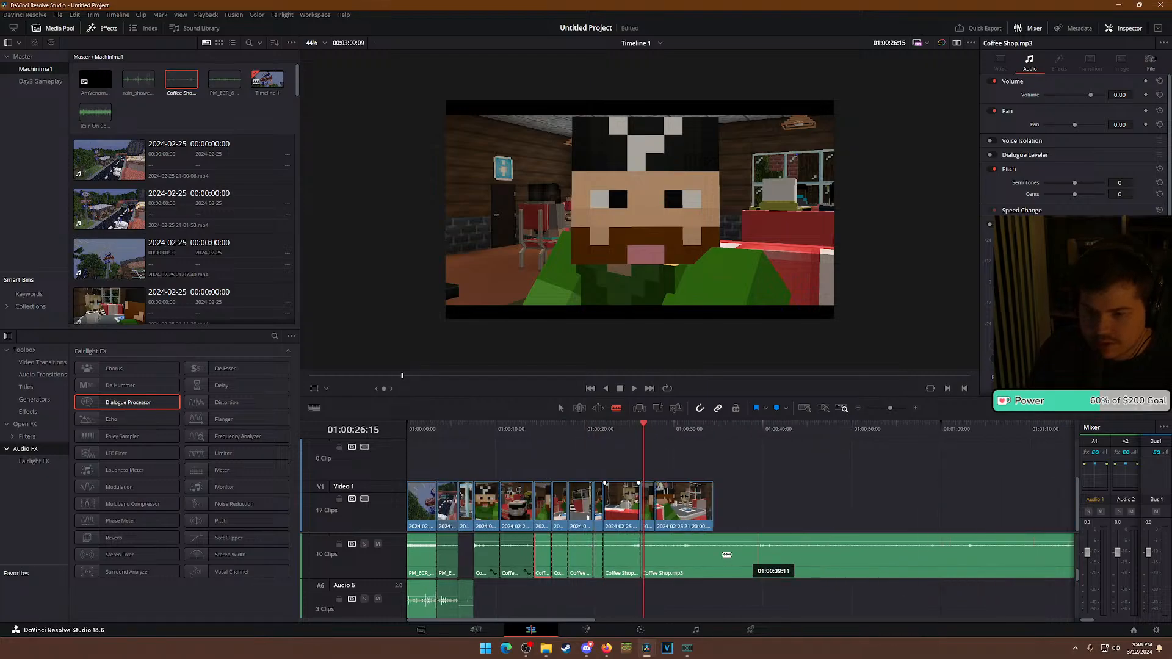
pyautogui.click(712, 548)
pyautogui.scroll(3, 715, 552)
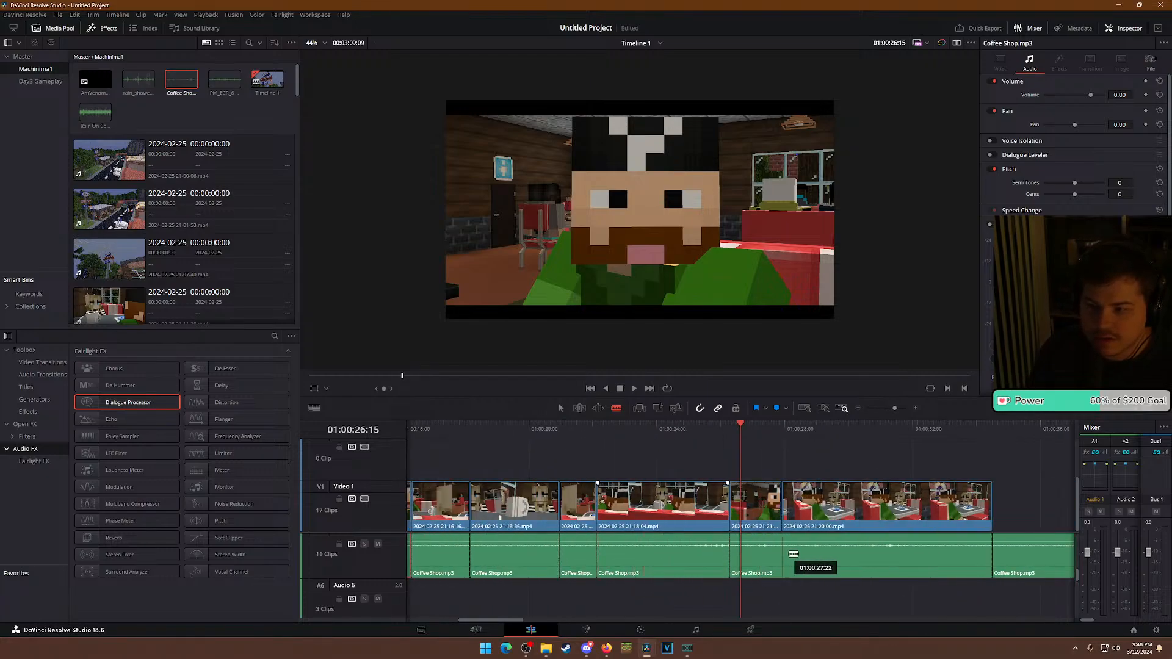
pyautogui.click(782, 555)
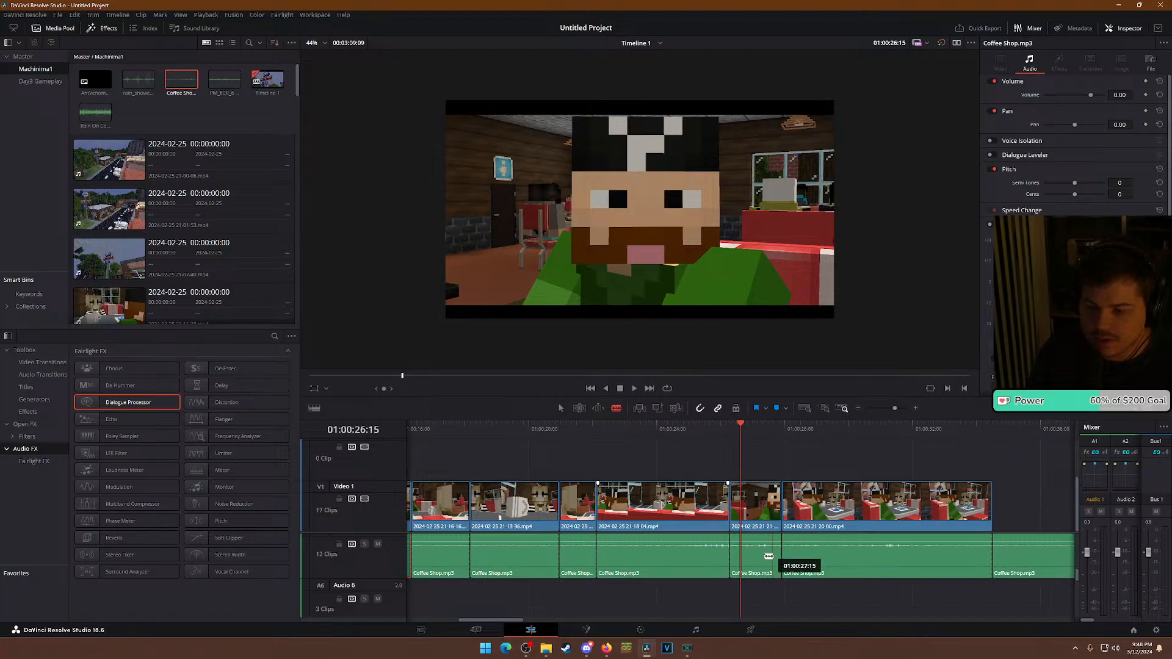
pyautogui.scroll(-3, 671, 557)
pyautogui.press('a')
pyautogui.click(492, 426)
pyautogui.press('space')
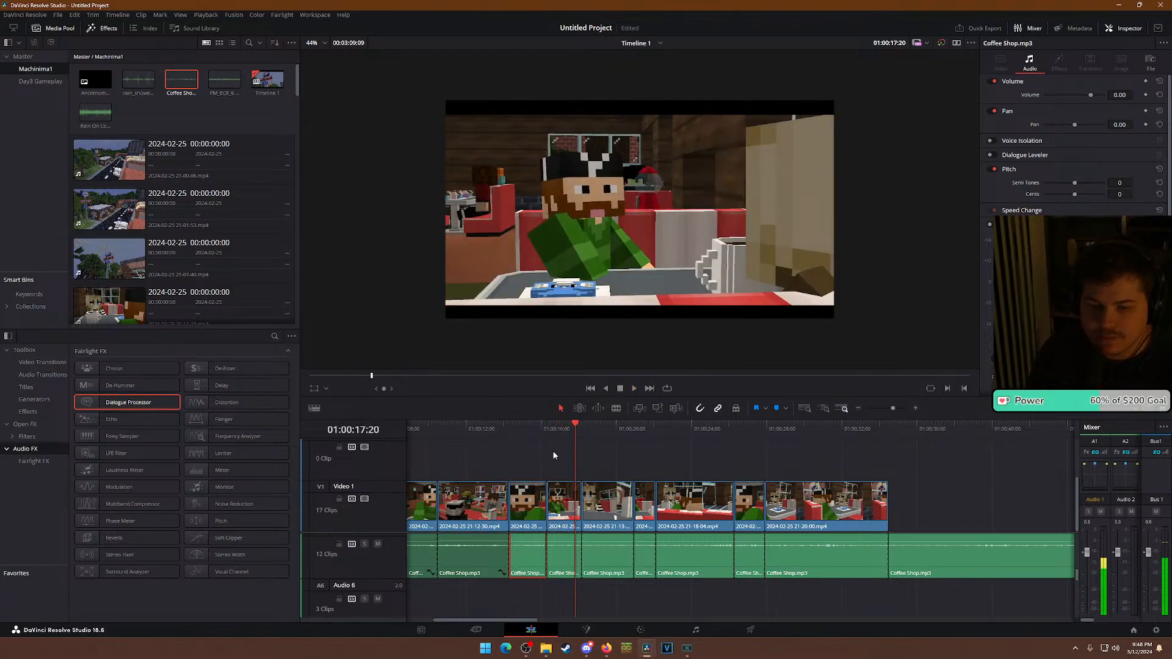
pyautogui.click(528, 428)
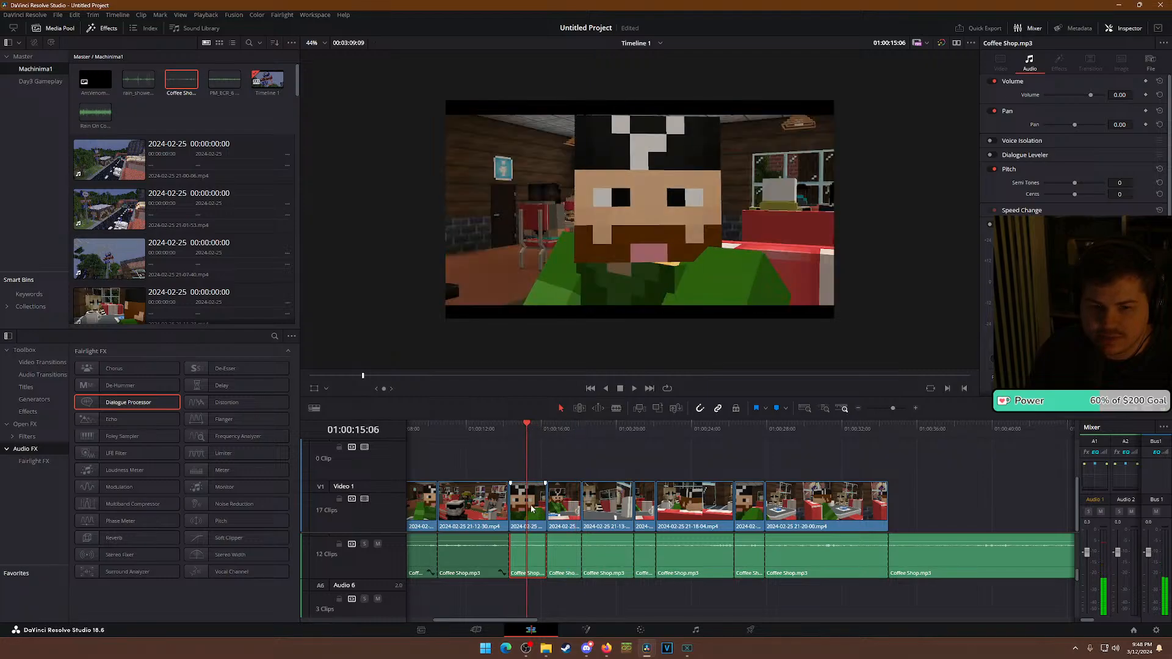
pyautogui.moveTo(532, 432); pyautogui.dragTo(817, 442)
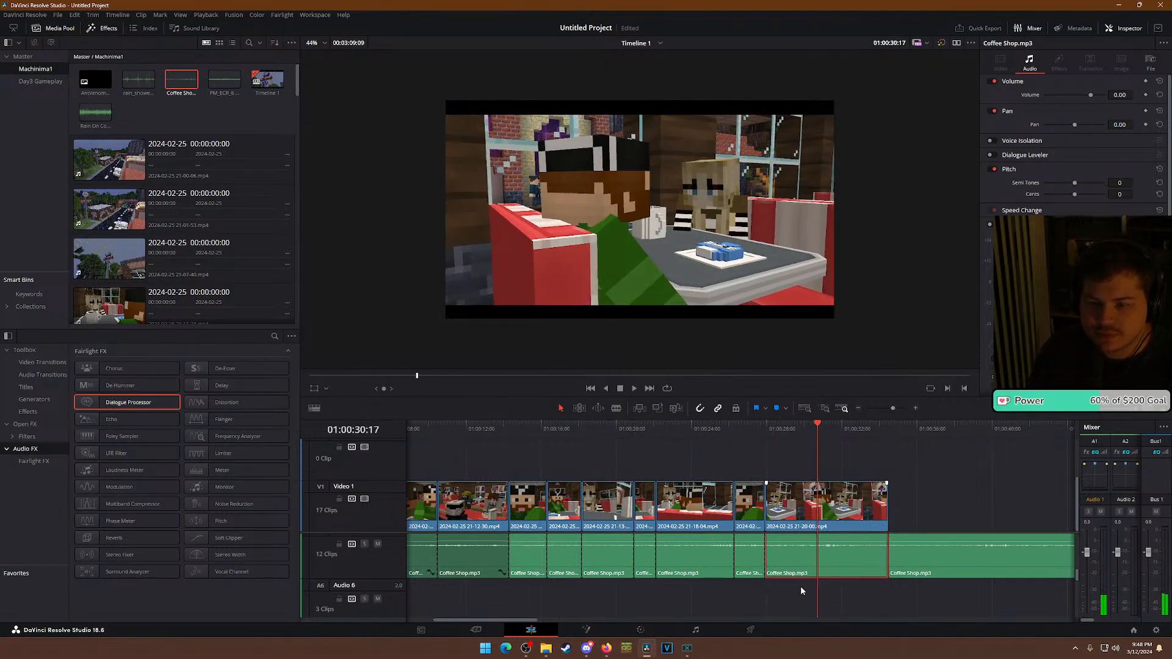
pyautogui.scroll(5, 802, 585)
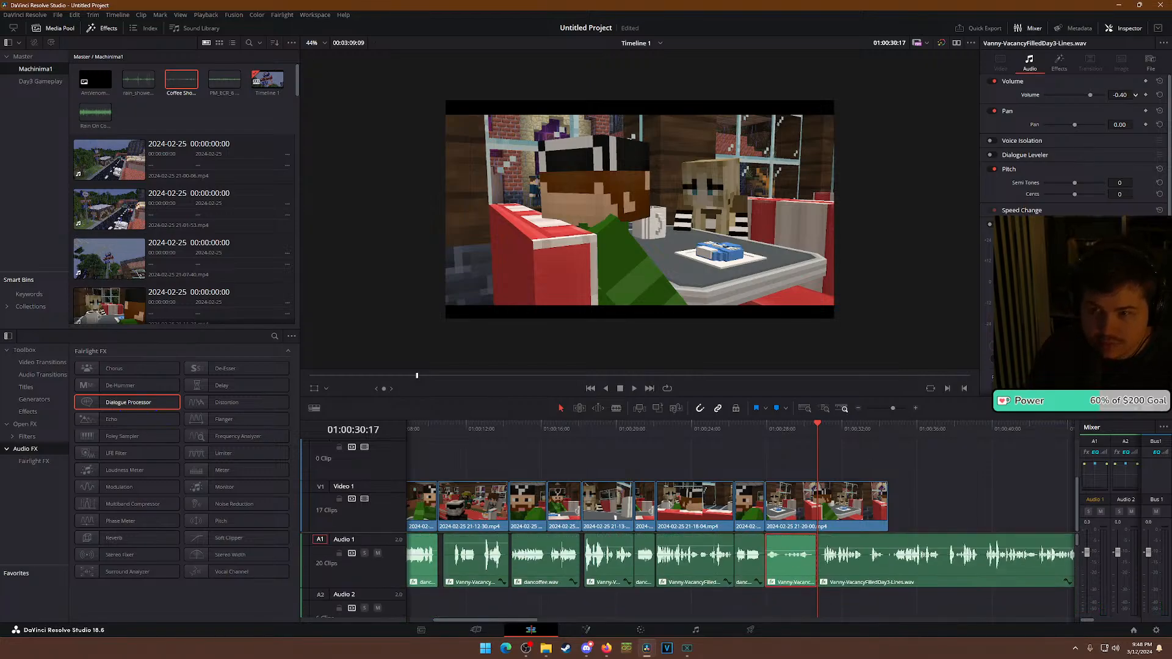
pyautogui.moveTo(1120, 94); pyautogui.dragTo(1112, 95)
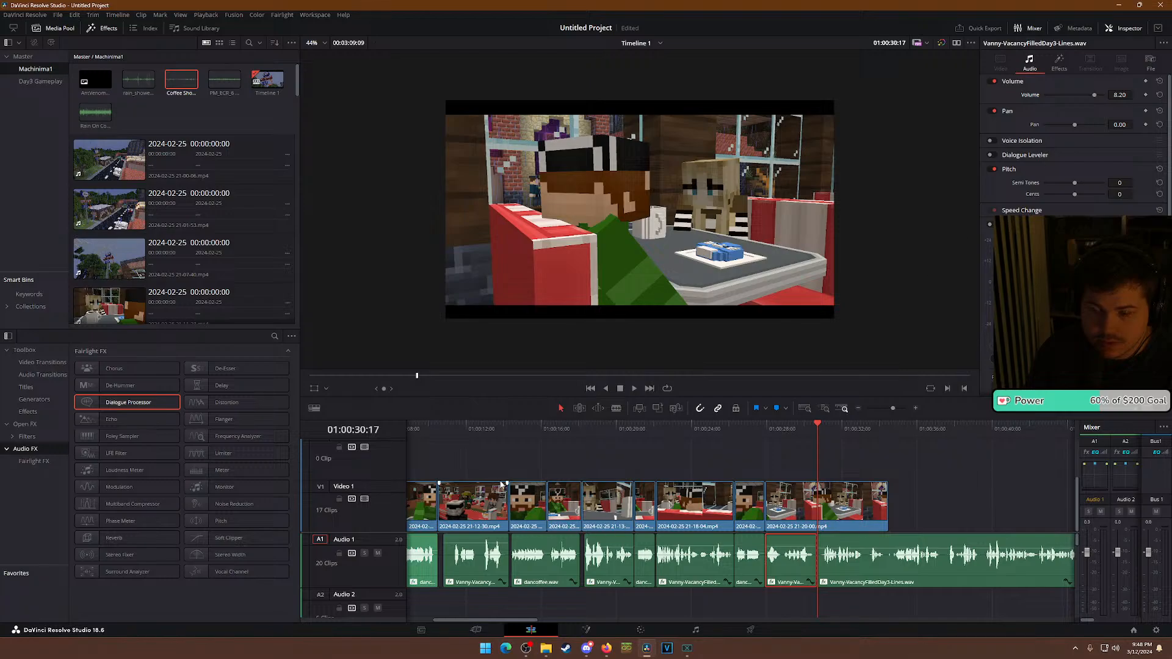
pyautogui.click(436, 431)
pyautogui.press('space')
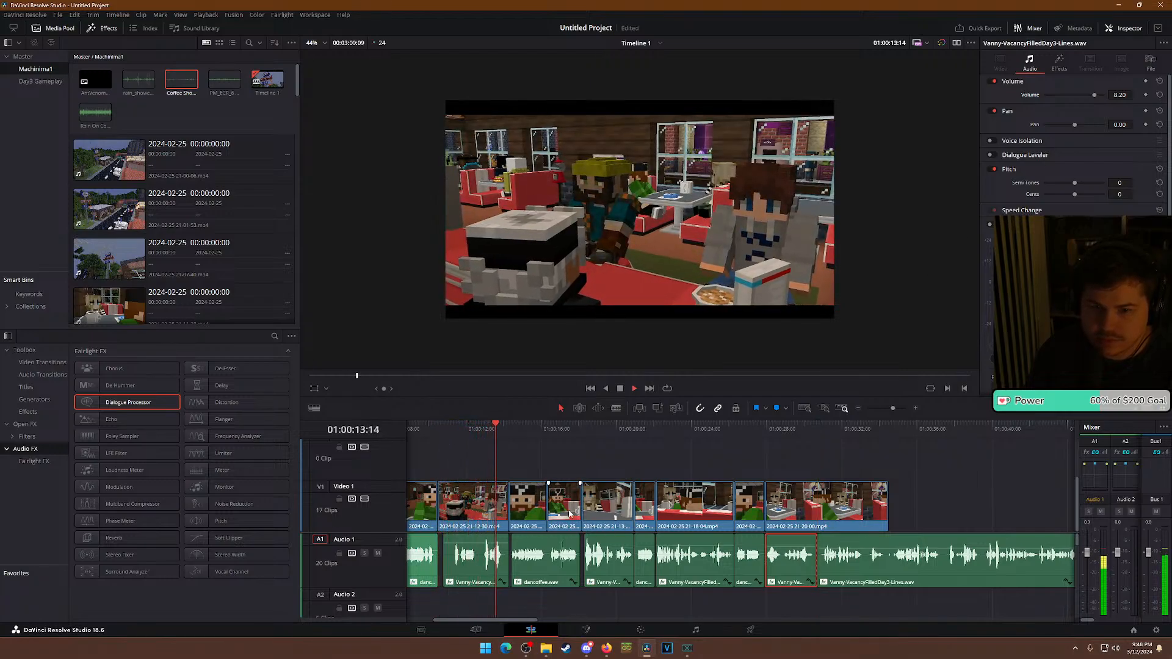
pyautogui.scroll(-4, 466, 595)
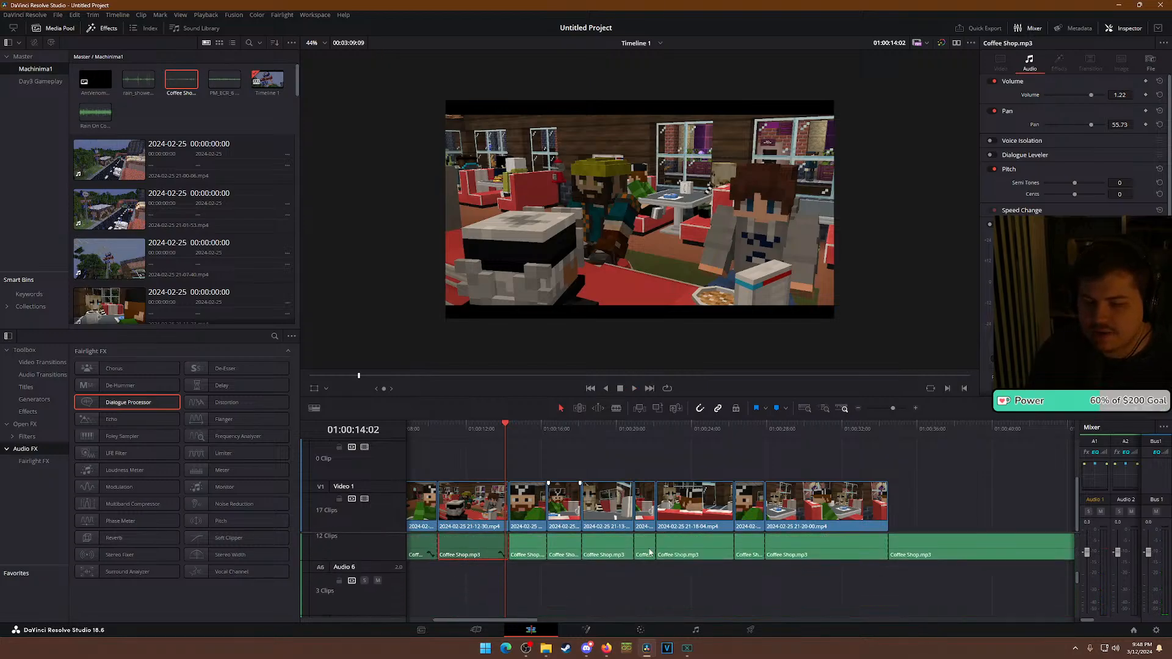
pyautogui.scroll(-5, 614, 585)
pyautogui.scroll(3, 523, 587)
pyautogui.scroll(2, 530, 588)
pyautogui.scroll(2, 530, 588)
pyautogui.scroll(-3, 516, 568)
pyautogui.scroll(2, 500, 568)
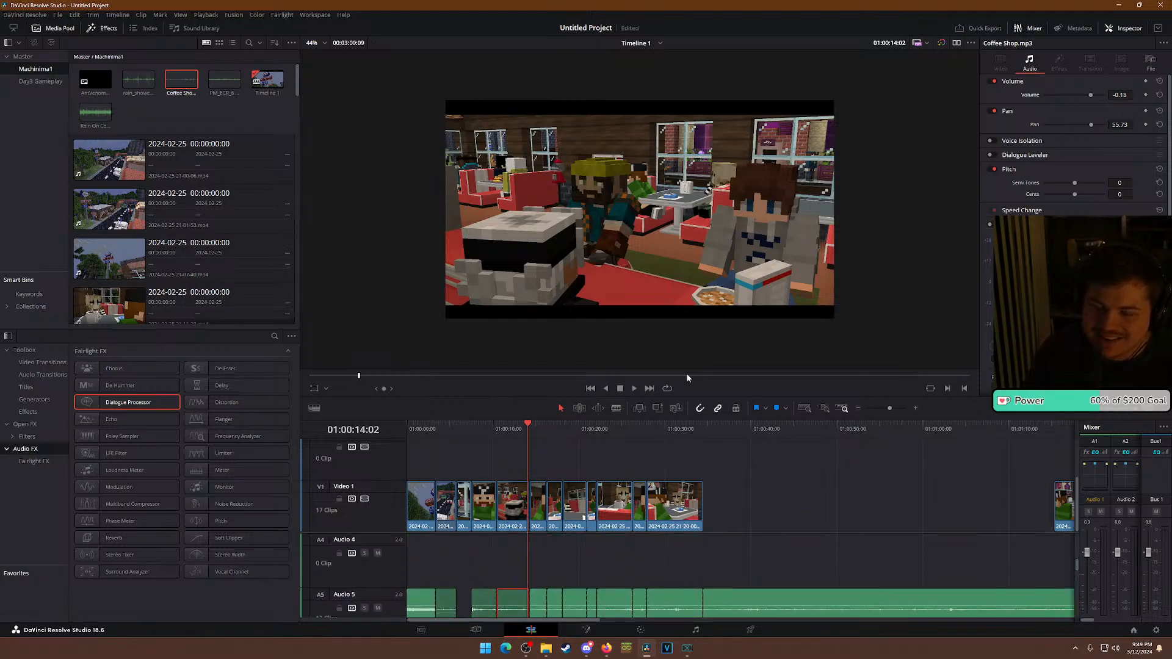
pyautogui.click(466, 432)
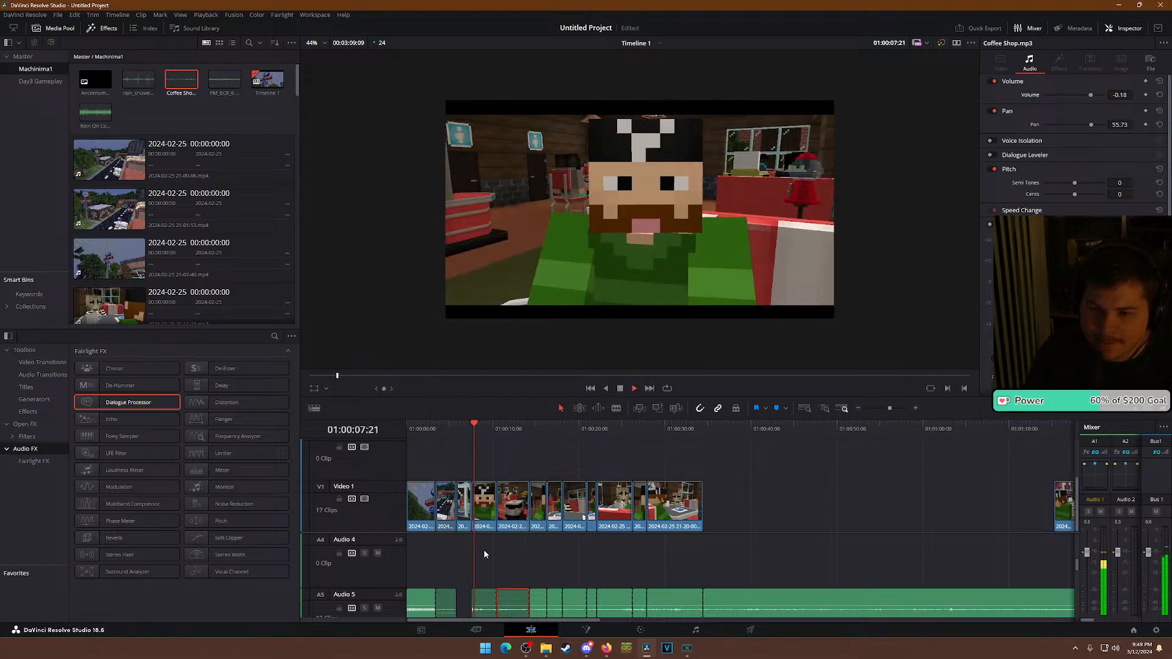
# Extend the start of the first Coffee Shop.mp3 segment back into the window shot and split it at that shot's end.
pyautogui.scroll(5, 464, 598)
pyautogui.moveTo(708, 602); pyautogui.dragTo(595, 604)
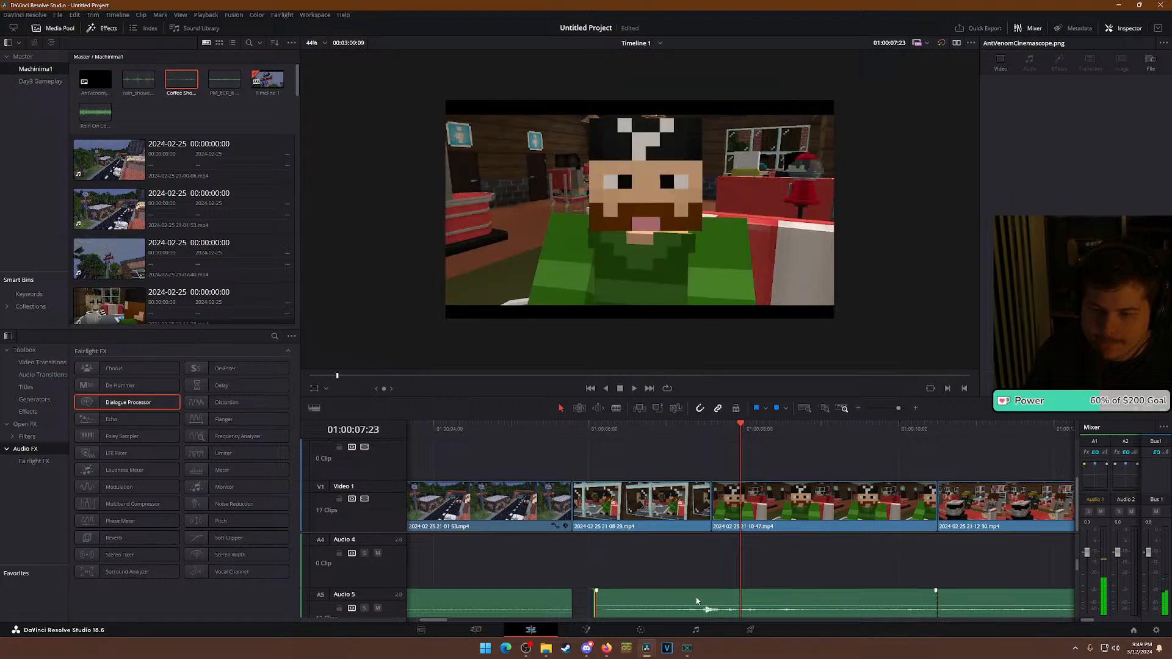
pyautogui.press('b')
pyautogui.click(708, 604)
pyautogui.press('a')
# Set the volume of the new Coffee Shop.mp3 segment under the window shot to -8.40 and play the scene from there.
pyautogui.click(628, 603)
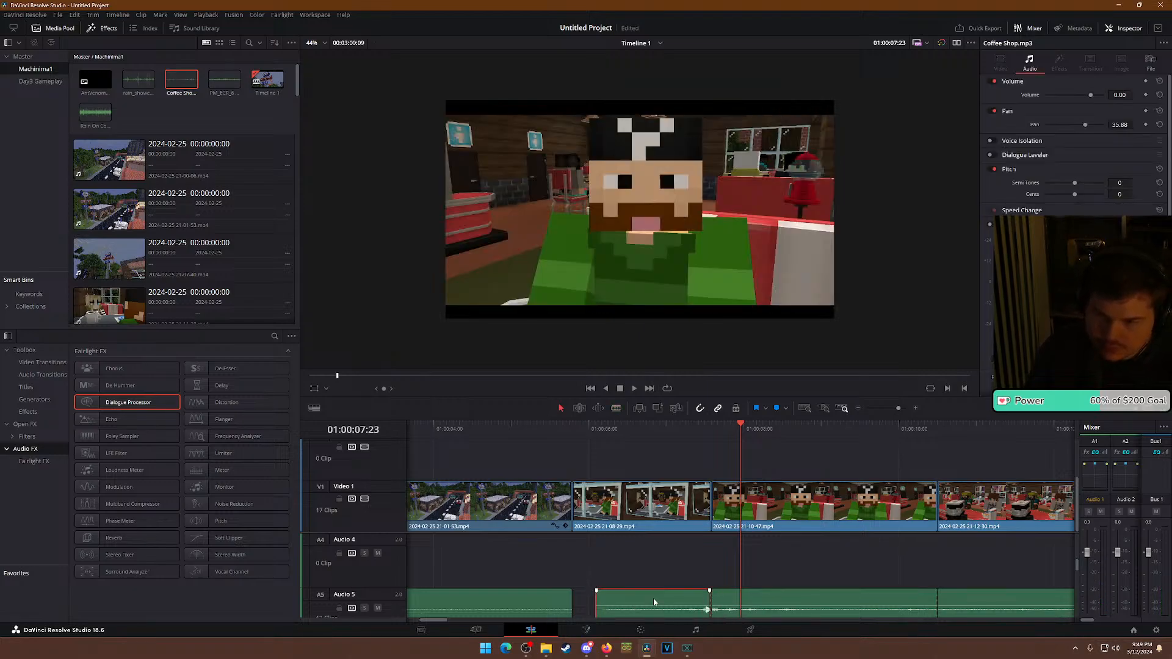
pyautogui.click(641, 428)
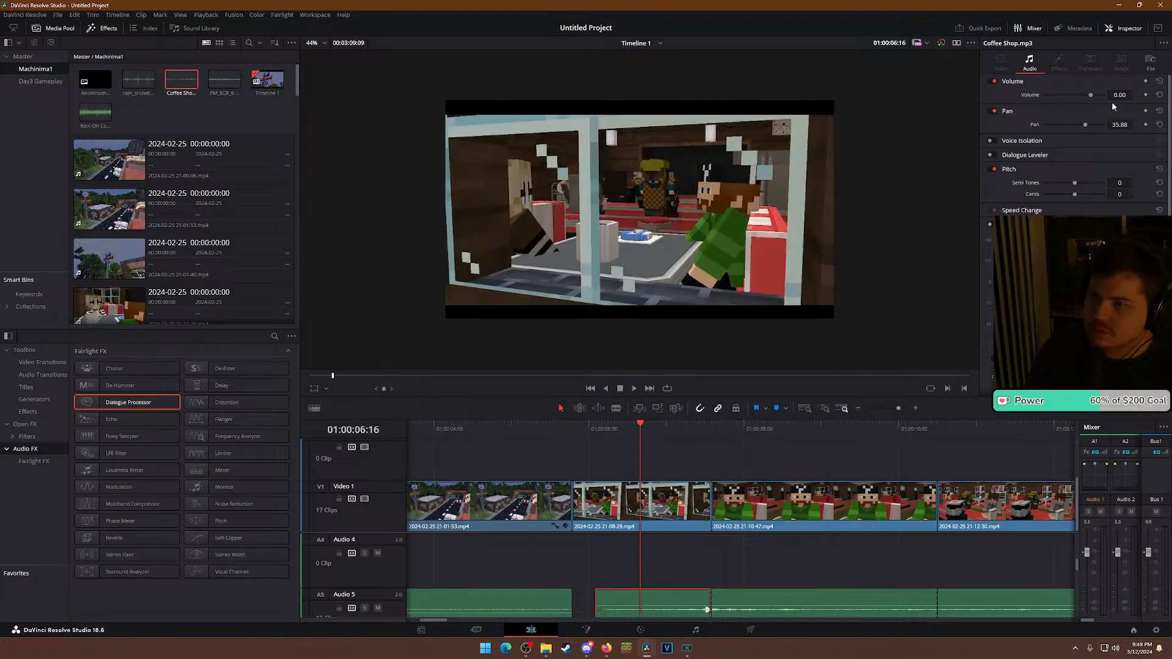
pyautogui.moveTo(707, 609); pyautogui.dragTo(707, 614)
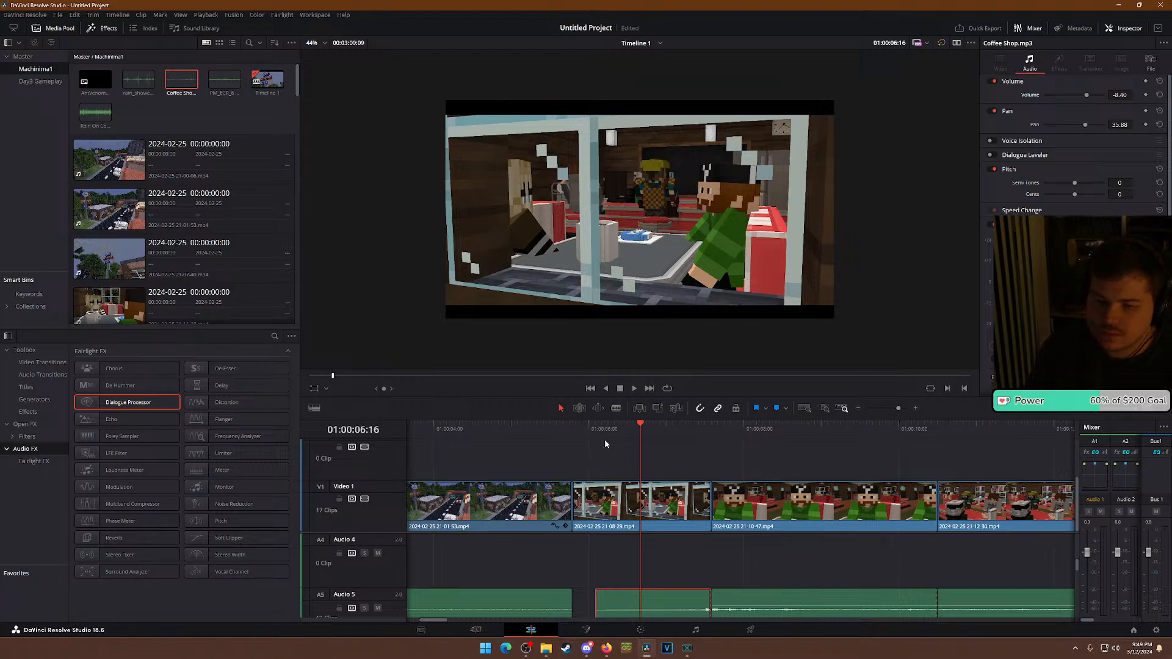
pyautogui.press('space')
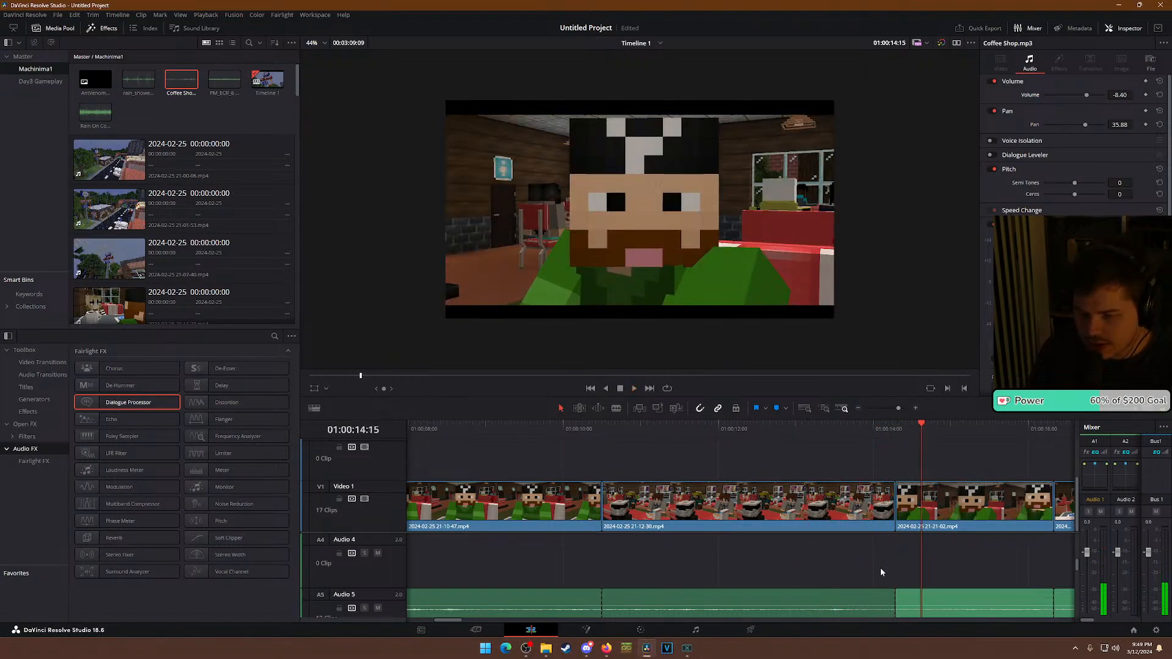
pyautogui.scroll(5, 885, 581)
pyautogui.click(966, 559)
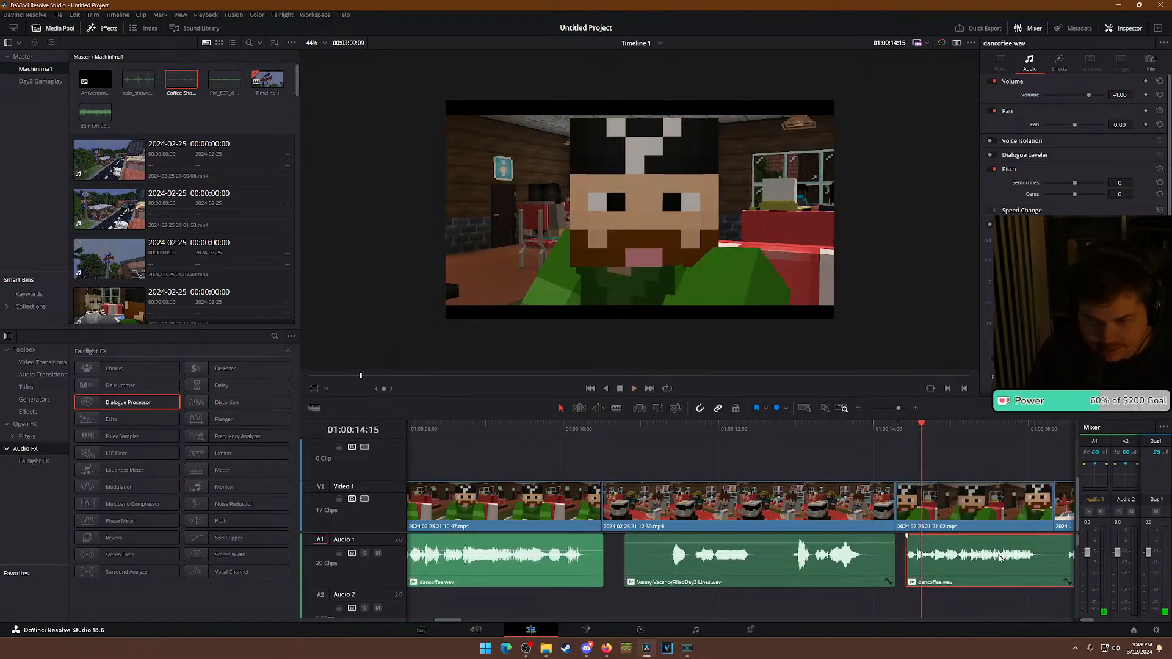
pyautogui.moveTo(1127, 91); pyautogui.dragTo(1140, 94)
pyautogui.press('space')
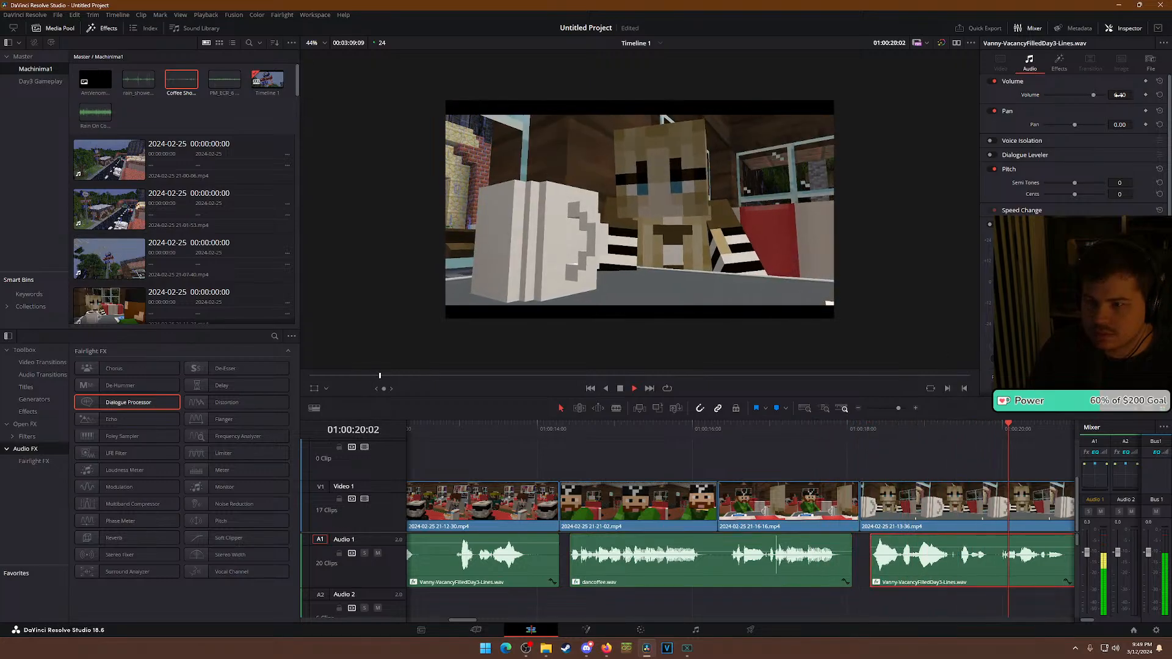
pyautogui.press('space')
# Normalize the audio level of the Vanny-VacancyFilledDay3-Lines.wav clip under the mug close-up, using a loudness standard instead of Sample Peak Program.
pyautogui.rightClick(691, 573)
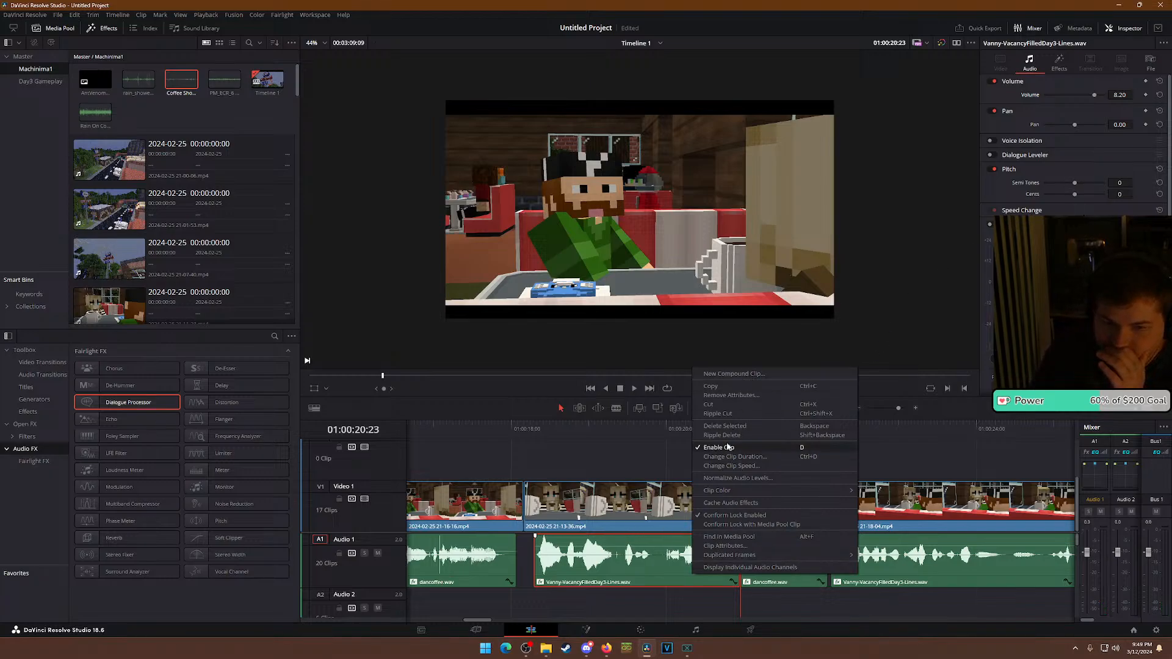
pyautogui.click(641, 630)
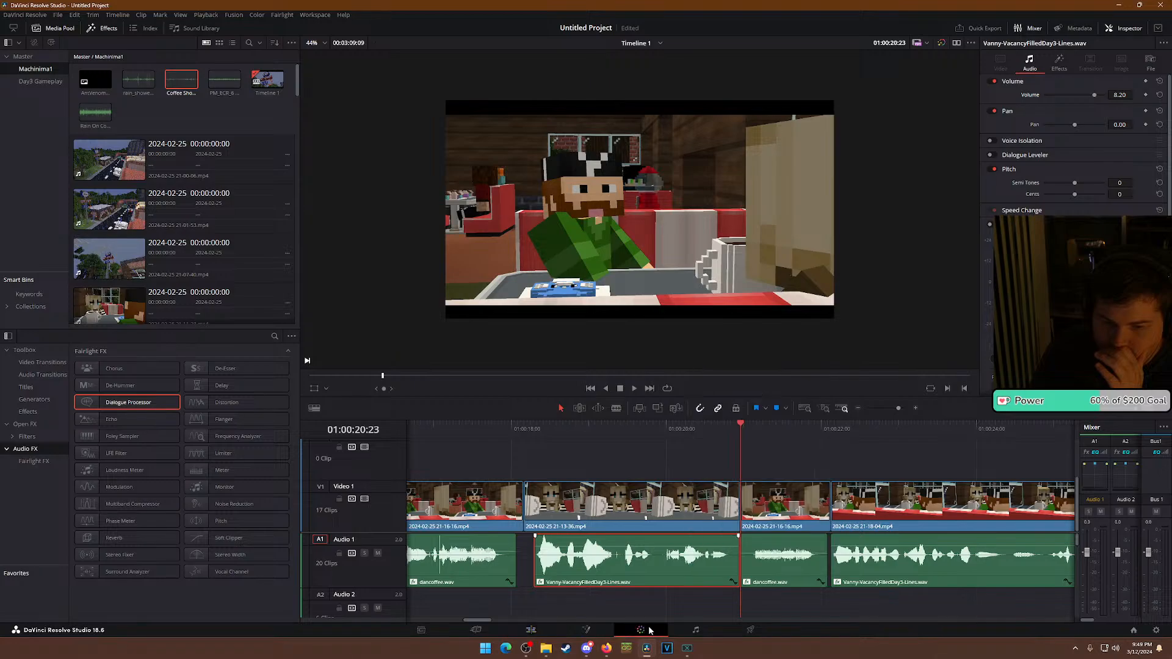
pyautogui.click(695, 630)
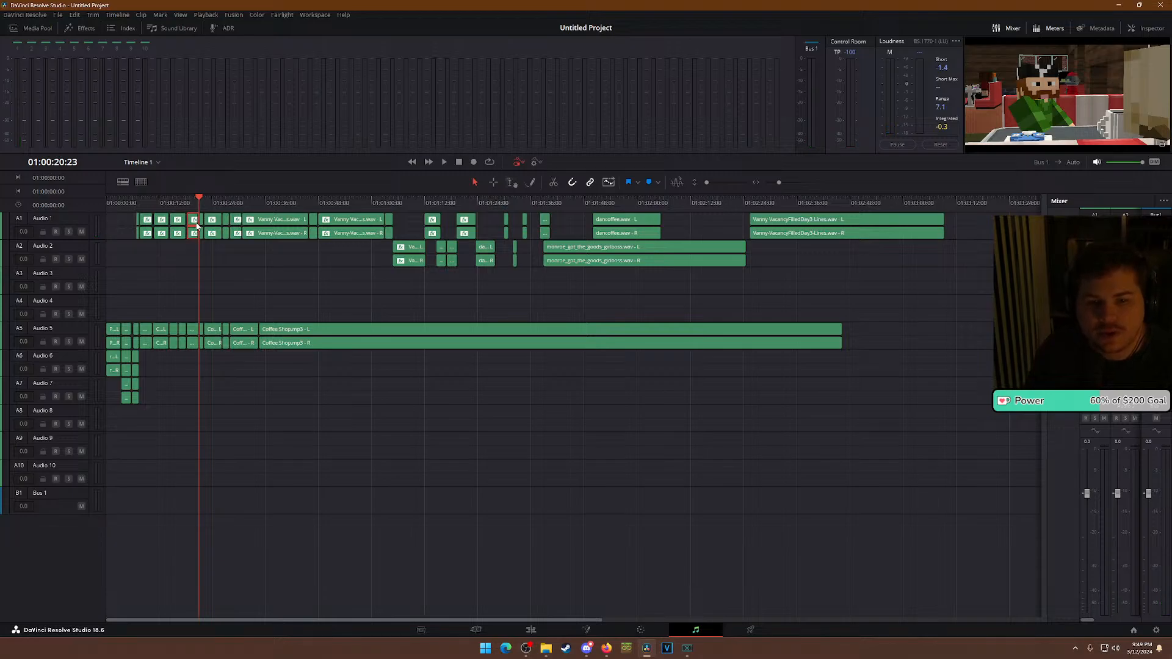
pyautogui.rightClick(193, 222)
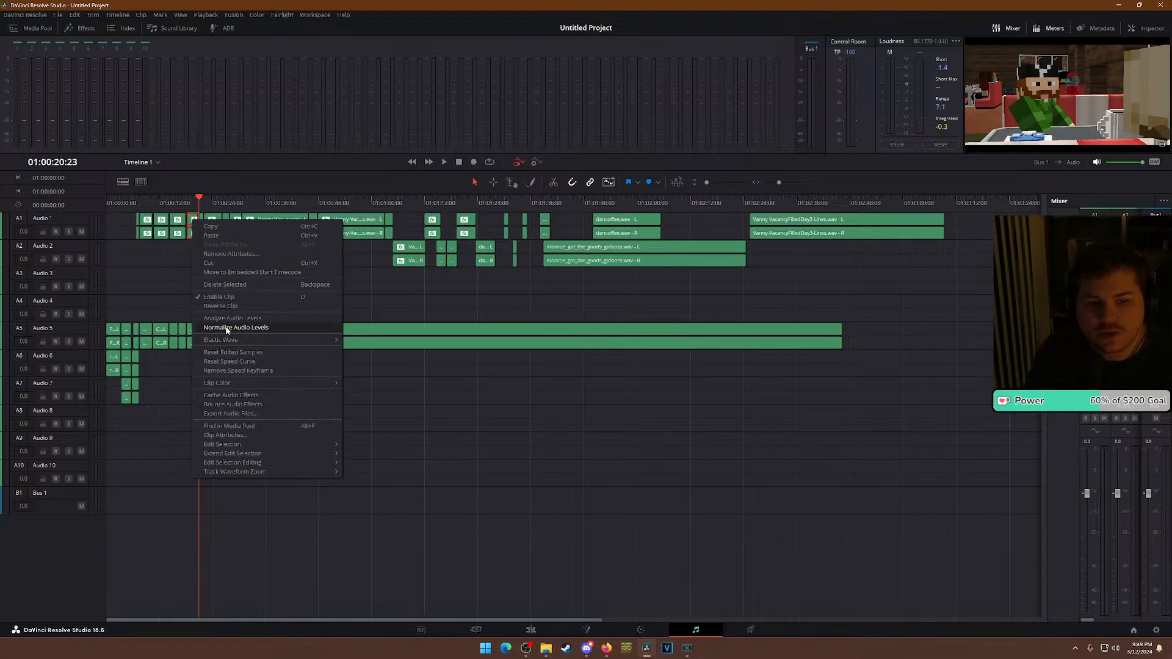
pyautogui.click(227, 328)
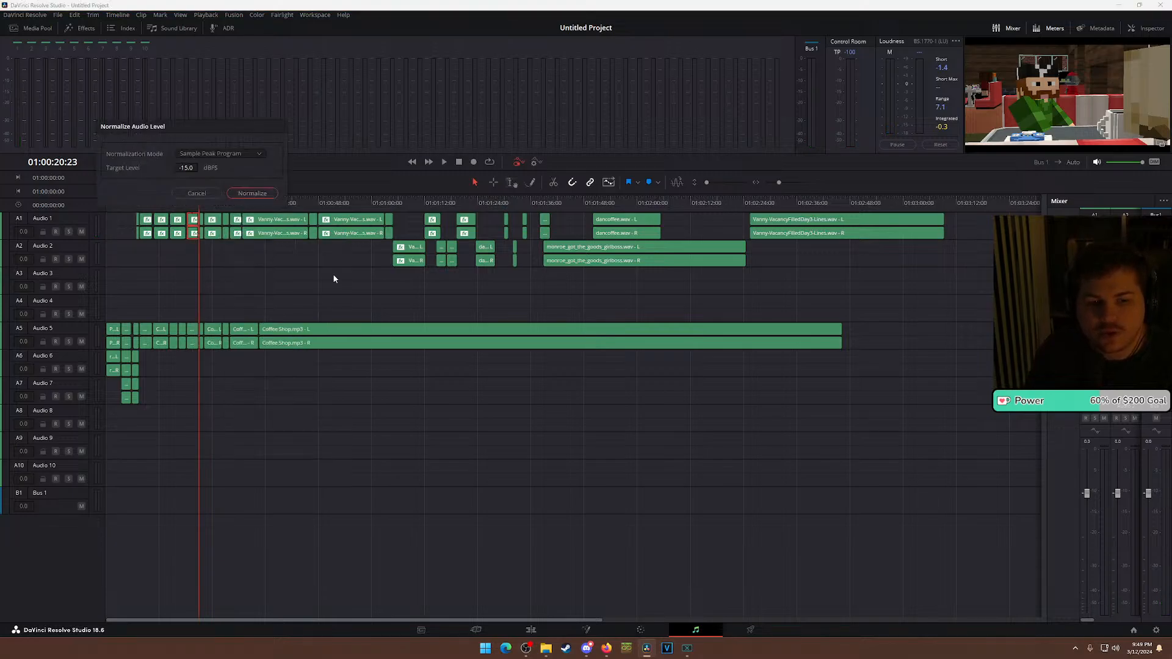
pyautogui.click(231, 154)
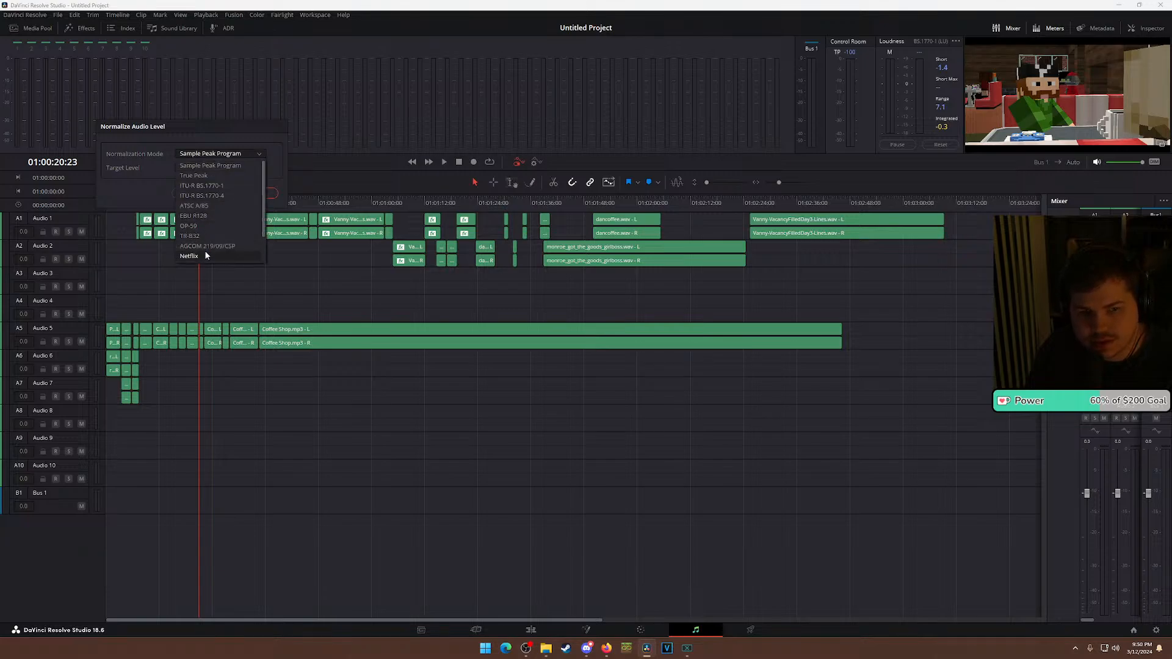
pyautogui.click(204, 250)
pyautogui.click(247, 202)
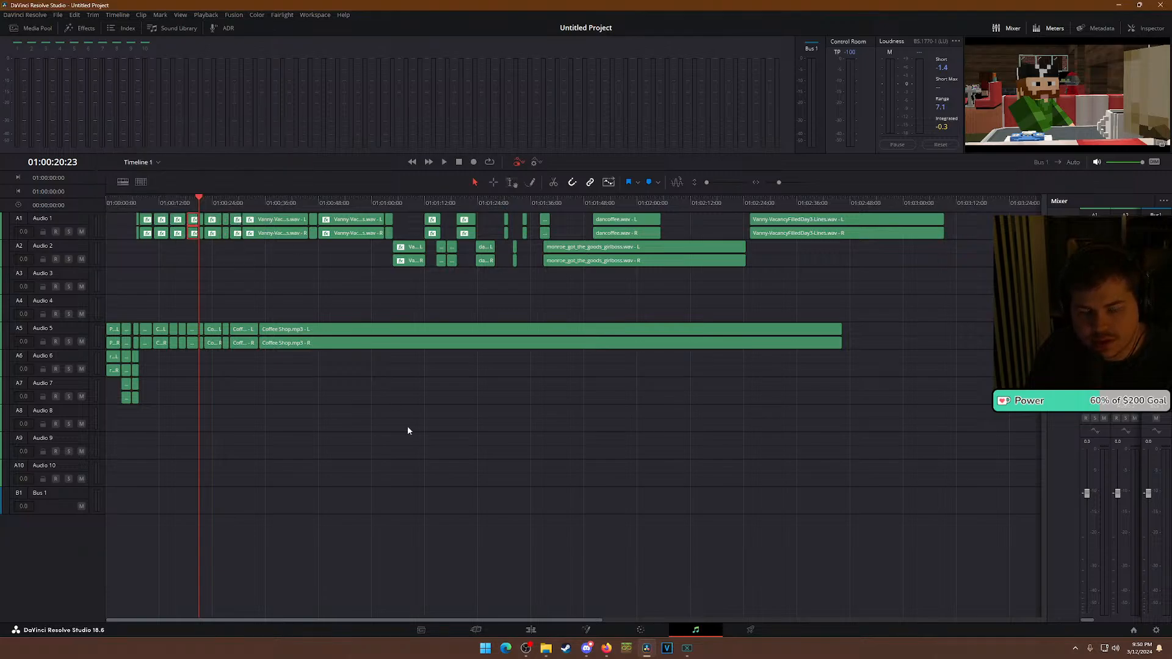
# Set the volume of the Vanny-VacancyFilledDay3-Lines.wav clip under the mug close-up to 6.80, listening to it before and after.
pyautogui.click(534, 630)
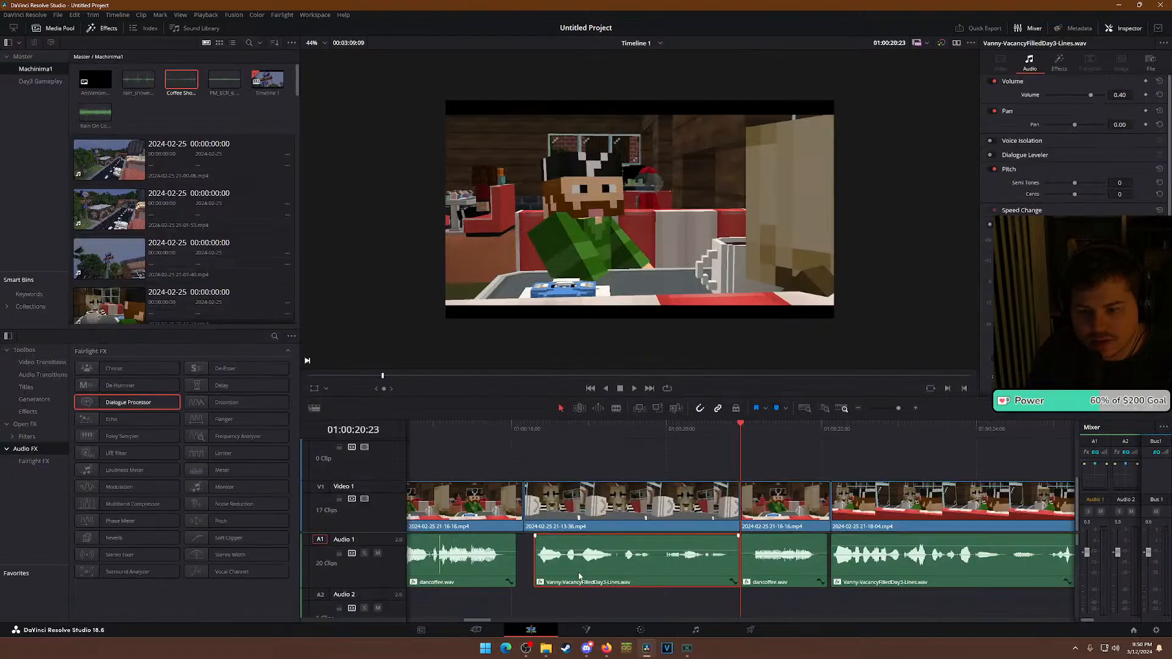
pyautogui.click(585, 423)
pyautogui.press('space')
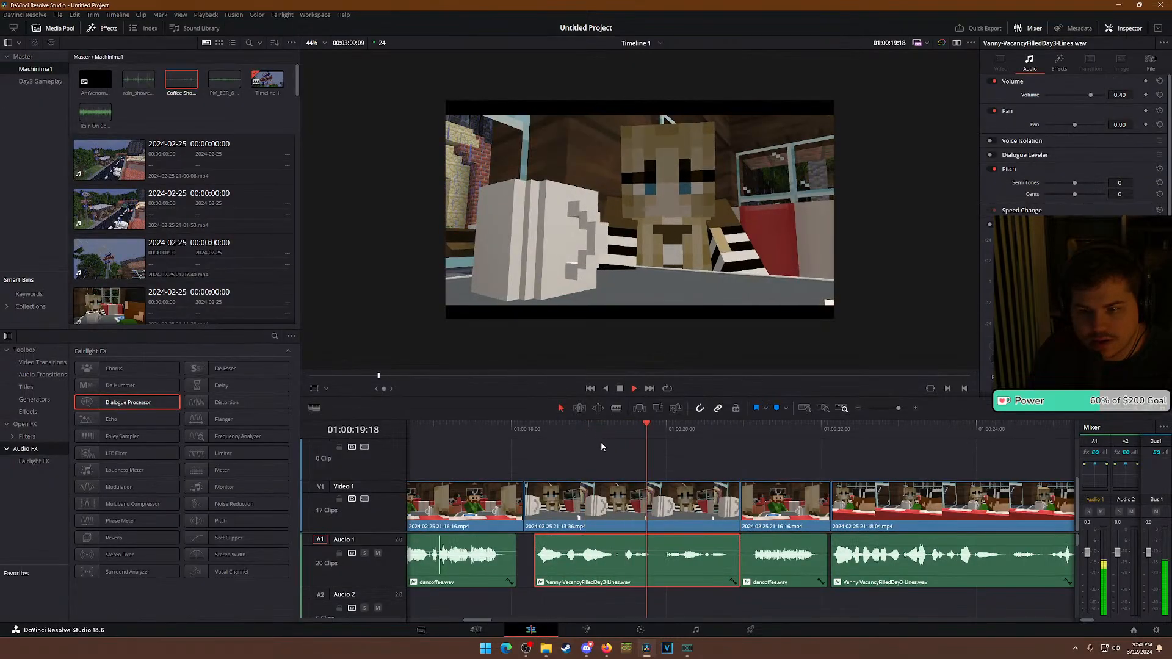
pyautogui.press('space')
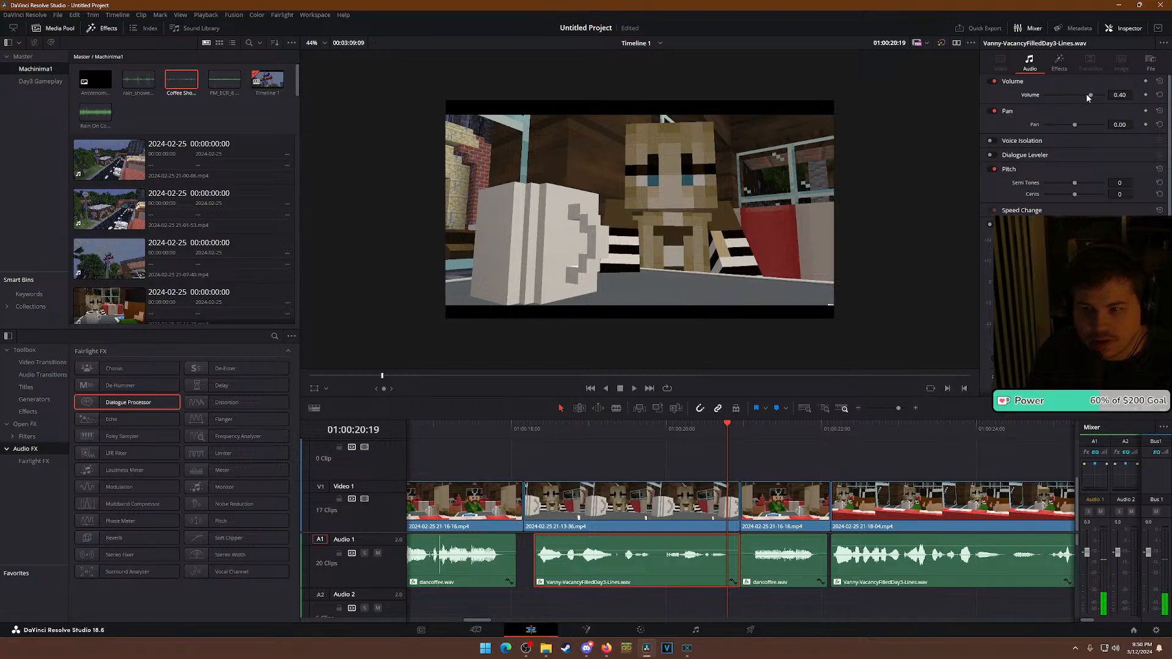
pyautogui.moveTo(1120, 95); pyautogui.dragTo(1135, 95)
pyautogui.press('space')
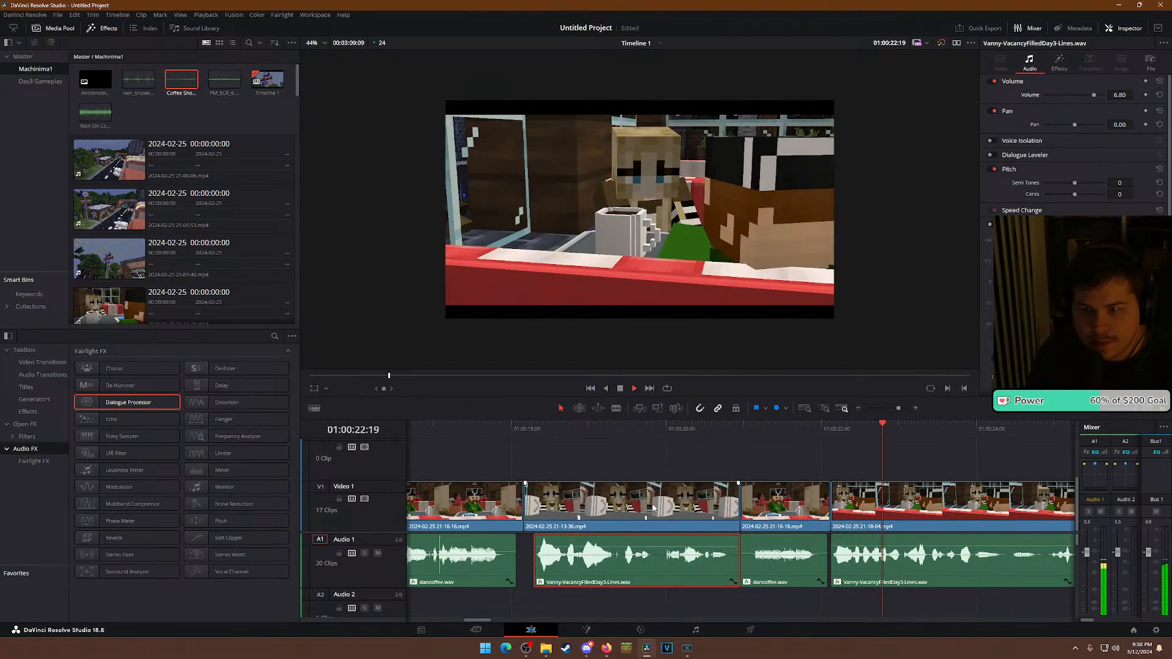
pyautogui.press('space')
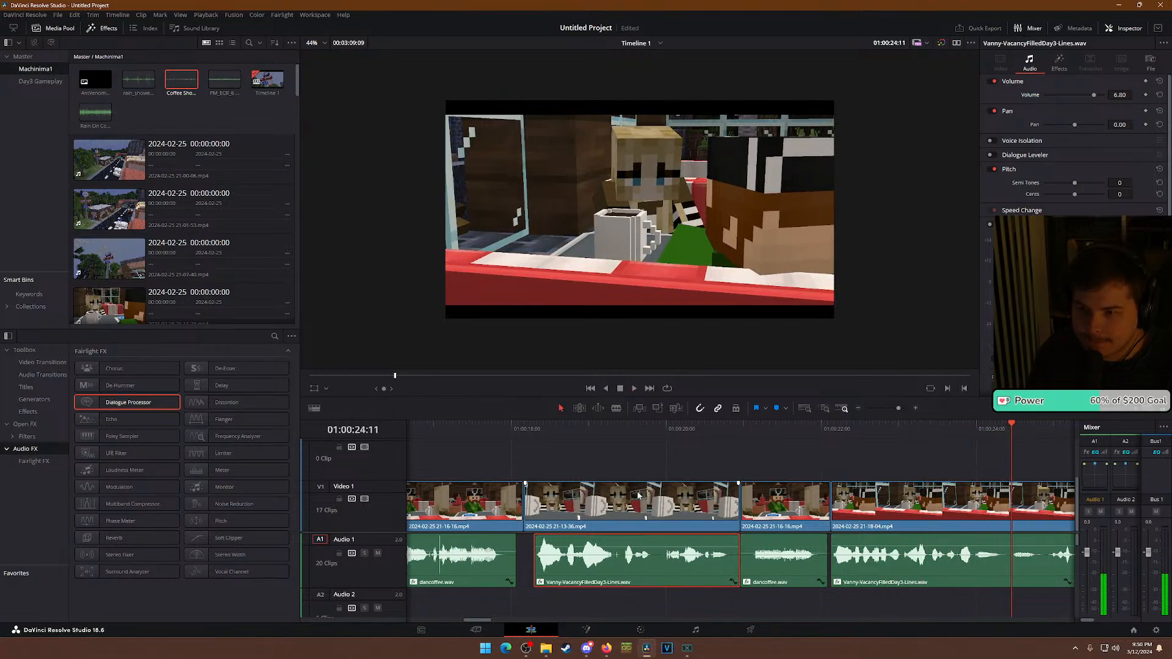
# Play the scene from just before the mug close-up to around 01:00:32 to check the dialogue against the ambience.
pyautogui.click(478, 430)
pyautogui.press('space')
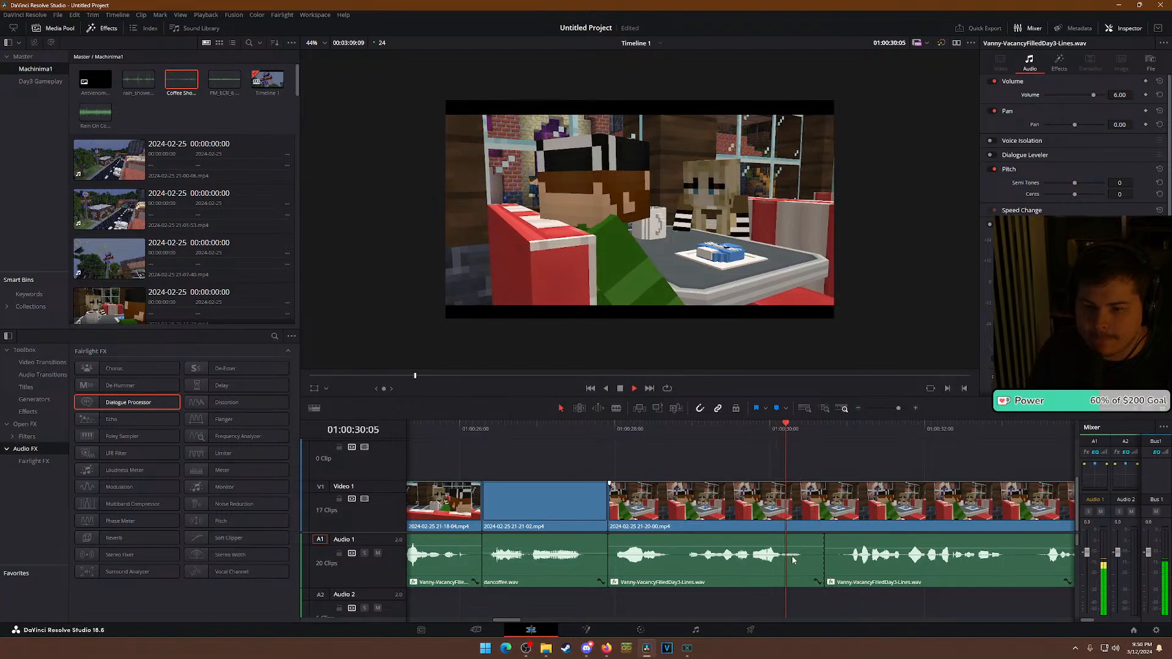
pyautogui.scroll(-5, 687, 560)
pyautogui.scroll(2, 710, 583)
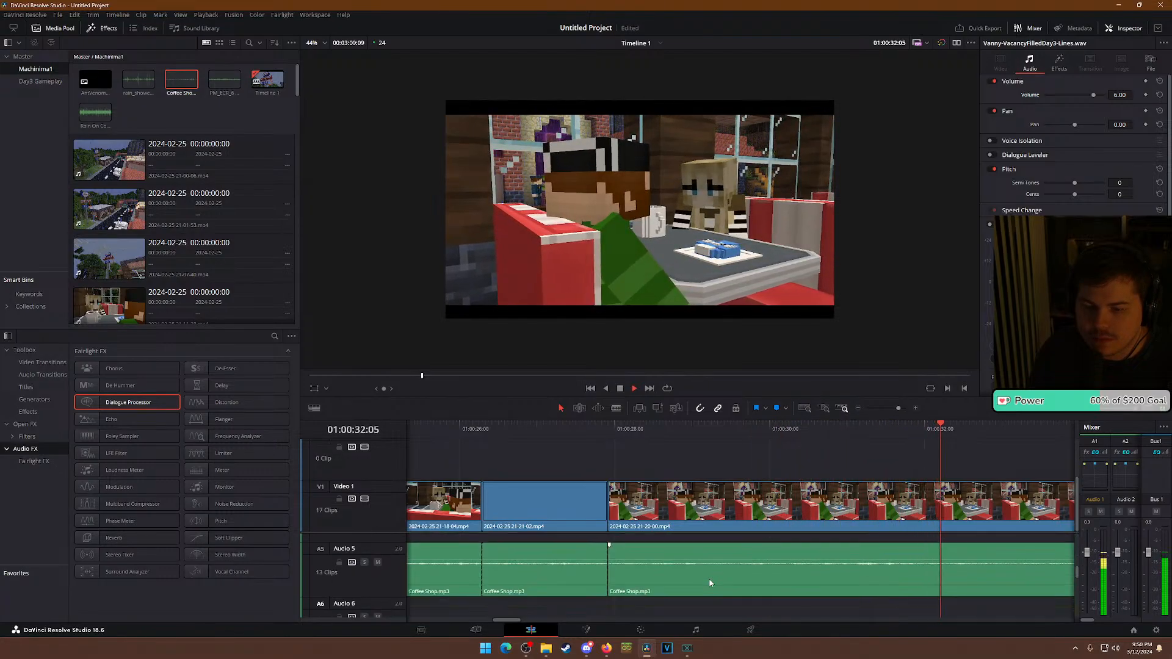
pyautogui.press('space')
pyautogui.scroll(-2, 522, 561)
pyautogui.scroll(-2, 529, 565)
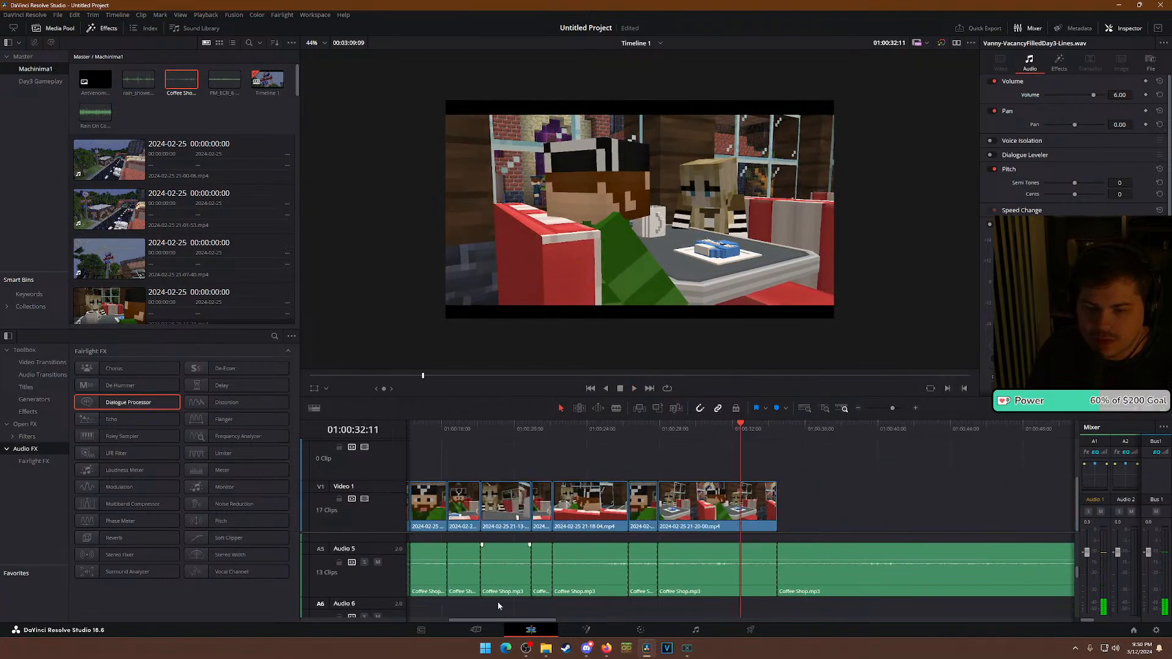
pyautogui.click(584, 587)
pyautogui.moveTo(1127, 95); pyautogui.dragTo(1121, 96)
pyautogui.click(669, 574)
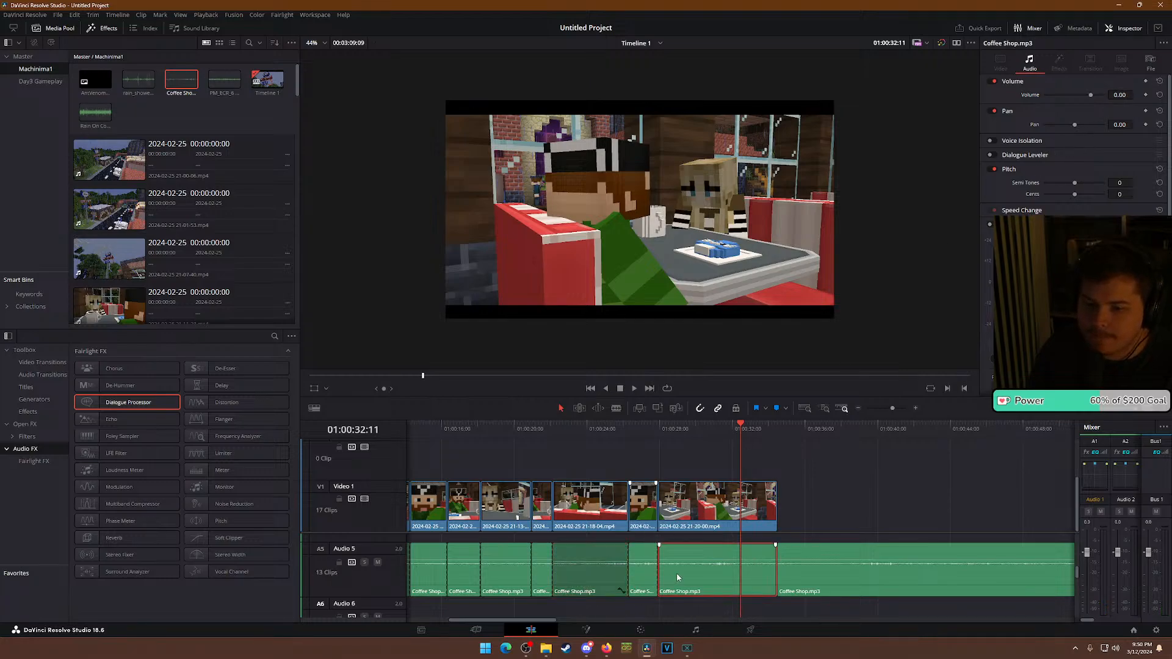
pyautogui.moveTo(668, 563); pyautogui.dragTo(665, 607)
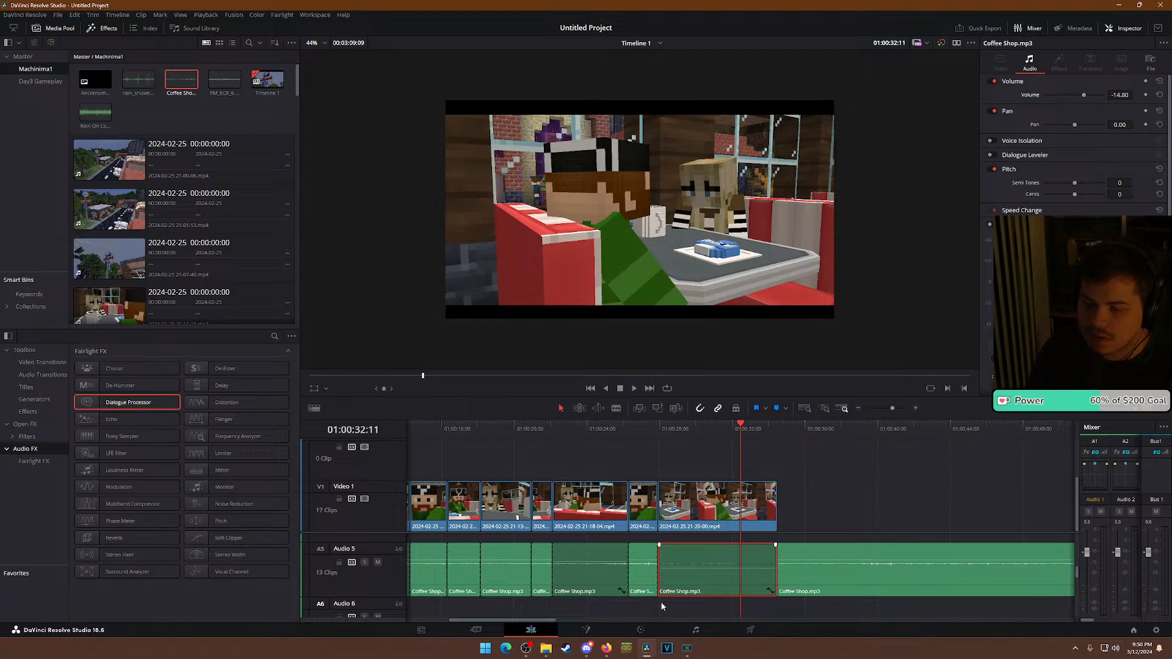
pyautogui.click(635, 582)
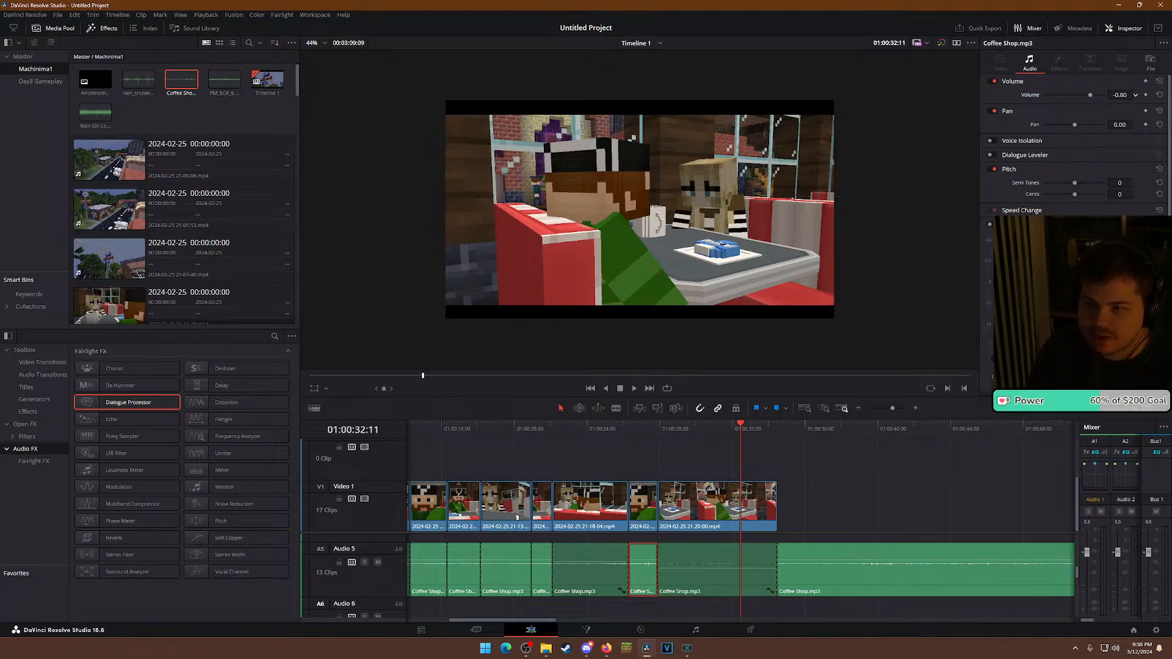
pyautogui.moveTo(643, 560); pyautogui.dragTo(643, 574)
pyautogui.click(543, 579)
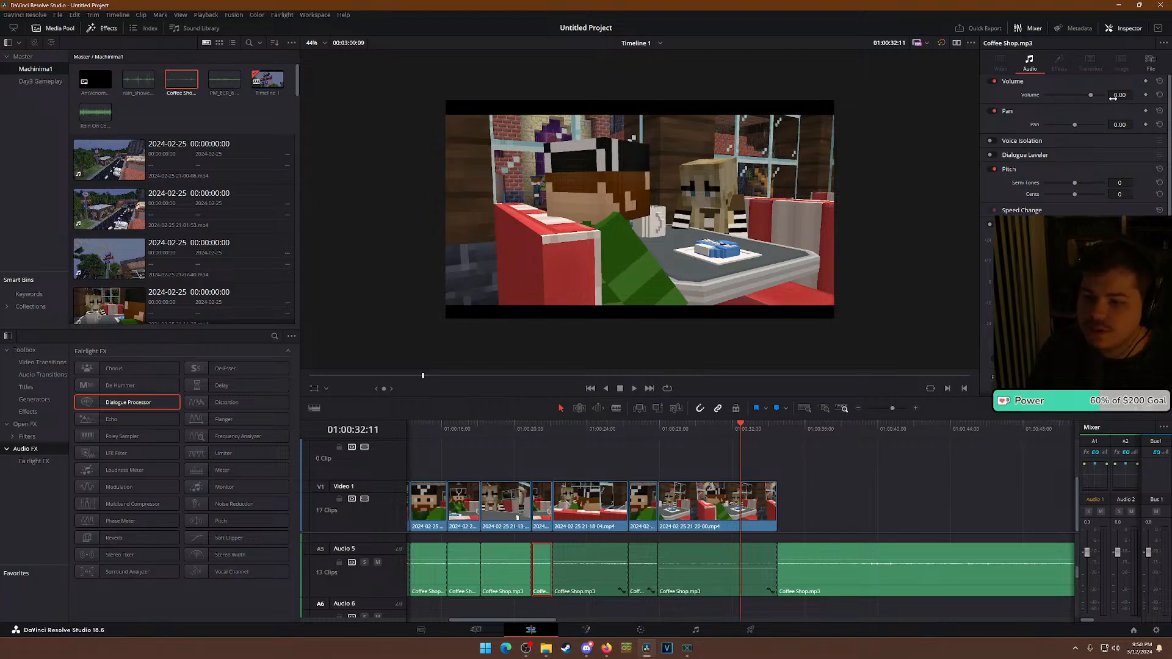
pyautogui.moveTo(1126, 95)
pyautogui.mouseDown()
pyautogui.moveTo(1102, 95)
pyautogui.moveTo(1133, 93)
pyautogui.mouseUp()
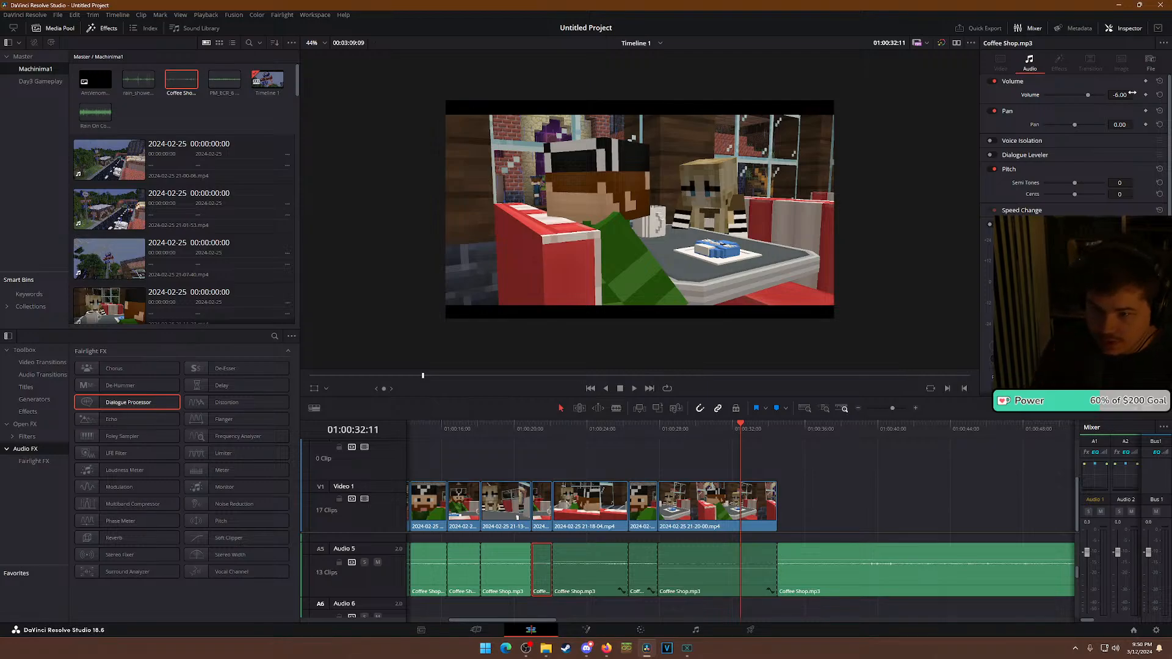
# Play the diner scene from about 01:00:16 to 01:00:18 to check the coffee shop ambience level.
pyautogui.scroll(-5, 753, 439)
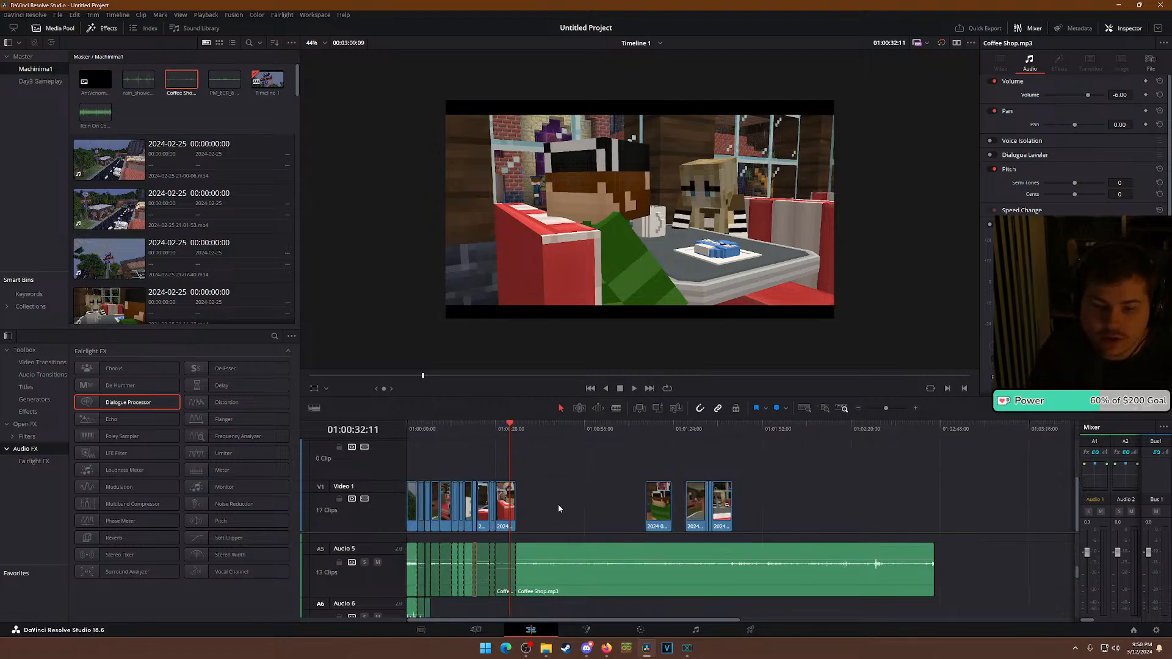
pyautogui.click(458, 426)
pyautogui.press('space')
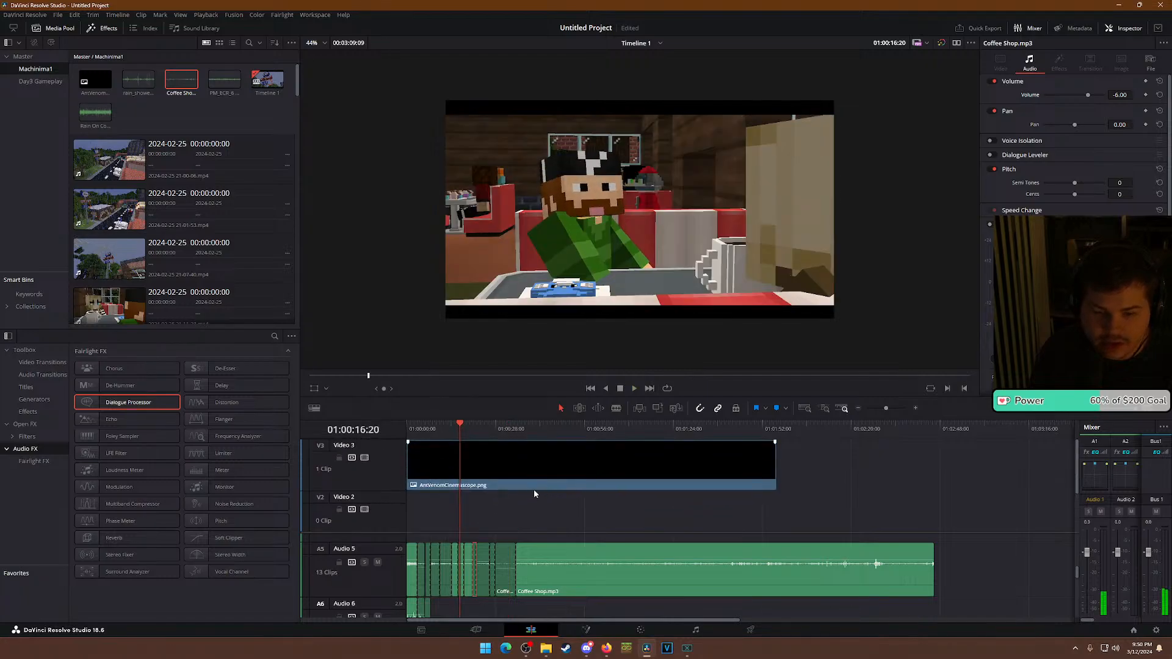
pyautogui.press('space')
pyautogui.scroll(8, 523, 537)
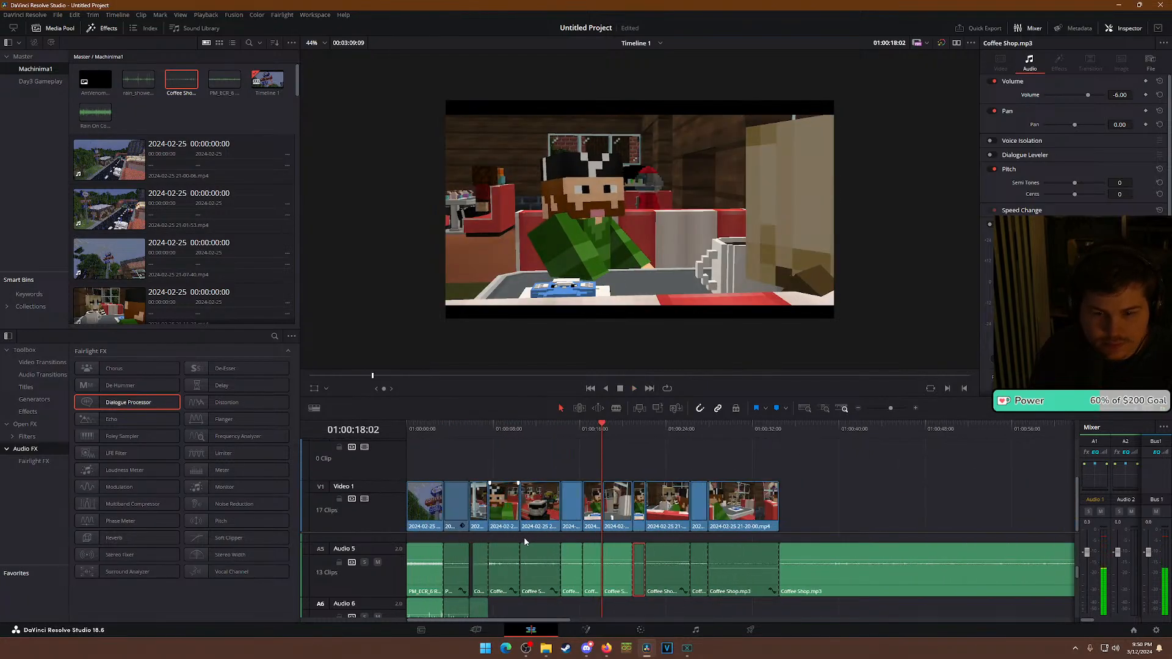
# Delete all Coffee Shop.mp3 segments on Audio 5 that follow the 21-10-47 video clip.
pyautogui.press('space')
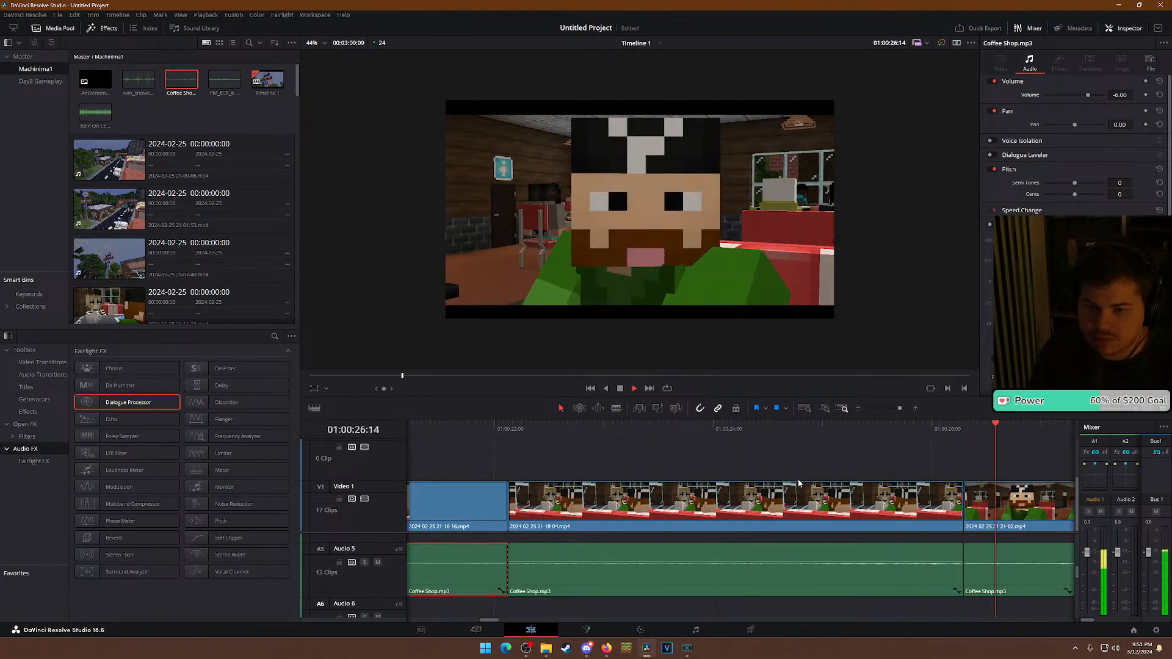
pyautogui.press('space')
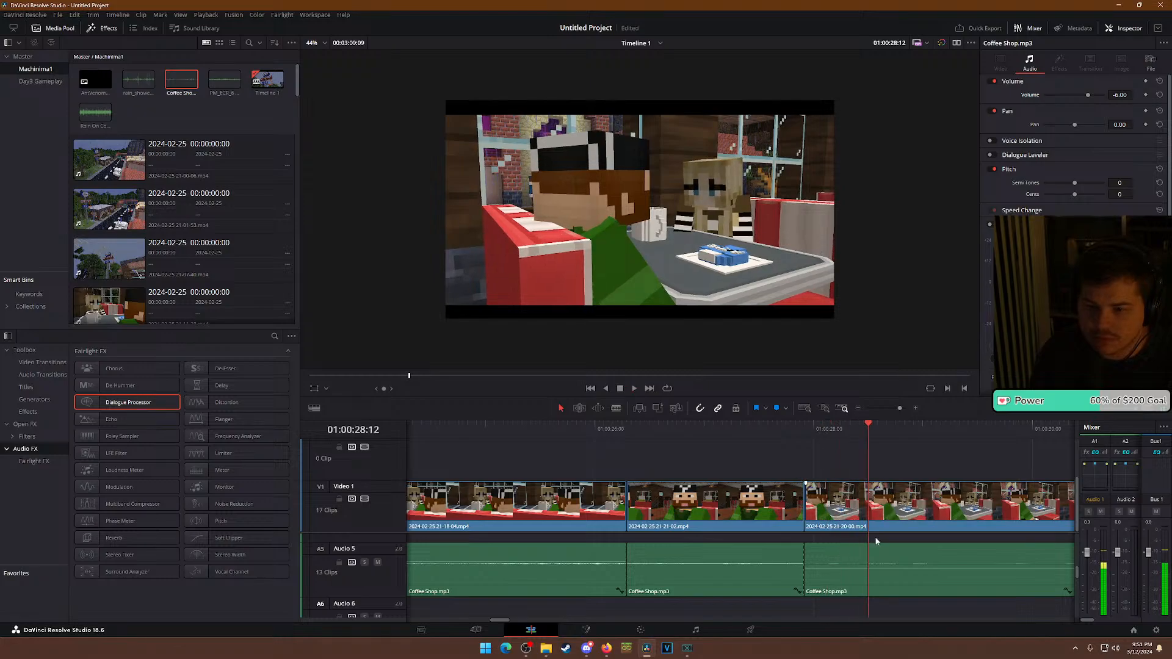
pyautogui.scroll(-5, 730, 594)
pyautogui.scroll(-5, 729, 594)
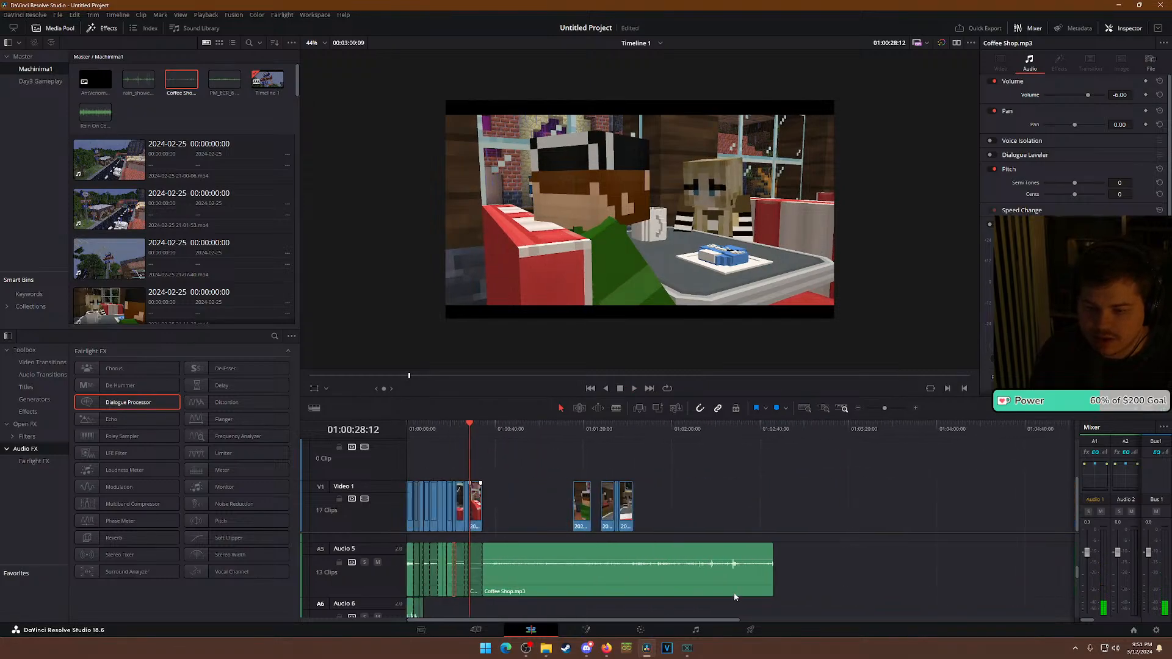
pyautogui.moveTo(937, 586); pyautogui.dragTo(444, 568)
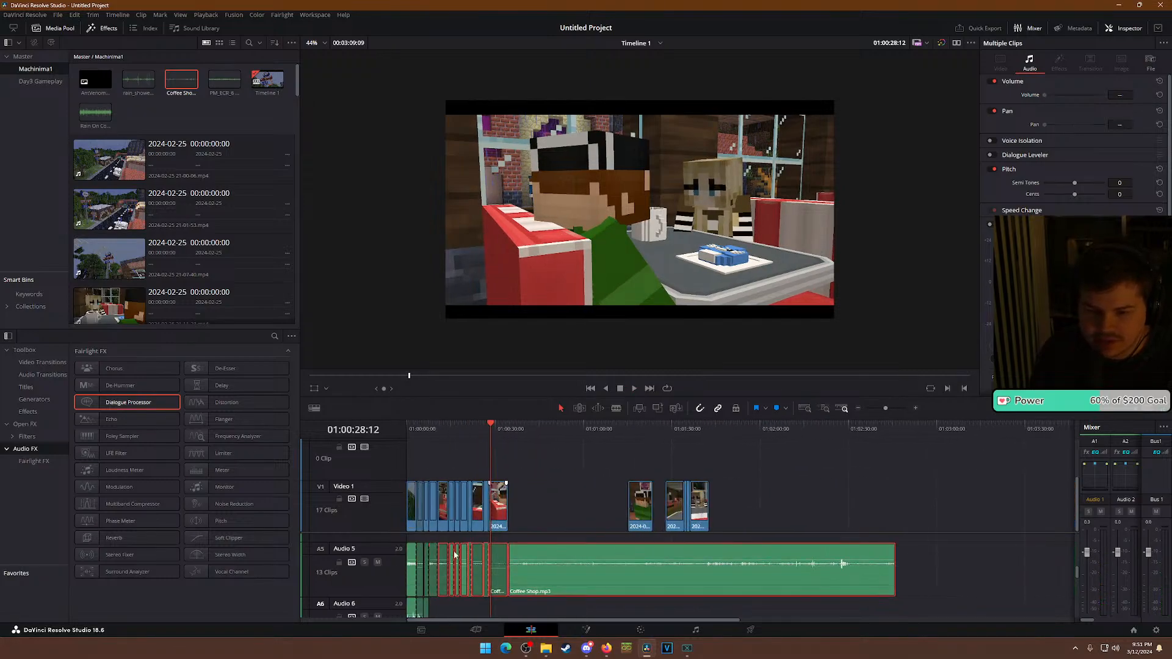
pyautogui.press('Delete')
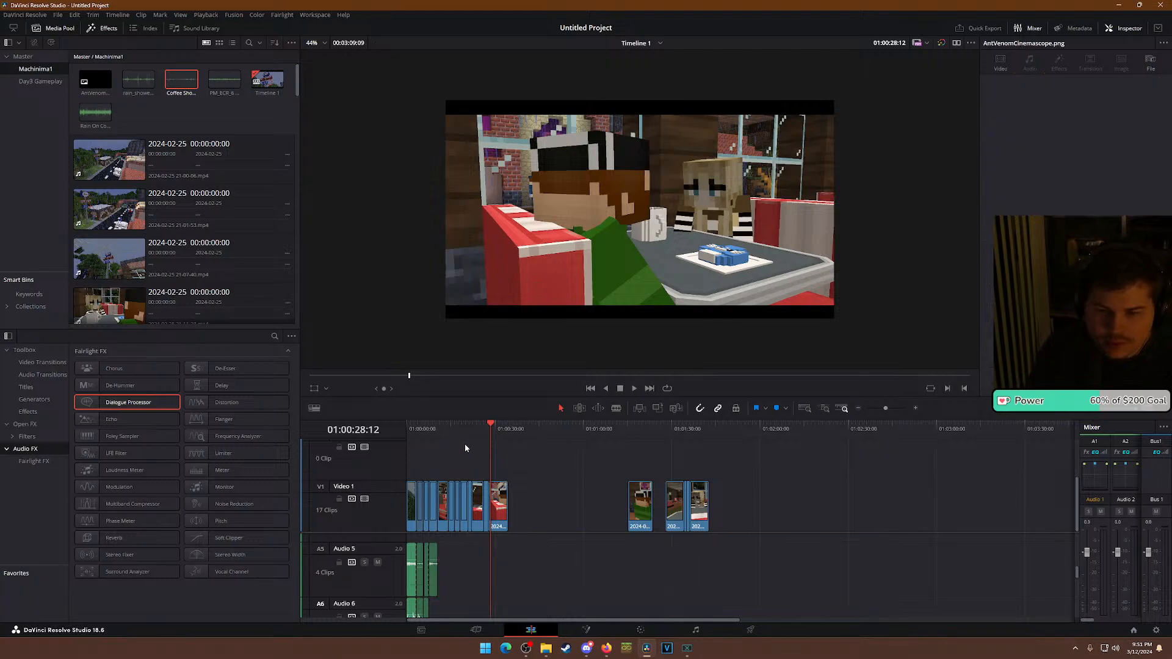
# Extend the end of the last remaining Coffee Shop.mp3 clip on Audio 5 past the 21-20-00 video clip.
pyautogui.click(441, 430)
pyautogui.scroll(3, 494, 497)
pyautogui.scroll(3, 494, 497)
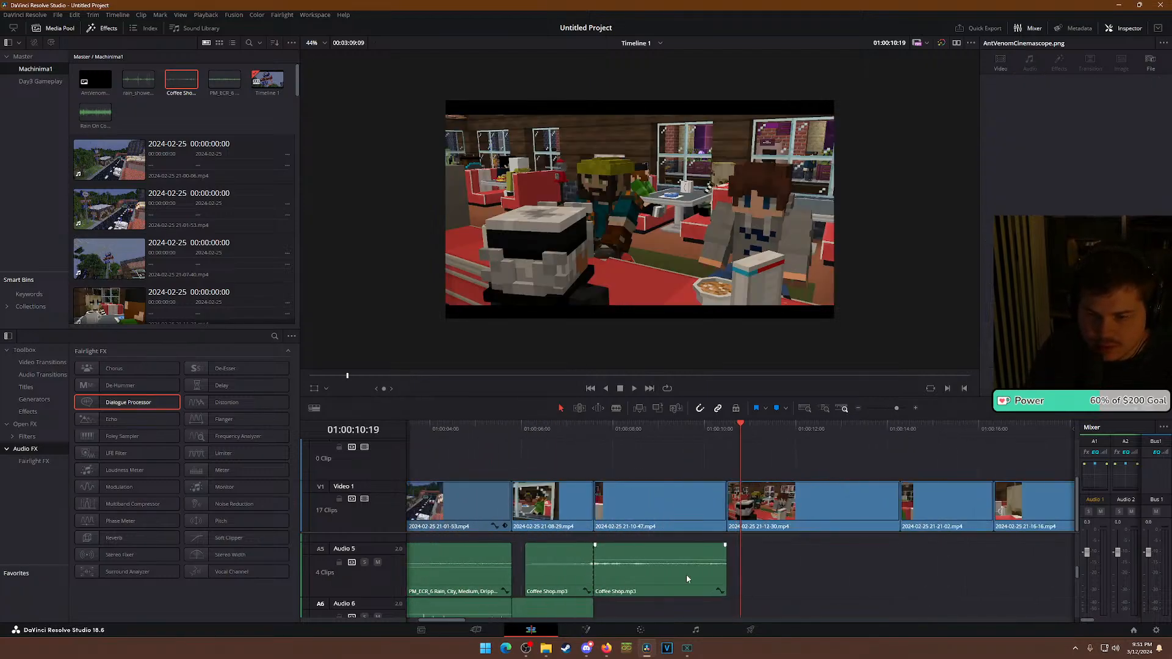
pyautogui.moveTo(726, 573); pyautogui.dragTo(1057, 571)
pyautogui.scroll(-3, 768, 595)
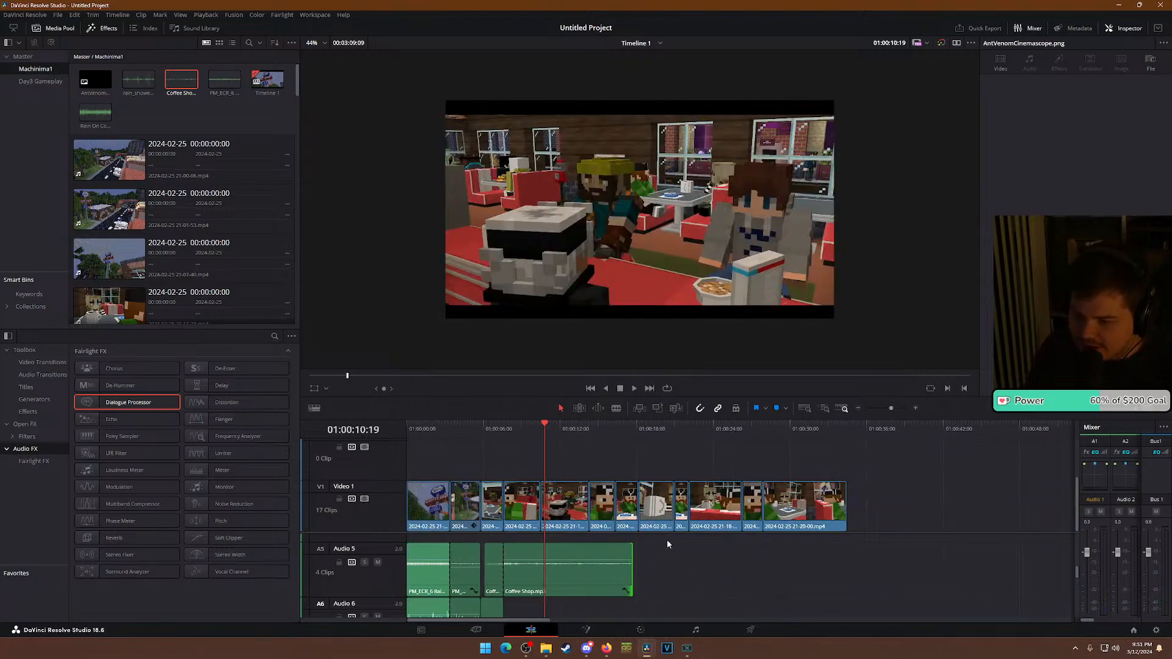
pyautogui.moveTo(634, 569); pyautogui.dragTo(893, 571)
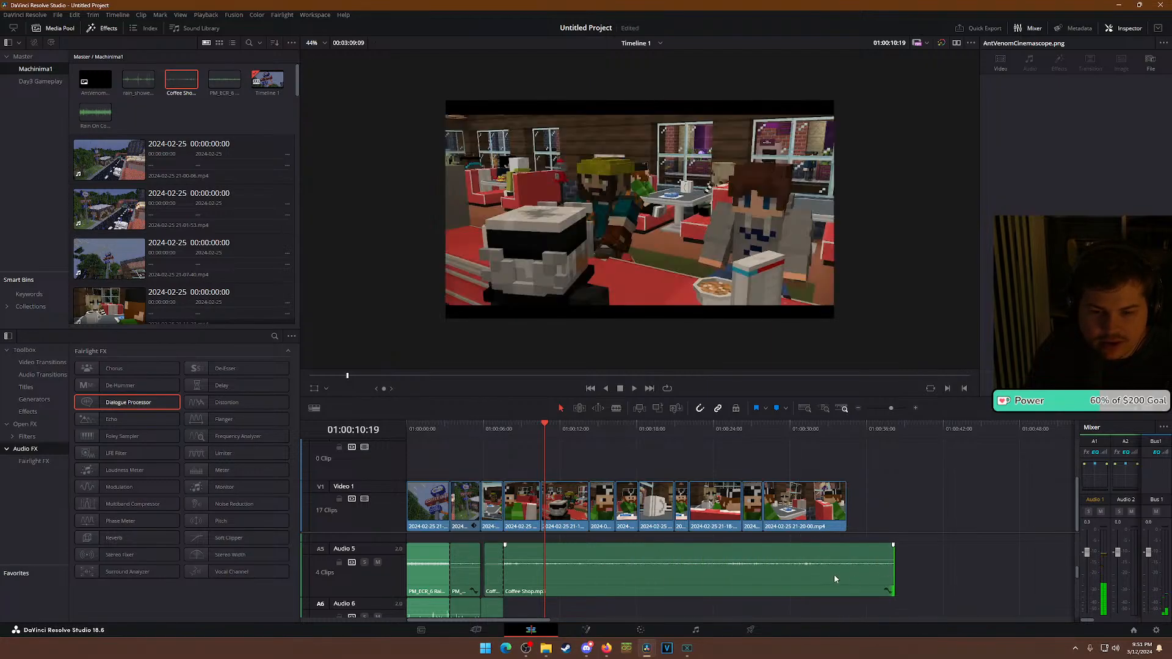
# Switch to the browser's YouTube Studio Audio Library window and move it to the other monitor.
pyautogui.click(604, 650)
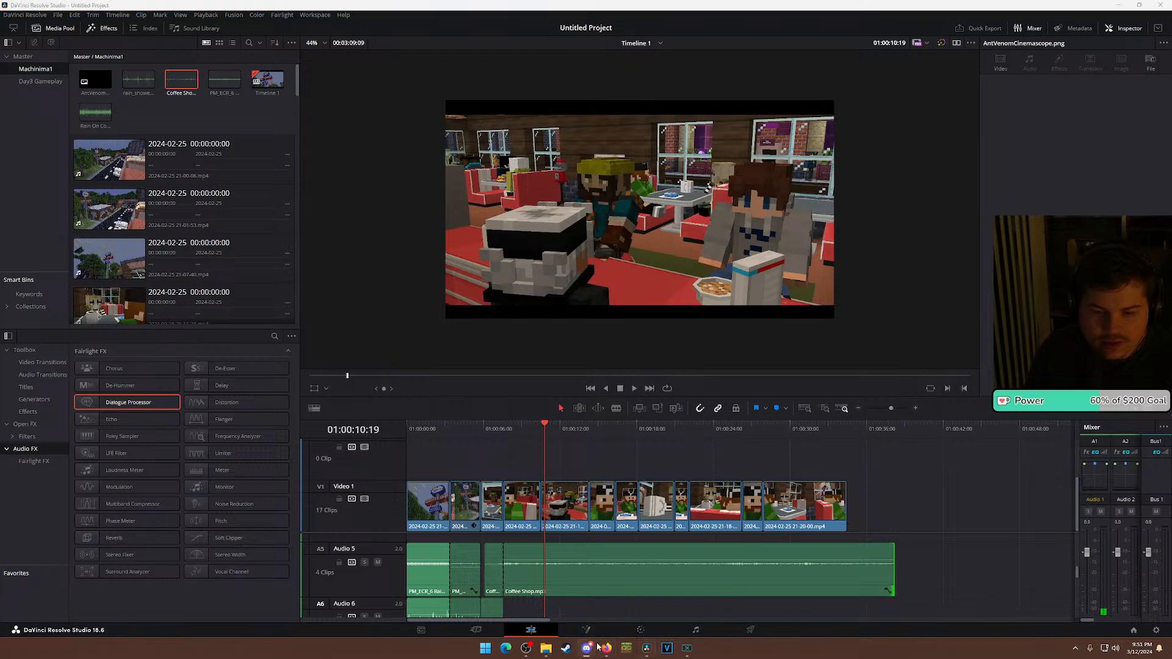
pyautogui.click(604, 649)
pyautogui.click(606, 649)
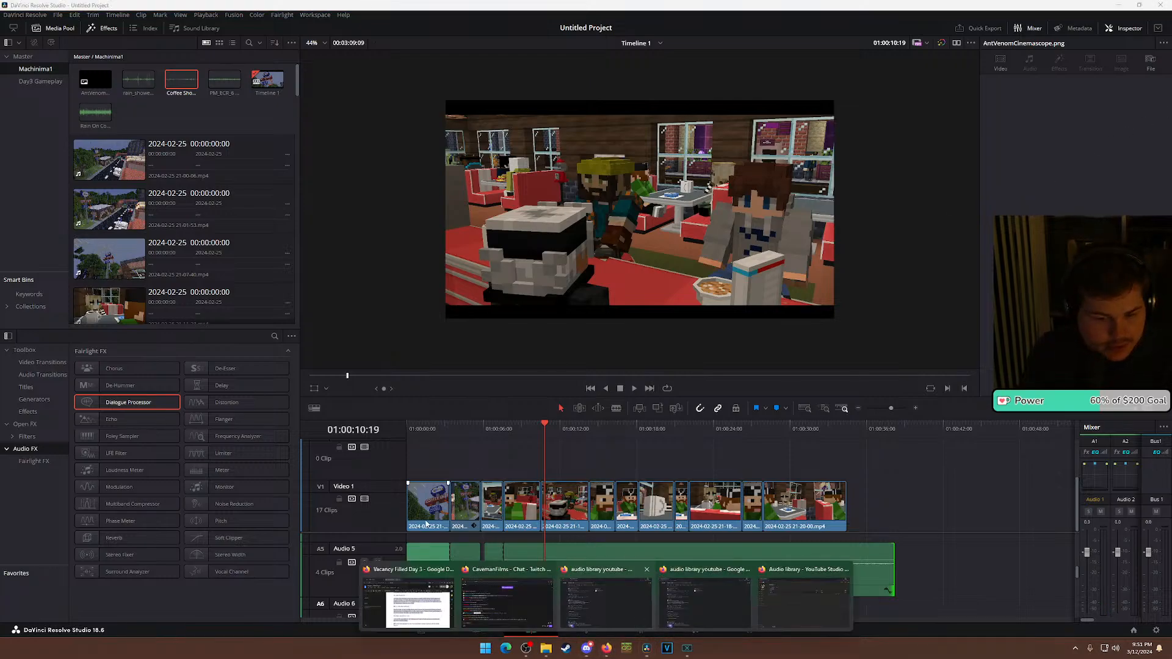
pyautogui.click(823, 591)
pyautogui.moveTo(716, 7); pyautogui.dragTo(1171, 6)
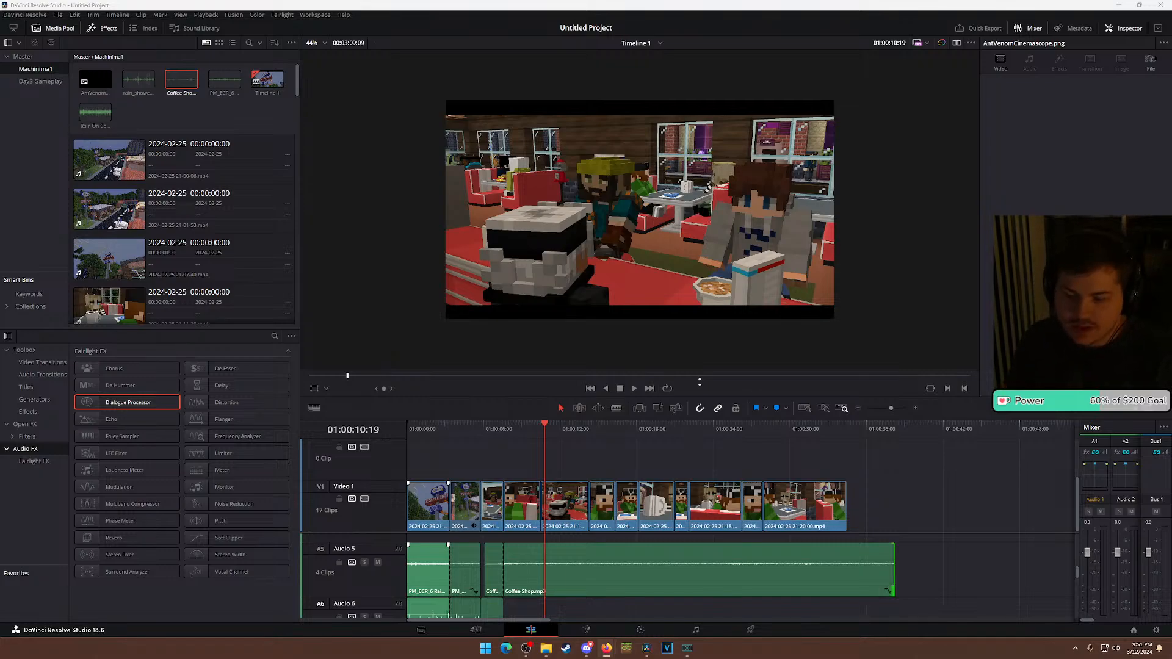
# Play the cut from the rainy street into the coffee shop, starting around 01:00:05, to check the ambience.
pyautogui.click(480, 436)
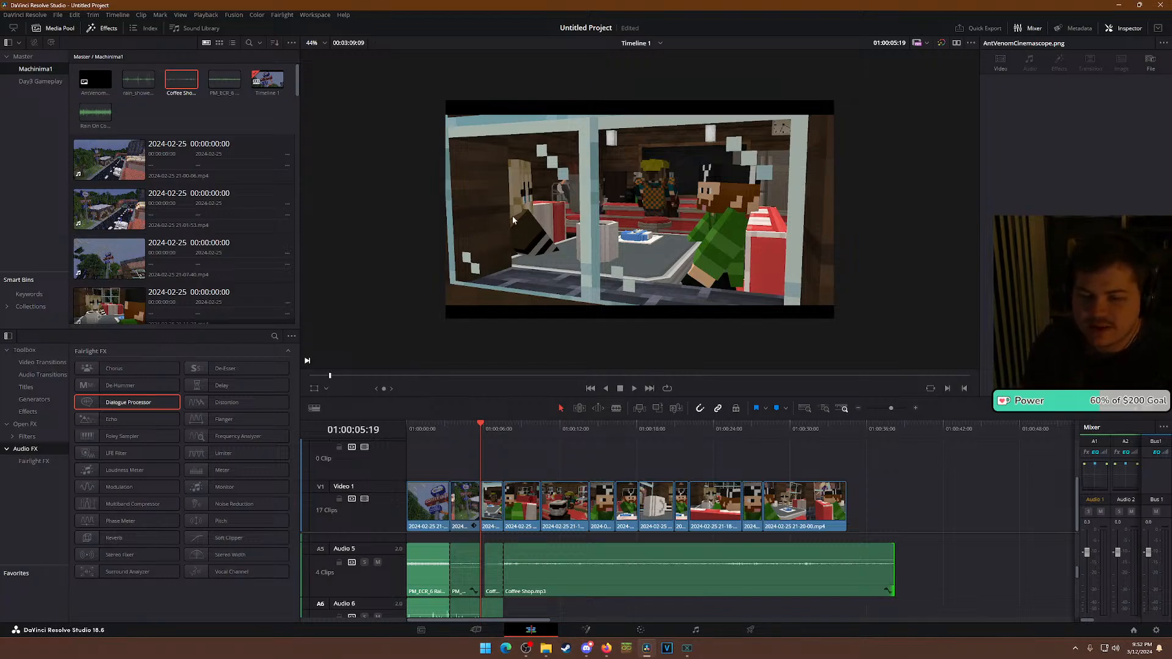
pyautogui.press('space')
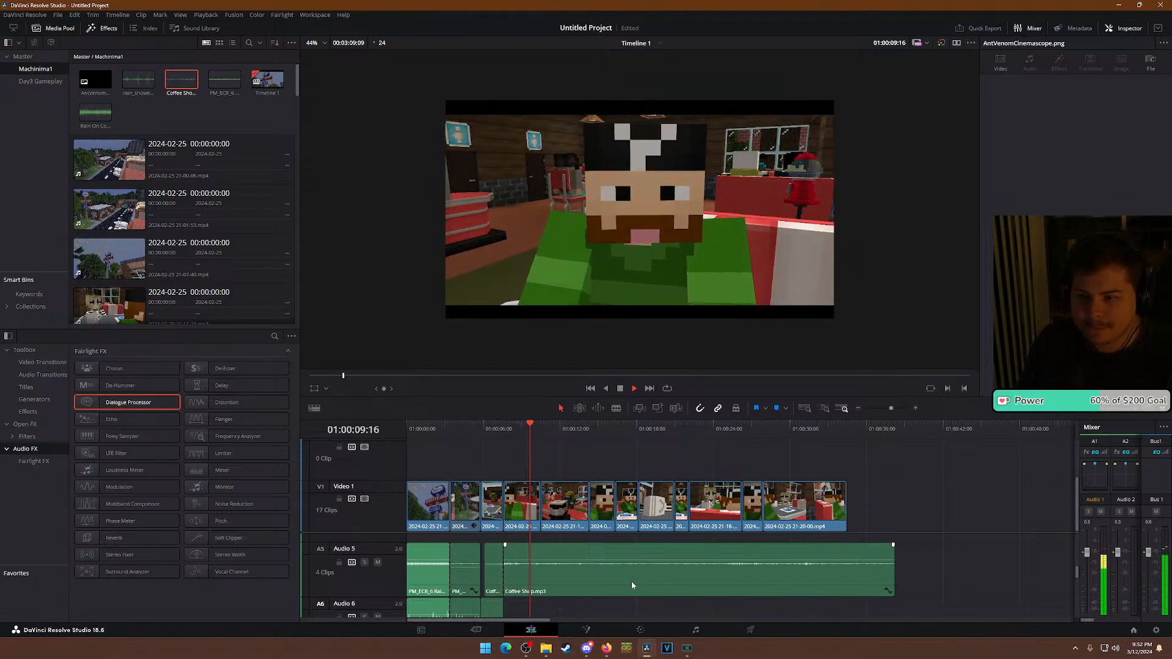
pyautogui.click(661, 581)
pyautogui.press('space')
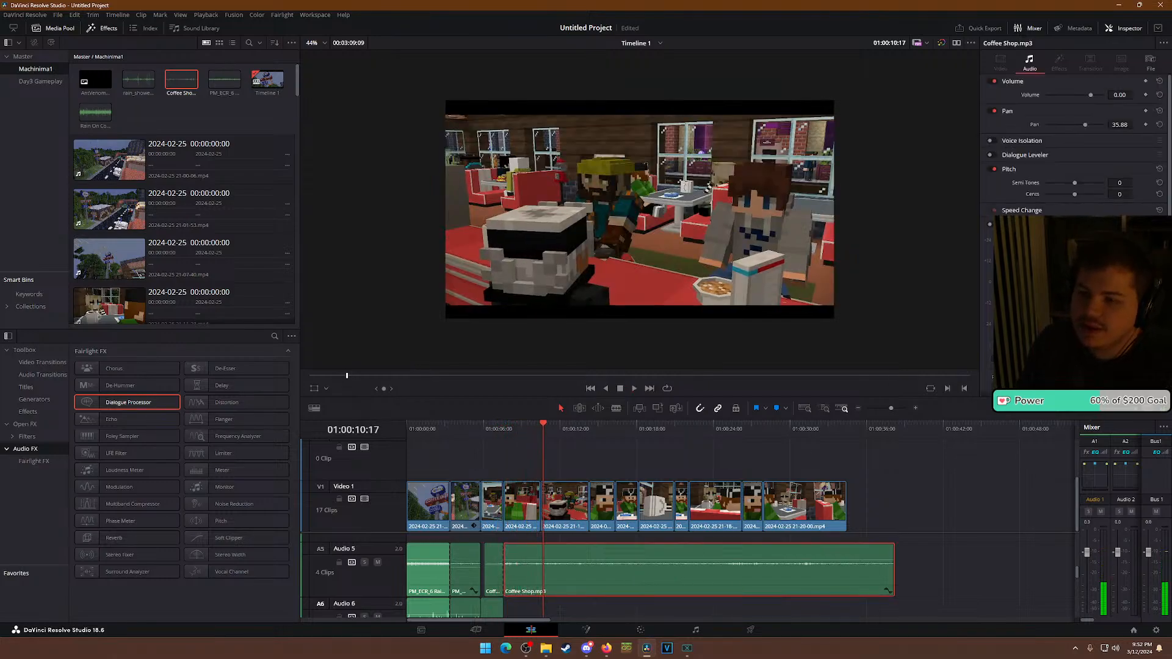
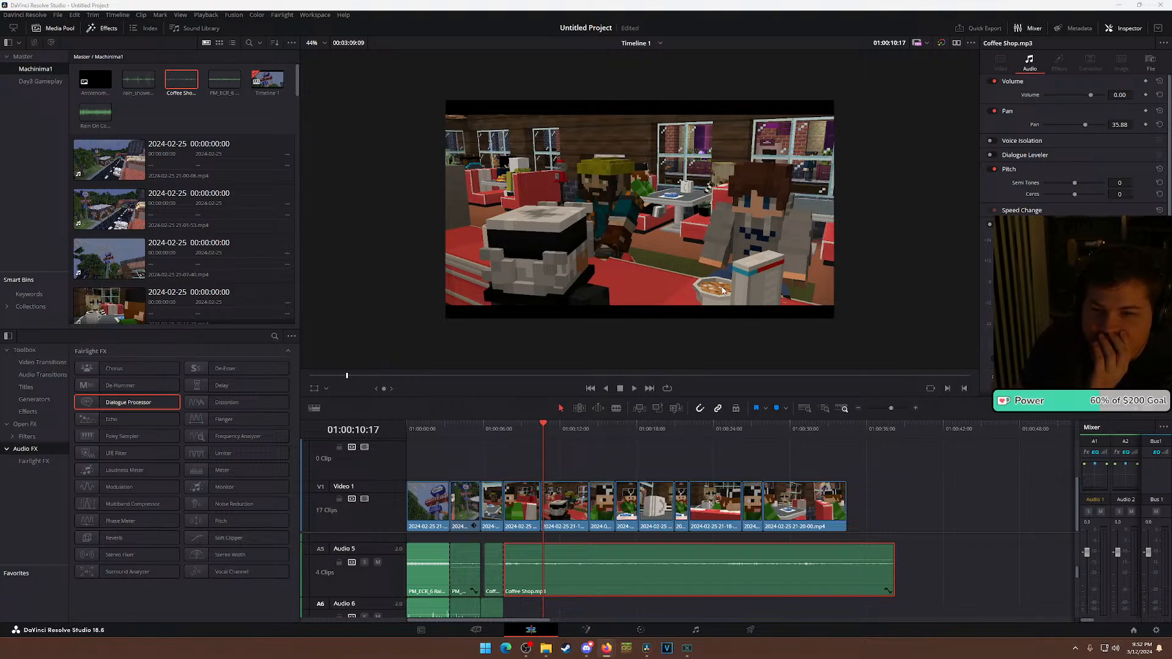
pyautogui.click(470, 429)
pyautogui.click(633, 389)
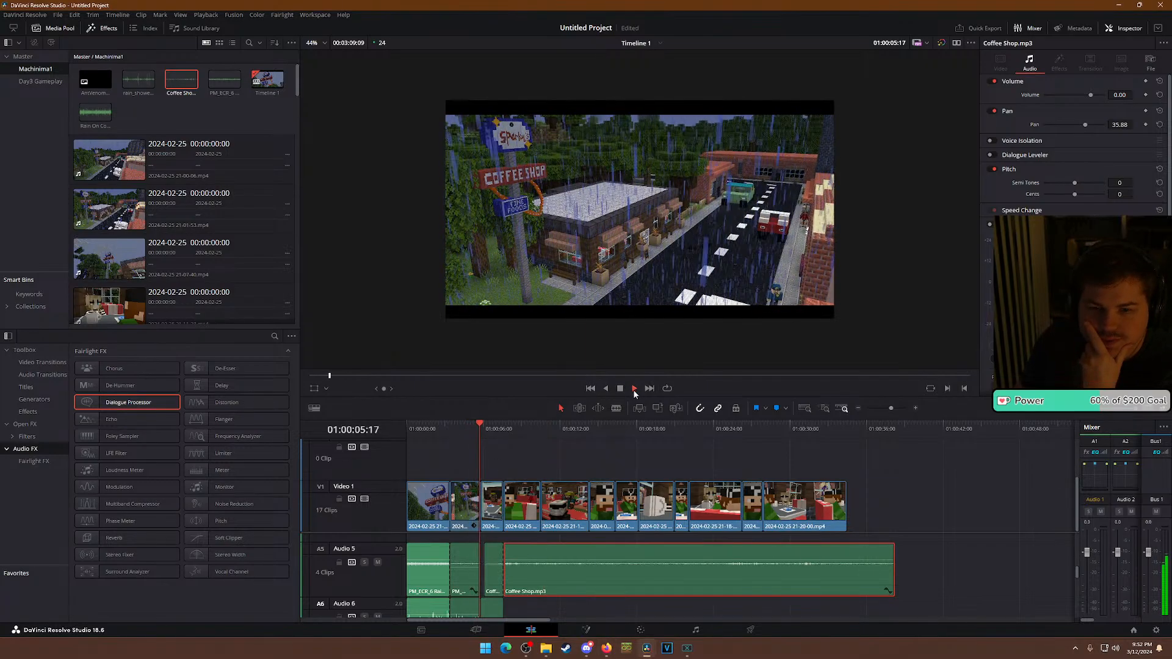
pyautogui.click(633, 388)
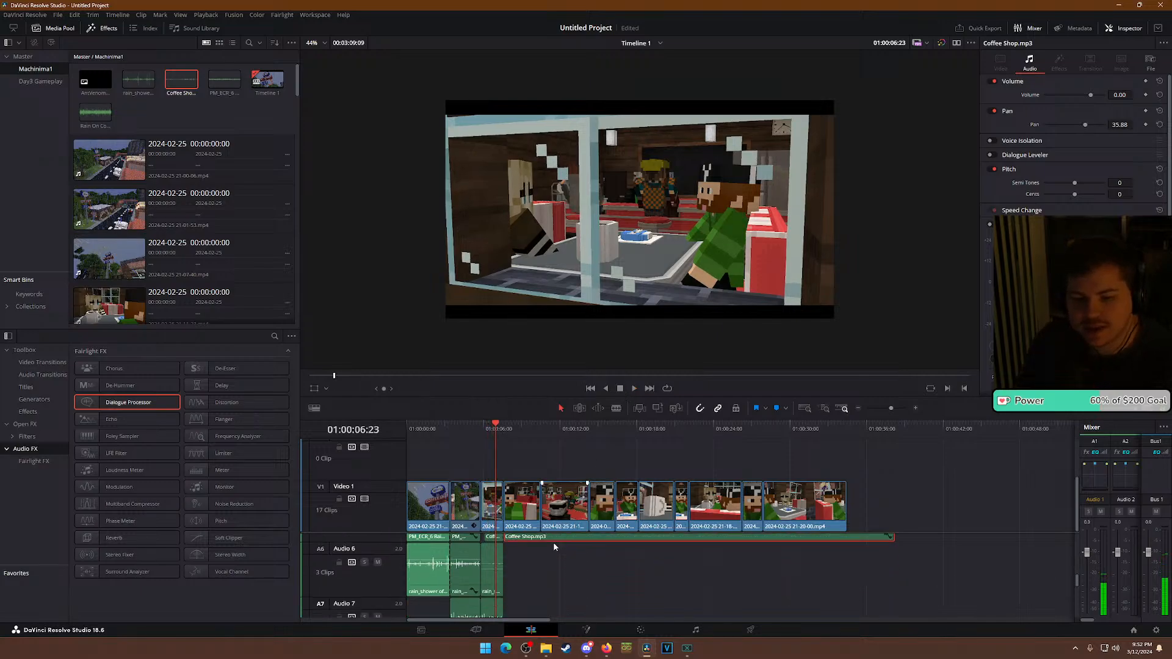
# Extend both ends of the short Coffee Shop.mp3 clip to match the 21-08-29 window shot.
pyautogui.click(487, 566)
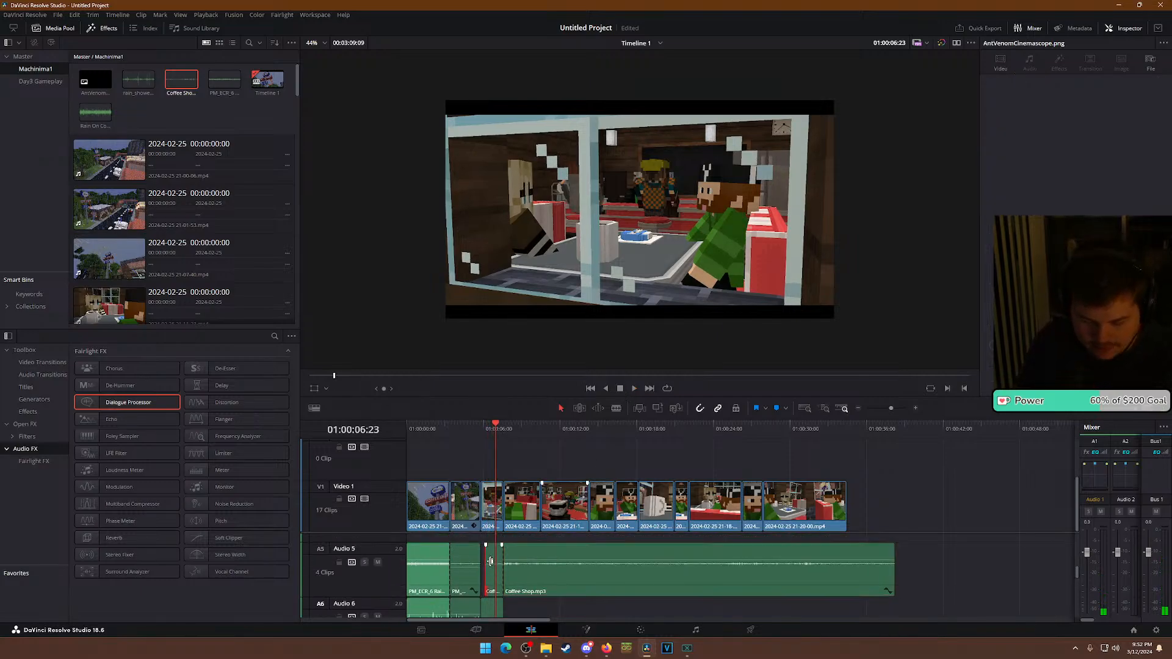
pyautogui.scroll(4, 497, 559)
pyautogui.scroll(3, 497, 559)
pyautogui.moveTo(688, 555); pyautogui.dragTo(649, 556)
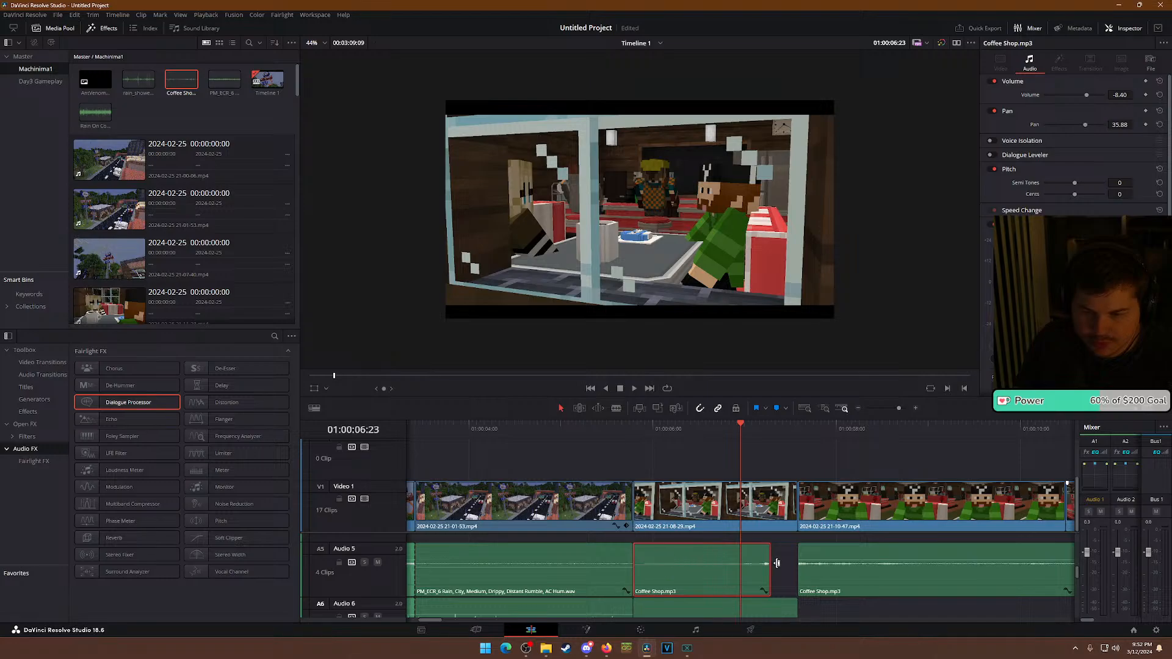
pyautogui.moveTo(765, 557); pyautogui.dragTo(796, 558)
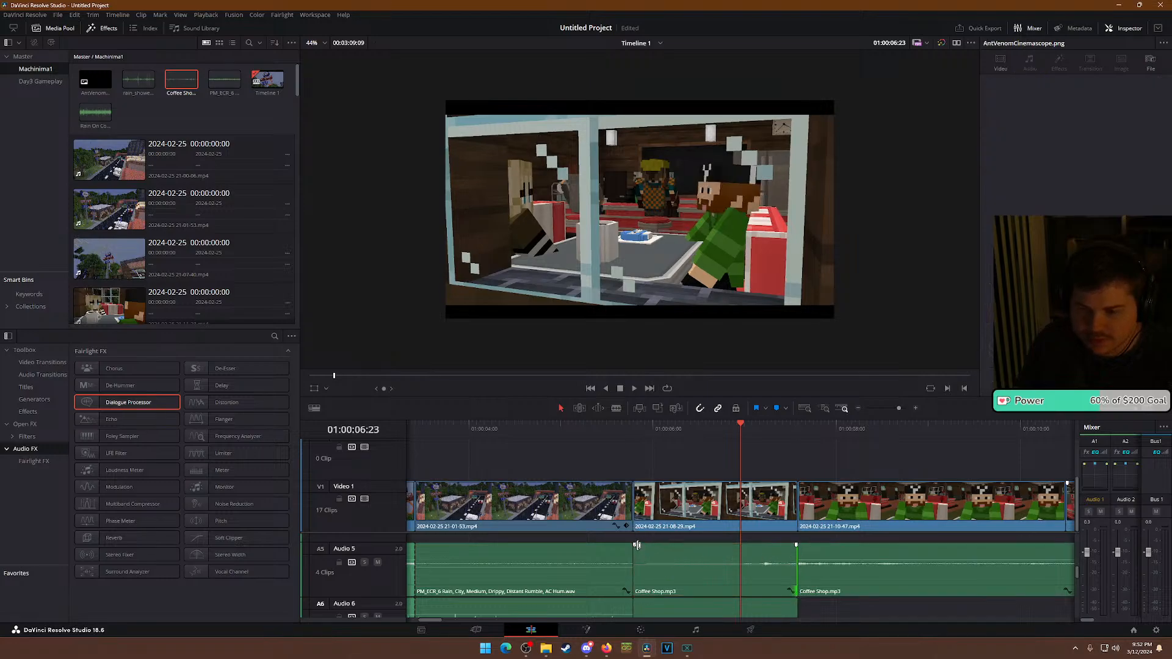
# Add volume keyframes to the short Coffee Shop.mp3 clip so it ramps up across the window shot, and play it back.
pyautogui.click(637, 560)
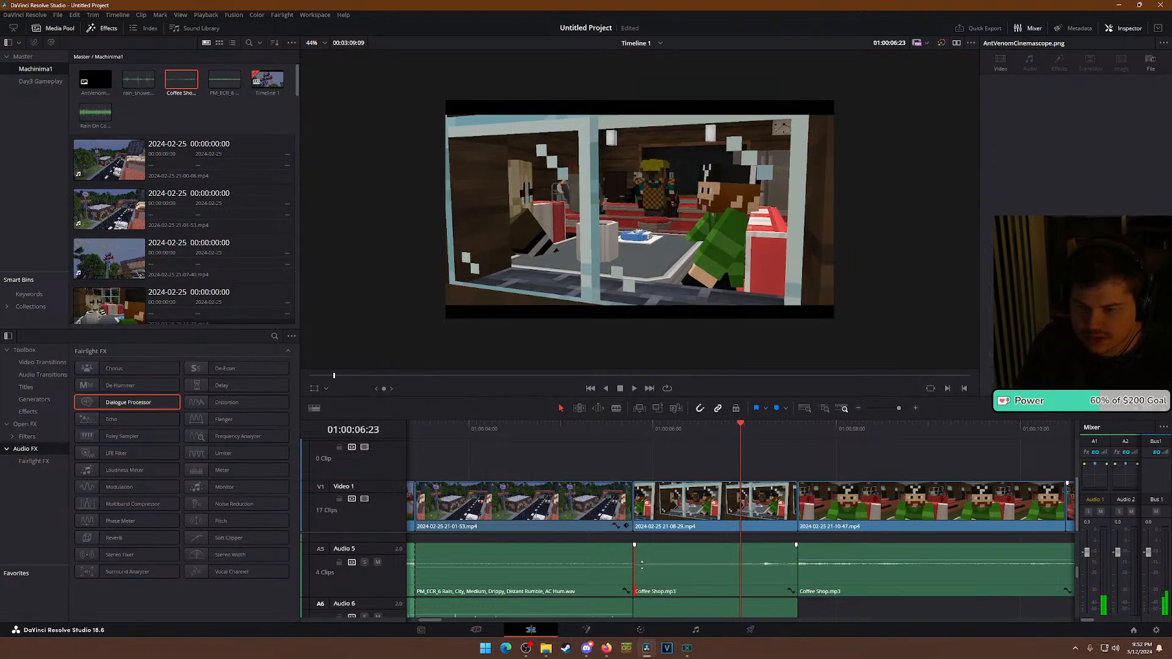
pyautogui.click(643, 565)
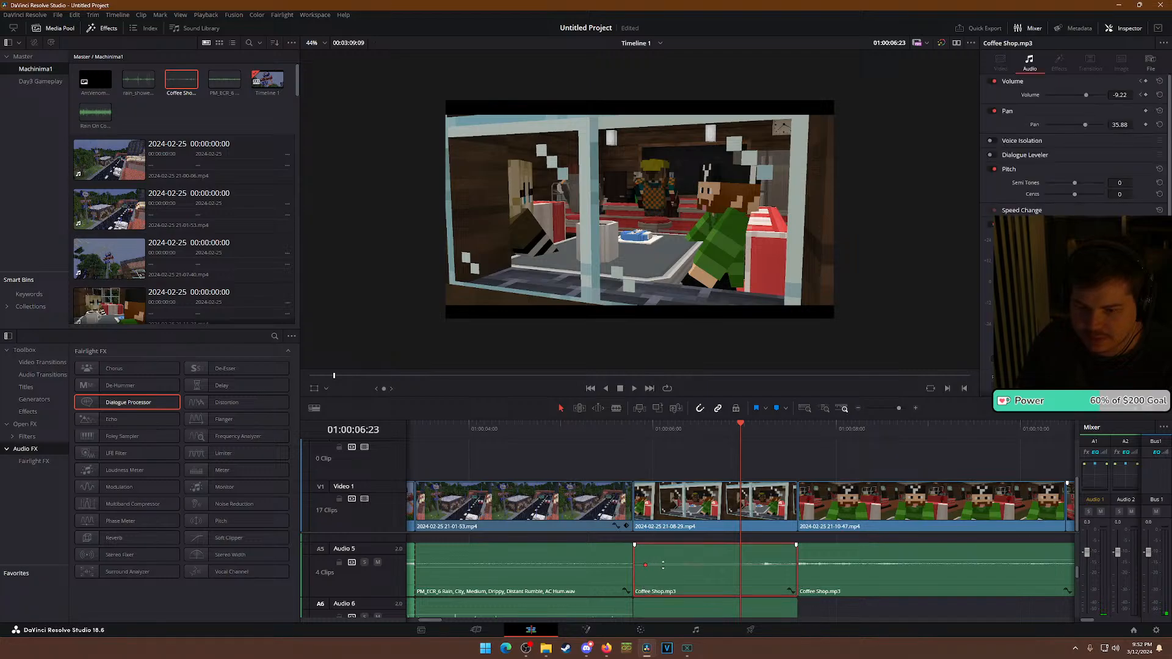
pyautogui.moveTo(662, 564); pyautogui.dragTo(795, 563)
pyautogui.click(635, 431)
pyautogui.press('space')
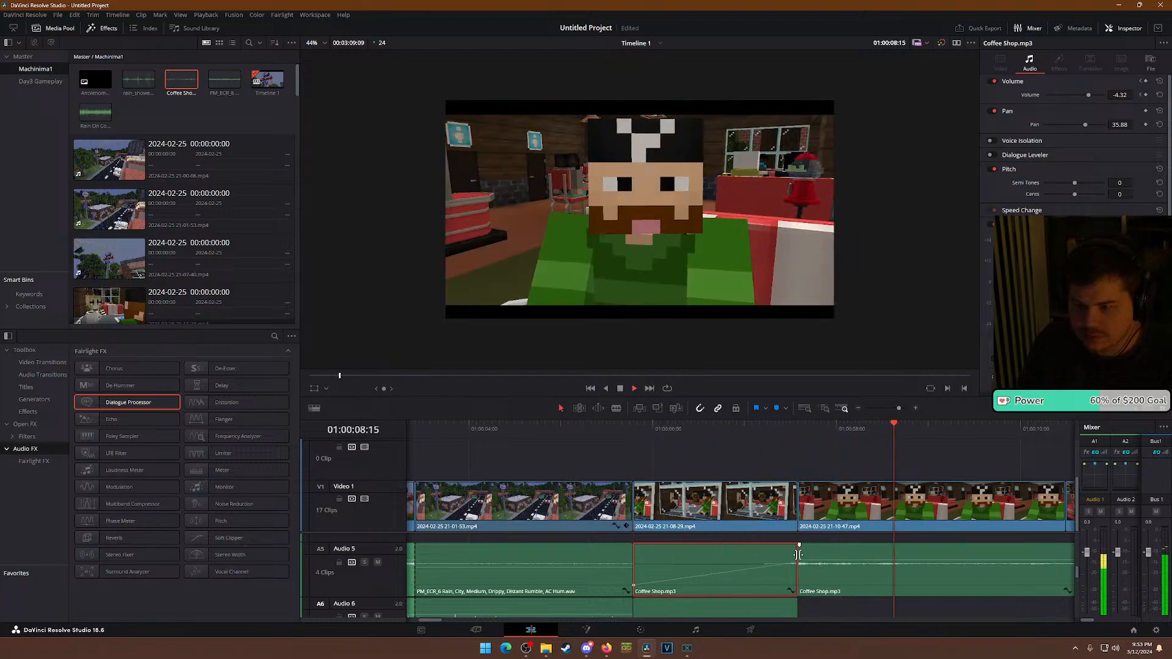
pyautogui.press('space')
# Examine the audio tracks beneath the street and window shots, including the rain clips on Audio 6 and Audio 7.
pyautogui.scroll(-5, 757, 558)
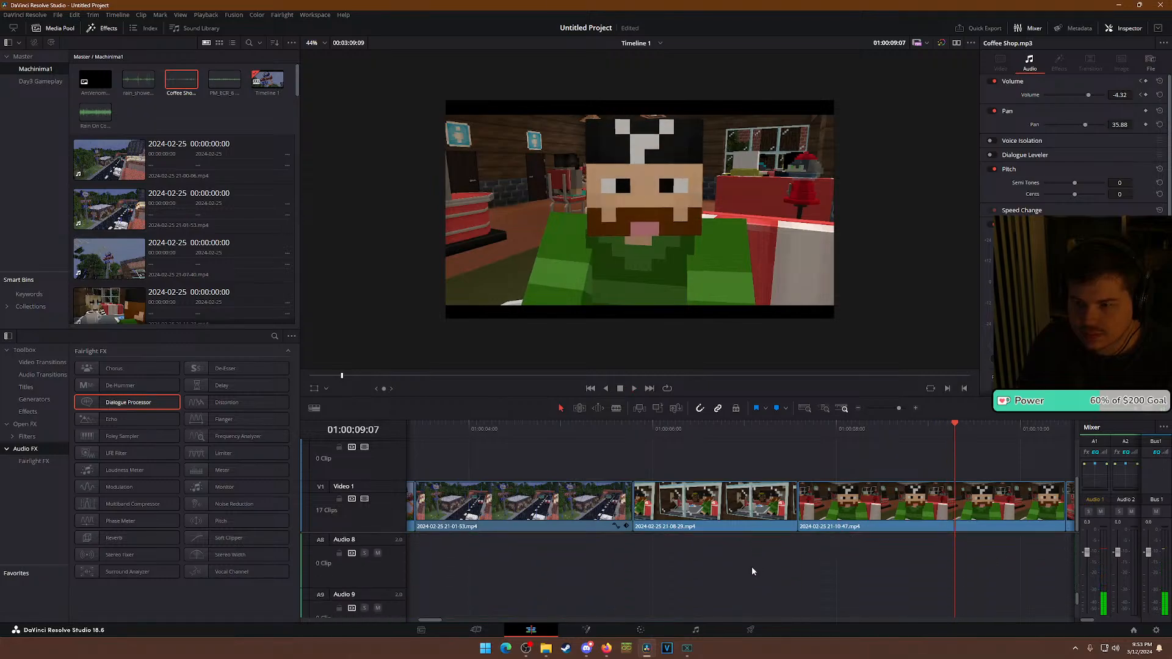
pyautogui.scroll(5, 753, 571)
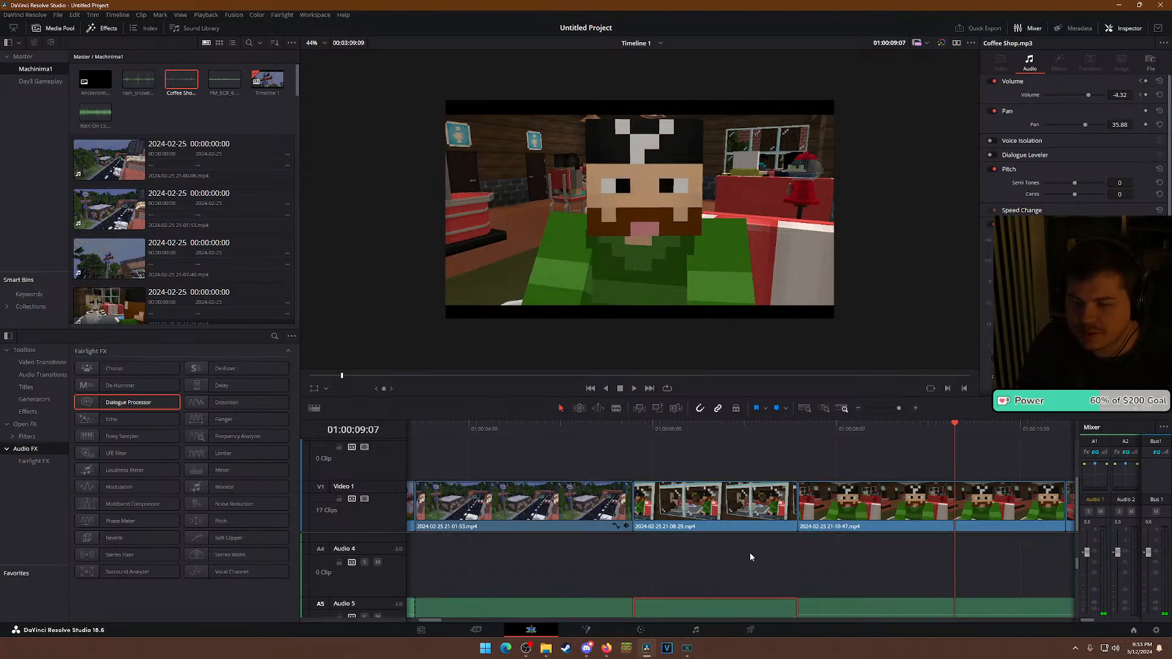
pyautogui.scroll(-3, 753, 572)
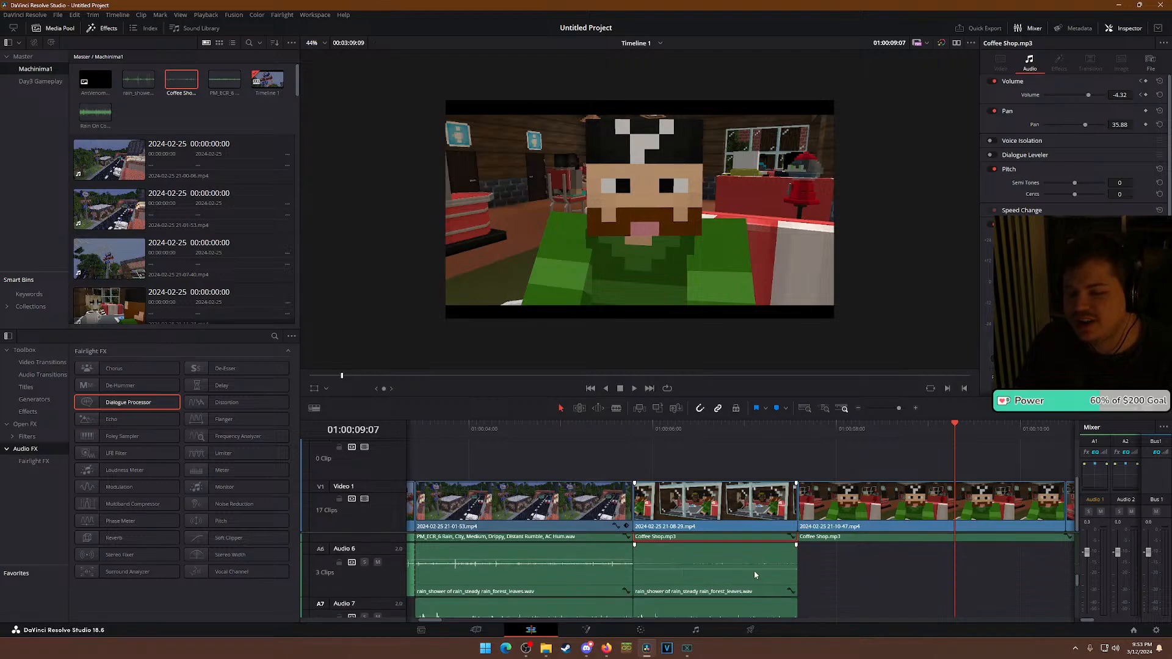
pyautogui.scroll(-3, 869, 589)
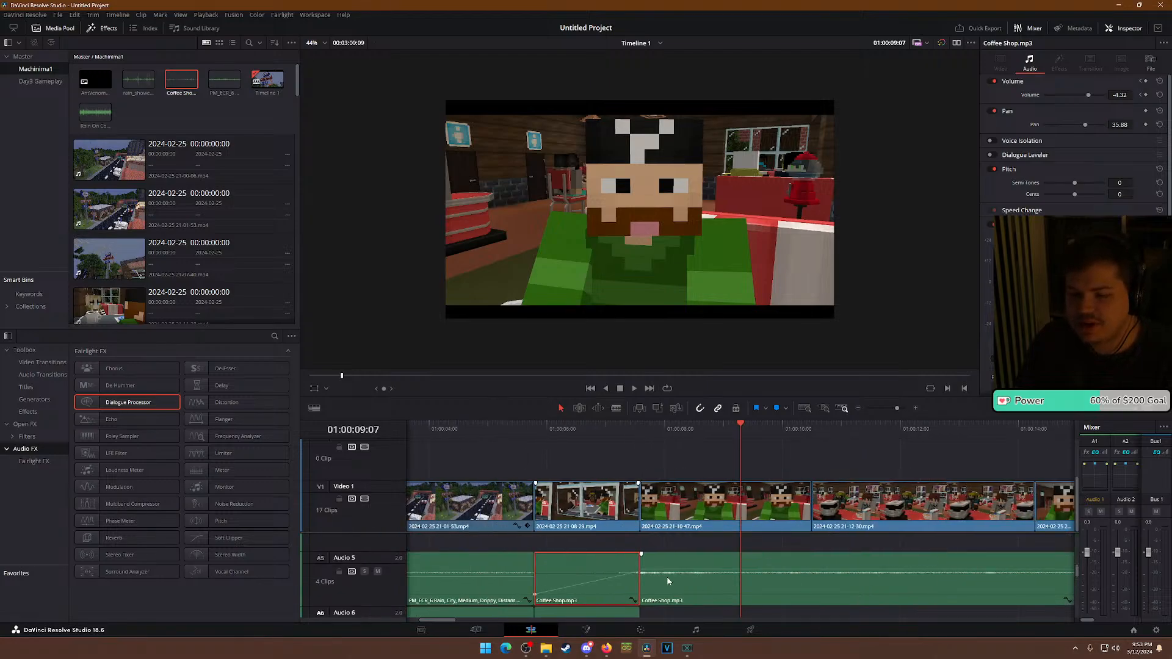
pyautogui.scroll(-3, 662, 580)
pyautogui.scroll(4, 610, 586)
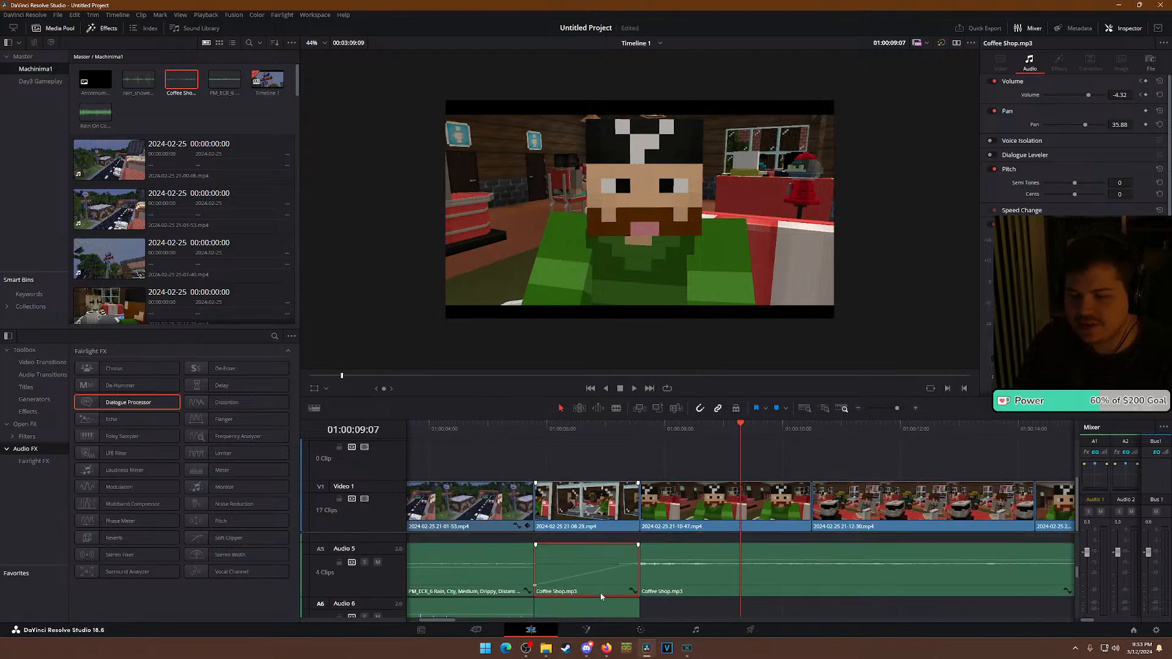
pyautogui.scroll(-2, 595, 580)
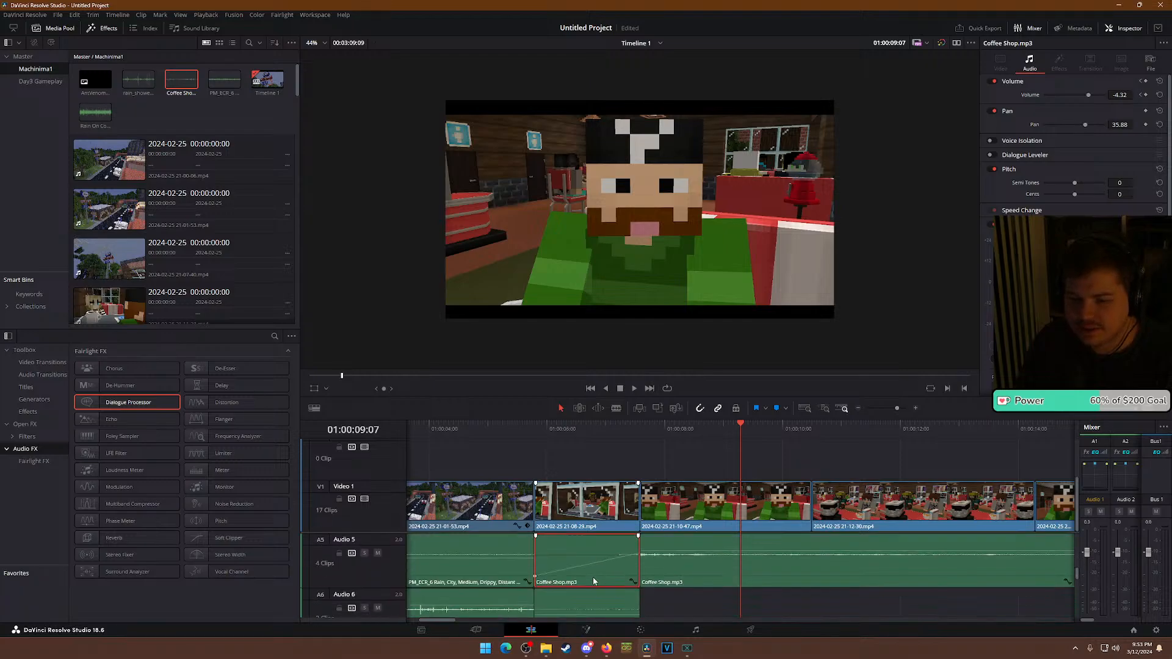
pyautogui.scroll(-4, 591, 570)
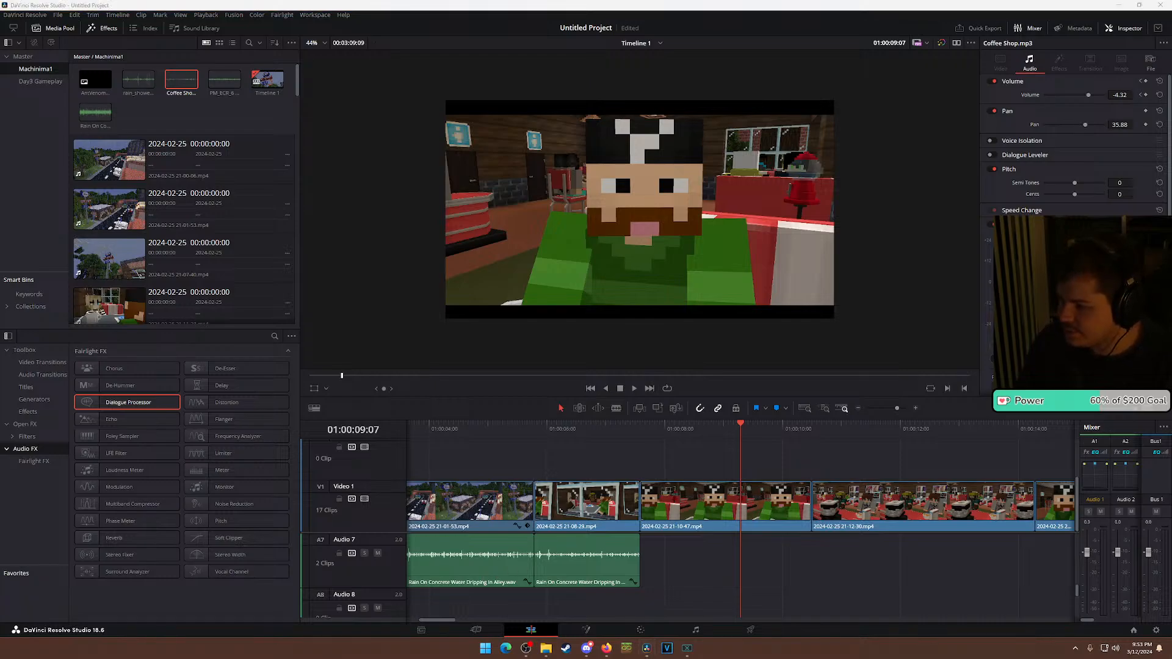
# Audition the car-window rain and "Rain On Concrete, Distant Traffic" recordings in VLC, and close the player.
pyautogui.press('super+d')
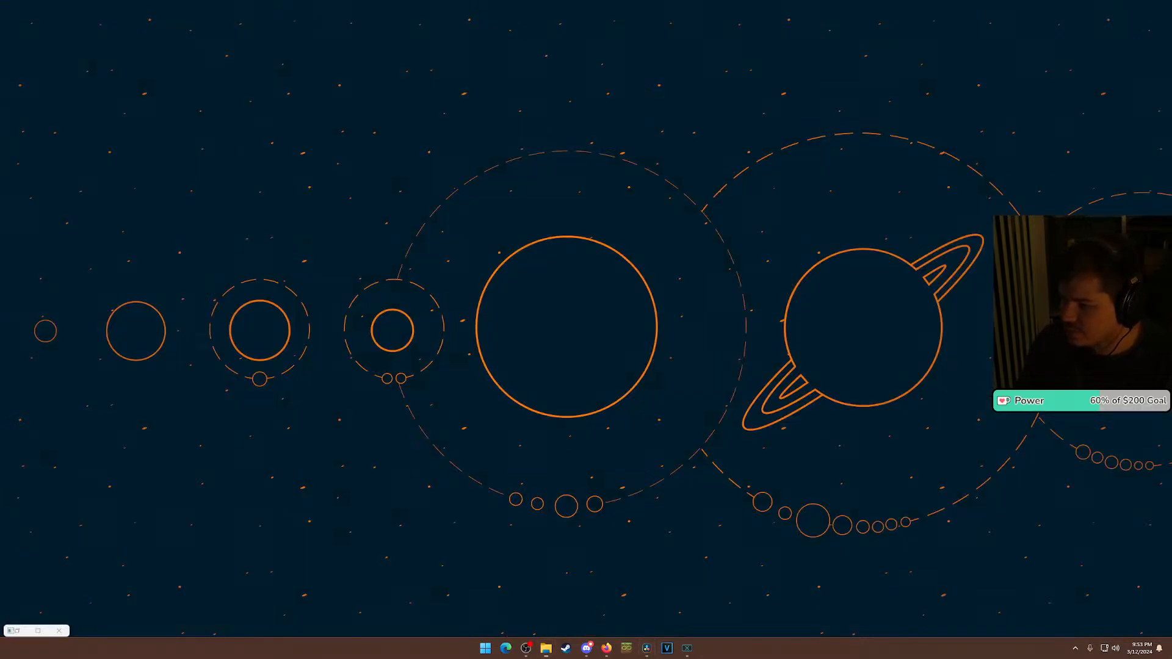
pyautogui.press('super+d')
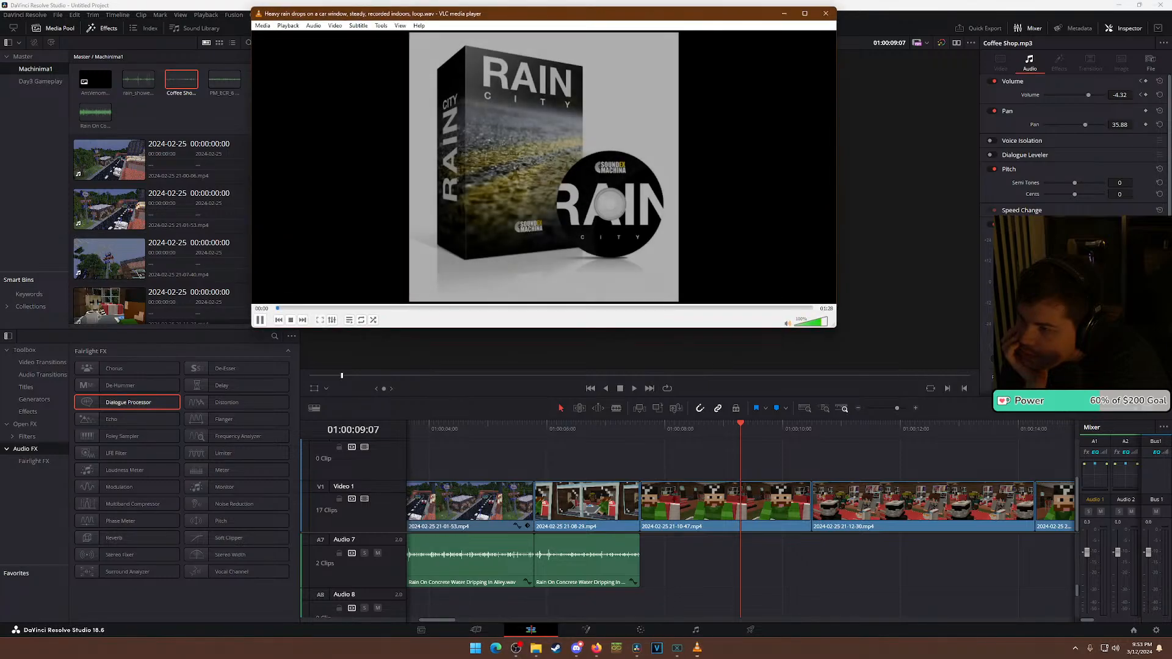
pyautogui.click(825, 13)
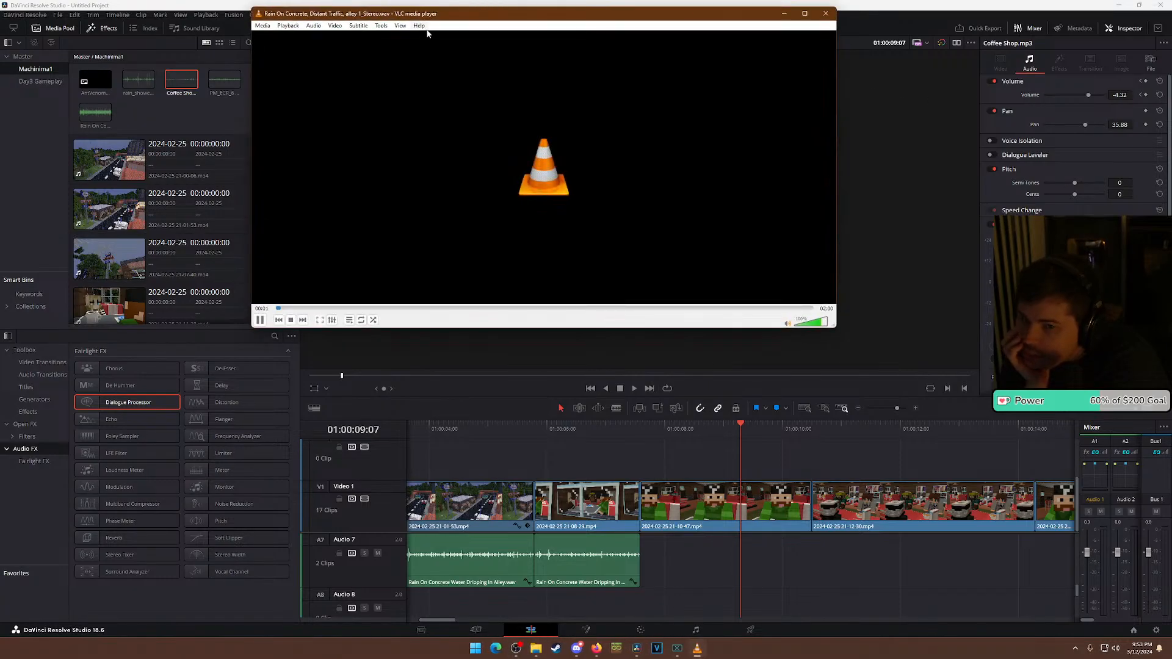
pyautogui.click(453, 7)
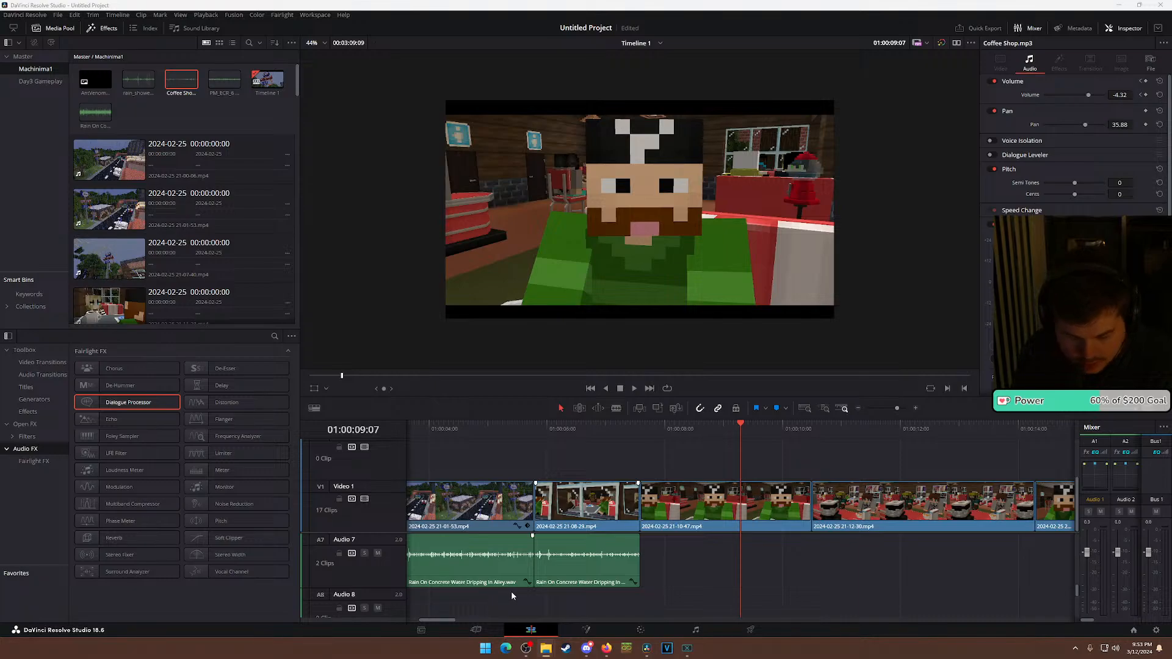
# Place Rain On Concrete, Distant Traffic, alley 1_Stereo.wav on Audio 8 at the start of the timeline.
pyautogui.scroll(-2, 511, 591)
pyautogui.moveTo(1169, 589); pyautogui.dragTo(477, 598)
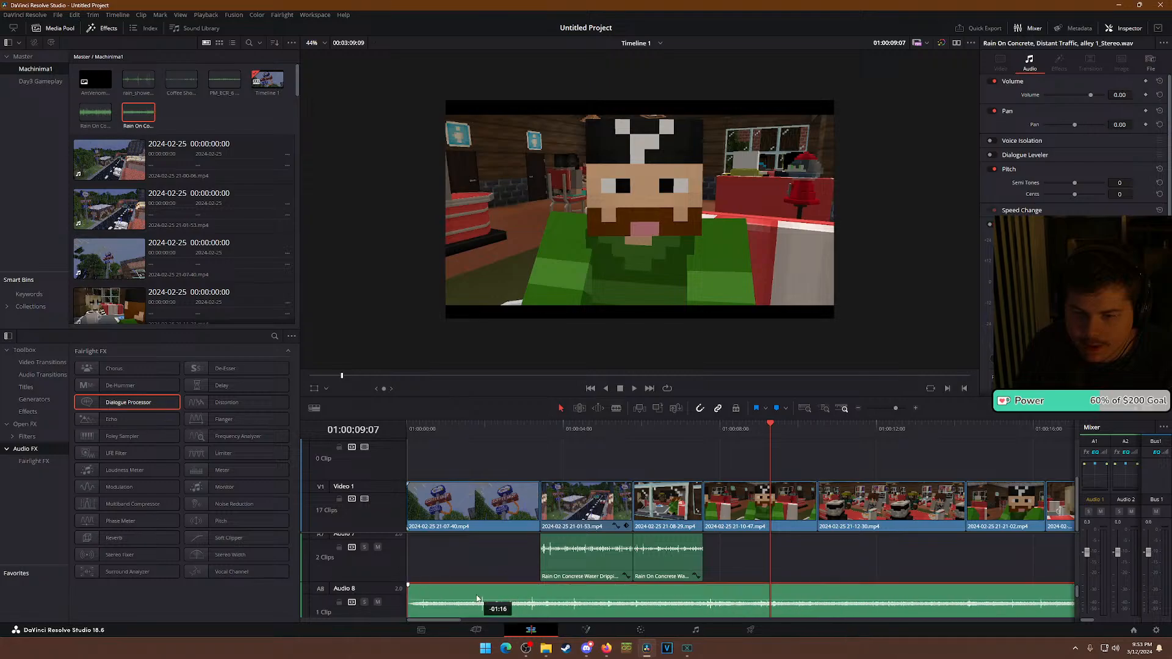
# Split the Rain On Concrete, Distant Traffic clip on Audio 8 at the end of the sign, street and window shots.
pyautogui.click(703, 603)
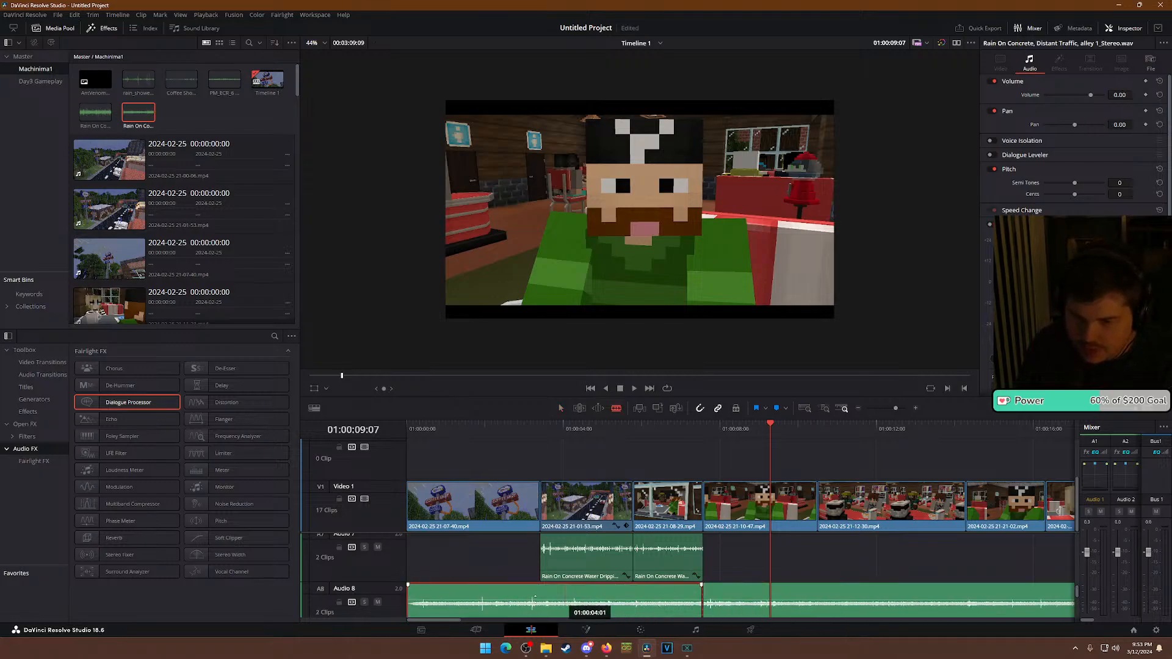
pyautogui.press('a')
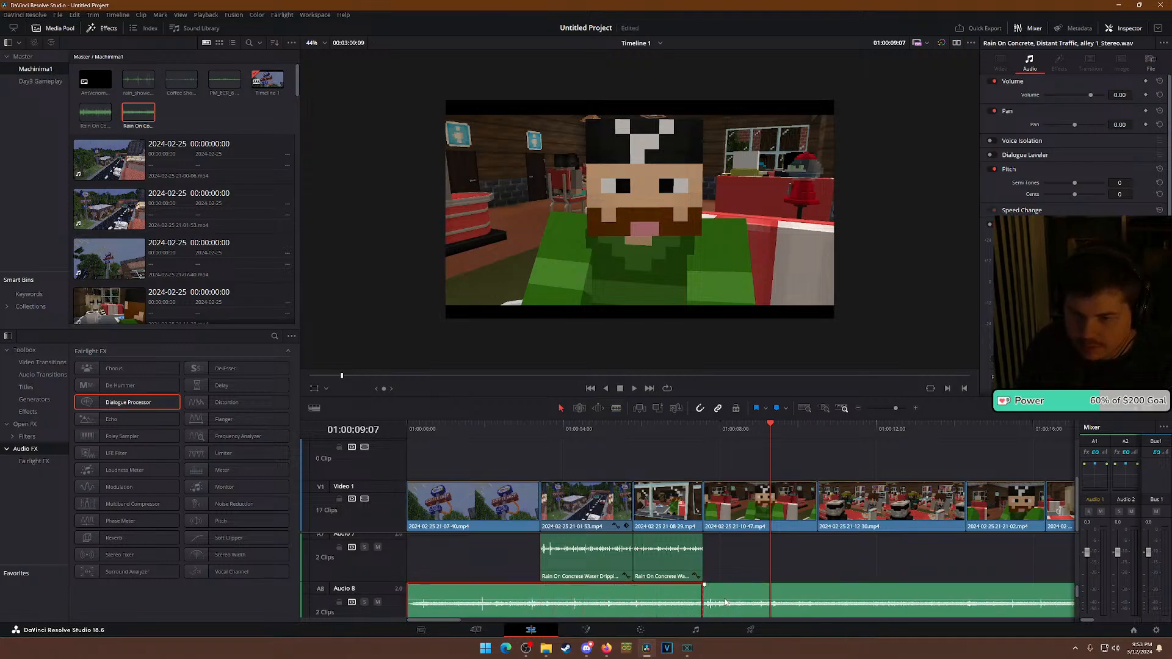
pyautogui.click(539, 601)
pyautogui.click(633, 601)
pyautogui.press('a')
# Set the Audio 8 rain piece under the coffee shop sign shot to pan 67.94 and volume -9.80, checking it in playback.
pyautogui.click(482, 597)
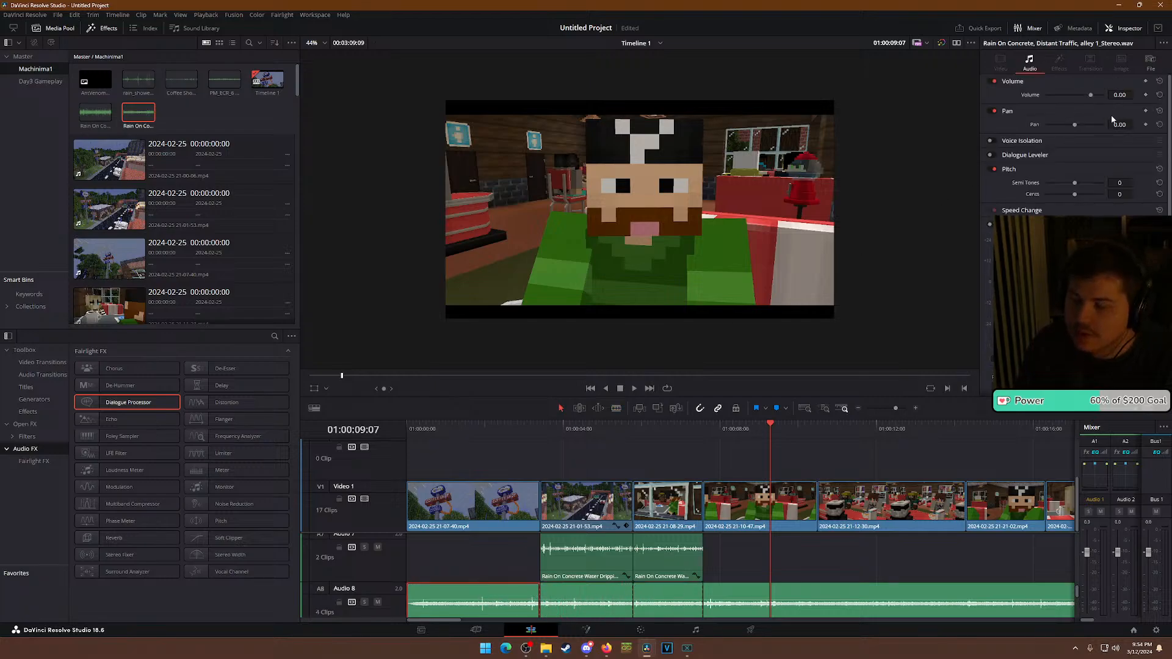
pyautogui.moveTo(1075, 123); pyautogui.dragTo(1095, 125)
pyautogui.moveTo(1120, 95); pyautogui.dragTo(1109, 94)
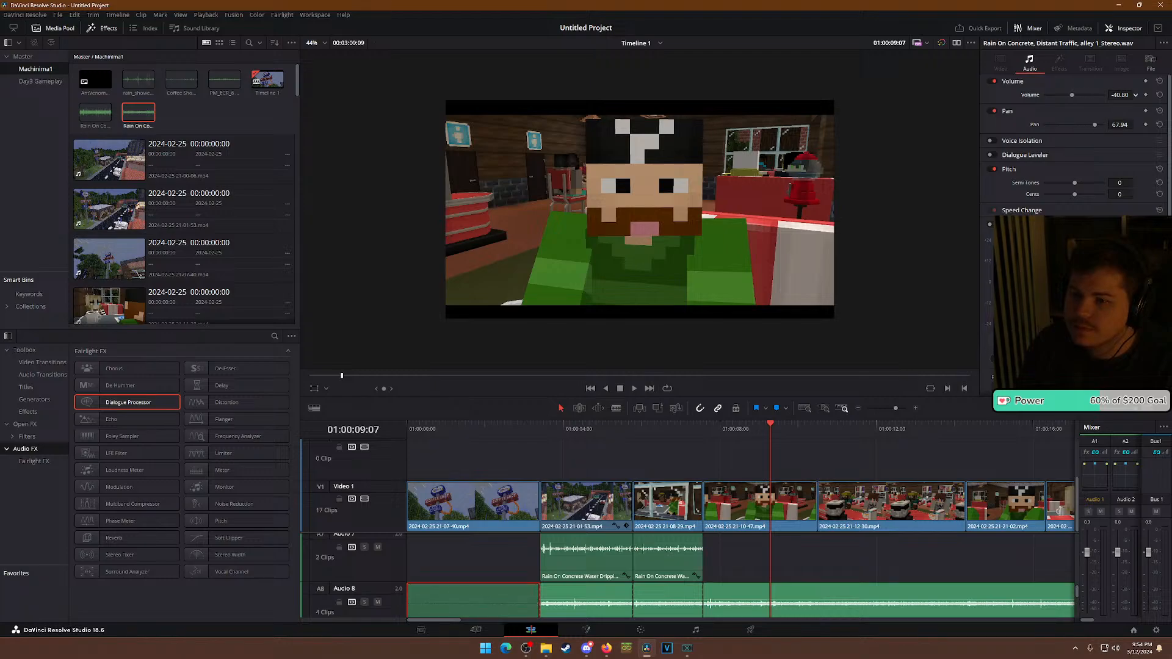
pyautogui.press('Home')
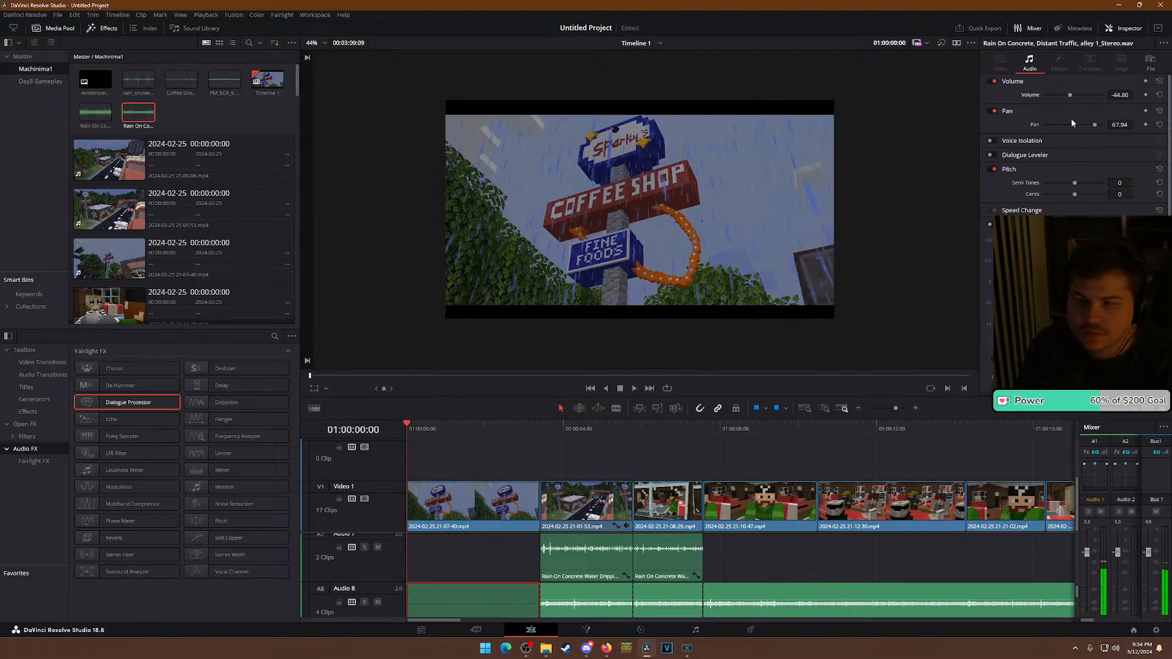
pyautogui.press('space')
pyautogui.moveTo(1121, 95); pyautogui.dragTo(1116, 102)
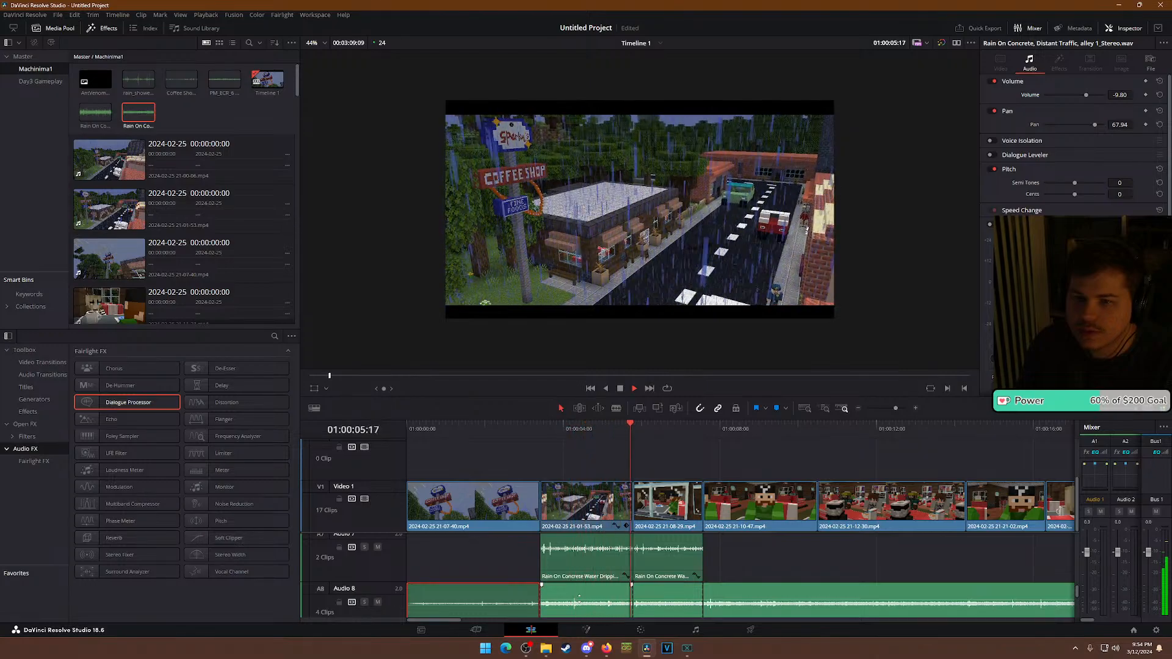
pyautogui.press('space')
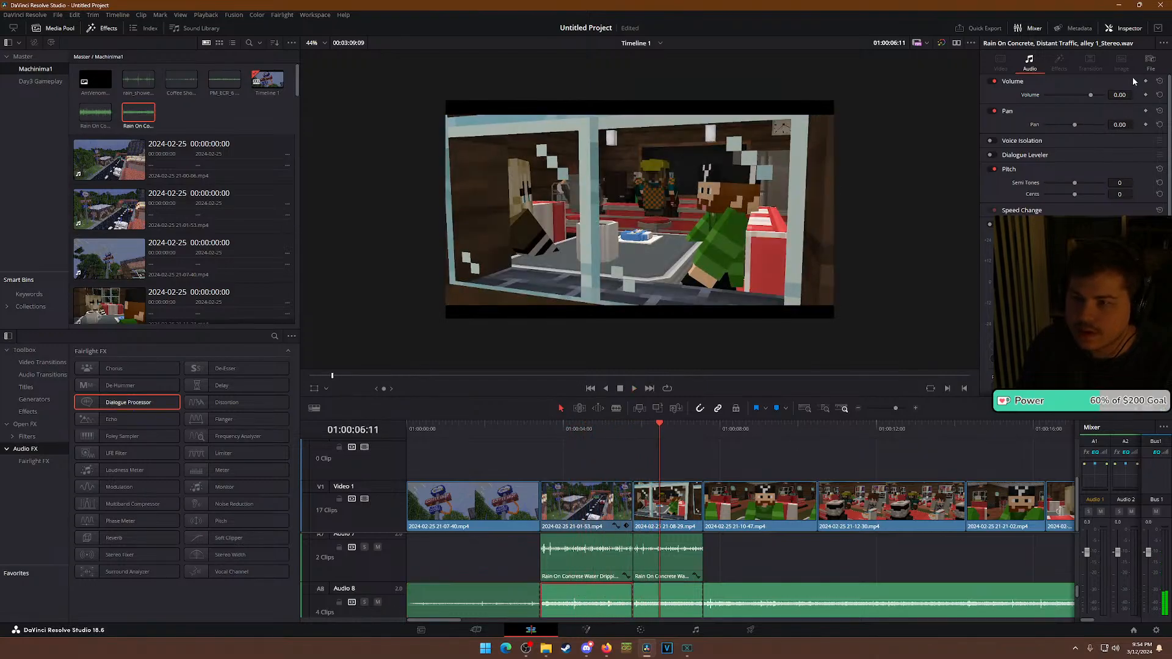
# Set the Audio 8 piece under the street shot to volume -8.80 and pan 19.08, and lower the window-shot piece's volume.
pyautogui.moveTo(1134, 95); pyautogui.dragTo(1115, 127)
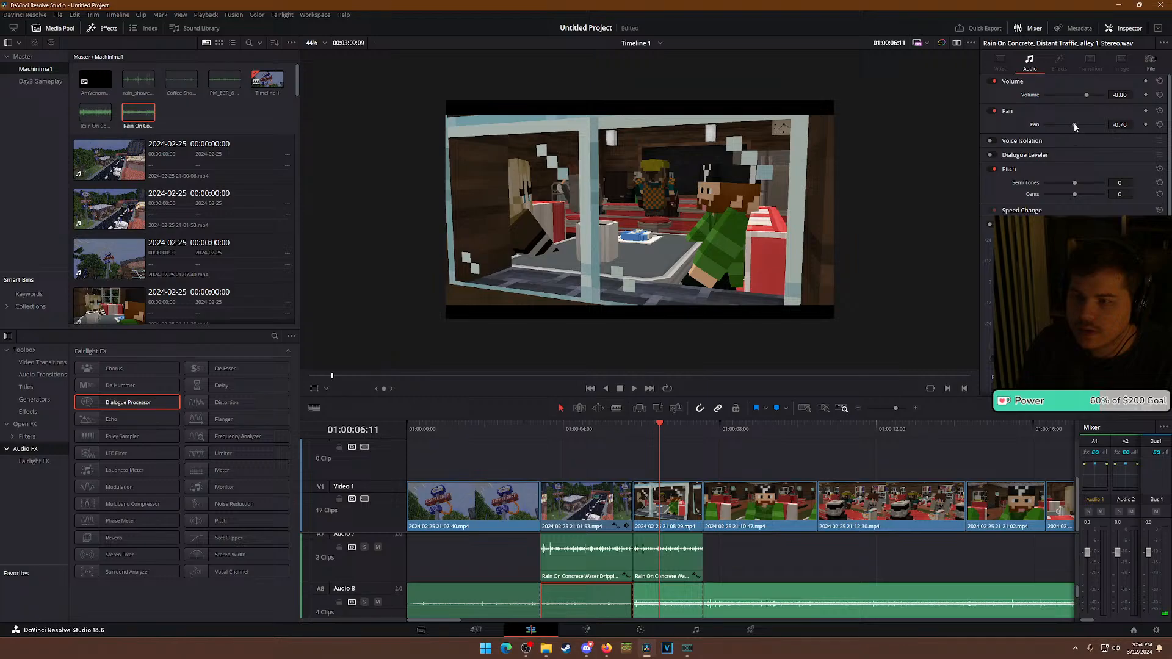
pyautogui.click(526, 431)
pyautogui.press('space')
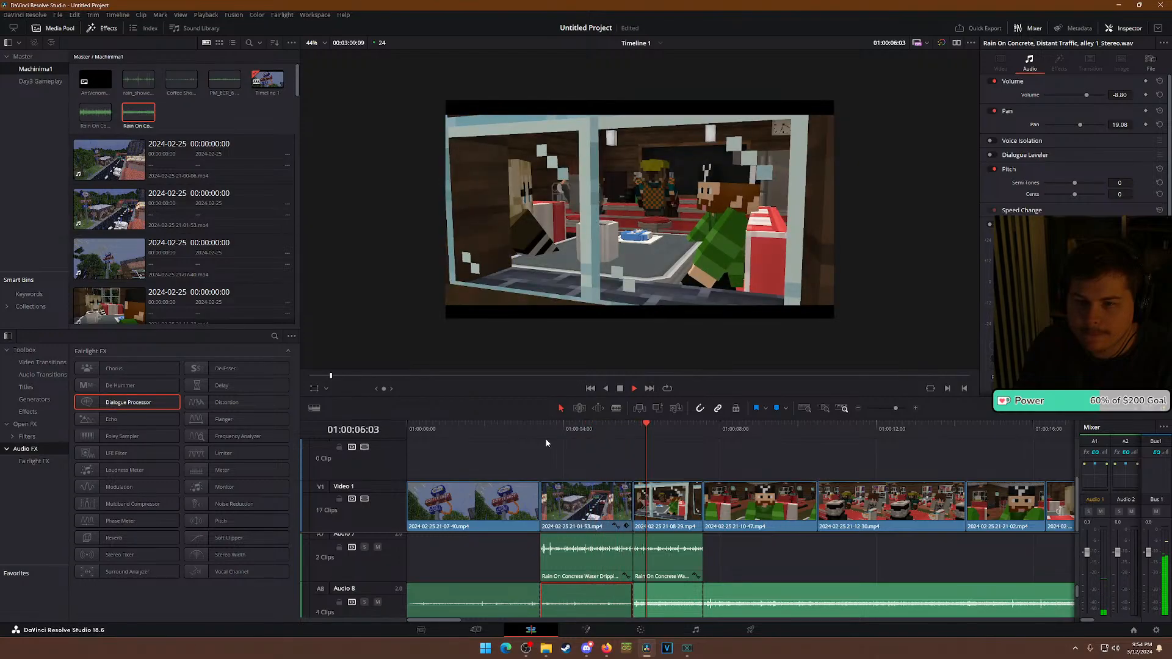
pyautogui.press('space')
pyautogui.click(665, 602)
pyautogui.moveTo(1121, 94); pyautogui.dragTo(1118, 95)
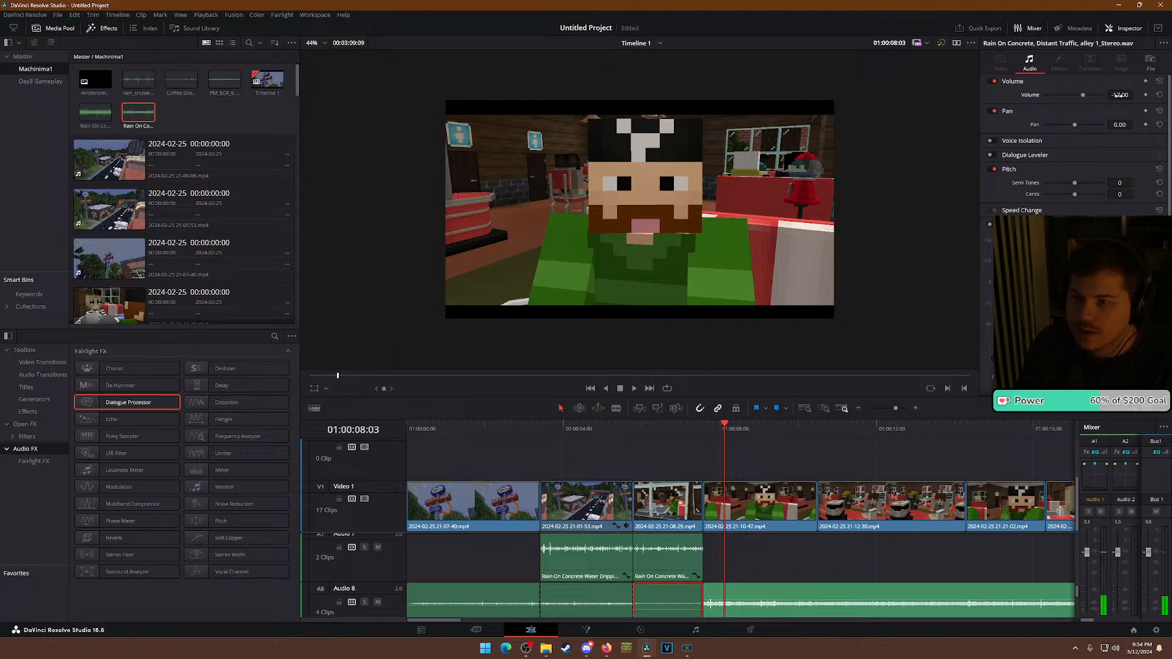
# Lower the long Audio 8 rain piece under the coffee shop interior shots to volume -10.93 while playing the scenes.
pyautogui.click(799, 596)
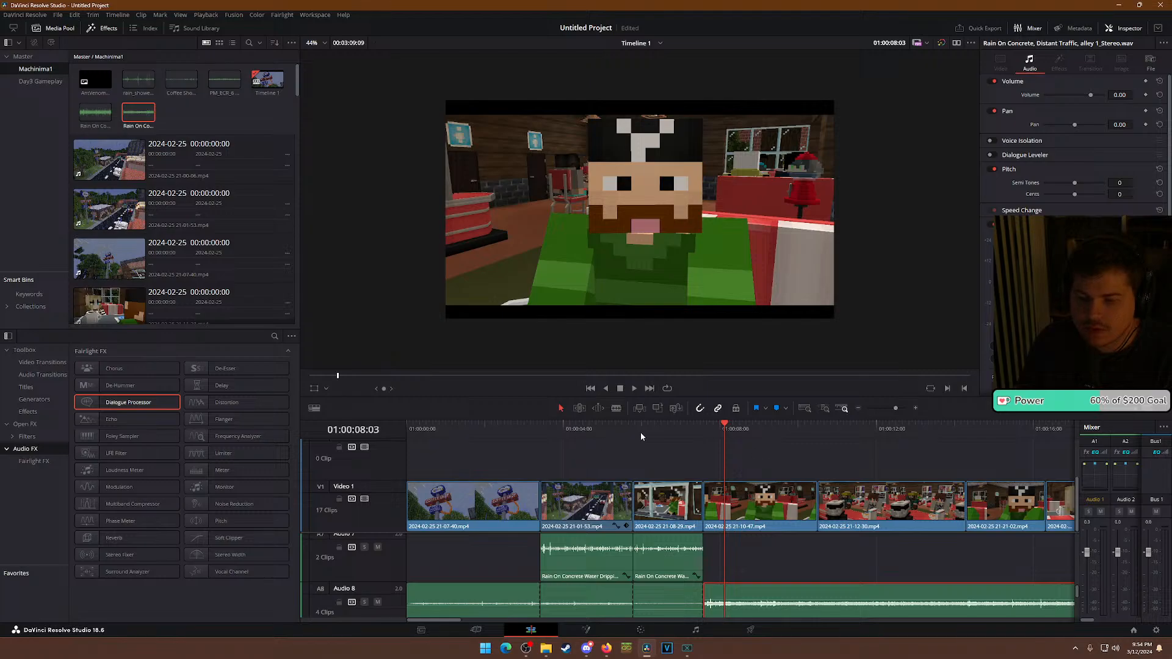
pyautogui.moveTo(691, 421); pyautogui.dragTo(723, 442)
pyautogui.press('space')
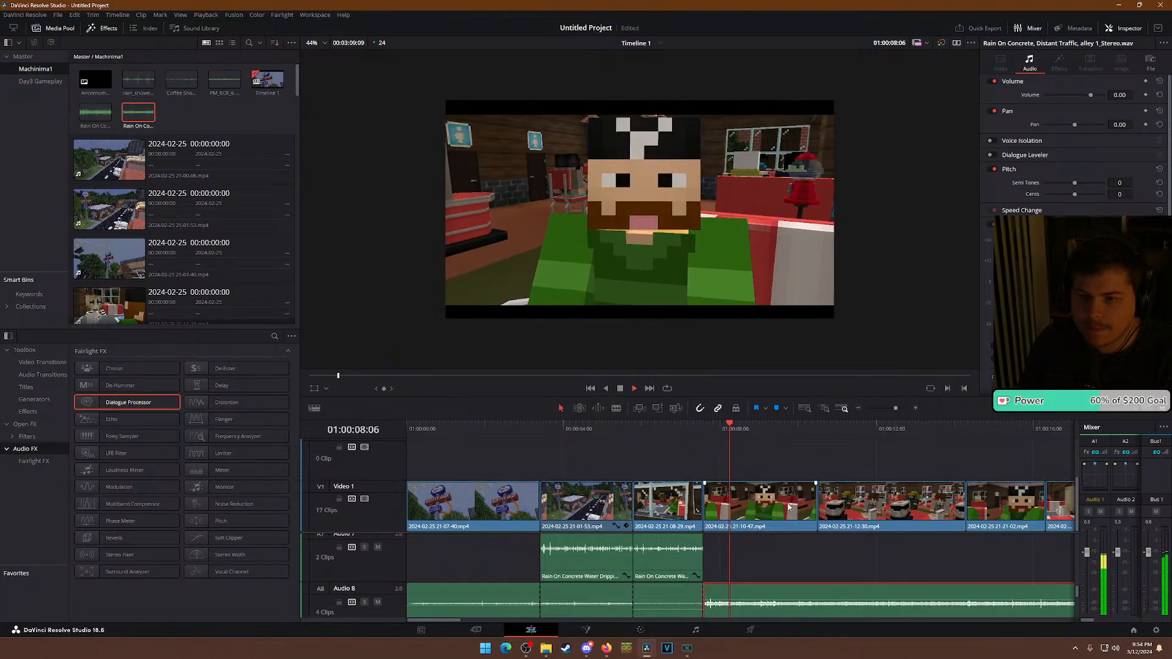
pyautogui.moveTo(1089, 94)
pyautogui.mouseDown()
pyautogui.moveTo(1074, 94)
pyautogui.moveTo(1088, 99)
pyautogui.mouseUp()
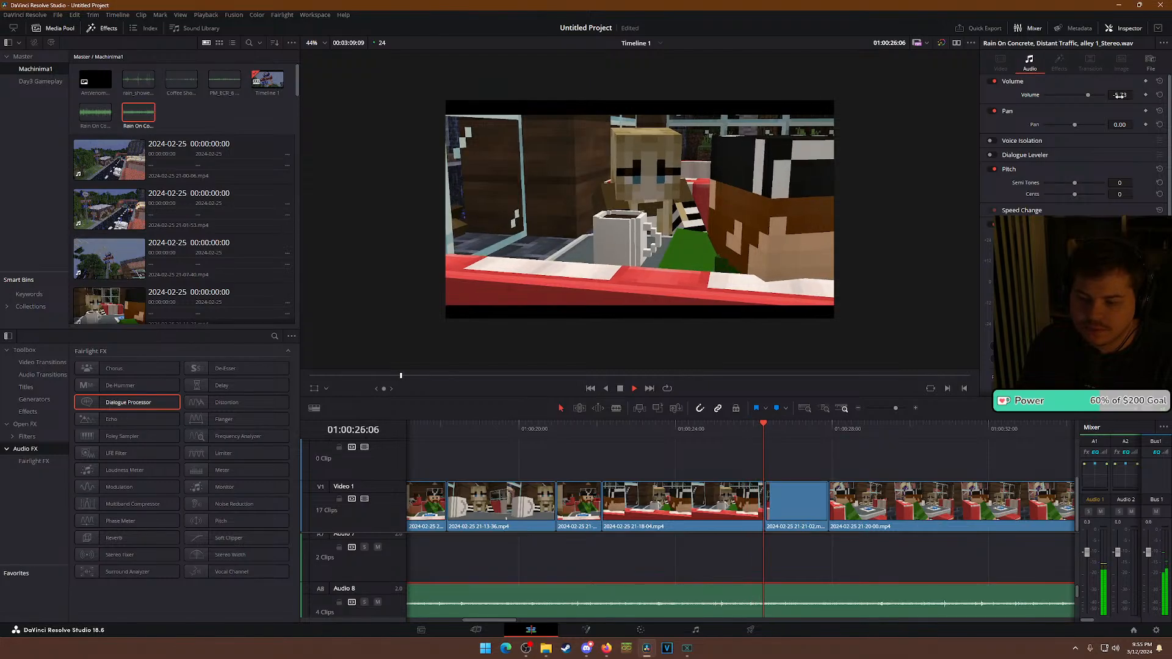
pyautogui.press('space')
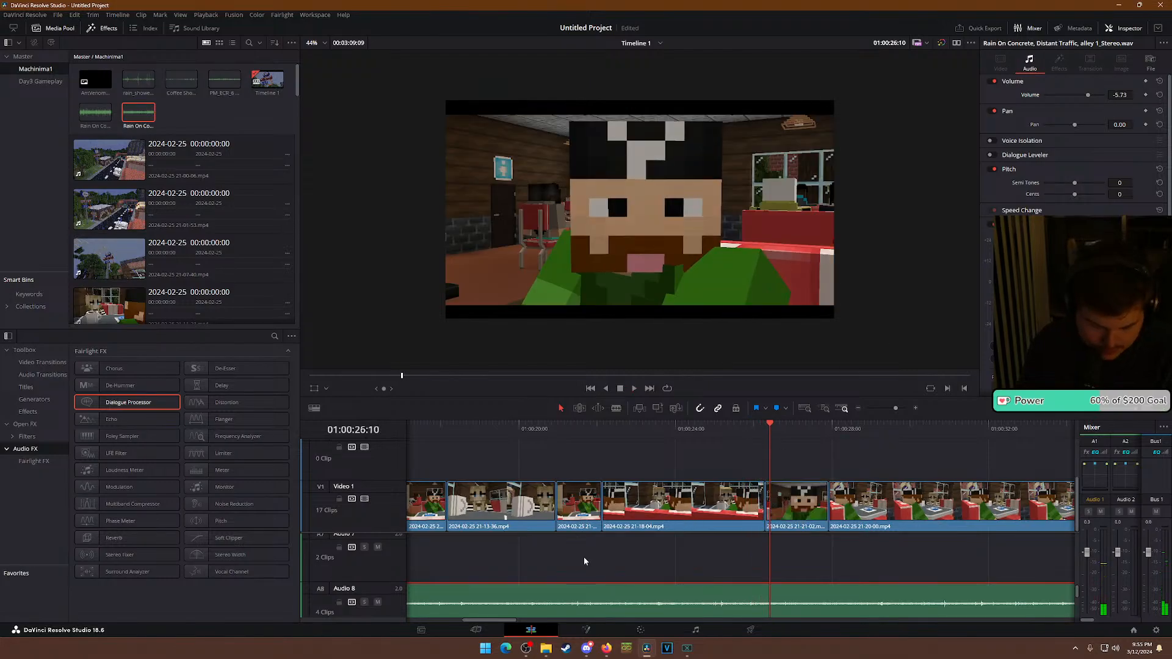
pyautogui.hotkey('shift', 'z')
pyautogui.moveTo(434, 438)
pyautogui.mouseDown()
pyautogui.moveTo(444, 430)
pyautogui.moveTo(428, 429)
pyautogui.mouseUp()
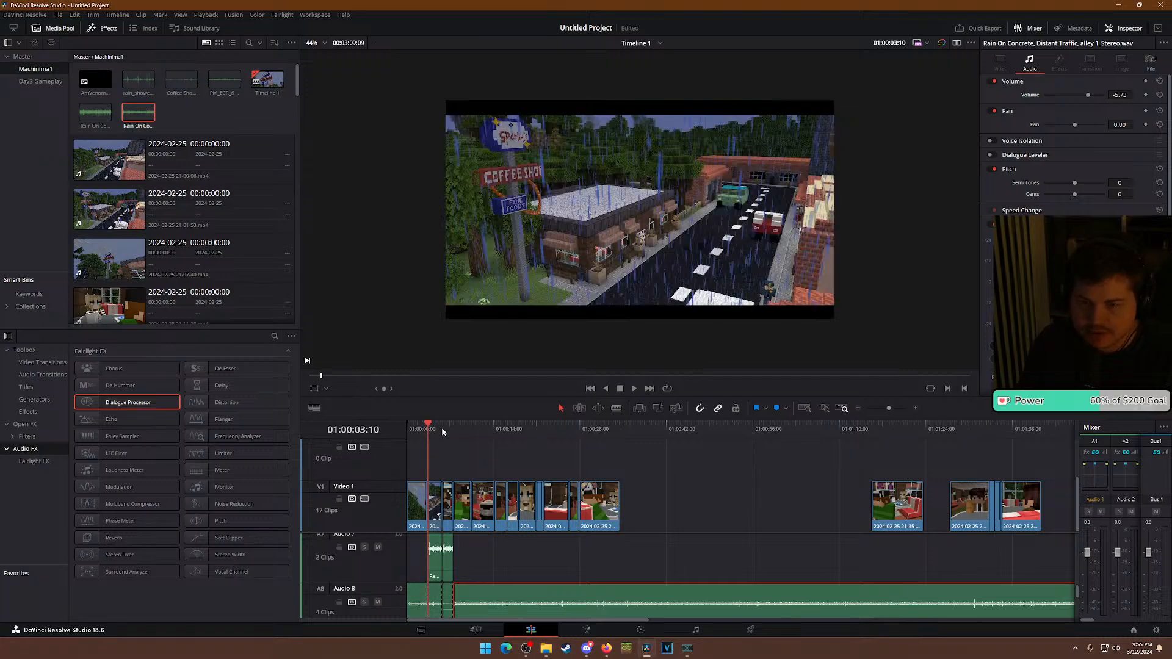
pyautogui.press('space')
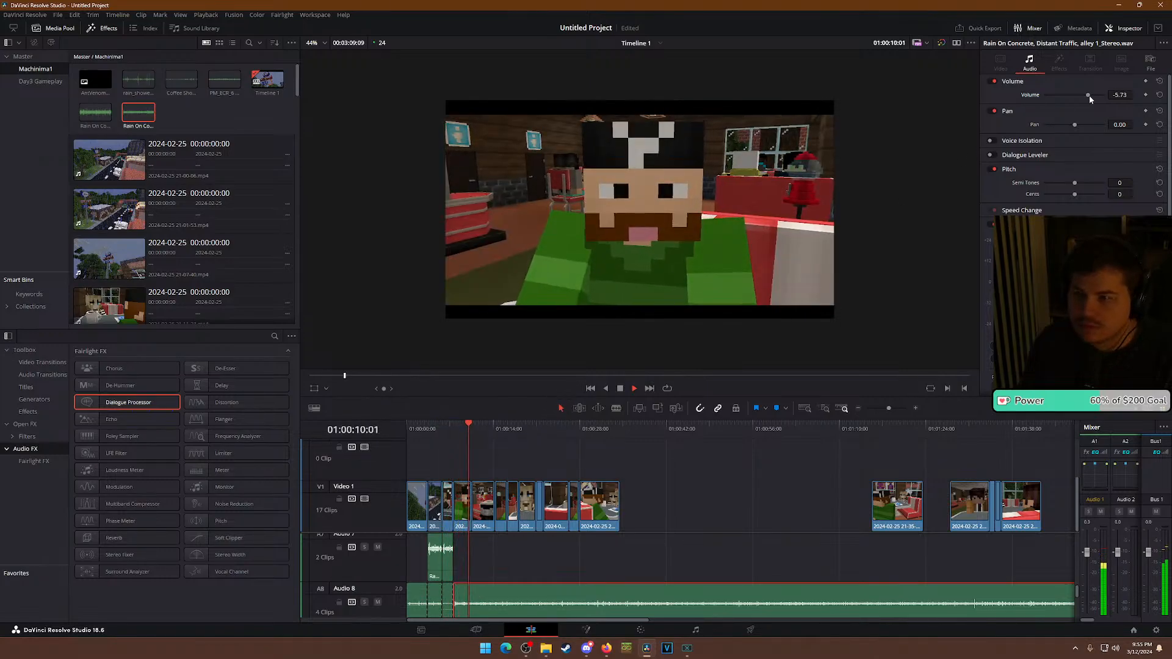
pyautogui.moveTo(1125, 94); pyautogui.dragTo(1117, 93)
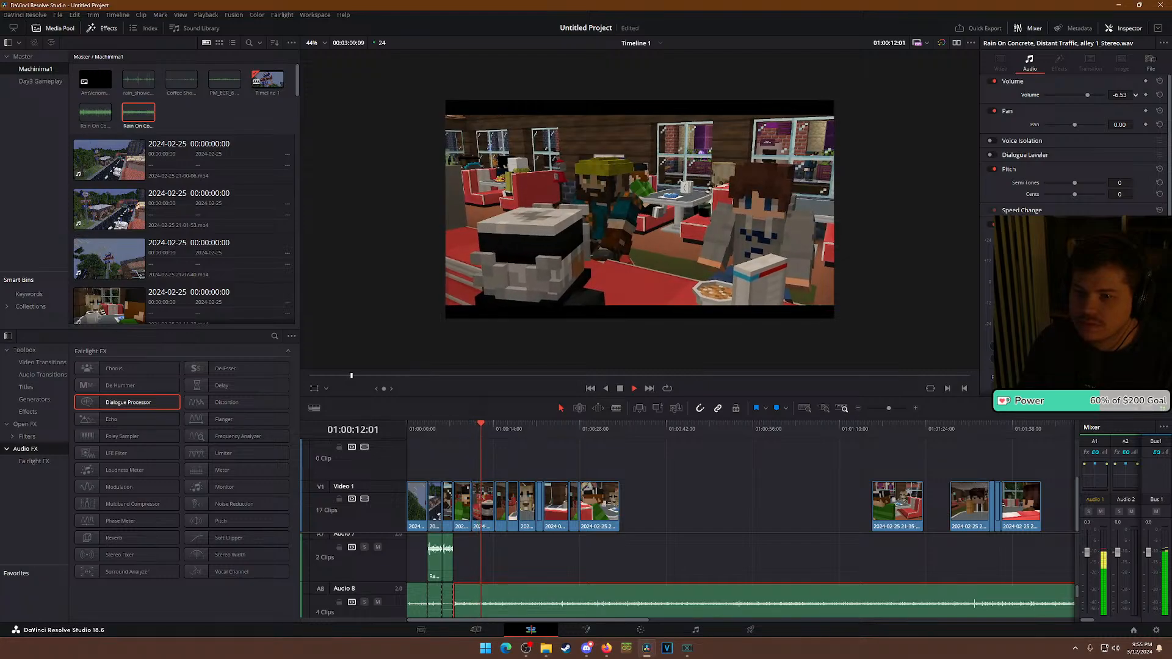
pyautogui.moveTo(1117, 93); pyautogui.dragTo(1077, 94)
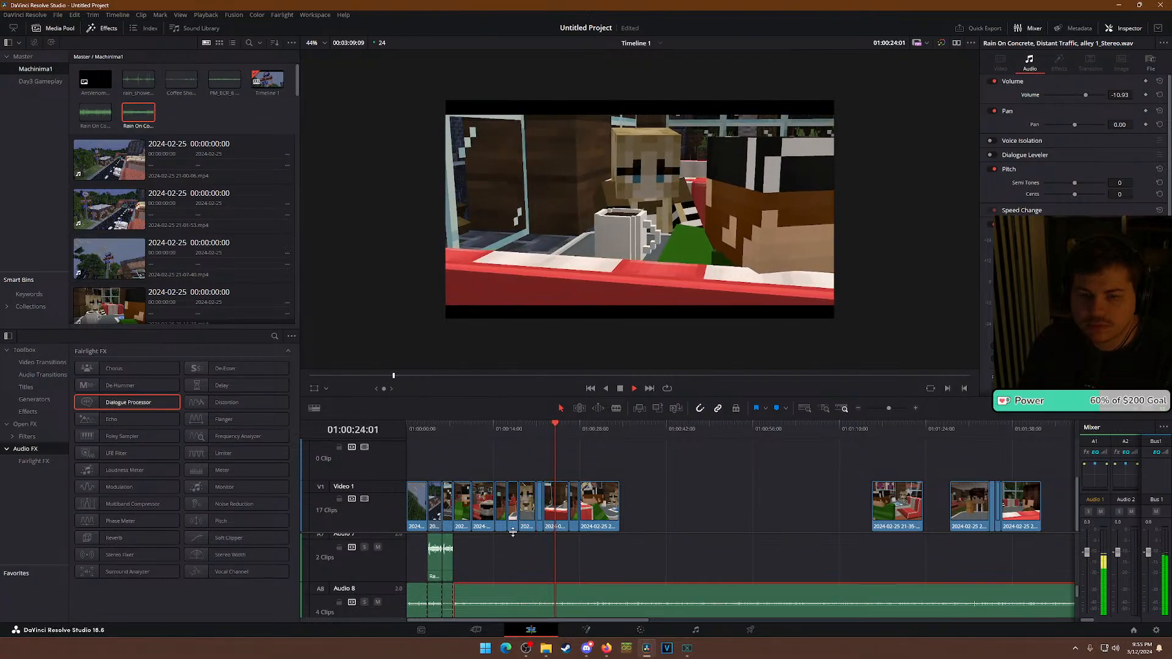
# Lower the long Coffee Shop.mp3 clip on Audio 5 to volume -5.71, and play back the interior scenes.
pyautogui.scroll(1, 569, 547)
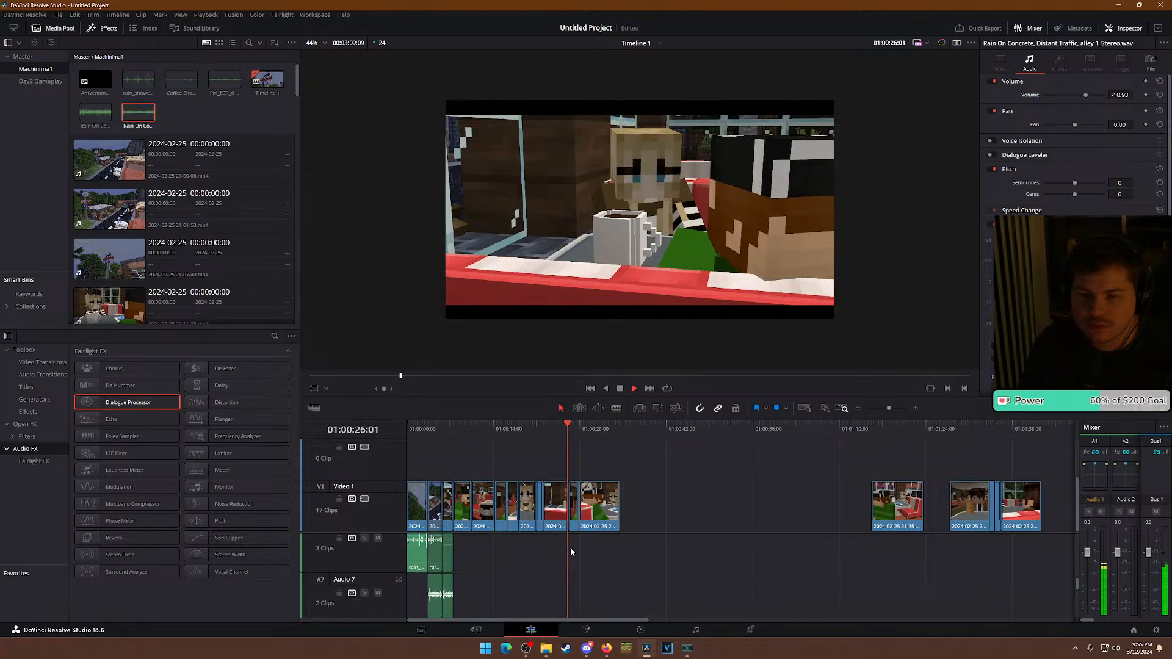
pyautogui.scroll(3, 569, 547)
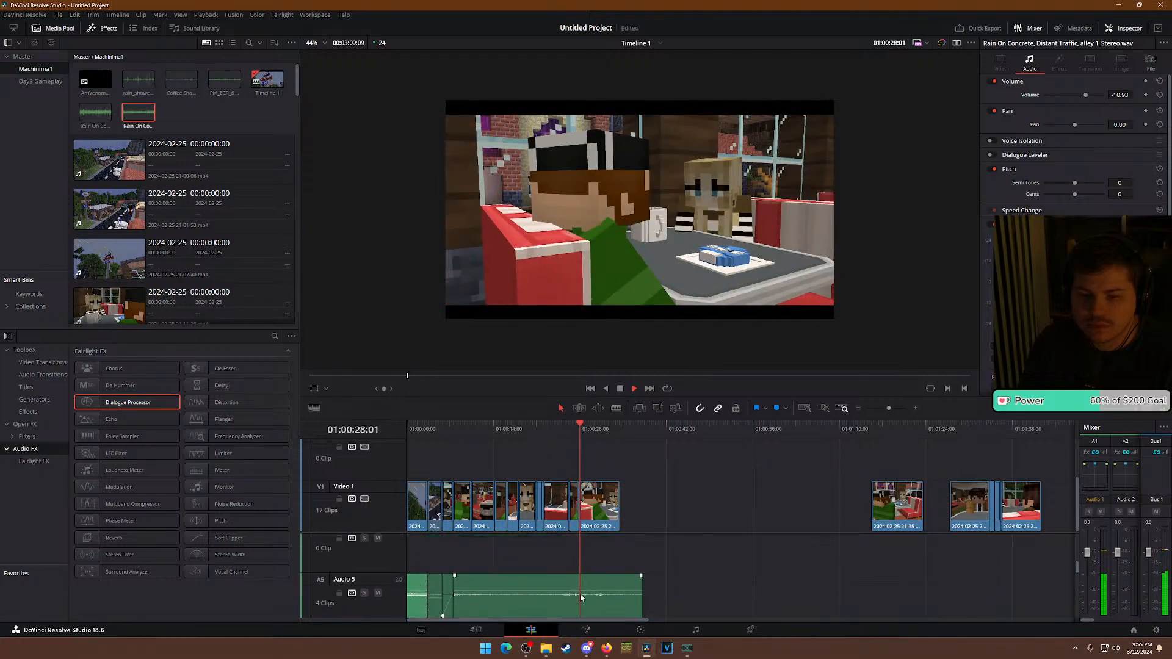
pyautogui.scroll(-1, 580, 593)
pyautogui.click(602, 555)
pyautogui.press('space')
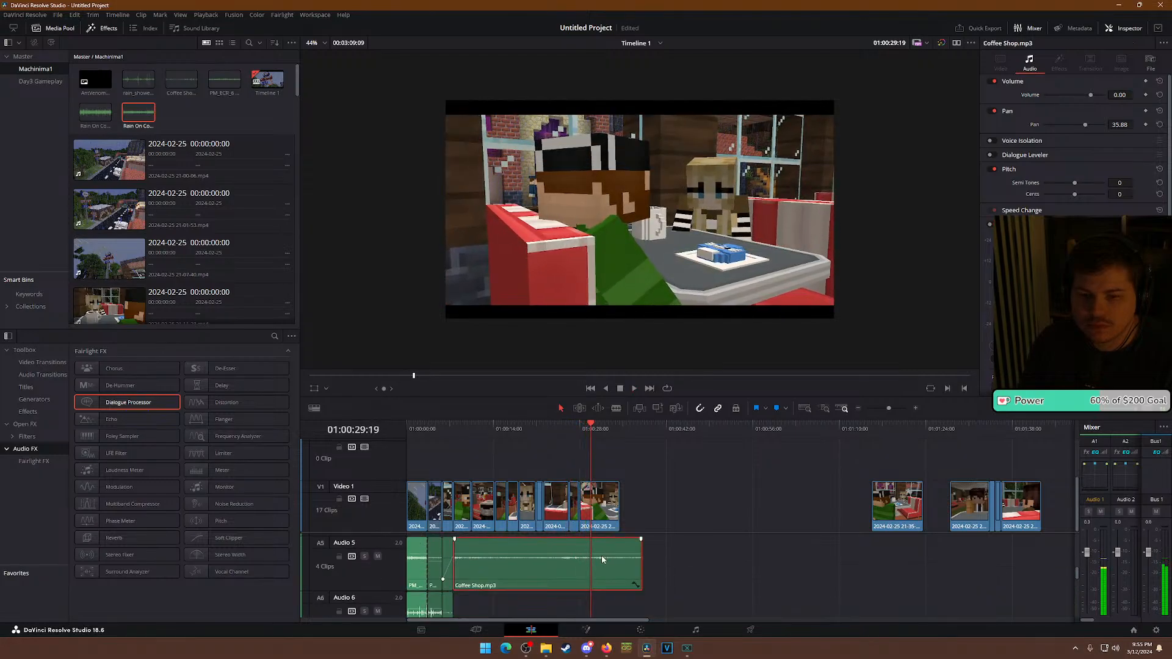
pyautogui.moveTo(602, 552); pyautogui.dragTo(601, 557)
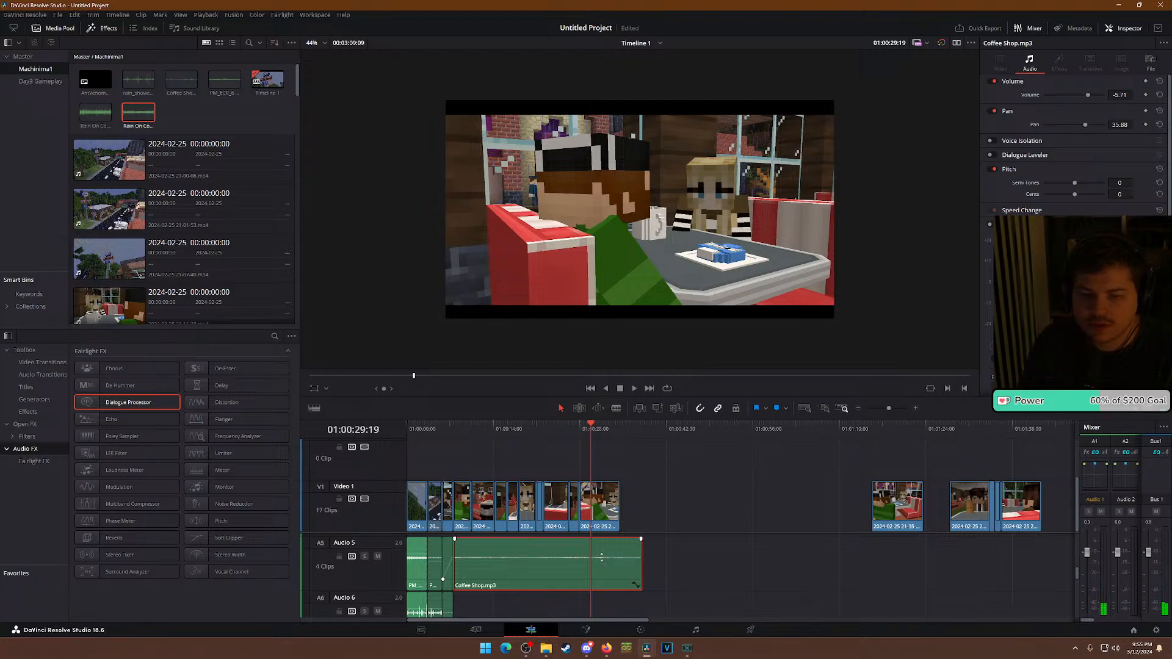
pyautogui.click(477, 428)
pyautogui.press('space')
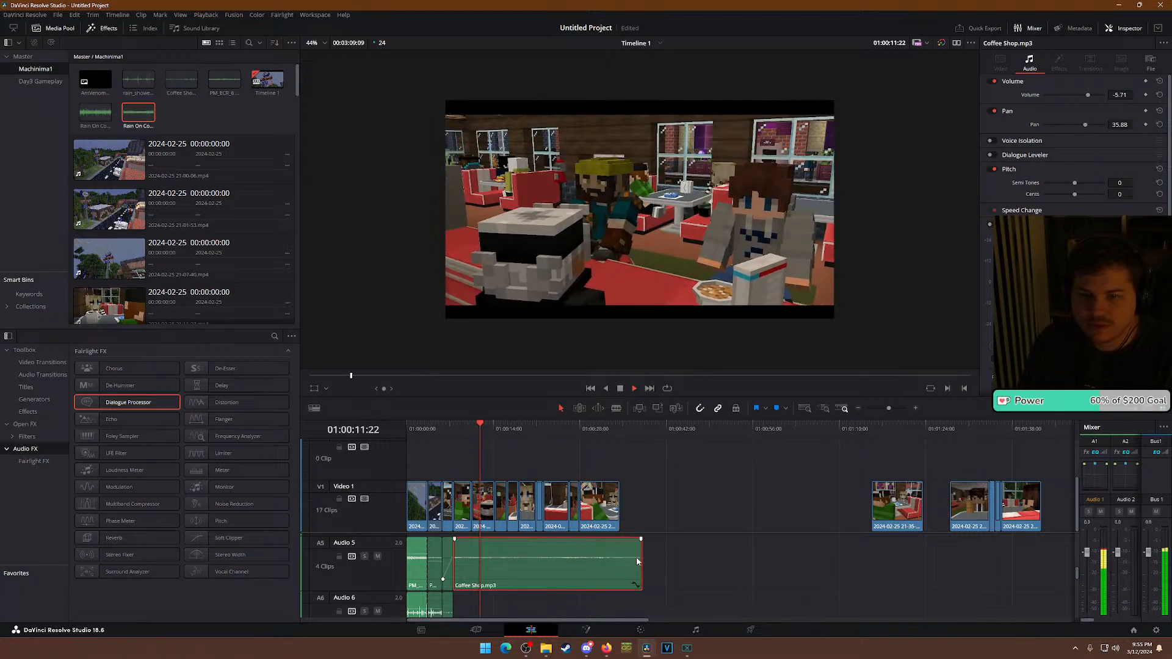
pyautogui.scroll(3, 537, 573)
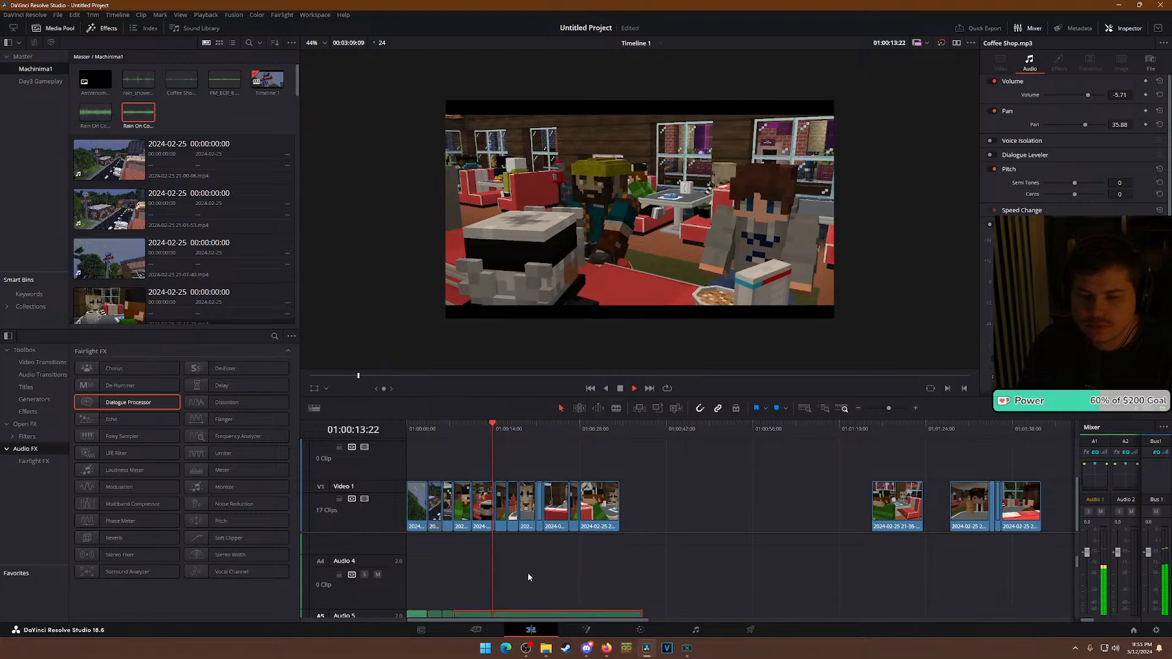
pyautogui.scroll(2, 521, 570)
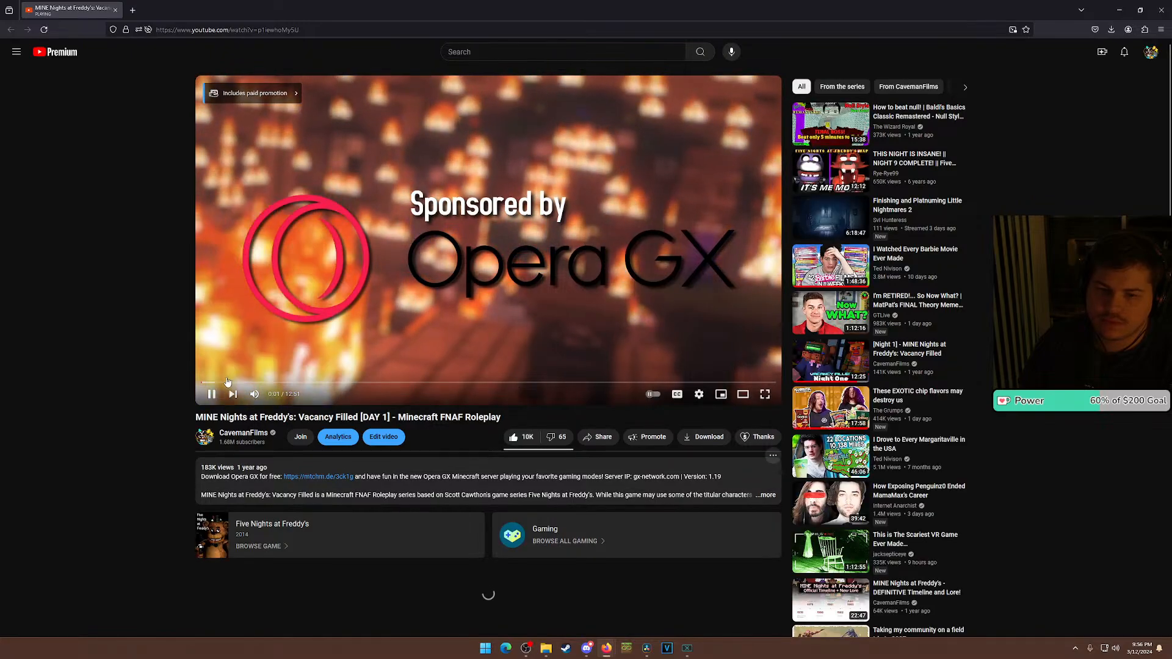
# In the browser, skip about a minute and a half into the MINE Nights at Freddy's [DAY 1] video, pause it, and return to the edit.
pyautogui.click(206, 383)
pyautogui.moveTo(205, 383); pyautogui.dragTo(278, 385)
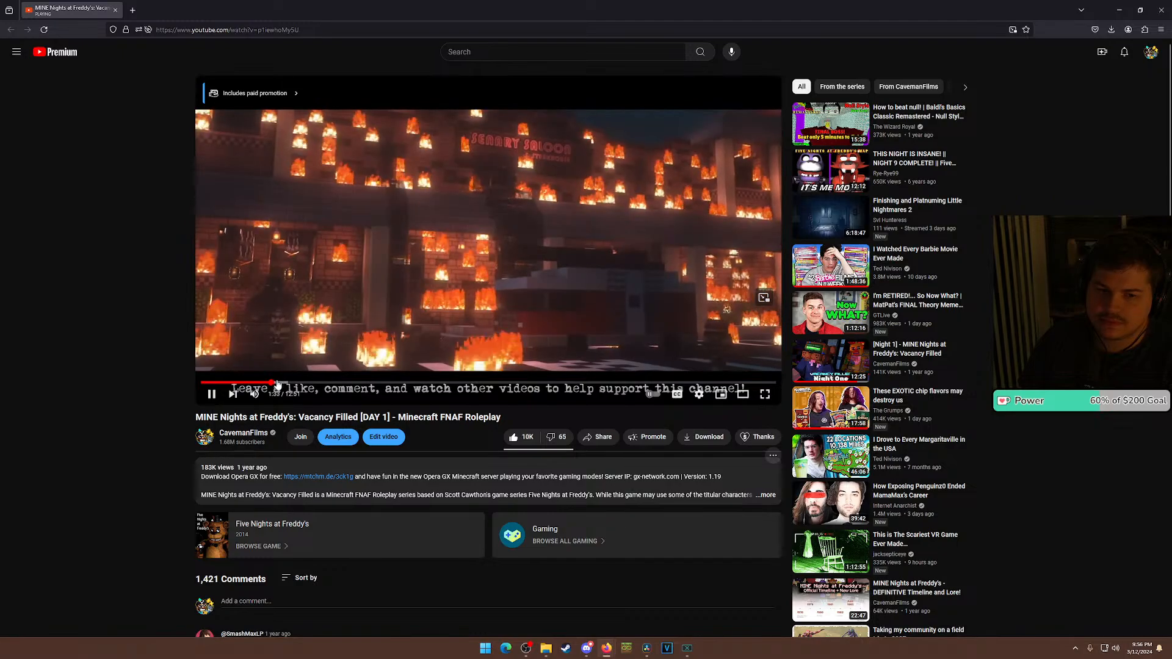
pyautogui.click(212, 394)
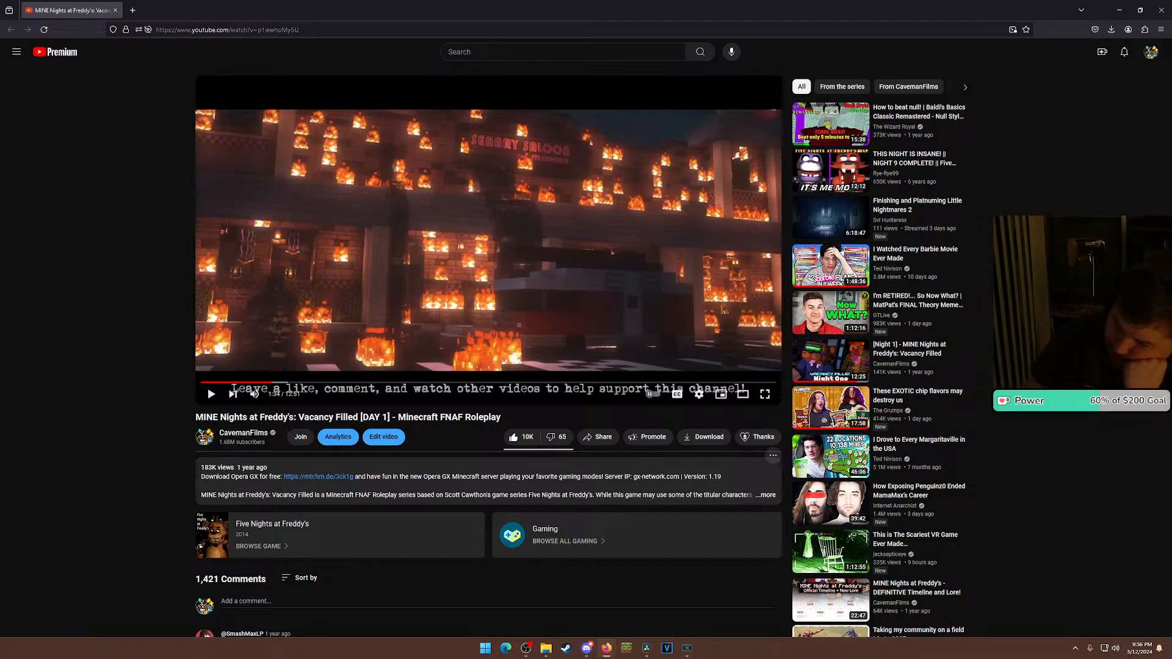
pyautogui.click(1120, 10)
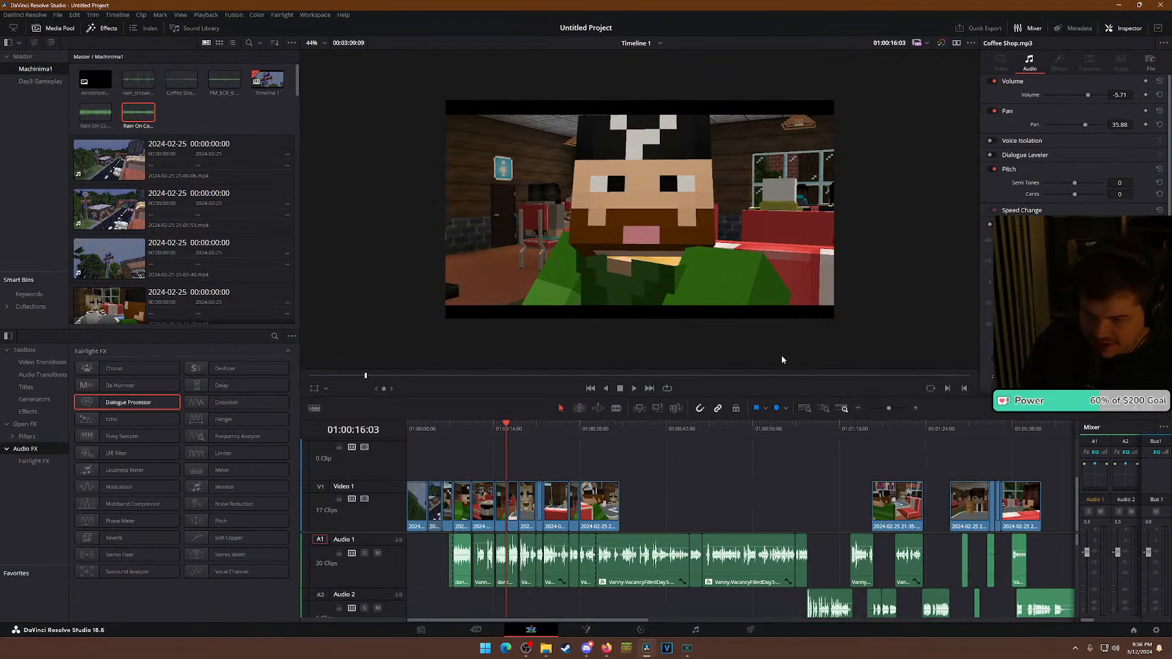
# Play back the coffee shop interior shots from the first close-up to check the dialogue against the ambient mix.
pyautogui.moveTo(531, 430); pyautogui.dragTo(471, 430)
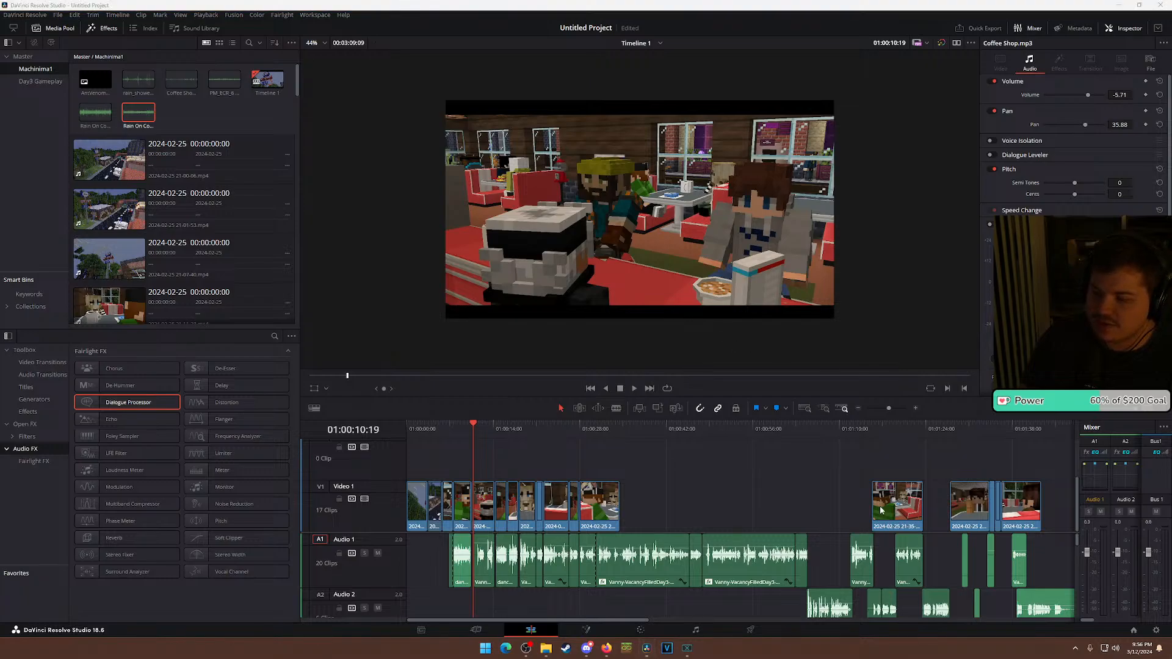
pyautogui.click(517, 427)
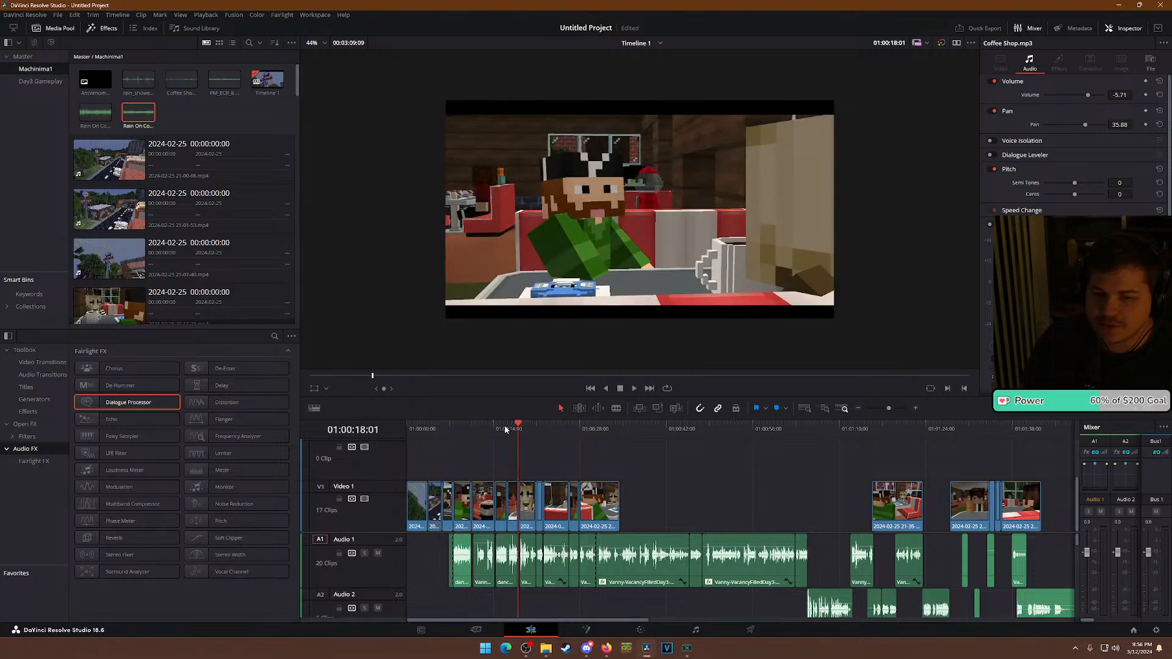
pyautogui.click(634, 389)
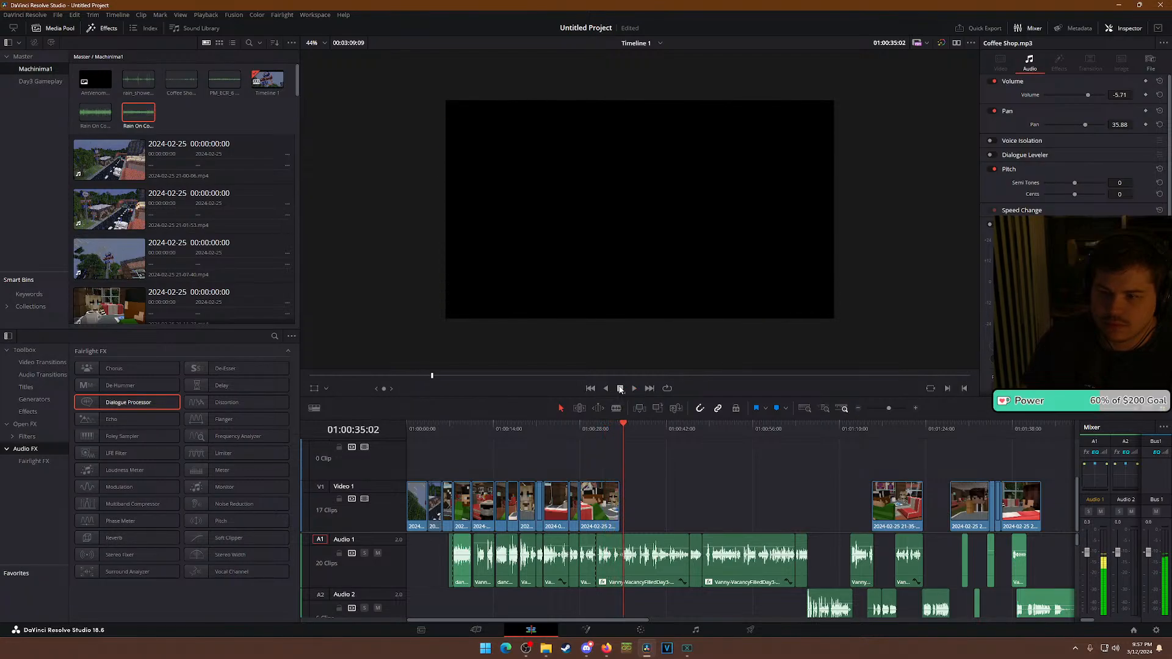
pyautogui.click(452, 429)
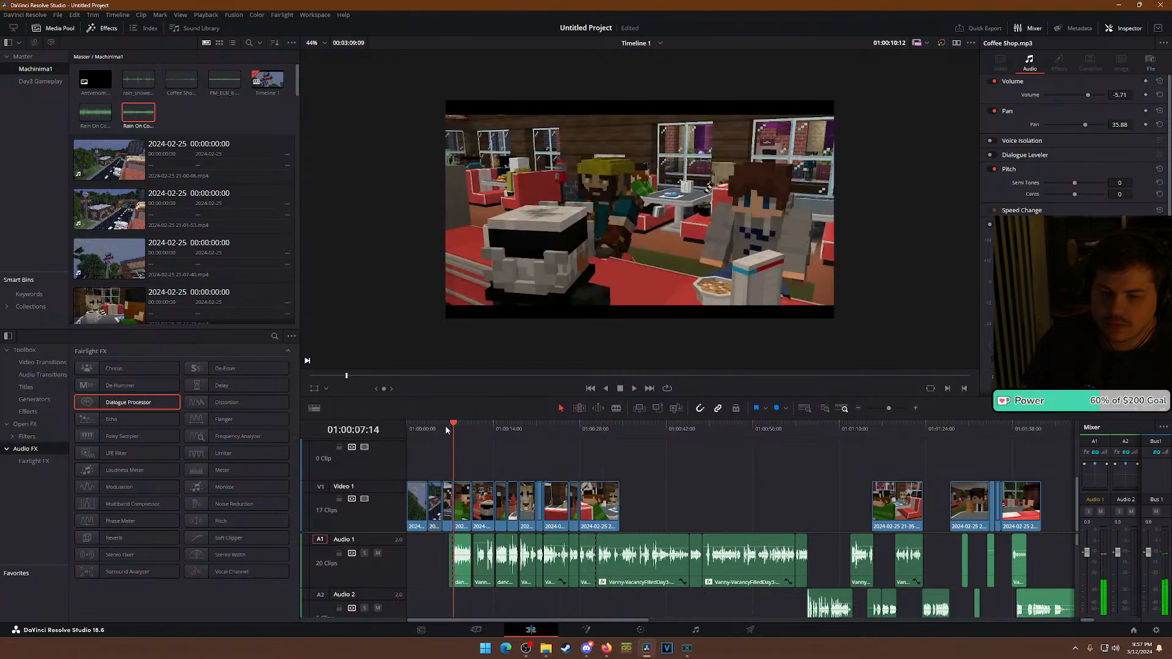
pyautogui.click(634, 388)
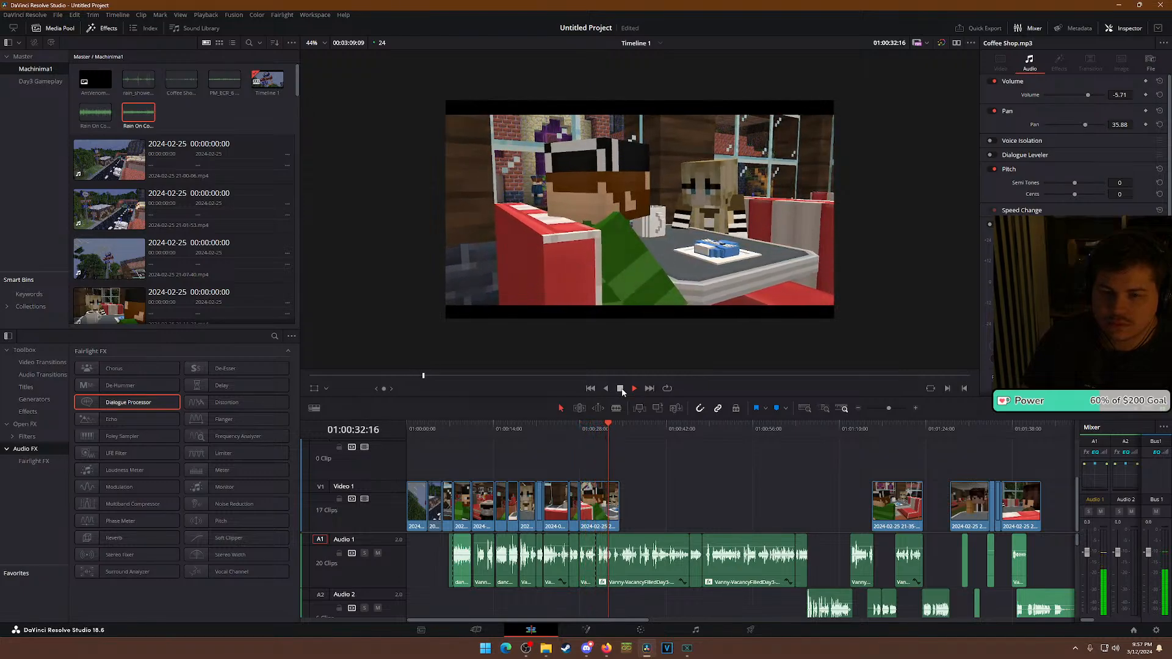
pyautogui.click(621, 390)
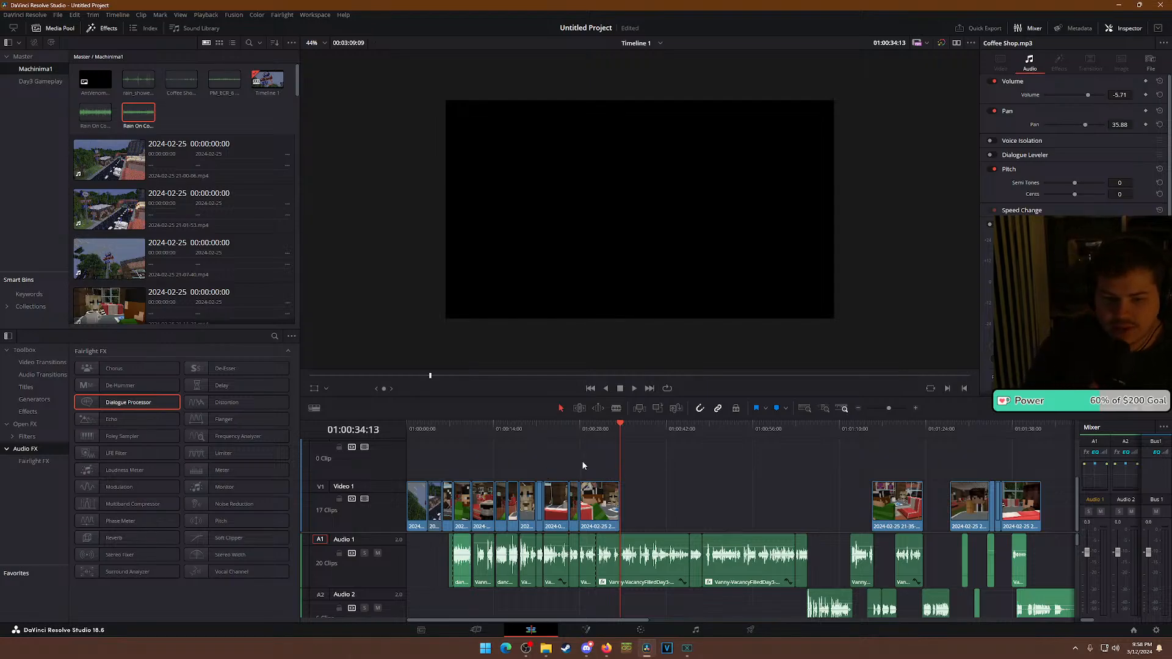
pyautogui.click(455, 429)
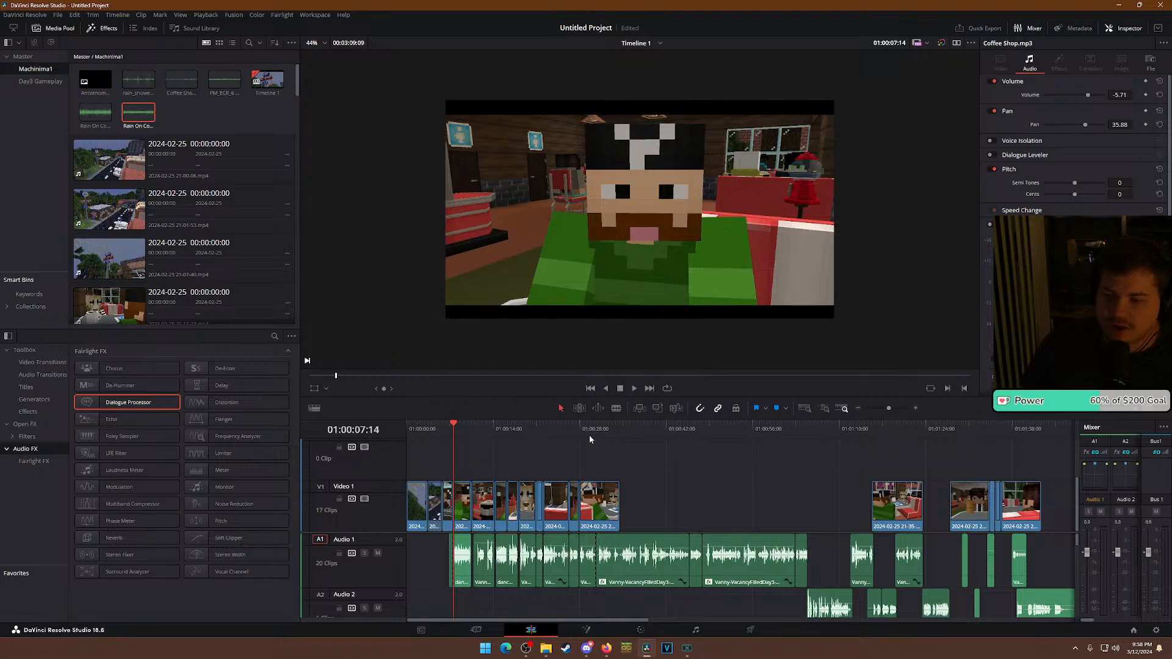
# Play back the coffee shop interior shots and lower the Bus 1 master level to -1.2 while listening to the dialogue.
pyautogui.scroll(-2, 629, 597)
pyautogui.scroll(2, 629, 596)
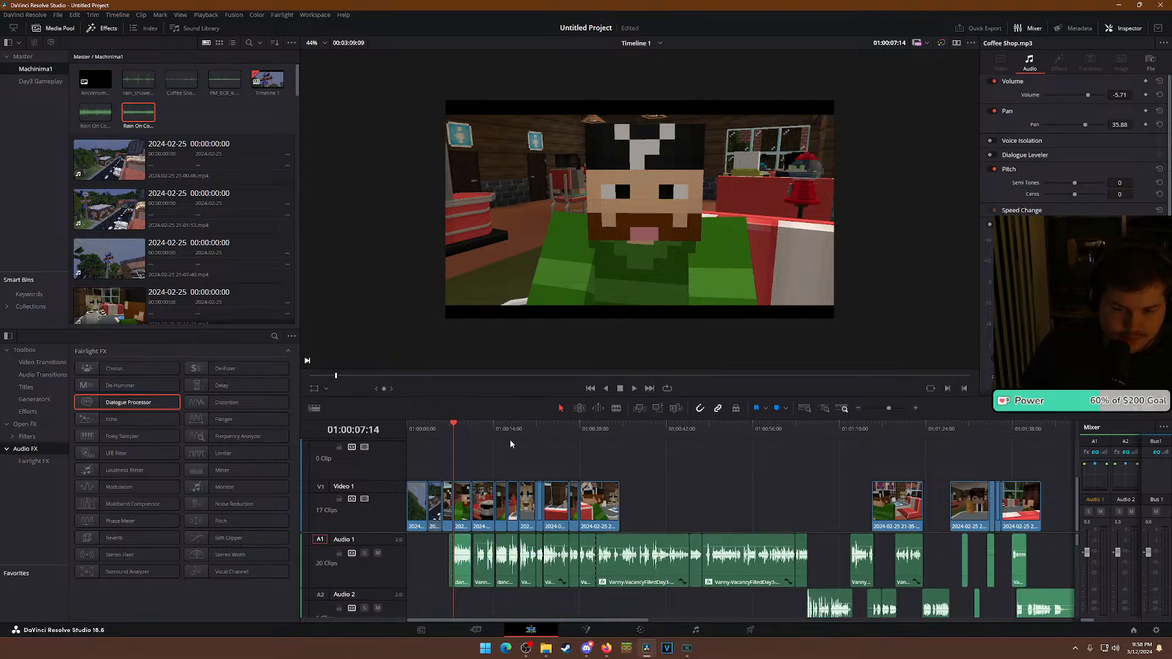
pyautogui.click(471, 427)
pyautogui.click(495, 429)
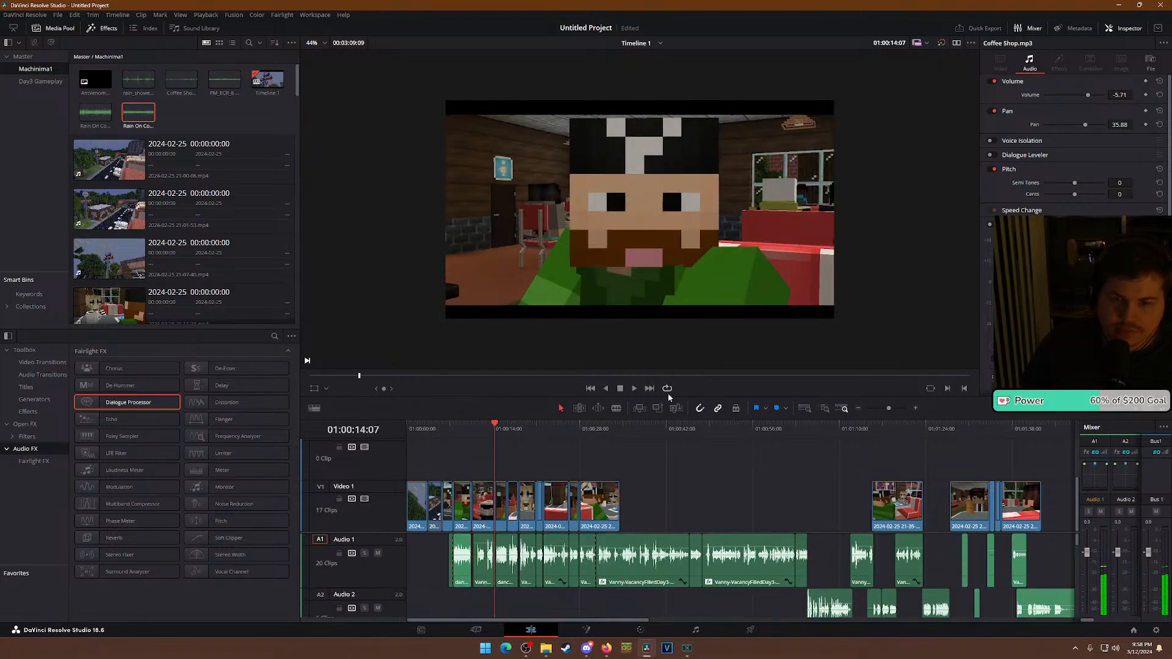
pyautogui.click(635, 393)
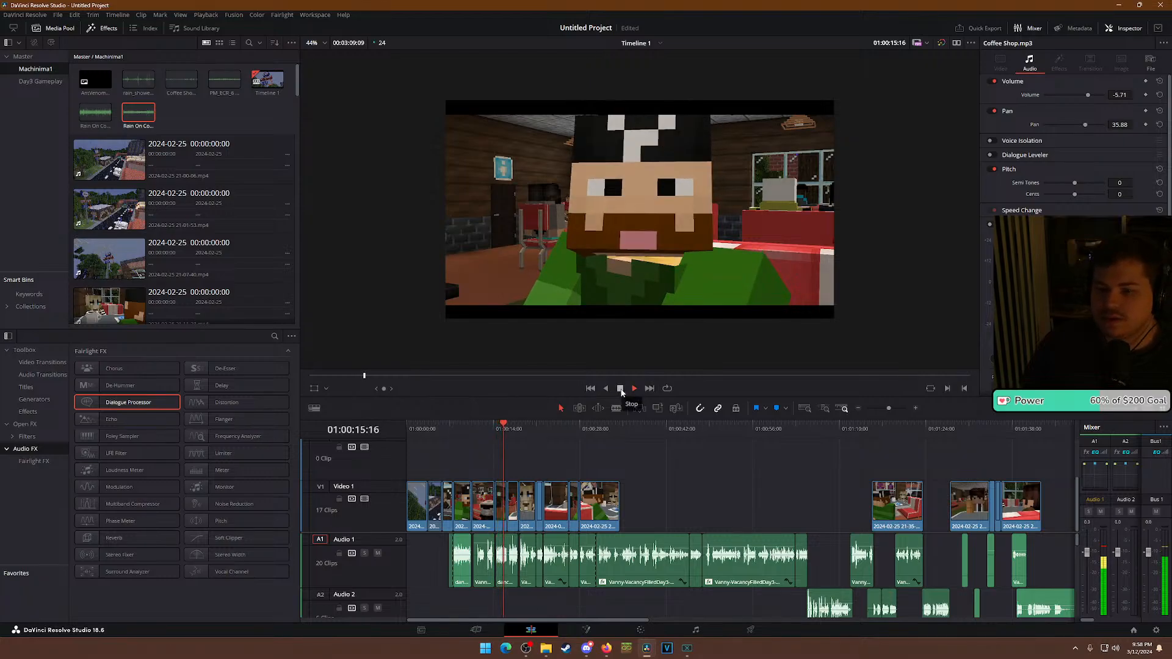
pyautogui.click(621, 389)
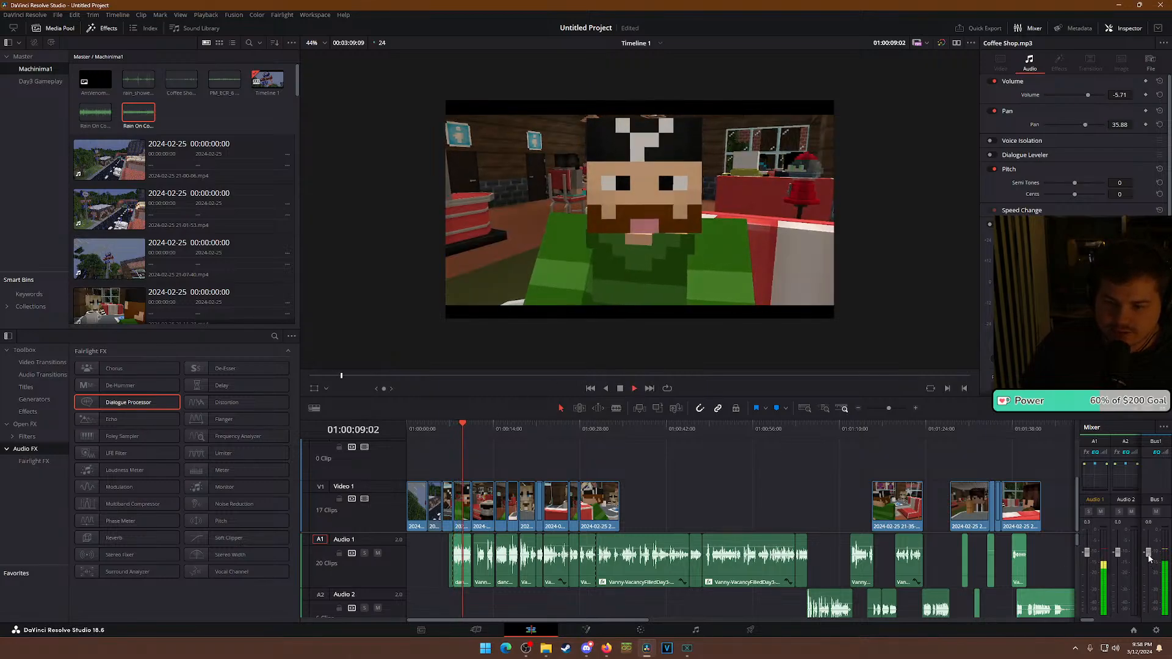
pyautogui.moveTo(1148, 554); pyautogui.dragTo(1149, 560)
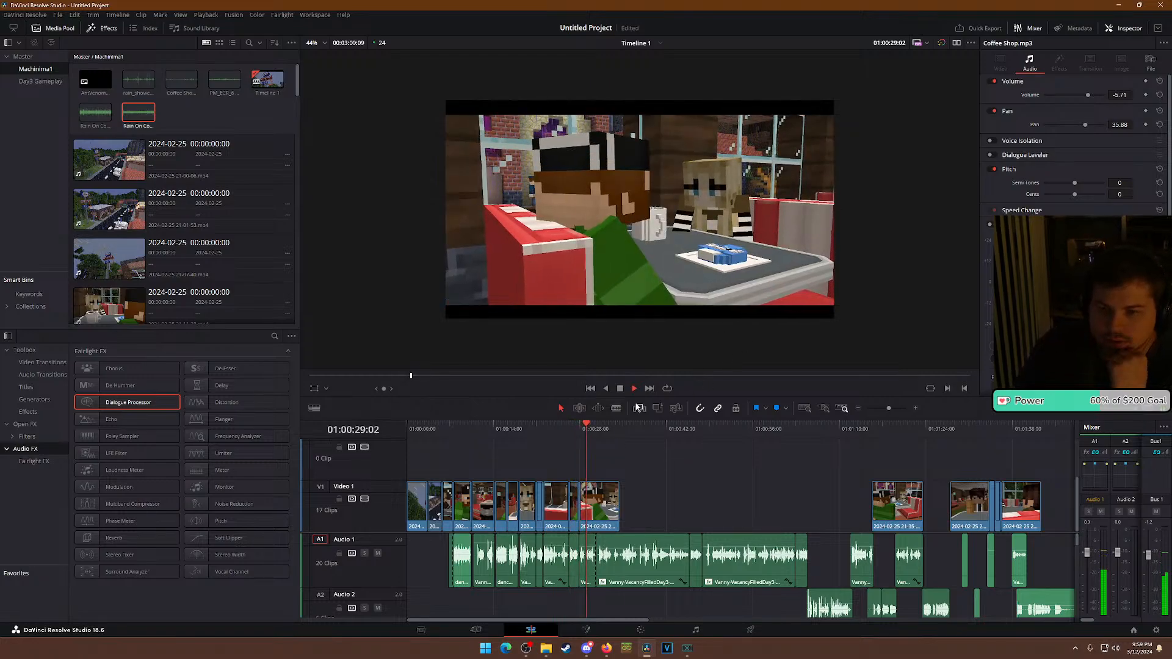
pyautogui.click(621, 390)
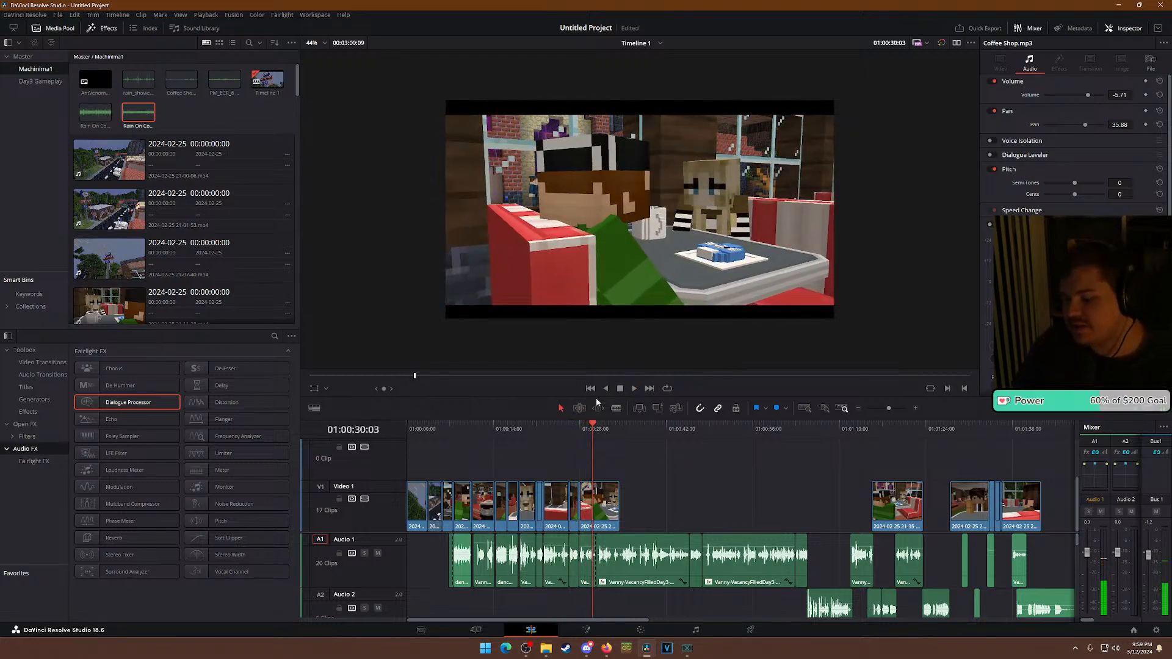
# Switch to the browser showing the YouTube video.
pyautogui.hotkey('alt', 'Tab')
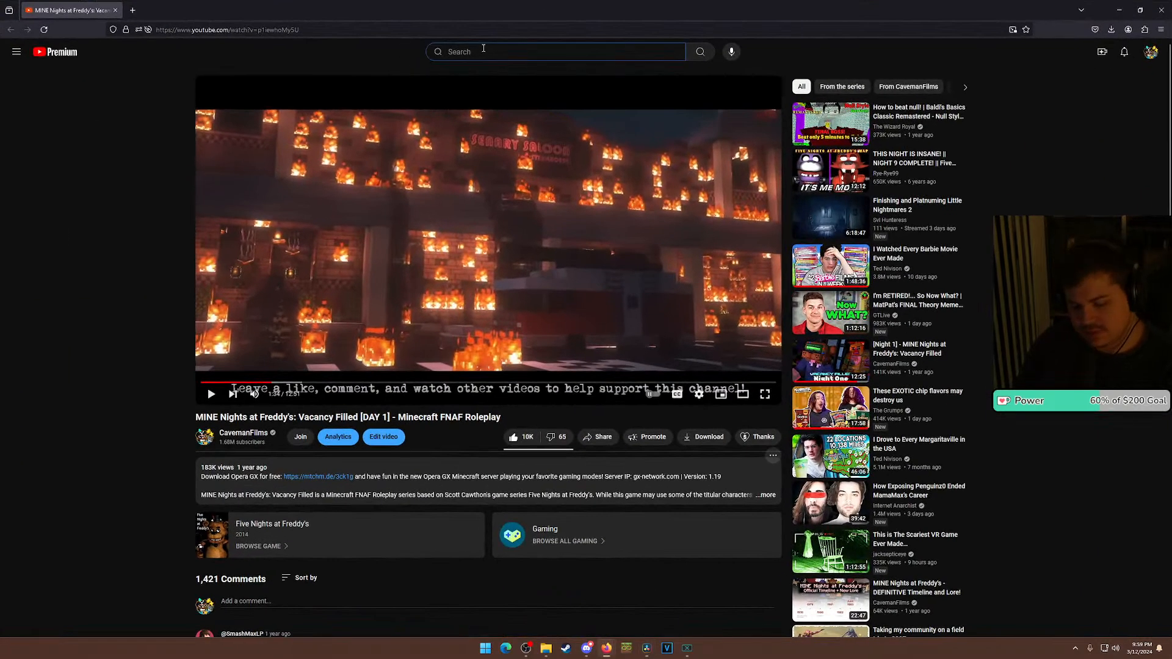
pyautogui.write('vacancy filled')
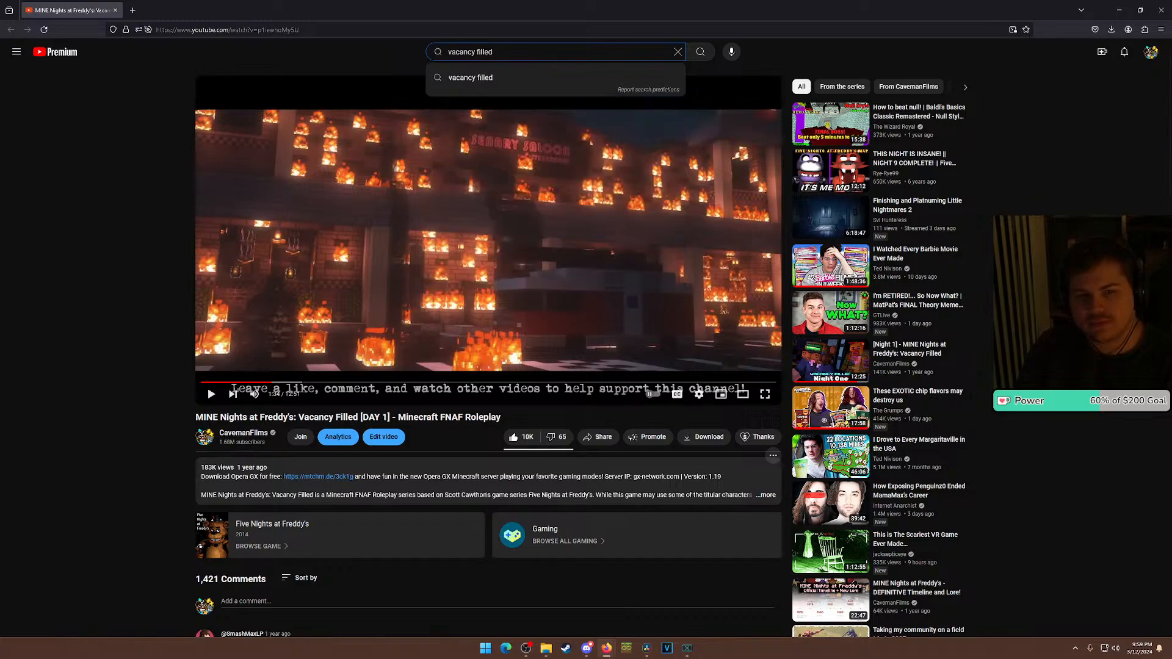
pyautogui.press('BackSpace')
pyautogui.press('BackSpace')
pyautogui.press('BackSpace')
pyautogui.press('BackSpace')
pyautogui.press('BackSpace')
pyautogui.press('BackSpace')
pyautogui.press('BackSpace')
pyautogui.press('BackSpace')
pyautogui.press('BackSpace')
pyautogui.press('BackSpace')
pyautogui.press('BackSpace')
pyautogui.press('BackSpace')
pyautogui.press('BackSpace')
pyautogui.press('BackSpace')
pyautogui.press('BackSpace')
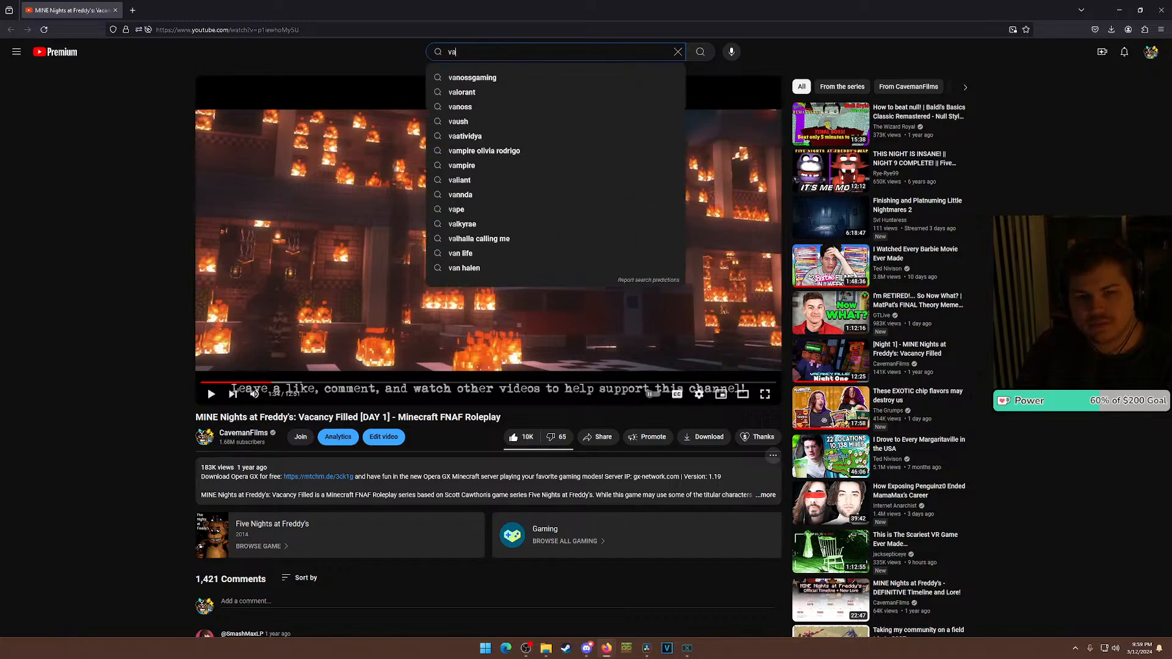
# Search YouTube for "senary saloon episode 7" and open the MINE Nights at Freddy's SENARY SALOON | Night 7 video.
pyautogui.write('senary saloon episode 7')
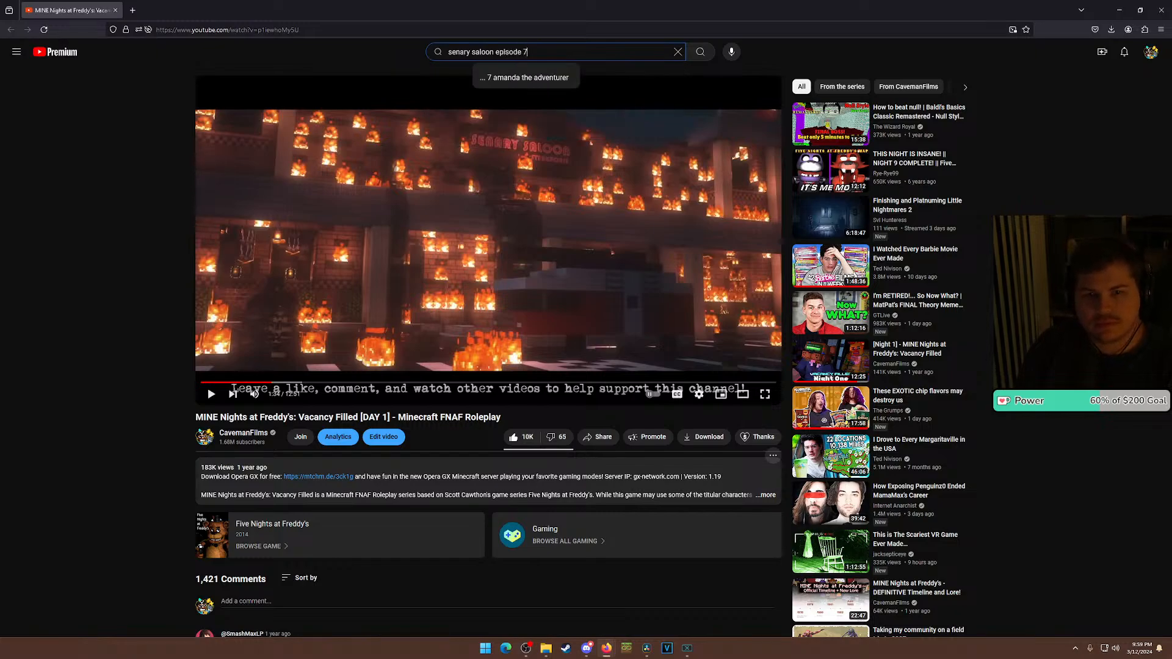
pyautogui.press('Return')
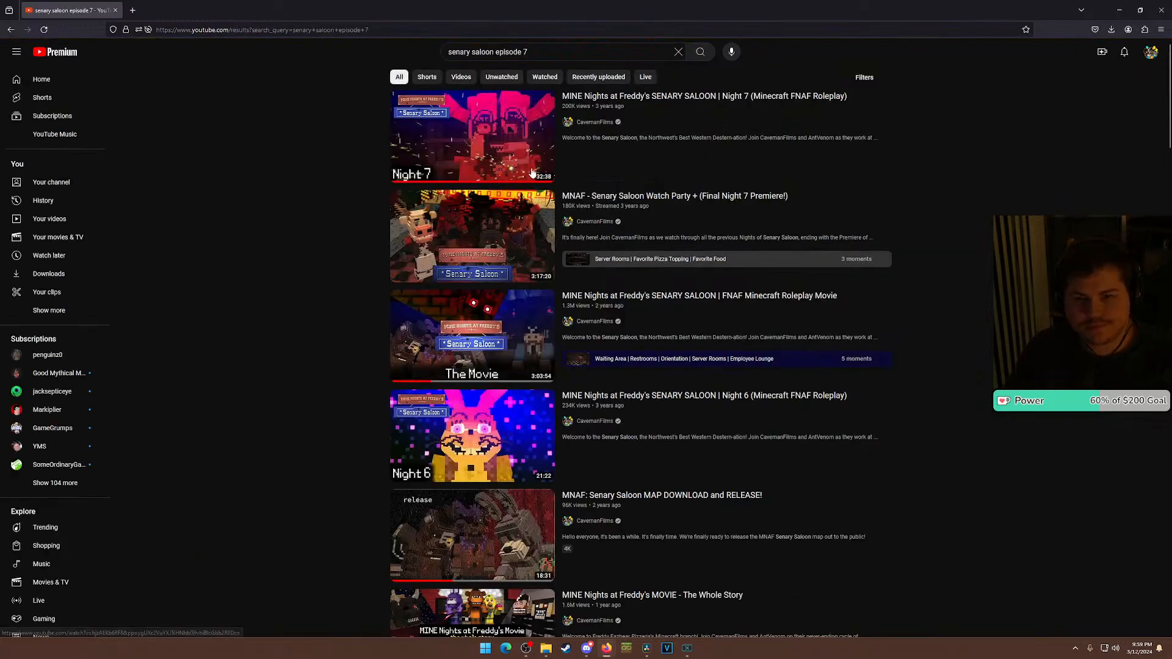
pyautogui.click(641, 105)
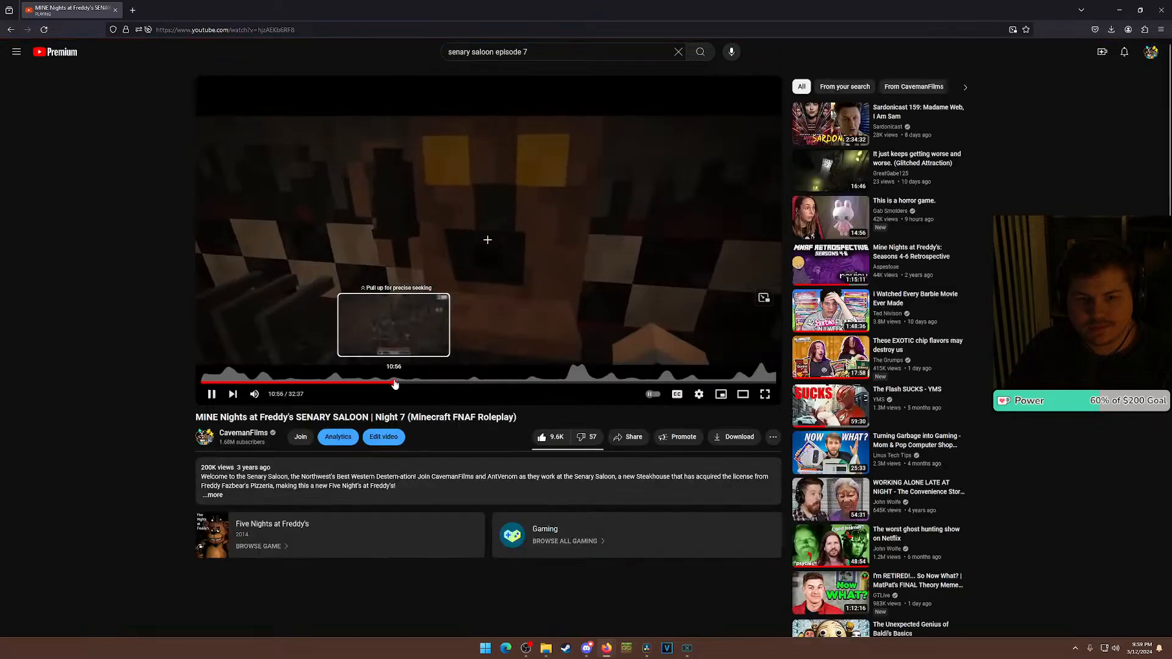
# Watch the Night 7 video from around the 21-minute mark, pause it at 21:45, and return to the edit.
pyautogui.click(416, 383)
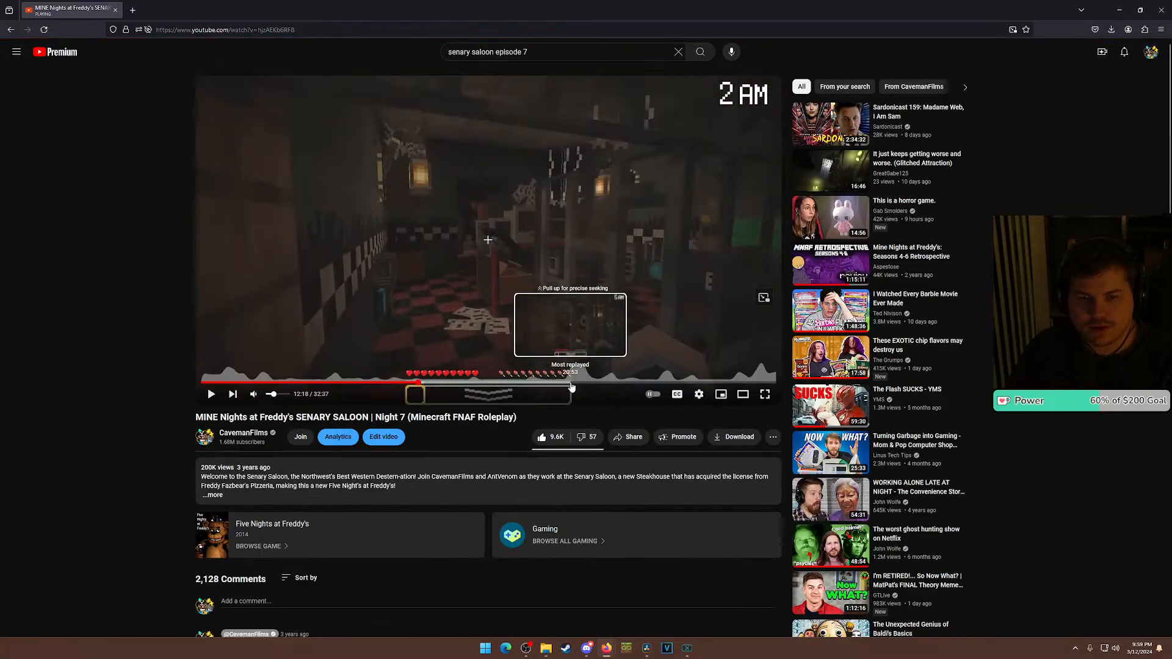
pyautogui.click(578, 383)
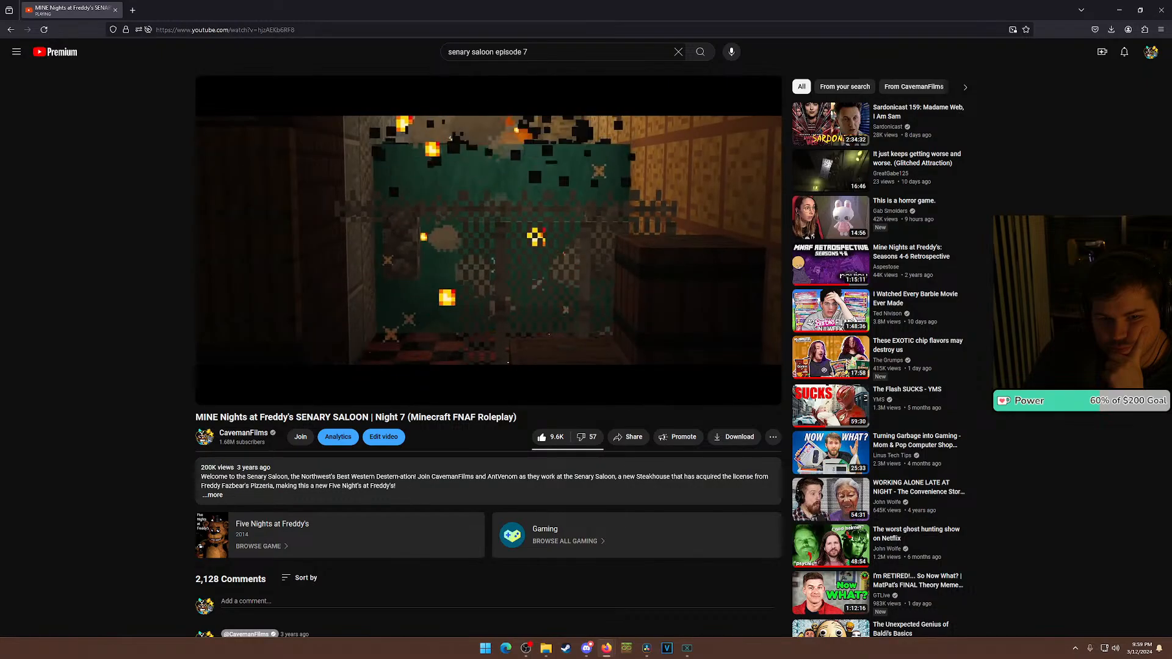
pyautogui.press('space')
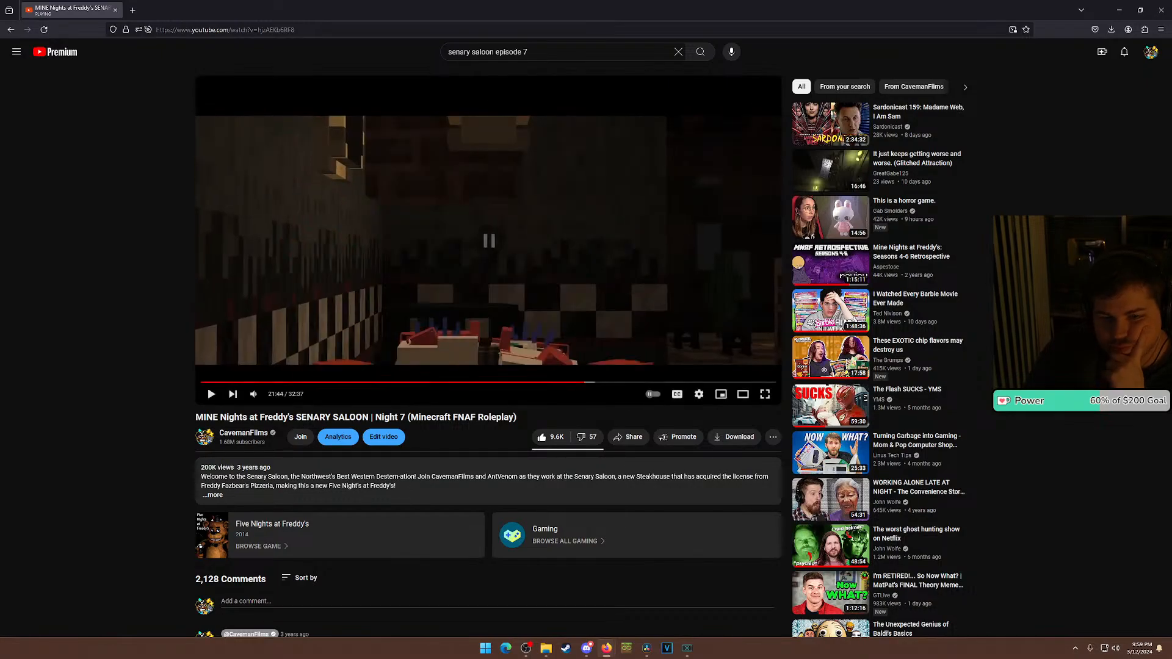
pyautogui.press('space')
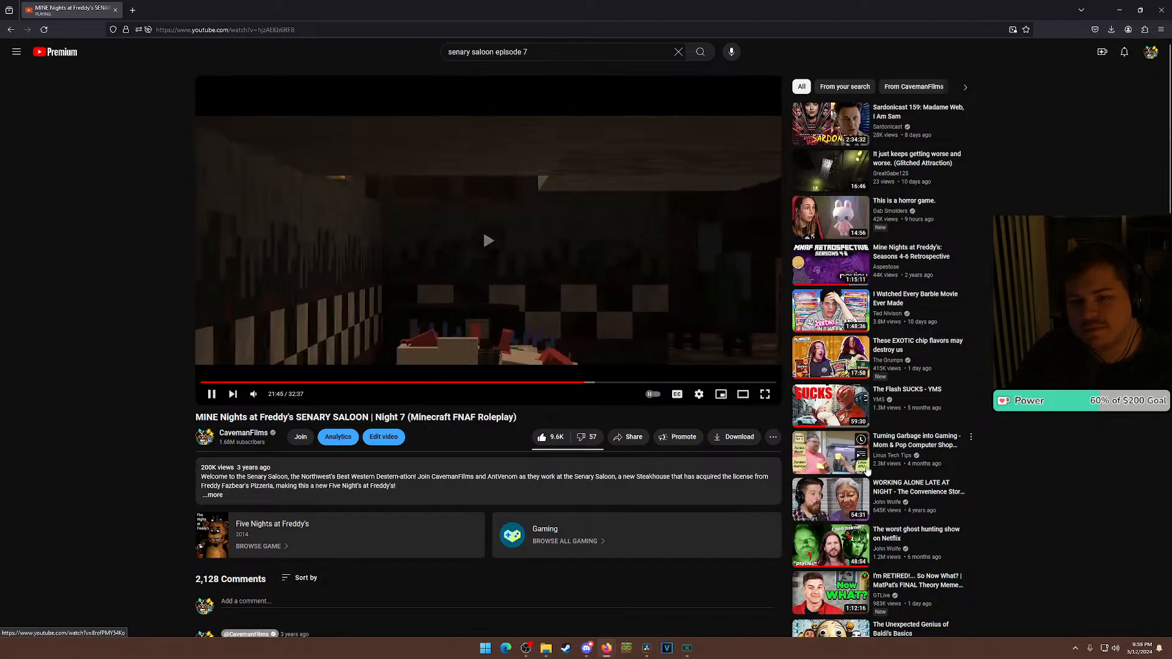
pyautogui.press('space')
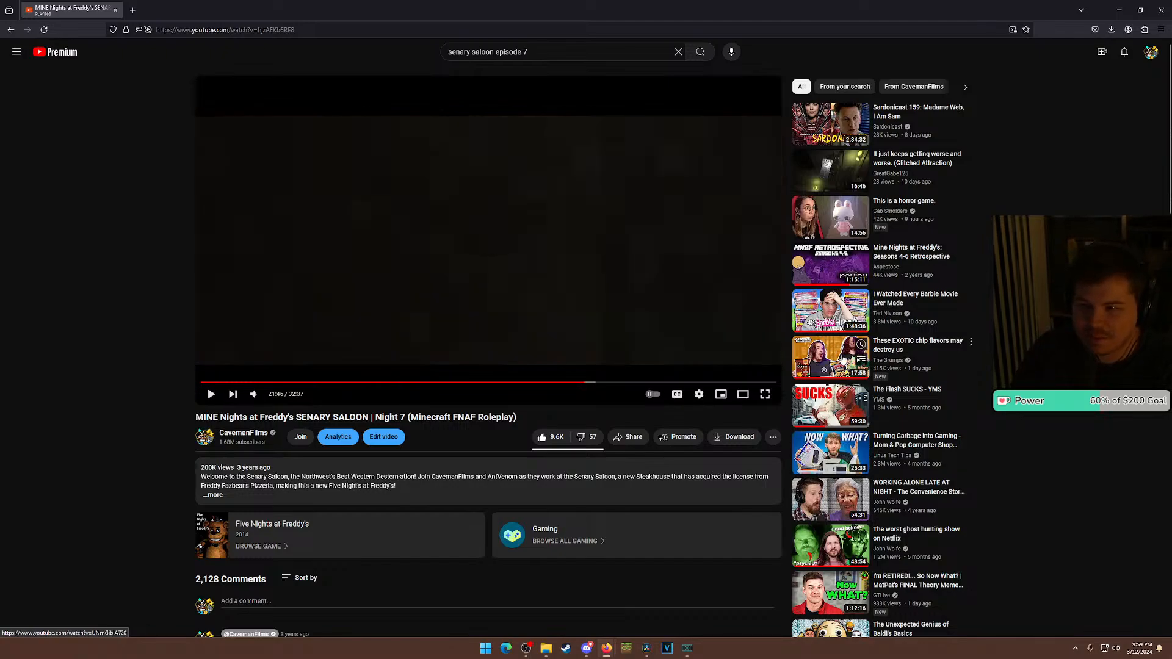
pyautogui.click(1122, 11)
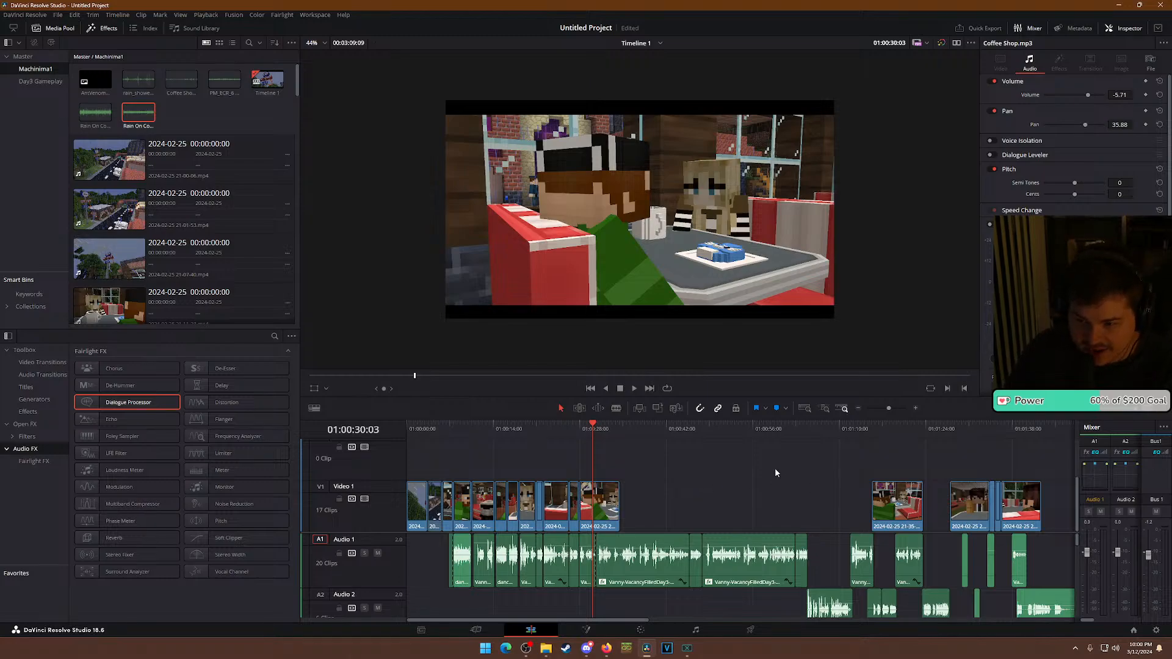
pyautogui.moveTo(614, 431); pyautogui.dragTo(602, 434)
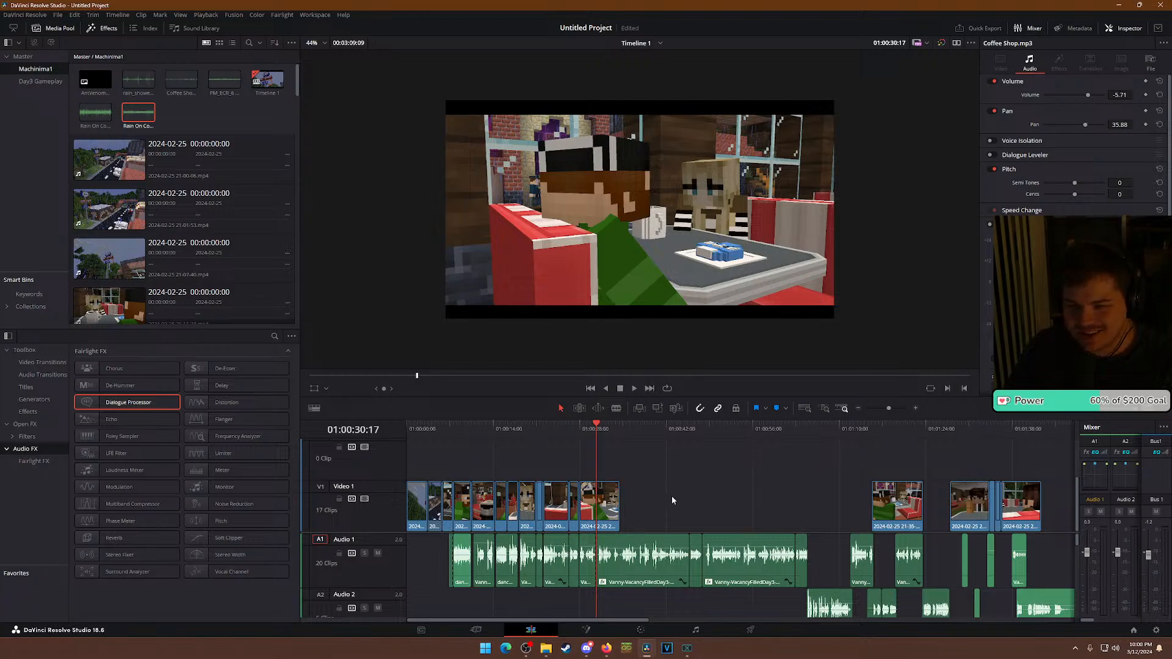
pyautogui.scroll(5, 672, 493)
pyautogui.click(874, 431)
pyautogui.click(907, 431)
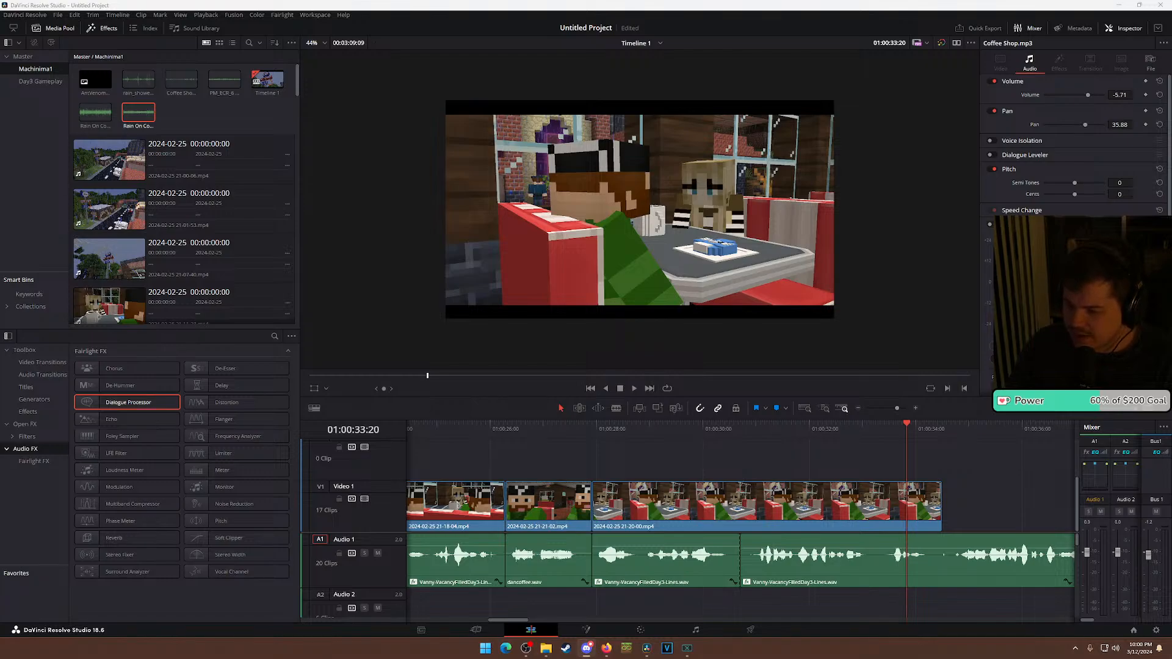
# Switch to the browser, expand the Night 7 video's description, and return to DaVinci Resolve.
pyautogui.hotkey('alt', 'Tab')
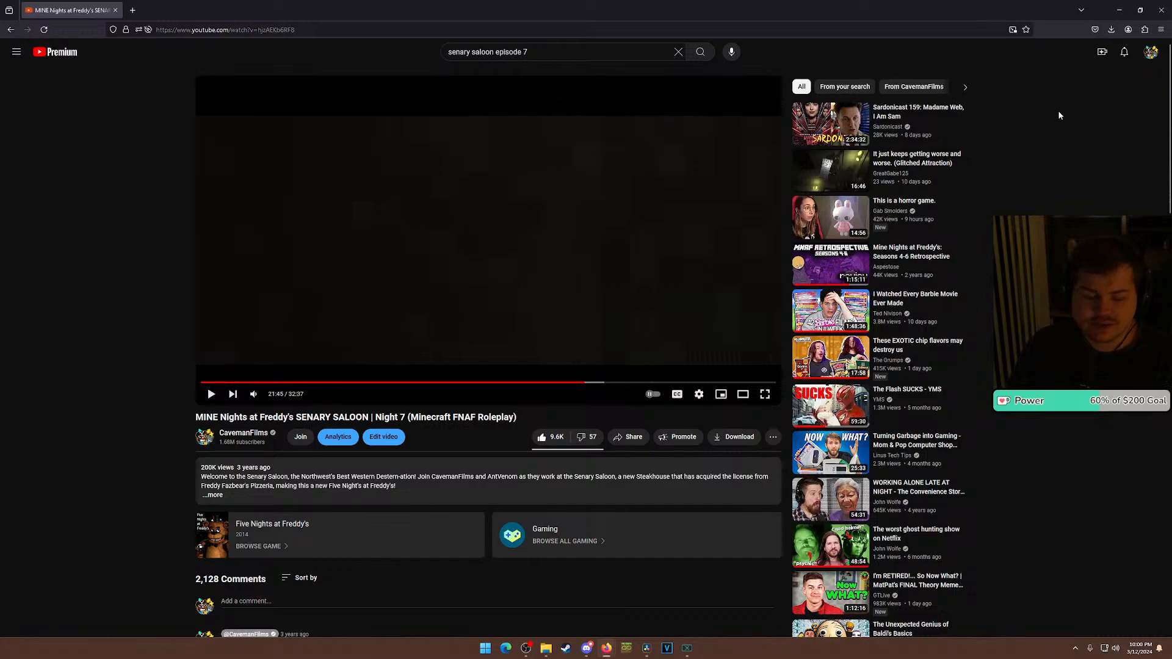
pyautogui.click(465, 479)
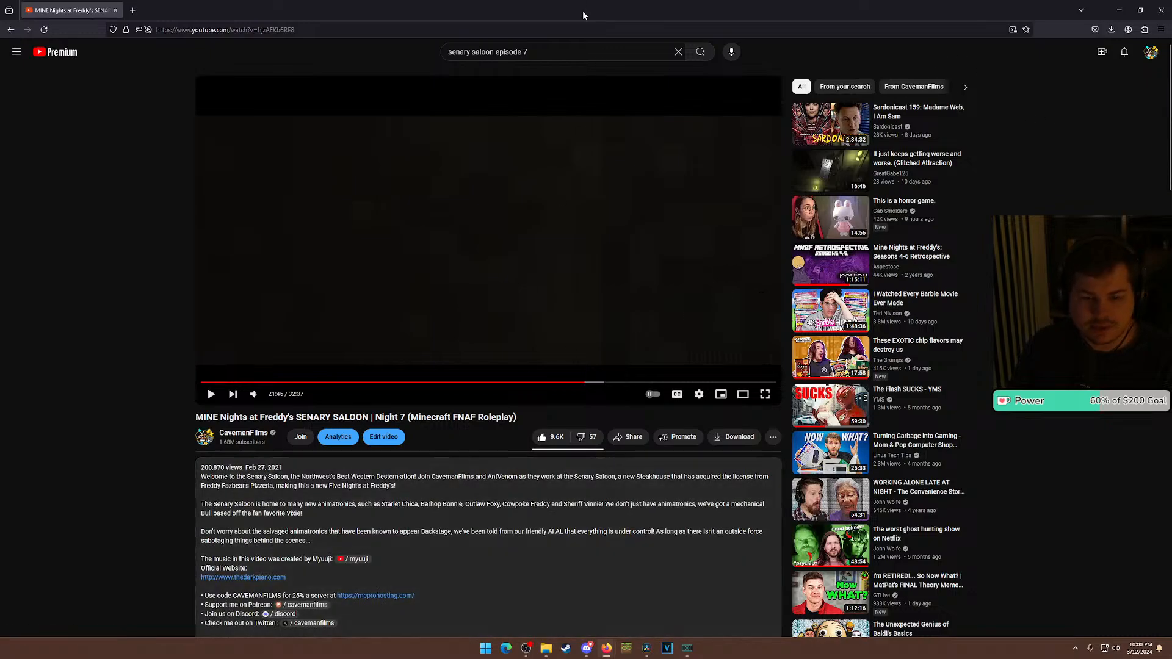
pyautogui.hotkey('alt', 'Tab')
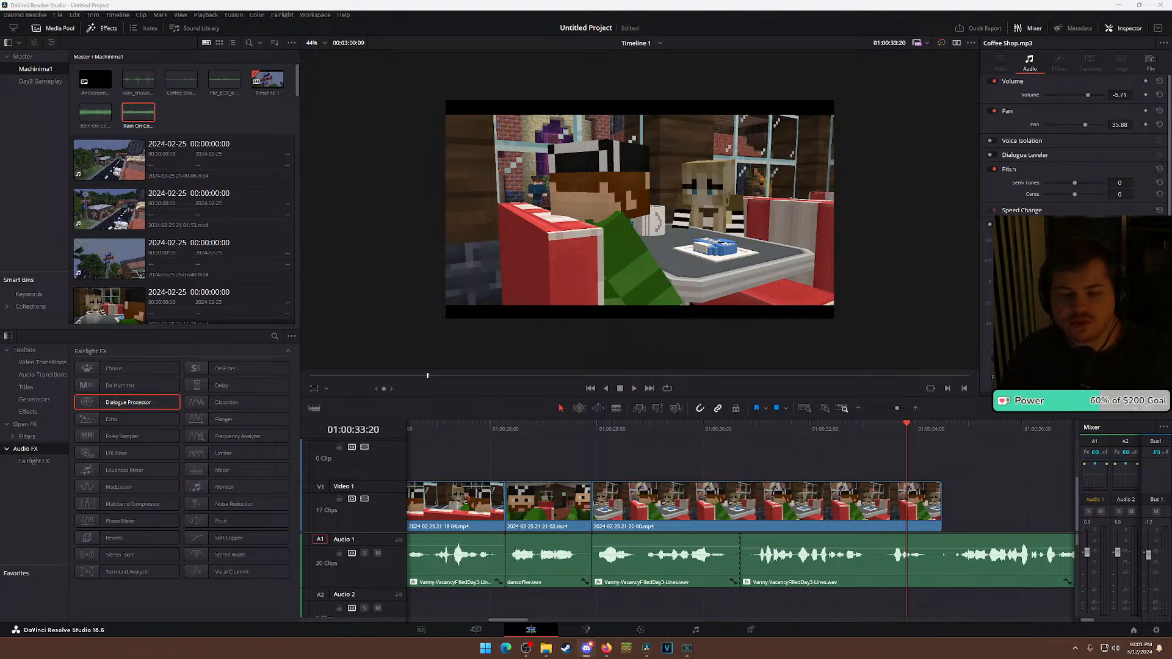
# Scrub over the table shot and the gap after it, and step back through the preceding close-up to 01:00:27:17.
pyautogui.moveTo(928, 428); pyautogui.dragTo(953, 428)
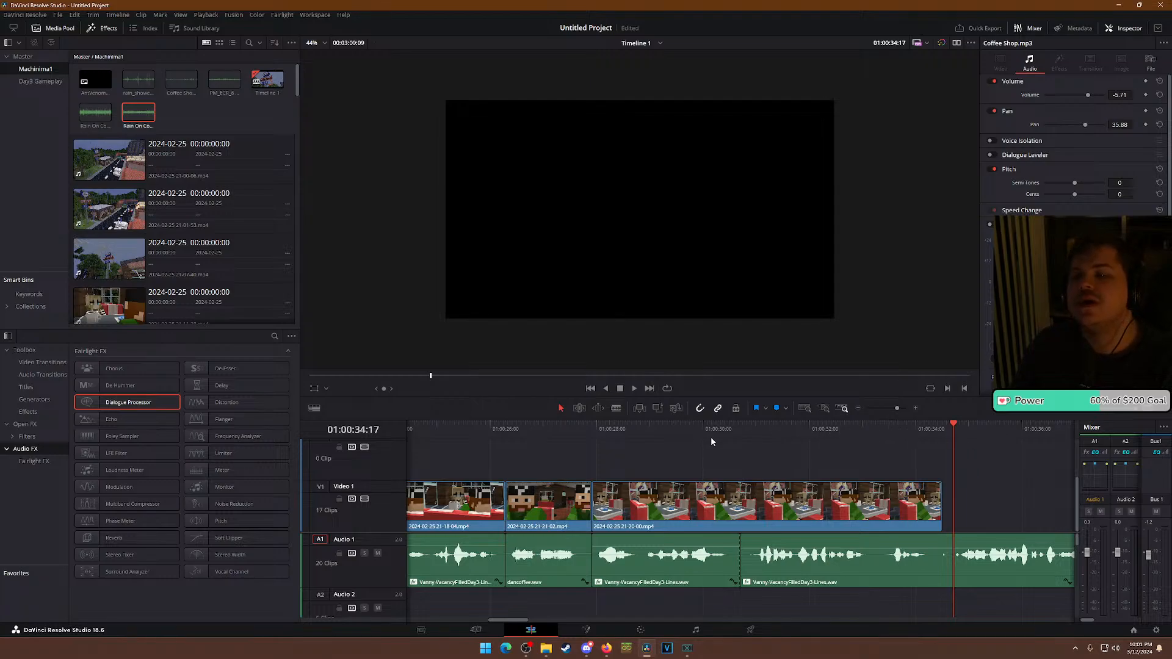
pyautogui.moveTo(771, 430); pyautogui.dragTo(679, 444)
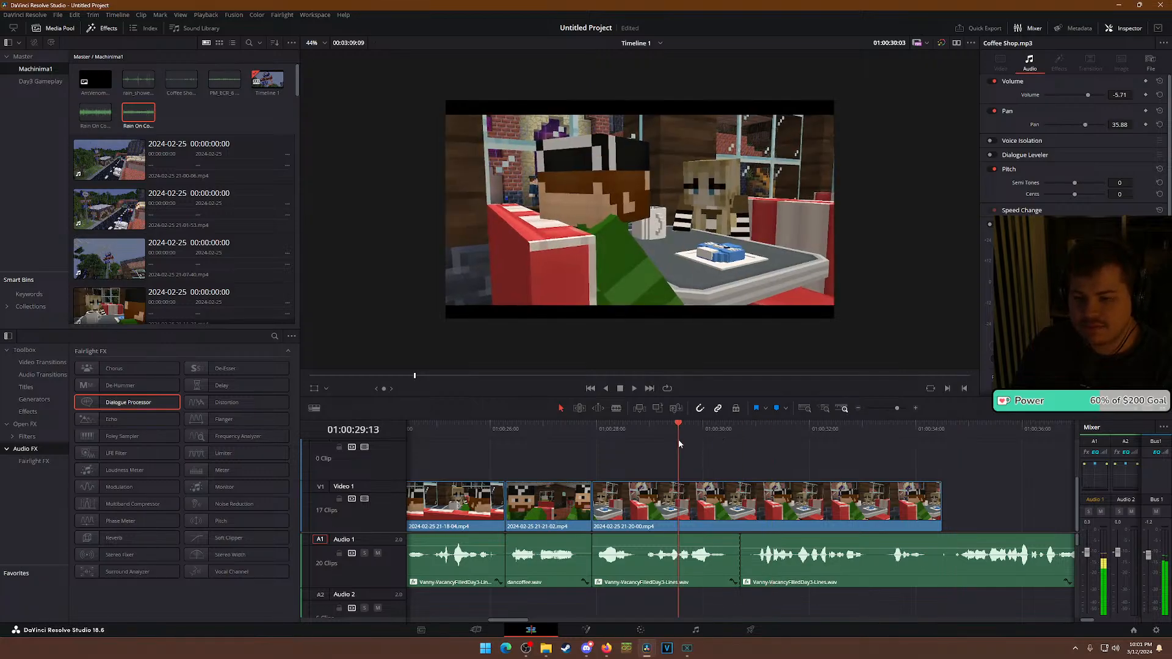
pyautogui.click(908, 433)
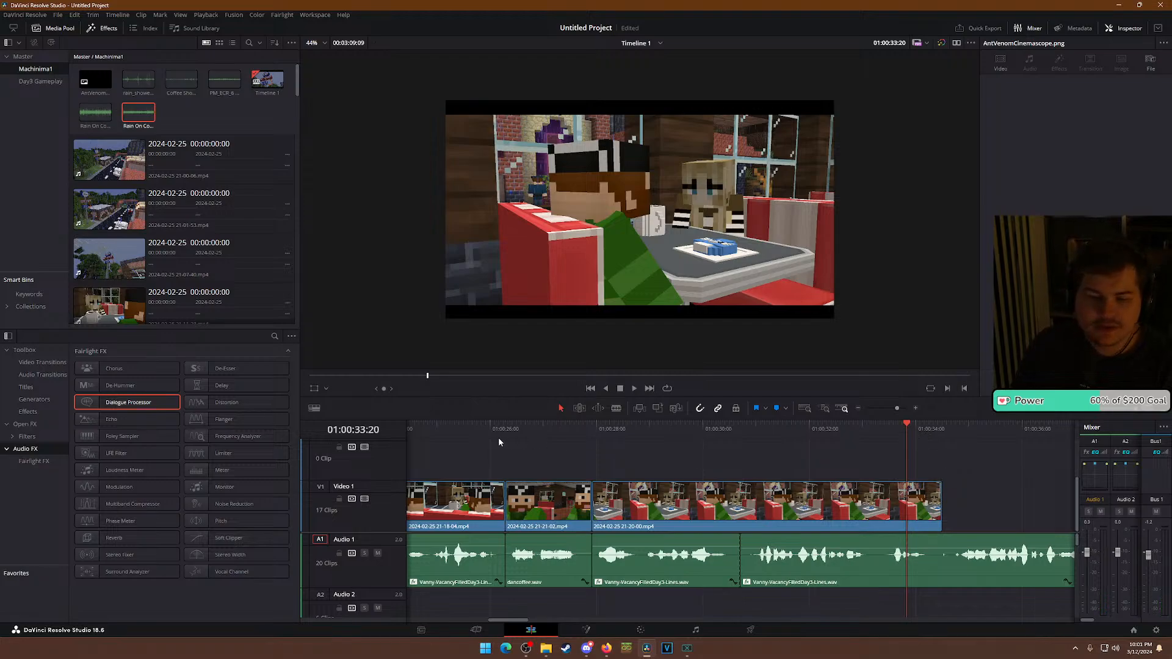
pyautogui.click(474, 430)
pyautogui.click(580, 430)
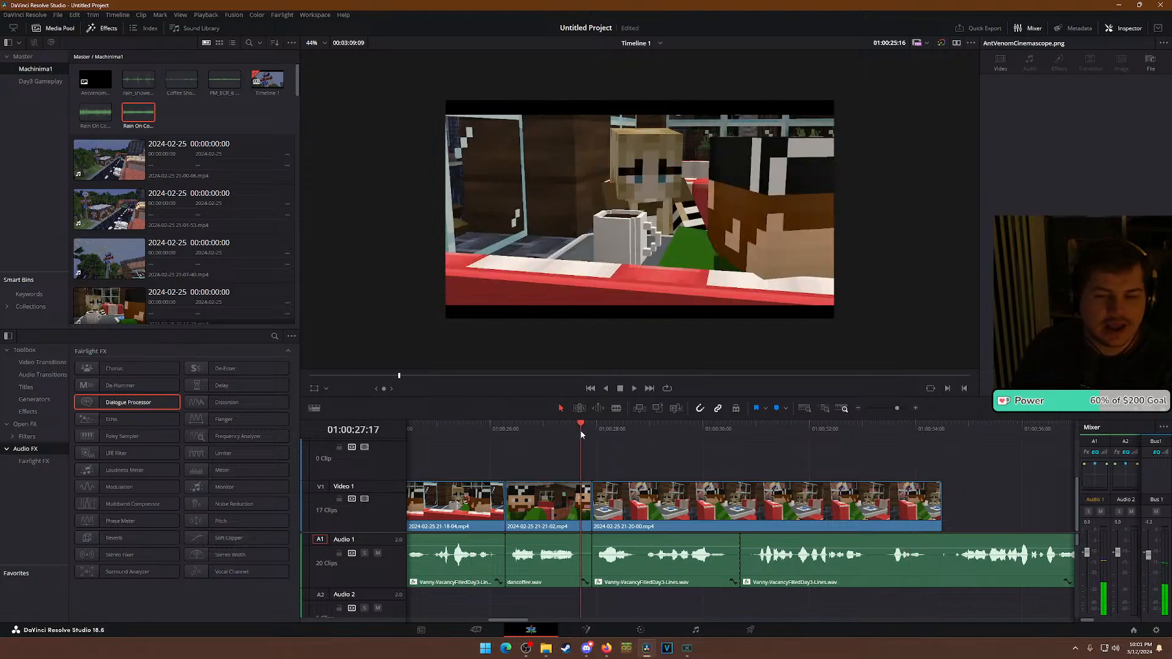
# Look through the recorded footage in the Machinima1 bin down to its last clips for another coffee shop shot.
pyautogui.scroll(-10, 172, 281)
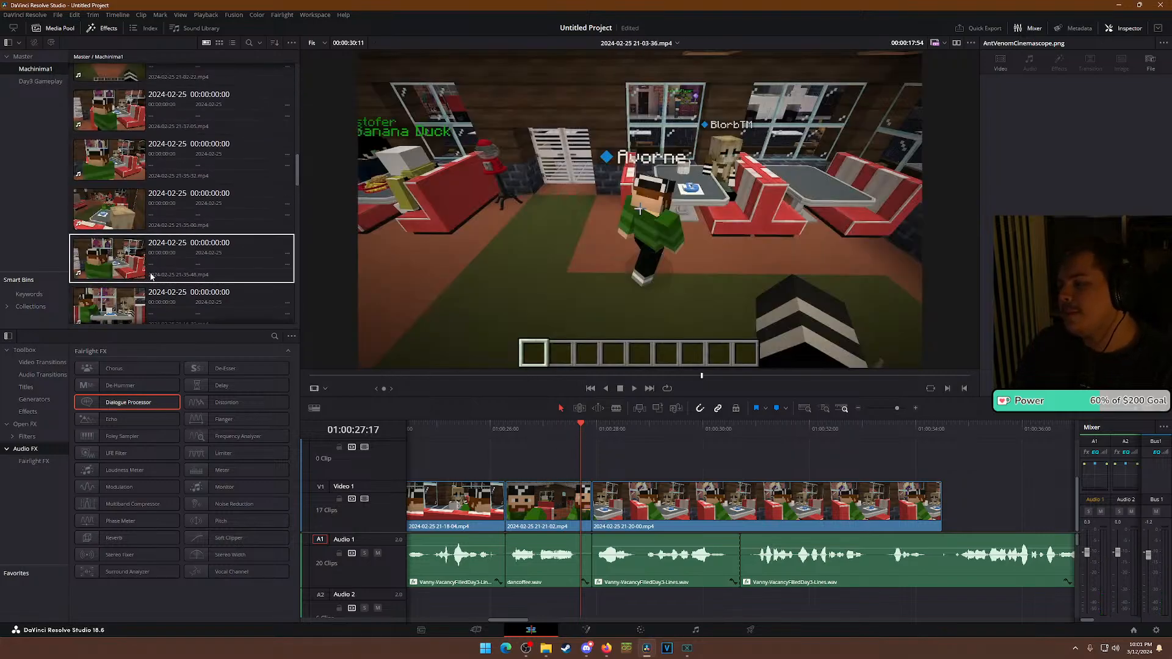
pyautogui.scroll(1, 191, 270)
pyautogui.scroll(-6, 205, 272)
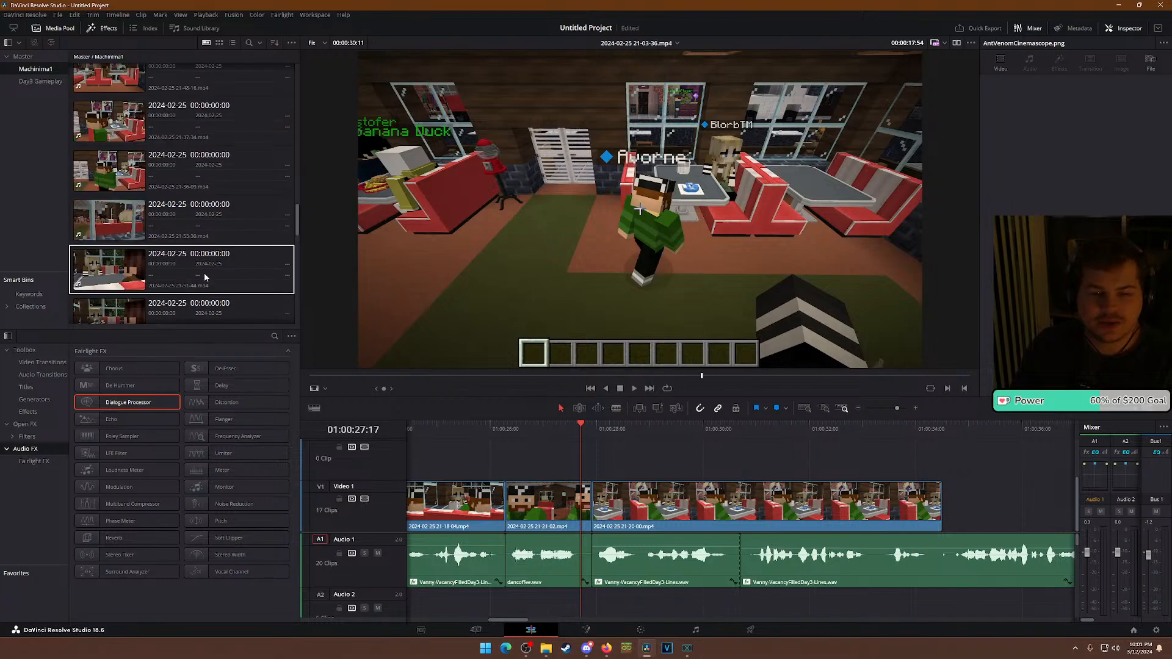
pyautogui.scroll(-5, 195, 290)
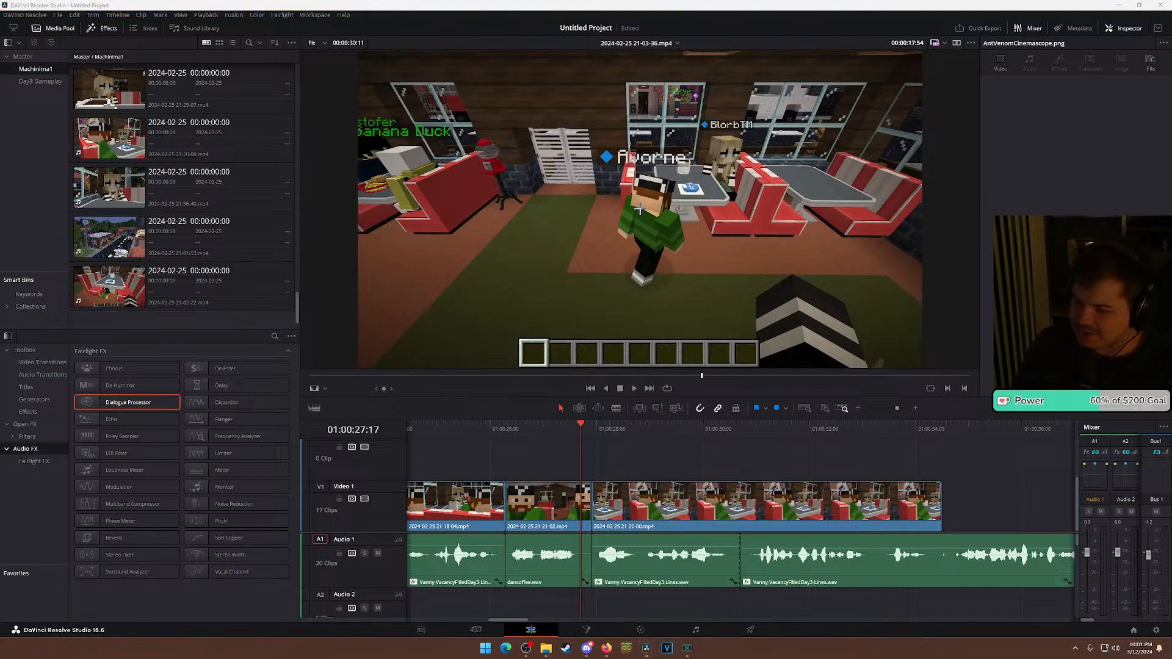
pyautogui.press('super+d')
pyautogui.press('super+d')
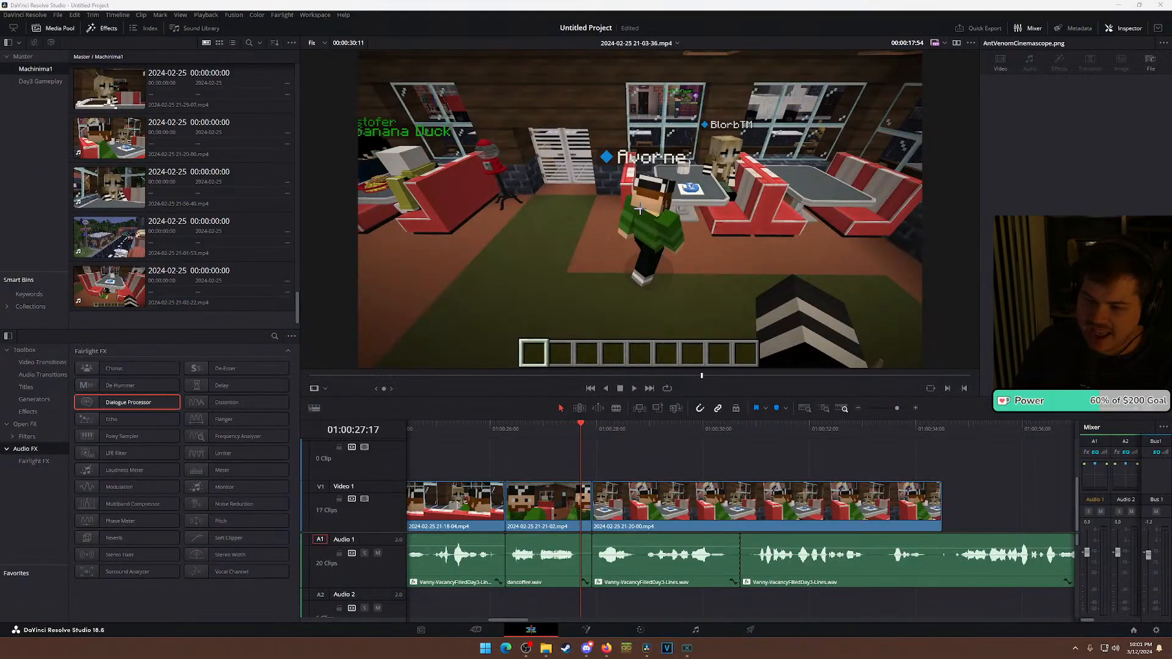
pyautogui.press('super+d')
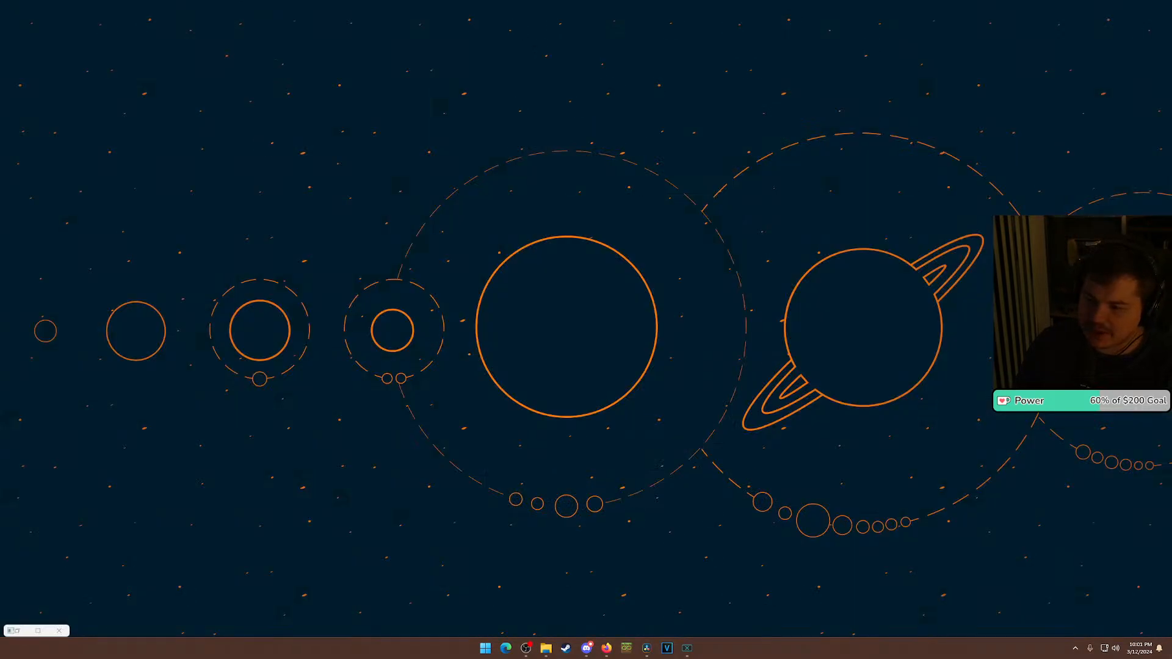
pyautogui.press('super+d')
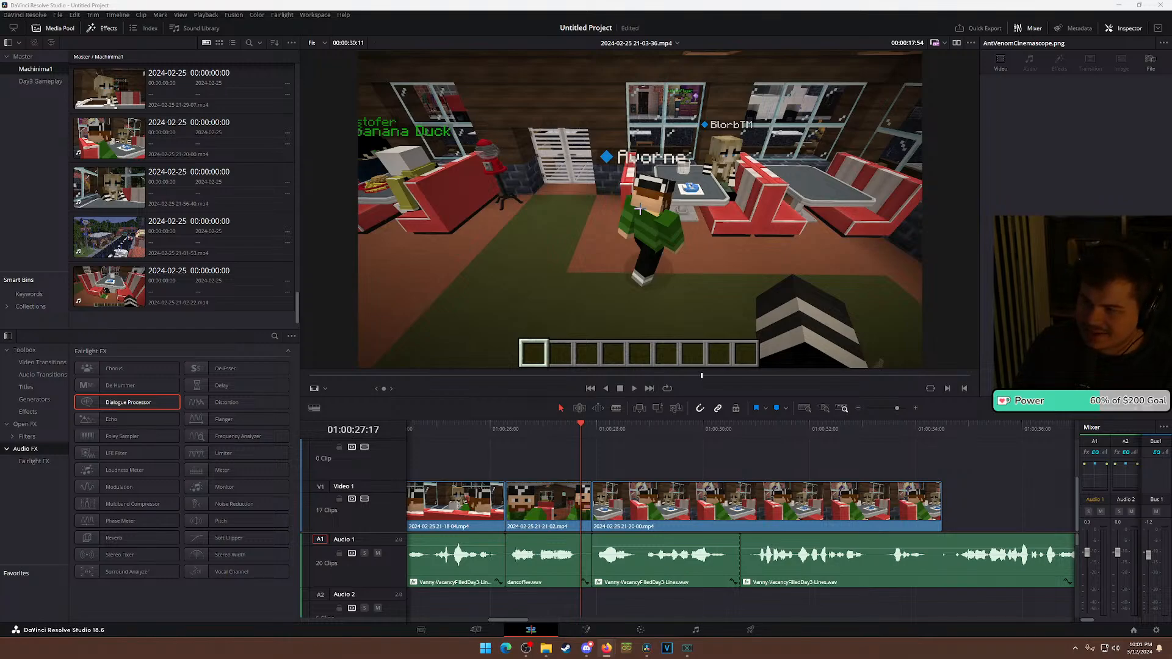
pyautogui.hotkey('alt', 'Tab')
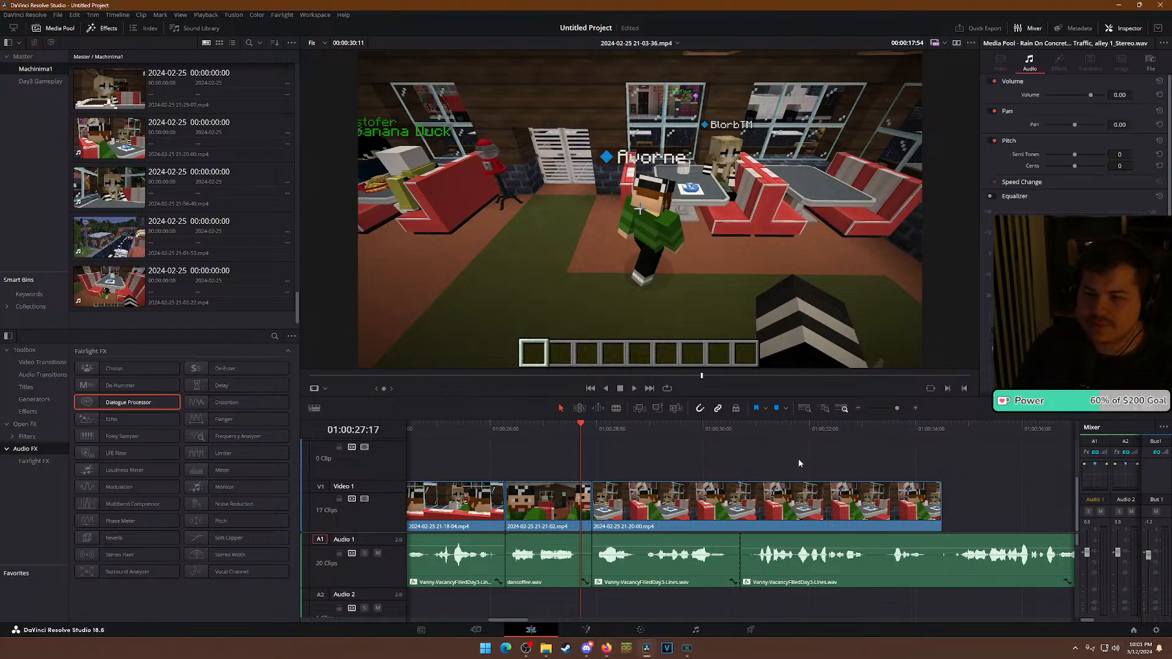
pyautogui.click(786, 430)
pyautogui.click(810, 428)
pyautogui.click(848, 427)
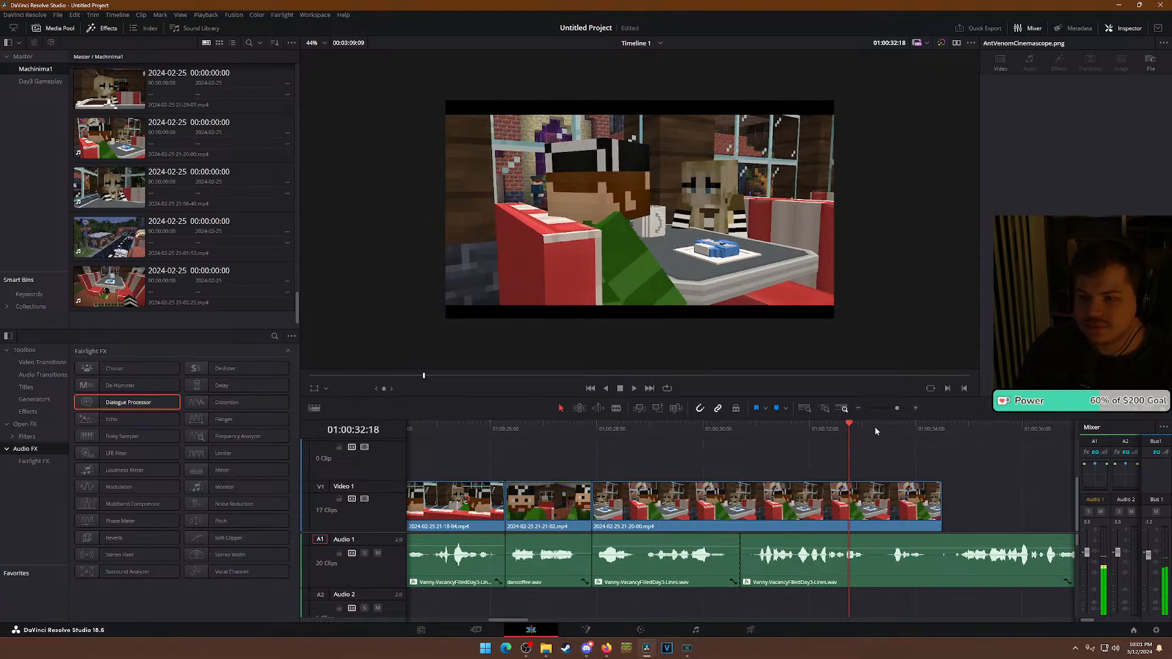
# Scrub over the close-up and the table shot to 01:00:32:12, and switch the viewer to the source clip.
pyautogui.scroll(-3, 723, 461)
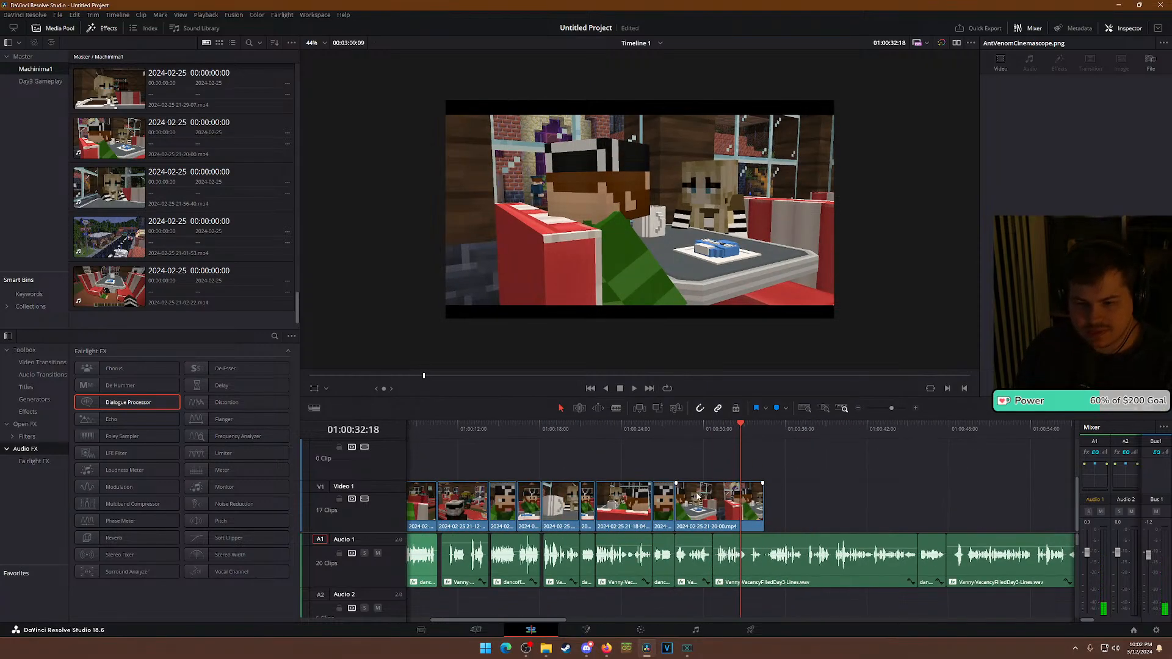
pyautogui.click(583, 429)
pyautogui.click(652, 427)
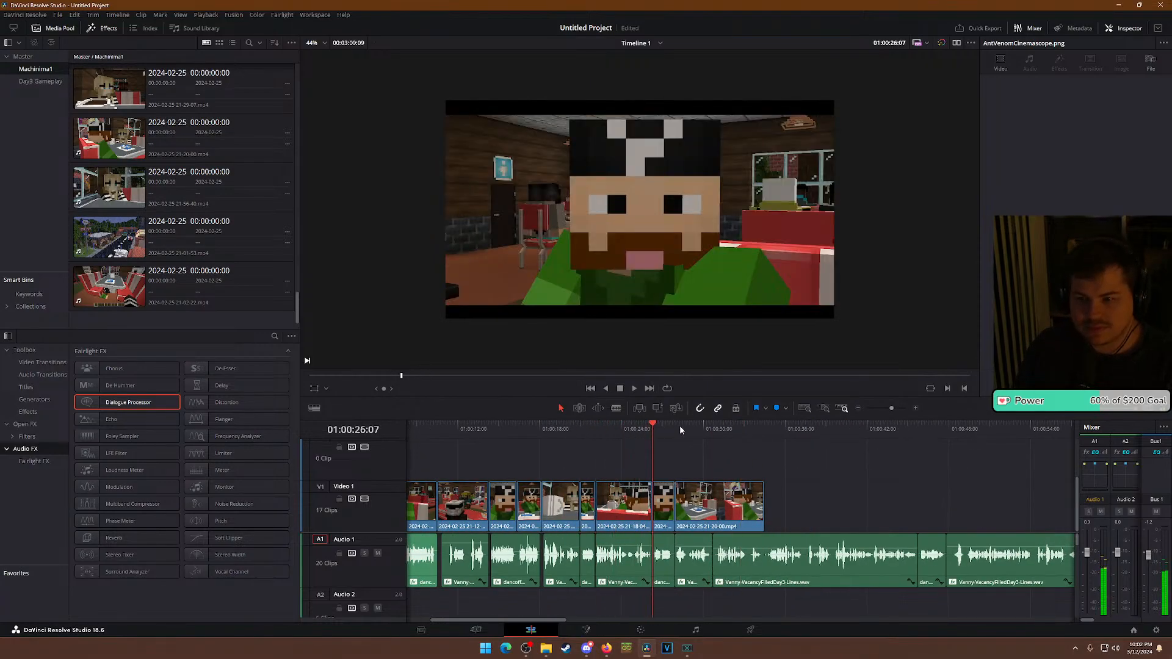
pyautogui.click(679, 426)
pyautogui.click(737, 430)
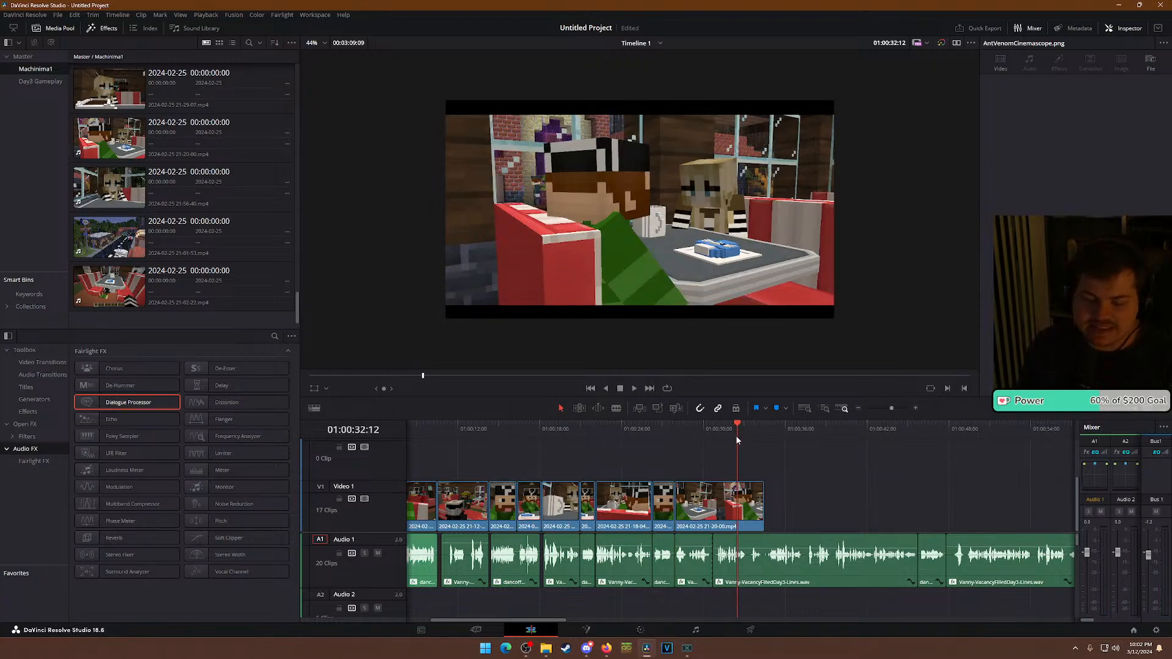
pyautogui.press('q')
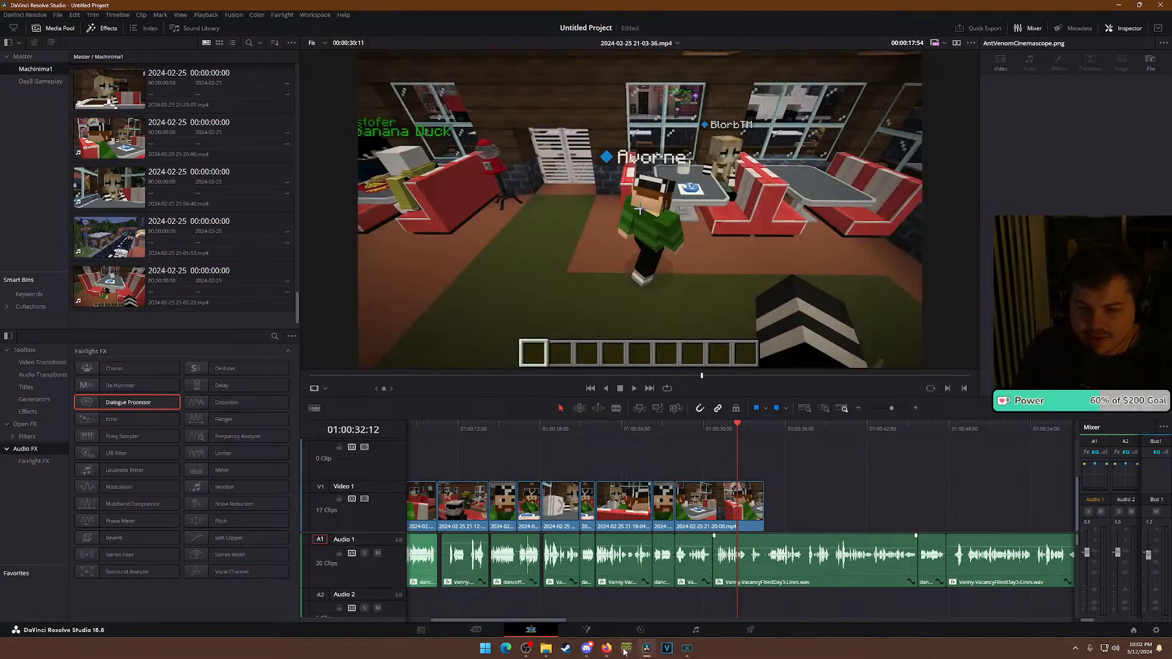
# Switch to the browser and view the Vacancy Filled Day 1 video around 4:20, leaving it paused.
pyautogui.moveTo(617, 648)
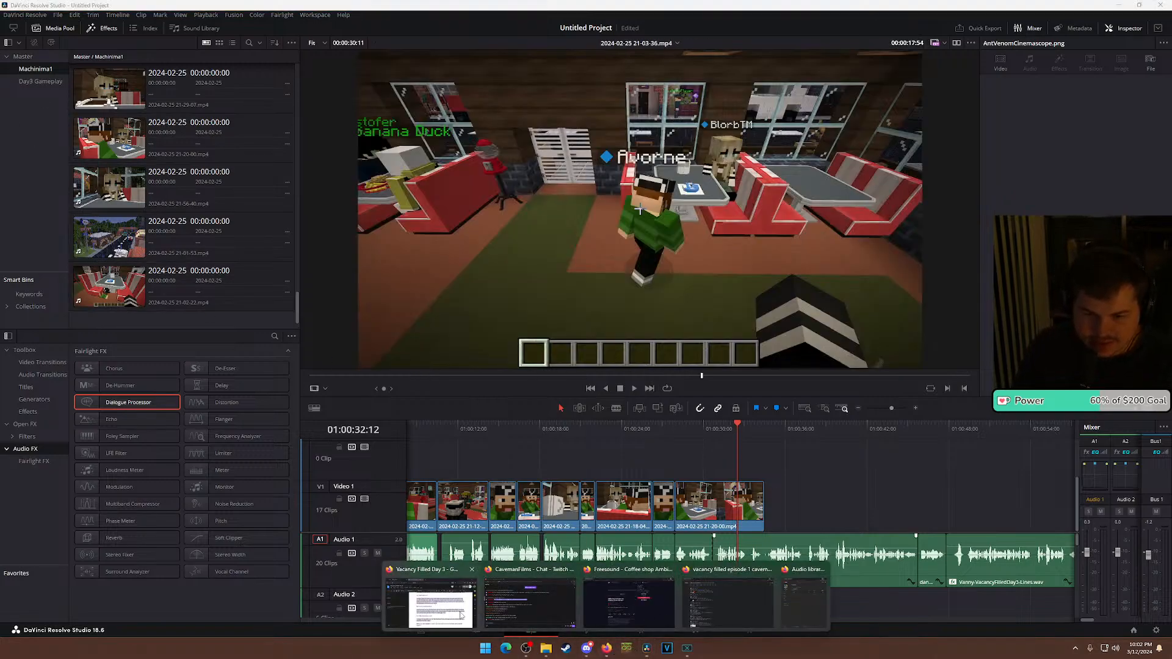
pyautogui.moveTo(757, 613)
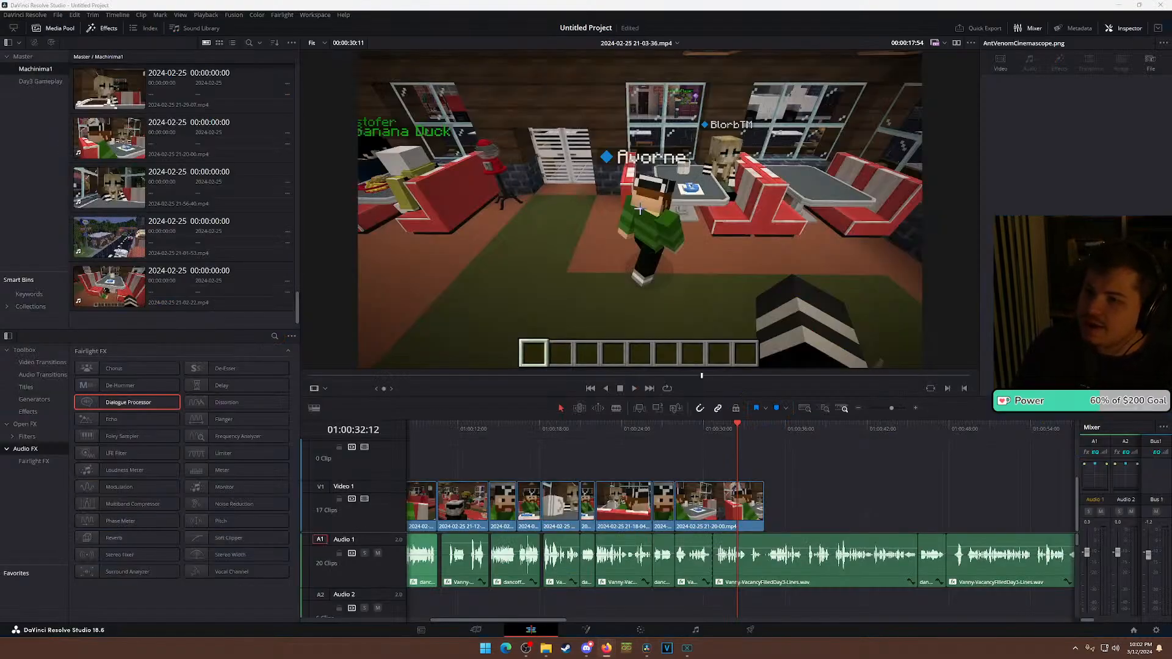
pyautogui.hotkey('alt', 'Tab')
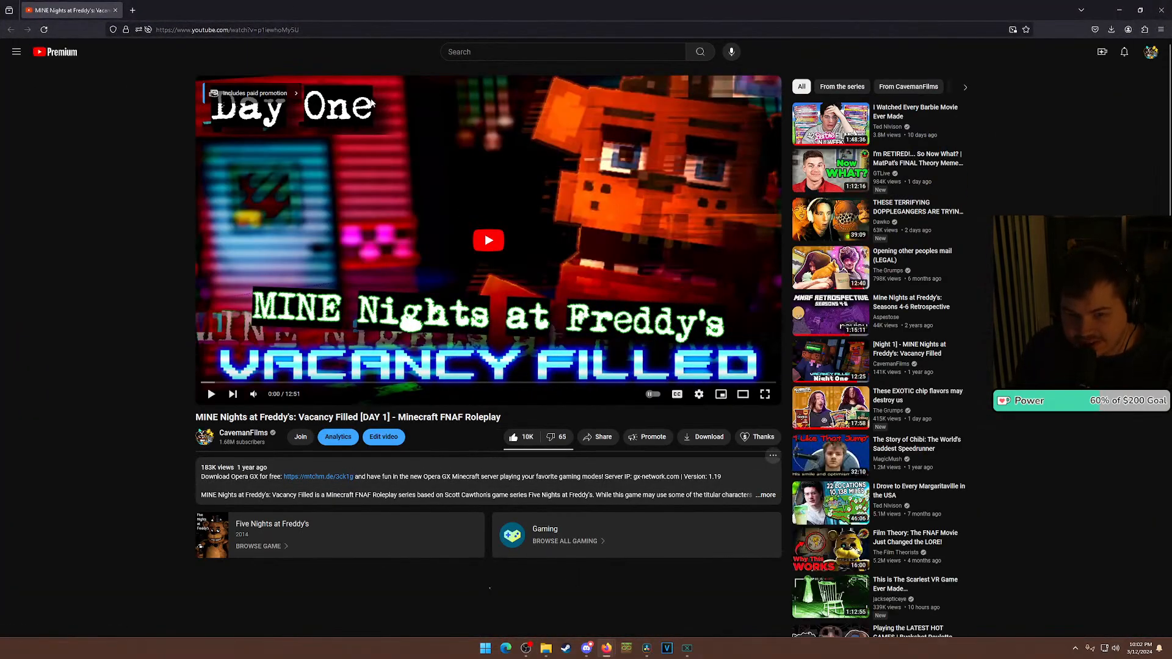
pyautogui.click(212, 393)
pyautogui.moveTo(348, 383); pyautogui.dragTo(395, 384)
pyautogui.click(689, 219)
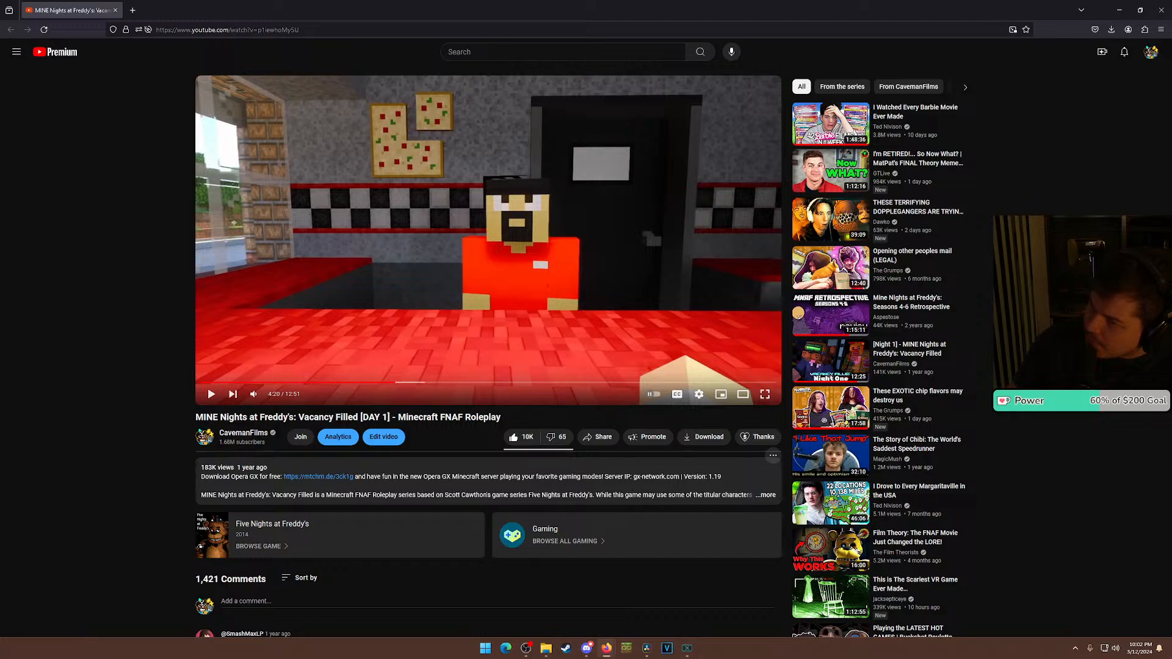
pyautogui.click(444, 373)
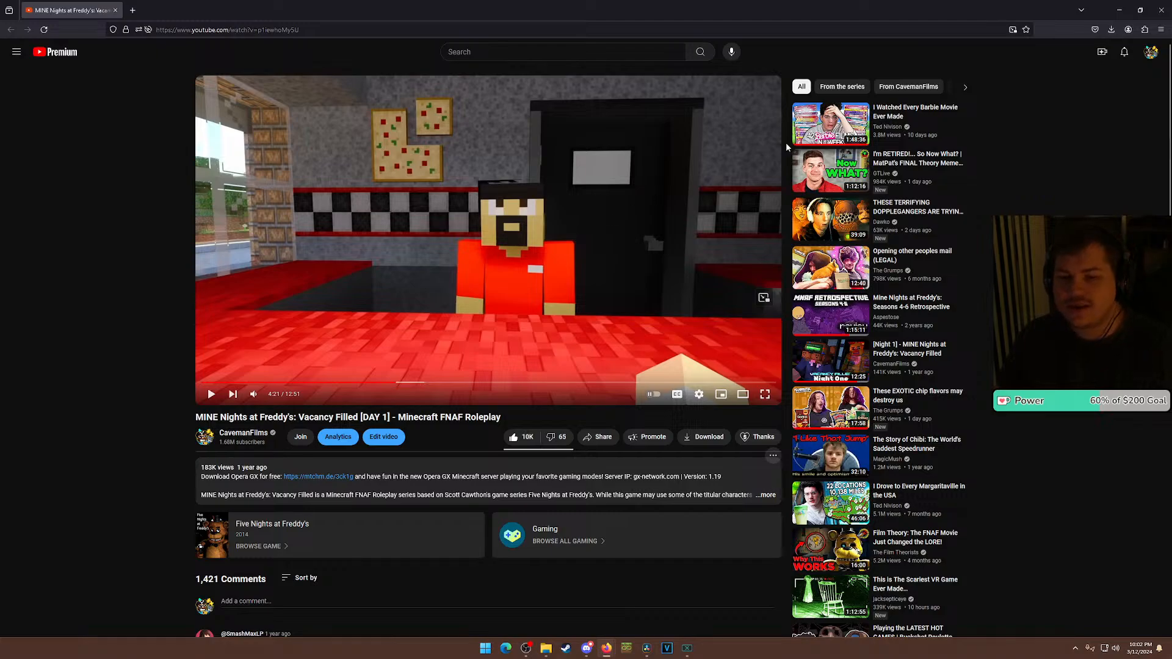
# Close the Day 1 video's browser window and scrub the table shot from 01:00:30:02 to 01:00:31:13 in DaVinci Resolve.
pyautogui.click(1157, 13)
pyautogui.click(702, 427)
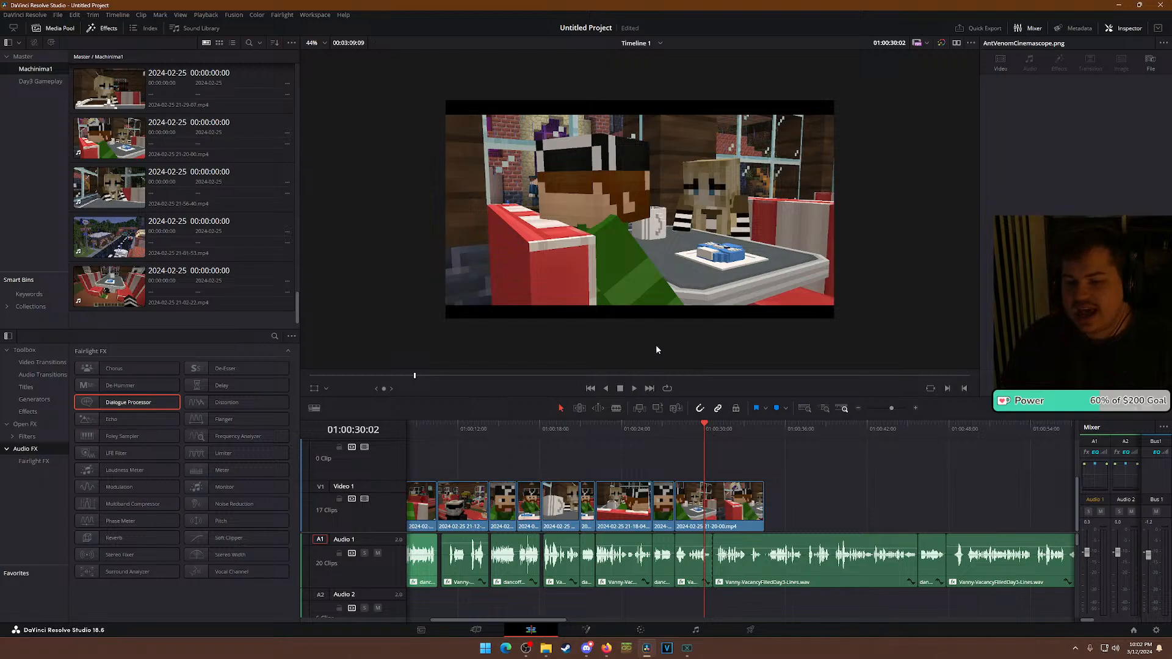
pyautogui.click(725, 430)
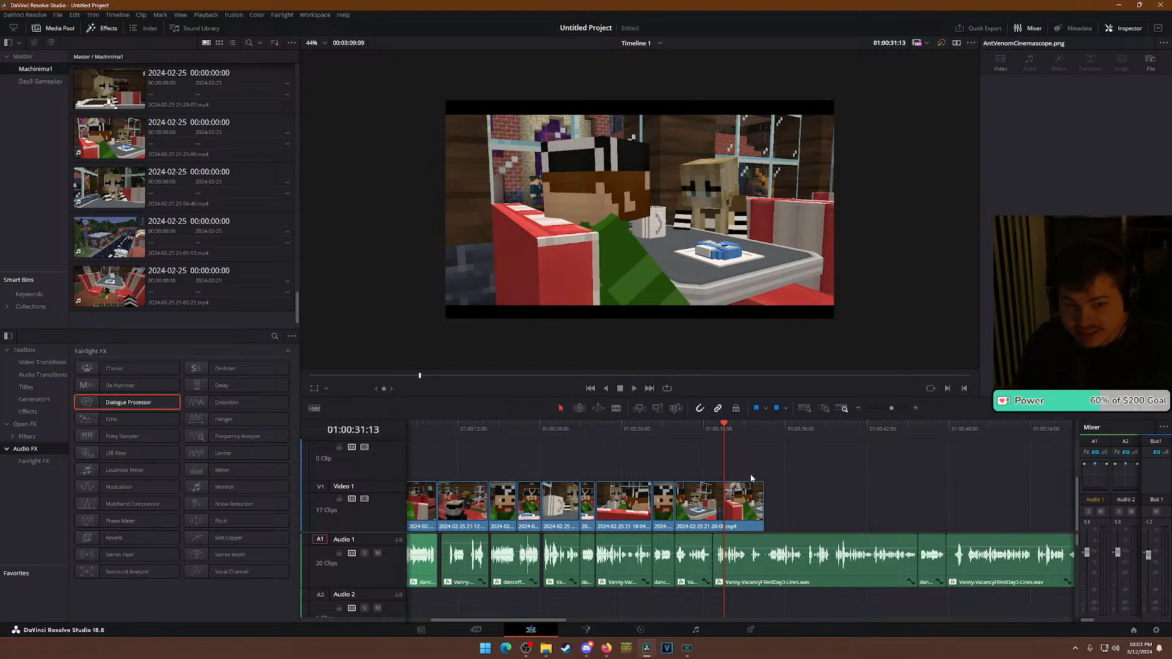
# Look through the Machinima1 bin, open lines-ant.wav from the Master bin, and listen to it from 00:00:04:08.
pyautogui.click(122, 281)
pyautogui.scroll(5, 147, 294)
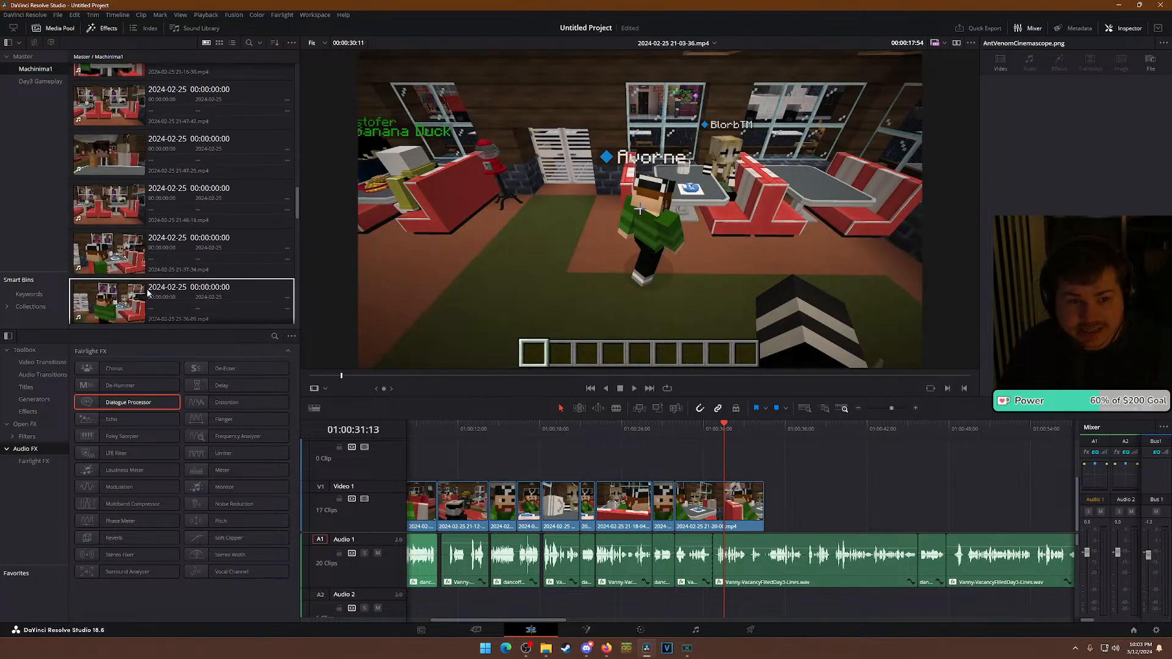
pyautogui.scroll(6, 147, 294)
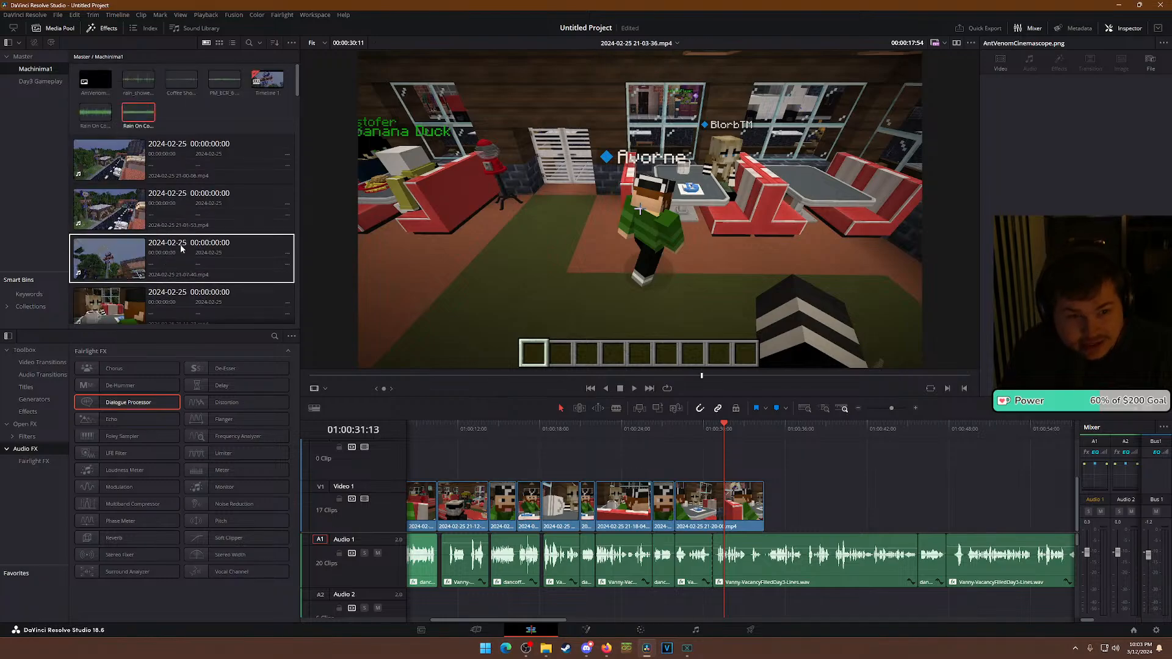
pyautogui.click(27, 60)
pyautogui.click(183, 79)
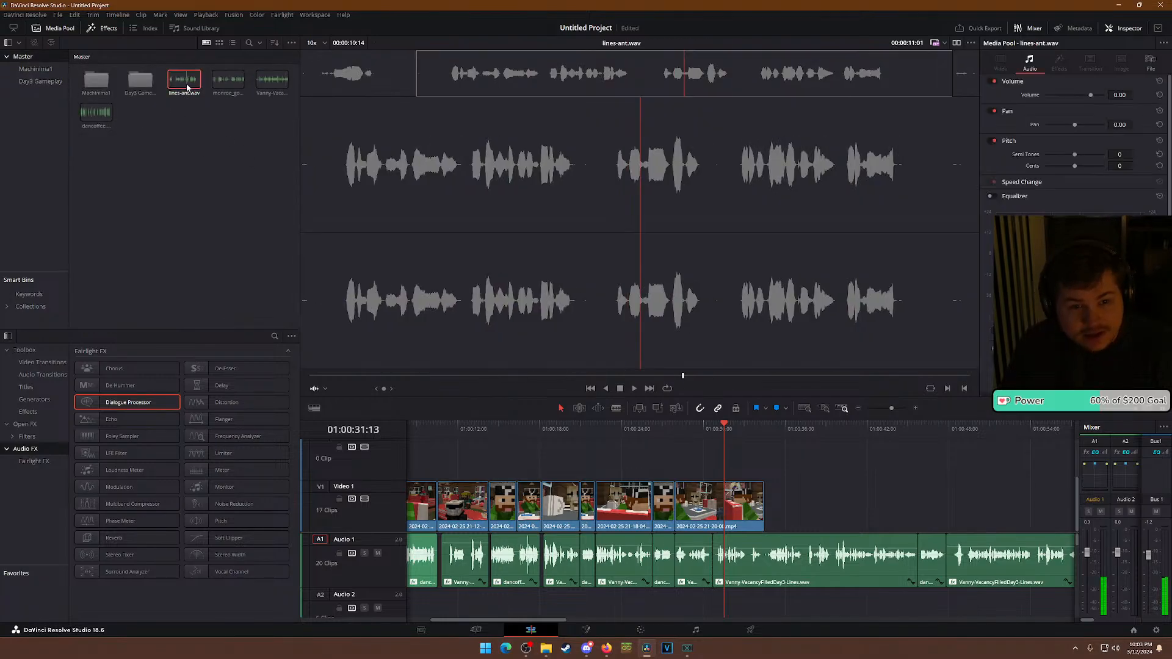
pyautogui.moveTo(566, 85); pyautogui.dragTo(452, 75)
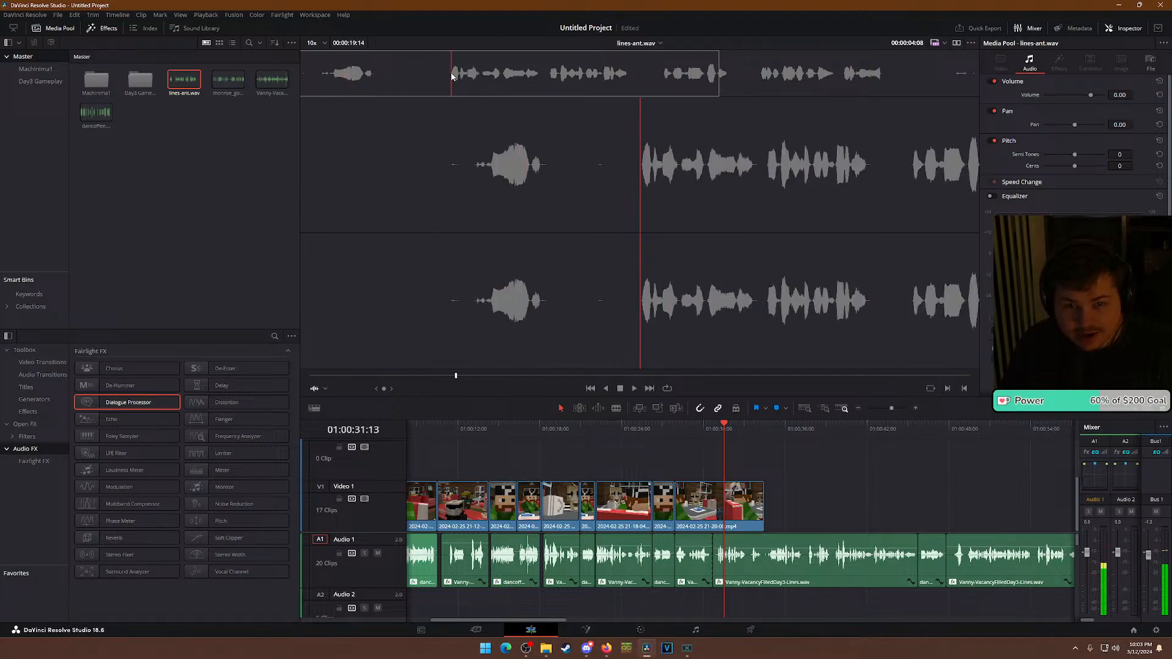
pyautogui.click(634, 388)
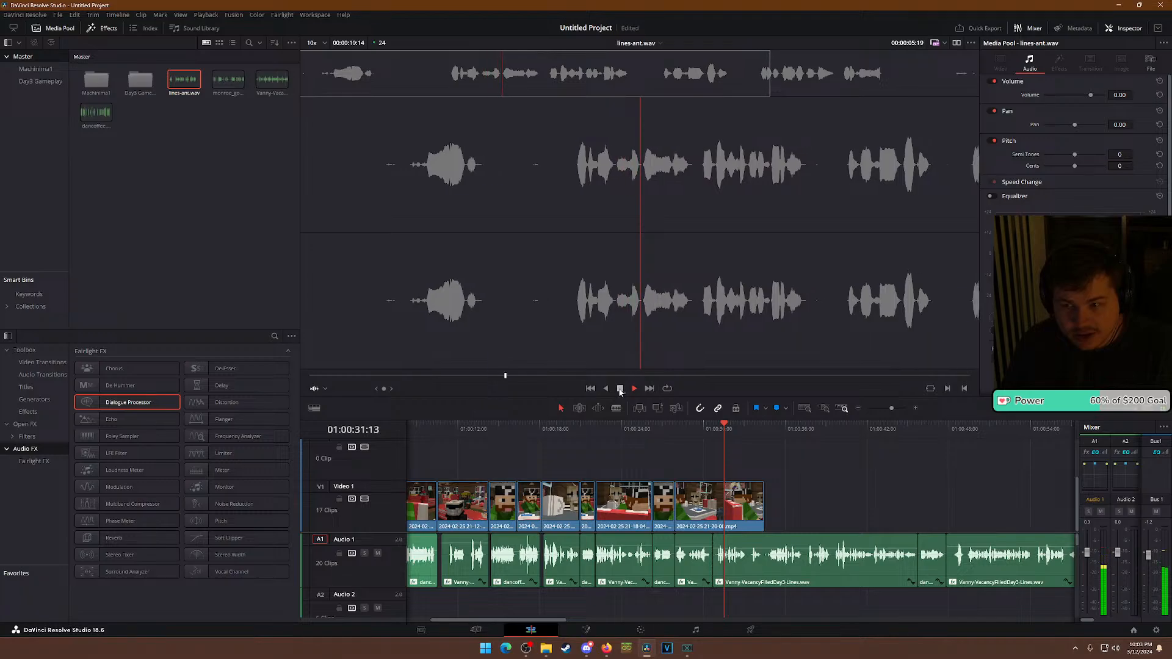
pyautogui.click(621, 389)
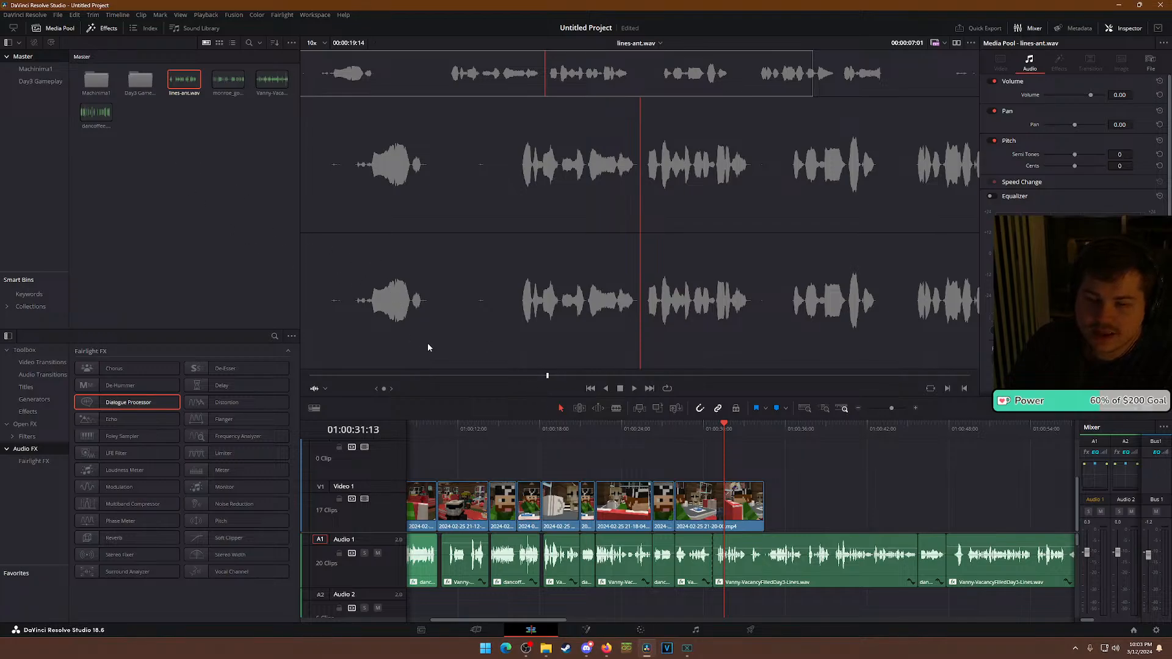
# Check the Day3 Gameplay and Machinima1 bins and return to the Master bin.
pyautogui.click(127, 89)
pyautogui.click(40, 81)
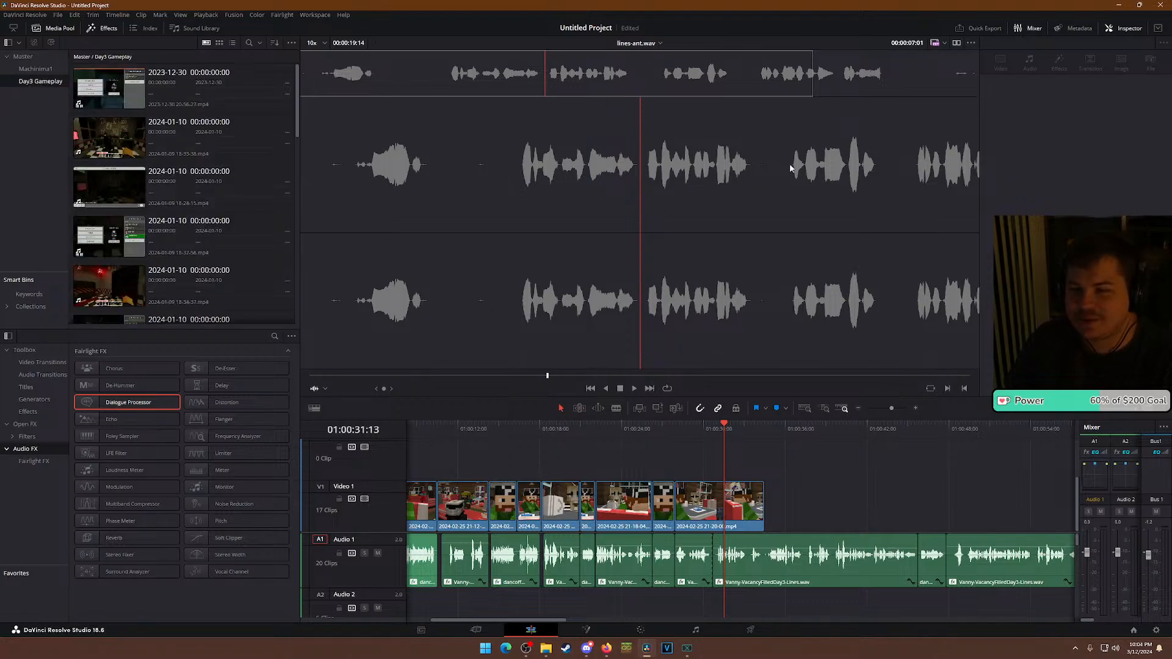
pyautogui.click(36, 69)
pyautogui.click(23, 56)
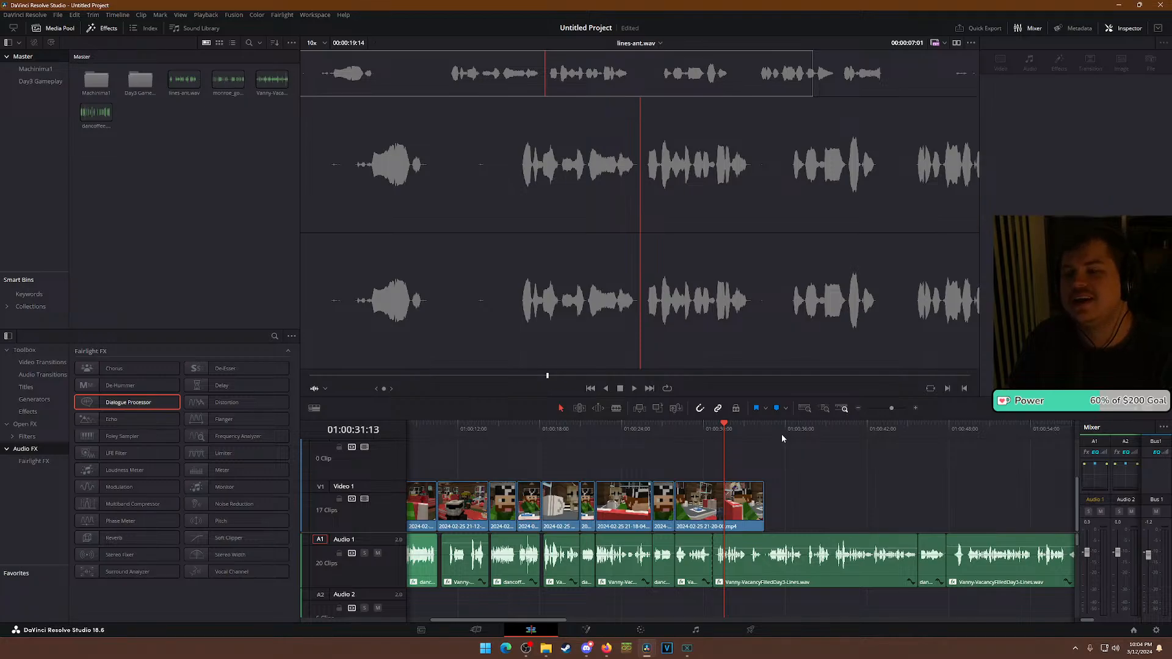
# Place the playhead at the end of the table shot, 01:00:34:12, and inspect the dialogue over the gap.
pyautogui.click(765, 428)
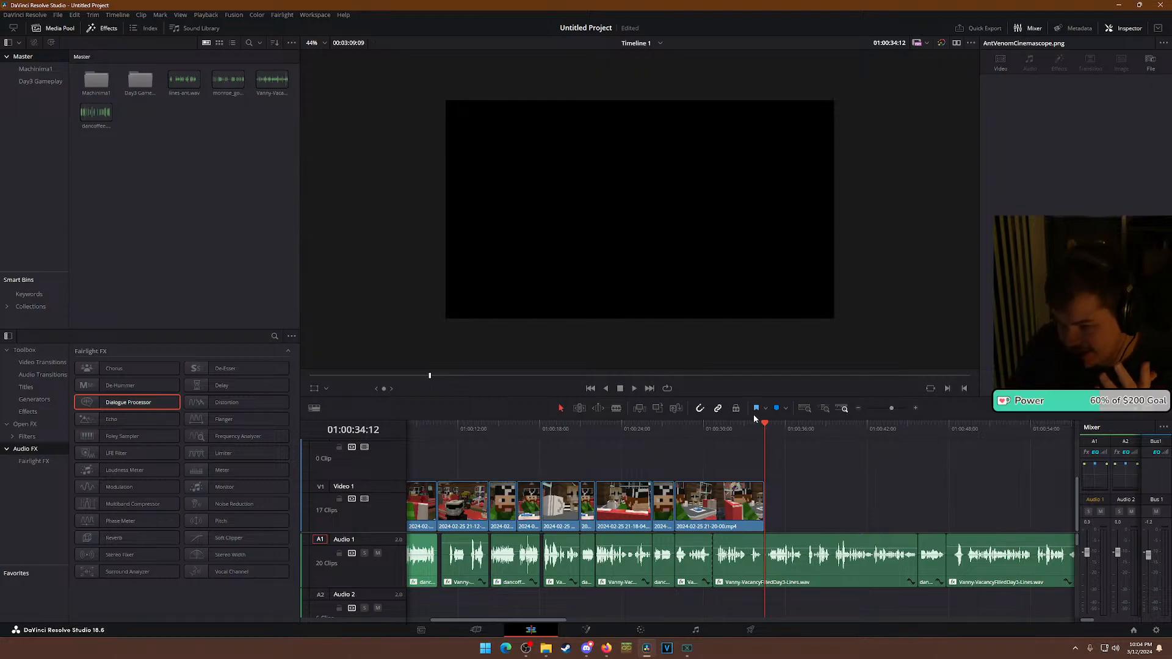
pyautogui.moveTo(756, 431); pyautogui.dragTo(768, 431)
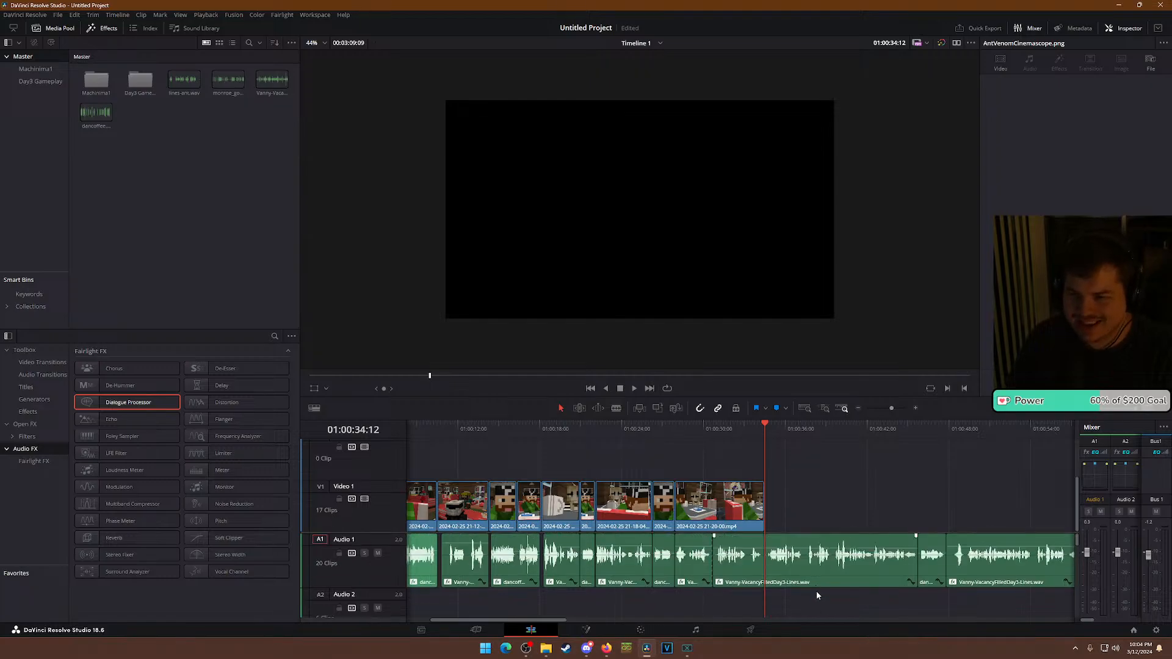
pyautogui.scroll(3, 816, 591)
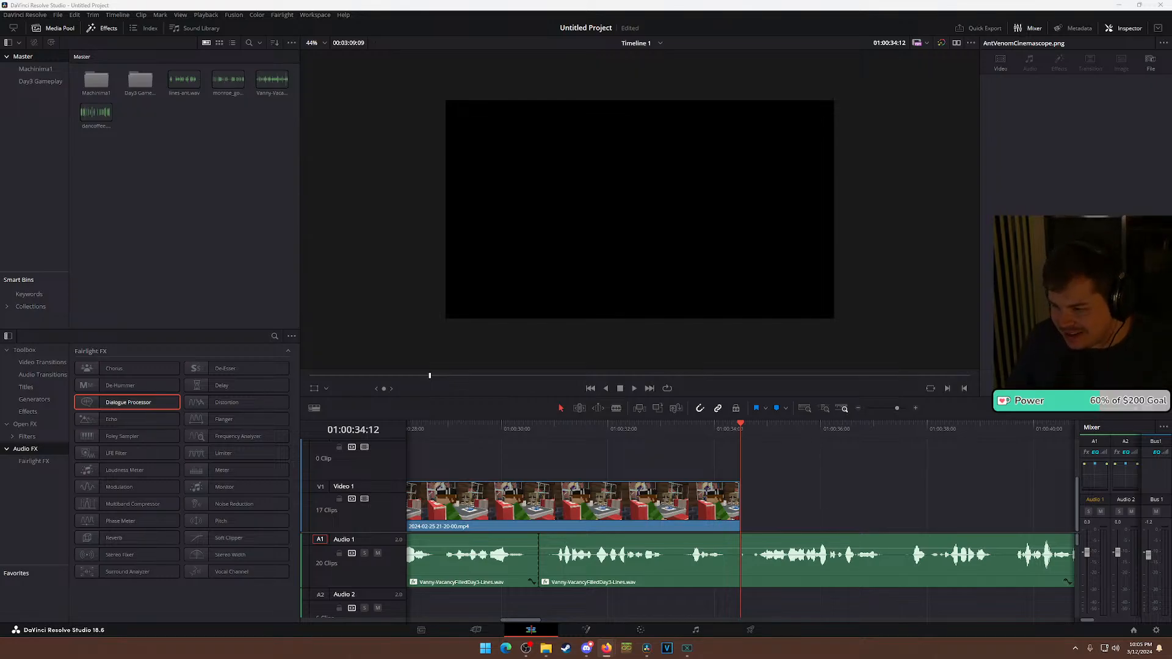
pyautogui.press('super+d')
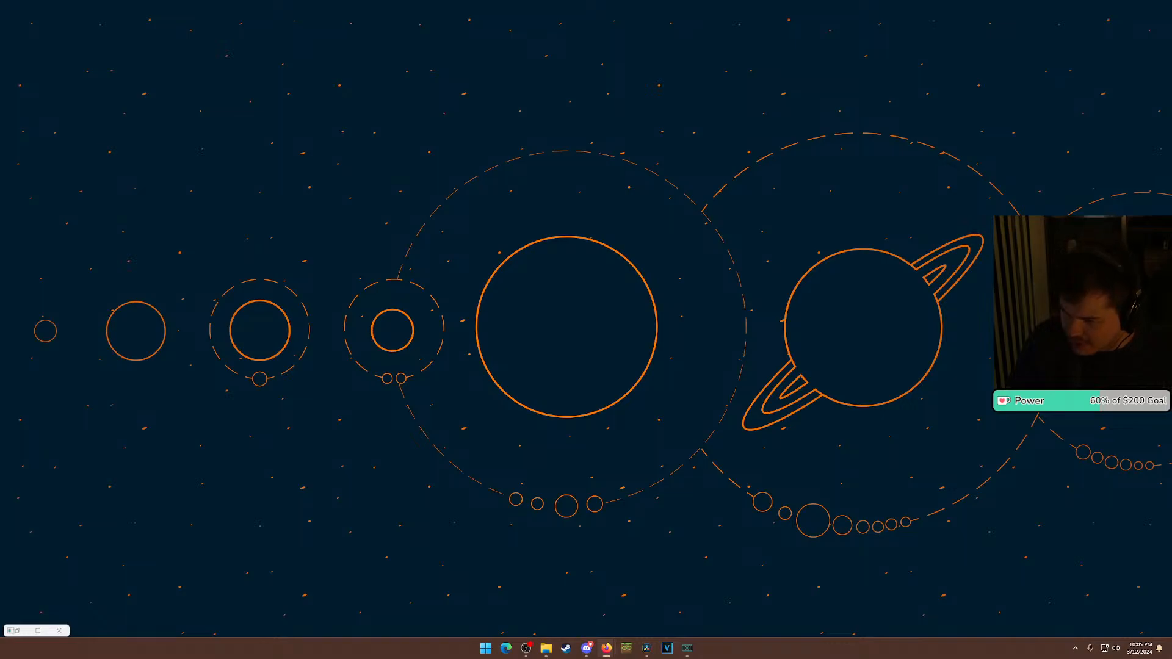
pyautogui.press('super+d')
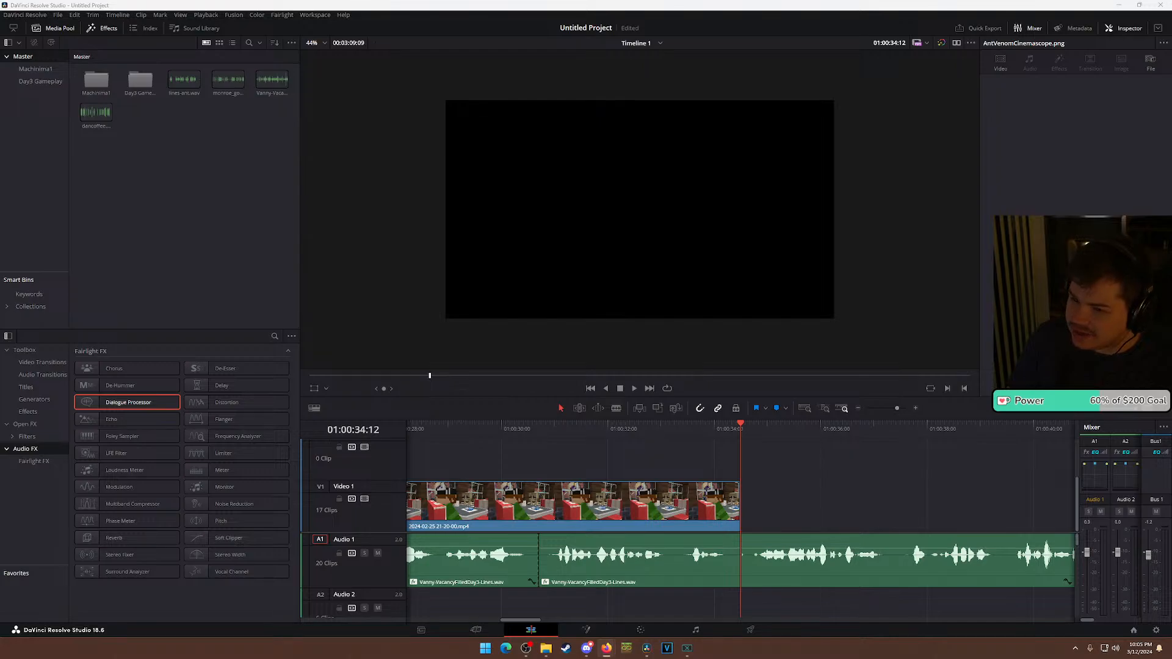
pyautogui.hotkey('alt', 'Tab')
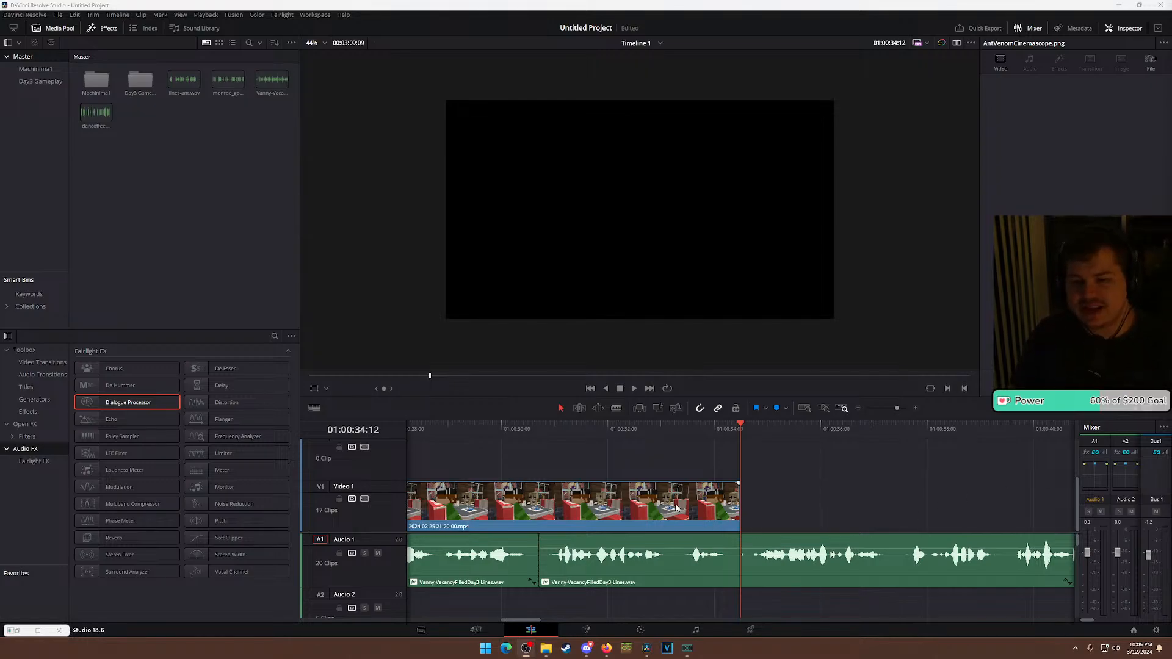
pyautogui.scroll(-4, 651, 518)
pyautogui.scroll(-3, 651, 518)
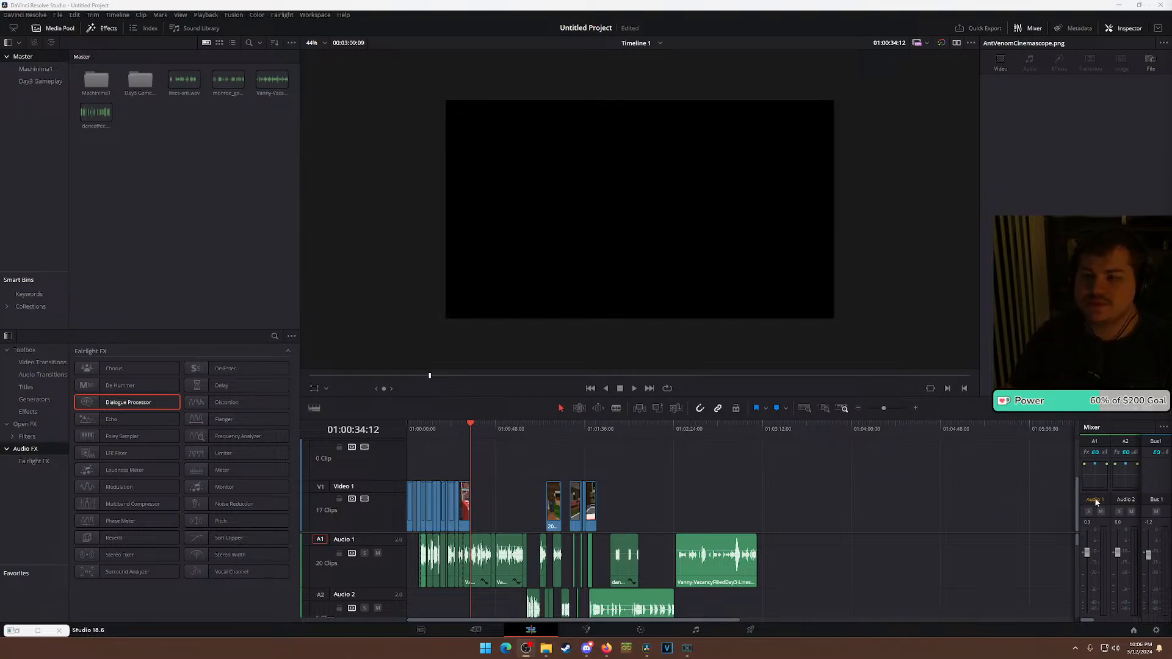
pyautogui.scroll(3, 720, 515)
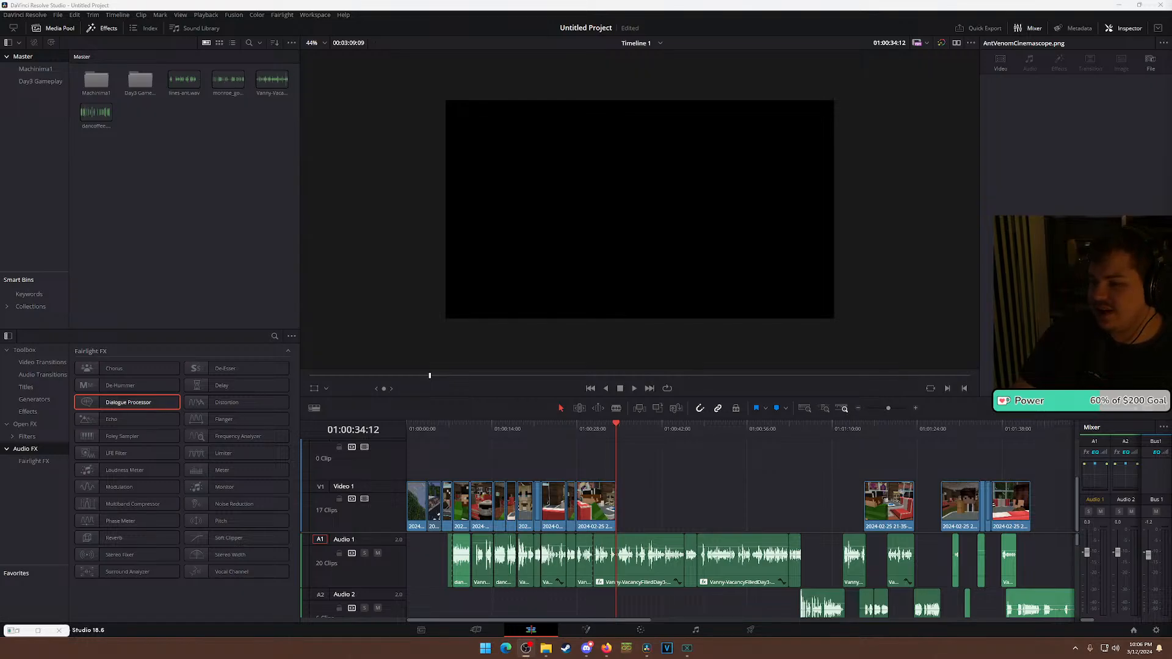
pyautogui.moveTo(1171, 330); pyautogui.dragTo(1171, 393)
pyautogui.moveTo(1171, 636); pyautogui.dragTo(1171, 549)
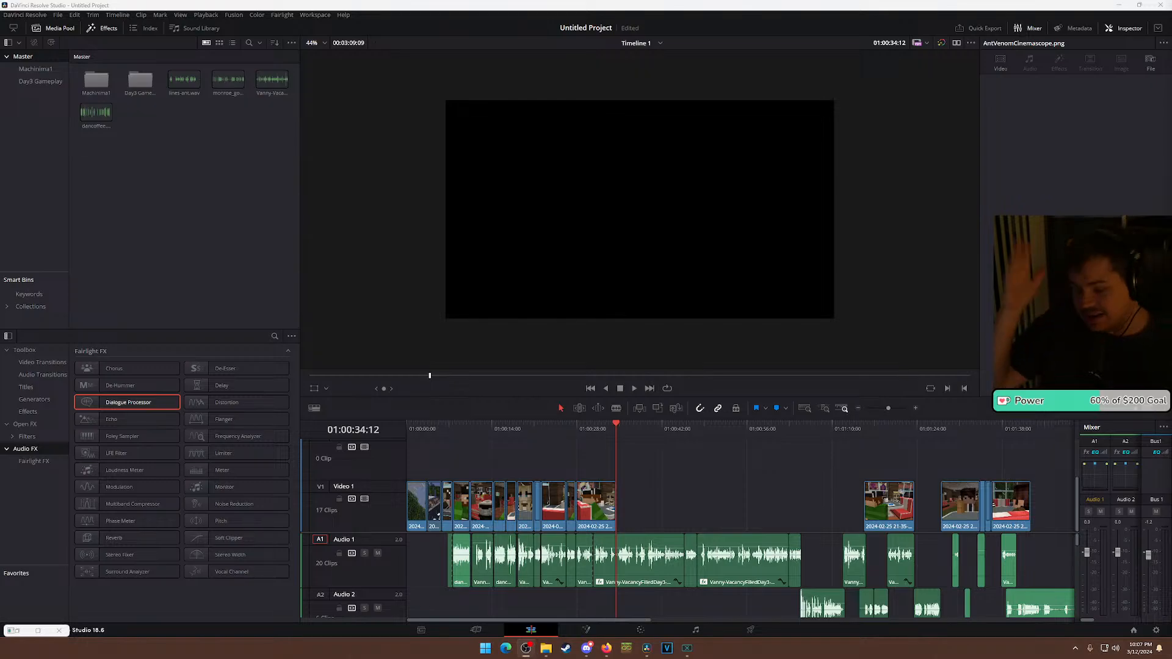
# Scrub past the end of the table shot into the empty stretch at 01:00:36:08.
pyautogui.click(590, 435)
pyautogui.click(613, 434)
pyautogui.scroll(3, 708, 502)
pyautogui.scroll(3, 708, 502)
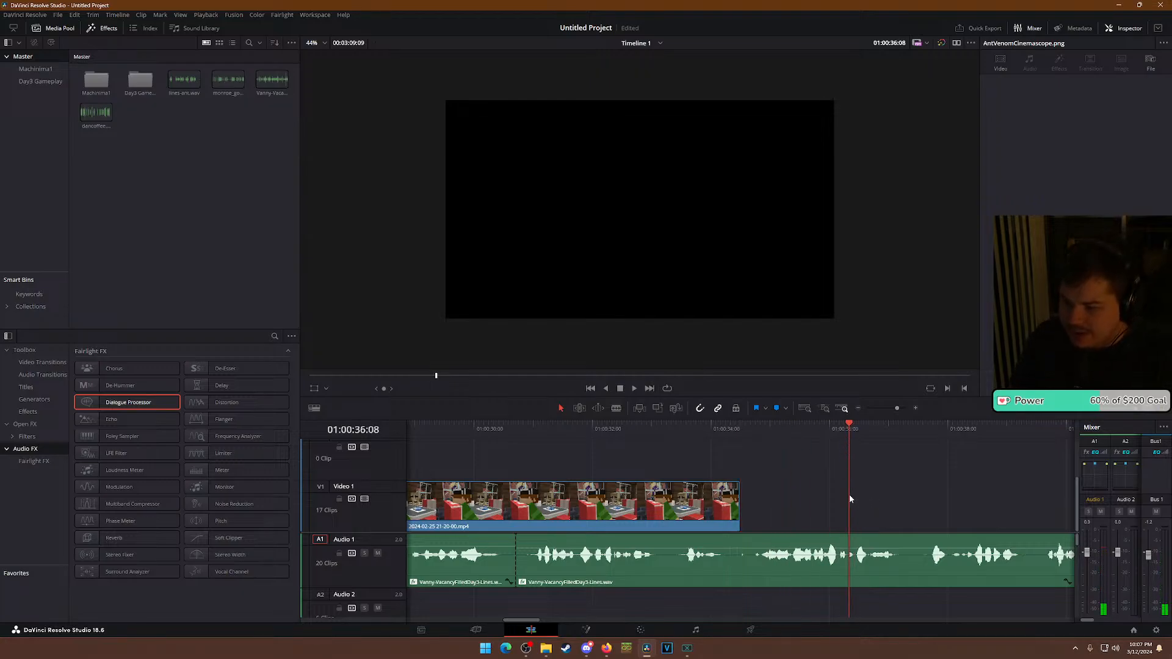
# Compare the coffee shop shots at 01:01:19:02 and 01:00:16:08, and return the playhead to the table shot at 01:00:30:17.
pyautogui.scroll(-6, 771, 548)
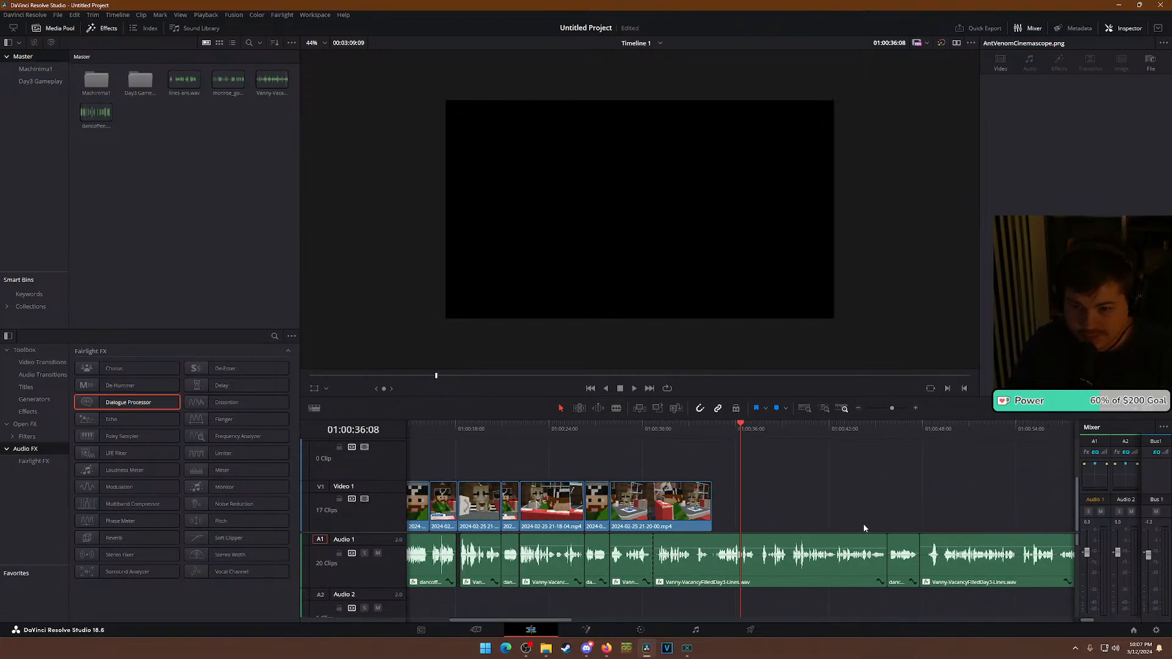
pyautogui.scroll(-3, 865, 525)
pyautogui.click(703, 427)
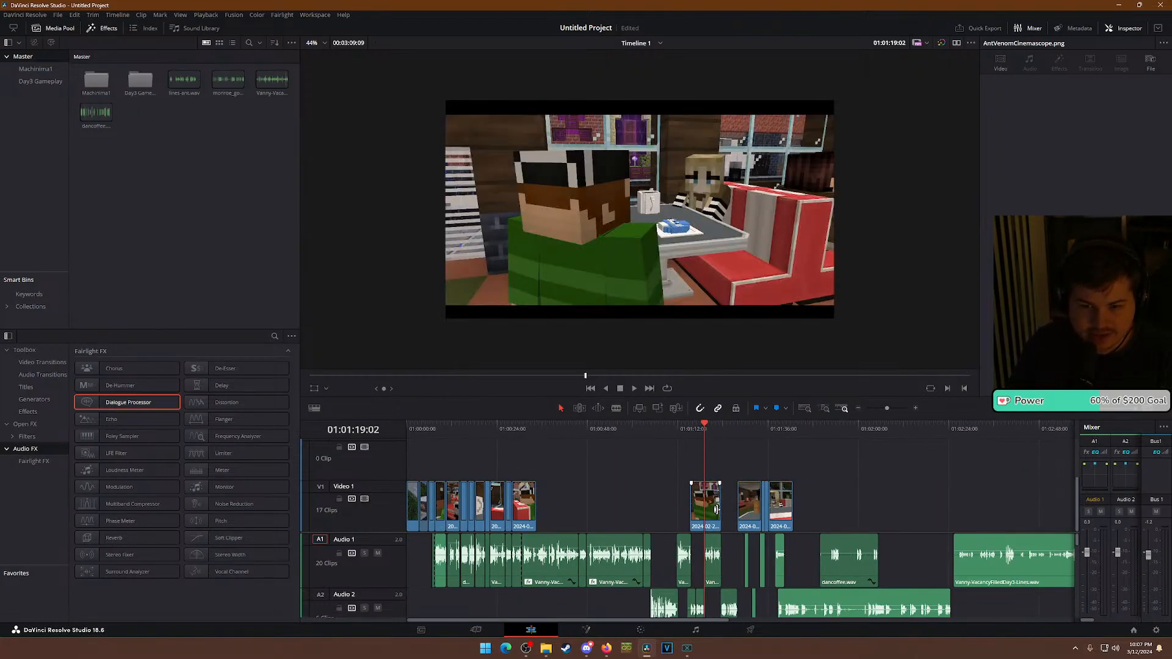
pyautogui.click(470, 425)
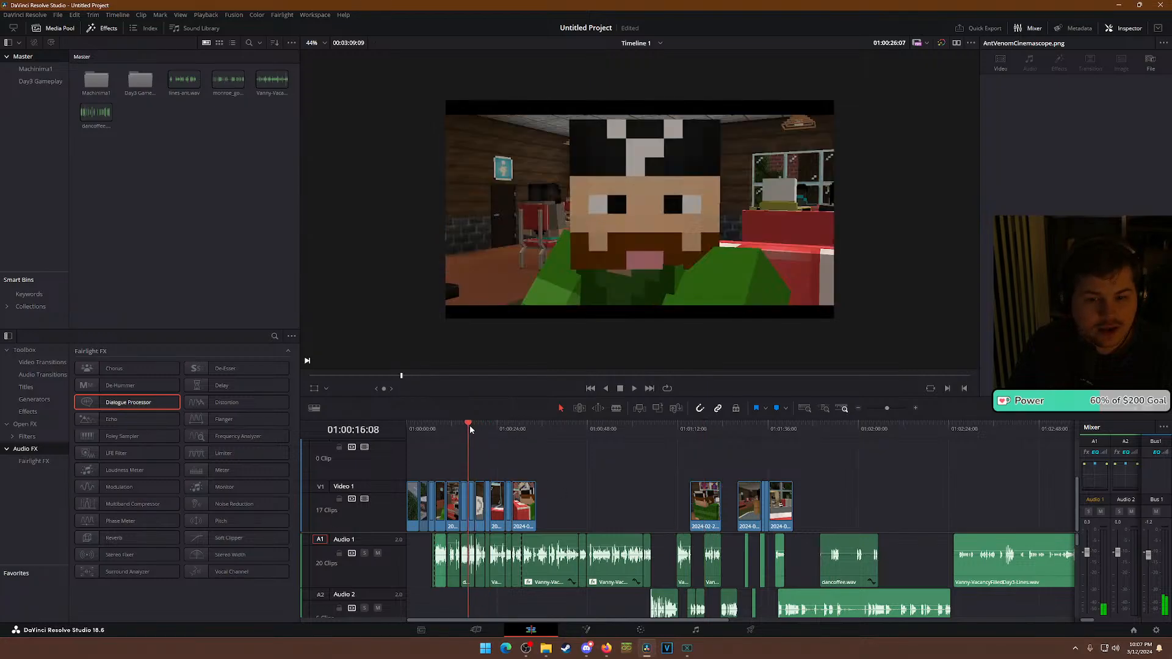
pyautogui.press('space')
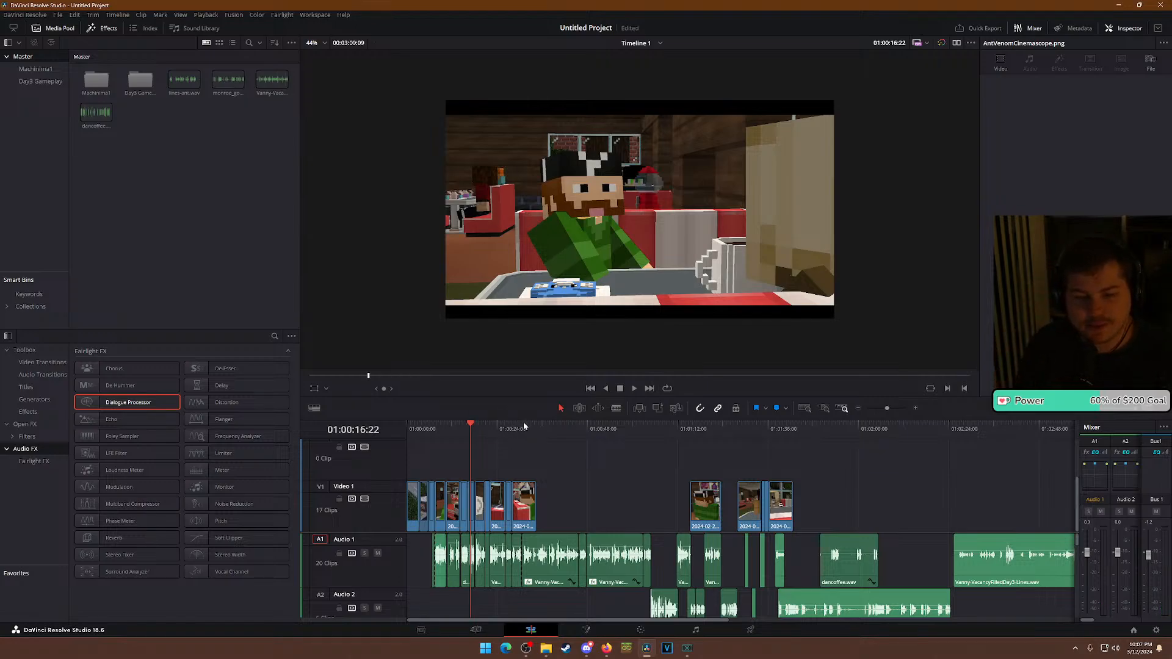
pyautogui.click(522, 428)
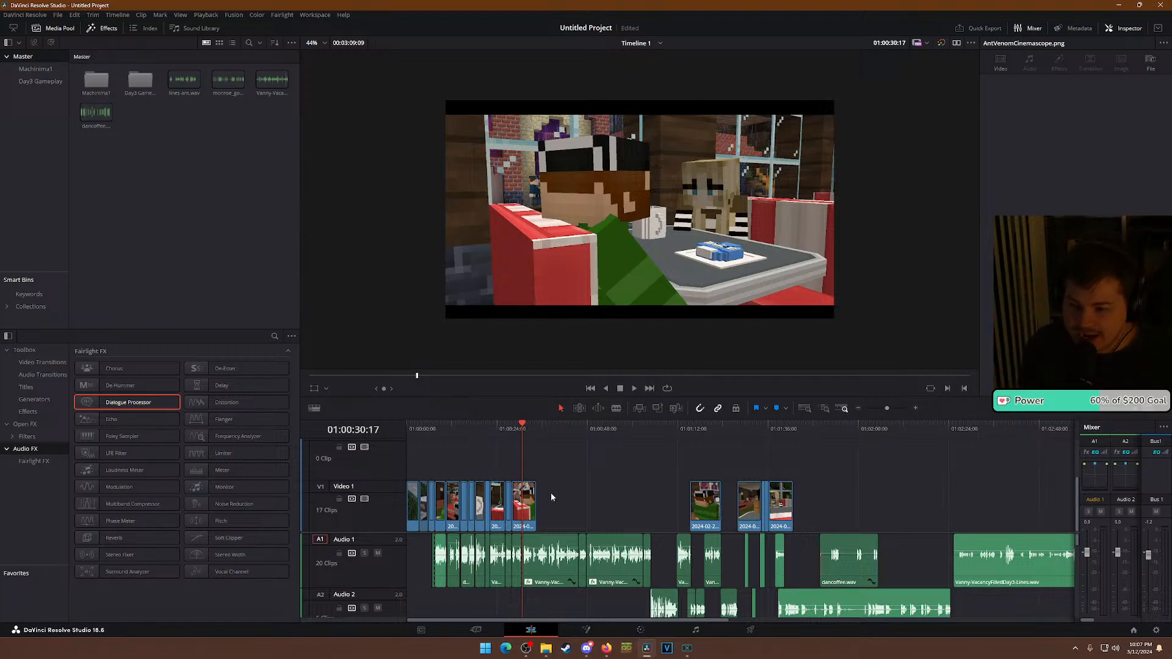
pyautogui.scroll(2, 632, 538)
pyautogui.scroll(4, 631, 538)
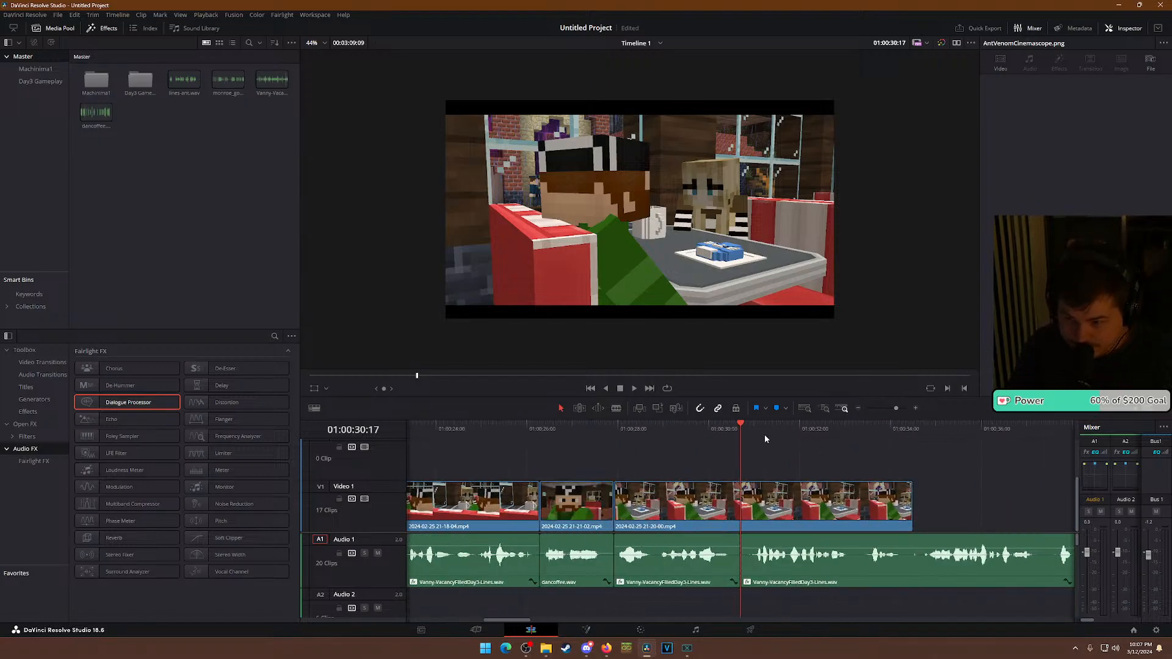
# Play the table shot through to its end, stopping at 01:00:34:15.
pyautogui.moveTo(699, 433); pyautogui.dragTo(580, 427)
pyautogui.press('space')
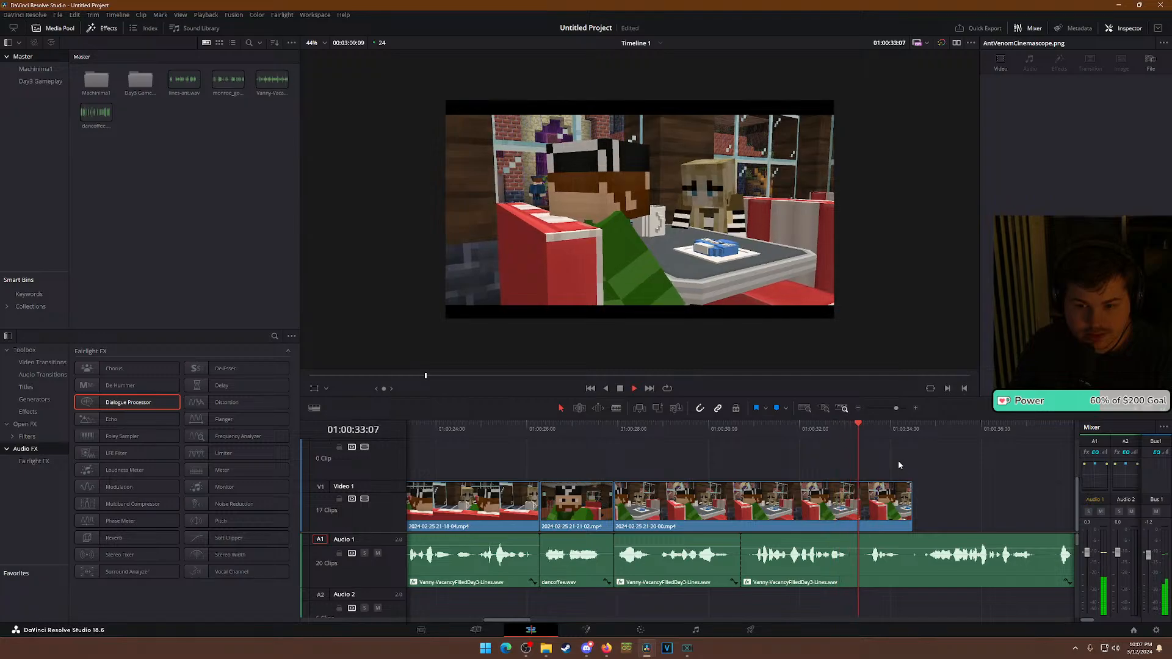
pyautogui.press('space')
pyautogui.scroll(-5, 940, 519)
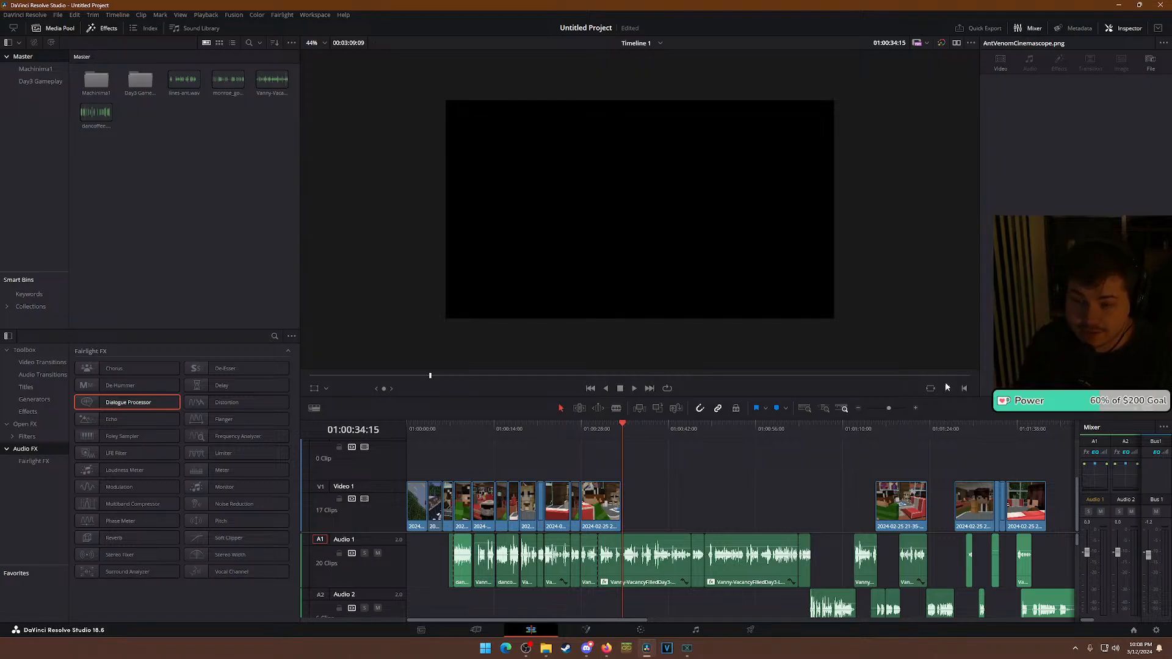
# Play the dialogue over the gap up to 01:00:40:13 and return the playhead to the table shot's end at 01:00:34:12.
pyautogui.scroll(4, 862, 460)
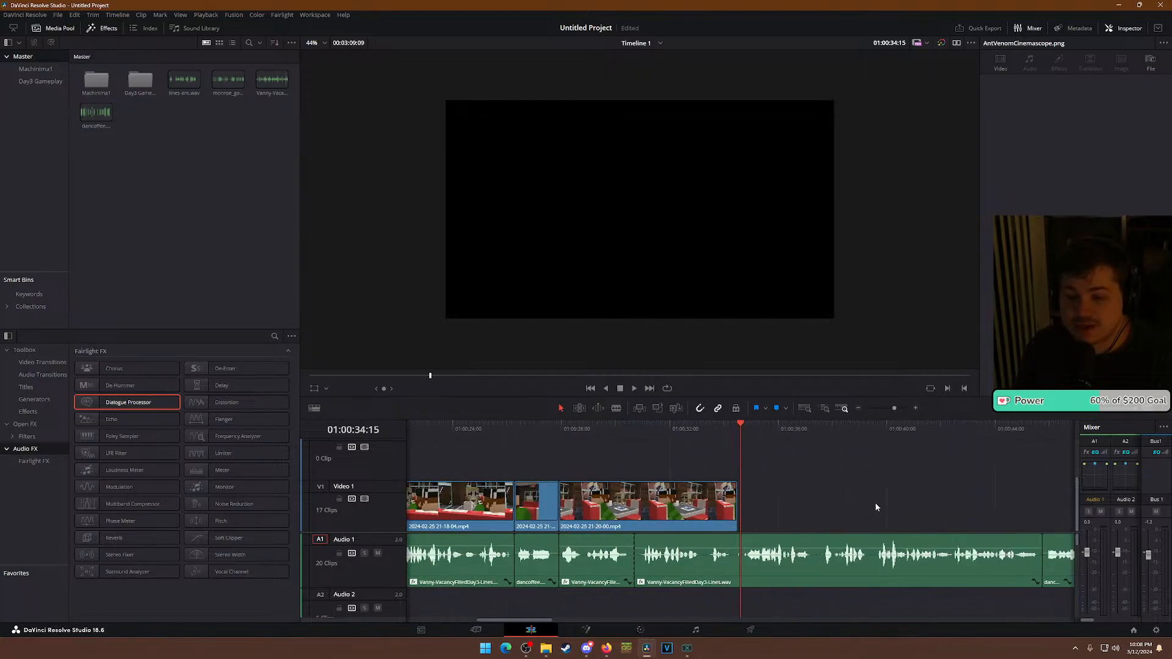
pyautogui.click(773, 433)
pyautogui.press('space')
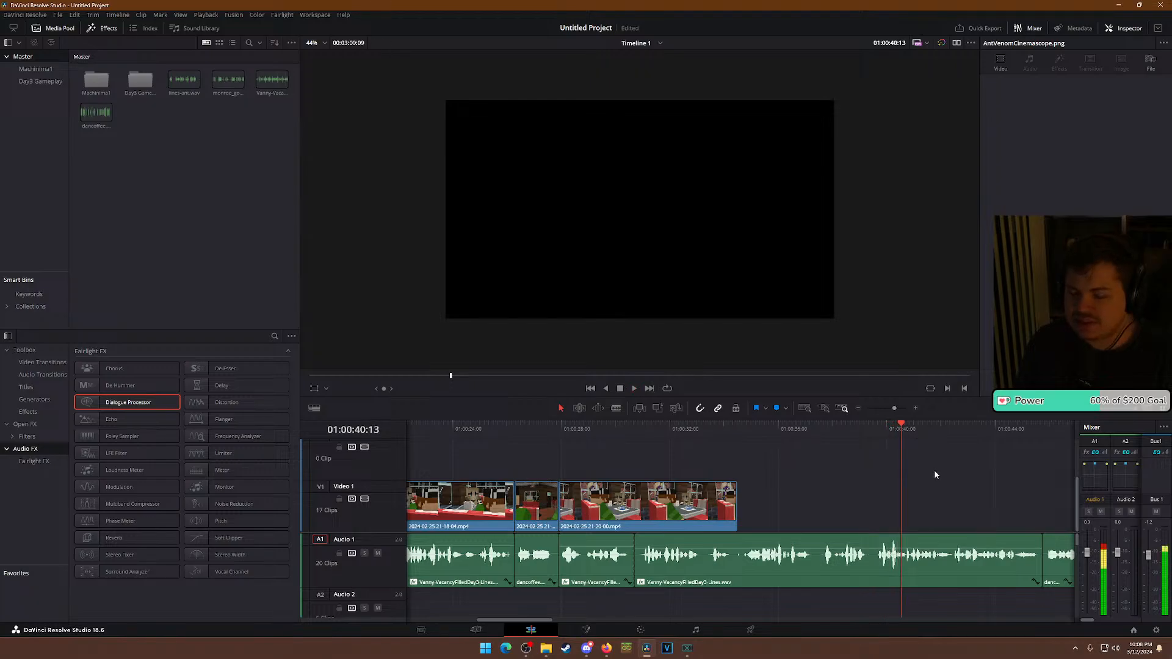
pyautogui.press('space')
pyautogui.scroll(-4, 827, 482)
pyautogui.scroll(1, 829, 493)
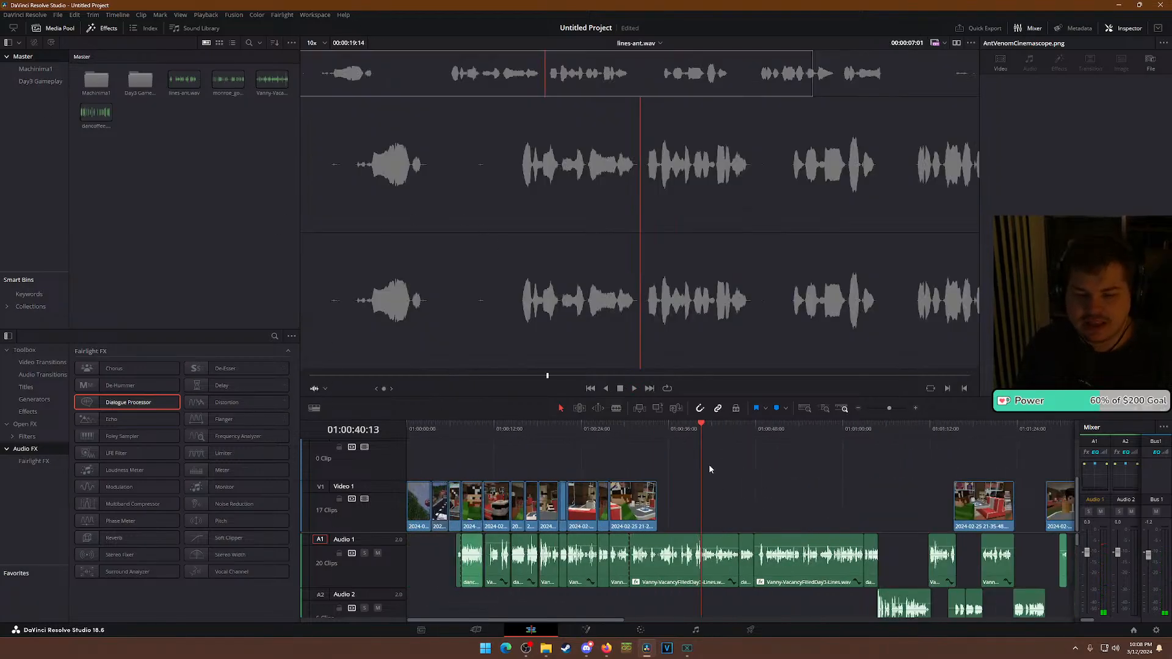
pyautogui.scroll(3, 730, 479)
pyautogui.moveTo(634, 430); pyautogui.dragTo(624, 430)
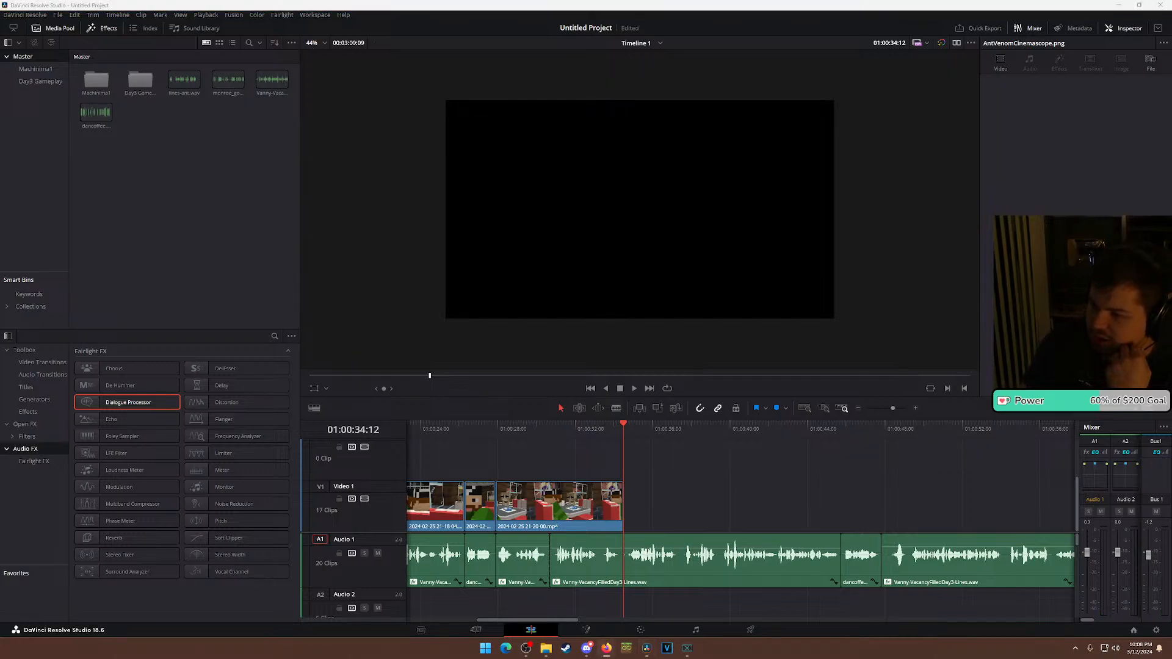
pyautogui.hotkey('alt', 'Tab')
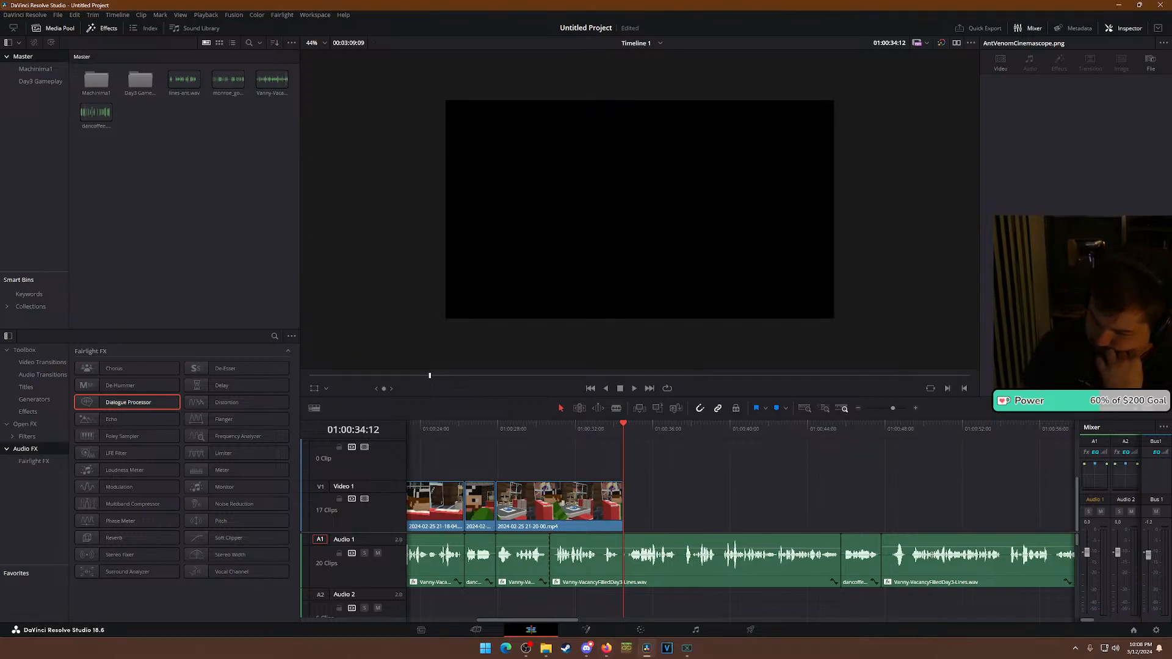
pyautogui.press('super+d')
pyautogui.press('super+d')
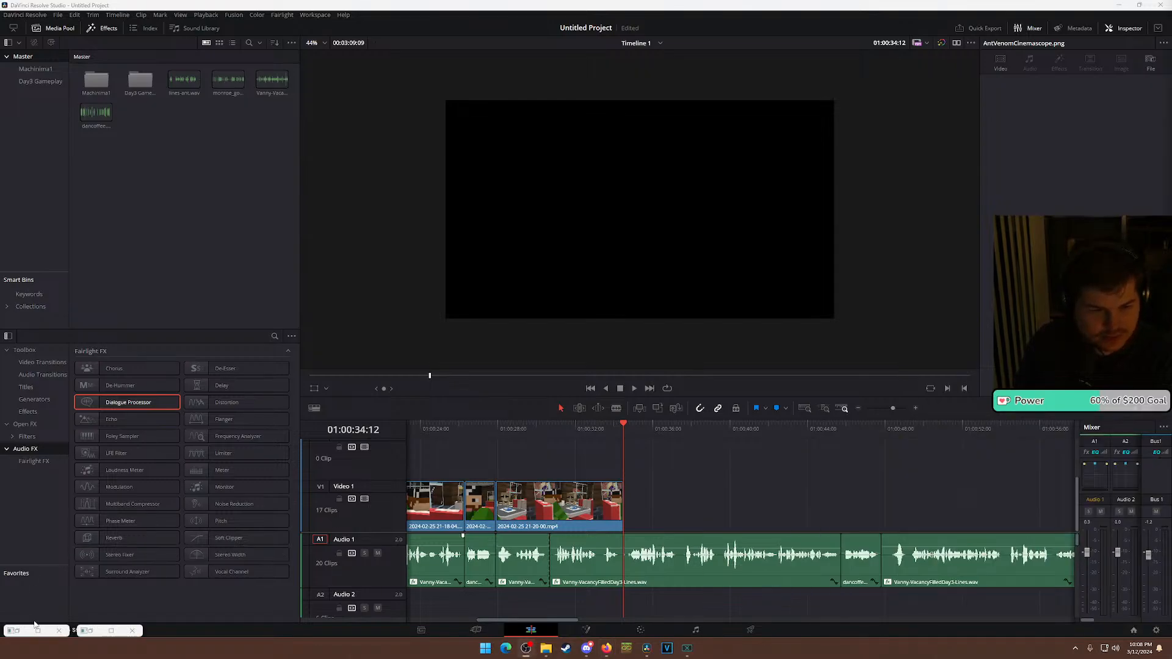
pyautogui.click(112, 631)
pyautogui.click(39, 632)
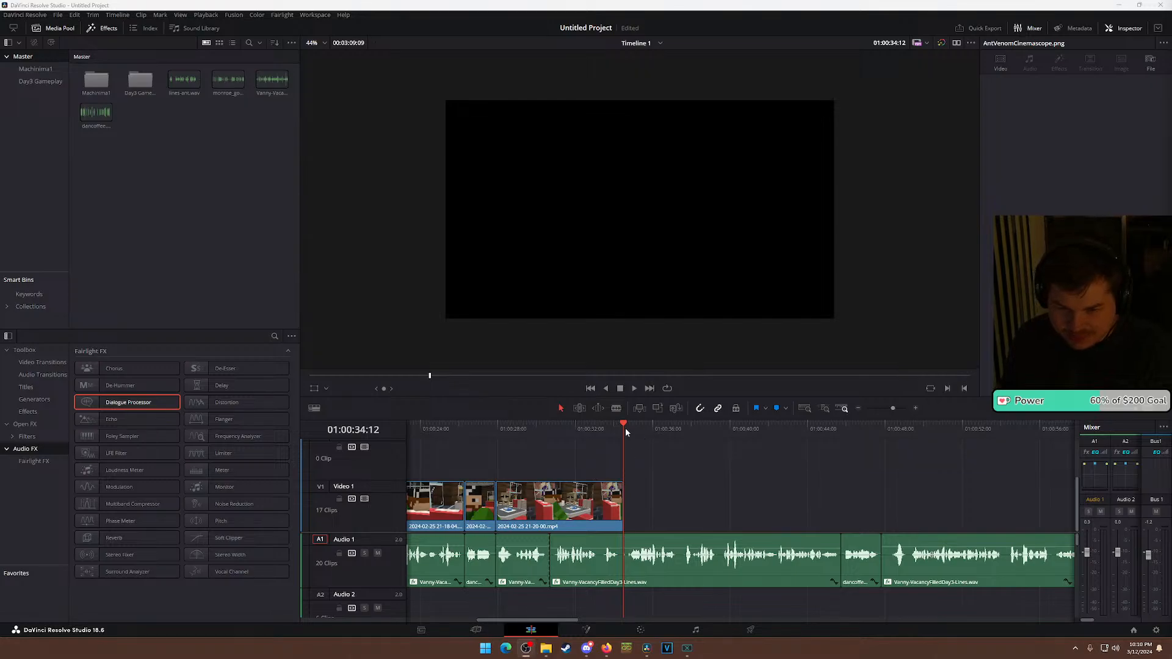
# Examine the dialogue and the gap around the end of the table shot at 01:00:34:12, at several timeline scales.
pyautogui.press('space')
pyautogui.press('space')
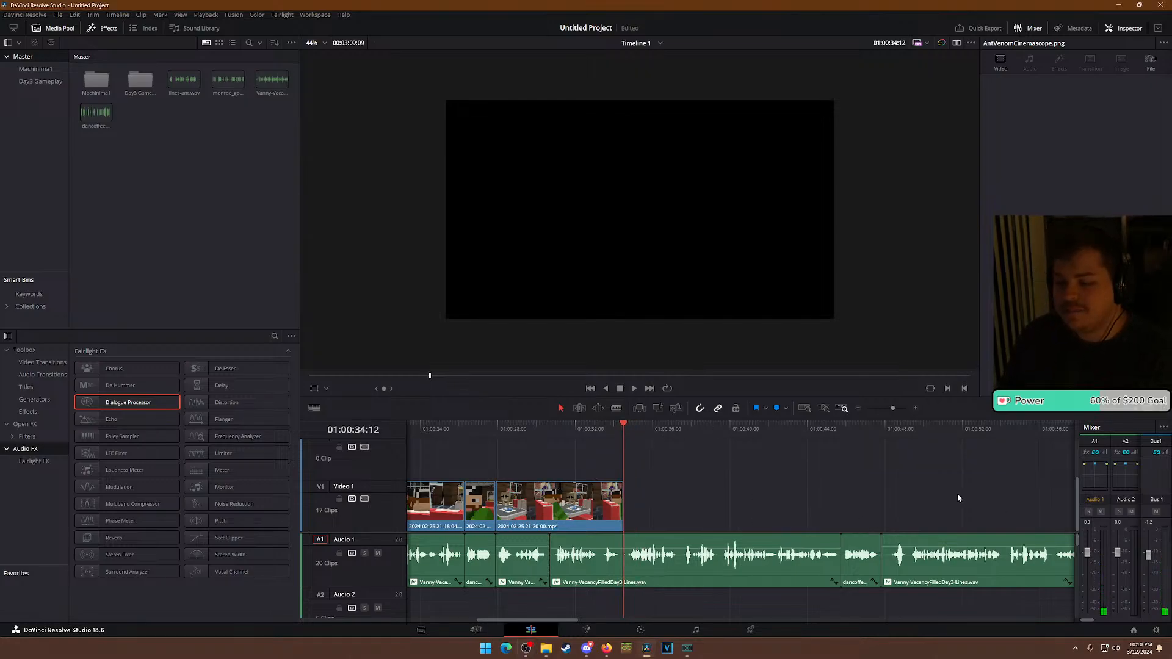
pyautogui.scroll(-3, 669, 502)
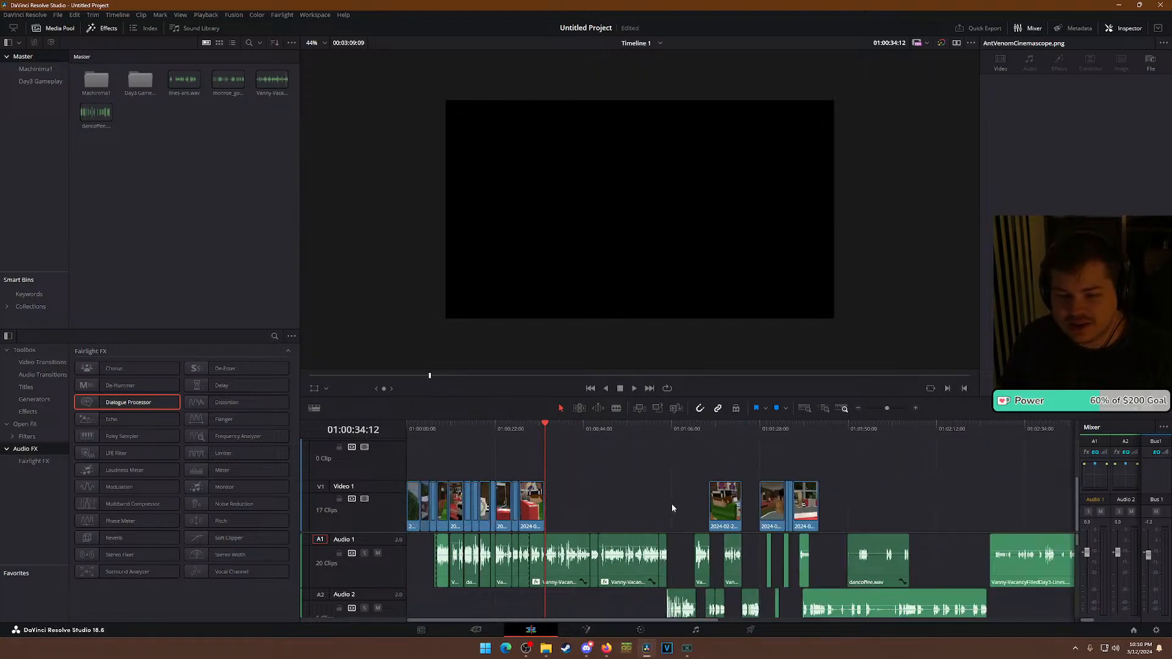
pyautogui.scroll(4, 705, 505)
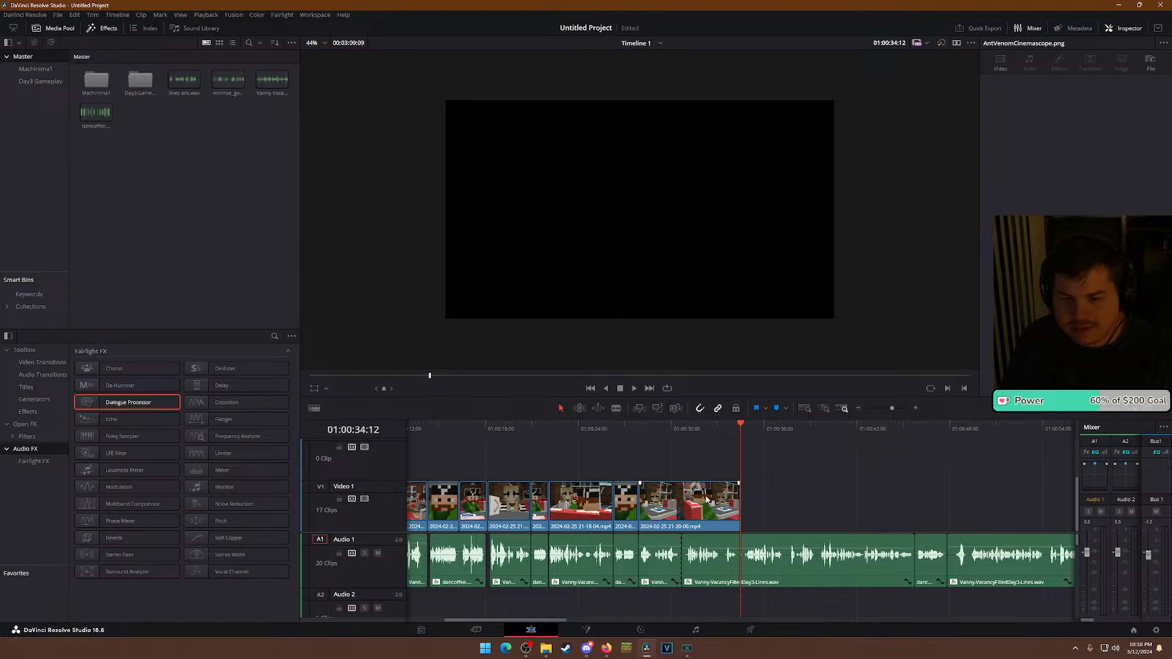
pyautogui.scroll(2, 713, 506)
pyautogui.scroll(-1, 734, 512)
pyautogui.scroll(-1, 744, 510)
pyautogui.scroll(3, 760, 516)
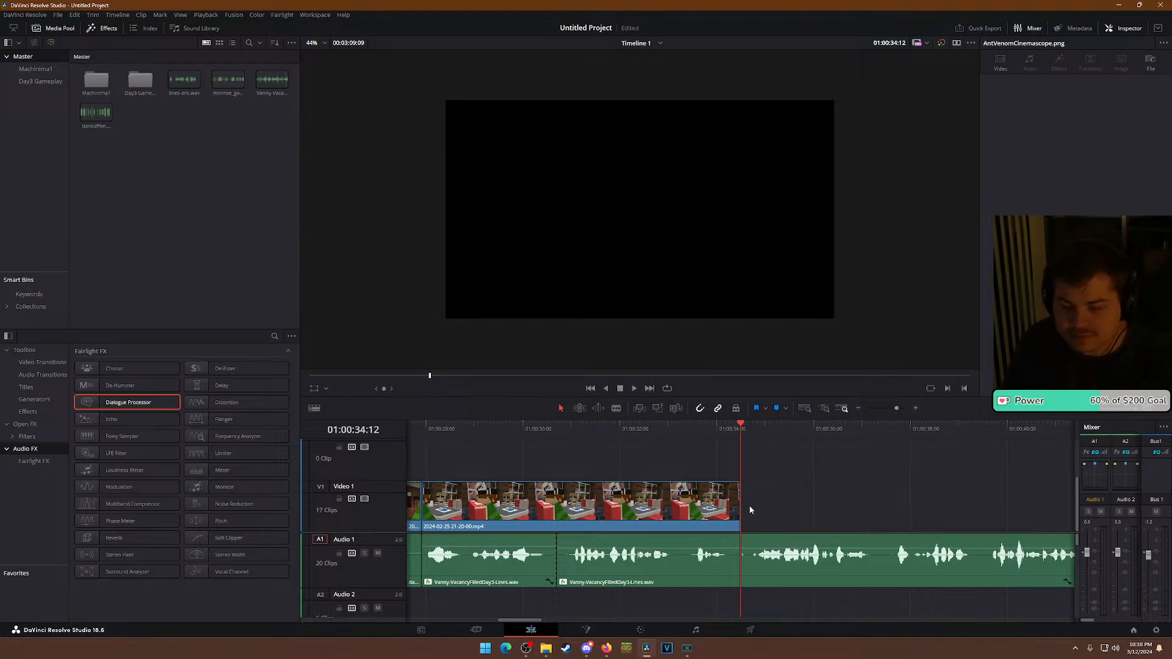
pyautogui.scroll(-3, 812, 519)
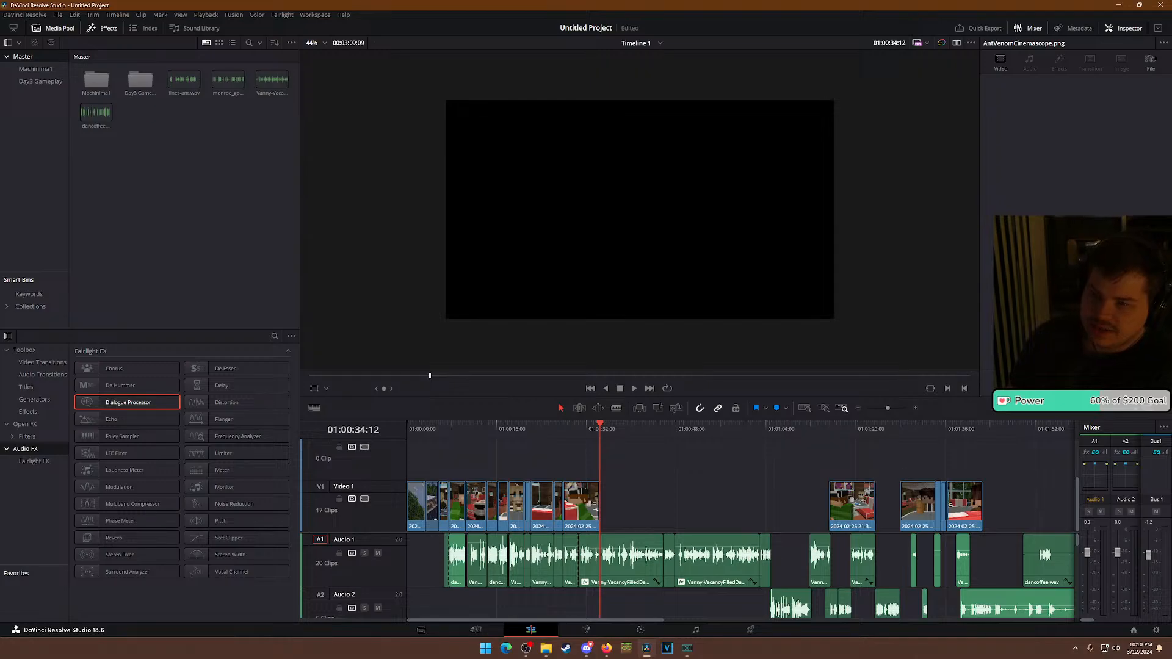
pyautogui.moveTo(1171, 24)
pyautogui.mouseDown()
pyautogui.moveTo(989, 14)
pyautogui.moveTo(1171, 25)
pyautogui.moveTo(1148, 8)
pyautogui.moveTo(1171, 9)
pyautogui.mouseUp()
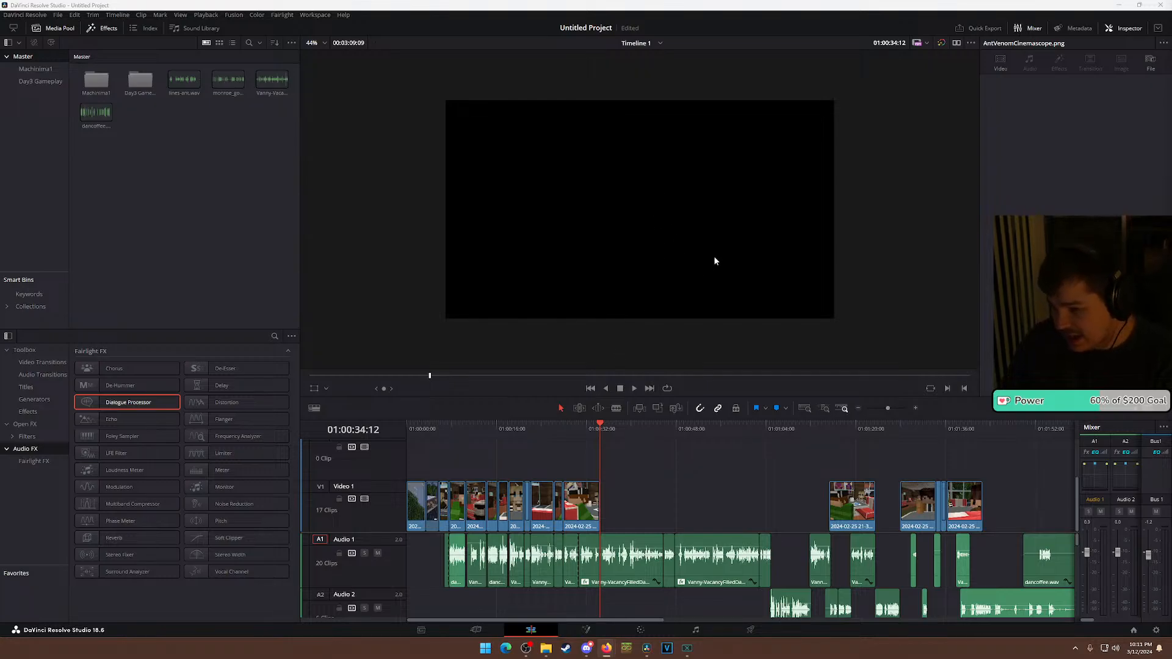
pyautogui.scroll(-1, 746, 200)
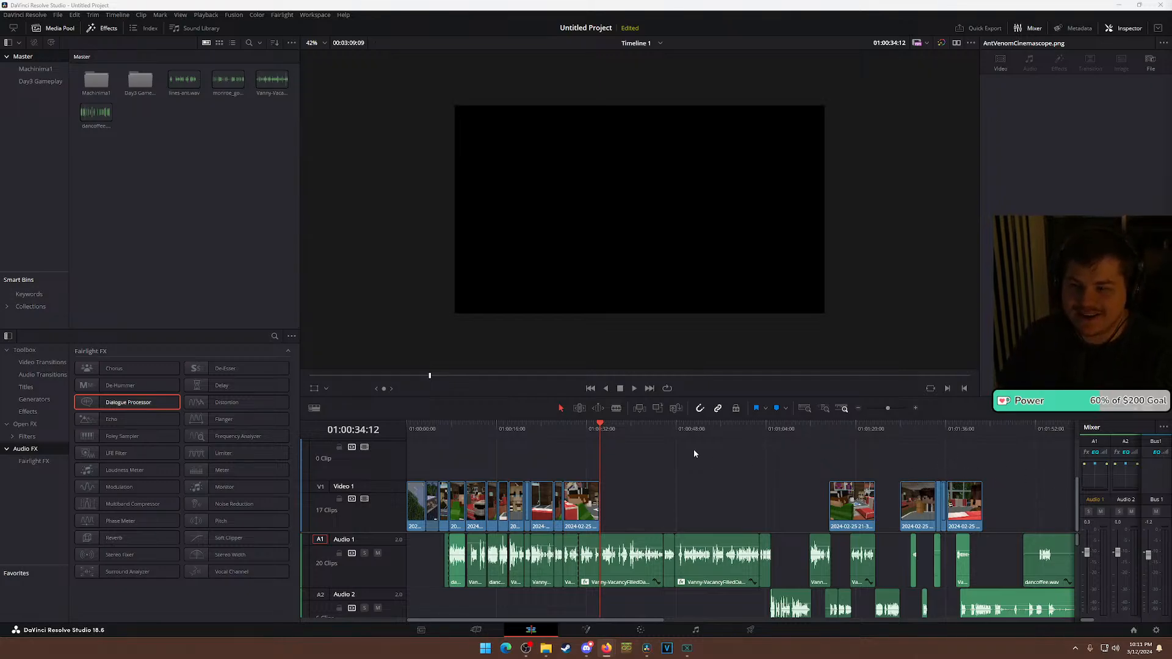
pyautogui.scroll(5, 791, 523)
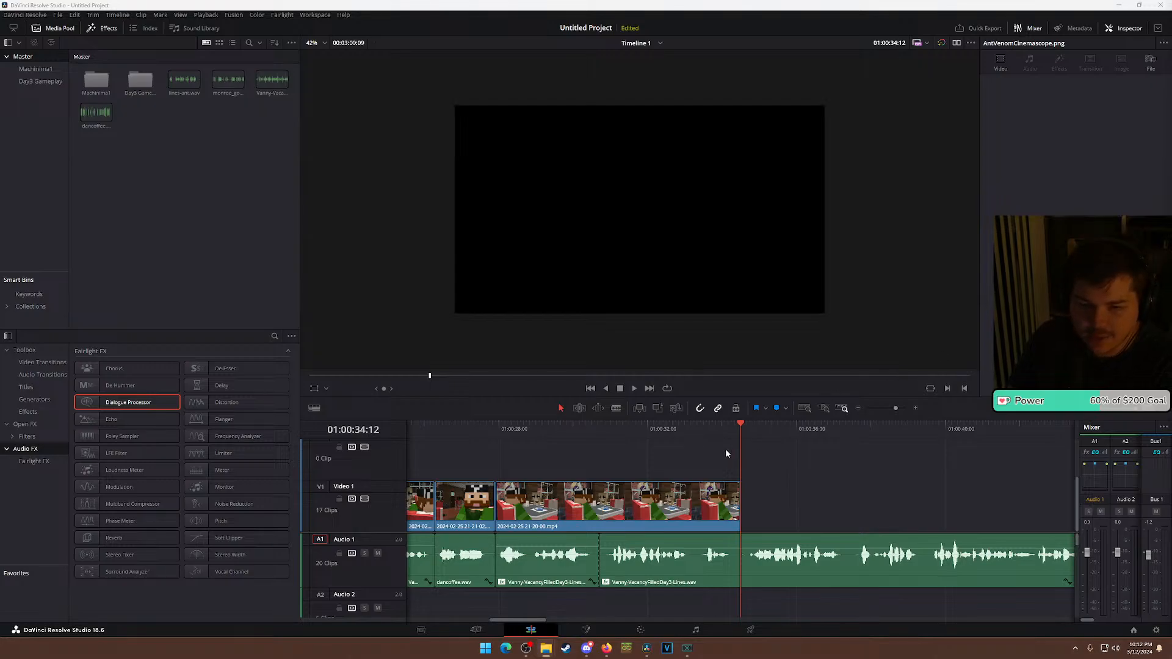
pyautogui.scroll(-5, 714, 532)
pyautogui.scroll(-3, 545, 580)
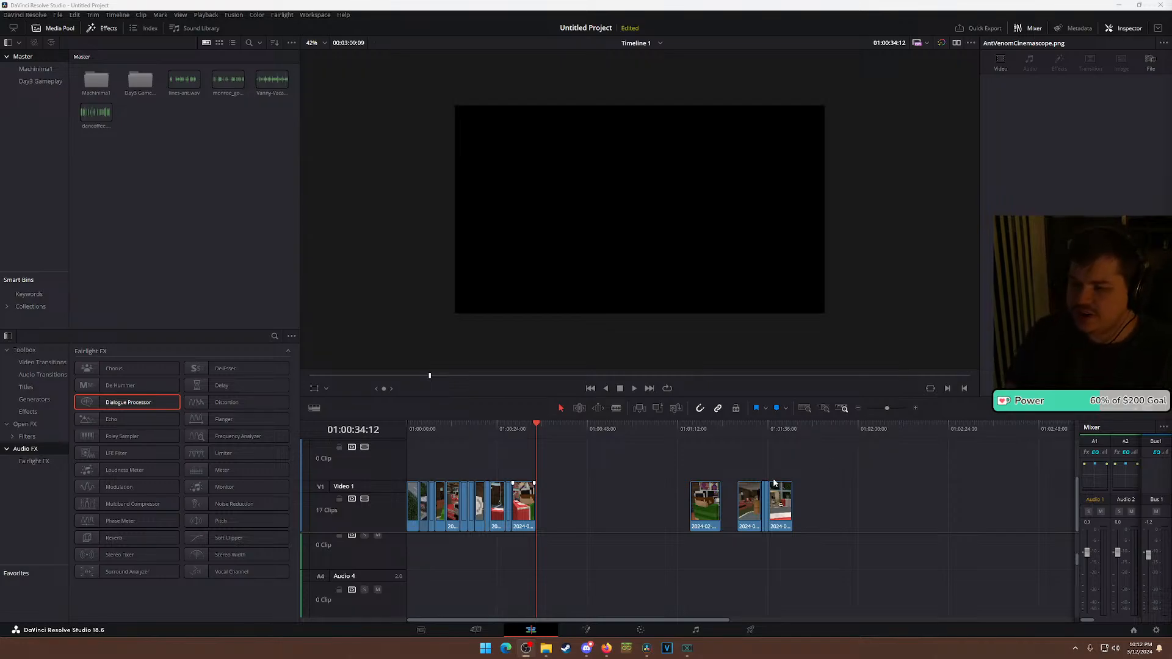
# Inspect the table shot in the viewer at 56%, at 01:00:27:22, 01:00:30:17 and 01:00:33:02.
pyautogui.click(512, 422)
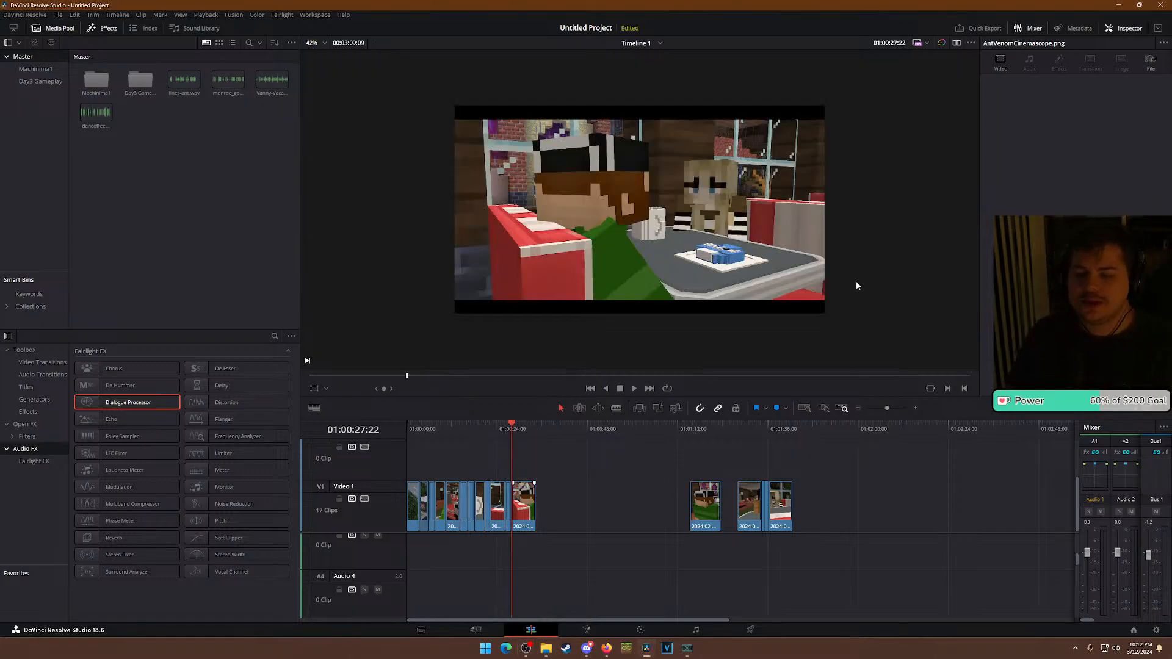
pyautogui.scroll(2, 818, 281)
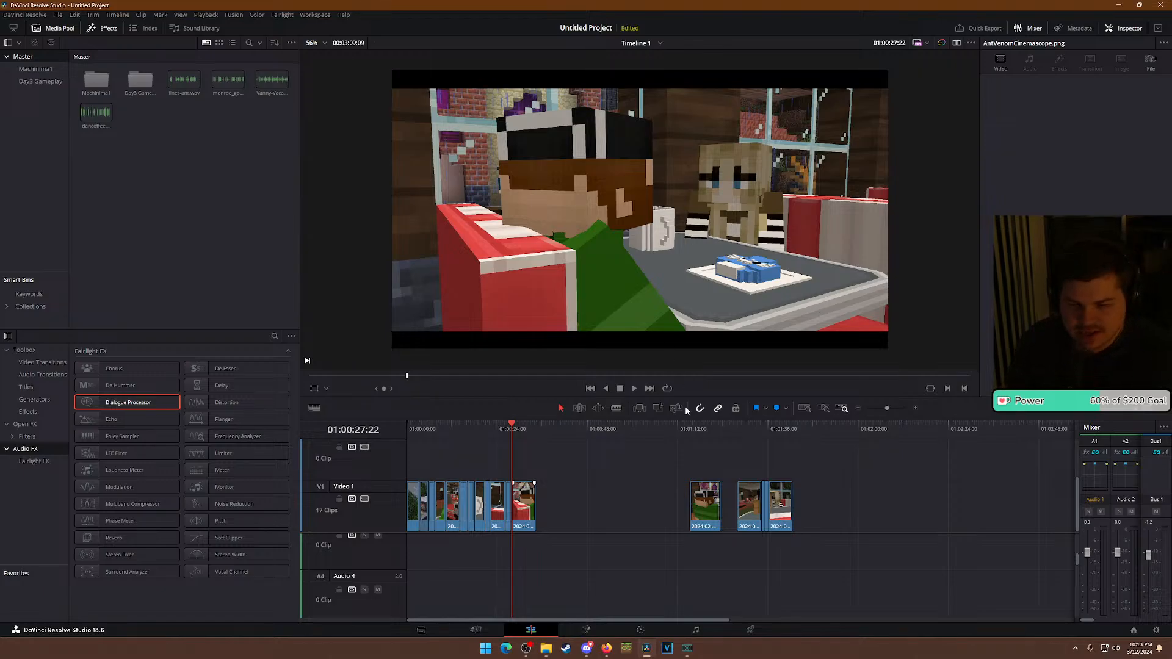
pyautogui.scroll(5, 601, 537)
pyautogui.click(864, 431)
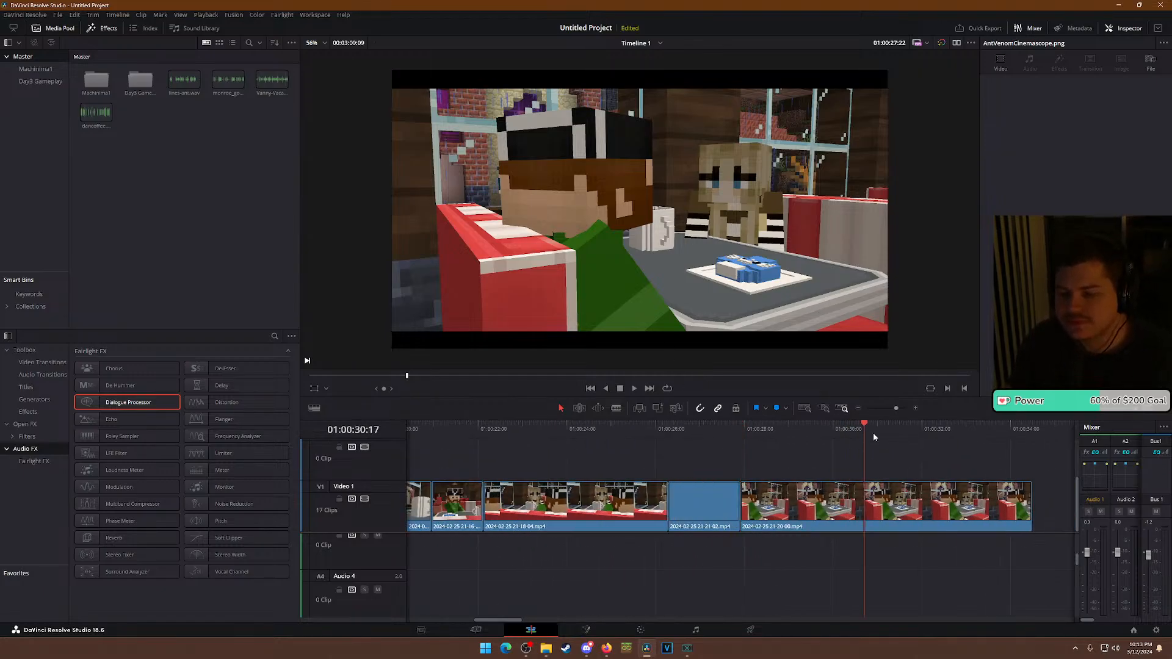
pyautogui.click(970, 430)
pyautogui.scroll(-4, 819, 458)
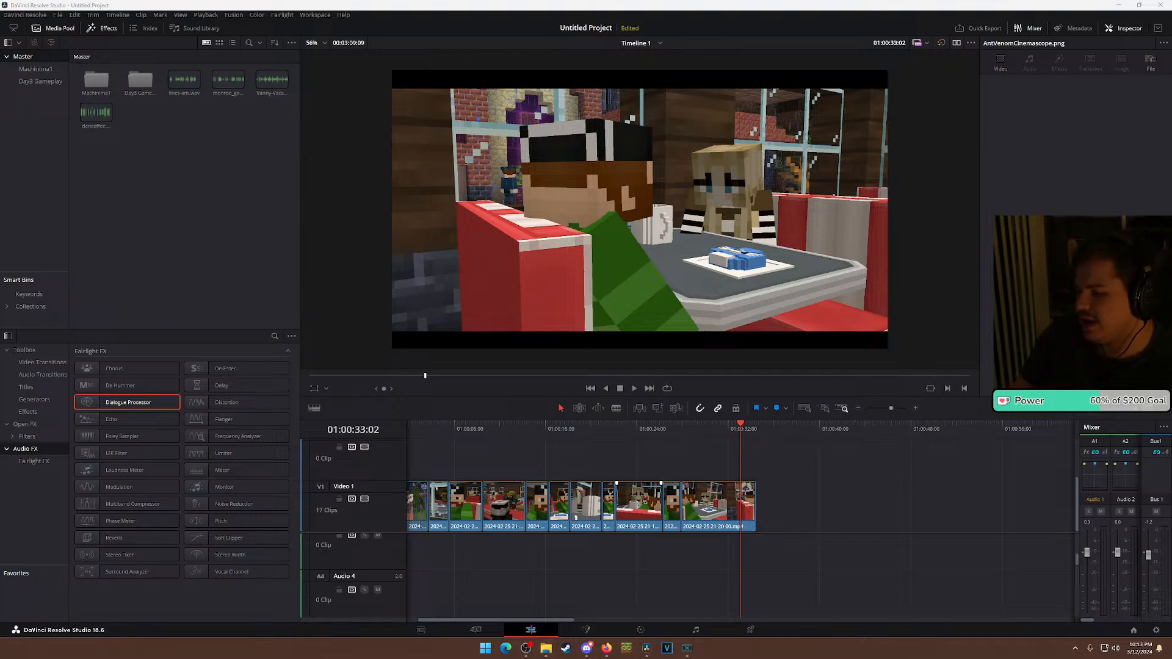
pyautogui.press('super+d')
pyautogui.press('super+d')
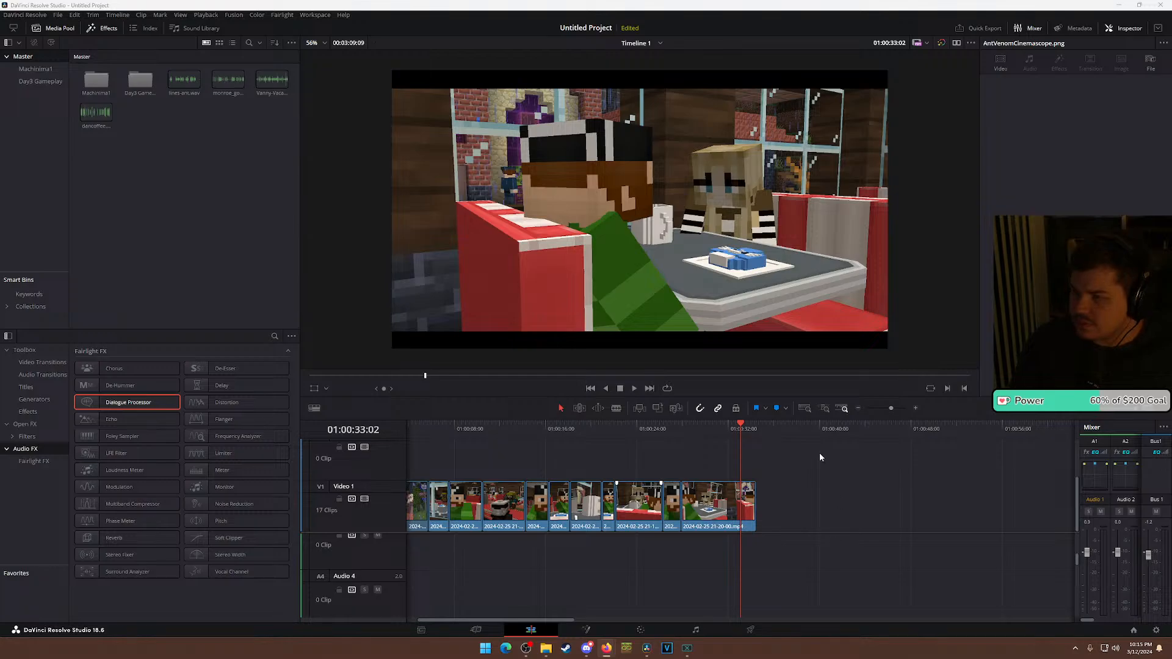
# Place the playhead on the bearded character's shot at 01:00:20:23, and view and close the browser image IMG_1232.png.
pyautogui.moveTo(543, 431); pyautogui.dragTo(601, 423)
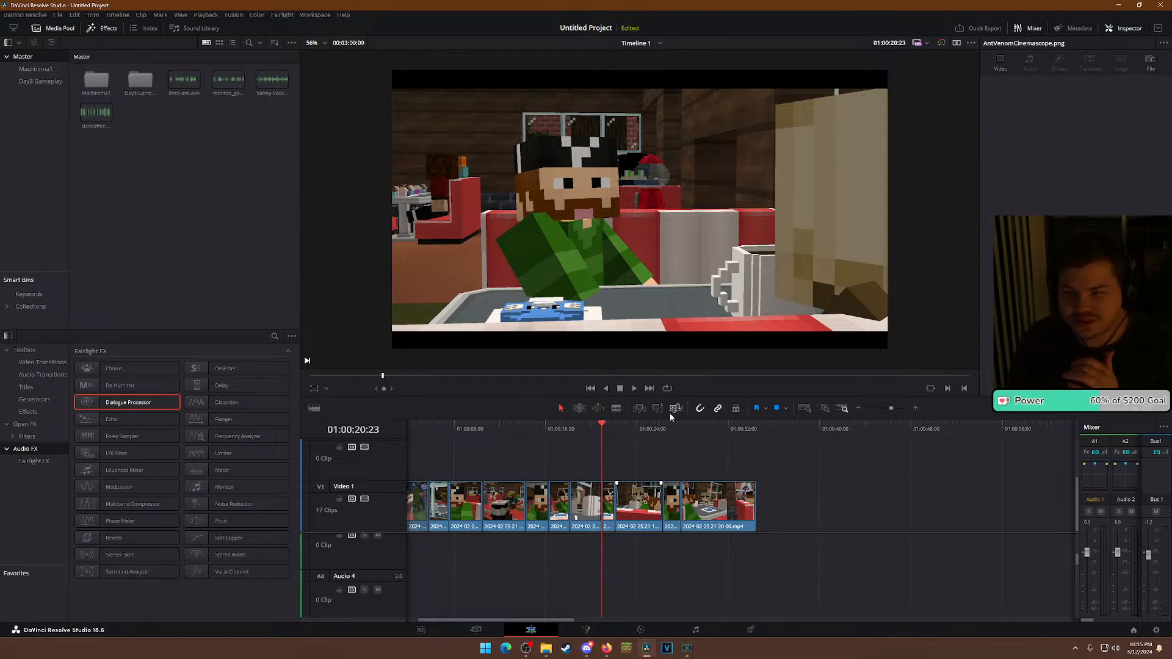
pyautogui.moveTo(544, 650)
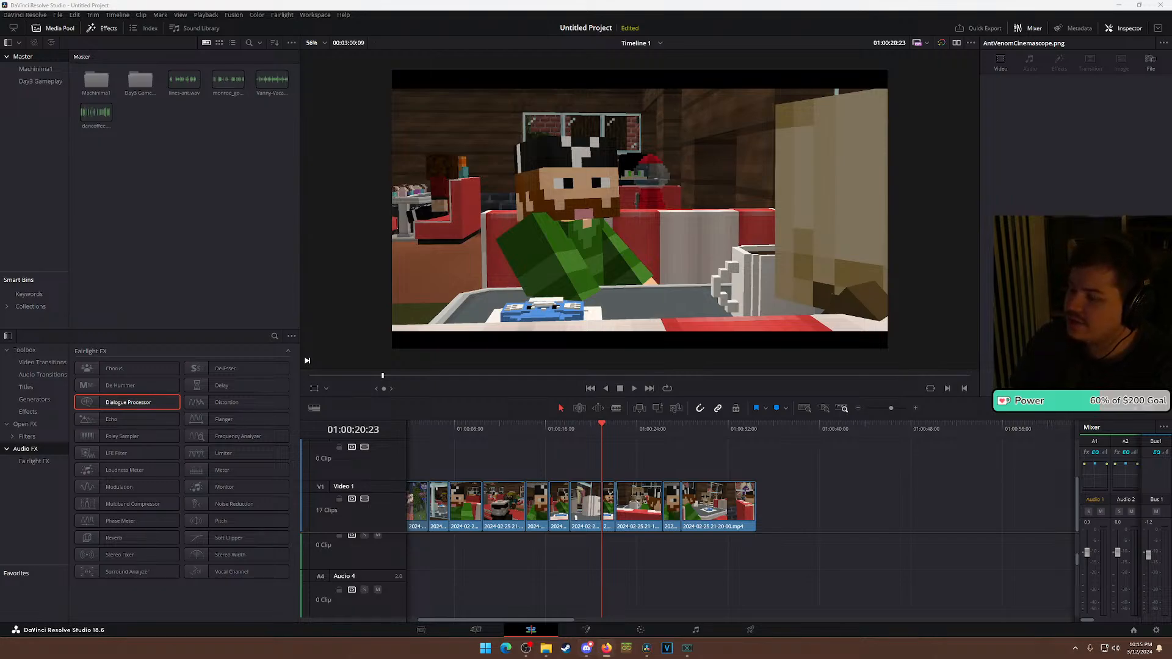
pyautogui.moveTo(1171, 33); pyautogui.dragTo(577, 124)
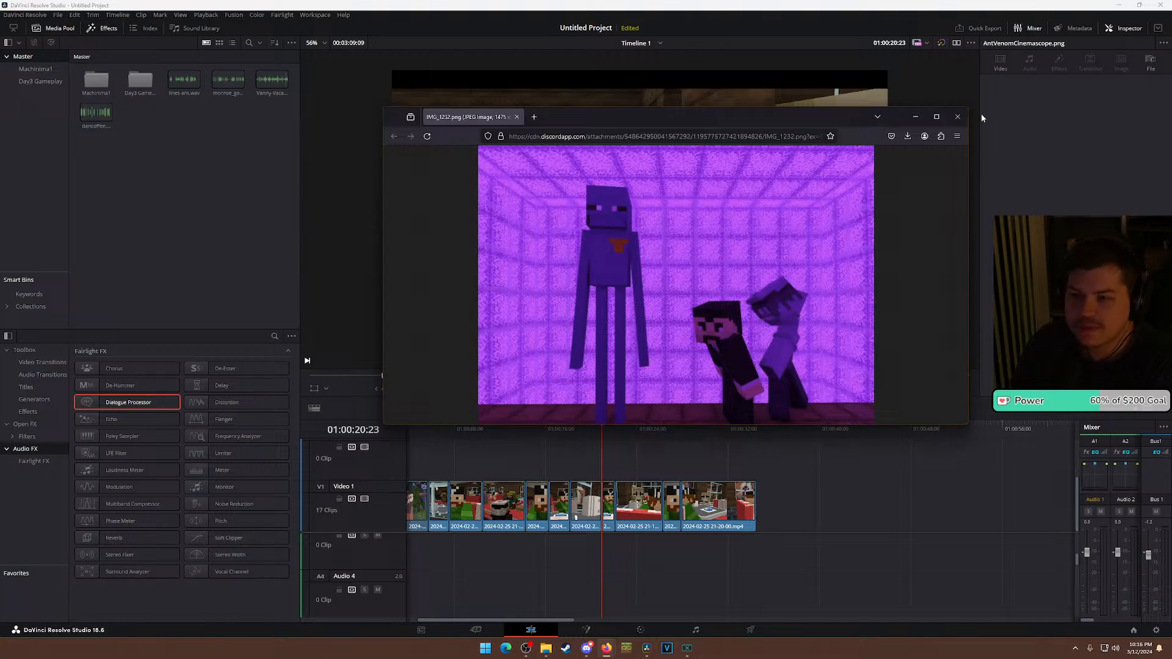
pyautogui.click(964, 118)
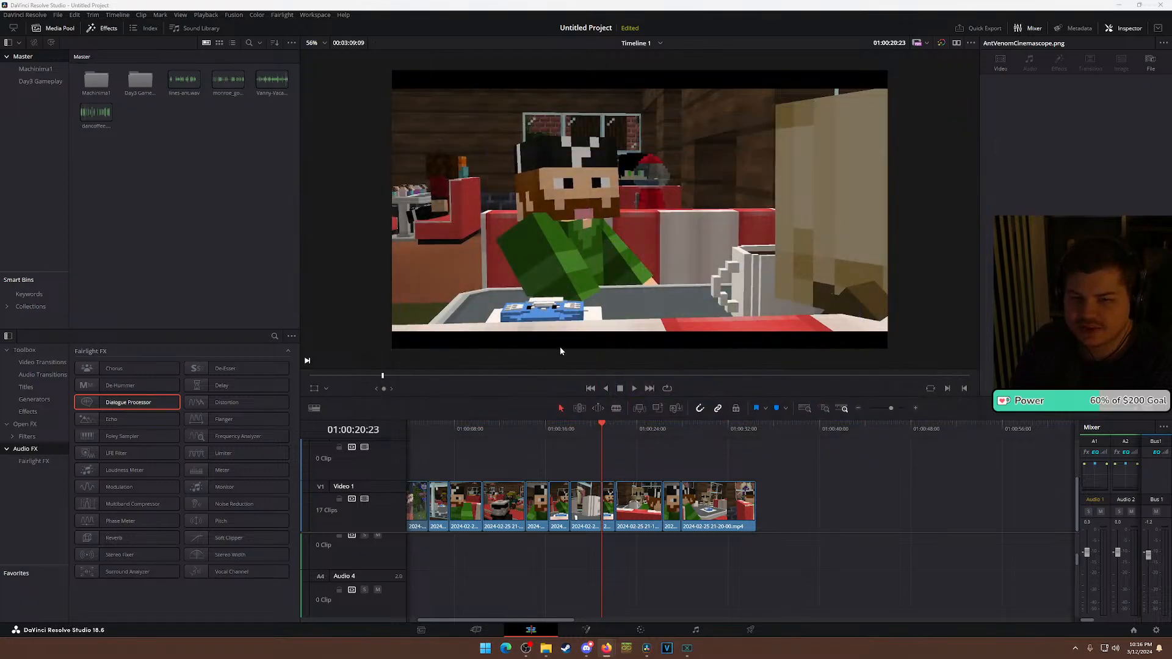
# Scrub through the coffee shop shots and stop on the table shot at 01:00:31:23.
pyautogui.click(591, 431)
pyautogui.click(605, 432)
pyautogui.moveTo(603, 427); pyautogui.dragTo(726, 421)
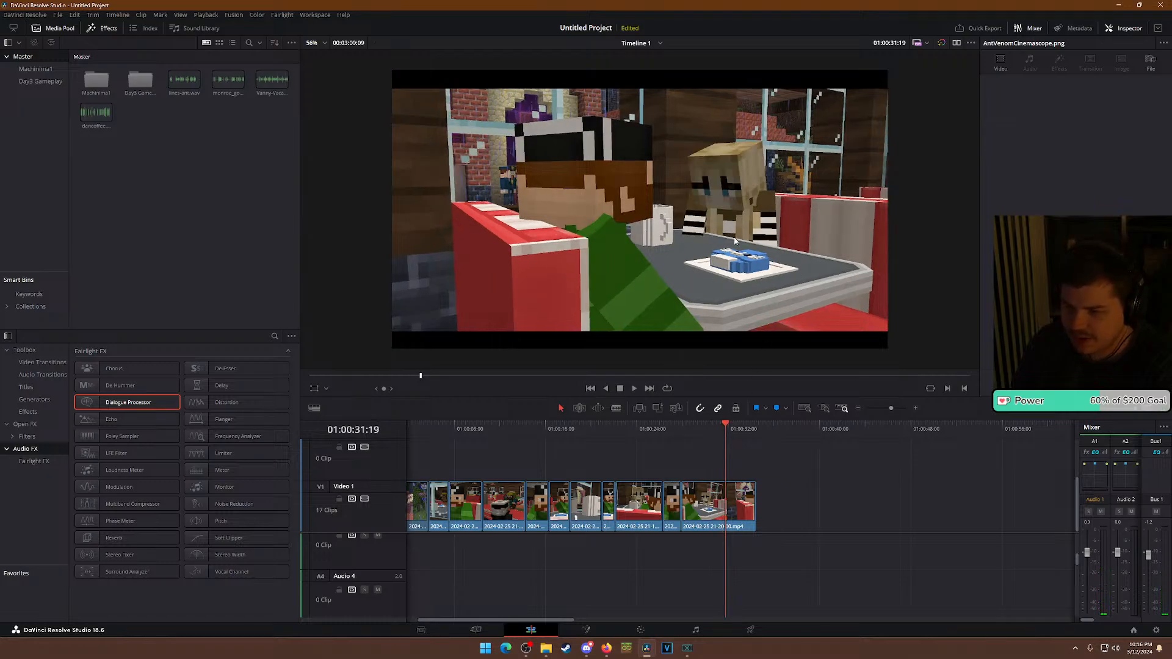
pyautogui.moveTo(538, 428); pyautogui.dragTo(729, 431)
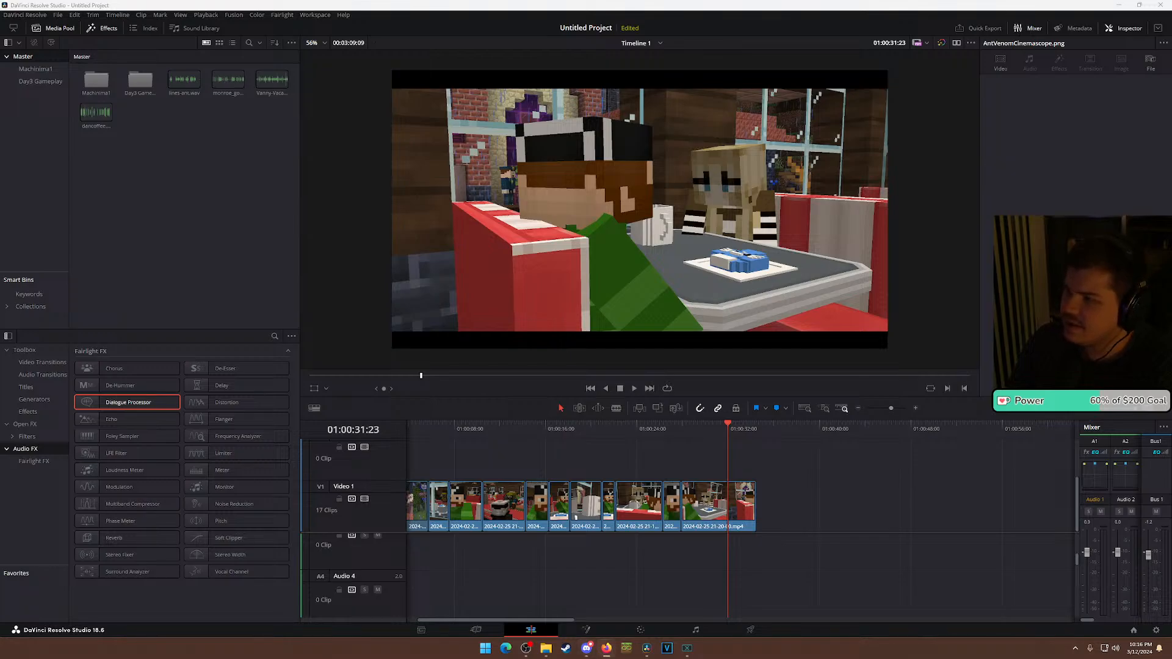
# View the image IMG_1232.png at full window size in the browser and close it.
pyautogui.moveTo(398, 70); pyautogui.dragTo(381, 1)
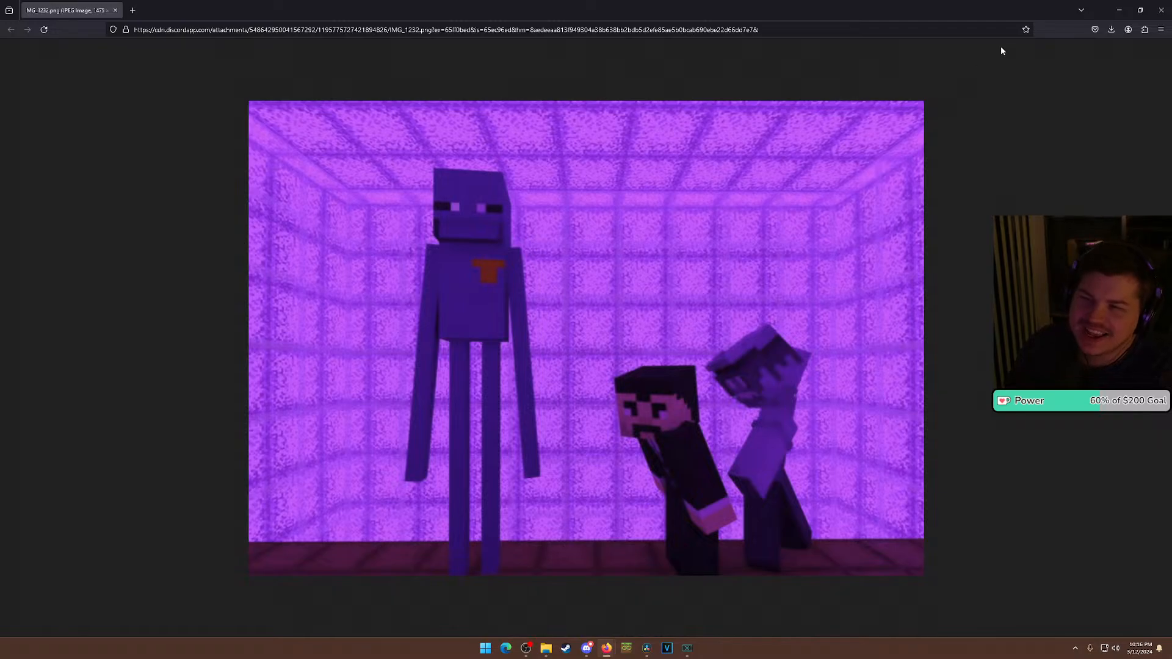
pyautogui.click(1162, 10)
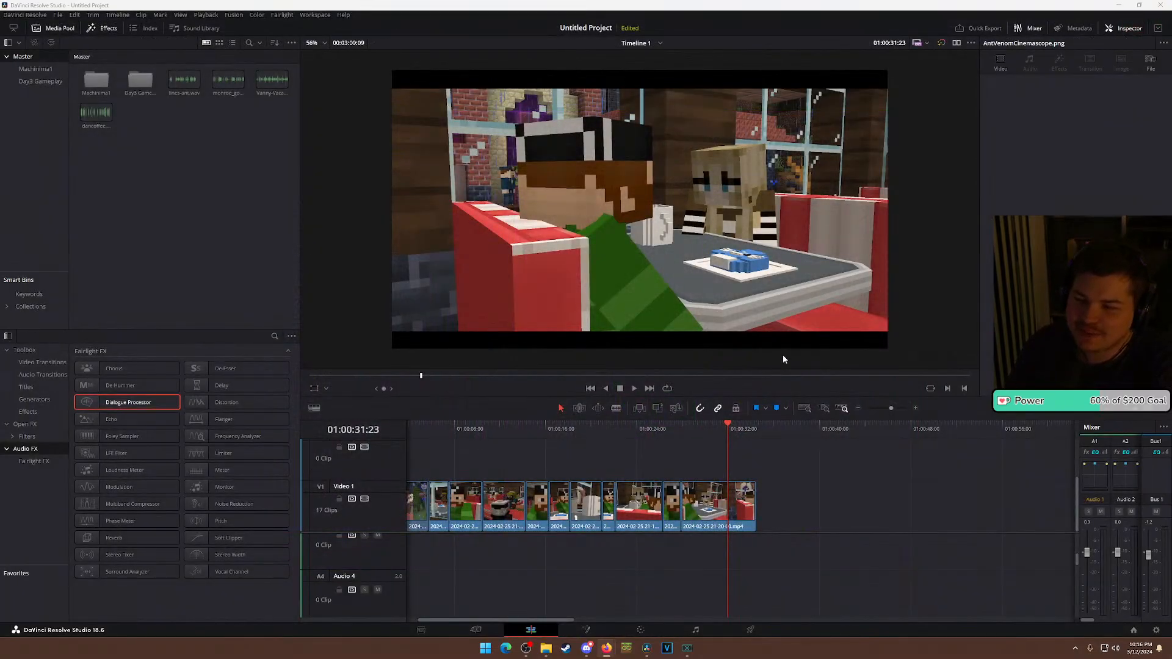
# Place the playhead on the bearded character's shot at 01:00:16:08 and position a narrowed browser window with scene_0414_t800.jpg over the viewer for comparison.
pyautogui.click(632, 435)
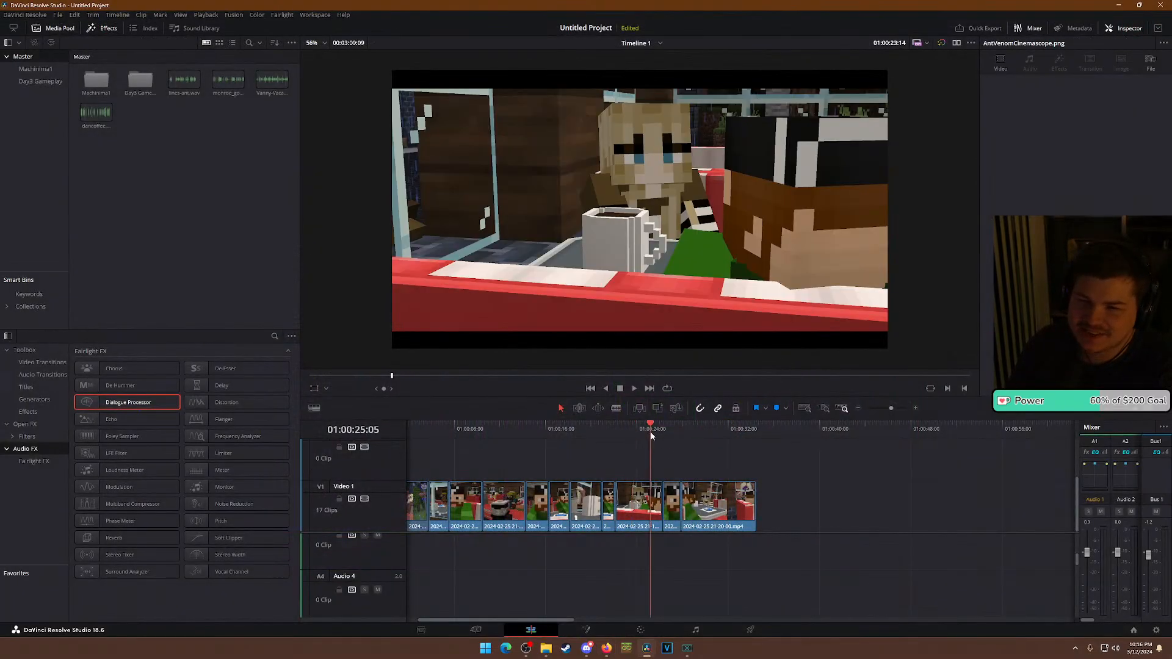
pyautogui.click(552, 437)
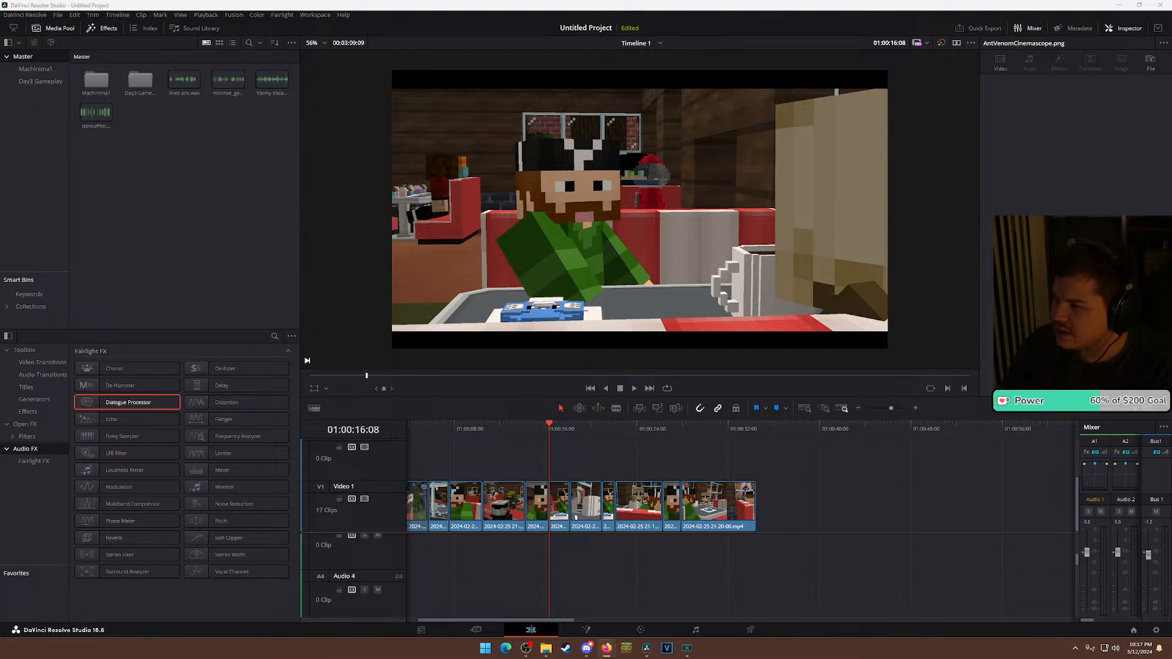
pyautogui.moveTo(1171, 342); pyautogui.dragTo(932, 71)
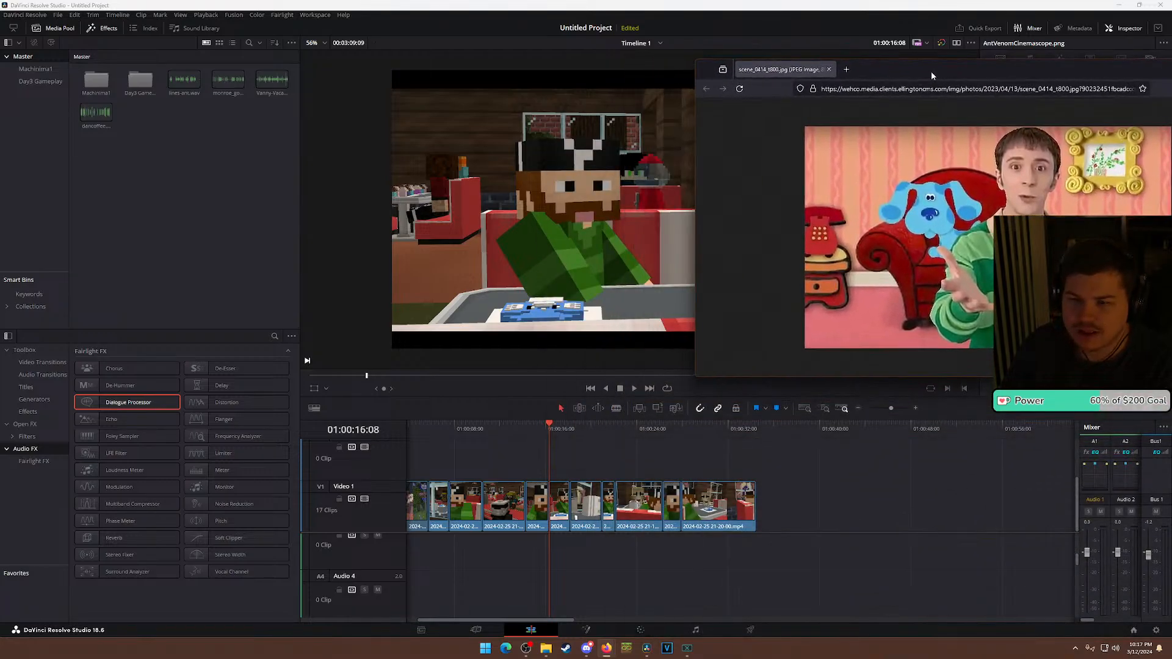
pyautogui.moveTo(696, 240); pyautogui.dragTo(1037, 241)
pyautogui.moveTo(1093, 69); pyautogui.dragTo(818, 60)
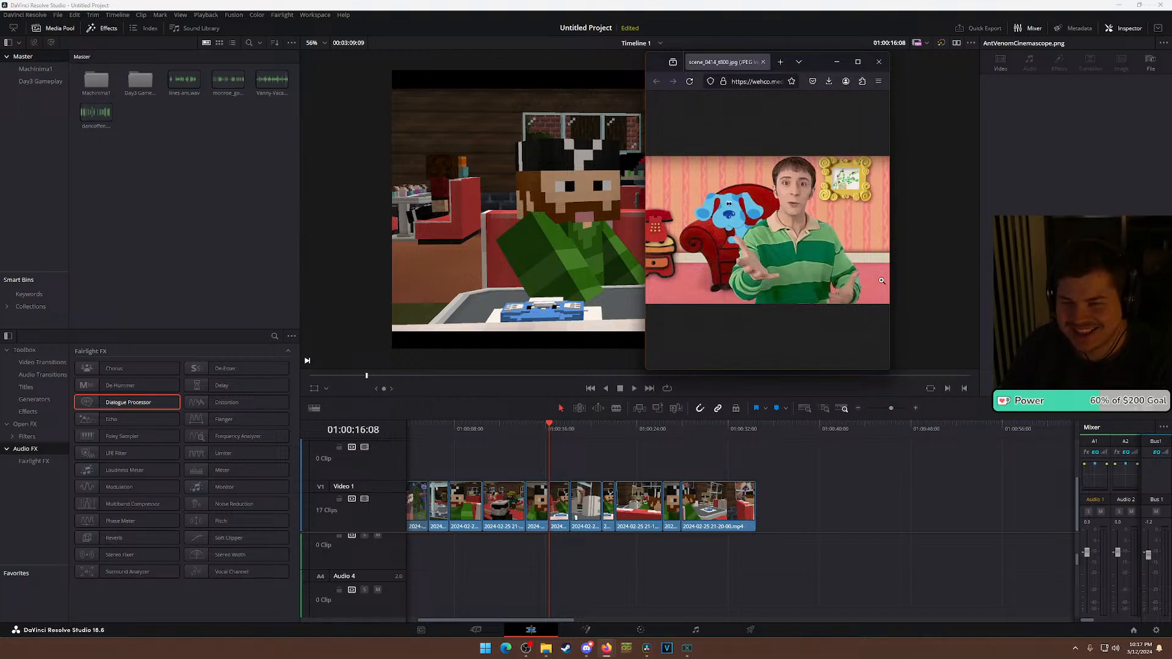
# Close the scene_0414_t800.jpg browser image and review the coffee shop shots, stopping at 01:00:23:08.
pyautogui.moveTo(815, 65); pyautogui.dragTo(827, 65)
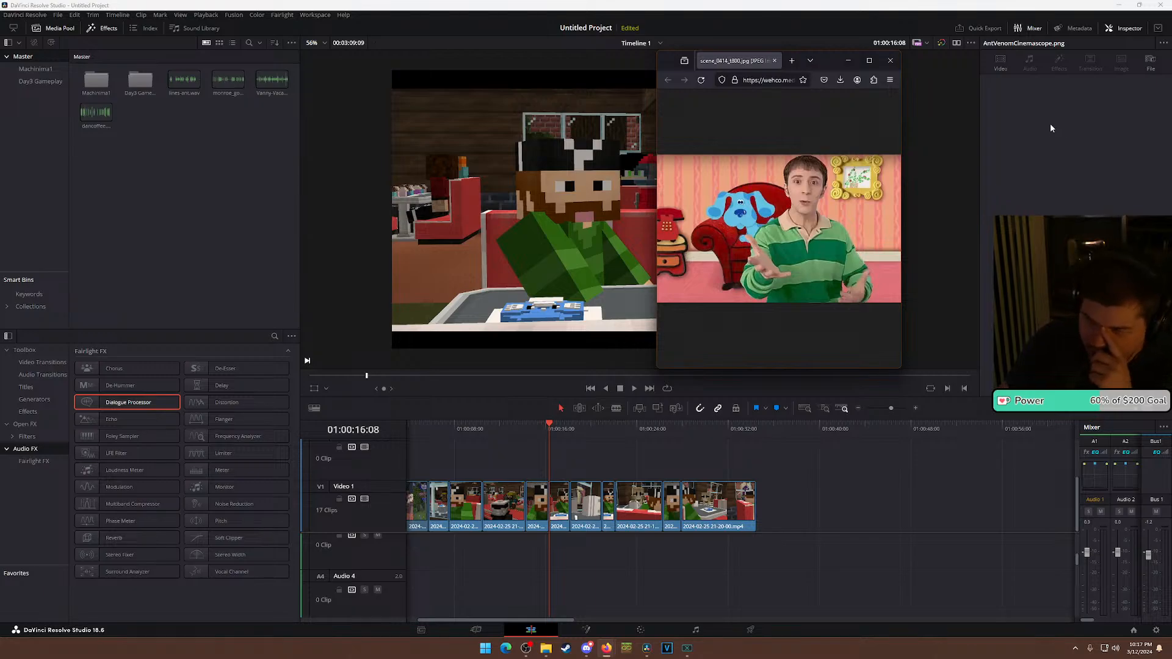
pyautogui.click(890, 60)
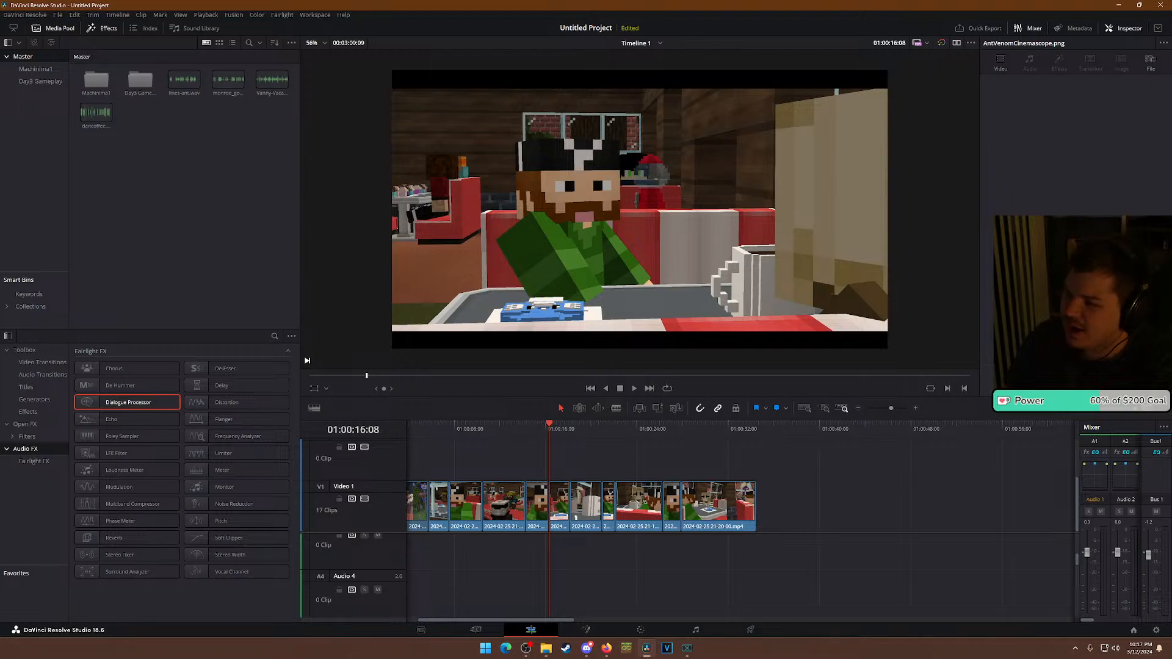
pyautogui.moveTo(605, 436); pyautogui.dragTo(670, 442)
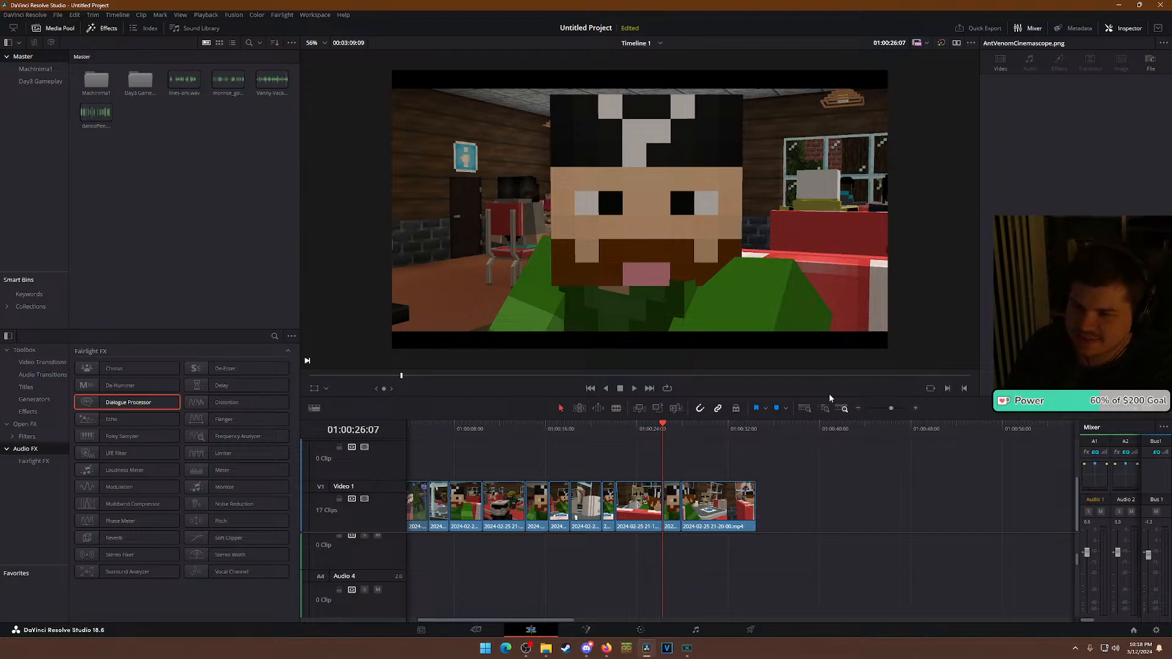
pyautogui.click(565, 424)
pyautogui.click(589, 427)
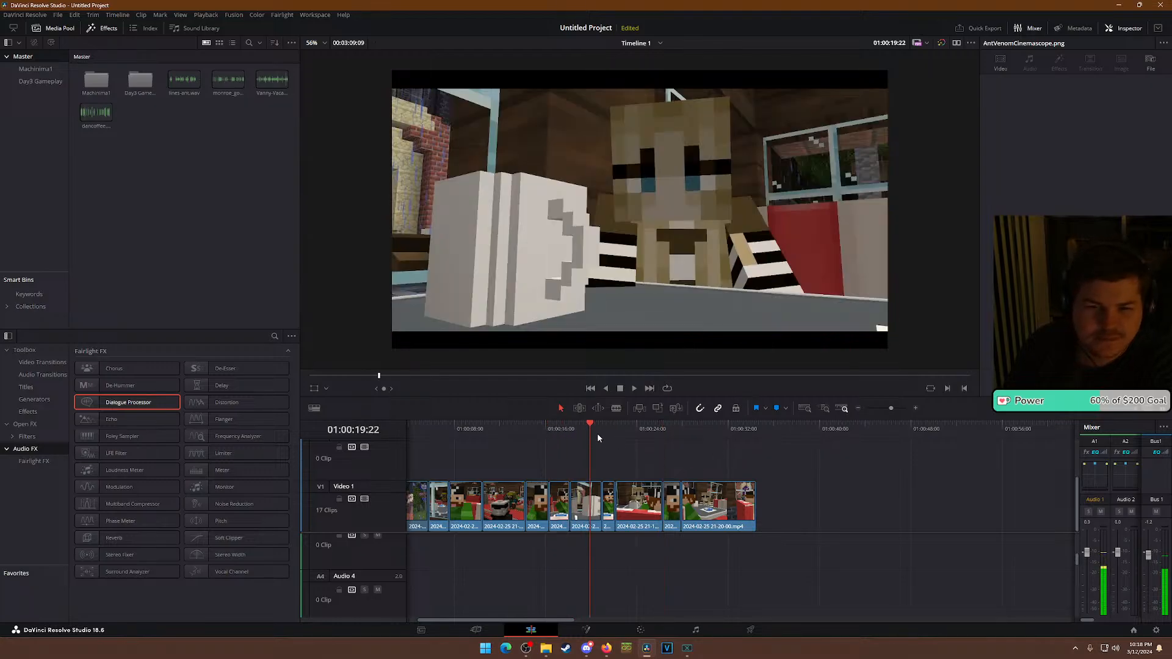
pyautogui.click(629, 428)
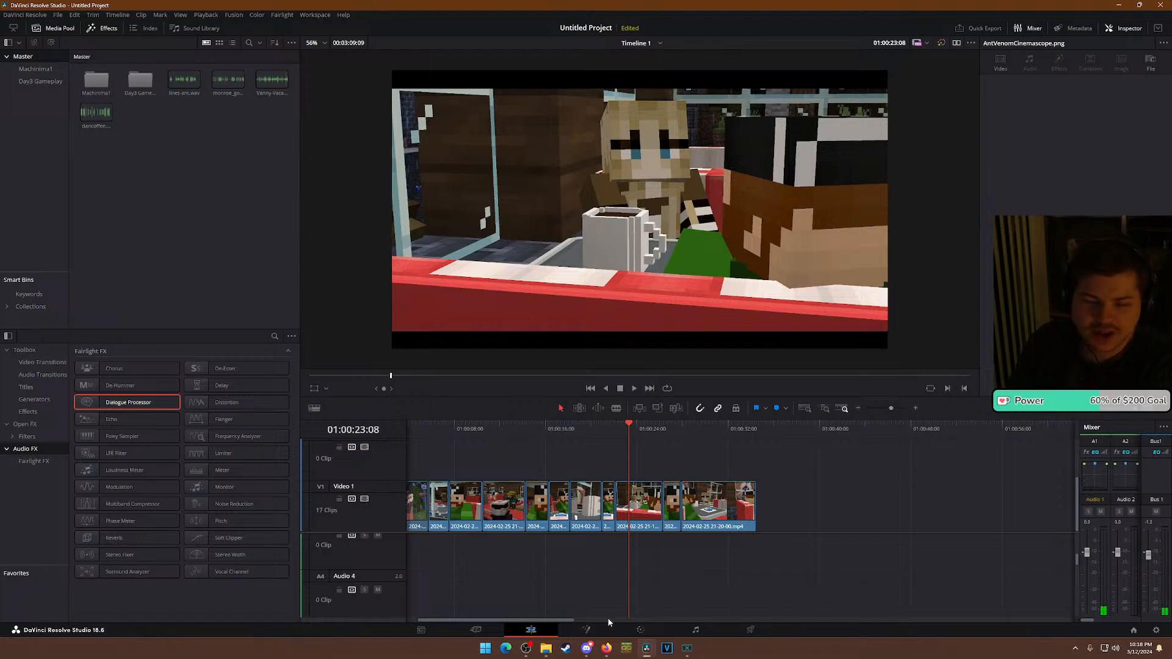
# Switch to the browser, skip partway into the YouTube video HIDE N' GO MARIONETTE!, and close it.
pyautogui.click(584, 652)
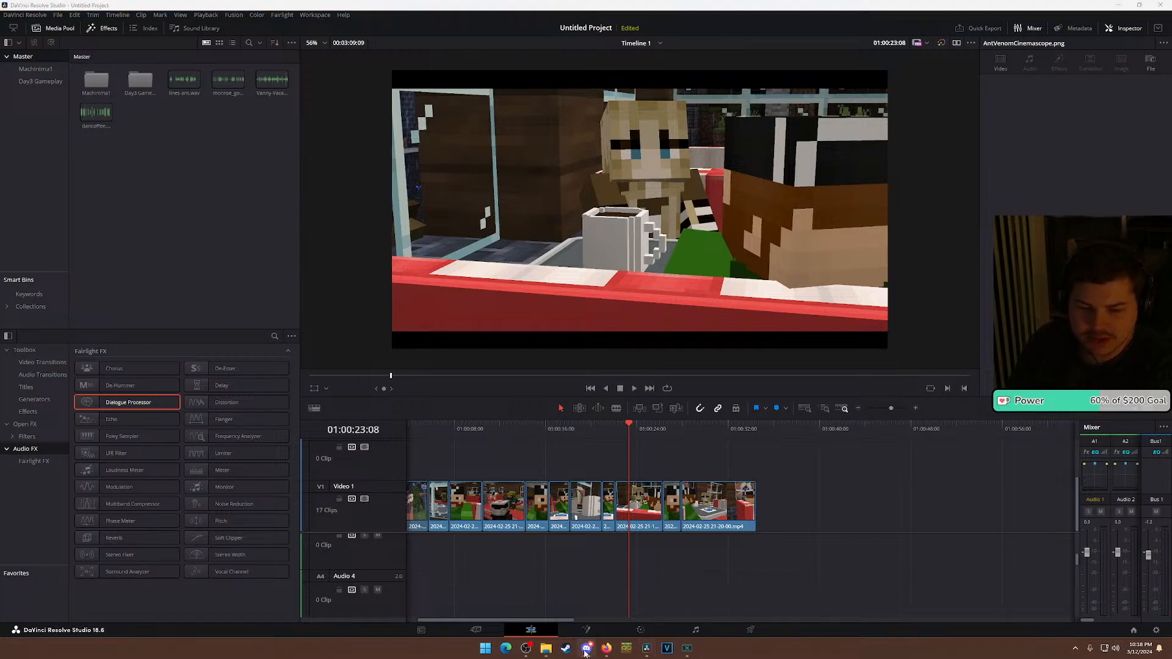
pyautogui.click(526, 649)
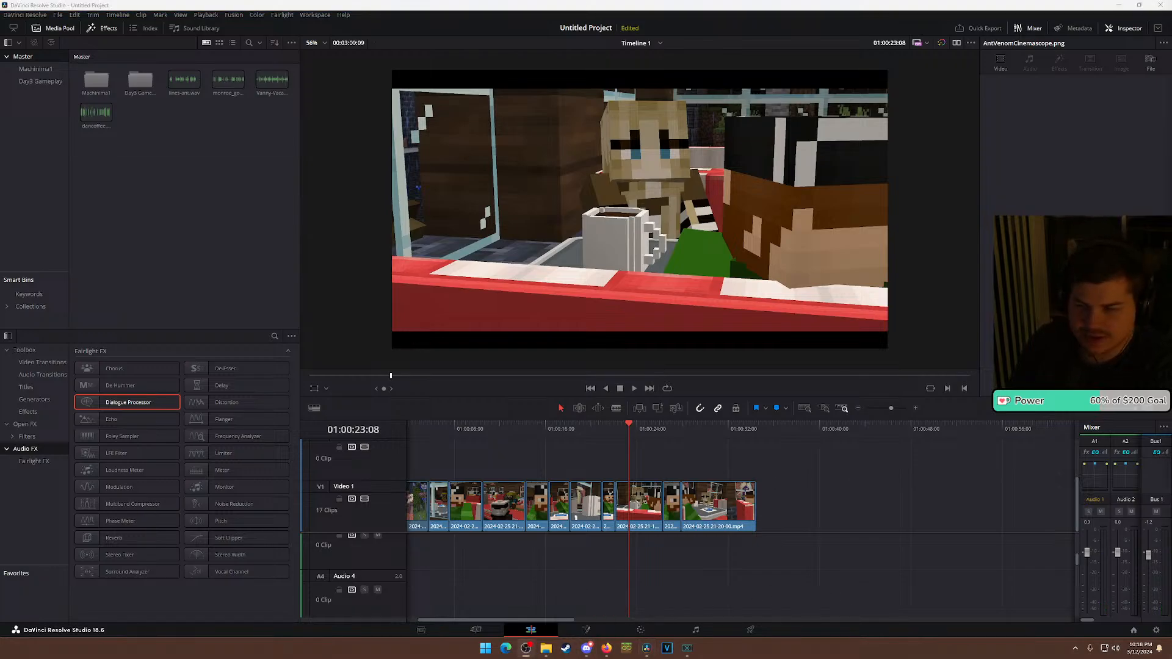
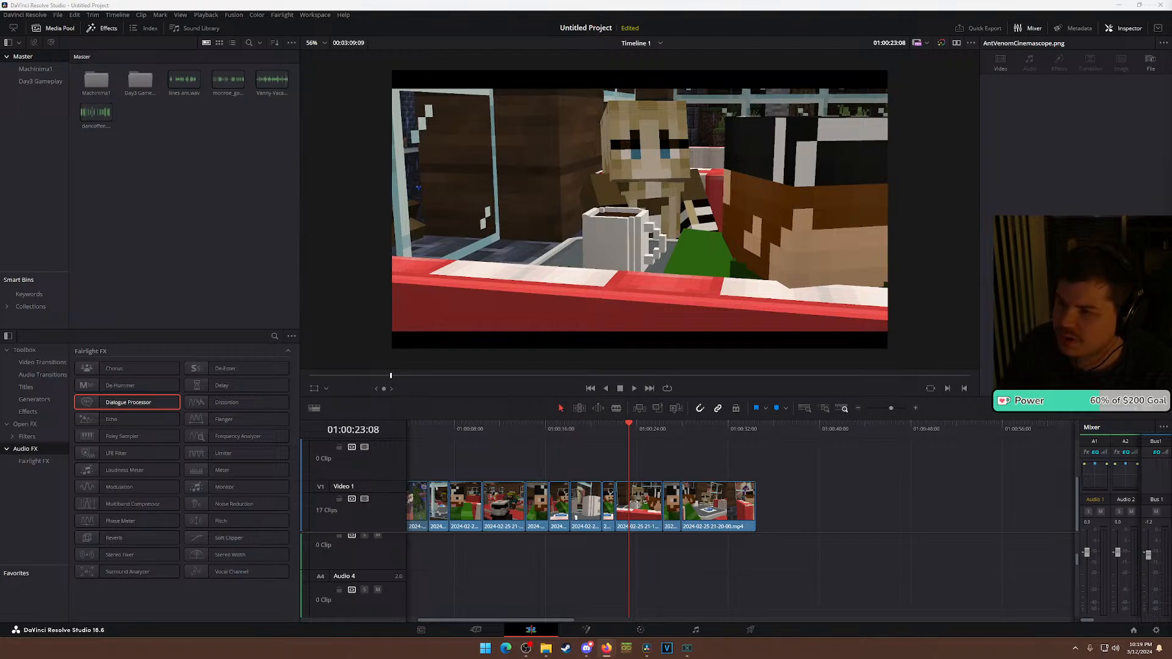
pyautogui.hotkey('alt', 'Tab')
pyautogui.moveTo(448, 28); pyautogui.dragTo(966, 224)
pyautogui.hotkey('alt', 'Tab')
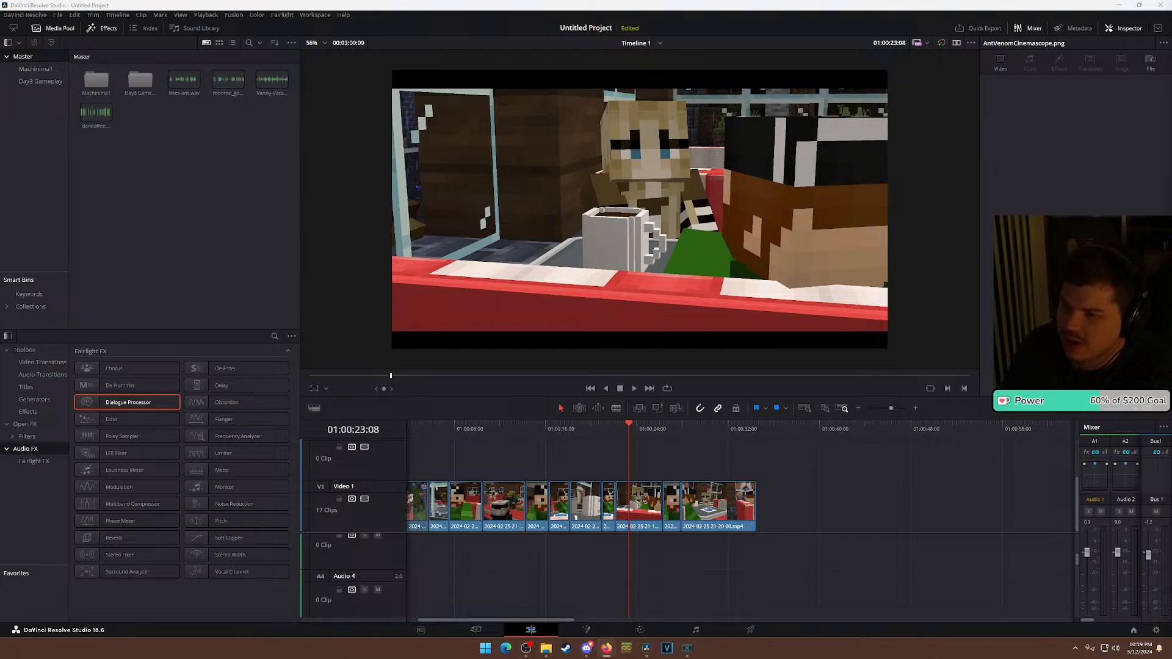
pyautogui.moveTo(1171, 5); pyautogui.dragTo(636, 0)
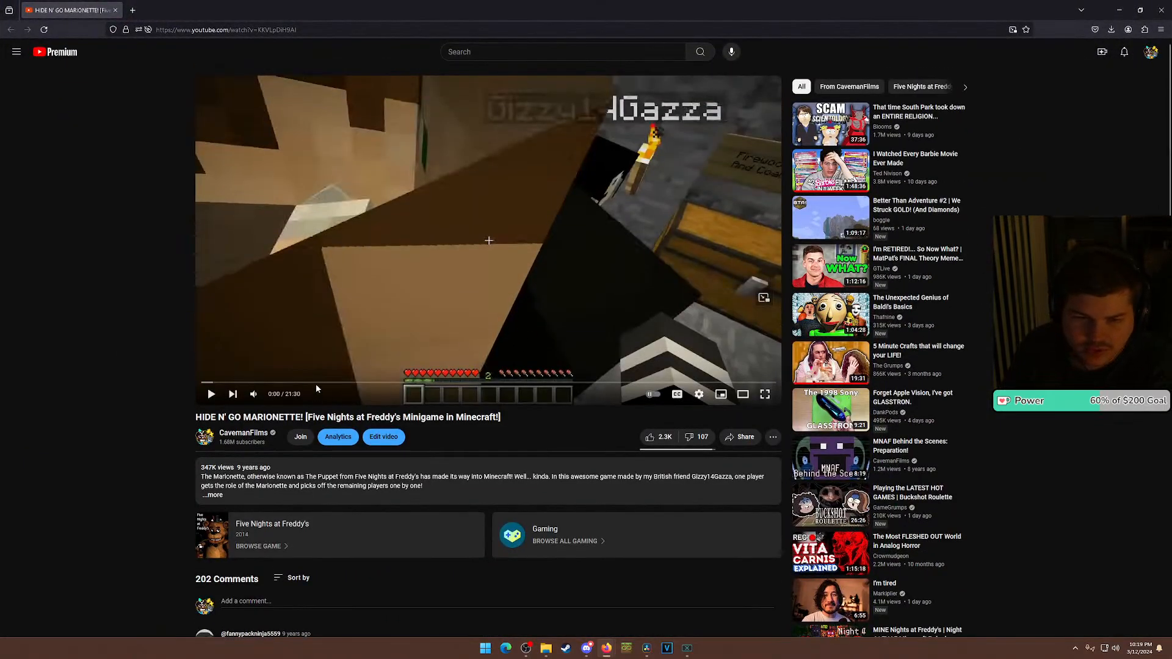
pyautogui.click(440, 383)
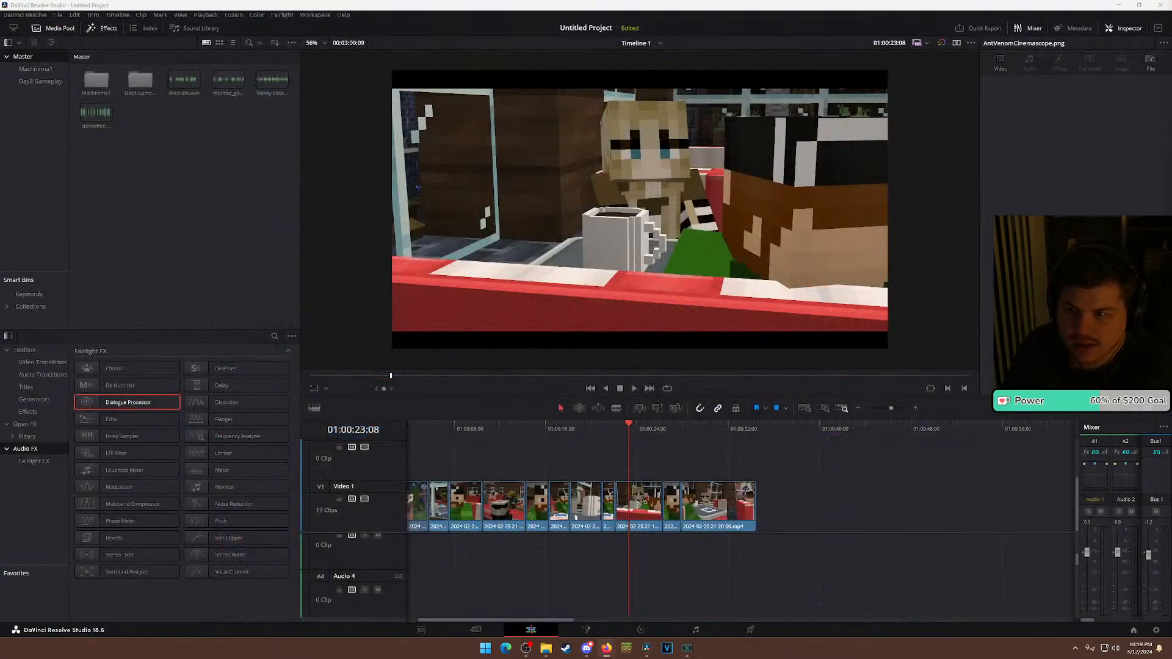
pyautogui.click(1162, 10)
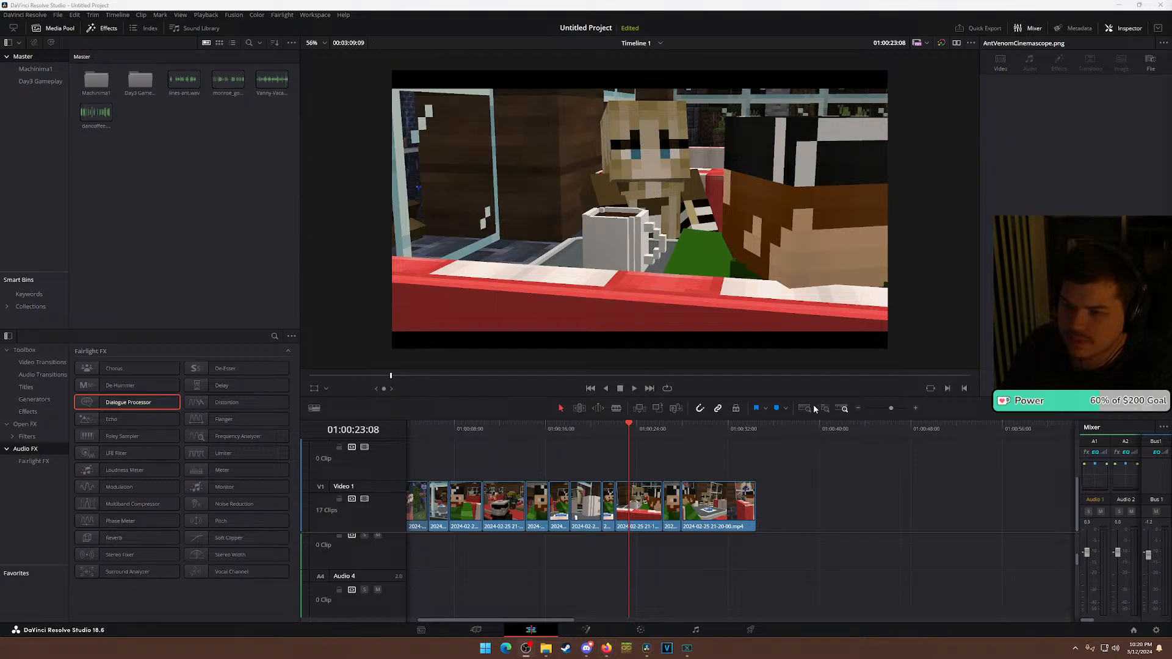
# Review the footage from the bearded character's table shot to the gap, and return the playhead to 01:00:14:10.
pyautogui.click(551, 430)
pyautogui.press('space')
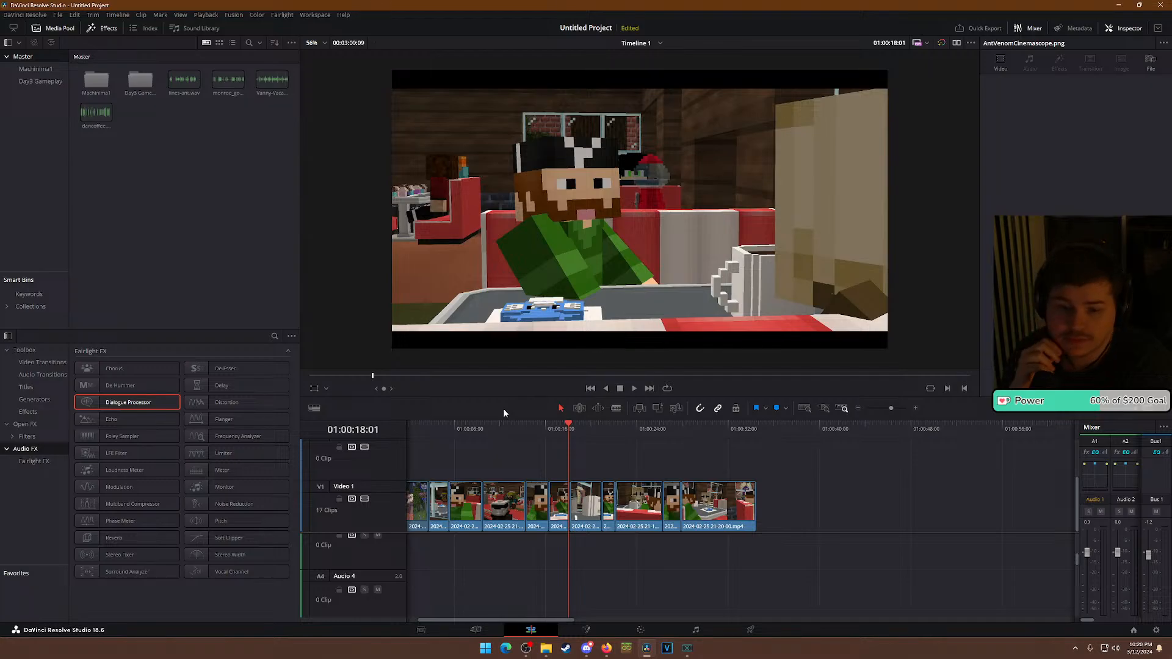
pyautogui.moveTo(503, 439); pyautogui.dragTo(800, 461)
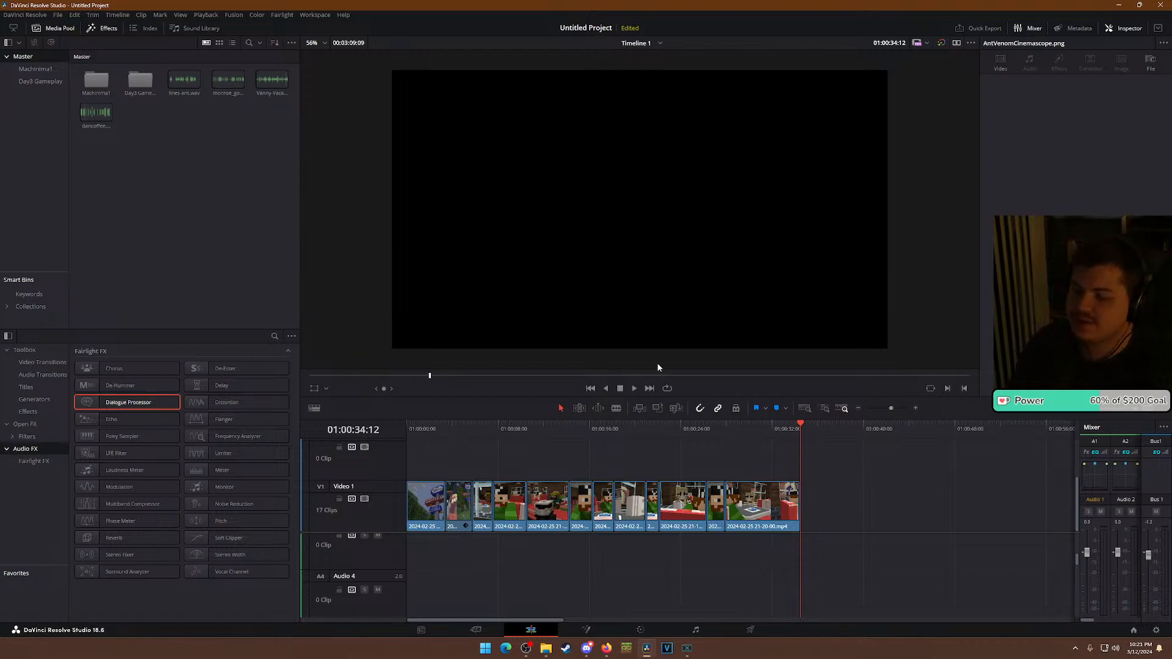
pyautogui.click(746, 431)
pyautogui.click(570, 429)
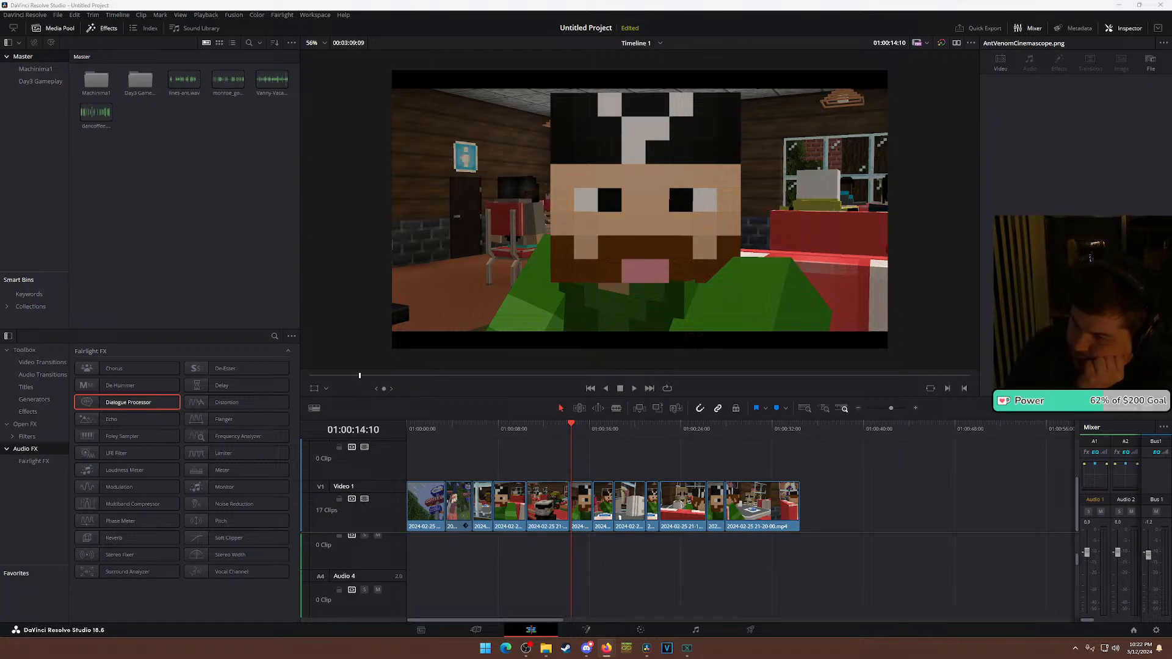
# Switch to the browser, skim the YouTube video Batman Says: TOUR GOTHAM CITY WITH ME! to about 2:15, and close it.
pyautogui.hotkey('alt', 'Tab')
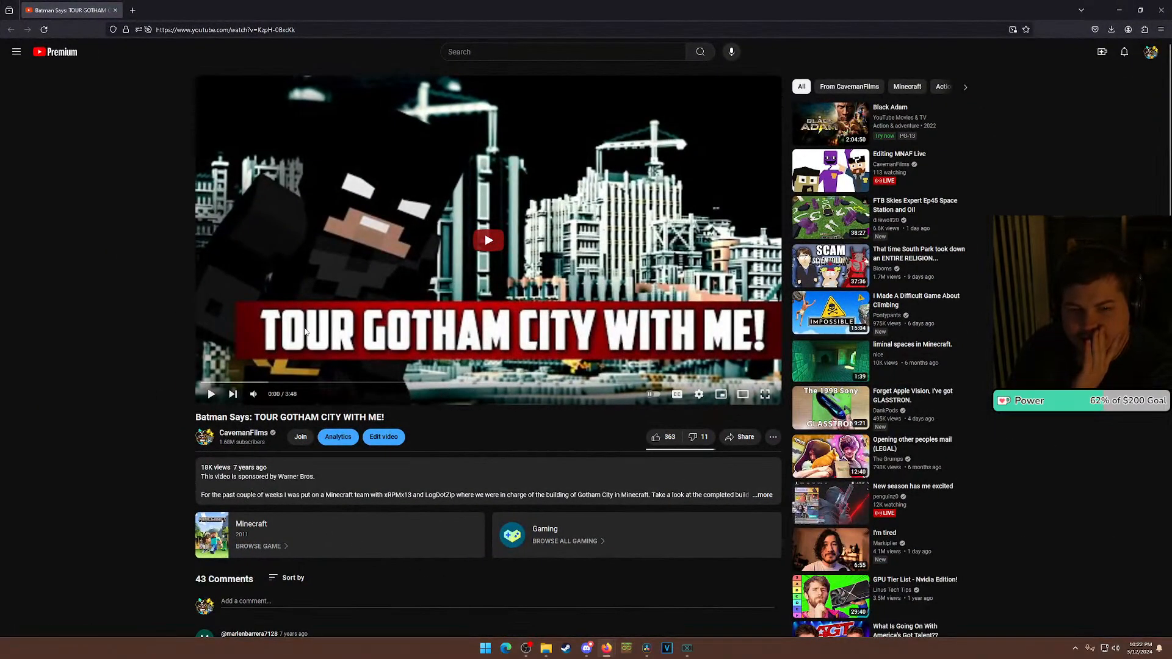
pyautogui.click(320, 382)
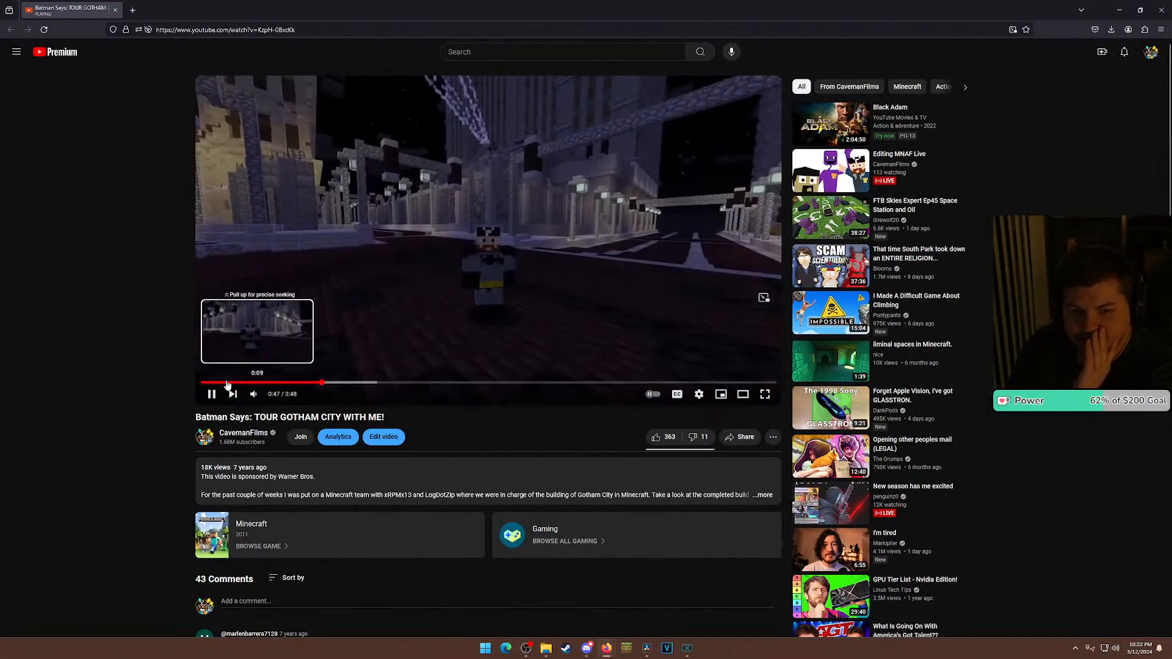
pyautogui.click(393, 384)
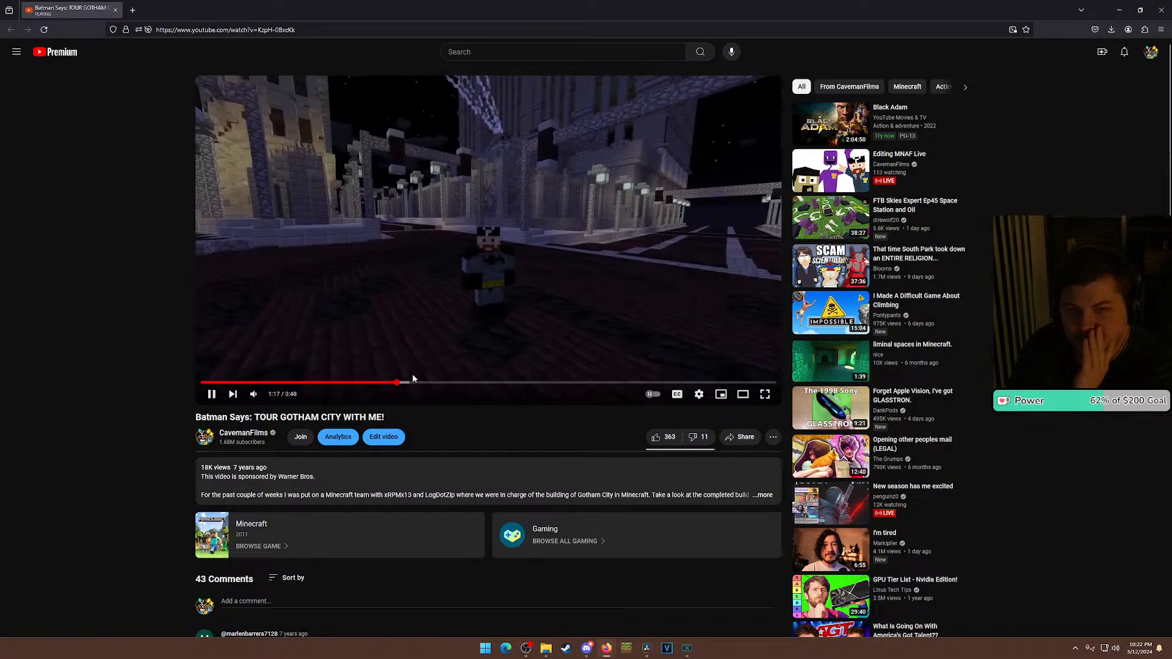
pyautogui.moveTo(521, 383); pyautogui.dragTo(538, 385)
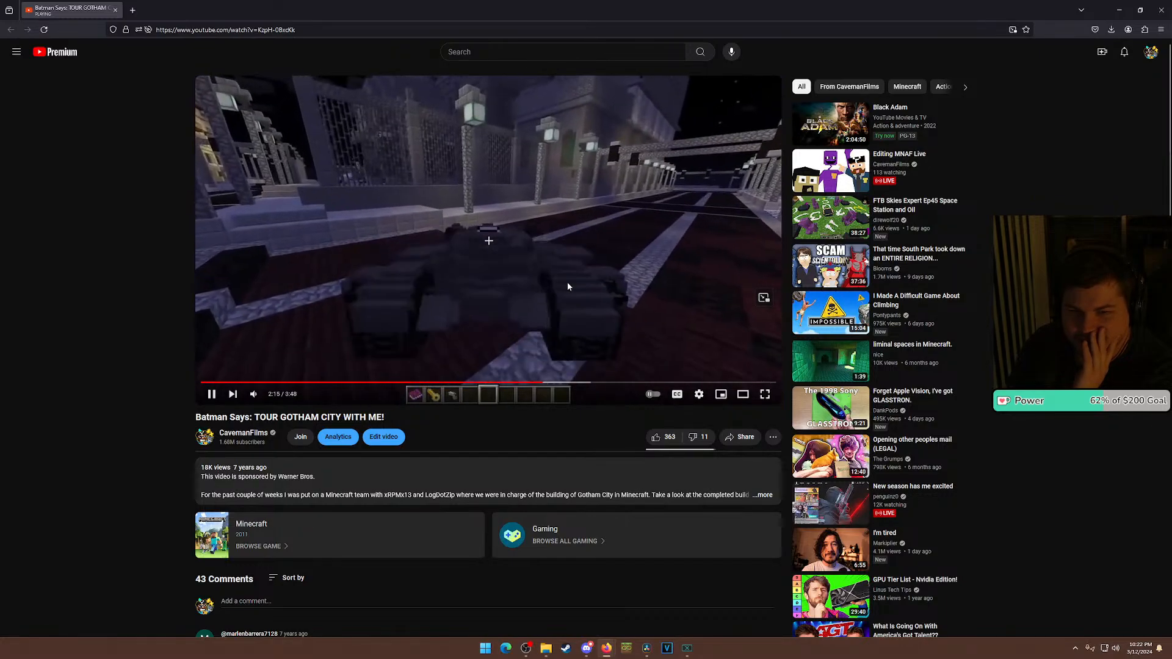
pyautogui.click(1153, 14)
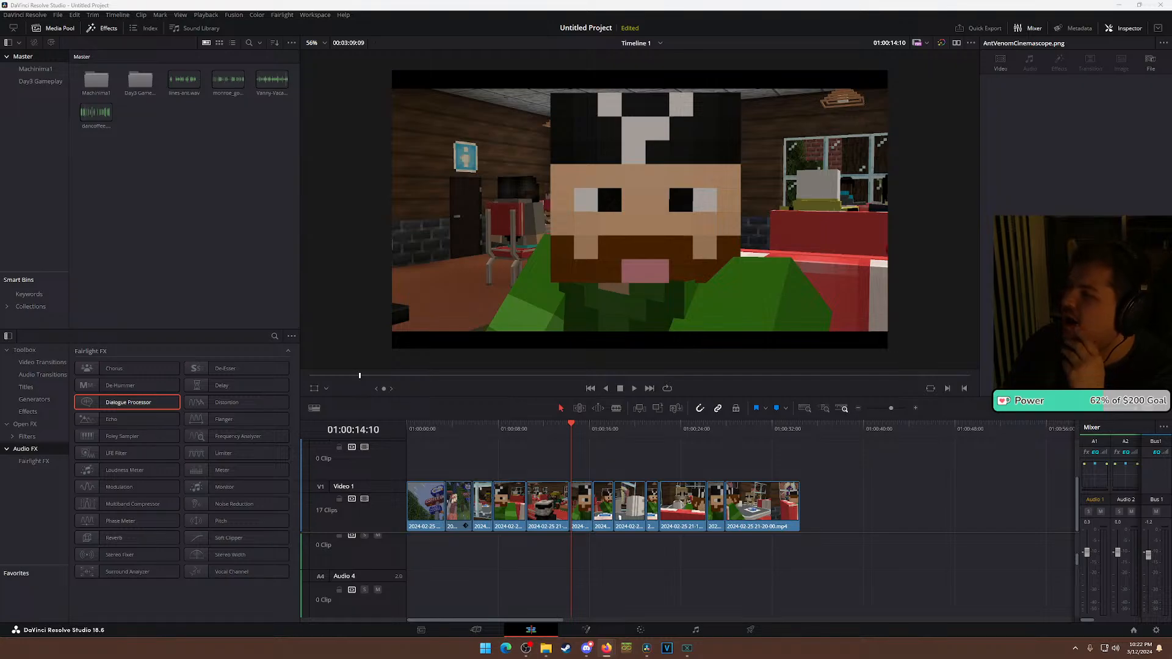
# Return to DaVinci Resolve and scrub the coffee shop shots from 01:00:08:10, stopping on the bearded character's shot at 01:00:20:23.
pyautogui.click(679, 179)
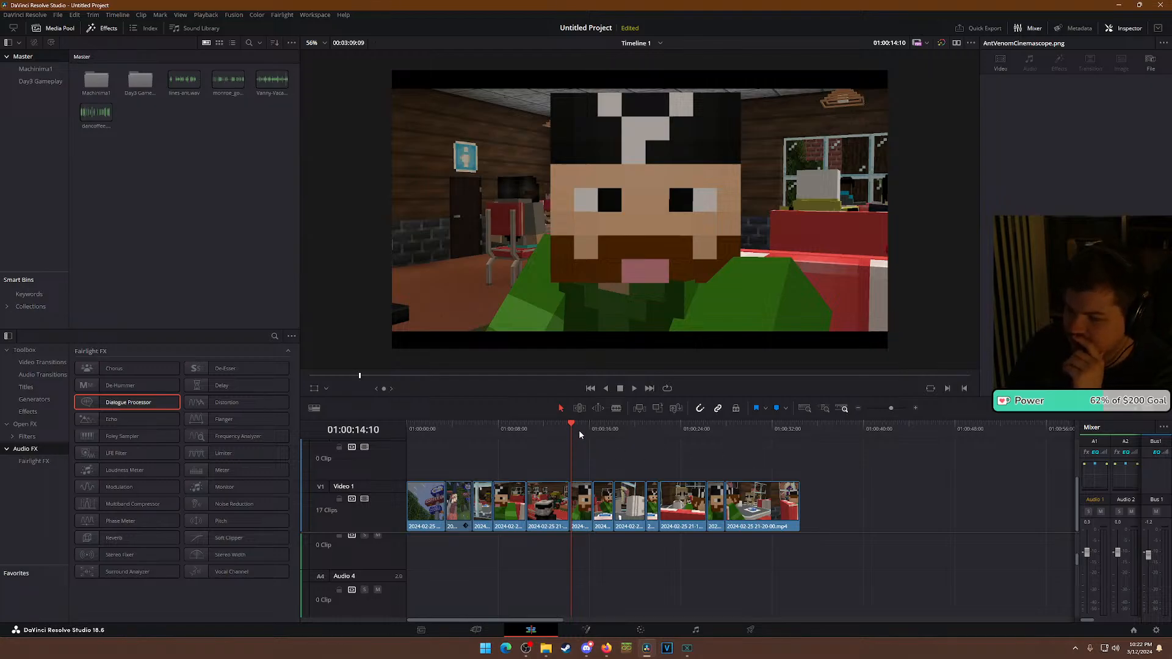
pyautogui.click(504, 440)
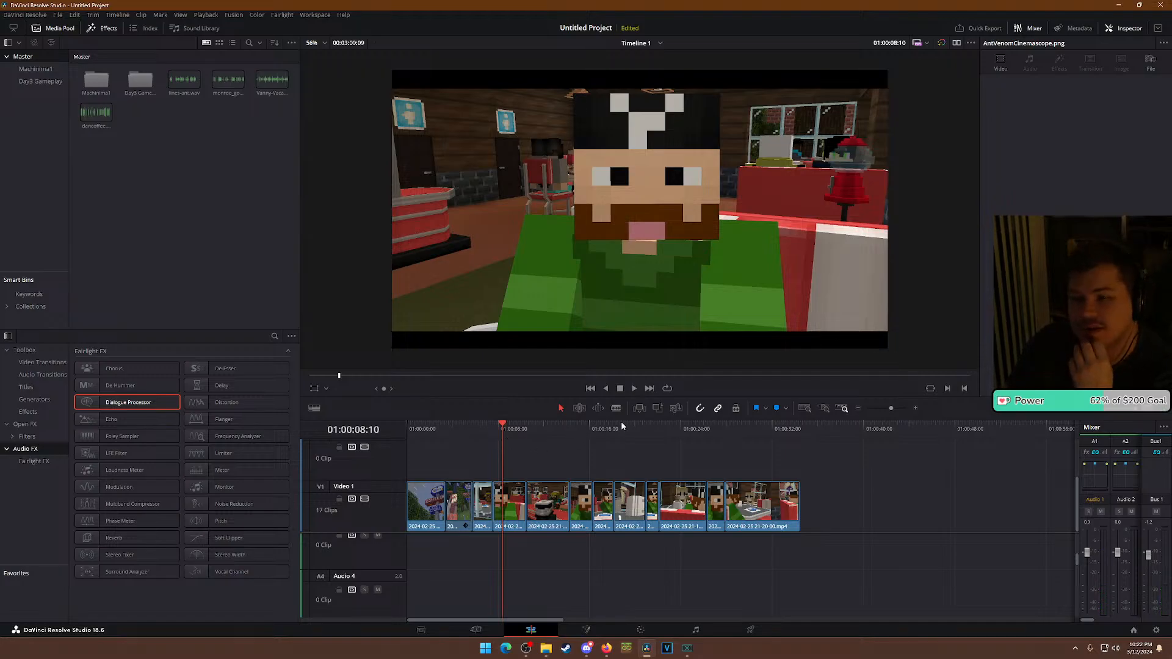
pyautogui.click(573, 428)
pyautogui.moveTo(576, 429); pyautogui.dragTo(645, 428)
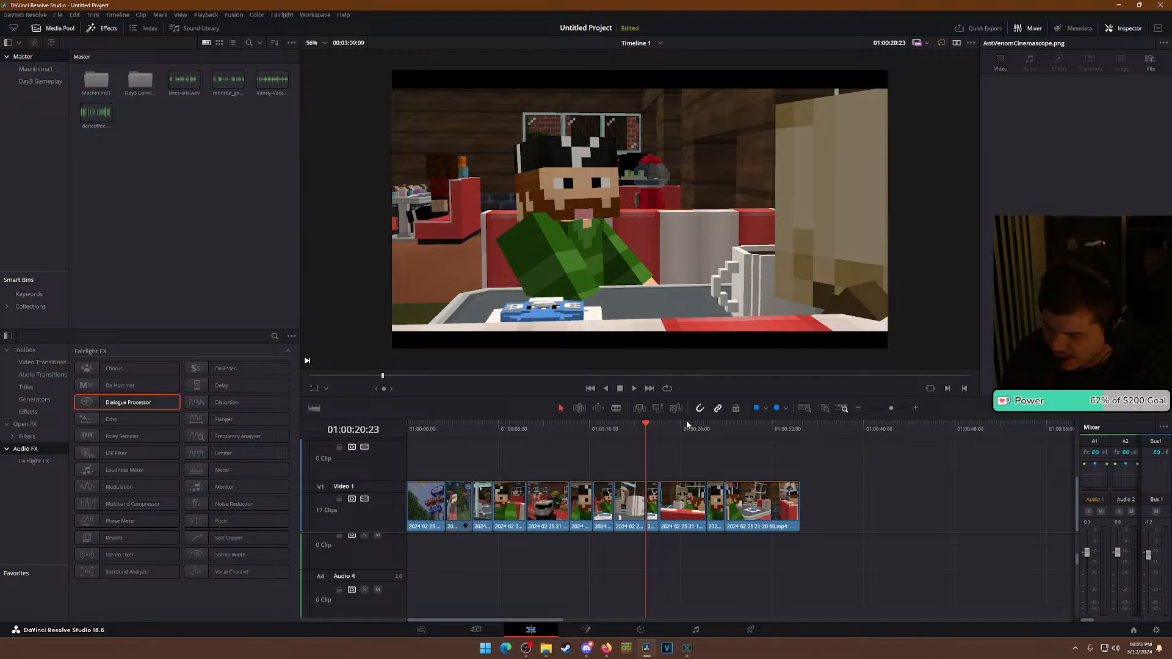
# Check the lines-ant.wav waveform and show the dialogue on Audio 1 and Audio 2 beneath the coffee shop shots in the timeline.
pyautogui.click(272, 79)
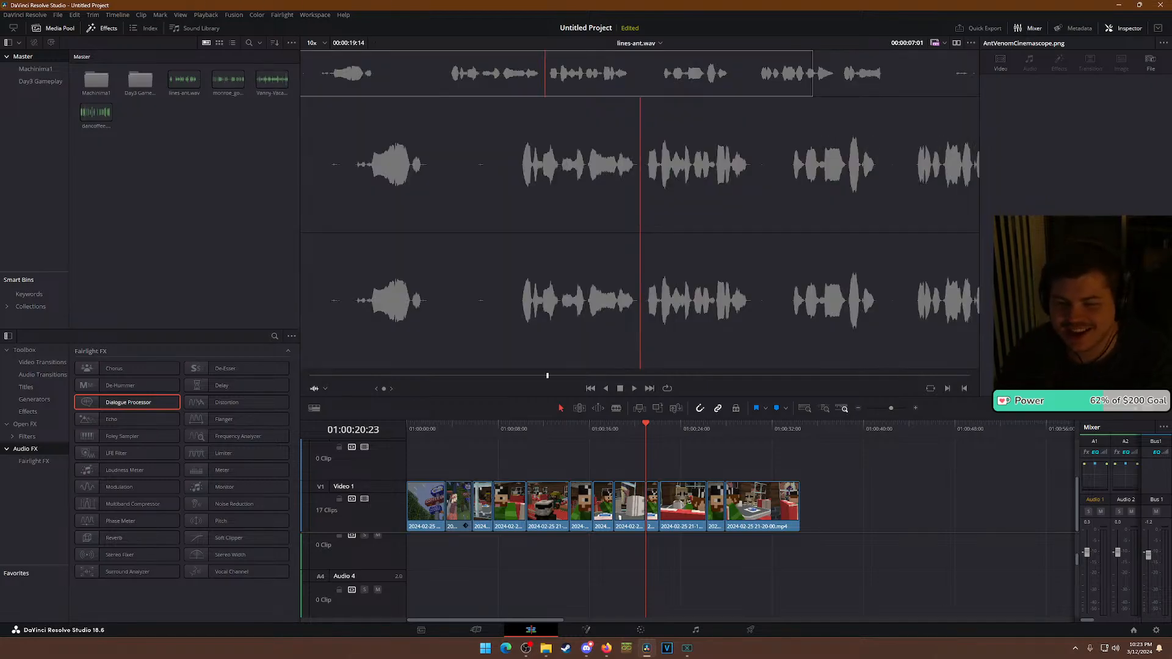
pyautogui.click(845, 517)
pyautogui.hotkey('ctrl', 'z')
pyautogui.hotkey('ctrl', 'z')
pyautogui.hotkey('ctrl', 'z')
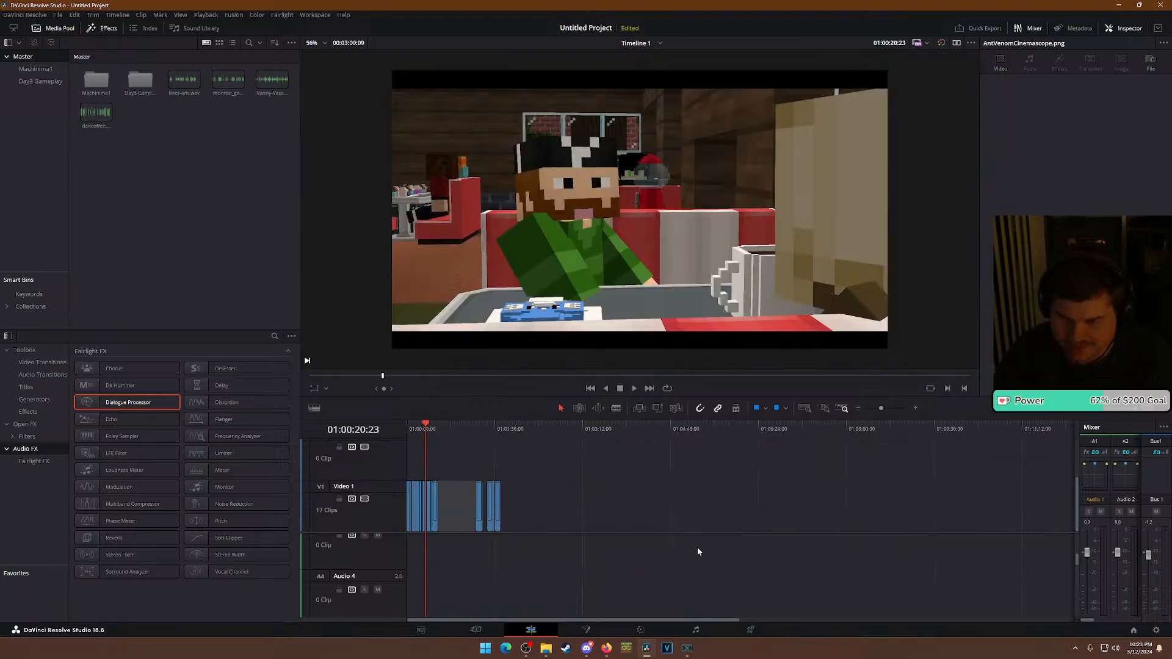
pyautogui.scroll(-2, 697, 555)
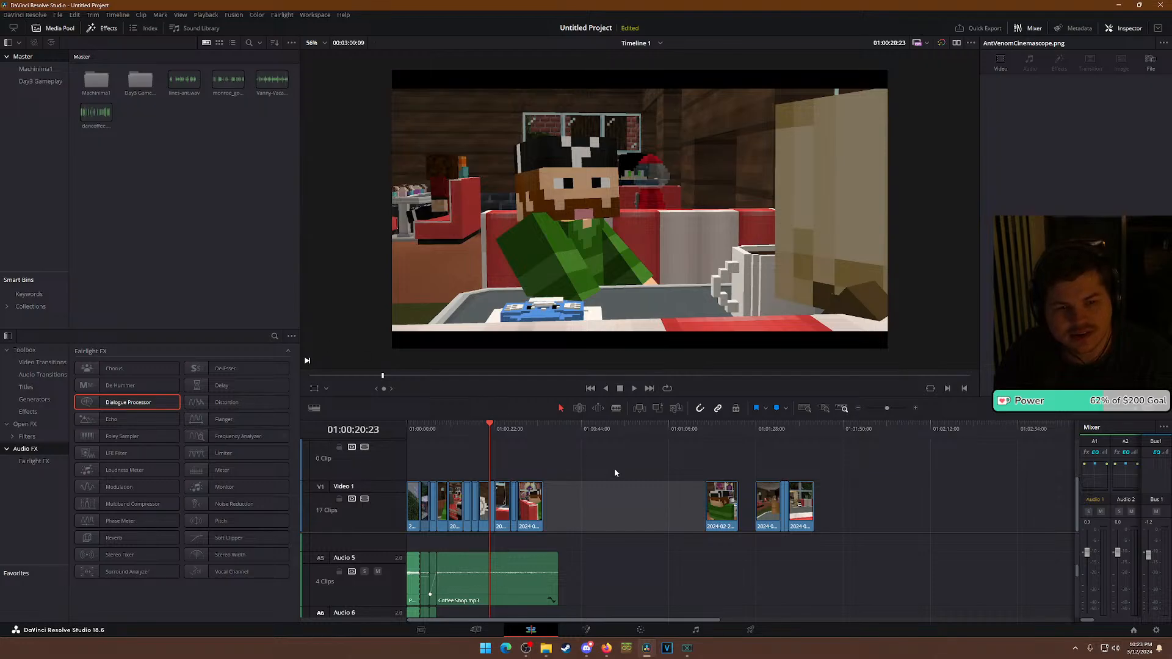
pyautogui.scroll(2, 644, 571)
pyautogui.hotkey('ctrl', 'z')
pyautogui.hotkey('ctrl', 'z')
pyautogui.hotkey('ctrl', 'z')
pyautogui.hotkey('ctrl', 'z')
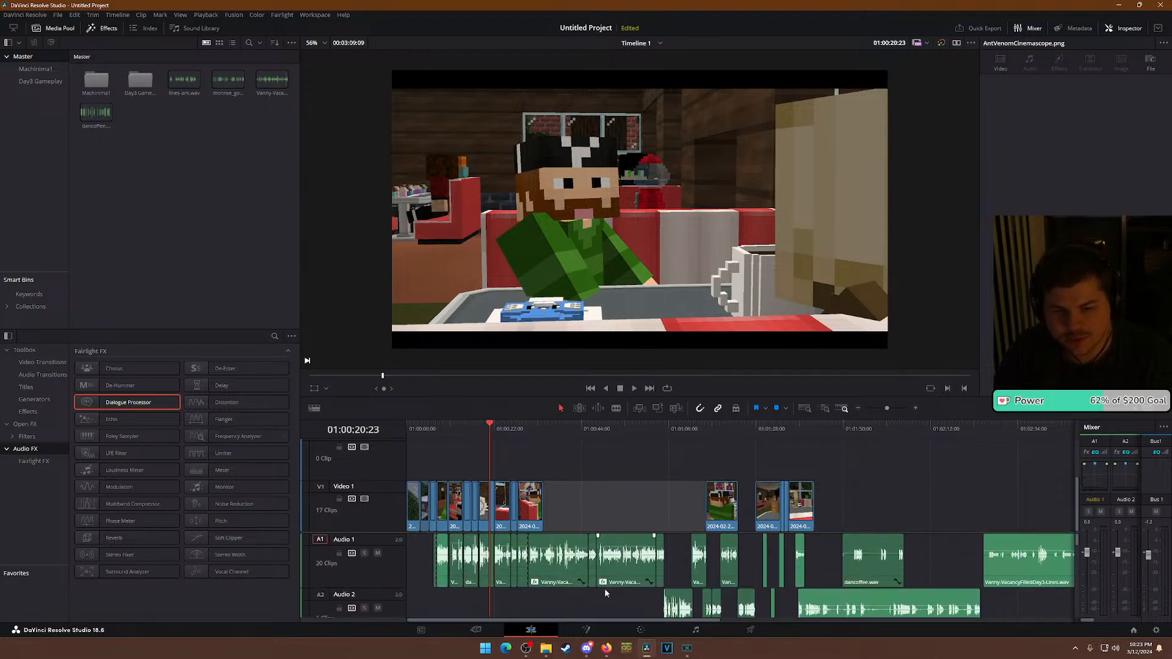
# Play the dialogue from the end of the table shot through the video gap, stopping at 01:00:39:22.
pyautogui.moveTo(892, 408); pyautogui.dragTo(880, 407)
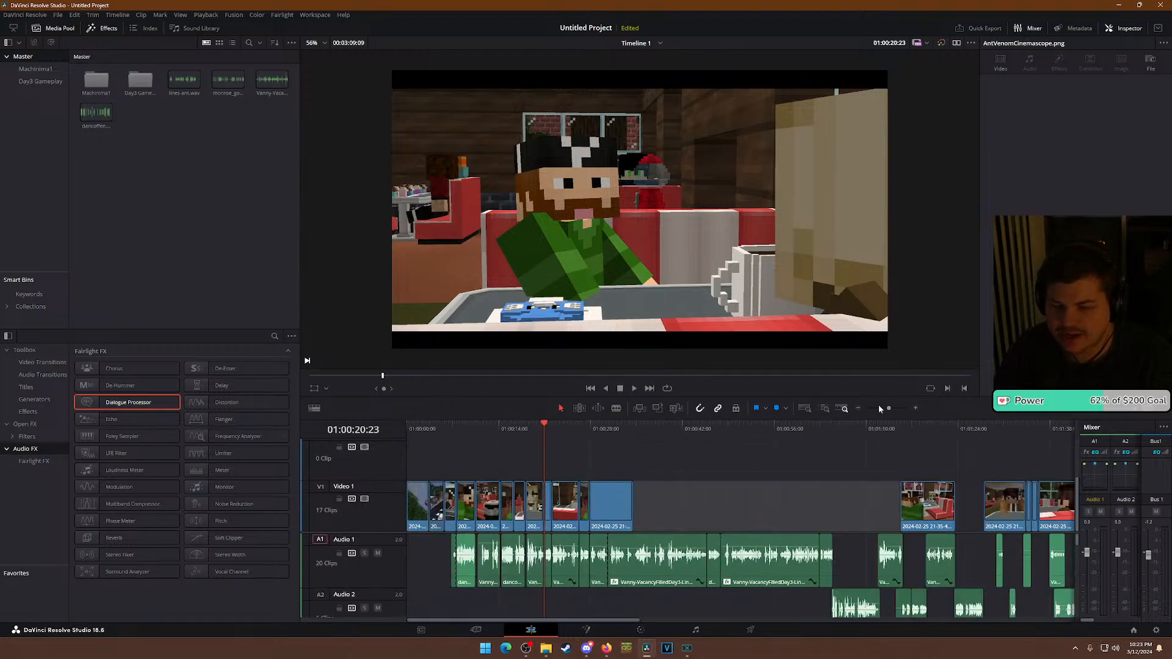
pyautogui.click(640, 432)
pyautogui.scroll(6, 784, 530)
pyautogui.click(749, 426)
pyautogui.moveTo(749, 426)
pyautogui.mouseDown()
pyautogui.moveTo(857, 439)
pyautogui.moveTo(734, 439)
pyautogui.moveTo(743, 426)
pyautogui.mouseUp()
pyautogui.press('space')
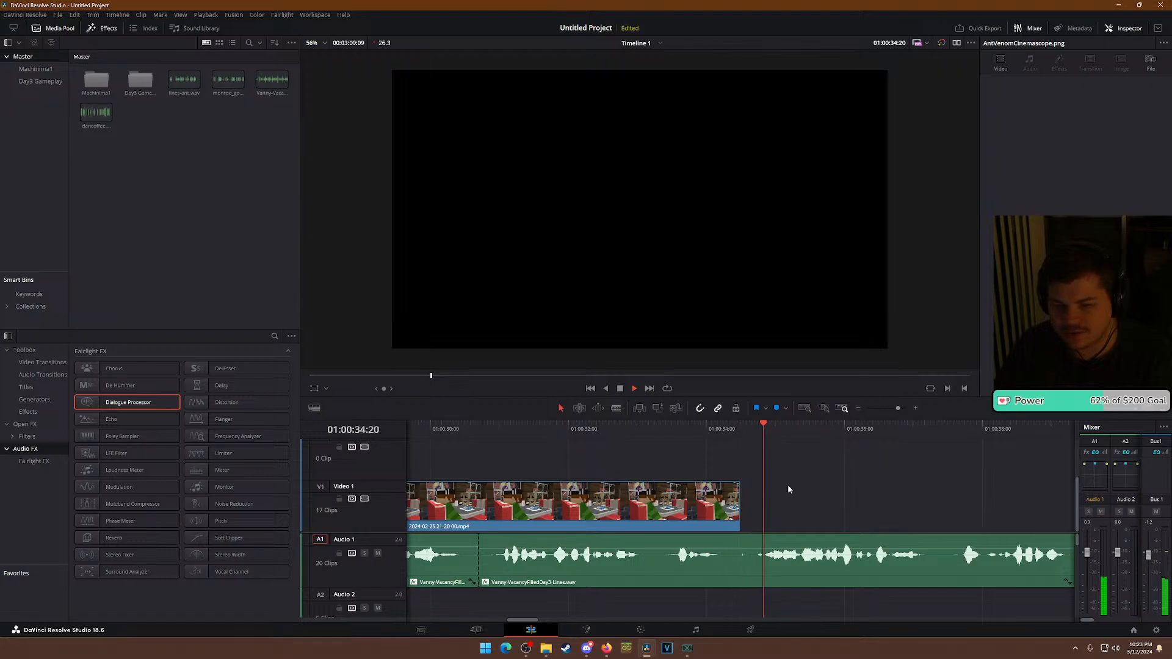
pyautogui.scroll(-2, 797, 500)
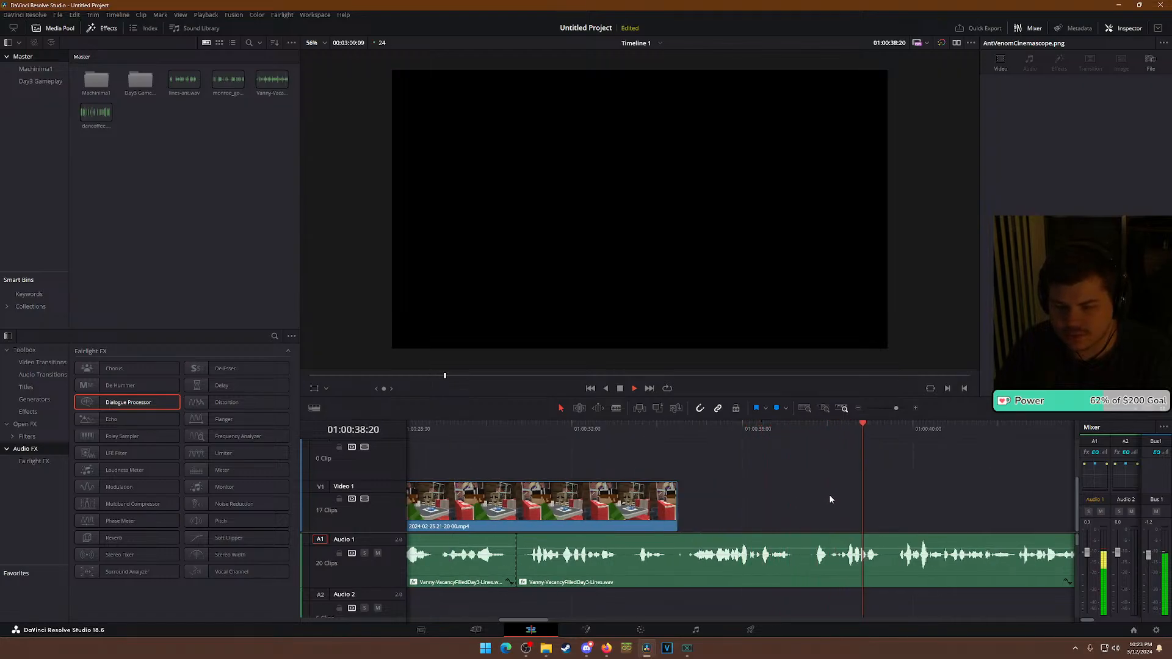
pyautogui.scroll(2, 844, 512)
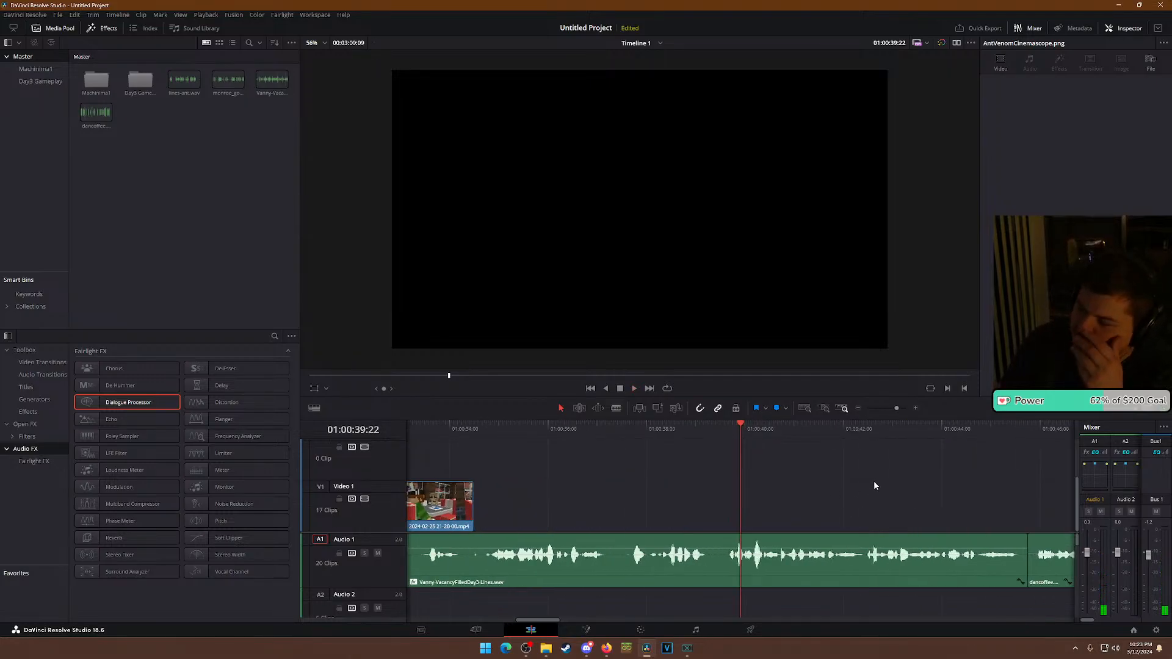
# Check the dialogue pause at 01:00:37:11 and return the playhead to the end of the table shot at 01:00:34:12.
pyautogui.moveTo(471, 435); pyautogui.dragTo(617, 436)
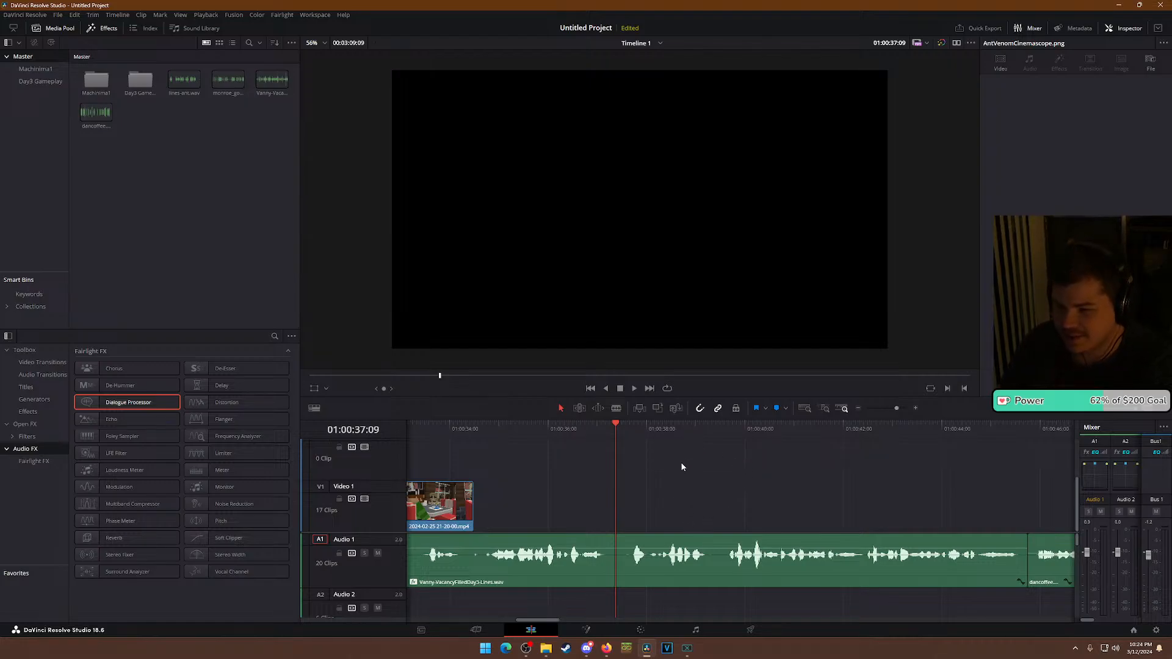
pyautogui.click(620, 426)
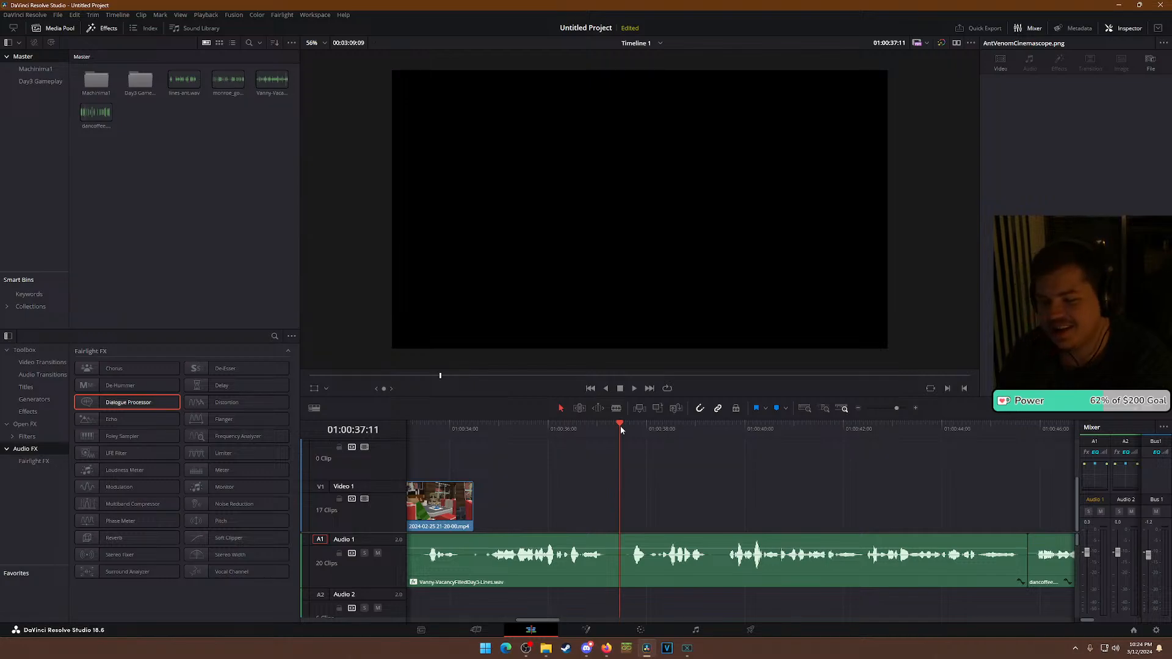
pyautogui.click(475, 430)
pyautogui.scroll(-6, 564, 572)
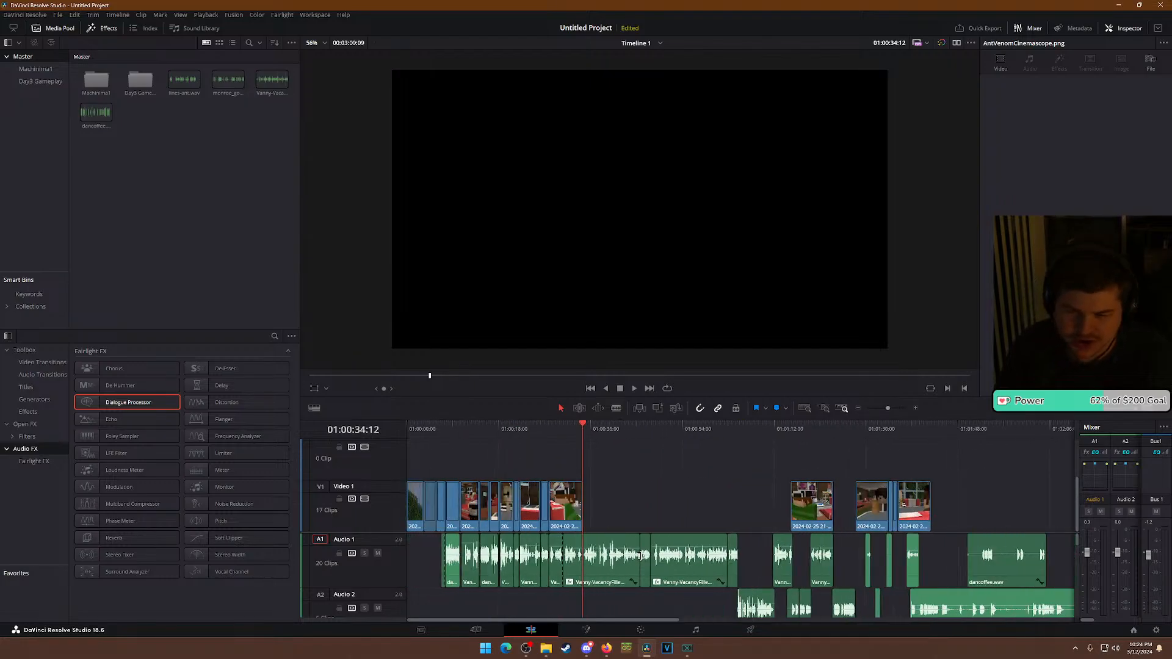
pyautogui.scroll(5, 659, 483)
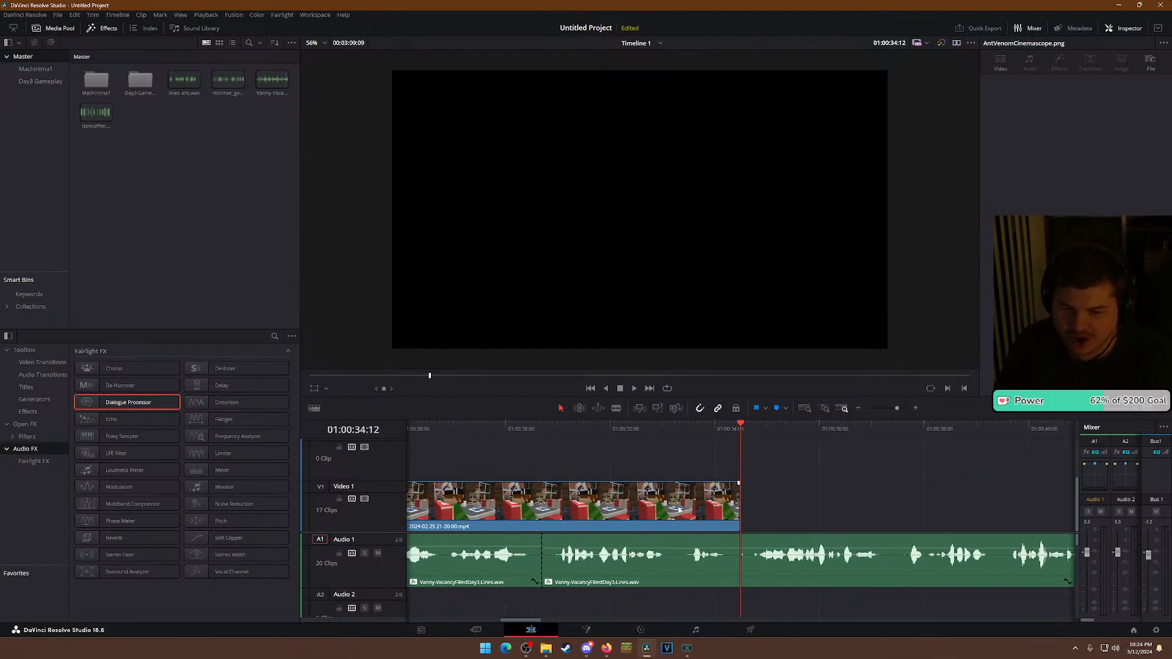
# Survey the wider timeline and check the dialogue across the video gap between 01:00:38:06 and 01:01:02:22.
pyautogui.scroll(-4, 694, 491)
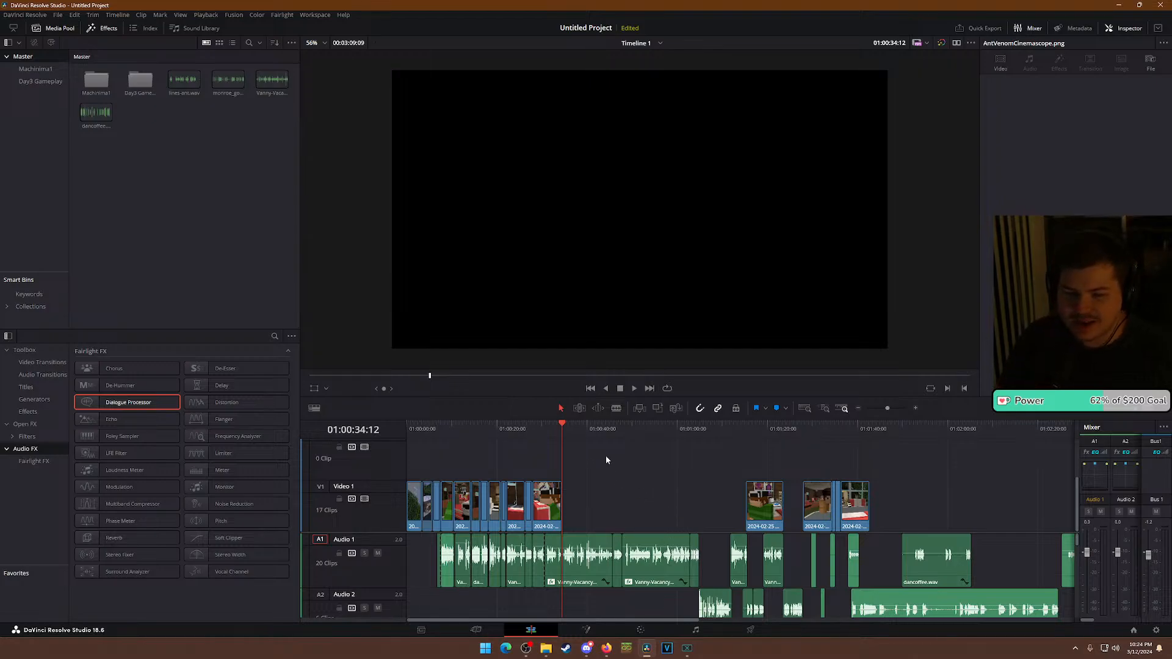
pyautogui.click(587, 430)
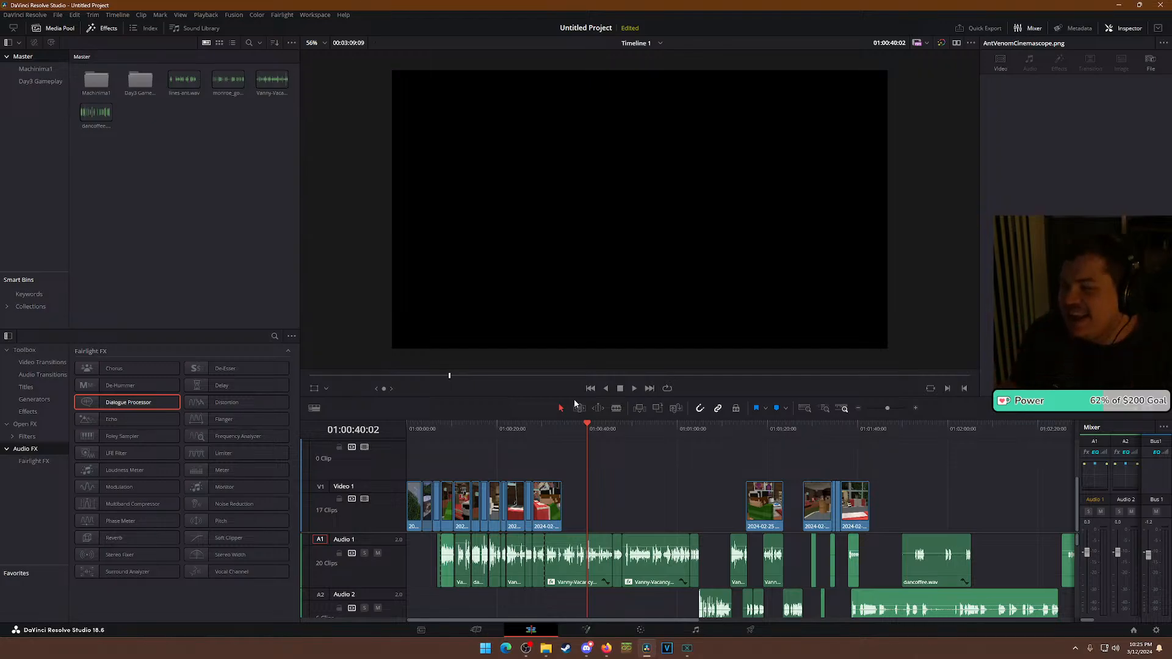
pyautogui.moveTo(624, 424); pyautogui.dragTo(661, 431)
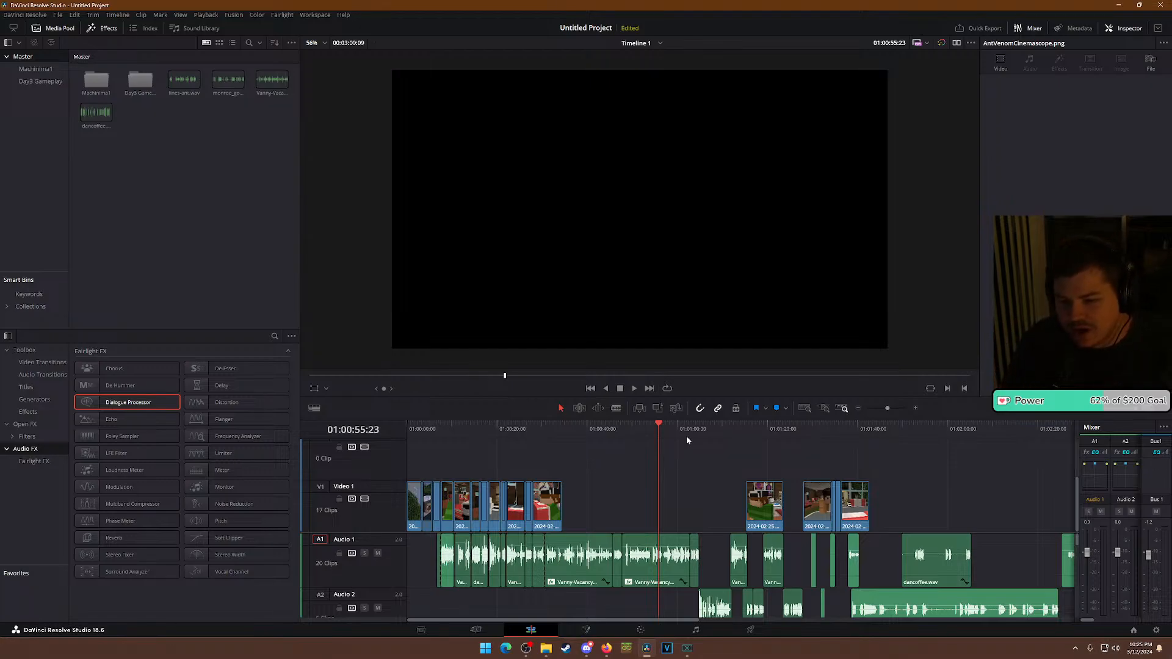
pyautogui.click(690, 429)
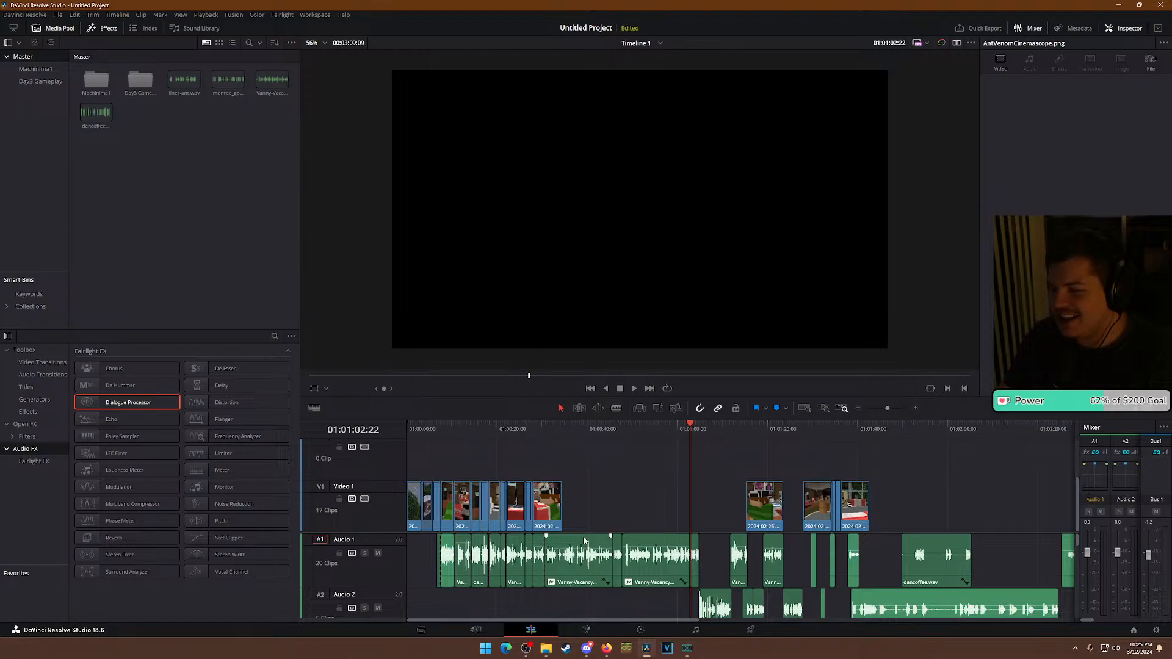
pyautogui.moveTo(583, 437); pyautogui.dragTo(576, 436)
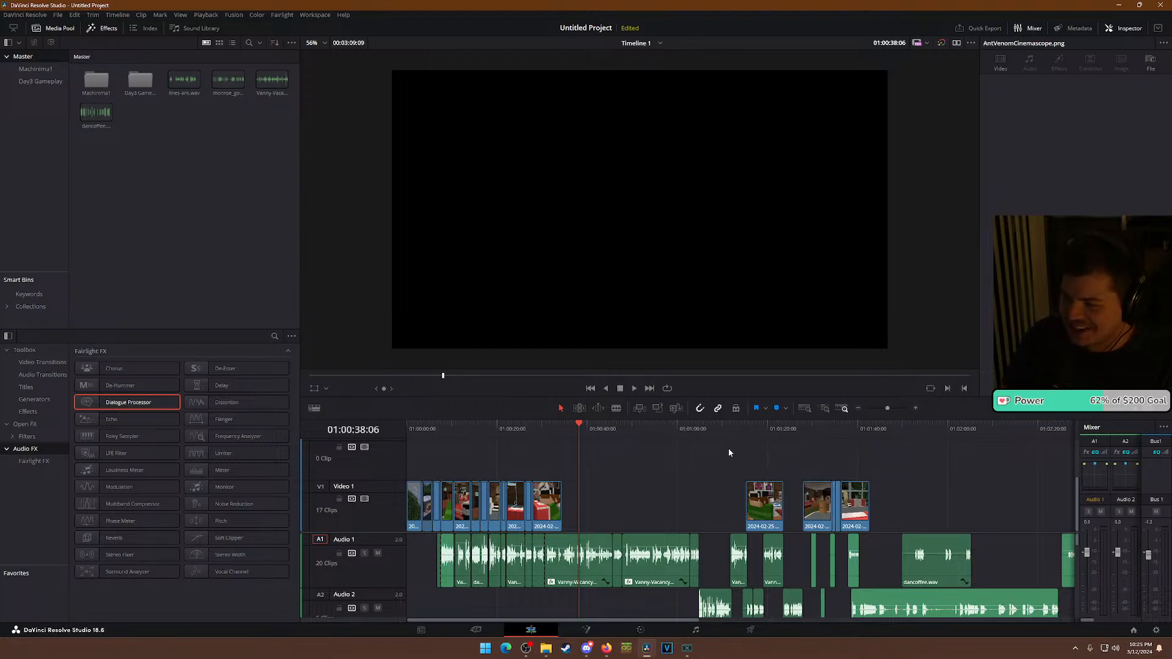
pyautogui.moveTo(642, 433); pyautogui.dragTo(681, 434)
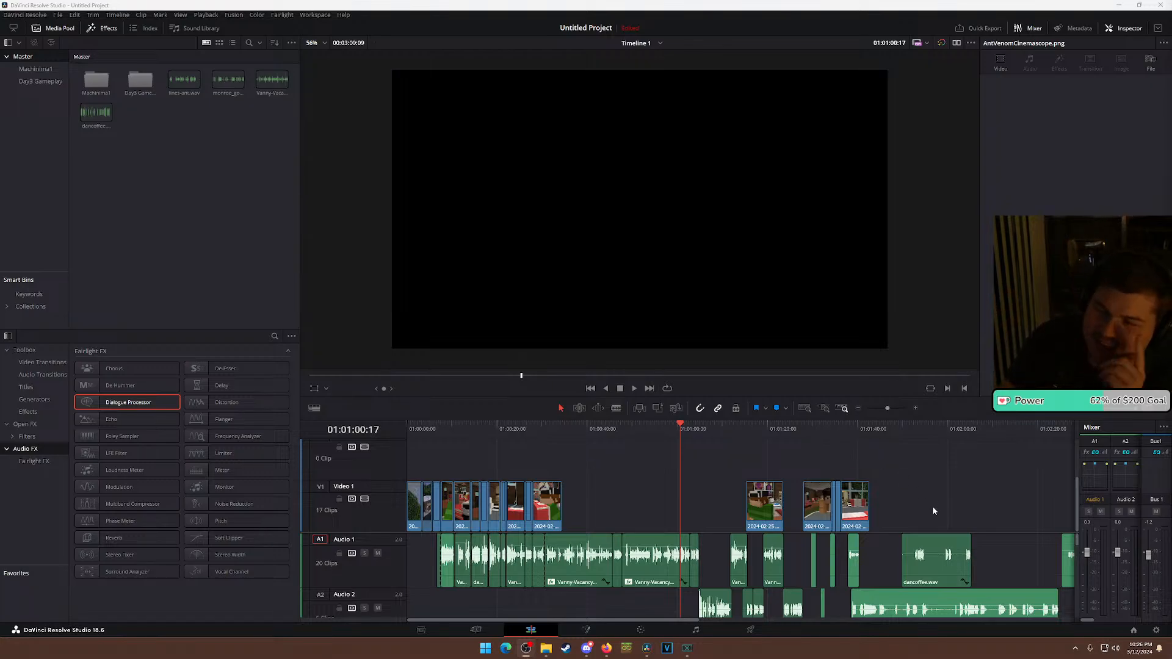
pyautogui.moveTo(622, 431); pyautogui.dragTo(586, 436)
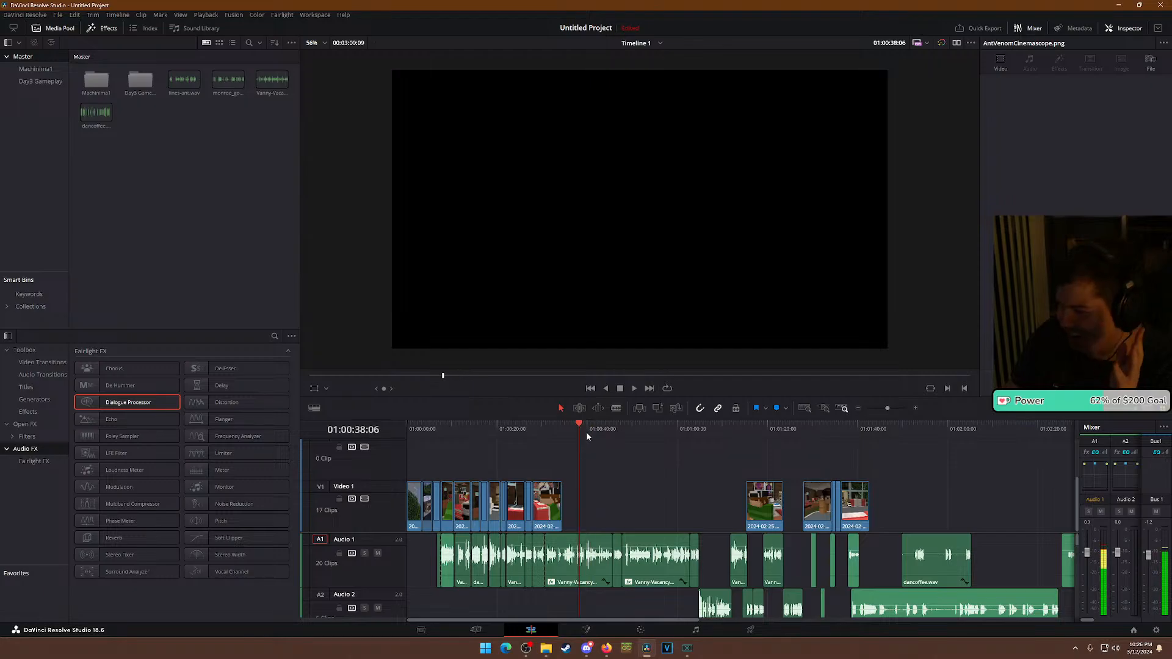
# Play the later booth shots from 01:01:27:23, stopping at 01:01:37:08.
pyautogui.moveTo(666, 427); pyautogui.dragTo(806, 437)
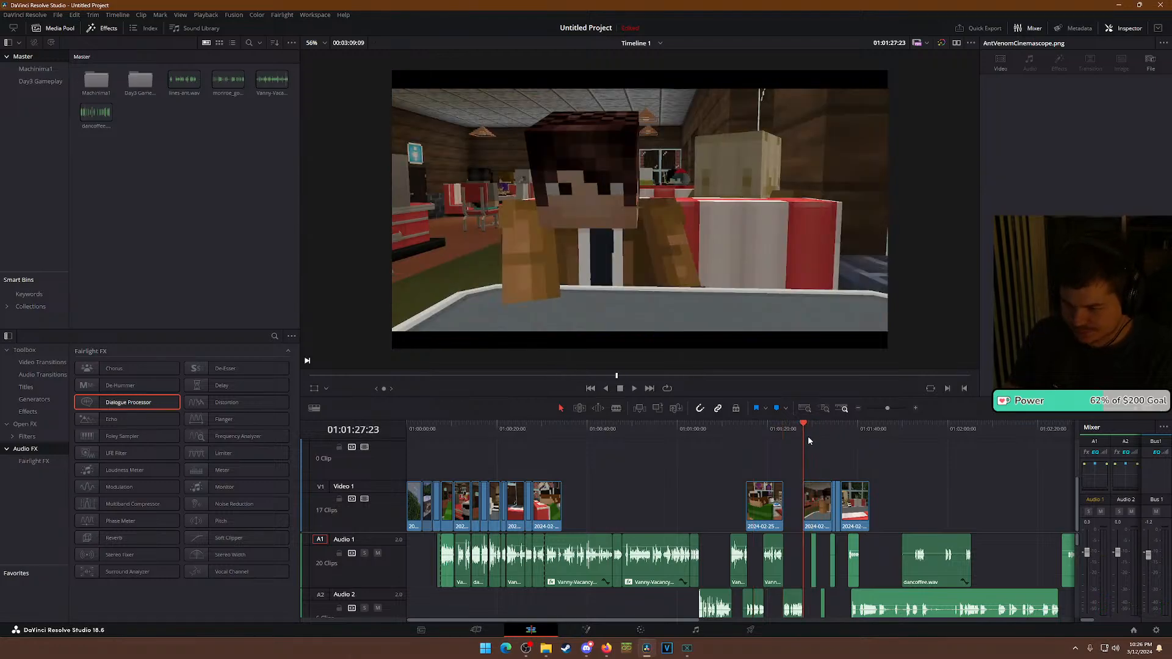
pyautogui.press('space')
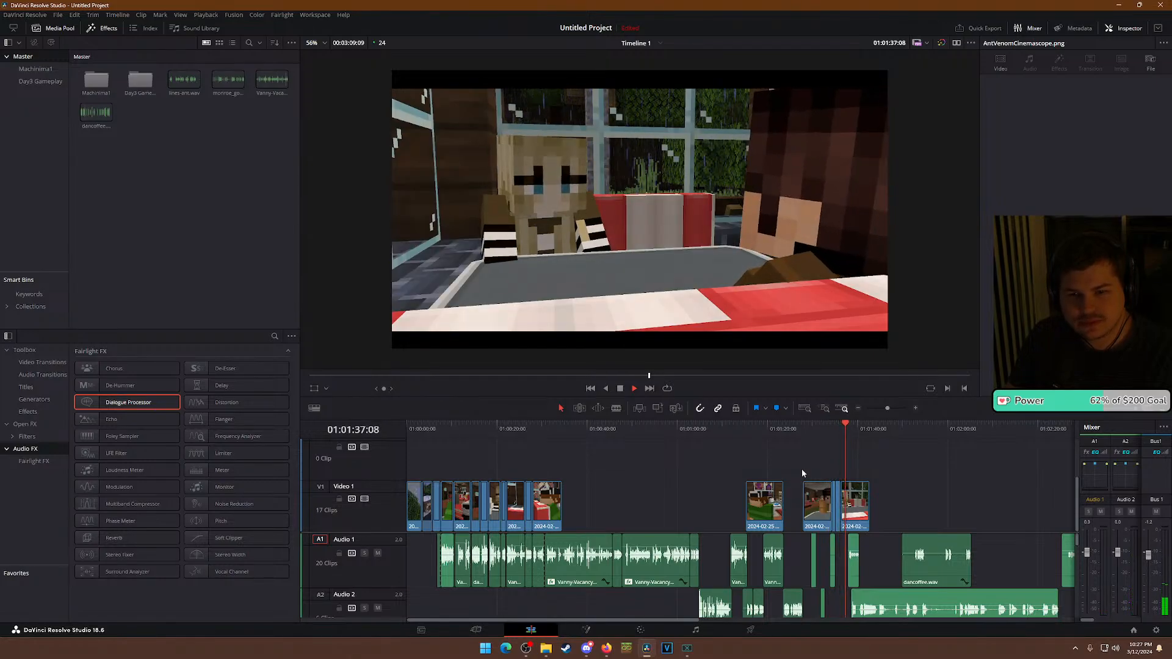
pyautogui.press('space')
# Shift the Audio 1 line under the last booth shot to about 01:01:37:03 and the following Audio 2 dialogue to about 01:01:41.
pyautogui.hotkey('ctrl', '=')
pyautogui.moveTo(829, 580); pyautogui.dragTo(781, 580)
pyautogui.click(654, 425)
pyautogui.press('space')
pyautogui.moveTo(816, 612); pyautogui.dragTo(985, 597)
pyautogui.press('space')
pyautogui.scroll(-1, 786, 563)
# Raise the Vanny-VacancyFilledDay3-Lines.wav clip under the last booth shot to volume 11.15 and apply the Dialogue Processor with its default settings.
pyautogui.click(688, 569)
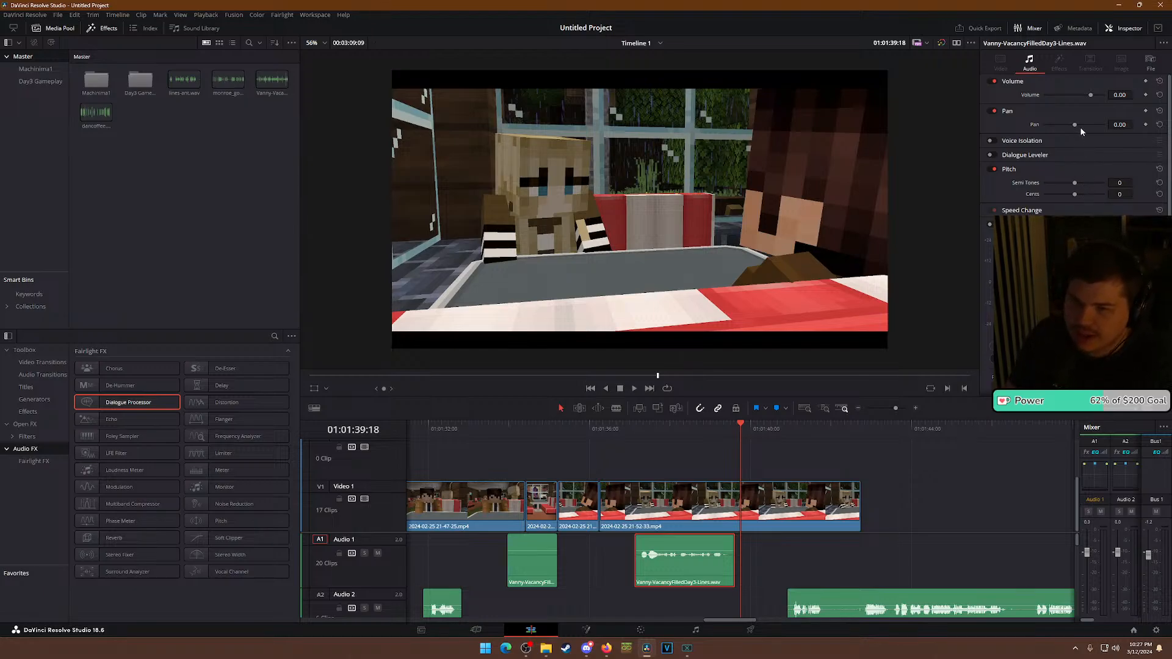
pyautogui.click(1096, 96)
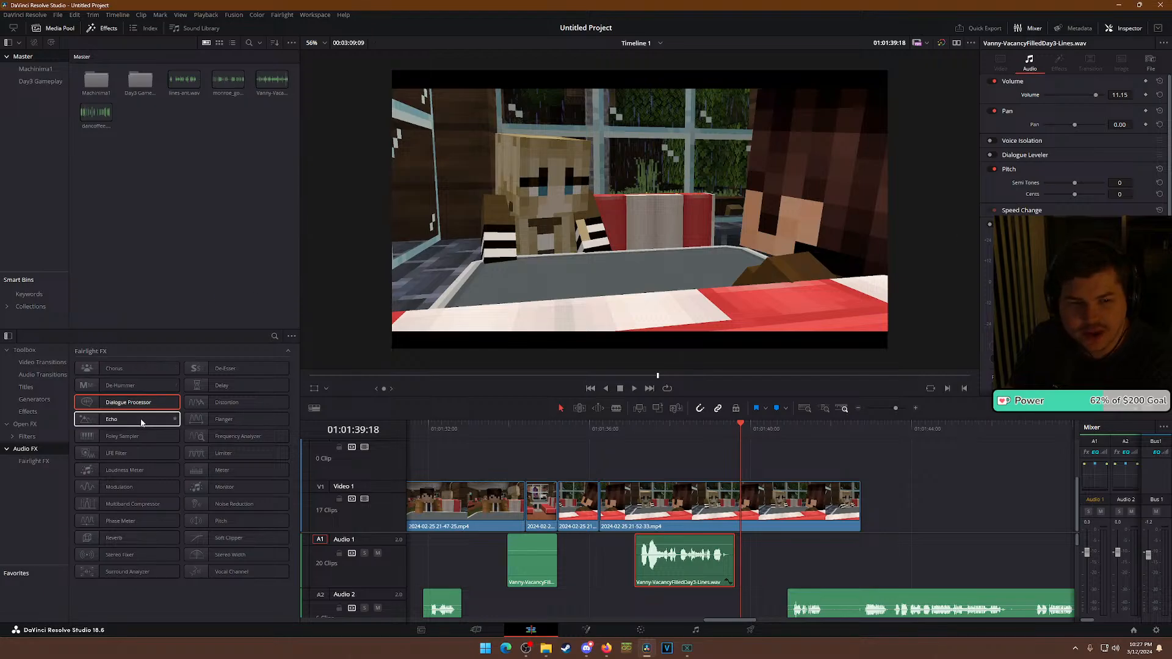
pyautogui.moveTo(145, 405); pyautogui.dragTo(694, 570)
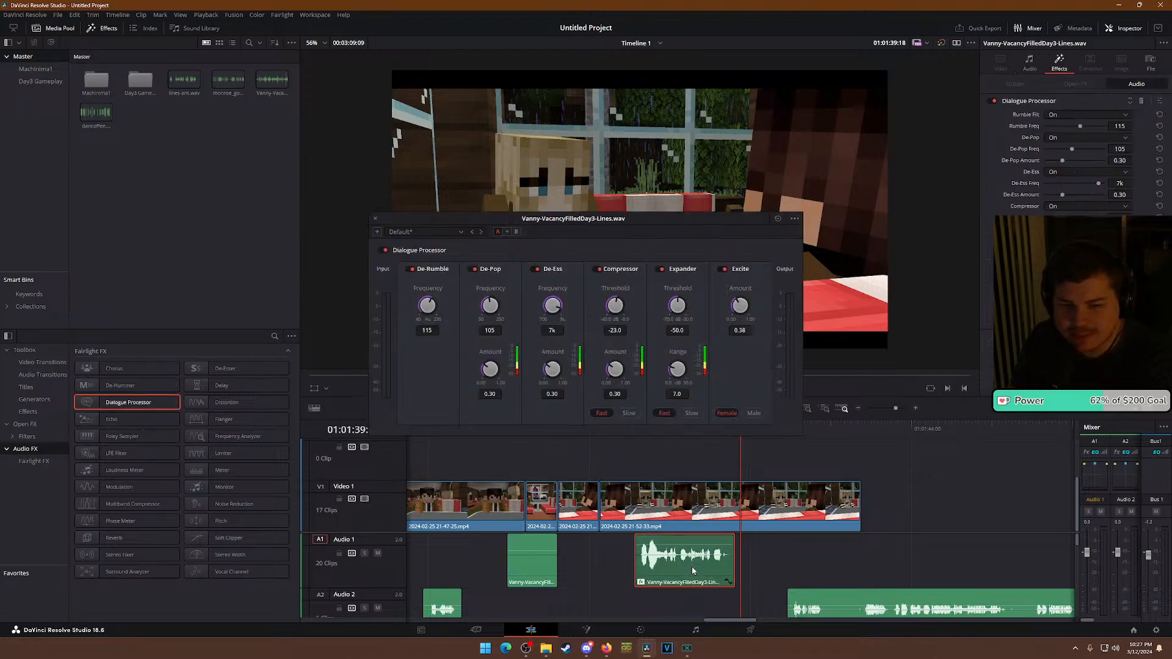
pyautogui.click(375, 218)
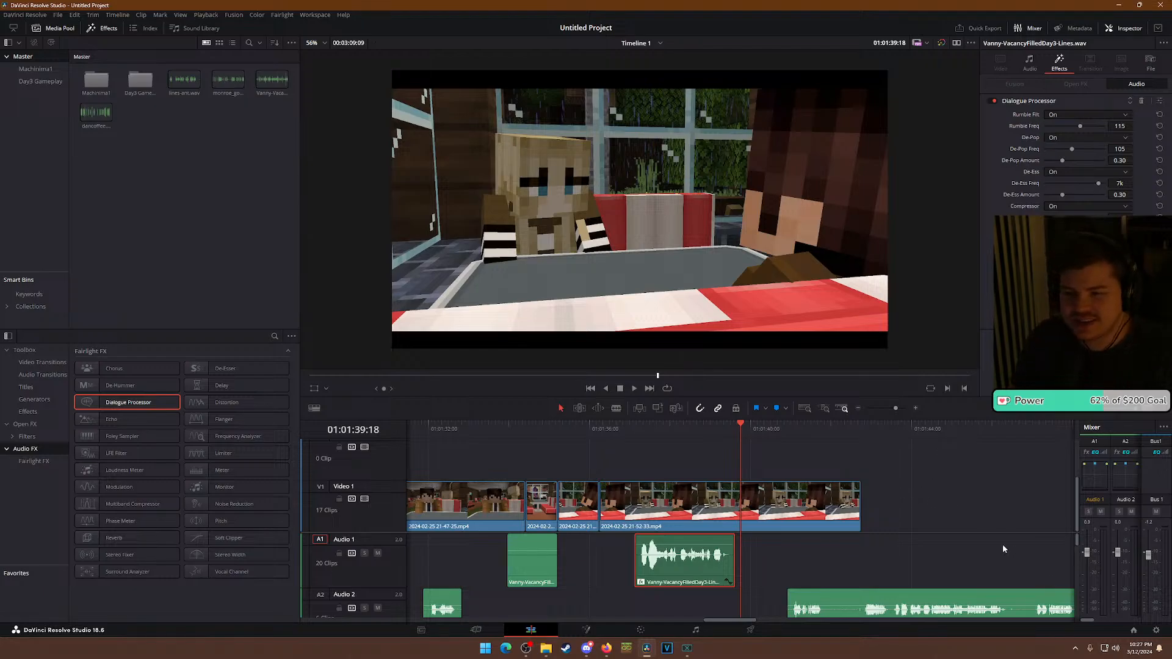
# Play the boosted Vanny line and extend the end of its clip to about 01:01:41:20.
pyautogui.click(644, 428)
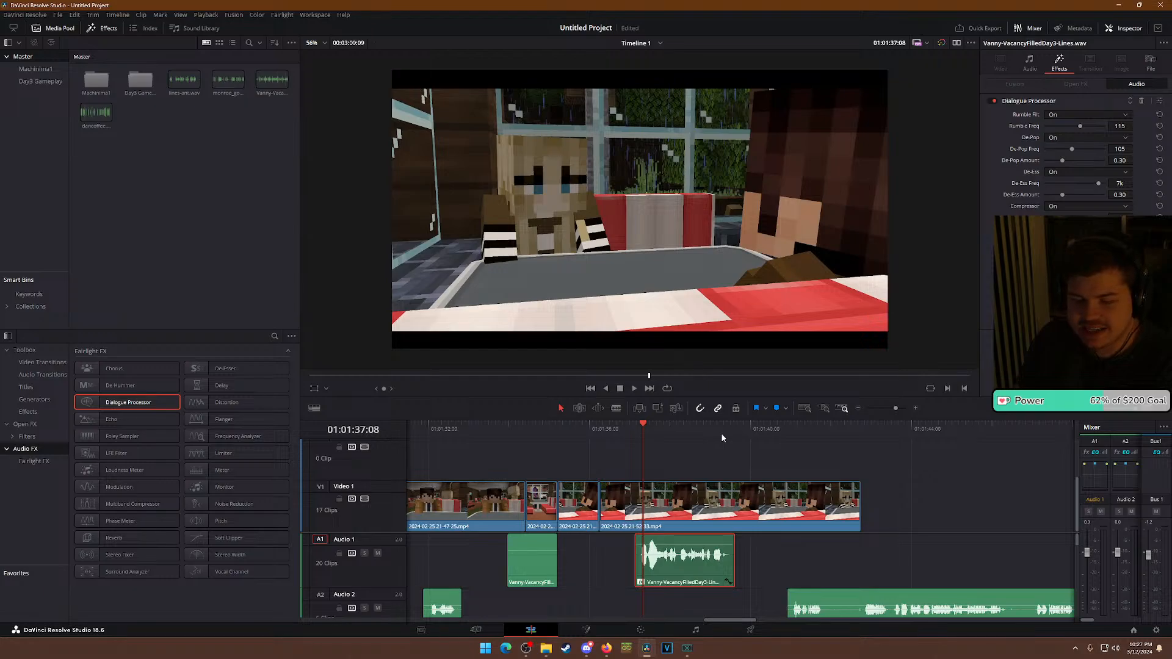
pyautogui.click(763, 427)
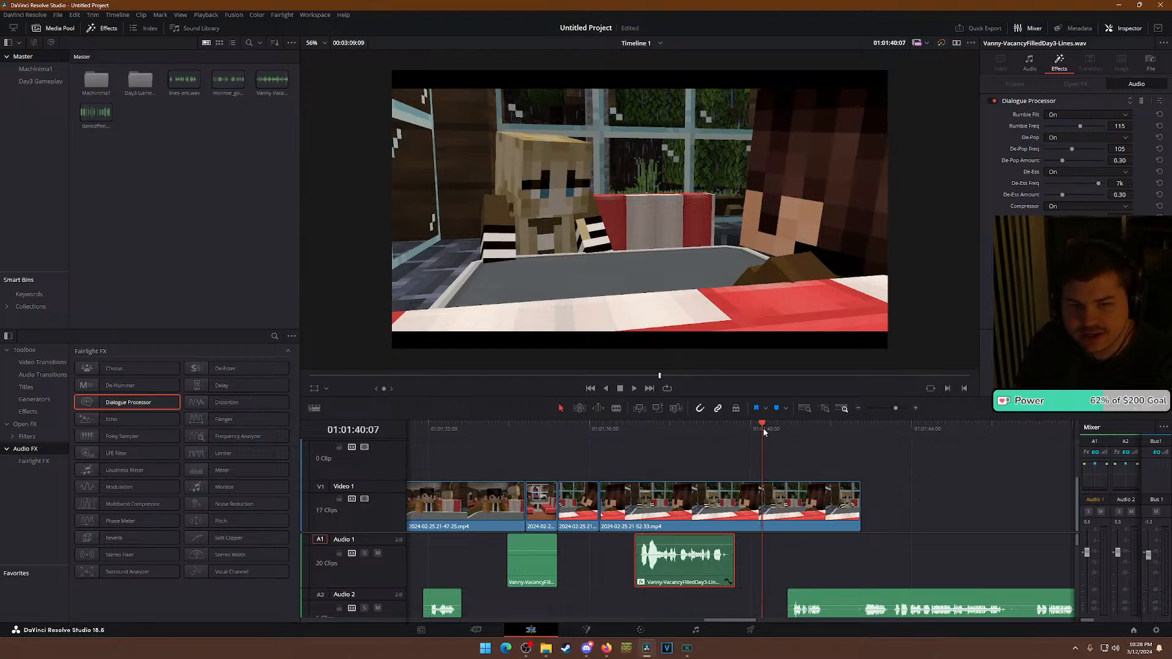
pyautogui.click(715, 432)
pyautogui.press('space')
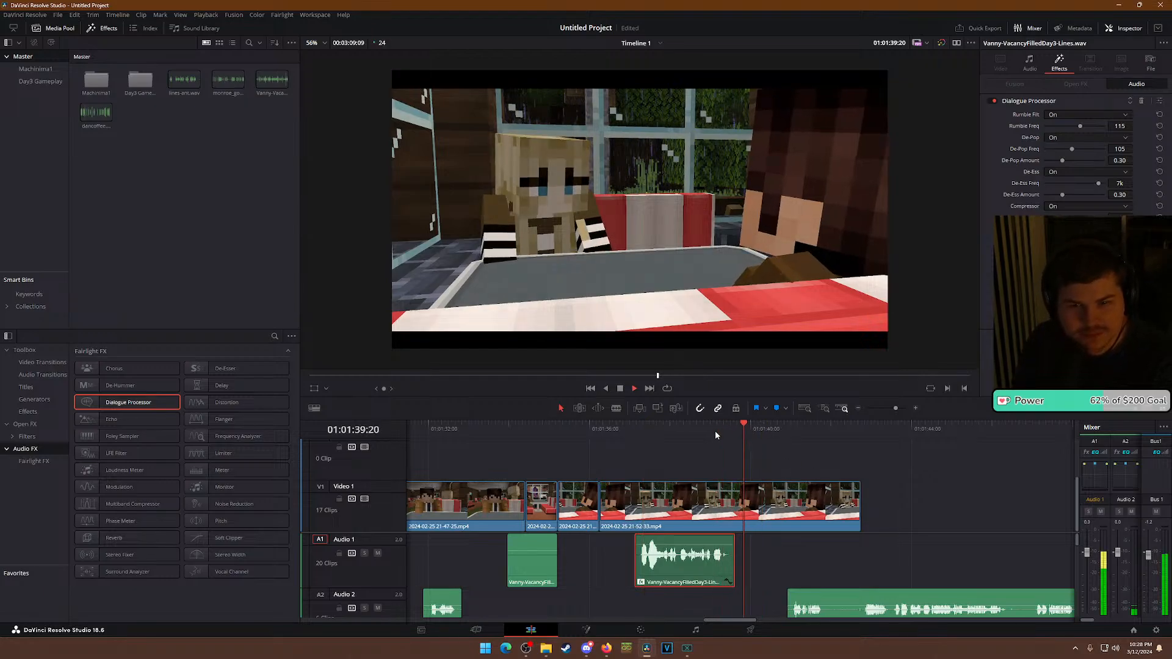
pyautogui.press('space')
pyautogui.moveTo(736, 555); pyautogui.dragTo(821, 563)
pyautogui.press('space')
pyautogui.moveTo(829, 603)
pyautogui.mouseDown()
pyautogui.moveTo(875, 605)
pyautogui.moveTo(851, 605)
pyautogui.mouseUp()
pyautogui.press('space')
pyautogui.click(856, 513)
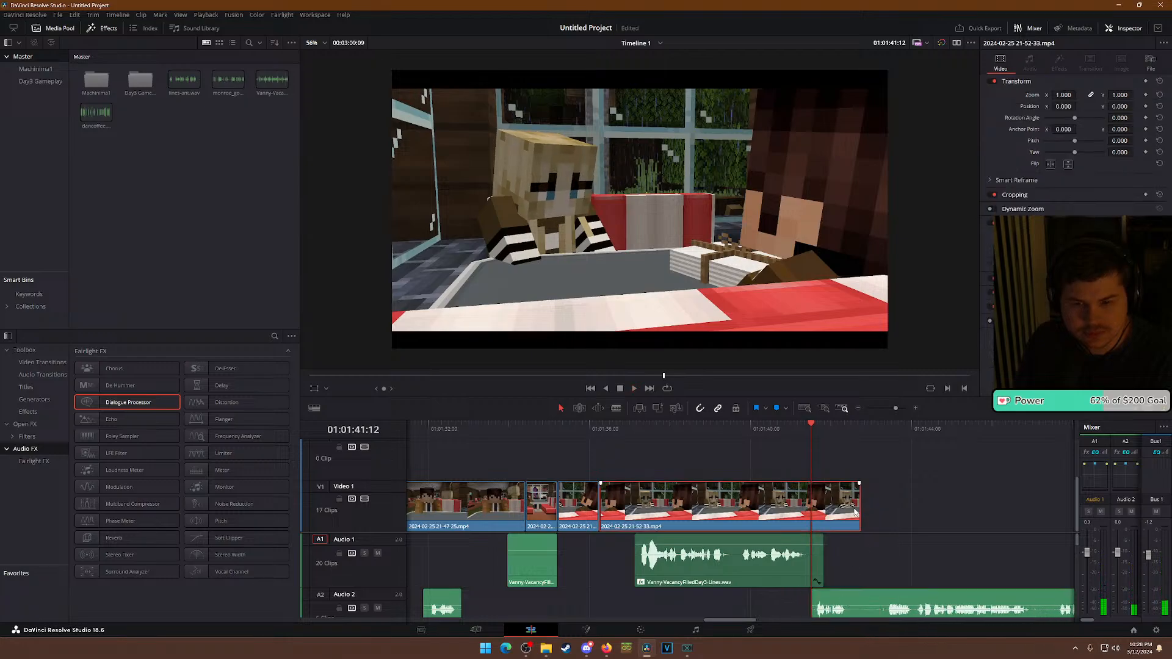
pyautogui.moveTo(854, 509); pyautogui.dragTo(847, 509)
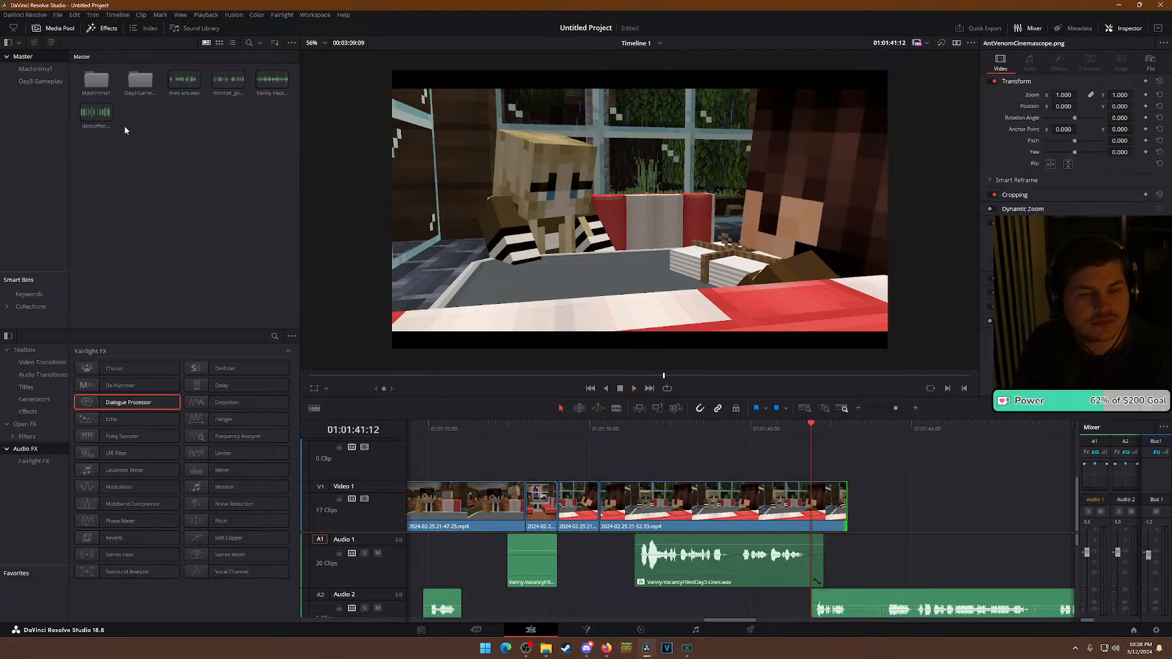
pyautogui.doubleClick(96, 89)
pyautogui.click(169, 236)
pyautogui.scroll(2, 171, 238)
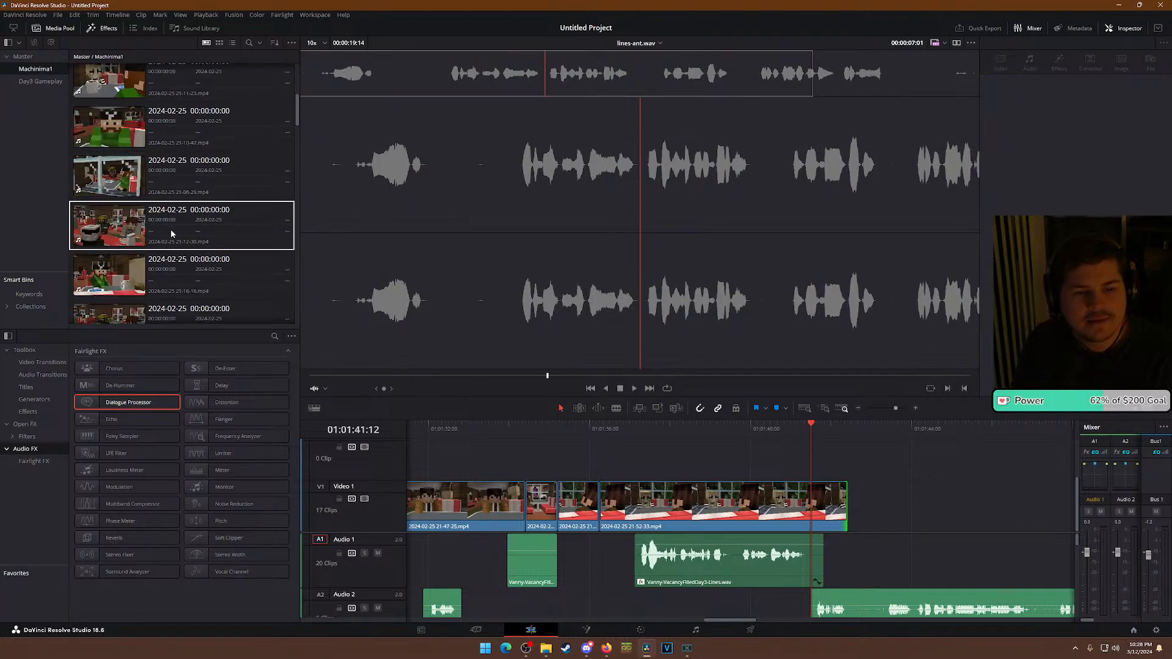
pyautogui.scroll(-5, 173, 240)
pyautogui.scroll(-4, 174, 244)
pyautogui.scroll(-4, 175, 232)
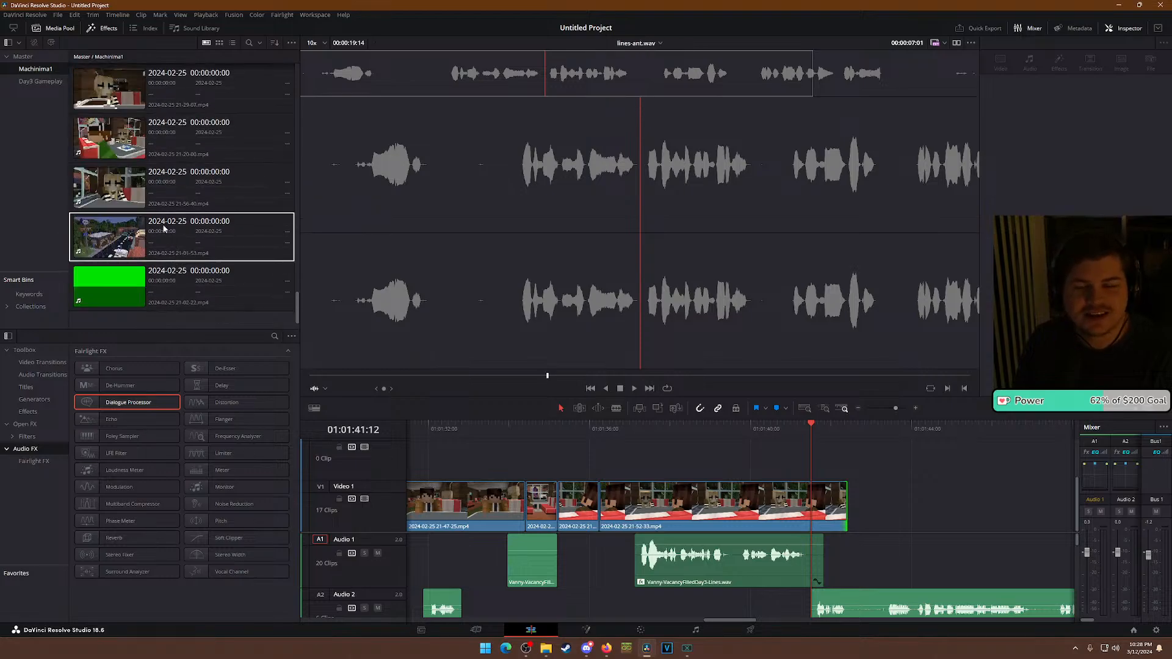
pyautogui.scroll(4, 182, 196)
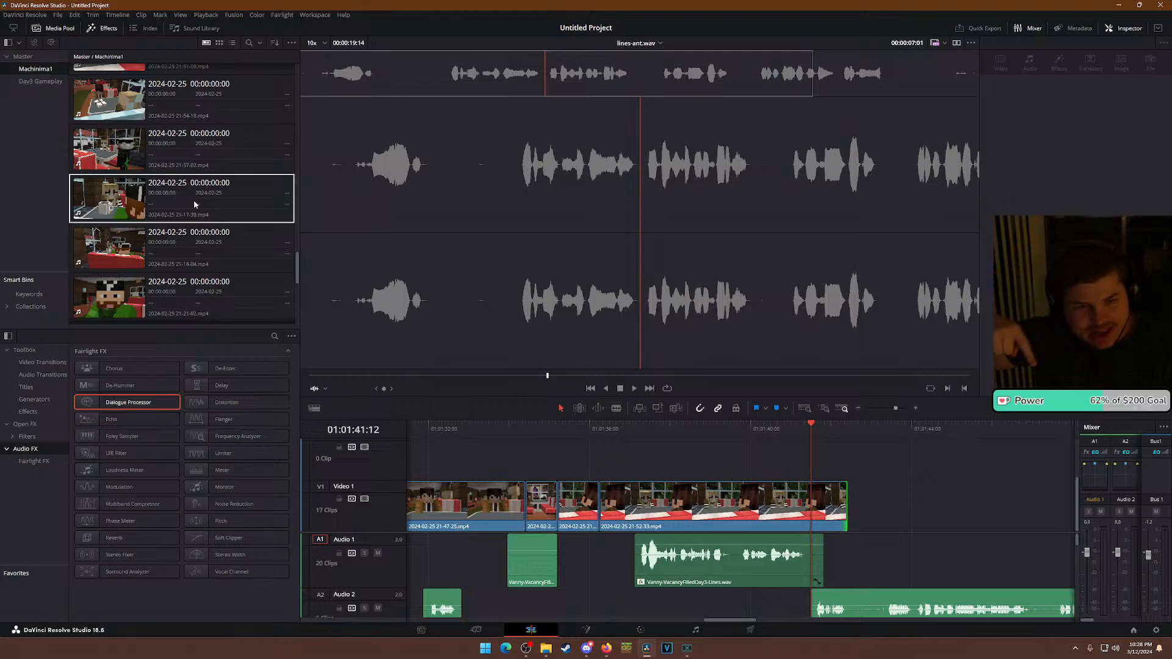
pyautogui.scroll(2, 238, 194)
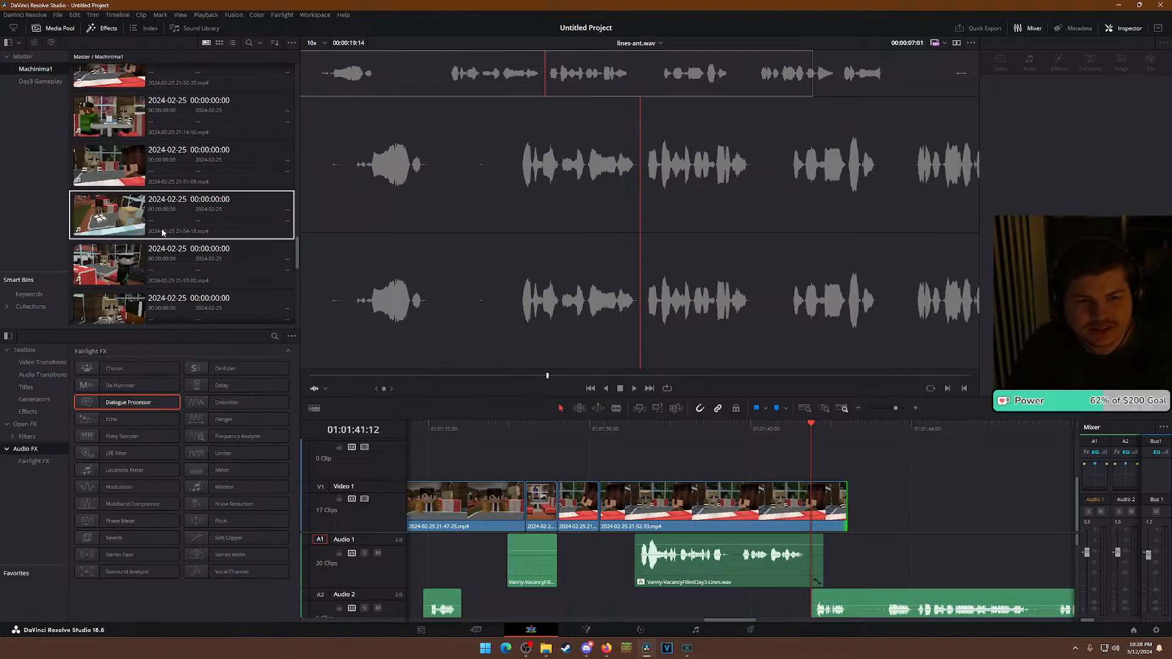
pyautogui.click(94, 226)
pyautogui.moveTo(94, 226); pyautogui.dragTo(791, 498)
pyautogui.press('/')
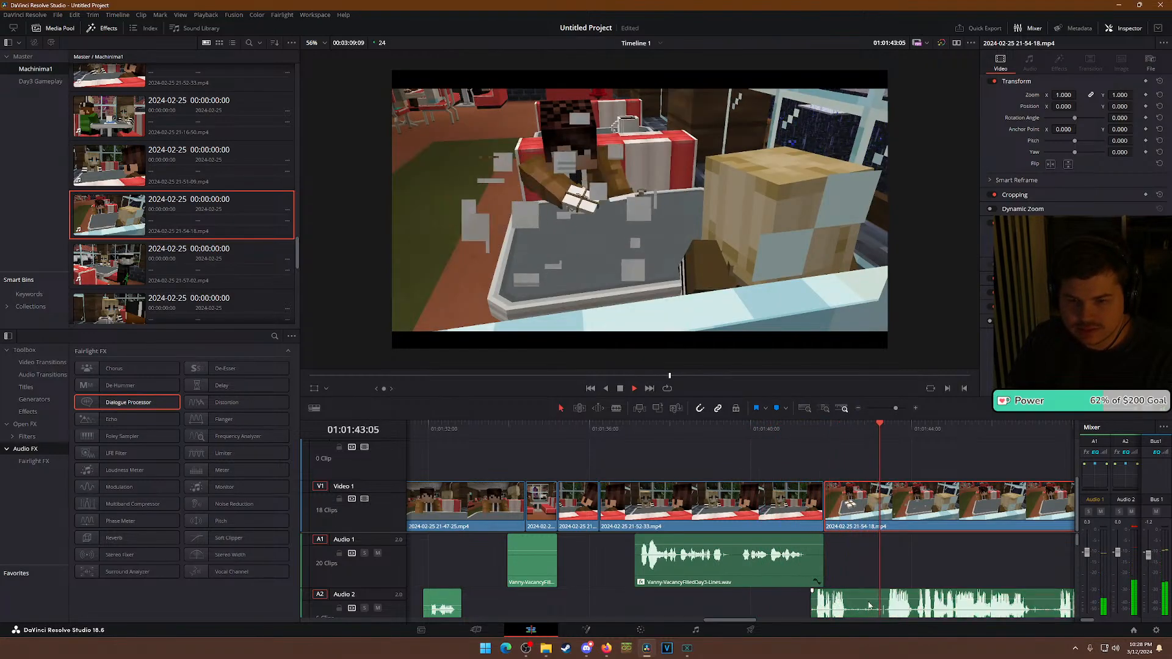
# Align monroe_got_the_goods_girlboss.wav on Audio 2 with the start of the 21-54-18.mp4 shot and play them together.
pyautogui.moveTo(856, 605); pyautogui.dragTo(869, 597)
pyautogui.click(825, 426)
pyautogui.press('space')
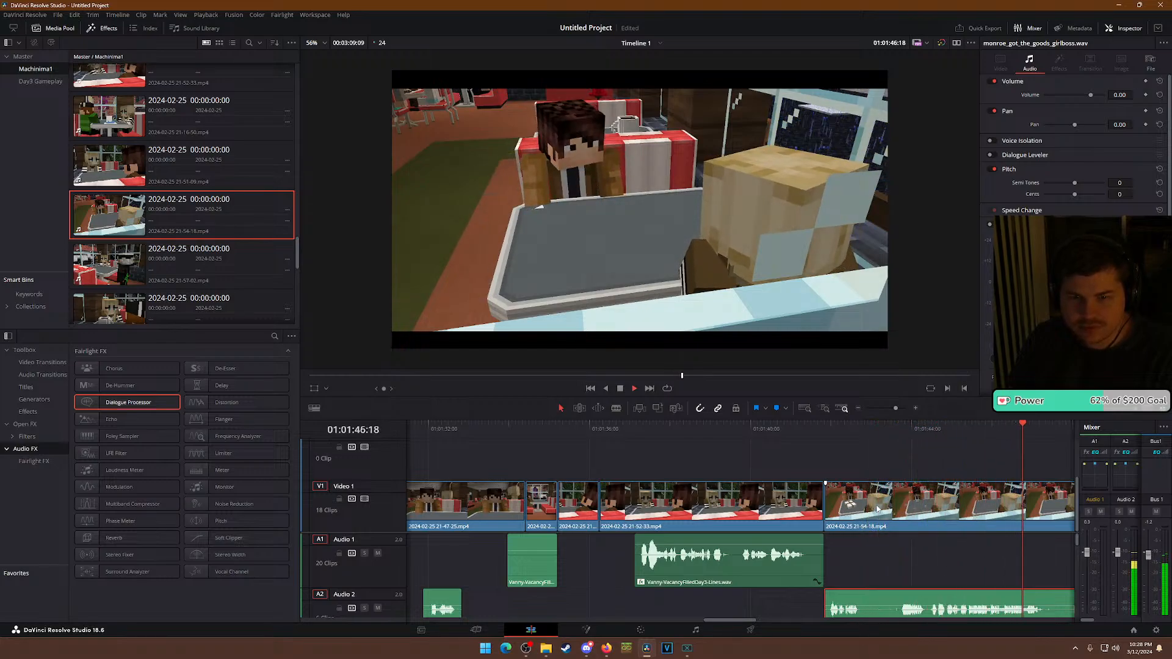
pyautogui.press('space')
pyautogui.hotkey('ctrl', '-')
pyautogui.hotkey('ctrl', '-')
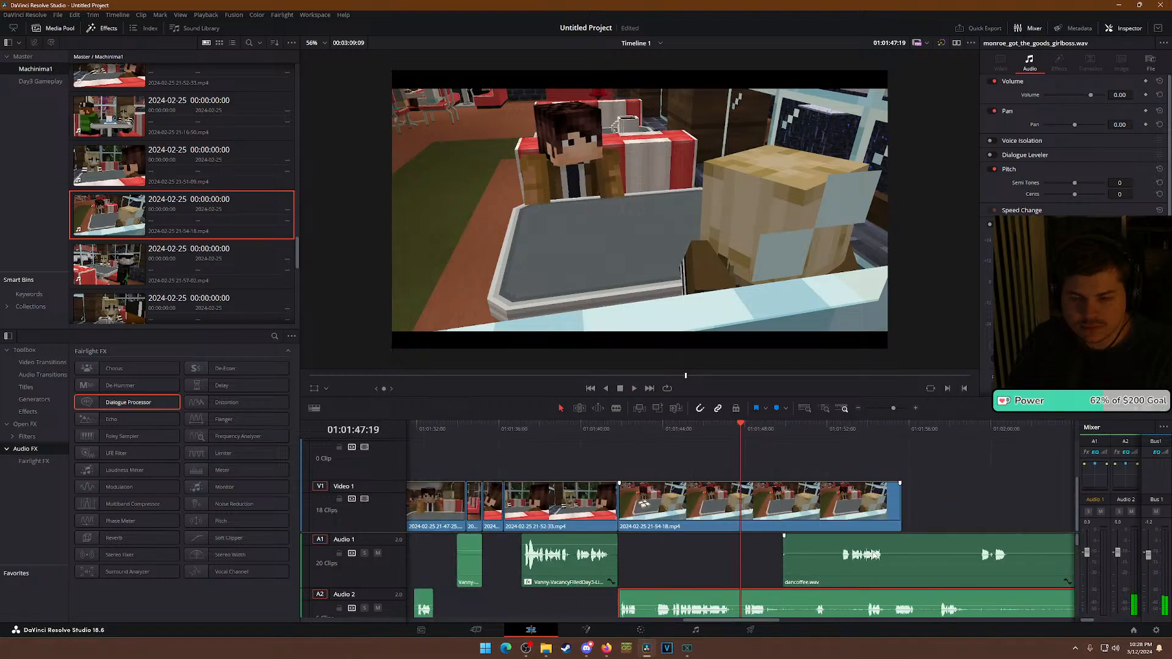
pyautogui.click(903, 431)
pyautogui.click(698, 445)
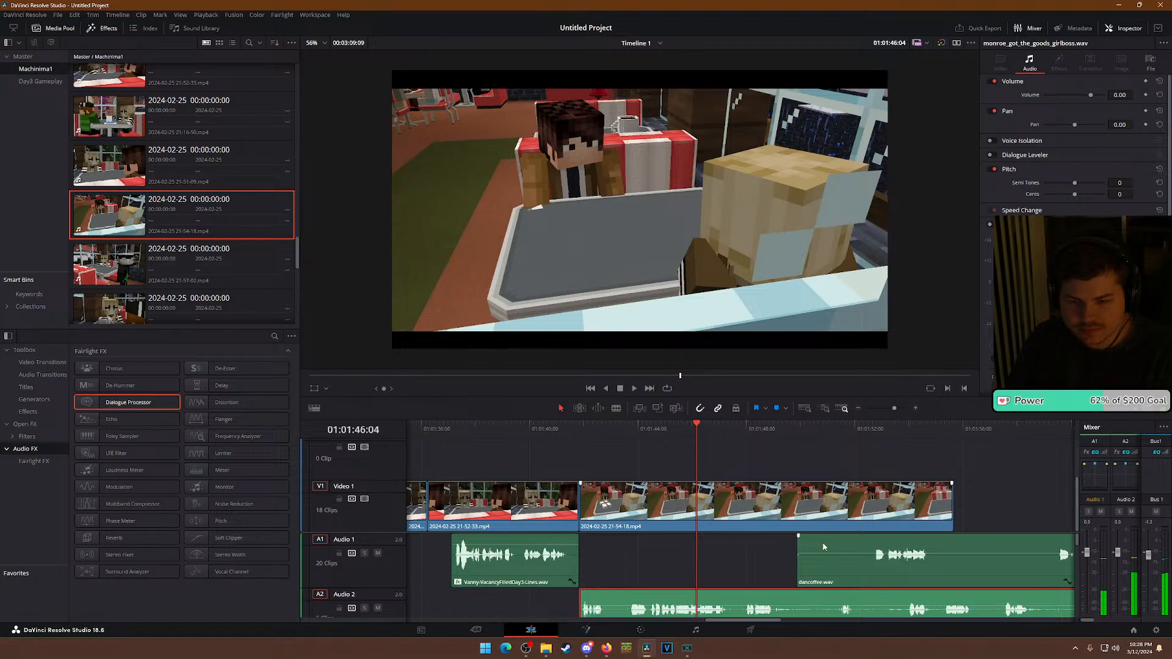
# Show the whole scene in the timeline and scrub the newly placed shot through to its end at 01:01:55:16.
pyautogui.hotkey('ctrl', '-')
pyautogui.hotkey('ctrl', '-')
pyautogui.hotkey('ctrl', '-')
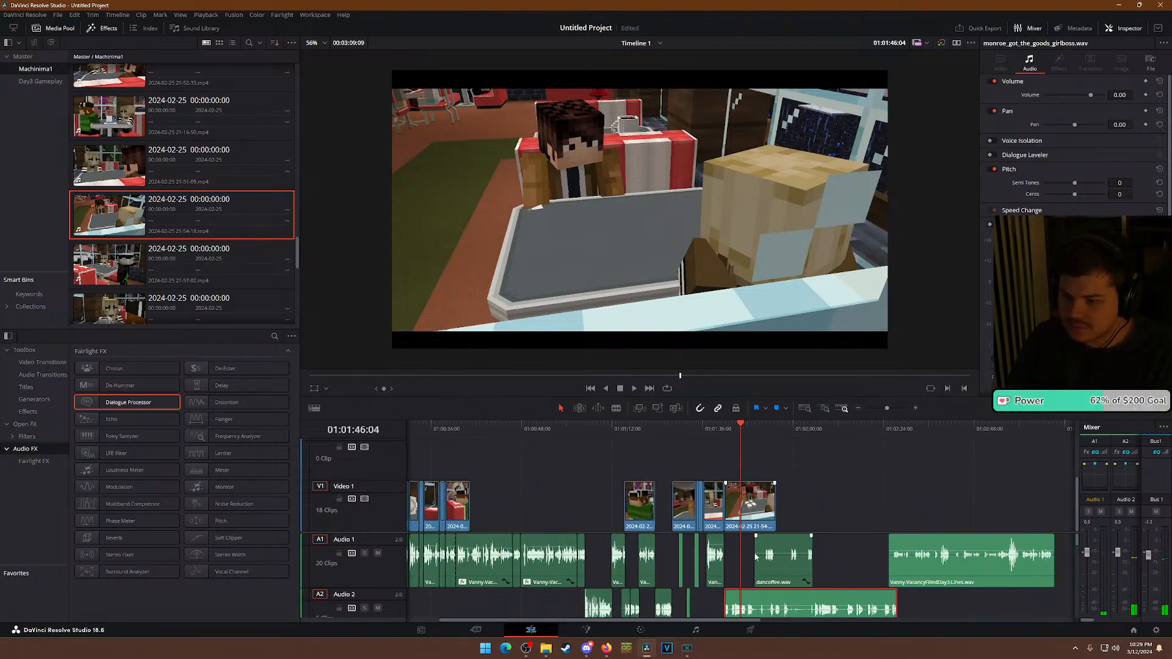
pyautogui.hotkey('ctrl', '-')
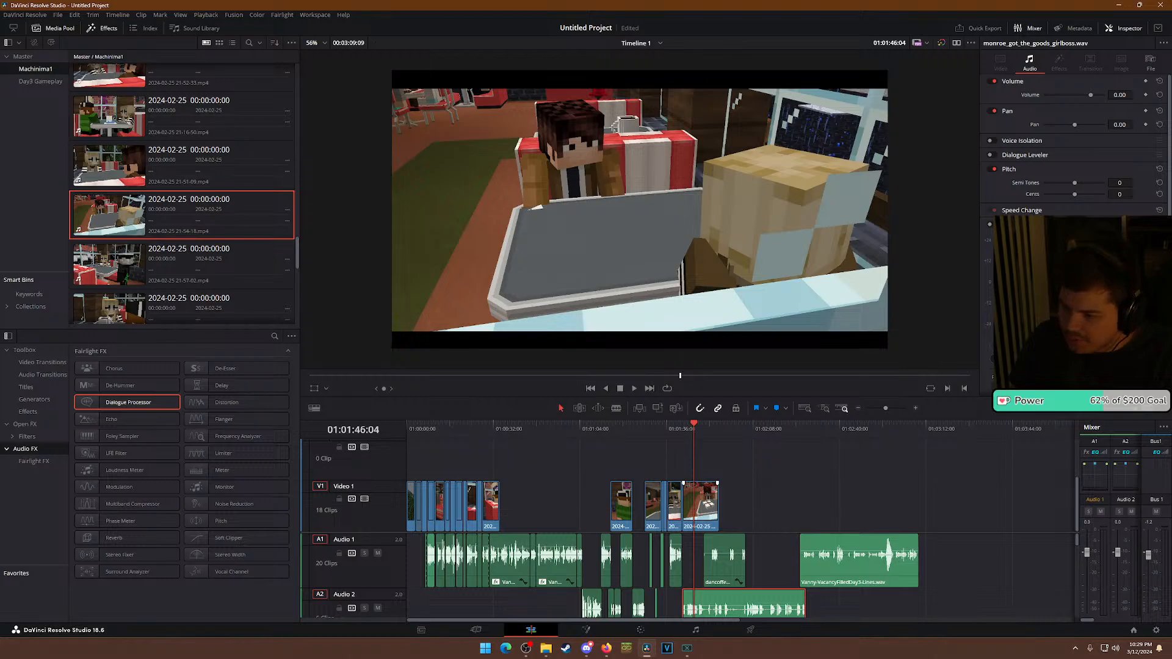
pyautogui.hotkey('ctrl', 'f')
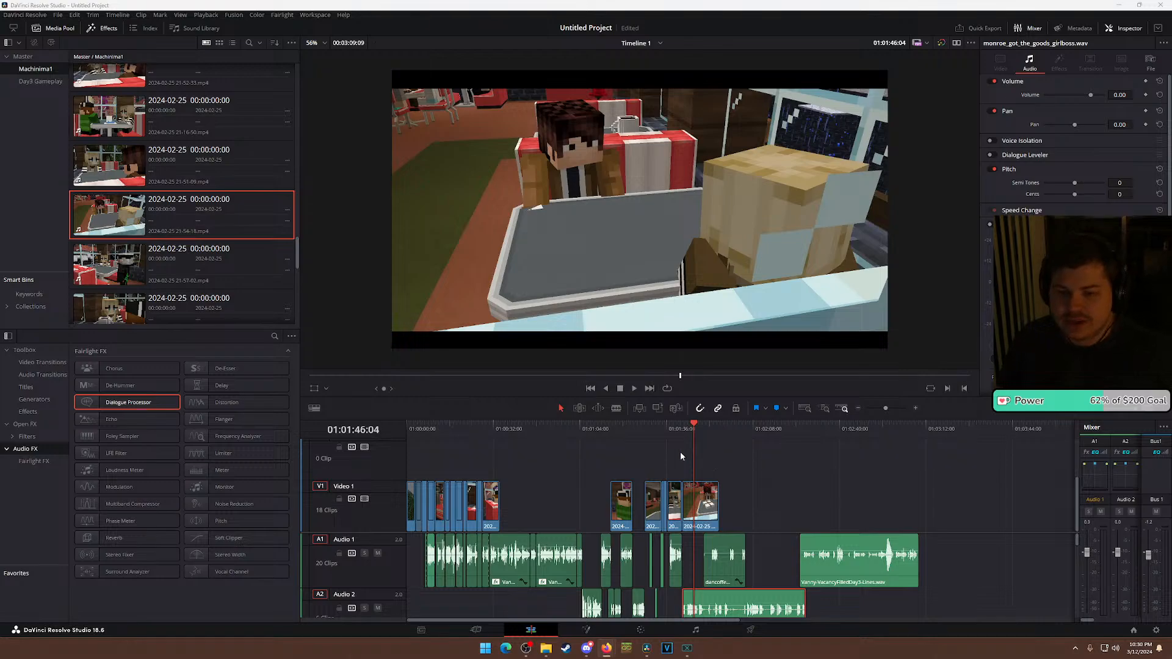
pyautogui.click(703, 430)
pyautogui.moveTo(712, 430); pyautogui.dragTo(687, 434)
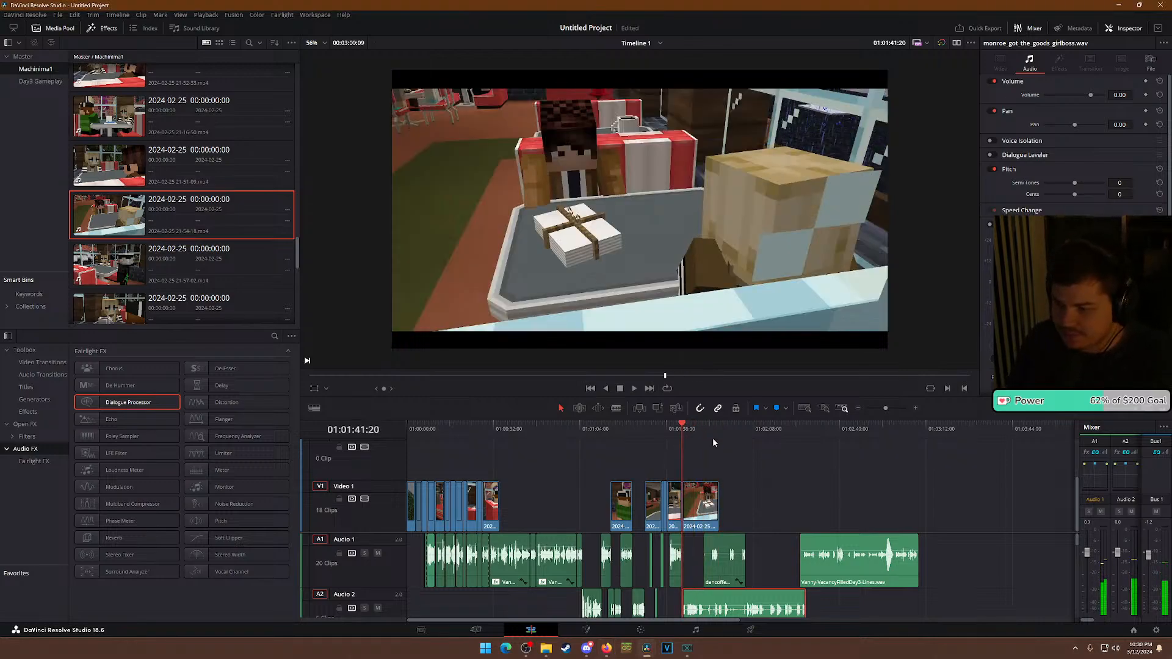
pyautogui.click(667, 428)
pyautogui.moveTo(668, 428); pyautogui.dragTo(713, 426)
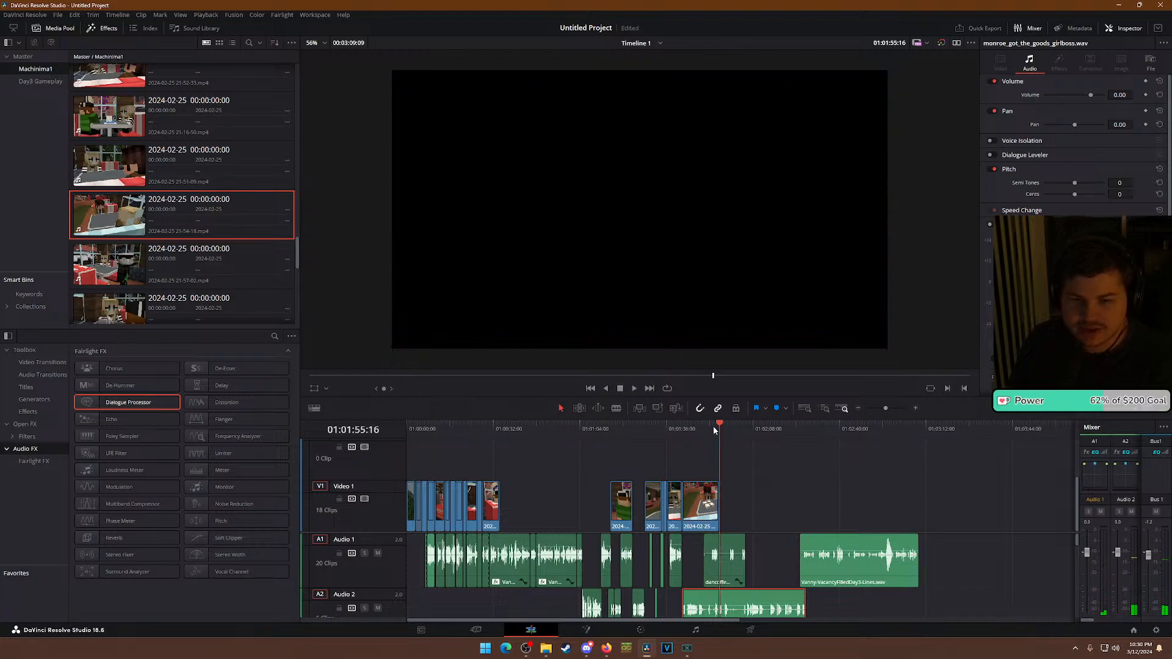
# Compare the booth shots at 01:01:45:14, 01:01:31:21 and 01:01:49:21, and return to the bearded character's shot at 01:00:16:08.
pyautogui.click(692, 427)
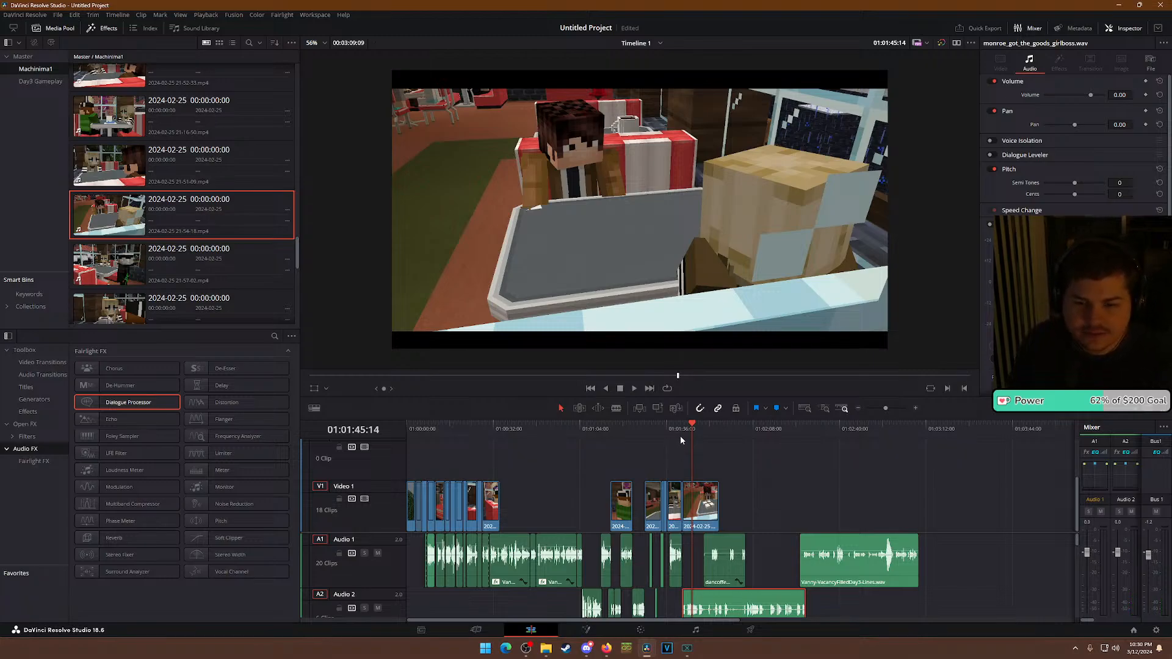
pyautogui.click(662, 426)
pyautogui.click(654, 425)
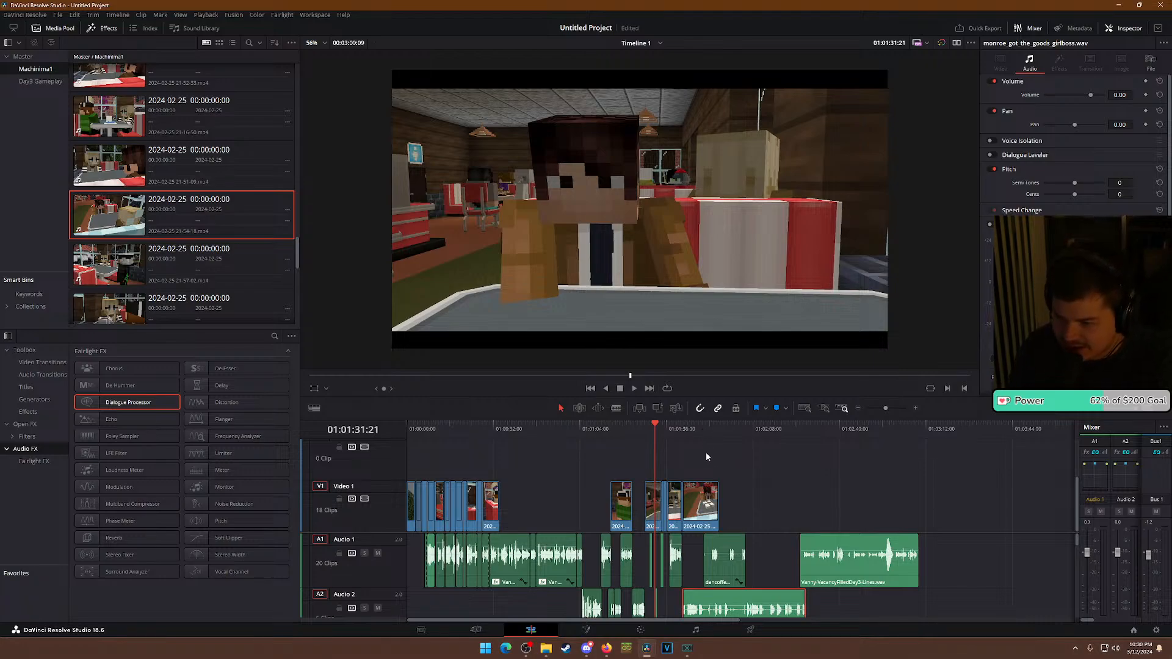
pyautogui.moveTo(695, 430); pyautogui.dragTo(708, 437)
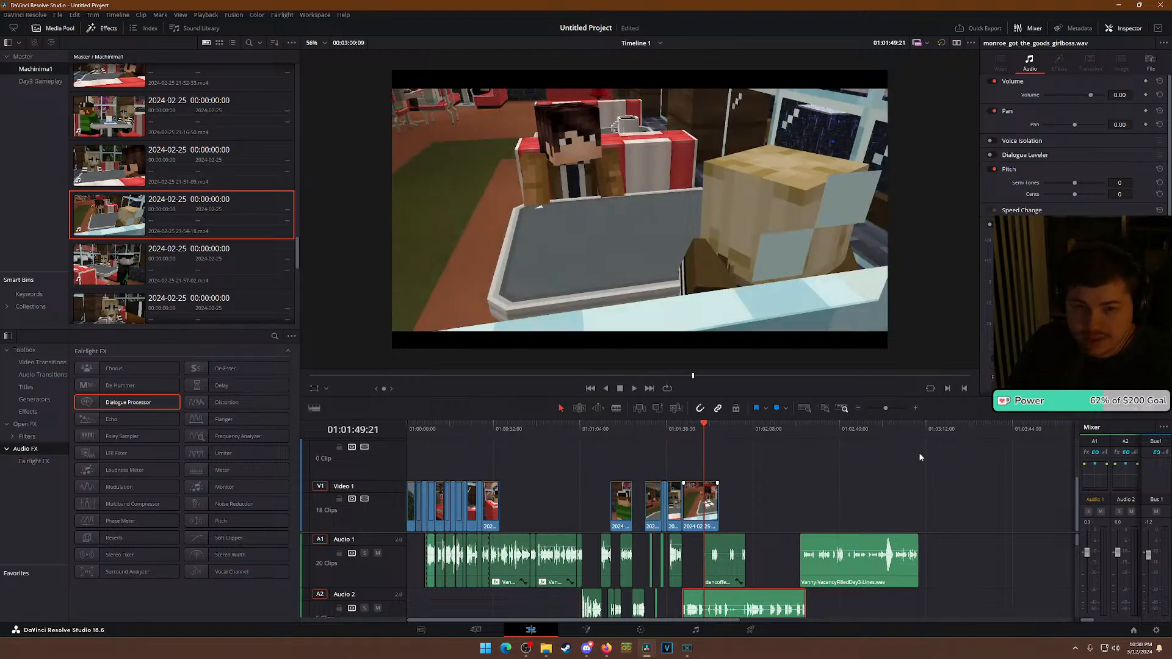
pyautogui.moveTo(675, 434); pyautogui.dragTo(450, 431)
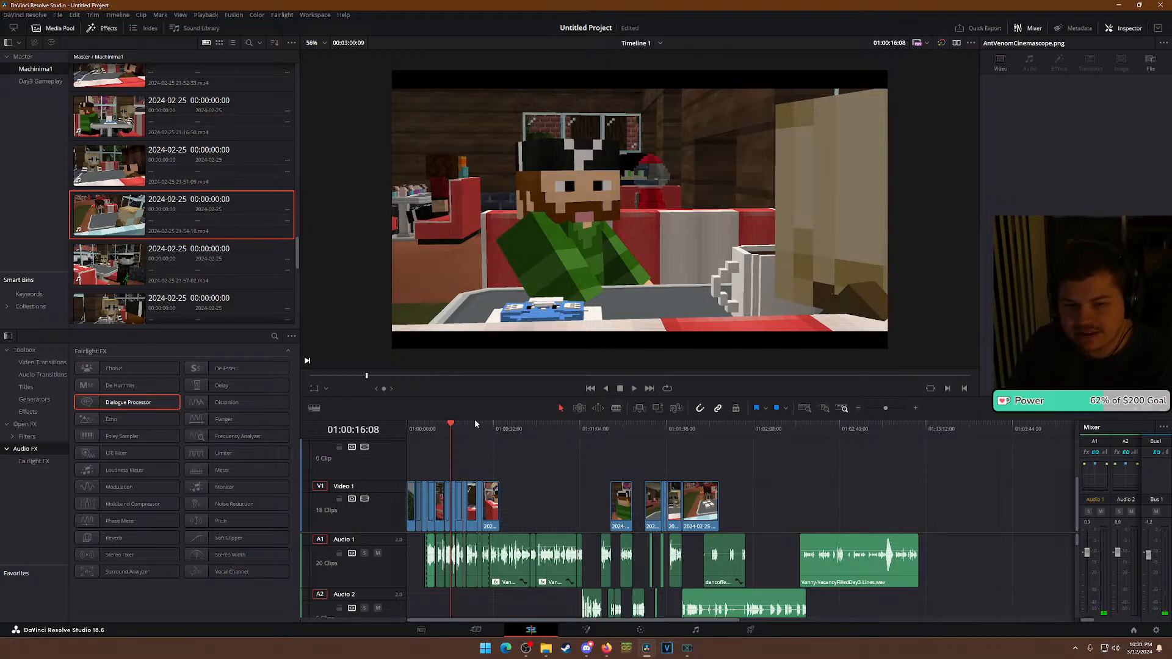
# Compare the booth shots at 01:00:27:22, 01:01:27:23 and 01:00:14:07 with the 21-54-18.mp4 shot at 01:01:49:21.
pyautogui.click(457, 430)
pyautogui.click(466, 434)
pyautogui.click(482, 435)
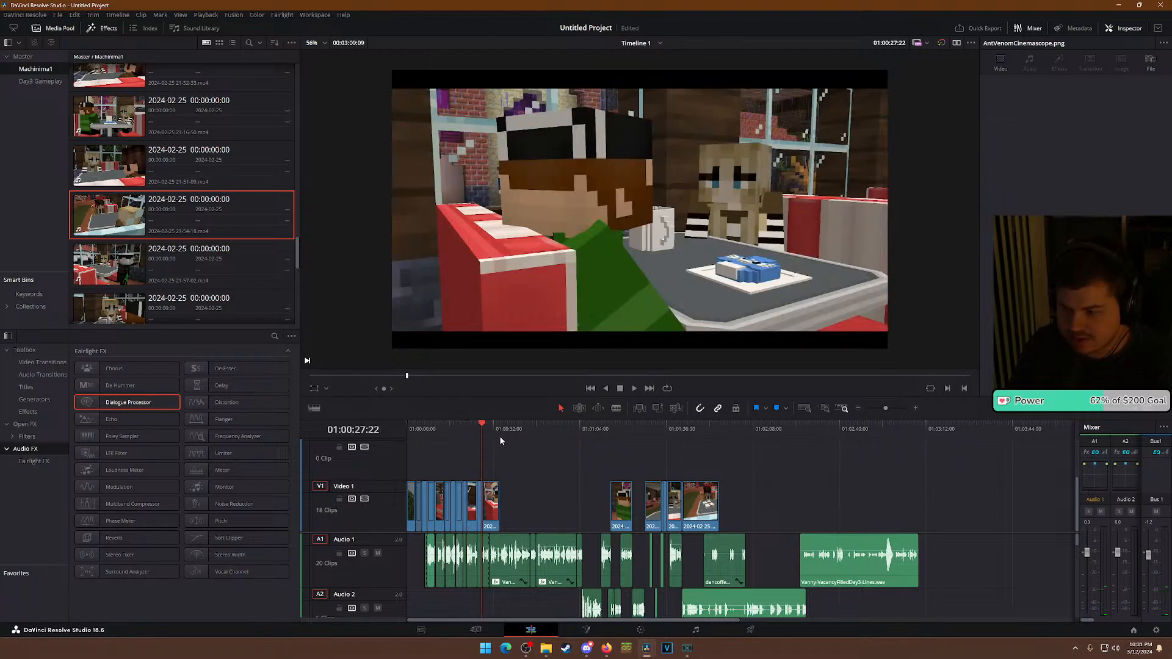
pyautogui.click(642, 434)
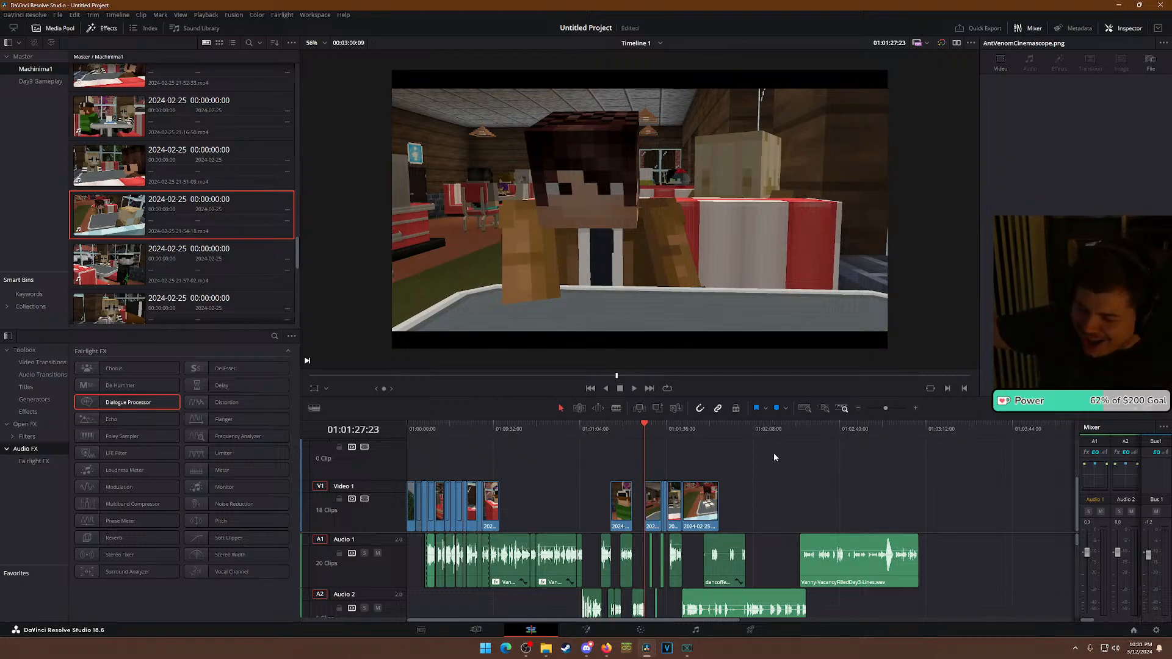
pyautogui.click(703, 428)
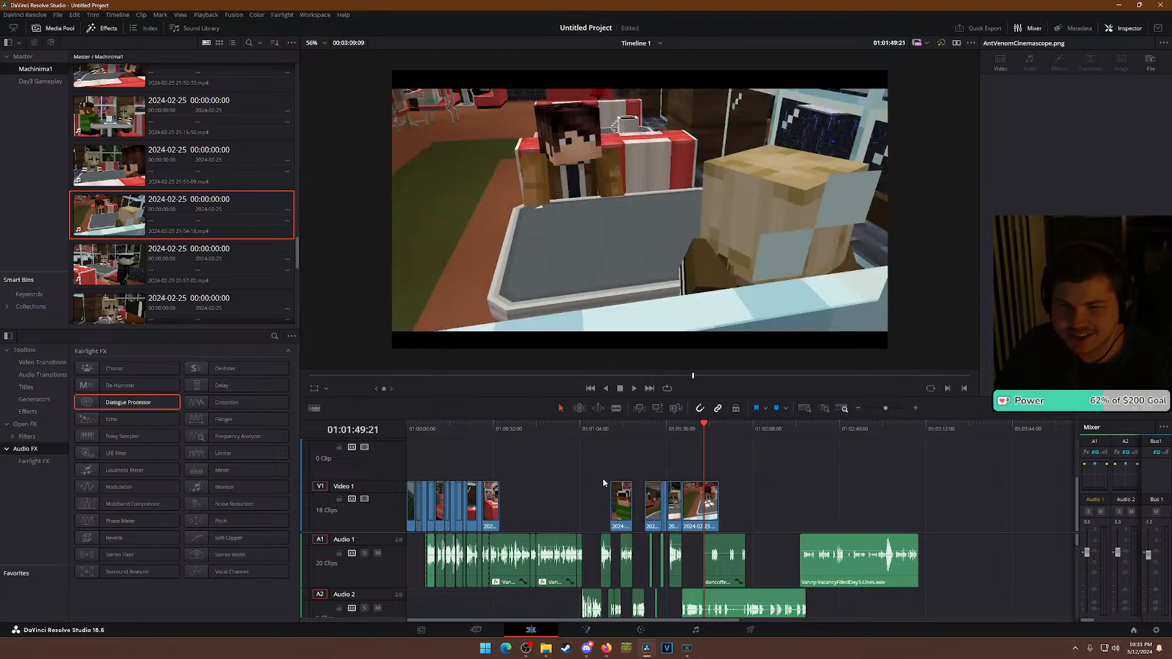
pyautogui.moveTo(616, 427); pyautogui.dragTo(445, 427)
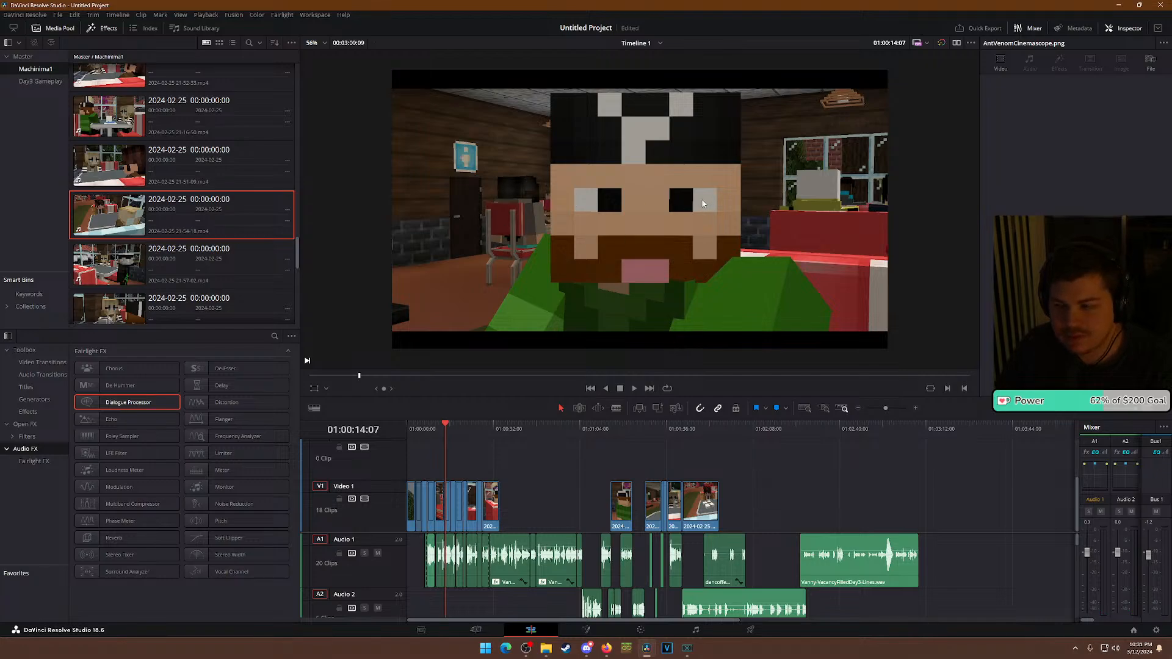
pyautogui.moveTo(610, 432); pyautogui.dragTo(704, 430)
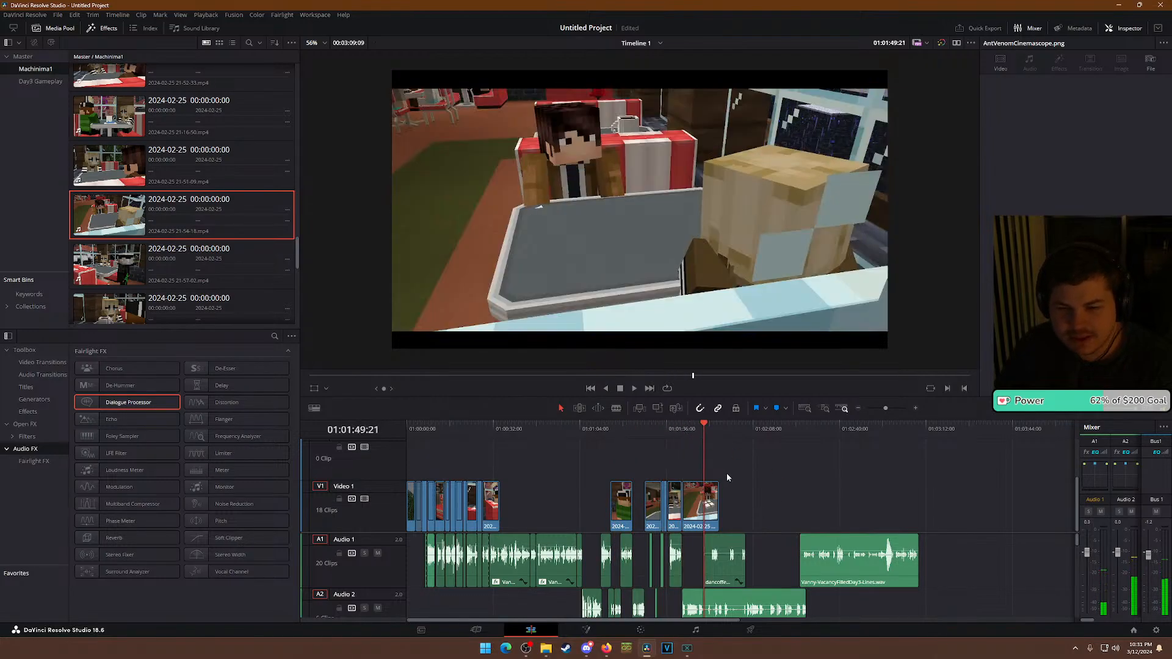
# Shift dancoffee.wav further along Audio 1, past the end of the 21-54-18.mp4 shot, to start at about 01:02:04.
pyautogui.scroll(3, 726, 473)
pyautogui.moveTo(759, 555); pyautogui.dragTo(855, 554)
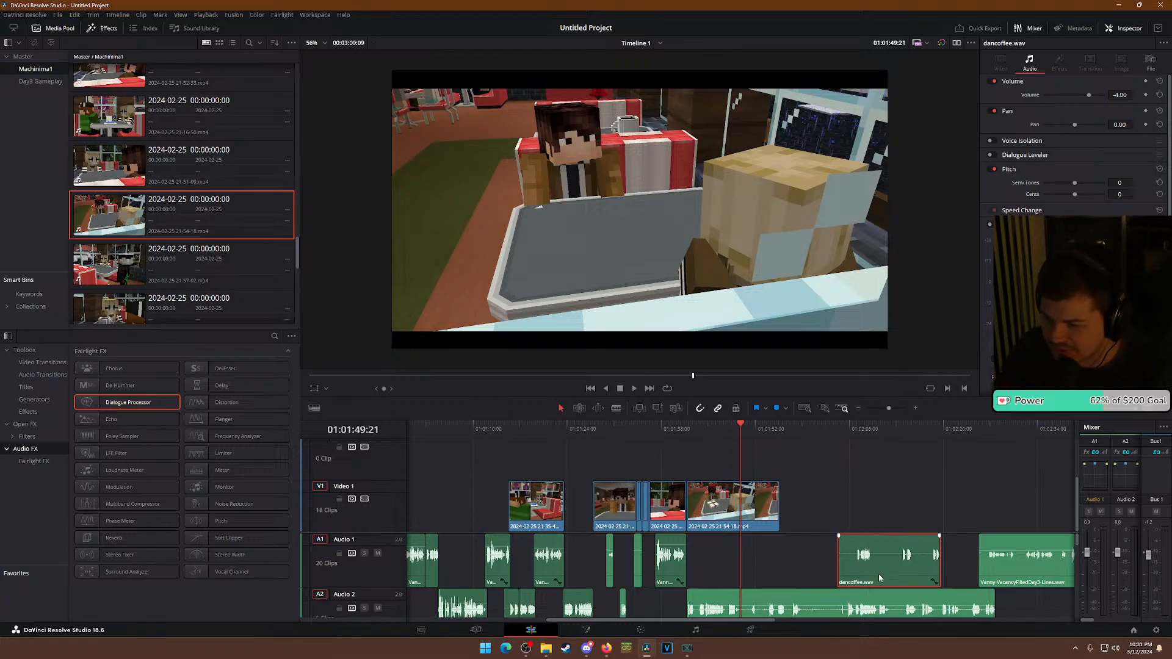
pyautogui.scroll(3, 831, 559)
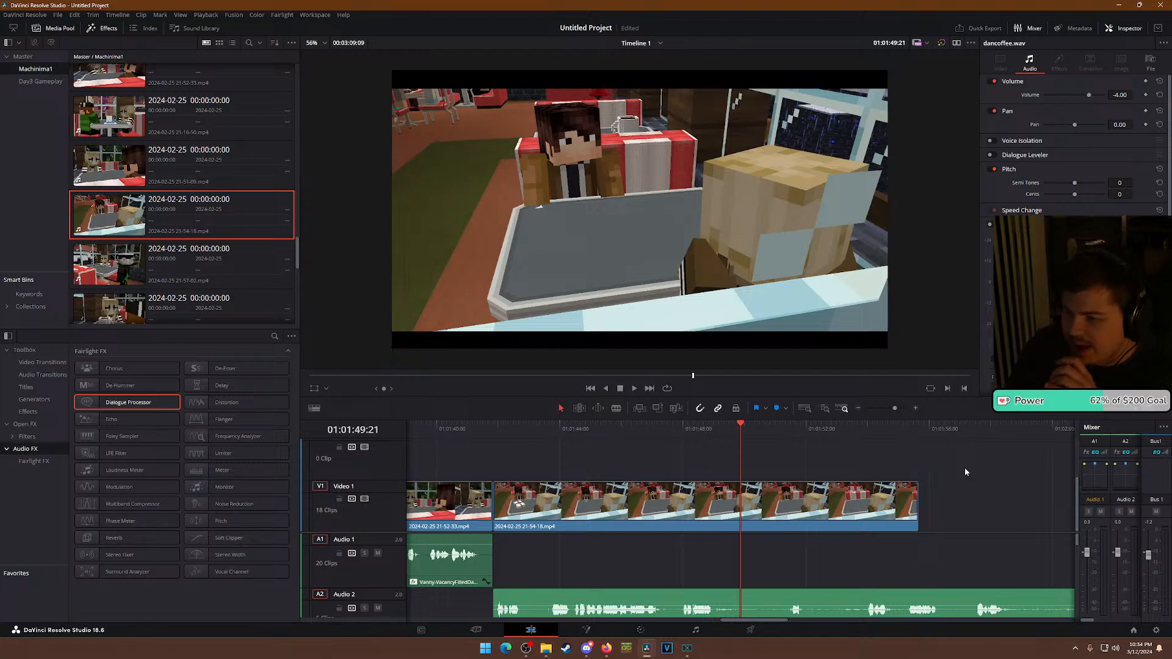
# Scrub and play the 21-54-18.mp4 shot with its Audio 2 dialogue from the start of the shot to about 01:01:47.
pyautogui.moveTo(592, 431); pyautogui.dragTo(559, 430)
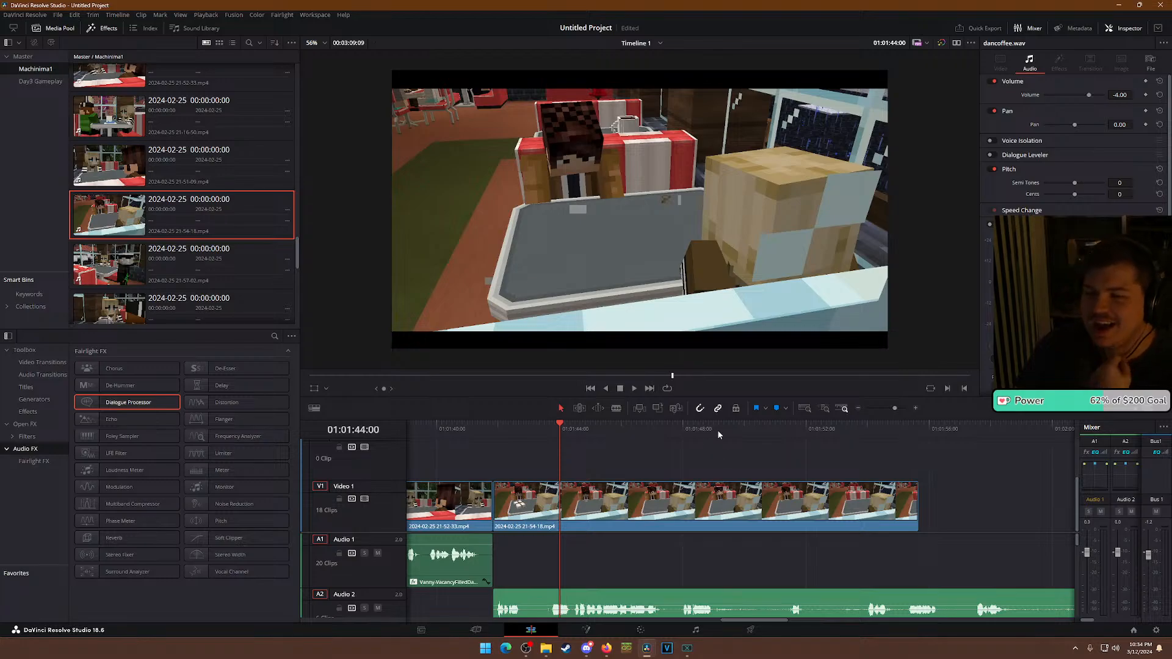
pyautogui.moveTo(672, 433); pyautogui.dragTo(711, 442)
pyautogui.click(687, 438)
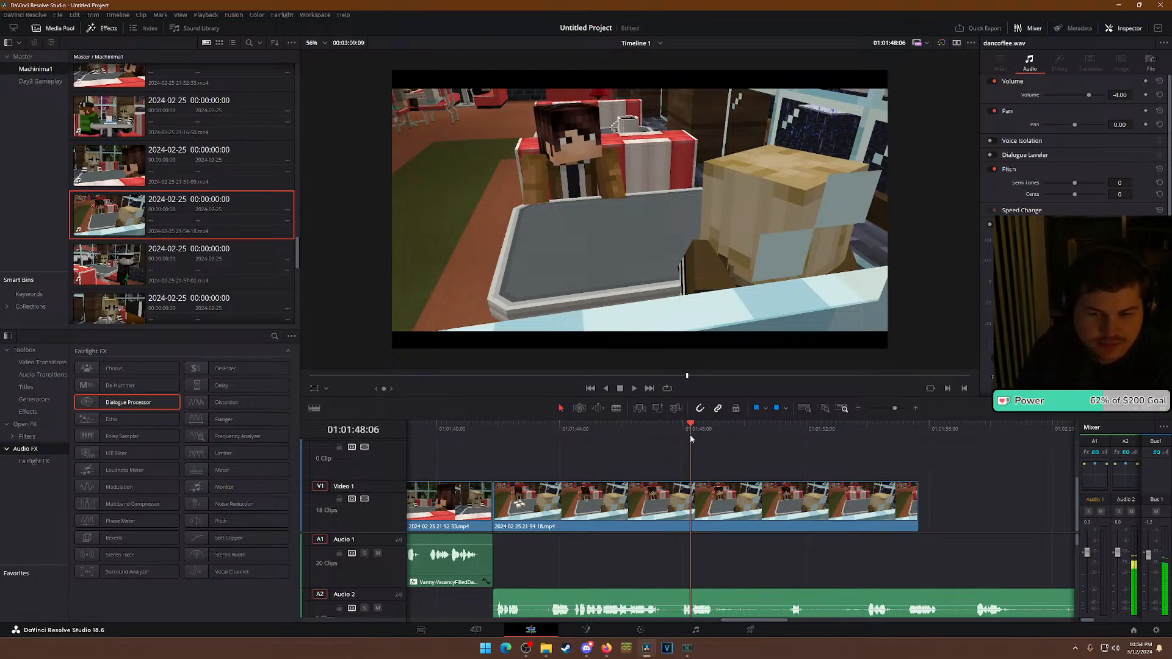
pyautogui.click(717, 427)
pyautogui.moveTo(715, 425); pyautogui.dragTo(641, 394)
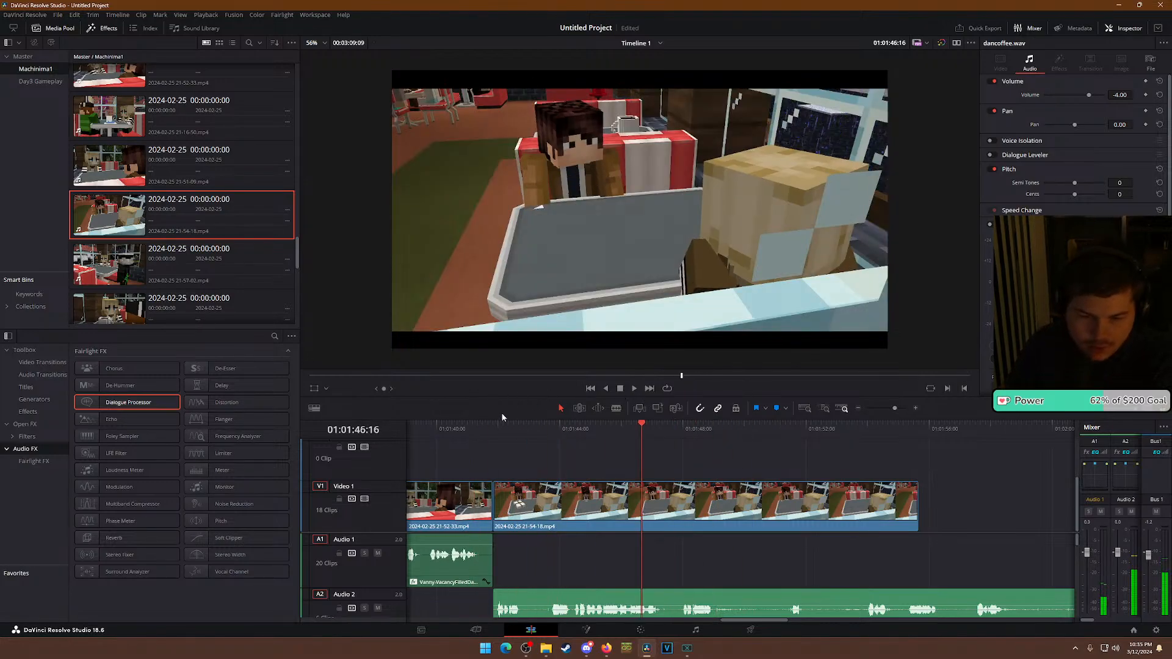
pyautogui.click(497, 433)
pyautogui.press('space')
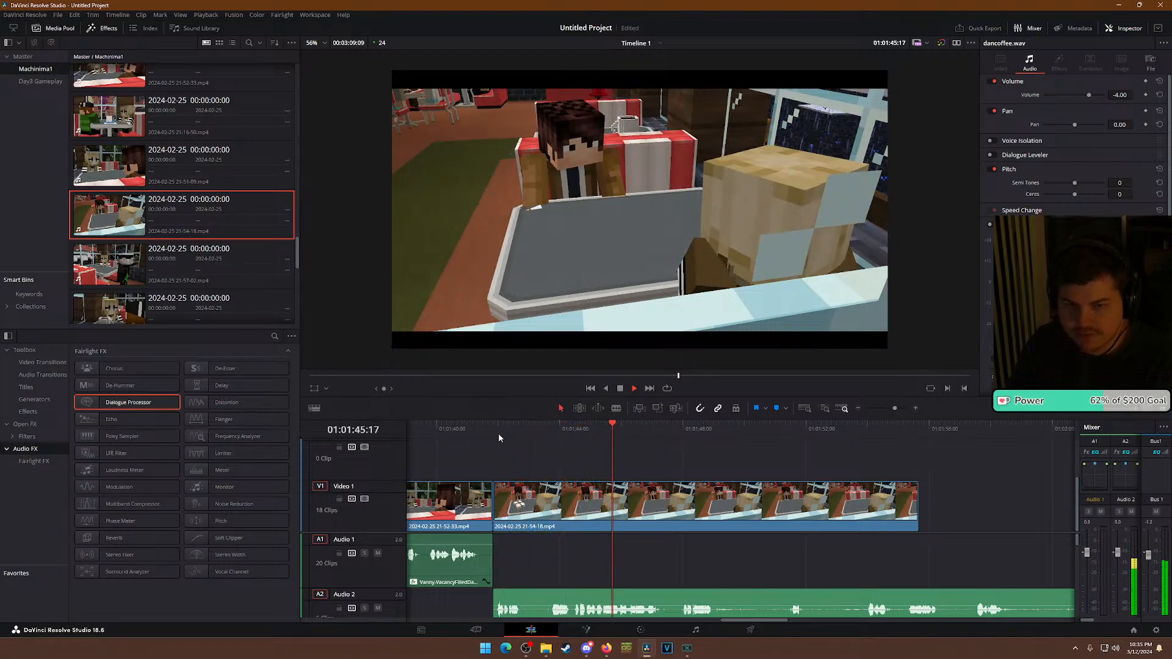
pyautogui.press('space')
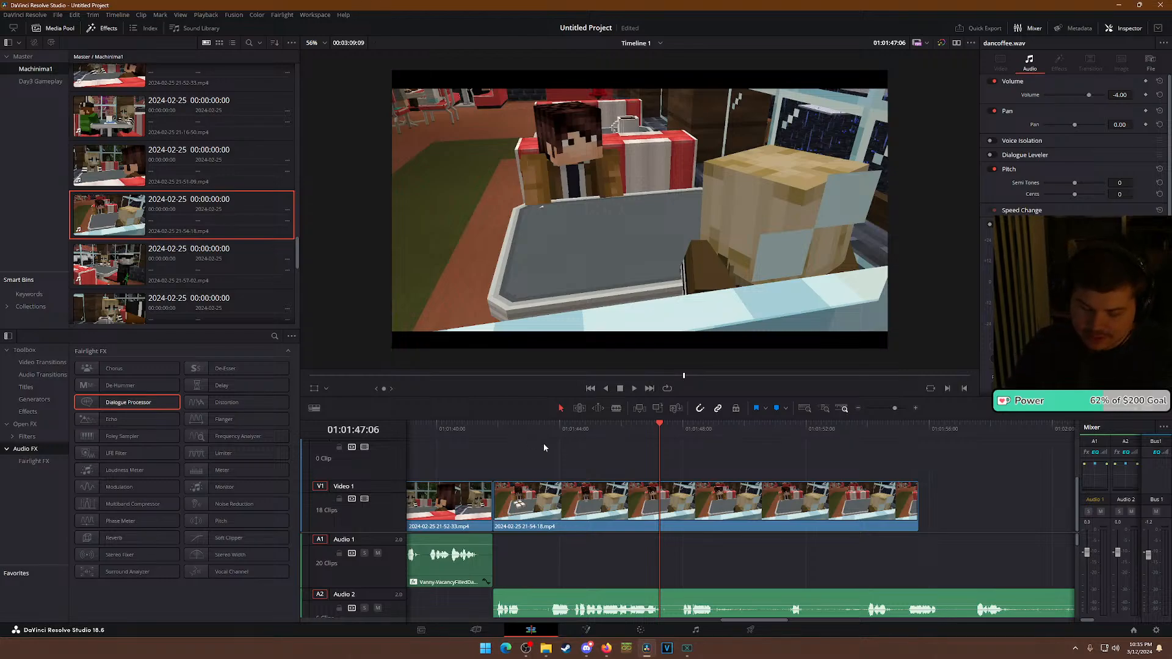
# Show the whole scene and look through the Machinima1 and Day3 Gameplay bins for usable footage.
pyautogui.scroll(-5, 647, 547)
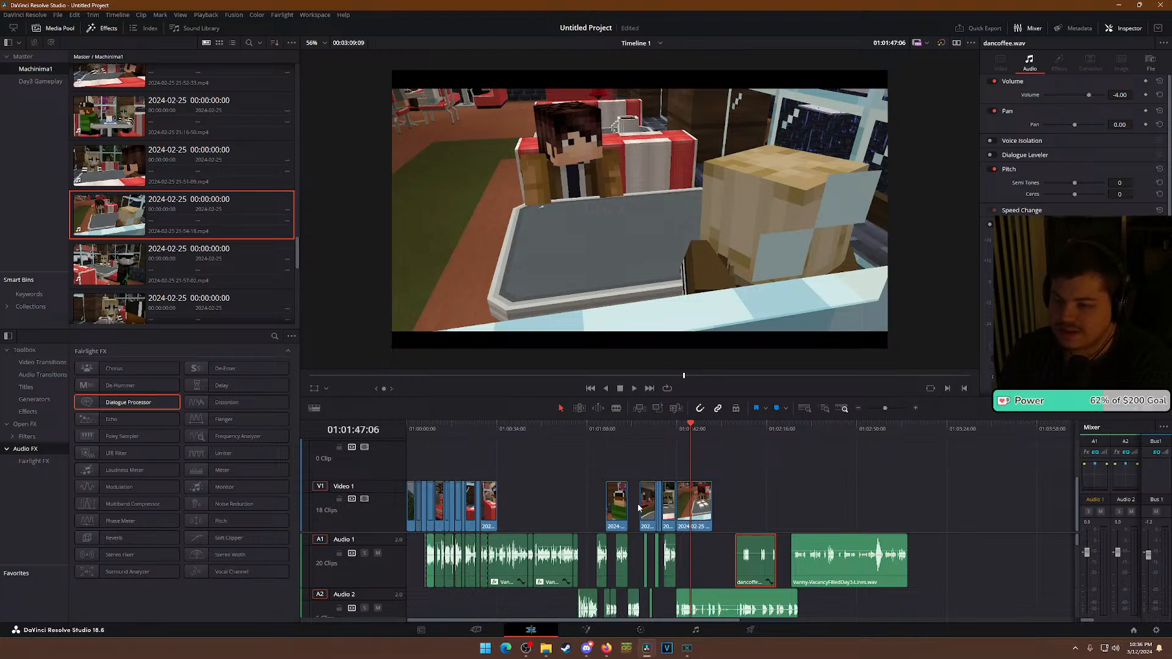
pyautogui.scroll(-2, 698, 603)
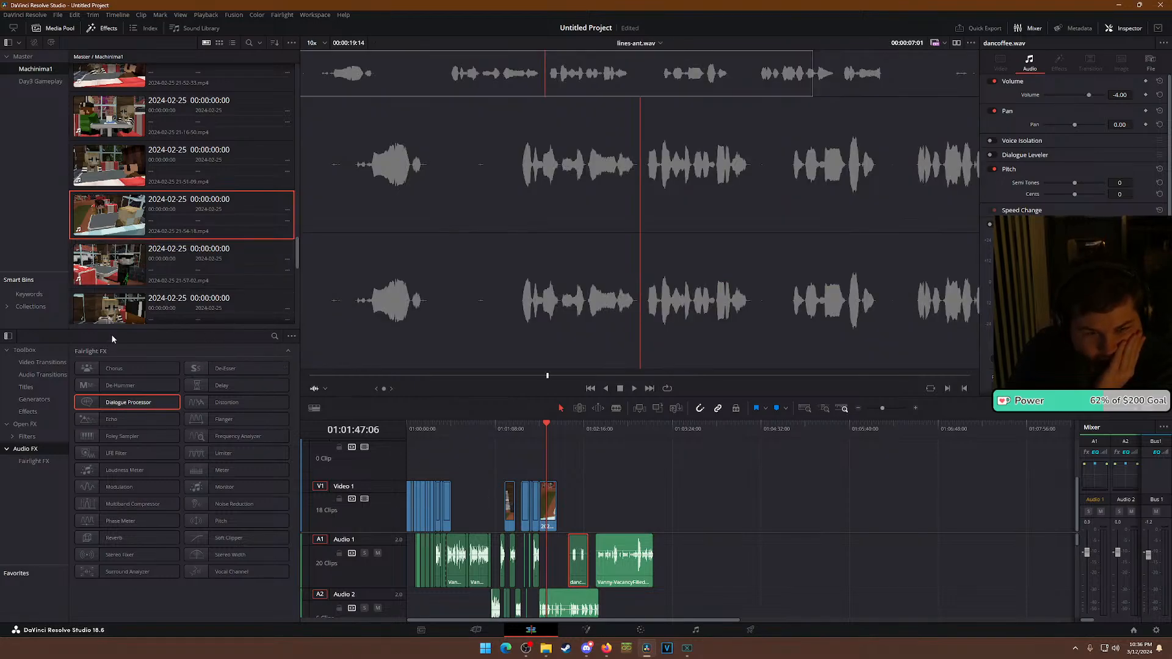
pyautogui.scroll(-2, 118, 311)
pyautogui.scroll(-1, 119, 311)
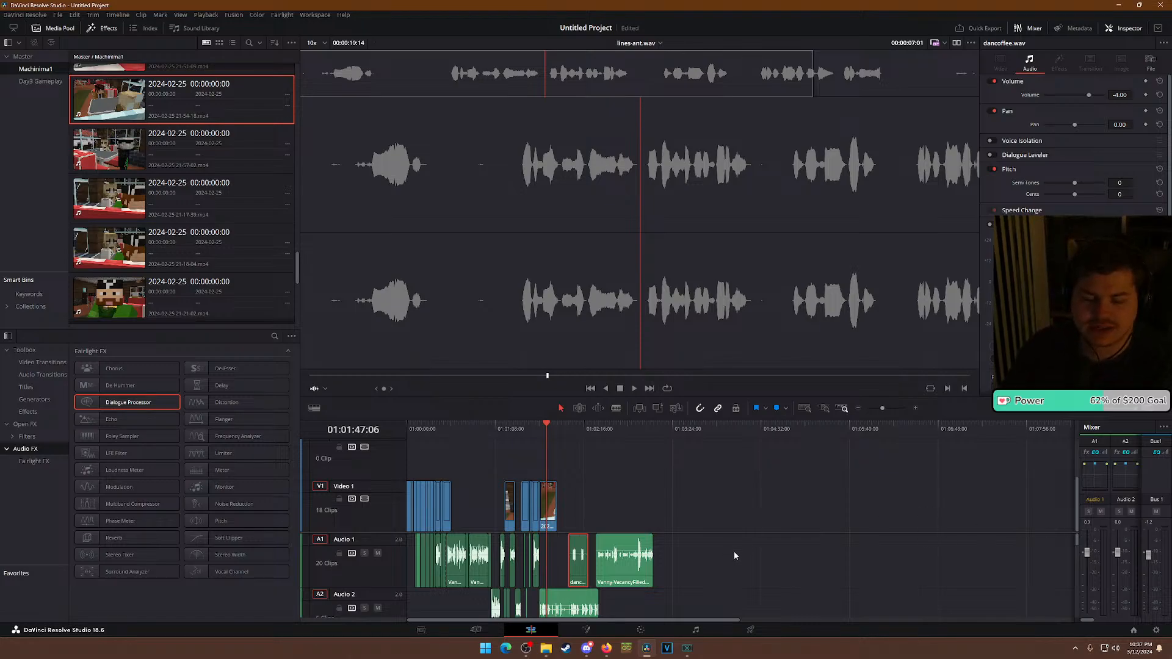
pyautogui.click(586, 630)
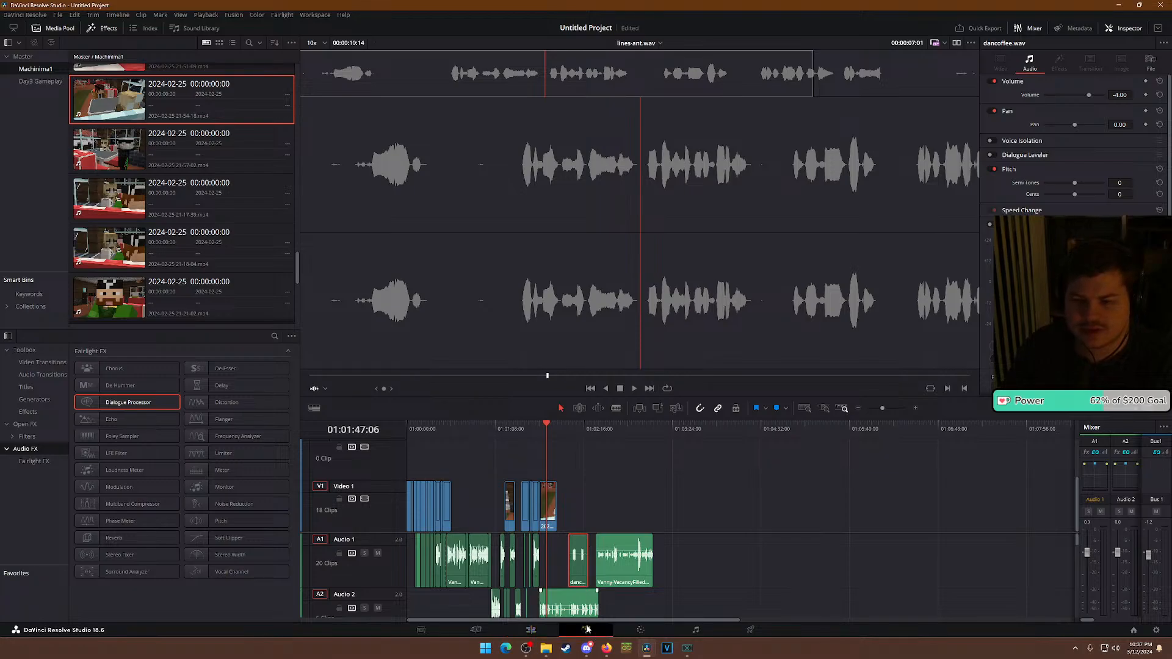
pyautogui.click(530, 630)
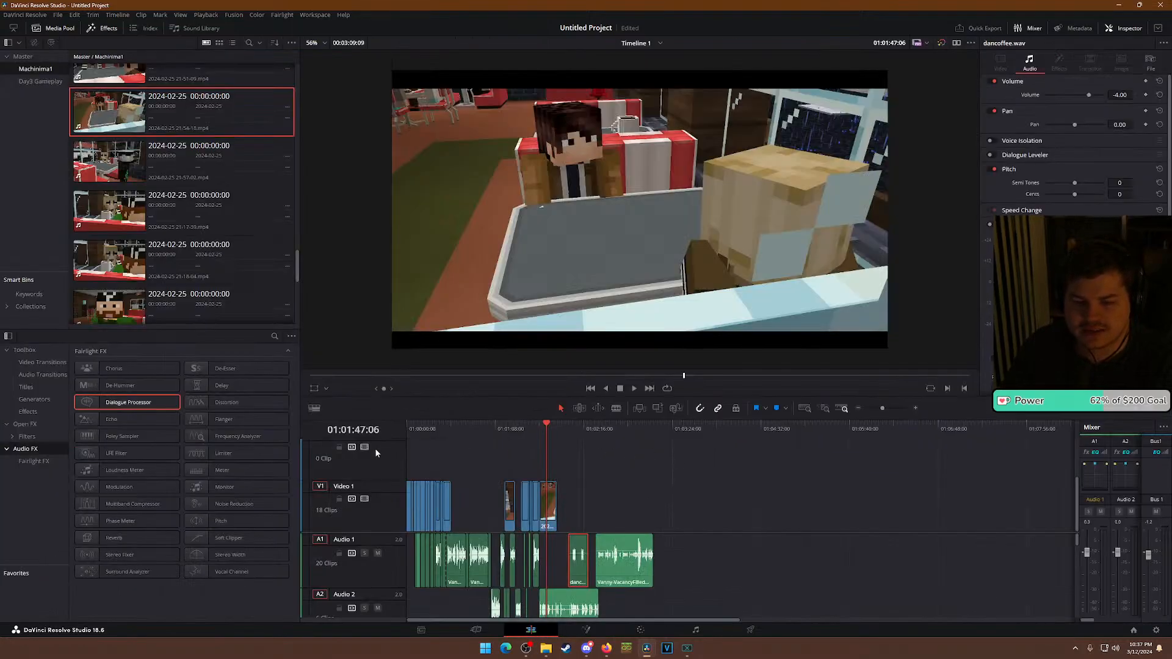
pyautogui.rightClick(379, 453)
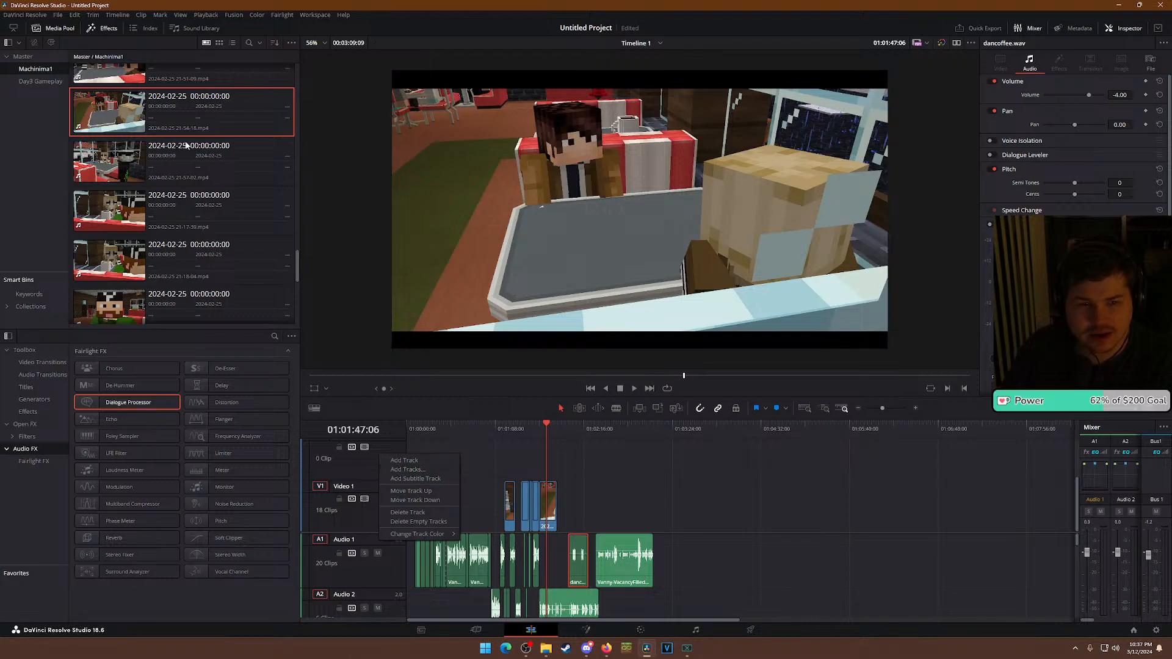
pyautogui.click(41, 81)
pyautogui.click(40, 81)
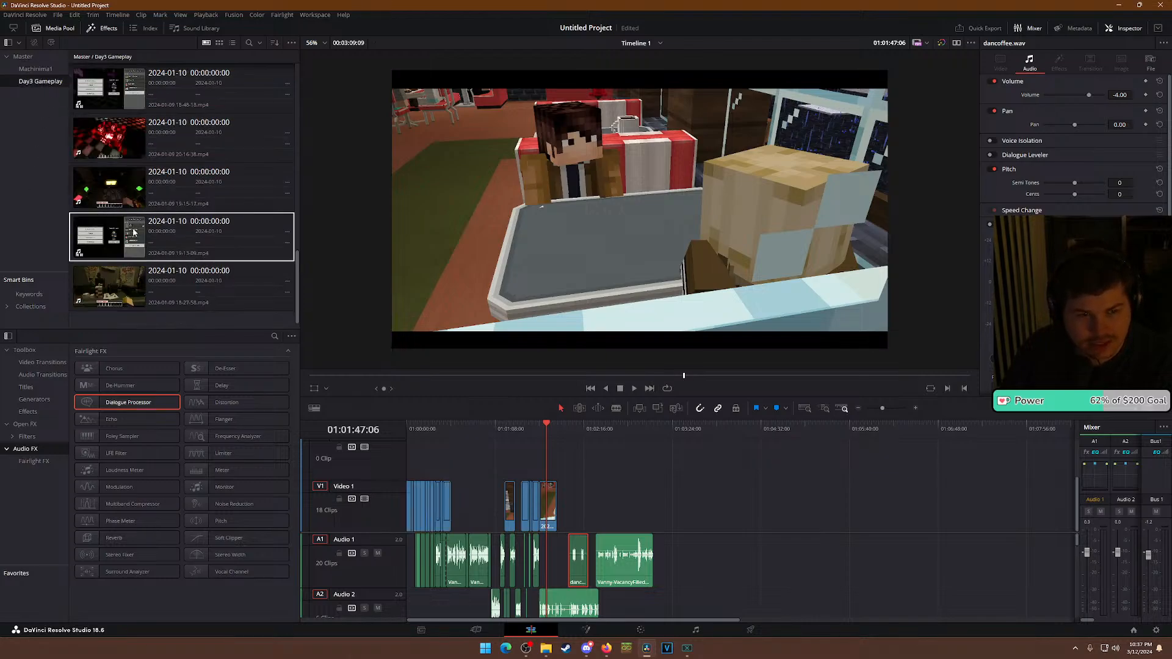
pyautogui.click(128, 229)
pyautogui.scroll(8, 219, 244)
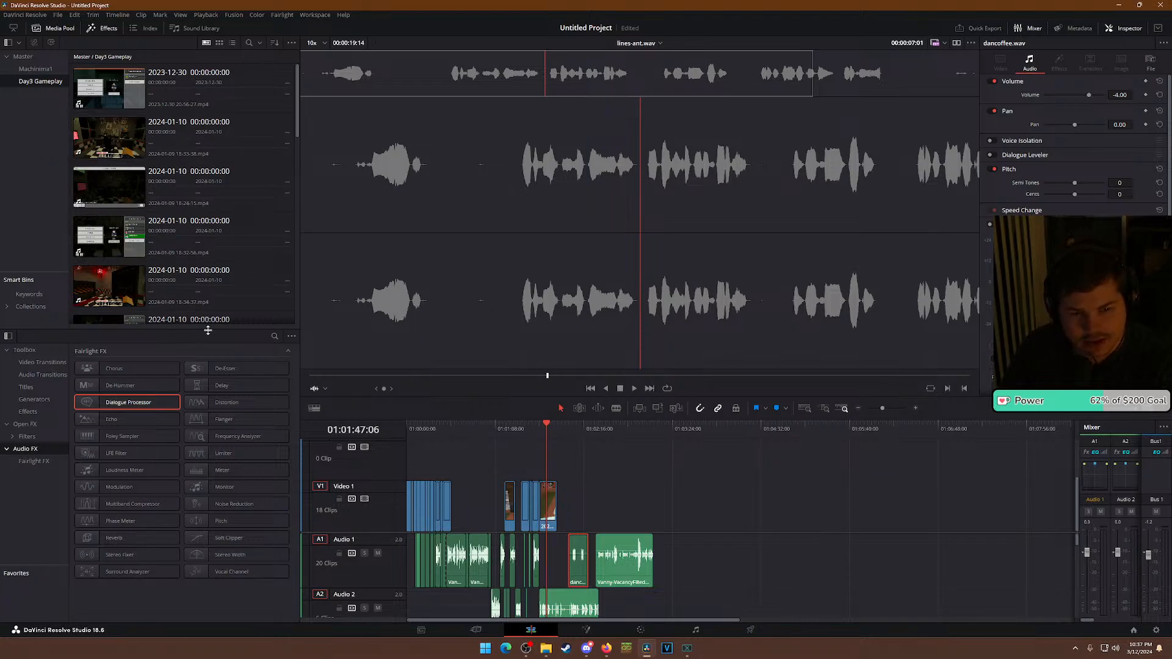
# Create a new empty timeline named Timeline 2 in the Master bin.
pyautogui.click(28, 57)
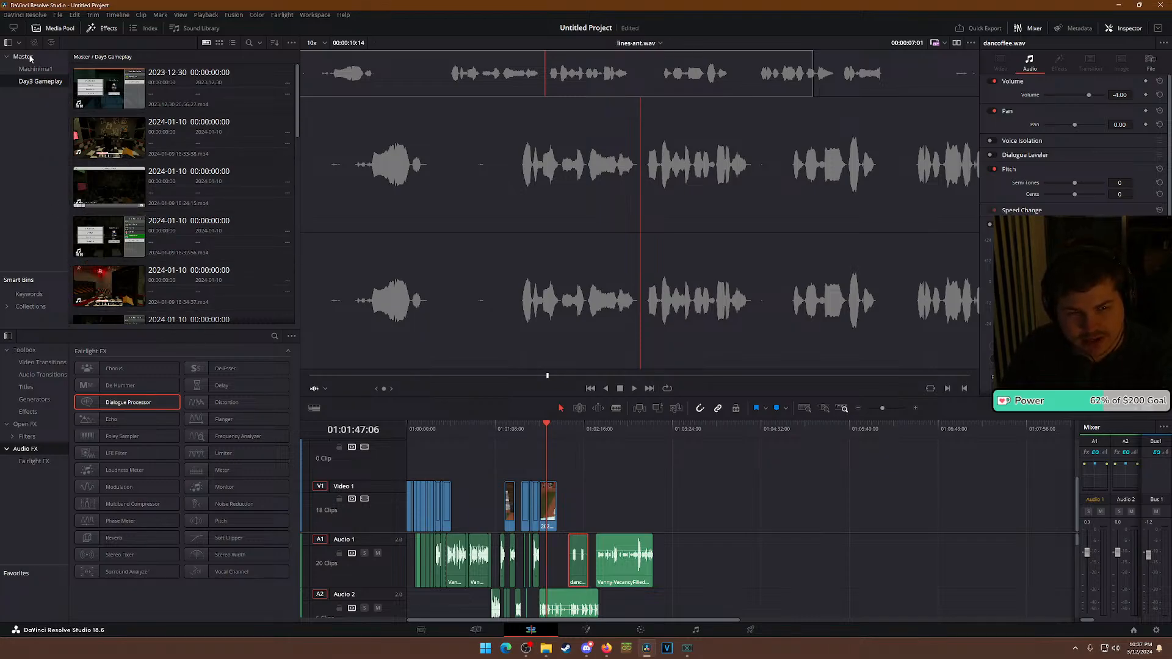
pyautogui.rightClick(174, 198)
pyautogui.rightClick(209, 195)
pyautogui.rightClick(210, 197)
pyautogui.moveTo(244, 202)
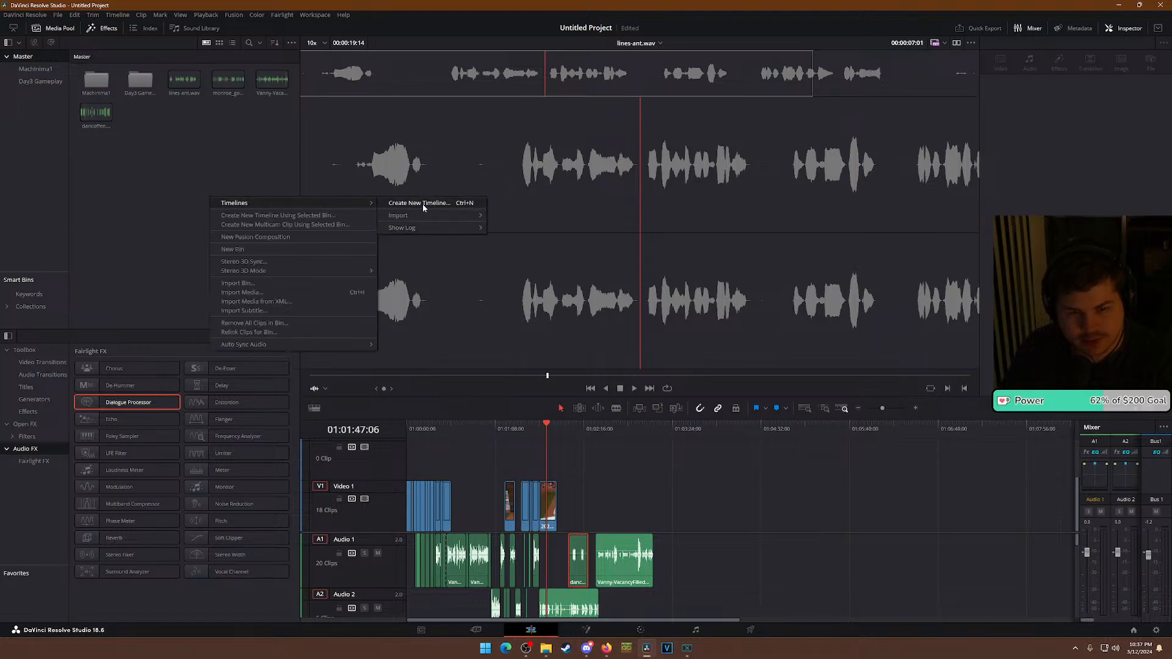
pyautogui.click(422, 204)
pyautogui.click(668, 371)
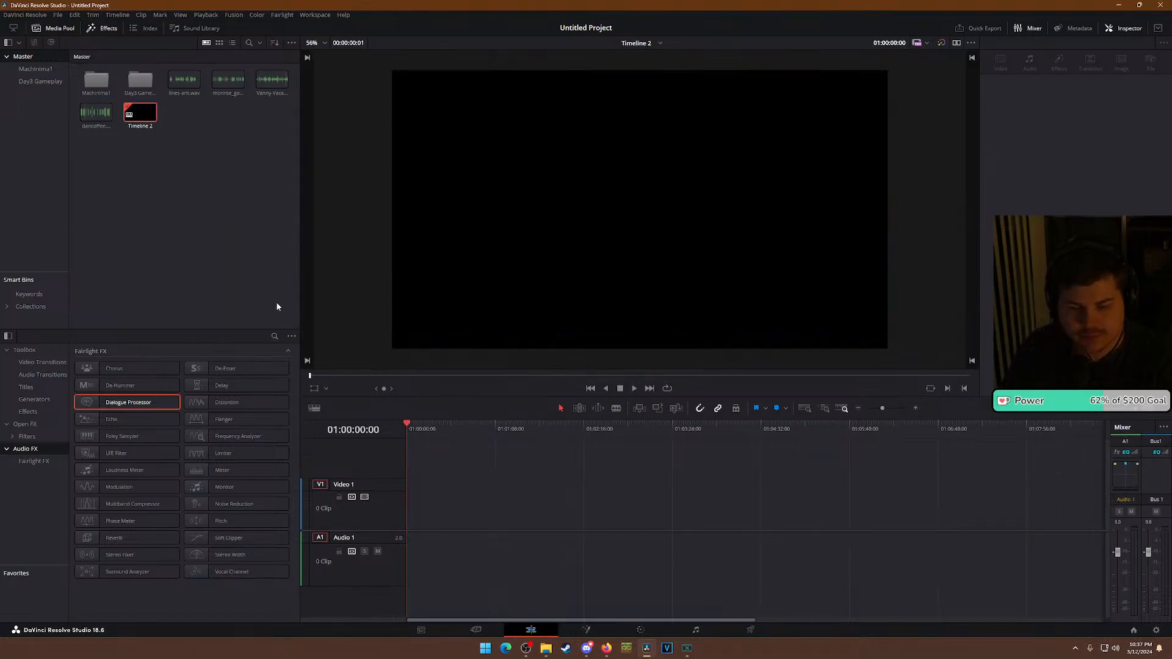
pyautogui.doubleClick(130, 84)
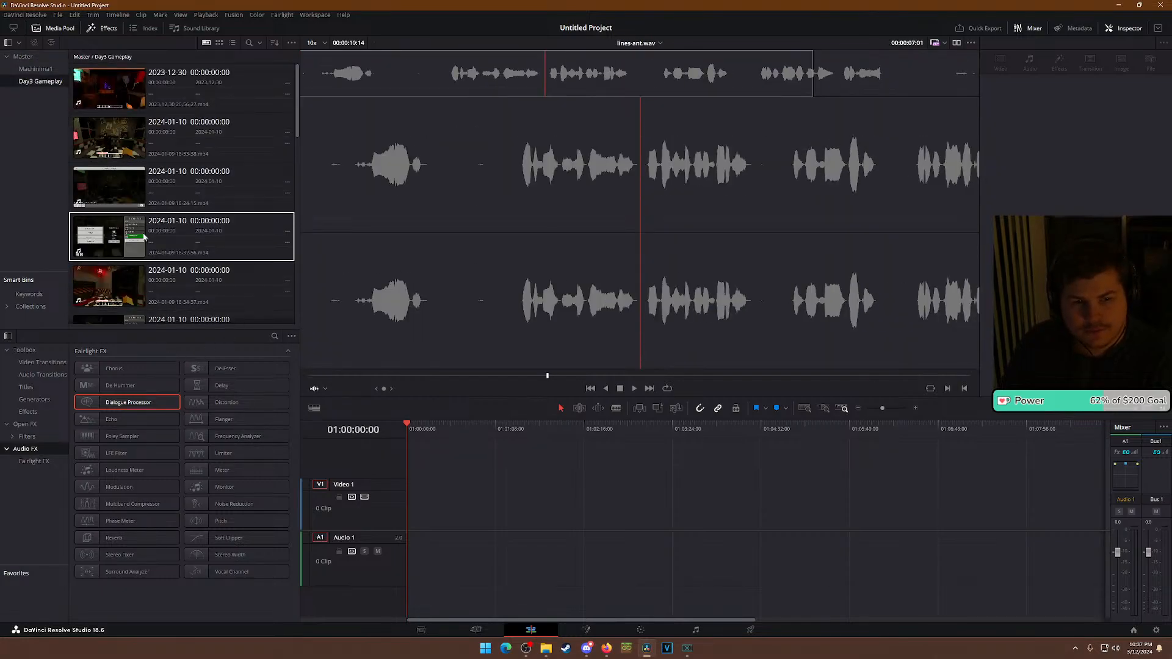
pyautogui.click(163, 287)
pyautogui.scroll(-5, 170, 298)
pyautogui.doubleClick(123, 275)
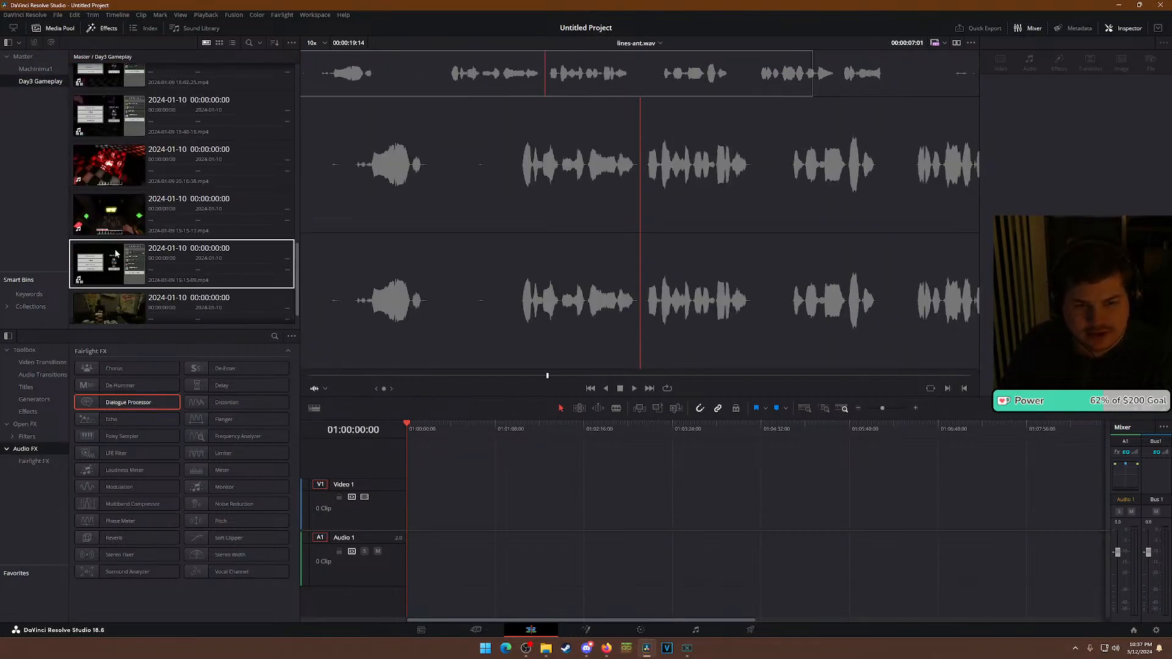
pyautogui.scroll(3, 124, 275)
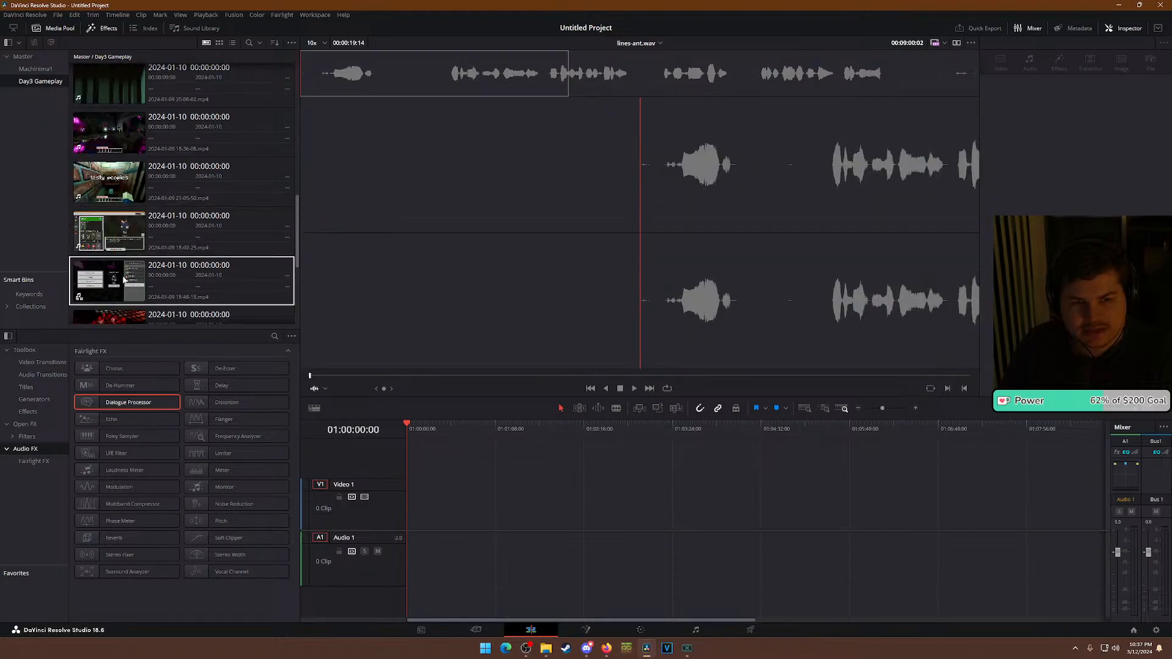
pyautogui.doubleClick(97, 295)
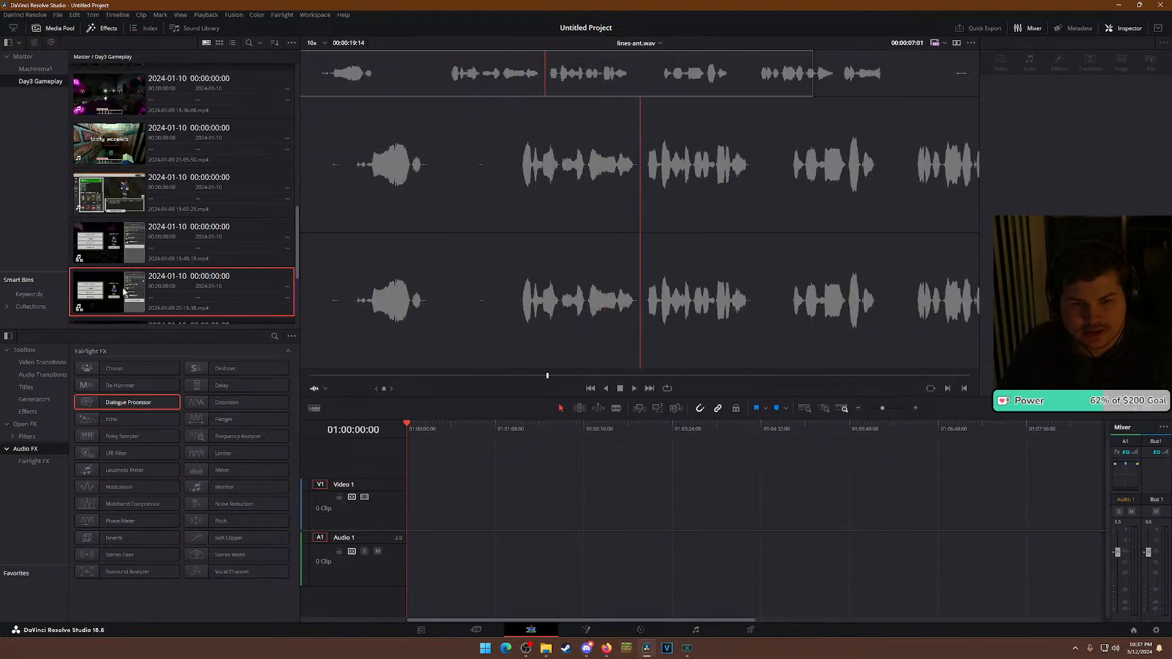
pyautogui.scroll(2, 113, 256)
pyautogui.doubleClick(119, 231)
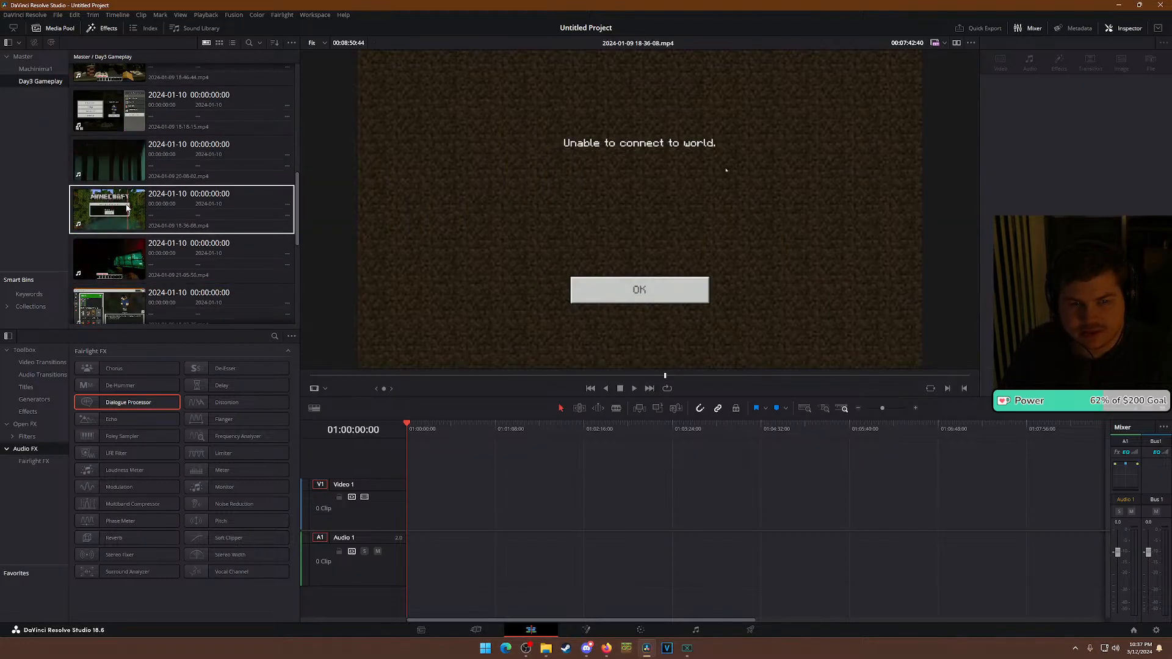
pyautogui.doubleClick(119, 165)
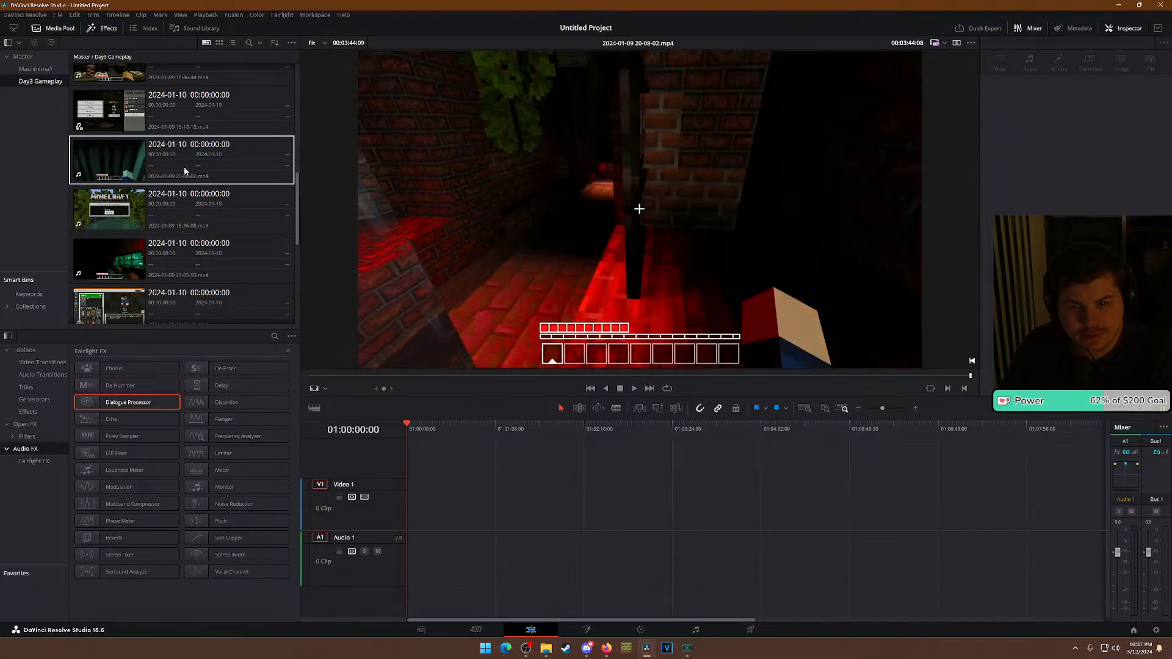
pyautogui.moveTo(184, 167); pyautogui.dragTo(428, 516)
pyautogui.moveTo(434, 423)
pyautogui.mouseDown()
pyautogui.moveTo(507, 427)
pyautogui.moveTo(532, 444)
pyautogui.moveTo(556, 427)
pyautogui.moveTo(603, 431)
pyautogui.moveTo(499, 430)
pyautogui.mouseUp()
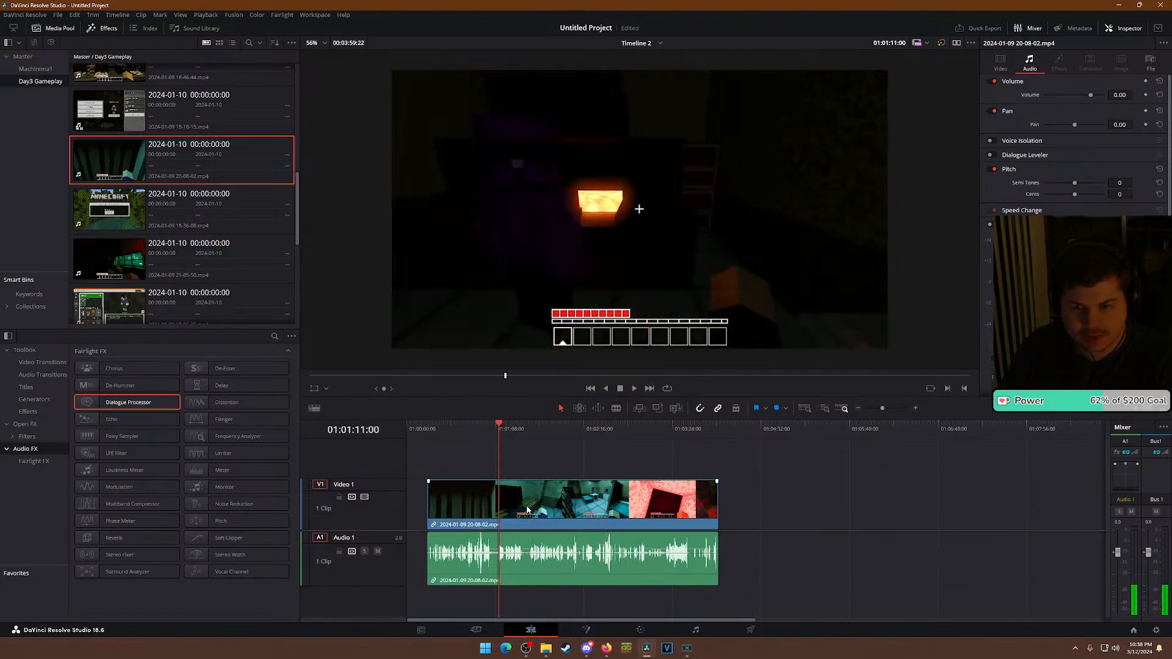
pyautogui.rightClick(501, 493)
pyautogui.click(537, 360)
pyautogui.click(709, 573)
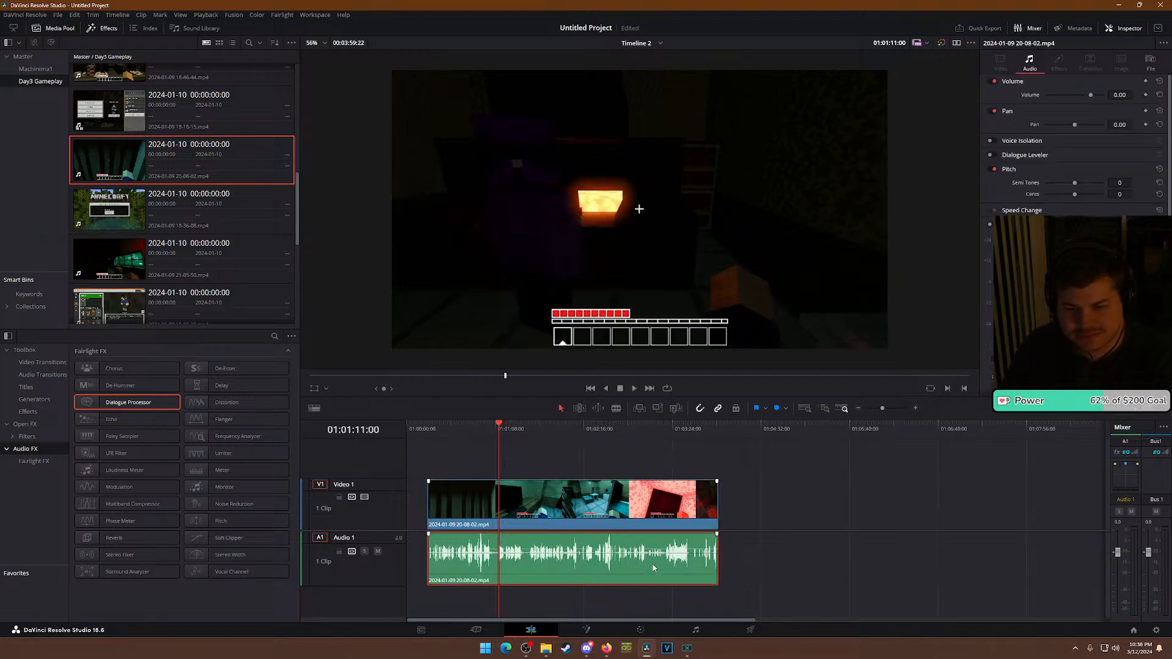
pyautogui.press('Delete')
# Check the gameplay footage of the 20-08-02.mp4 clip at several points from 01:01:46:20 to 01:03:16:20.
pyautogui.click(545, 434)
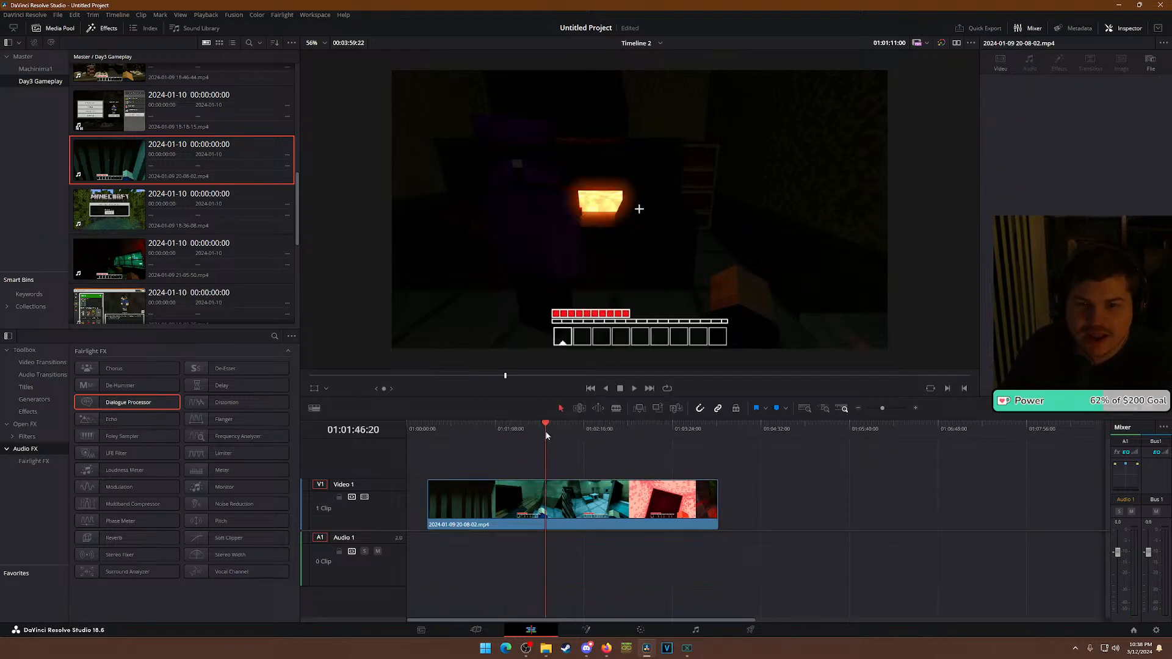
pyautogui.click(530, 427)
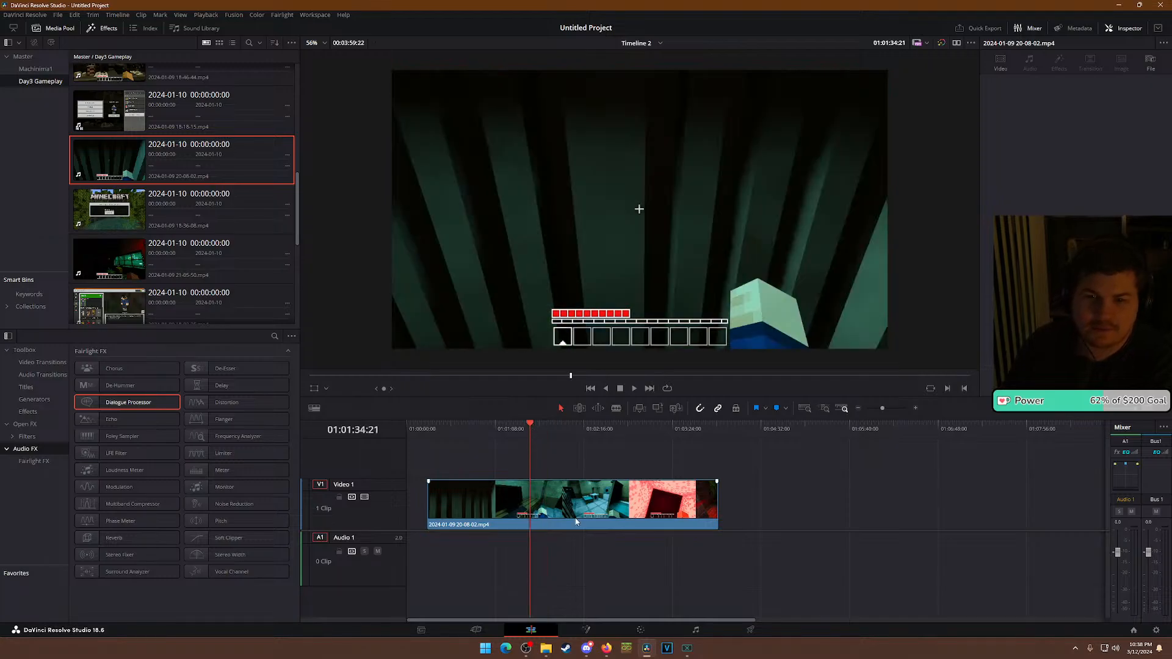
pyautogui.click(562, 429)
pyautogui.click(586, 429)
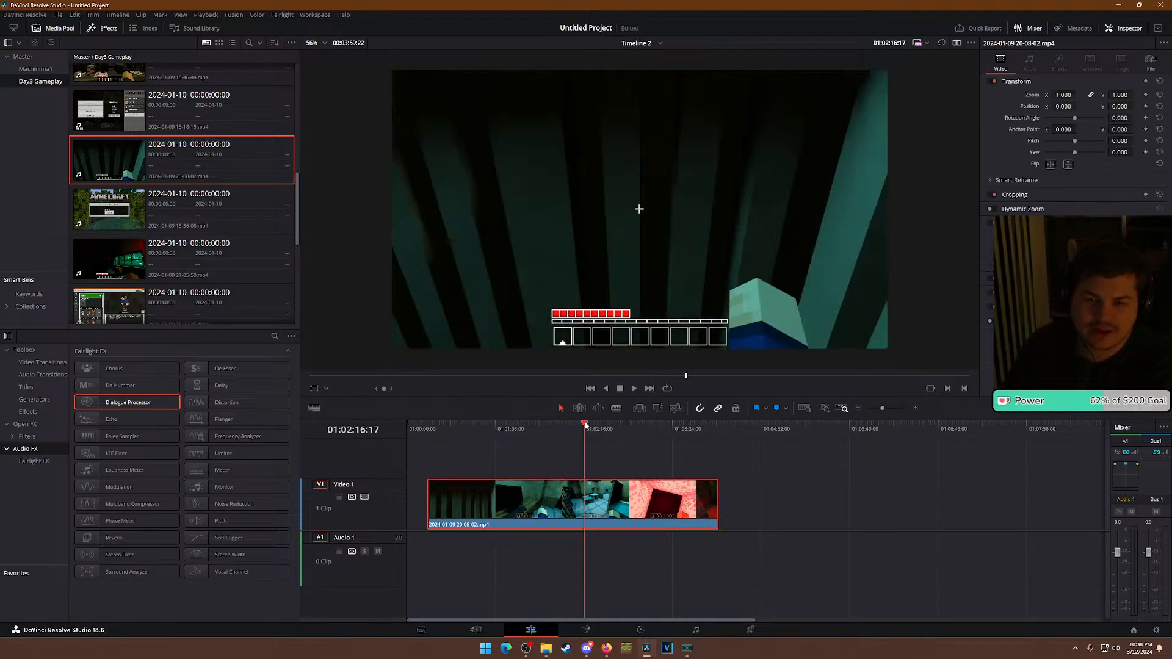
pyautogui.click(630, 429)
pyautogui.click(663, 428)
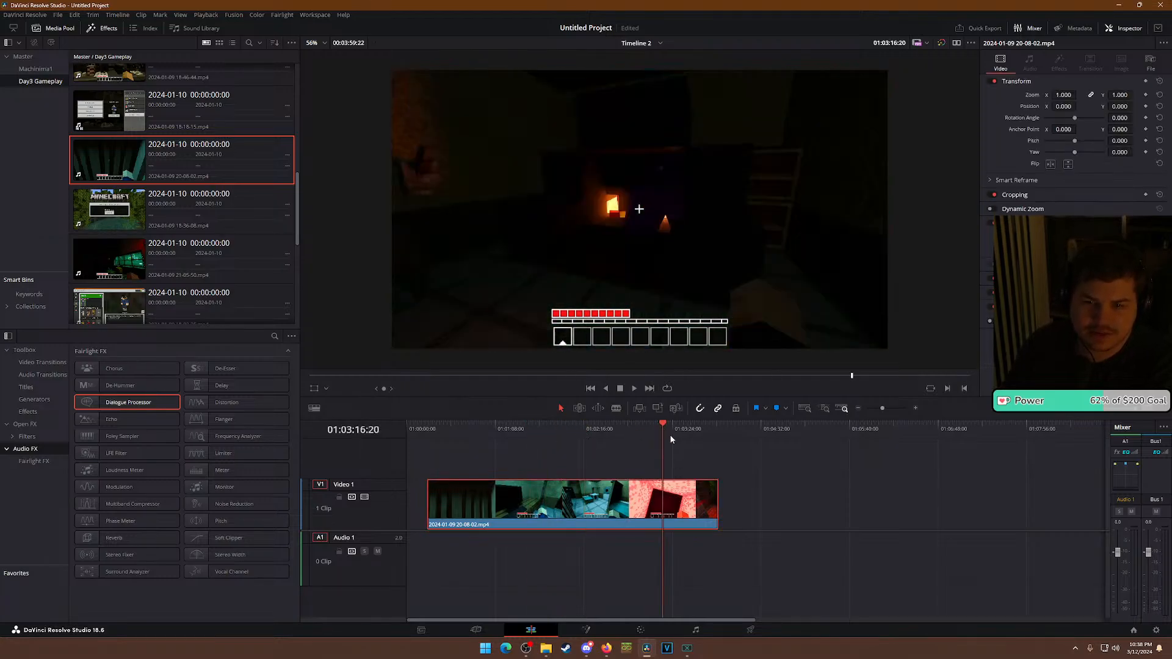
# Apply the Edge Detect effect in RGB Edges mode to the 20-08-02.mp4 clip, with the preview at 01:02:53:07.
pyautogui.click(632, 429)
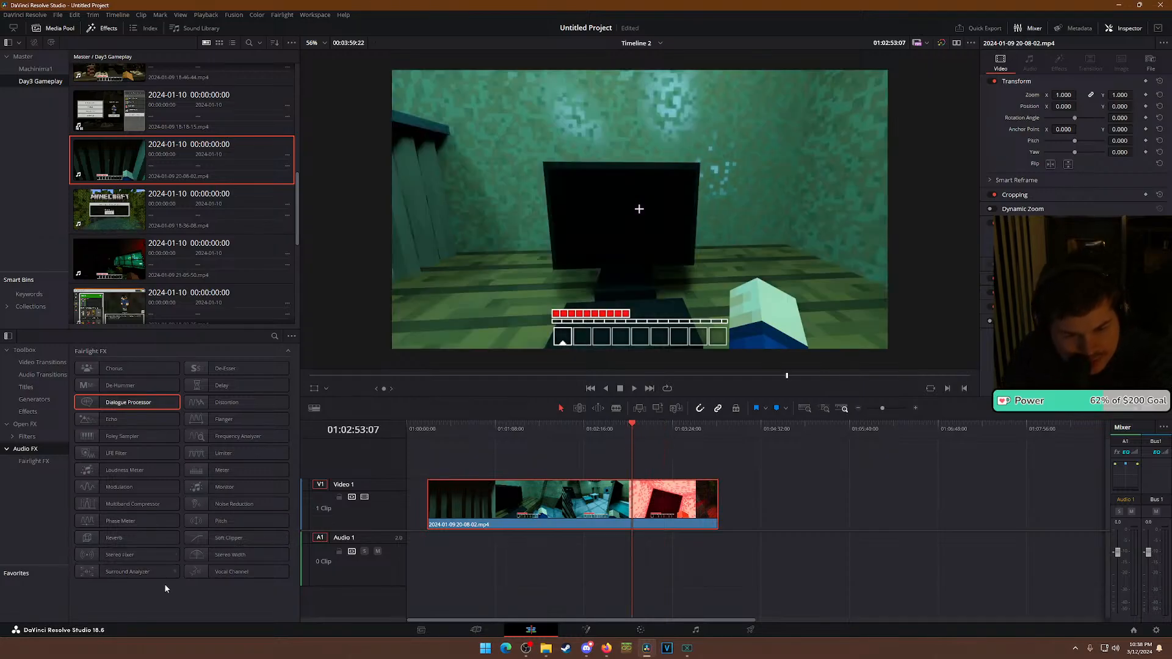
pyautogui.click(25, 424)
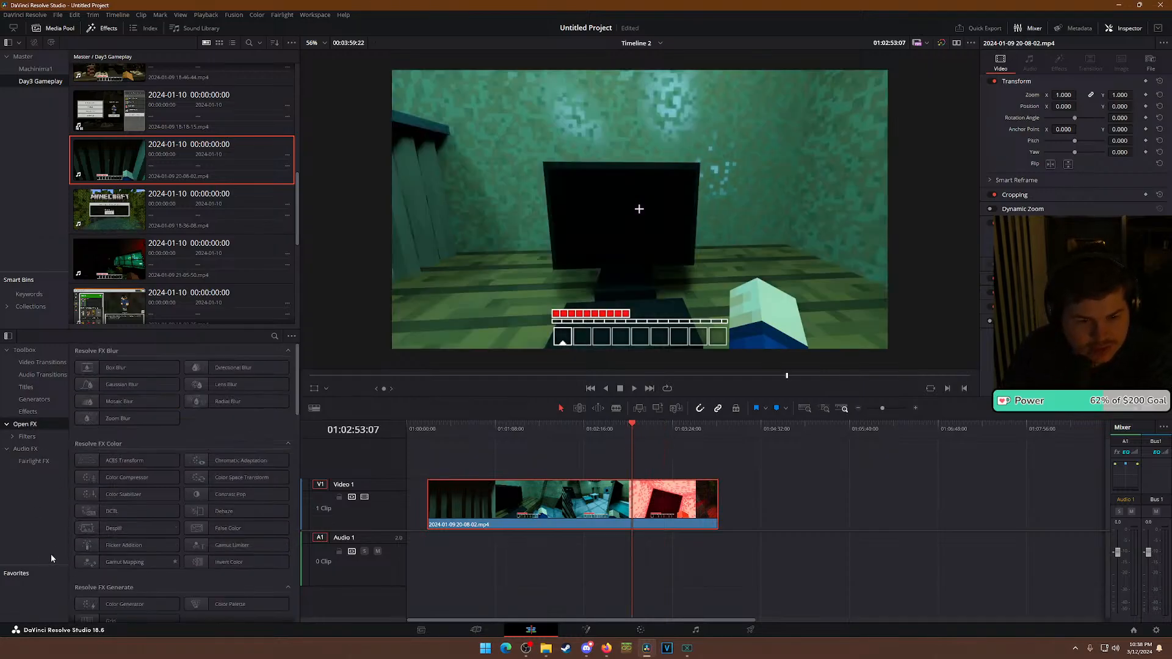
pyautogui.scroll(-10, 235, 580)
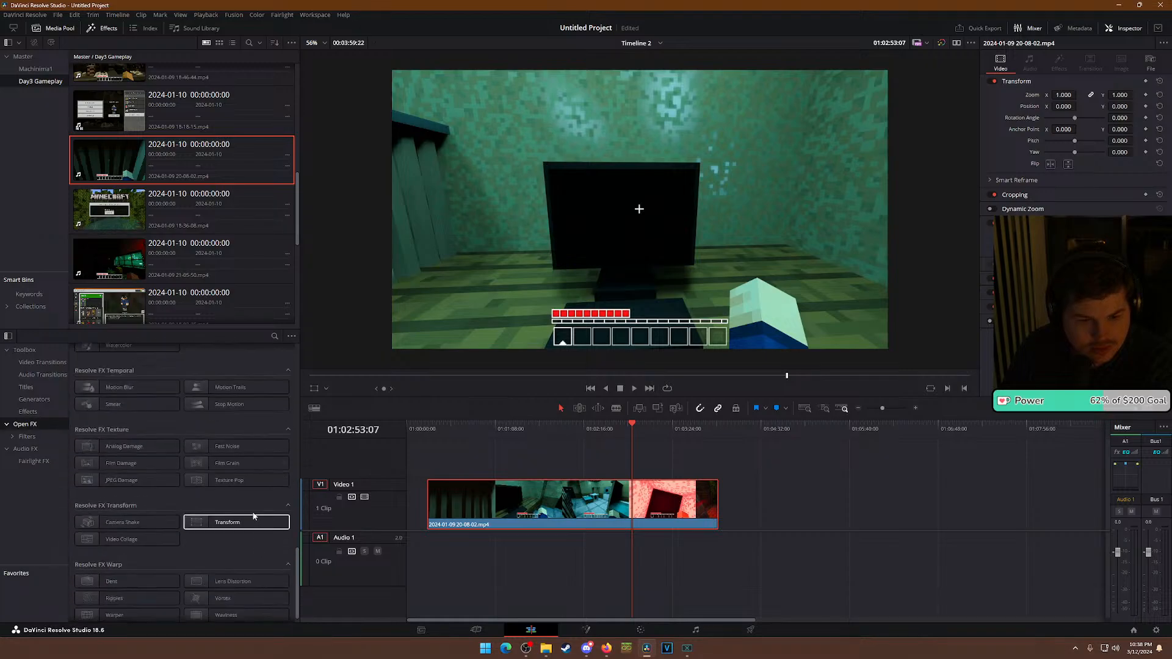
pyautogui.press('super+d')
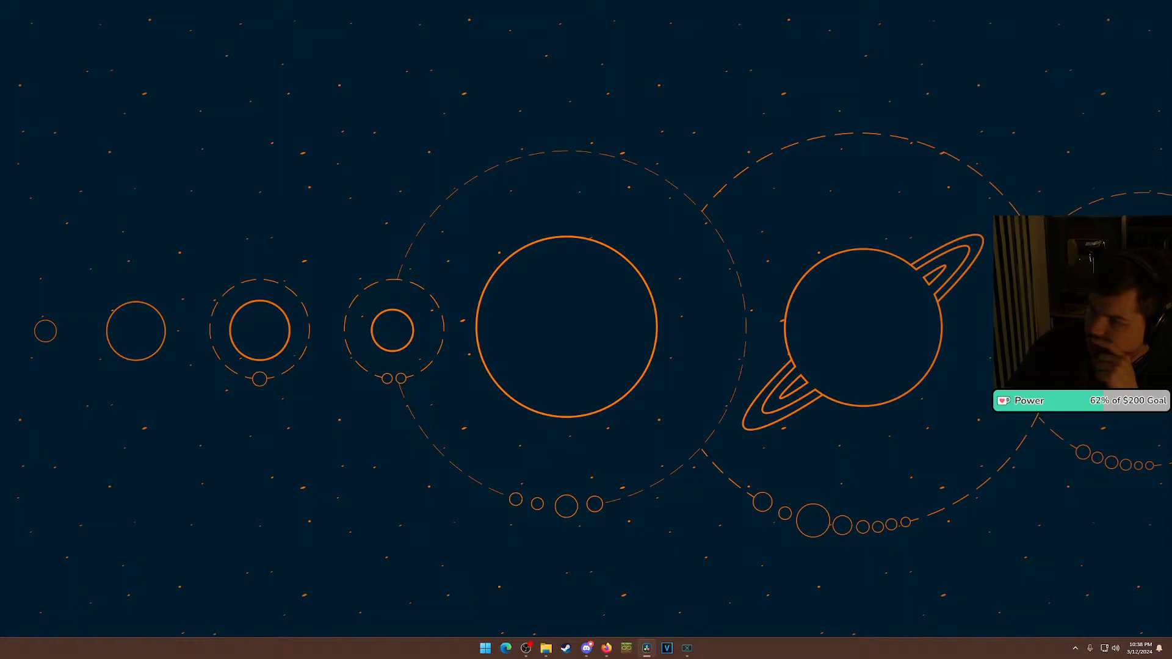
pyautogui.hotkey('alt', 'Tab')
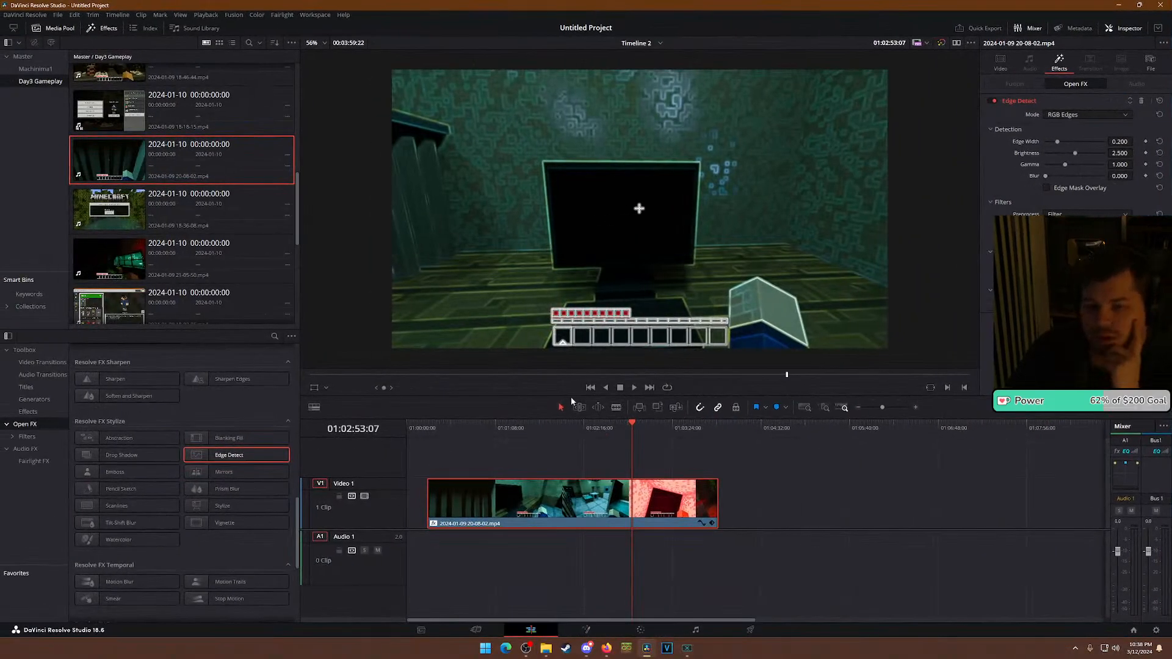
# Check how Edge Detect looks on the clip at several points, including 01:03:24:22, 01:03:43:05 and 01:01:56:00.
pyautogui.moveTo(600, 431); pyautogui.dragTo(668, 398)
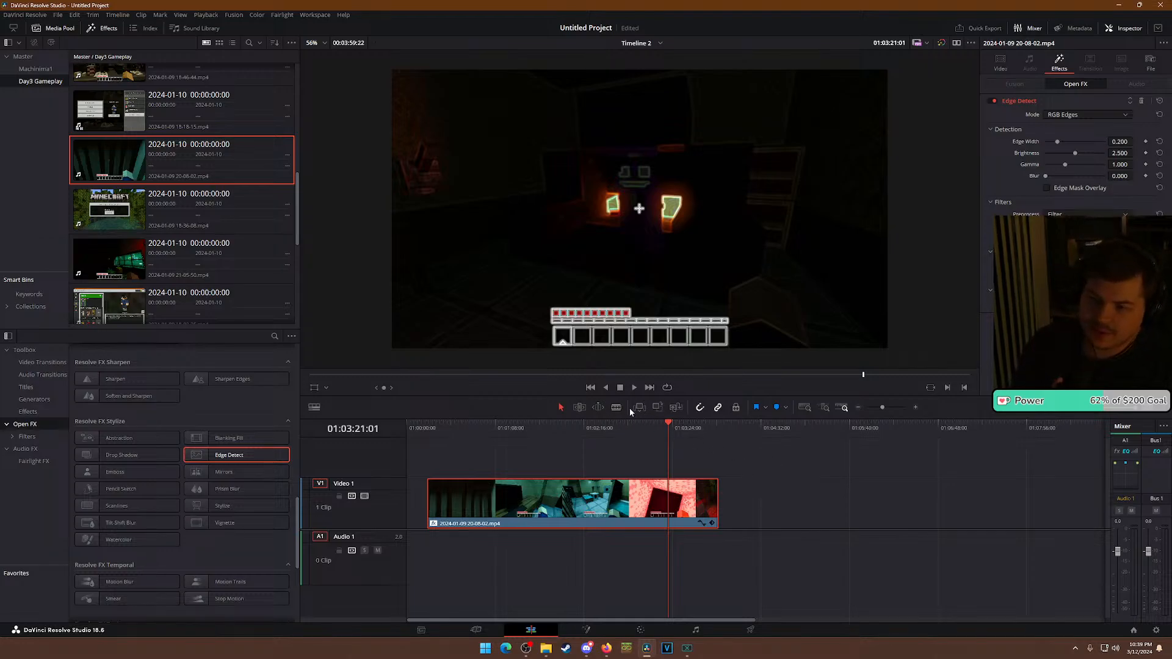
pyautogui.click(689, 428)
pyautogui.click(709, 433)
pyautogui.click(675, 436)
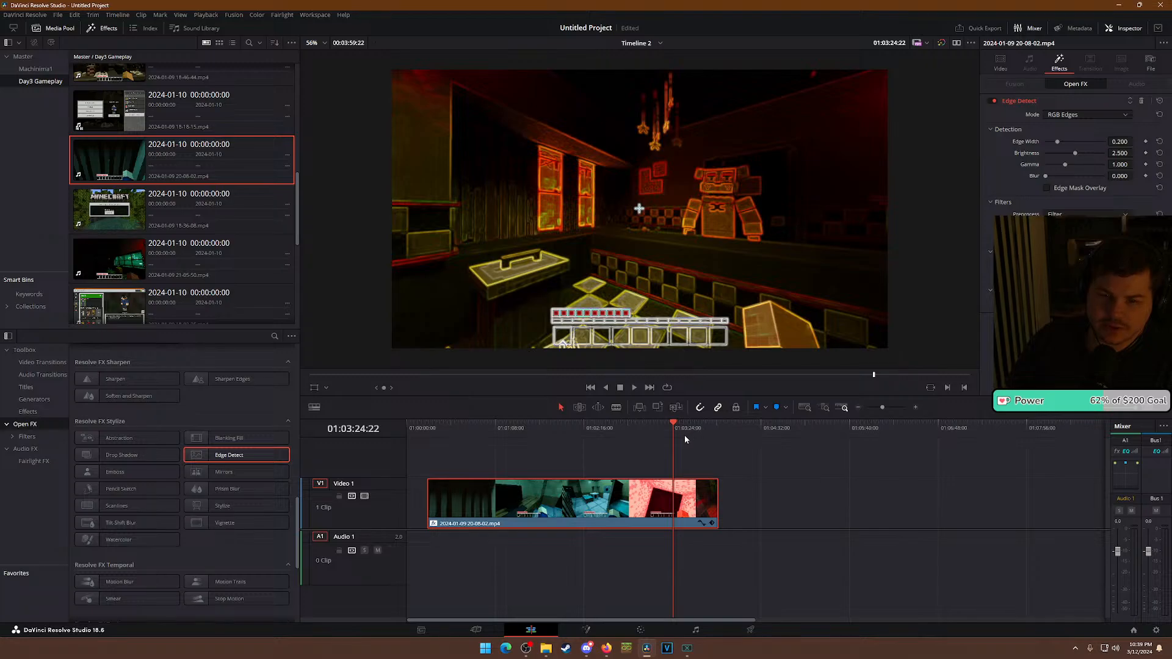
pyautogui.moveTo(684, 428); pyautogui.dragTo(697, 428)
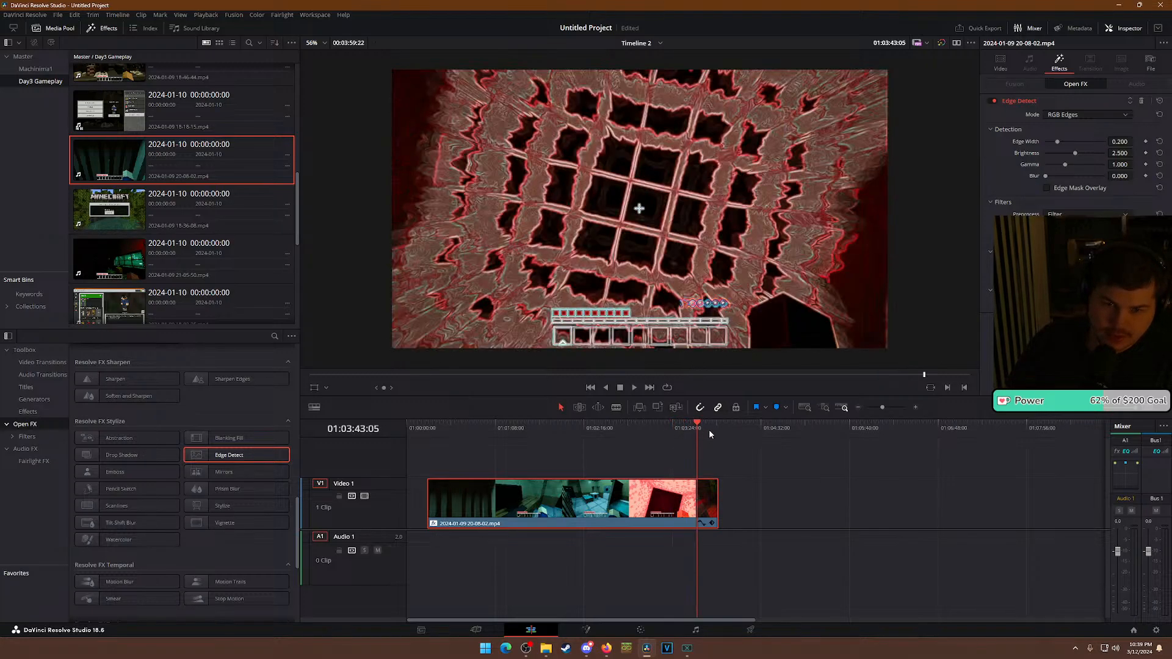
pyautogui.click(670, 428)
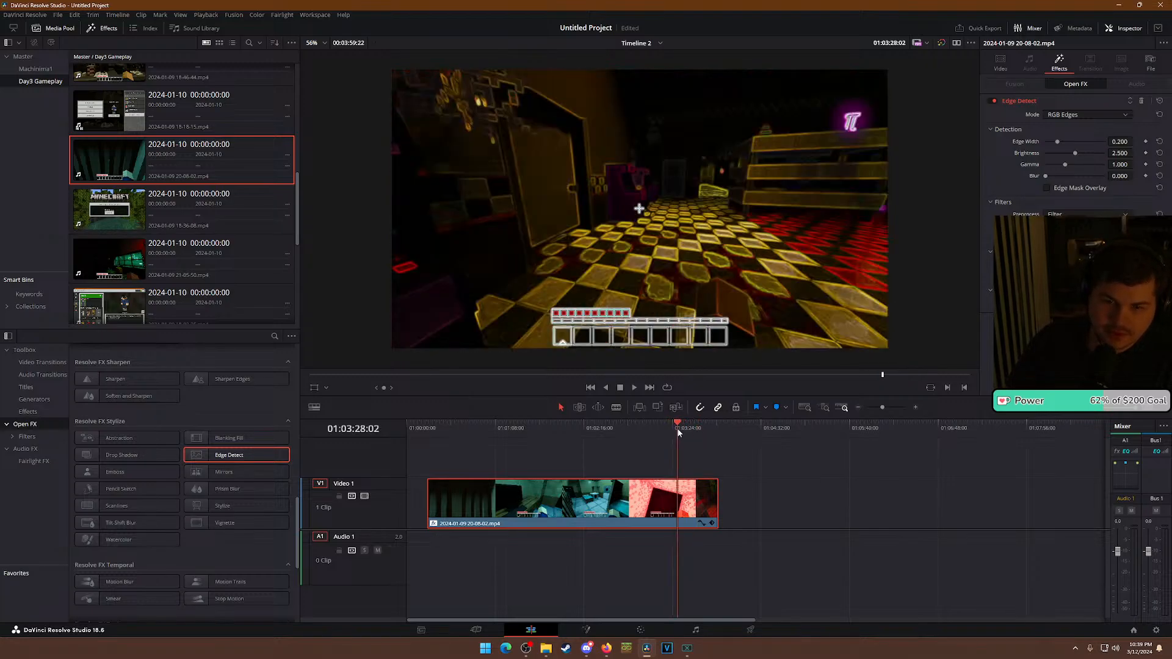
pyautogui.click(693, 428)
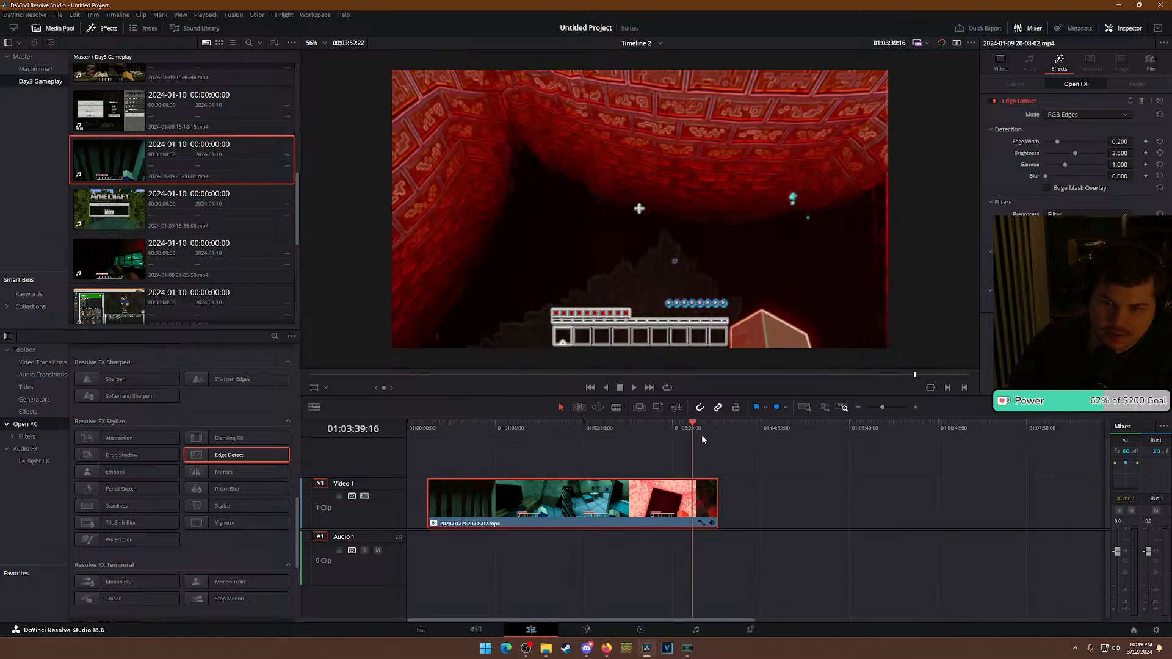
pyautogui.click(707, 431)
pyautogui.click(638, 430)
pyautogui.click(597, 430)
pyautogui.click(557, 428)
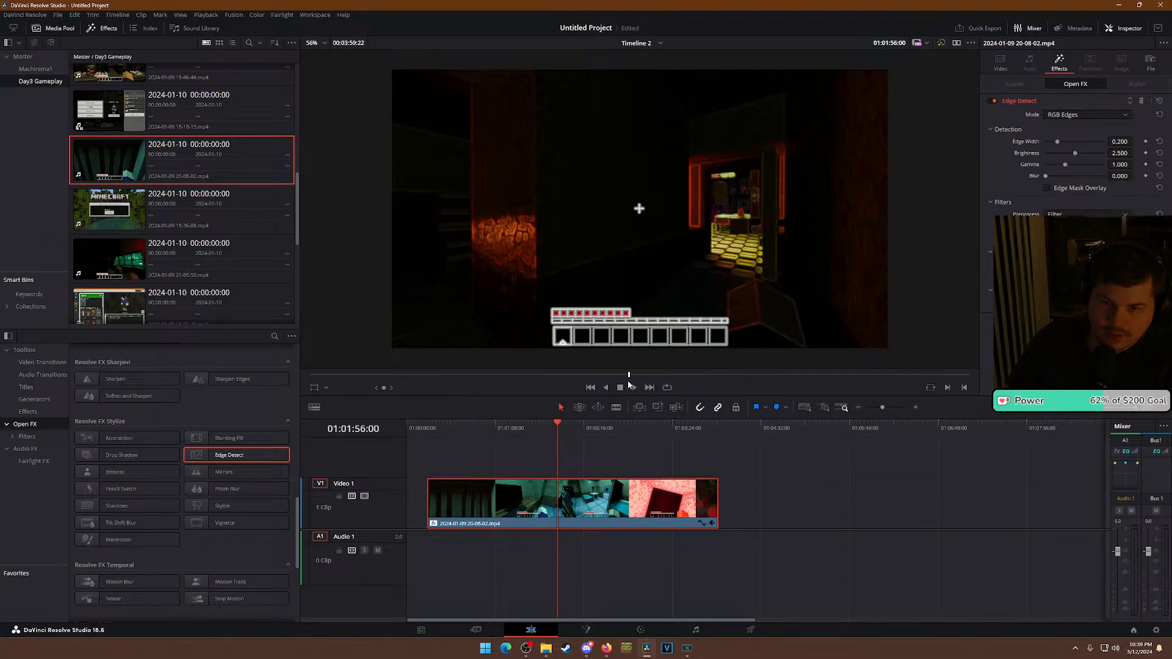
# Play the clip with Edge Detect up to about 01:03:04:23 and inspect the frame at 01:01:20:12.
pyautogui.click(632, 387)
pyautogui.click(577, 427)
pyautogui.moveTo(578, 427); pyautogui.dragTo(616, 429)
pyautogui.click(635, 425)
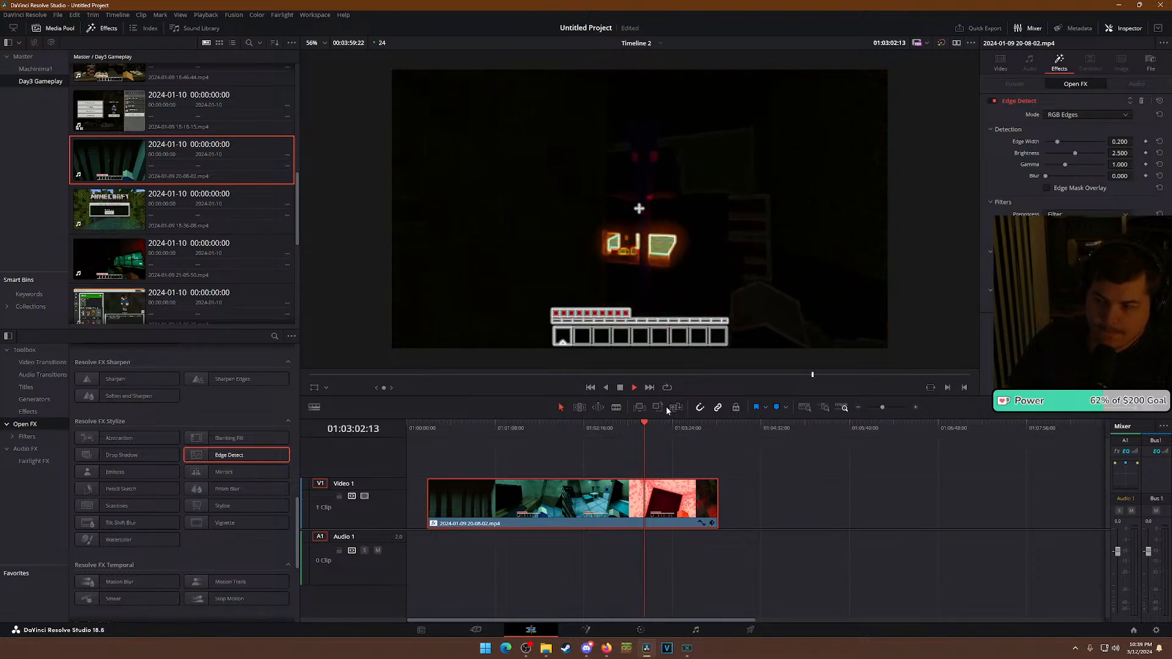
pyautogui.click(622, 387)
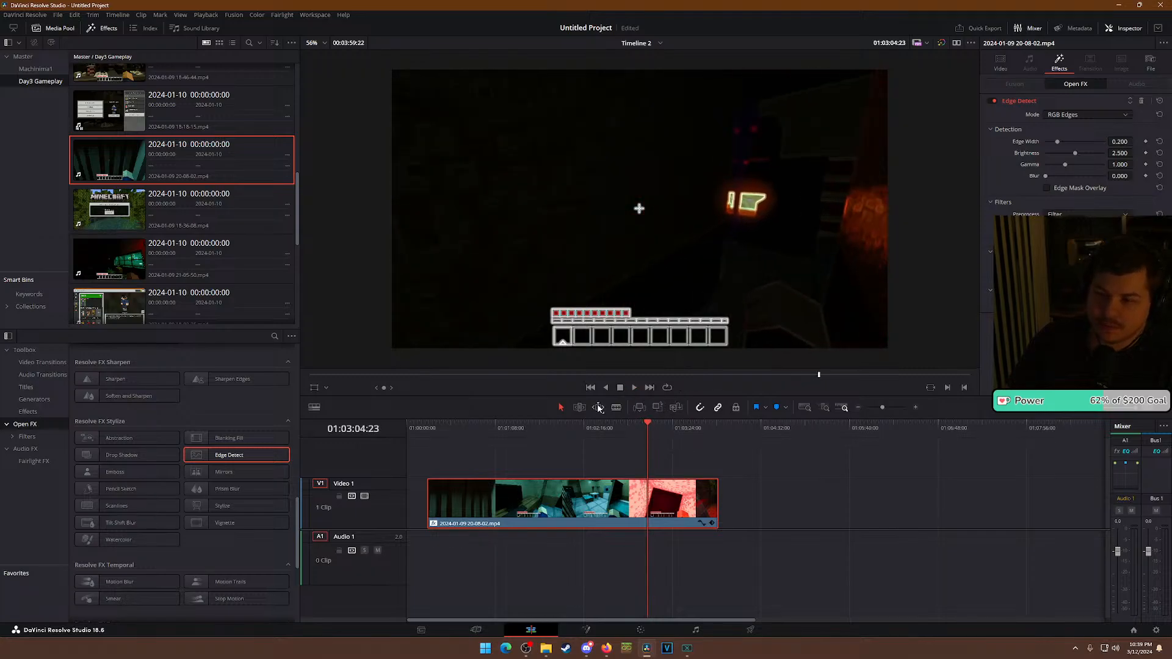
pyautogui.click(549, 427)
pyautogui.click(511, 427)
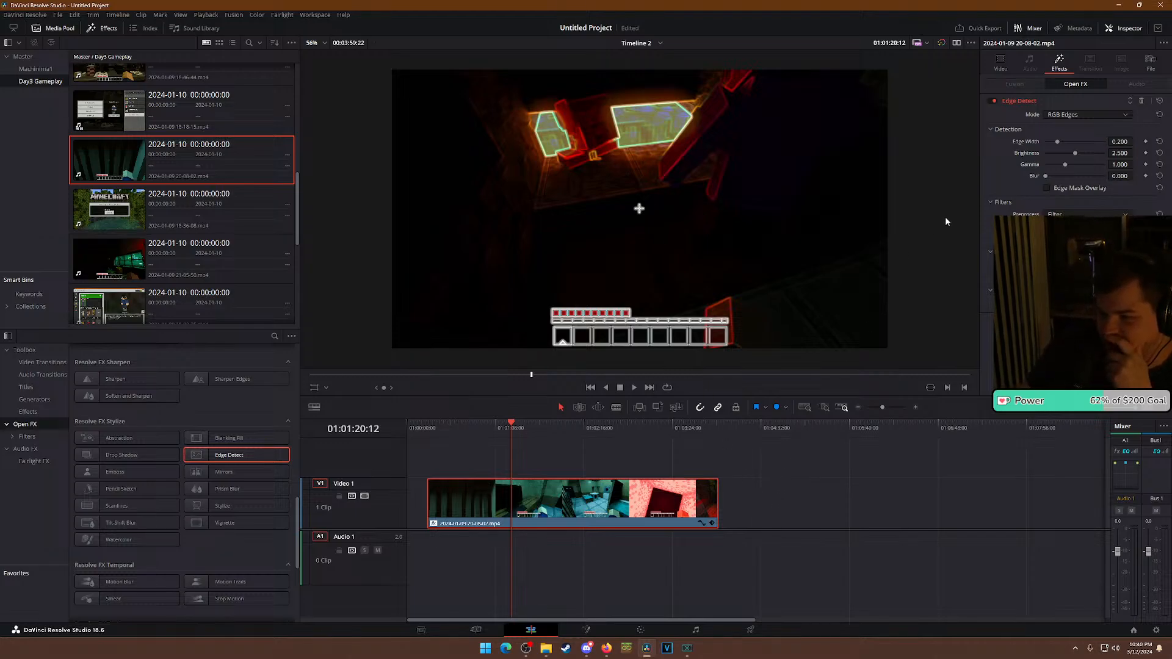
# Compare the clip with Edge Detect off and on, set its brightness to 3.063 and gamma to 0.500, and play it to 01:02:03:11.
pyautogui.click(994, 100)
pyautogui.click(993, 99)
pyautogui.click(993, 99)
pyautogui.click(994, 99)
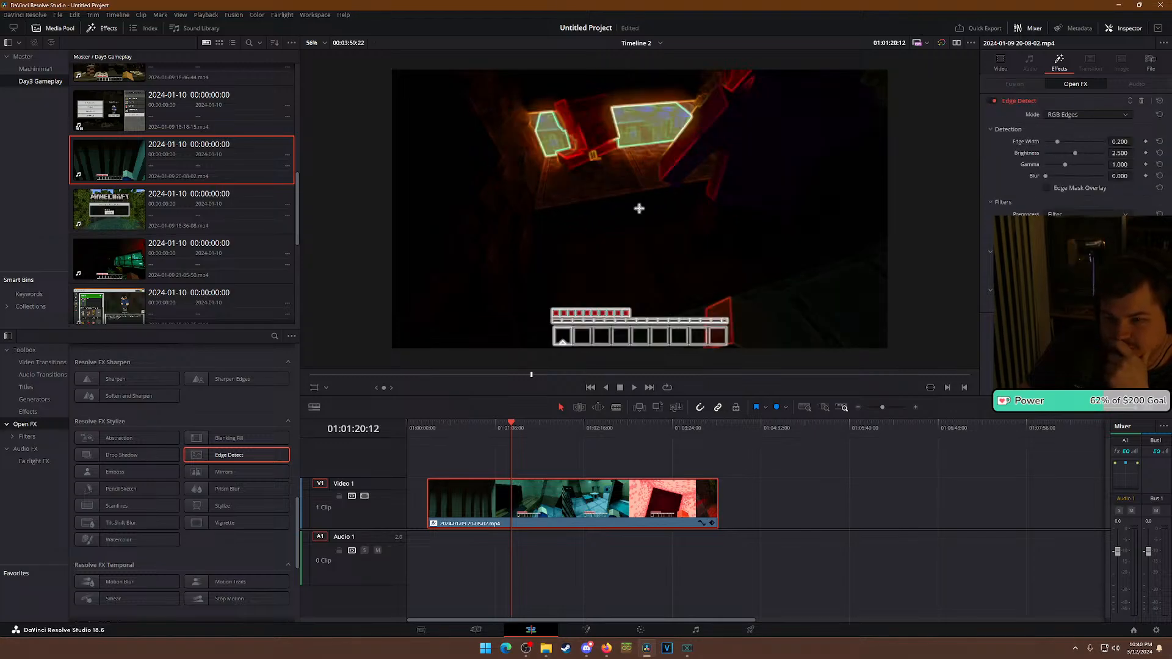
pyautogui.moveTo(1066, 164)
pyautogui.mouseDown()
pyautogui.moveTo(1046, 165)
pyautogui.moveTo(1082, 153)
pyautogui.mouseUp()
pyautogui.moveTo(542, 424)
pyautogui.mouseDown()
pyautogui.moveTo(604, 422)
pyautogui.moveTo(552, 422)
pyautogui.mouseUp()
pyautogui.click(635, 388)
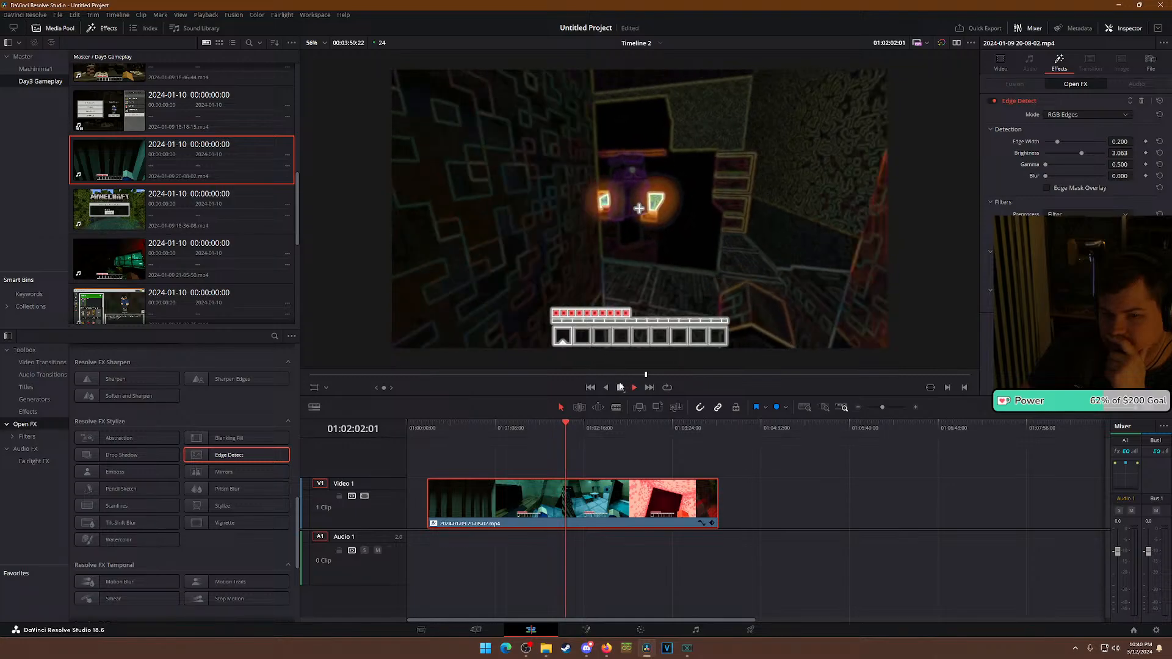
pyautogui.click(619, 389)
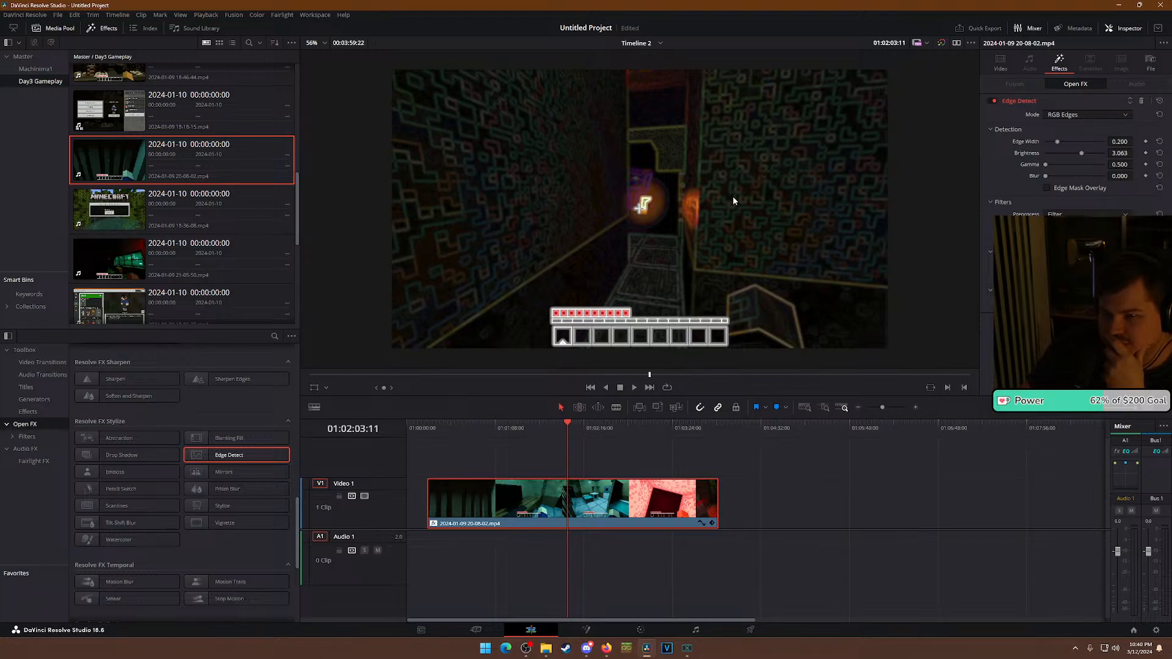
pyautogui.moveTo(646, 4); pyautogui.dragTo(1171, 422)
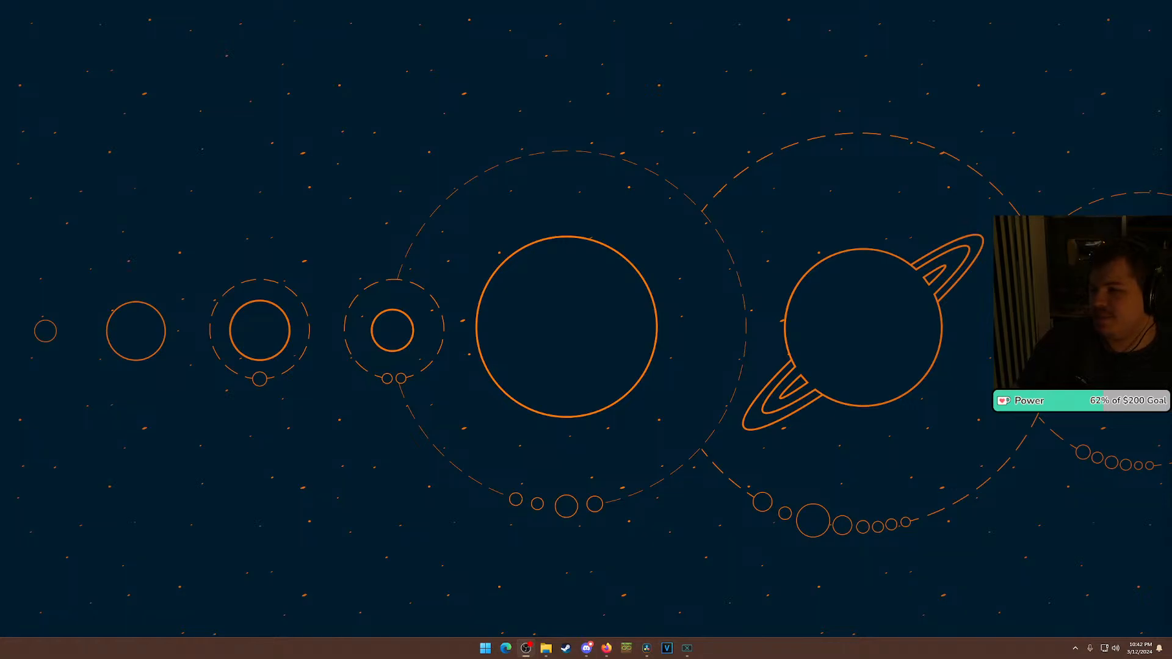
pyautogui.hotkey('alt', 'Tab')
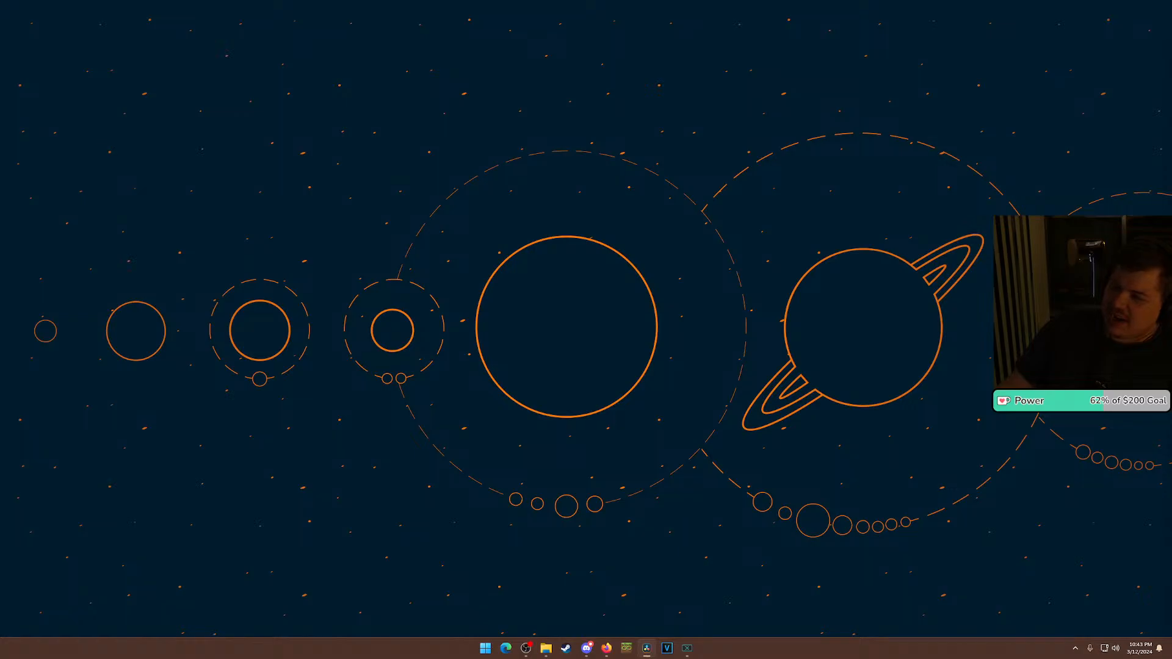
pyautogui.hotkey('alt', 'Tab')
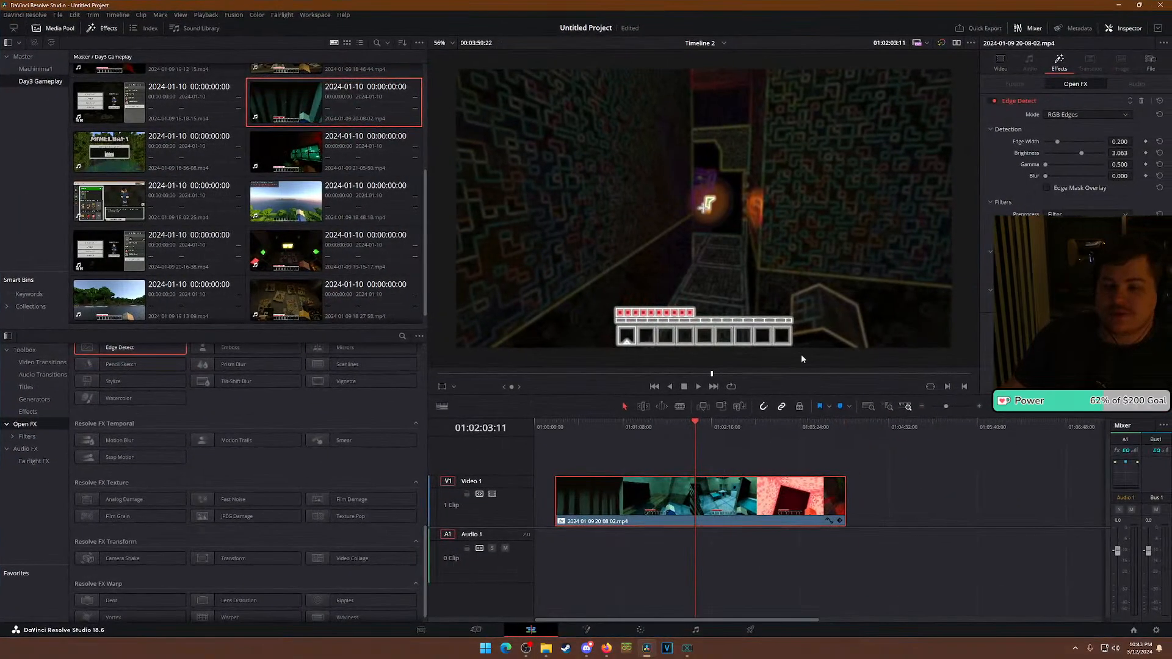
# Try an Edge Detect edge width of 0.116 at 01:02:46:23 and reset the edge width to its default.
pyautogui.moveTo(701, 431); pyautogui.dragTo(728, 430)
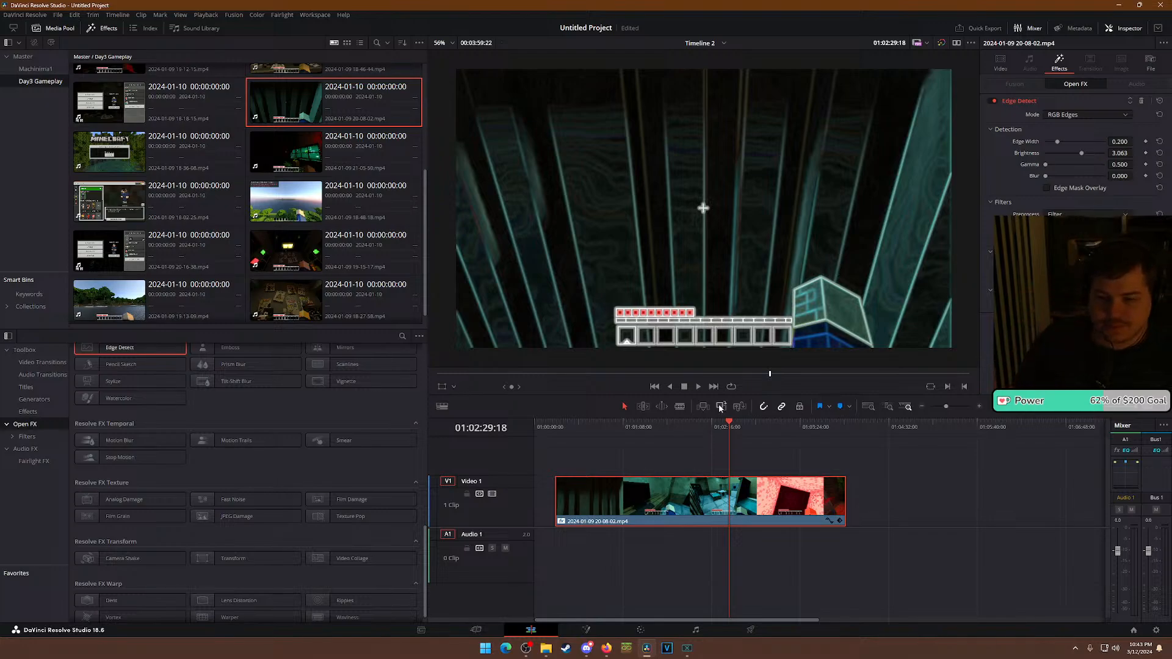
pyautogui.moveTo(751, 427)
pyautogui.mouseDown()
pyautogui.moveTo(771, 428)
pyautogui.moveTo(752, 430)
pyautogui.mouseUp()
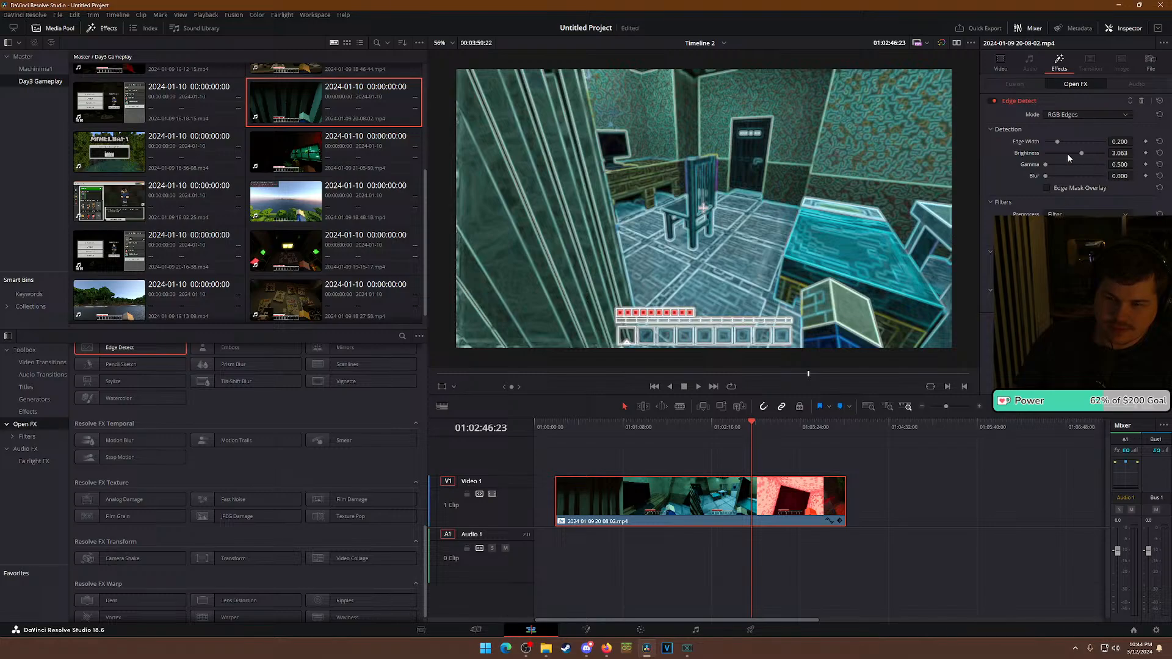
pyautogui.moveTo(1058, 141); pyautogui.dragTo(1053, 141)
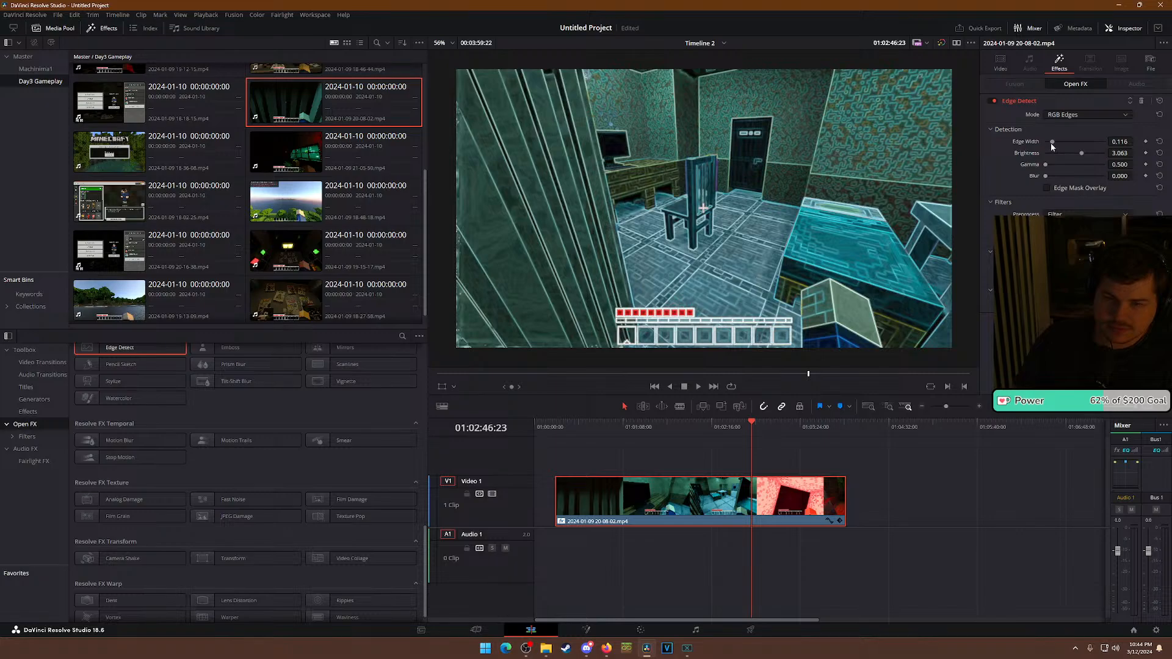
pyautogui.click(1160, 142)
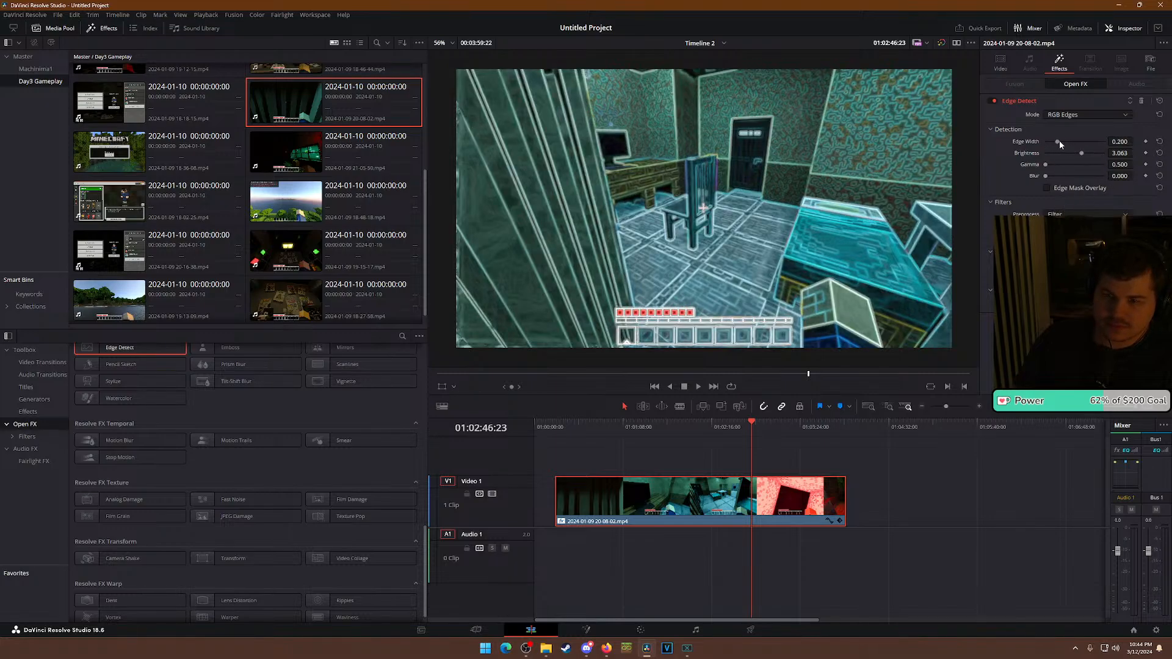
# Review the adjusted Edge Detect look on the dark scenes between 01:02:05:20 and 01:03:21:02.
pyautogui.moveTo(706, 427); pyautogui.dragTo(793, 409)
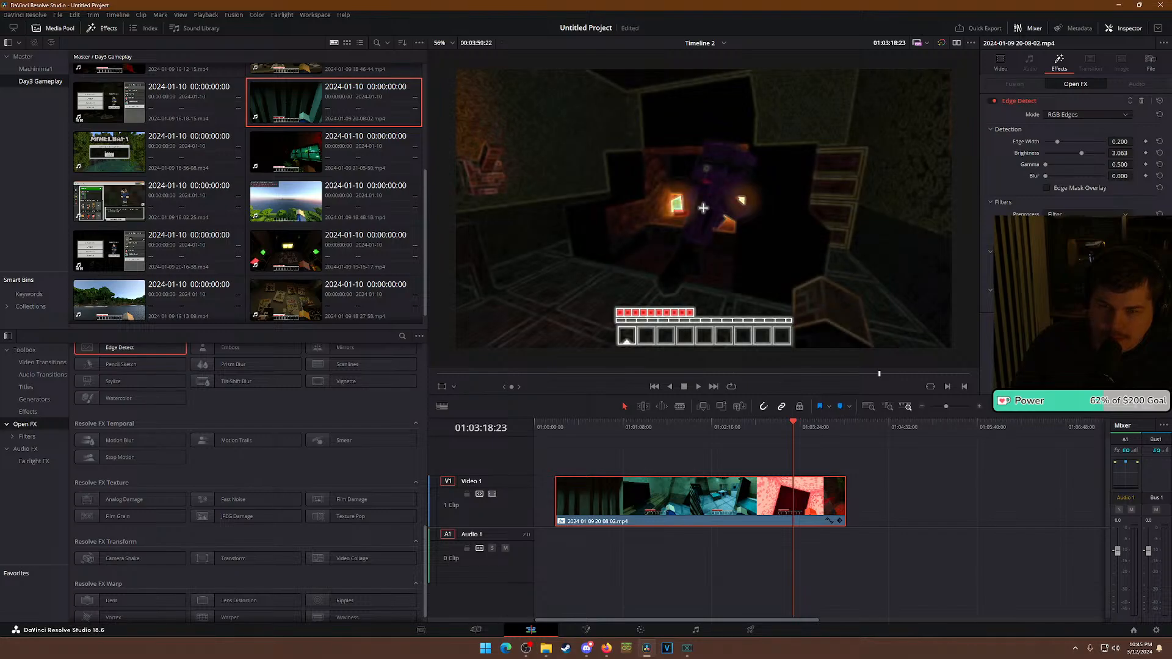
pyautogui.moveTo(757, 426); pyautogui.dragTo(797, 425)
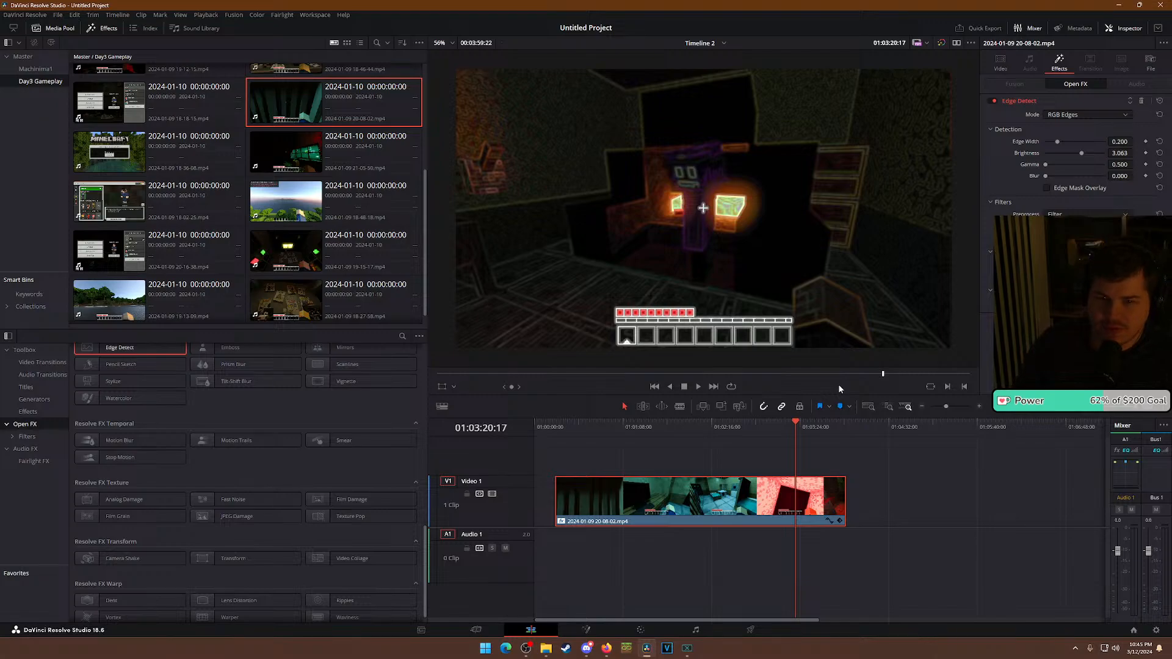
pyautogui.press('space')
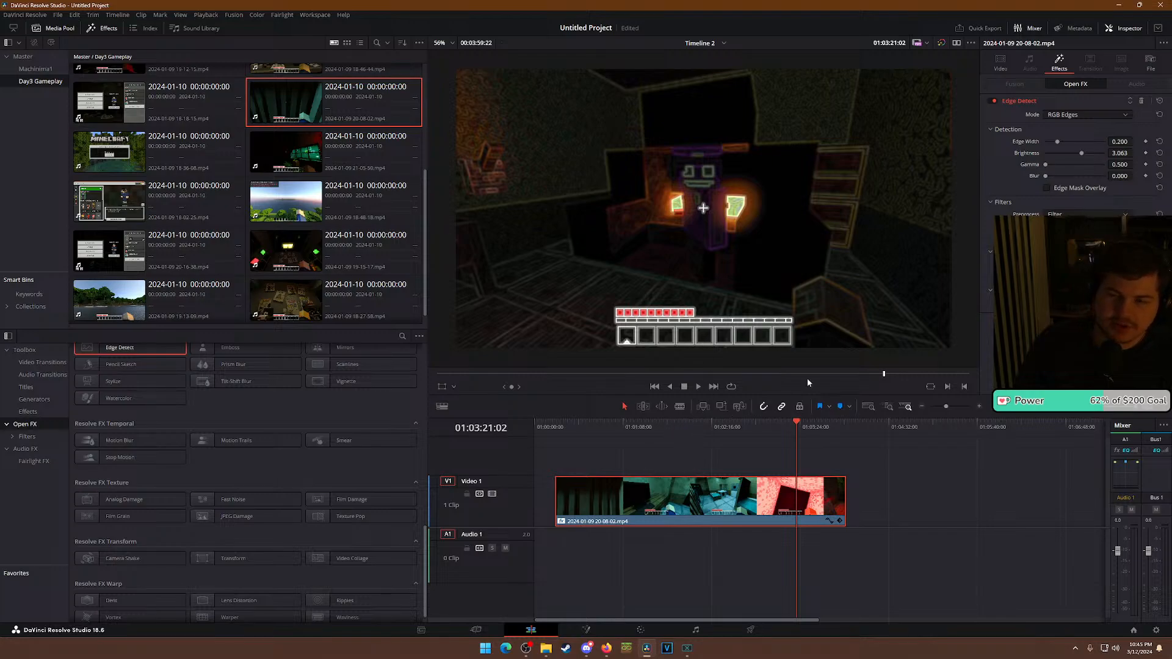
pyautogui.moveTo(736, 424); pyautogui.dragTo(666, 425)
pyautogui.click(698, 423)
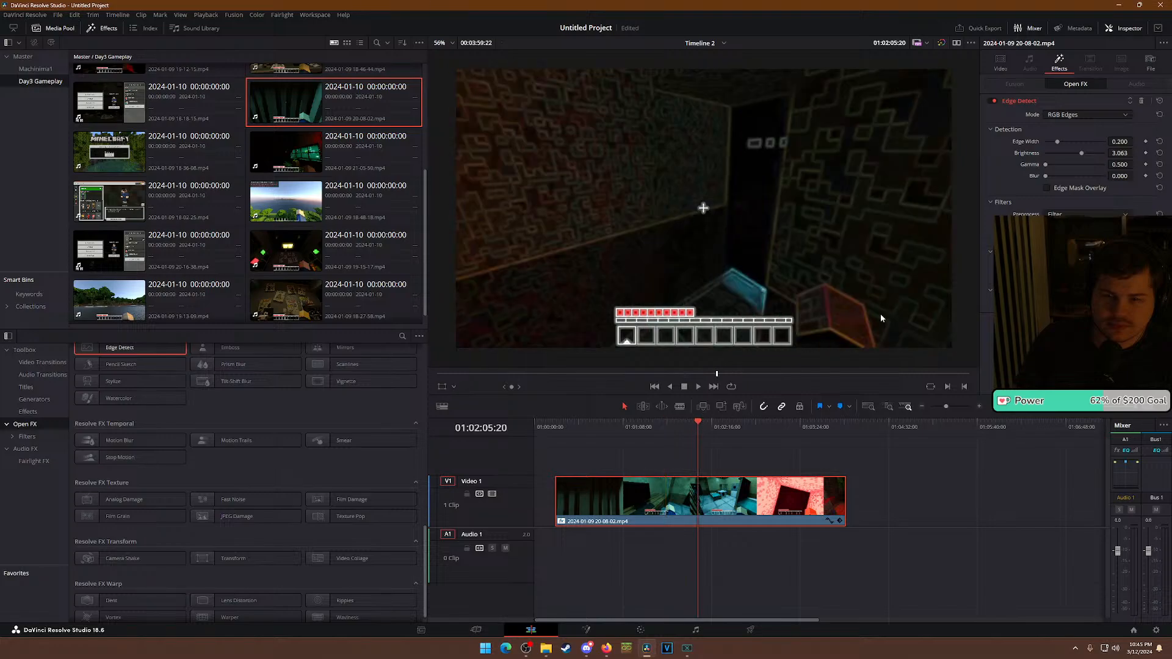
# Browse the Open FX effects and the Toolbox transitions.
pyautogui.press('q')
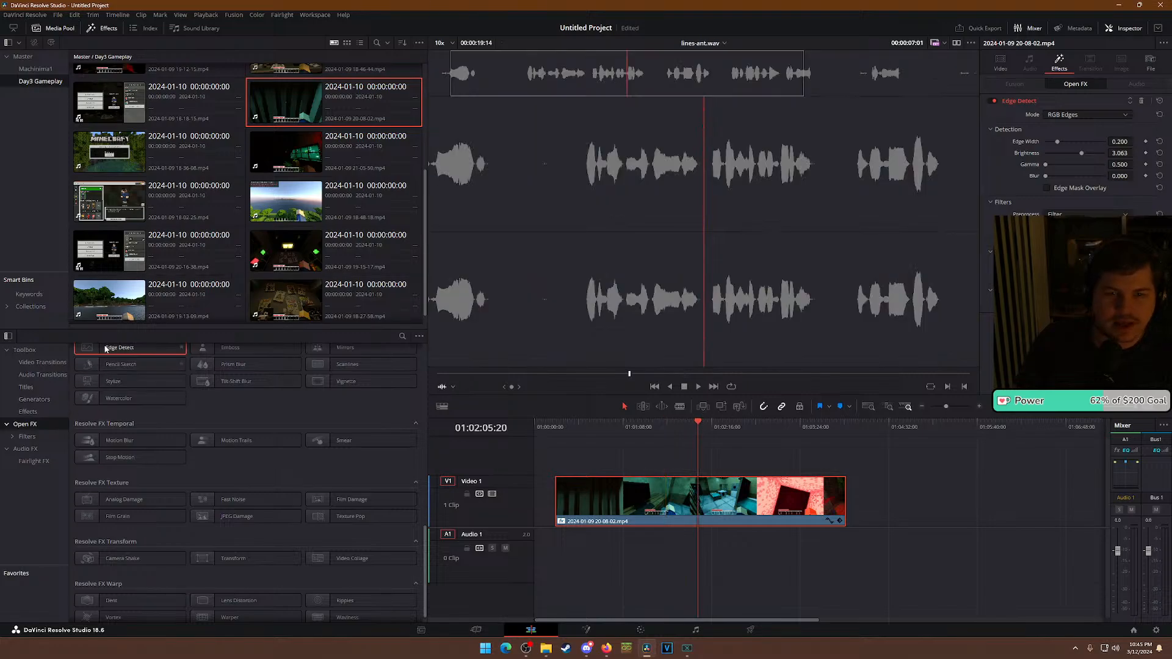
pyautogui.scroll(4, 244, 488)
pyautogui.scroll(6, 122, 440)
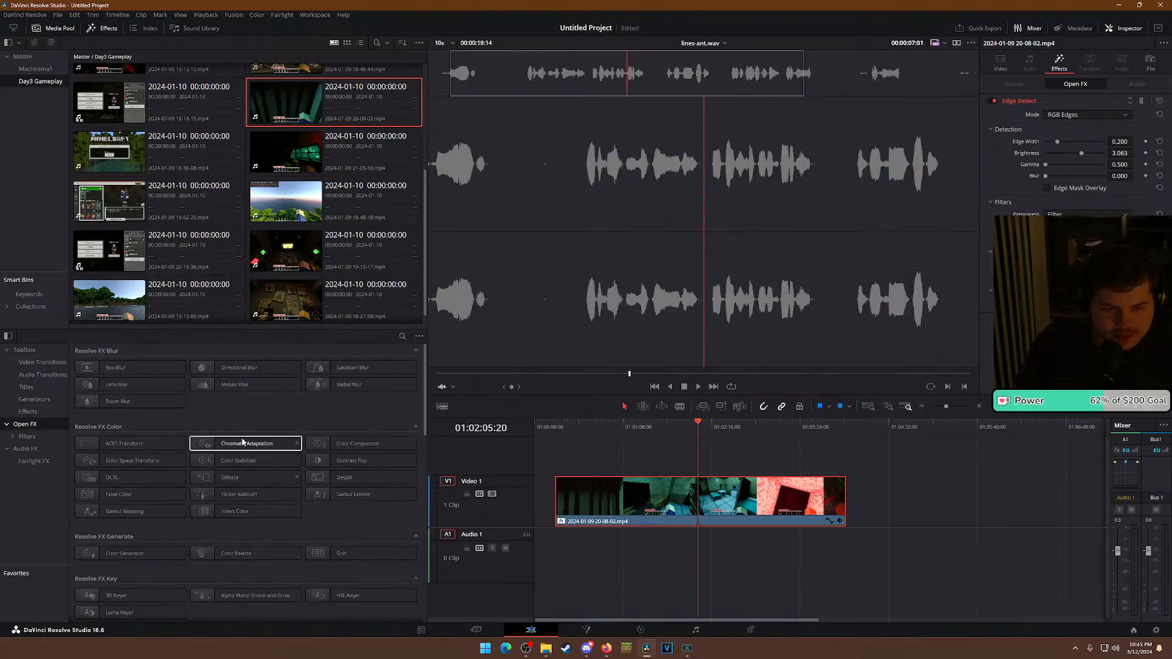
pyautogui.click(43, 363)
pyautogui.click(37, 352)
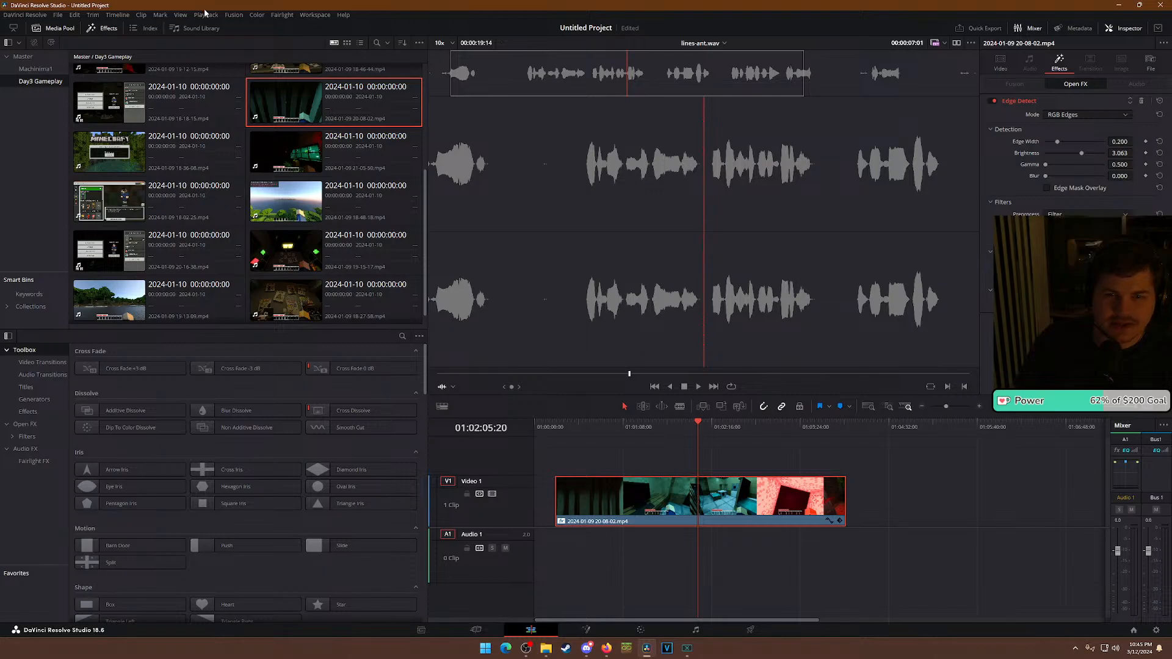
pyautogui.moveTo(203, 8); pyautogui.dragTo(1171, 269)
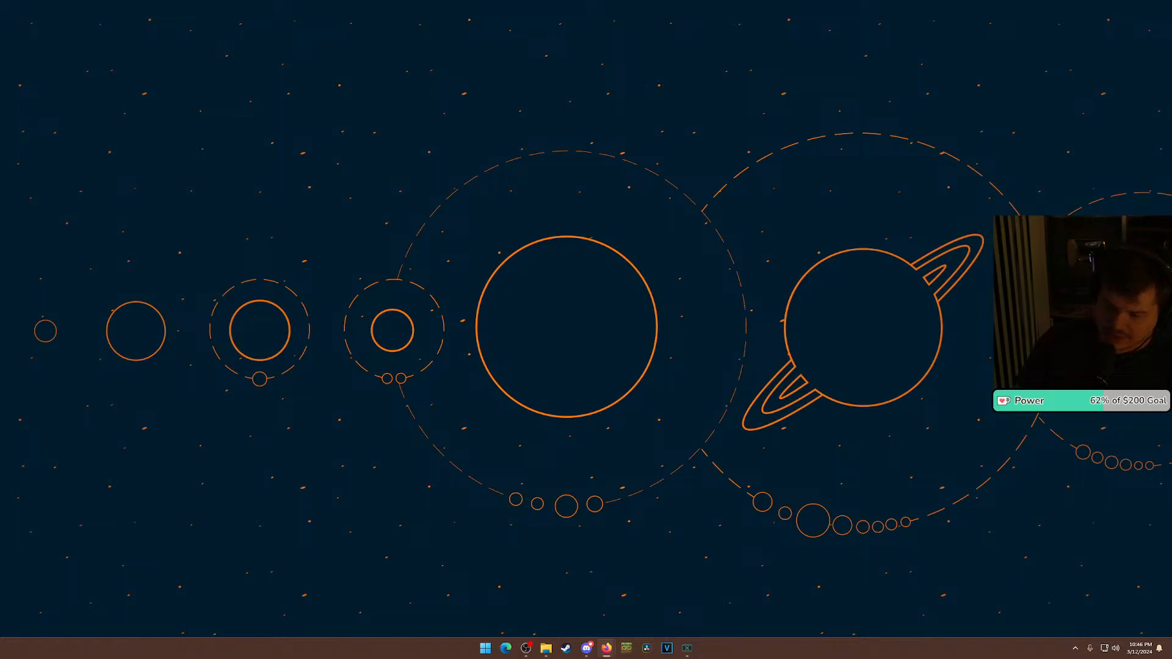
pyautogui.click(526, 648)
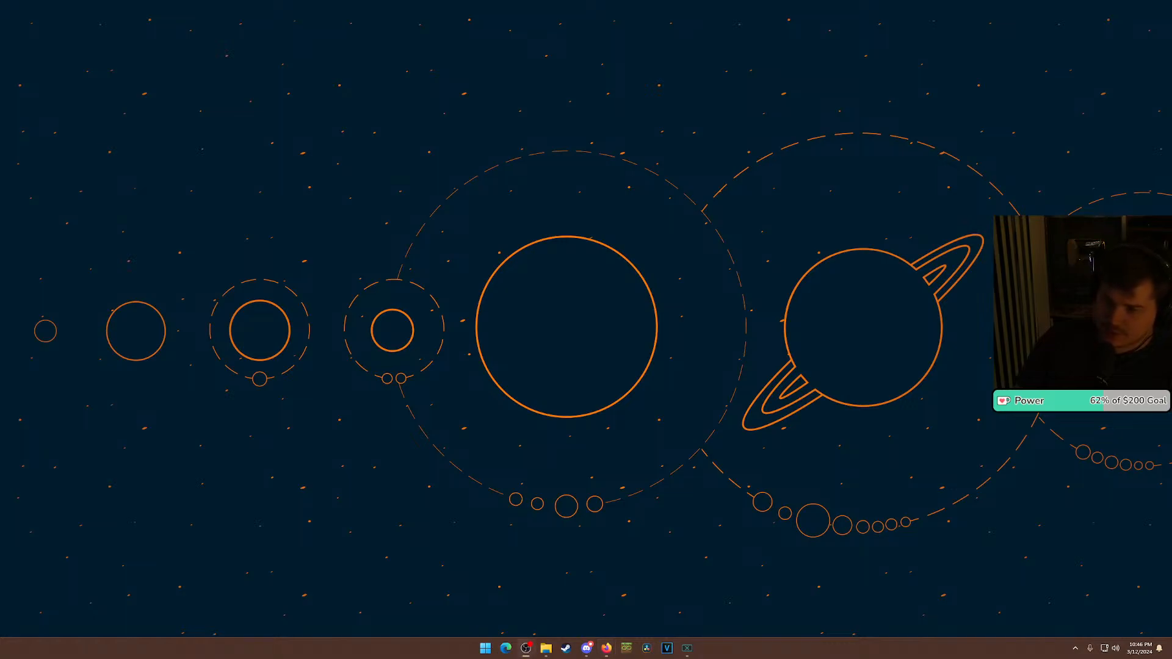